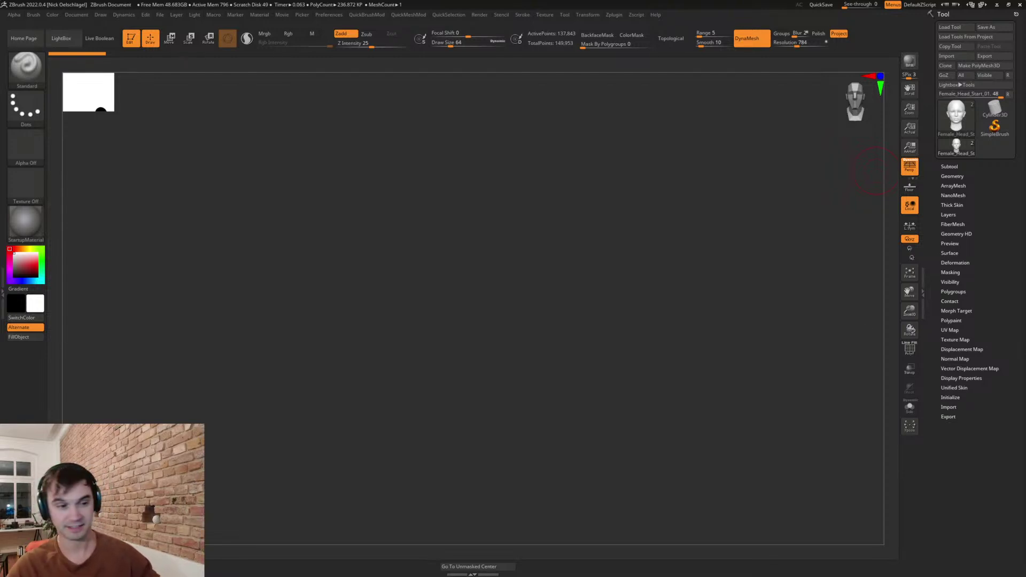
# - Examine the female head base mesh from the front, three-quarter and side views
pyautogui.moveTo(723, 360); pyautogui.dragTo(722, 398)
pyautogui.press('f')
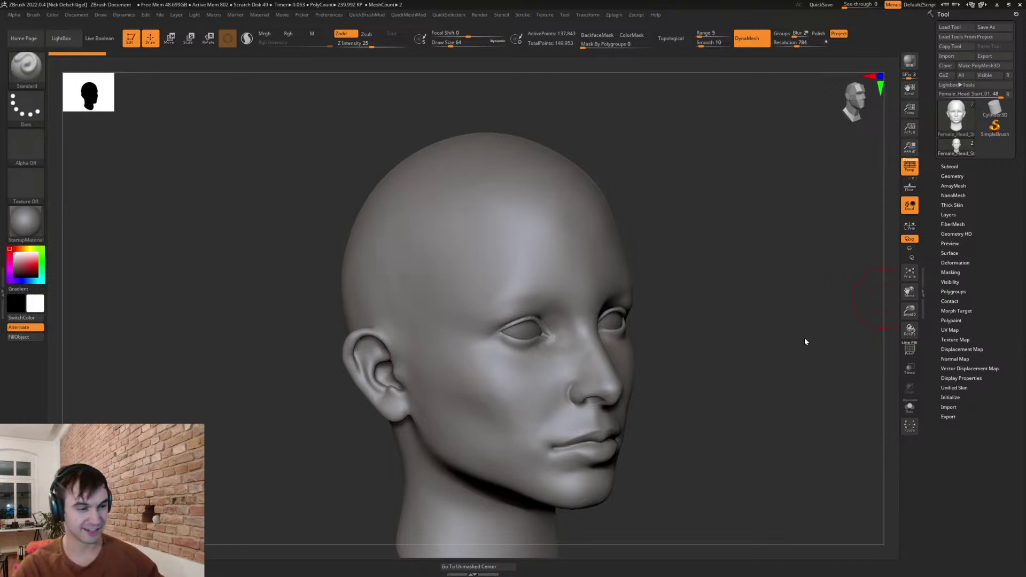
pyautogui.moveTo(750, 379); pyautogui.dragTo(787, 325)
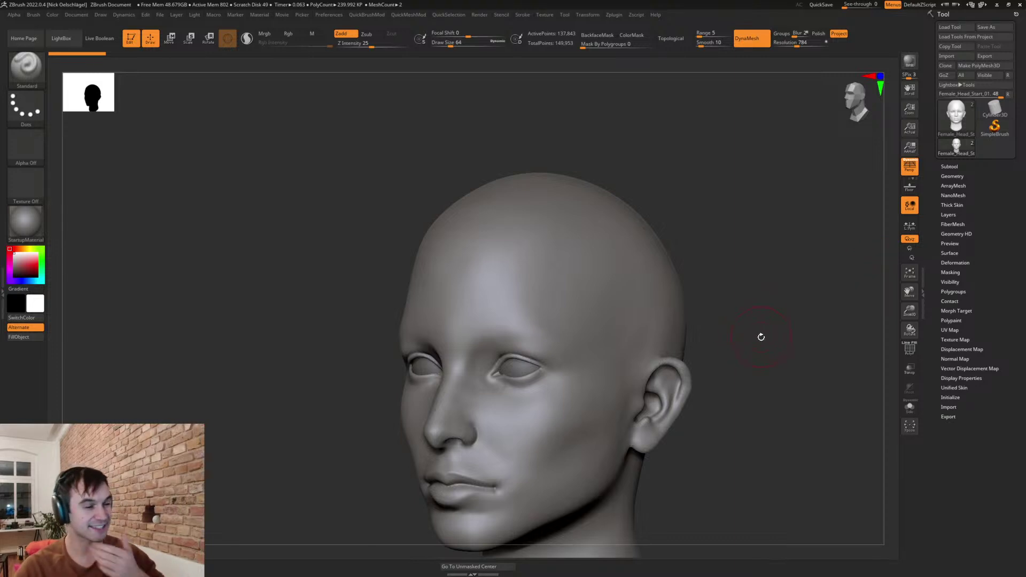
pyautogui.keyDown('shift'); pyautogui.moveTo(746, 321); pyautogui.dragTo(768, 326); pyautogui.keyUp('shift')
pyautogui.moveTo(771, 367); pyautogui.dragTo(769, 382)
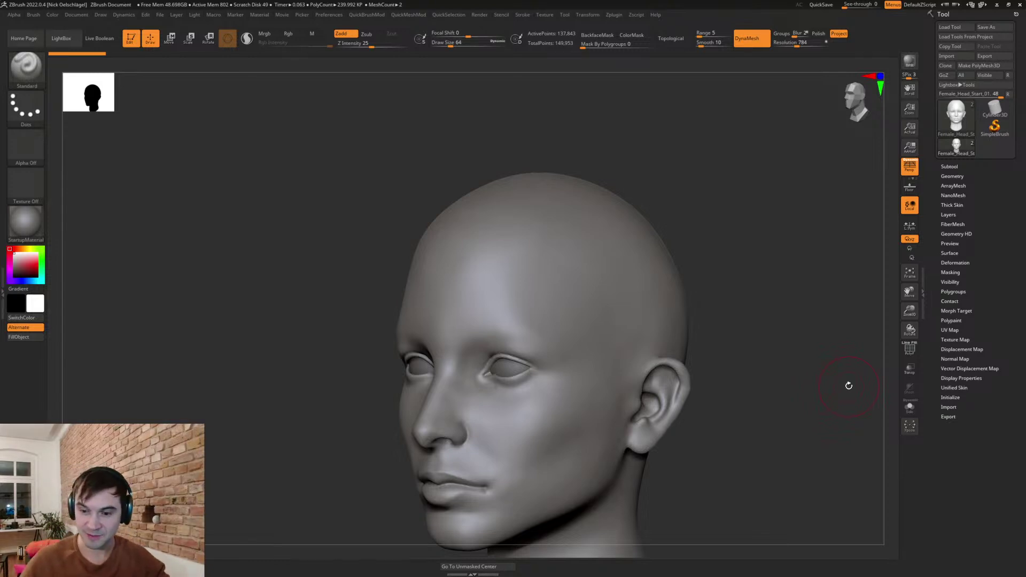
pyautogui.moveTo(662, 131); pyautogui.dragTo(740, 321)
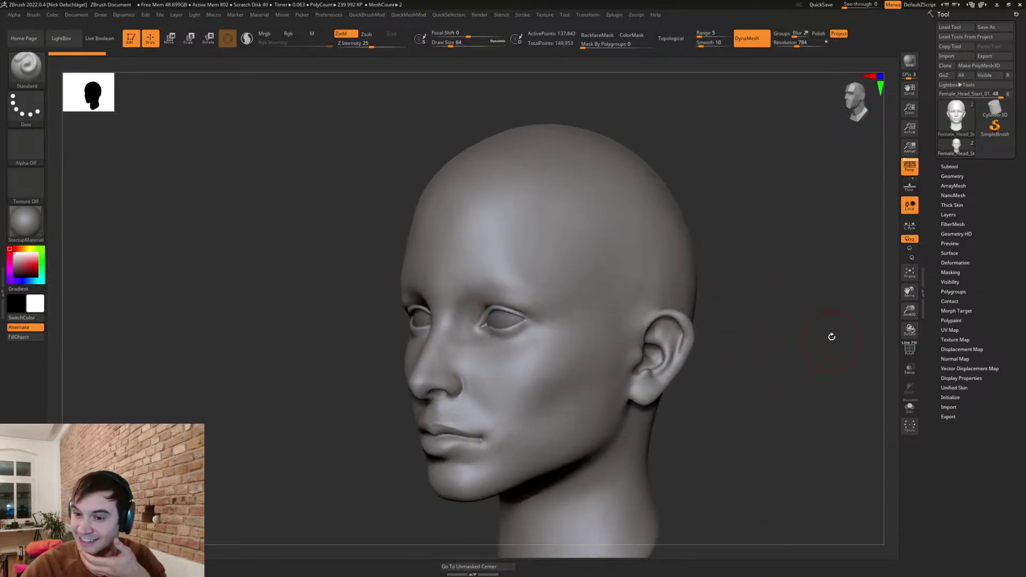
pyautogui.moveTo(767, 249); pyautogui.dragTo(729, 259)
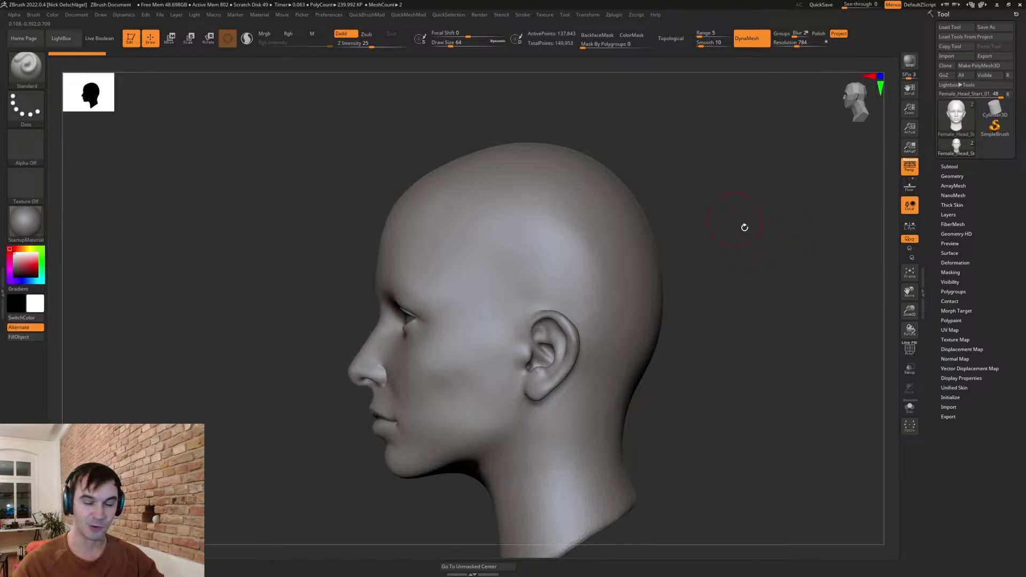
pyautogui.moveTo(714, 266)
pyautogui.mouseDown()
pyautogui.moveTo(740, 270)
pyautogui.moveTo(724, 273)
pyautogui.mouseUp()
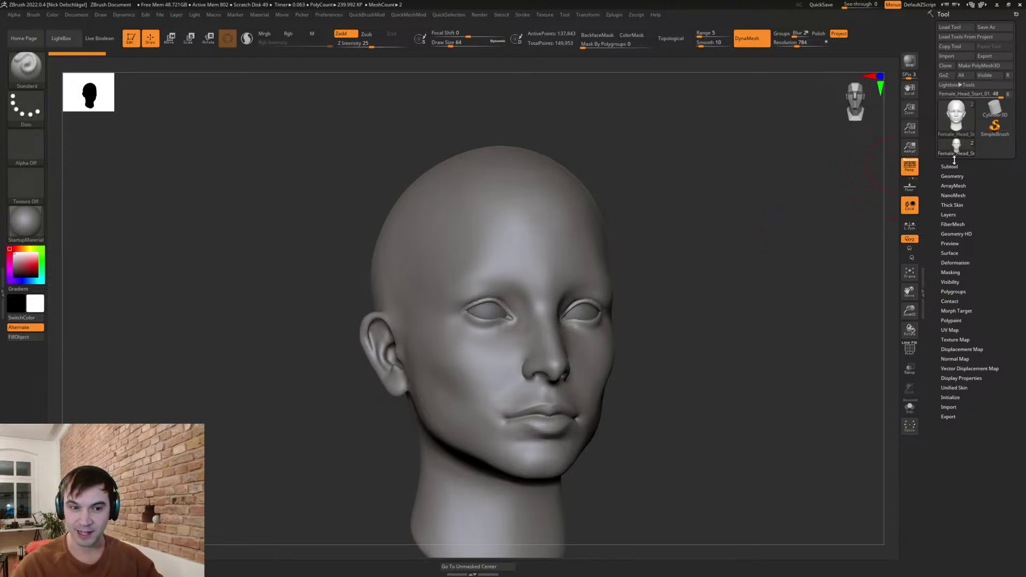
# - Duplicate the female head subtool and slightly inflate the copy with the Inflate deformation
pyautogui.click(950, 166)
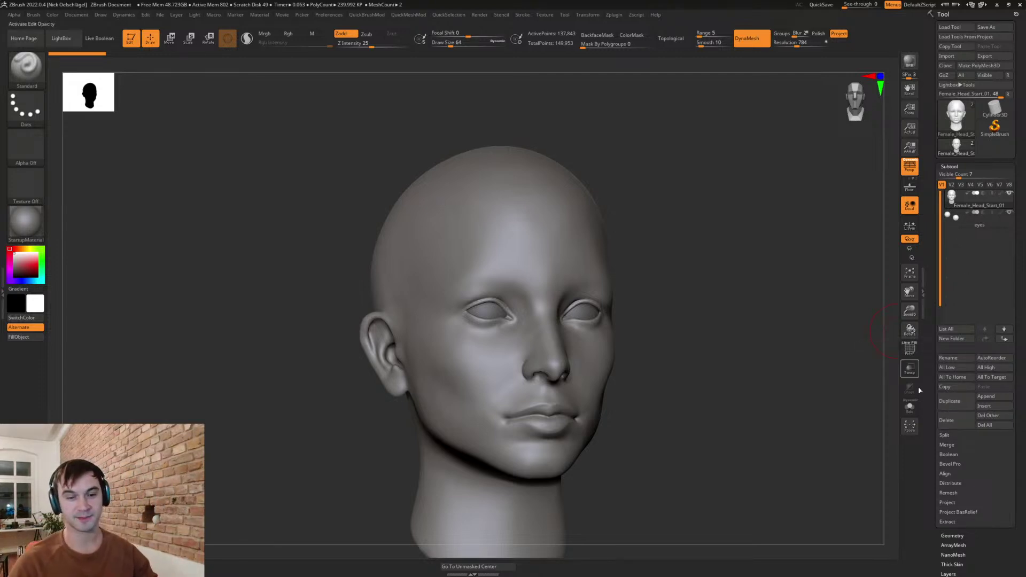
pyautogui.click(951, 401)
pyautogui.keyDown('shift'); pyautogui.moveTo(704, 279); pyautogui.dragTo(743, 315); pyautogui.keyUp('shift')
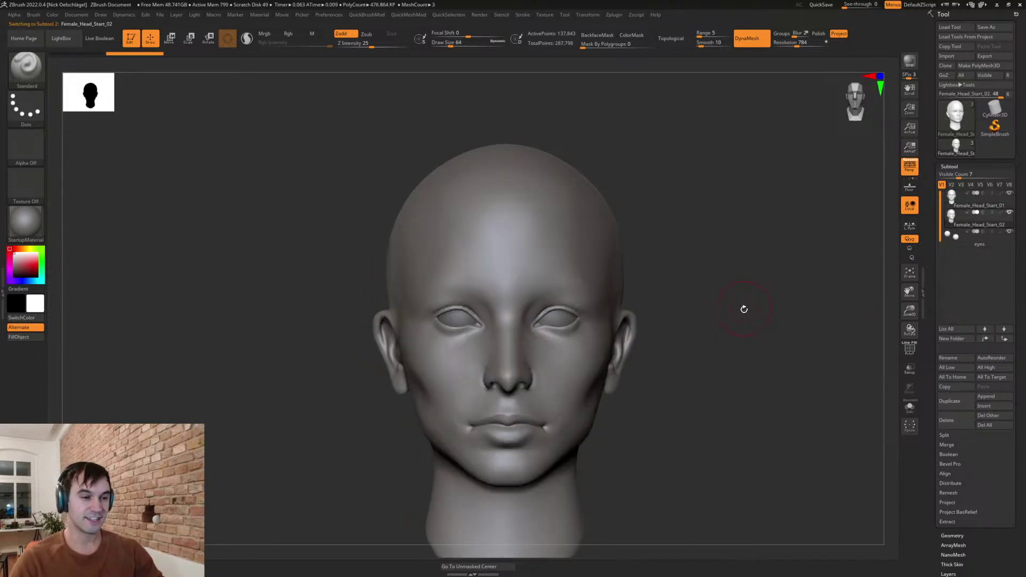
pyautogui.press('2')
pyautogui.moveTo(746, 358); pyautogui.dragTo(751, 358)
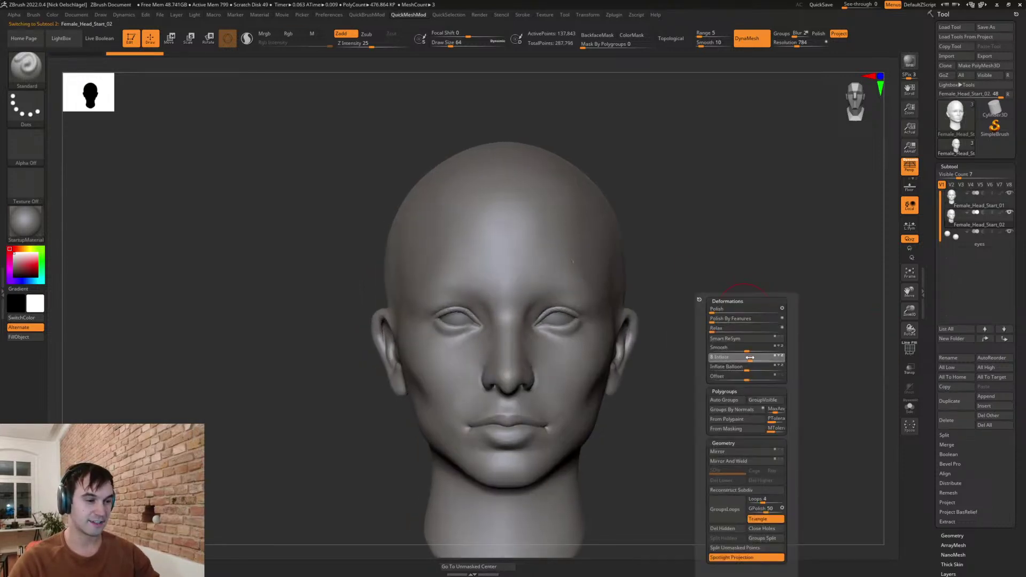
pyautogui.moveTo(724, 241); pyautogui.dragTo(717, 254)
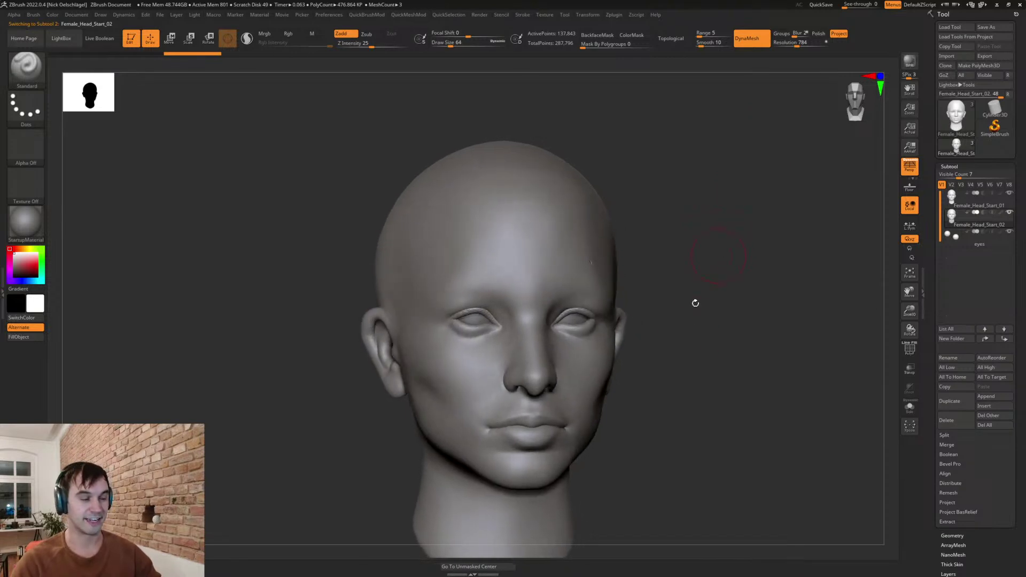
# - Enable Sculptris Pro with the Clay brush and smooth away the eyes of the copied head
pyautogui.press('b')
pyautogui.press('c')
pyautogui.press('l')
pyautogui.press('s')
pyautogui.moveTo(627, 317); pyautogui.dragTo(631, 317)
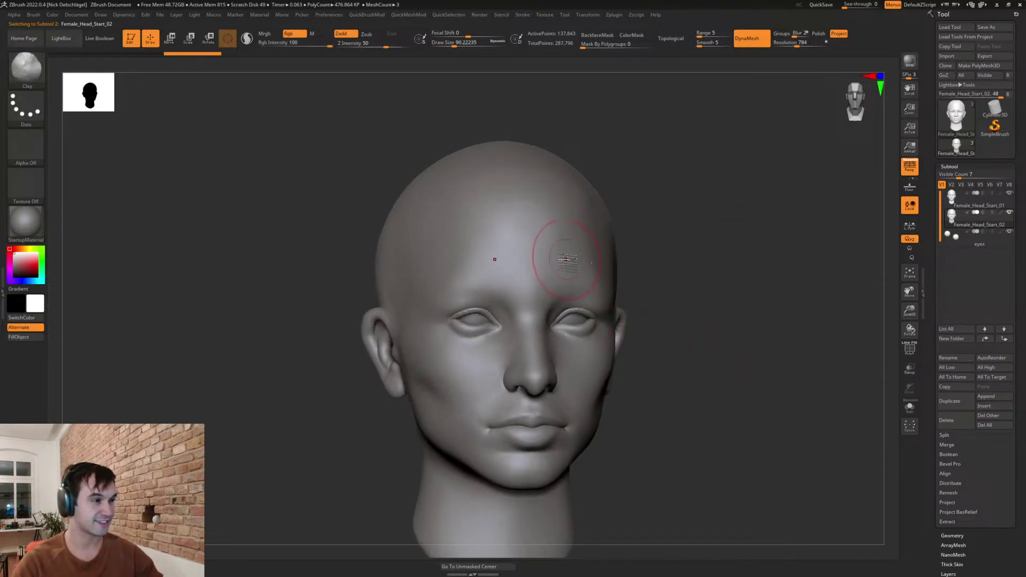
pyautogui.press('\\')
pyautogui.moveTo(569, 315)
pyautogui.keyDown('shift'); pyautogui.mouseDown()
pyautogui.moveTo(588, 319)
pyautogui.moveTo(586, 329)
pyautogui.moveTo(596, 313)
pyautogui.moveTo(597, 322)
pyautogui.moveTo(559, 330)
pyautogui.mouseUp(); pyautogui.keyUp('shift')
pyautogui.moveTo(730, 321); pyautogui.dragTo(679, 322)
pyautogui.press('[')
pyautogui.keyDown('shift'); pyautogui.moveTo(563, 321); pyautogui.dragTo(540, 366); pyautogui.keyUp('shift')
pyautogui.keyDown('shift'); pyautogui.moveTo(725, 441); pyautogui.dragTo(738, 429); pyautogui.keyUp('shift')
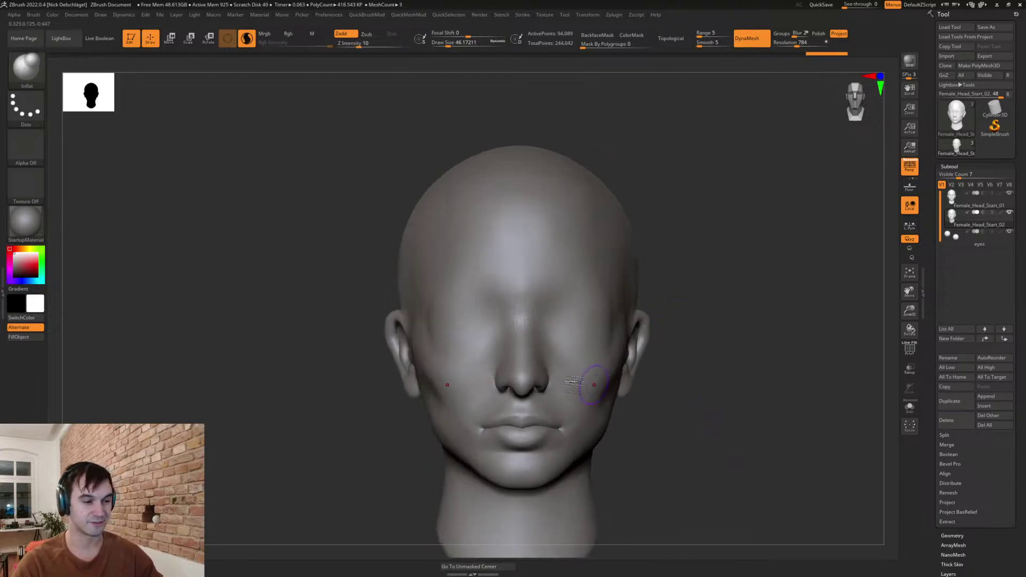
# - Carve back the eye and nose area of the copied head with the Clay brush to start a face opening
pyautogui.press('s')
pyautogui.keyDown('shift'); pyautogui.moveTo(548, 386); pyautogui.dragTo(552, 383); pyautogui.keyUp('shift')
pyautogui.press('b')
pyautogui.press('c')
pyautogui.press('l')
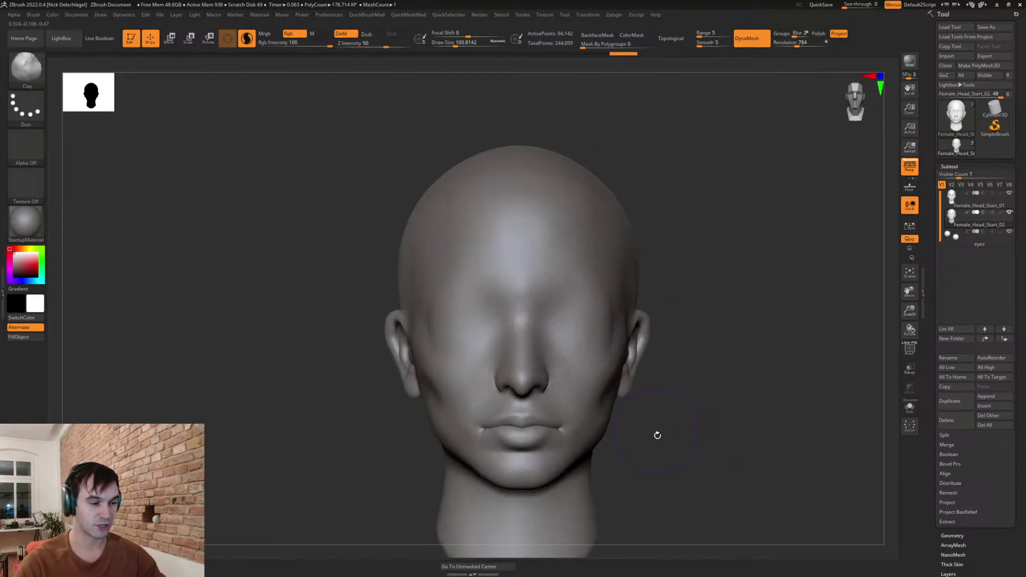
pyautogui.moveTo(681, 438); pyautogui.dragTo(660, 430)
pyautogui.moveTo(531, 369)
pyautogui.keyDown('alt'); pyautogui.mouseDown()
pyautogui.moveTo(527, 353)
pyautogui.moveTo(558, 335)
pyautogui.moveTo(558, 359)
pyautogui.moveTo(578, 327)
pyautogui.moveTo(581, 342)
pyautogui.mouseUp(); pyautogui.keyUp('alt')
pyautogui.moveTo(729, 353); pyautogui.dragTo(707, 351)
pyautogui.moveTo(520, 289)
pyautogui.keyDown('shift'); pyautogui.mouseDown()
pyautogui.moveTo(514, 280)
pyautogui.moveTo(587, 321)
pyautogui.moveTo(573, 394)
pyautogui.mouseUp(); pyautogui.keyUp('shift')
pyautogui.keyDown('ctrl'); pyautogui.moveTo(738, 317); pyautogui.dragTo(767, 315); pyautogui.keyUp('ctrl')
pyautogui.moveTo(748, 319)
pyautogui.mouseDown()
pyautogui.moveTo(763, 321)
pyautogui.moveTo(742, 328)
pyautogui.mouseUp()
pyautogui.moveTo(749, 435)
pyautogui.keyDown('alt'); pyautogui.mouseDown()
pyautogui.moveTo(749, 371)
pyautogui.moveTo(722, 369)
pyautogui.mouseUp(); pyautogui.keyUp('alt')
pyautogui.moveTo(708, 300)
pyautogui.keyDown('shift'); pyautogui.mouseDown()
pyautogui.moveTo(716, 276)
pyautogui.moveTo(702, 307)
pyautogui.mouseUp(); pyautogui.keyUp('shift')
pyautogui.keyDown('ctrl'); pyautogui.moveTo(774, 314); pyautogui.dragTo(770, 312); pyautogui.keyUp('ctrl')
# - Shape the rim of the face opening around the eyes and nose with the Move brush
pyautogui.press('b')
pyautogui.press('m')
pyautogui.press('v')
pyautogui.press('s')
pyautogui.moveTo(730, 278)
pyautogui.mouseDown()
pyautogui.moveTo(739, 281)
pyautogui.moveTo(724, 262)
pyautogui.mouseUp()
pyautogui.moveTo(708, 303); pyautogui.dragTo(712, 313)
pyautogui.moveTo(718, 270); pyautogui.dragTo(730, 263)
pyautogui.moveTo(704, 304); pyautogui.dragTo(710, 312)
pyautogui.moveTo(717, 274); pyautogui.dragTo(725, 267)
pyautogui.moveTo(704, 304); pyautogui.dragTo(712, 309)
pyautogui.moveTo(836, 356)
pyautogui.keyDown('alt'); pyautogui.mouseDown()
pyautogui.moveTo(783, 327)
pyautogui.moveTo(779, 312)
pyautogui.moveTo(710, 321)
pyautogui.mouseUp(); pyautogui.keyUp('alt')
pyautogui.moveTo(775, 279)
pyautogui.keyDown('ctrl'); pyautogui.mouseDown()
pyautogui.moveTo(783, 284)
pyautogui.moveTo(720, 266)
pyautogui.moveTo(814, 275)
pyautogui.moveTo(745, 415)
pyautogui.moveTo(758, 390)
pyautogui.mouseUp(); pyautogui.keyUp('ctrl')
pyautogui.press('s')
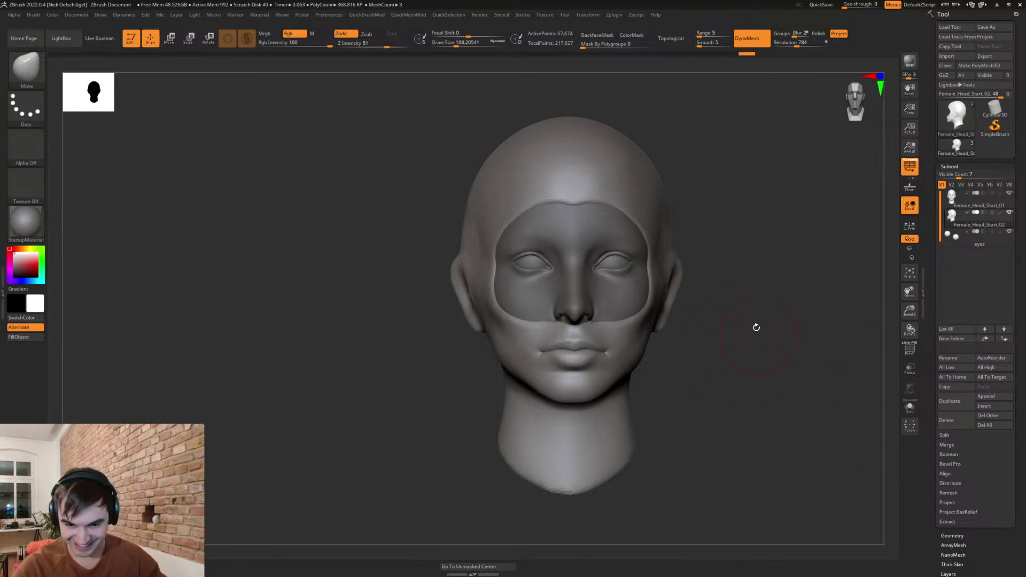
# - Build up the hood around the face opening and over the mouth with the Clay brush
pyautogui.moveTo(749, 351)
pyautogui.mouseDown()
pyautogui.moveTo(738, 359)
pyautogui.moveTo(703, 312)
pyautogui.moveTo(729, 338)
pyautogui.moveTo(705, 332)
pyautogui.mouseUp()
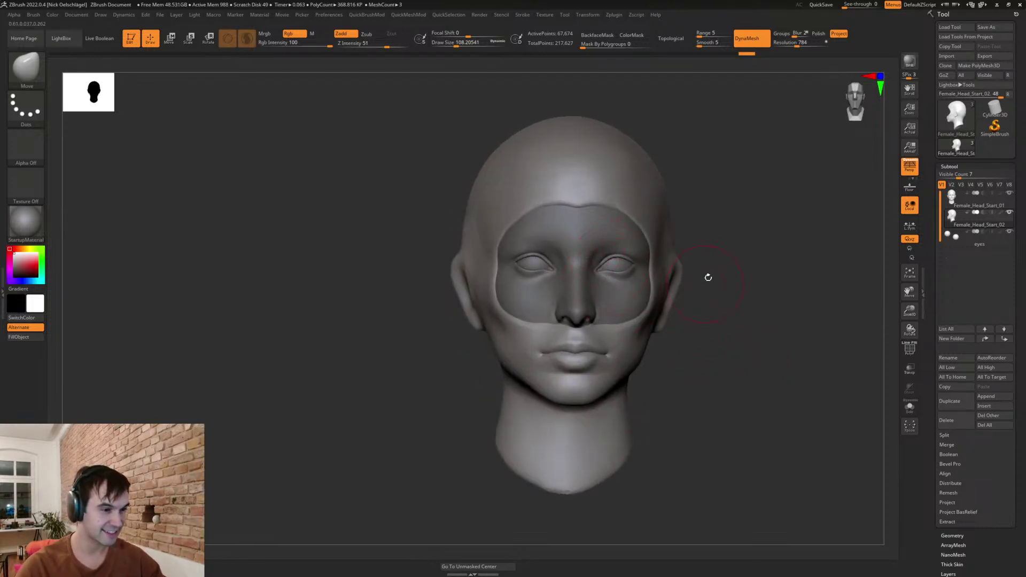
pyautogui.press('b')
pyautogui.press('c')
pyautogui.press('l')
pyautogui.moveTo(578, 212)
pyautogui.mouseDown()
pyautogui.moveTo(601, 215)
pyautogui.moveTo(634, 286)
pyautogui.moveTo(657, 294)
pyautogui.mouseUp()
pyautogui.moveTo(729, 249); pyautogui.dragTo(704, 250)
pyautogui.moveTo(643, 246)
pyautogui.mouseDown()
pyautogui.moveTo(660, 299)
pyautogui.moveTo(577, 330)
pyautogui.mouseUp()
pyautogui.moveTo(800, 272); pyautogui.dragTo(717, 293)
# - Pull the lower face cover forward and up over the nose with an enlarged Move brush
pyautogui.press('b')
pyautogui.press('m')
pyautogui.press('v')
pyautogui.press(']')
pyautogui.press(']')
pyautogui.moveTo(604, 342)
pyautogui.keyDown('shift'); pyautogui.mouseDown()
pyautogui.moveTo(598, 376)
pyautogui.moveTo(614, 353)
pyautogui.moveTo(585, 306)
pyautogui.mouseUp(); pyautogui.keyUp('shift')
pyautogui.moveTo(698, 353)
pyautogui.mouseDown()
pyautogui.moveTo(585, 323)
pyautogui.moveTo(594, 315)
pyautogui.moveTo(668, 341)
pyautogui.mouseUp()
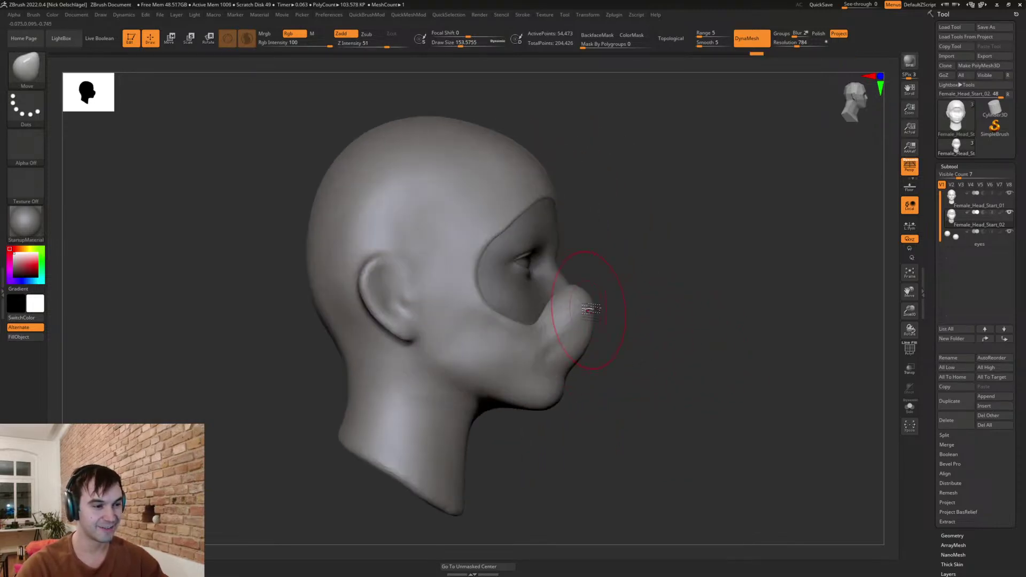
pyautogui.moveTo(585, 307); pyautogui.dragTo(589, 303)
pyautogui.moveTo(639, 322); pyautogui.dragTo(562, 320)
# - Flatten the front and sides of the face cover's nose area into planes with the TrimDynamic brush
pyautogui.press('b')
pyautogui.press('t')
pyautogui.press('d')
pyautogui.moveTo(594, 289); pyautogui.dragTo(607, 298)
pyautogui.moveTo(687, 368); pyautogui.dragTo(698, 360)
pyautogui.moveTo(598, 310)
pyautogui.mouseDown()
pyautogui.moveTo(600, 343)
pyautogui.moveTo(557, 350)
pyautogui.mouseUp()
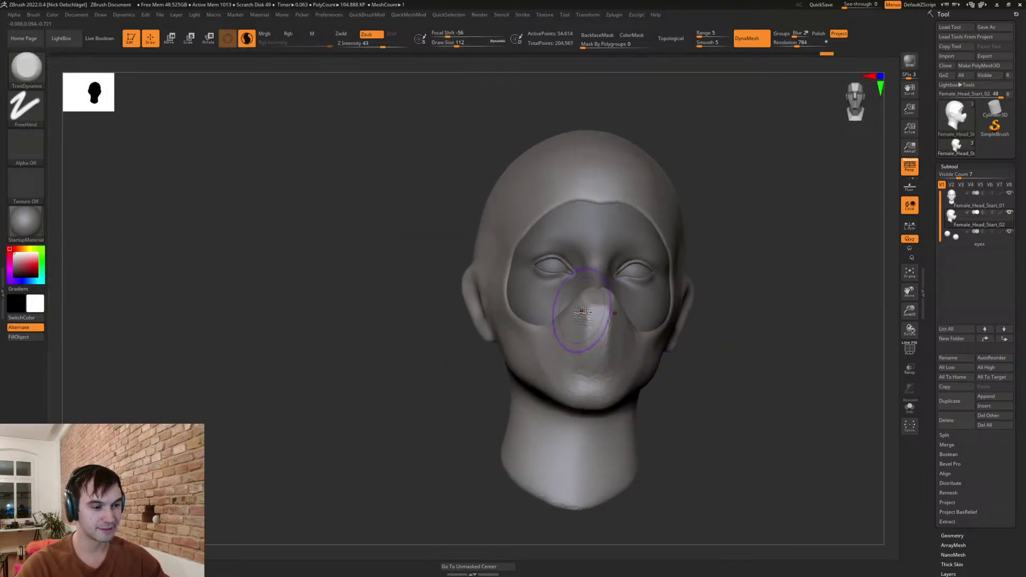
# - Shape the chin of the face cover and trim its tip and central ridge flat with the TrimDynamic brush
pyautogui.moveTo(671, 395)
pyautogui.mouseDown()
pyautogui.moveTo(694, 394)
pyautogui.moveTo(565, 412)
pyautogui.moveTo(582, 407)
pyautogui.mouseUp()
pyautogui.press('s')
pyautogui.press('s')
pyautogui.moveTo(569, 416); pyautogui.dragTo(569, 410)
pyautogui.moveTo(580, 428); pyautogui.dragTo(595, 424)
pyautogui.moveTo(695, 409); pyautogui.dragTo(641, 412)
pyautogui.press('b')
pyautogui.press('t')
pyautogui.press('d')
pyautogui.moveTo(568, 415)
pyautogui.mouseDown()
pyautogui.moveTo(605, 352)
pyautogui.moveTo(586, 352)
pyautogui.mouseUp()
pyautogui.press('s')
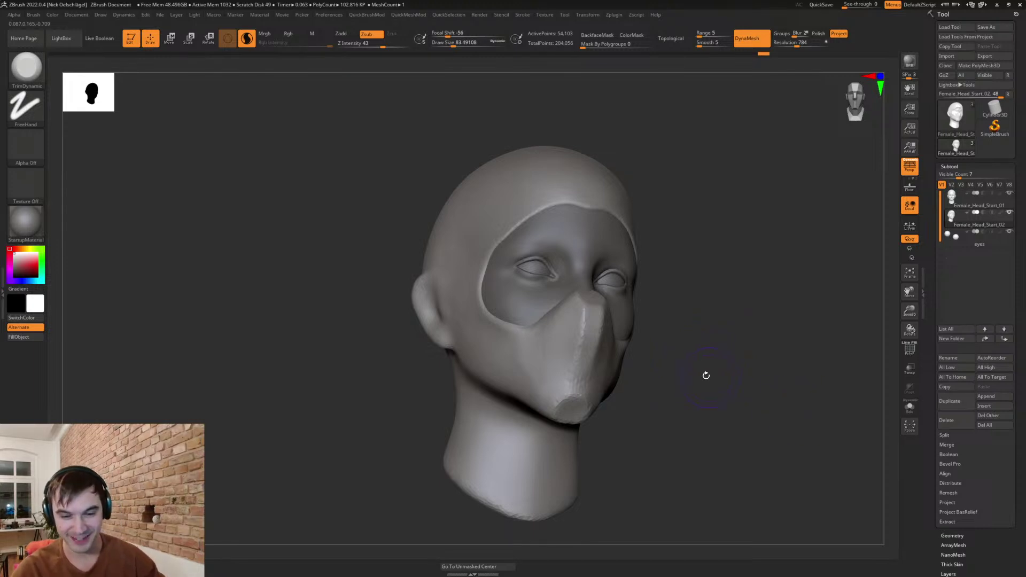
# - Thicken the rim of the face opening above the eyes with the Inflat brush
pyautogui.moveTo(706, 342); pyautogui.dragTo(734, 326)
pyautogui.press('b')
pyautogui.press('i')
pyautogui.press('n')
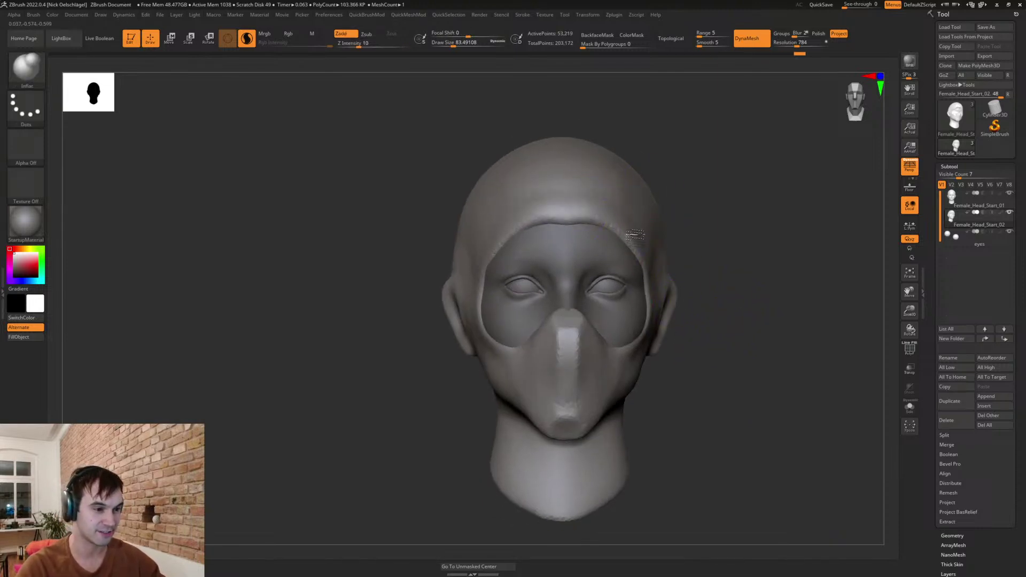
pyautogui.moveTo(713, 308)
pyautogui.mouseDown()
pyautogui.moveTo(724, 313)
pyautogui.moveTo(660, 278)
pyautogui.mouseUp()
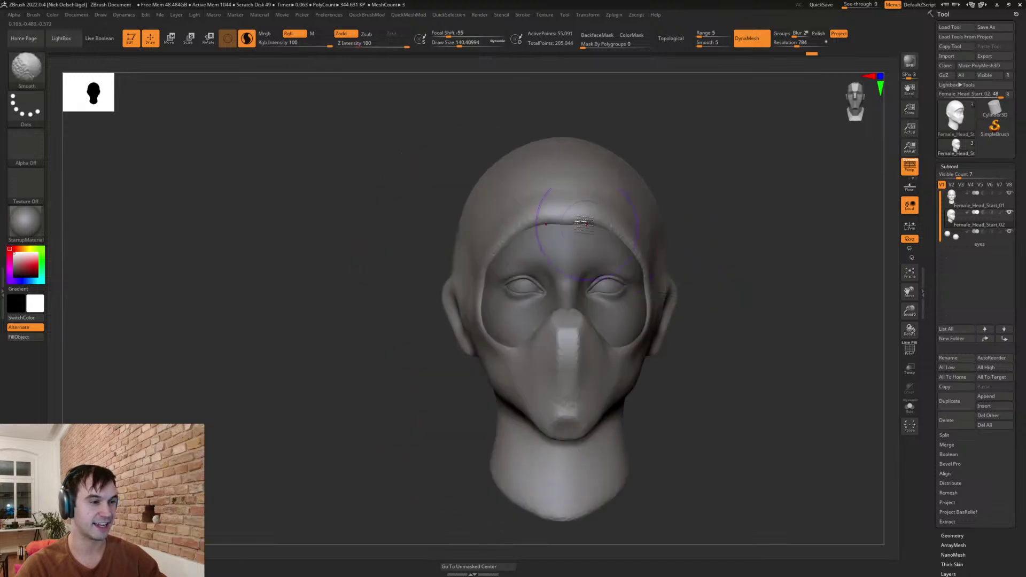
# - Mask the hood's brow area, soften the mask and invert it so only the brow stays editable
pyautogui.keyDown('ctrl'); pyautogui.moveTo(569, 210); pyautogui.dragTo(565, 213); pyautogui.keyUp('ctrl')
pyautogui.keyDown('ctrl'); pyautogui.click(565, 212); pyautogui.keyUp('ctrl')
pyautogui.keyDown('ctrl'); pyautogui.click(731, 280); pyautogui.keyUp('ctrl')
pyautogui.press('s')
pyautogui.moveTo(726, 268); pyautogui.dragTo(737, 268)
pyautogui.moveTo(695, 263); pyautogui.dragTo(736, 250)
pyautogui.moveTo(561, 214); pyautogui.dragTo(600, 216)
pyautogui.hotkey('ctrl', 'z')
# - Pull the unmasked brow area forward into a protruding visor with the Move brush
pyautogui.press('b')
pyautogui.press('m')
pyautogui.press('v')
pyautogui.moveTo(687, 266)
pyautogui.mouseDown()
pyautogui.moveTo(625, 268)
pyautogui.moveTo(593, 237)
pyautogui.moveTo(640, 234)
pyautogui.mouseUp()
pyautogui.moveTo(763, 235)
pyautogui.mouseDown()
pyautogui.moveTo(574, 158)
pyautogui.moveTo(613, 160)
pyautogui.moveTo(591, 157)
pyautogui.mouseUp()
pyautogui.moveTo(759, 168); pyautogui.dragTo(725, 182)
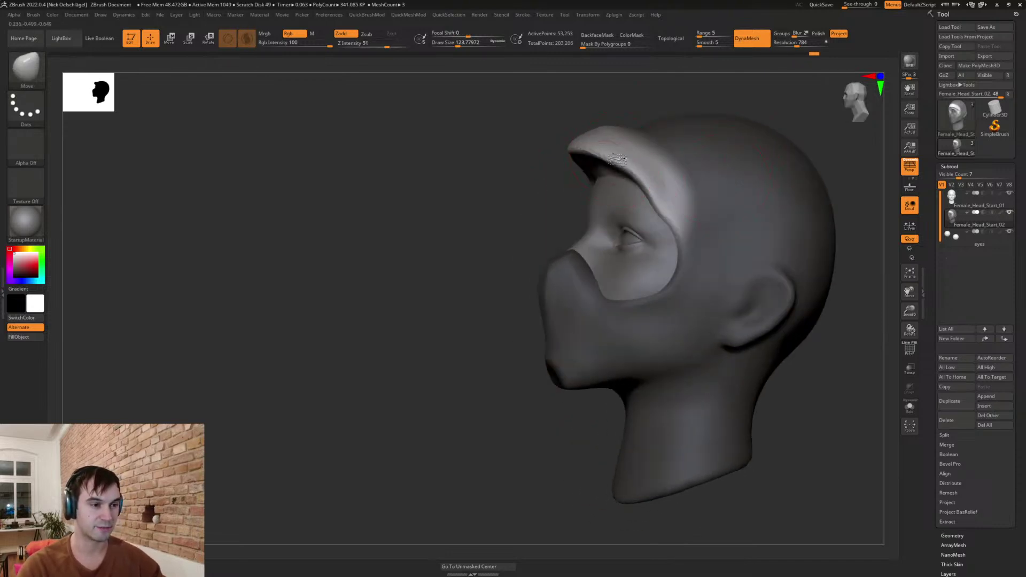
# - Refine the visor's lower edge and side contours with Move brush strokes from several angles
pyautogui.moveTo(540, 206)
pyautogui.mouseDown()
pyautogui.moveTo(530, 243)
pyautogui.moveTo(589, 223)
pyautogui.mouseUp()
pyautogui.press('s')
pyautogui.moveTo(589, 181)
pyautogui.mouseDown()
pyautogui.moveTo(558, 193)
pyautogui.moveTo(594, 193)
pyautogui.mouseUp()
pyautogui.press('s')
pyautogui.moveTo(568, 237)
pyautogui.mouseDown()
pyautogui.moveTo(585, 216)
pyautogui.moveTo(590, 224)
pyautogui.mouseUp()
pyautogui.moveTo(539, 268)
pyautogui.mouseDown()
pyautogui.moveTo(590, 229)
pyautogui.moveTo(607, 232)
pyautogui.mouseUp()
pyautogui.press('shift')
pyautogui.moveTo(750, 144); pyautogui.dragTo(704, 179)
pyautogui.moveTo(608, 207)
pyautogui.mouseDown()
pyautogui.moveTo(592, 196)
pyautogui.moveTo(611, 204)
pyautogui.mouseUp()
pyautogui.moveTo(683, 115); pyautogui.dragTo(656, 150)
pyautogui.moveTo(614, 199)
pyautogui.mouseDown()
pyautogui.moveTo(615, 209)
pyautogui.moveTo(596, 206)
pyautogui.moveTo(675, 239)
pyautogui.mouseUp()
pyautogui.moveTo(559, 289)
pyautogui.mouseDown()
pyautogui.moveTo(751, 313)
pyautogui.moveTo(718, 310)
pyautogui.moveTo(722, 390)
pyautogui.moveTo(772, 427)
pyautogui.mouseUp()
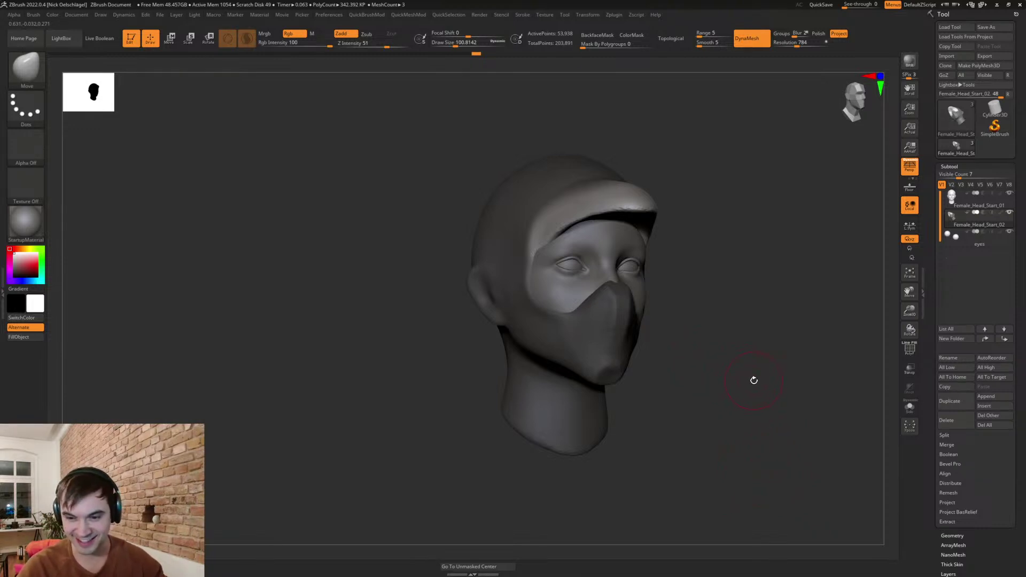
# - Clear the mask and adjust the face cover's nose bridge and proportions with a larger Move brush
pyautogui.moveTo(736, 332)
pyautogui.mouseDown()
pyautogui.moveTo(744, 346)
pyautogui.moveTo(725, 363)
pyautogui.moveTo(788, 344)
pyautogui.moveTo(763, 328)
pyautogui.moveTo(708, 328)
pyautogui.mouseUp()
pyautogui.press('s')
pyautogui.moveTo(626, 332); pyautogui.dragTo(635, 333)
pyautogui.keyDown('ctrl'); pyautogui.moveTo(725, 334); pyautogui.dragTo(736, 343); pyautogui.keyUp('ctrl')
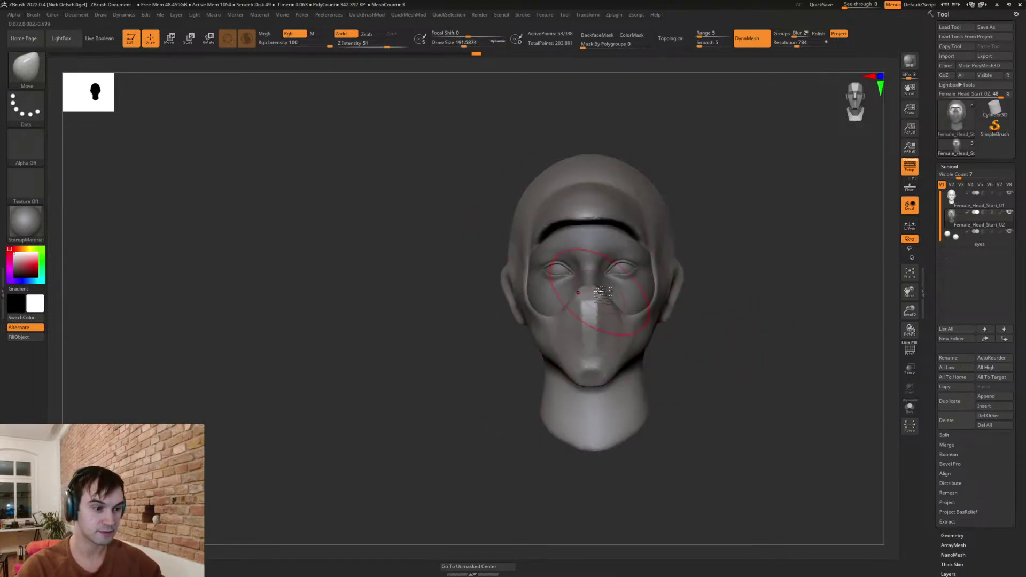
pyautogui.moveTo(593, 293); pyautogui.dragTo(596, 287)
pyautogui.moveTo(711, 364)
pyautogui.mouseDown()
pyautogui.moveTo(724, 422)
pyautogui.moveTo(707, 356)
pyautogui.mouseUp()
pyautogui.press('s')
pyautogui.moveTo(643, 226); pyautogui.dragTo(669, 226)
pyautogui.press('s')
pyautogui.moveTo(658, 284)
pyautogui.mouseDown()
pyautogui.moveTo(639, 284)
pyautogui.moveTo(779, 278)
pyautogui.moveTo(724, 329)
pyautogui.moveTo(647, 352)
pyautogui.moveTo(676, 320)
pyautogui.mouseUp()
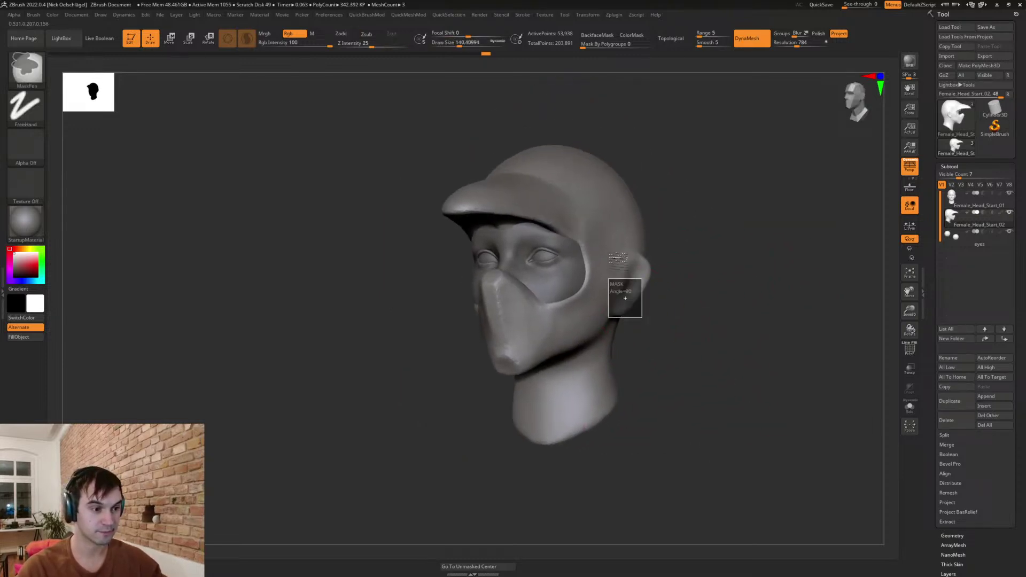
# - Mask the area around the ear and invert the mask so only the ear region stays editable
pyautogui.hotkey('ctrl', 'shift', 'b')
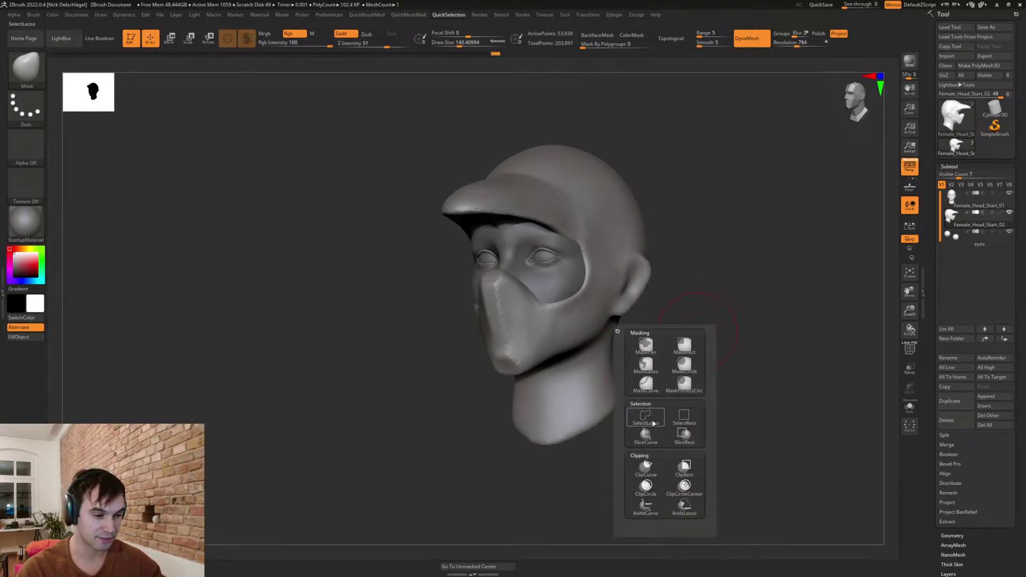
pyautogui.click(659, 438)
pyautogui.press('s')
pyautogui.hotkey('alt', 's')
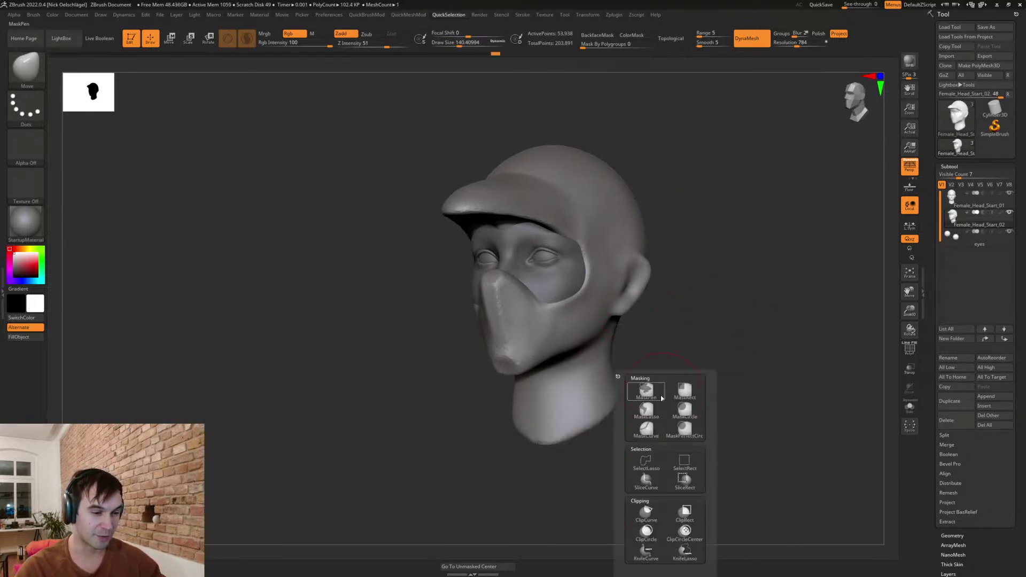
pyautogui.click(647, 412)
pyautogui.click(645, 431)
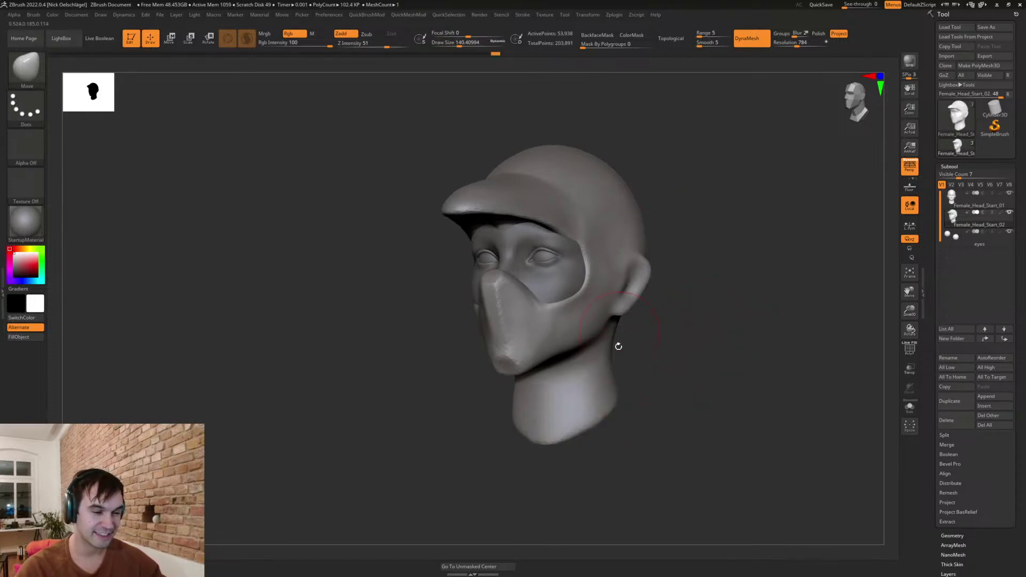
pyautogui.keyDown('ctrl'); pyautogui.click(687, 327); pyautogui.keyUp('ctrl')
# - Pull the unmasked ear area up and outward into a pointed fin with a large Move brush
pyautogui.press('s')
pyautogui.moveTo(694, 307); pyautogui.dragTo(696, 307)
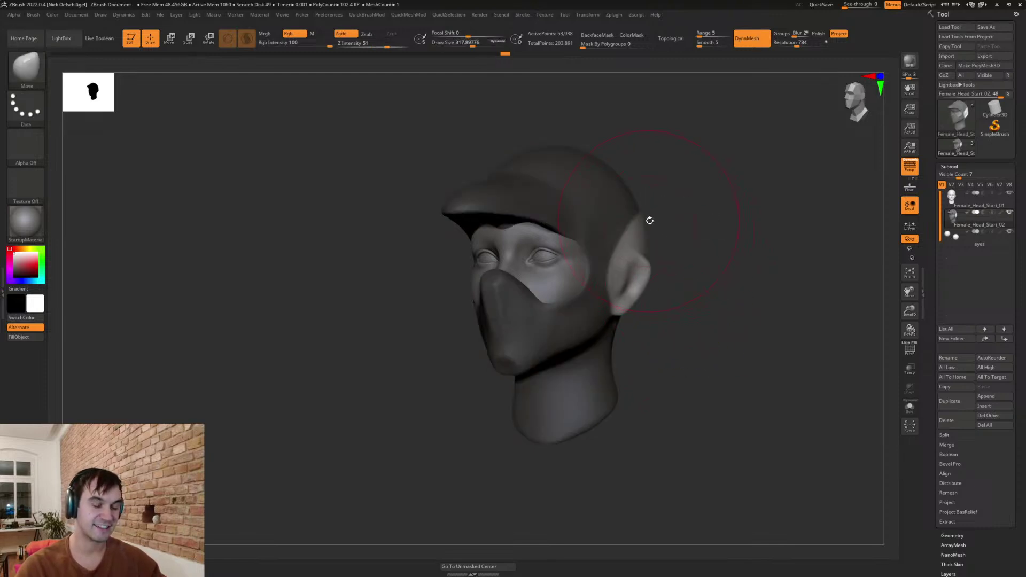
pyautogui.moveTo(676, 204); pyautogui.dragTo(637, 165)
pyautogui.moveTo(695, 179); pyautogui.dragTo(732, 157)
pyautogui.moveTo(666, 162); pyautogui.dragTo(675, 166)
pyautogui.moveTo(738, 231)
pyautogui.mouseDown()
pyautogui.moveTo(729, 172)
pyautogui.moveTo(674, 166)
pyautogui.mouseUp()
pyautogui.moveTo(740, 198)
pyautogui.keyDown('shift'); pyautogui.mouseDown()
pyautogui.moveTo(802, 209)
pyautogui.moveTo(738, 339)
pyautogui.moveTo(715, 331)
pyautogui.moveTo(745, 320)
pyautogui.moveTo(712, 331)
pyautogui.mouseUp(); pyautogui.keyUp('shift')
pyautogui.press('s')
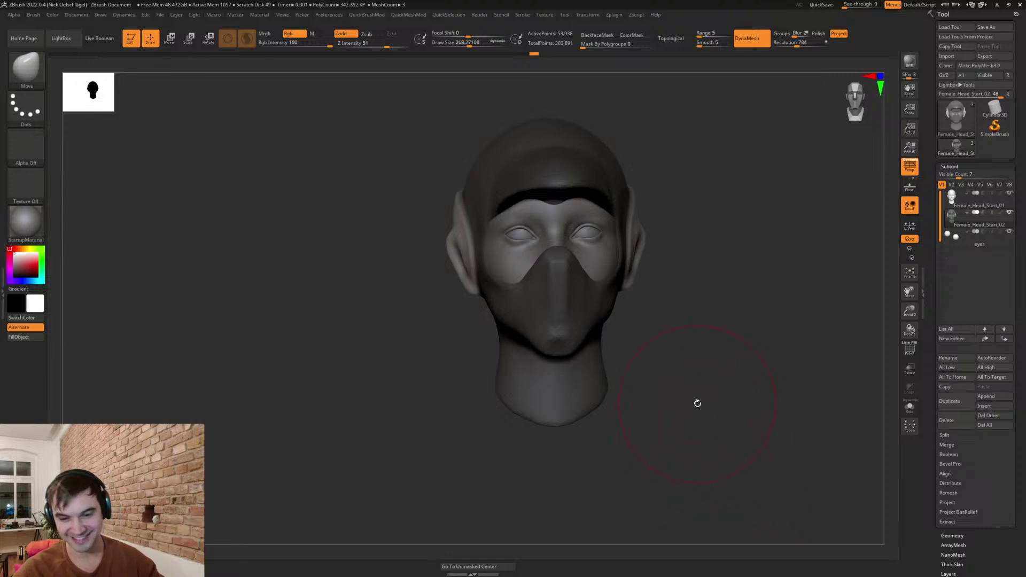
pyautogui.moveTo(687, 329); pyautogui.dragTo(709, 342)
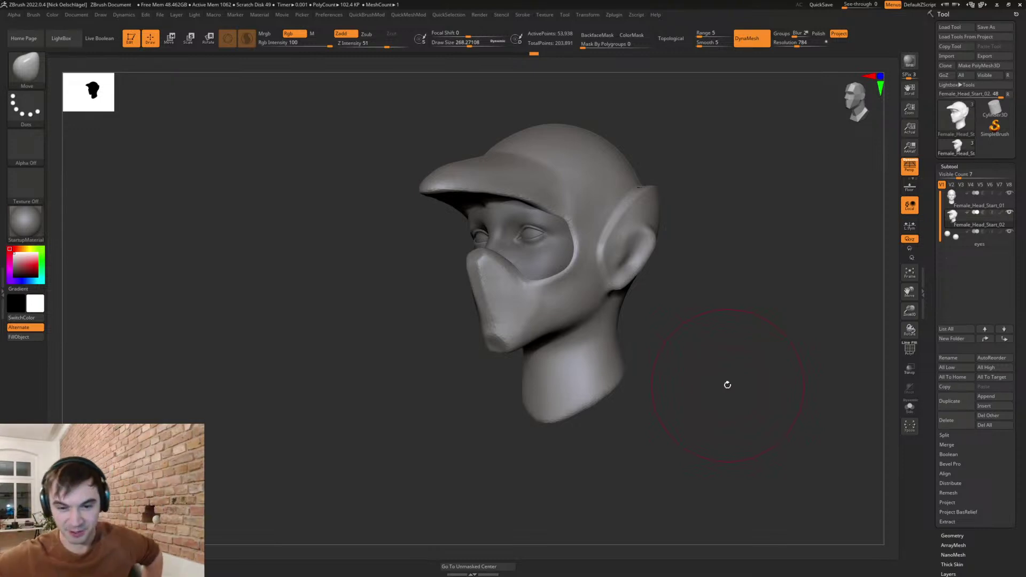
# - Refine the ear fin's upper tip and back edge using a progressively smaller Move brush
pyautogui.moveTo(720, 148)
pyautogui.mouseDown()
pyautogui.moveTo(715, 210)
pyautogui.moveTo(697, 217)
pyautogui.mouseUp()
pyautogui.press('s')
pyautogui.moveTo(697, 217); pyautogui.dragTo(694, 215)
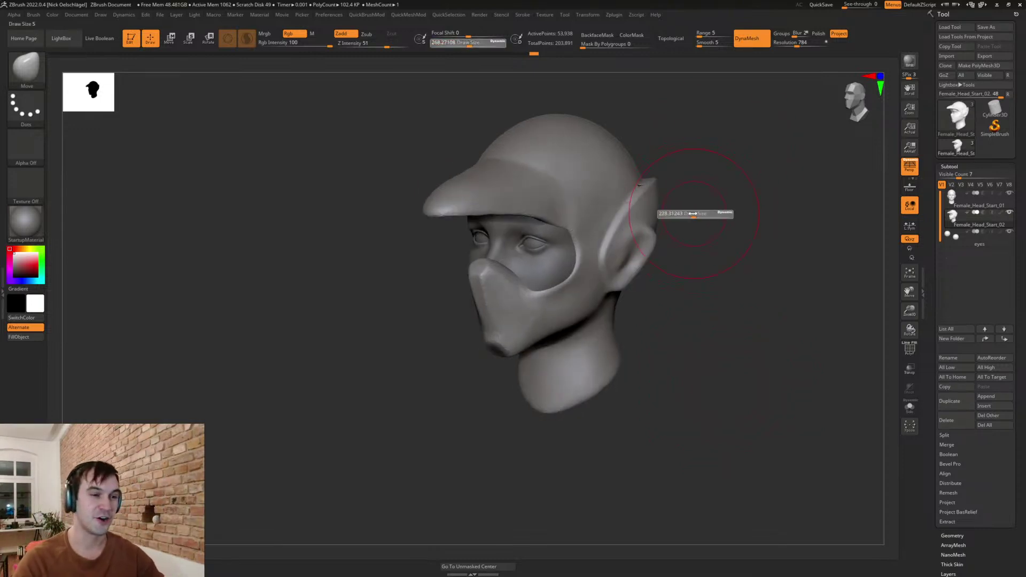
pyautogui.moveTo(697, 134); pyautogui.dragTo(683, 182)
pyautogui.press('s')
pyautogui.moveTo(683, 182); pyautogui.dragTo(667, 183)
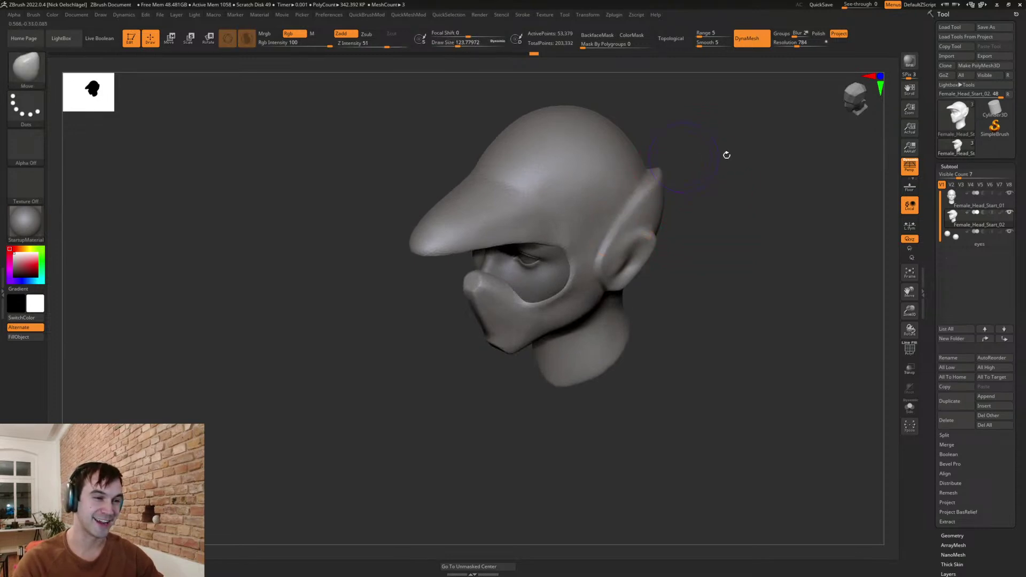
# - Carve crease lines along the face mask and around the ear fin with the DamStandard brush
pyautogui.press('b')
pyautogui.press('d')
pyautogui.press('s')
pyautogui.moveTo(690, 309)
pyautogui.mouseDown()
pyautogui.moveTo(580, 313)
pyautogui.moveTo(521, 342)
pyautogui.mouseUp()
pyautogui.moveTo(663, 326); pyautogui.dragTo(761, 311)
pyautogui.press('s')
pyautogui.moveTo(699, 320); pyautogui.dragTo(689, 321)
pyautogui.moveTo(631, 308)
pyautogui.mouseDown()
pyautogui.moveTo(592, 304)
pyautogui.moveTo(599, 235)
pyautogui.moveTo(628, 318)
pyautogui.mouseUp()
pyautogui.moveTo(595, 308)
pyautogui.mouseDown()
pyautogui.moveTo(593, 279)
pyautogui.moveTo(607, 283)
pyautogui.moveTo(593, 310)
pyautogui.mouseUp()
# - Remesh the helmet with DynaMesh and flatten the visor and face mask planes with the TrimDynamic brush
pyautogui.press('b')
pyautogui.press('t')
pyautogui.press('d')
pyautogui.keyDown('ctrl'); pyautogui.moveTo(695, 288); pyautogui.dragTo(717, 302); pyautogui.keyUp('ctrl')
pyautogui.moveTo(754, 294)
pyautogui.mouseDown()
pyautogui.moveTo(717, 291)
pyautogui.moveTo(711, 250)
pyautogui.mouseUp()
pyautogui.moveTo(650, 166); pyautogui.dragTo(653, 126)
pyautogui.moveTo(503, 202)
pyautogui.mouseDown()
pyautogui.moveTo(586, 135)
pyautogui.moveTo(629, 127)
pyautogui.mouseUp()
pyautogui.moveTo(728, 216)
pyautogui.mouseDown()
pyautogui.moveTo(715, 230)
pyautogui.moveTo(746, 228)
pyautogui.moveTo(711, 274)
pyautogui.mouseUp()
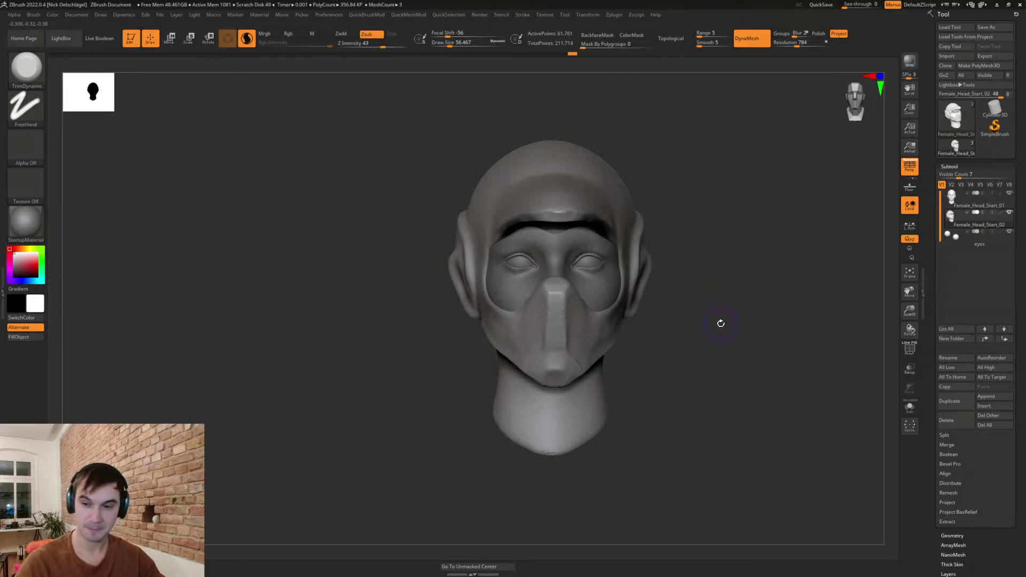
pyautogui.moveTo(720, 323); pyautogui.dragTo(711, 320)
pyautogui.moveTo(740, 383); pyautogui.dragTo(735, 374)
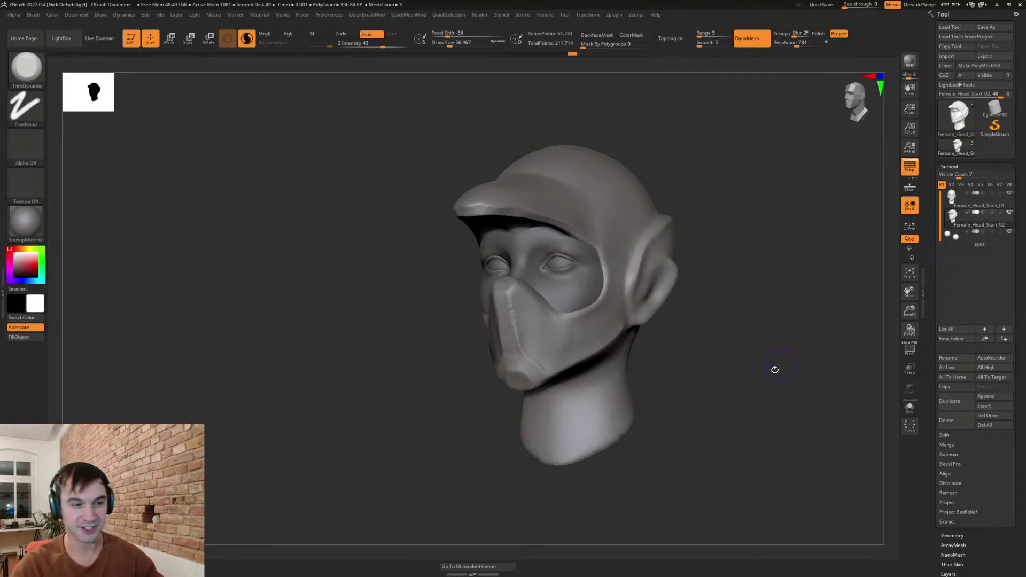
# - Trim the visor's side rim and underside edge with the TrimDynamic brush
pyautogui.moveTo(728, 304); pyautogui.dragTo(611, 185)
pyautogui.keyDown('alt'); pyautogui.moveTo(647, 220); pyautogui.dragTo(748, 289); pyautogui.keyUp('alt')
pyautogui.moveTo(618, 199); pyautogui.dragTo(560, 216)
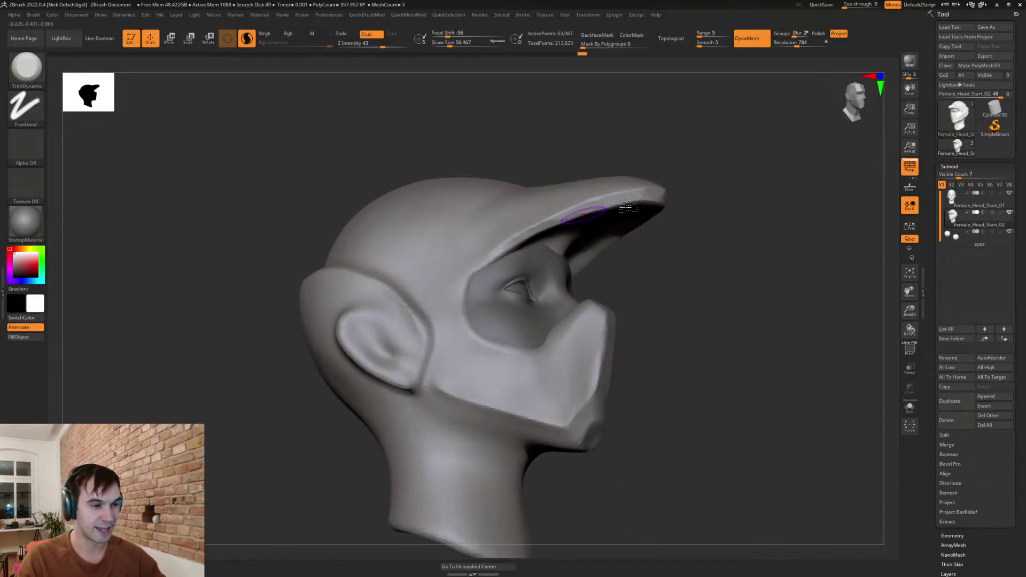
pyautogui.moveTo(645, 193)
pyautogui.mouseDown()
pyautogui.moveTo(662, 194)
pyautogui.moveTo(551, 225)
pyautogui.moveTo(482, 263)
pyautogui.moveTo(478, 299)
pyautogui.mouseUp()
pyautogui.moveTo(662, 296); pyautogui.dragTo(693, 298)
# - Carve a deep crease at the temple where the visor meets the helmet with DamStandard
pyautogui.press('b')
pyautogui.press('d')
pyautogui.press('s')
pyautogui.moveTo(495, 249); pyautogui.dragTo(459, 271)
pyautogui.moveTo(549, 124); pyautogui.dragTo(565, 187)
pyautogui.moveTo(463, 257)
pyautogui.mouseDown()
pyautogui.moveTo(481, 155)
pyautogui.moveTo(444, 282)
pyautogui.mouseUp()
# - Reshape the visor's side near the temple with the Move brush
pyautogui.moveTo(663, 344)
pyautogui.mouseDown()
pyautogui.moveTo(647, 326)
pyautogui.moveTo(663, 302)
pyautogui.mouseUp()
pyautogui.press('b')
pyautogui.press('m')
pyautogui.press('v')
pyautogui.moveTo(503, 254); pyautogui.dragTo(495, 236)
pyautogui.moveTo(735, 299); pyautogui.dragTo(642, 309)
pyautogui.keyDown('alt'); pyautogui.moveTo(759, 398); pyautogui.dragTo(643, 350); pyautogui.keyUp('alt')
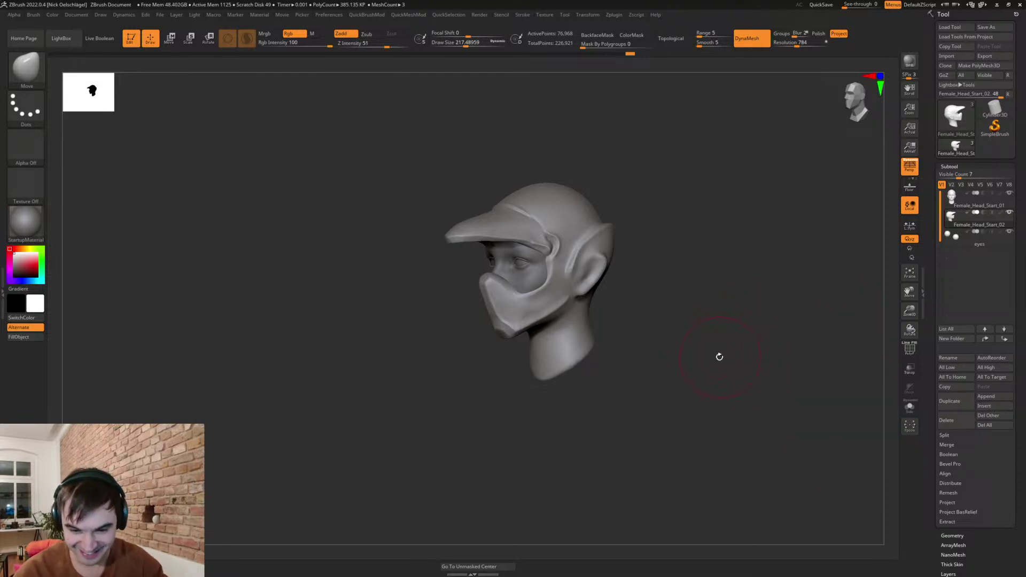
# - Adjust and smooth the junction between the visor and the helmet side with a smaller Move brush
pyautogui.moveTo(735, 318)
pyautogui.mouseDown()
pyautogui.moveTo(714, 321)
pyautogui.moveTo(707, 304)
pyautogui.moveTo(664, 314)
pyautogui.moveTo(645, 344)
pyautogui.moveTo(631, 328)
pyautogui.mouseUp()
pyautogui.press('s')
pyautogui.press('s')
pyautogui.moveTo(614, 271); pyautogui.dragTo(533, 237)
pyautogui.press('shift')
pyautogui.moveTo(586, 273)
pyautogui.mouseDown()
pyautogui.moveTo(567, 207)
pyautogui.moveTo(584, 190)
pyautogui.mouseUp()
pyautogui.moveTo(641, 348)
pyautogui.mouseDown()
pyautogui.moveTo(649, 358)
pyautogui.moveTo(627, 348)
pyautogui.moveTo(675, 185)
pyautogui.moveTo(551, 171)
pyautogui.mouseUp()
# - Lasso-mask the crown, invert the mask, and pull the crown forward into a second brim with a large Move brush
pyautogui.press('ctrl')
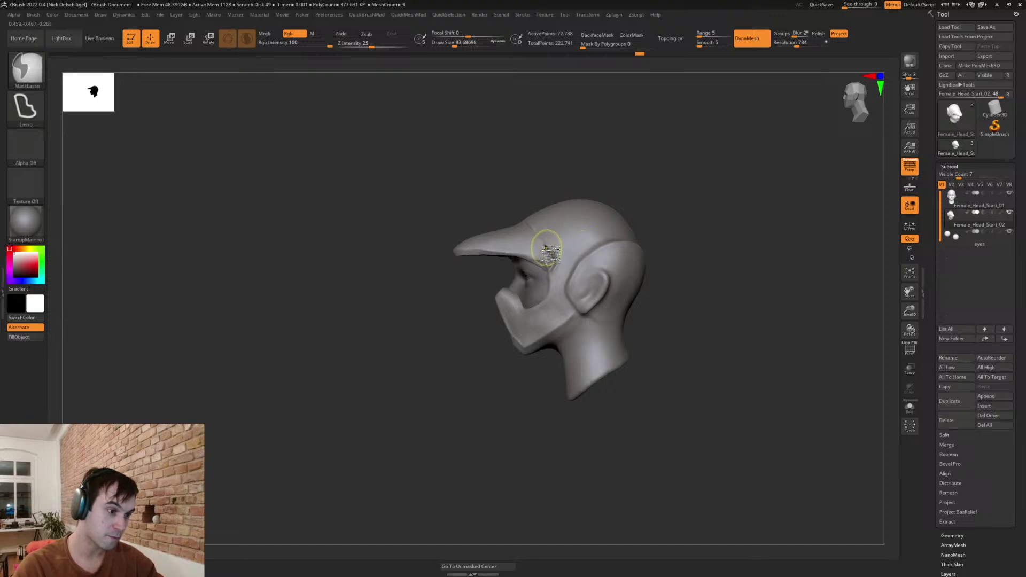
pyautogui.moveTo(529, 229)
pyautogui.keyDown('ctrl'); pyautogui.mouseDown()
pyautogui.moveTo(576, 163)
pyautogui.moveTo(659, 240)
pyautogui.mouseUp(); pyautogui.keyUp('ctrl')
pyautogui.keyDown('ctrl'); pyautogui.click(690, 224); pyautogui.keyUp('ctrl')
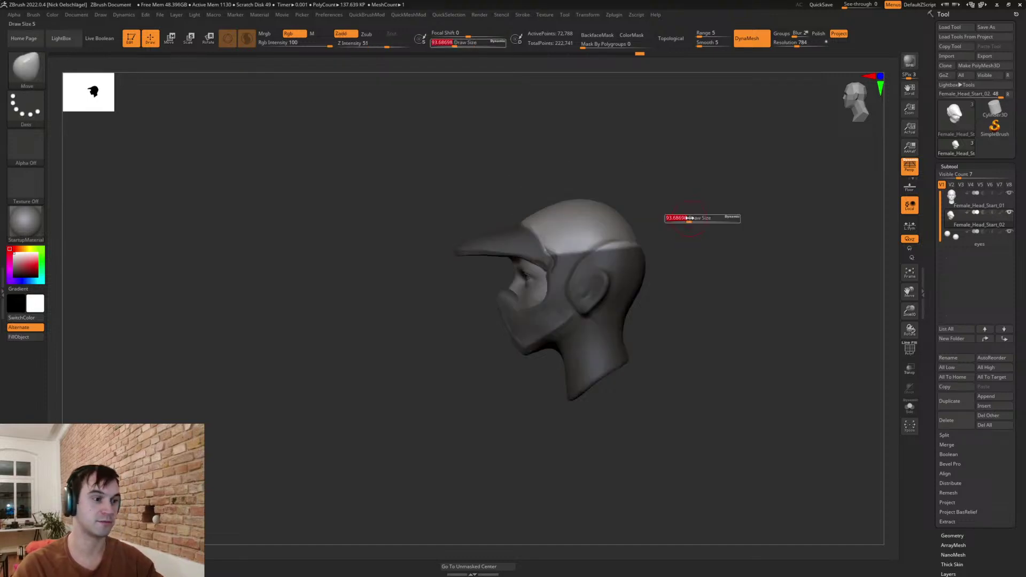
pyautogui.moveTo(594, 183); pyautogui.dragTo(647, 227)
pyautogui.moveTo(698, 172)
pyautogui.mouseDown()
pyautogui.moveTo(718, 168)
pyautogui.moveTo(701, 164)
pyautogui.moveTo(756, 209)
pyautogui.moveTo(713, 197)
pyautogui.mouseUp()
# - Mask the second brim and pull the crown behind it forward into a third overlapping plate
pyautogui.keyDown('ctrl'); pyautogui.moveTo(591, 195); pyautogui.dragTo(603, 205); pyautogui.keyUp('ctrl')
pyautogui.moveTo(641, 243)
pyautogui.keyDown('ctrl'); pyautogui.mouseDown()
pyautogui.moveTo(620, 262)
pyautogui.moveTo(447, 264)
pyautogui.moveTo(455, 168)
pyautogui.mouseUp(); pyautogui.keyUp('ctrl')
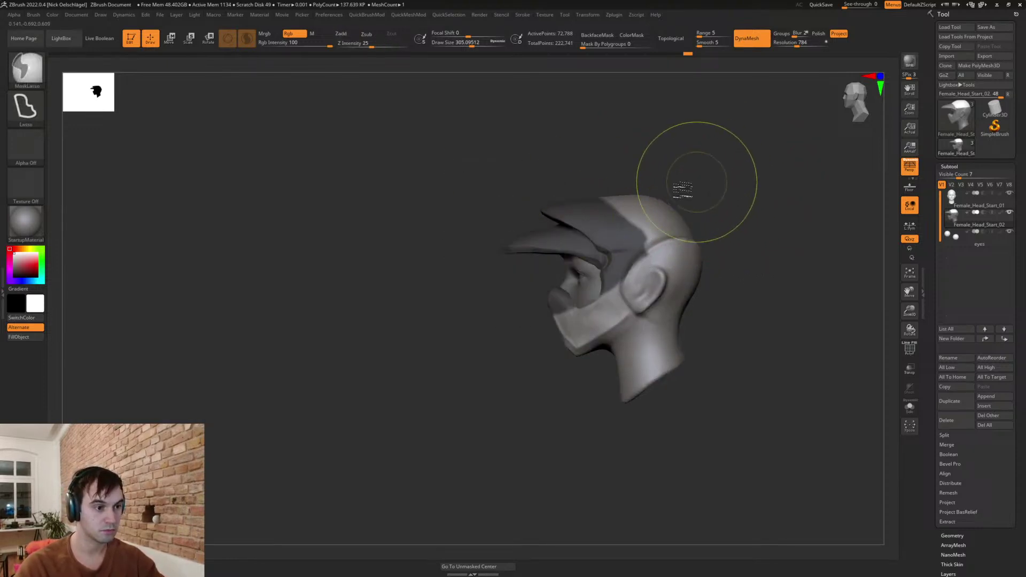
pyautogui.moveTo(689, 170); pyautogui.dragTo(620, 202)
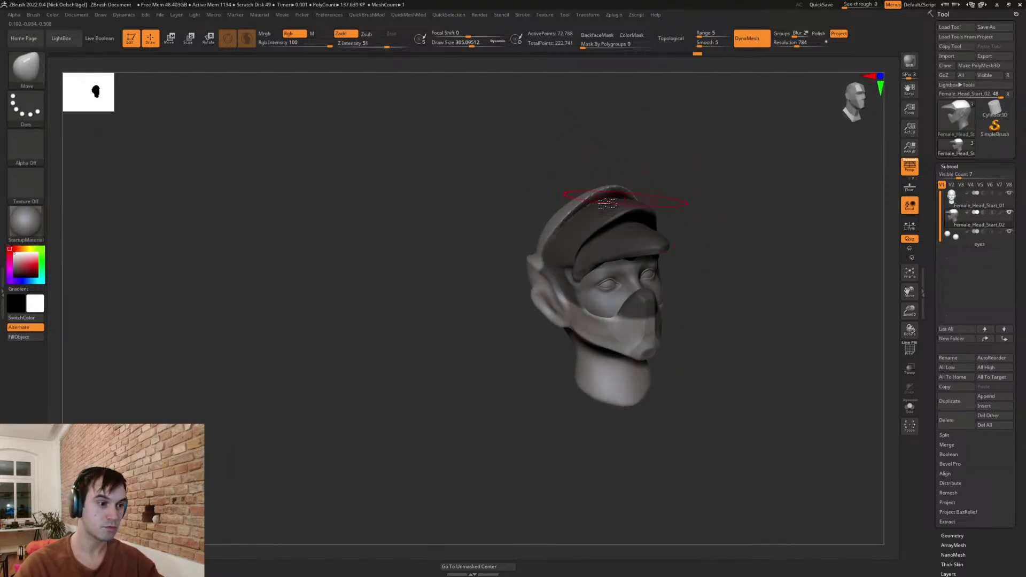
pyautogui.moveTo(648, 167); pyautogui.dragTo(617, 155)
pyautogui.moveTo(683, 157)
pyautogui.mouseDown()
pyautogui.moveTo(639, 168)
pyautogui.moveTo(631, 182)
pyautogui.mouseUp()
pyautogui.moveTo(538, 194); pyautogui.dragTo(505, 174)
pyautogui.moveTo(441, 221); pyautogui.dragTo(513, 213)
pyautogui.hotkey('ctrl', 'z')
pyautogui.moveTo(695, 241); pyautogui.dragTo(783, 340)
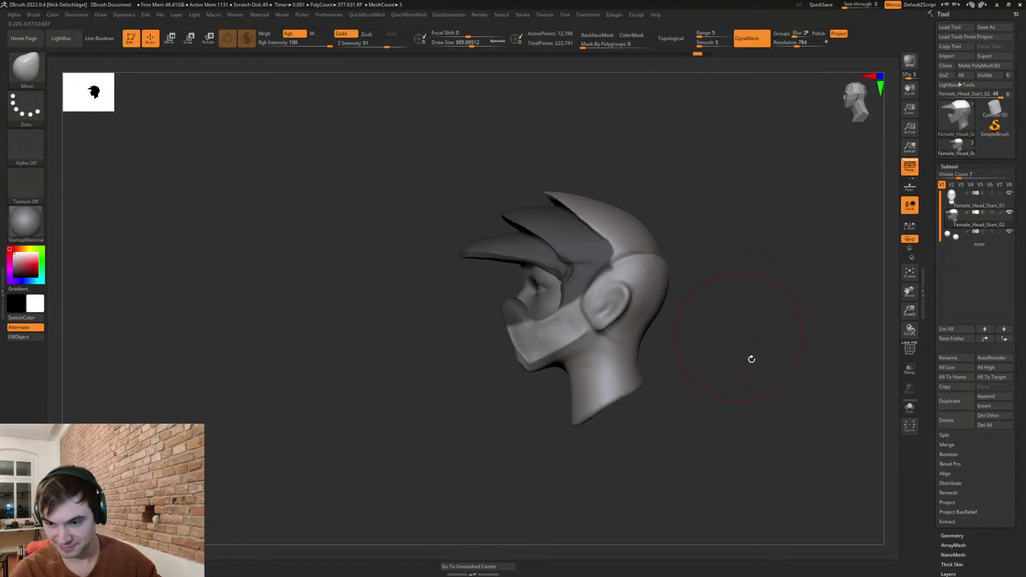
# - Refine the third plate's front edge with smaller Move brush strokes and smooth its surface
pyautogui.moveTo(701, 232); pyautogui.dragTo(683, 200)
pyautogui.moveTo(668, 202); pyautogui.dragTo(665, 202)
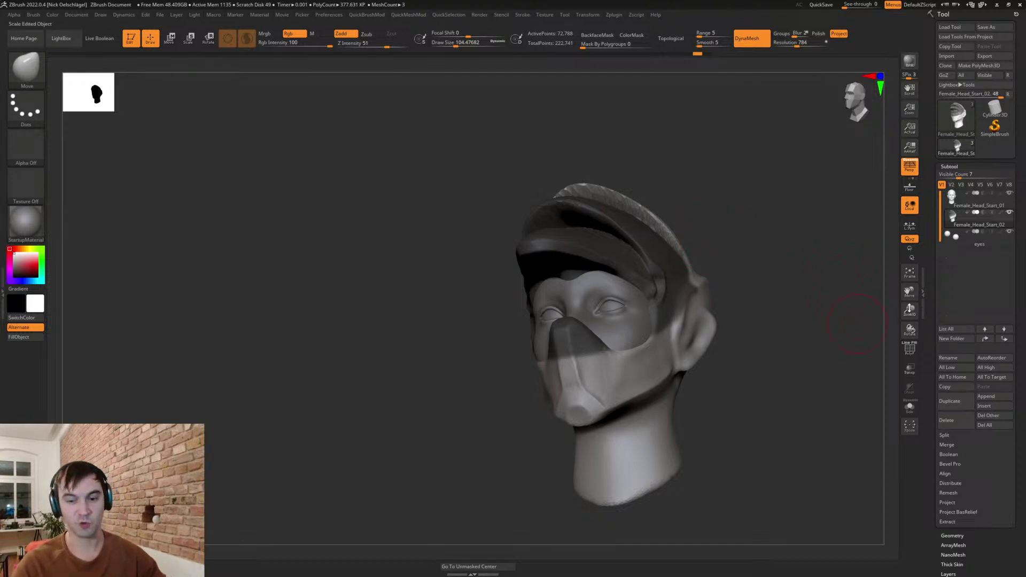
pyautogui.moveTo(799, 223)
pyautogui.mouseDown()
pyautogui.moveTo(710, 195)
pyautogui.moveTo(628, 213)
pyautogui.moveTo(630, 180)
pyautogui.moveTo(640, 181)
pyautogui.mouseUp()
pyautogui.press('s')
pyautogui.press('s')
pyautogui.moveTo(501, 204); pyautogui.dragTo(506, 204)
pyautogui.moveTo(491, 208)
pyautogui.mouseDown()
pyautogui.moveTo(491, 198)
pyautogui.moveTo(469, 207)
pyautogui.moveTo(486, 201)
pyautogui.mouseUp()
pyautogui.keyDown('shift'); pyautogui.moveTo(597, 236); pyautogui.dragTo(530, 216); pyautogui.keyUp('shift')
pyautogui.press('s')
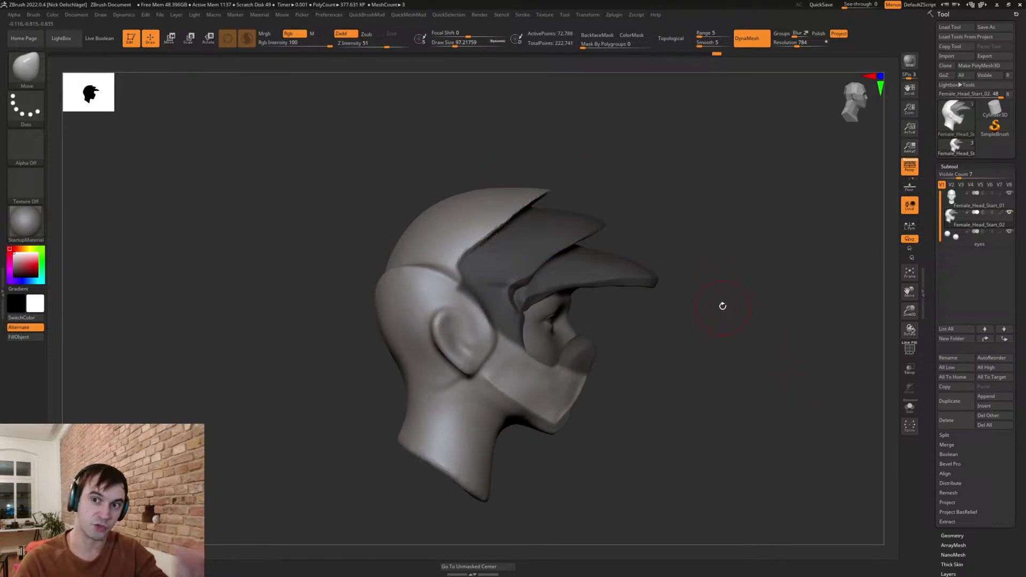
pyautogui.moveTo(703, 196); pyautogui.dragTo(683, 206)
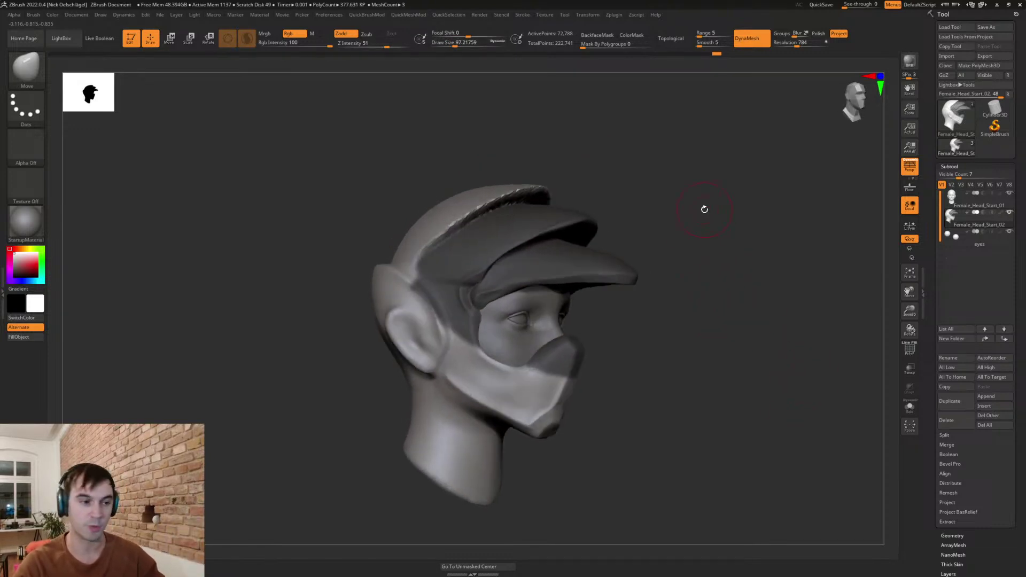
# - Mask the neck and invert the mask so only the neck stays editable
pyautogui.moveTo(588, 198)
pyautogui.mouseDown()
pyautogui.moveTo(657, 222)
pyautogui.moveTo(649, 236)
pyautogui.moveTo(664, 353)
pyautogui.moveTo(620, 363)
pyautogui.moveTo(678, 351)
pyautogui.moveTo(649, 355)
pyautogui.mouseUp()
pyautogui.moveTo(566, 328)
pyautogui.keyDown('ctrl'); pyautogui.mouseDown()
pyautogui.moveTo(630, 359)
pyautogui.moveTo(610, 374)
pyautogui.mouseUp(); pyautogui.keyUp('ctrl')
pyautogui.keyDown('ctrl'); pyautogui.click(605, 371); pyautogui.keyUp('ctrl')
# - Pull the base of the neck down and outward into shoulders with an enlarged Move brush
pyautogui.press(']')
pyautogui.press(']')
pyautogui.press(']')
pyautogui.press(']')
pyautogui.moveTo(546, 356); pyautogui.dragTo(608, 347)
pyautogui.hotkey('ctrl', 'z')
pyautogui.press('s')
pyautogui.moveTo(547, 363)
pyautogui.mouseDown()
pyautogui.moveTo(532, 362)
pyautogui.moveTo(587, 333)
pyautogui.moveTo(550, 369)
pyautogui.moveTo(719, 367)
pyautogui.moveTo(535, 363)
pyautogui.moveTo(594, 351)
pyautogui.moveTo(552, 355)
pyautogui.moveTo(572, 360)
pyautogui.moveTo(531, 442)
pyautogui.mouseUp()
pyautogui.moveTo(551, 399)
pyautogui.mouseDown()
pyautogui.moveTo(558, 417)
pyautogui.moveTo(579, 366)
pyautogui.moveTo(646, 360)
pyautogui.moveTo(646, 429)
pyautogui.mouseUp()
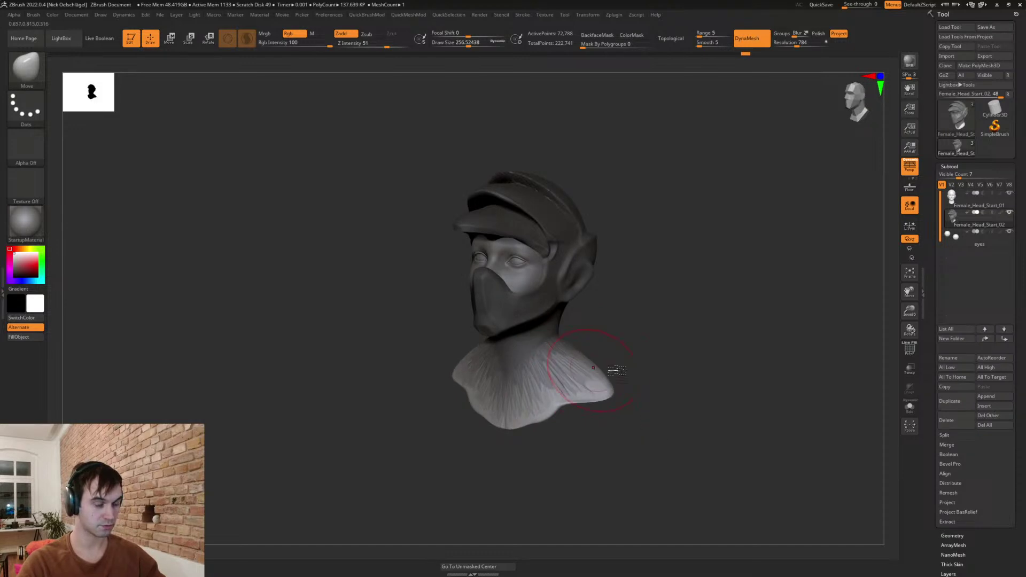
pyautogui.moveTo(623, 369); pyautogui.dragTo(669, 366)
# - Clear the mask and adjust the shoulder contours with a slightly smaller Move brush
pyautogui.keyDown('ctrl'); pyautogui.moveTo(660, 348); pyautogui.dragTo(640, 364); pyautogui.keyUp('ctrl')
pyautogui.moveTo(569, 355)
pyautogui.mouseDown()
pyautogui.moveTo(560, 374)
pyautogui.moveTo(559, 351)
pyautogui.mouseUp()
pyautogui.moveTo(628, 359); pyautogui.dragTo(591, 374)
pyautogui.press('s')
pyautogui.moveTo(569, 376); pyautogui.dragTo(564, 376)
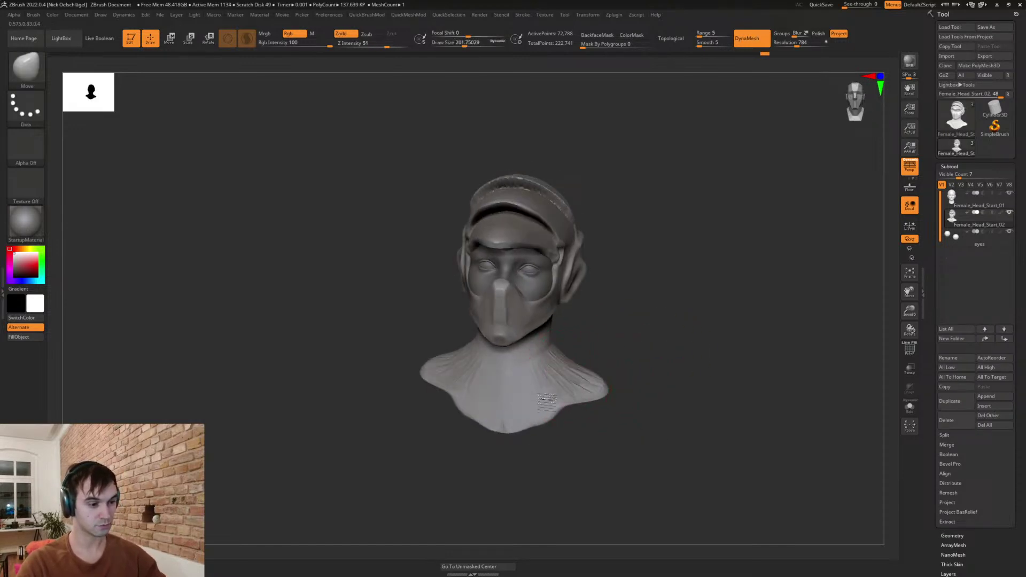
# - Smooth the stretched neck and shoulder surface and remesh the model with DynaMesh
pyautogui.press('b')
pyautogui.press('c')
pyautogui.press('l')
pyautogui.moveTo(567, 364)
pyautogui.keyDown('shift'); pyautogui.mouseDown()
pyautogui.moveTo(558, 415)
pyautogui.moveTo(521, 401)
pyautogui.mouseUp(); pyautogui.keyUp('shift')
pyautogui.keyDown('ctrl'); pyautogui.moveTo(674, 396); pyautogui.dragTo(712, 421); pyautogui.keyUp('ctrl')
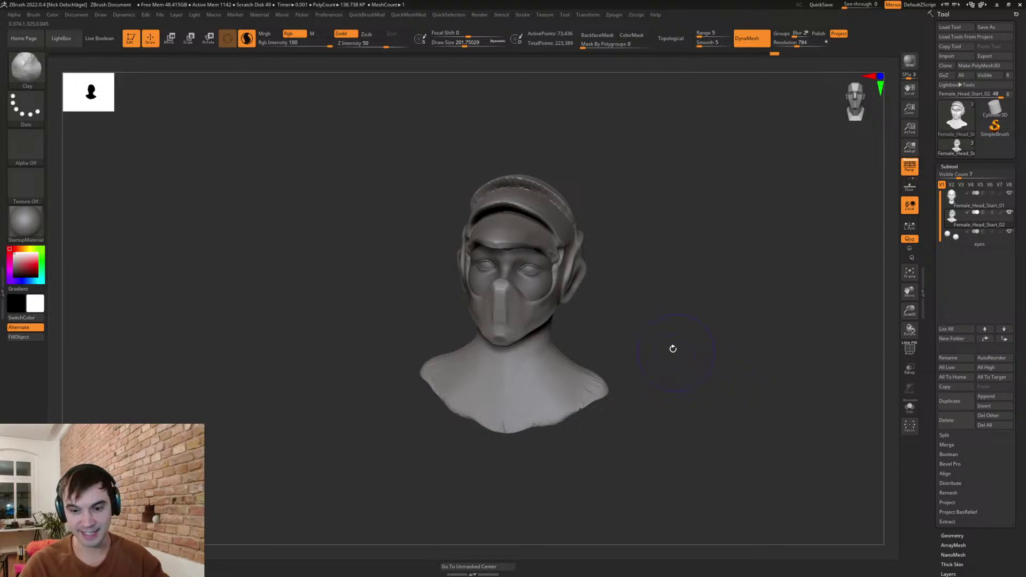
pyautogui.moveTo(688, 272); pyautogui.dragTo(681, 348)
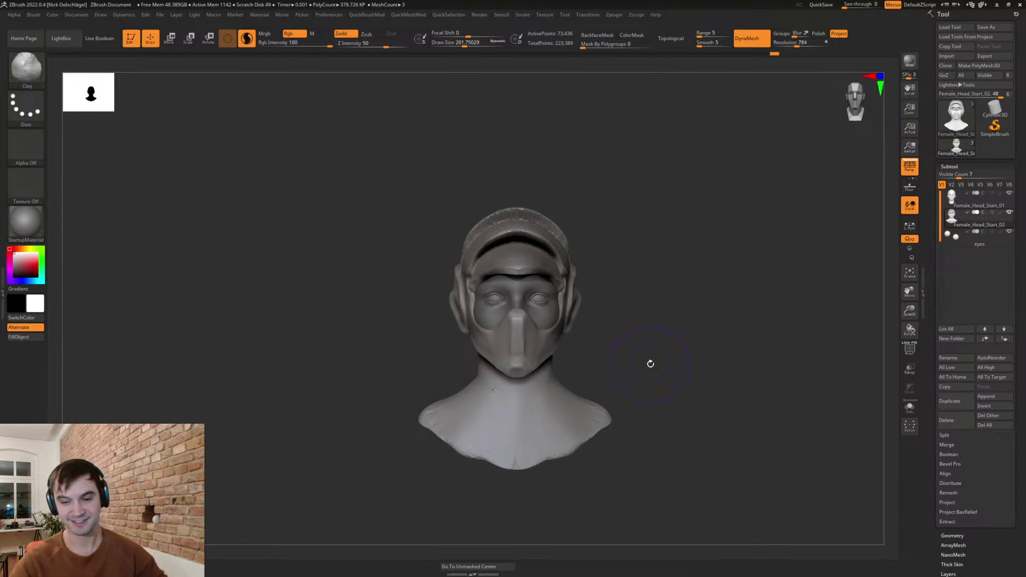
# - Repair the jagged edges of the crown plates with Clay strokes and smoothing, and remesh with DynaMesh
pyautogui.moveTo(685, 269)
pyautogui.mouseDown()
pyautogui.moveTo(692, 260)
pyautogui.moveTo(639, 248)
pyautogui.mouseUp()
pyautogui.press('s')
pyautogui.press('s')
pyautogui.moveTo(507, 212)
pyautogui.mouseDown()
pyautogui.moveTo(498, 212)
pyautogui.moveTo(573, 263)
pyautogui.mouseUp()
pyautogui.press('shift')
pyautogui.keyDown('shift'); pyautogui.moveTo(485, 244); pyautogui.dragTo(501, 231); pyautogui.keyUp('shift')
pyautogui.keyDown('ctrl'); pyautogui.moveTo(665, 259); pyautogui.dragTo(728, 356); pyautogui.keyUp('ctrl')
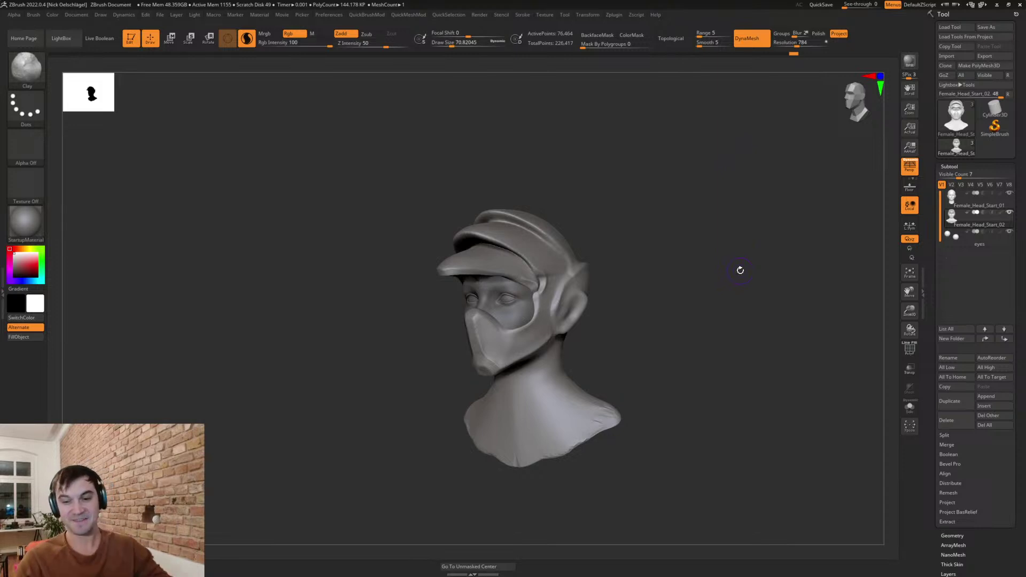
pyautogui.moveTo(649, 314); pyautogui.dragTo(654, 284)
# - Clean up the helmet and face mask surfaces with the TrimDynamic and Clay brushes
pyautogui.moveTo(694, 313)
pyautogui.mouseDown()
pyautogui.moveTo(709, 316)
pyautogui.moveTo(663, 310)
pyautogui.moveTo(654, 328)
pyautogui.moveTo(666, 316)
pyautogui.moveTo(657, 320)
pyautogui.moveTo(738, 362)
pyautogui.moveTo(628, 392)
pyautogui.moveTo(685, 337)
pyautogui.moveTo(491, 307)
pyautogui.moveTo(572, 312)
pyautogui.moveTo(500, 308)
pyautogui.mouseUp()
pyautogui.press('s')
pyautogui.press('b')
pyautogui.press('t')
pyautogui.press('d')
pyautogui.press('b')
pyautogui.press('c')
pyautogui.press('l')
pyautogui.press('b')
pyautogui.press('t')
pyautogui.press('d')
# - Isolate the front of the face mask with an inverted mask and pull it forward into a rounded beak with Move
pyautogui.keyDown('ctrl'); pyautogui.click(492, 326); pyautogui.keyUp('ctrl')
pyautogui.press('s')
pyautogui.press('b')
pyautogui.press('m')
pyautogui.press('v')
pyautogui.hotkey('ctrl', 'z')
pyautogui.moveTo(479, 367); pyautogui.dragTo(513, 364)
pyautogui.moveTo(521, 324); pyautogui.dragTo(471, 374)
pyautogui.moveTo(487, 323); pyautogui.dragTo(463, 315)
pyautogui.moveTo(460, 368); pyautogui.dragTo(498, 285)
pyautogui.moveTo(465, 367)
pyautogui.mouseDown()
pyautogui.moveTo(518, 360)
pyautogui.moveTo(499, 386)
pyautogui.moveTo(485, 370)
pyautogui.moveTo(497, 349)
pyautogui.moveTo(484, 374)
pyautogui.moveTo(462, 378)
pyautogui.moveTo(460, 363)
pyautogui.mouseUp()
pyautogui.press('s')
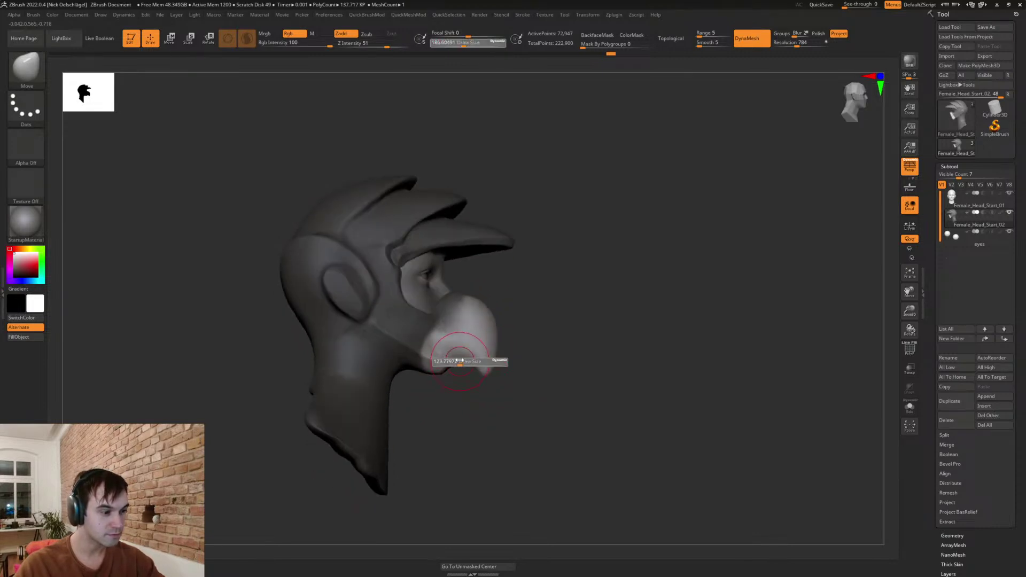
# - Shape the beak into a downward-hooked profile with a smaller Move brush and clear the mask
pyautogui.click(459, 362)
pyautogui.moveTo(493, 339)
pyautogui.mouseDown()
pyautogui.moveTo(515, 321)
pyautogui.moveTo(592, 309)
pyautogui.moveTo(597, 336)
pyautogui.moveTo(527, 297)
pyautogui.mouseUp()
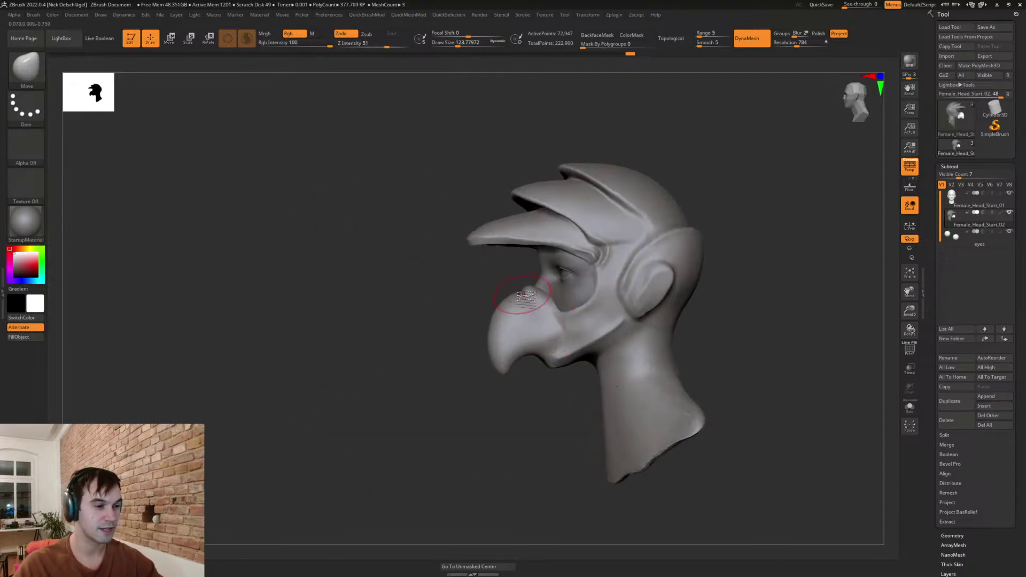
pyautogui.moveTo(552, 421)
pyautogui.mouseDown()
pyautogui.moveTo(534, 410)
pyautogui.moveTo(677, 314)
pyautogui.moveTo(679, 339)
pyautogui.moveTo(620, 340)
pyautogui.mouseUp()
pyautogui.press('s')
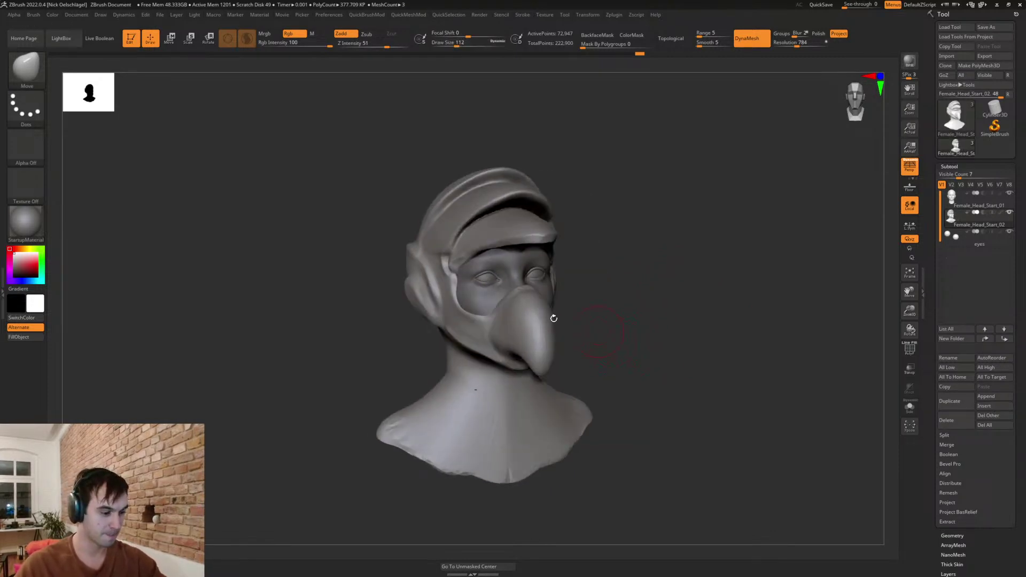
# - Flatten the side of the beak with the TrimDynamic brush
pyautogui.press('b')
pyautogui.press('t')
pyautogui.press('d')
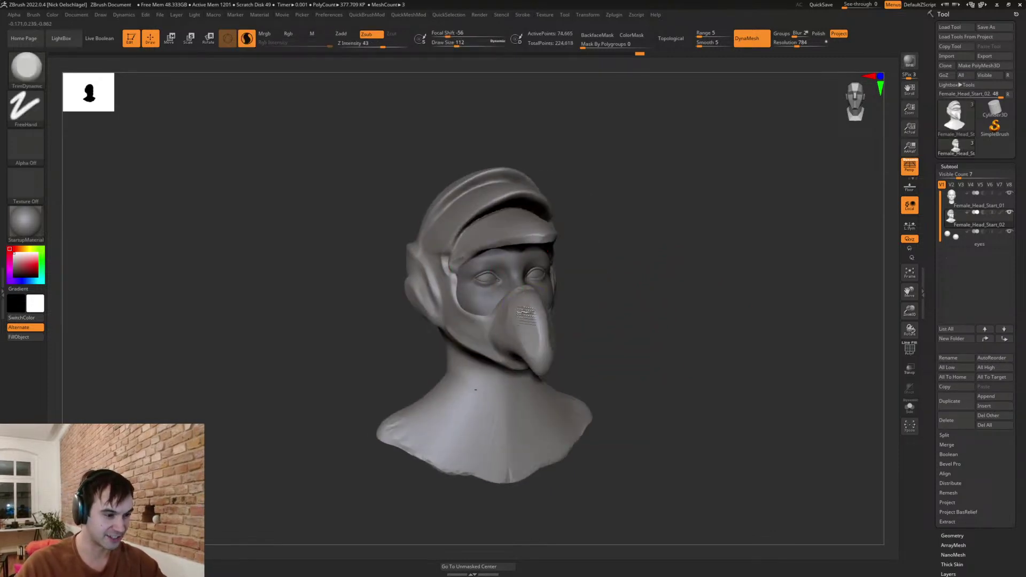
pyautogui.moveTo(583, 329); pyautogui.dragTo(538, 324)
# - Narrow the beak's sides and adjust its upper base with the Move brush
pyautogui.press('b')
pyautogui.press('m')
pyautogui.press('v')
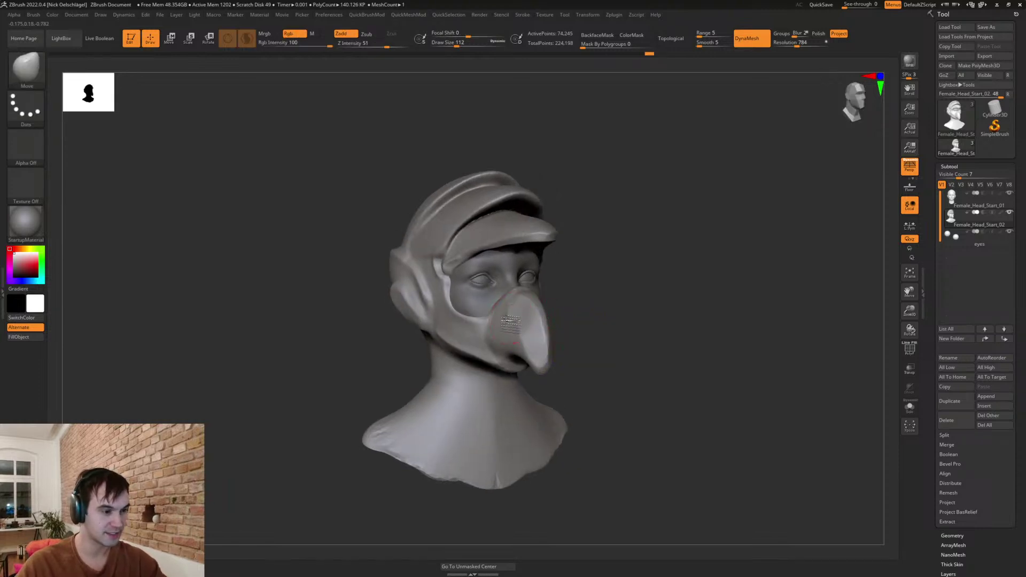
pyautogui.moveTo(661, 334); pyautogui.dragTo(574, 338)
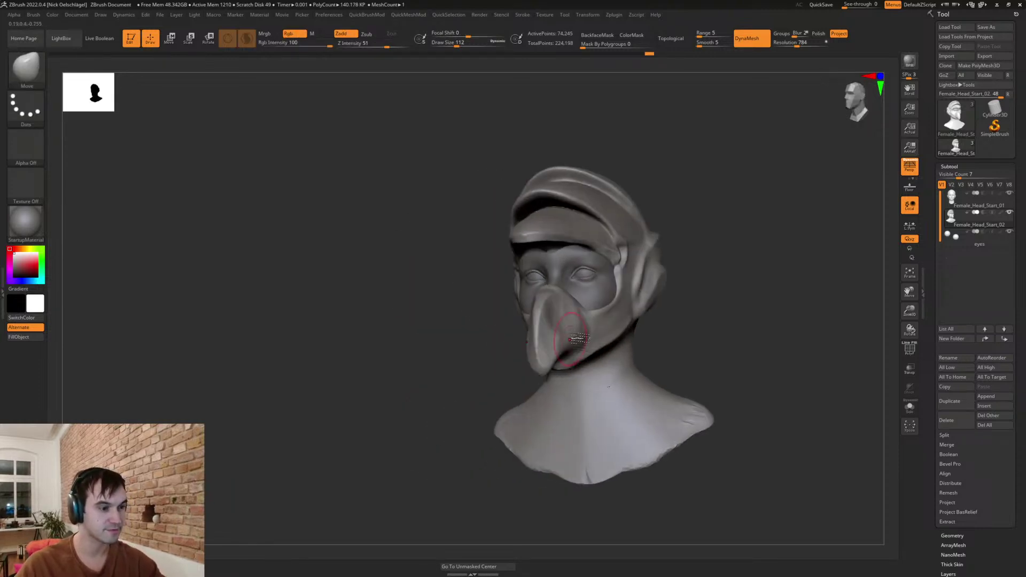
pyautogui.moveTo(692, 342); pyautogui.dragTo(561, 315)
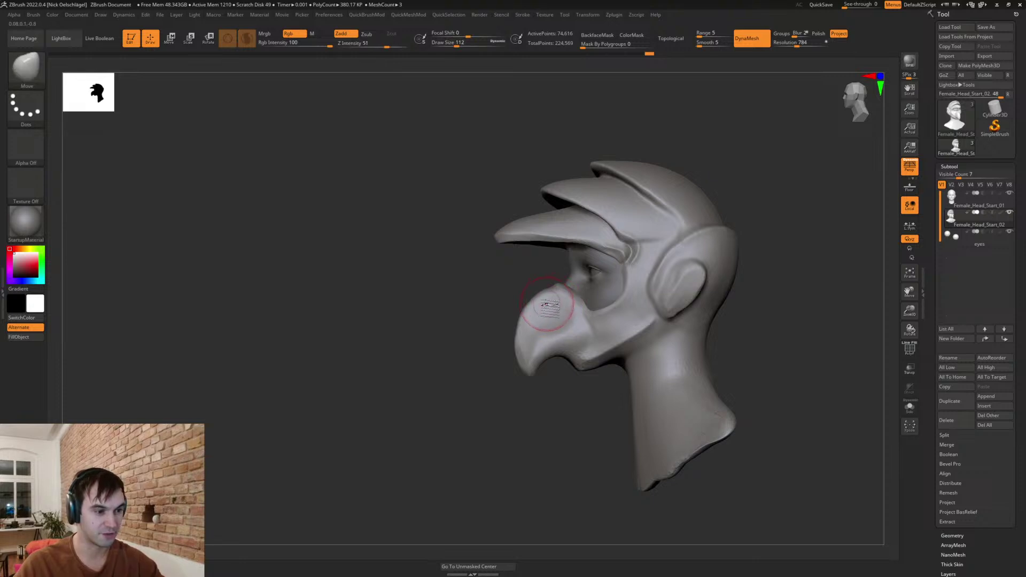
# - Refine the beak's lower edge, curved ridge and tip in profile using a larger Move brush
pyautogui.moveTo(504, 419); pyautogui.dragTo(582, 372)
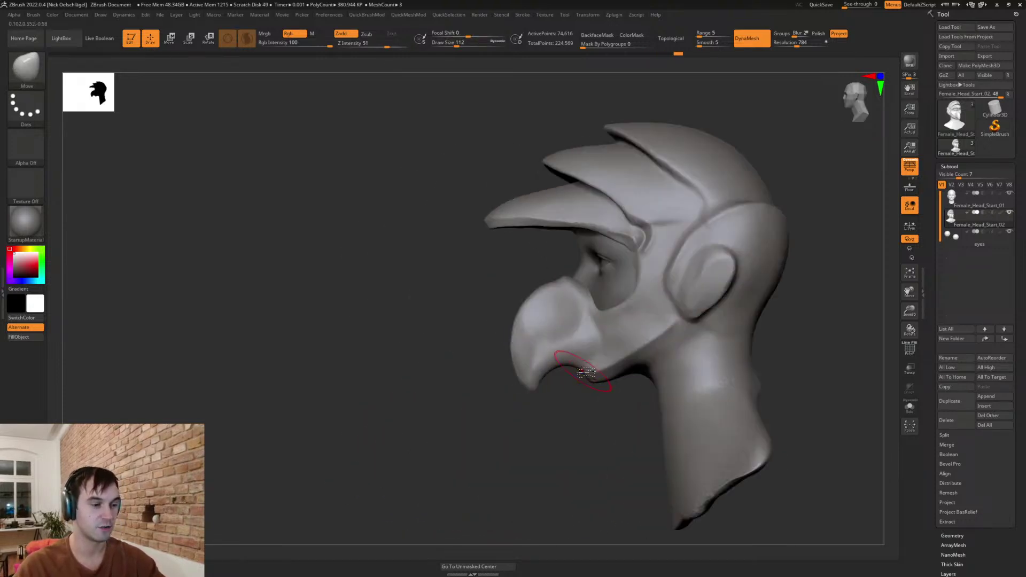
pyautogui.moveTo(524, 350)
pyautogui.mouseDown()
pyautogui.moveTo(538, 333)
pyautogui.moveTo(521, 353)
pyautogui.mouseUp()
pyautogui.press('s')
pyautogui.moveTo(534, 302); pyautogui.dragTo(539, 308)
pyautogui.moveTo(528, 373)
pyautogui.mouseDown()
pyautogui.moveTo(537, 373)
pyautogui.moveTo(529, 367)
pyautogui.mouseUp()
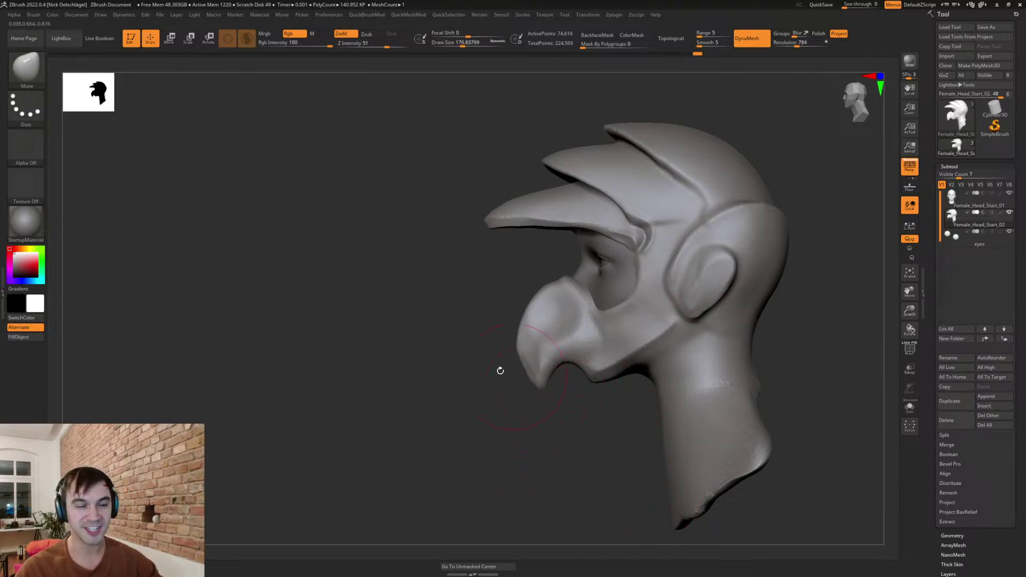
# - Plane the beak's sides and sharpen its central ridge with a smaller TrimDynamic brush
pyautogui.keyDown('shift'); pyautogui.moveTo(539, 430); pyautogui.dragTo(636, 427); pyautogui.keyUp('shift')
pyautogui.moveTo(706, 348)
pyautogui.mouseDown()
pyautogui.moveTo(662, 347)
pyautogui.moveTo(604, 366)
pyautogui.mouseUp()
pyautogui.press('s')
pyautogui.press('b')
pyautogui.press('t')
pyautogui.press('d')
pyautogui.moveTo(523, 340); pyautogui.dragTo(539, 379)
pyautogui.moveTo(549, 301)
pyautogui.mouseDown()
pyautogui.moveTo(534, 349)
pyautogui.moveTo(542, 374)
pyautogui.mouseUp()
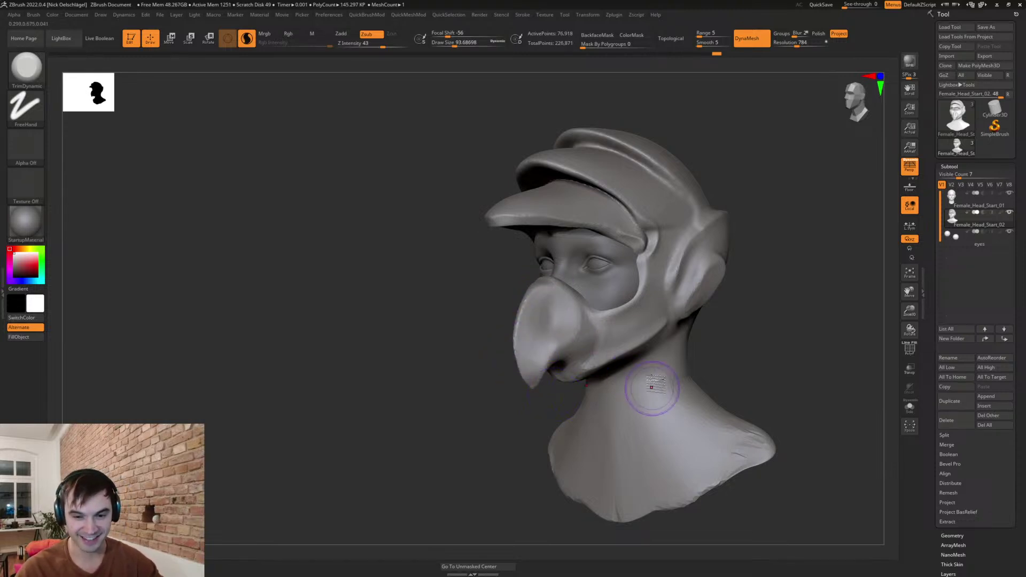
pyautogui.moveTo(731, 343); pyautogui.dragTo(784, 339)
pyautogui.moveTo(516, 337)
pyautogui.mouseDown()
pyautogui.moveTo(497, 353)
pyautogui.moveTo(530, 329)
pyautogui.moveTo(535, 342)
pyautogui.mouseUp()
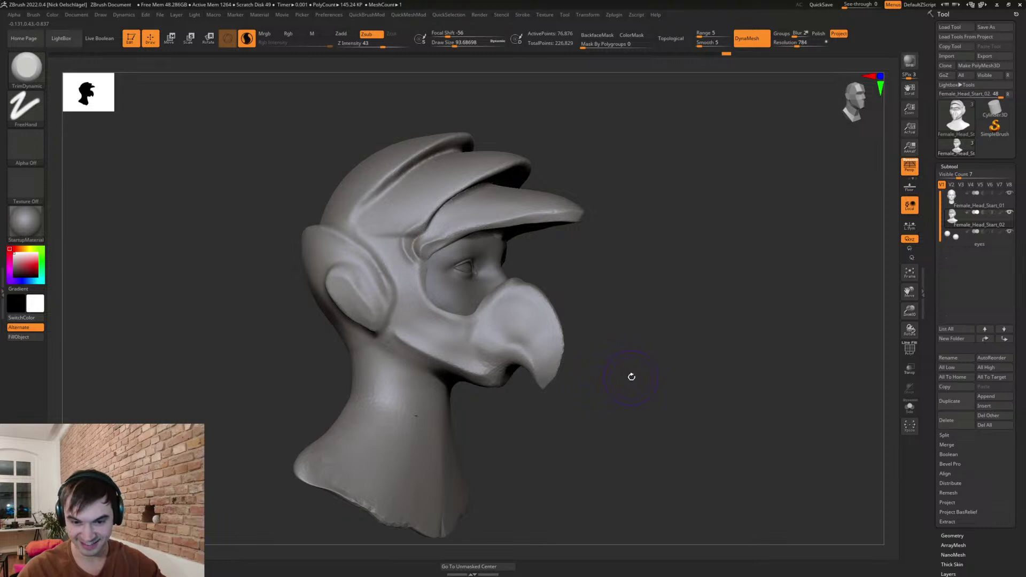
# - Carve a crease along the beak's lower side where it meets the mask, using the DamStandard brush
pyautogui.moveTo(628, 380)
pyautogui.mouseDown()
pyautogui.moveTo(635, 339)
pyautogui.moveTo(697, 318)
pyautogui.moveTo(767, 335)
pyautogui.moveTo(802, 328)
pyautogui.moveTo(770, 325)
pyautogui.mouseUp()
pyautogui.moveTo(467, 311); pyautogui.dragTo(554, 308)
pyautogui.press('s')
pyautogui.press('b')
pyautogui.press('d')
pyautogui.press('s')
pyautogui.moveTo(510, 338)
pyautogui.mouseDown()
pyautogui.moveTo(539, 297)
pyautogui.moveTo(561, 332)
pyautogui.mouseUp()
pyautogui.moveTo(527, 412)
pyautogui.mouseDown()
pyautogui.moveTo(550, 440)
pyautogui.moveTo(538, 378)
pyautogui.moveTo(620, 350)
pyautogui.moveTo(527, 396)
pyautogui.mouseUp()
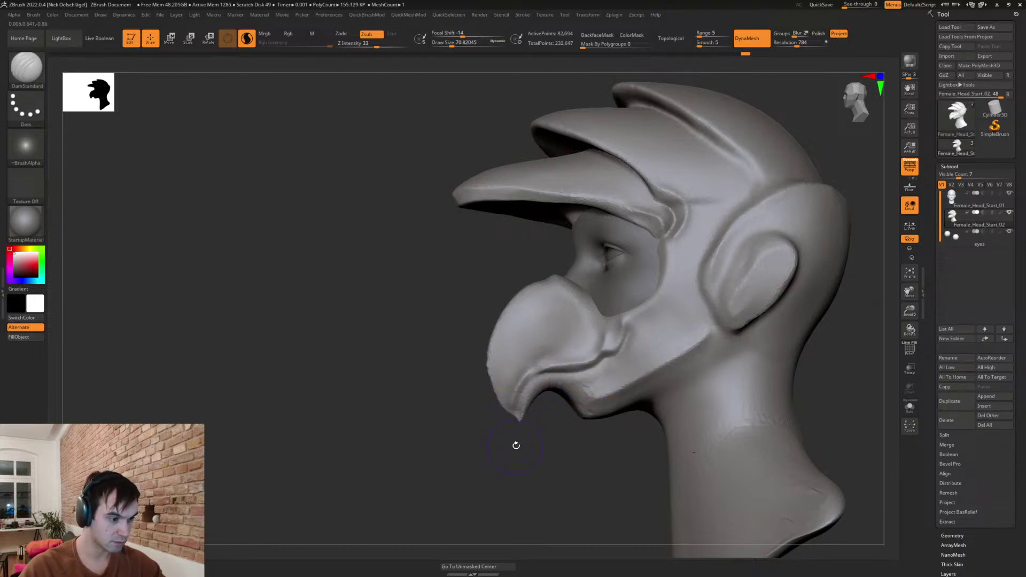
# - Remesh the sculpt and reshape the beak's hooked tip with the Move brush
pyautogui.keyDown('ctrl'); pyautogui.moveTo(516, 447); pyautogui.dragTo(513, 427); pyautogui.keyUp('ctrl')
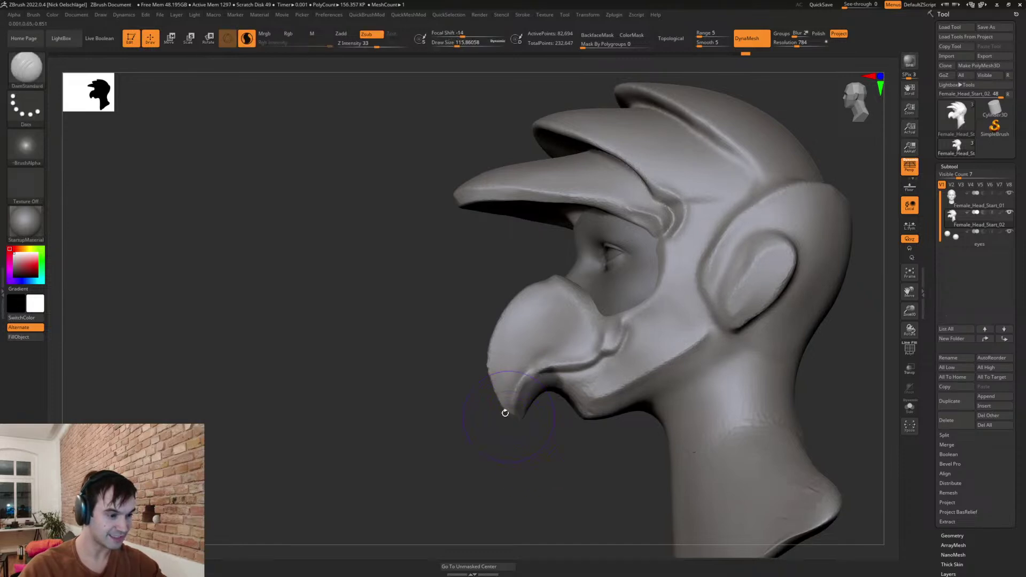
pyautogui.press('b')
pyautogui.press('m')
pyautogui.press('v')
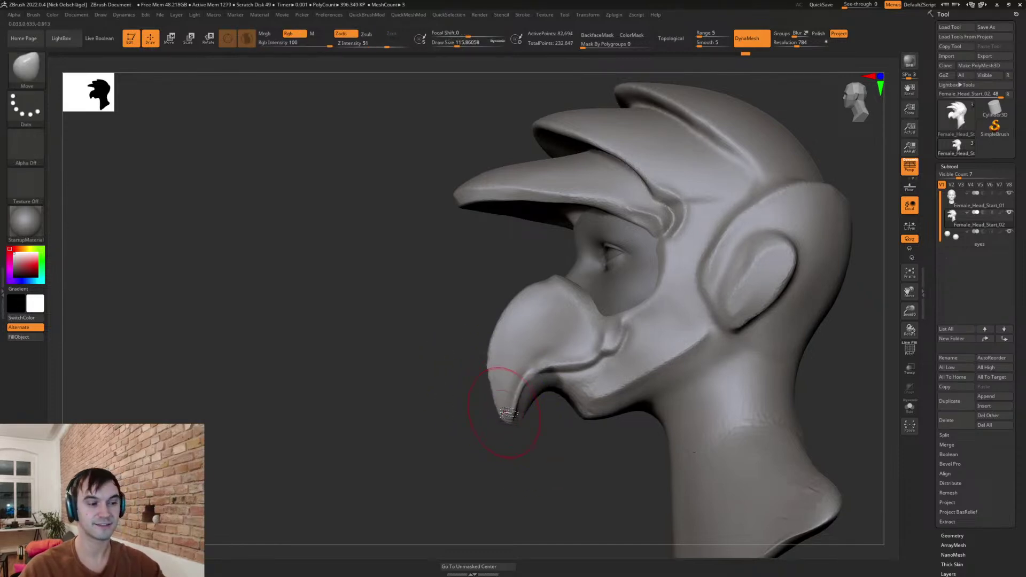
pyautogui.hotkey('ctrl', 'z')
pyautogui.moveTo(554, 451)
pyautogui.mouseDown()
pyautogui.moveTo(545, 469)
pyautogui.moveTo(518, 484)
pyautogui.moveTo(609, 467)
pyautogui.moveTo(630, 421)
pyautogui.moveTo(667, 435)
pyautogui.moveTo(673, 420)
pyautogui.mouseUp()
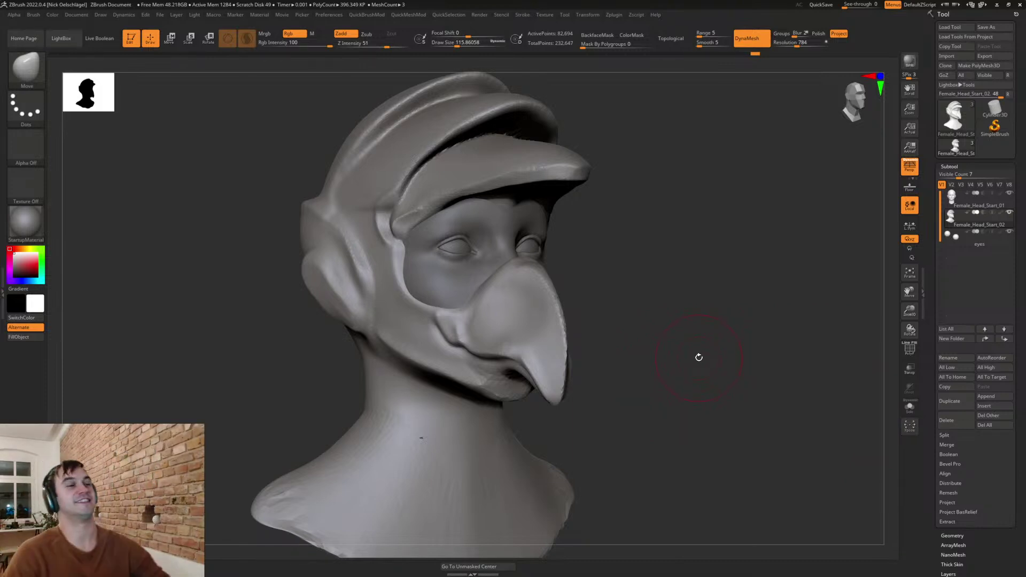
# - Mask the lower face and front of the neck, and reshape the shoulders with a Move brush of about 337 draw size
pyautogui.moveTo(615, 333)
pyautogui.mouseDown()
pyautogui.moveTo(747, 339)
pyautogui.moveTo(710, 348)
pyautogui.moveTo(712, 411)
pyautogui.mouseUp()
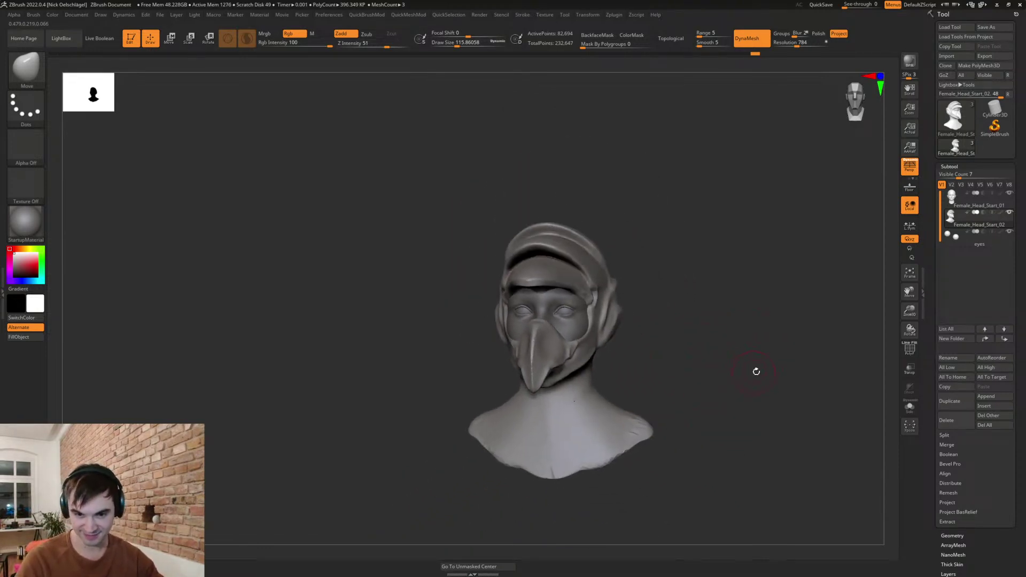
pyautogui.moveTo(689, 355)
pyautogui.mouseDown()
pyautogui.moveTo(669, 360)
pyautogui.moveTo(742, 353)
pyautogui.moveTo(761, 406)
pyautogui.moveTo(752, 393)
pyautogui.moveTo(724, 434)
pyautogui.mouseUp()
pyautogui.press('s')
pyautogui.press('s')
pyautogui.moveTo(735, 448)
pyautogui.mouseDown(button='right')
pyautogui.moveTo(813, 379)
pyautogui.moveTo(804, 409)
pyautogui.moveTo(733, 411)
pyautogui.mouseUp(button='right')
pyautogui.moveTo(702, 501)
pyautogui.keyDown('ctrl'); pyautogui.mouseDown()
pyautogui.moveTo(704, 394)
pyautogui.moveTo(442, 461)
pyautogui.mouseUp(); pyautogui.keyUp('ctrl')
pyautogui.moveTo(818, 401)
pyautogui.mouseDown(button='right')
pyautogui.moveTo(755, 416)
pyautogui.moveTo(798, 399)
pyautogui.mouseUp(button='right')
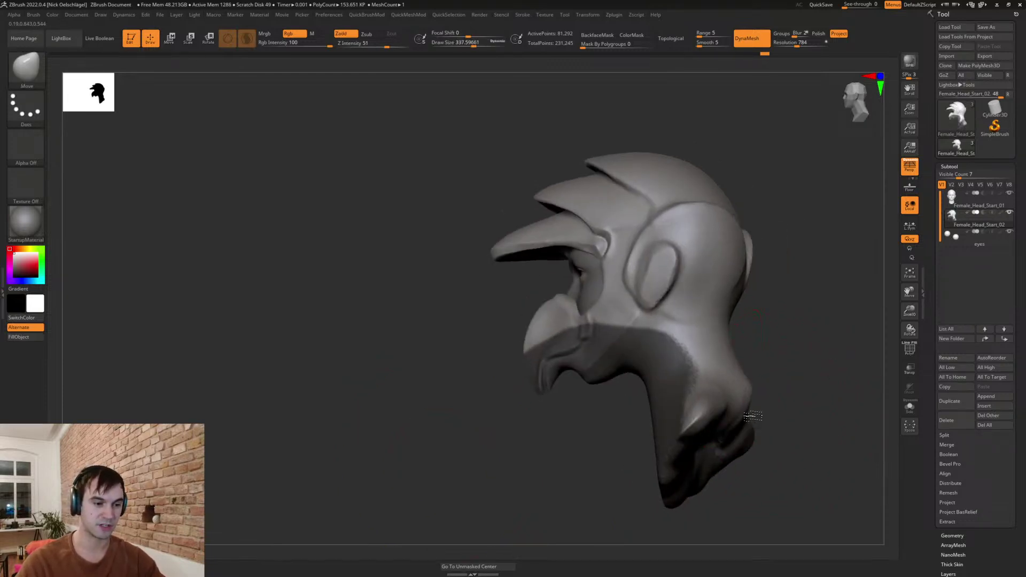
pyautogui.moveTo(733, 378)
pyautogui.mouseDown(button='right')
pyautogui.moveTo(787, 357)
pyautogui.moveTo(791, 321)
pyautogui.moveTo(795, 339)
pyautogui.moveTo(813, 339)
pyautogui.moveTo(771, 363)
pyautogui.moveTo(745, 336)
pyautogui.moveTo(715, 364)
pyautogui.mouseUp(button='right')
# - Push the hooked beak back into a short rounded snout with a smaller Move brush
pyautogui.press('s')
pyautogui.moveTo(700, 319); pyautogui.dragTo(694, 319)
pyautogui.press('s')
pyautogui.moveTo(558, 351); pyautogui.dragTo(546, 358)
pyautogui.moveTo(482, 370)
pyautogui.mouseDown(button='right')
pyautogui.moveTo(572, 369)
pyautogui.moveTo(484, 362)
pyautogui.mouseUp(button='right')
# - Plane the front of the snout with the TrimDynamic brush and adjust its upper bridge with the Move brush
pyautogui.press('b')
pyautogui.press('t')
pyautogui.press('d')
pyautogui.moveTo(533, 321); pyautogui.dragTo(533, 380)
pyautogui.press('b')
pyautogui.press('m')
pyautogui.press('v')
pyautogui.moveTo(537, 324); pyautogui.dragTo(543, 320)
pyautogui.moveTo(646, 369)
pyautogui.mouseDown(button='right')
pyautogui.moveTo(683, 357)
pyautogui.moveTo(700, 377)
pyautogui.mouseUp(button='right')
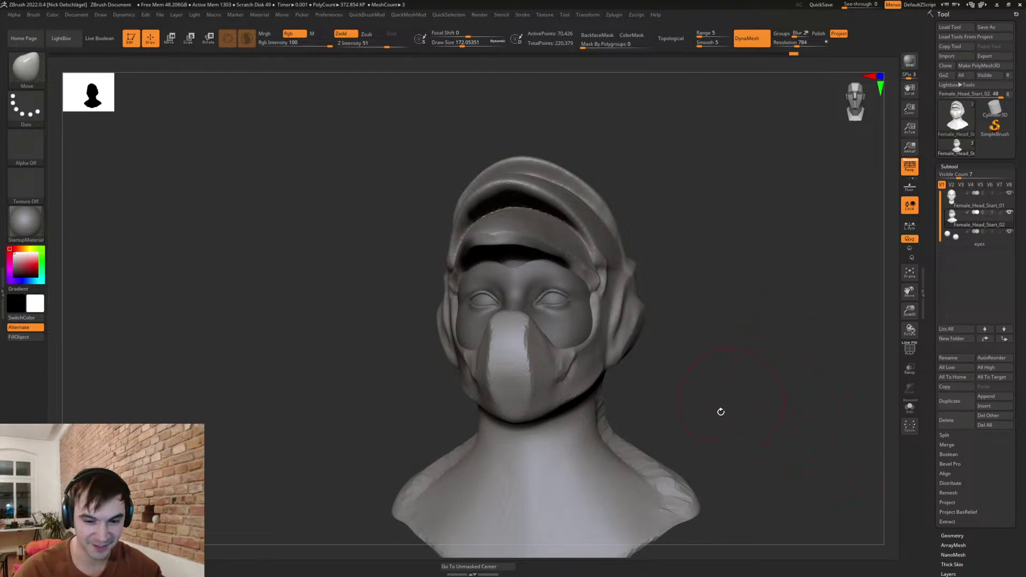
# - Carve a collarbone line around the base of the neck with the DamStandard brush
pyautogui.moveTo(714, 337); pyautogui.dragTo(702, 379)
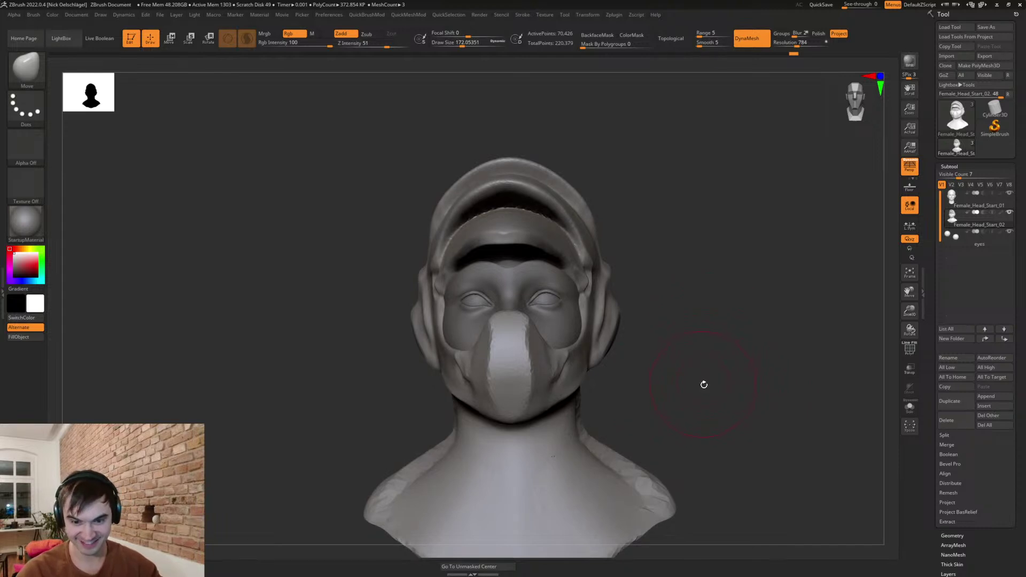
pyautogui.moveTo(725, 371)
pyautogui.mouseDown()
pyautogui.moveTo(743, 380)
pyautogui.moveTo(729, 403)
pyautogui.mouseUp()
pyautogui.press('s')
pyautogui.moveTo(662, 416)
pyautogui.mouseDown()
pyautogui.moveTo(622, 389)
pyautogui.moveTo(644, 451)
pyautogui.mouseUp()
pyautogui.press('b')
pyautogui.press('d')
pyautogui.press('s')
pyautogui.moveTo(604, 381); pyautogui.dragTo(562, 537)
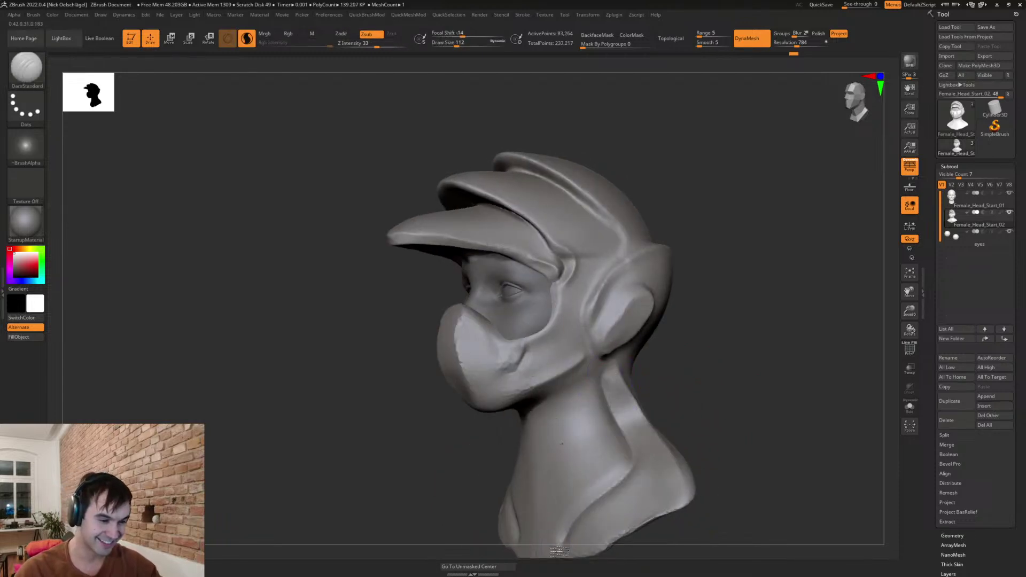
pyautogui.moveTo(688, 412); pyautogui.dragTo(683, 360)
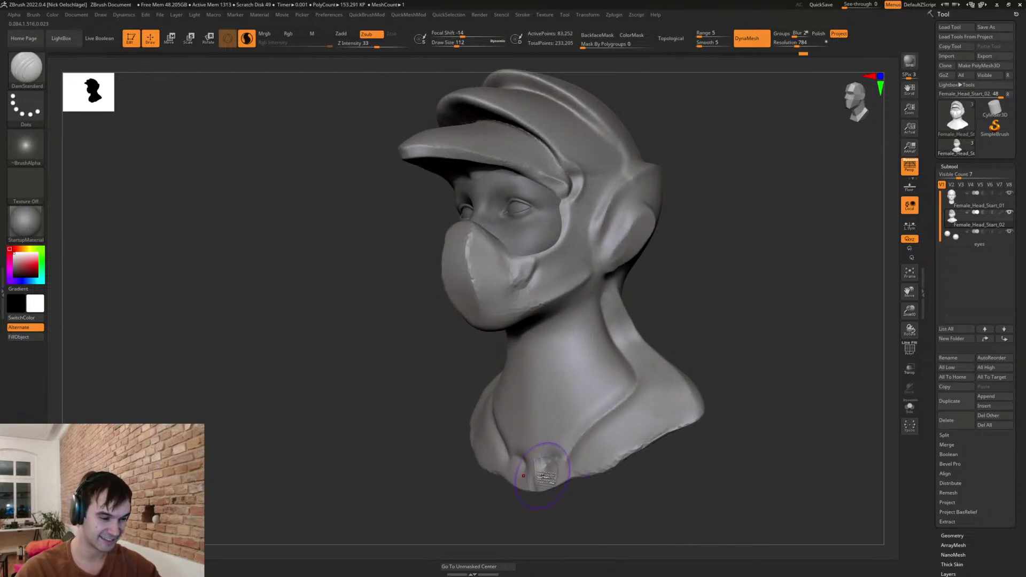
pyautogui.moveTo(652, 353); pyautogui.dragTo(540, 329)
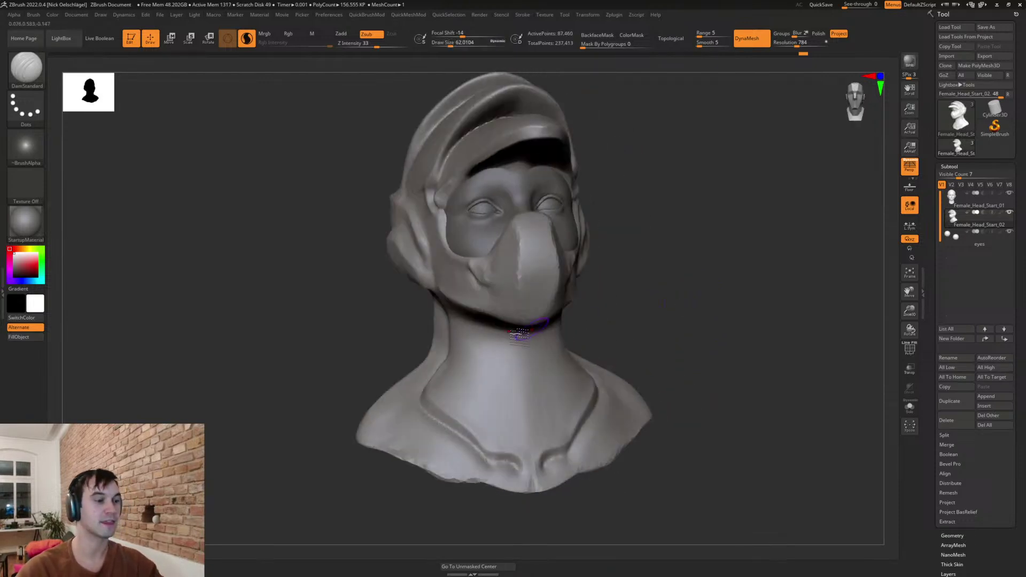
# - Carve neck muscle lines from the jaw to the collarbones and outline the throat with a smaller DamStandard brush
pyautogui.moveTo(451, 311); pyautogui.dragTo(522, 439)
pyautogui.hotkey('ctrl', 'z')
pyautogui.moveTo(453, 313); pyautogui.dragTo(525, 453)
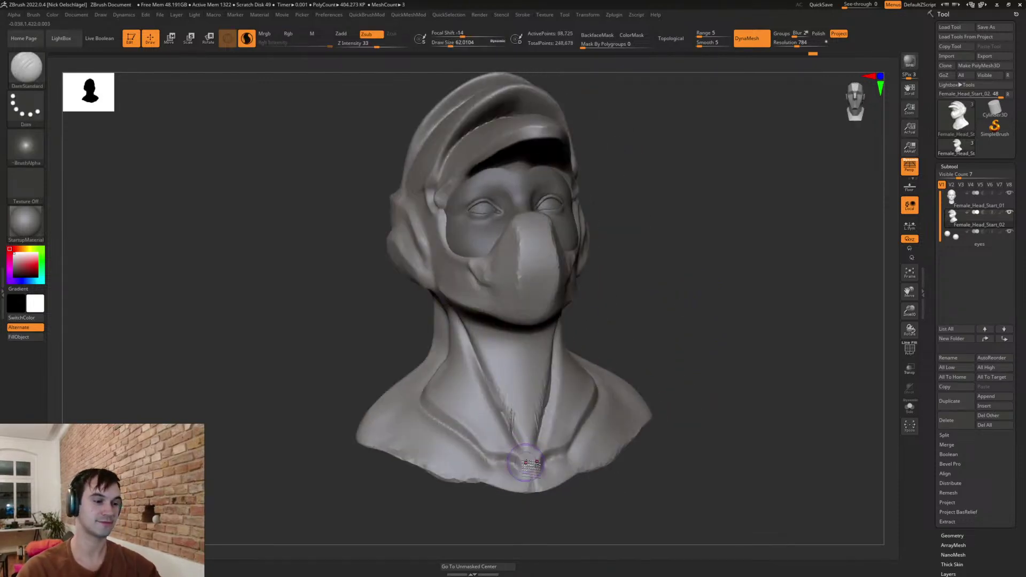
pyautogui.moveTo(649, 330); pyautogui.dragTo(611, 327)
pyautogui.moveTo(552, 347); pyautogui.dragTo(535, 448)
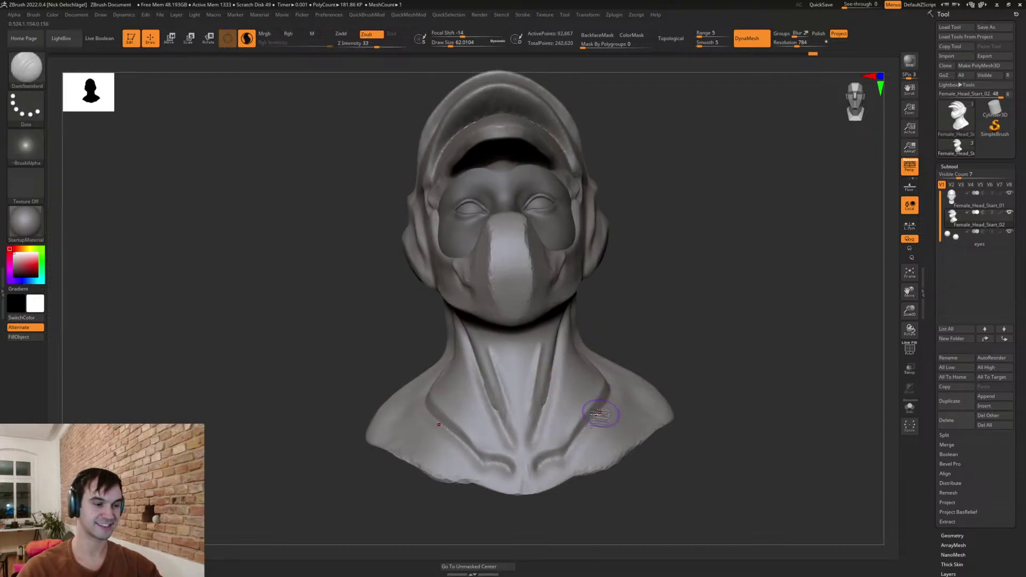
pyautogui.keyDown('ctrl'); pyautogui.moveTo(663, 334); pyautogui.dragTo(690, 347); pyautogui.keyUp('ctrl')
pyautogui.moveTo(655, 337); pyautogui.dragTo(655, 345)
pyautogui.moveTo(498, 404)
pyautogui.mouseDown()
pyautogui.moveTo(512, 413)
pyautogui.moveTo(537, 404)
pyautogui.moveTo(541, 347)
pyautogui.mouseUp()
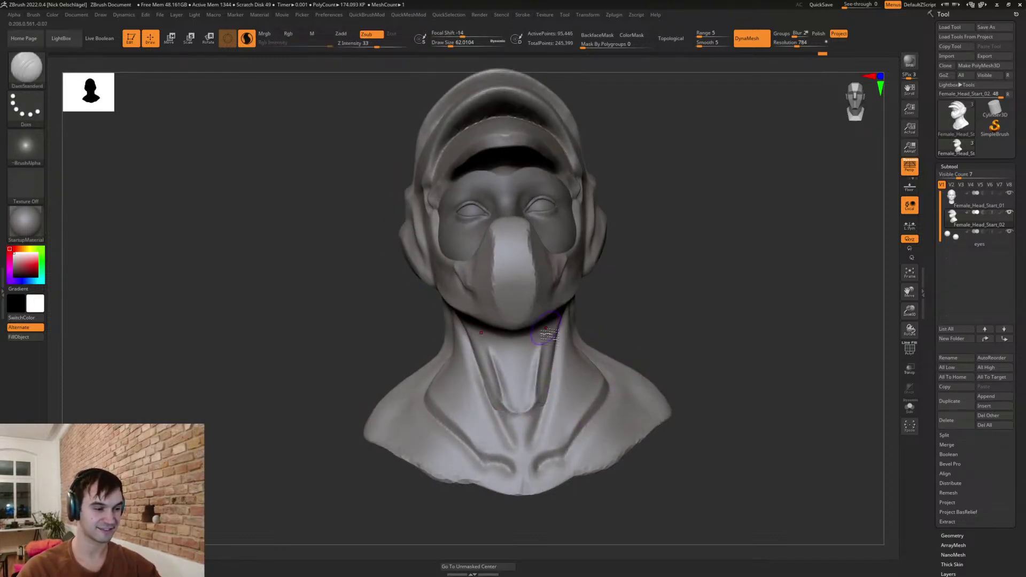
# - Define the breastbone and collarbone grooves, and smooth the bust's lower shoulder edges
pyautogui.moveTo(570, 441)
pyautogui.mouseDown()
pyautogui.moveTo(606, 391)
pyautogui.moveTo(594, 428)
pyautogui.moveTo(534, 484)
pyautogui.mouseUp()
pyautogui.moveTo(596, 465); pyautogui.dragTo(668, 405)
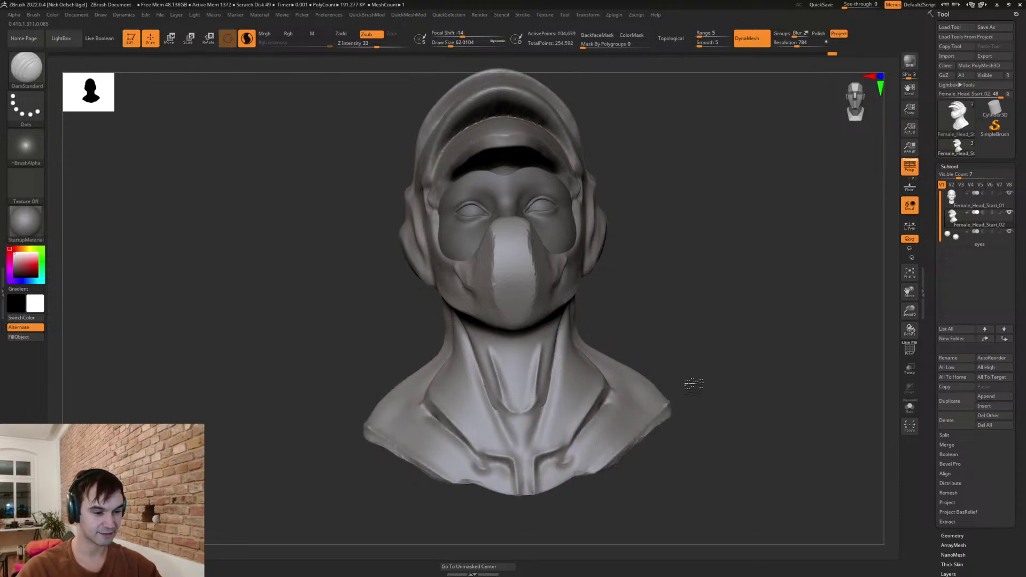
pyautogui.keyDown('shift'); pyautogui.moveTo(641, 450); pyautogui.dragTo(654, 454); pyautogui.keyUp('shift')
pyautogui.keyDown('shift'); pyautogui.moveTo(668, 414); pyautogui.dragTo(672, 425); pyautogui.keyUp('shift')
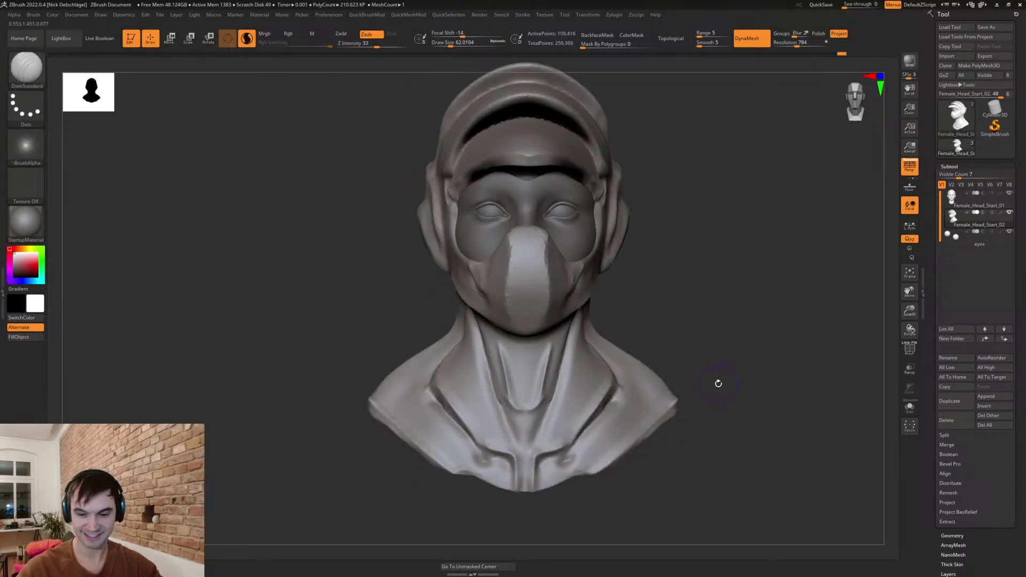
# - Examine the helmet brims, snout and neck from below and in profile
pyautogui.moveTo(807, 354)
pyautogui.mouseDown()
pyautogui.moveTo(777, 348)
pyautogui.moveTo(770, 371)
pyautogui.moveTo(733, 384)
pyautogui.moveTo(727, 332)
pyautogui.mouseUp()
pyautogui.moveTo(741, 252)
pyautogui.mouseDown()
pyautogui.moveTo(761, 272)
pyautogui.moveTo(742, 273)
pyautogui.moveTo(751, 273)
pyautogui.mouseUp()
pyautogui.press('s')
pyautogui.moveTo(681, 239); pyautogui.dragTo(689, 231)
pyautogui.press('b')
pyautogui.press('m')
pyautogui.press('v')
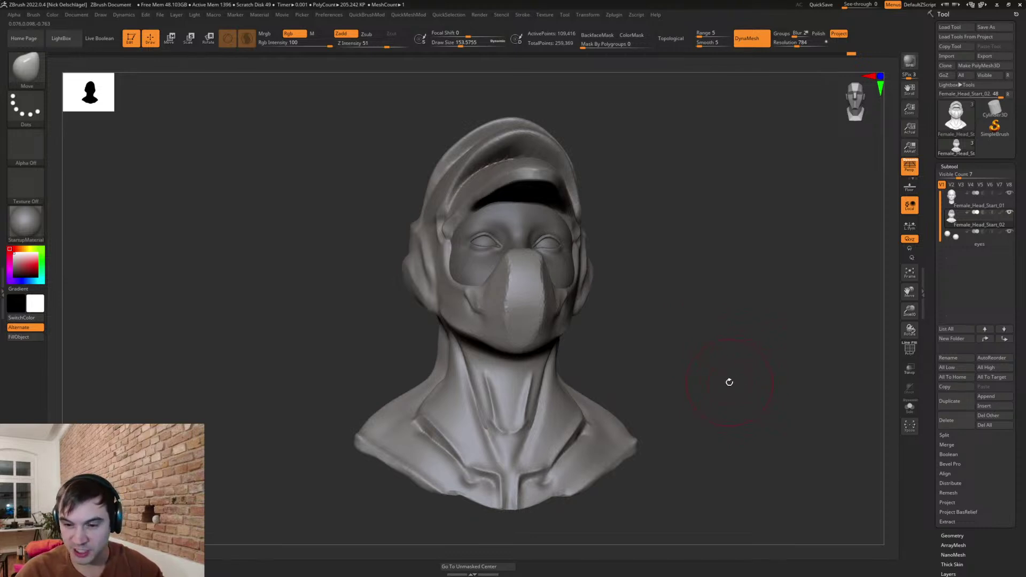
pyautogui.moveTo(756, 325); pyautogui.dragTo(529, 264)
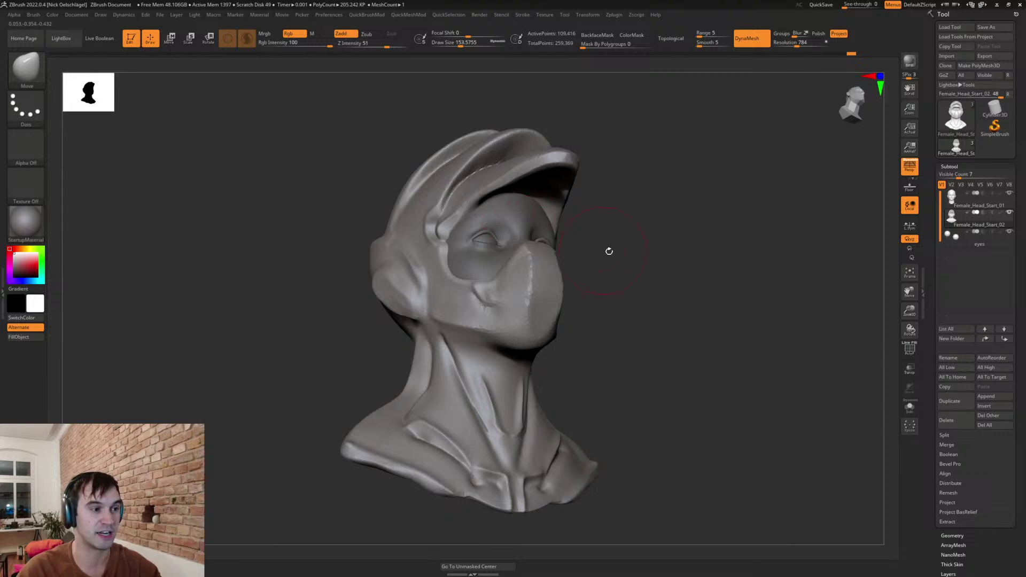
pyautogui.moveTo(620, 254); pyautogui.dragTo(541, 238)
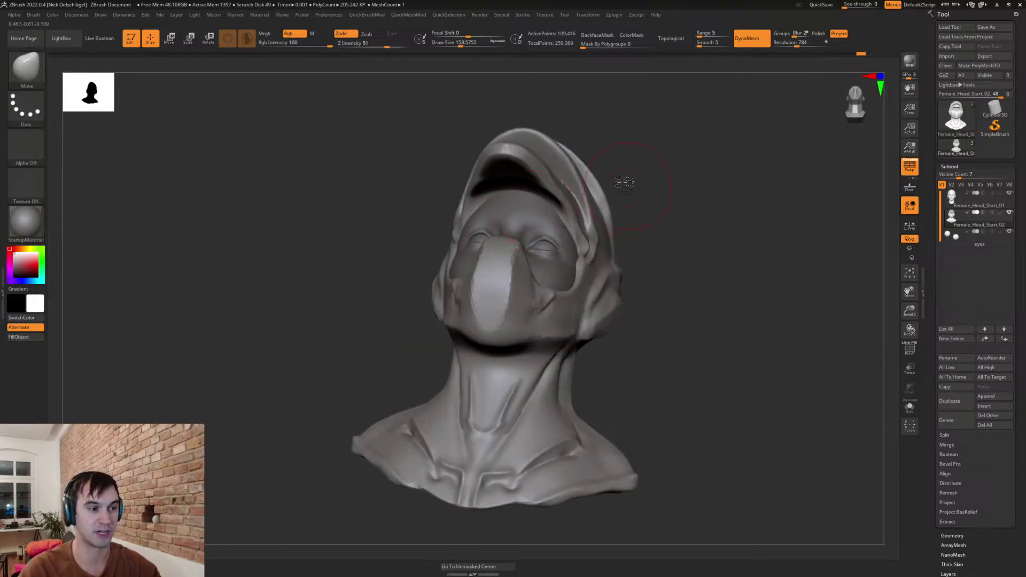
pyautogui.moveTo(627, 184); pyautogui.dragTo(527, 182)
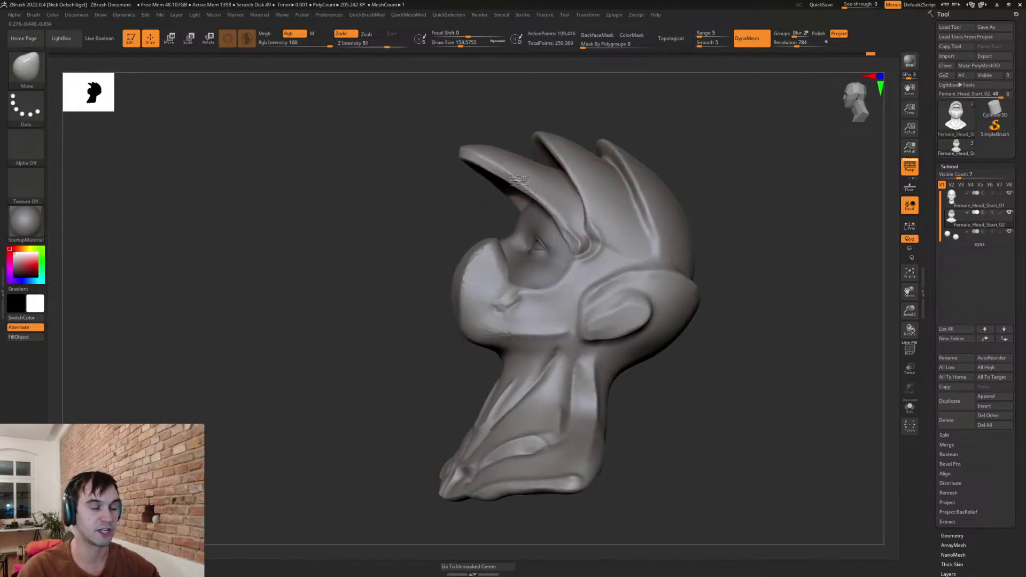
pyautogui.moveTo(703, 169)
pyautogui.mouseDown()
pyautogui.moveTo(598, 208)
pyautogui.moveTo(665, 209)
pyautogui.mouseUp()
# - Plane the rim of the front brim with the TrimDynamic brush and smooth it
pyautogui.press('s')
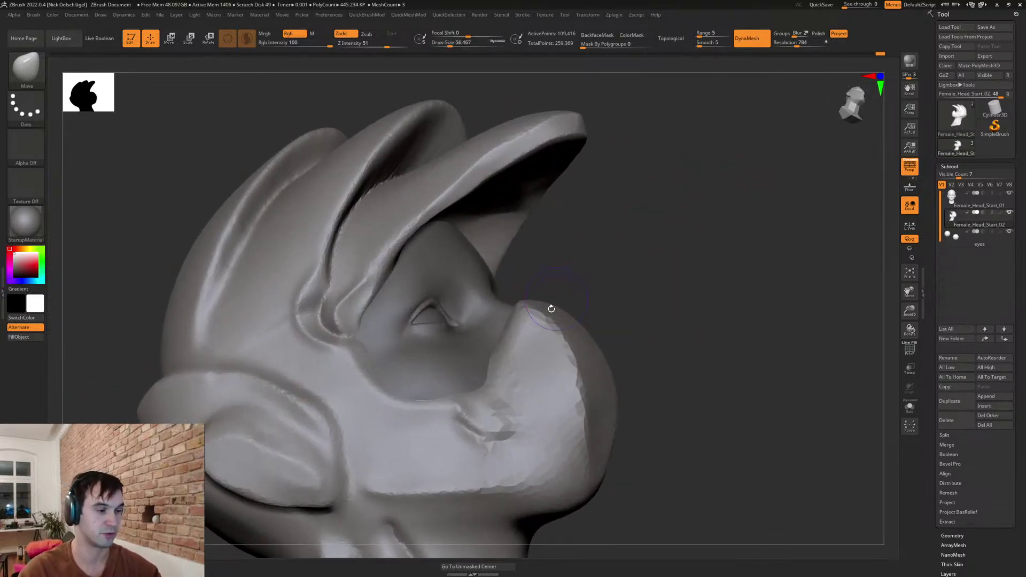
pyautogui.press('b')
pyautogui.press('t')
pyautogui.press('d')
pyautogui.moveTo(397, 265)
pyautogui.mouseDown()
pyautogui.moveTo(426, 206)
pyautogui.moveTo(464, 167)
pyautogui.moveTo(486, 165)
pyautogui.moveTo(530, 128)
pyautogui.moveTo(571, 118)
pyautogui.mouseUp()
pyautogui.moveTo(628, 155); pyautogui.dragTo(620, 99)
pyautogui.moveTo(425, 224); pyautogui.dragTo(561, 147)
pyautogui.moveTo(452, 214); pyautogui.dragTo(564, 151)
pyautogui.moveTo(506, 194)
pyautogui.keyDown('shift'); pyautogui.mouseDown()
pyautogui.moveTo(496, 198)
pyautogui.moveTo(521, 184)
pyautogui.mouseUp(); pyautogui.keyUp('shift')
pyautogui.moveTo(625, 160); pyautogui.dragTo(634, 214)
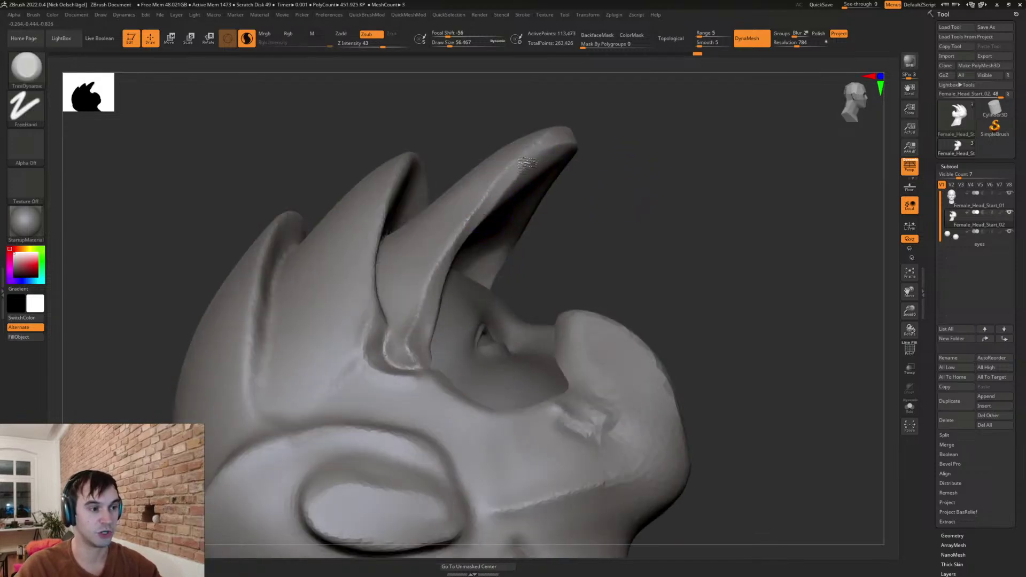
# - Adjust the profile of the helmet's layered brims with the Move brush
pyautogui.moveTo(621, 161); pyautogui.dragTo(458, 206)
pyautogui.moveTo(653, 271)
pyautogui.mouseDown()
pyautogui.moveTo(653, 245)
pyautogui.moveTo(691, 327)
pyautogui.moveTo(708, 323)
pyautogui.moveTo(657, 383)
pyautogui.moveTo(649, 373)
pyautogui.mouseUp()
pyautogui.press('s')
pyautogui.press('b')
pyautogui.press('m')
pyautogui.press('v')
pyautogui.press('s')
pyautogui.moveTo(478, 165); pyautogui.dragTo(479, 151)
pyautogui.moveTo(525, 186); pyautogui.dragTo(530, 182)
pyautogui.moveTo(578, 242); pyautogui.dragTo(586, 236)
pyautogui.moveTo(623, 332); pyautogui.dragTo(590, 341)
# - Carve a curved seam from the cheek along the side of the snout with the DamStandard brush
pyautogui.press('s')
pyautogui.moveTo(624, 374)
pyautogui.keyDown('alt'); pyautogui.mouseDown()
pyautogui.moveTo(624, 394)
pyautogui.moveTo(604, 389)
pyautogui.moveTo(599, 462)
pyautogui.moveTo(655, 408)
pyautogui.moveTo(630, 398)
pyautogui.moveTo(659, 407)
pyautogui.mouseUp(); pyautogui.keyUp('alt')
pyautogui.press('s')
pyautogui.press('s')
pyautogui.click(635, 399)
pyautogui.press('b')
pyautogui.press('d')
pyautogui.press('s')
pyautogui.moveTo(465, 317)
pyautogui.mouseDown()
pyautogui.moveTo(485, 363)
pyautogui.moveTo(558, 369)
pyautogui.mouseUp()
# - Continue the seam across the front of the snout and adjust the chin area with a larger Move brush
pyautogui.moveTo(658, 400); pyautogui.dragTo(615, 376)
pyautogui.moveTo(544, 364); pyautogui.dragTo(586, 353)
pyautogui.moveTo(682, 374); pyautogui.dragTo(774, 395)
pyautogui.moveTo(522, 351); pyautogui.dragTo(536, 345)
pyautogui.moveTo(461, 350)
pyautogui.mouseDown()
pyautogui.moveTo(449, 328)
pyautogui.moveTo(482, 347)
pyautogui.moveTo(458, 349)
pyautogui.mouseUp()
pyautogui.press('b')
pyautogui.press('m')
pyautogui.press('v')
pyautogui.press('s')
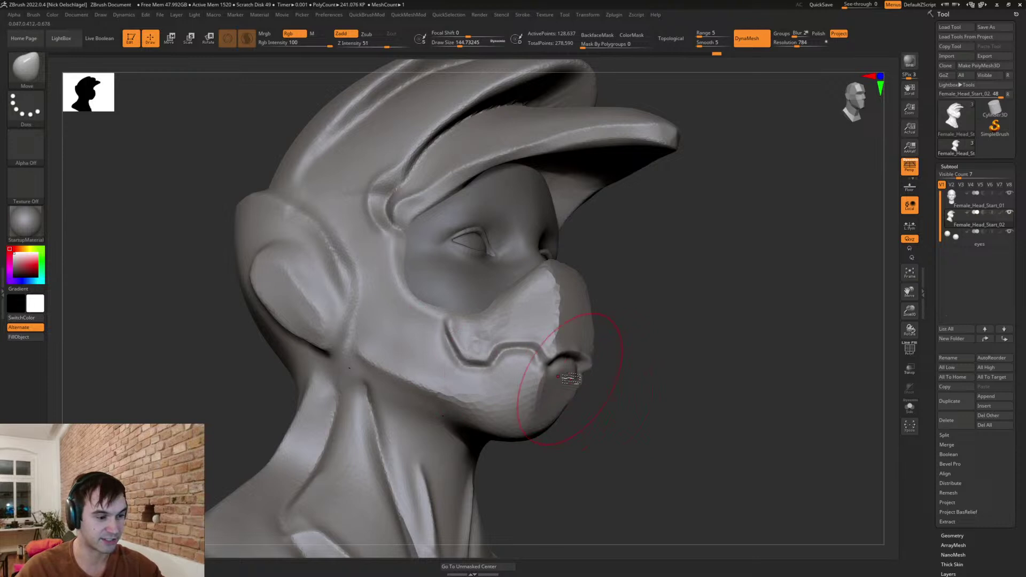
# - Plane the side of the snout above the seam with the TrimDynamic brush and remesh the sculpt
pyautogui.press('b')
pyautogui.press('t')
pyautogui.press('d')
pyautogui.press('s')
pyautogui.press('s')
pyautogui.moveTo(471, 335)
pyautogui.mouseDown()
pyautogui.moveTo(458, 325)
pyautogui.moveTo(475, 345)
pyautogui.mouseUp()
pyautogui.moveTo(628, 340)
pyautogui.mouseDown()
pyautogui.moveTo(591, 336)
pyautogui.moveTo(543, 277)
pyautogui.mouseUp()
pyautogui.keyDown('ctrl'); pyautogui.moveTo(641, 304); pyautogui.dragTo(649, 313); pyautogui.keyUp('ctrl')
pyautogui.moveTo(646, 308)
pyautogui.mouseDown()
pyautogui.moveTo(582, 298)
pyautogui.moveTo(557, 335)
pyautogui.moveTo(572, 282)
pyautogui.mouseUp()
pyautogui.keyDown('ctrl'); pyautogui.moveTo(726, 348); pyautogui.dragTo(735, 356); pyautogui.keyUp('ctrl')
pyautogui.moveTo(736, 355); pyautogui.dragTo(791, 362)
# - Flatten the snout's bridge and cheek planes with the TrimDynamic brush, remeshing between strokes
pyautogui.moveTo(556, 334); pyautogui.dragTo(574, 260)
pyautogui.keyDown('ctrl'); pyautogui.moveTo(661, 287); pyautogui.dragTo(668, 295); pyautogui.keyUp('ctrl')
pyautogui.moveTo(668, 295); pyautogui.dragTo(714, 321)
pyautogui.moveTo(541, 306)
pyautogui.mouseDown()
pyautogui.moveTo(573, 253)
pyautogui.moveTo(530, 299)
pyautogui.moveTo(493, 282)
pyautogui.mouseUp()
pyautogui.moveTo(583, 263)
pyautogui.mouseDown()
pyautogui.moveTo(575, 283)
pyautogui.moveTo(616, 314)
pyautogui.mouseUp()
# - Lower the top of the snout's bridge with the Move brush and check the whole bust
pyautogui.press('b')
pyautogui.press('m')
pyautogui.press('v')
pyautogui.moveTo(525, 259); pyautogui.dragTo(529, 301)
pyautogui.moveTo(700, 308); pyautogui.dragTo(623, 321)
pyautogui.keyDown('alt'); pyautogui.moveTo(710, 350); pyautogui.dragTo(717, 419); pyautogui.keyUp('alt')
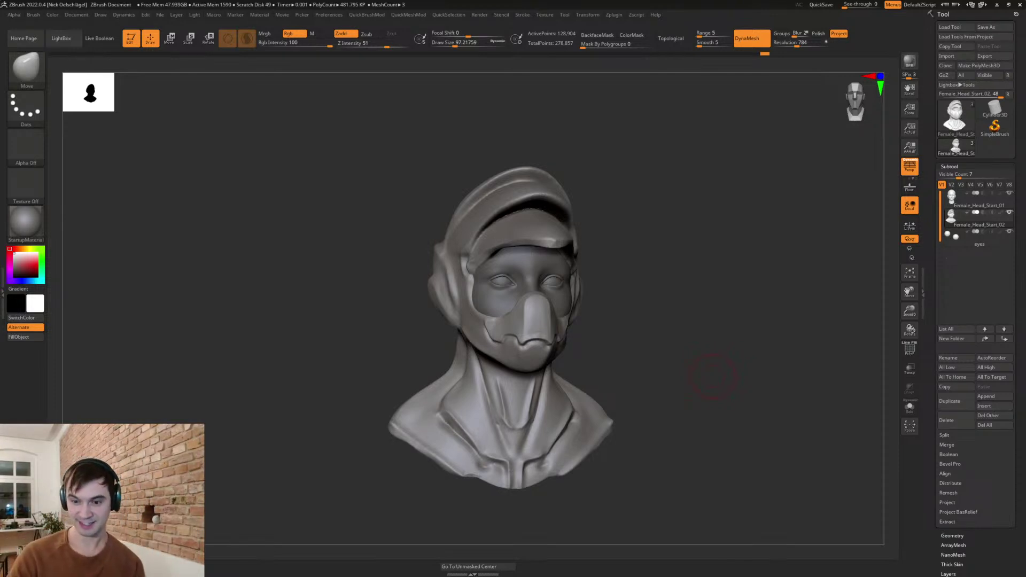
pyautogui.moveTo(650, 290); pyautogui.dragTo(653, 352)
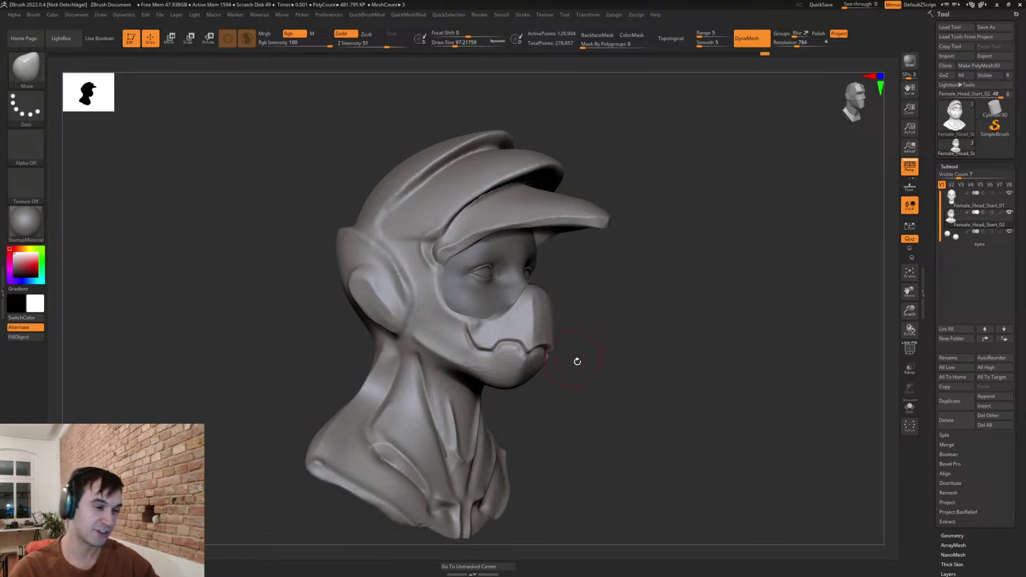
# - Deepen the mask's seam from the cheek to the mouth with a small DamStandard brush
pyautogui.press('s')
pyautogui.moveTo(600, 332); pyautogui.dragTo(592, 335)
pyautogui.press('b')
pyautogui.press('d')
pyautogui.press('s')
pyautogui.moveTo(608, 270)
pyautogui.mouseDown()
pyautogui.moveTo(629, 348)
pyautogui.moveTo(592, 332)
pyautogui.mouseUp()
pyautogui.press('s')
pyautogui.press('s')
pyautogui.moveTo(438, 328); pyautogui.dragTo(438, 331)
pyautogui.moveTo(505, 365)
pyautogui.mouseDown()
pyautogui.moveTo(495, 364)
pyautogui.moveTo(532, 374)
pyautogui.mouseUp()
# - Carve a second groove below the front of the mouth to form a lower lip
pyautogui.moveTo(674, 379); pyautogui.dragTo(577, 386)
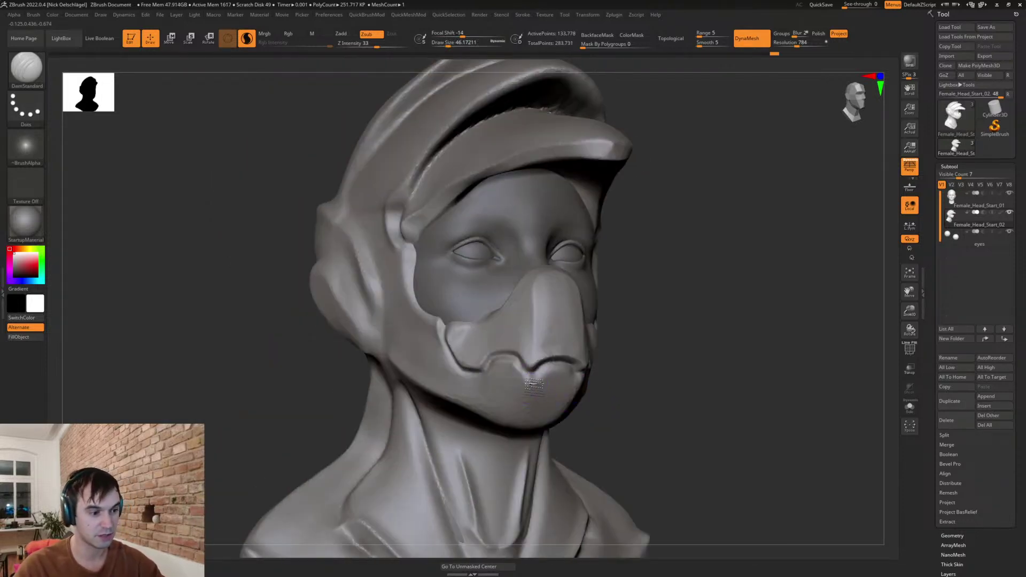
pyautogui.moveTo(620, 415)
pyautogui.mouseDown()
pyautogui.moveTo(553, 362)
pyautogui.moveTo(568, 369)
pyautogui.mouseUp()
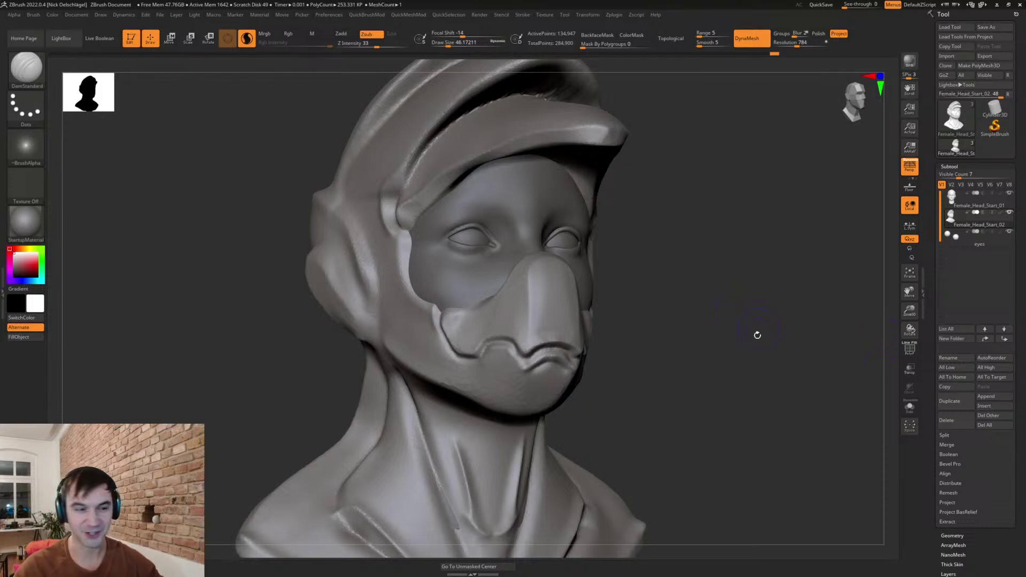
pyautogui.moveTo(681, 299); pyautogui.dragTo(678, 331)
pyautogui.moveTo(601, 344); pyautogui.dragTo(636, 360)
# - Build up the chin below the lower lip with the Clay brush
pyautogui.press('b')
pyautogui.press('t')
pyautogui.press('d')
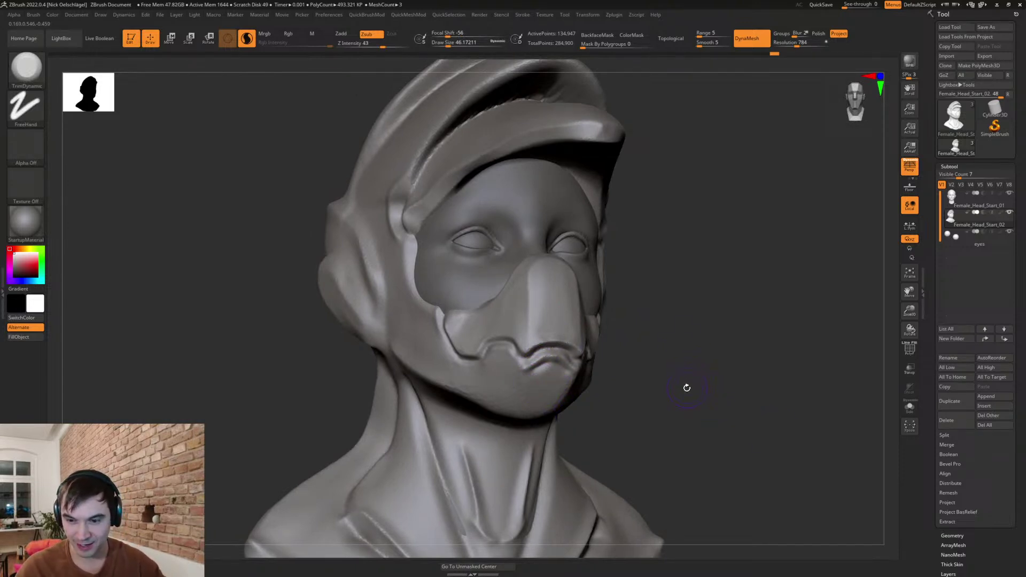
pyautogui.moveTo(625, 371); pyautogui.dragTo(553, 378)
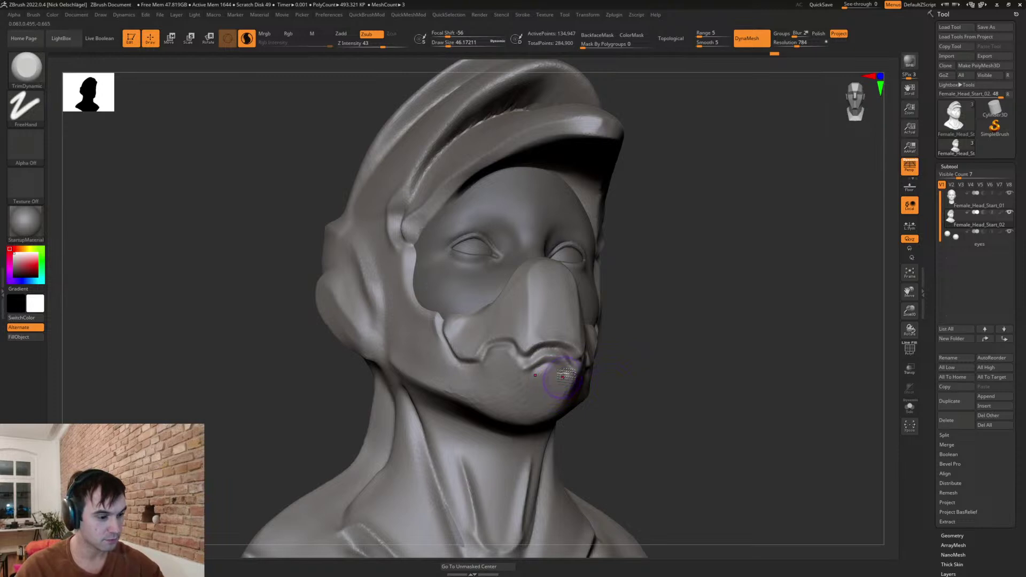
pyautogui.press('b')
pyautogui.press('c')
pyautogui.press('l')
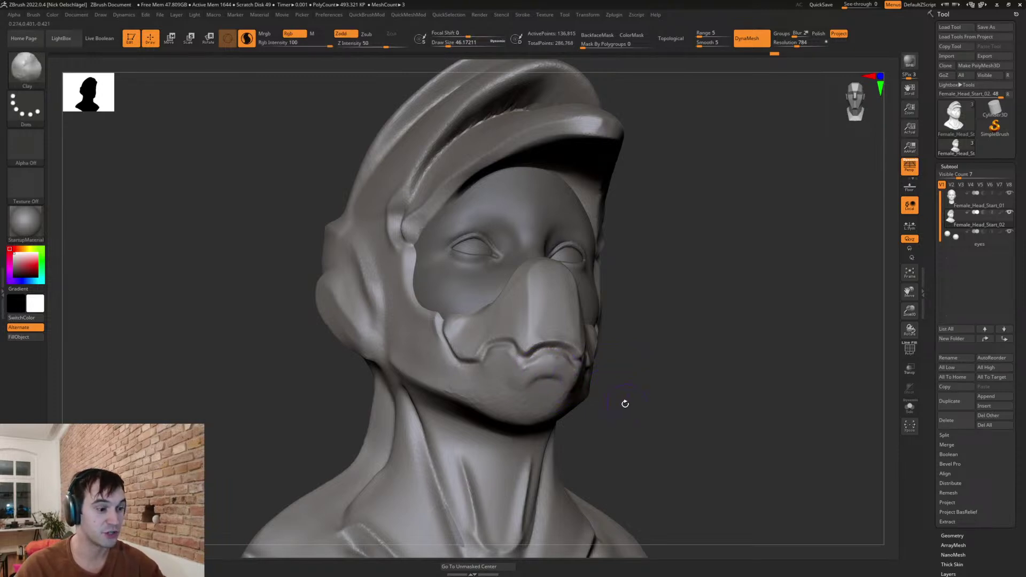
# - Plane the lip and chin surfaces with the TrimDynamic brush and smooth the jaw
pyautogui.press('b')
pyautogui.press('t')
pyautogui.press('d')
pyautogui.moveTo(551, 369); pyautogui.dragTo(507, 361)
pyautogui.keyDown('shift'); pyautogui.moveTo(446, 396); pyautogui.dragTo(663, 416); pyautogui.keyUp('shift')
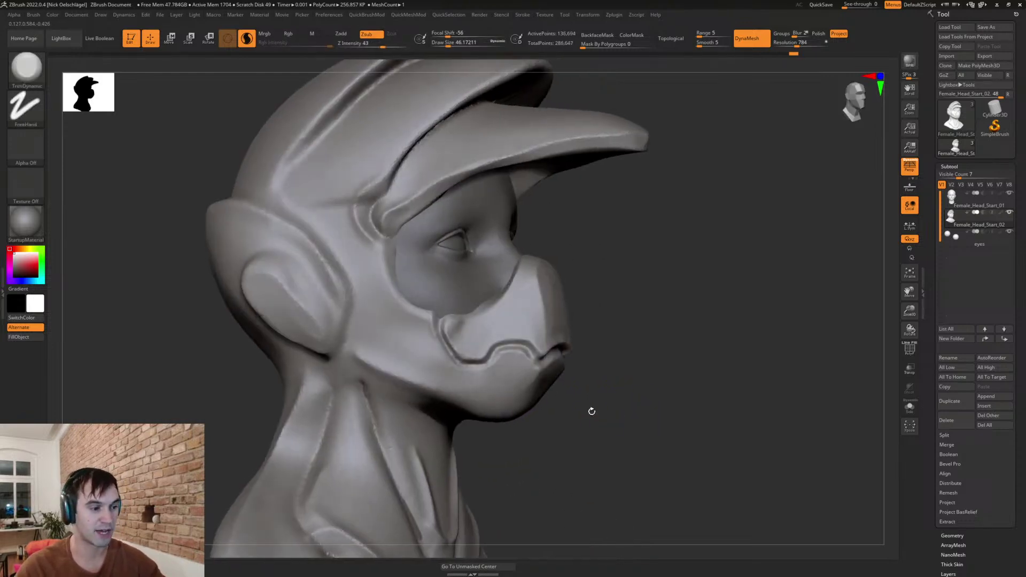
# - Adjust the mask seam at the cheek corner with a small Move brush
pyautogui.press('b')
pyautogui.press('m')
pyautogui.press('v')
pyautogui.press('s')
pyautogui.moveTo(437, 352)
pyautogui.mouseDown()
pyautogui.moveTo(442, 340)
pyautogui.moveTo(449, 359)
pyautogui.mouseUp()
pyautogui.moveTo(658, 406); pyautogui.dragTo(596, 410)
pyautogui.moveTo(470, 360); pyautogui.dragTo(475, 363)
pyautogui.moveTo(572, 409)
pyautogui.mouseDown()
pyautogui.moveTo(643, 408)
pyautogui.moveTo(595, 401)
pyautogui.mouseUp()
# - Reshape the arch of the mask's seam between the cheek and the mouth with a larger Move brush
pyautogui.press('s')
pyautogui.moveTo(501, 343)
pyautogui.mouseDown()
pyautogui.moveTo(498, 354)
pyautogui.moveTo(512, 354)
pyautogui.mouseUp()
pyautogui.moveTo(626, 437)
pyautogui.keyDown('alt'); pyautogui.mouseDown()
pyautogui.moveTo(595, 410)
pyautogui.moveTo(614, 421)
pyautogui.moveTo(733, 335)
pyautogui.mouseUp(); pyautogui.keyUp('alt')
pyautogui.moveTo(704, 326)
pyautogui.mouseDown()
pyautogui.moveTo(763, 332)
pyautogui.moveTo(748, 369)
pyautogui.mouseUp()
pyautogui.moveTo(707, 335); pyautogui.dragTo(708, 389)
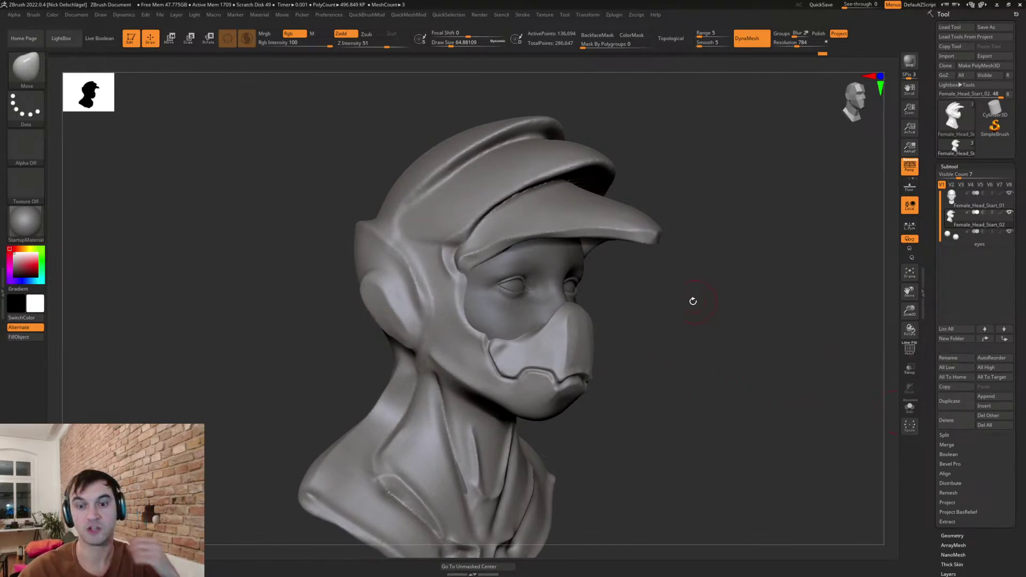
# - Examine the helmet and mask shapes from both three-quarter sides
pyautogui.moveTo(642, 320)
pyautogui.mouseDown()
pyautogui.moveTo(665, 328)
pyautogui.moveTo(683, 369)
pyautogui.moveTo(657, 366)
pyautogui.moveTo(701, 339)
pyautogui.moveTo(738, 357)
pyautogui.moveTo(724, 389)
pyautogui.mouseUp()
pyautogui.press('b')
pyautogui.press('t')
pyautogui.press('d')
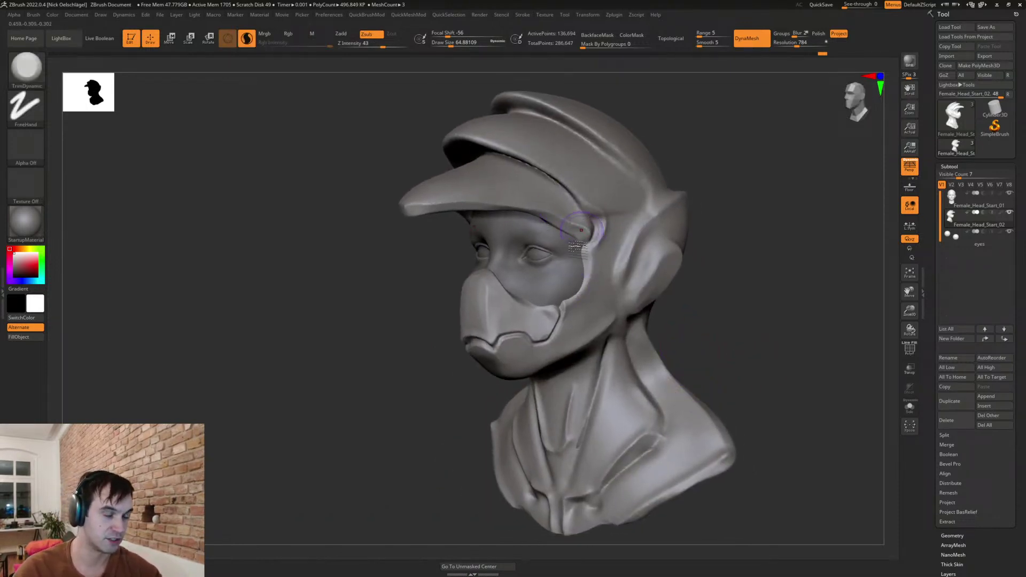
pyautogui.moveTo(737, 242); pyautogui.dragTo(751, 305)
pyautogui.press('b')
pyautogui.press('d')
pyautogui.press('s')
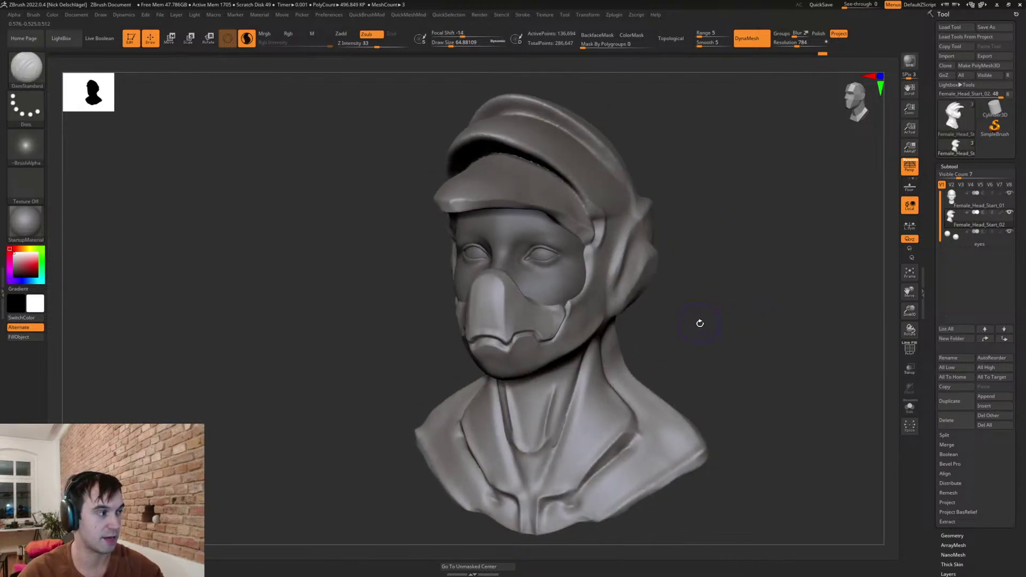
pyautogui.moveTo(671, 291); pyautogui.dragTo(708, 299)
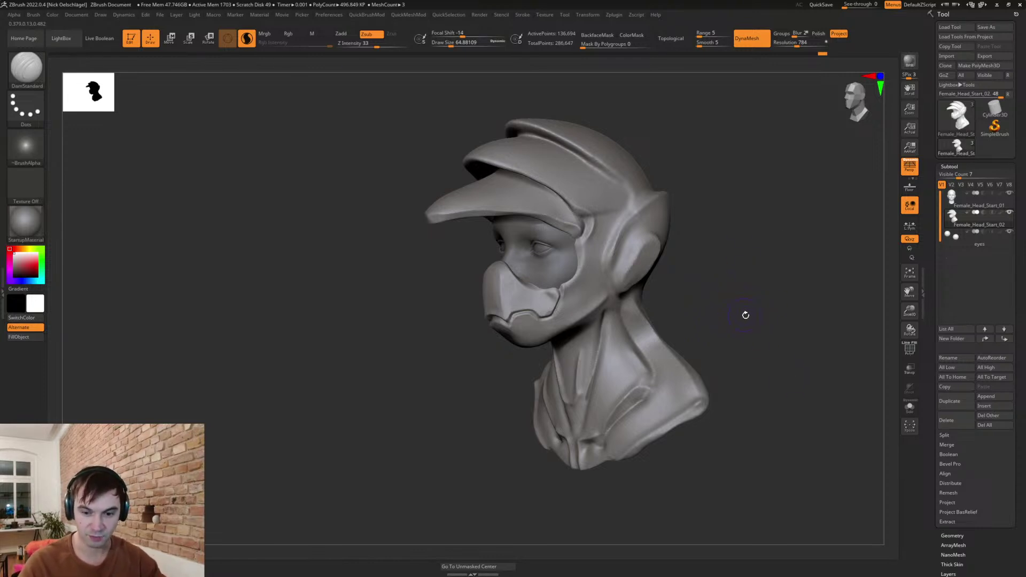
# - Shape the mask's cheek corner into a rounded lobe, refining it with the TrimDynamic and Move brushes
pyautogui.moveTo(717, 288)
pyautogui.mouseDown()
pyautogui.moveTo(756, 294)
pyautogui.moveTo(669, 342)
pyautogui.moveTo(658, 314)
pyautogui.moveTo(627, 318)
pyautogui.mouseUp()
pyautogui.keyDown('alt'); pyautogui.moveTo(627, 318); pyautogui.dragTo(695, 346); pyautogui.keyUp('alt')
pyautogui.press('s')
pyautogui.moveTo(524, 308); pyautogui.dragTo(521, 307)
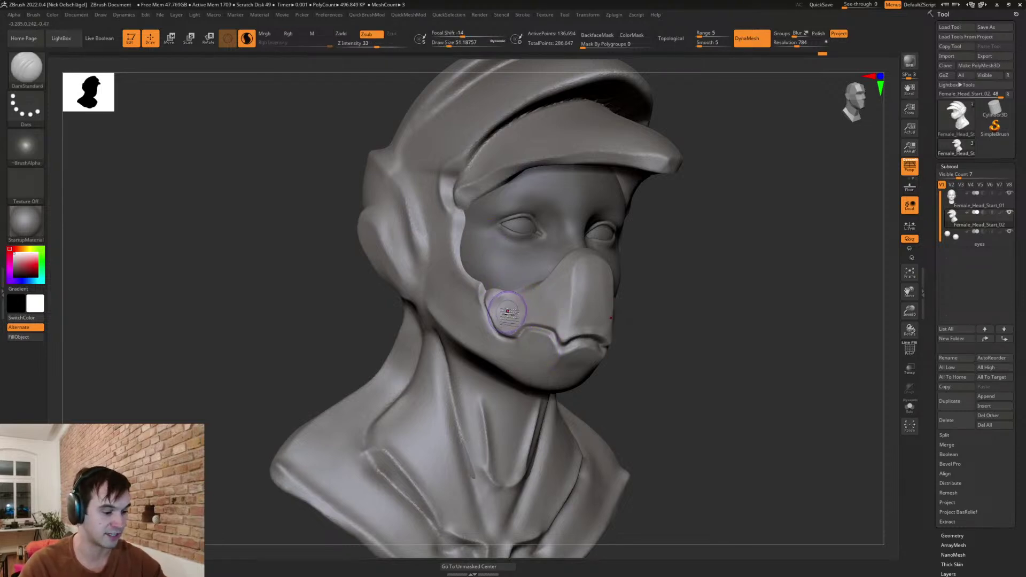
pyautogui.press('b')
pyautogui.press('t')
pyautogui.press('d')
pyautogui.moveTo(695, 334)
pyautogui.mouseDown()
pyautogui.moveTo(634, 339)
pyautogui.moveTo(642, 316)
pyautogui.moveTo(469, 321)
pyautogui.mouseUp()
pyautogui.press('b')
pyautogui.press('m')
pyautogui.press('v')
pyautogui.moveTo(636, 336)
pyautogui.mouseDown()
pyautogui.moveTo(648, 327)
pyautogui.moveTo(645, 340)
pyautogui.mouseUp()
pyautogui.moveTo(564, 456)
pyautogui.mouseDown()
pyautogui.moveTo(698, 394)
pyautogui.moveTo(685, 392)
pyautogui.moveTo(754, 329)
pyautogui.moveTo(733, 360)
pyautogui.moveTo(683, 367)
pyautogui.moveTo(679, 385)
pyautogui.moveTo(704, 393)
pyautogui.moveTo(695, 392)
pyautogui.mouseUp()
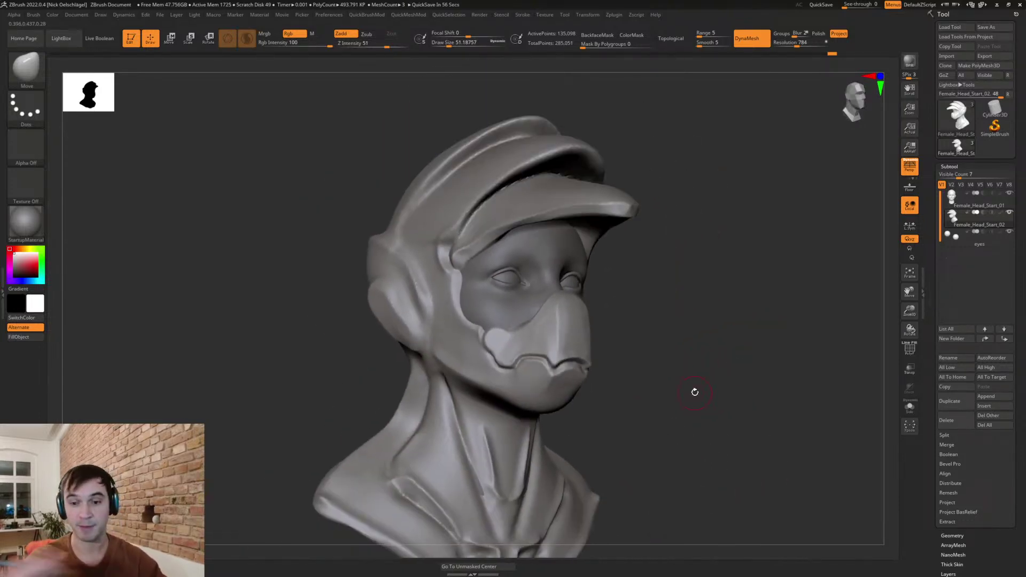
# - Examine the proportions and silhouette of the helmet, mask and shoulders from front, three-quarter and side views
pyautogui.moveTo(685, 321); pyautogui.dragTo(712, 373)
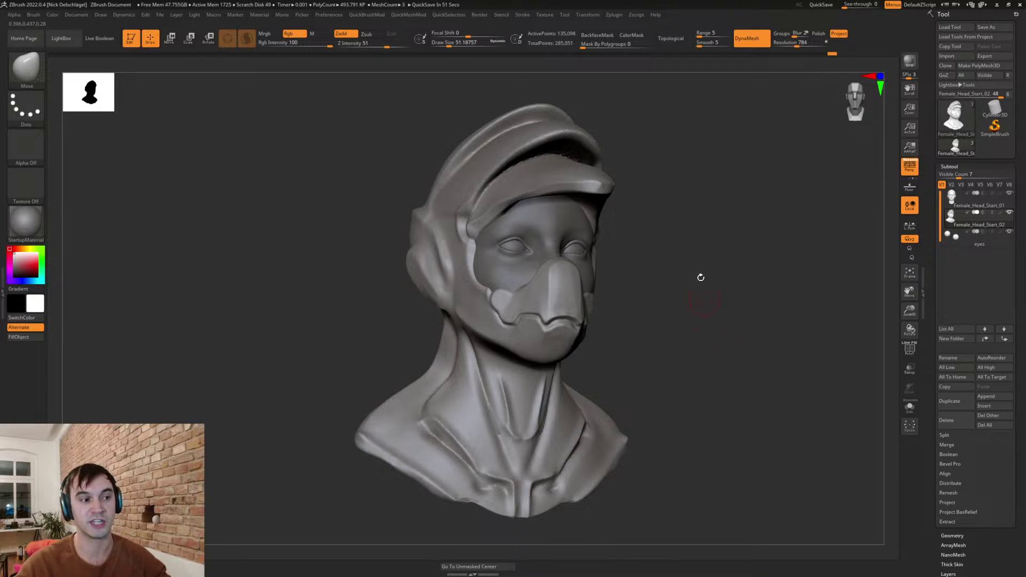
pyautogui.moveTo(661, 287); pyautogui.dragTo(706, 265)
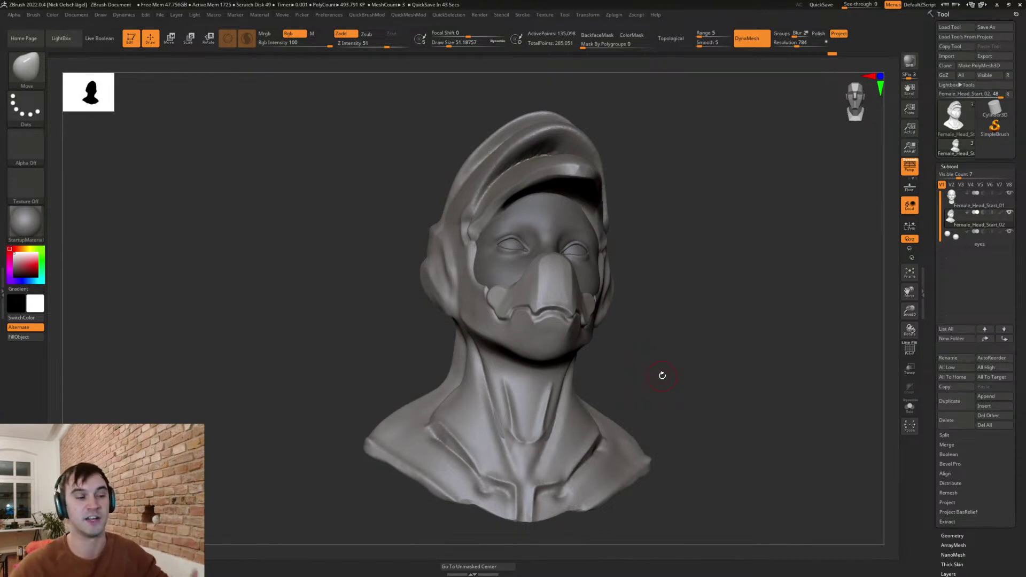
pyautogui.moveTo(675, 258)
pyautogui.mouseDown()
pyautogui.moveTo(680, 316)
pyautogui.moveTo(688, 309)
pyautogui.moveTo(697, 339)
pyautogui.moveTo(693, 331)
pyautogui.mouseUp()
pyautogui.press('s')
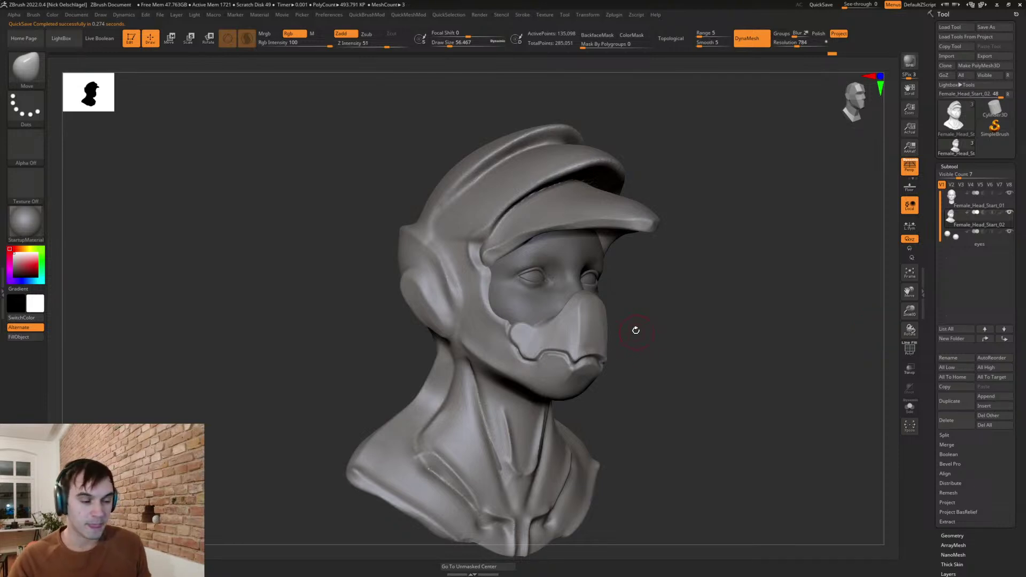
pyautogui.moveTo(678, 312)
pyautogui.mouseDown()
pyautogui.moveTo(670, 313)
pyautogui.moveTo(727, 324)
pyautogui.moveTo(721, 297)
pyautogui.mouseUp()
pyautogui.press('s')
pyautogui.click(675, 313)
pyautogui.moveTo(740, 345)
pyautogui.mouseDown()
pyautogui.moveTo(761, 344)
pyautogui.moveTo(752, 346)
pyautogui.mouseUp()
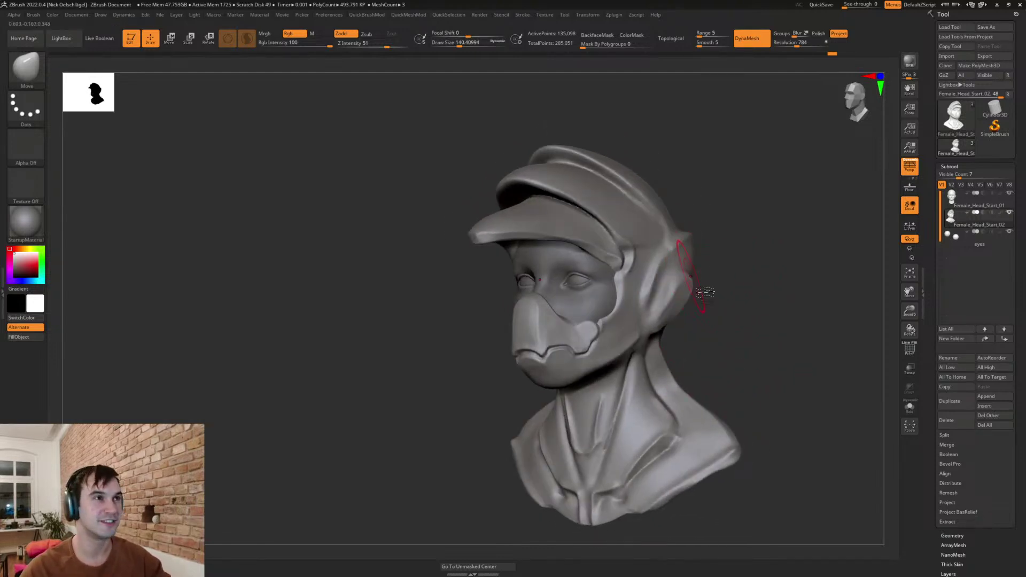
pyautogui.moveTo(719, 313); pyautogui.dragTo(712, 303)
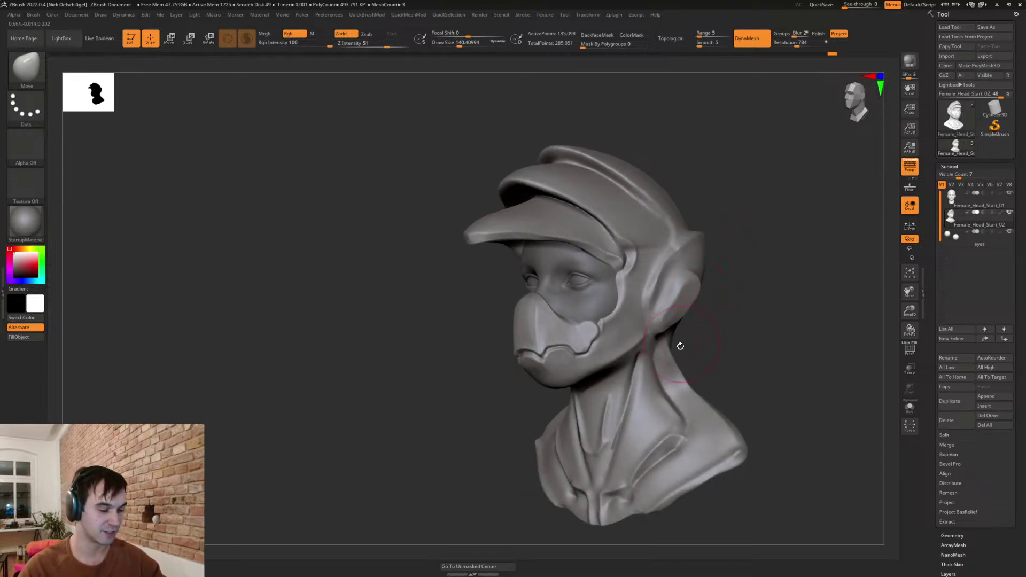
pyautogui.moveTo(746, 355); pyautogui.dragTo(689, 323)
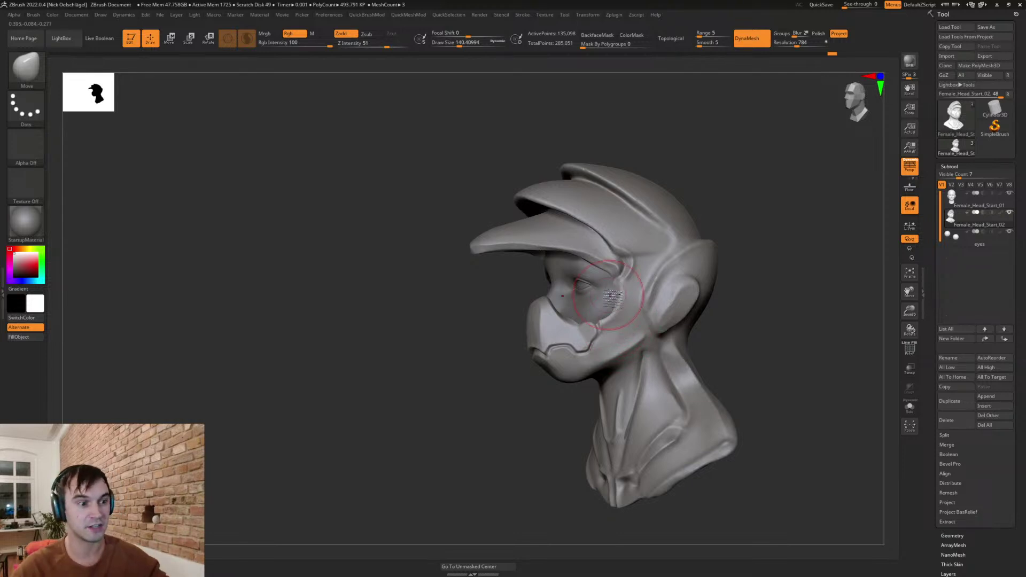
pyautogui.moveTo(749, 334); pyautogui.dragTo(744, 362)
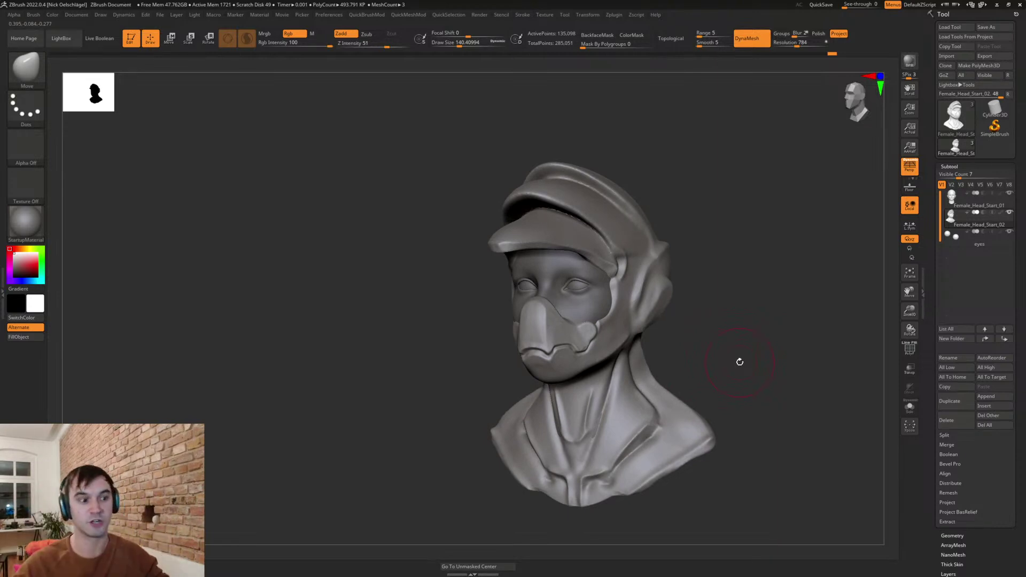
pyautogui.press('s')
pyautogui.moveTo(689, 356)
pyautogui.mouseDown()
pyautogui.moveTo(701, 343)
pyautogui.moveTo(660, 351)
pyautogui.moveTo(669, 353)
pyautogui.mouseUp()
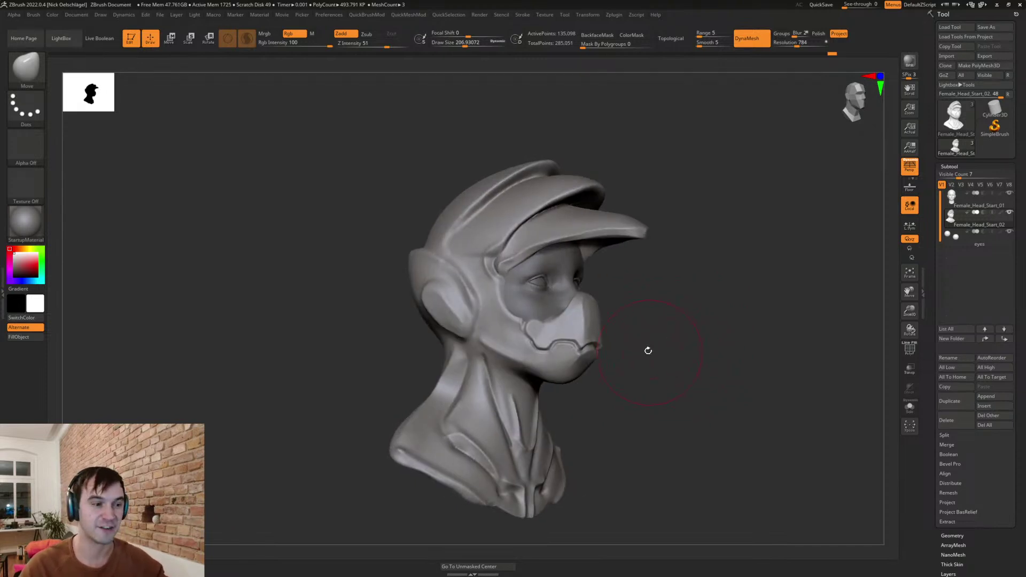
pyautogui.moveTo(656, 325); pyautogui.dragTo(669, 348)
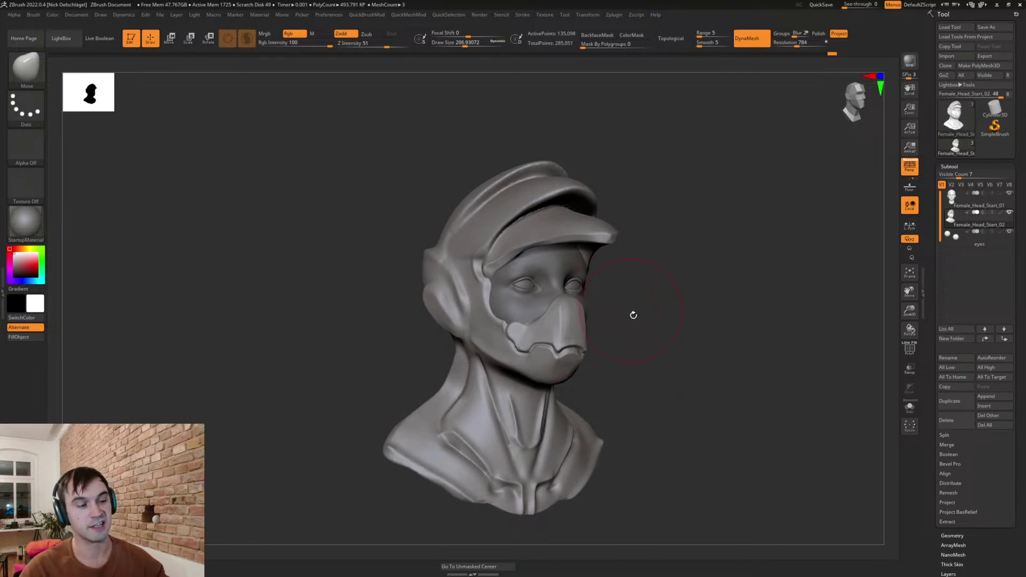
pyautogui.moveTo(658, 339); pyautogui.dragTo(647, 335)
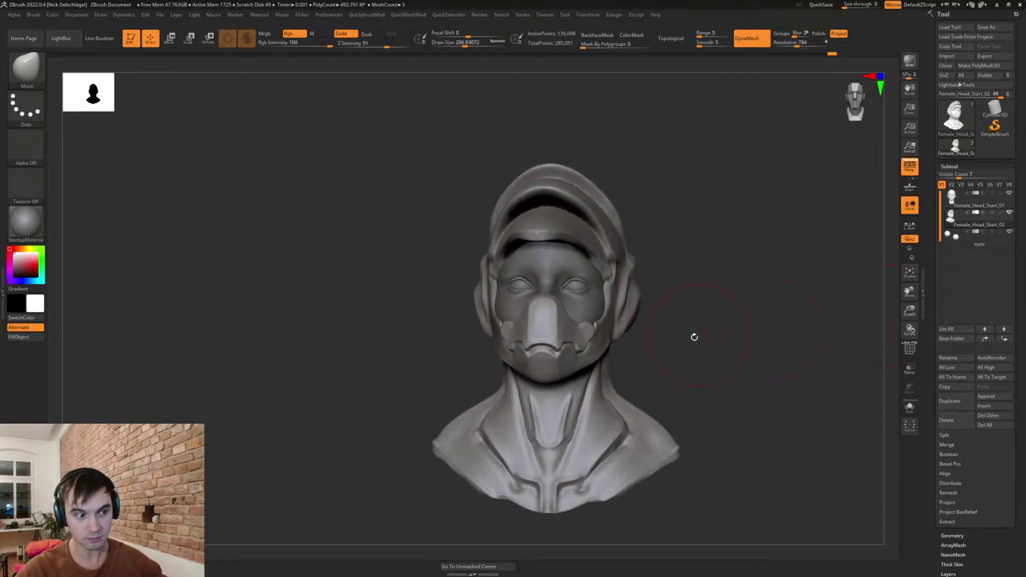
pyautogui.moveTo(706, 318); pyautogui.dragTo(711, 319)
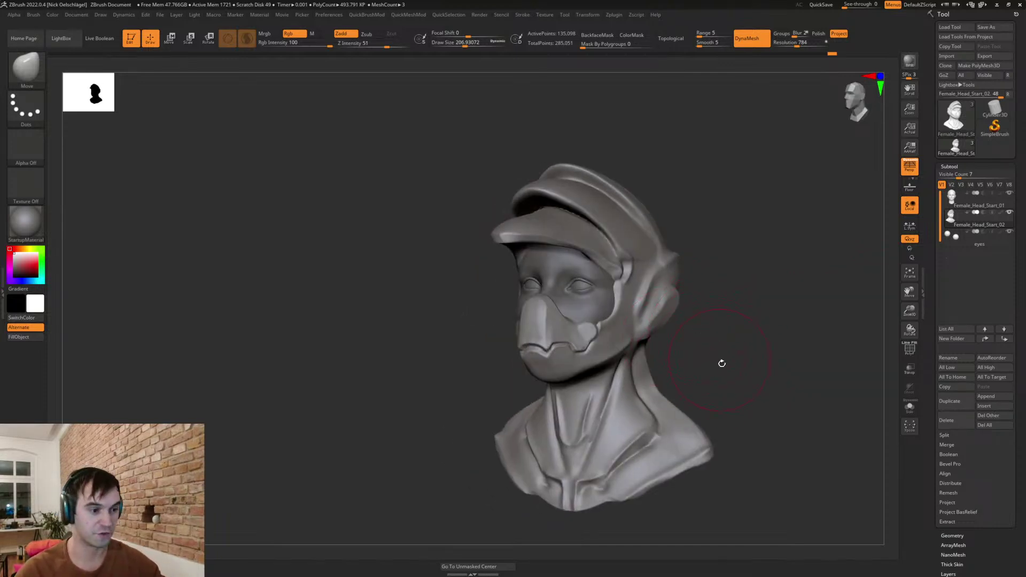
pyautogui.moveTo(703, 301); pyautogui.dragTo(678, 362)
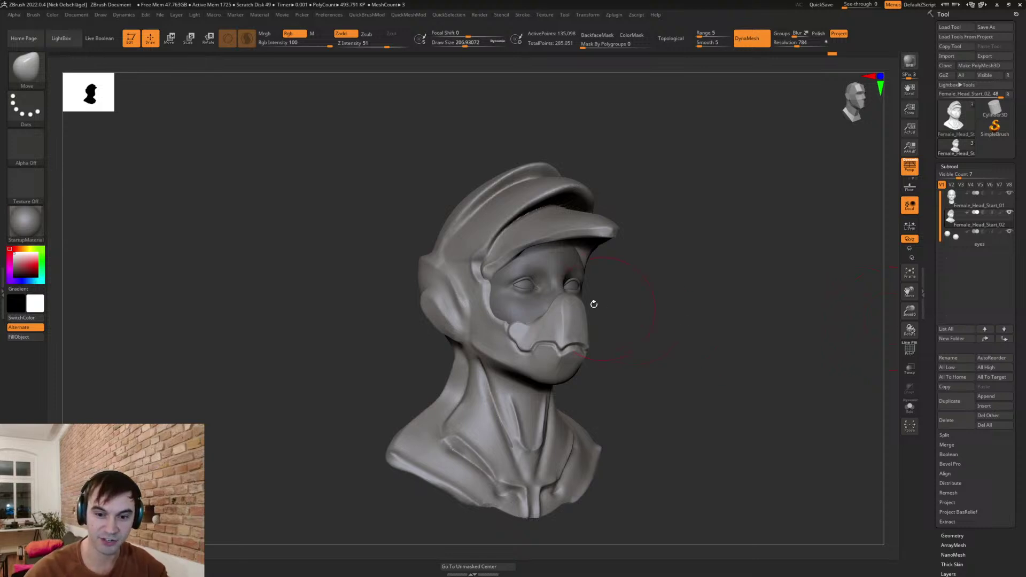
pyautogui.moveTo(610, 334); pyautogui.dragTo(749, 236)
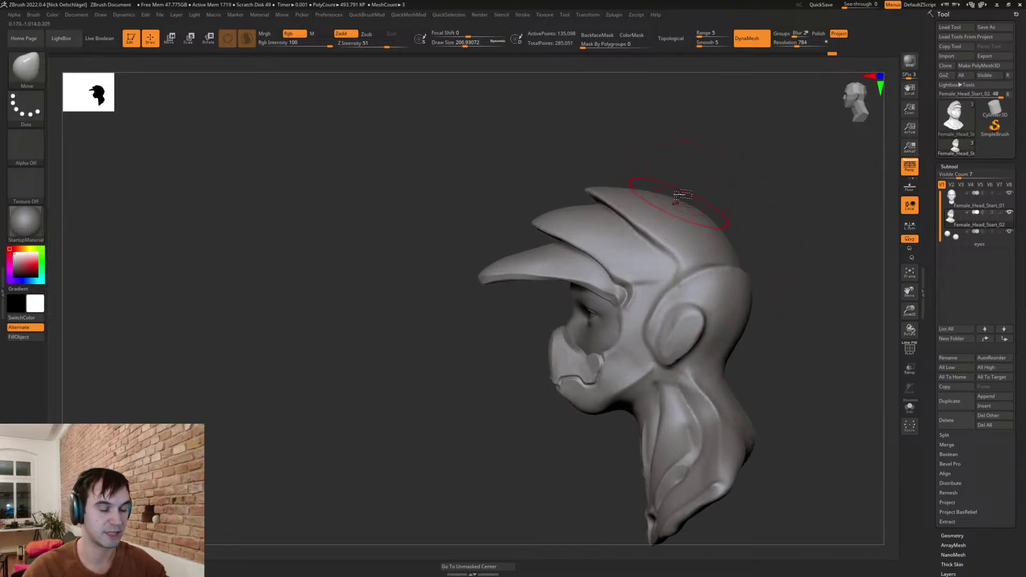
pyautogui.moveTo(695, 202); pyautogui.dragTo(723, 385)
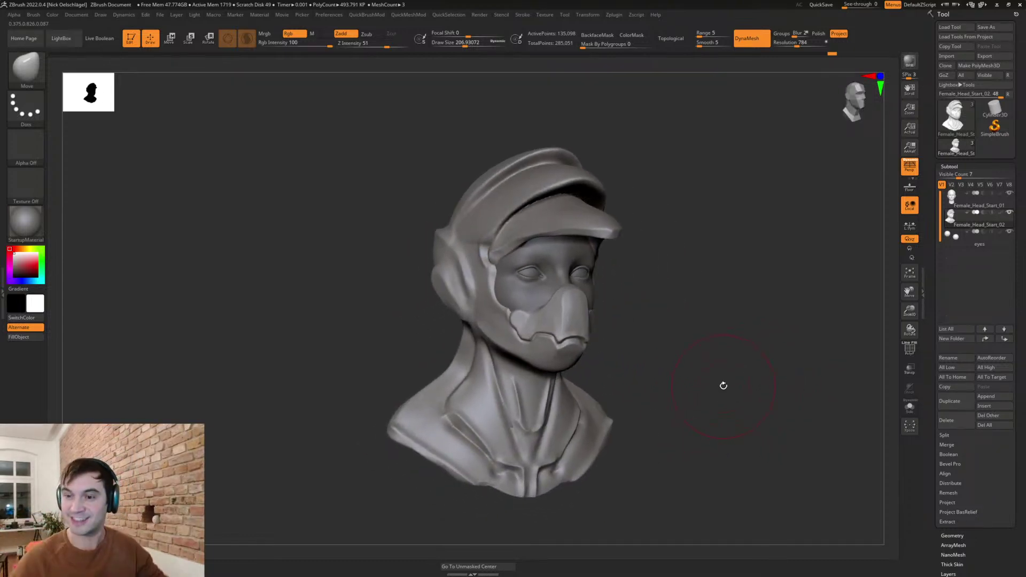
pyautogui.moveTo(744, 218); pyautogui.dragTo(726, 288)
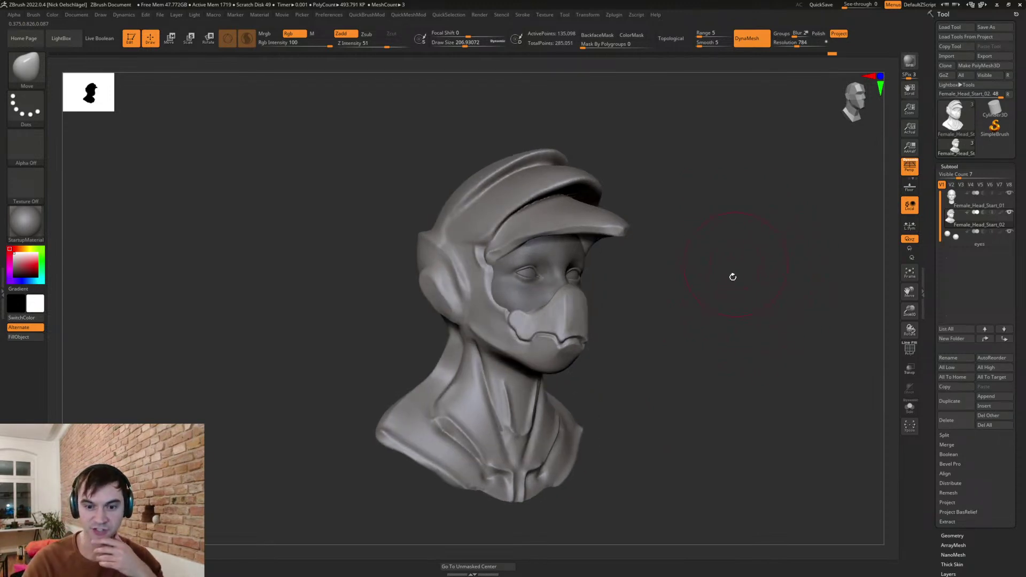
pyautogui.moveTo(740, 297)
pyautogui.mouseDown()
pyautogui.moveTo(735, 272)
pyautogui.moveTo(747, 286)
pyautogui.mouseUp()
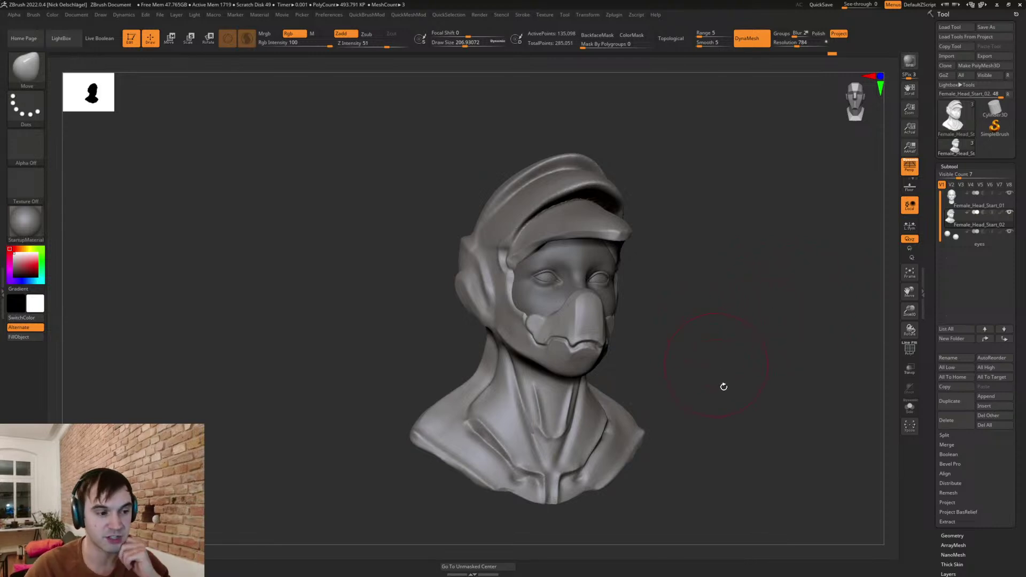
# - Carve a crease along the lower edge of the jaw toward the chin with the DamStandard brush
pyautogui.press('s')
pyautogui.moveTo(668, 345)
pyautogui.mouseDown()
pyautogui.moveTo(672, 359)
pyautogui.moveTo(618, 370)
pyautogui.mouseUp()
pyautogui.press('s')
pyautogui.moveTo(713, 360)
pyautogui.mouseDown()
pyautogui.moveTo(723, 308)
pyautogui.moveTo(746, 343)
pyautogui.mouseUp()
pyautogui.press('b')
pyautogui.press('d')
pyautogui.press('s')
pyautogui.press('s')
pyautogui.moveTo(699, 380)
pyautogui.mouseDown()
pyautogui.moveTo(676, 374)
pyautogui.moveTo(683, 389)
pyautogui.moveTo(658, 391)
pyautogui.mouseUp()
pyautogui.press('s')
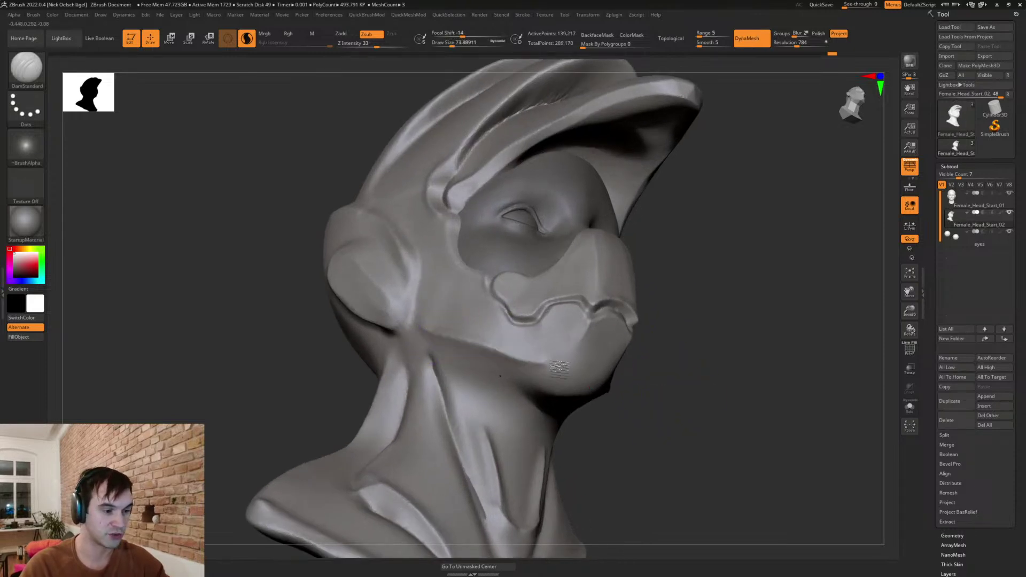
pyautogui.press('ctrl')
pyautogui.moveTo(436, 321)
pyautogui.mouseDown()
pyautogui.moveTo(513, 357)
pyautogui.moveTo(612, 377)
pyautogui.moveTo(432, 344)
pyautogui.mouseUp()
pyautogui.moveTo(667, 392)
pyautogui.mouseDown()
pyautogui.moveTo(556, 297)
pyautogui.moveTo(564, 410)
pyautogui.mouseUp()
pyautogui.moveTo(540, 294)
pyautogui.mouseDown()
pyautogui.moveTo(566, 405)
pyautogui.moveTo(571, 363)
pyautogui.moveTo(555, 321)
pyautogui.mouseUp()
# - Plane the underside of the chin with the TrimDynamic brush
pyautogui.press('b')
pyautogui.press('t')
pyautogui.press('d')
pyautogui.moveTo(690, 403); pyautogui.dragTo(673, 327)
pyautogui.moveTo(584, 324)
pyautogui.mouseDown()
pyautogui.moveTo(618, 324)
pyautogui.moveTo(622, 302)
pyautogui.mouseUp()
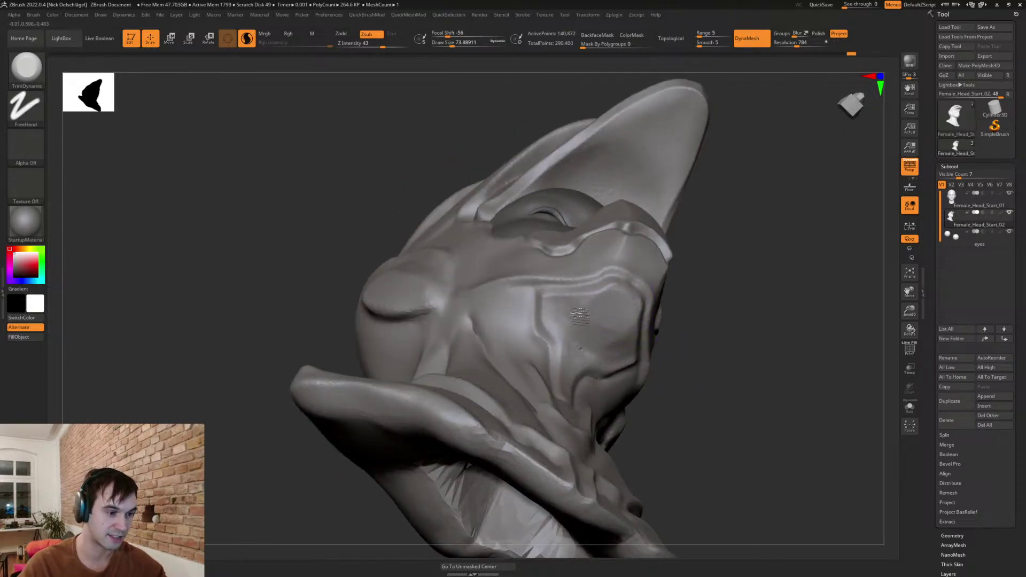
pyautogui.moveTo(696, 372)
pyautogui.mouseDown()
pyautogui.moveTo(657, 359)
pyautogui.moveTo(662, 393)
pyautogui.moveTo(651, 353)
pyautogui.moveTo(583, 323)
pyautogui.moveTo(629, 341)
pyautogui.mouseUp()
# - Adjust the underside of the chin with the Move and TrimDynamic brushes and smooth its transition into the throat
pyautogui.press('b')
pyautogui.press('m')
pyautogui.press('v')
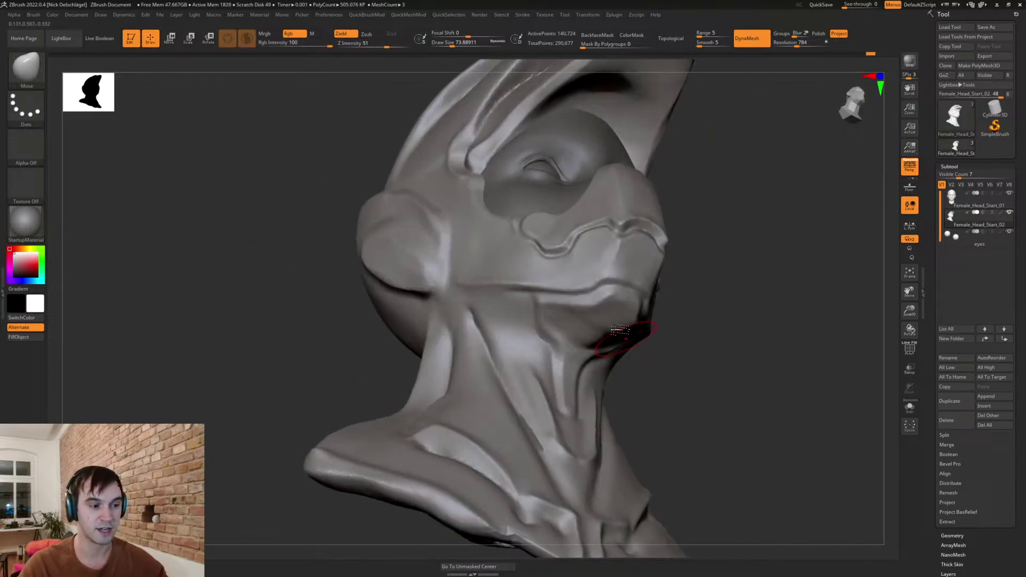
pyautogui.press('b')
pyautogui.press('t')
pyautogui.press('d')
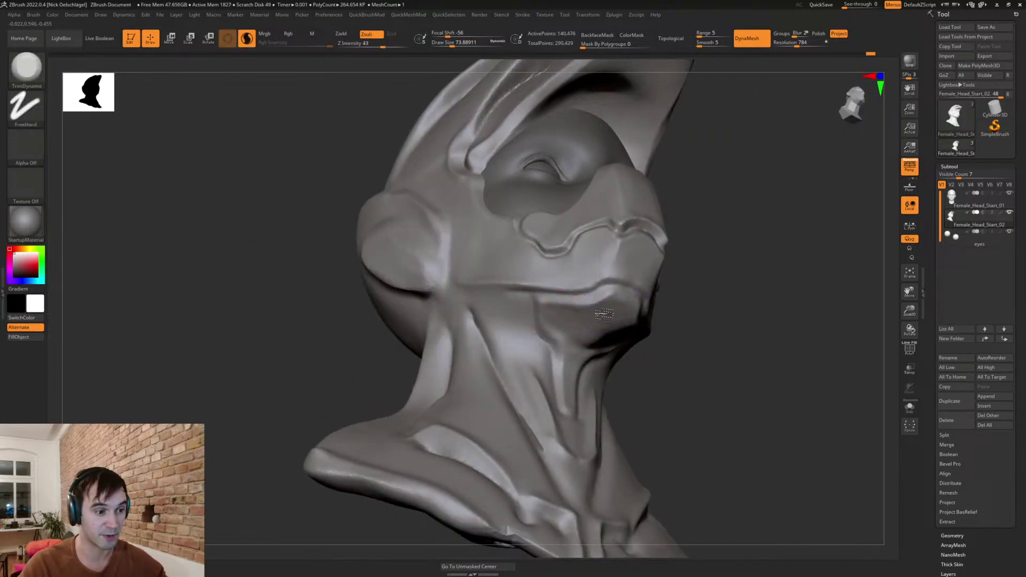
pyautogui.moveTo(612, 347)
pyautogui.keyDown('shift'); pyautogui.mouseDown()
pyautogui.moveTo(573, 333)
pyautogui.moveTo(582, 332)
pyautogui.mouseUp(); pyautogui.keyUp('shift')
# - Refine the lower chin edge with a small Move brush
pyautogui.press('s')
pyautogui.press('b')
pyautogui.press('m')
pyautogui.press('v')
pyautogui.moveTo(603, 375)
pyautogui.mouseDown()
pyautogui.moveTo(667, 396)
pyautogui.moveTo(749, 342)
pyautogui.moveTo(690, 348)
pyautogui.moveTo(704, 364)
pyautogui.moveTo(699, 381)
pyautogui.moveTo(667, 378)
pyautogui.moveTo(698, 392)
pyautogui.moveTo(676, 372)
pyautogui.mouseUp()
pyautogui.press('s')
pyautogui.moveTo(657, 373); pyautogui.dragTo(675, 370)
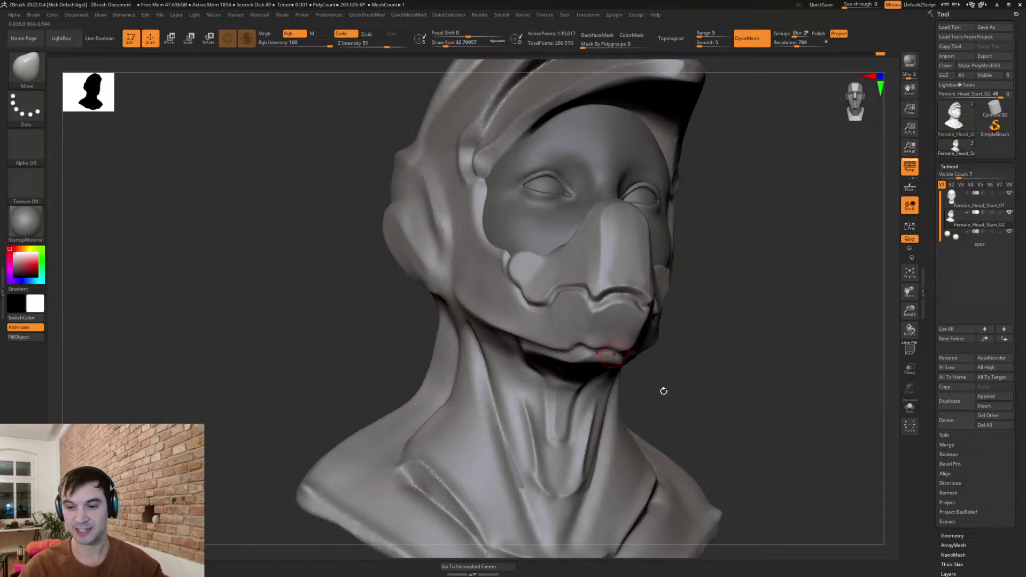
# - Mask the rear crown and the narrow nape strip between the ear fins, and invert the mask
pyautogui.moveTo(688, 333)
pyautogui.mouseDown()
pyautogui.moveTo(733, 337)
pyautogui.moveTo(736, 368)
pyautogui.moveTo(725, 356)
pyautogui.moveTo(792, 362)
pyautogui.moveTo(772, 377)
pyautogui.moveTo(744, 328)
pyautogui.moveTo(744, 235)
pyautogui.mouseUp()
pyautogui.press('s')
pyautogui.moveTo(686, 201)
pyautogui.mouseDown()
pyautogui.moveTo(672, 225)
pyautogui.moveTo(669, 214)
pyautogui.moveTo(715, 195)
pyautogui.mouseUp()
pyautogui.moveTo(611, 229)
pyautogui.keyDown('ctrl'); pyautogui.mouseDown()
pyautogui.moveTo(602, 209)
pyautogui.moveTo(694, 195)
pyautogui.moveTo(669, 235)
pyautogui.mouseUp(); pyautogui.keyUp('ctrl')
pyautogui.moveTo(724, 261)
pyautogui.mouseDown()
pyautogui.moveTo(654, 257)
pyautogui.moveTo(677, 255)
pyautogui.moveTo(719, 297)
pyautogui.moveTo(705, 217)
pyautogui.mouseUp()
pyautogui.moveTo(689, 301)
pyautogui.keyDown('ctrl'); pyautogui.mouseDown()
pyautogui.moveTo(686, 353)
pyautogui.moveTo(711, 368)
pyautogui.moveTo(711, 257)
pyautogui.mouseUp(); pyautogui.keyUp('ctrl')
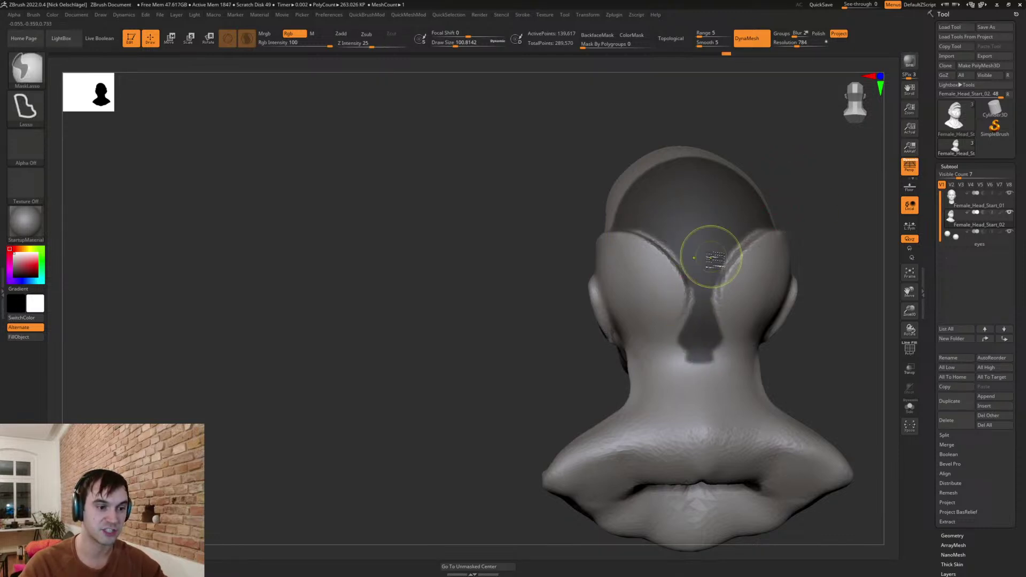
pyautogui.moveTo(809, 286)
pyautogui.mouseDown()
pyautogui.moveTo(850, 222)
pyautogui.moveTo(763, 247)
pyautogui.mouseUp()
pyautogui.moveTo(529, 407)
pyautogui.keyDown('ctrl'); pyautogui.mouseDown()
pyautogui.moveTo(326, 338)
pyautogui.moveTo(560, 127)
pyautogui.mouseUp(); pyautogui.keyUp('ctrl')
pyautogui.press('s')
pyautogui.moveTo(766, 256); pyautogui.dragTo(784, 256)
pyautogui.keyDown('ctrl'); pyautogui.click(769, 246); pyautogui.keyUp('ctrl')
# - Push the unmasked rear crown and nape strip inward with a large Move brush
pyautogui.press('s')
pyautogui.moveTo(720, 216); pyautogui.dragTo(736, 215)
pyautogui.moveTo(645, 179); pyautogui.dragTo(645, 165)
pyautogui.moveTo(768, 235)
pyautogui.mouseDown()
pyautogui.moveTo(710, 241)
pyautogui.moveTo(708, 260)
pyautogui.mouseUp()
pyautogui.press('s')
pyautogui.moveTo(716, 316)
pyautogui.mouseDown()
pyautogui.moveTo(688, 331)
pyautogui.moveTo(751, 348)
pyautogui.moveTo(737, 278)
pyautogui.mouseUp()
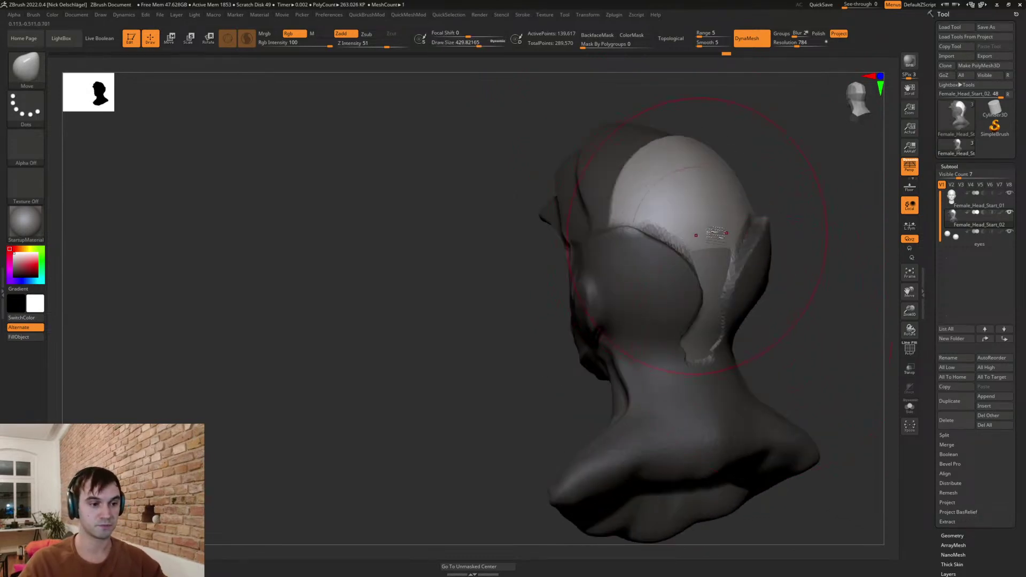
# - Select the Female_Head_Start_01 subtool, push the back of its skull beneath the helmet, and reselect the helmet subtool
pyautogui.keyDown('alt'); pyautogui.click(704, 238); pyautogui.keyUp('alt')
pyautogui.moveTo(811, 284)
pyautogui.mouseDown()
pyautogui.moveTo(684, 319)
pyautogui.moveTo(687, 339)
pyautogui.mouseUp()
pyautogui.moveTo(802, 334); pyautogui.dragTo(708, 340)
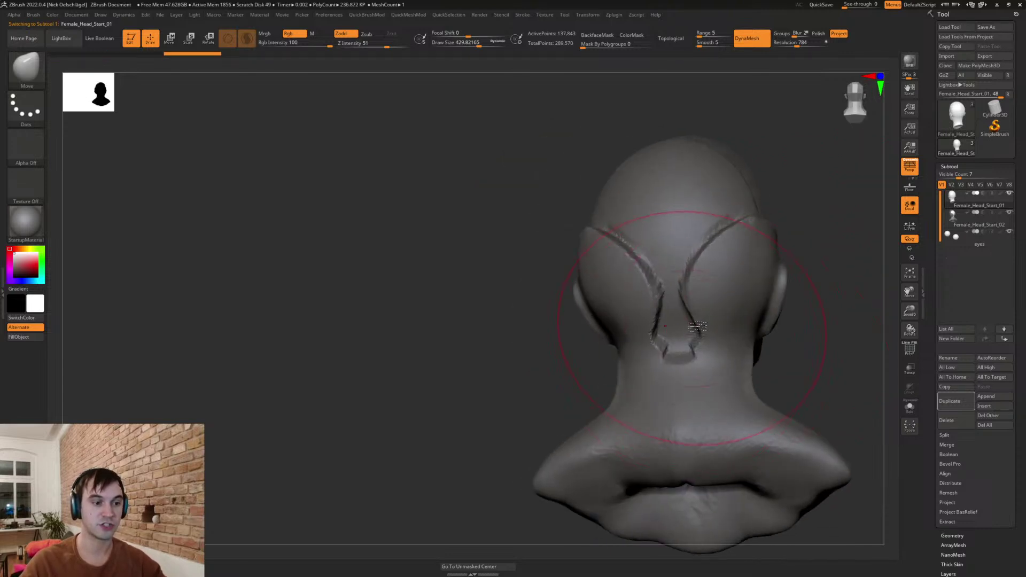
pyautogui.press('s')
pyautogui.click(779, 343)
pyautogui.moveTo(803, 338)
pyautogui.mouseDown()
pyautogui.moveTo(779, 348)
pyautogui.moveTo(834, 350)
pyautogui.moveTo(786, 351)
pyautogui.moveTo(744, 334)
pyautogui.moveTo(744, 309)
pyautogui.mouseUp()
pyautogui.press('s')
pyautogui.keyDown('alt'); pyautogui.click(676, 297); pyautogui.keyUp('alt')
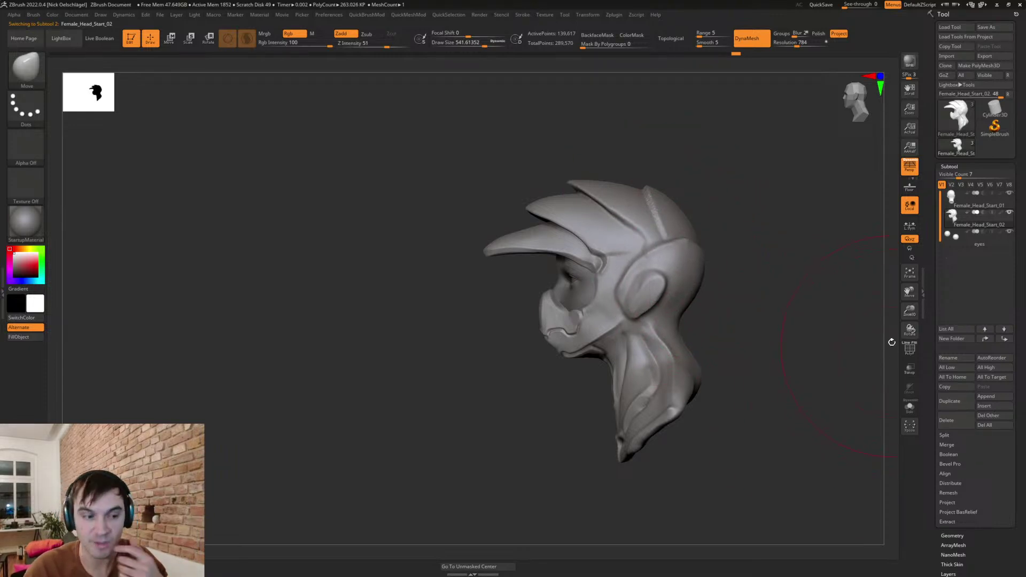
# - Adjust the helmet's rear profile with the Move brush and smooth the raised edge across the crown
pyautogui.press('s')
pyautogui.moveTo(729, 294); pyautogui.dragTo(715, 295)
pyautogui.press('s')
pyautogui.moveTo(701, 215); pyautogui.dragTo(690, 217)
pyautogui.moveTo(760, 290)
pyautogui.mouseDown()
pyautogui.moveTo(738, 232)
pyautogui.moveTo(734, 244)
pyautogui.mouseUp()
pyautogui.press('shift')
pyautogui.keyDown('shift'); pyautogui.moveTo(657, 206); pyautogui.dragTo(655, 180); pyautogui.keyUp('shift')
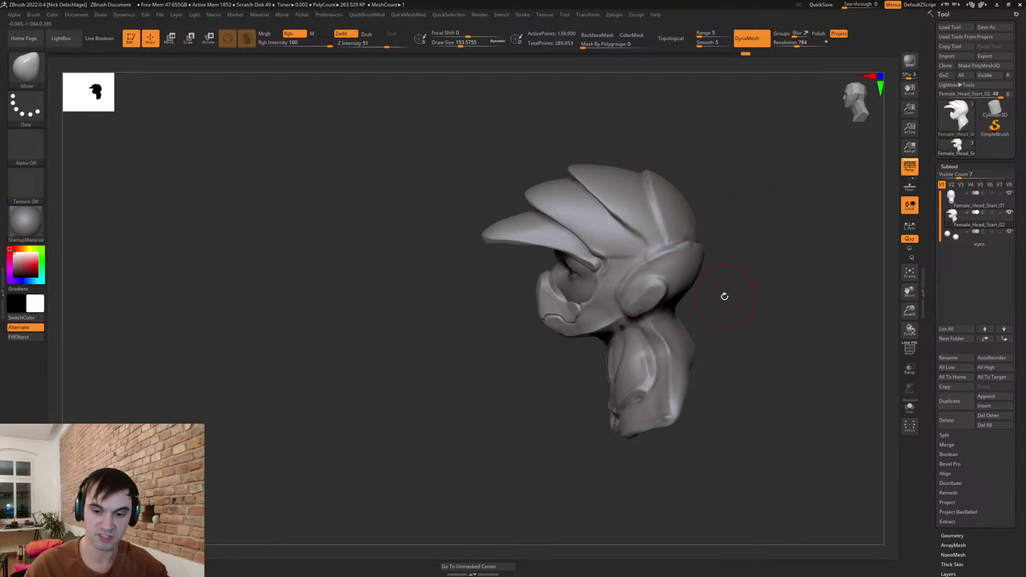
# - Inspect the complete bust from the side, three-quarter and front views
pyautogui.moveTo(745, 314)
pyautogui.mouseDown()
pyautogui.moveTo(756, 328)
pyautogui.moveTo(742, 321)
pyautogui.mouseUp()
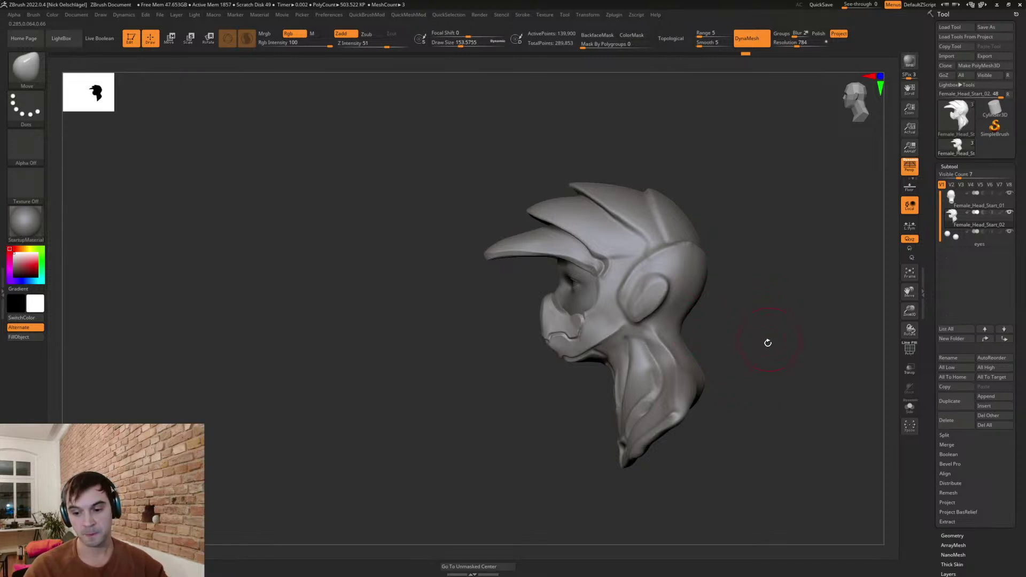
pyautogui.moveTo(741, 345)
pyautogui.mouseDown()
pyautogui.moveTo(754, 319)
pyautogui.moveTo(756, 344)
pyautogui.mouseUp()
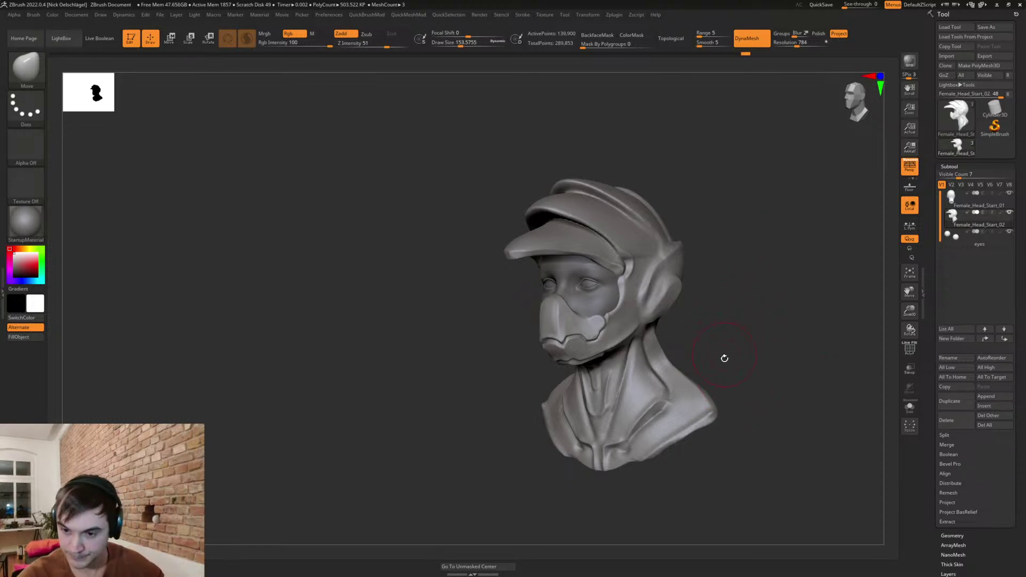
pyautogui.moveTo(724, 305)
pyautogui.mouseDown()
pyautogui.moveTo(745, 320)
pyautogui.moveTo(694, 390)
pyautogui.moveTo(733, 406)
pyautogui.moveTo(703, 412)
pyautogui.moveTo(715, 448)
pyautogui.moveTo(687, 383)
pyautogui.moveTo(631, 384)
pyautogui.moveTo(706, 369)
pyautogui.mouseUp()
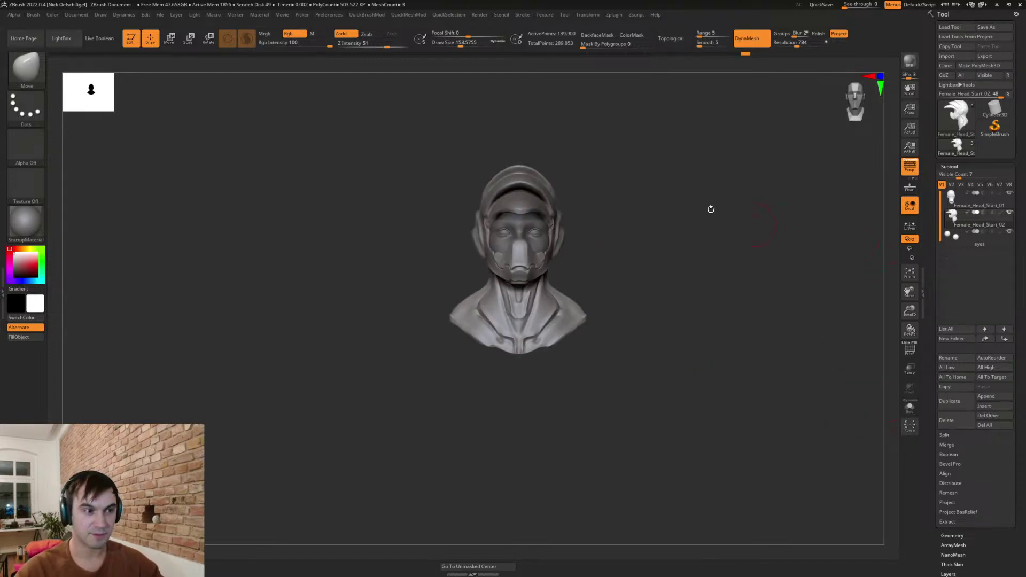
# - Load the Nickz_humanMaleAverage full-body model from the LightBox tool library
pyautogui.moveTo(657, 291); pyautogui.dragTo(656, 333)
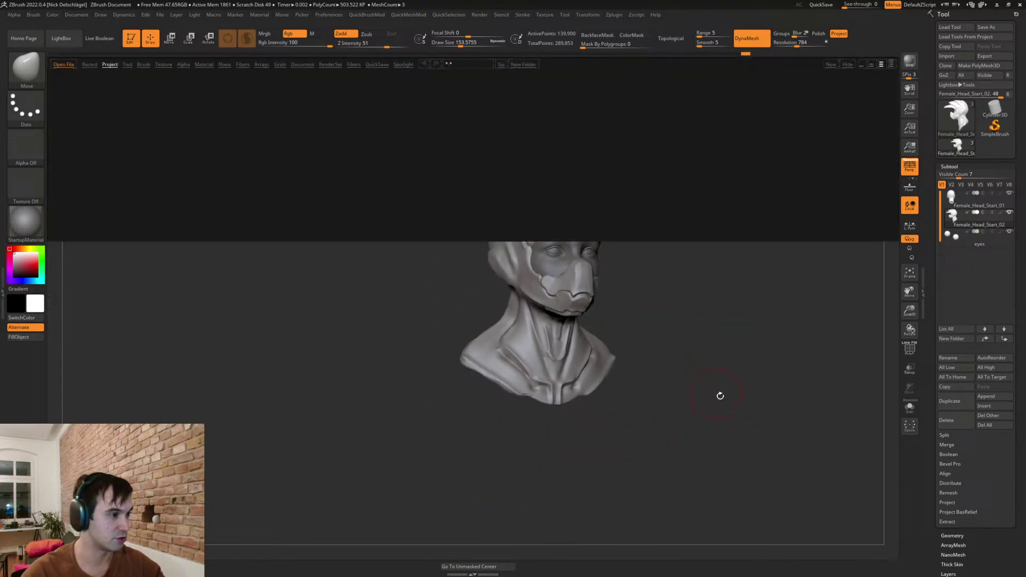
pyautogui.click(127, 64)
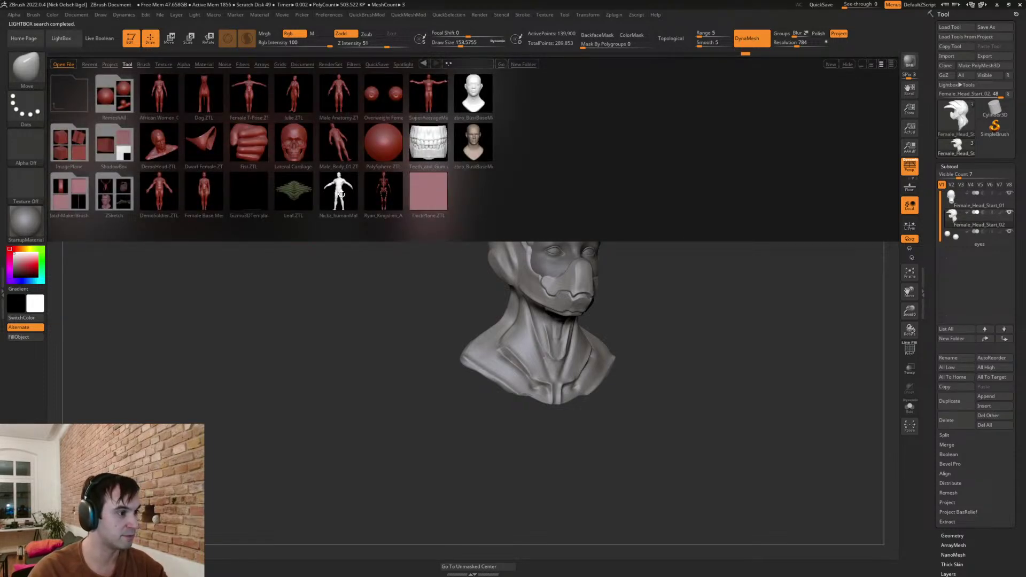
pyautogui.click(340, 196)
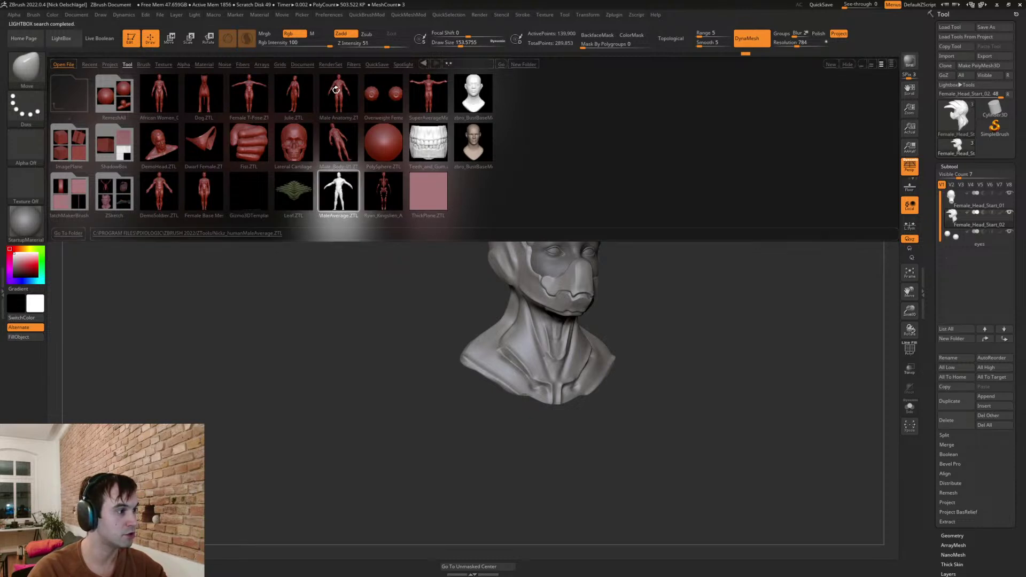
pyautogui.doubleClick(345, 186)
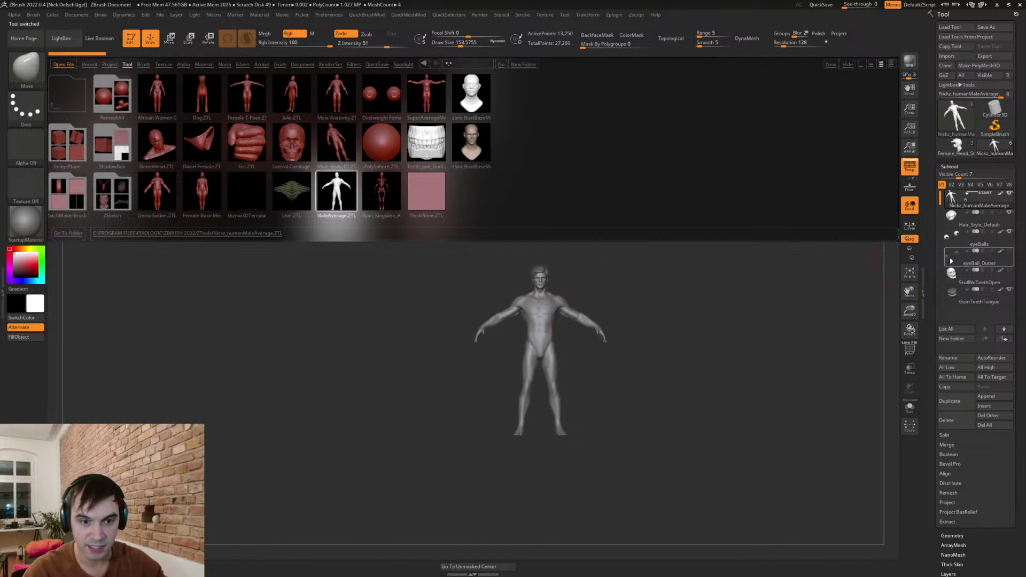
pyautogui.hotkey('shift', 'f')
pyautogui.hotkey('shift', 'f')
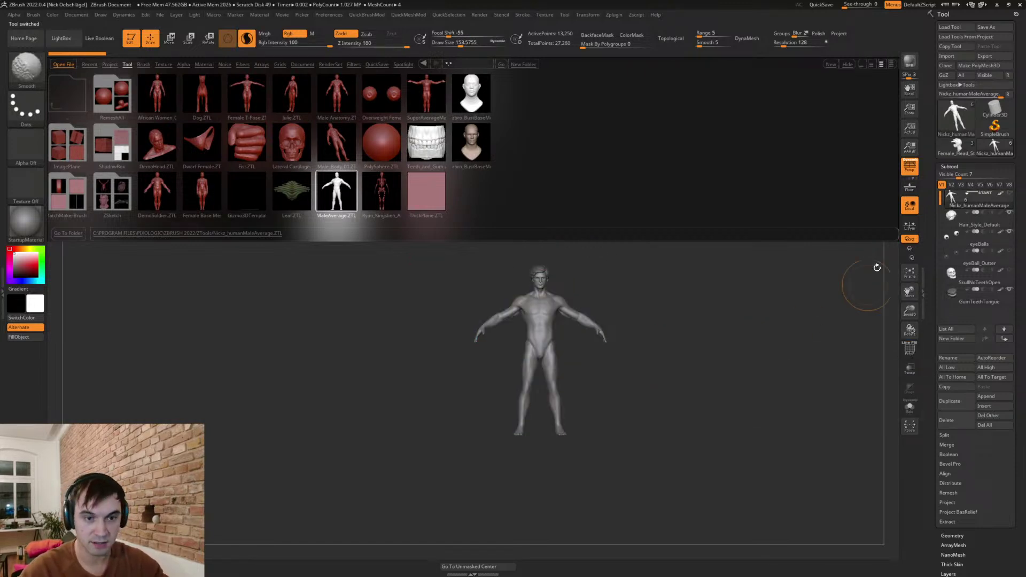
# - Return to the helmet bust tool and append the Nickz_humanMaleAverage body as a subtool
pyautogui.click(956, 145)
pyautogui.click(1005, 408)
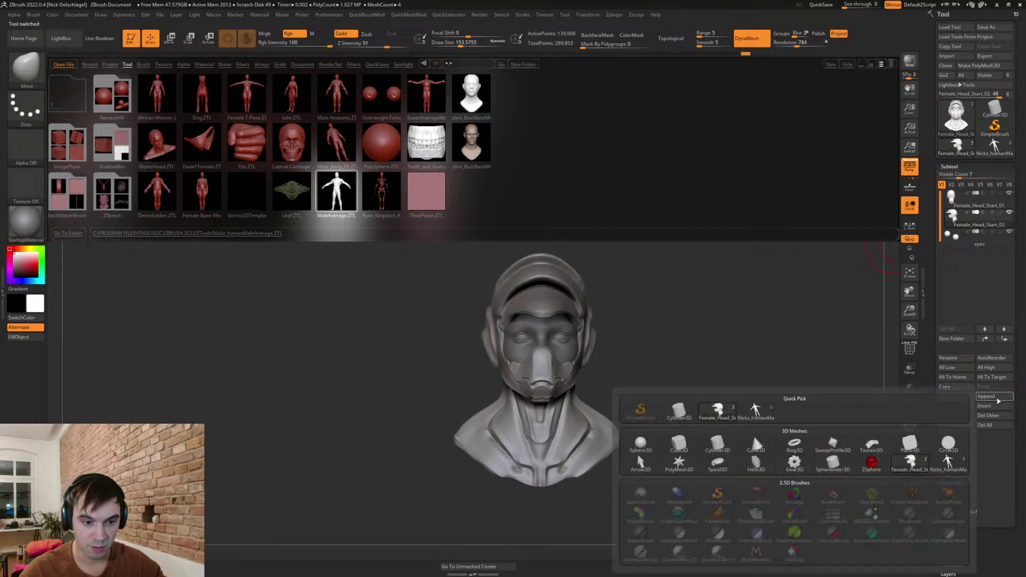
pyautogui.click(995, 406)
pyautogui.click(755, 411)
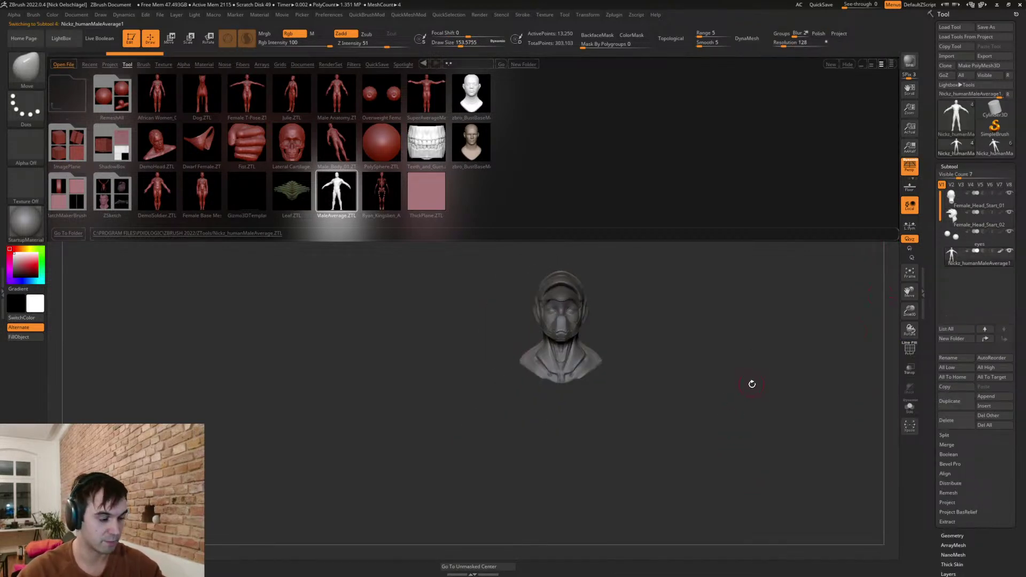
pyautogui.hotkey('shift', 'f')
pyautogui.press(',')
# - Select the male body subtool and use the gizmo to move it down beneath the helmeted head
pyautogui.keyDown('ctrl'); pyautogui.moveTo(696, 420); pyautogui.dragTo(676, 394, button='right'); pyautogui.keyUp('ctrl')
pyautogui.press('w')
pyautogui.moveTo(519, 448)
pyautogui.mouseDown()
pyautogui.moveTo(529, 445)
pyautogui.moveTo(516, 459)
pyautogui.mouseUp()
pyautogui.hotkey('shift', 'f')
pyautogui.keyDown('alt'); pyautogui.moveTo(662, 520); pyautogui.dragTo(668, 414); pyautogui.keyUp('alt')
pyautogui.moveTo(524, 311); pyautogui.dragTo(546, 480)
pyautogui.keyDown('alt'); pyautogui.moveTo(630, 459); pyautogui.dragTo(643, 427); pyautogui.keyUp('alt')
pyautogui.keyDown('alt'); pyautogui.moveTo(679, 317); pyautogui.dragTo(643, 358); pyautogui.keyUp('alt')
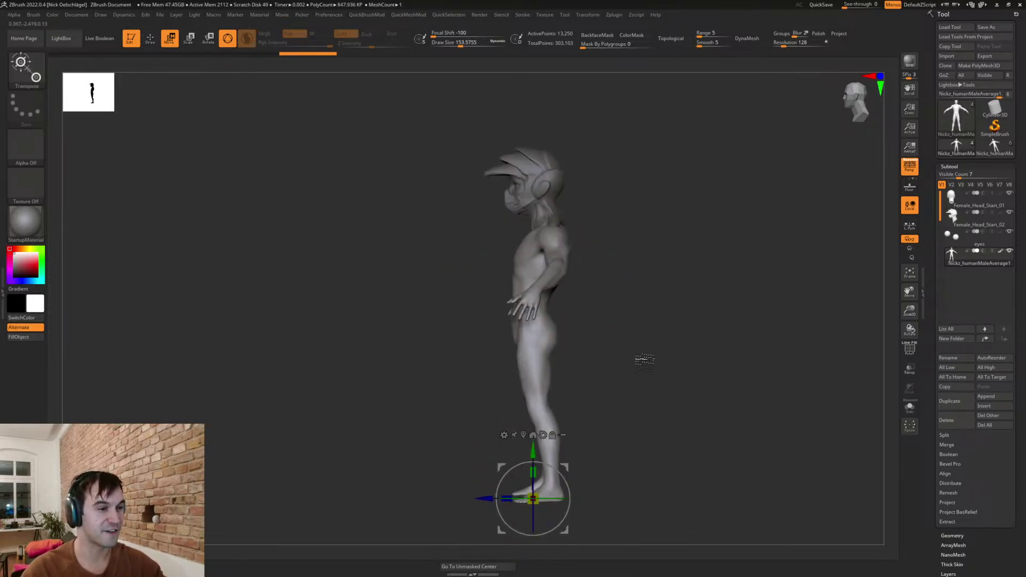
# - Reposition the gizmo at the neck, scale and align the male body to the bust, and isolate the body
pyautogui.keyDown('alt'); pyautogui.moveTo(535, 452); pyautogui.dragTo(556, 147); pyautogui.keyUp('alt')
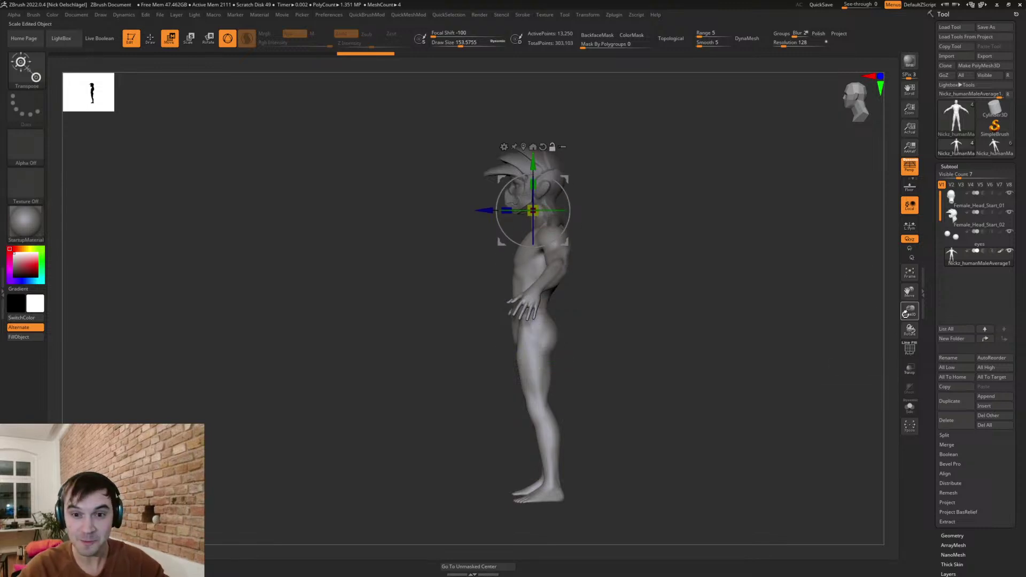
pyautogui.keyDown('shift'); pyautogui.moveTo(639, 243); pyautogui.dragTo(678, 248); pyautogui.keyUp('shift')
pyautogui.moveTo(538, 206); pyautogui.dragTo(666, 215)
pyautogui.moveTo(534, 187); pyautogui.dragTo(533, 183)
pyautogui.moveTo(538, 234); pyautogui.dragTo(535, 192)
pyautogui.keyDown('shift'); pyautogui.moveTo(616, 201); pyautogui.dragTo(582, 206); pyautogui.keyUp('shift')
pyautogui.moveTo(535, 239); pyautogui.dragTo(538, 239)
pyautogui.moveTo(642, 256)
pyautogui.keyDown('shift'); pyautogui.mouseDown()
pyautogui.moveTo(678, 278)
pyautogui.moveTo(669, 256)
pyautogui.moveTo(621, 229)
pyautogui.moveTo(612, 239)
pyautogui.moveTo(606, 223)
pyautogui.moveTo(697, 230)
pyautogui.moveTo(645, 305)
pyautogui.moveTo(622, 252)
pyautogui.mouseUp(); pyautogui.keyUp('shift')
pyautogui.press('q')
pyautogui.click(910, 408)
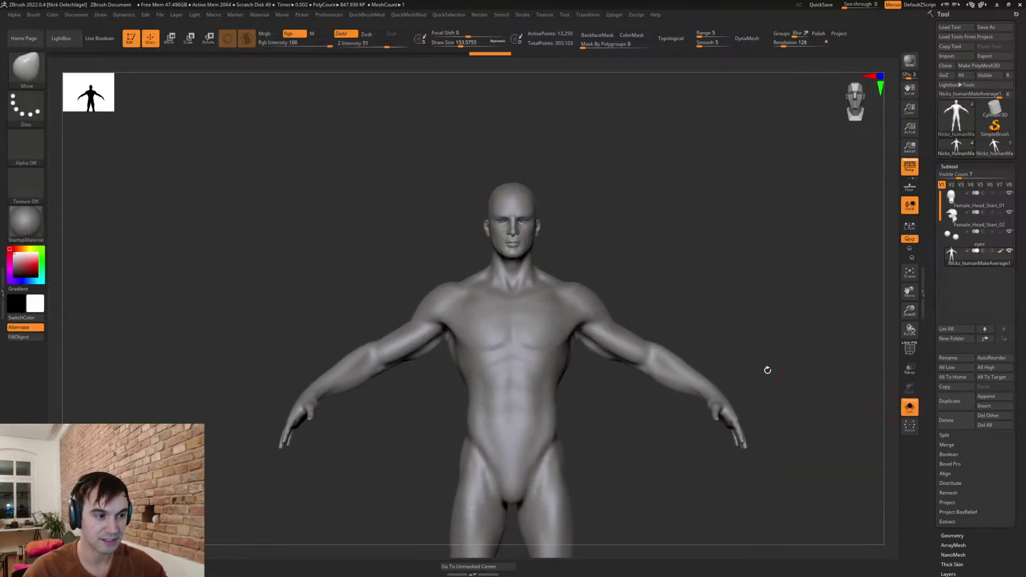
# - Try to smooth and sculpt the male head with the Smooth and Clay brushes
pyautogui.moveTo(523, 233)
pyautogui.keyDown('shift'); pyautogui.mouseDown()
pyautogui.moveTo(529, 246)
pyautogui.moveTo(528, 237)
pyautogui.mouseUp(); pyautogui.keyUp('shift')
pyautogui.press('s')
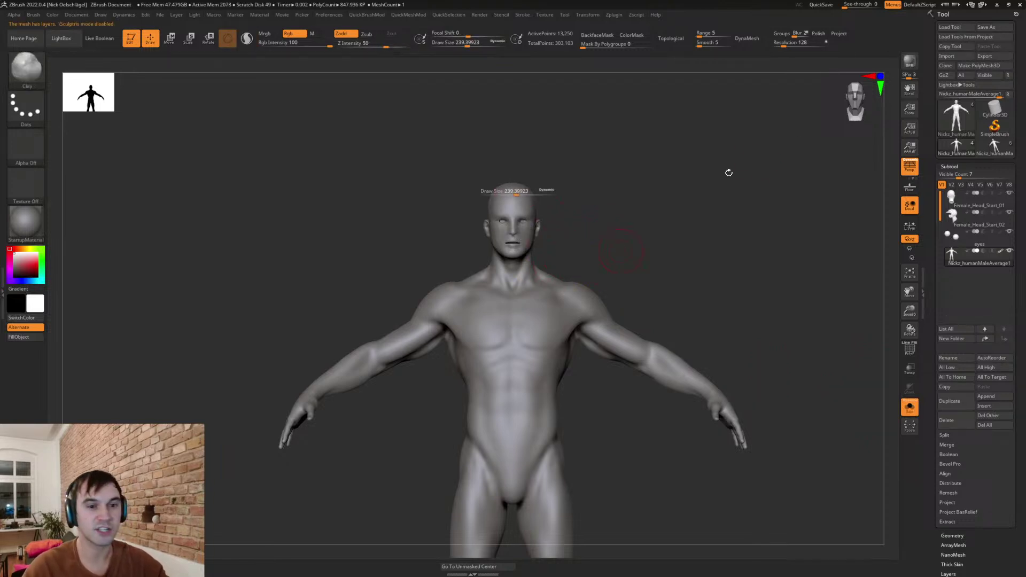
pyautogui.click(953, 167)
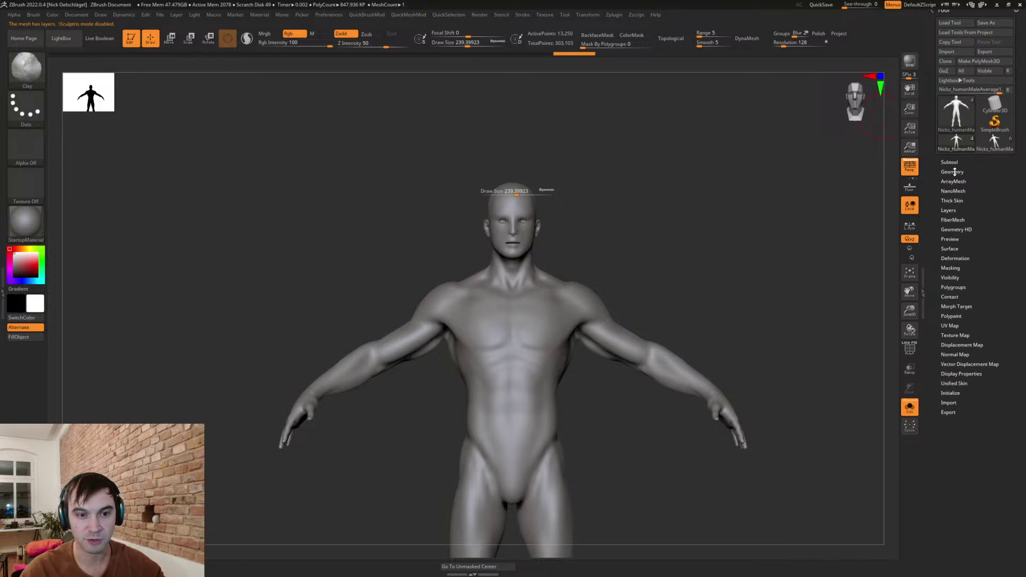
pyautogui.click(954, 172)
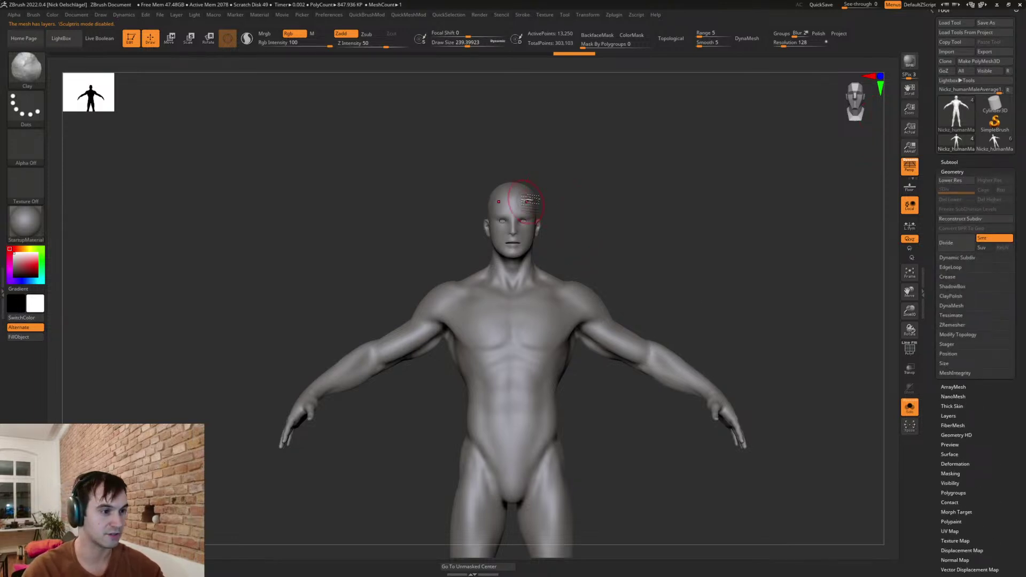
pyautogui.hotkey('shift', 'f')
pyautogui.hotkey('shift', 'f')
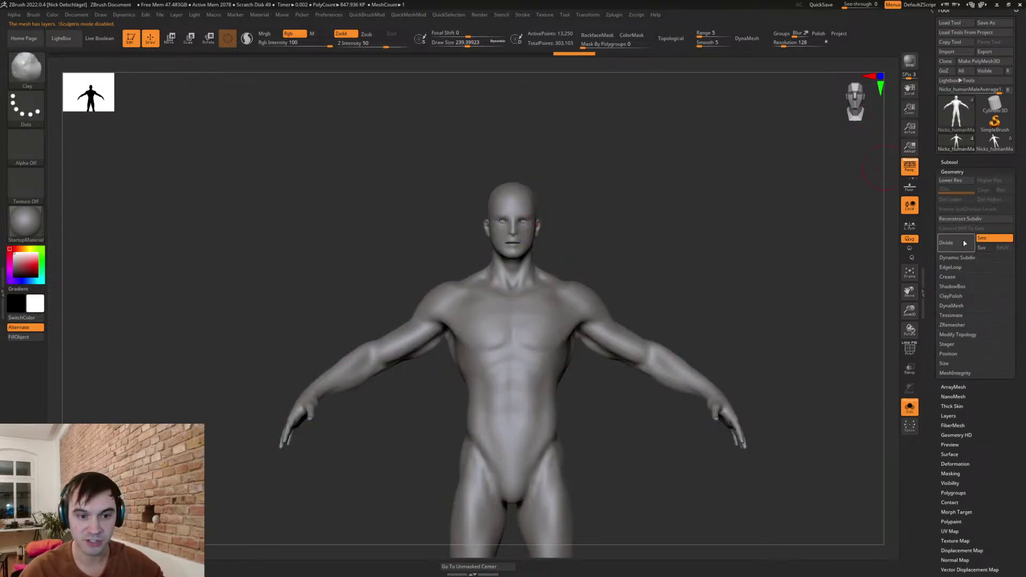
pyautogui.press('shift')
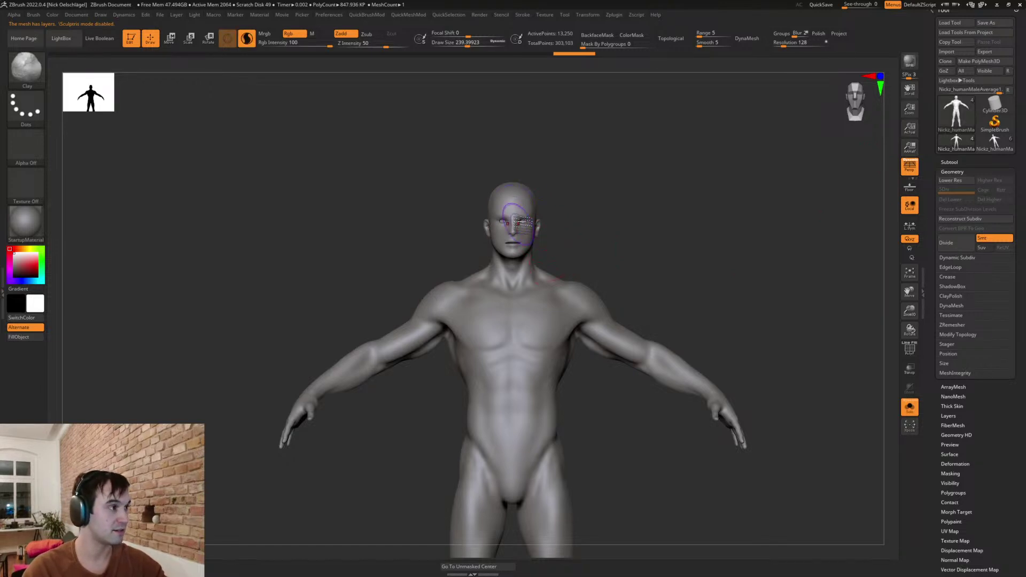
pyautogui.keyDown('shift'); pyautogui.moveTo(526, 221); pyautogui.dragTo(529, 223); pyautogui.keyUp('shift')
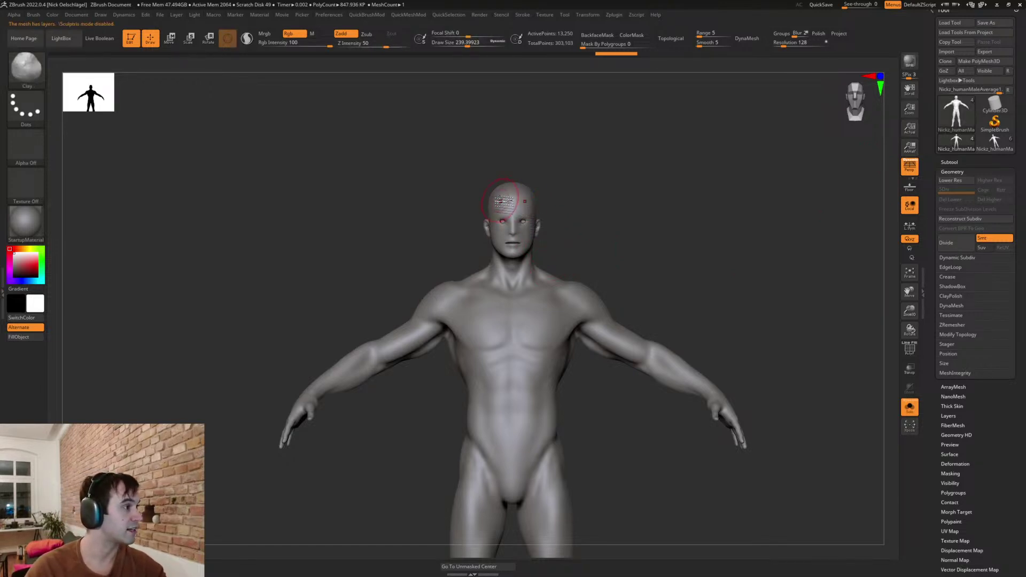
# - Check the male body's subtool, layer and geometry settings
pyautogui.click(950, 162)
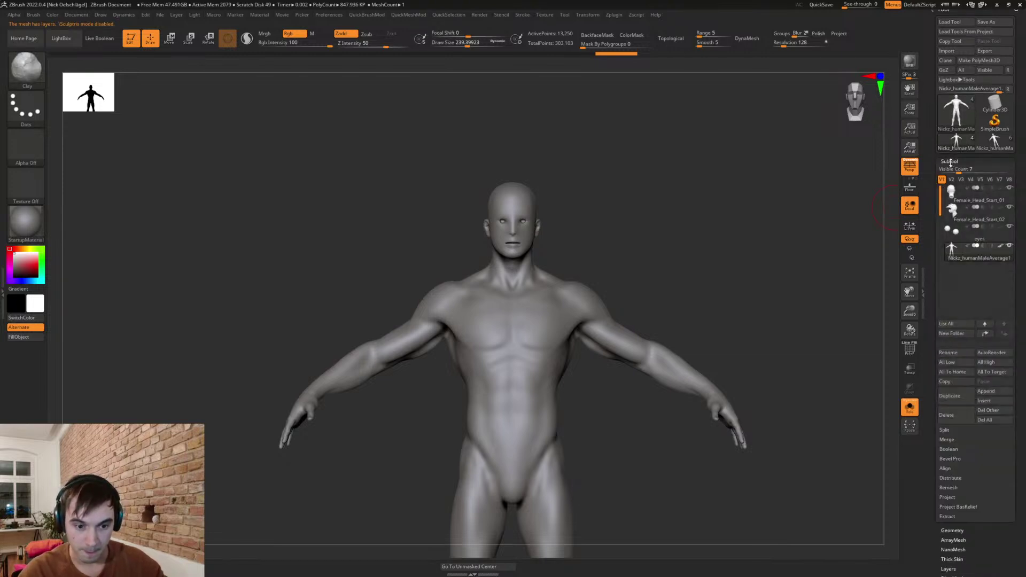
pyautogui.click(952, 161)
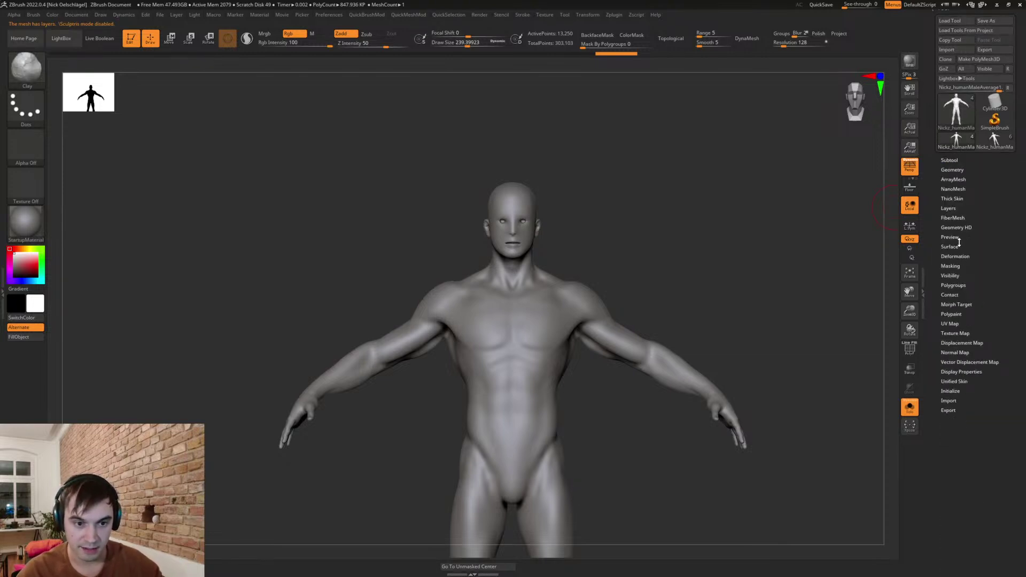
pyautogui.click(949, 207)
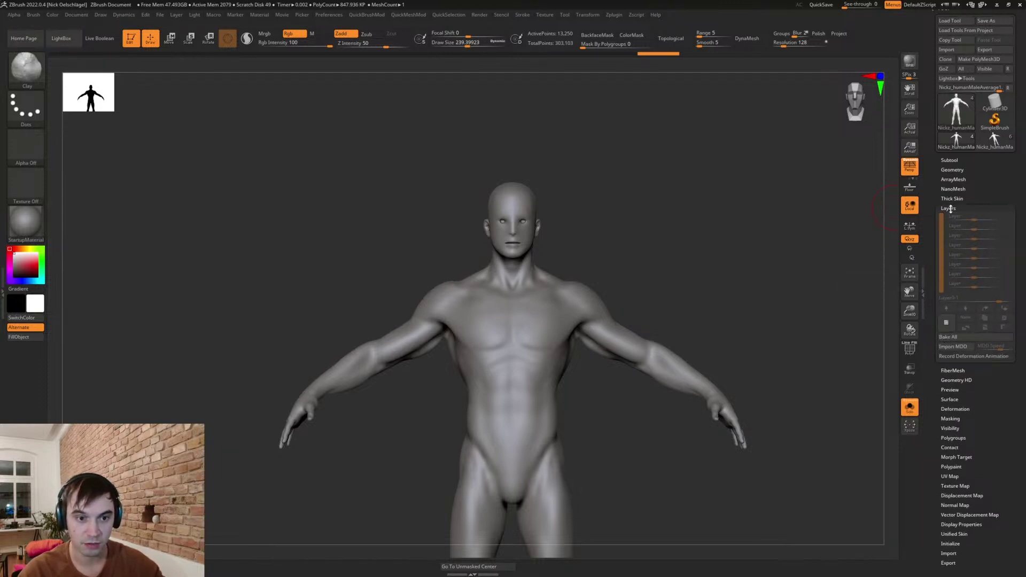
pyautogui.click(949, 209)
pyautogui.click(953, 170)
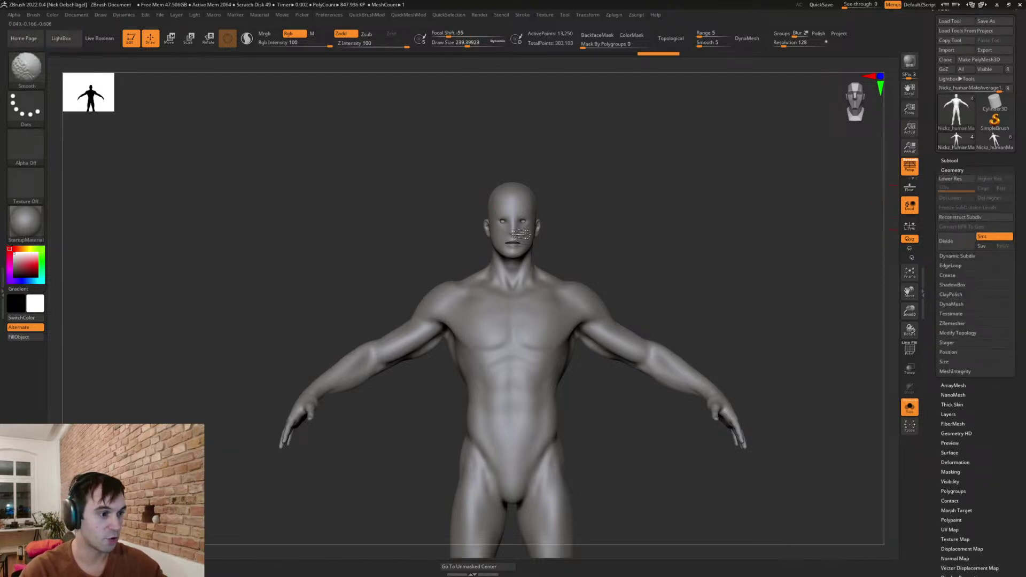
pyautogui.moveTo(542, 264)
pyautogui.keyDown('ctrl'); pyautogui.mouseDown()
pyautogui.moveTo(495, 259)
pyautogui.moveTo(582, 156)
pyautogui.moveTo(591, 182)
pyautogui.mouseUp(); pyautogui.keyUp('ctrl')
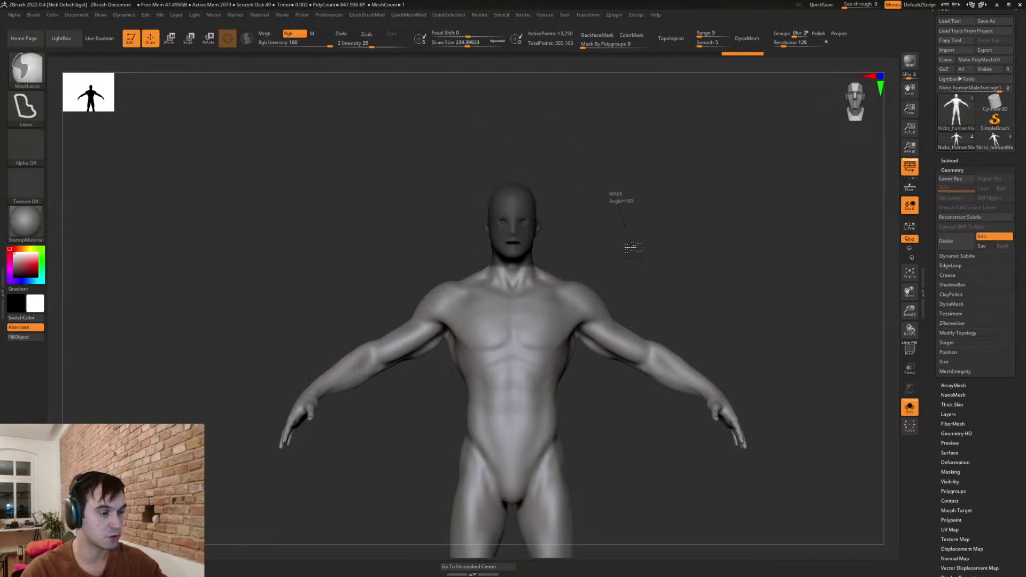
pyautogui.keyDown('ctrl'); pyautogui.moveTo(628, 227); pyautogui.dragTo(636, 238); pyautogui.keyUp('ctrl')
pyautogui.moveTo(551, 260)
pyautogui.keyDown('ctrl'); pyautogui.keyDown('shift'); pyautogui.mouseDown()
pyautogui.moveTo(550, 125)
pyautogui.moveTo(577, 222)
pyautogui.mouseUp(); pyautogui.keyUp('shift'); pyautogui.keyUp('ctrl')
pyautogui.press('2')
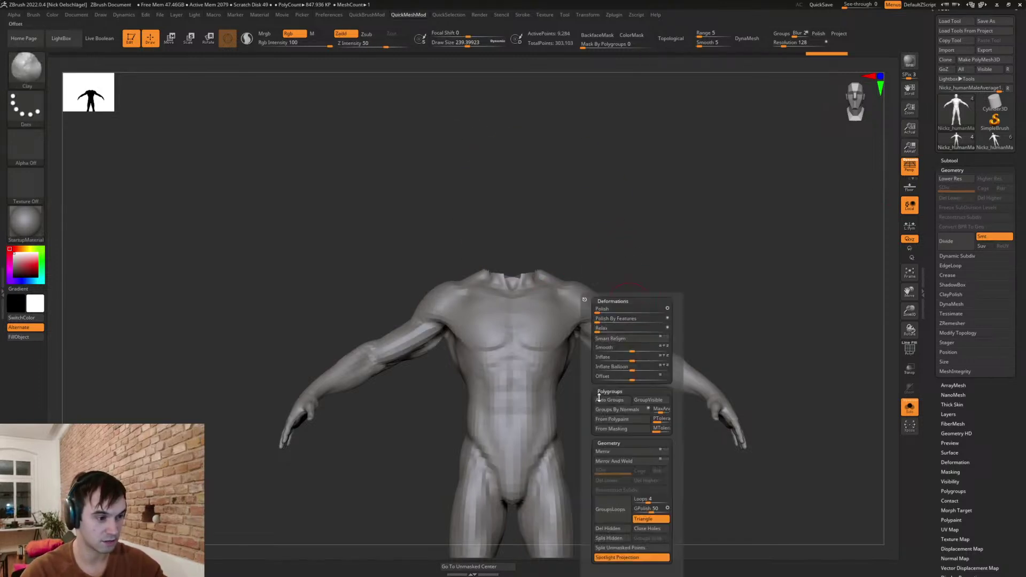
pyautogui.keyDown('ctrl'); pyautogui.keyDown('shift'); pyautogui.click(892, 192); pyautogui.keyUp('shift'); pyautogui.keyUp('ctrl')
# - Hide the male body's head, delete the hidden geometry and close the open neck hole
pyautogui.click(950, 158)
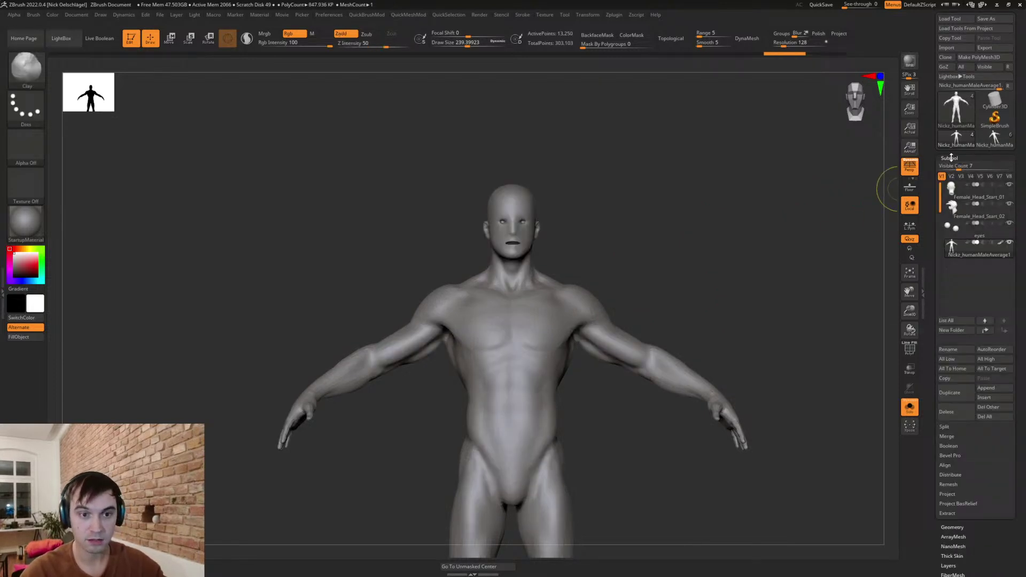
pyautogui.click(951, 158)
pyautogui.click(951, 168)
pyautogui.hotkey('shift', 'f')
pyautogui.hotkey('shift', 'f')
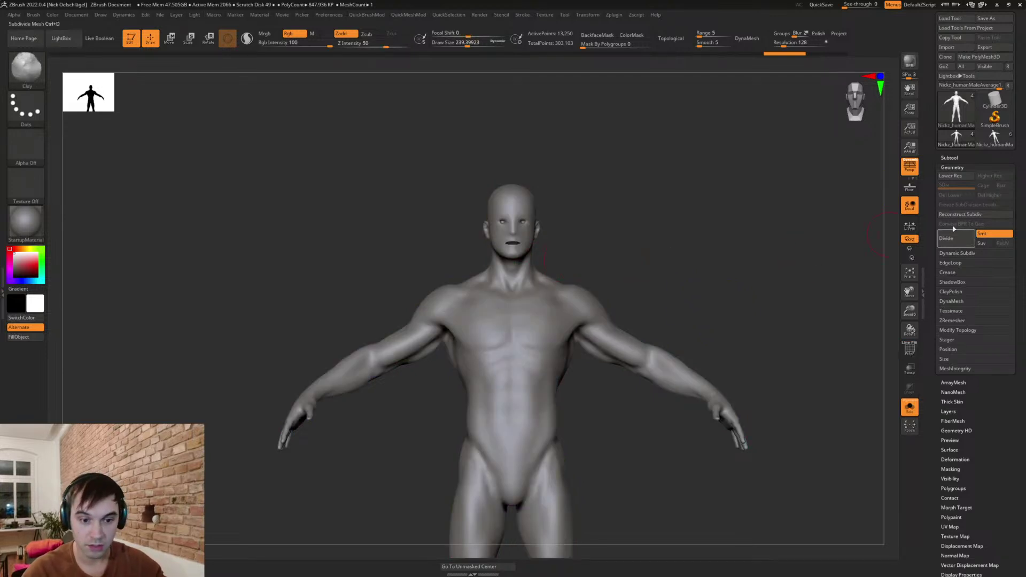
pyautogui.moveTo(766, 241); pyautogui.dragTo(957, 210)
pyautogui.keyDown('ctrl'); pyautogui.keyDown('shift'); pyautogui.moveTo(547, 274); pyautogui.dragTo(548, 121); pyautogui.keyUp('shift'); pyautogui.keyUp('ctrl')
pyautogui.press('2')
pyautogui.click(642, 530)
pyautogui.click(674, 529)
# - Enable Sculptris Pro, smooth the closed neck stump and show all the subtools together again
pyautogui.moveTo(684, 198); pyautogui.dragTo(675, 242)
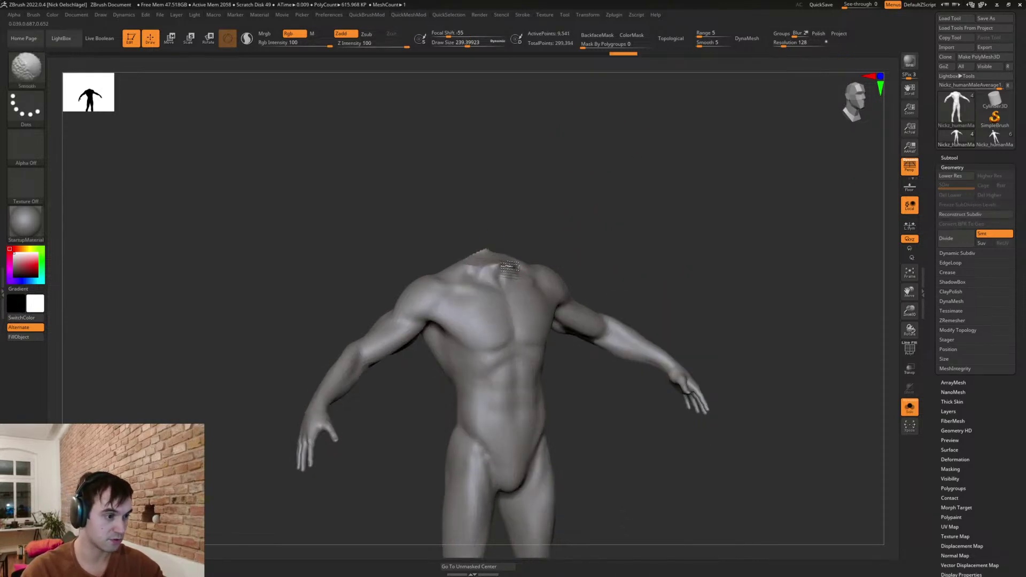
pyautogui.press('\\')
pyautogui.moveTo(503, 255)
pyautogui.keyDown('shift'); pyautogui.mouseDown()
pyautogui.moveTo(489, 263)
pyautogui.moveTo(511, 266)
pyautogui.mouseUp(); pyautogui.keyUp('shift')
pyautogui.click(911, 415)
pyautogui.keyDown('shift'); pyautogui.moveTo(679, 293); pyautogui.dragTo(658, 272); pyautogui.keyUp('shift')
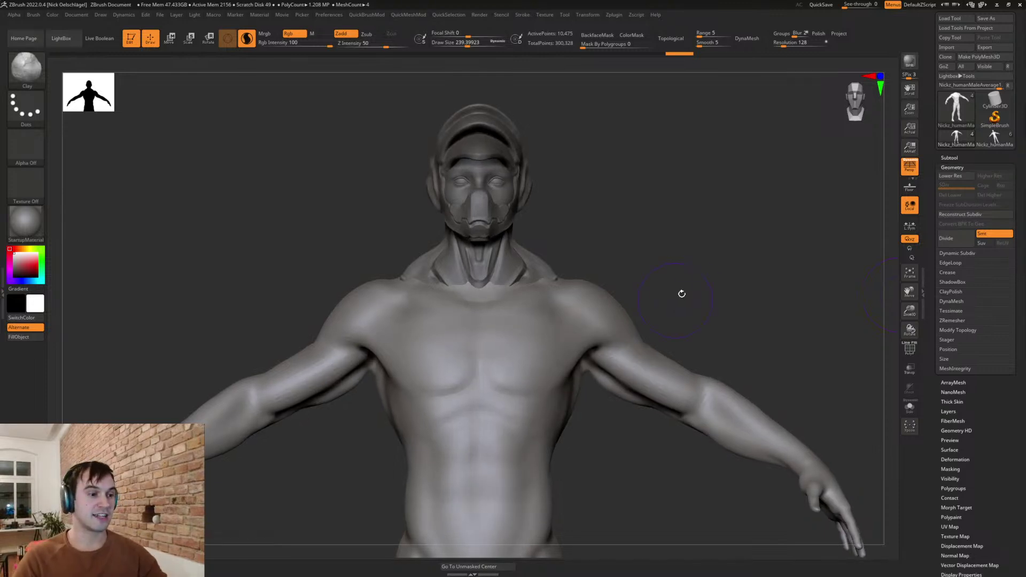
# - Turn off Rgb for the brush and reduce the body's neckline around the bust with large strokes
pyautogui.press('s')
pyautogui.moveTo(667, 288); pyautogui.dragTo(671, 288)
pyautogui.moveTo(517, 279)
pyautogui.mouseDown()
pyautogui.moveTo(484, 294)
pyautogui.moveTo(508, 291)
pyautogui.mouseUp()
pyautogui.hotkey('ctrl', 'z')
pyautogui.click(288, 33)
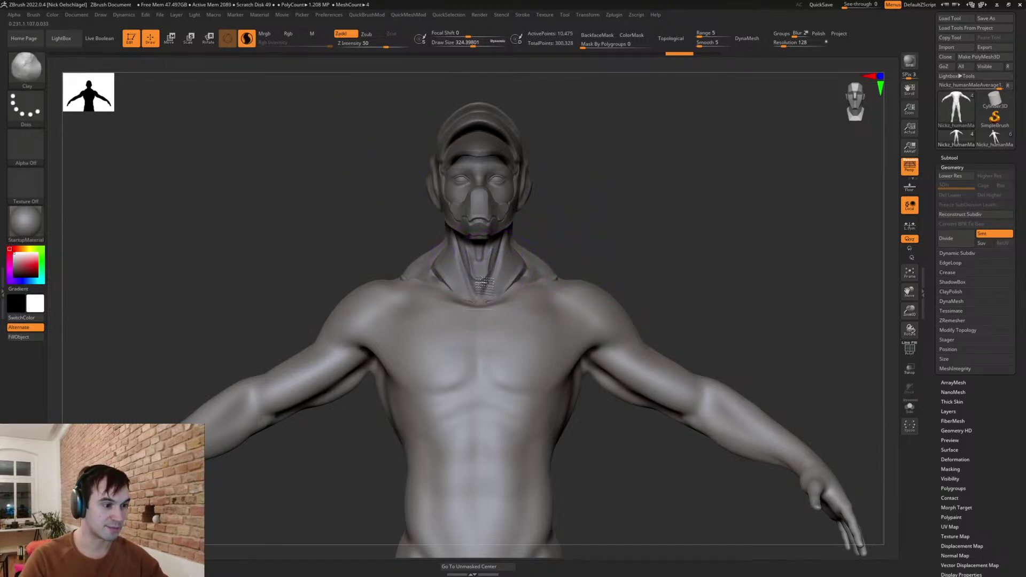
pyautogui.moveTo(620, 234); pyautogui.dragTo(515, 291)
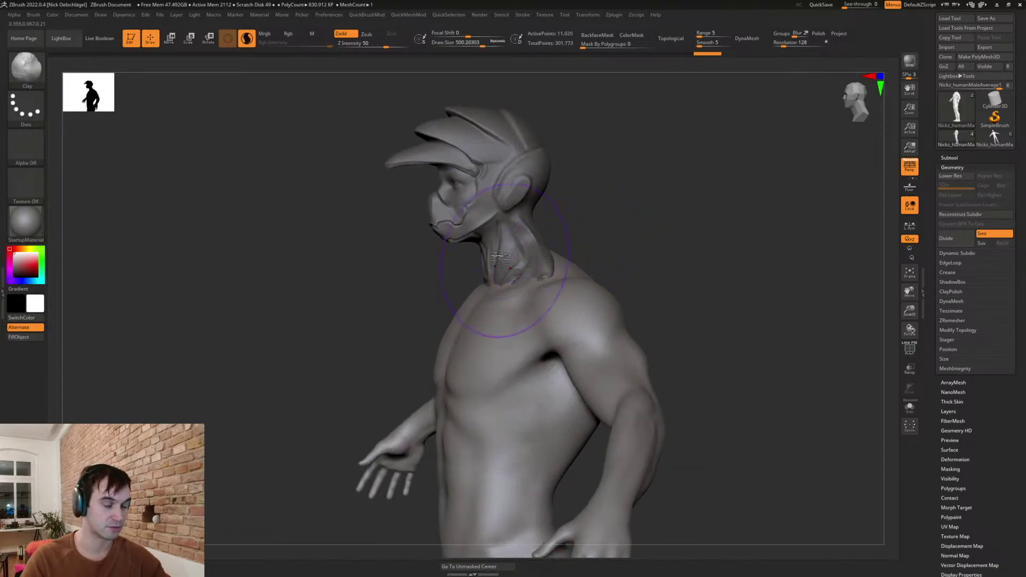
# - Select the Female_Head_Start_02 subtool and pull its collar over the upper chest and shoulders with a large Move brush
pyautogui.keyDown('alt'); pyautogui.click(493, 293); pyautogui.keyUp('alt')
pyautogui.press('b')
pyautogui.press('m')
pyautogui.press('v')
pyautogui.press('s')
pyautogui.moveTo(477, 302); pyautogui.dragTo(499, 276)
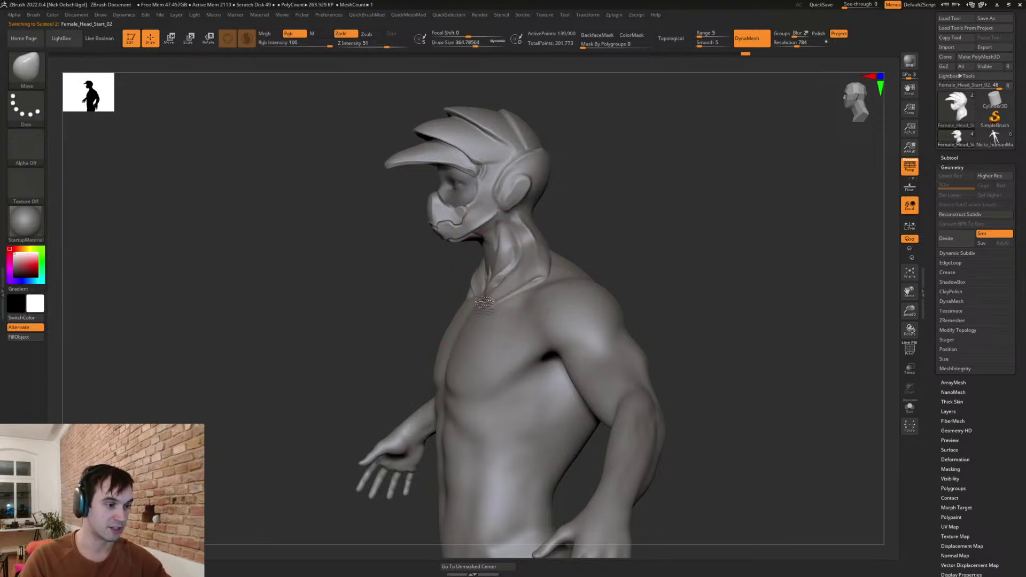
pyautogui.moveTo(507, 278); pyautogui.dragTo(587, 268, button='right')
pyautogui.moveTo(672, 262); pyautogui.dragTo(575, 272, button='right')
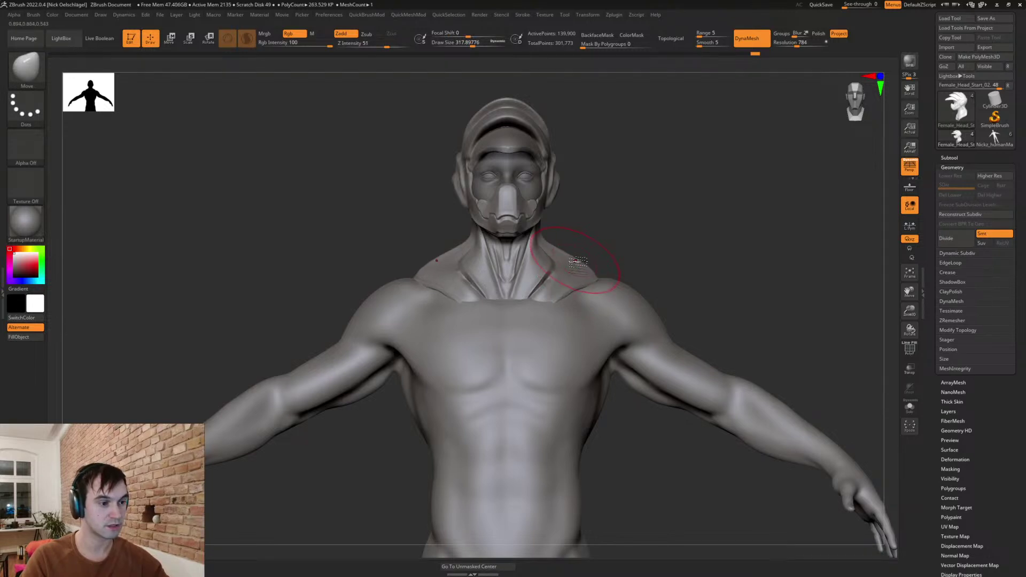
# - Pull the collar's front and back edges onto the male body's chest, shoulders and trapezius with the Move brush
pyautogui.moveTo(669, 233); pyautogui.dragTo(618, 286, button='right')
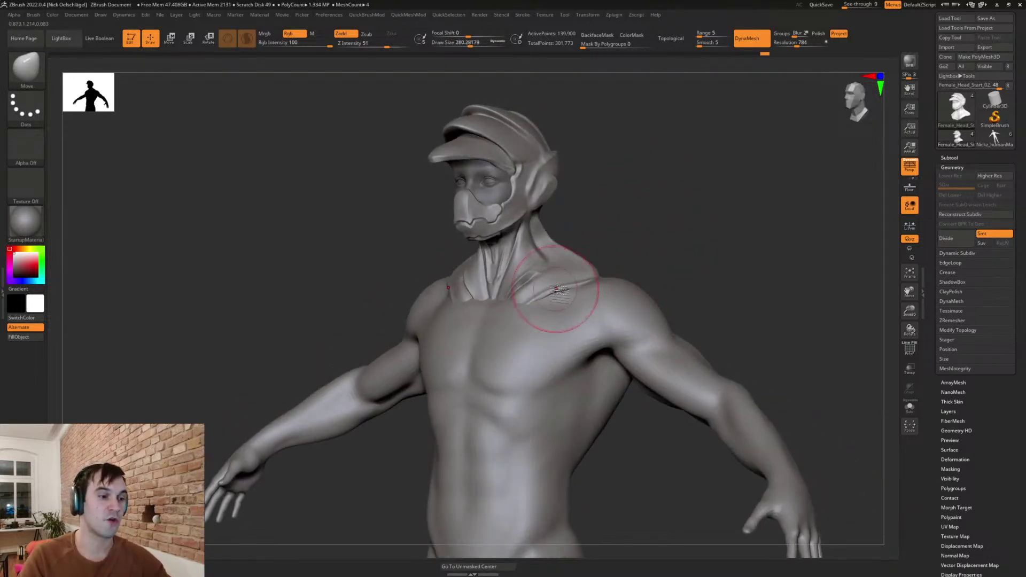
pyautogui.moveTo(512, 314); pyautogui.dragTo(496, 318)
pyautogui.press('s')
pyautogui.moveTo(540, 260); pyautogui.dragTo(593, 244, button='right')
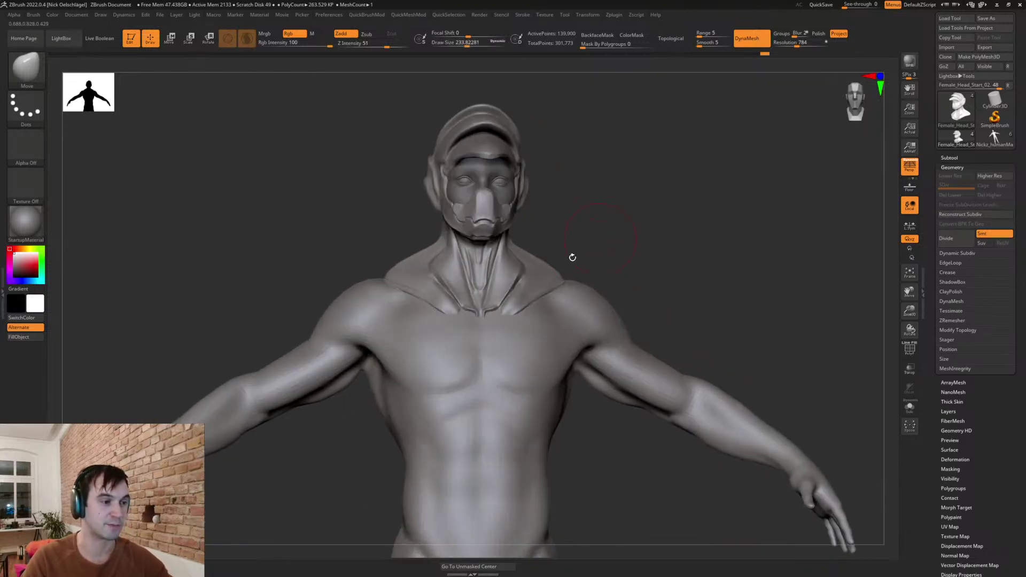
pyautogui.moveTo(536, 298); pyautogui.dragTo(560, 303, button='right')
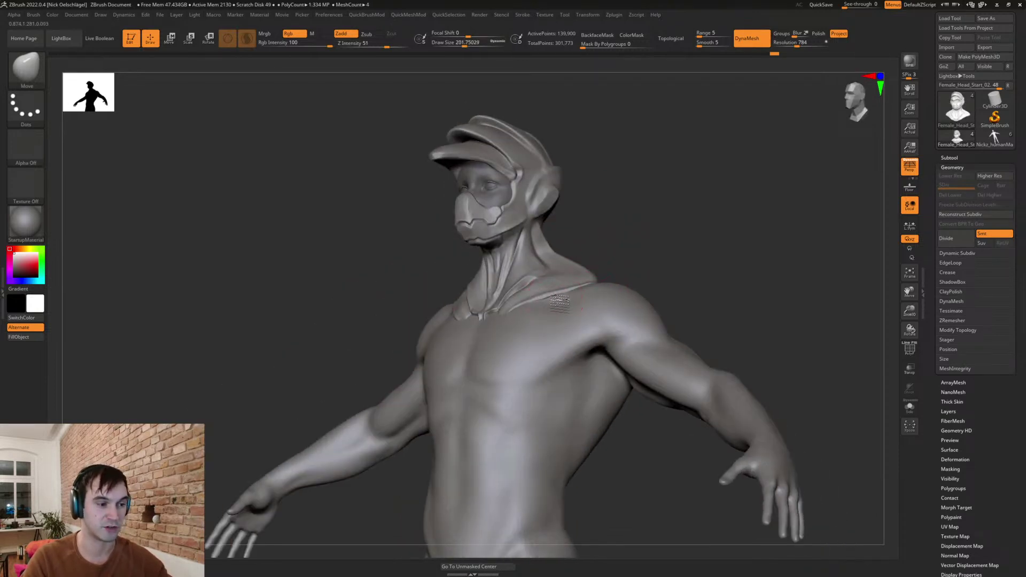
pyautogui.moveTo(618, 256)
pyautogui.mouseDown(button='right')
pyautogui.moveTo(647, 257)
pyautogui.moveTo(682, 281)
pyautogui.mouseUp(button='right')
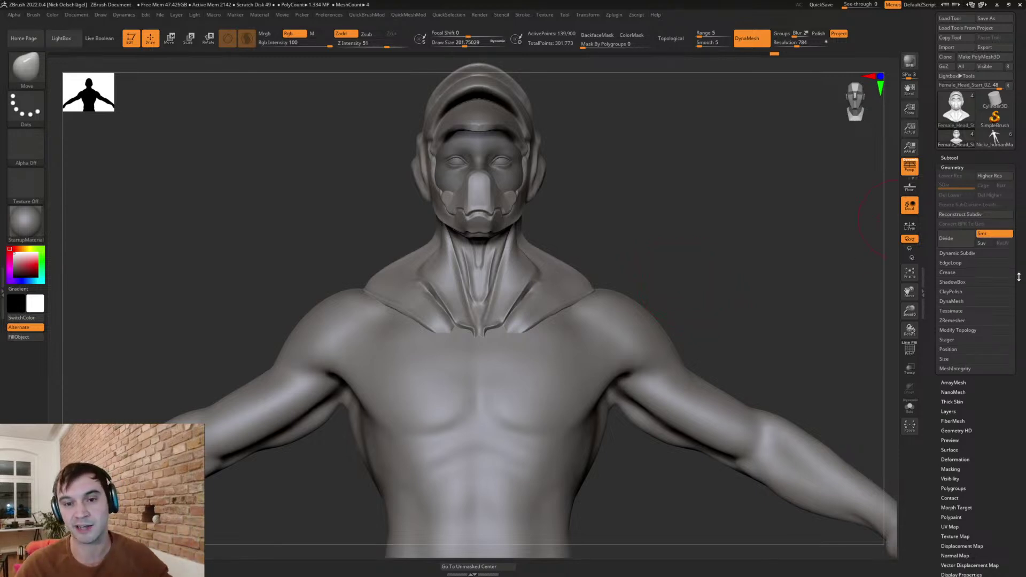
pyautogui.moveTo(706, 276); pyautogui.dragTo(726, 272)
pyautogui.press('s')
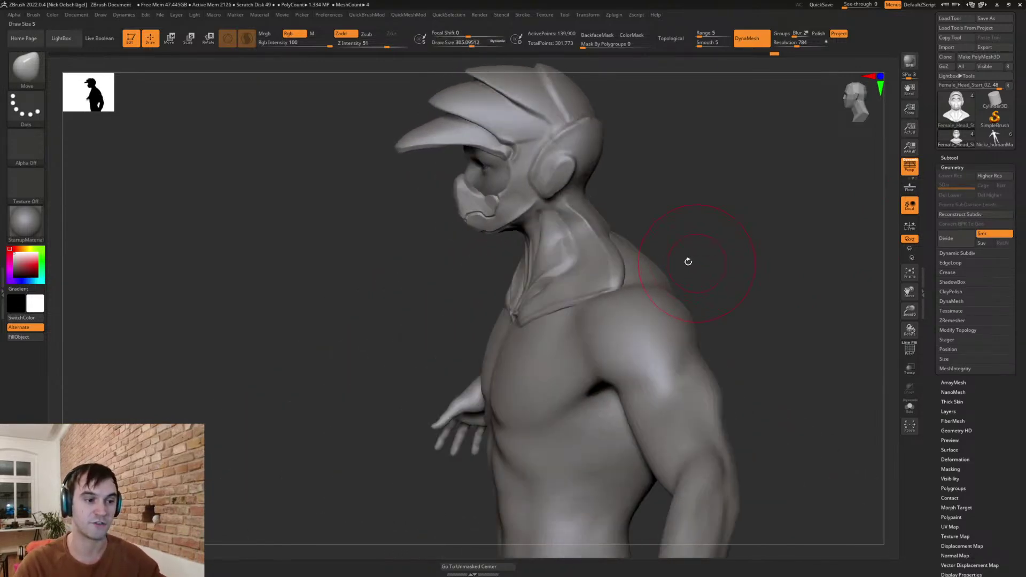
pyautogui.moveTo(658, 227); pyautogui.dragTo(607, 246)
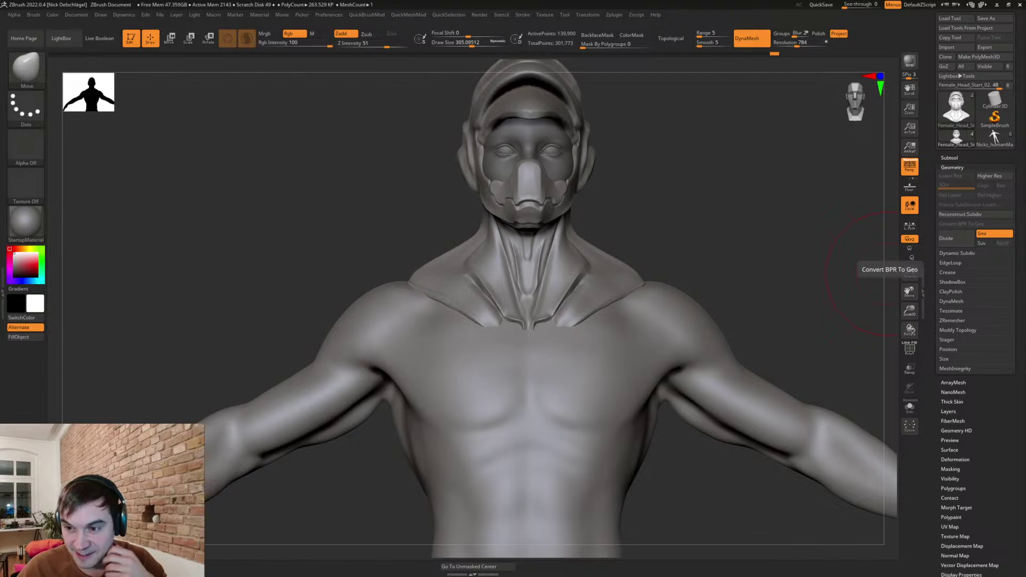
# - Nudge the lower front of the snout mask slightly forward with a smaller Move brush
pyautogui.keyDown('alt'); pyautogui.moveTo(759, 274); pyautogui.dragTo(825, 316); pyautogui.keyUp('alt')
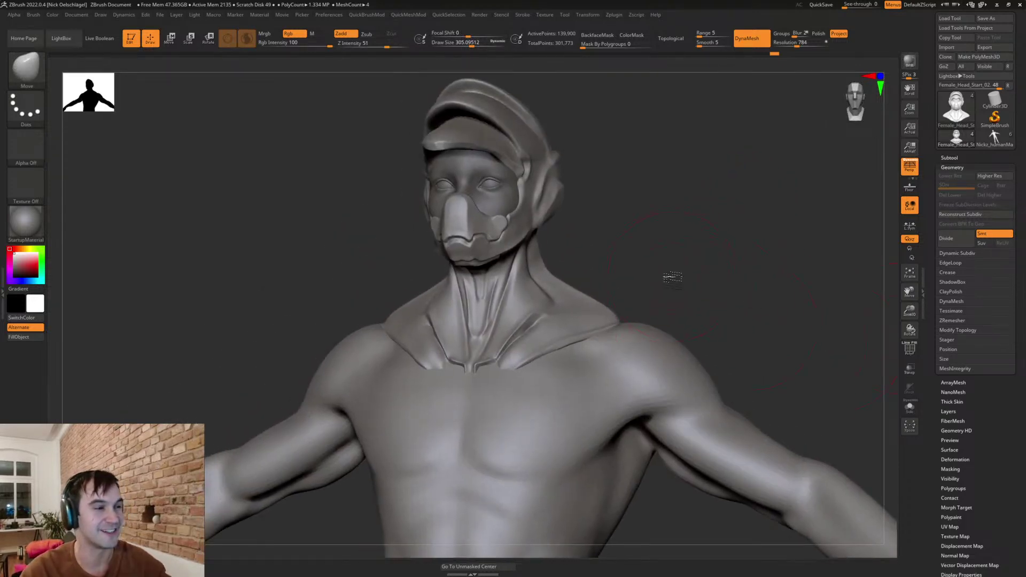
pyautogui.moveTo(674, 276); pyautogui.dragTo(658, 277)
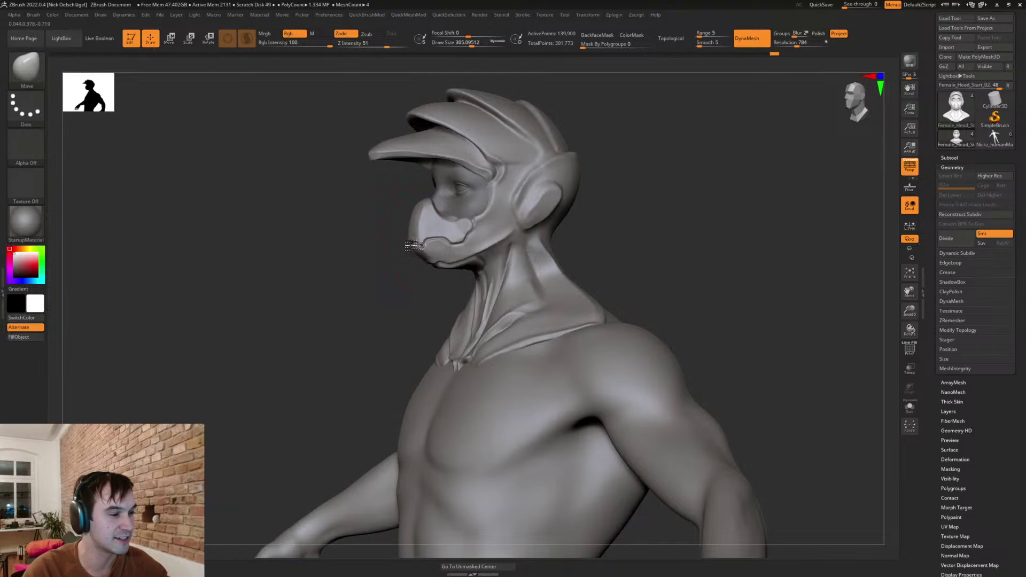
pyautogui.press('s')
pyautogui.moveTo(418, 237); pyautogui.dragTo(411, 237)
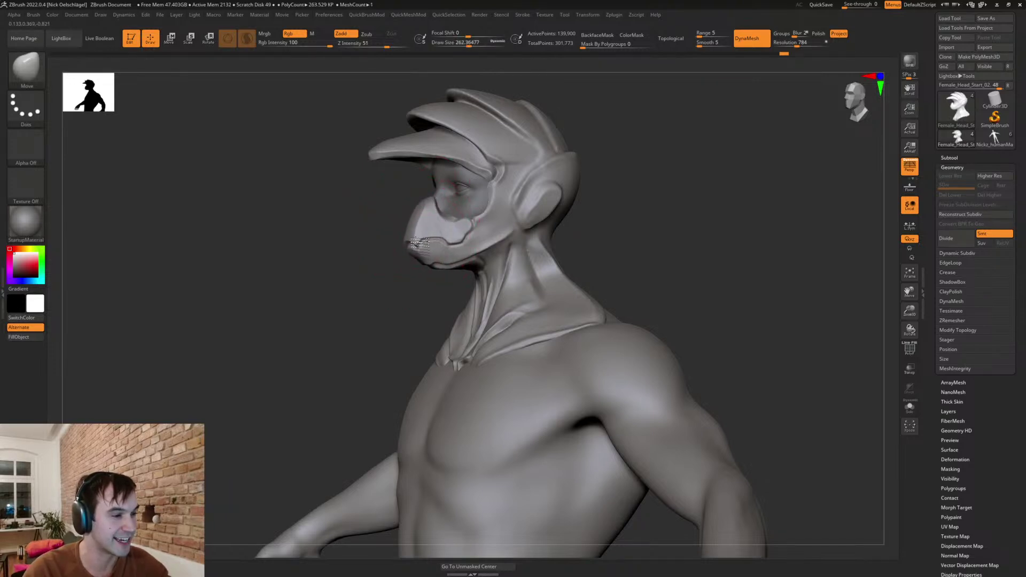
pyautogui.moveTo(660, 238)
pyautogui.mouseDown()
pyautogui.moveTo(696, 238)
pyautogui.moveTo(639, 289)
pyautogui.mouseUp()
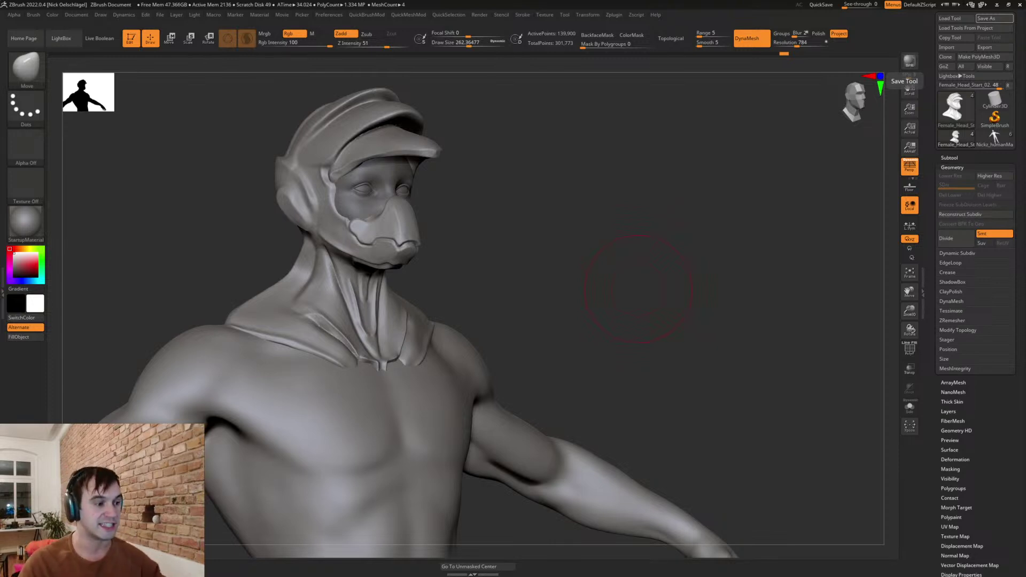
pyautogui.moveTo(639, 289); pyautogui.dragTo(674, 260)
# - Adjust the collar's front ends at the base of the neck and flatten them with the TrimDynamic brush
pyautogui.moveTo(499, 330); pyautogui.dragTo(486, 341)
pyautogui.press('s')
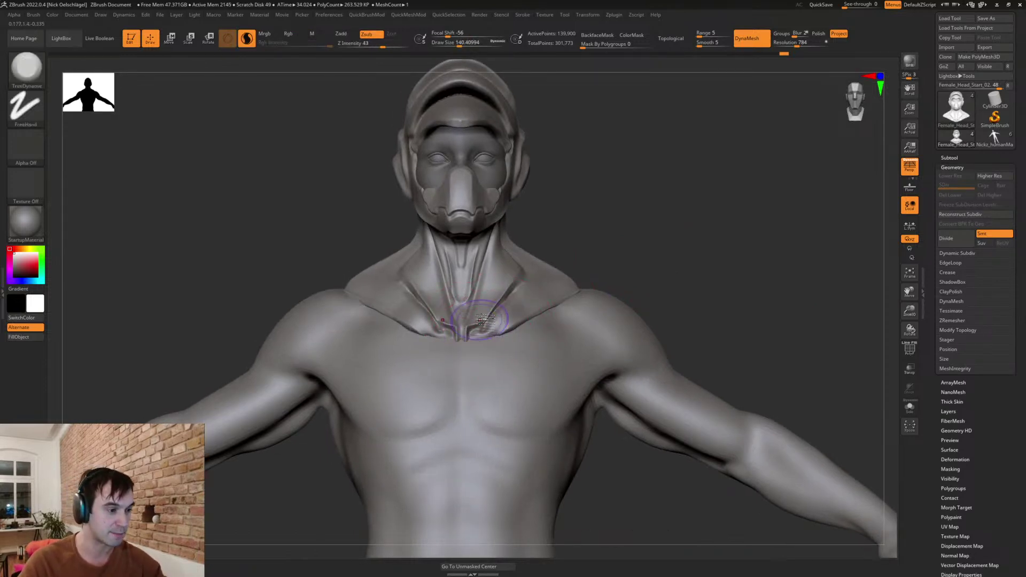
pyautogui.press('b')
pyautogui.press('t')
pyautogui.press('d')
pyautogui.press('s')
pyautogui.moveTo(483, 319)
pyautogui.mouseDown()
pyautogui.moveTo(468, 319)
pyautogui.moveTo(471, 330)
pyautogui.moveTo(480, 324)
pyautogui.moveTo(476, 309)
pyautogui.moveTo(481, 324)
pyautogui.mouseUp()
pyautogui.press('s')
pyautogui.moveTo(595, 239); pyautogui.dragTo(562, 240)
pyautogui.moveTo(467, 321)
pyautogui.mouseDown()
pyautogui.moveTo(473, 337)
pyautogui.moveTo(522, 313)
pyautogui.moveTo(490, 331)
pyautogui.moveTo(511, 321)
pyautogui.mouseUp()
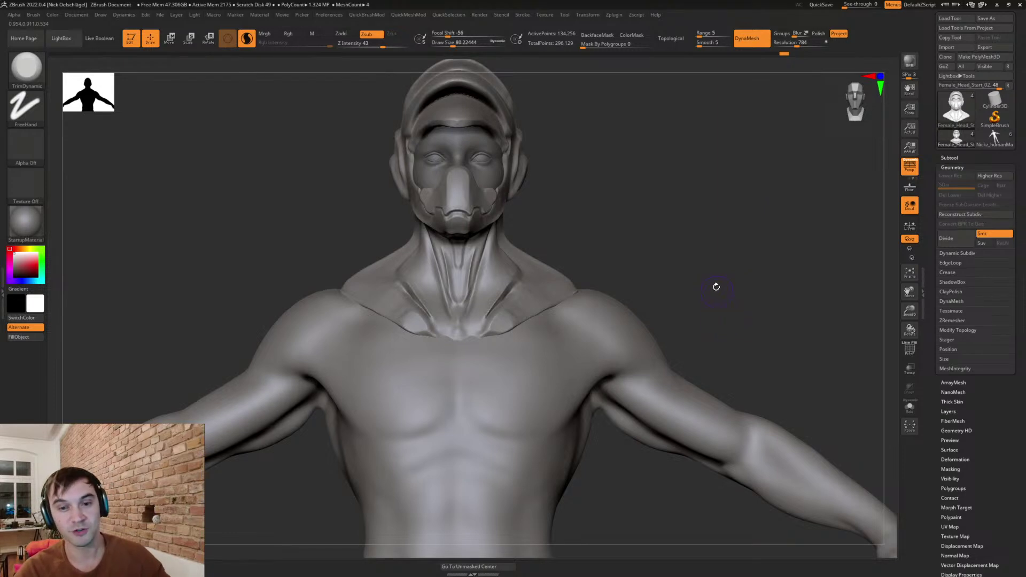
pyautogui.moveTo(703, 268); pyautogui.dragTo(740, 348)
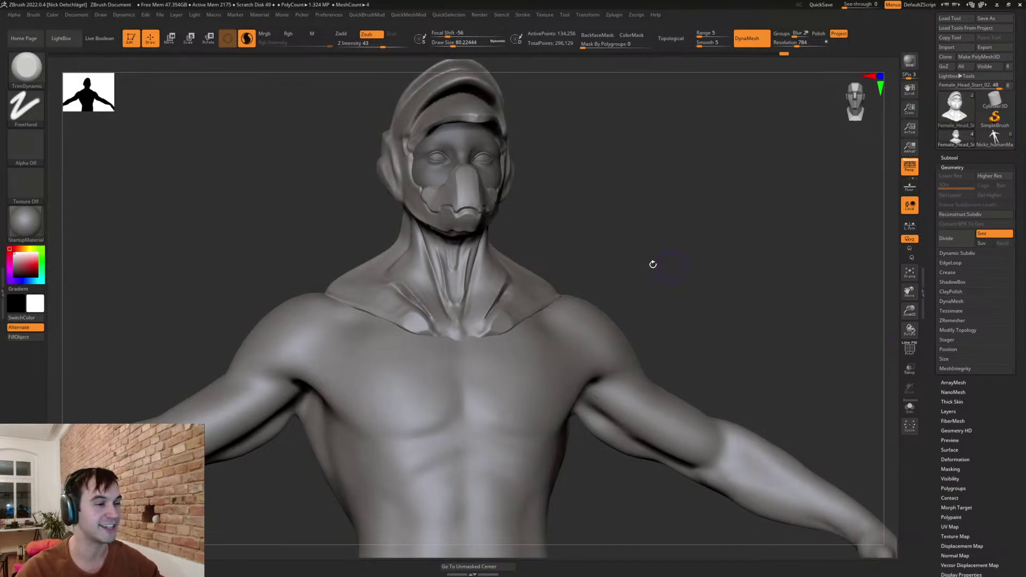
pyautogui.moveTo(664, 265); pyautogui.dragTo(694, 300)
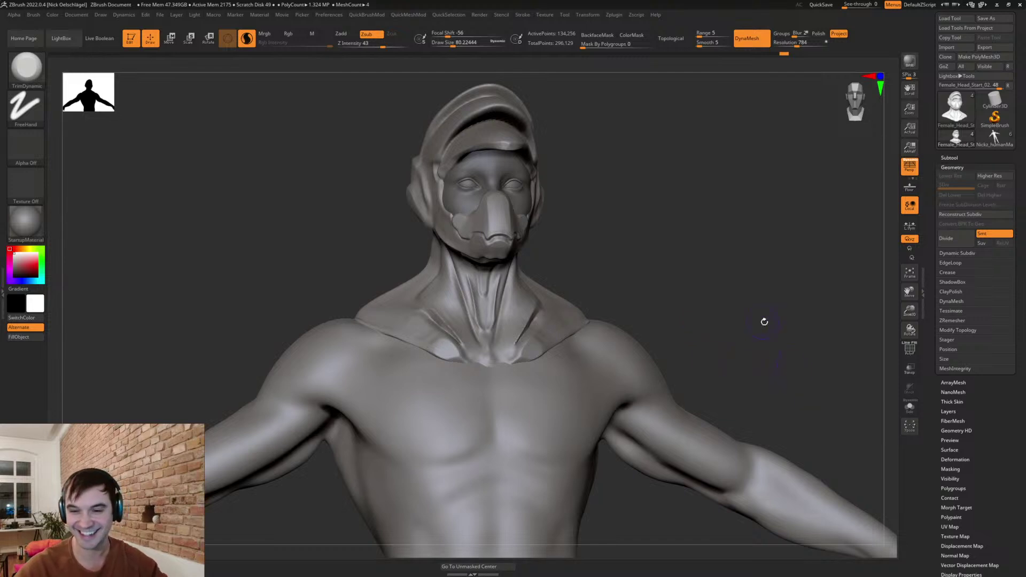
pyautogui.moveTo(668, 290)
pyautogui.mouseDown()
pyautogui.moveTo(680, 281)
pyautogui.moveTo(715, 339)
pyautogui.moveTo(729, 321)
pyautogui.mouseUp()
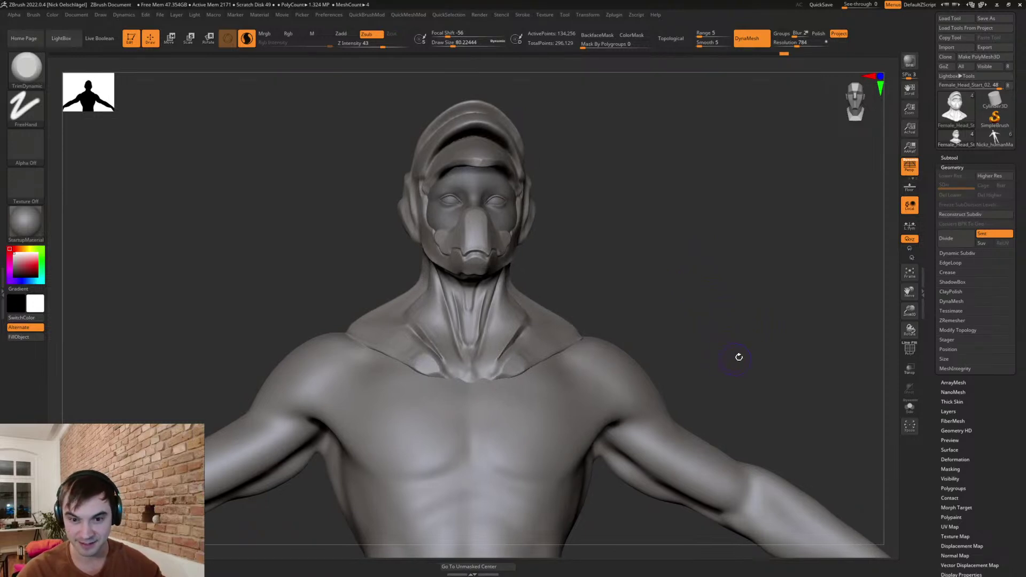
pyautogui.keyDown('shift'); pyautogui.moveTo(716, 333); pyautogui.dragTo(717, 337); pyautogui.keyUp('shift')
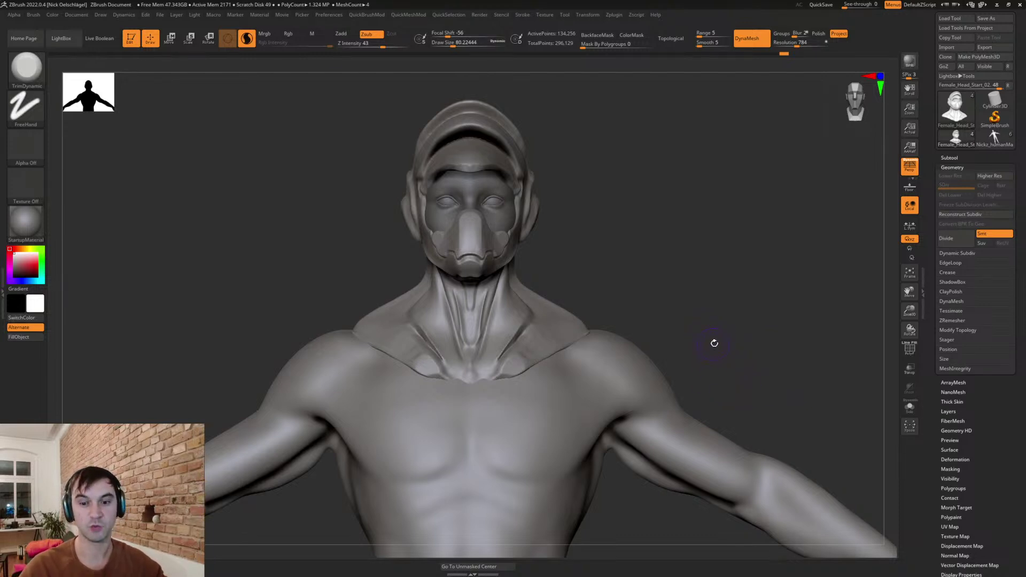
# - Select the male body subtool and switch to the DamStandard brush
pyautogui.moveTo(729, 303)
pyautogui.keyDown('alt'); pyautogui.mouseDown()
pyautogui.moveTo(720, 317)
pyautogui.moveTo(699, 309)
pyautogui.moveTo(711, 296)
pyautogui.moveTo(674, 233)
pyautogui.moveTo(658, 239)
pyautogui.mouseUp(); pyautogui.keyUp('alt')
pyautogui.keyDown('alt'); pyautogui.click(560, 320); pyautogui.keyUp('alt')
pyautogui.press('s')
pyautogui.click(674, 235)
pyautogui.press('b')
pyautogui.press('d')
pyautogui.press('s')
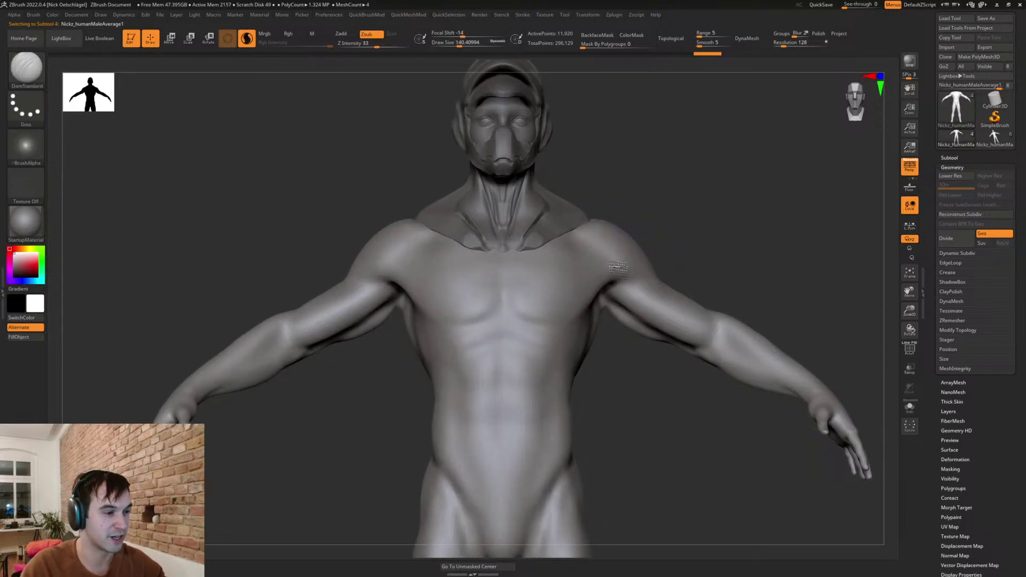
# - Subdivide the male body twice and delete its lower subdivision levels
pyautogui.hotkey('shift', 'f')
pyautogui.hotkey('shift', 'f')
pyautogui.click(945, 238)
pyautogui.click(946, 238)
pyautogui.hotkey('shift', 'f')
pyautogui.hotkey('shift', 'f')
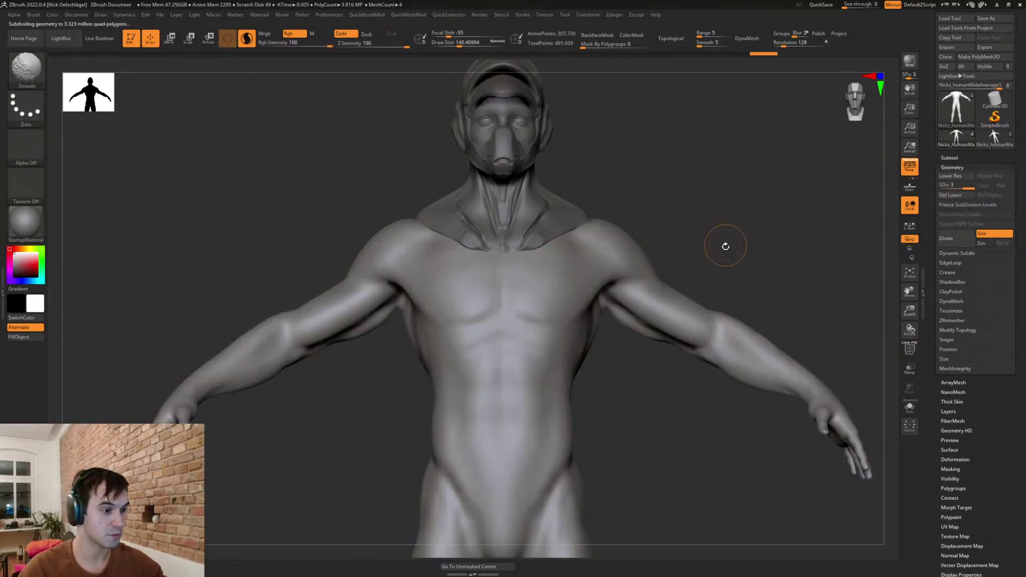
pyautogui.click(950, 195)
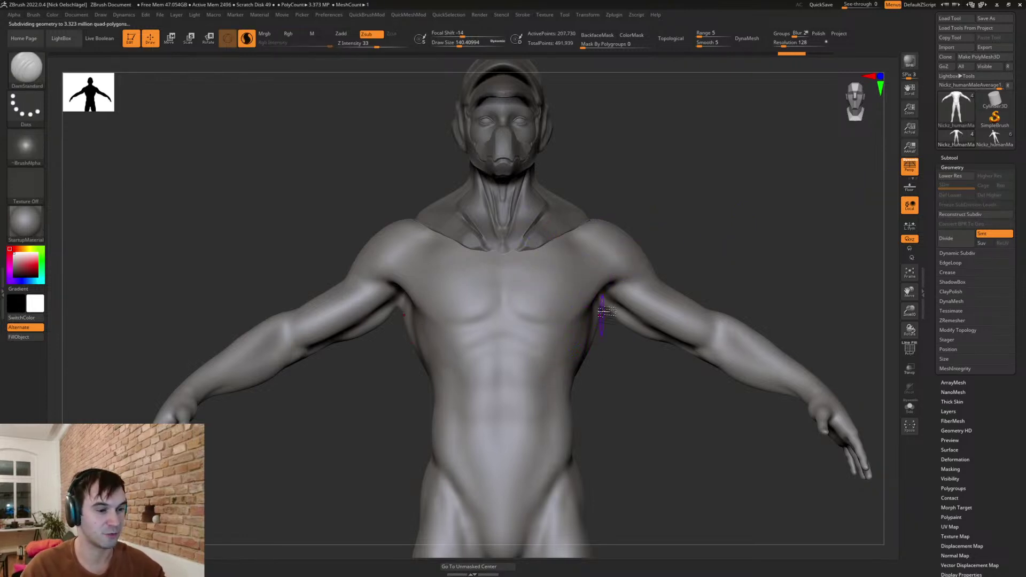
# - Hide both arms, split the hidden part into its own subtool and close the torso's holes
pyautogui.moveTo(643, 403)
pyautogui.keyDown('alt'); pyautogui.mouseDown()
pyautogui.moveTo(579, 318)
pyautogui.moveTo(641, 386)
pyautogui.moveTo(598, 383)
pyautogui.mouseUp(); pyautogui.keyUp('alt')
pyautogui.hotkey('shift', 'f')
pyautogui.hotkey('shift', 'f')
pyautogui.moveTo(578, 297)
pyautogui.keyDown('ctrl'); pyautogui.keyDown('shift'); pyautogui.mouseDown()
pyautogui.moveTo(633, 193)
pyautogui.moveTo(742, 510)
pyautogui.mouseUp(); pyautogui.keyUp('shift'); pyautogui.keyUp('ctrl')
pyautogui.press('2')
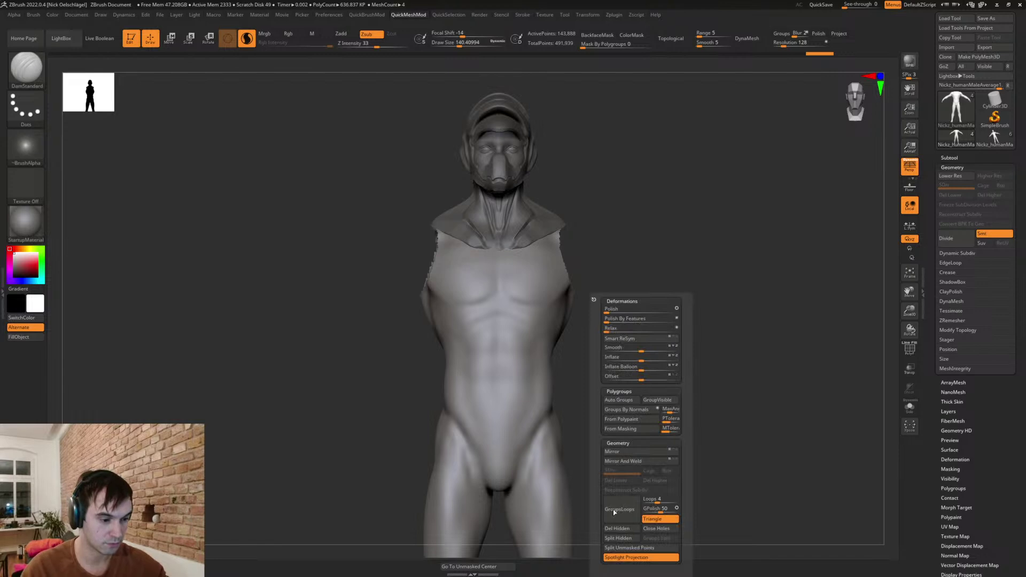
pyautogui.click(618, 539)
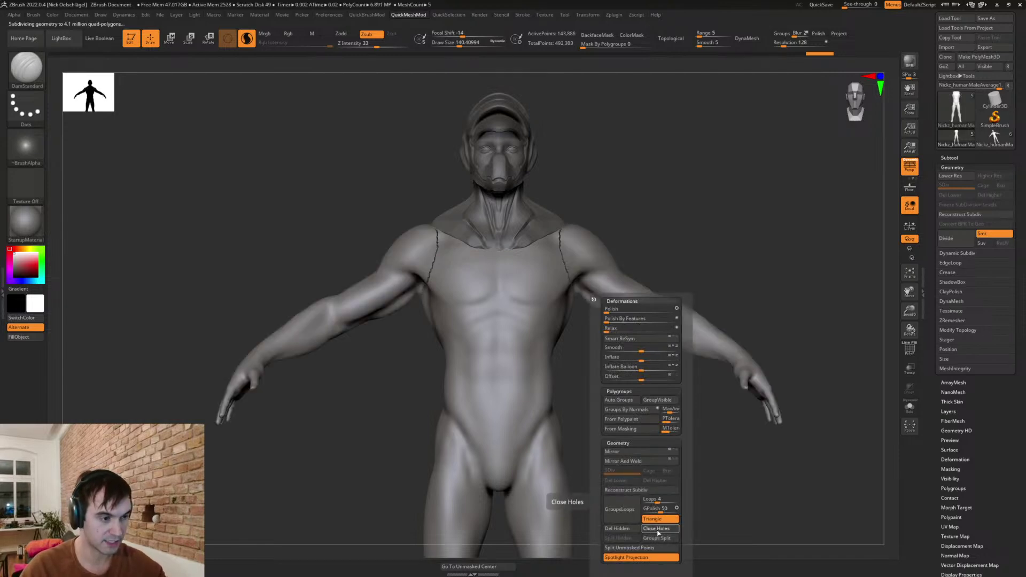
pyautogui.click(659, 528)
# - Try to smooth the isolated torso's closed shoulder cuts
pyautogui.click(910, 407)
pyautogui.moveTo(777, 250)
pyautogui.mouseDown()
pyautogui.moveTo(577, 251)
pyautogui.moveTo(527, 270)
pyautogui.moveTo(556, 289)
pyautogui.moveTo(583, 278)
pyautogui.moveTo(556, 235)
pyautogui.moveTo(530, 279)
pyautogui.moveTo(585, 290)
pyautogui.moveTo(582, 243)
pyautogui.mouseUp()
pyautogui.hotkey('shift', 'f')
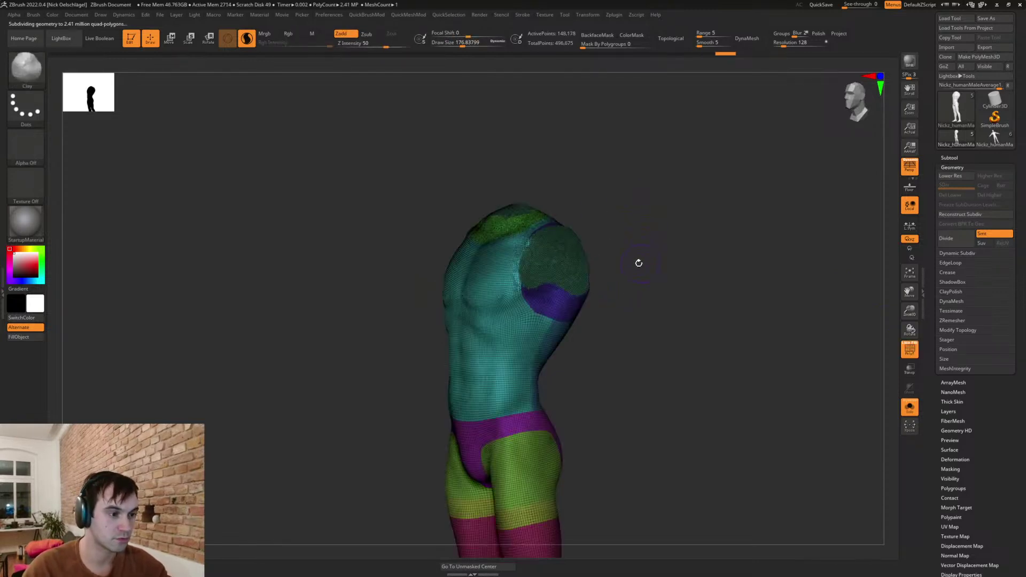
pyautogui.hotkey('shift', 'f')
pyautogui.keyDown('shift'); pyautogui.moveTo(614, 309); pyautogui.dragTo(639, 328); pyautogui.keyUp('shift')
pyautogui.moveTo(608, 409)
pyautogui.mouseDown()
pyautogui.moveTo(594, 367)
pyautogui.moveTo(619, 279)
pyautogui.moveTo(483, 229)
pyautogui.mouseUp()
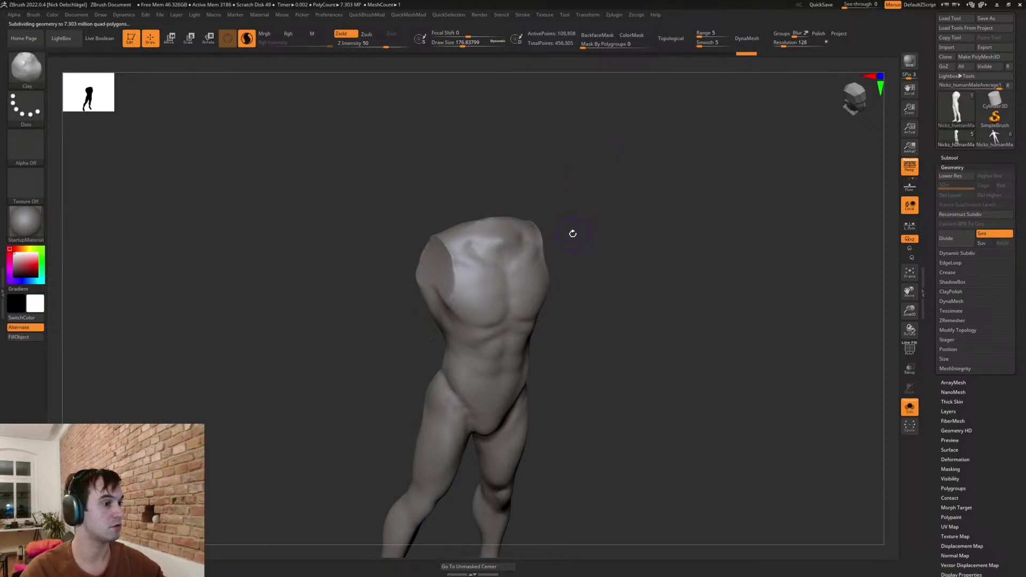
pyautogui.hotkey('shift', 'f')
pyautogui.hotkey('shift', 'f')
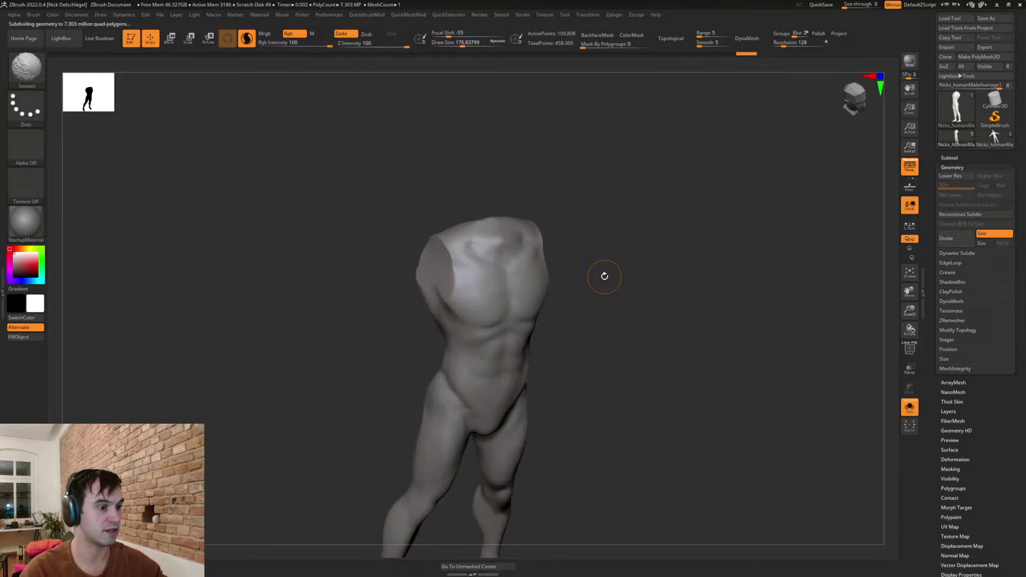
pyautogui.hotkey('ctrl', 'z')
# - Smooth the rims of the torso's shoulder cuts and show all the subtools together again
pyautogui.keyDown('shift'); pyautogui.moveTo(609, 290); pyautogui.dragTo(554, 243); pyautogui.keyUp('shift')
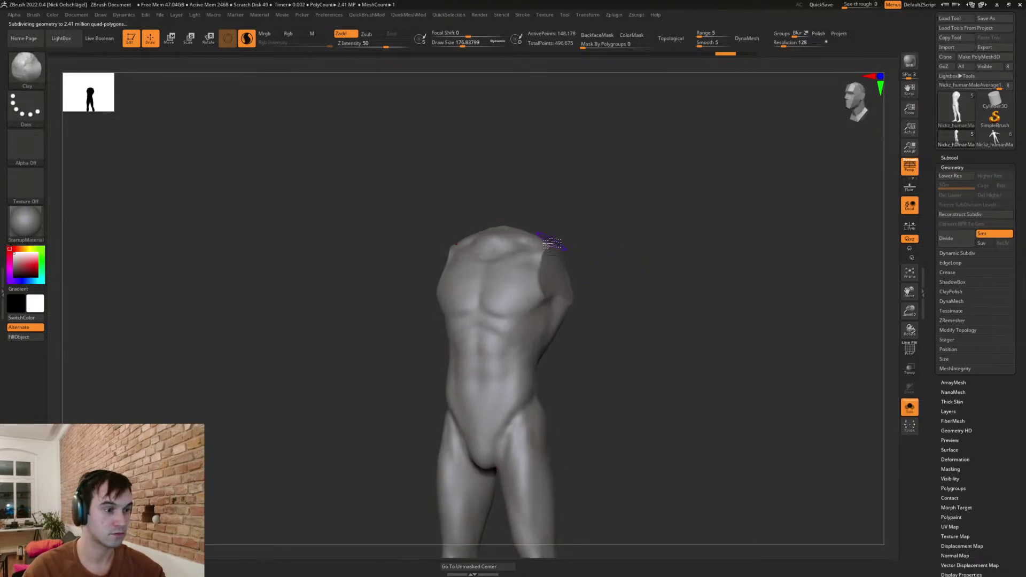
pyautogui.hotkey('ctrl', 'shift', 'z')
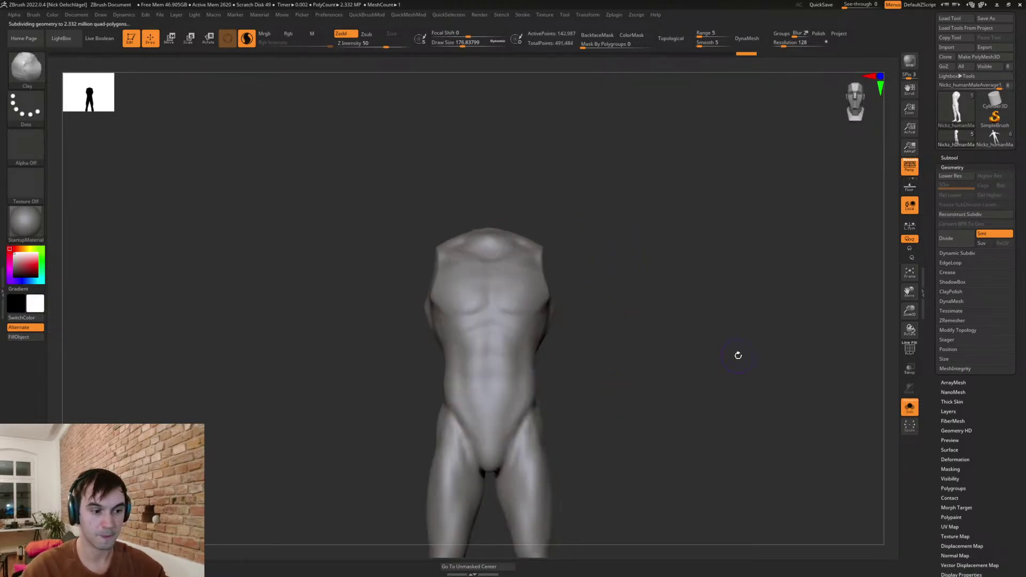
pyautogui.click(910, 408)
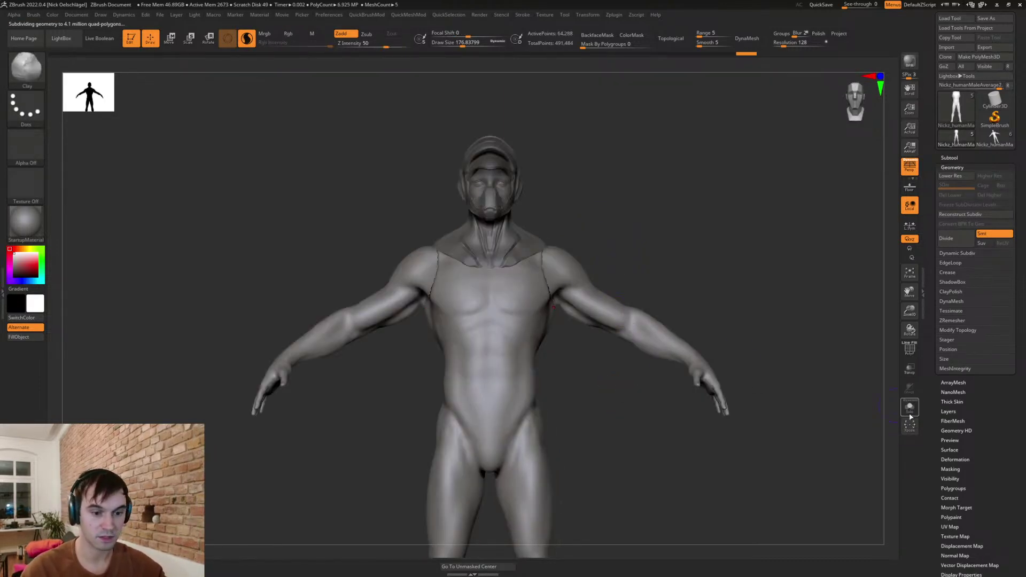
# - Isolate the arms subtool and close its open holes at the shoulders
pyautogui.click(911, 415)
pyautogui.moveTo(758, 445); pyautogui.dragTo(768, 444)
pyautogui.press('2')
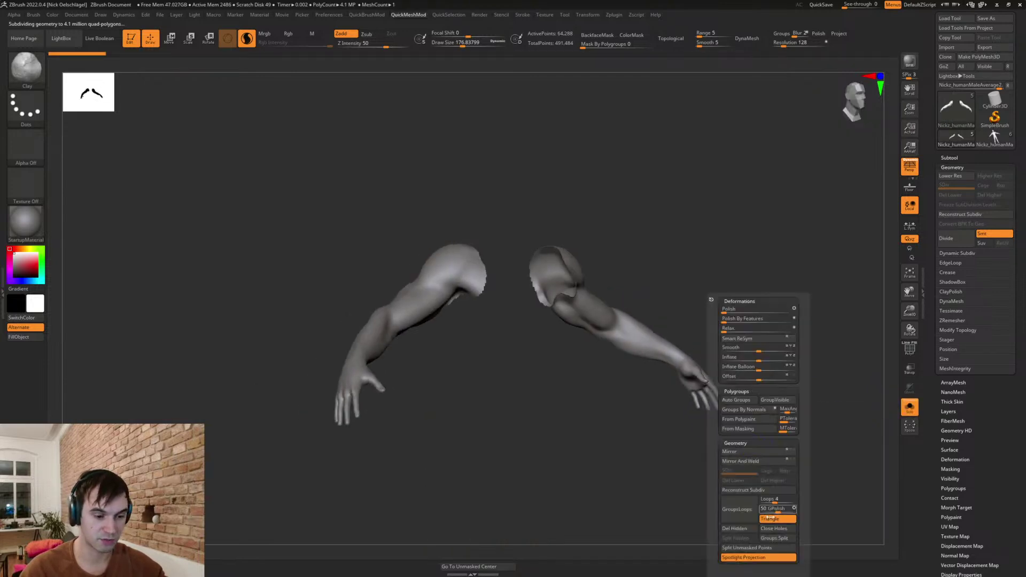
pyautogui.click(775, 529)
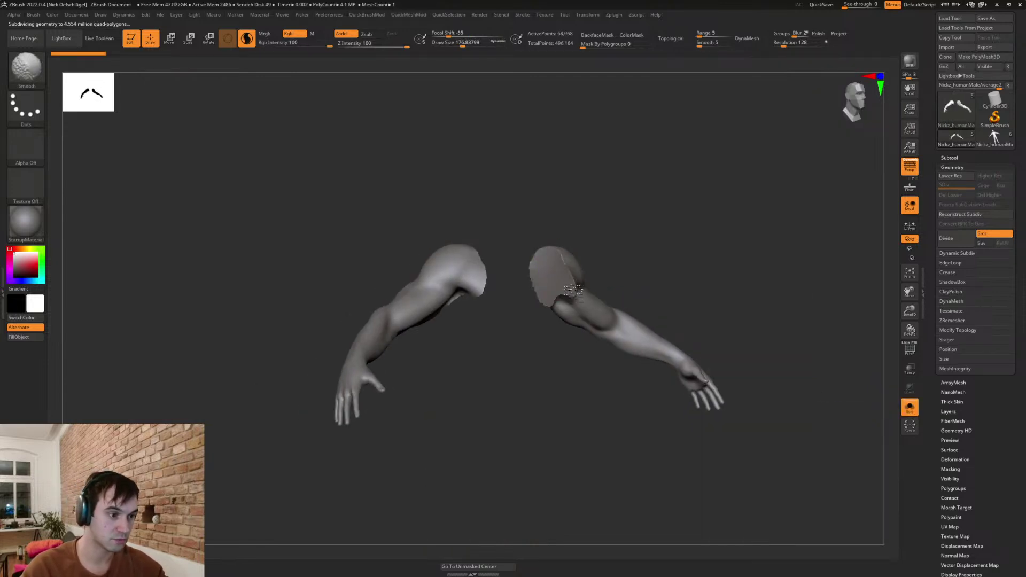
# - Smooth the capped surfaces and rims at the shoulder ends of both arms with the wireframe shown
pyautogui.moveTo(639, 236)
pyautogui.mouseDown()
pyautogui.moveTo(583, 237)
pyautogui.moveTo(540, 299)
pyautogui.moveTo(640, 417)
pyautogui.moveTo(653, 383)
pyautogui.moveTo(659, 401)
pyautogui.moveTo(592, 319)
pyautogui.moveTo(556, 213)
pyautogui.mouseUp()
pyautogui.hotkey('shift', 'f')
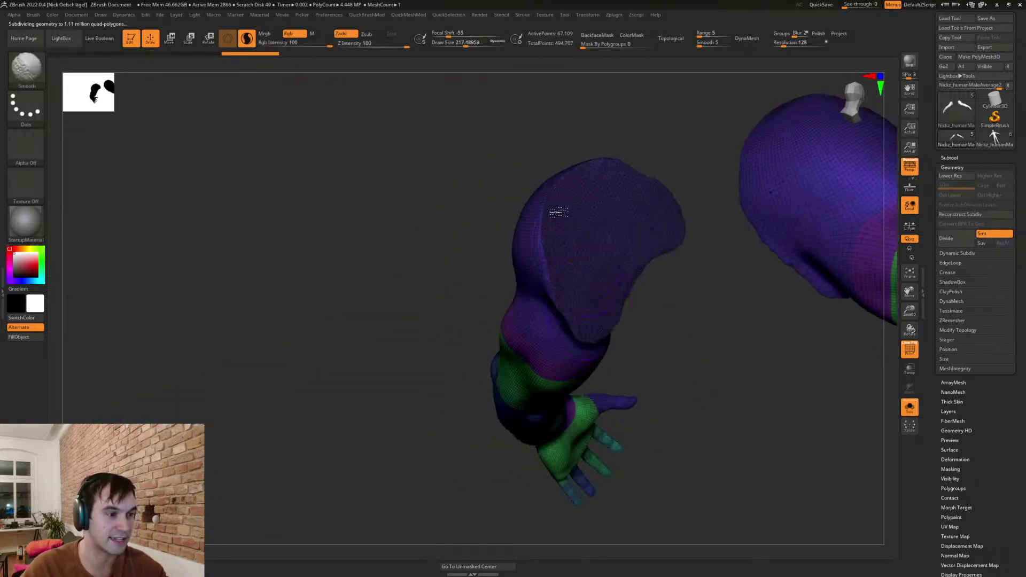
pyautogui.keyDown('shift'); pyautogui.moveTo(658, 244); pyautogui.dragTo(663, 254); pyautogui.keyUp('shift')
pyautogui.moveTo(691, 319); pyautogui.dragTo(636, 303)
pyautogui.keyDown('shift'); pyautogui.moveTo(581, 282); pyautogui.dragTo(568, 321); pyautogui.keyUp('shift')
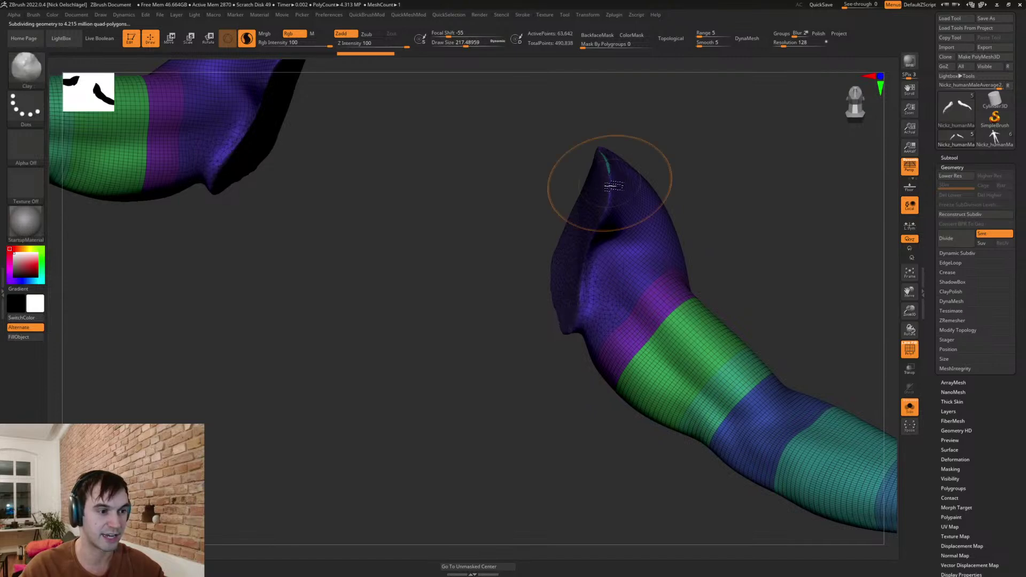
pyautogui.keyDown('shift'); pyautogui.moveTo(608, 195); pyautogui.dragTo(613, 192); pyautogui.keyUp('shift')
pyautogui.keyDown('shift'); pyautogui.moveTo(753, 229); pyautogui.dragTo(751, 177); pyautogui.keyUp('shift')
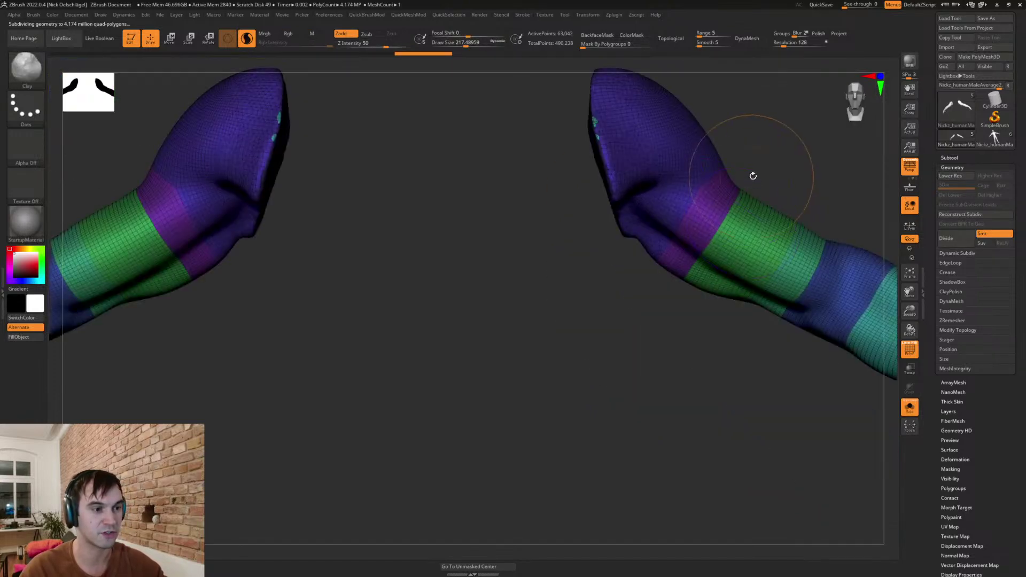
# - Remesh the arms with DynaMesh at resolution 128 and check the wireframe around the shoulder cut
pyautogui.hotkey('shift', 'f')
pyautogui.keyDown('alt'); pyautogui.moveTo(694, 387); pyautogui.dragTo(777, 161); pyautogui.keyUp('alt')
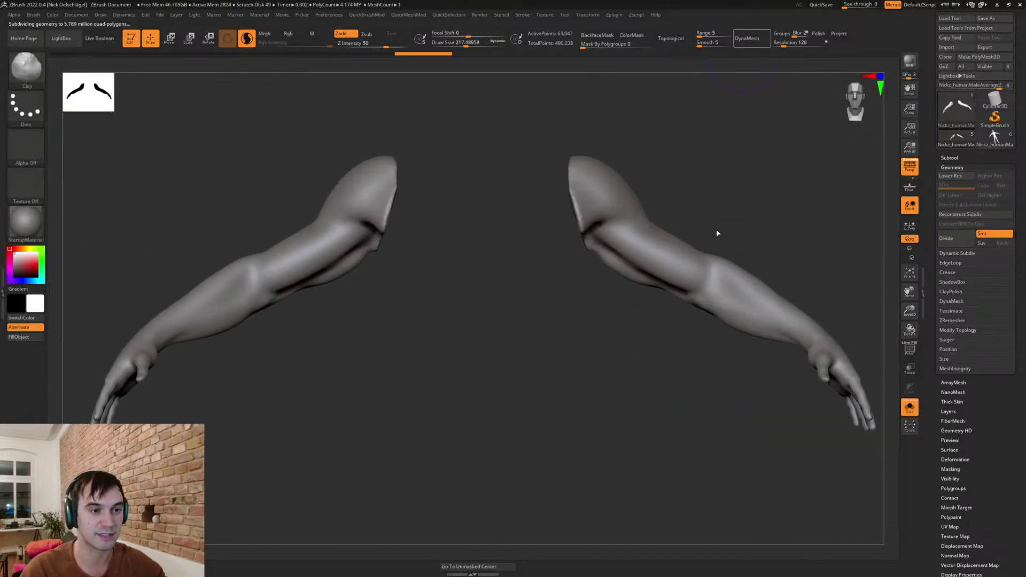
pyautogui.hotkey('shift', 'f')
pyautogui.hotkey('shift', 'f')
pyautogui.moveTo(722, 219)
pyautogui.keyDown('alt'); pyautogui.mouseDown()
pyautogui.moveTo(721, 181)
pyautogui.moveTo(740, 260)
pyautogui.mouseUp(); pyautogui.keyUp('alt')
pyautogui.hotkey('shift', 'f')
pyautogui.hotkey('shift', 'f')
pyautogui.keyDown('alt'); pyautogui.moveTo(668, 476); pyautogui.dragTo(648, 388); pyautogui.keyUp('alt')
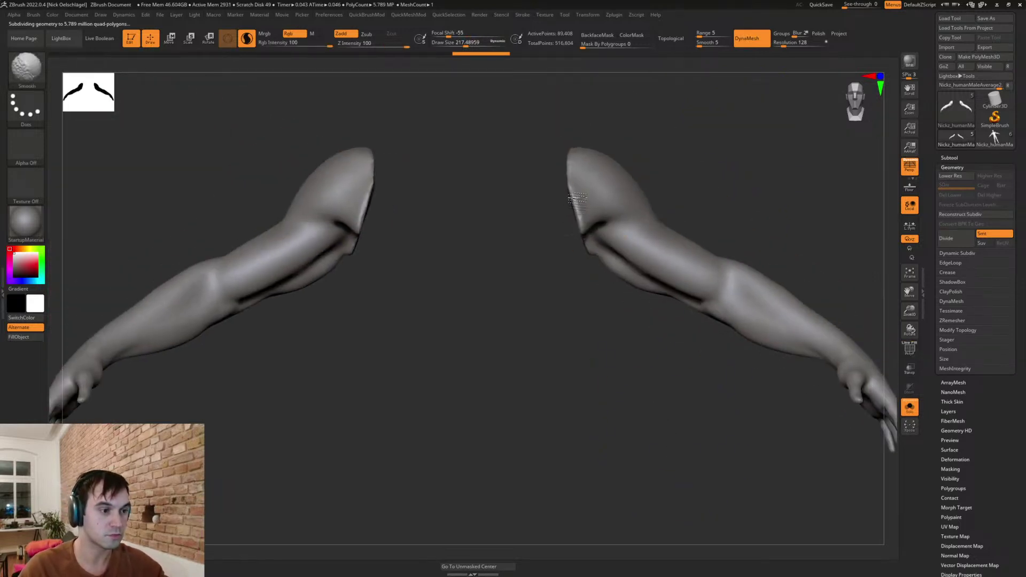
pyautogui.moveTo(699, 178); pyautogui.dragTo(748, 230)
pyautogui.hotkey('shift', 'f')
pyautogui.moveTo(632, 346)
pyautogui.mouseDown()
pyautogui.moveTo(662, 333)
pyautogui.moveTo(575, 197)
pyautogui.mouseUp()
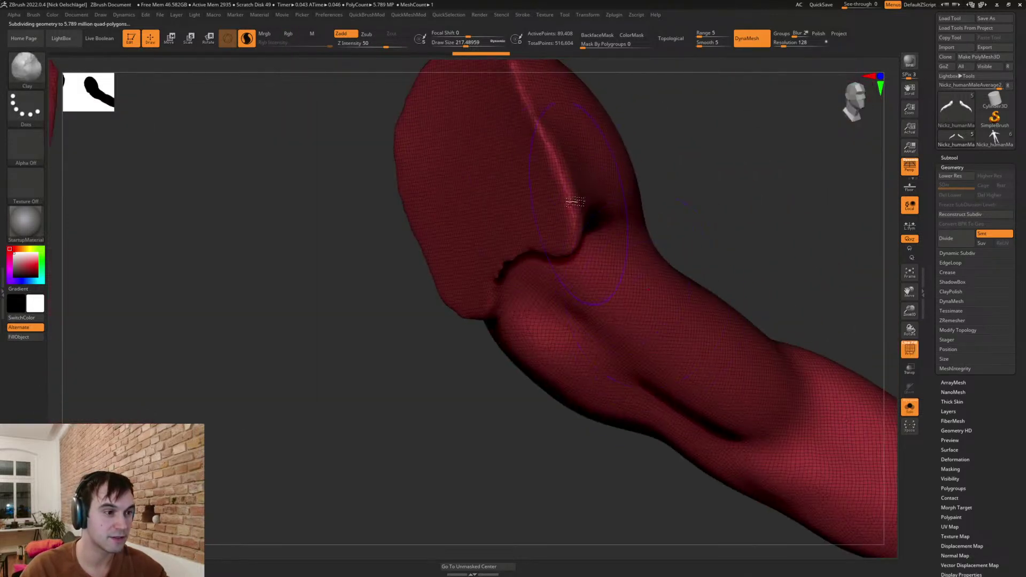
# - Smooth the jagged lower rim of the arms' shoulder cuts and hide the wireframe
pyautogui.press('shift')
pyautogui.moveTo(731, 202); pyautogui.dragTo(704, 210)
pyautogui.hotkey('shift', 'f')
pyautogui.press('f')
pyautogui.moveTo(594, 390)
pyautogui.mouseDown()
pyautogui.moveTo(568, 358)
pyautogui.moveTo(605, 278)
pyautogui.mouseUp()
pyautogui.press('shift')
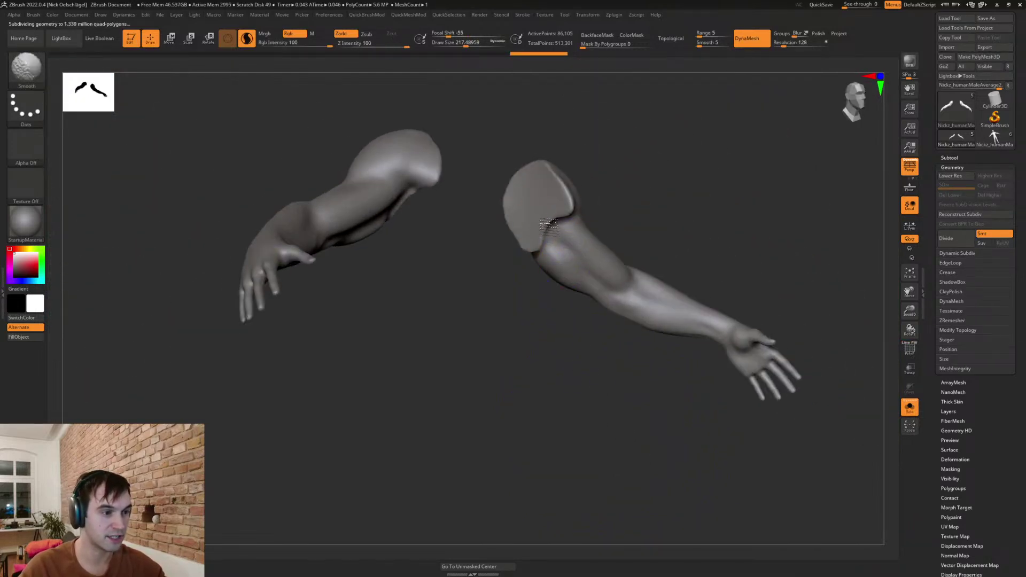
pyautogui.moveTo(650, 131)
pyautogui.keyDown('shift'); pyautogui.mouseDown()
pyautogui.moveTo(630, 145)
pyautogui.moveTo(694, 219)
pyautogui.moveTo(685, 275)
pyautogui.mouseUp(); pyautogui.keyUp('shift')
pyautogui.hotkey('shift', 'f')
pyautogui.hotkey('shift', 'f')
pyautogui.moveTo(673, 319)
pyautogui.mouseDown()
pyautogui.moveTo(694, 267)
pyautogui.moveTo(675, 288)
pyautogui.mouseUp()
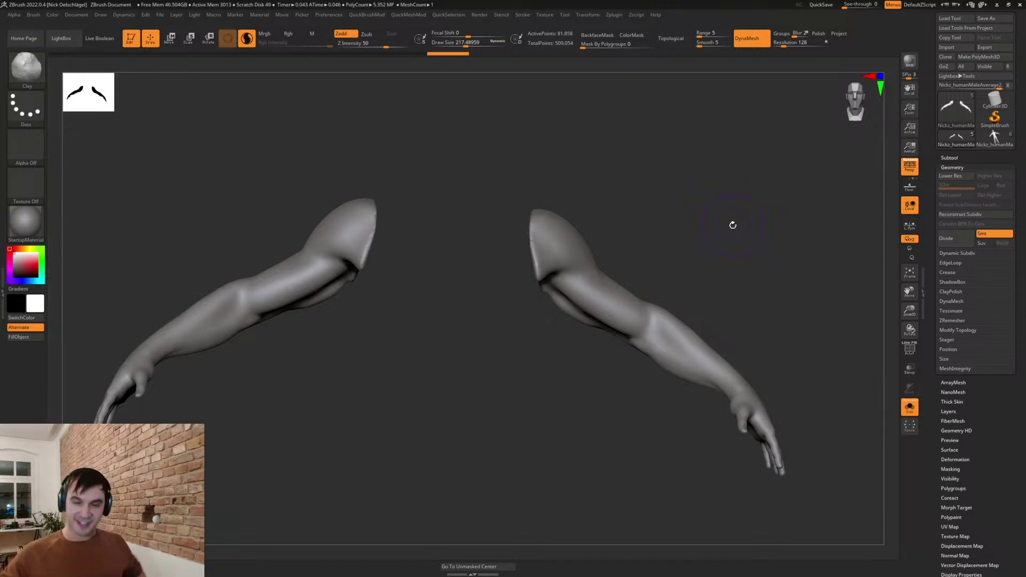
# - Smooth the back rim of the arms' shoulder cuts and show all subtools together again
pyautogui.moveTo(592, 213); pyautogui.dragTo(684, 203)
pyautogui.keyDown('shift'); pyautogui.moveTo(529, 228); pyautogui.dragTo(518, 263); pyautogui.keyUp('shift')
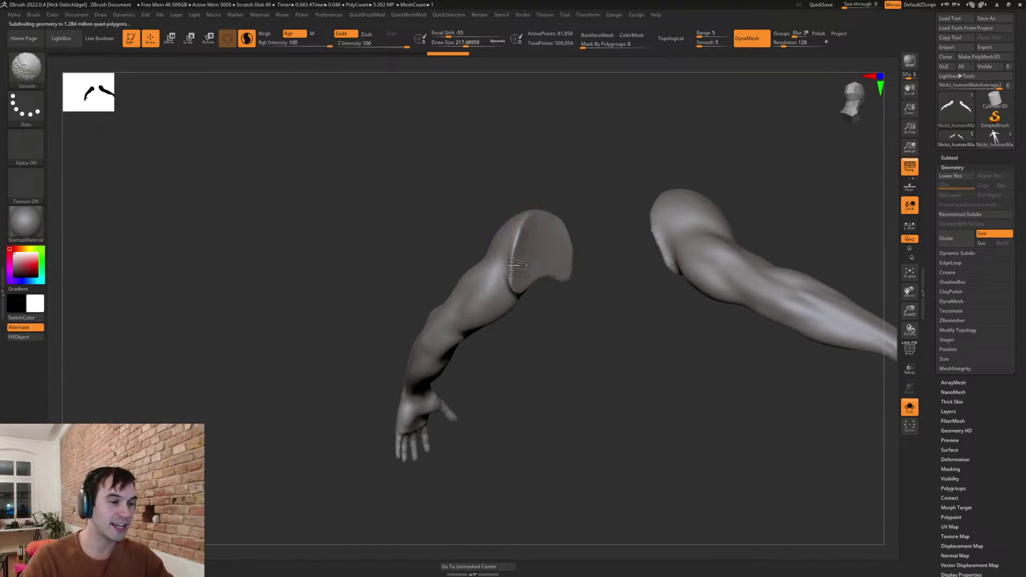
pyautogui.moveTo(639, 381)
pyautogui.mouseDown()
pyautogui.moveTo(745, 323)
pyautogui.moveTo(864, 368)
pyautogui.mouseUp()
pyautogui.click(909, 408)
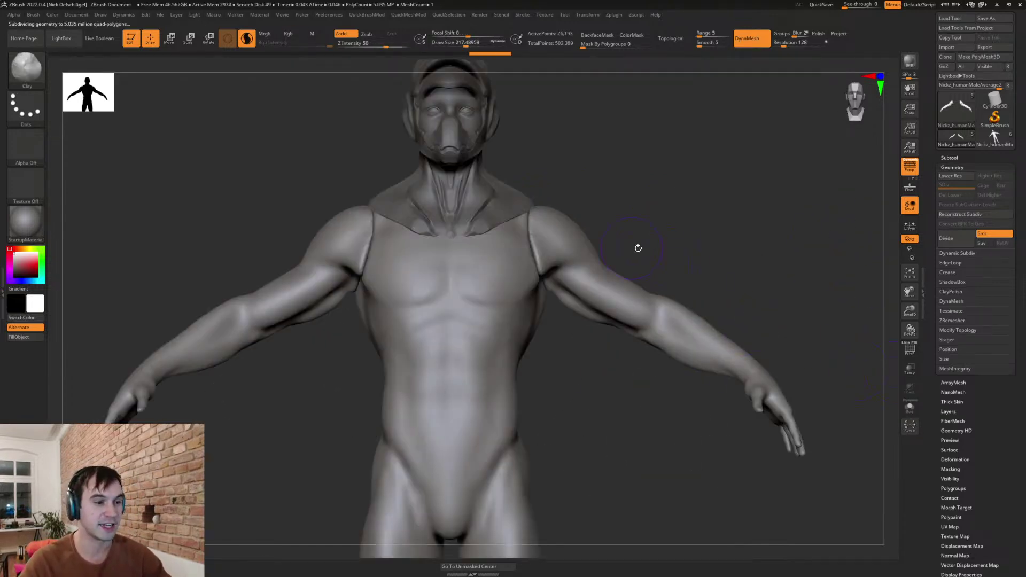
# - Switch to the Move brush and inspect the seams between arms and torso from front and back
pyautogui.press('b')
pyautogui.press('m')
pyautogui.press('v')
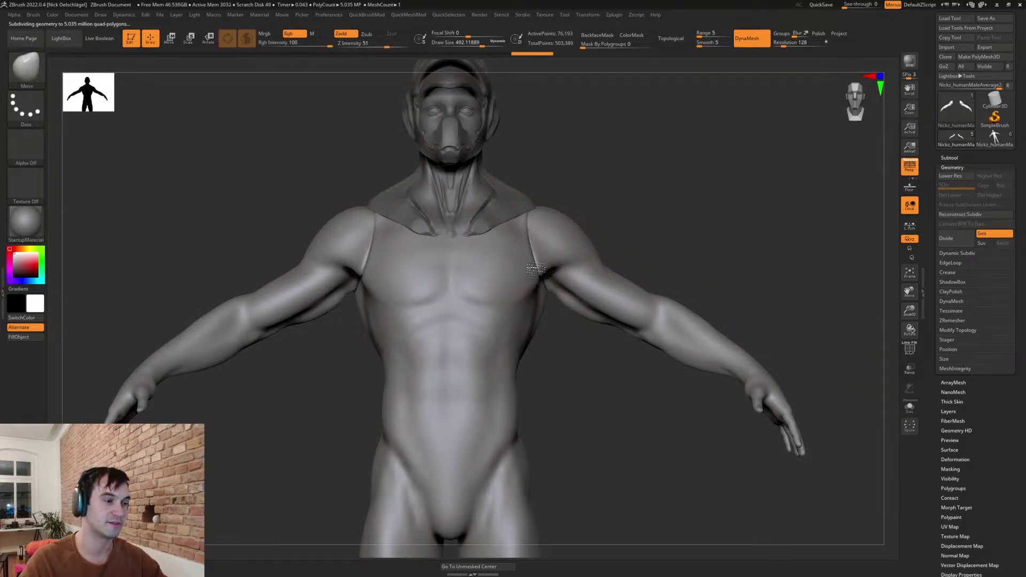
pyautogui.moveTo(607, 202); pyautogui.dragTo(515, 229)
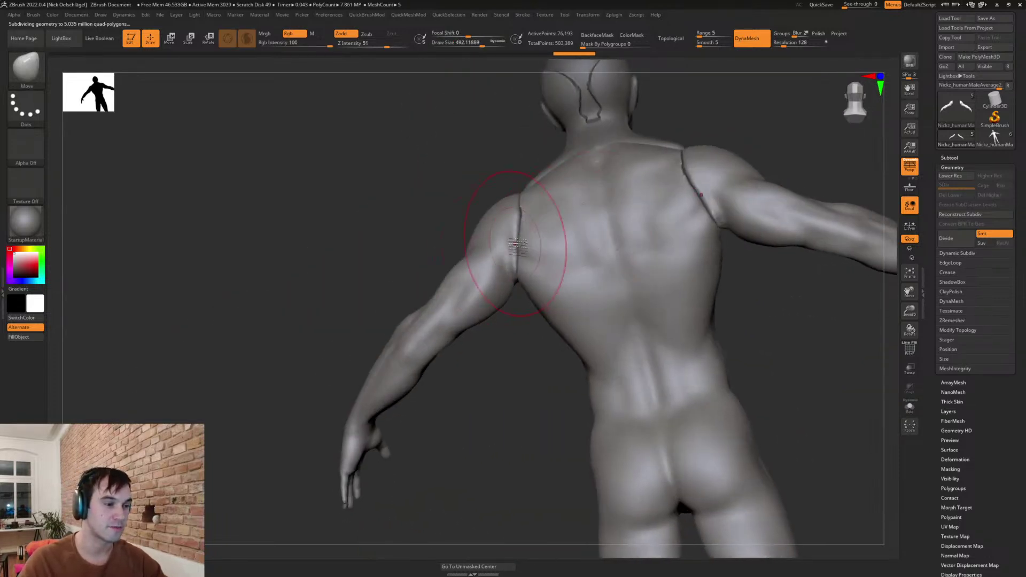
pyautogui.moveTo(502, 423); pyautogui.dragTo(655, 309)
pyautogui.hotkey('shift', 'f')
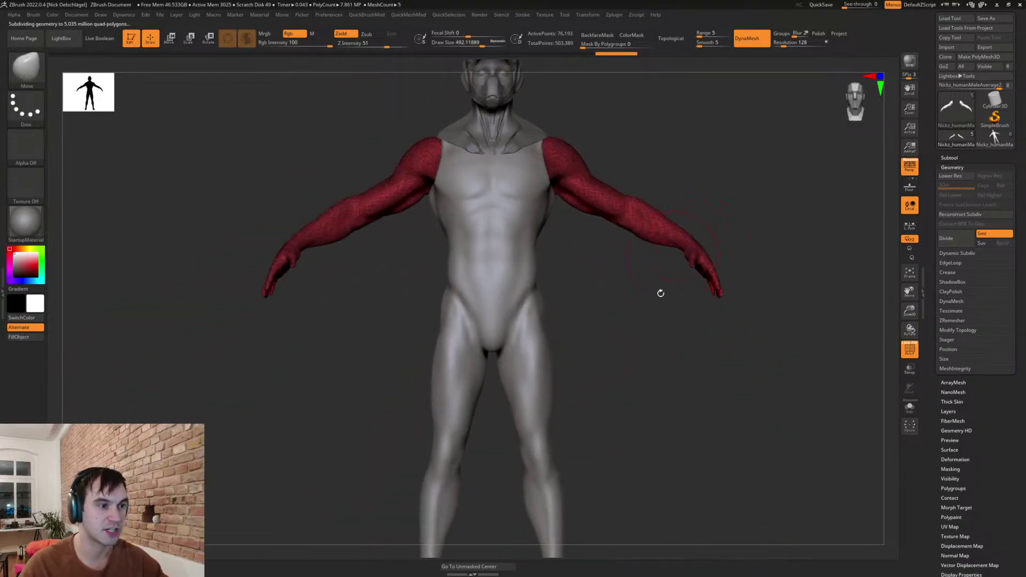
# - ZRemesh the torso and legs subtool with a target polygon count of 5 and check its wireframe
pyautogui.hotkey('shift', 'f')
pyautogui.keyDown('alt'); pyautogui.click(539, 338); pyautogui.keyUp('alt')
pyautogui.hotkey('shift', 'f')
pyautogui.hotkey('shift', 'f')
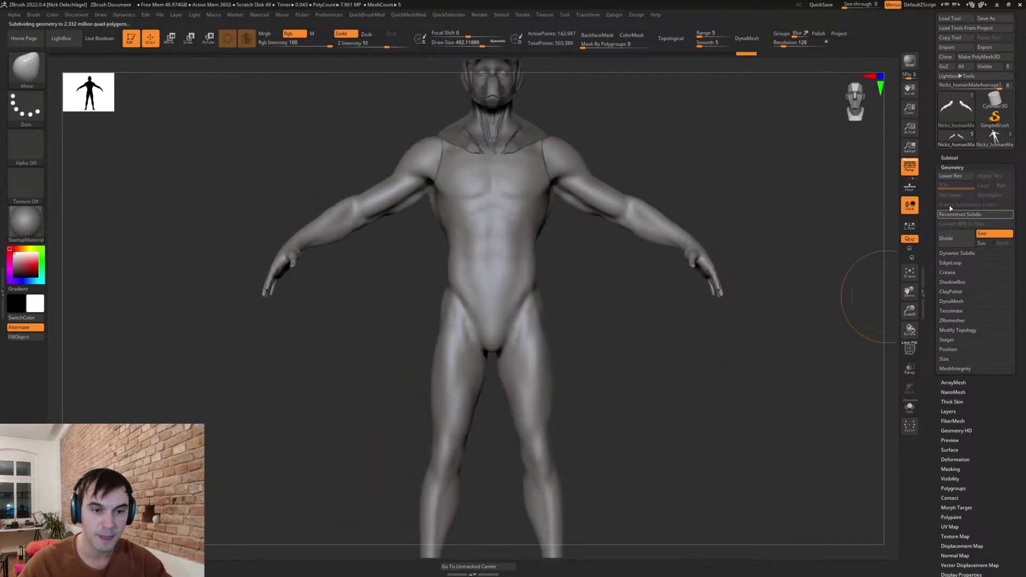
pyautogui.click(951, 168)
pyautogui.click(953, 167)
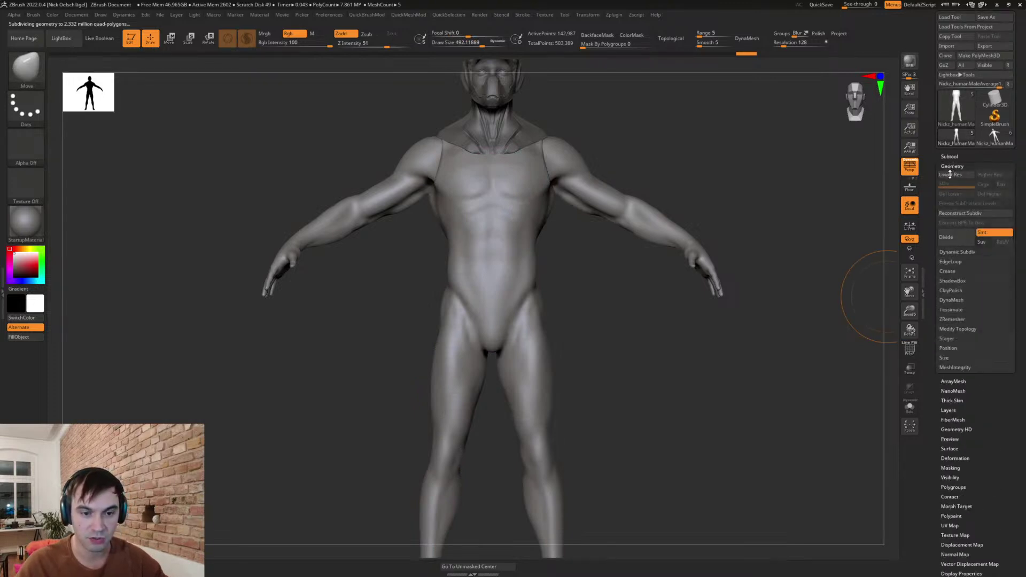
pyautogui.click(950, 319)
pyautogui.click(955, 334)
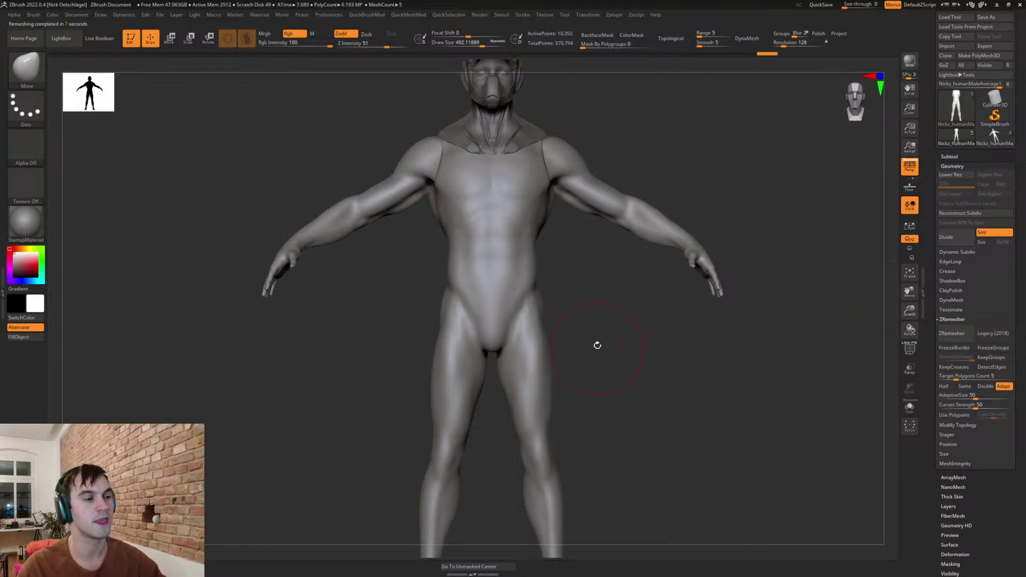
pyautogui.hotkey('shift', 'f')
pyautogui.moveTo(595, 287); pyautogui.dragTo(604, 294)
pyautogui.hotkey('shift', 'f')
# - ZRemesh the arms subtool with the same target polygon count of 5
pyautogui.keyDown('alt'); pyautogui.click(605, 206); pyautogui.keyUp('alt')
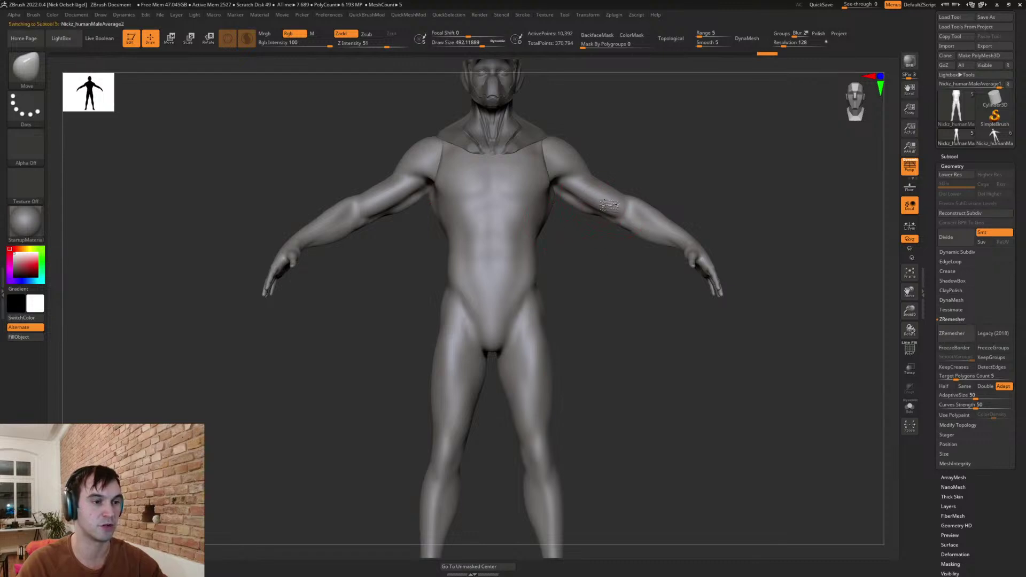
pyautogui.hotkey('shift', 'f')
pyautogui.click(956, 333)
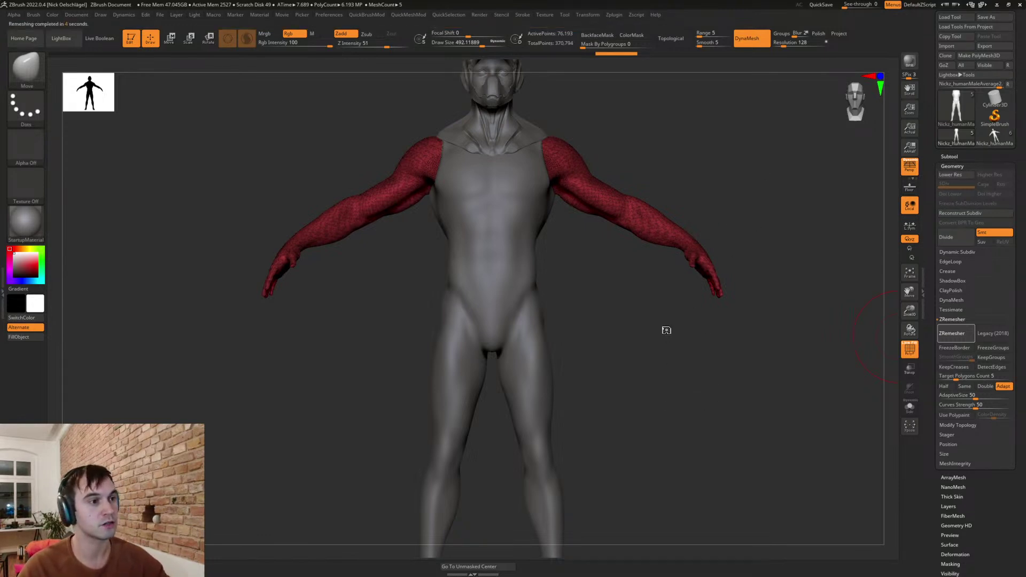
pyautogui.hotkey('shift', 'f')
# - Try sculpting a groove down the shoulder and upper arm with a smaller brush, and undo the strokes
pyautogui.moveTo(630, 355)
pyautogui.mouseDown()
pyautogui.moveTo(623, 365)
pyautogui.moveTo(687, 344)
pyautogui.moveTo(694, 327)
pyautogui.mouseUp()
pyautogui.press('s')
pyautogui.click(576, 319)
pyautogui.keyDown('alt'); pyautogui.moveTo(604, 319); pyautogui.dragTo(606, 350); pyautogui.keyUp('alt')
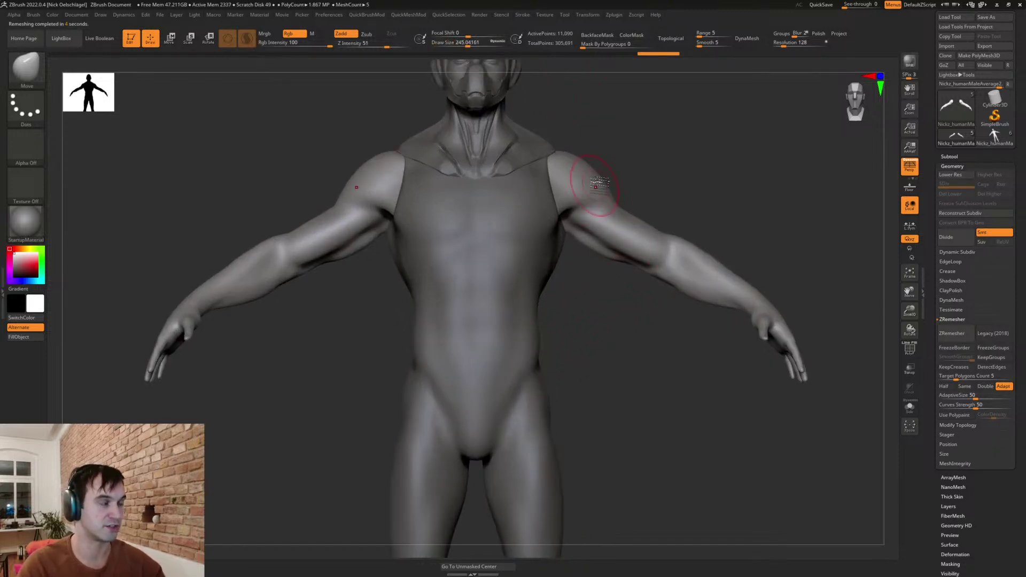
pyautogui.moveTo(586, 176)
pyautogui.keyDown('shift'); pyautogui.mouseDown()
pyautogui.moveTo(631, 222)
pyautogui.moveTo(597, 162)
pyautogui.mouseUp(); pyautogui.keyUp('shift')
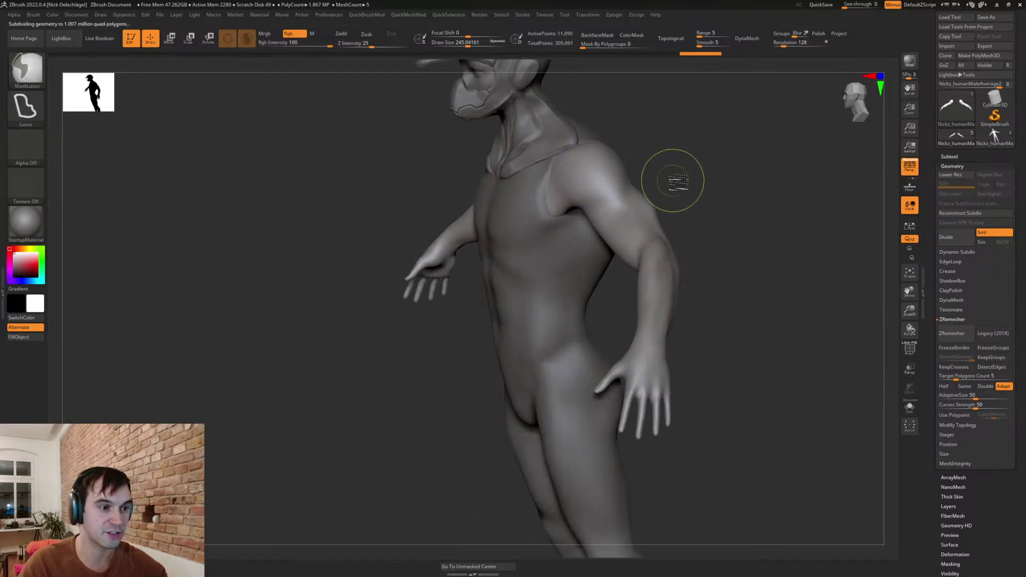
pyautogui.moveTo(685, 188); pyautogui.dragTo(688, 225)
pyautogui.moveTo(589, 169); pyautogui.dragTo(643, 242)
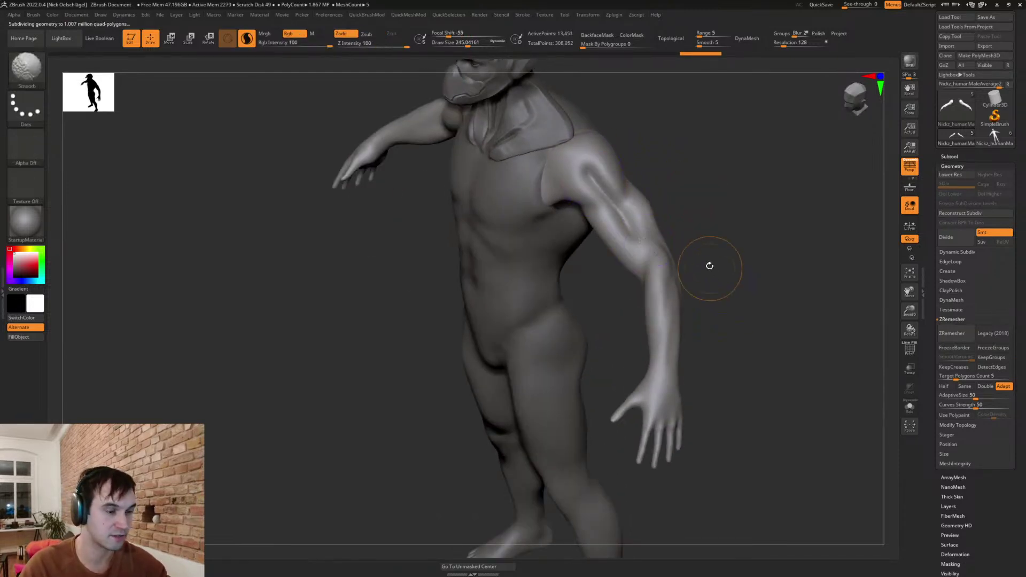
pyautogui.hotkey('shift', 'f')
pyautogui.keyDown('alt'); pyautogui.moveTo(721, 242); pyautogui.dragTo(713, 283); pyautogui.keyUp('alt')
pyautogui.hotkey('ctrl', 'z')
pyautogui.moveTo(574, 170)
pyautogui.mouseDown()
pyautogui.moveTo(639, 245)
pyautogui.moveTo(623, 235)
pyautogui.moveTo(623, 217)
pyautogui.moveTo(679, 316)
pyautogui.mouseUp()
pyautogui.hotkey('ctrl', 'z')
# - Select the masked head and collar subtool and examine how it sits on the torso and shoulders
pyautogui.hotkey('shift', 'f')
pyautogui.press('s')
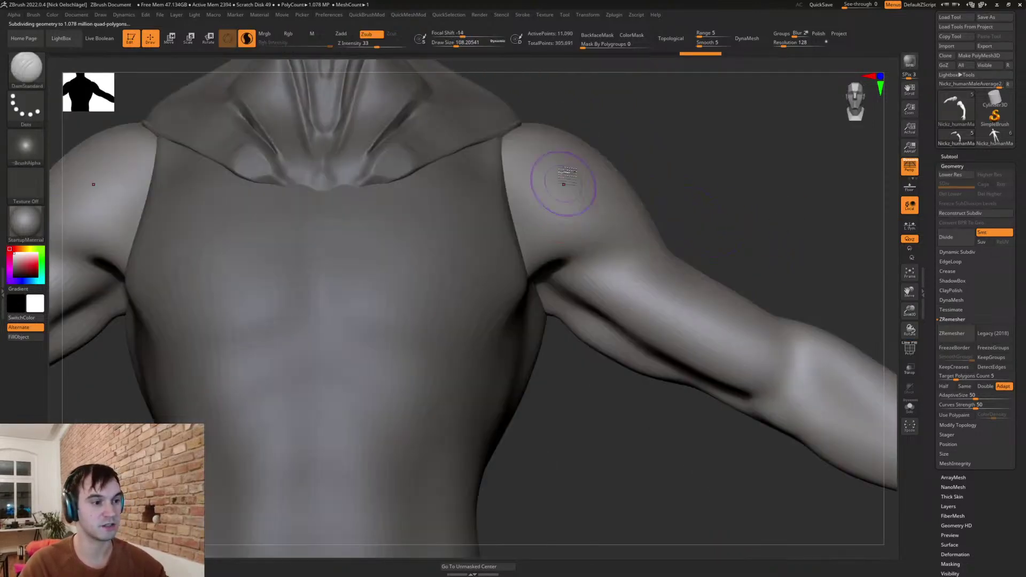
pyautogui.keyDown('shift'); pyautogui.moveTo(684, 299); pyautogui.dragTo(737, 339); pyautogui.keyUp('shift')
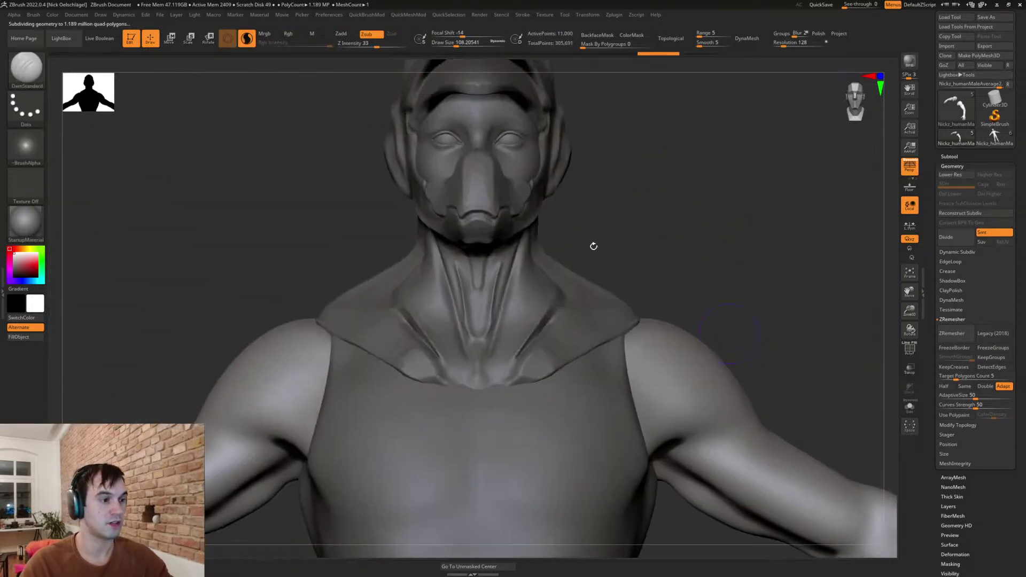
pyautogui.keyDown('alt'); pyautogui.click(593, 262); pyautogui.keyUp('alt')
pyautogui.moveTo(593, 262); pyautogui.dragTo(600, 296, button='right')
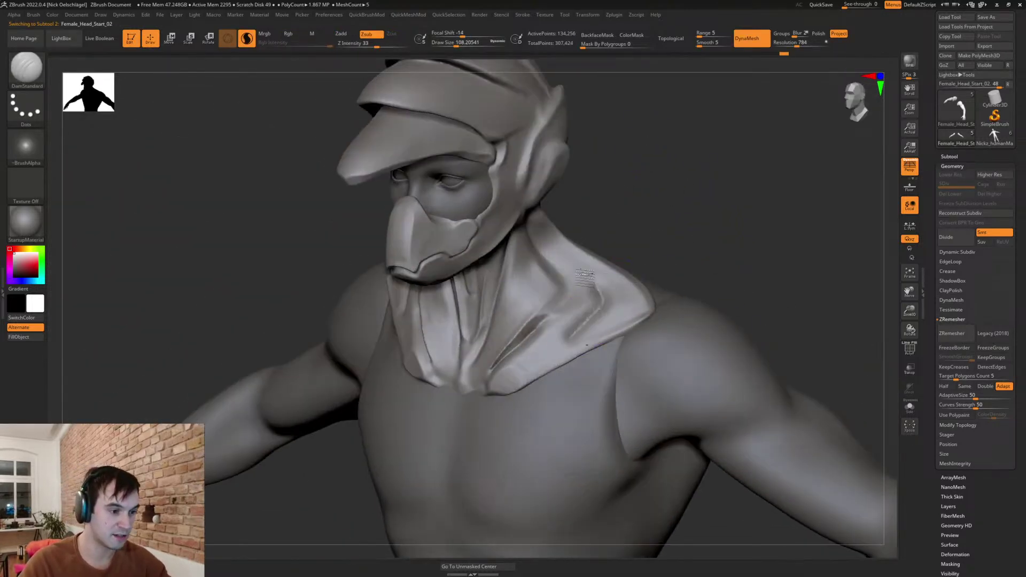
pyautogui.moveTo(627, 241); pyautogui.dragTo(588, 246, button='right')
pyautogui.keyDown('shift'); pyautogui.moveTo(582, 208); pyautogui.dragTo(575, 240); pyautogui.keyUp('shift')
pyautogui.moveTo(575, 240)
pyautogui.mouseDown(button='right')
pyautogui.moveTo(550, 417)
pyautogui.moveTo(701, 277)
pyautogui.moveTo(699, 235)
pyautogui.mouseUp(button='right')
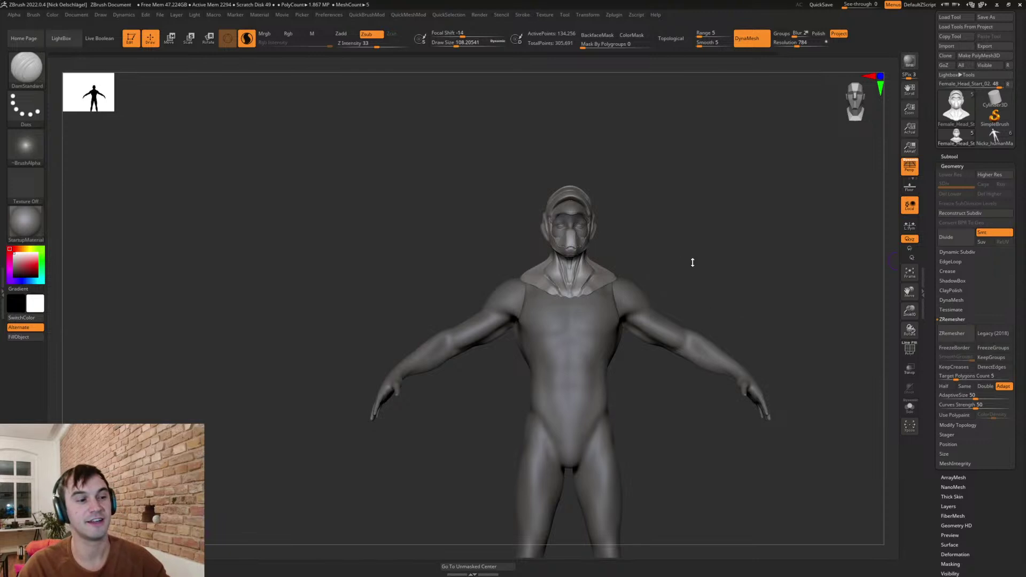
pyautogui.moveTo(738, 297)
pyautogui.mouseDown()
pyautogui.moveTo(716, 287)
pyautogui.moveTo(692, 296)
pyautogui.moveTo(733, 362)
pyautogui.moveTo(729, 318)
pyautogui.moveTo(745, 339)
pyautogui.moveTo(708, 346)
pyautogui.moveTo(717, 346)
pyautogui.moveTo(639, 302)
pyautogui.moveTo(619, 325)
pyautogui.moveTo(688, 229)
pyautogui.moveTo(720, 289)
pyautogui.moveTo(731, 281)
pyautogui.mouseUp()
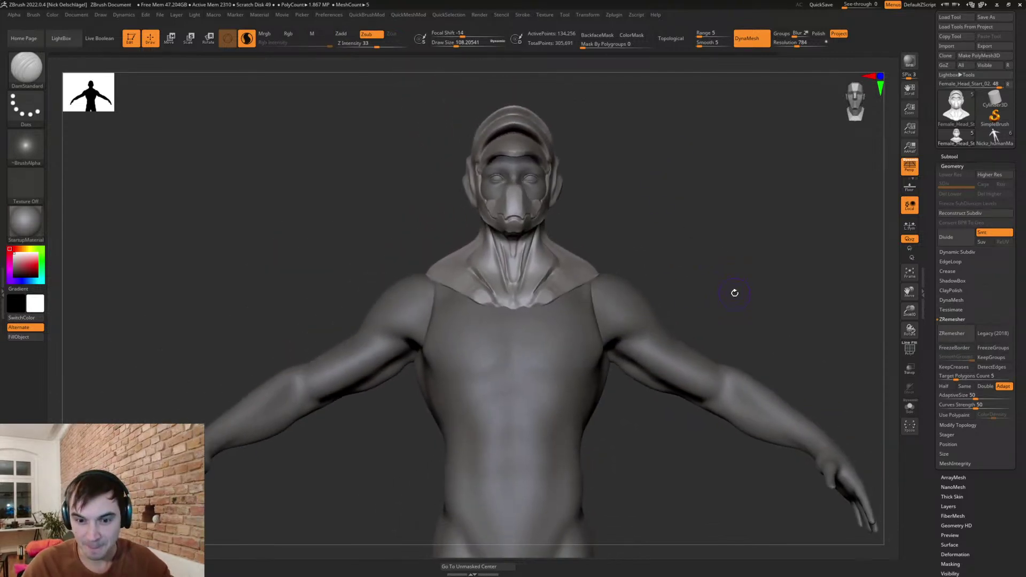
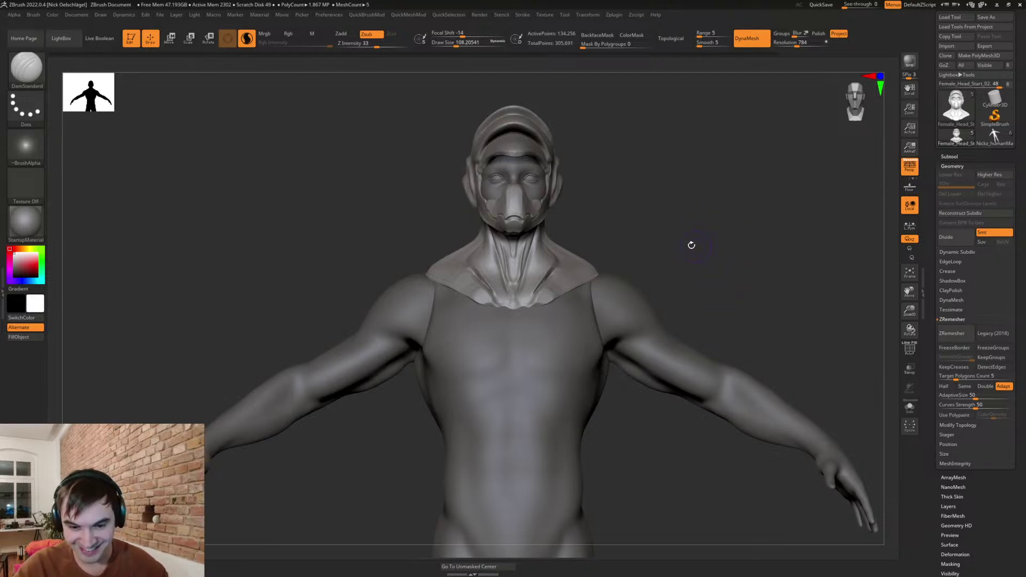
# - Select the arms subtool and inspect its wireframe with the whole figure in view
pyautogui.moveTo(715, 277); pyautogui.dragTo(763, 390)
pyautogui.keyDown('alt'); pyautogui.click(639, 318); pyautogui.keyUp('alt')
pyautogui.hotkey('shift', 'f')
pyautogui.hotkey('shift', 'f')
pyautogui.moveTo(694, 310)
pyautogui.mouseDown()
pyautogui.moveTo(653, 301)
pyautogui.moveTo(675, 364)
pyautogui.moveTo(720, 420)
pyautogui.mouseUp()
pyautogui.moveTo(781, 343)
pyautogui.keyDown('alt'); pyautogui.mouseDown()
pyautogui.moveTo(729, 259)
pyautogui.moveTo(687, 246)
pyautogui.moveTo(724, 307)
pyautogui.mouseUp(); pyautogui.keyUp('alt')
pyautogui.hotkey('shift', 'f')
pyautogui.hotkey('shift', 'f')
pyautogui.hotkey('ctrl', 'z')
pyautogui.press('2')
pyautogui.click(701, 533)
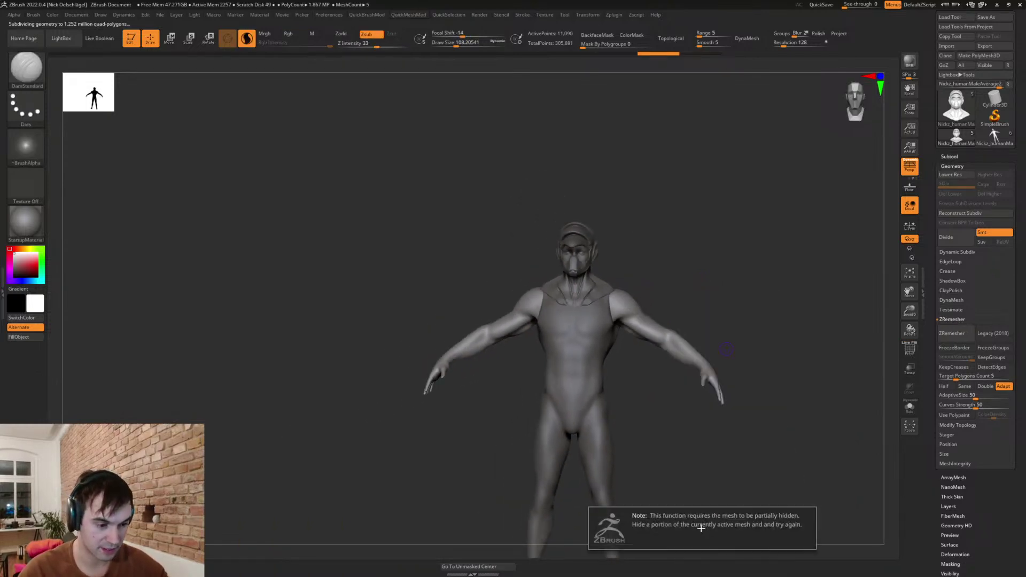
pyautogui.moveTo(745, 442)
pyautogui.mouseDown()
pyautogui.moveTo(763, 424)
pyautogui.moveTo(716, 396)
pyautogui.moveTo(714, 410)
pyautogui.mouseUp()
pyautogui.hotkey('shift', 'f')
pyautogui.click(953, 166)
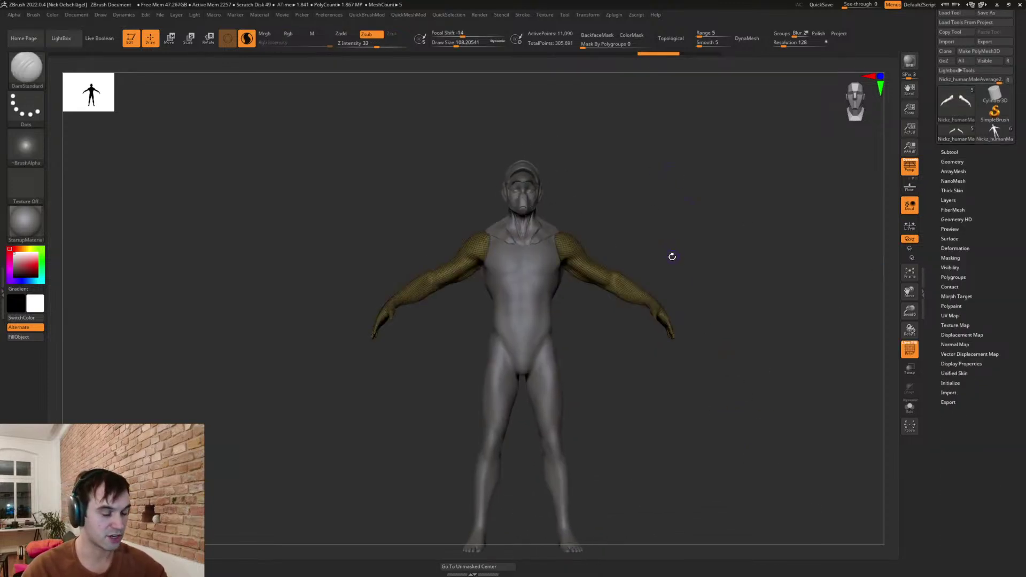
# - Load the Male Anatomy model from the LightBox tool library and inspect its wireframe
pyautogui.press(',')
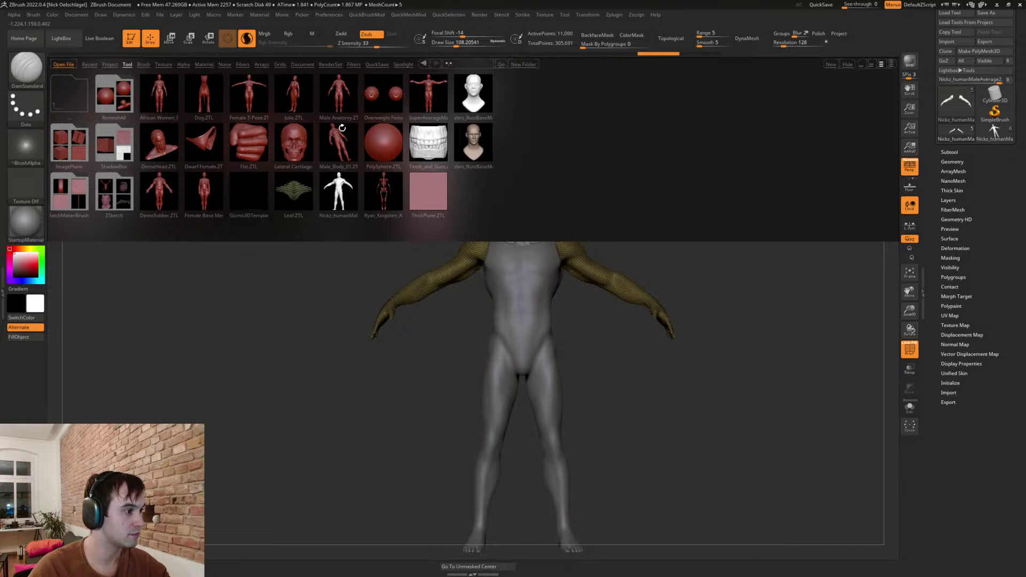
pyautogui.click(343, 100)
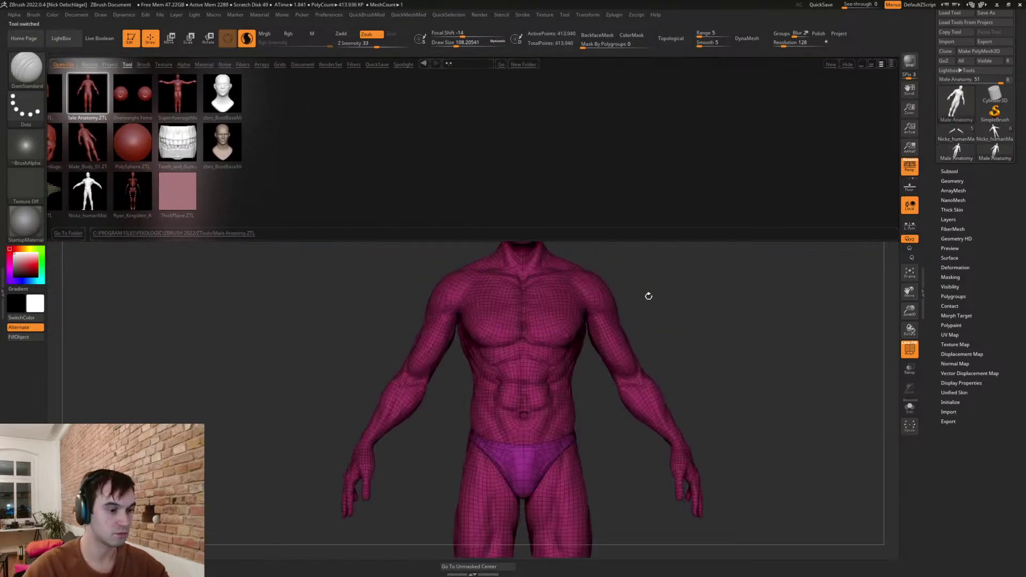
pyautogui.press(',')
pyautogui.keyDown('alt'); pyautogui.moveTo(726, 373); pyautogui.dragTo(699, 358); pyautogui.keyUp('alt')
pyautogui.hotkey('shift', 'f')
pyautogui.hotkey('shift', 'f')
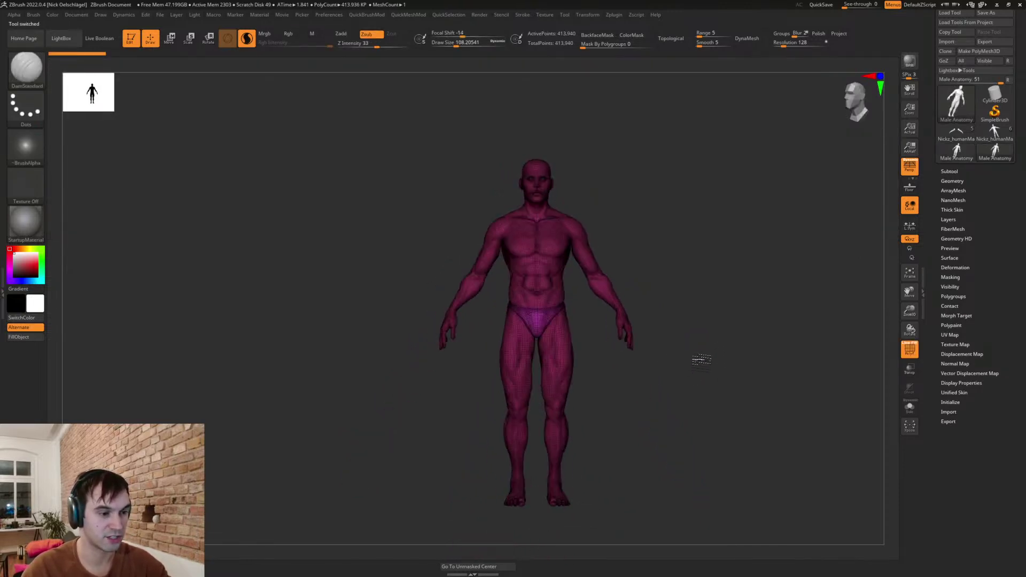
pyautogui.hotkey('shift', 'f')
pyautogui.moveTo(640, 252)
pyautogui.keyDown('alt'); pyautogui.mouseDown()
pyautogui.moveTo(699, 350)
pyautogui.moveTo(696, 369)
pyautogui.mouseUp(); pyautogui.keyUp('alt')
# - Try Clay and DamStandard strokes on the Male Anatomy model and undo them
pyautogui.press('b')
pyautogui.press('c')
pyautogui.press('l')
pyautogui.moveTo(588, 422)
pyautogui.mouseDown()
pyautogui.moveTo(586, 388)
pyautogui.moveTo(572, 430)
pyautogui.mouseUp()
pyautogui.press('b')
pyautogui.press('d')
pyautogui.press('s')
pyautogui.moveTo(588, 348); pyautogui.dragTo(567, 401)
pyautogui.hotkey('ctrl', 'z')
pyautogui.hotkey('ctrl', 'z')
pyautogui.moveTo(755, 359)
pyautogui.keyDown('alt'); pyautogui.mouseDown()
pyautogui.moveTo(739, 376)
pyautogui.moveTo(656, 328)
pyautogui.moveTo(682, 347)
pyautogui.moveTo(698, 320)
pyautogui.mouseUp(); pyautogui.keyUp('alt')
pyautogui.hotkey('ctrl', 'z')
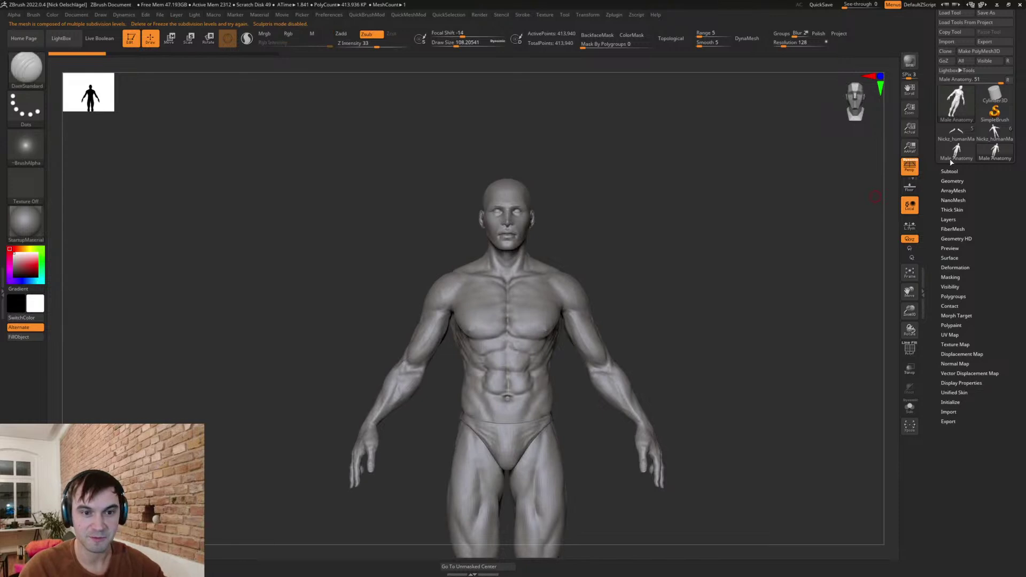
# - Switch back to the helmeted character and reset the collection of loaded tools
pyautogui.click(957, 138)
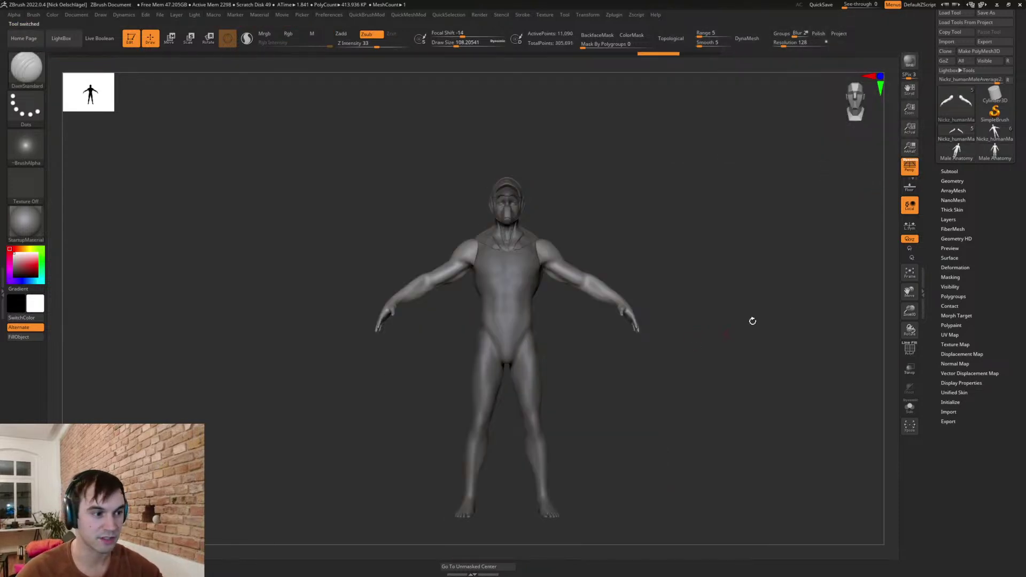
pyautogui.click(997, 134)
pyautogui.moveTo(746, 330); pyautogui.dragTo(740, 332)
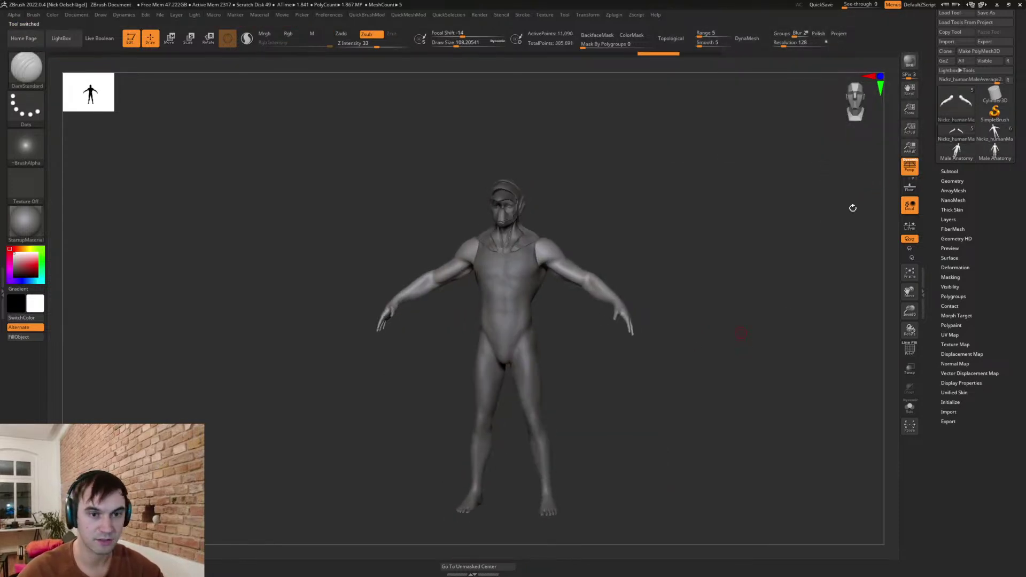
pyautogui.click(1008, 80)
pyautogui.moveTo(644, 306); pyautogui.dragTo(723, 321)
# - Carve symmetrical DamStandard test strokes down the torso's chest and abdomen, turning on Sculptris Pro
pyautogui.keyDown('alt'); pyautogui.click(480, 316); pyautogui.keyUp('alt')
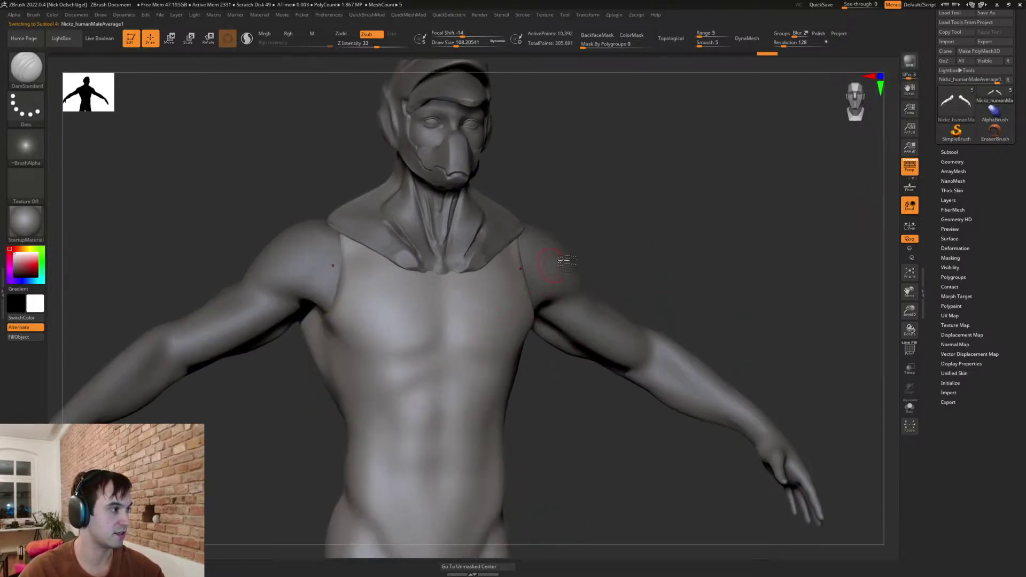
pyautogui.moveTo(615, 262); pyautogui.dragTo(585, 264)
pyautogui.moveTo(474, 303)
pyautogui.mouseDown()
pyautogui.moveTo(462, 497)
pyautogui.moveTo(452, 337)
pyautogui.moveTo(494, 315)
pyautogui.moveTo(482, 485)
pyautogui.moveTo(470, 367)
pyautogui.moveTo(476, 294)
pyautogui.moveTo(469, 394)
pyautogui.mouseUp()
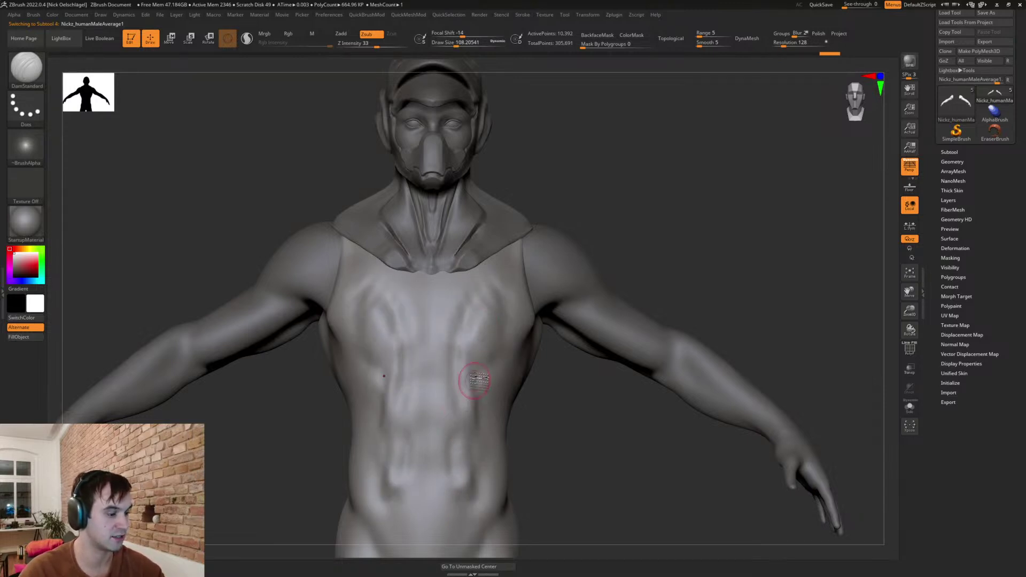
pyautogui.click(246, 39)
pyautogui.moveTo(461, 306)
pyautogui.mouseDown()
pyautogui.moveTo(481, 294)
pyautogui.moveTo(480, 398)
pyautogui.moveTo(458, 378)
pyautogui.moveTo(463, 390)
pyautogui.mouseUp()
pyautogui.moveTo(582, 451); pyautogui.dragTo(651, 346)
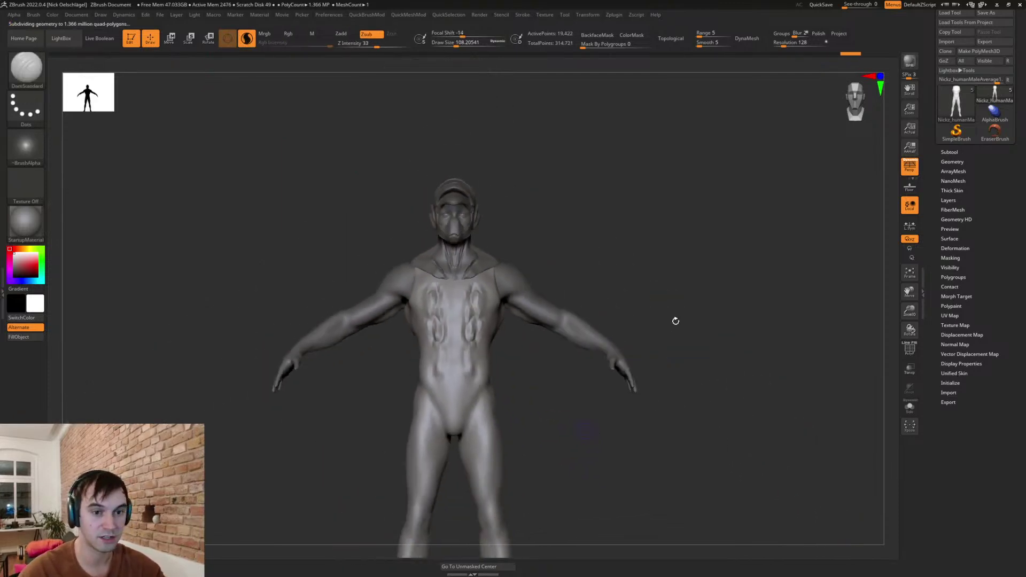
# - Delete the torso and arms subtools, keeping only the head parts and eyes
pyautogui.click(950, 152)
pyautogui.click(947, 405)
pyautogui.click(962, 422)
pyautogui.click(962, 414)
pyautogui.click(874, 433)
# - Load the Male Anatomy model, return to the character, append the model as a subtool and select that body
pyautogui.press(',')
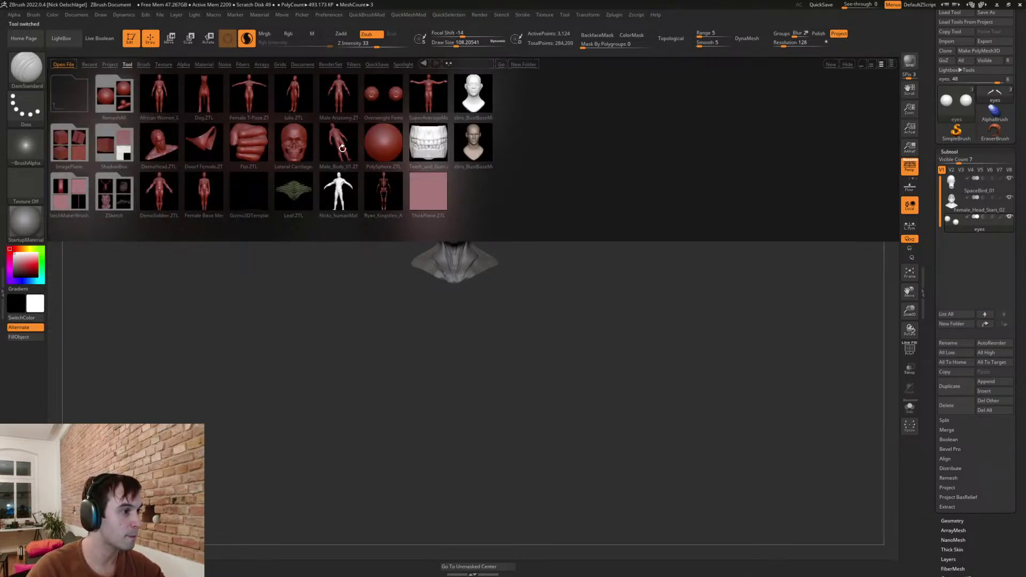
pyautogui.doubleClick(340, 99)
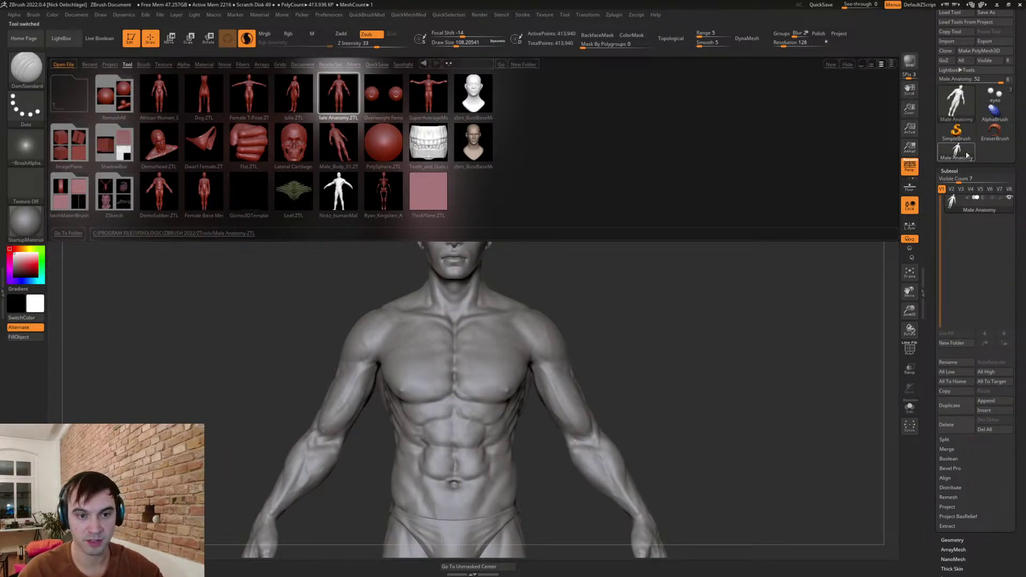
pyautogui.click(988, 100)
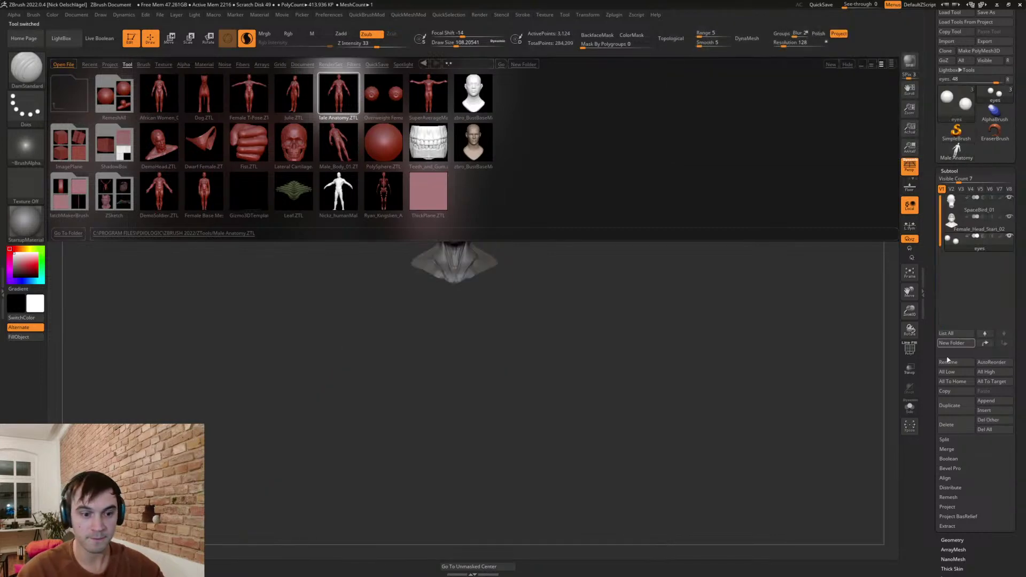
pyautogui.click(990, 401)
pyautogui.click(796, 393)
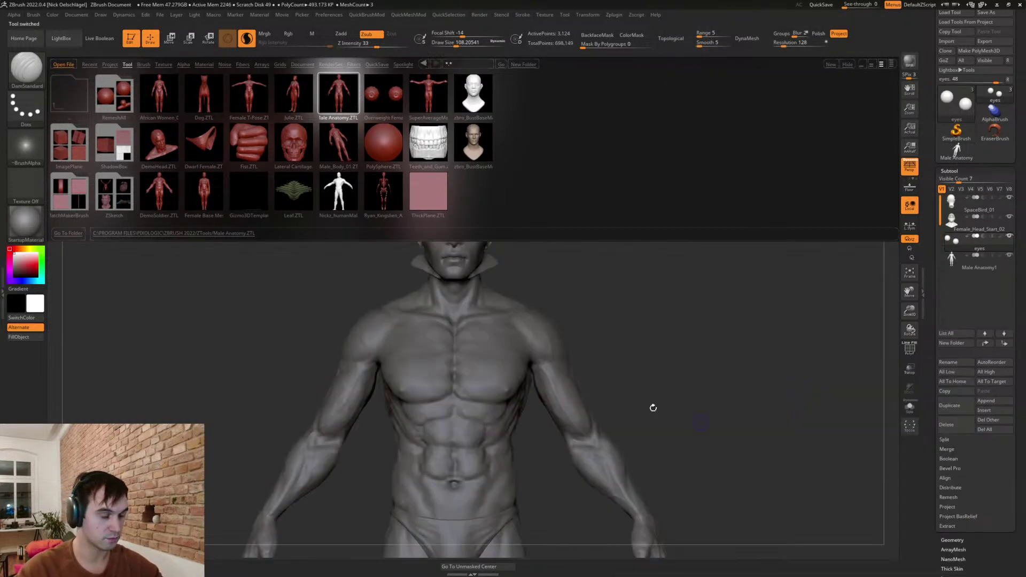
pyautogui.press(',')
pyautogui.keyDown('alt'); pyautogui.moveTo(621, 377); pyautogui.dragTo(564, 328); pyautogui.keyUp('alt')
pyautogui.keyDown('alt'); pyautogui.click(523, 322); pyautogui.keyUp('alt')
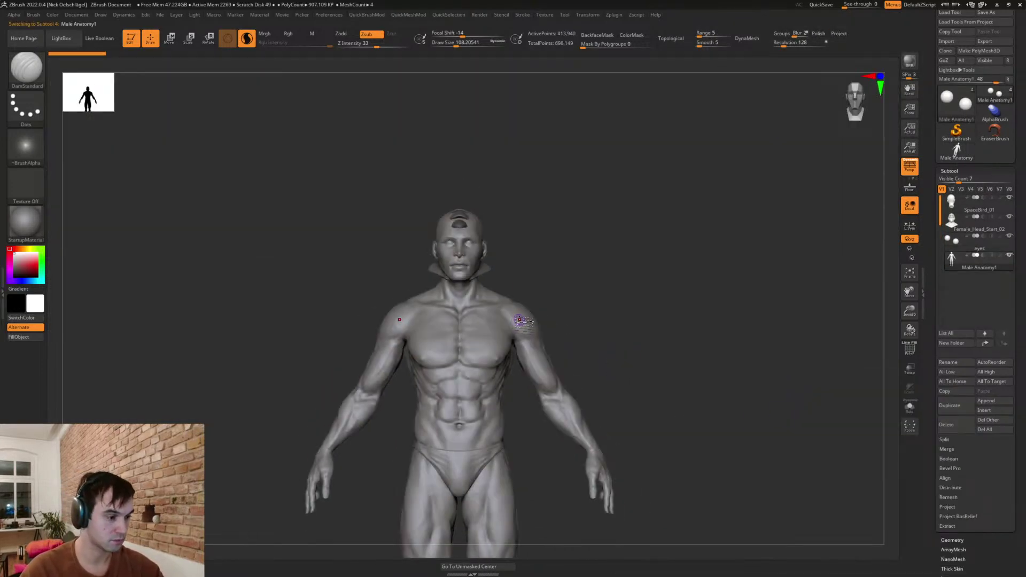
# - Set the Male Anatomy body to subdivision level 1 and delete its higher levels
pyautogui.click(950, 171)
pyautogui.click(952, 180)
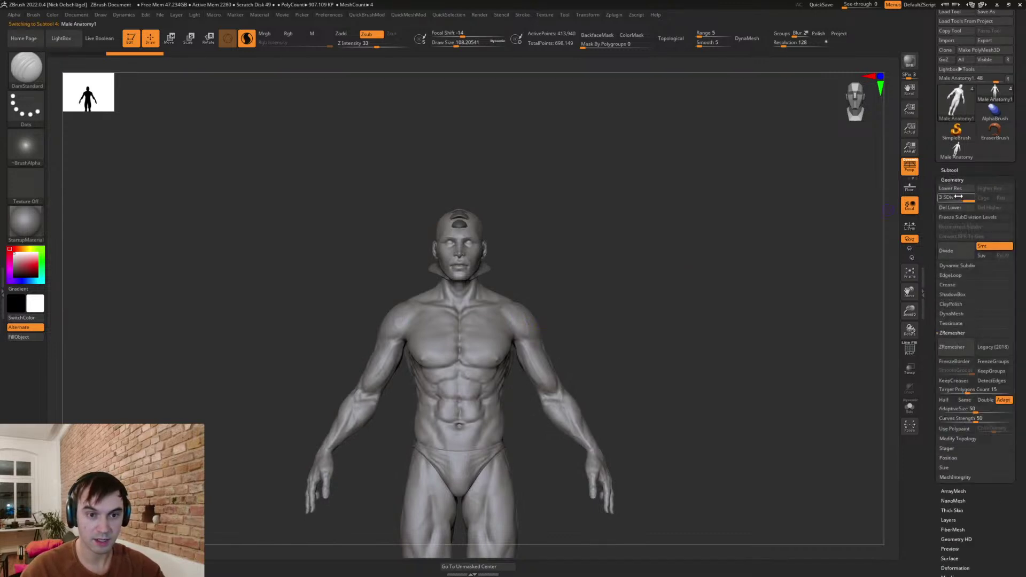
pyautogui.moveTo(942, 199); pyautogui.dragTo(920, 235)
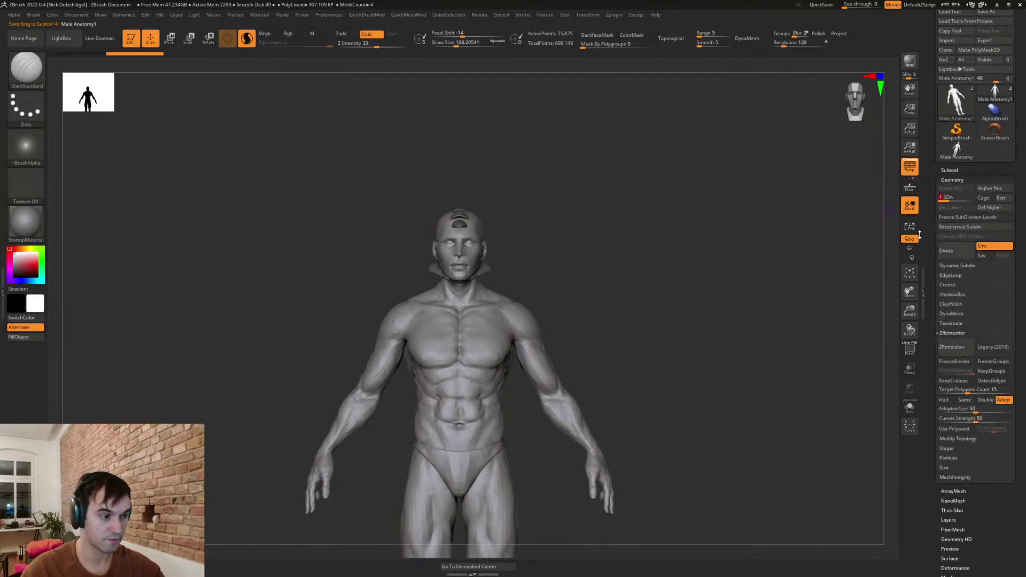
pyautogui.click(990, 207)
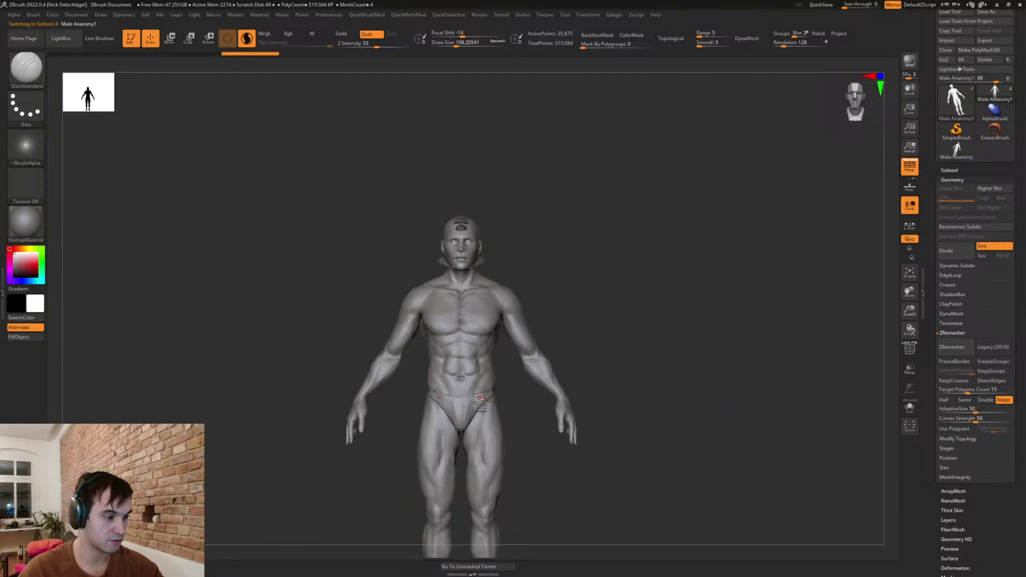
# - Show the body's polygroups, hide the briefs polygroup, delete the hidden geometry and turn the wireframe display off
pyautogui.hotkey('ctrl', 'shift')
pyautogui.hotkey('shift', 'f')
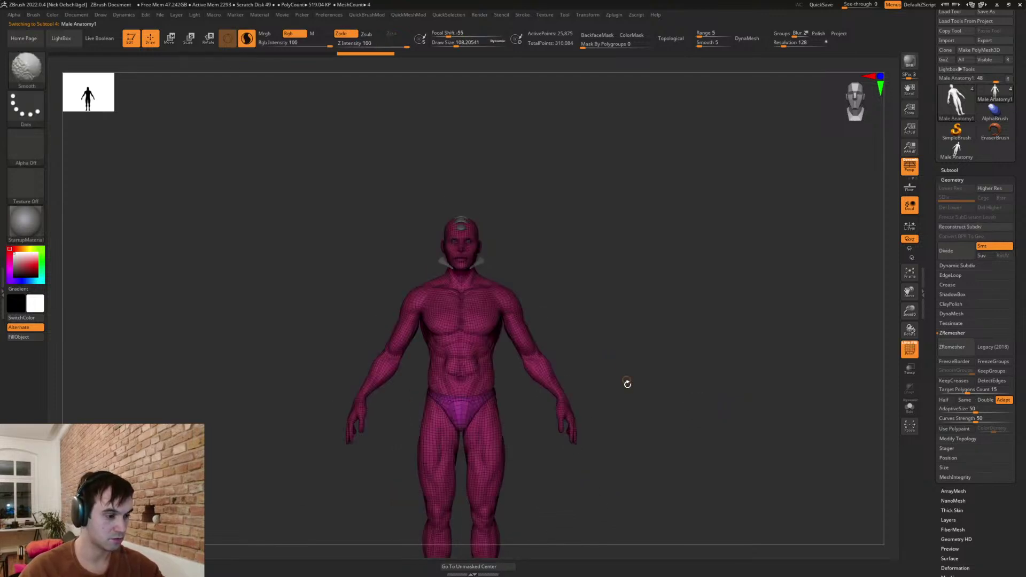
pyautogui.moveTo(630, 383)
pyautogui.keyDown('alt'); pyautogui.mouseDown()
pyautogui.moveTo(640, 443)
pyautogui.moveTo(654, 390)
pyautogui.mouseUp(); pyautogui.keyUp('alt')
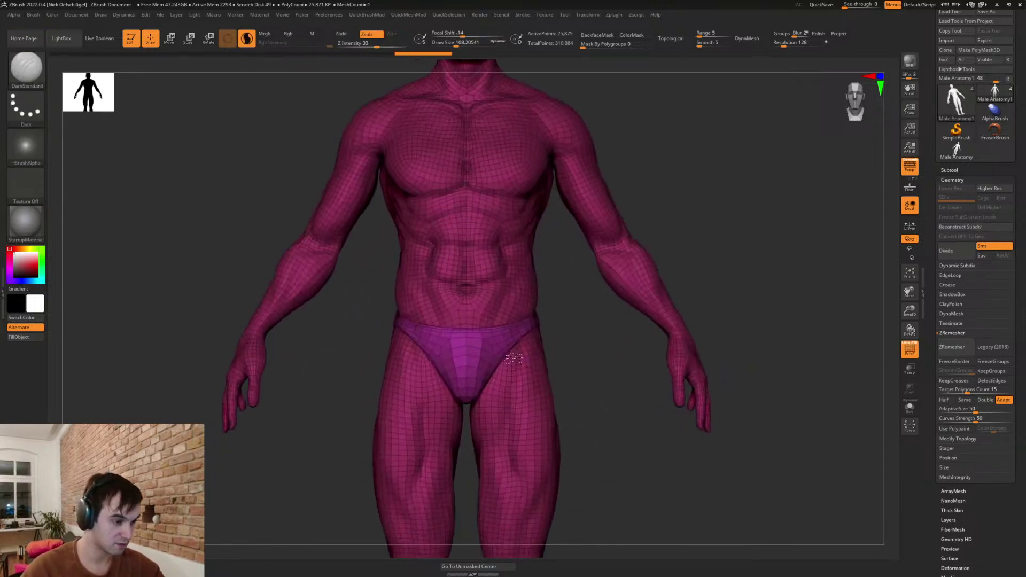
pyautogui.hotkey('ctrl', 'shift')
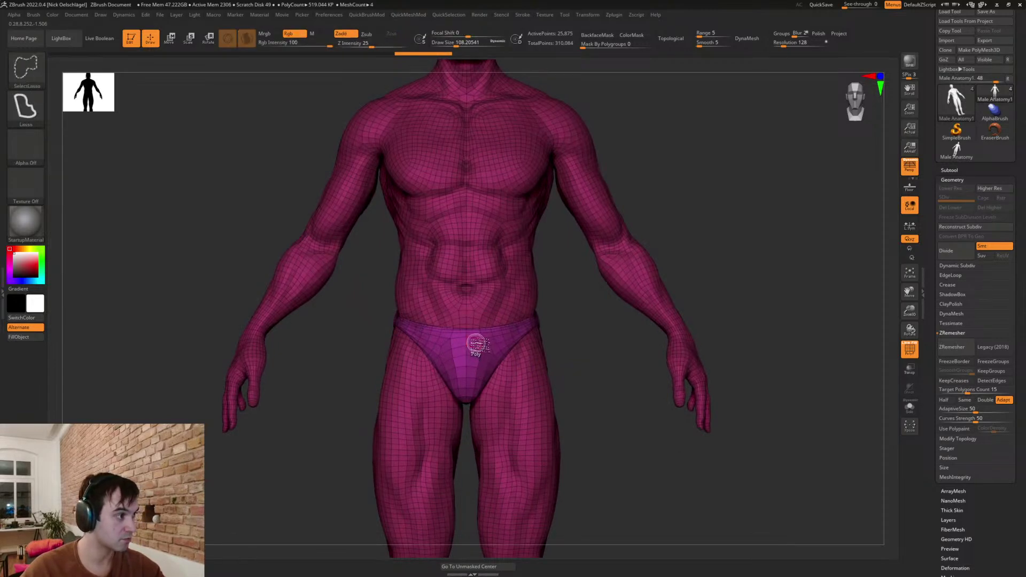
pyautogui.keyDown('ctrl'); pyautogui.keyDown('shift'); pyautogui.click(477, 347); pyautogui.keyUp('shift'); pyautogui.keyUp('ctrl')
pyautogui.keyDown('ctrl'); pyautogui.keyDown('shift'); pyautogui.click(602, 417); pyautogui.keyUp('shift'); pyautogui.keyUp('ctrl')
pyautogui.press('space')
pyautogui.click(630, 529)
pyautogui.hotkey('shift', 'f')
pyautogui.keyDown('alt'); pyautogui.moveTo(637, 234); pyautogui.dragTo(684, 383); pyautogui.keyUp('alt')
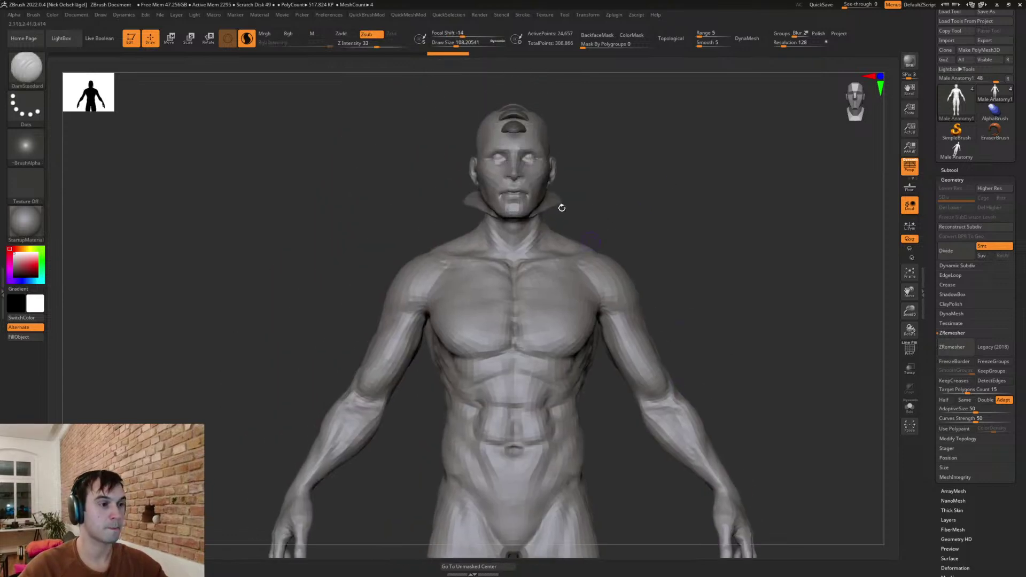
pyautogui.moveTo(562, 231)
pyautogui.keyDown('ctrl'); pyautogui.keyDown('shift'); pyautogui.mouseDown()
pyautogui.moveTo(542, 96)
pyautogui.moveTo(584, 105)
pyautogui.mouseUp(); pyautogui.keyUp('shift'); pyautogui.keyUp('ctrl')
pyautogui.press('space')
pyautogui.press('space')
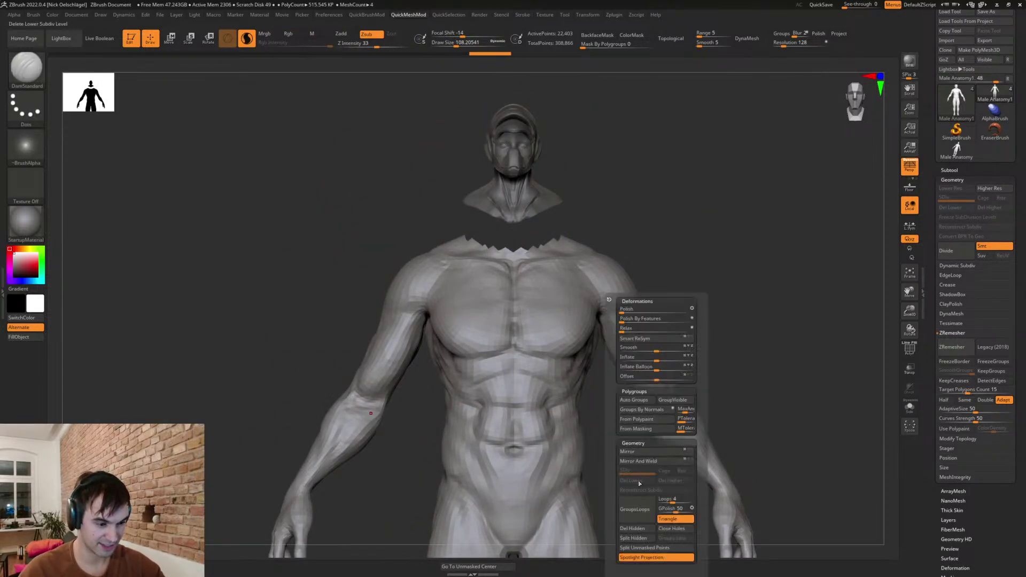
pyautogui.keyDown('ctrl'); pyautogui.keyDown('shift'); pyautogui.moveTo(637, 184); pyautogui.dragTo(643, 205); pyautogui.keyUp('shift'); pyautogui.keyUp('ctrl')
pyautogui.keyDown('ctrl'); pyautogui.keyDown('shift'); pyautogui.click(640, 204); pyautogui.keyUp('shift'); pyautogui.keyUp('ctrl')
# - Lasso-hide the Male Anatomy body's own head at the neck, delete the hidden geometry and smooth the neck opening
pyautogui.moveTo(558, 213)
pyautogui.keyDown('ctrl'); pyautogui.keyDown('shift'); pyautogui.mouseDown()
pyautogui.moveTo(452, 146)
pyautogui.moveTo(592, 98)
pyautogui.mouseUp(); pyautogui.keyUp('shift'); pyautogui.keyUp('ctrl')
pyautogui.moveTo(596, 197); pyautogui.dragTo(584, 198)
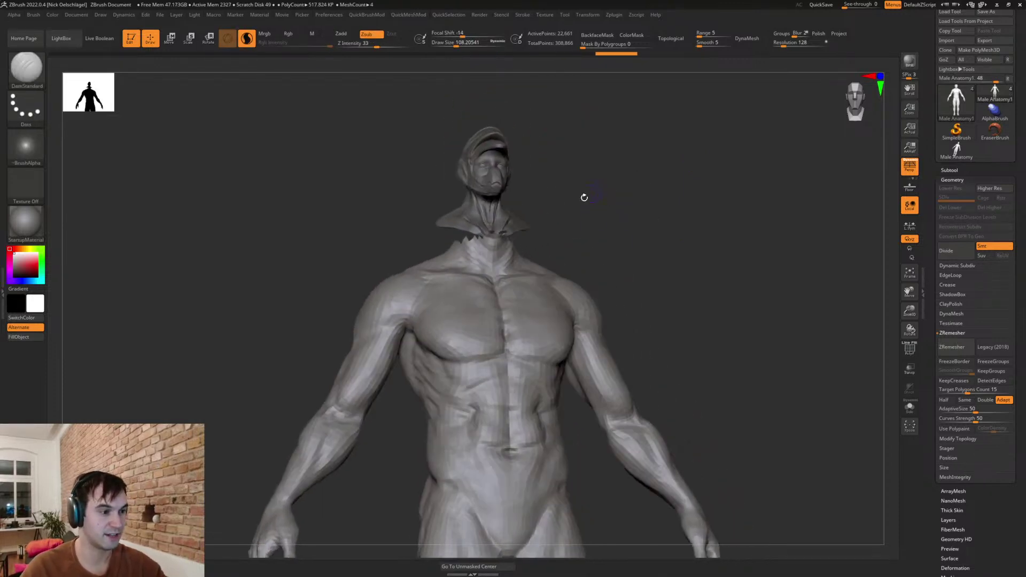
pyautogui.moveTo(508, 235)
pyautogui.keyDown('ctrl'); pyautogui.keyDown('alt'); pyautogui.keyDown('shift'); pyautogui.mouseDown()
pyautogui.moveTo(559, 184)
pyautogui.moveTo(513, 230)
pyautogui.mouseUp(); pyautogui.keyUp('shift'); pyautogui.keyUp('alt'); pyautogui.keyUp('ctrl')
pyautogui.press('space')
pyautogui.click(587, 509)
pyautogui.keyDown('shift'); pyautogui.moveTo(480, 244); pyautogui.dragTo(497, 257); pyautogui.keyUp('shift')
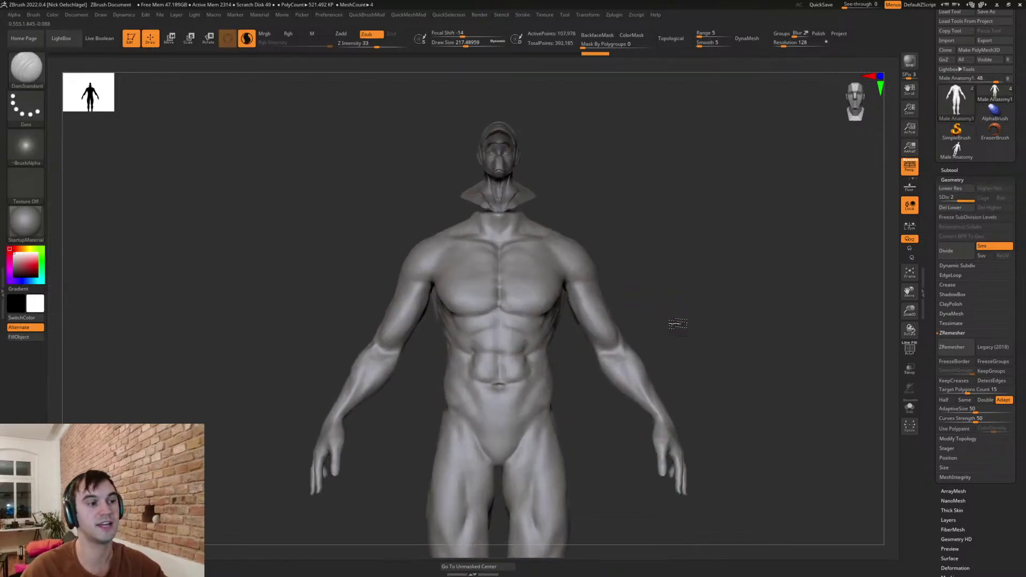
# - Move and scale the Male Anatomy body with the transform gizmo so its neck and shoulders sit beneath the masked head
pyautogui.keyDown('alt'); pyautogui.moveTo(677, 323); pyautogui.dragTo(671, 328); pyautogui.keyUp('alt')
pyautogui.press('w')
pyautogui.keyDown('shift'); pyautogui.moveTo(685, 243); pyautogui.dragTo(667, 246); pyautogui.keyUp('shift')
pyautogui.moveTo(501, 147); pyautogui.dragTo(446, 224)
pyautogui.moveTo(581, 212); pyautogui.dragTo(626, 206)
pyautogui.moveTo(498, 151); pyautogui.dragTo(496, 85)
pyautogui.moveTo(615, 161); pyautogui.dragTo(560, 159)
pyautogui.moveTo(528, 100); pyautogui.dragTo(533, 94)
pyautogui.moveTo(602, 185); pyautogui.dragTo(628, 255)
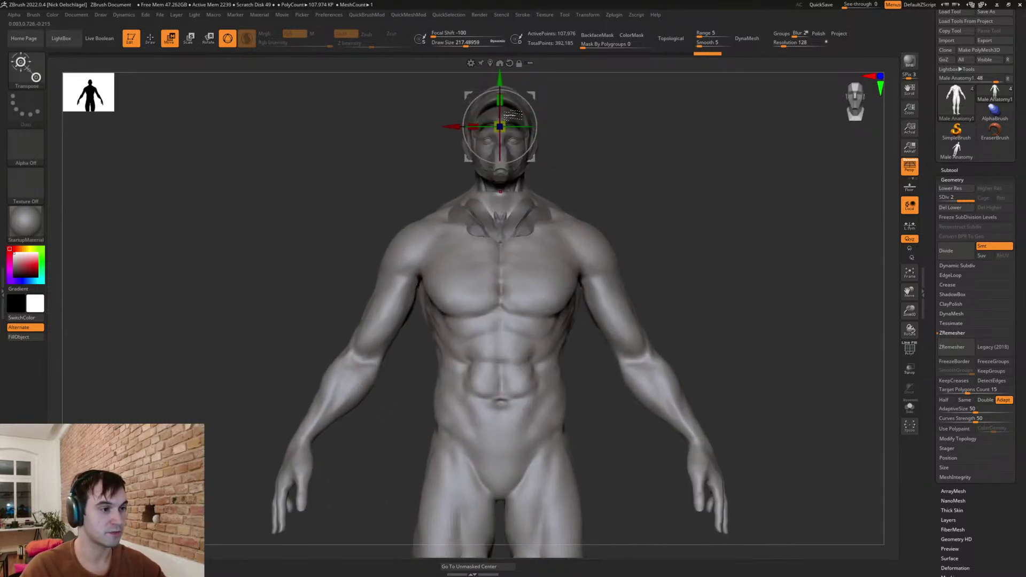
# - Fine-tune the body's scale and height under the head in front and side views, then return to drawing mode
pyautogui.moveTo(498, 127); pyautogui.dragTo(495, 135)
pyautogui.moveTo(500, 80); pyautogui.dragTo(500, 85)
pyautogui.keyDown('shift'); pyautogui.moveTo(605, 126); pyautogui.dragTo(553, 133); pyautogui.keyUp('shift')
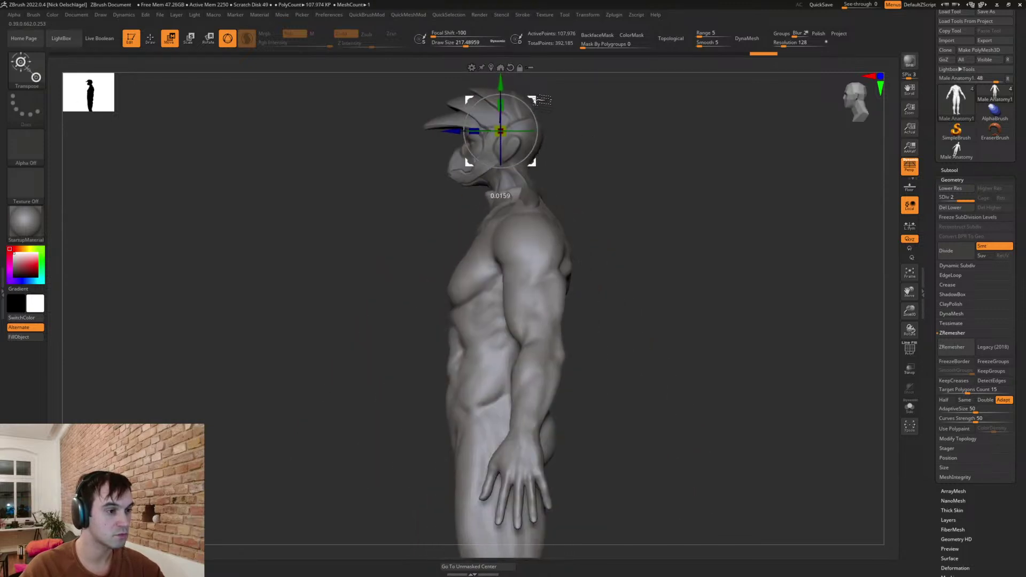
pyautogui.keyDown('shift'); pyautogui.moveTo(598, 163); pyautogui.dragTo(645, 220); pyautogui.keyUp('shift')
pyautogui.press('q')
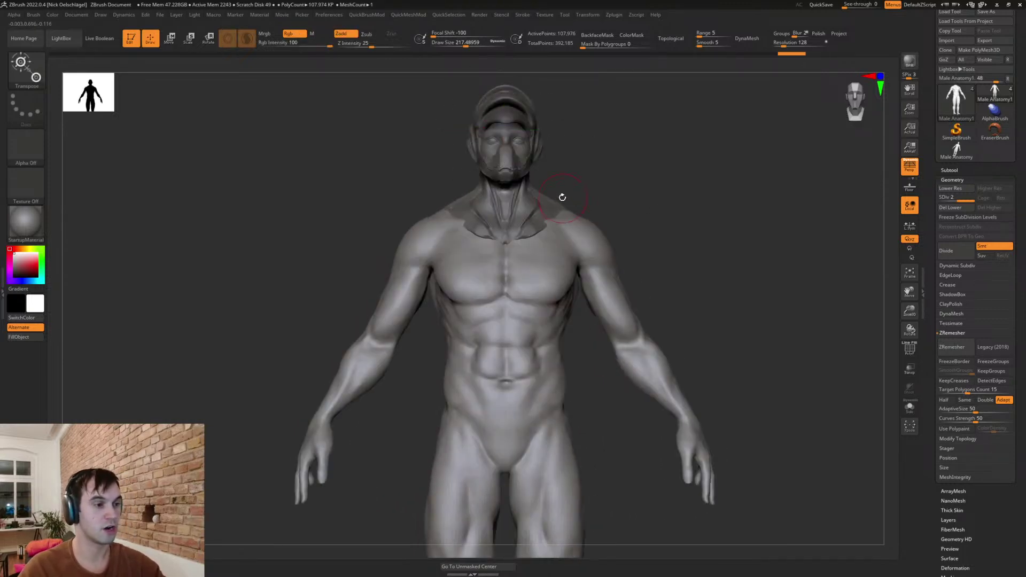
# - Reshape the body's shoulders and the sides of the chest with the Move brush to meet the collar
pyautogui.press('b')
pyautogui.press('m')
pyautogui.press('v')
pyautogui.moveTo(599, 197); pyautogui.dragTo(592, 200)
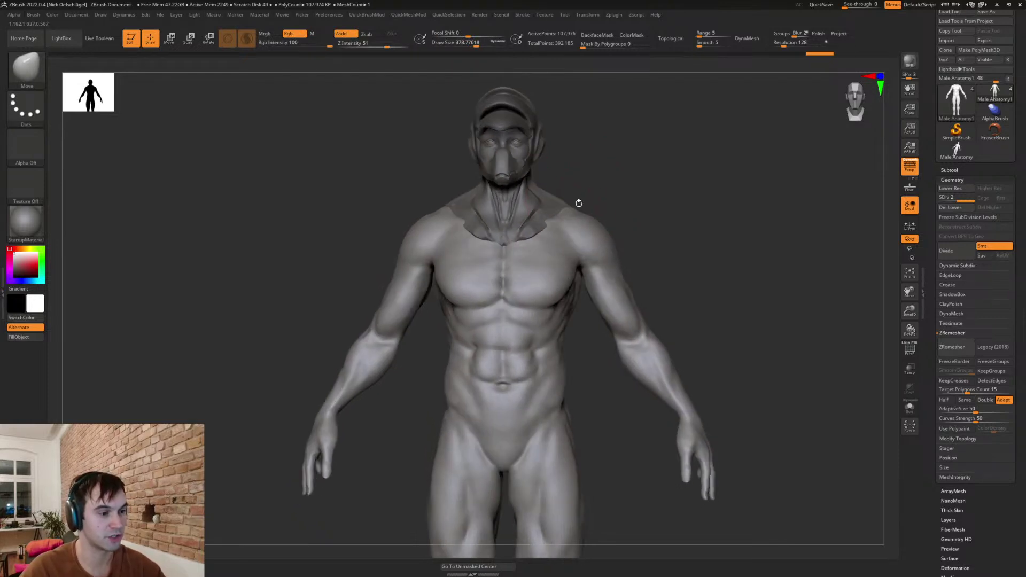
pyautogui.keyDown('alt'); pyautogui.click(555, 214); pyautogui.keyUp('alt')
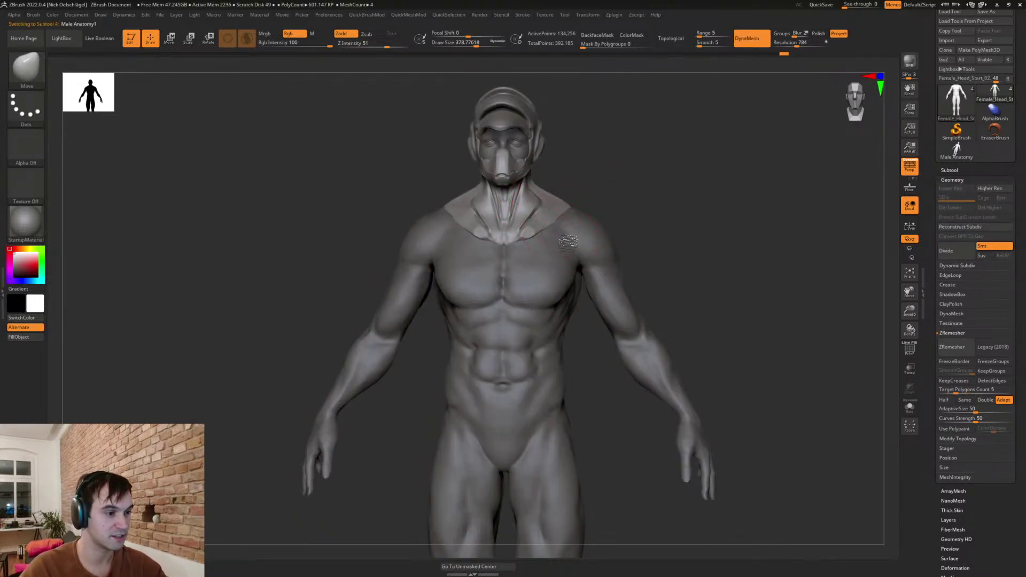
pyautogui.keyDown('alt'); pyautogui.click(591, 205); pyautogui.keyUp('alt')
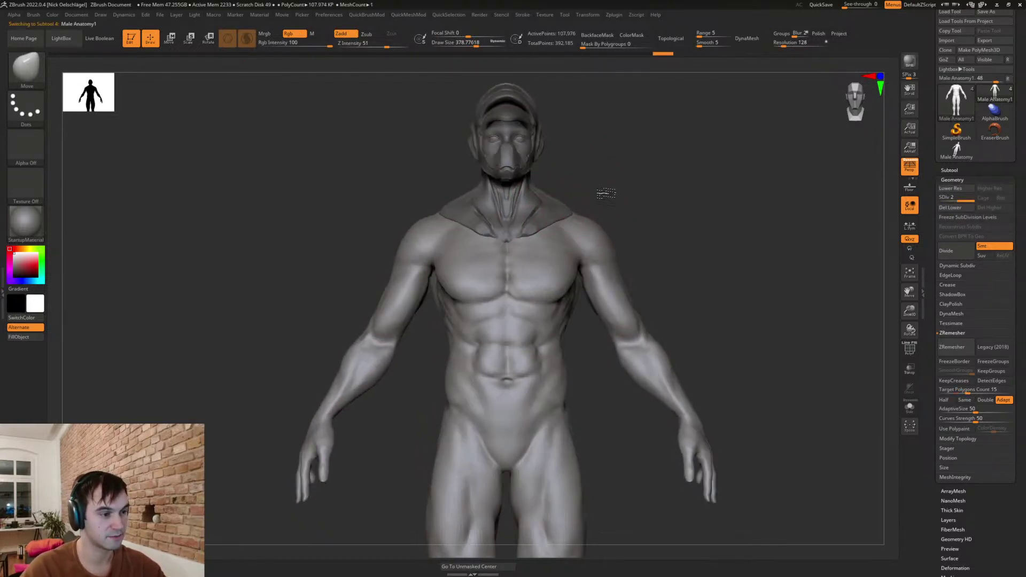
pyautogui.moveTo(588, 203)
pyautogui.mouseDown()
pyautogui.moveTo(601, 190)
pyautogui.moveTo(675, 211)
pyautogui.moveTo(696, 268)
pyautogui.moveTo(654, 265)
pyautogui.mouseUp()
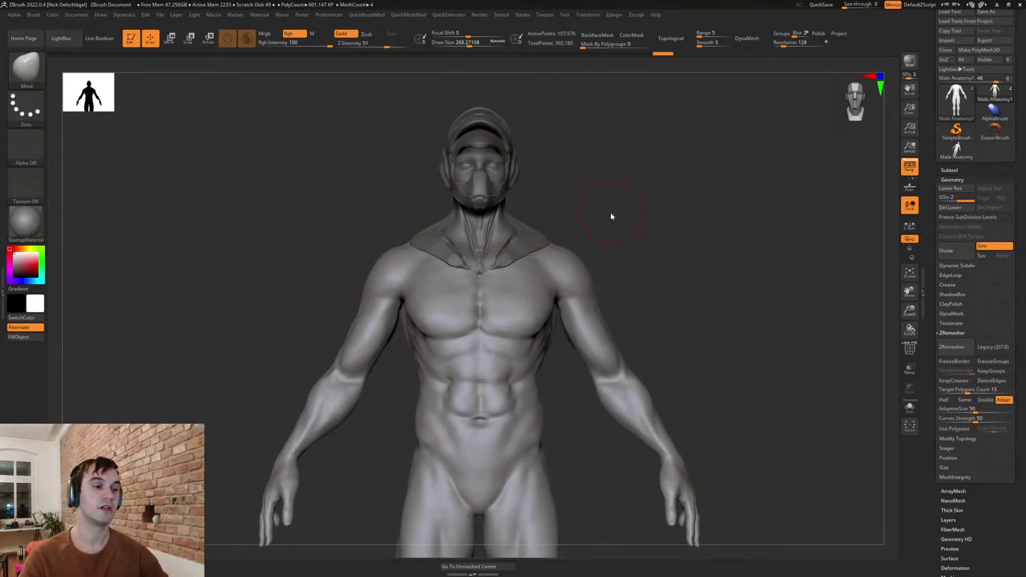
pyautogui.moveTo(535, 318); pyautogui.dragTo(547, 309)
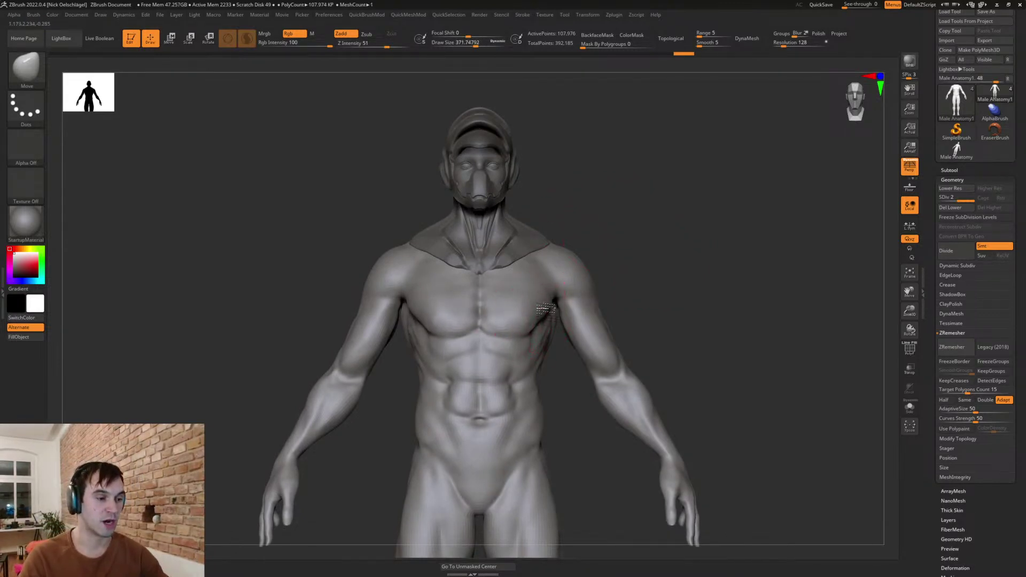
# - Smooth the side of the chest, delete the body's lower subdivision levels for Sculptris Pro and inspect the wireframe
pyautogui.press('shift')
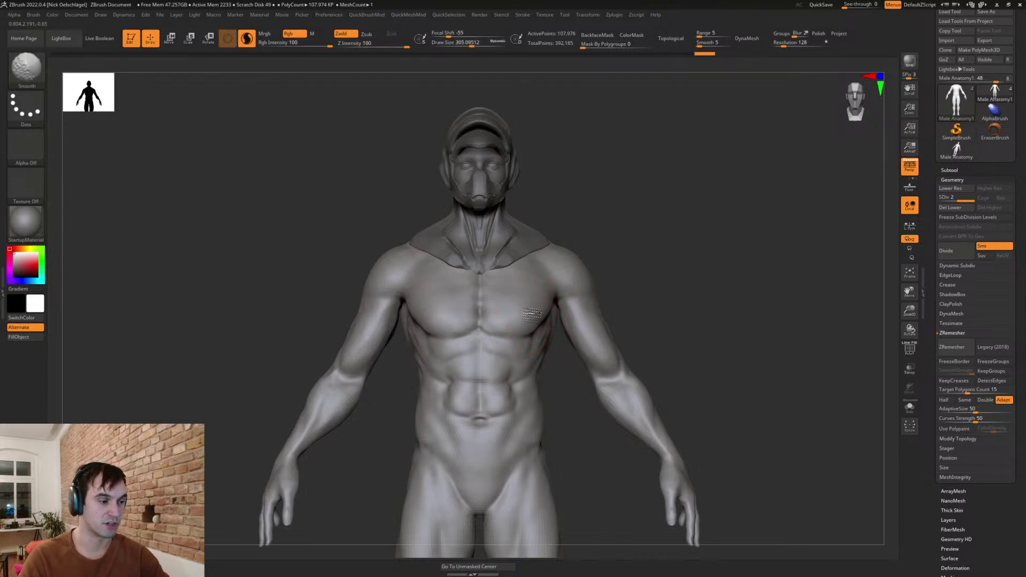
pyautogui.keyDown('shift'); pyautogui.moveTo(527, 301); pyautogui.dragTo(529, 315); pyautogui.keyUp('shift')
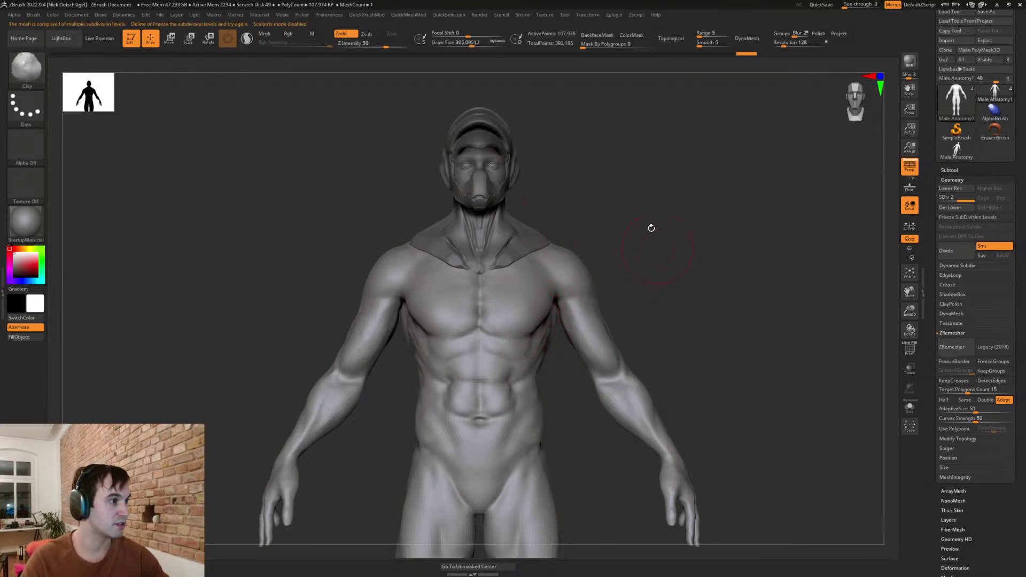
pyautogui.click(948, 207)
pyautogui.press('shift')
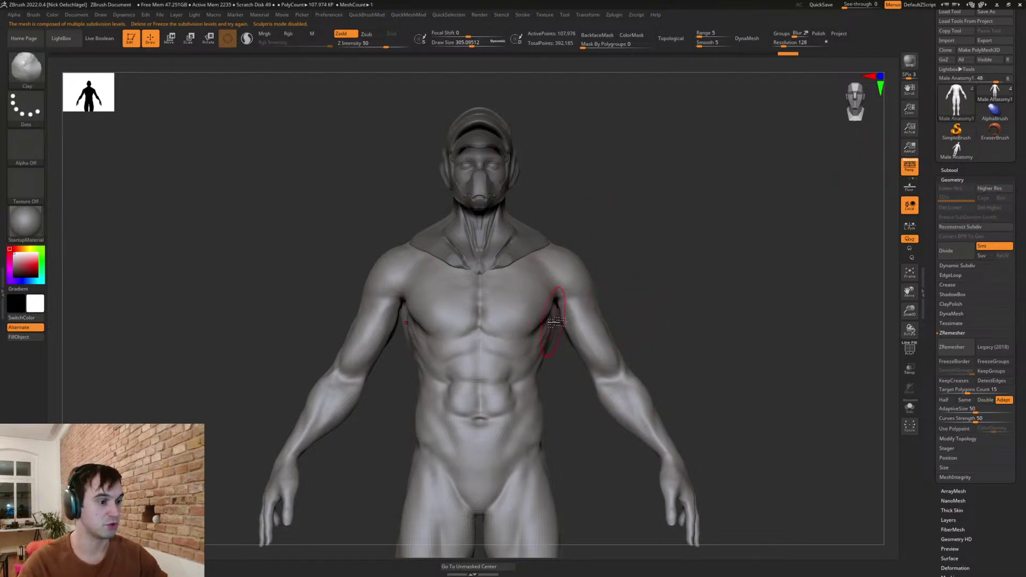
pyautogui.hotkey('shift', 'f')
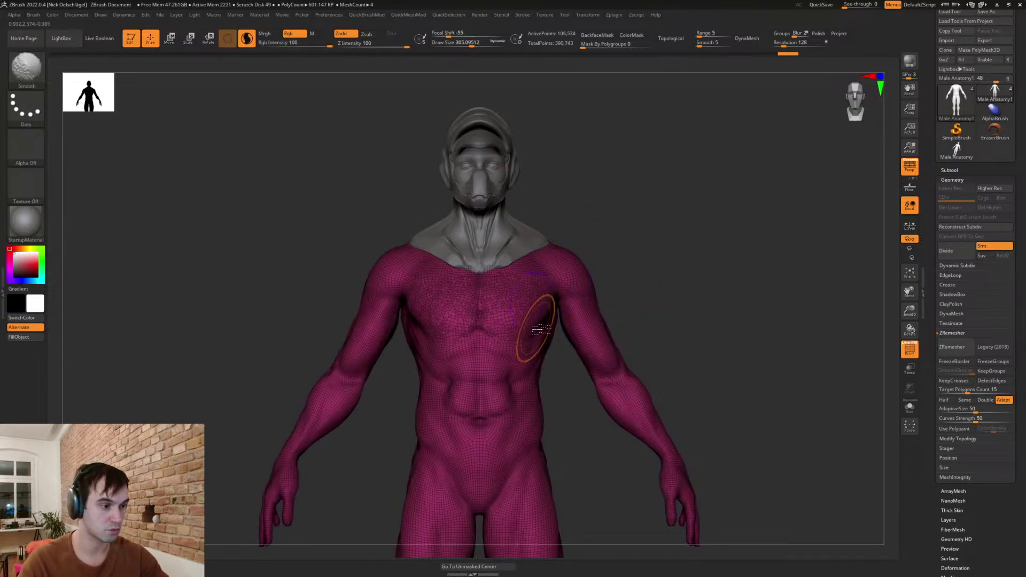
pyautogui.hotkey('shift', 'f')
# - Smooth away the muscle definition on the body's chest and abdomen
pyautogui.moveTo(511, 302)
pyautogui.keyDown('shift'); pyautogui.mouseDown()
pyautogui.moveTo(520, 280)
pyautogui.moveTo(565, 261)
pyautogui.moveTo(592, 286)
pyautogui.mouseUp(); pyautogui.keyUp('shift')
pyautogui.press('s')
pyautogui.moveTo(512, 375)
pyautogui.keyDown('shift'); pyautogui.mouseDown()
pyautogui.moveTo(503, 403)
pyautogui.moveTo(508, 385)
pyautogui.mouseUp(); pyautogui.keyUp('shift')
pyautogui.moveTo(662, 337); pyautogui.dragTo(593, 338)
pyautogui.keyDown('shift'); pyautogui.moveTo(532, 387); pyautogui.dragTo(545, 419); pyautogui.keyUp('shift')
# - Smooth the muscle definition on the back, upper arms and forearms
pyautogui.moveTo(713, 331)
pyautogui.keyDown('alt'); pyautogui.mouseDown()
pyautogui.moveTo(668, 279)
pyautogui.moveTo(428, 289)
pyautogui.mouseUp(); pyautogui.keyUp('alt')
pyautogui.moveTo(537, 155)
pyautogui.keyDown('shift'); pyautogui.mouseDown()
pyautogui.moveTo(521, 133)
pyautogui.moveTo(545, 302)
pyautogui.moveTo(493, 213)
pyautogui.moveTo(511, 208)
pyautogui.moveTo(438, 210)
pyautogui.mouseUp(); pyautogui.keyUp('shift')
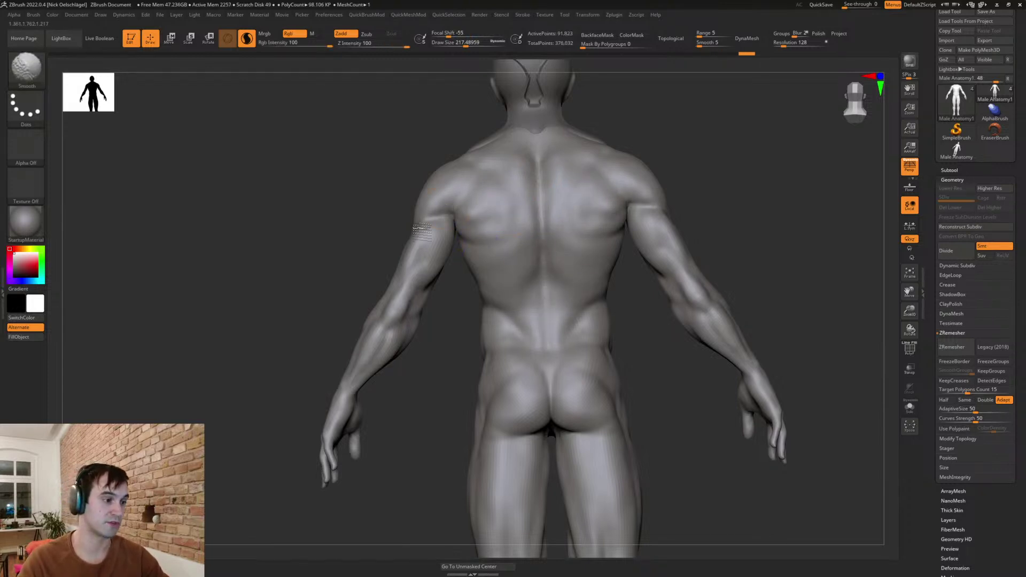
pyautogui.keyDown('shift'); pyautogui.moveTo(425, 257); pyautogui.dragTo(420, 244); pyautogui.keyUp('shift')
pyautogui.moveTo(360, 259); pyautogui.dragTo(422, 262)
pyautogui.moveTo(368, 341)
pyautogui.keyDown('shift'); pyautogui.mouseDown()
pyautogui.moveTo(356, 361)
pyautogui.moveTo(355, 353)
pyautogui.mouseUp(); pyautogui.keyUp('shift')
pyautogui.moveTo(267, 359)
pyautogui.mouseDown()
pyautogui.moveTo(325, 367)
pyautogui.moveTo(351, 350)
pyautogui.mouseUp()
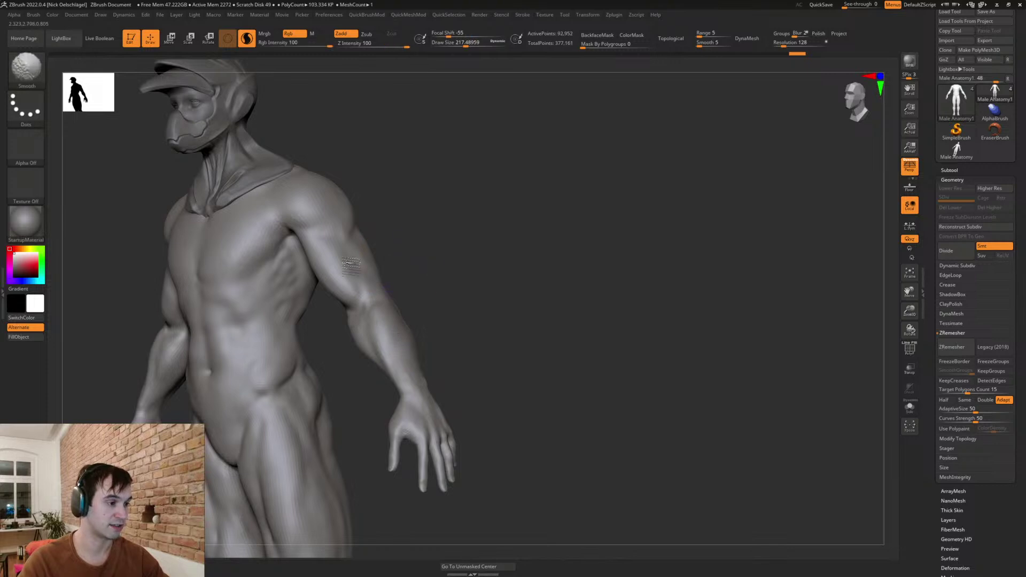
pyautogui.keyDown('shift'); pyautogui.moveTo(406, 284); pyautogui.dragTo(501, 350); pyautogui.keyUp('shift')
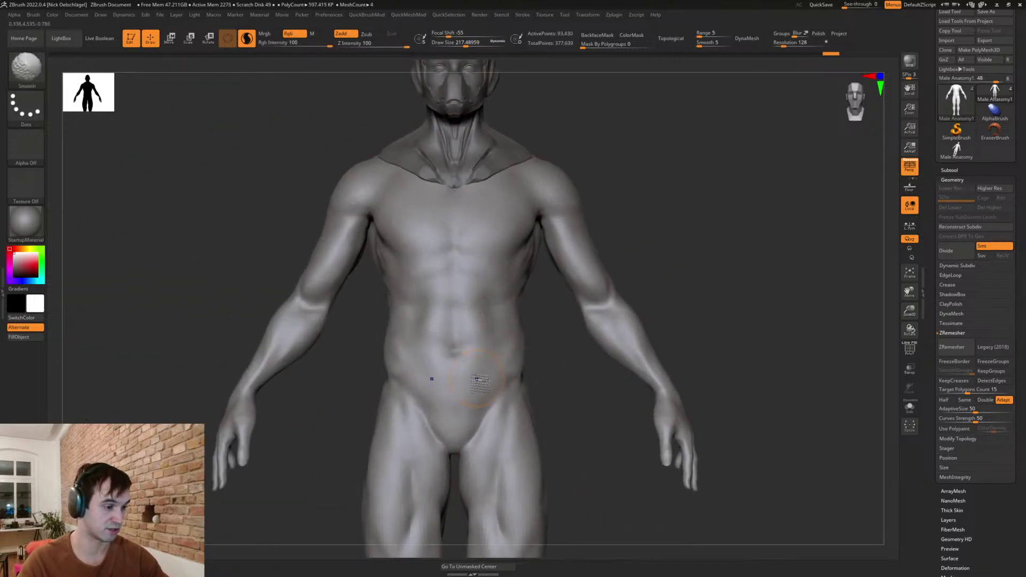
# - Smooth the muscle definition on the hips, thighs and legs
pyautogui.keyDown('alt'); pyautogui.moveTo(556, 487); pyautogui.dragTo(591, 345); pyautogui.keyUp('alt')
pyautogui.keyDown('shift'); pyautogui.moveTo(530, 361); pyautogui.dragTo(546, 430); pyautogui.keyUp('shift')
pyautogui.moveTo(621, 482)
pyautogui.keyDown('alt'); pyautogui.mouseDown()
pyautogui.moveTo(622, 357)
pyautogui.moveTo(569, 341)
pyautogui.mouseUp(); pyautogui.keyUp('alt')
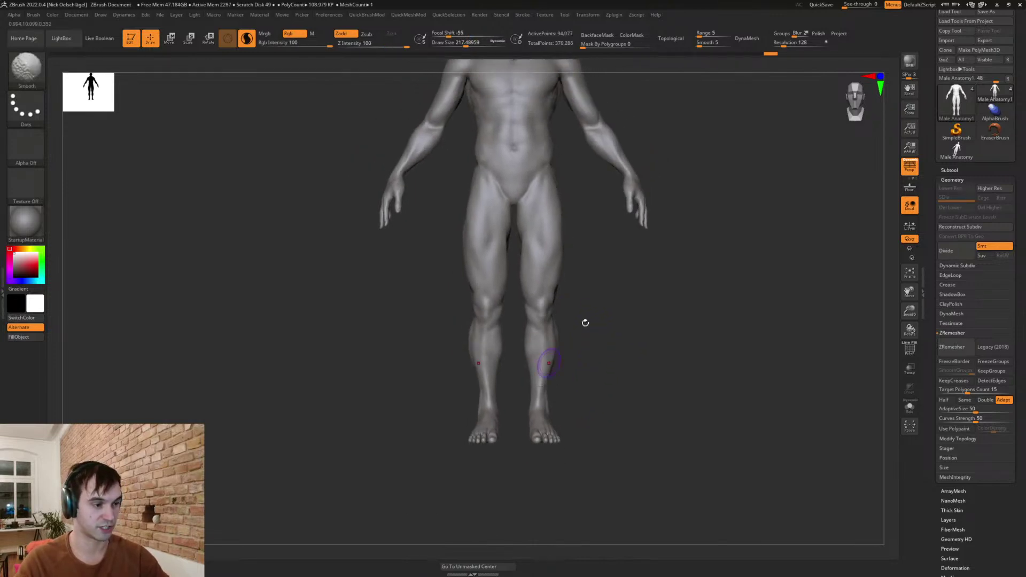
# - Reshape the outer thighs and hips outward with the Move brush at a draw size of about 620
pyautogui.keyDown('alt'); pyautogui.moveTo(595, 271); pyautogui.dragTo(595, 360); pyautogui.keyUp('alt')
pyautogui.press('s')
pyautogui.press('s')
pyautogui.moveTo(542, 340); pyautogui.dragTo(557, 341)
pyautogui.press('b')
pyautogui.press('m')
pyautogui.press('v')
pyautogui.moveTo(564, 358); pyautogui.dragTo(571, 320)
pyautogui.moveTo(559, 305); pyautogui.dragTo(567, 304)
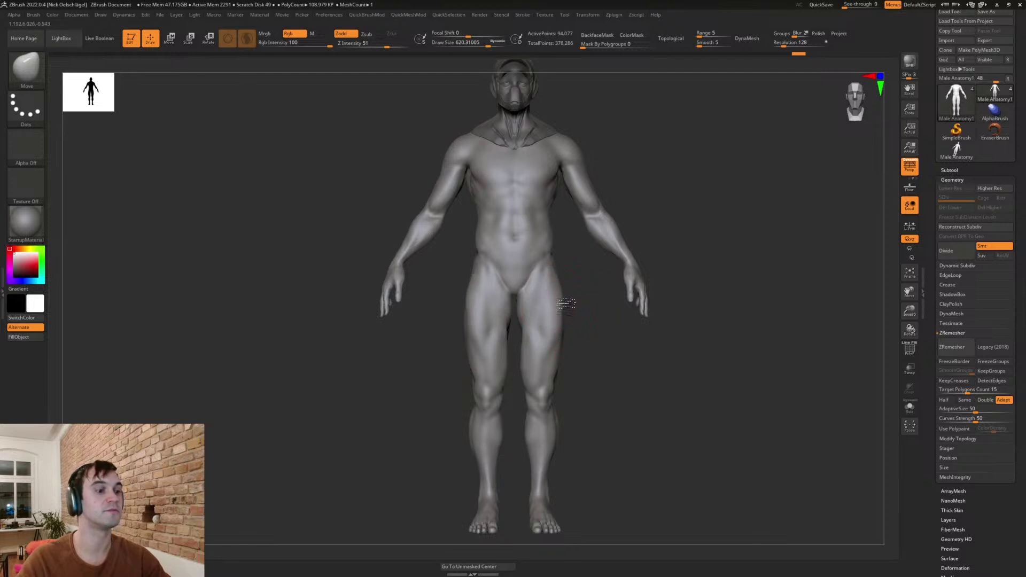
pyautogui.keyDown('alt'); pyautogui.moveTo(640, 209); pyautogui.dragTo(634, 354); pyautogui.keyUp('alt')
# - Carve creases around the shoulders and upper arms with the DamStandard brush at a draw size of about 154
pyautogui.press('s')
pyautogui.moveTo(605, 252)
pyautogui.keyDown('alt'); pyautogui.mouseDown()
pyautogui.moveTo(629, 293)
pyautogui.moveTo(604, 294)
pyautogui.mouseUp(); pyautogui.keyUp('alt')
pyautogui.press('b')
pyautogui.press('d')
pyautogui.press('s')
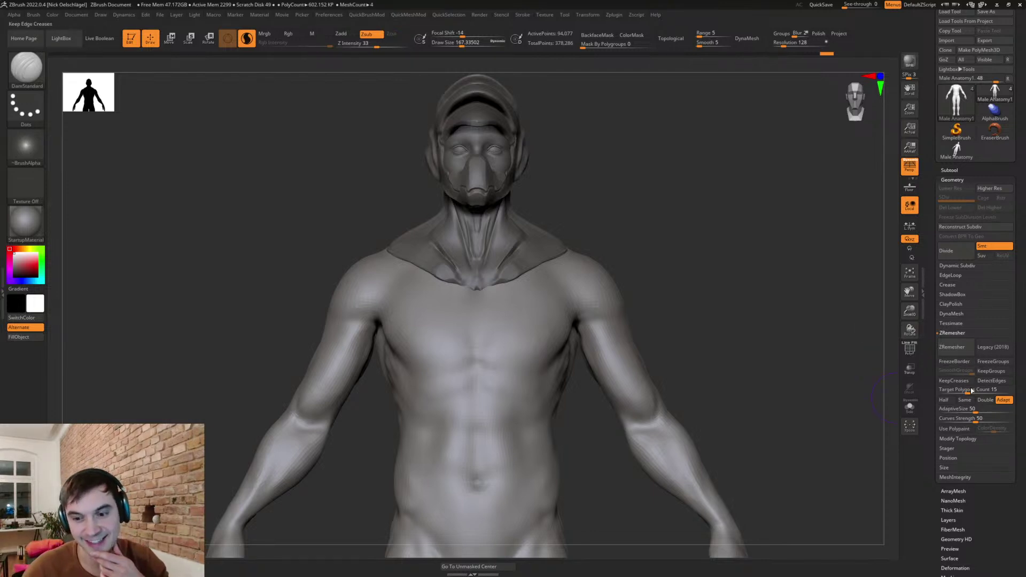
pyautogui.moveTo(672, 270)
pyautogui.mouseDown()
pyautogui.moveTo(699, 329)
pyautogui.moveTo(688, 326)
pyautogui.mouseUp()
pyautogui.moveTo(762, 426)
pyautogui.mouseDown()
pyautogui.moveTo(676, 305)
pyautogui.moveTo(649, 293)
pyautogui.moveTo(619, 307)
pyautogui.moveTo(588, 295)
pyautogui.mouseUp()
pyautogui.press('s')
pyautogui.moveTo(657, 286)
pyautogui.mouseDown()
pyautogui.moveTo(618, 273)
pyautogui.moveTo(633, 258)
pyautogui.mouseUp()
pyautogui.press('s')
pyautogui.moveTo(633, 260); pyautogui.dragTo(619, 264)
pyautogui.moveTo(695, 230); pyautogui.dragTo(686, 235)
pyautogui.moveTo(601, 232)
pyautogui.mouseDown()
pyautogui.moveTo(645, 283)
pyautogui.moveTo(646, 322)
pyautogui.mouseUp()
pyautogui.moveTo(726, 238)
pyautogui.mouseDown()
pyautogui.moveTo(619, 326)
pyautogui.moveTo(582, 265)
pyautogui.mouseUp()
pyautogui.moveTo(679, 258); pyautogui.dragTo(700, 247)
# - Carve the lower edges of the pectorals symmetrically with DamStandard, from the sternum out towards the armpits
pyautogui.moveTo(409, 309)
pyautogui.mouseDown()
pyautogui.moveTo(466, 342)
pyautogui.moveTo(496, 342)
pyautogui.moveTo(473, 347)
pyautogui.mouseUp()
pyautogui.moveTo(602, 406); pyautogui.dragTo(570, 389)
pyautogui.moveTo(526, 325); pyautogui.dragTo(590, 300)
pyautogui.keyDown('shift'); pyautogui.moveTo(693, 280); pyautogui.dragTo(708, 278); pyautogui.keyUp('shift')
# - Carve the vertical sternum line between the pectorals, undoing the first slanted stroke and redrawing it straight
pyautogui.moveTo(503, 329)
pyautogui.mouseDown()
pyautogui.moveTo(492, 313)
pyautogui.moveTo(481, 329)
pyautogui.moveTo(491, 271)
pyautogui.mouseUp()
pyautogui.hotkey('ctrl', 'z')
pyautogui.moveTo(485, 317); pyautogui.dragTo(484, 270)
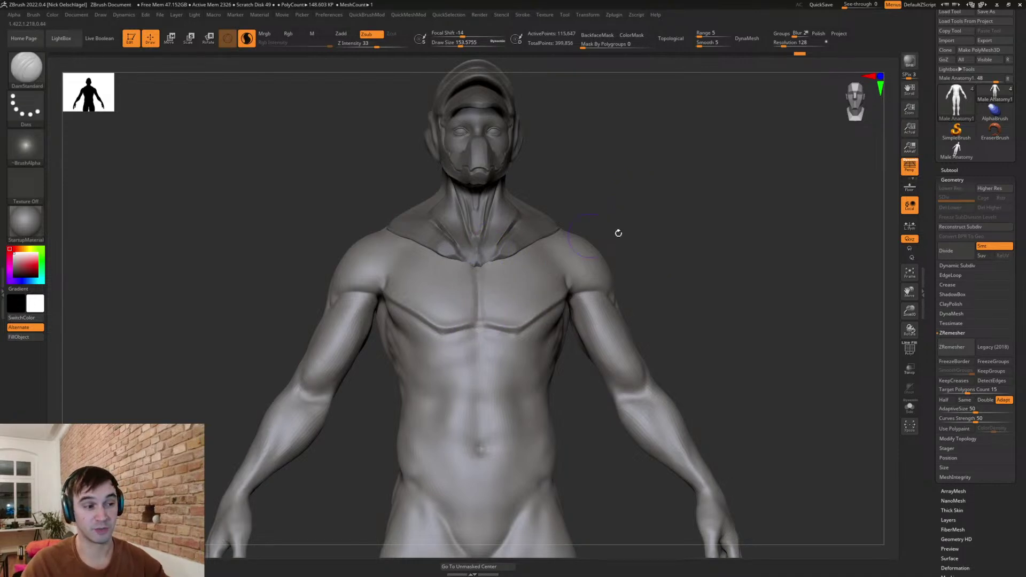
pyautogui.moveTo(631, 228); pyautogui.dragTo(663, 230)
pyautogui.moveTo(479, 305); pyautogui.dragTo(479, 317)
# - Build up a raised pad at the top of the sternum with the Clay brush at a draw size of about 154
pyautogui.press('b')
pyautogui.press('m')
pyautogui.press('v')
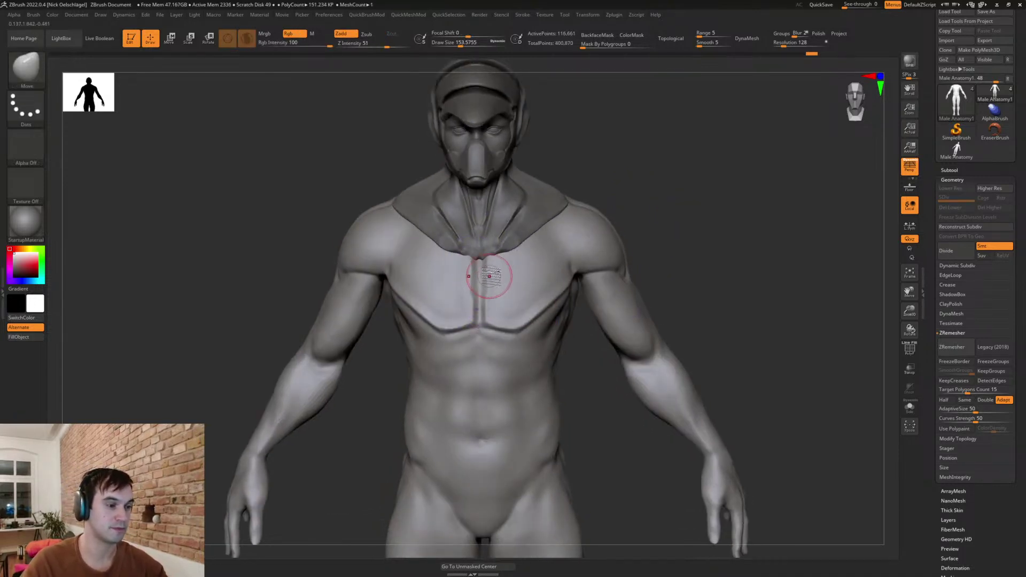
pyautogui.moveTo(654, 268); pyautogui.dragTo(702, 270)
pyautogui.press('b')
pyautogui.press('c')
pyautogui.press('l')
pyautogui.moveTo(479, 290); pyautogui.dragTo(483, 257)
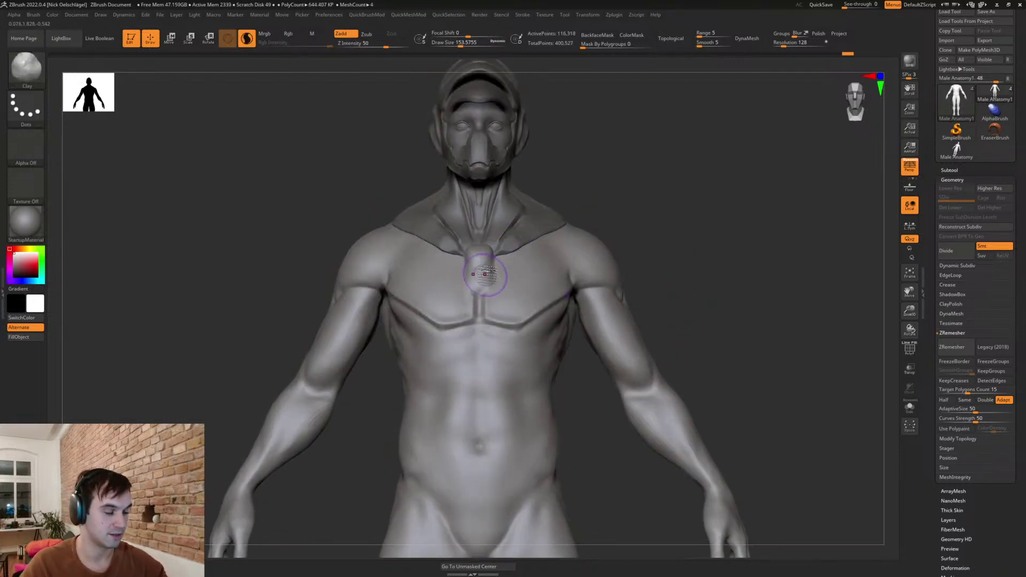
# - Flatten the raised sternum pad into a hard plate with the TrimDynamic brush
pyautogui.press('b')
pyautogui.press('t')
pyautogui.press('d')
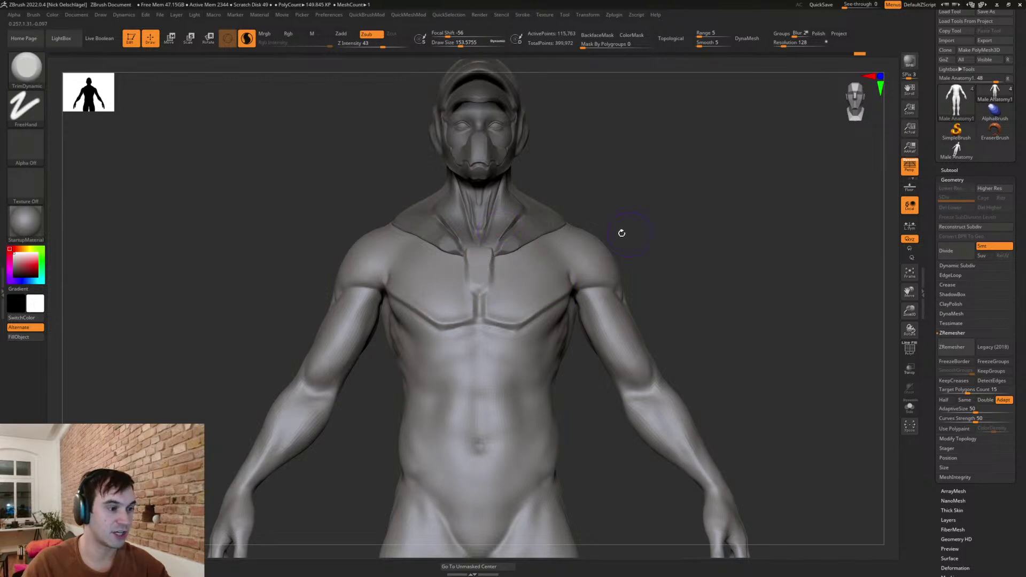
pyautogui.moveTo(630, 231); pyautogui.dragTo(497, 227)
# - Carve a tapering outline around the sternum plate with DamStandard, joining it to the vertical chest line
pyautogui.press('b')
pyautogui.press('d')
pyautogui.press('s')
pyautogui.moveTo(484, 275); pyautogui.dragTo(472, 338)
pyautogui.moveTo(493, 260); pyautogui.dragTo(477, 324)
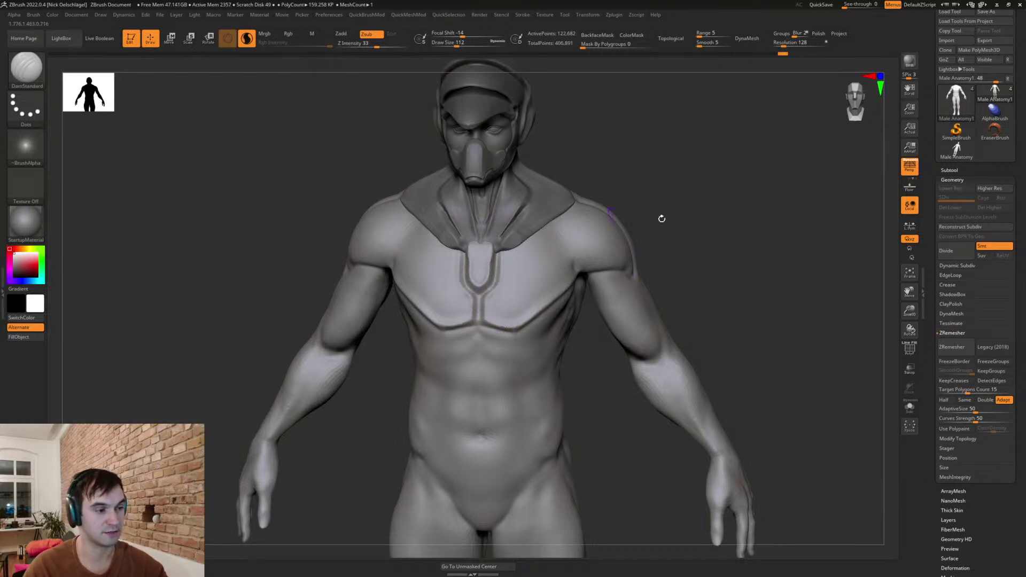
# - Reshape the sternum plate's upper end with the Move brush at a draw size of 112 and flatten it with TrimDynamic at about 90
pyautogui.moveTo(649, 227); pyautogui.dragTo(697, 250)
pyautogui.moveTo(654, 196); pyautogui.dragTo(708, 219)
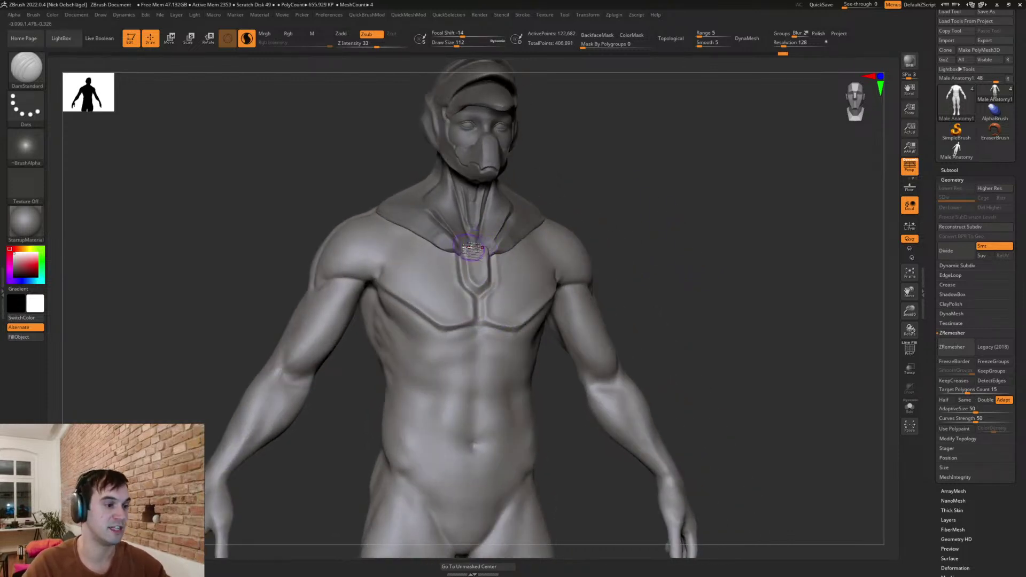
pyautogui.press('b')
pyautogui.press('m')
pyautogui.press('v')
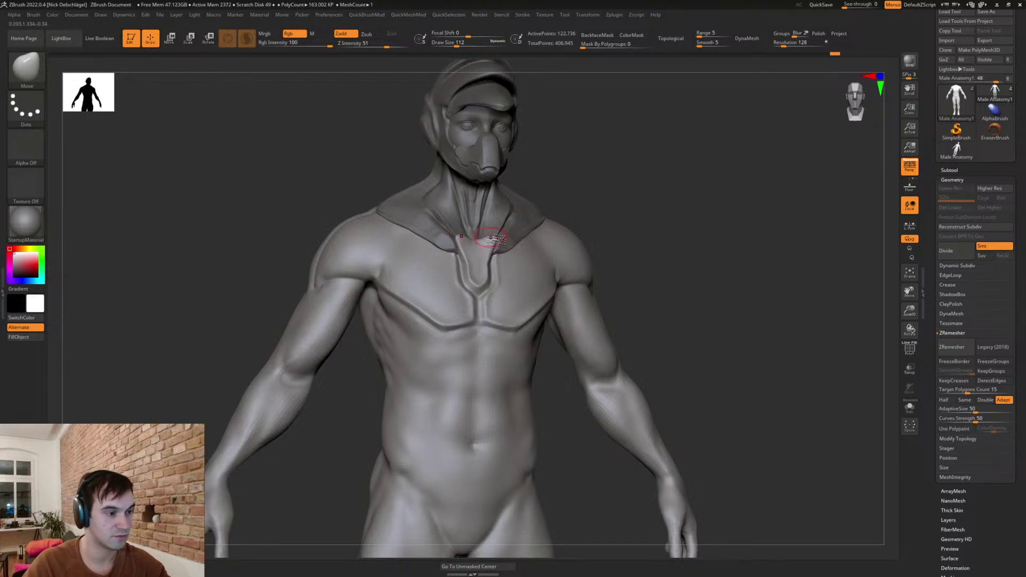
pyautogui.press('b')
pyautogui.press('t')
pyautogui.press('d')
pyautogui.moveTo(644, 192)
pyautogui.keyDown('alt'); pyautogui.mouseDown()
pyautogui.moveTo(615, 225)
pyautogui.moveTo(534, 229)
pyautogui.moveTo(551, 240)
pyautogui.mouseUp(); pyautogui.keyUp('alt')
pyautogui.keyDown('alt'); pyautogui.moveTo(800, 152); pyautogui.dragTo(721, 273); pyautogui.keyUp('alt')
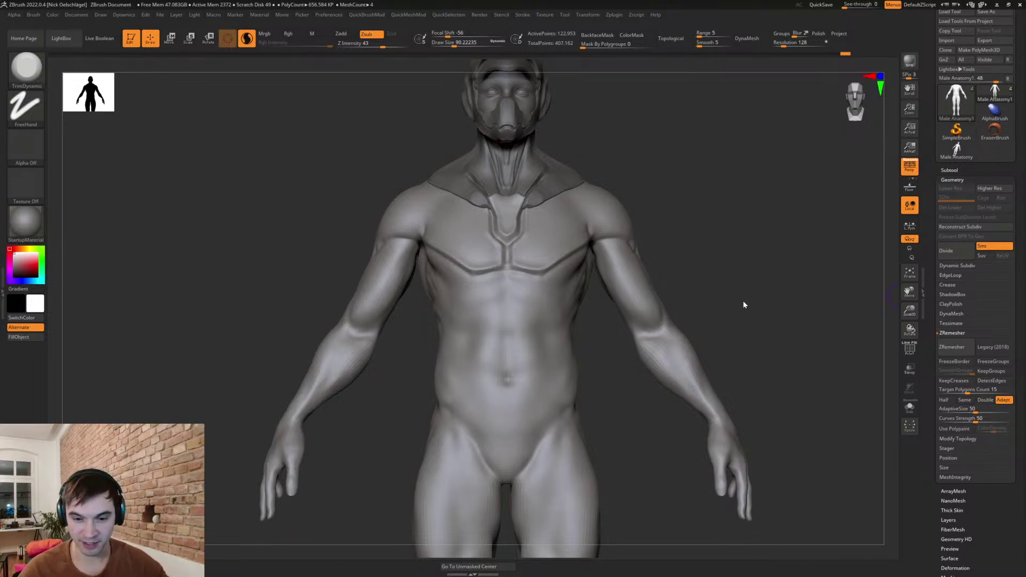
# - Select the head subtool and carve creases along the neck and below the jaw with DamStandard at a draw size of about 56
pyautogui.moveTo(762, 323)
pyautogui.mouseDown()
pyautogui.moveTo(786, 328)
pyautogui.moveTo(735, 292)
pyautogui.moveTo(728, 273)
pyautogui.moveTo(640, 289)
pyautogui.moveTo(663, 236)
pyautogui.moveTo(629, 279)
pyautogui.moveTo(641, 261)
pyautogui.moveTo(540, 257)
pyautogui.mouseUp()
pyautogui.keyDown('alt'); pyautogui.click(574, 285); pyautogui.keyUp('alt')
pyautogui.press('s')
pyautogui.press('b')
pyautogui.press('d')
pyautogui.press('s')
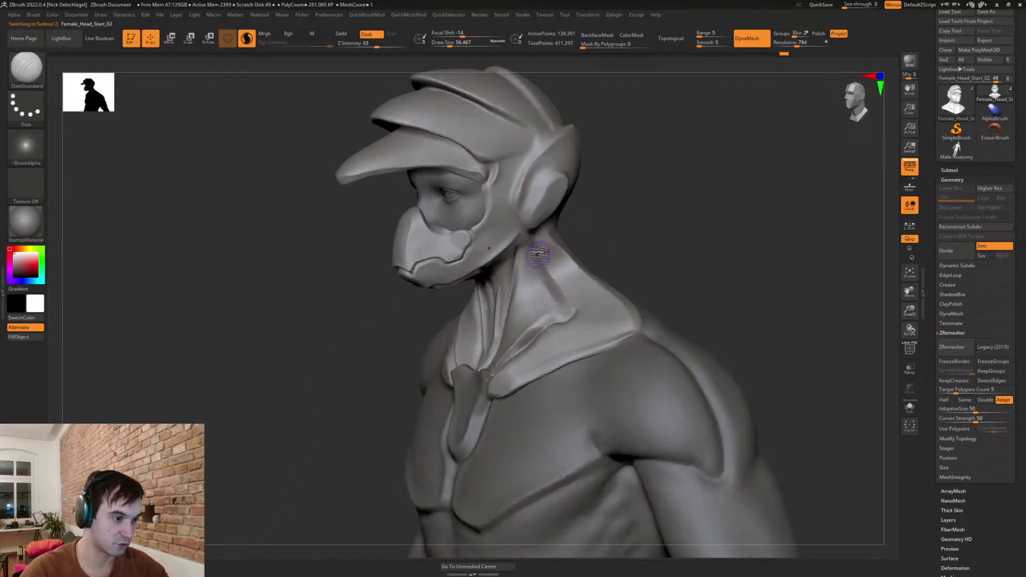
pyautogui.moveTo(624, 262)
pyautogui.mouseDown()
pyautogui.moveTo(623, 247)
pyautogui.moveTo(534, 243)
pyautogui.mouseUp()
pyautogui.moveTo(584, 221)
pyautogui.mouseDown()
pyautogui.moveTo(598, 242)
pyautogui.moveTo(494, 244)
pyautogui.mouseUp()
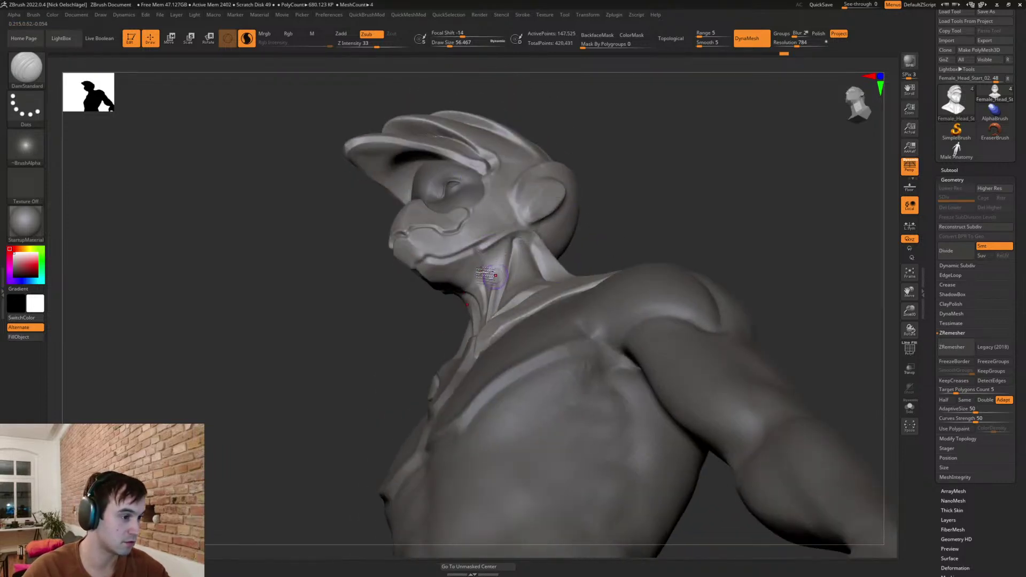
pyautogui.moveTo(580, 239); pyautogui.dragTo(502, 225)
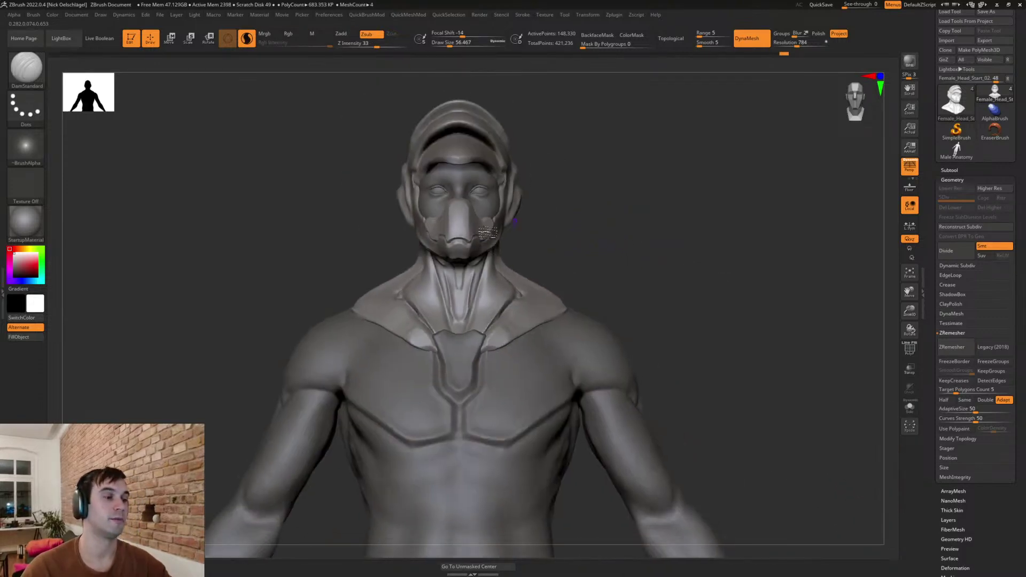
pyautogui.moveTo(480, 264); pyautogui.dragTo(493, 304)
# - Carve creases along the collar's front edges and around its tips with DamStandard, undoing the last stroke
pyautogui.moveTo(480, 351); pyautogui.dragTo(528, 322)
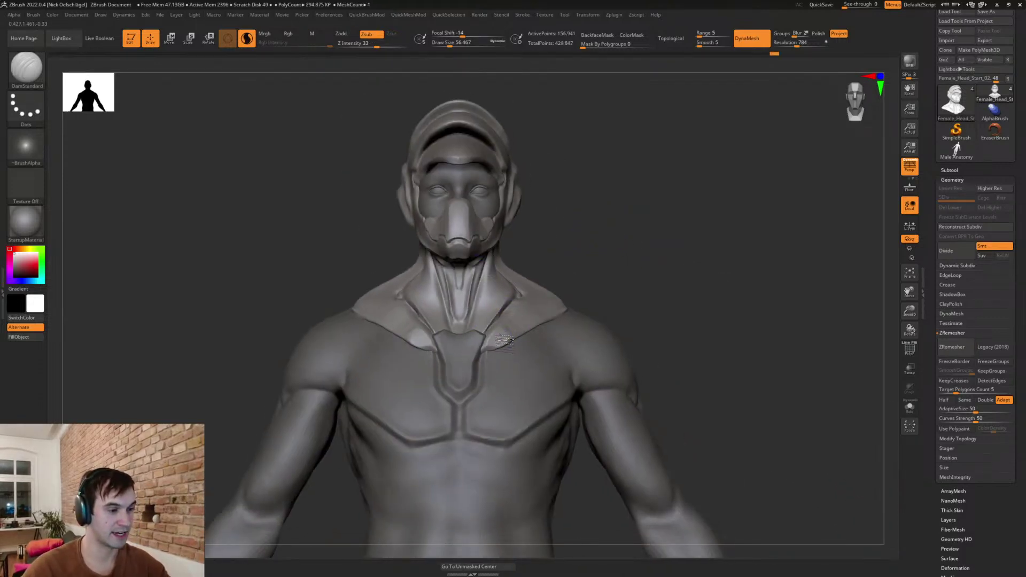
pyautogui.keyDown('ctrl'); pyautogui.moveTo(592, 270); pyautogui.dragTo(525, 316); pyautogui.keyUp('ctrl')
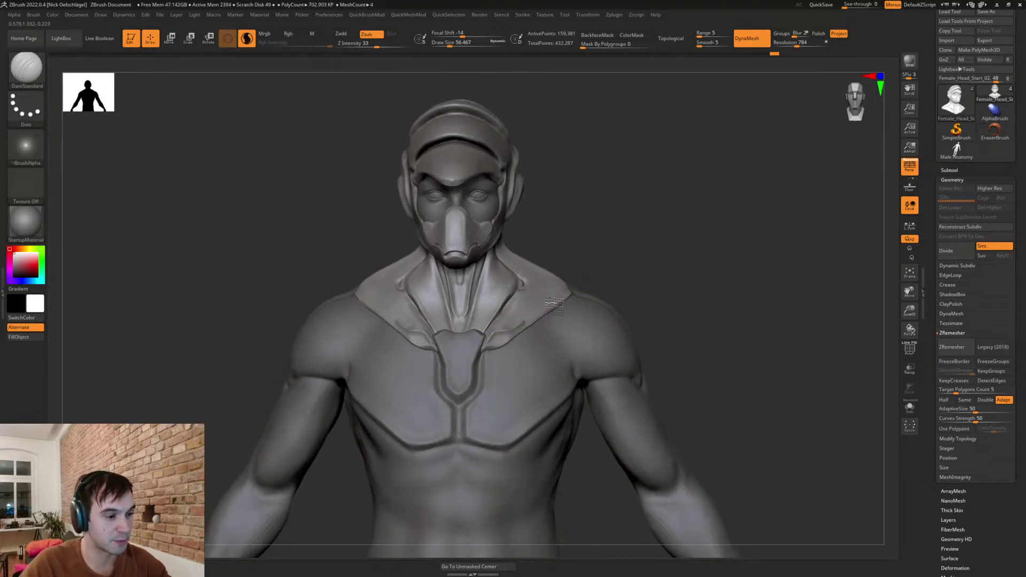
pyautogui.moveTo(571, 268)
pyautogui.mouseDown()
pyautogui.moveTo(600, 200)
pyautogui.moveTo(571, 255)
pyautogui.moveTo(688, 217)
pyautogui.mouseUp()
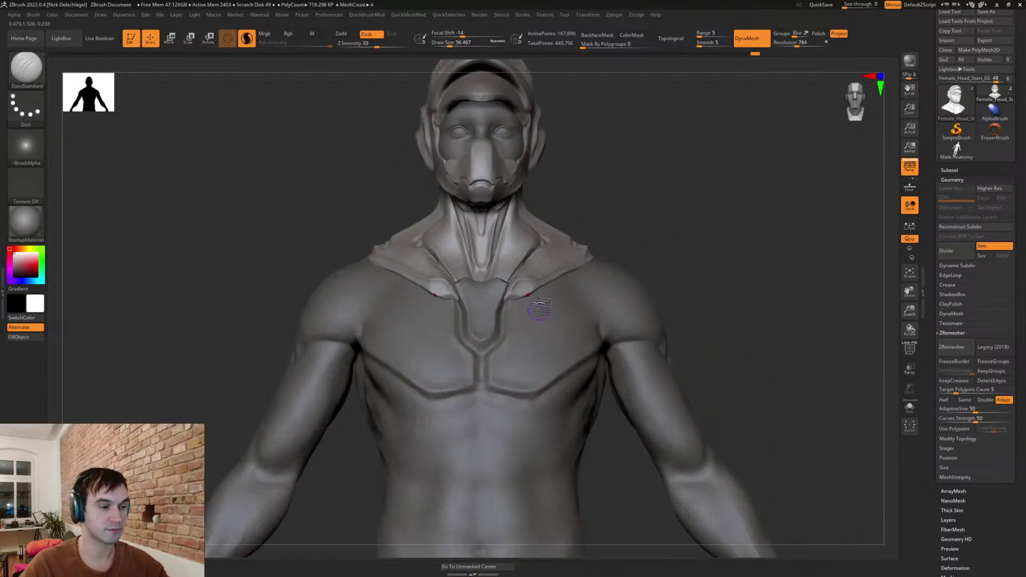
pyautogui.moveTo(616, 220)
pyautogui.keyDown('alt'); pyautogui.mouseDown()
pyautogui.moveTo(646, 222)
pyautogui.moveTo(640, 216)
pyautogui.moveTo(655, 246)
pyautogui.moveTo(637, 278)
pyautogui.mouseUp(); pyautogui.keyUp('alt')
pyautogui.hotkey('ctrl', 'z')
# - Mask the collar's outer corners, invert the mask, reshape the corners with the Move brush and clear the mask
pyautogui.moveTo(571, 269)
pyautogui.keyDown('ctrl'); pyautogui.mouseDown()
pyautogui.moveTo(595, 245)
pyautogui.moveTo(602, 259)
pyautogui.mouseUp(); pyautogui.keyUp('ctrl')
pyautogui.keyDown('ctrl'); pyautogui.click(737, 175); pyautogui.keyUp('ctrl')
pyautogui.press('s')
pyautogui.moveTo(736, 181); pyautogui.dragTo(744, 180)
pyautogui.press('b')
pyautogui.press('m')
pyautogui.press('v')
pyautogui.moveTo(599, 266); pyautogui.dragTo(580, 262)
pyautogui.moveTo(719, 156)
pyautogui.keyDown('ctrl'); pyautogui.mouseDown()
pyautogui.moveTo(740, 176)
pyautogui.moveTo(710, 160)
pyautogui.moveTo(705, 169)
pyautogui.mouseUp(); pyautogui.keyUp('ctrl')
pyautogui.press('s')
pyautogui.moveTo(622, 284); pyautogui.dragTo(618, 284)
# - Select the body and try a DamStandard crease across the front of the shoulders at a draw size of about 97, undoing the stroke
pyautogui.keyDown('alt'); pyautogui.click(615, 328); pyautogui.keyUp('alt')
pyautogui.keyDown('alt'); pyautogui.moveTo(701, 284); pyautogui.dragTo(683, 255); pyautogui.keyUp('alt')
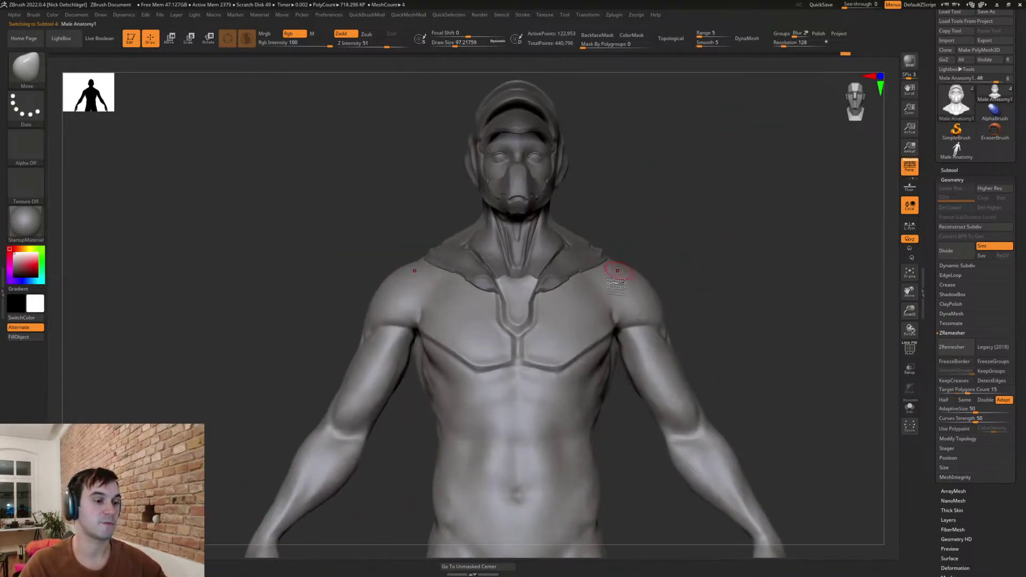
pyautogui.press('b')
pyautogui.press('d')
pyautogui.press('s')
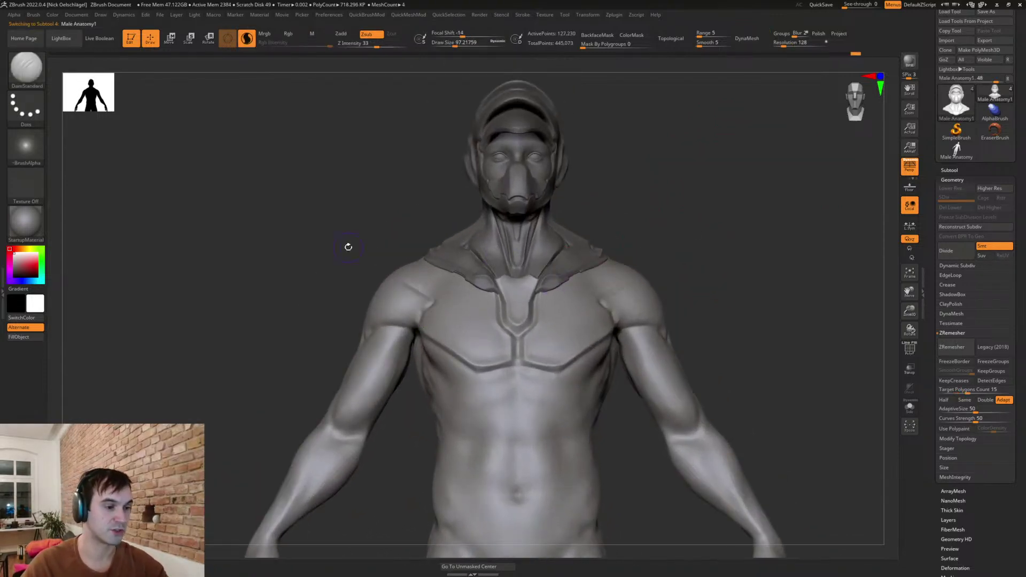
pyautogui.hotkey('ctrl', 'z')
# - Carve a symmetrical DamStandard line over the shoulders and across the upper back to the spine
pyautogui.moveTo(748, 259)
pyautogui.mouseDown()
pyautogui.moveTo(675, 279)
pyautogui.moveTo(680, 290)
pyautogui.mouseUp()
pyautogui.moveTo(700, 232); pyautogui.dragTo(672, 305)
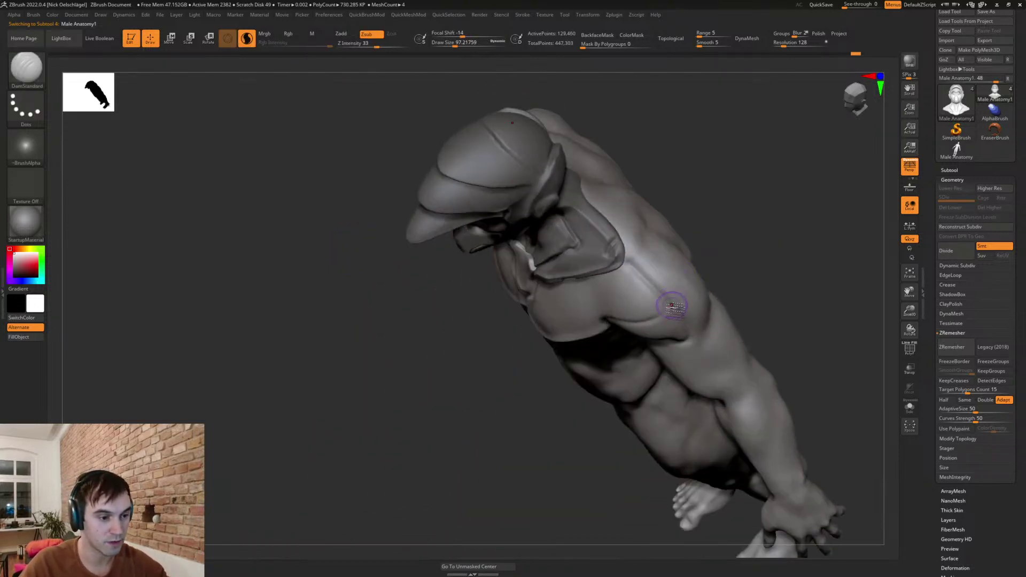
pyautogui.moveTo(685, 246)
pyautogui.mouseDown()
pyautogui.moveTo(666, 257)
pyautogui.moveTo(659, 215)
pyautogui.mouseUp()
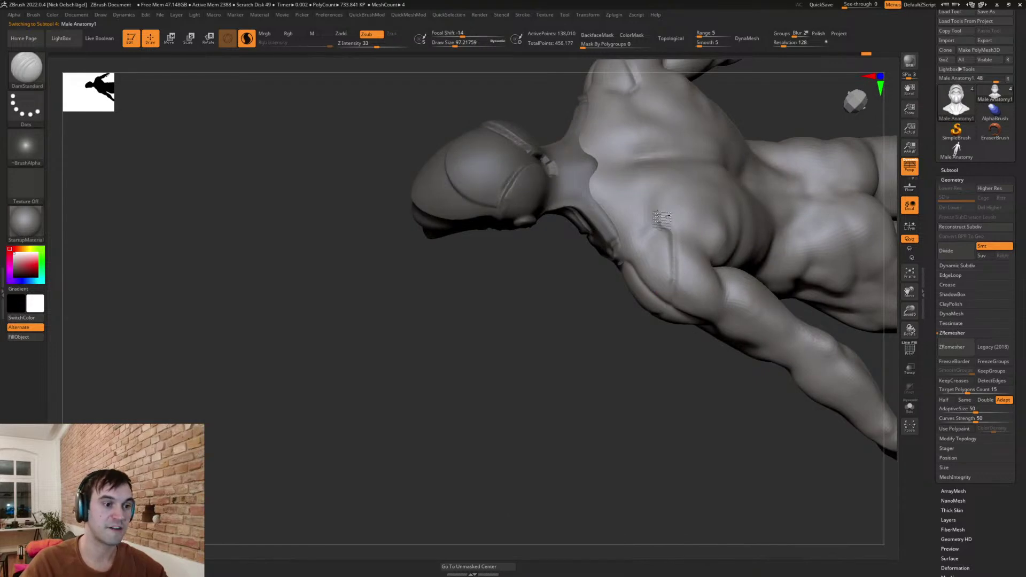
pyautogui.moveTo(670, 176); pyautogui.dragTo(661, 155)
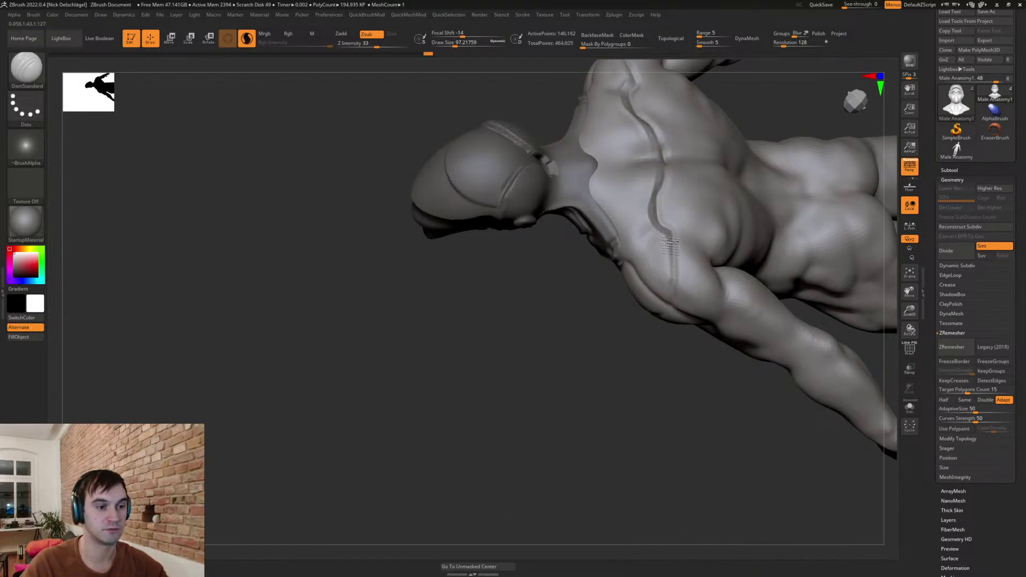
pyautogui.moveTo(665, 425); pyautogui.dragTo(682, 310)
pyautogui.moveTo(799, 247); pyautogui.dragTo(832, 181)
pyautogui.moveTo(731, 387)
pyautogui.mouseDown()
pyautogui.moveTo(738, 321)
pyautogui.moveTo(780, 230)
pyautogui.mouseUp()
# - Choose the Move brush and lasso-mask the upper shoulder caps above the carved crease on both sides, inverting the mask
pyautogui.press('b')
pyautogui.press('m')
pyautogui.press('v')
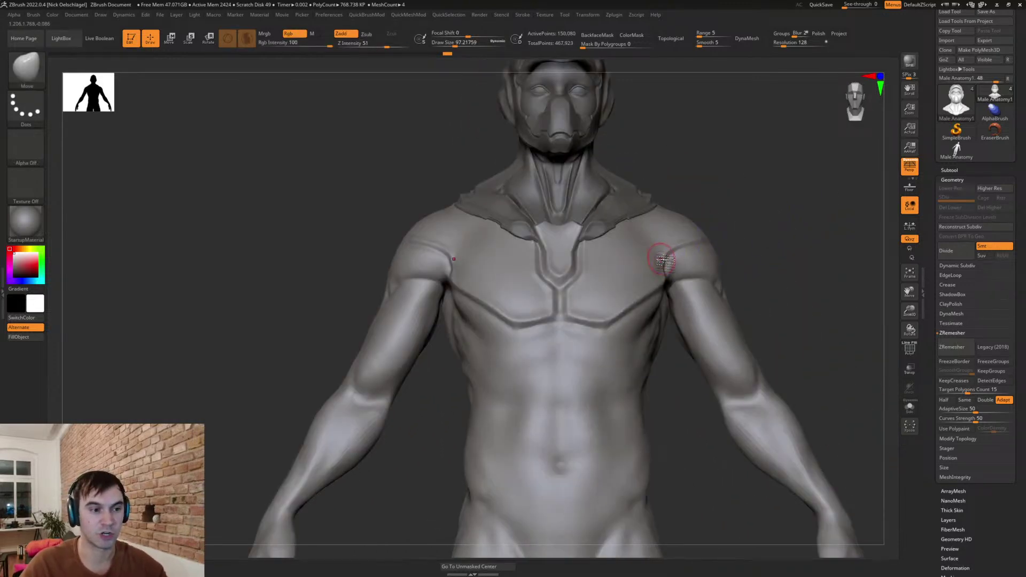
pyautogui.press('[')
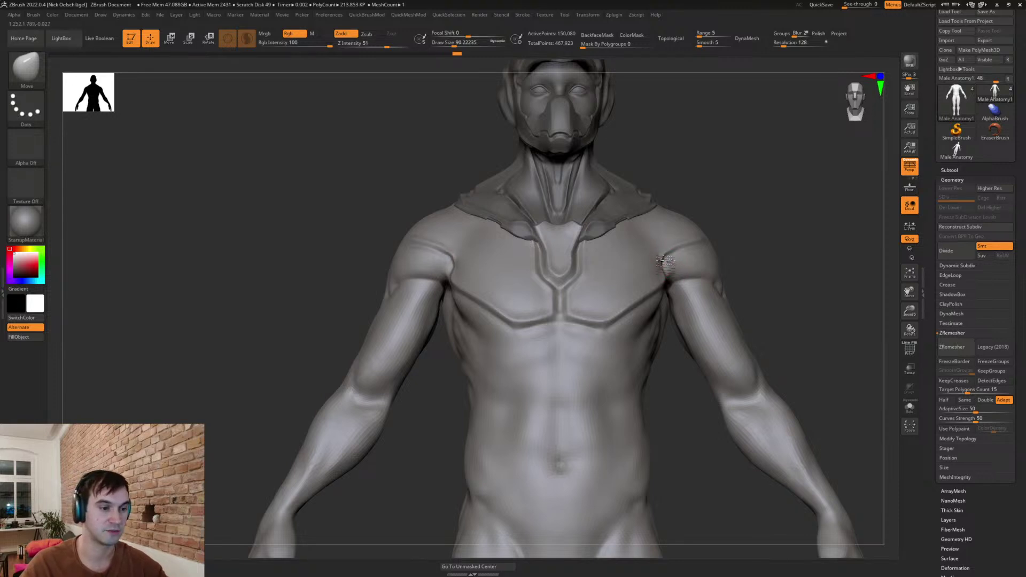
pyautogui.moveTo(749, 290)
pyautogui.keyDown('alt'); pyautogui.mouseDown()
pyautogui.moveTo(760, 287)
pyautogui.moveTo(745, 250)
pyautogui.moveTo(780, 284)
pyautogui.moveTo(743, 275)
pyautogui.mouseUp(); pyautogui.keyUp('alt')
pyautogui.moveTo(665, 250)
pyautogui.keyDown('ctrl'); pyautogui.mouseDown()
pyautogui.moveTo(764, 224)
pyautogui.moveTo(765, 165)
pyautogui.moveTo(645, 152)
pyautogui.mouseUp(); pyautogui.keyUp('ctrl')
pyautogui.keyDown('ctrl'); pyautogui.click(799, 184); pyautogui.keyUp('ctrl')
pyautogui.keyDown('shift'); pyautogui.moveTo(797, 179); pyautogui.dragTo(818, 165); pyautogui.keyUp('shift')
# - Invert the mask again and reshape the outer shoulders with the Move brush at a draw size of about 250, undoing the last change
pyautogui.press('s')
pyautogui.moveTo(729, 224); pyautogui.dragTo(734, 224)
pyautogui.keyDown('ctrl'); pyautogui.click(768, 239); pyautogui.keyUp('ctrl')
pyautogui.press('s')
pyautogui.click(765, 253)
pyautogui.moveTo(810, 256)
pyautogui.mouseDown()
pyautogui.moveTo(746, 246)
pyautogui.moveTo(763, 227)
pyautogui.moveTo(818, 207)
pyautogui.mouseUp()
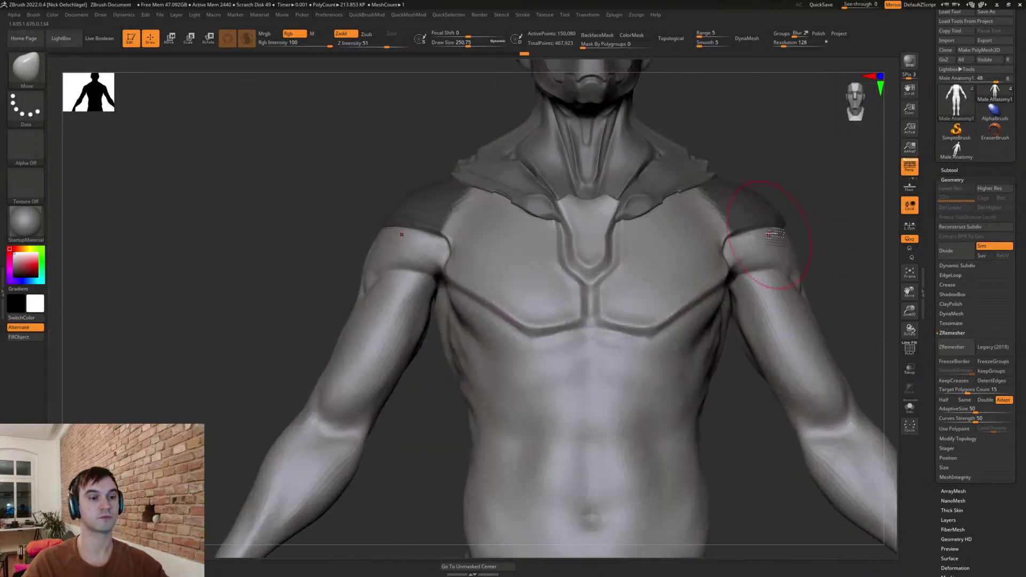
pyautogui.keyDown('alt'); pyautogui.moveTo(821, 242); pyautogui.dragTo(797, 225); pyautogui.keyUp('alt')
pyautogui.hotkey('ctrl', 'z')
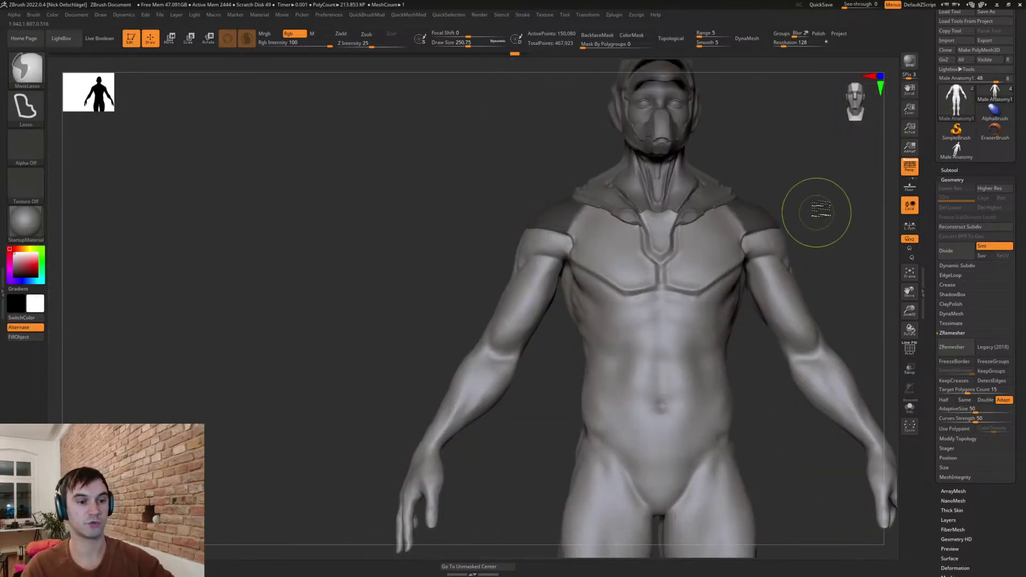
# - Clear the shoulder mask and refine the inner shoulder creases with the Move brush at a draw size of about 158
pyautogui.moveTo(778, 159)
pyautogui.mouseDown()
pyautogui.moveTo(740, 218)
pyautogui.moveTo(749, 252)
pyautogui.moveTo(730, 241)
pyautogui.mouseUp()
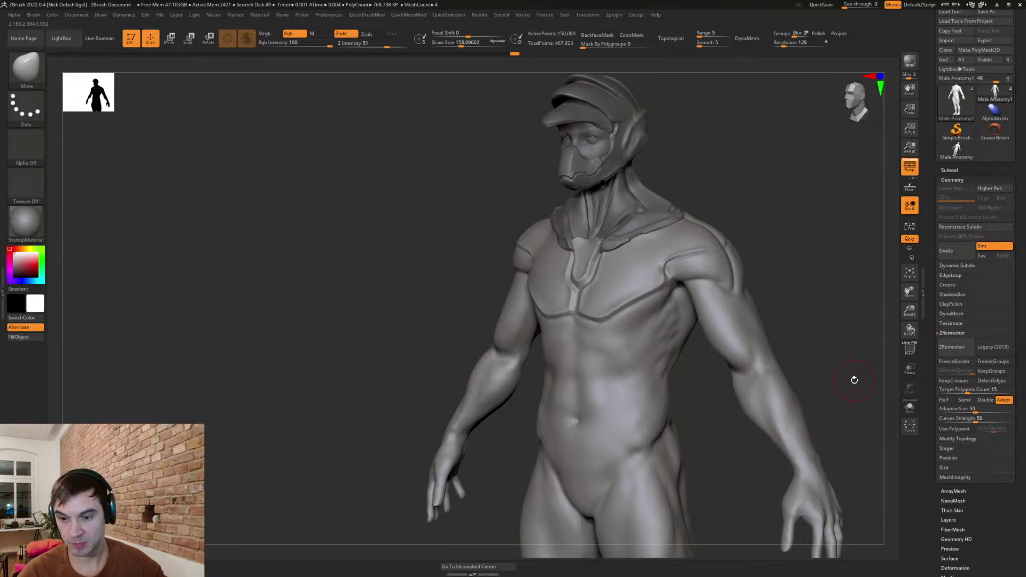
pyautogui.keyDown('shift'); pyautogui.moveTo(782, 221); pyautogui.dragTo(728, 254); pyautogui.keyUp('shift')
pyautogui.keyDown('alt'); pyautogui.moveTo(645, 232); pyautogui.dragTo(660, 259); pyautogui.keyUp('alt')
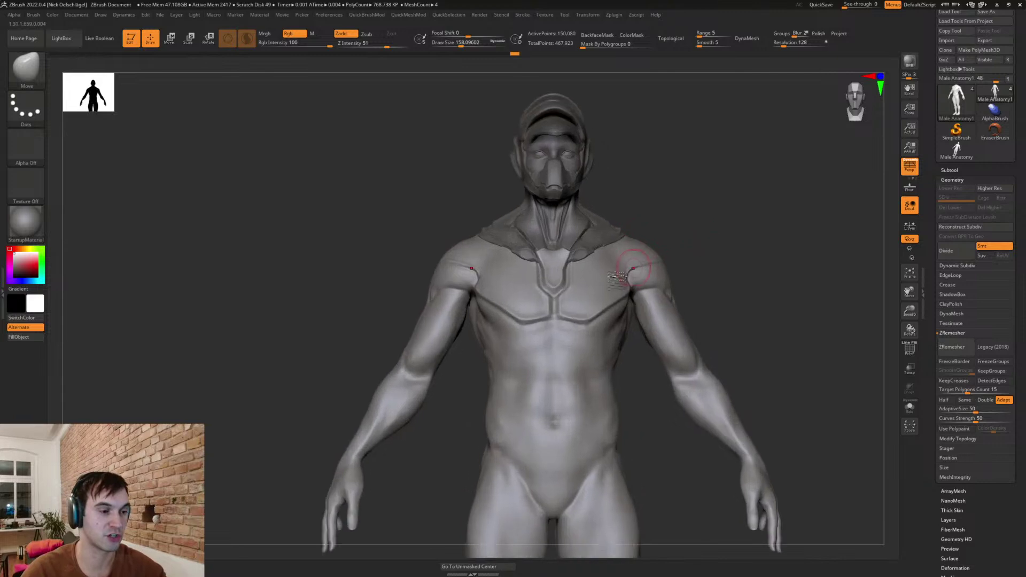
pyautogui.moveTo(621, 225); pyautogui.dragTo(719, 311)
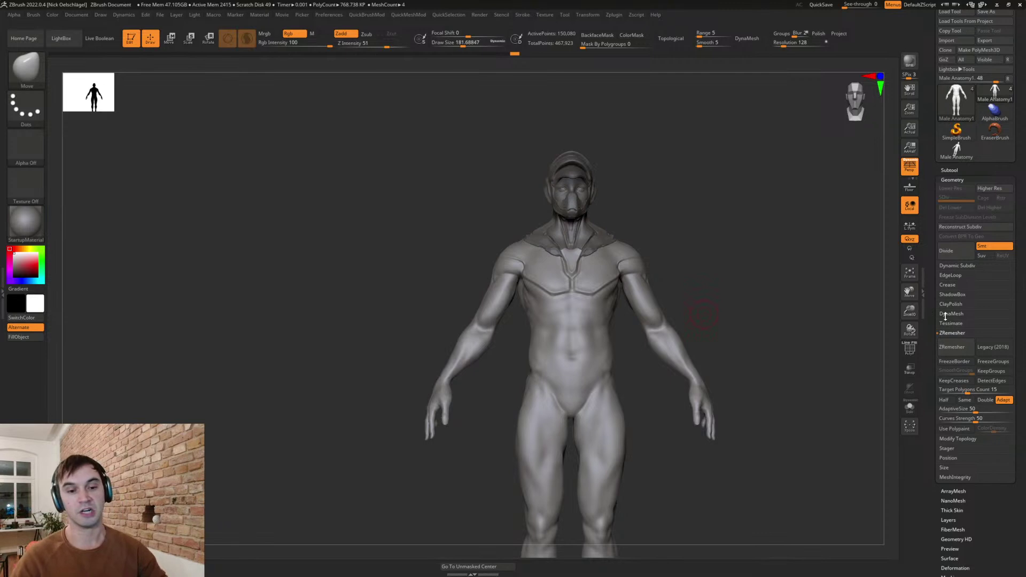
# - Append a Sphere3D as a new subtool and select it
pyautogui.click(960, 170)
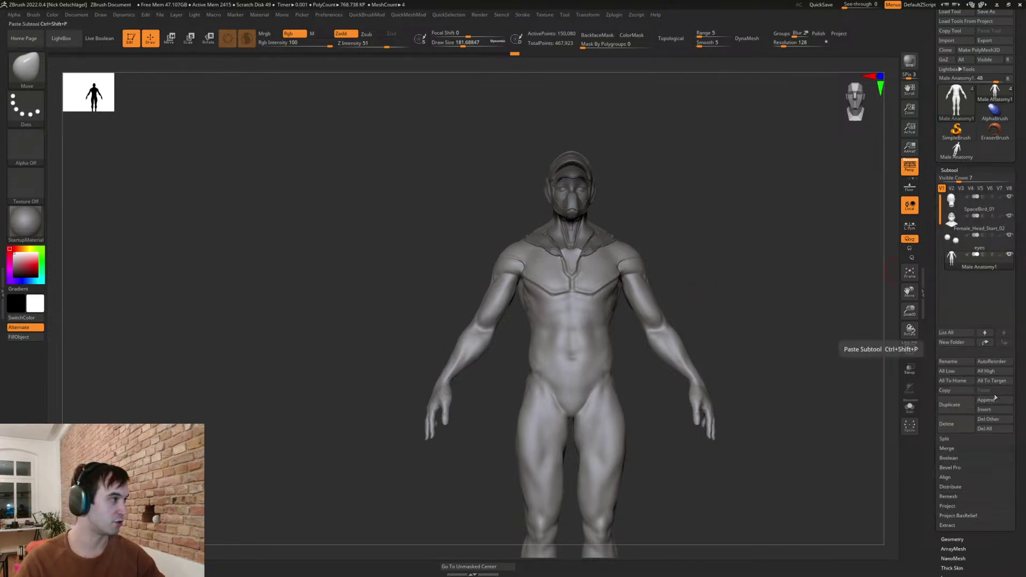
pyautogui.click(1004, 398)
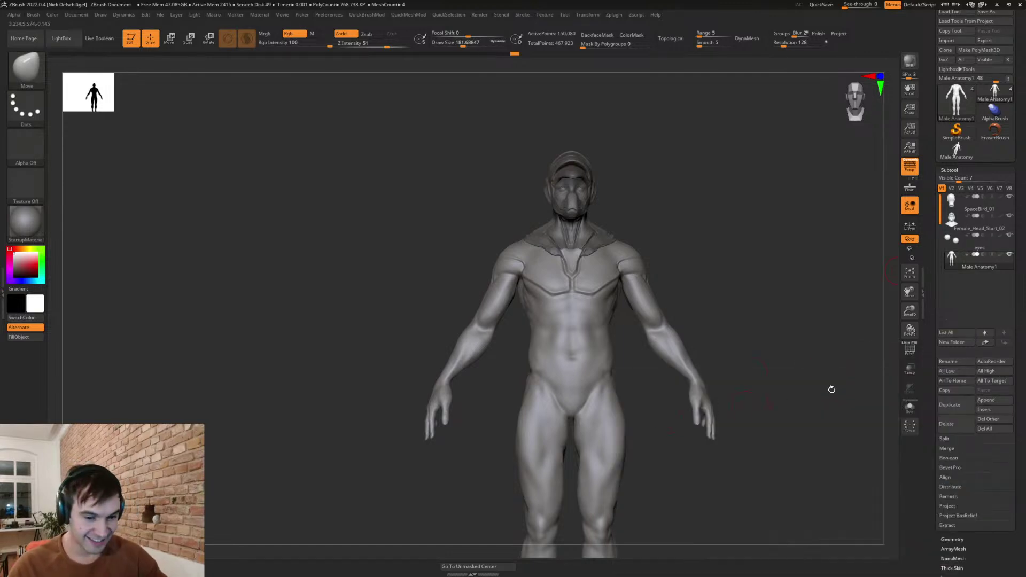
pyautogui.click(982, 401)
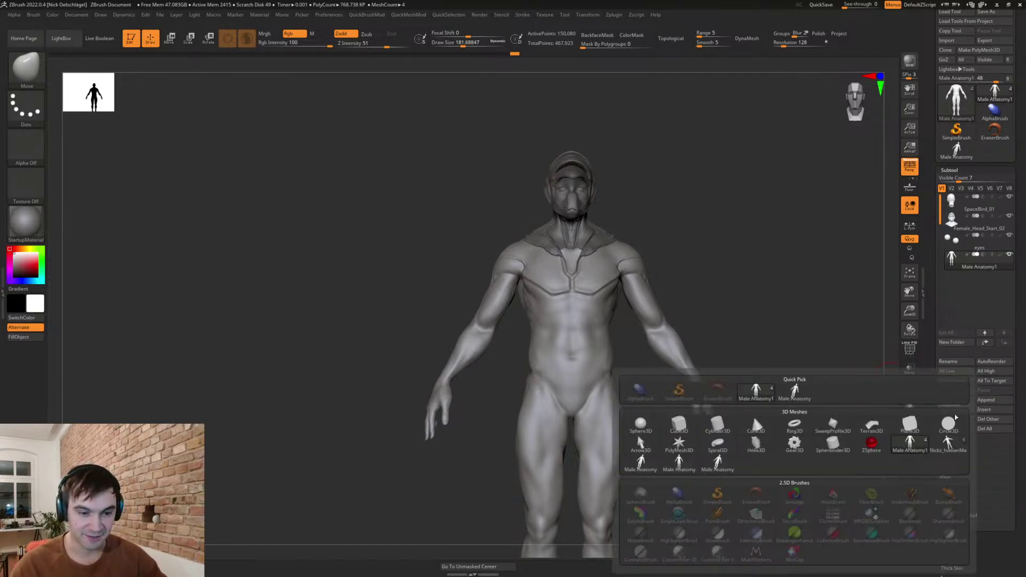
pyautogui.click(641, 426)
pyautogui.keyDown('alt'); pyautogui.click(605, 189); pyautogui.keyUp('alt')
# - Move the sphere out of the body to a spot behind the upper back, working from a side view
pyautogui.keyDown('shift'); pyautogui.moveTo(692, 236); pyautogui.dragTo(531, 202); pyautogui.keyUp('shift')
pyautogui.press('w')
pyautogui.moveTo(598, 170); pyautogui.dragTo(551, 245)
pyautogui.keyDown('shift'); pyautogui.moveTo(634, 213); pyautogui.dragTo(671, 215); pyautogui.keyUp('shift')
pyautogui.moveTo(543, 246); pyautogui.dragTo(665, 245)
# - Cut the sphere's front and back into a thin slab with ClipCurve from the side, angling its outer face
pyautogui.press('2')
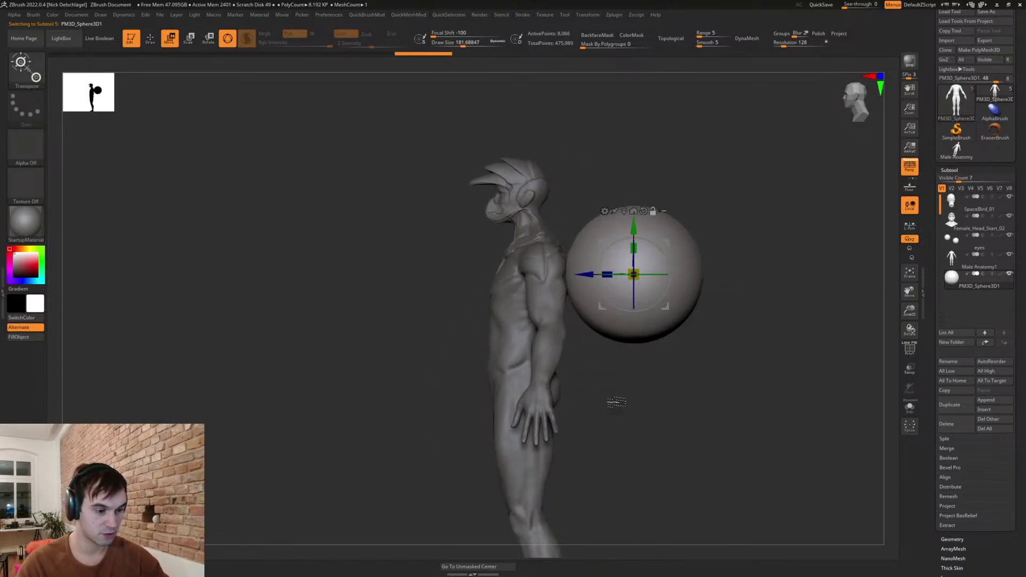
pyautogui.press('3')
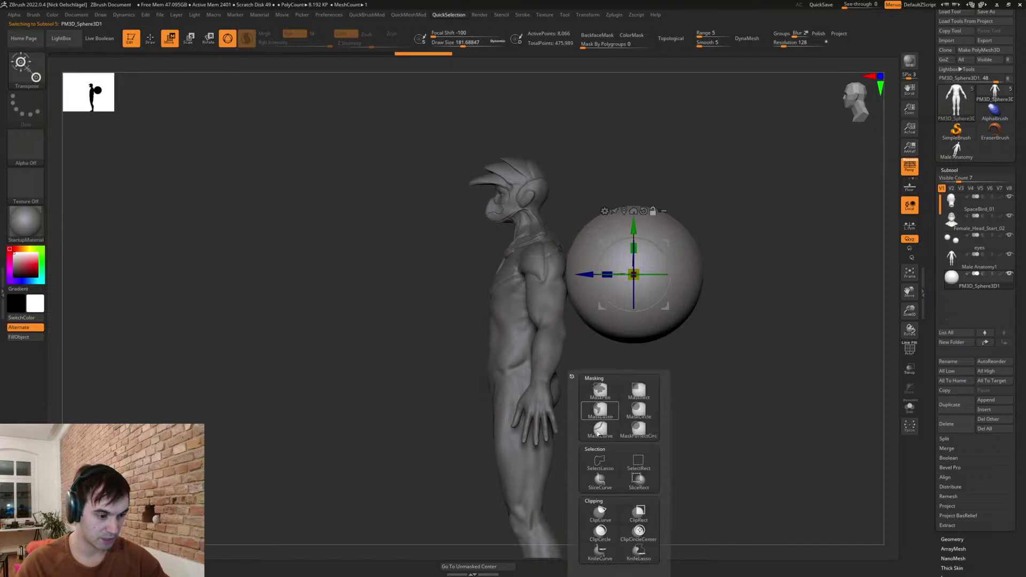
pyautogui.click(604, 519)
pyautogui.keyDown('ctrl'); pyautogui.keyDown('shift'); pyautogui.moveTo(600, 459); pyautogui.dragTo(603, 126); pyautogui.keyUp('shift'); pyautogui.keyUp('ctrl')
pyautogui.moveTo(663, 153)
pyautogui.keyDown('ctrl'); pyautogui.keyDown('shift'); pyautogui.mouseDown()
pyautogui.moveTo(671, 452)
pyautogui.moveTo(646, 462)
pyautogui.mouseUp(); pyautogui.keyUp('shift'); pyautogui.keyUp('ctrl')
pyautogui.keyDown('ctrl'); pyautogui.keyDown('shift'); pyautogui.moveTo(633, 184); pyautogui.dragTo(684, 362); pyautogui.keyUp('shift'); pyautogui.keyUp('ctrl')
# - Clip both sides of the disc from the back view into a narrow panel that tapers downwards
pyautogui.keyDown('shift'); pyautogui.moveTo(759, 343); pyautogui.dragTo(696, 332); pyautogui.keyUp('shift')
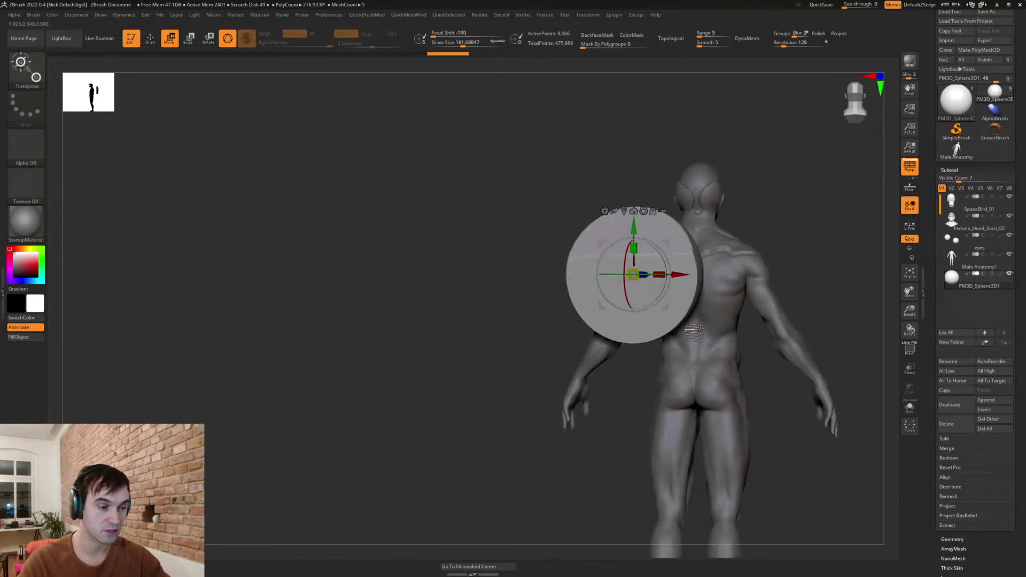
pyautogui.keyDown('ctrl'); pyautogui.keyDown('shift'); pyautogui.moveTo(602, 114); pyautogui.dragTo(602, 436); pyautogui.keyUp('shift'); pyautogui.keyUp('ctrl')
pyautogui.moveTo(680, 123)
pyautogui.keyDown('ctrl'); pyautogui.keyDown('shift'); pyautogui.mouseDown()
pyautogui.moveTo(663, 442)
pyautogui.moveTo(675, 452)
pyautogui.moveTo(620, 481)
pyautogui.mouseUp(); pyautogui.keyUp('shift'); pyautogui.keyUp('ctrl')
pyautogui.moveTo(786, 260); pyautogui.dragTo(681, 208)
# - Reposition the clipped panel behind the character's left shoulder blade and raise the draw size to about 331
pyautogui.press('s')
pyautogui.moveTo(728, 252)
pyautogui.mouseDown()
pyautogui.moveTo(695, 258)
pyautogui.moveTo(706, 265)
pyautogui.mouseUp()
pyautogui.press('q')
pyautogui.press('s')
pyautogui.moveTo(644, 250)
pyautogui.mouseDown()
pyautogui.moveTo(655, 249)
pyautogui.moveTo(616, 315)
pyautogui.mouseUp()
pyautogui.press('w')
pyautogui.moveTo(707, 265); pyautogui.dragTo(657, 262)
pyautogui.press('q')
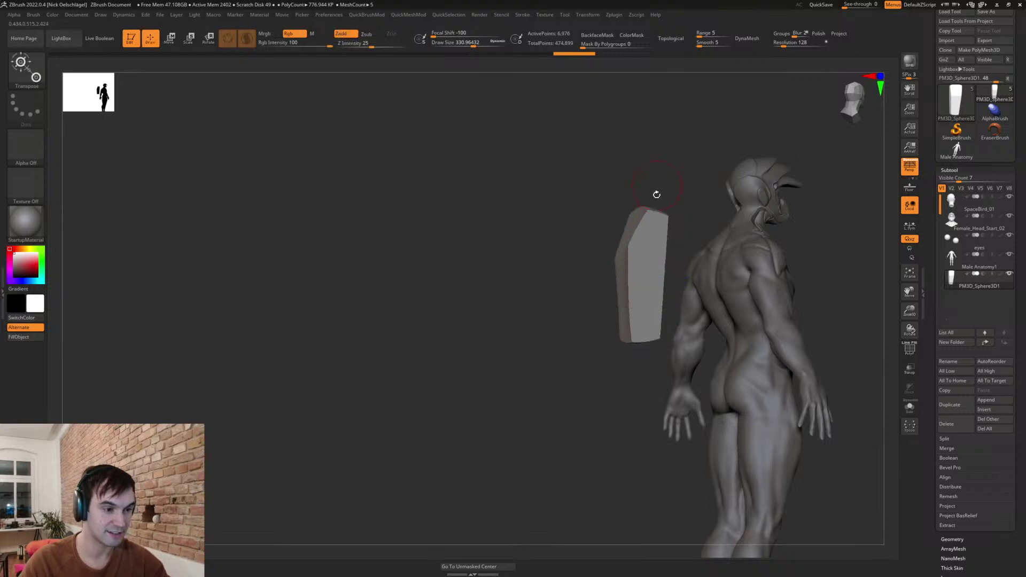
# - Smooth the panel's hard edges and duplicate it onto the other side of the back with Mirror And Weld
pyautogui.keyDown('ctrl'); pyautogui.moveTo(655, 183); pyautogui.dragTo(668, 195); pyautogui.keyUp('ctrl')
pyautogui.moveTo(636, 263)
pyautogui.keyDown('shift'); pyautogui.mouseDown()
pyautogui.moveTo(652, 338)
pyautogui.moveTo(717, 229)
pyautogui.moveTo(642, 290)
pyautogui.mouseUp(); pyautogui.keyUp('shift')
pyautogui.keyDown('shift'); pyautogui.moveTo(650, 351); pyautogui.dragTo(719, 262); pyautogui.keyUp('shift')
pyautogui.press('2')
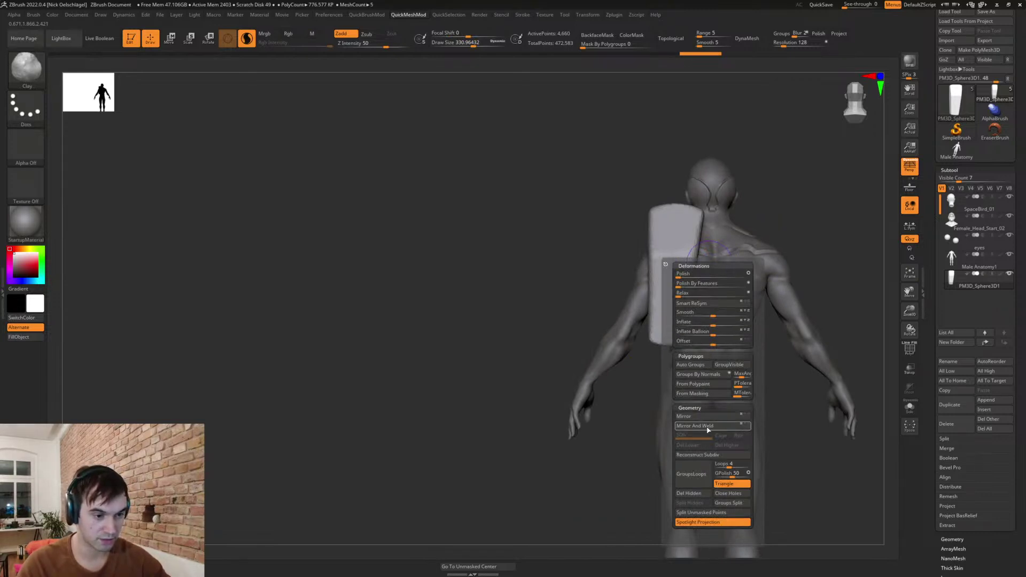
pyautogui.click(707, 426)
# - Move the back panels in against the character's upper back, tilt them slightly, and restore their symmetry with Mirror And Weld
pyautogui.keyDown('shift'); pyautogui.moveTo(760, 170); pyautogui.dragTo(761, 150); pyautogui.keyUp('shift')
pyautogui.press('w')
pyautogui.moveTo(694, 192)
pyautogui.keyDown('alt'); pyautogui.mouseDown()
pyautogui.moveTo(670, 205)
pyautogui.moveTo(683, 186)
pyautogui.mouseUp(); pyautogui.keyUp('alt')
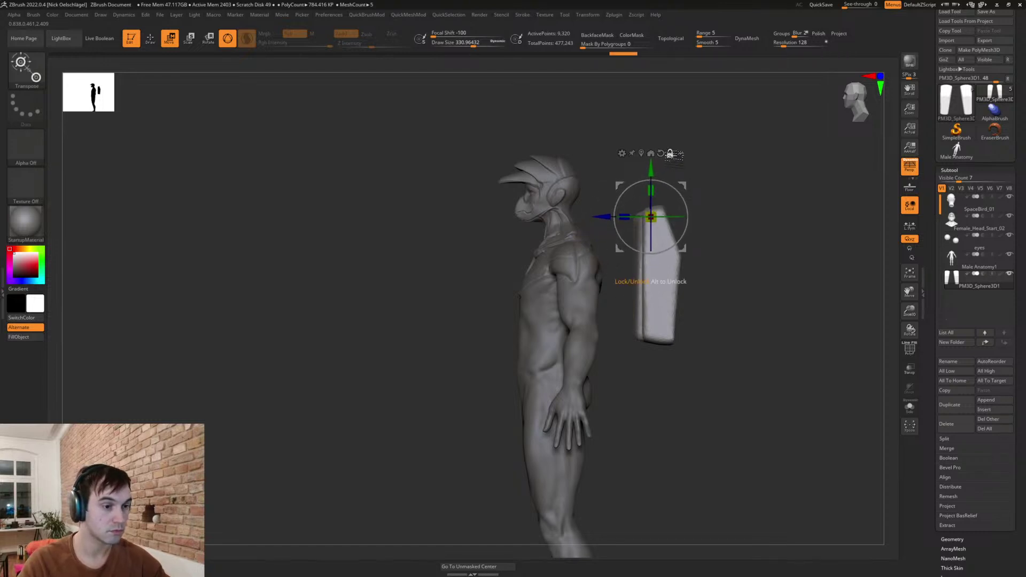
pyautogui.moveTo(676, 197); pyautogui.dragTo(657, 233)
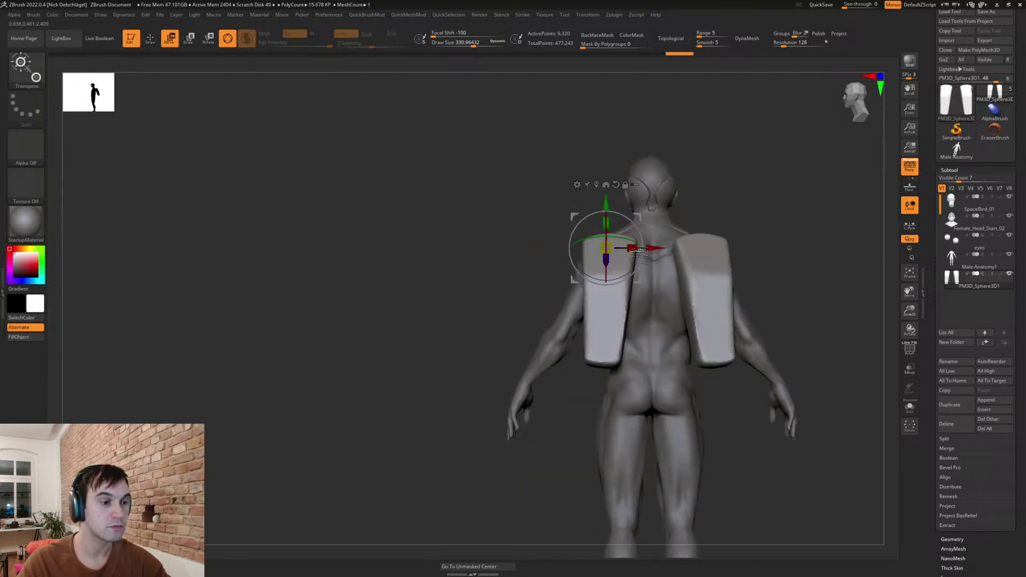
pyautogui.moveTo(640, 216); pyautogui.dragTo(646, 222)
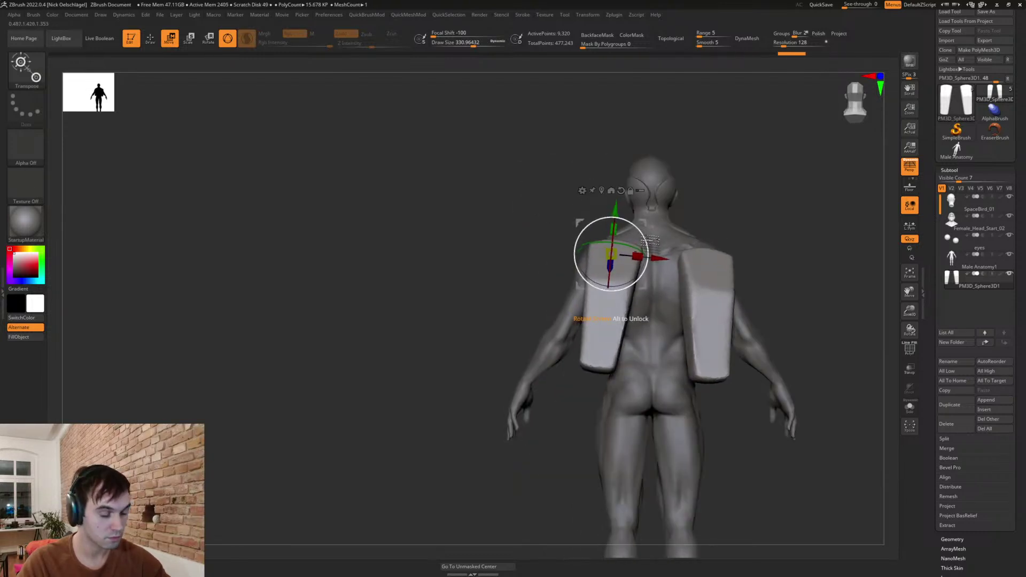
pyautogui.press('2')
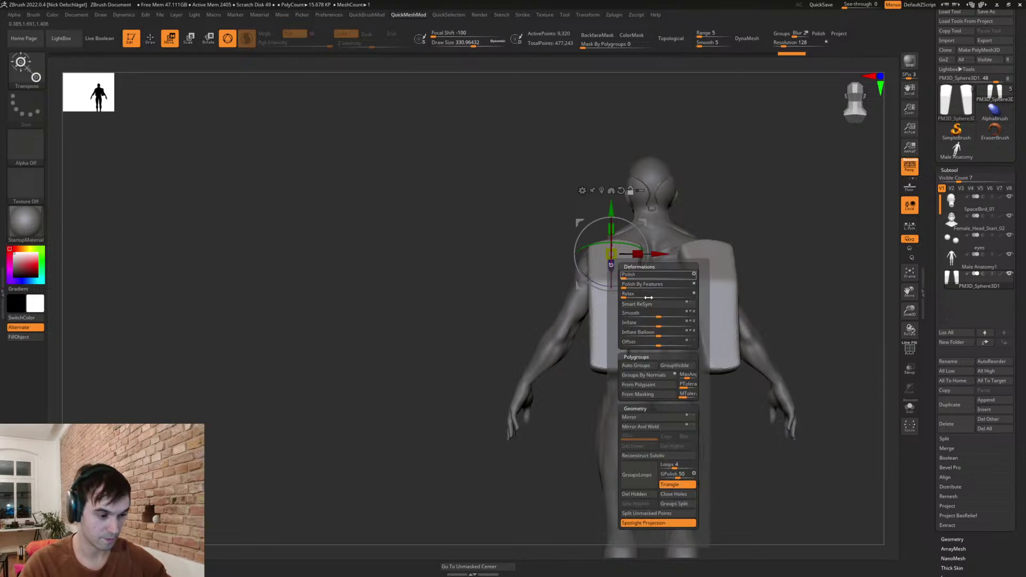
pyautogui.click(654, 427)
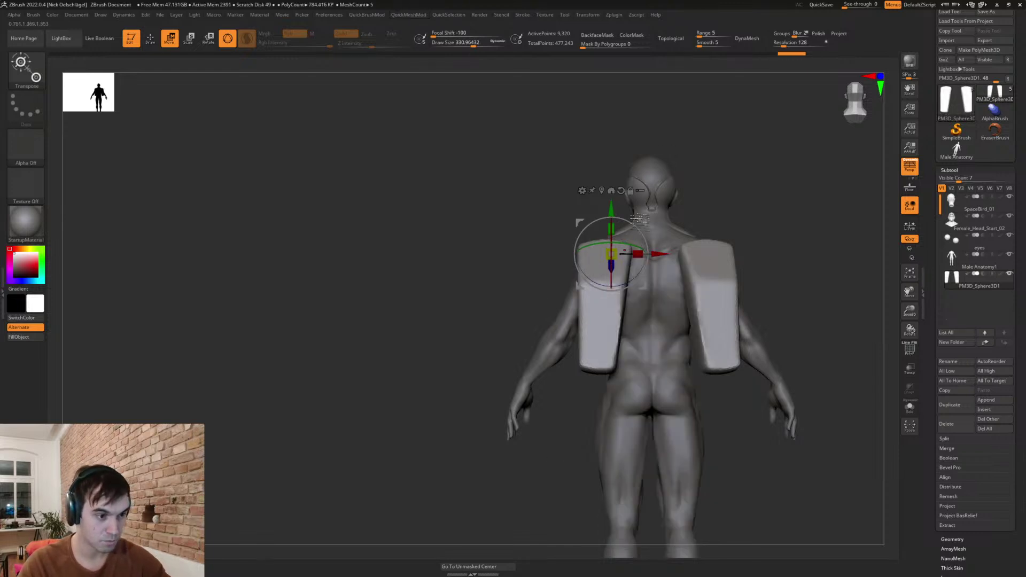
# - Enable symmetry and angle both back panels so they fan outwards behind the shoulders and sit close to the back
pyautogui.press('x')
pyautogui.moveTo(660, 220); pyautogui.dragTo(662, 236)
pyautogui.moveTo(663, 223); pyautogui.dragTo(680, 228)
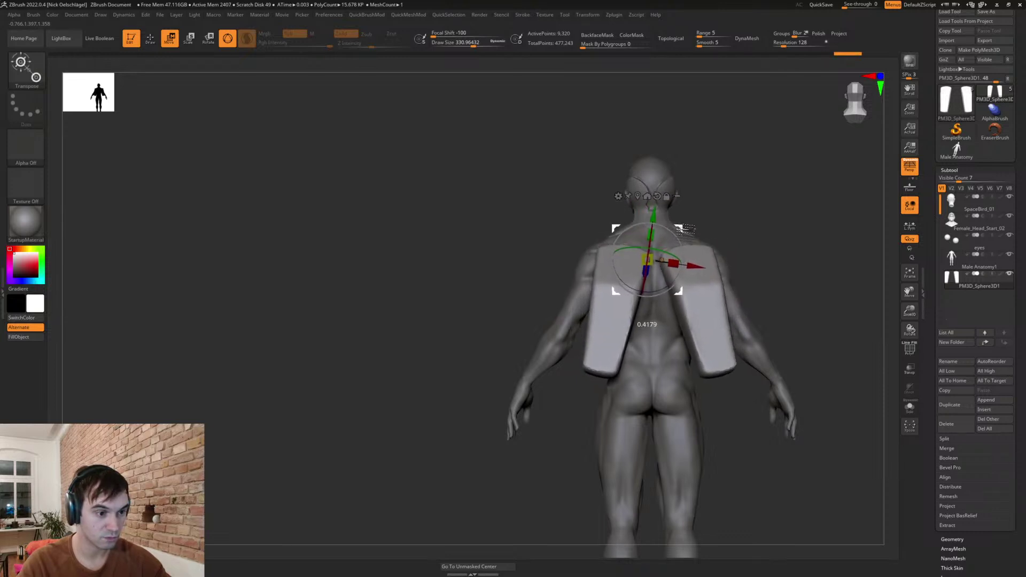
pyautogui.moveTo(743, 225)
pyautogui.mouseDown()
pyautogui.moveTo(802, 225)
pyautogui.moveTo(737, 247)
pyautogui.moveTo(724, 291)
pyautogui.mouseUp()
pyautogui.press('q')
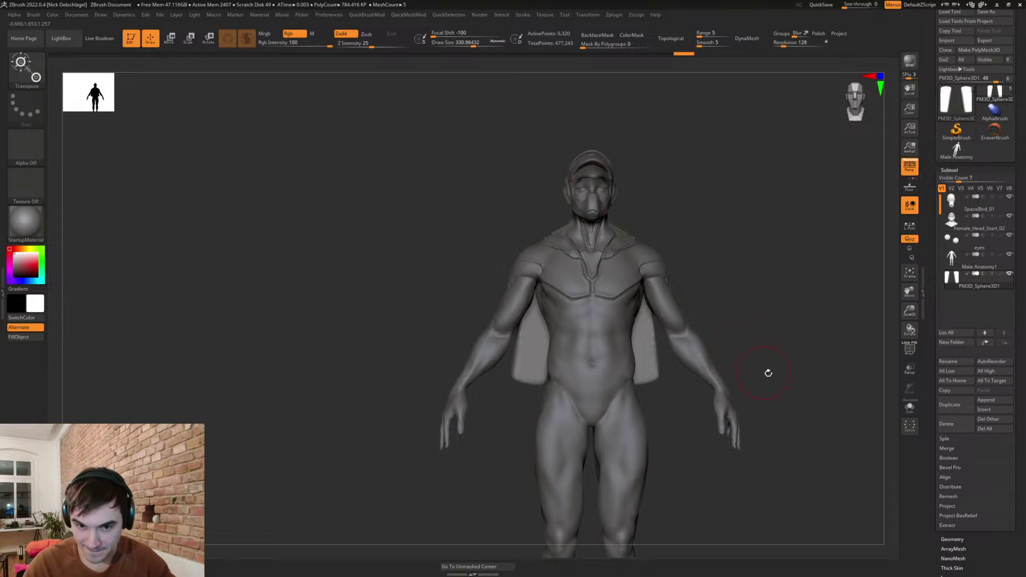
# - Carve a second suit line beneath the chest on the body with the DamStandard brush at a draw size of about 116
pyautogui.moveTo(755, 296); pyautogui.dragTo(719, 282)
pyautogui.moveTo(727, 209)
pyautogui.mouseDown()
pyautogui.moveTo(722, 287)
pyautogui.moveTo(729, 252)
pyautogui.moveTo(743, 259)
pyautogui.moveTo(737, 240)
pyautogui.moveTo(775, 252)
pyautogui.mouseUp()
pyautogui.press('s')
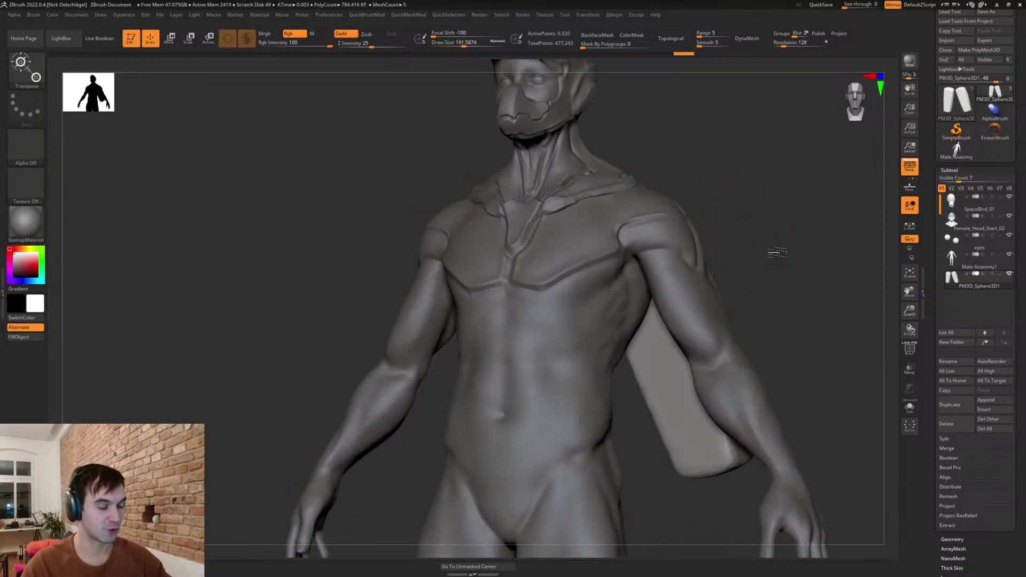
pyautogui.press('b')
pyautogui.press('d')
pyautogui.press('s')
pyautogui.press('s')
pyautogui.moveTo(519, 300); pyautogui.dragTo(512, 301)
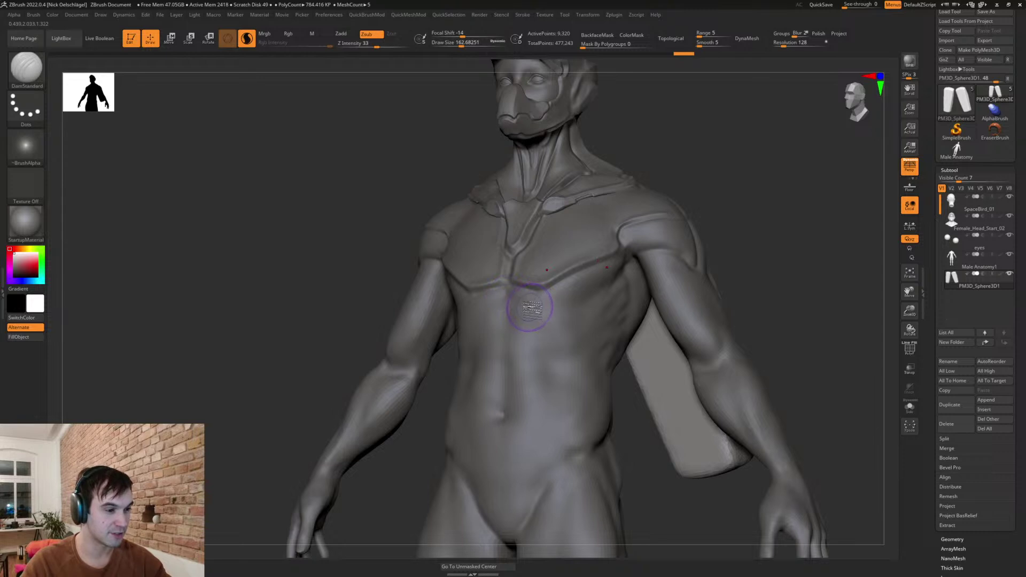
pyautogui.keyDown('alt'); pyautogui.click(509, 299); pyautogui.keyUp('alt')
pyautogui.hotkey('ctrl', 'z')
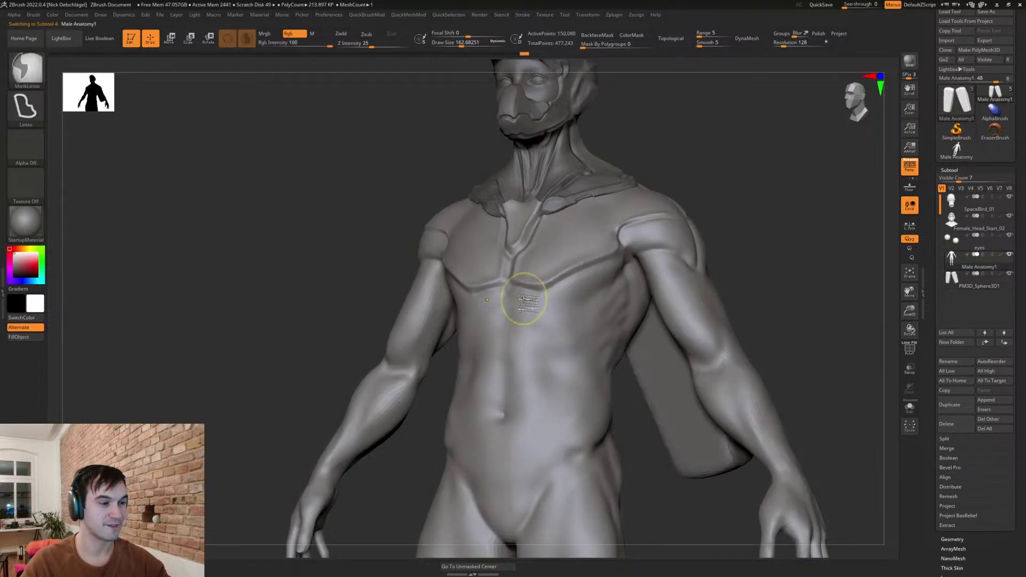
pyautogui.press('s')
pyautogui.moveTo(526, 300); pyautogui.dragTo(516, 301)
pyautogui.moveTo(773, 232)
pyautogui.mouseDown()
pyautogui.moveTo(735, 262)
pyautogui.moveTo(768, 232)
pyautogui.mouseUp()
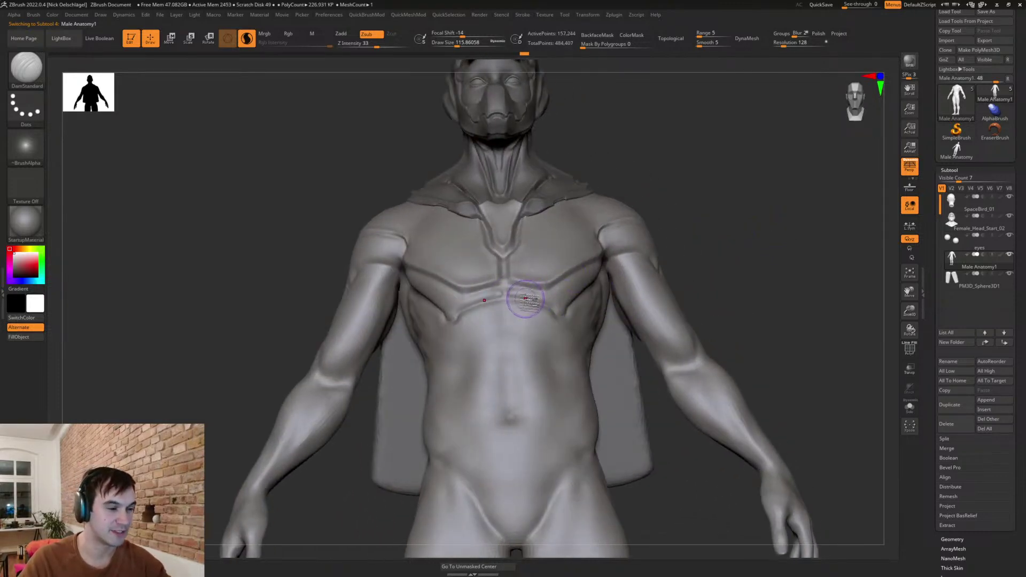
pyautogui.moveTo(588, 305)
pyautogui.mouseDown(button='right')
pyautogui.moveTo(565, 301)
pyautogui.moveTo(584, 298)
pyautogui.mouseUp(button='right')
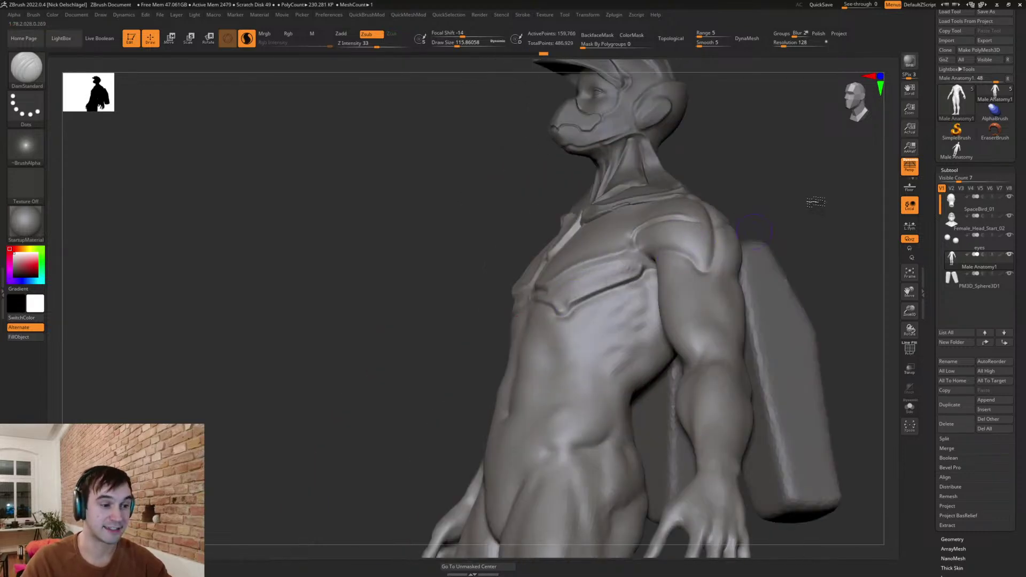
# - Carve stepped suit lines down both sides of the abdomen, converging to a point on the lower belly
pyautogui.keyDown('shift'); pyautogui.moveTo(799, 191); pyautogui.dragTo(820, 201); pyautogui.keyUp('shift')
pyautogui.moveTo(780, 331)
pyautogui.keyDown('alt'); pyautogui.mouseDown()
pyautogui.moveTo(746, 226)
pyautogui.moveTo(731, 260)
pyautogui.mouseUp(); pyautogui.keyUp('alt')
pyautogui.moveTo(731, 260)
pyautogui.mouseDown(button='right')
pyautogui.moveTo(756, 213)
pyautogui.moveTo(665, 241)
pyautogui.moveTo(618, 280)
pyautogui.mouseUp(button='right')
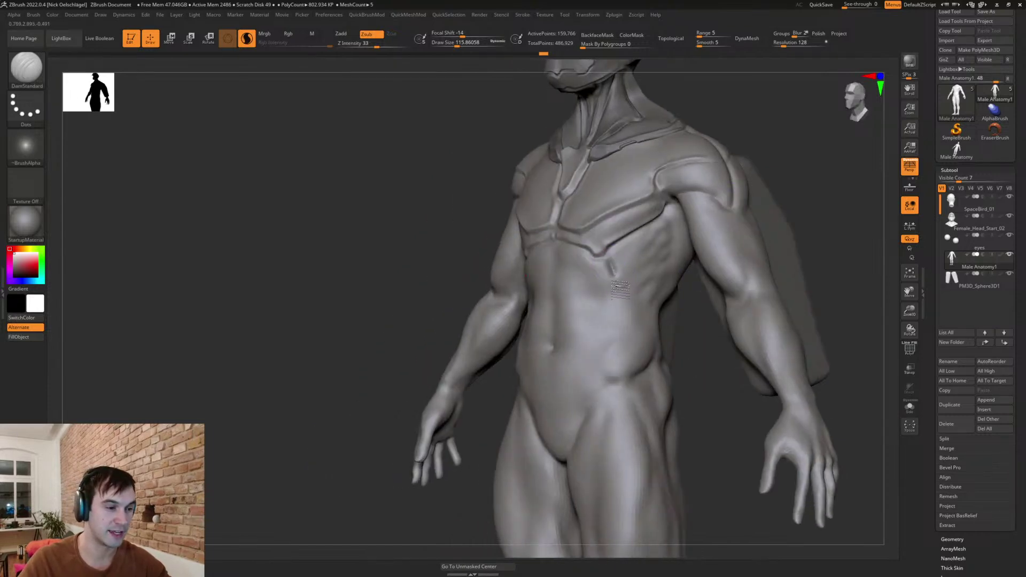
pyautogui.keyDown('shift'); pyautogui.moveTo(813, 229); pyautogui.dragTo(791, 241); pyautogui.keyUp('shift')
pyautogui.moveTo(510, 330)
pyautogui.mouseDown()
pyautogui.moveTo(511, 371)
pyautogui.moveTo(541, 413)
pyautogui.moveTo(599, 367)
pyautogui.moveTo(608, 280)
pyautogui.mouseUp()
pyautogui.hotkey('ctrl', 'z')
pyautogui.moveTo(591, 365); pyautogui.dragTo(609, 263)
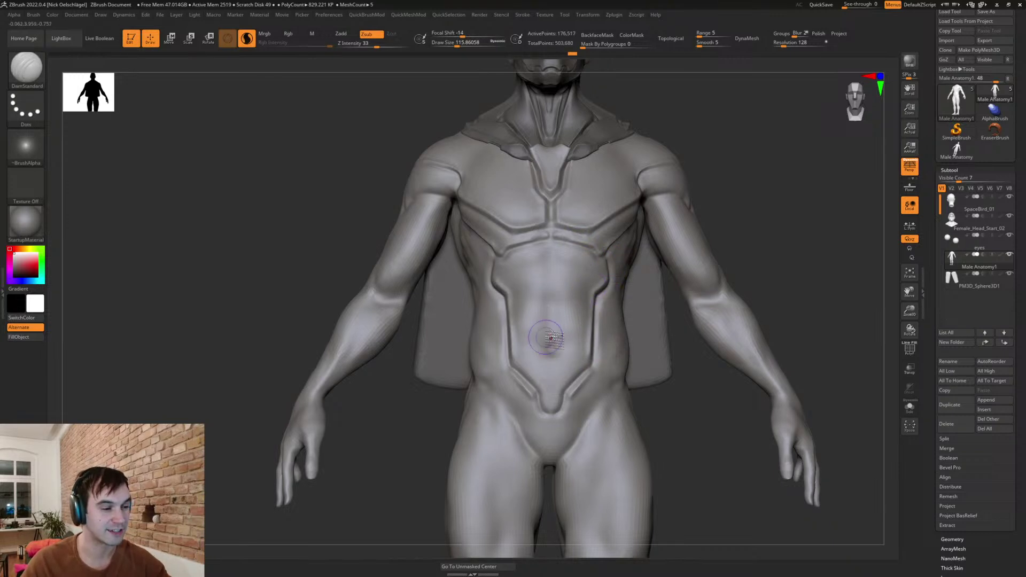
# - Carve a round navel dimple and an inner panel line around the abdominal muscles, extending the grooves towards the hips
pyautogui.moveTo(550, 348); pyautogui.dragTo(550, 353)
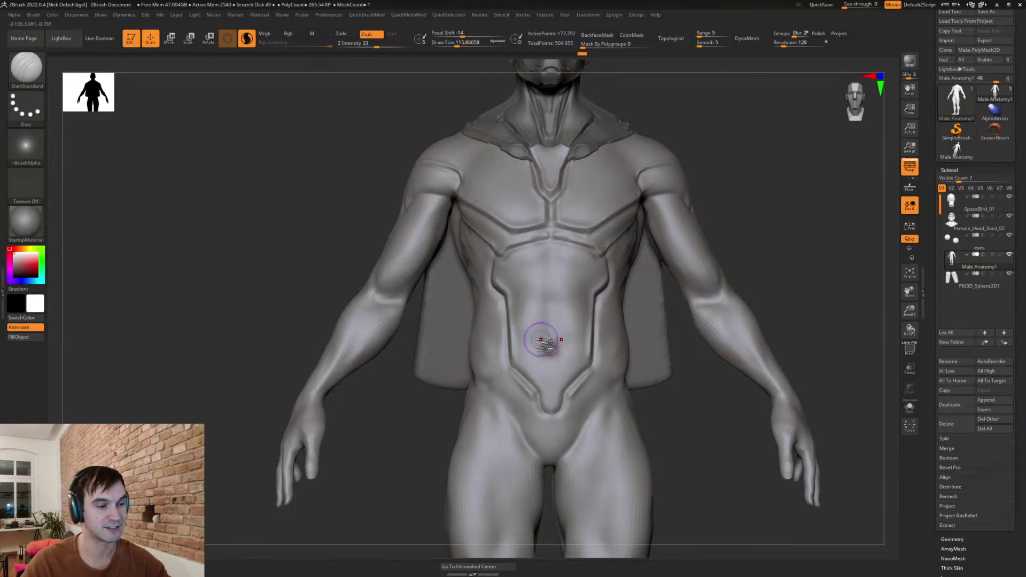
pyautogui.moveTo(502, 276)
pyautogui.mouseDown()
pyautogui.moveTo(532, 298)
pyautogui.moveTo(537, 368)
pyautogui.mouseUp()
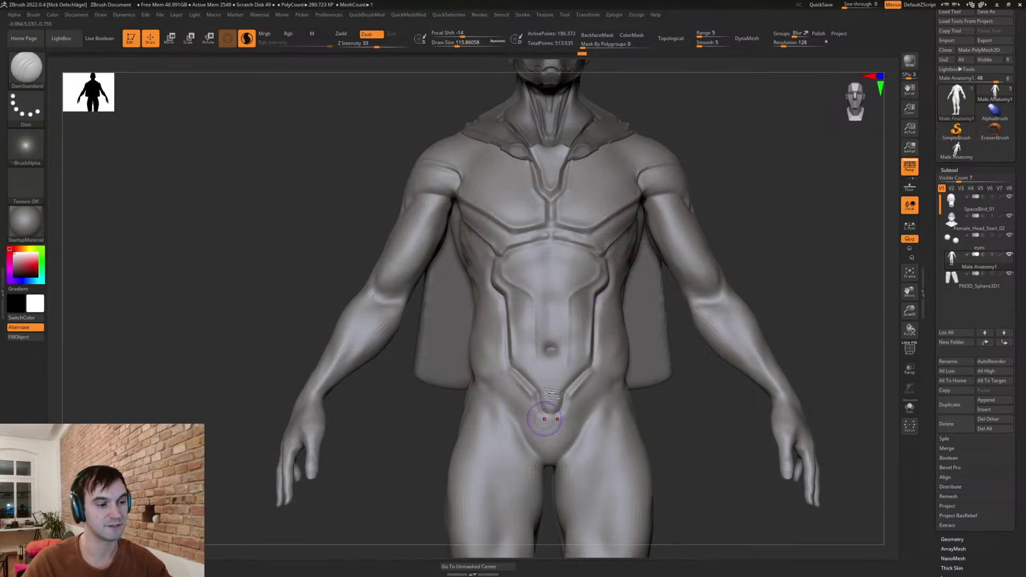
pyautogui.moveTo(681, 411); pyautogui.dragTo(626, 340)
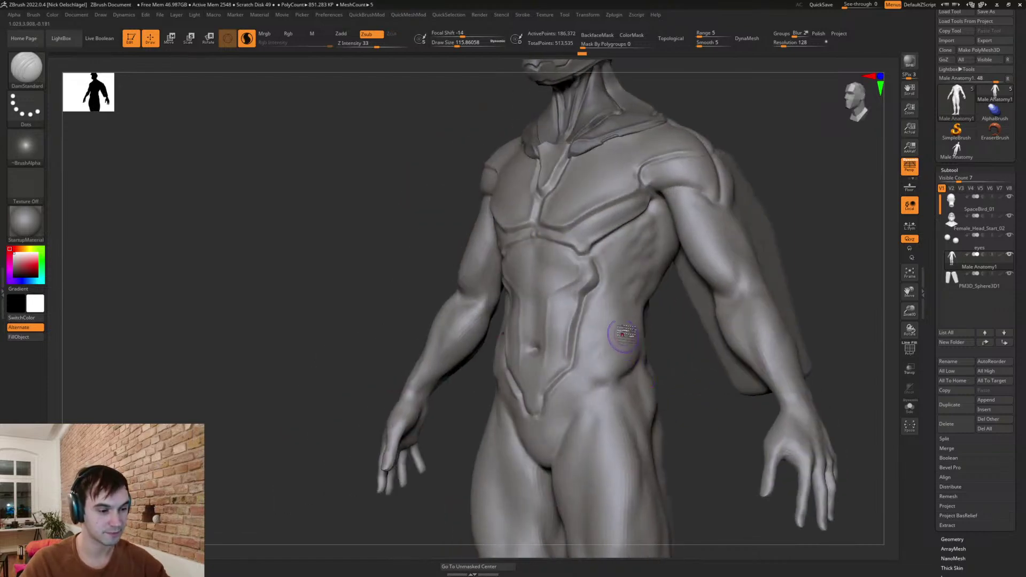
pyautogui.moveTo(695, 424)
pyautogui.keyDown('shift'); pyautogui.mouseDown()
pyautogui.moveTo(676, 421)
pyautogui.moveTo(718, 321)
pyautogui.moveTo(688, 360)
pyautogui.moveTo(705, 378)
pyautogui.mouseUp(); pyautogui.keyUp('shift')
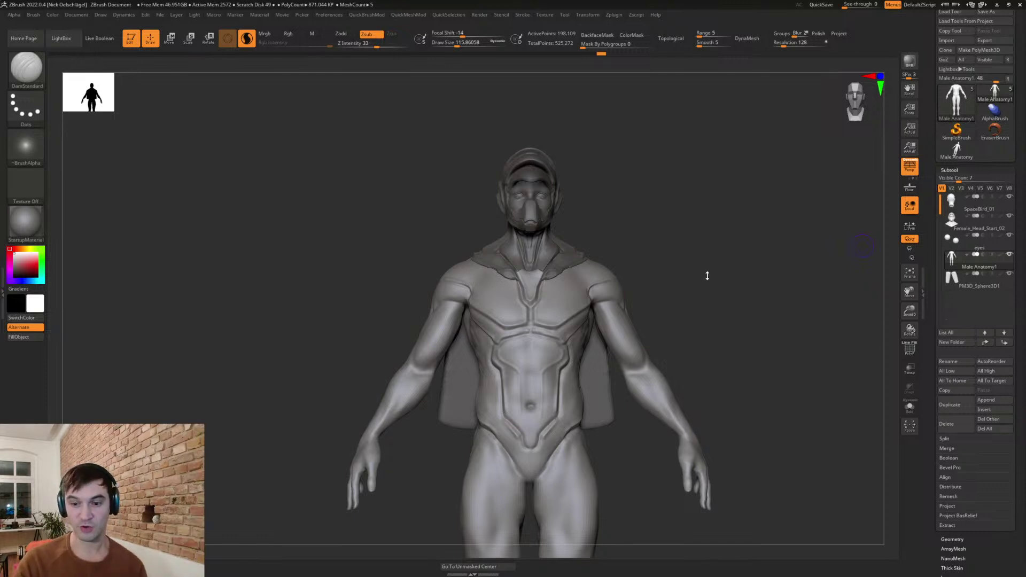
# - Mask the strip beneath the chest and the bands below the shoulders on the body with MaskLasso
pyautogui.moveTo(693, 211)
pyautogui.mouseDown()
pyautogui.moveTo(660, 287)
pyautogui.moveTo(673, 300)
pyautogui.moveTo(683, 250)
pyautogui.moveTo(687, 283)
pyautogui.moveTo(671, 296)
pyautogui.moveTo(634, 270)
pyautogui.moveTo(676, 296)
pyautogui.mouseUp()
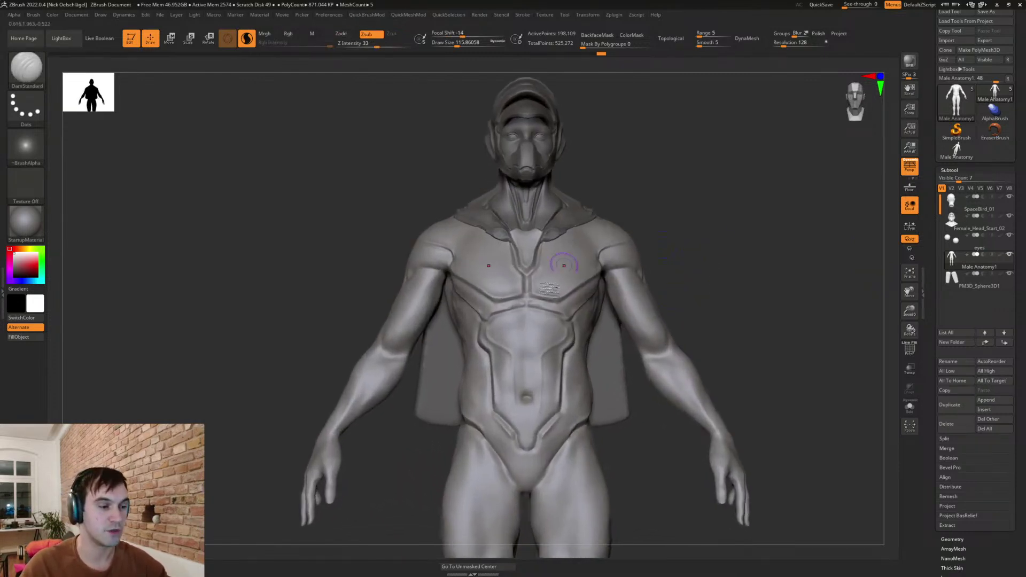
pyautogui.press('ctrl')
pyautogui.moveTo(534, 301)
pyautogui.keyDown('ctrl'); pyautogui.mouseDown()
pyautogui.moveTo(572, 298)
pyautogui.moveTo(620, 251)
pyautogui.moveTo(633, 272)
pyautogui.moveTo(545, 320)
pyautogui.moveTo(526, 299)
pyautogui.mouseUp(); pyautogui.keyUp('ctrl')
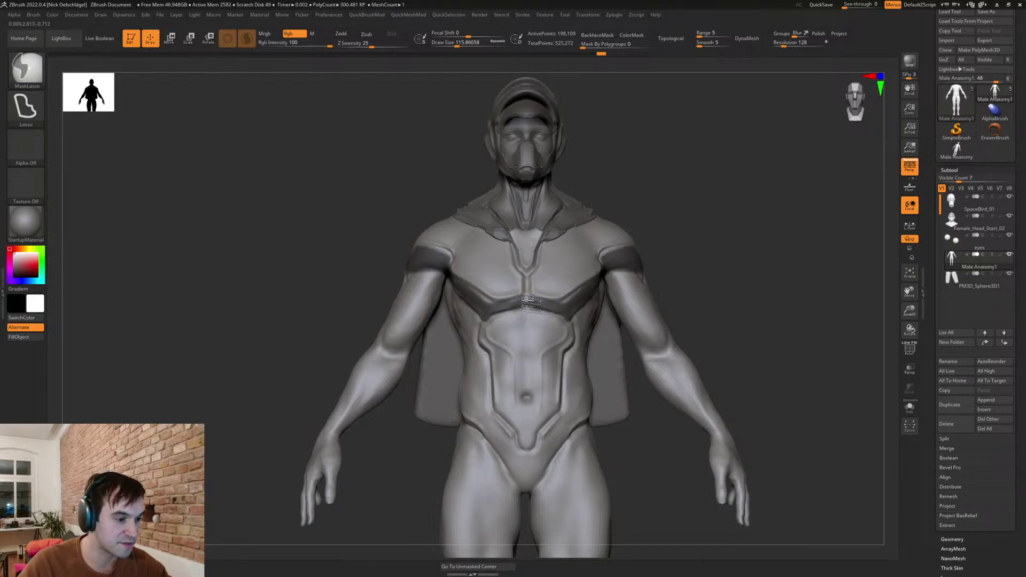
pyautogui.moveTo(653, 280)
pyautogui.mouseDown()
pyautogui.moveTo(681, 267)
pyautogui.moveTo(664, 268)
pyautogui.mouseUp()
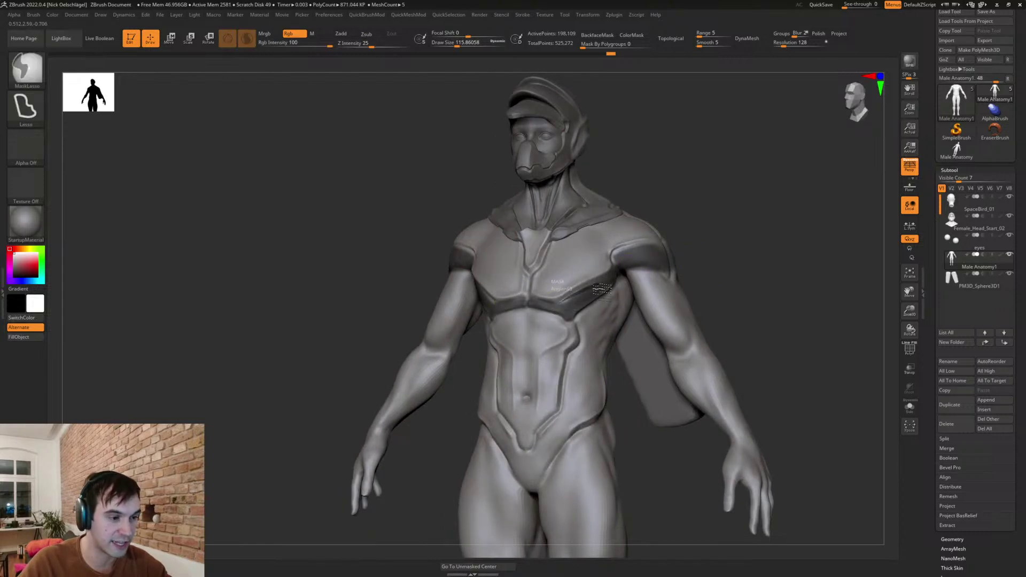
pyautogui.moveTo(697, 226); pyautogui.dragTo(660, 233)
pyautogui.moveTo(625, 262)
pyautogui.keyDown('ctrl'); pyautogui.mouseDown()
pyautogui.moveTo(631, 240)
pyautogui.moveTo(688, 229)
pyautogui.moveTo(692, 265)
pyautogui.moveTo(681, 276)
pyautogui.mouseUp(); pyautogui.keyUp('ctrl')
pyautogui.moveTo(746, 239); pyautogui.dragTo(659, 273)
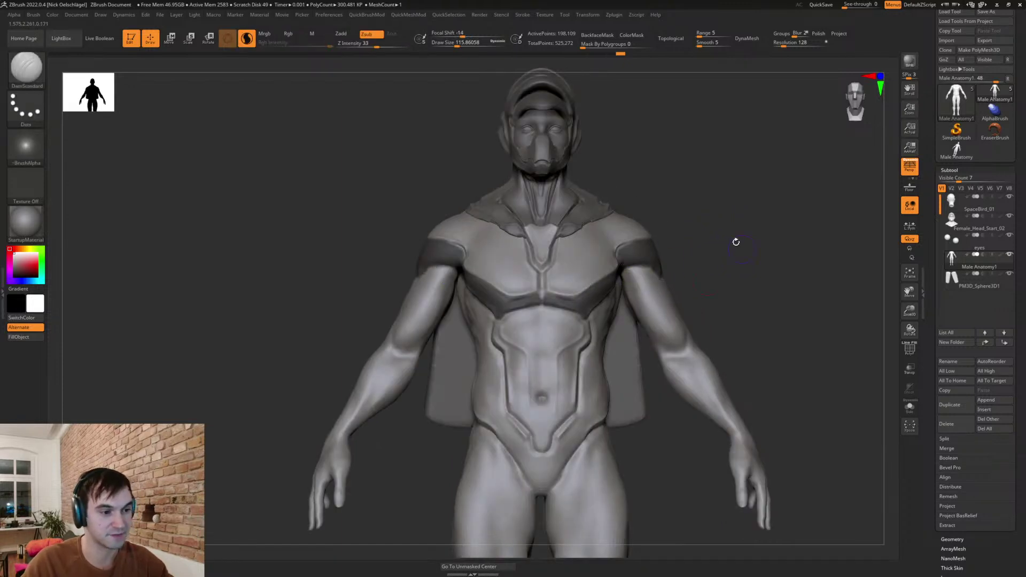
# - Touch up the mask edges on the shoulder bands and under-chest strip from several angles
pyautogui.moveTo(742, 247); pyautogui.dragTo(637, 249)
pyautogui.moveTo(786, 189)
pyautogui.mouseDown()
pyautogui.moveTo(750, 182)
pyautogui.moveTo(774, 199)
pyautogui.mouseUp()
pyautogui.moveTo(672, 238)
pyautogui.keyDown('ctrl'); pyautogui.mouseDown()
pyautogui.moveTo(687, 223)
pyautogui.moveTo(711, 246)
pyautogui.moveTo(678, 254)
pyautogui.mouseUp(); pyautogui.keyUp('ctrl')
pyautogui.moveTo(797, 283)
pyautogui.mouseDown()
pyautogui.moveTo(748, 293)
pyautogui.moveTo(721, 283)
pyautogui.moveTo(673, 401)
pyautogui.mouseUp()
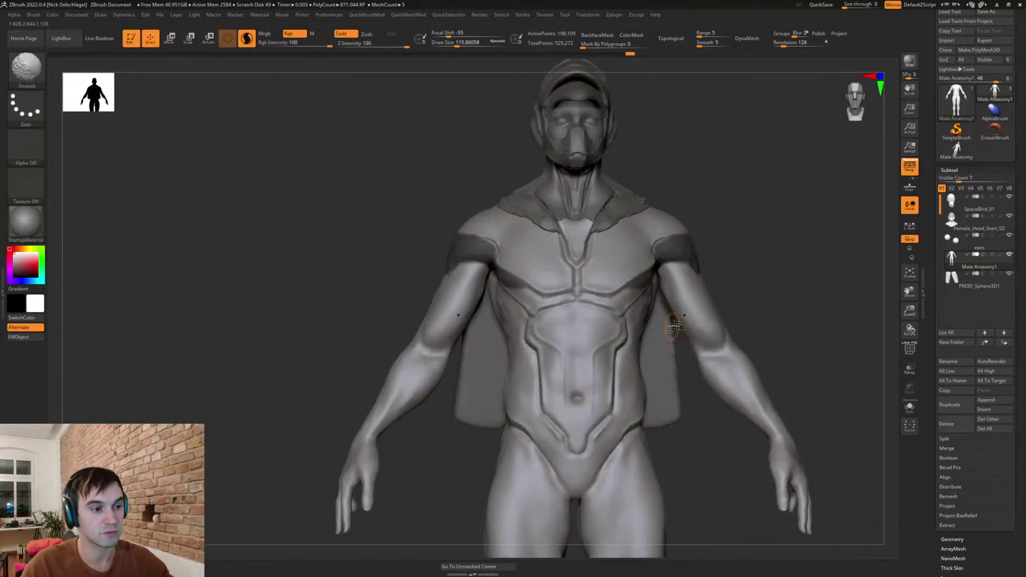
pyautogui.moveTo(689, 268)
pyautogui.mouseDown()
pyautogui.moveTo(700, 254)
pyautogui.moveTo(733, 250)
pyautogui.moveTo(702, 254)
pyautogui.mouseUp()
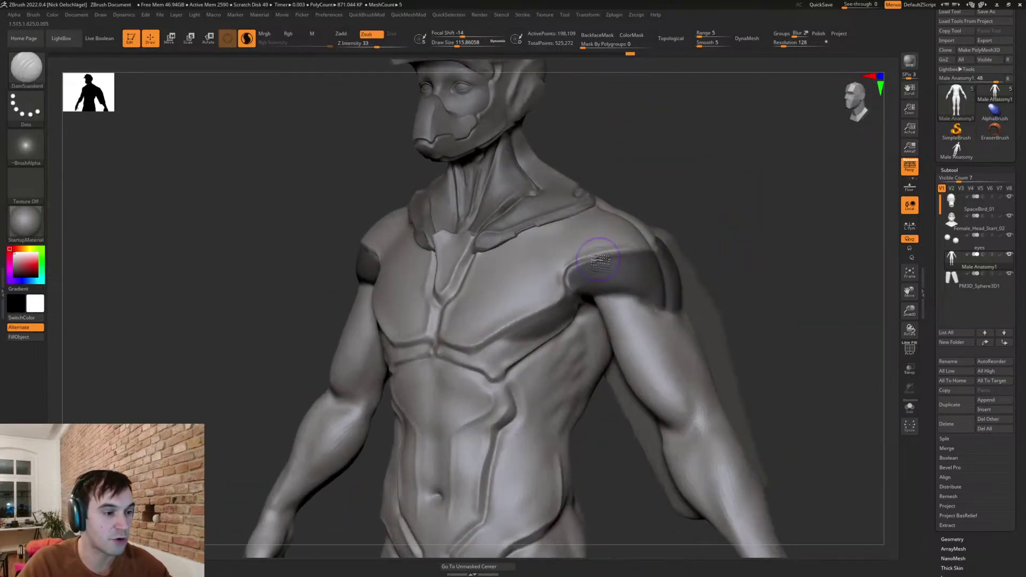
pyautogui.keyDown('ctrl'); pyautogui.moveTo(591, 268); pyautogui.dragTo(580, 294); pyautogui.keyUp('ctrl')
pyautogui.moveTo(746, 266); pyautogui.dragTo(783, 261)
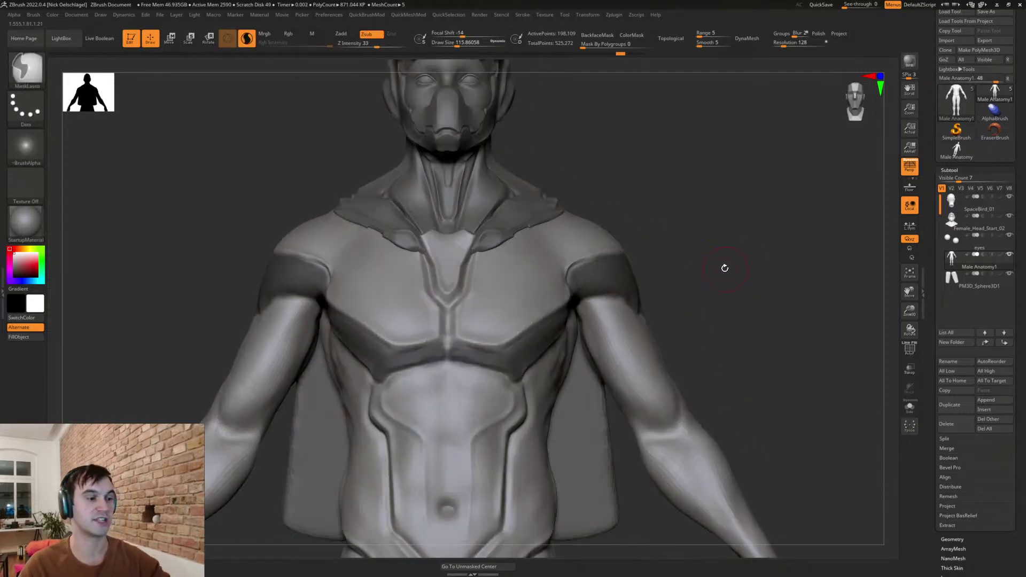
# - Invert the mask and fill the exposed shoulder bands and under-chest strip with dark grey, clearing the mask
pyautogui.keyDown('ctrl'); pyautogui.click(722, 281); pyautogui.keyUp('ctrl')
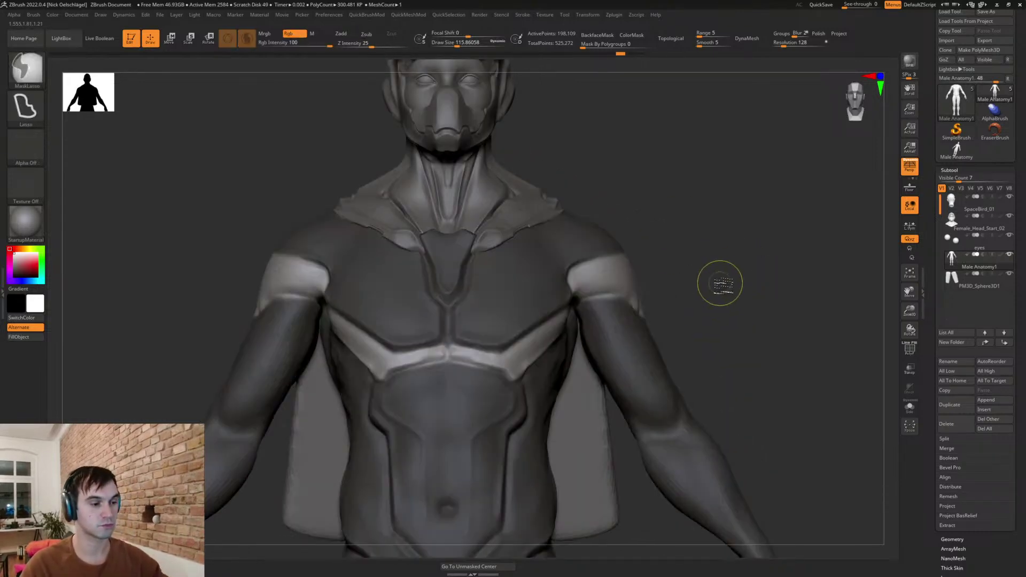
pyautogui.moveTo(19, 269); pyautogui.dragTo(14, 265)
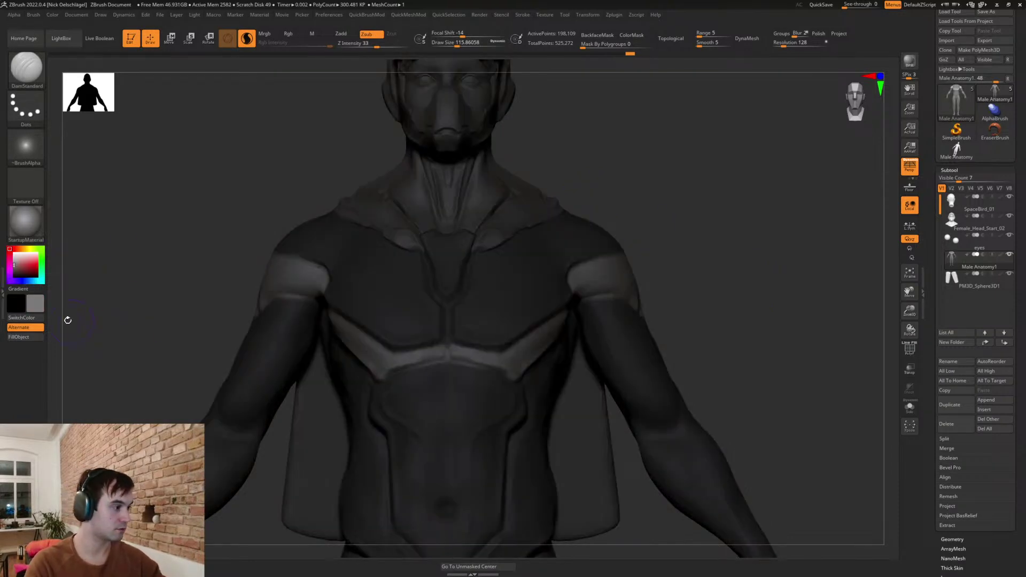
pyautogui.click(41, 339)
pyautogui.keyDown('ctrl'); pyautogui.moveTo(717, 320); pyautogui.dragTo(700, 293); pyautogui.keyUp('ctrl')
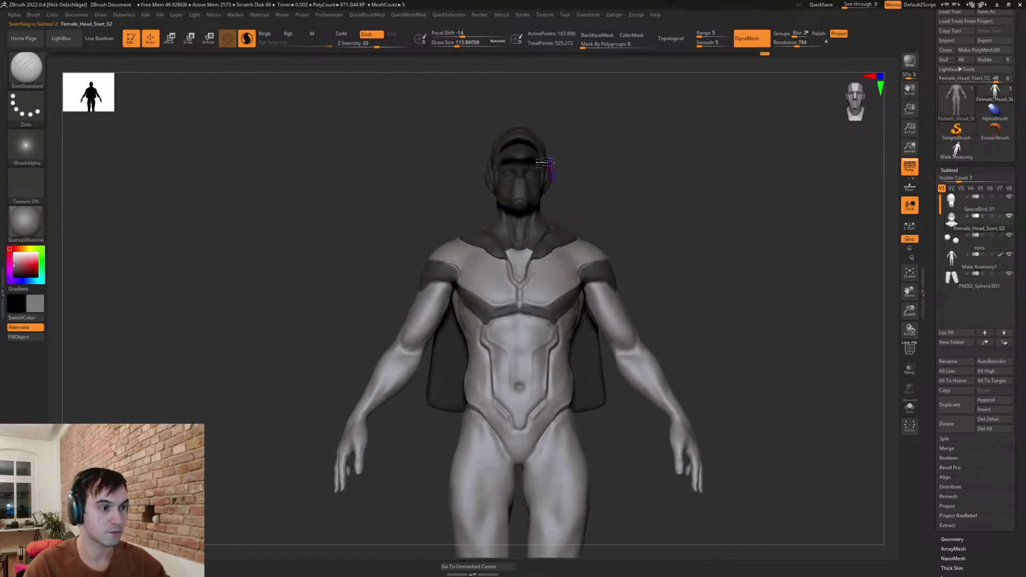
# - Fill the SpaceBird_01 face subtool with white
pyautogui.keyDown('alt'); pyautogui.click(528, 176); pyautogui.keyUp('alt')
pyautogui.click(13, 252)
pyautogui.click(18, 337)
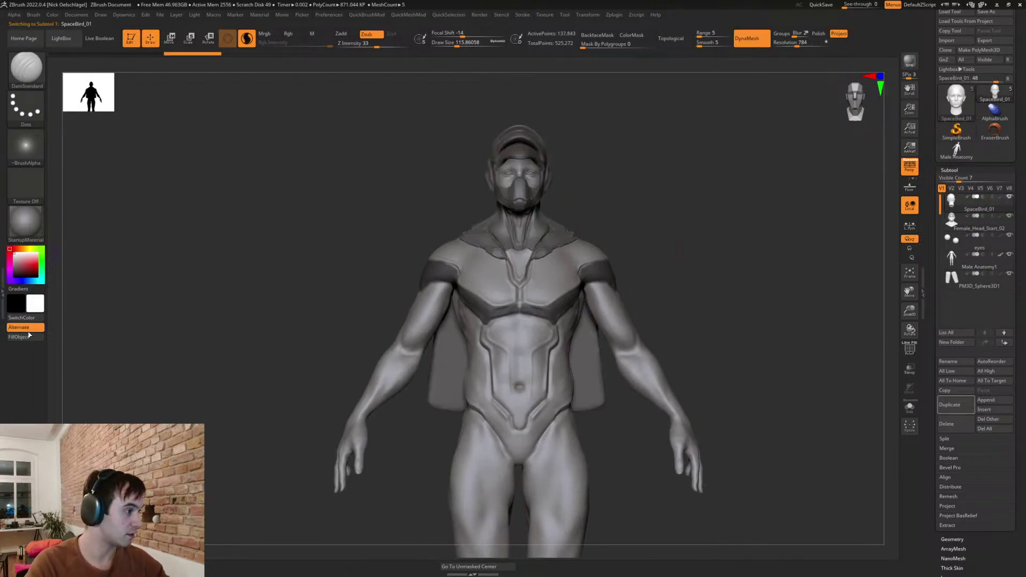
# - Fill the Female_Head_Start_02 helmet and collar subtool with light grey and inspect it beside the body
pyautogui.keyDown('alt'); pyautogui.click(545, 224); pyautogui.keyUp('alt')
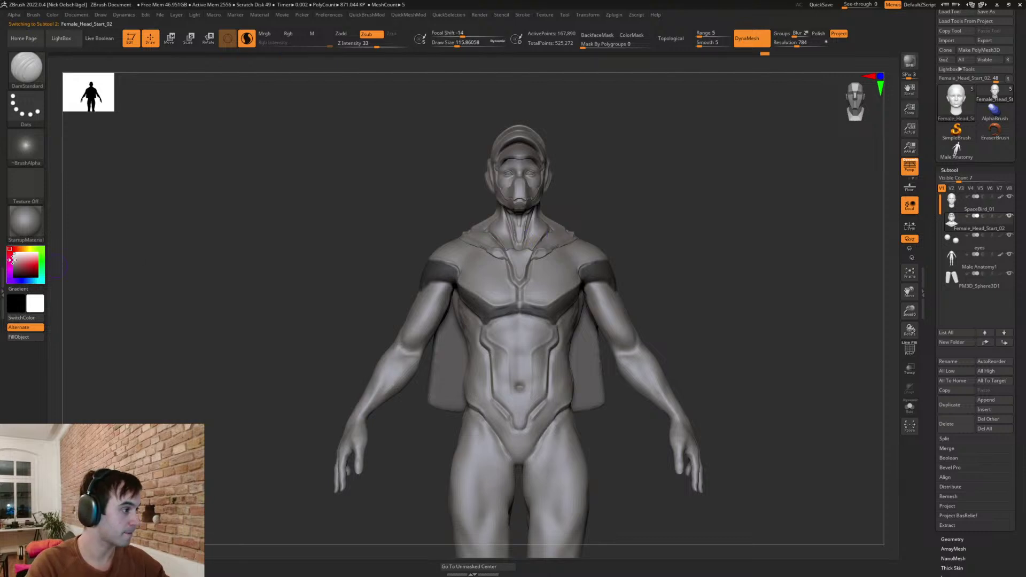
pyautogui.click(13, 275)
pyautogui.click(18, 337)
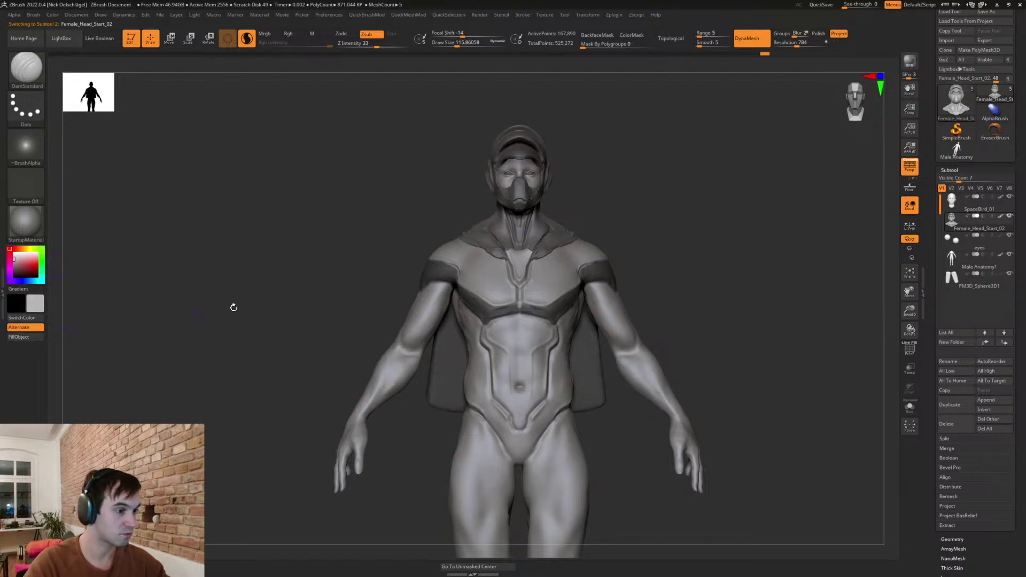
pyautogui.keyDown('alt'); pyautogui.click(503, 291); pyautogui.keyUp('alt')
pyautogui.keyDown('alt'); pyautogui.moveTo(654, 245); pyautogui.dragTo(733, 284); pyautogui.keyUp('alt')
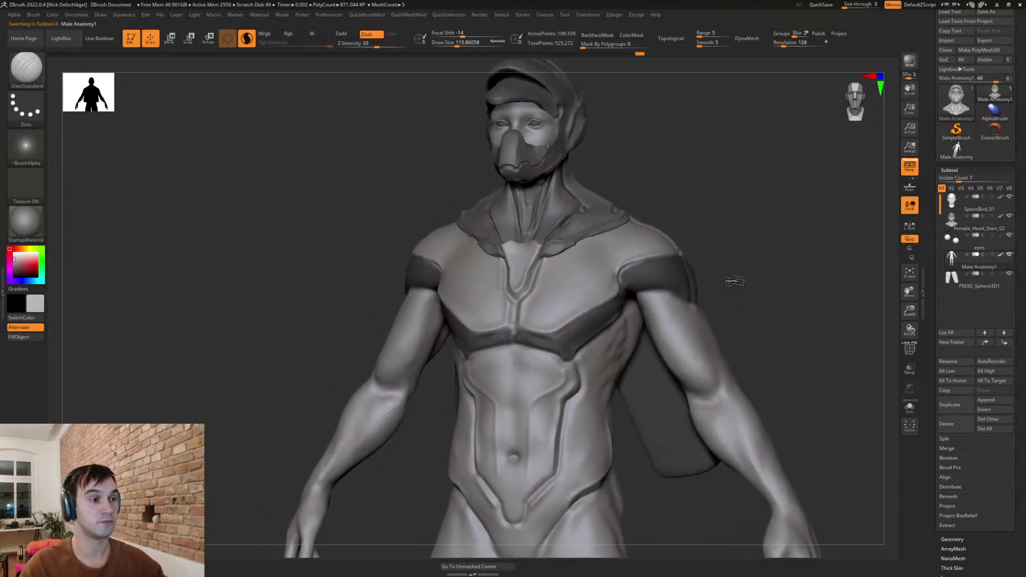
# - Fill the Female_Head_Start_02 helmet and collar subtool with white and pick a grey as the active colour
pyautogui.keyDown('alt'); pyautogui.click(584, 227); pyautogui.keyUp('alt')
pyautogui.click(13, 253)
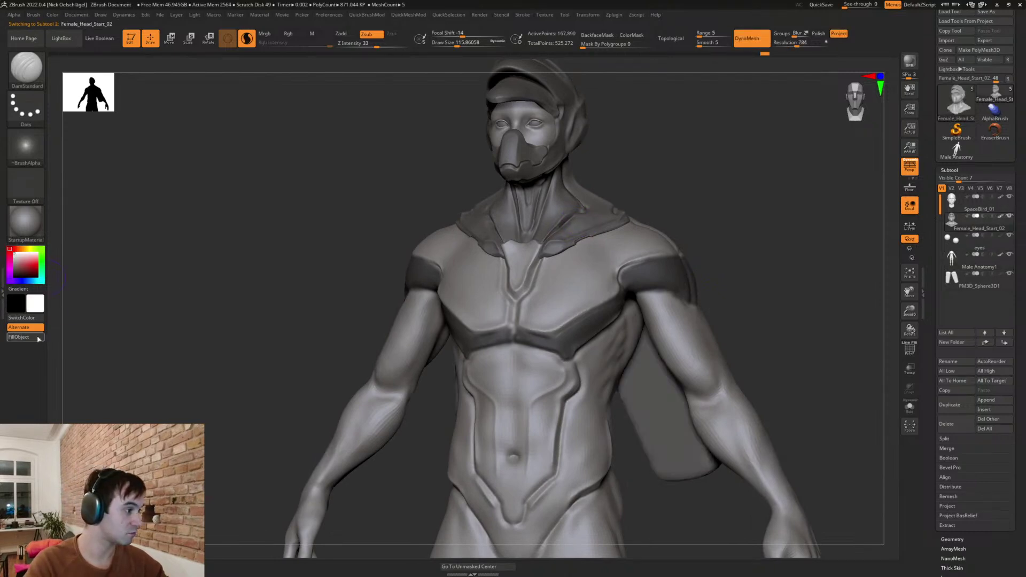
pyautogui.click(22, 337)
pyautogui.keyDown('shift'); pyautogui.moveTo(707, 177); pyautogui.dragTo(720, 181); pyautogui.keyUp('shift')
pyautogui.keyDown('alt'); pyautogui.moveTo(704, 219); pyautogui.dragTo(687, 253); pyautogui.keyUp('alt')
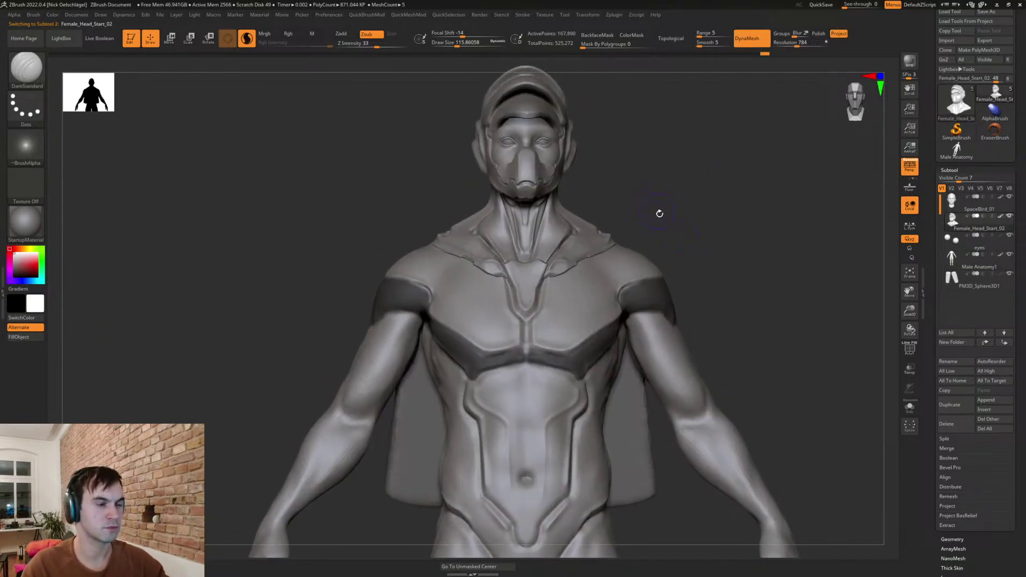
pyautogui.keyDown('alt'); pyautogui.moveTo(656, 210); pyautogui.dragTo(693, 230); pyautogui.keyUp('alt')
pyautogui.press('c')
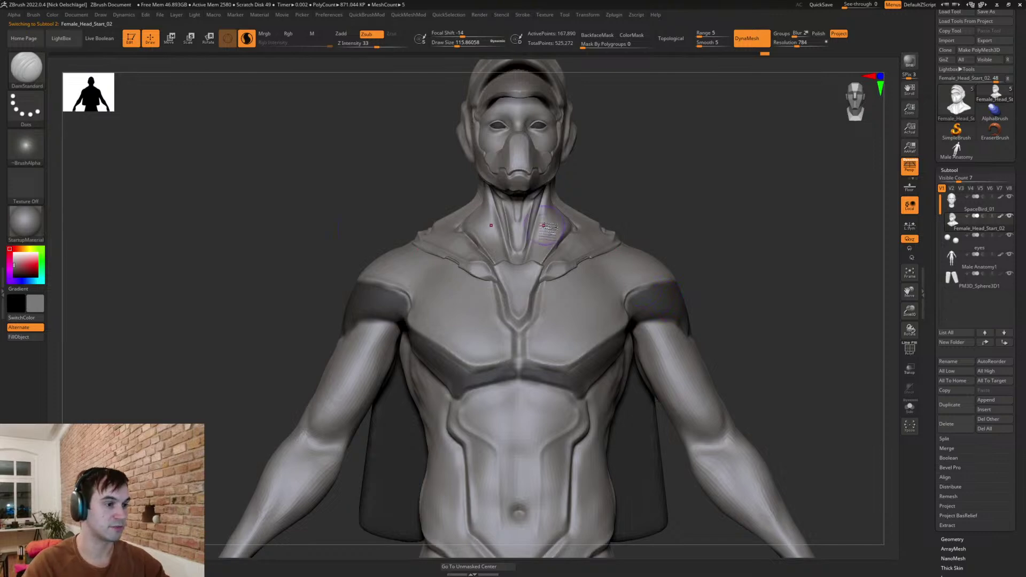
# - Fill the Female_Head_Start_02 helmet and collar subtool with the active grey and check the mask area in profile
pyautogui.click(33, 336)
pyautogui.keyDown('alt'); pyautogui.moveTo(717, 226); pyautogui.dragTo(705, 311); pyautogui.keyUp('alt')
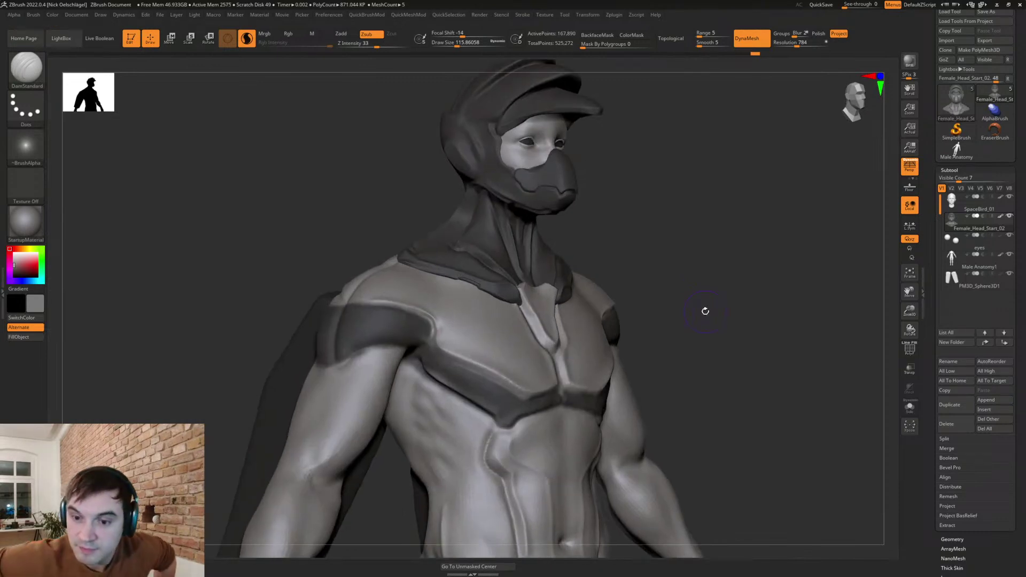
pyautogui.moveTo(648, 226); pyautogui.dragTo(628, 195)
pyautogui.keyDown('alt'); pyautogui.moveTo(614, 250); pyautogui.dragTo(584, 312); pyautogui.keyUp('alt')
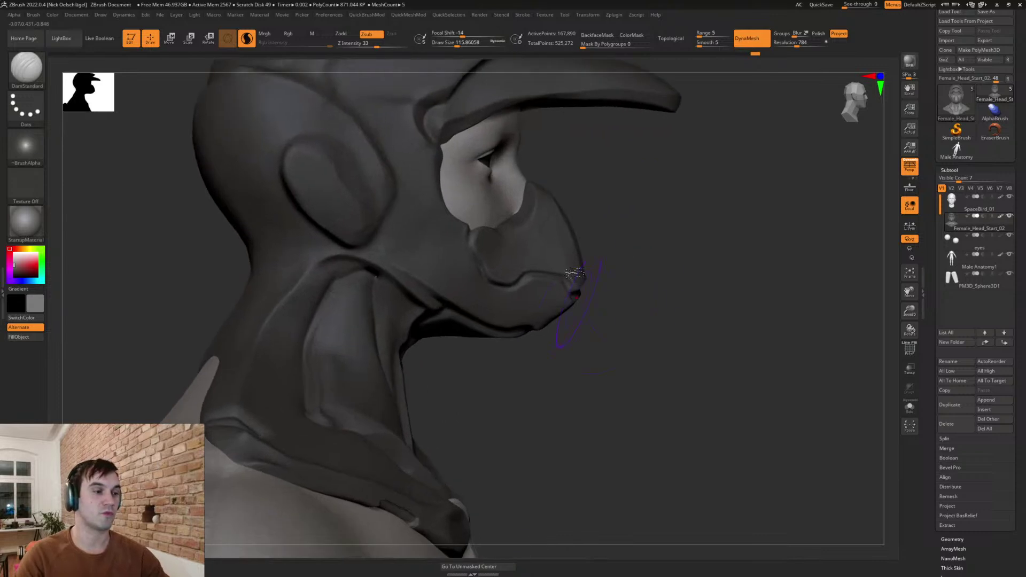
# - Mask the beak-shaped nose guard, invert the mask, fill the exposed guard with light grey, and clear the mask
pyautogui.moveTo(521, 170)
pyautogui.keyDown('ctrl'); pyautogui.mouseDown()
pyautogui.moveTo(470, 230)
pyautogui.moveTo(489, 276)
pyautogui.moveTo(580, 291)
pyautogui.moveTo(615, 260)
pyautogui.mouseUp(); pyautogui.keyUp('ctrl')
pyautogui.keyDown('ctrl'); pyautogui.click(630, 248); pyautogui.keyUp('ctrl')
pyautogui.press('s')
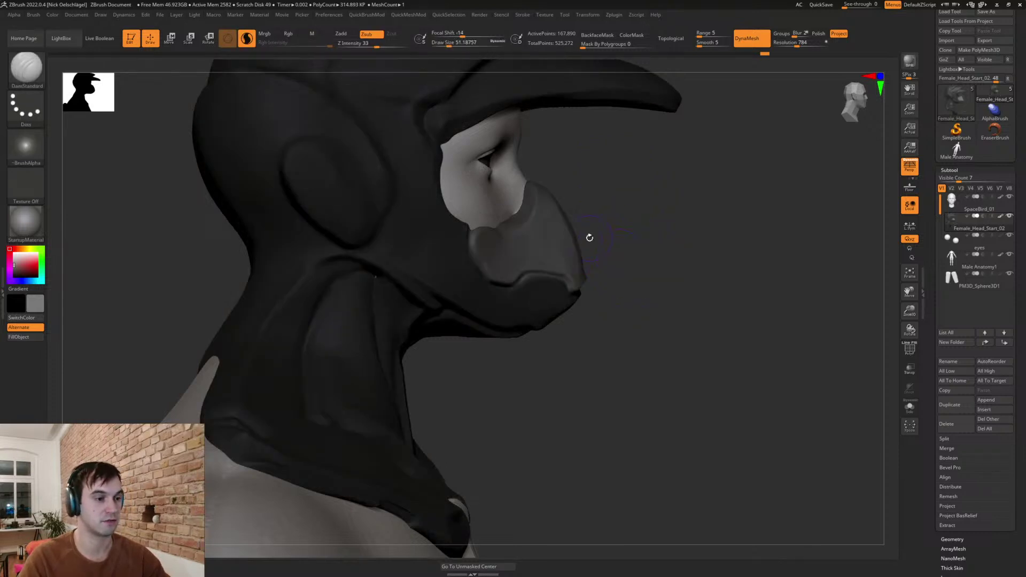
pyautogui.click(14, 258)
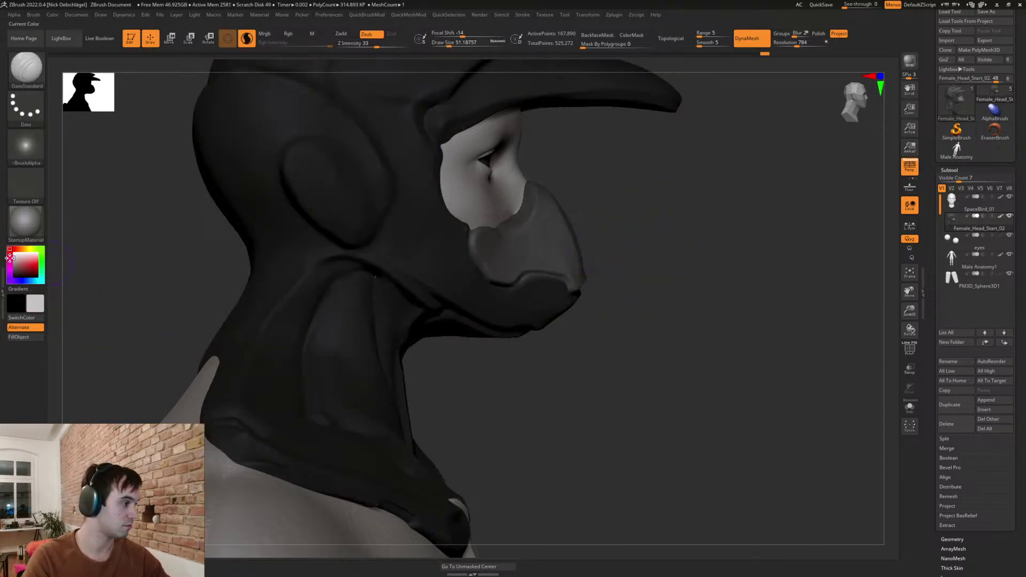
pyautogui.click(25, 337)
pyautogui.keyDown('ctrl'); pyautogui.moveTo(591, 417); pyautogui.dragTo(631, 389, button='right'); pyautogui.keyUp('ctrl')
pyautogui.keyDown('ctrl'); pyautogui.moveTo(632, 389); pyautogui.dragTo(648, 376); pyautogui.keyUp('ctrl')
pyautogui.moveTo(668, 374)
pyautogui.mouseDown(button='right')
pyautogui.moveTo(638, 370)
pyautogui.moveTo(673, 299)
pyautogui.moveTo(692, 279)
pyautogui.moveTo(703, 286)
pyautogui.moveTo(685, 294)
pyautogui.moveTo(692, 270)
pyautogui.moveTo(663, 300)
pyautogui.moveTo(682, 308)
pyautogui.moveTo(666, 319)
pyautogui.moveTo(678, 258)
pyautogui.moveTo(704, 272)
pyautogui.mouseUp(button='right')
pyautogui.moveTo(583, 397)
pyautogui.keyDown('ctrl'); pyautogui.mouseDown()
pyautogui.moveTo(635, 287)
pyautogui.moveTo(658, 278)
pyautogui.moveTo(636, 384)
pyautogui.moveTo(589, 398)
pyautogui.moveTo(763, 271)
pyautogui.moveTo(646, 239)
pyautogui.mouseUp(); pyautogui.keyUp('ctrl')
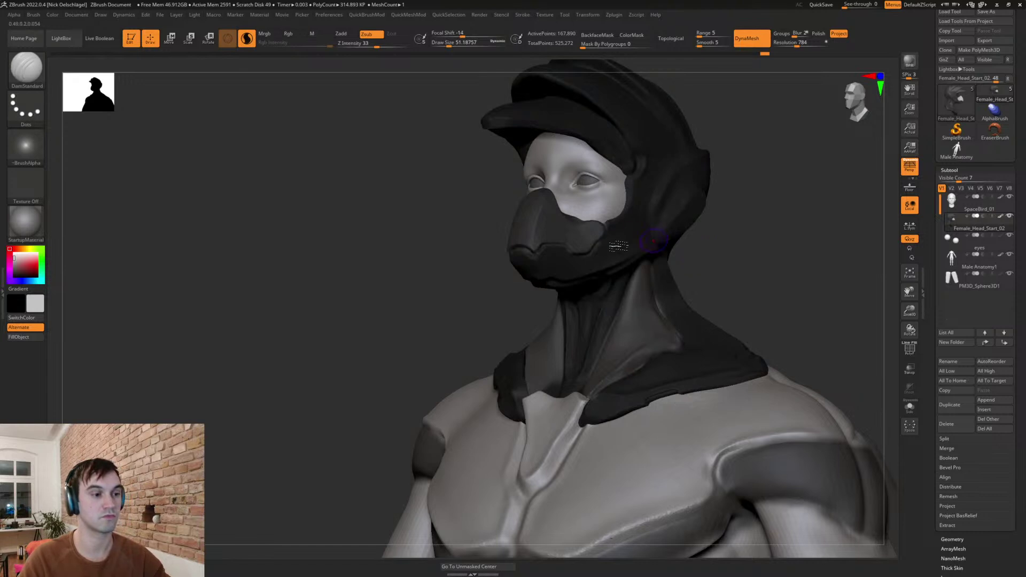
# - Examine the helmet, nose guard and collar colours against the body from frontal and three-quarter angles
pyautogui.moveTo(795, 263)
pyautogui.keyDown('shift'); pyautogui.mouseDown()
pyautogui.moveTo(799, 293)
pyautogui.moveTo(756, 277)
pyautogui.moveTo(755, 323)
pyautogui.moveTo(747, 314)
pyautogui.moveTo(758, 309)
pyautogui.moveTo(785, 369)
pyautogui.mouseUp(); pyautogui.keyUp('shift')
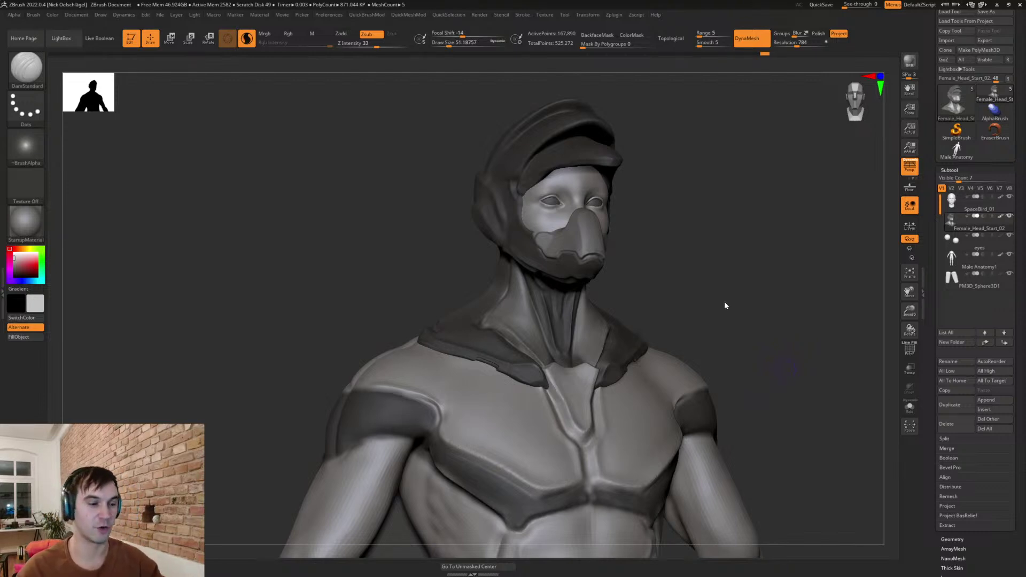
pyautogui.moveTo(752, 336)
pyautogui.keyDown('shift'); pyautogui.mouseDown()
pyautogui.moveTo(744, 332)
pyautogui.moveTo(761, 335)
pyautogui.mouseUp(); pyautogui.keyUp('shift')
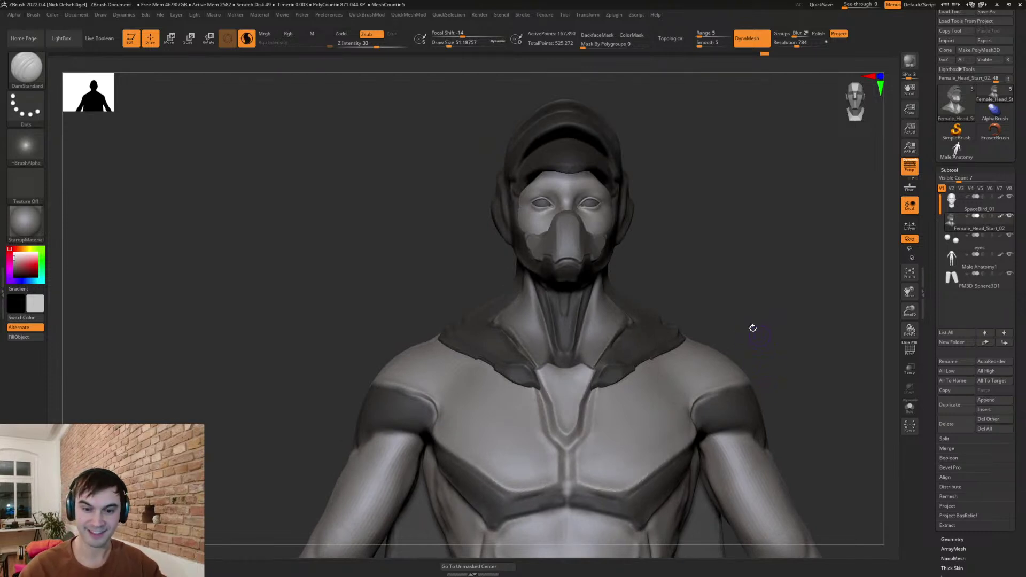
pyautogui.moveTo(699, 266); pyautogui.dragTo(714, 278)
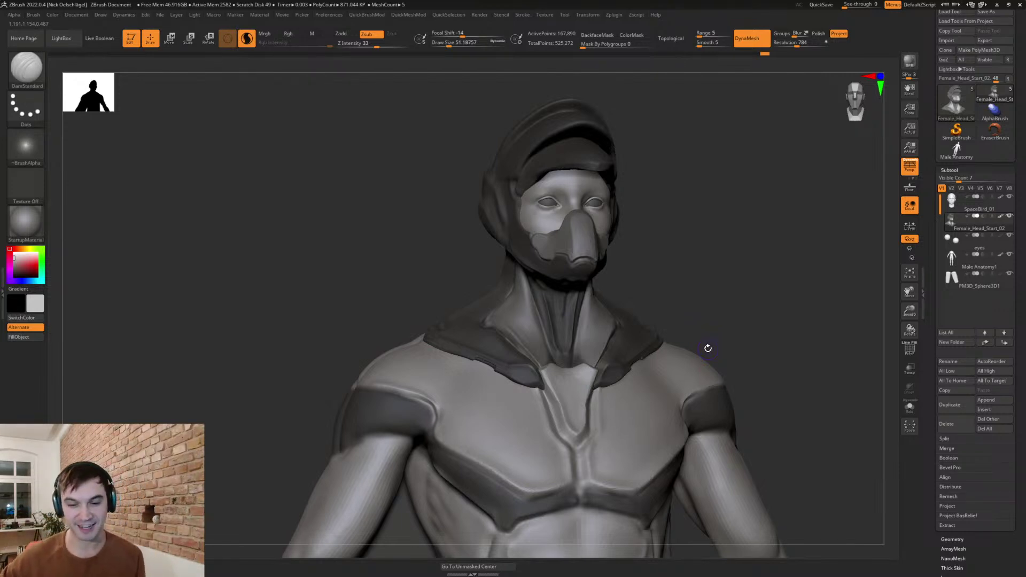
pyautogui.moveTo(698, 252); pyautogui.dragTo(731, 321)
pyautogui.moveTo(709, 276); pyautogui.dragTo(694, 260)
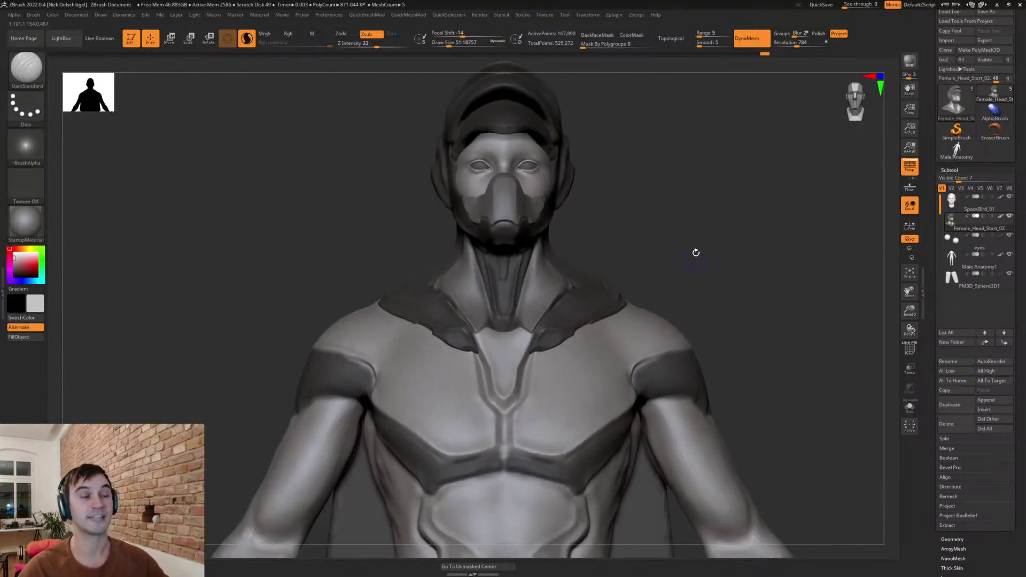
pyautogui.moveTo(680, 216); pyautogui.dragTo(637, 234)
pyautogui.moveTo(682, 291)
pyautogui.mouseDown()
pyautogui.moveTo(678, 284)
pyautogui.moveTo(708, 313)
pyautogui.moveTo(687, 279)
pyautogui.moveTo(671, 284)
pyautogui.mouseUp()
pyautogui.press('shift')
pyautogui.keyDown('shift'); pyautogui.moveTo(639, 250); pyautogui.dragTo(612, 252); pyautogui.keyUp('shift')
# - Make the Male Anatomy1 body subtool active and sample the dark grey of the under-chest strip as the active colour
pyautogui.keyDown('alt'); pyautogui.click(516, 321); pyautogui.keyUp('alt')
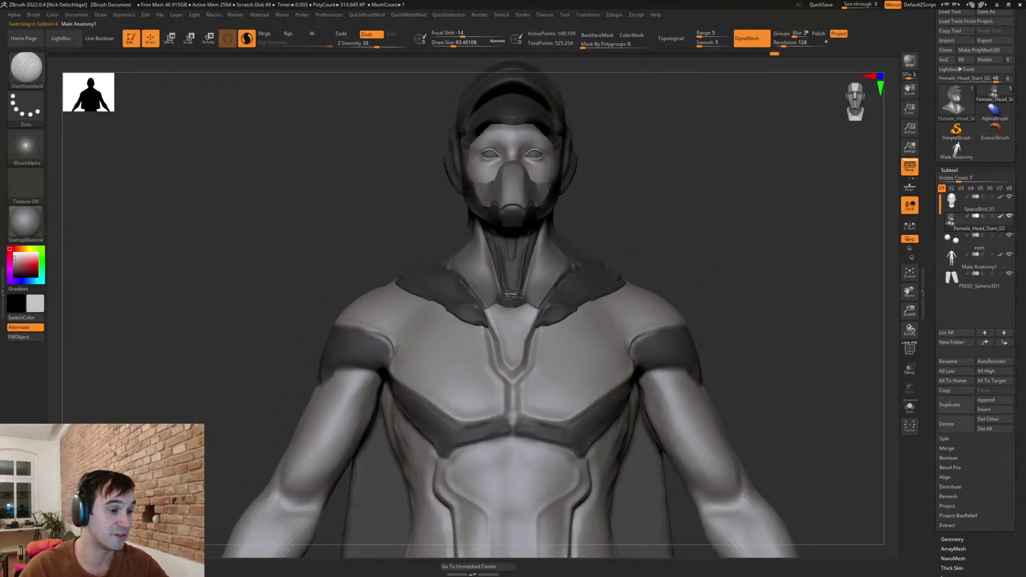
pyautogui.press('b')
pyautogui.press('m')
pyautogui.press('v')
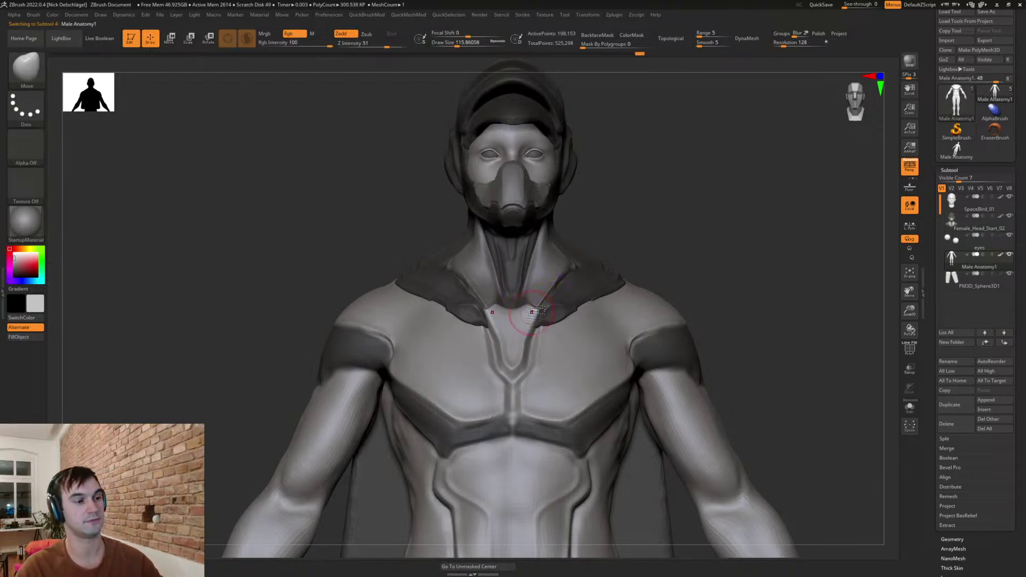
pyautogui.moveTo(548, 320)
pyautogui.keyDown('ctrl'); pyautogui.mouseDown()
pyautogui.moveTo(521, 377)
pyautogui.moveTo(511, 317)
pyautogui.mouseUp(); pyautogui.keyUp('ctrl')
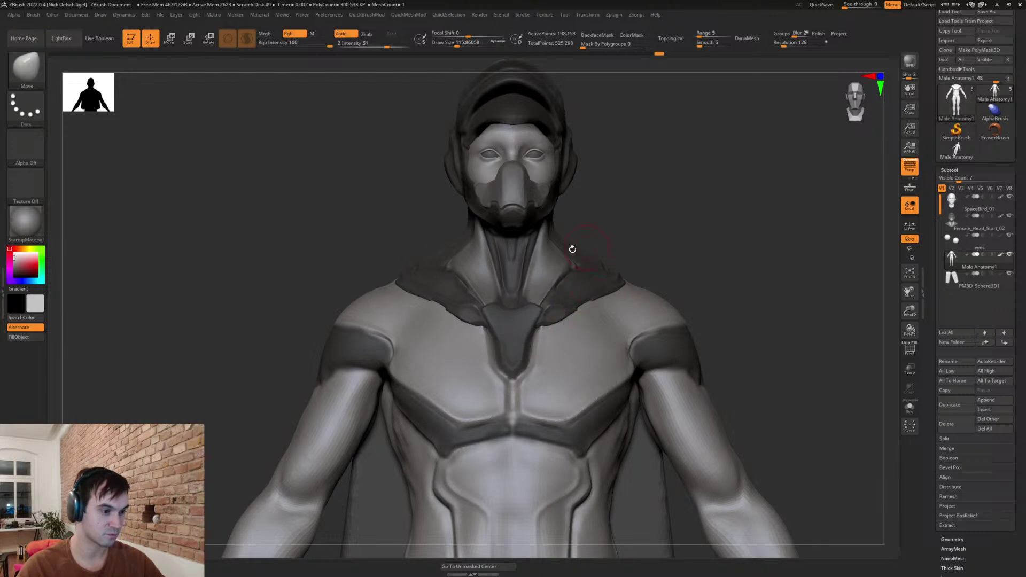
pyautogui.keyDown('ctrl'); pyautogui.click(648, 260); pyautogui.keyUp('ctrl')
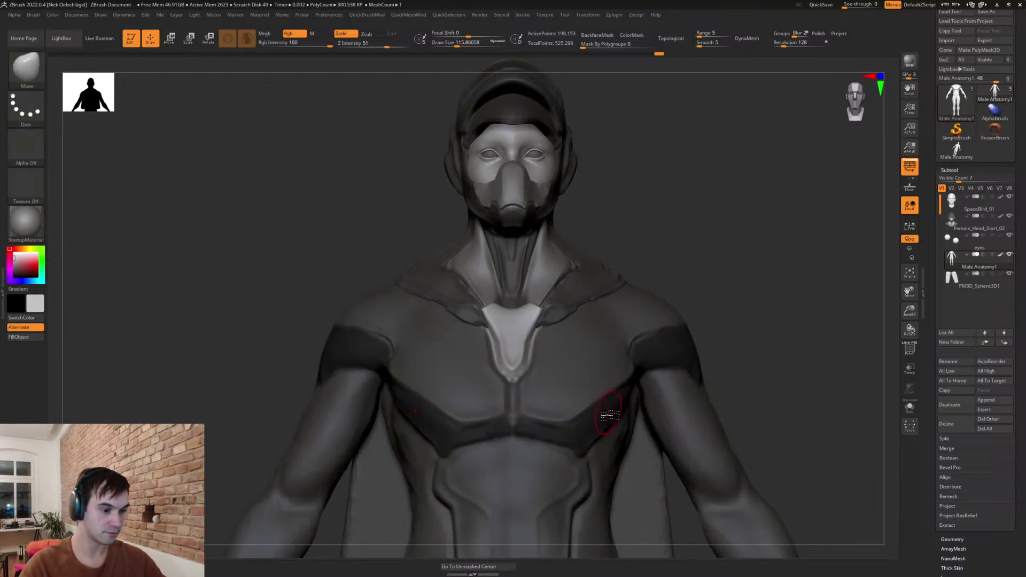
pyautogui.keyDown('ctrl'); pyautogui.click(721, 313); pyautogui.keyUp('ctrl')
pyautogui.press('c')
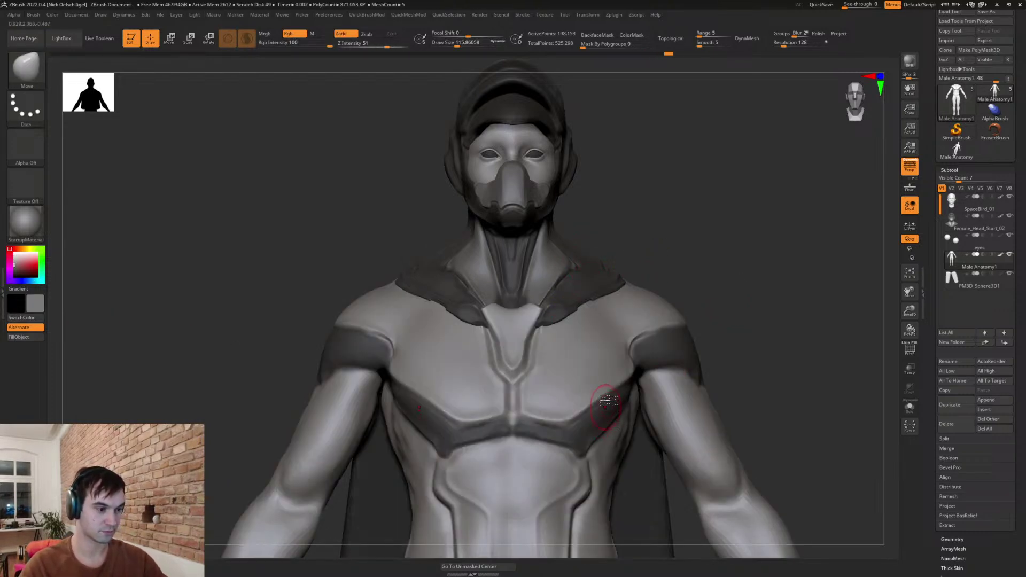
# - Mask the V-shaped panel below the collar, invert the mask, fill the panel with dark grey, and clear the mask
pyautogui.moveTo(543, 340)
pyautogui.keyDown('ctrl'); pyautogui.mouseDown()
pyautogui.moveTo(510, 381)
pyautogui.moveTo(542, 299)
pyautogui.moveTo(557, 319)
pyautogui.mouseUp(); pyautogui.keyUp('ctrl')
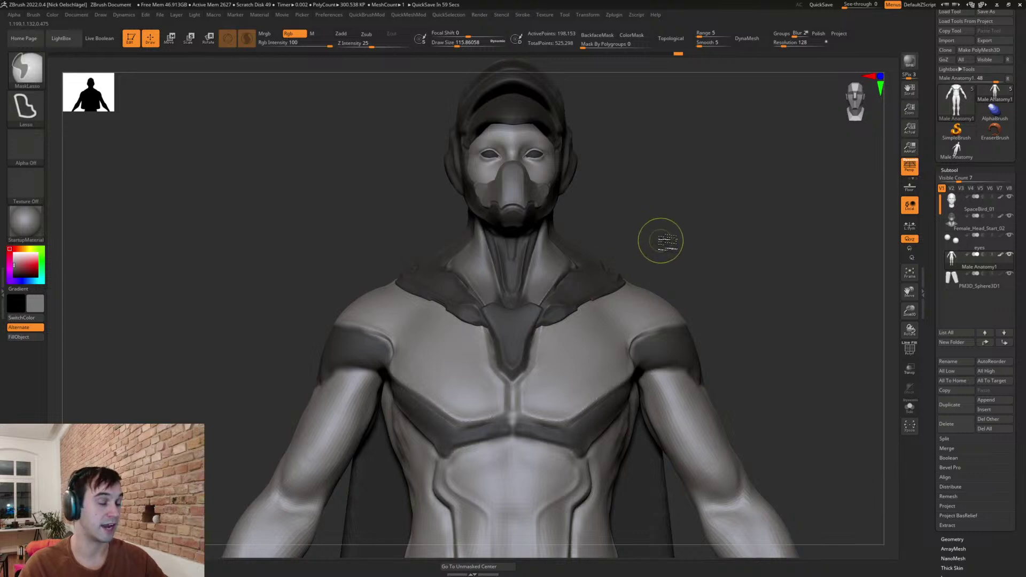
pyautogui.keyDown('ctrl'); pyautogui.click(660, 239); pyautogui.keyUp('ctrl')
pyautogui.moveTo(659, 236); pyautogui.dragTo(669, 238)
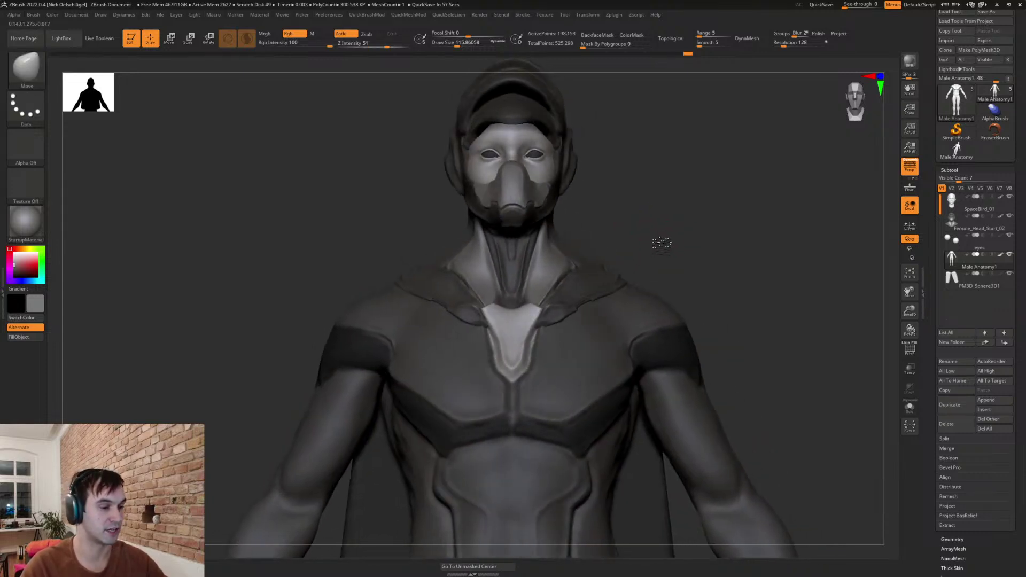
pyautogui.click(32, 338)
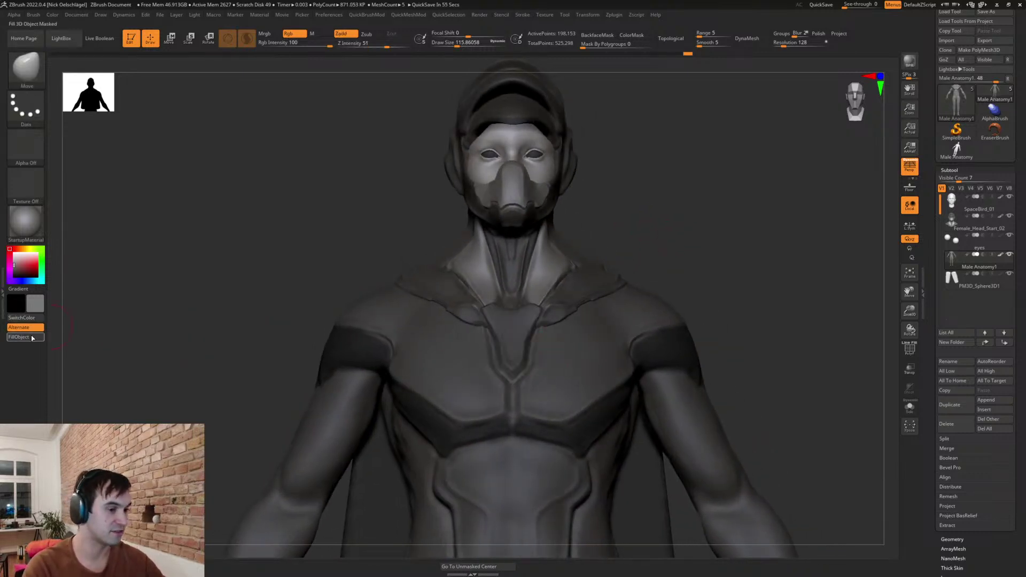
pyautogui.keyDown('ctrl'); pyautogui.moveTo(719, 278); pyautogui.dragTo(740, 300); pyautogui.keyUp('ctrl')
pyautogui.moveTo(766, 353)
pyautogui.keyDown('alt'); pyautogui.mouseDown()
pyautogui.moveTo(715, 325)
pyautogui.moveTo(679, 351)
pyautogui.moveTo(692, 312)
pyautogui.moveTo(708, 351)
pyautogui.moveTo(747, 330)
pyautogui.moveTo(702, 362)
pyautogui.moveTo(658, 355)
pyautogui.mouseUp(); pyautogui.keyUp('alt')
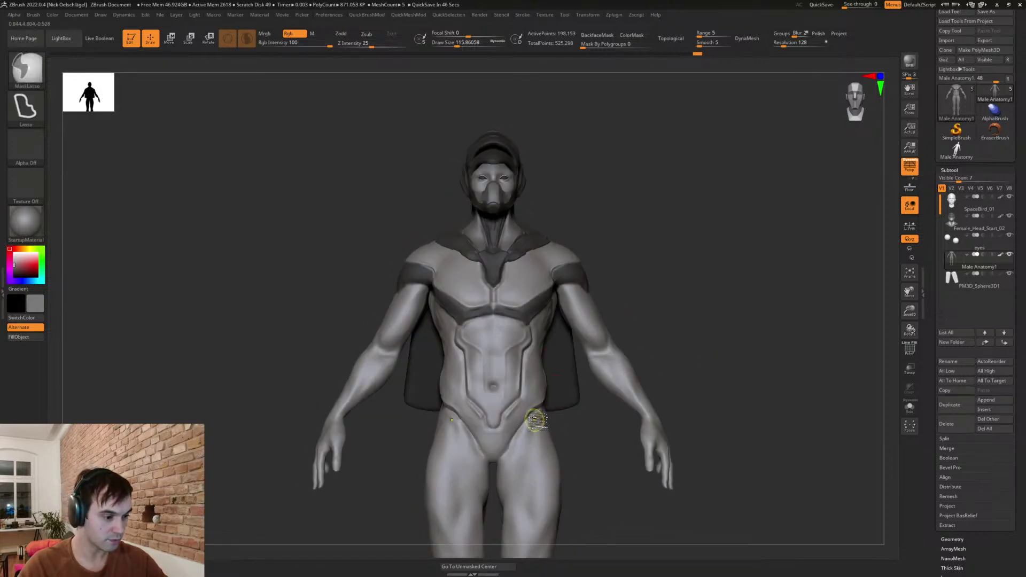
pyautogui.keyDown('ctrl'); pyautogui.moveTo(497, 460); pyautogui.dragTo(491, 461); pyautogui.keyUp('ctrl')
pyautogui.keyDown('ctrl'); pyautogui.moveTo(659, 347); pyautogui.dragTo(670, 372); pyautogui.keyUp('ctrl')
# - Paint dark grey strokes along the torso sides and around the lower back with the Paint brush
pyautogui.press('b')
pyautogui.press('p')
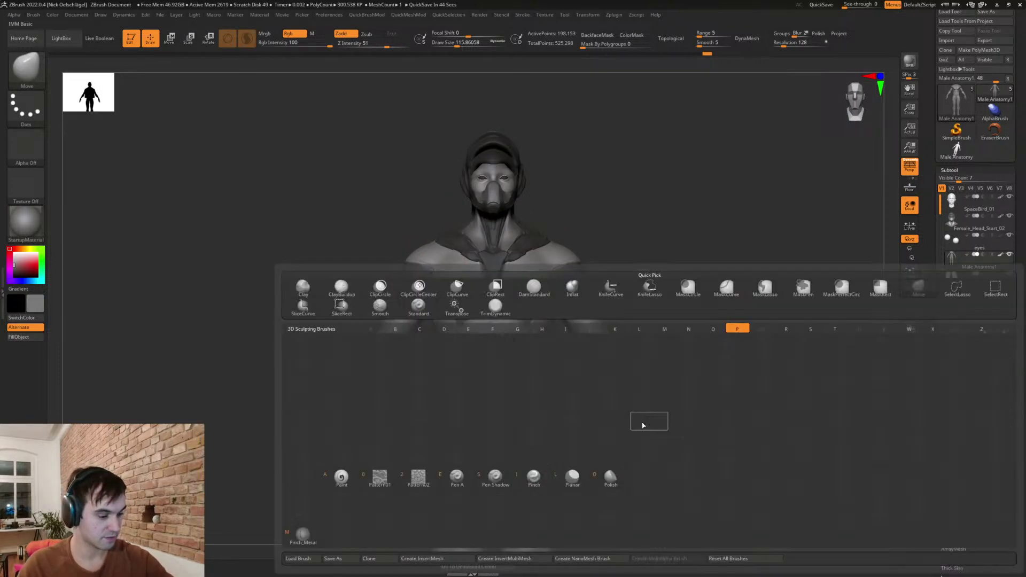
pyautogui.press('a')
pyautogui.press('s')
pyautogui.moveTo(606, 352); pyautogui.dragTo(604, 353)
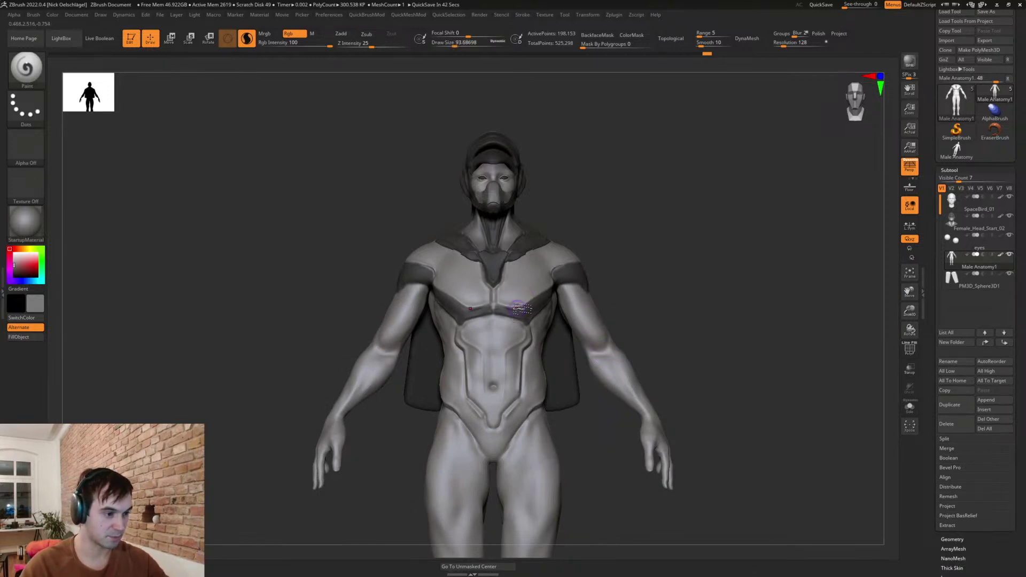
pyautogui.moveTo(531, 369)
pyautogui.mouseDown()
pyautogui.moveTo(535, 407)
pyautogui.moveTo(497, 457)
pyautogui.moveTo(531, 411)
pyautogui.mouseUp()
pyautogui.moveTo(624, 339); pyautogui.dragTo(481, 341)
pyautogui.moveTo(532, 407)
pyautogui.mouseDown()
pyautogui.moveTo(557, 386)
pyautogui.moveTo(562, 313)
pyautogui.moveTo(534, 337)
pyautogui.moveTo(550, 327)
pyautogui.moveTo(546, 373)
pyautogui.moveTo(568, 379)
pyautogui.mouseUp()
pyautogui.moveTo(683, 300); pyautogui.dragTo(551, 315)
pyautogui.moveTo(581, 377); pyautogui.dragTo(609, 385)
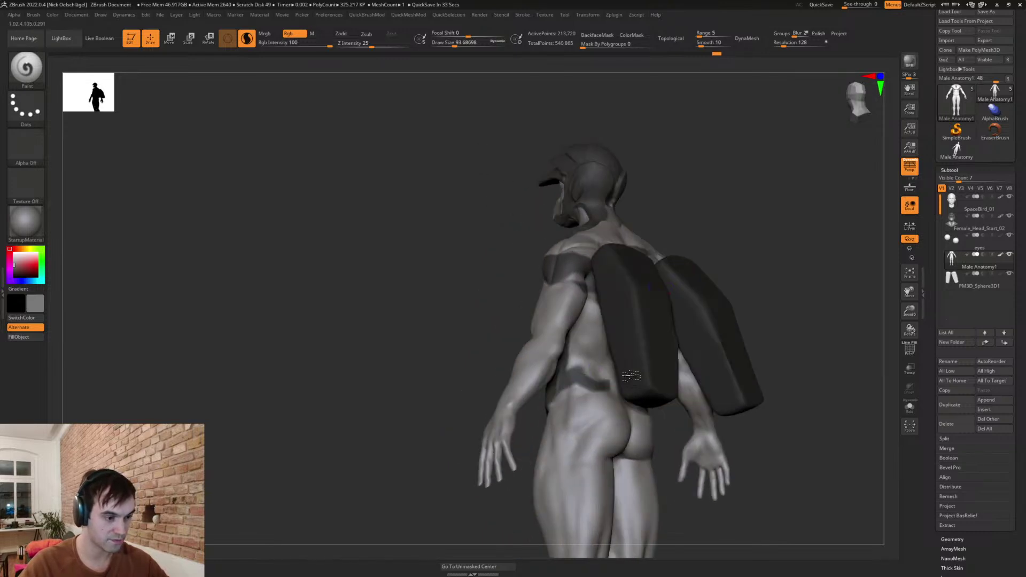
# - Isolate the body subtool and refine the painted areas on its flanks and chest, sampling colours from the surface
pyautogui.click(910, 407)
pyautogui.moveTo(761, 306)
pyautogui.mouseDown()
pyautogui.moveTo(591, 343)
pyautogui.moveTo(629, 348)
pyautogui.moveTo(615, 385)
pyautogui.moveTo(626, 391)
pyautogui.mouseUp()
pyautogui.moveTo(626, 314)
pyautogui.mouseDown()
pyautogui.moveTo(625, 377)
pyautogui.moveTo(619, 357)
pyautogui.mouseUp()
pyautogui.moveTo(621, 292); pyautogui.dragTo(643, 283)
pyautogui.press('c')
pyautogui.moveTo(623, 250); pyautogui.dragTo(641, 285)
pyautogui.press('c')
pyautogui.moveTo(562, 258)
pyautogui.mouseDown()
pyautogui.moveTo(597, 259)
pyautogui.moveTo(646, 292)
pyautogui.moveTo(617, 287)
pyautogui.mouseUp()
pyautogui.press('c')
pyautogui.moveTo(544, 290); pyautogui.dragTo(566, 292)
# - Extend the dark grey paint over the lower flanks and the V-shaped pelvis area, undoing a stray stroke
pyautogui.moveTo(521, 388); pyautogui.dragTo(560, 359)
pyautogui.keyDown('alt'); pyautogui.moveTo(573, 421); pyautogui.dragTo(582, 394); pyautogui.keyUp('alt')
pyautogui.moveTo(521, 460)
pyautogui.mouseDown()
pyautogui.moveTo(518, 443)
pyautogui.moveTo(502, 456)
pyautogui.mouseUp()
pyautogui.hotkey('ctrl', 'z')
pyautogui.press('s')
pyautogui.press('c')
pyautogui.moveTo(523, 299); pyautogui.dragTo(532, 297)
pyautogui.keyDown('ctrl'); pyautogui.moveTo(561, 391); pyautogui.dragTo(568, 420, button='right'); pyautogui.keyUp('ctrl')
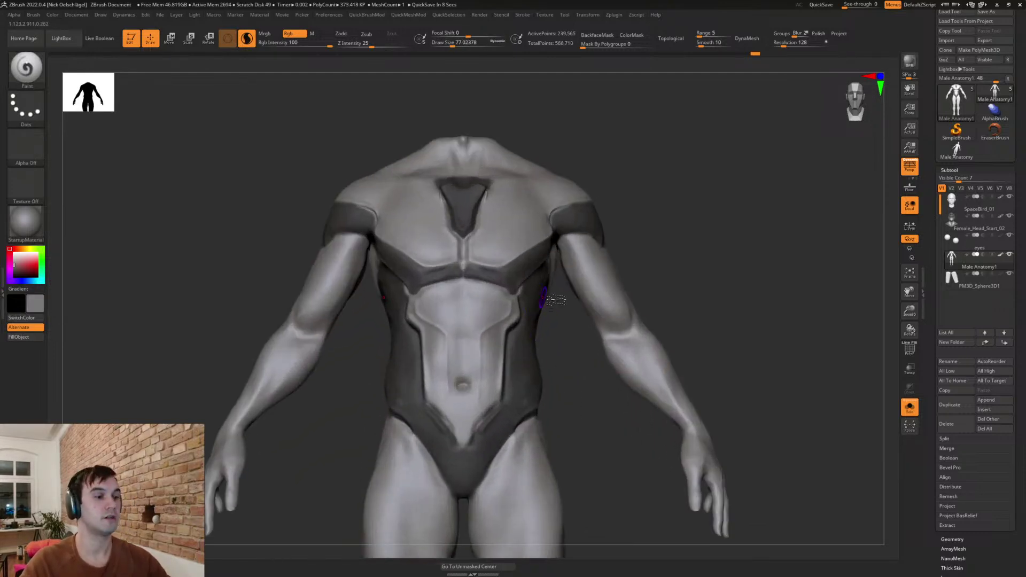
# - Sample a light colour and paint the outer waist panels, leaving dark strips beside the abdominal plate
pyautogui.press('c')
pyautogui.moveTo(564, 336); pyautogui.dragTo(511, 327, button='right')
pyautogui.moveTo(517, 284)
pyautogui.mouseDown()
pyautogui.moveTo(583, 267)
pyautogui.moveTo(527, 305)
pyautogui.mouseUp()
pyautogui.moveTo(597, 362)
pyautogui.keyDown('shift'); pyautogui.mouseDown(button='right')
pyautogui.moveTo(543, 341)
pyautogui.moveTo(550, 354)
pyautogui.mouseUp(button='right'); pyautogui.keyUp('shift')
pyautogui.moveTo(563, 292)
pyautogui.mouseDown()
pyautogui.moveTo(538, 331)
pyautogui.moveTo(531, 387)
pyautogui.mouseUp()
pyautogui.moveTo(560, 401)
pyautogui.keyDown('shift'); pyautogui.mouseDown(button='right')
pyautogui.moveTo(626, 406)
pyautogui.moveTo(575, 397)
pyautogui.mouseUp(button='right'); pyautogui.keyUp('shift')
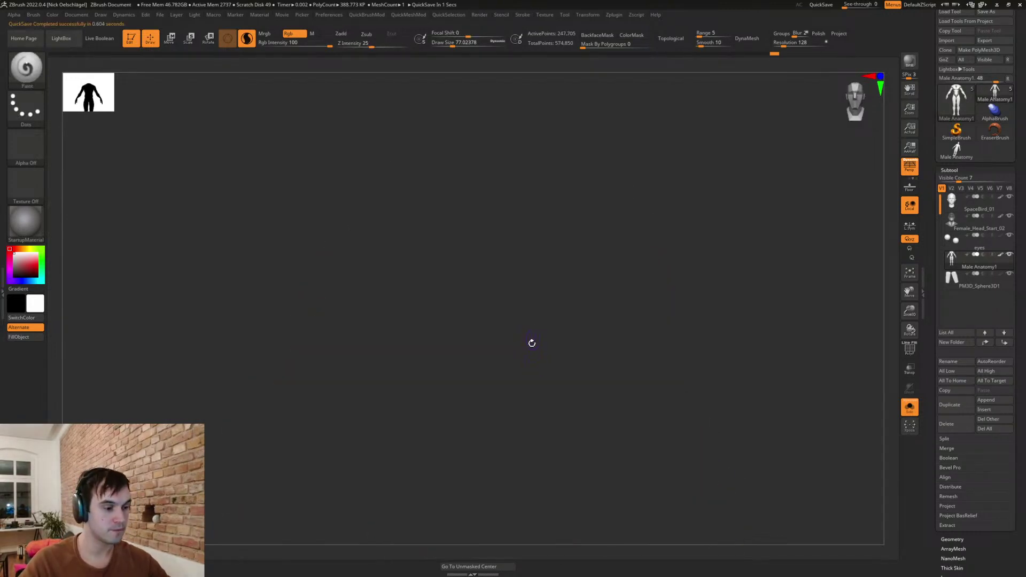
pyautogui.moveTo(532, 340); pyautogui.dragTo(537, 342, button='right')
pyautogui.moveTo(537, 332); pyautogui.dragTo(533, 411)
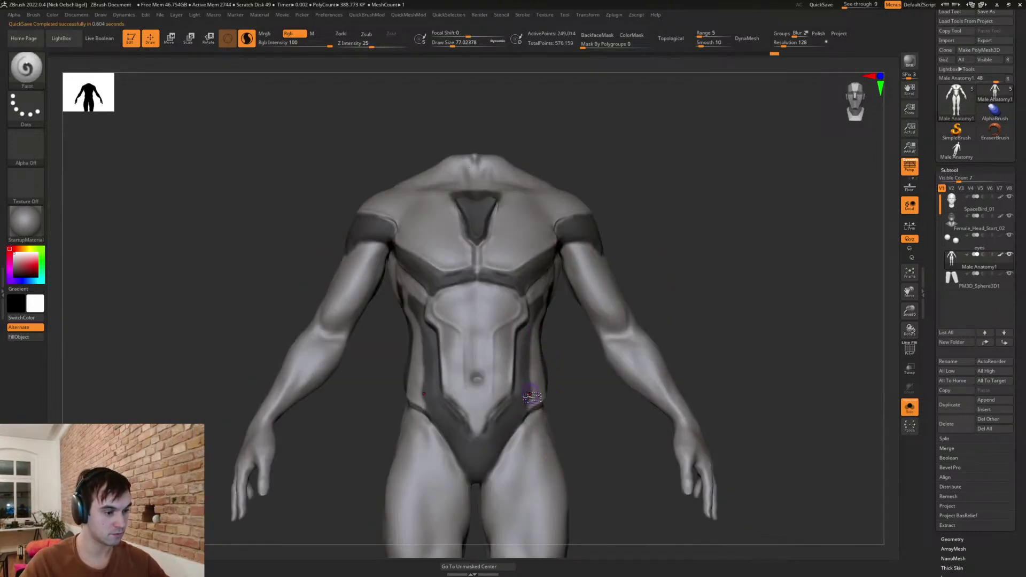
# - End the body's isolation to show all subtools and inspect the suit colouring from the front
pyautogui.moveTo(572, 431)
pyautogui.keyDown('ctrl'); pyautogui.mouseDown(button='right')
pyautogui.moveTo(589, 458)
pyautogui.moveTo(651, 358)
pyautogui.moveTo(695, 357)
pyautogui.mouseUp(button='right'); pyautogui.keyUp('ctrl')
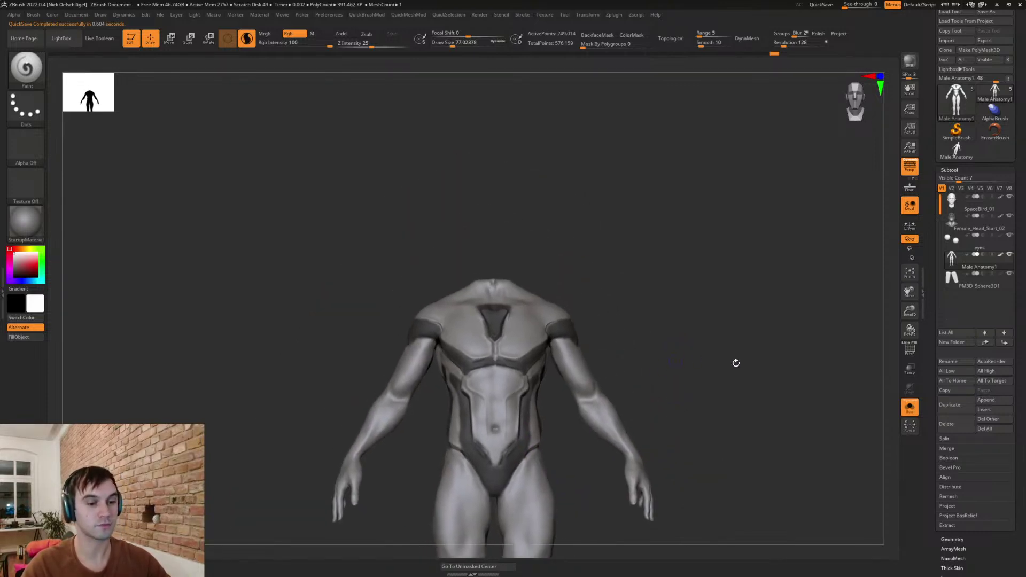
pyautogui.click(910, 407)
pyautogui.moveTo(637, 330); pyautogui.dragTo(749, 355, button='right')
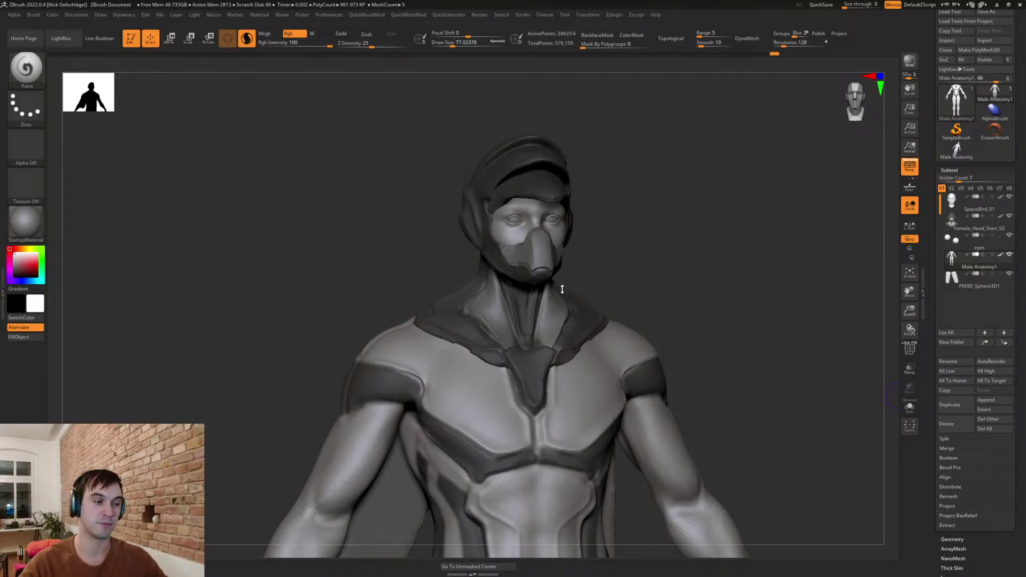
pyautogui.moveTo(643, 284); pyautogui.dragTo(637, 291)
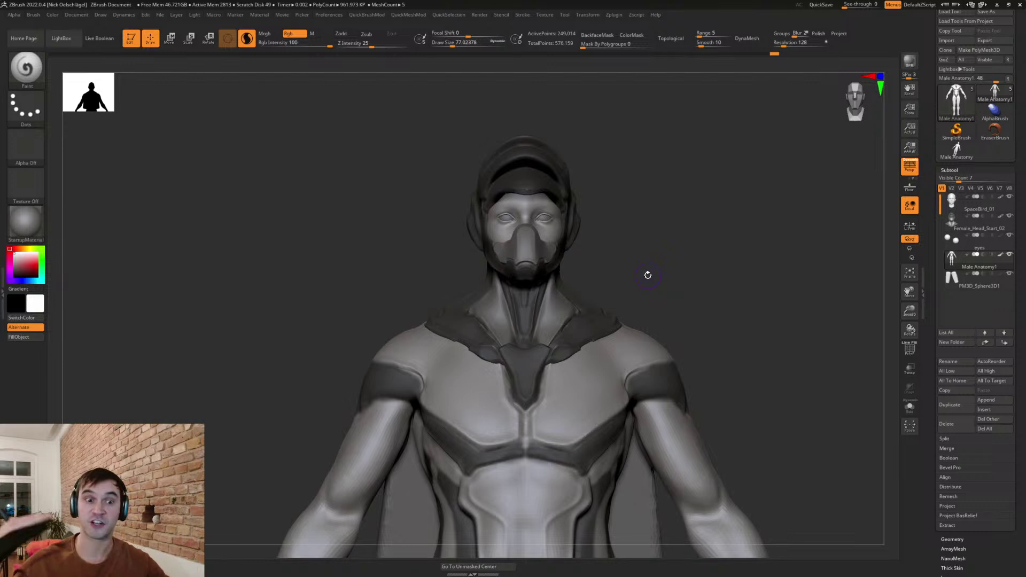
# - Reshape the upper back behind the neck in side view with a large Move brush
pyautogui.moveTo(653, 268)
pyautogui.mouseDown()
pyautogui.moveTo(667, 277)
pyautogui.moveTo(668, 297)
pyautogui.moveTo(649, 280)
pyautogui.moveTo(706, 298)
pyautogui.moveTo(695, 289)
pyautogui.moveTo(705, 283)
pyautogui.moveTo(688, 285)
pyautogui.moveTo(706, 282)
pyautogui.mouseUp()
pyautogui.press('b')
pyautogui.press('m')
pyautogui.press('v')
pyautogui.press('s')
pyautogui.press('s')
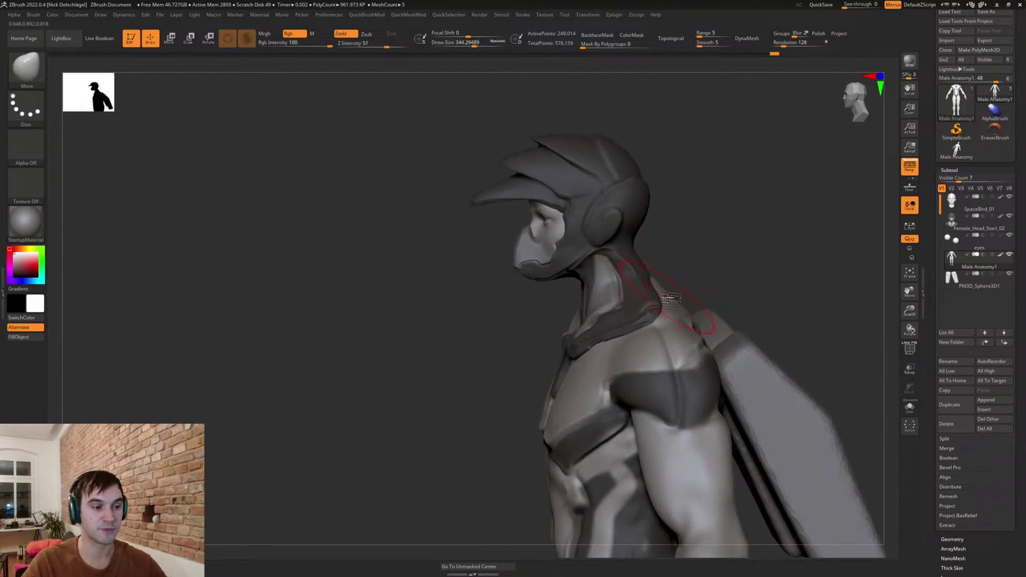
pyautogui.moveTo(694, 277); pyautogui.dragTo(690, 313, button='right')
pyautogui.moveTo(688, 312)
pyautogui.mouseDown()
pyautogui.moveTo(695, 288)
pyautogui.moveTo(649, 309)
pyautogui.mouseUp()
pyautogui.moveTo(648, 309)
pyautogui.mouseDown(button='right')
pyautogui.moveTo(676, 298)
pyautogui.moveTo(675, 322)
pyautogui.mouseUp(button='right')
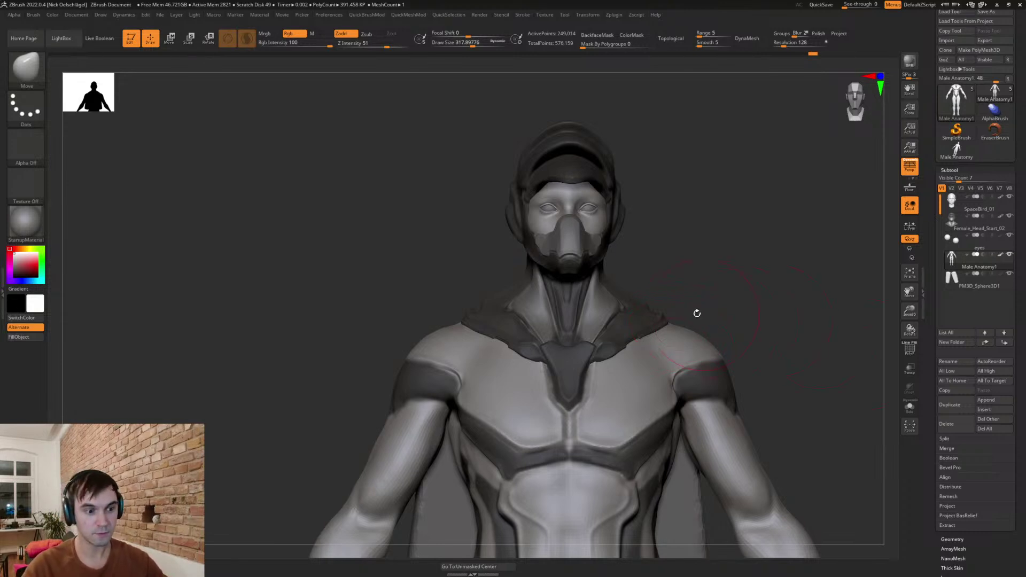
# - Nudge the shoulder slopes beside the collar slightly inward with the Move brush, checking the silhouette from several angles
pyautogui.moveTo(706, 315); pyautogui.dragTo(738, 316)
pyautogui.press('s')
pyautogui.moveTo(677, 341); pyautogui.dragTo(672, 340)
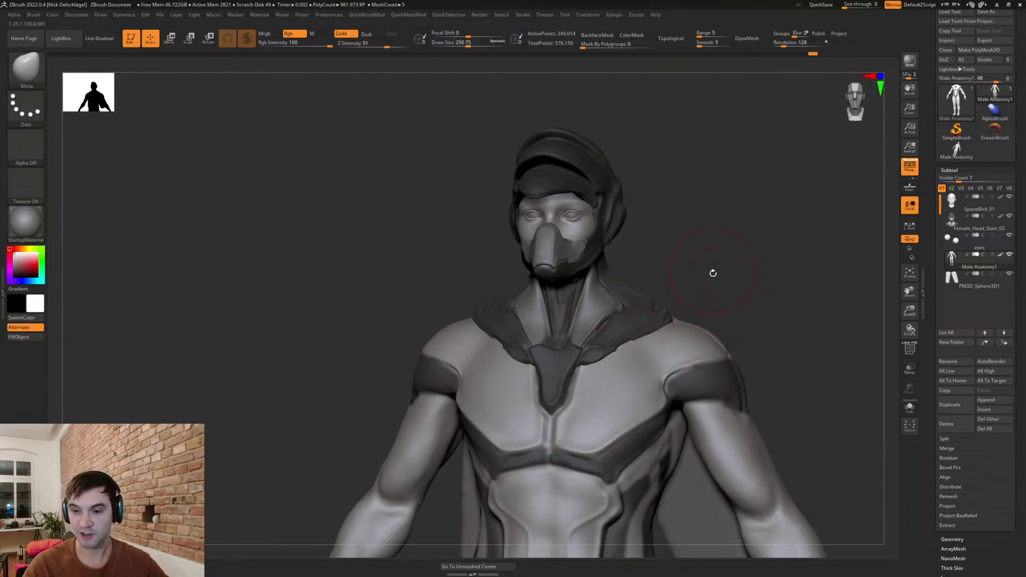
pyautogui.moveTo(733, 323); pyautogui.dragTo(734, 330)
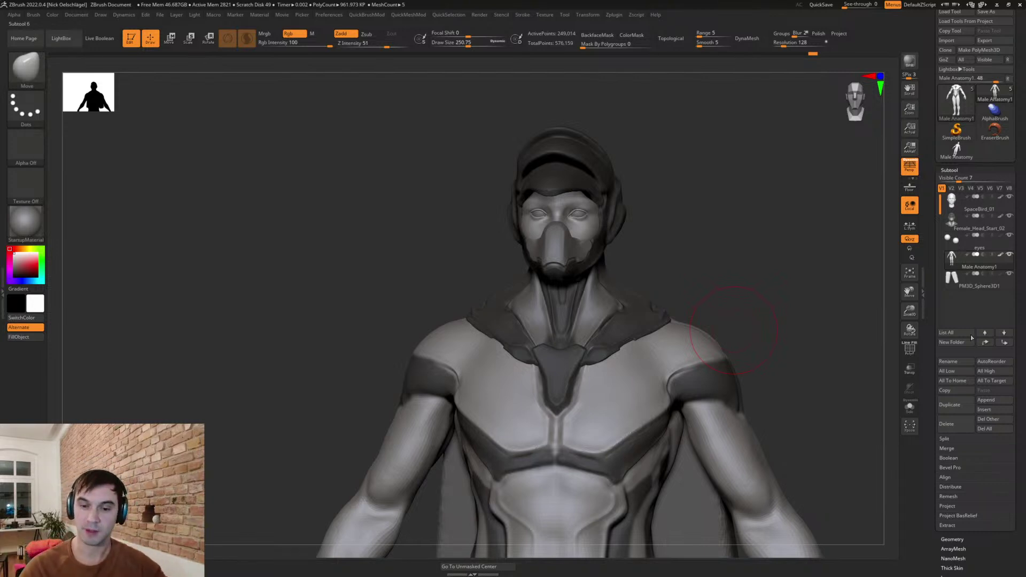
pyautogui.moveTo(795, 296); pyautogui.dragTo(790, 322)
pyautogui.press('s')
pyautogui.moveTo(688, 328); pyautogui.dragTo(665, 333)
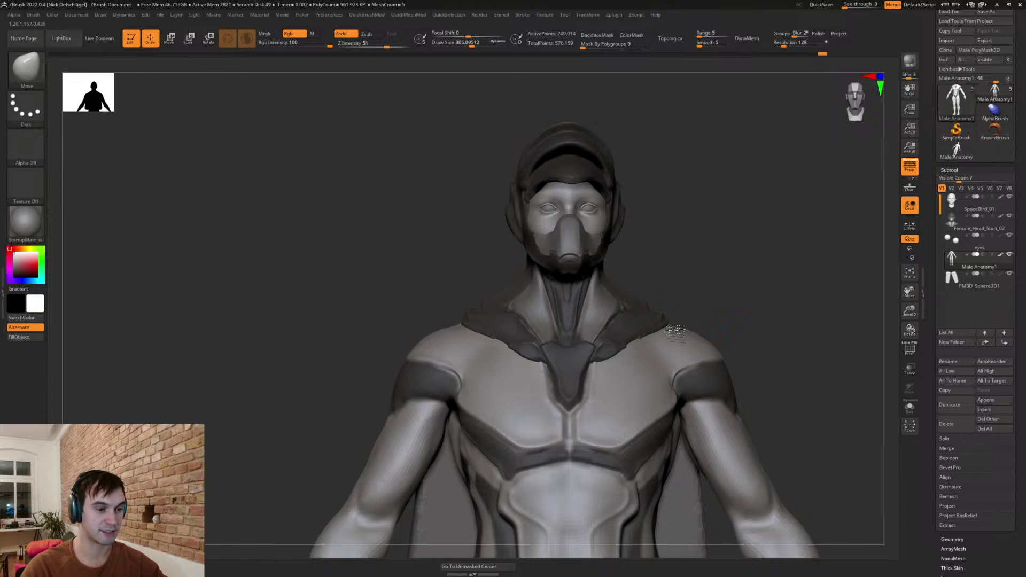
# - Adjust the upper arm and flank contours in three-quarter view with a smaller Move brush
pyautogui.moveTo(675, 343)
pyautogui.keyDown('ctrl'); pyautogui.mouseDown(button='right')
pyautogui.moveTo(724, 313)
pyautogui.moveTo(738, 344)
pyautogui.moveTo(762, 352)
pyautogui.mouseUp(button='right'); pyautogui.keyUp('ctrl')
pyautogui.moveTo(762, 352)
pyautogui.mouseDown(button='right')
pyautogui.moveTo(741, 355)
pyautogui.moveTo(747, 297)
pyautogui.moveTo(729, 324)
pyautogui.mouseUp(button='right')
pyautogui.press('s')
pyautogui.moveTo(673, 363); pyautogui.dragTo(659, 363)
pyautogui.moveTo(600, 432); pyautogui.dragTo(590, 437)
# - Carve the seam along the torso's side panel down to the hip with the DamStandard brush at draw size 112
pyautogui.press('b')
pyautogui.press('d')
pyautogui.press('s')
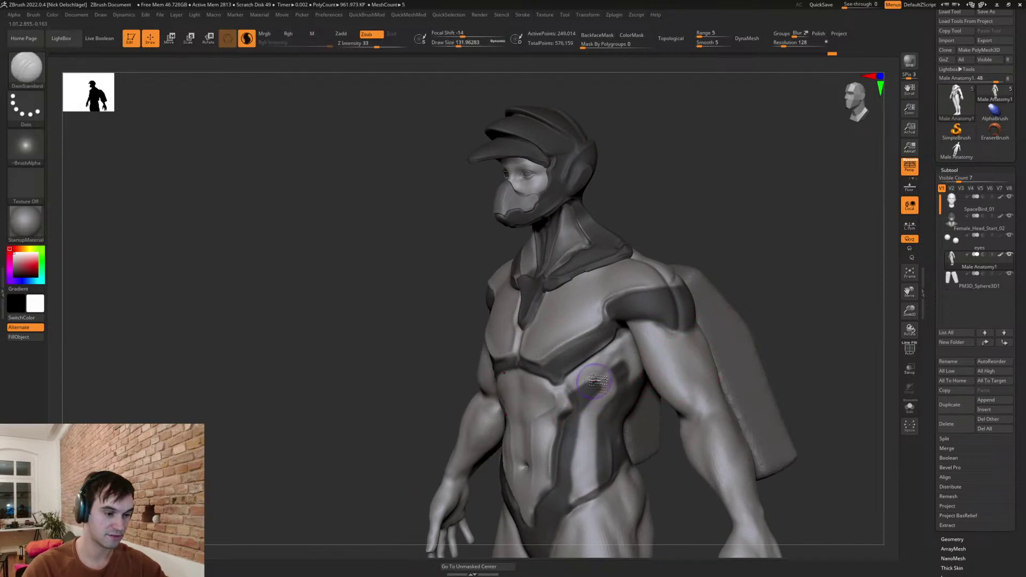
pyautogui.press('s')
pyautogui.moveTo(597, 402); pyautogui.dragTo(573, 505)
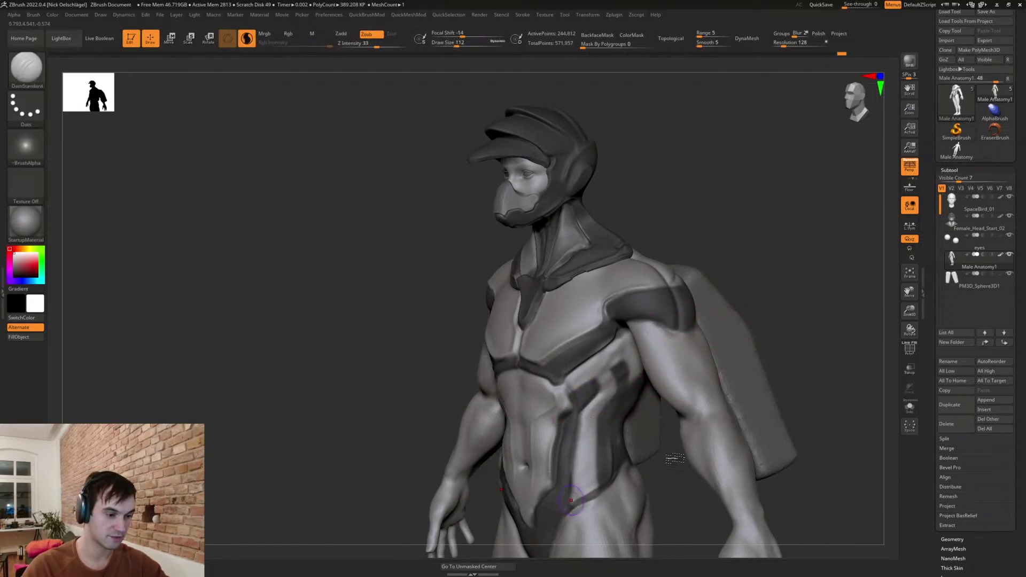
# - Nudge the waist contour slightly inward in front view with the Move brush at draw size 112
pyautogui.moveTo(792, 302)
pyautogui.mouseDown(button='right')
pyautogui.moveTo(807, 309)
pyautogui.moveTo(775, 284)
pyautogui.moveTo(698, 318)
pyautogui.mouseUp(button='right')
pyautogui.press('b')
pyautogui.press('m')
pyautogui.press('v')
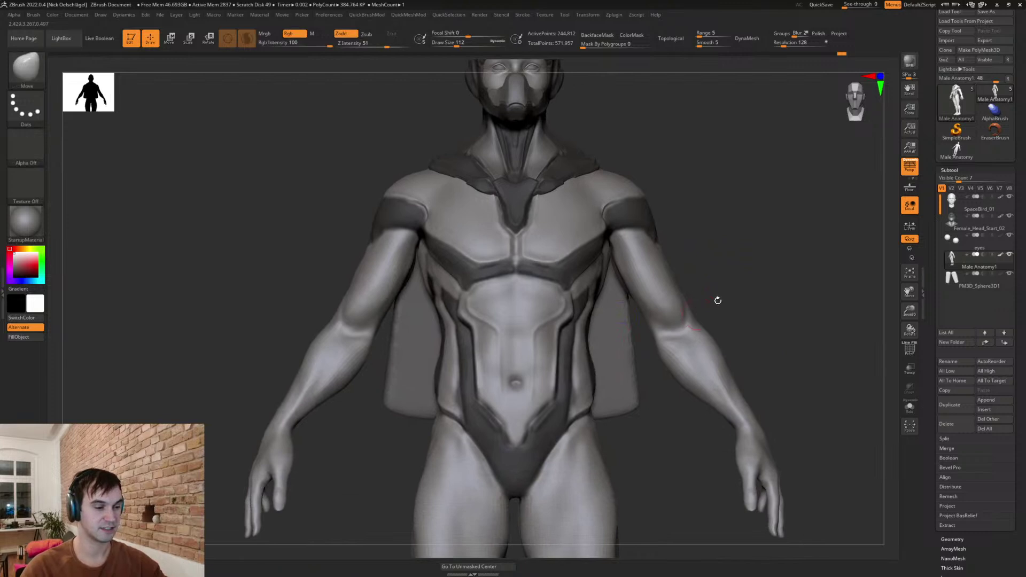
pyautogui.moveTo(602, 365); pyautogui.dragTo(591, 364)
pyautogui.keyDown('ctrl'); pyautogui.moveTo(716, 246); pyautogui.dragTo(740, 267); pyautogui.keyUp('ctrl')
# - Carve the lower seam of the torso's side panel toward the hip with the DamStandard brush at draw size about 68
pyautogui.moveTo(741, 267); pyautogui.dragTo(669, 273, button='right')
pyautogui.moveTo(544, 329); pyautogui.dragTo(535, 389)
pyautogui.hotkey('ctrl', 'z')
pyautogui.press('s')
pyautogui.click(540, 368)
pyautogui.write('4')
pyautogui.press('Return')
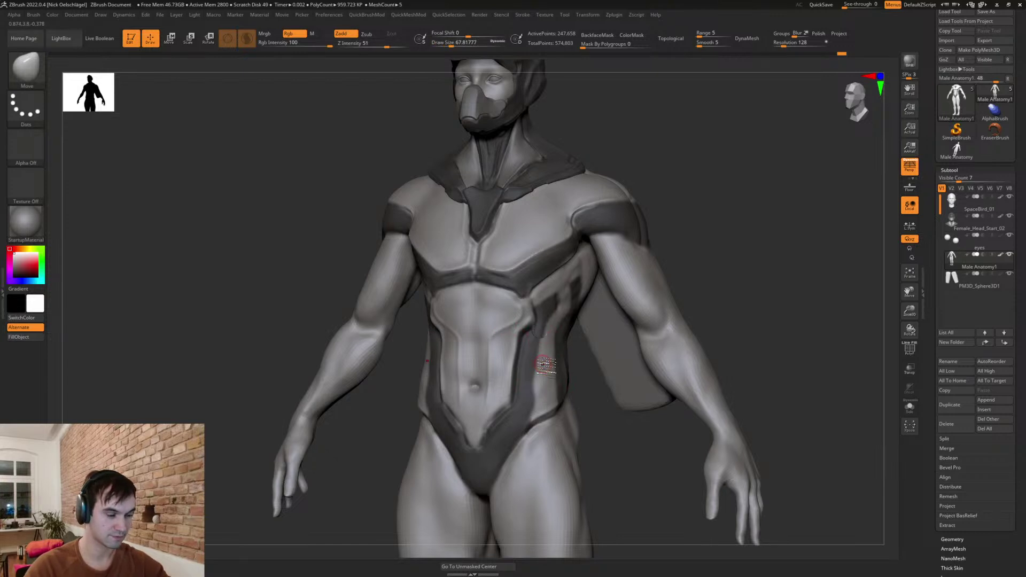
pyautogui.press('b')
pyautogui.press('d')
pyautogui.press('s')
pyautogui.moveTo(540, 376); pyautogui.dragTo(539, 423)
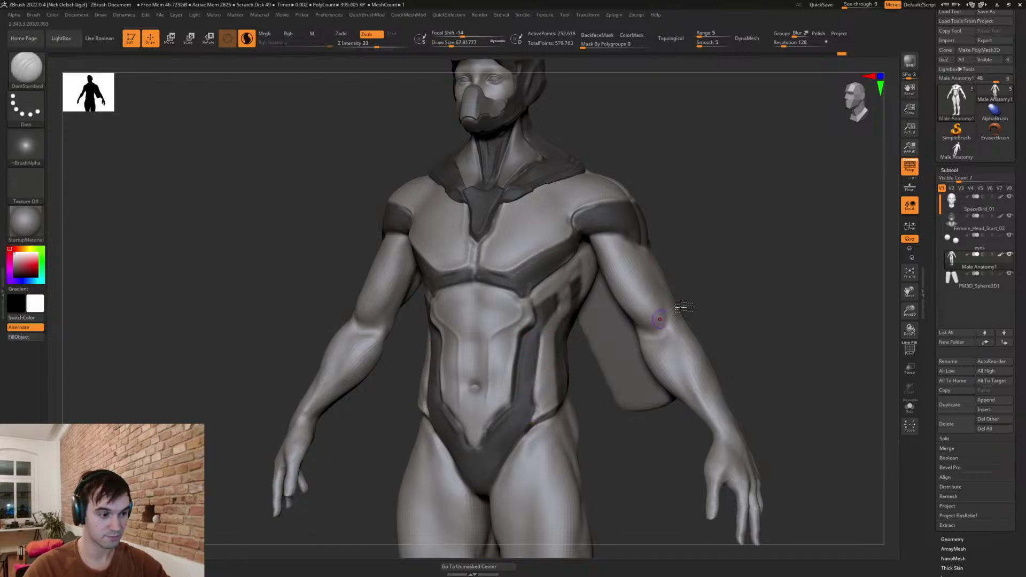
# - Reshape the upper outer edge of the abdominal panel below the chest with the Move brush at draw size about 145
pyautogui.moveTo(676, 248); pyautogui.dragTo(545, 296)
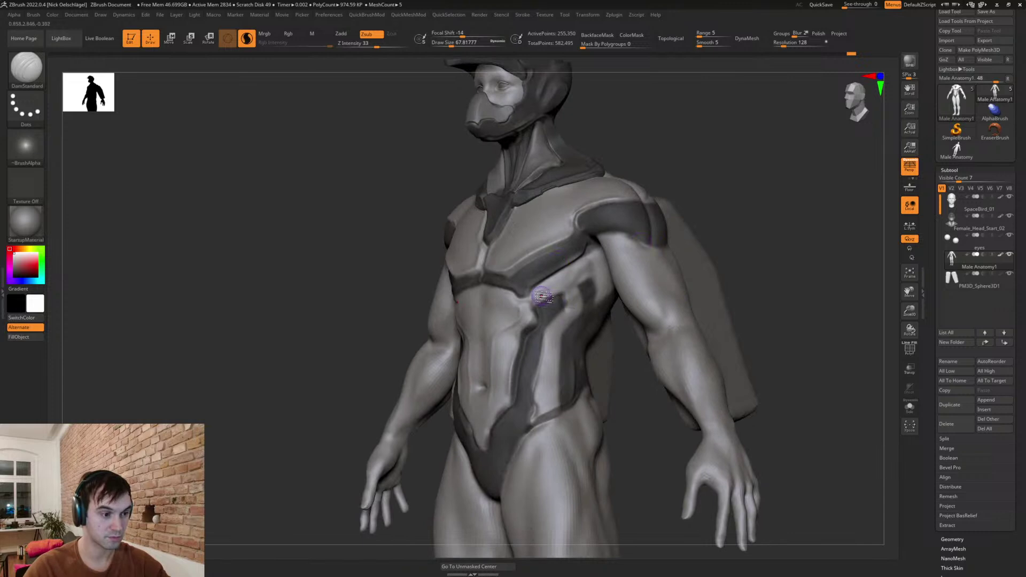
pyautogui.moveTo(734, 253)
pyautogui.keyDown('shift'); pyautogui.mouseDown()
pyautogui.moveTo(747, 257)
pyautogui.moveTo(724, 225)
pyautogui.moveTo(719, 251)
pyautogui.mouseUp(); pyautogui.keyUp('shift')
pyautogui.press('b')
pyautogui.press('m')
pyautogui.press('v')
pyautogui.press('s')
pyautogui.moveTo(539, 290)
pyautogui.mouseDown()
pyautogui.moveTo(561, 285)
pyautogui.moveTo(527, 281)
pyautogui.moveTo(523, 291)
pyautogui.mouseUp()
pyautogui.press('s')
pyautogui.press('s')
pyautogui.press('s')
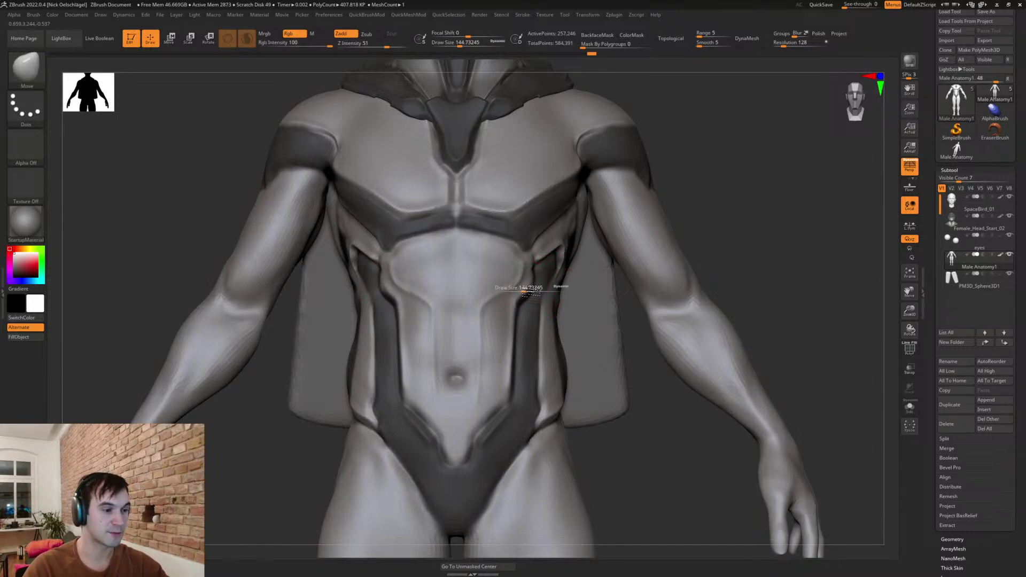
pyautogui.moveTo(637, 395); pyautogui.dragTo(553, 276)
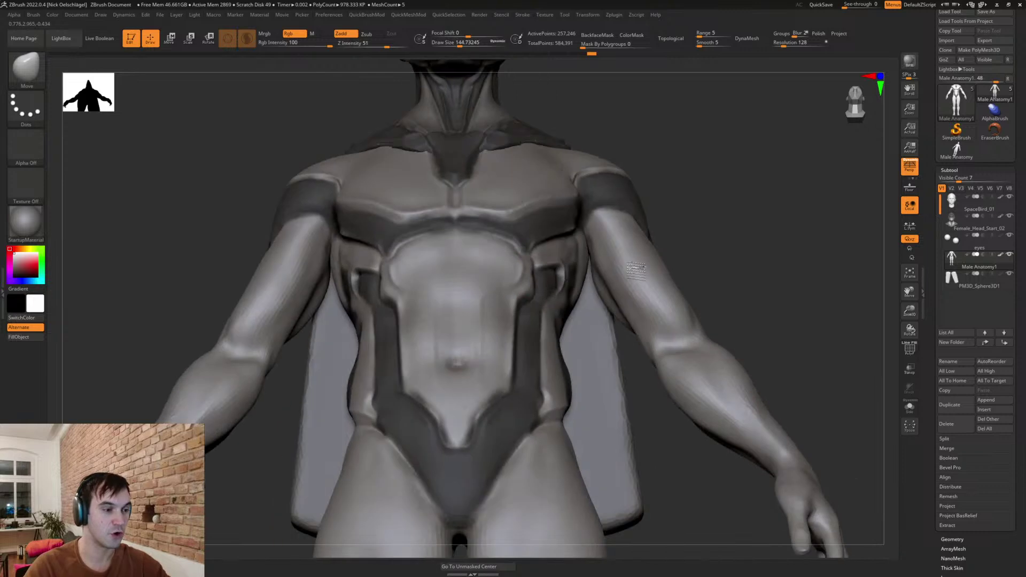
pyautogui.press('s')
pyautogui.moveTo(536, 291); pyautogui.dragTo(532, 274)
# - Flatten the abdominal muscles from the lower belly up to the ribs with the TrimDynamic brush at draw size about 101
pyautogui.press('b')
pyautogui.press('t')
pyautogui.press('d')
pyautogui.press('s')
pyautogui.moveTo(506, 357); pyautogui.dragTo(497, 404)
pyautogui.moveTo(490, 325)
pyautogui.mouseDown()
pyautogui.moveTo(497, 405)
pyautogui.moveTo(495, 259)
pyautogui.moveTo(516, 265)
pyautogui.moveTo(491, 288)
pyautogui.mouseUp()
pyautogui.moveTo(471, 371); pyautogui.dragTo(471, 375)
pyautogui.moveTo(475, 280)
pyautogui.mouseDown()
pyautogui.moveTo(474, 365)
pyautogui.moveTo(474, 303)
pyautogui.moveTo(485, 287)
pyautogui.moveTo(481, 298)
pyautogui.mouseUp()
pyautogui.moveTo(477, 336); pyautogui.dragTo(473, 330)
pyautogui.moveTo(477, 285)
pyautogui.mouseDown()
pyautogui.moveTo(510, 265)
pyautogui.moveTo(489, 263)
pyautogui.moveTo(503, 267)
pyautogui.mouseUp()
# - Switch to the Clay brush and smooth away the navel so the abdominal panel reads as suit material
pyautogui.press('b')
pyautogui.press('c')
pyautogui.press('l')
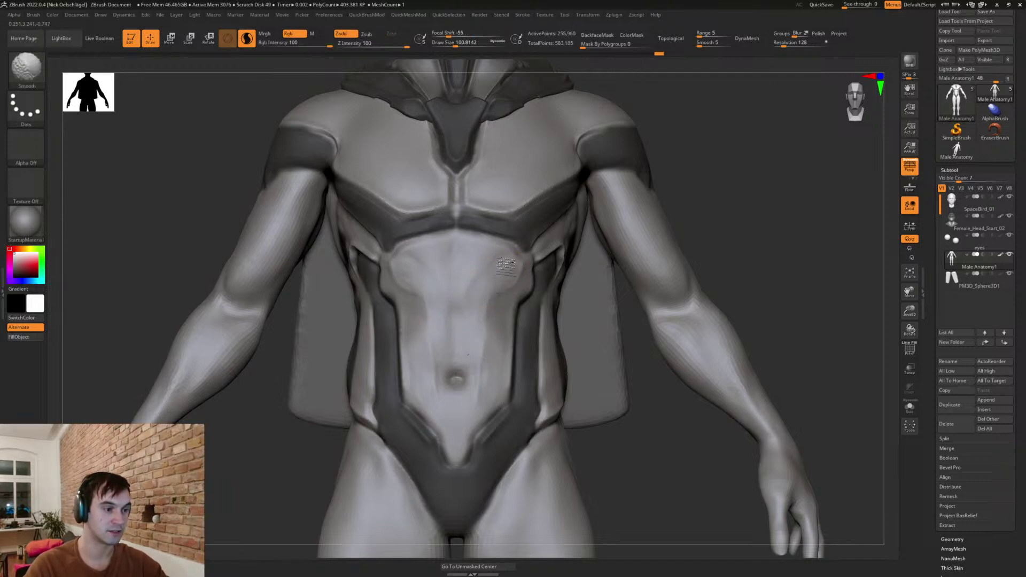
pyautogui.moveTo(493, 363)
pyautogui.keyDown('shift'); pyautogui.mouseDown()
pyautogui.moveTo(441, 389)
pyautogui.moveTo(458, 391)
pyautogui.moveTo(454, 414)
pyautogui.moveTo(455, 390)
pyautogui.mouseUp(); pyautogui.keyUp('shift')
pyautogui.keyDown('alt'); pyautogui.moveTo(636, 458); pyautogui.dragTo(615, 406); pyautogui.keyUp('alt')
pyautogui.moveTo(534, 455); pyautogui.dragTo(584, 454)
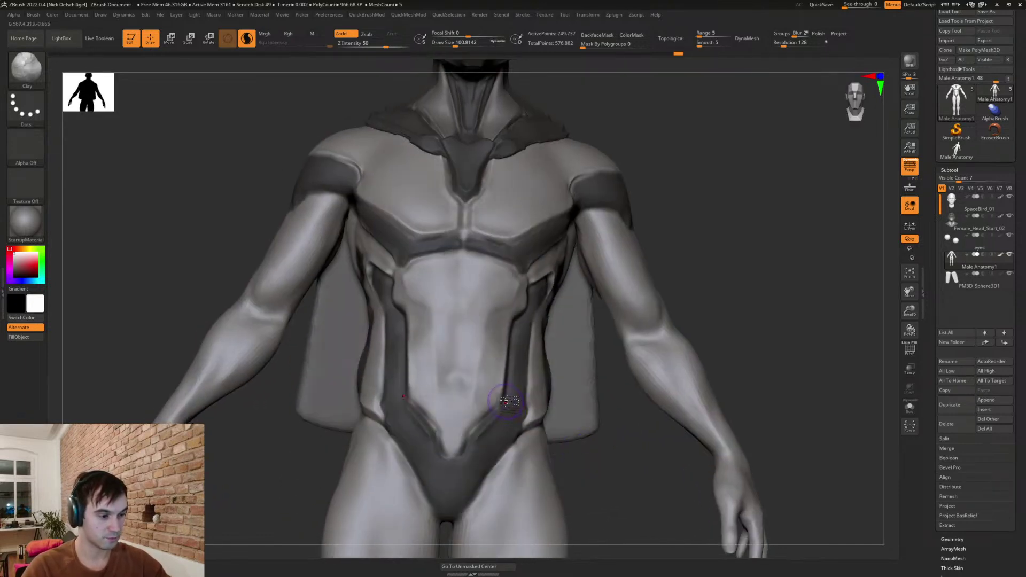
# - Invert the torso mask to free only the patches at the abdomen panel's lower corners, then clear the mask
pyautogui.press('ctrl')
pyautogui.keyDown('ctrl'); pyautogui.click(599, 449); pyautogui.keyUp('ctrl')
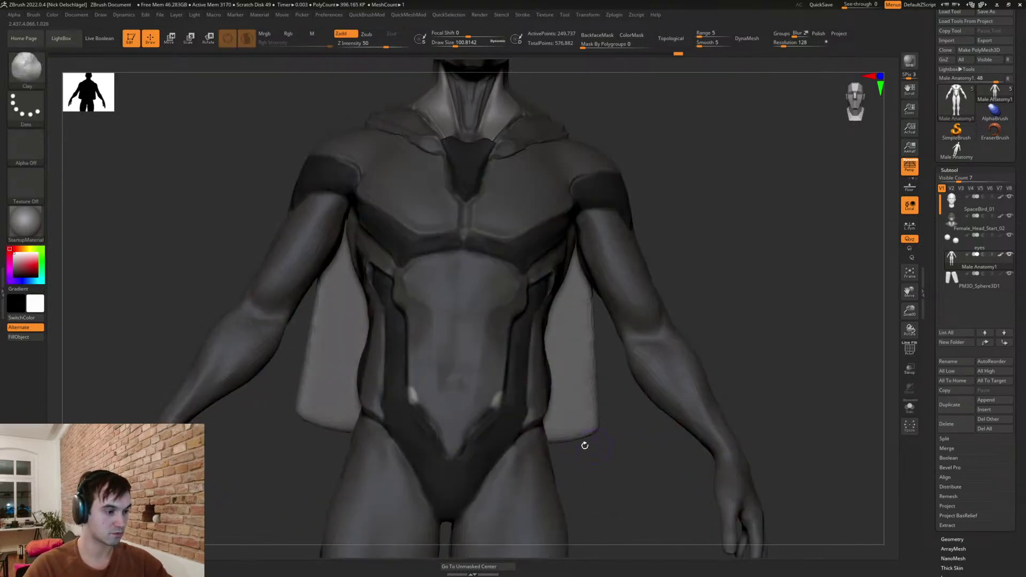
pyautogui.moveTo(583, 453)
pyautogui.keyDown('ctrl'); pyautogui.mouseDown()
pyautogui.moveTo(600, 476)
pyautogui.moveTo(641, 217)
pyautogui.moveTo(690, 328)
pyautogui.mouseUp(); pyautogui.keyUp('ctrl')
pyautogui.moveTo(607, 299)
pyautogui.mouseDown()
pyautogui.moveTo(647, 307)
pyautogui.moveTo(630, 257)
pyautogui.moveTo(651, 300)
pyautogui.moveTo(677, 293)
pyautogui.moveTo(688, 271)
pyautogui.moveTo(662, 330)
pyautogui.moveTo(795, 324)
pyautogui.moveTo(623, 297)
pyautogui.moveTo(663, 307)
pyautogui.moveTo(696, 348)
pyautogui.moveTo(731, 365)
pyautogui.moveTo(714, 386)
pyautogui.mouseUp()
pyautogui.keyDown('alt'); pyautogui.moveTo(704, 324); pyautogui.dragTo(688, 273); pyautogui.keyUp('alt')
pyautogui.keyDown('alt'); pyautogui.moveTo(634, 254); pyautogui.dragTo(705, 263); pyautogui.keyUp('alt')
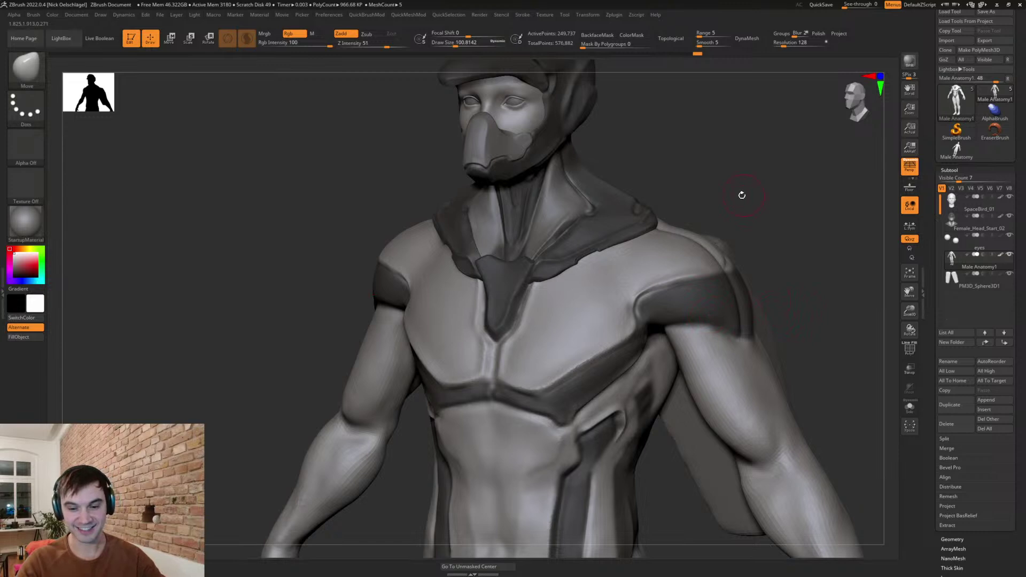
pyautogui.moveTo(746, 213)
pyautogui.keyDown('shift'); pyautogui.mouseDown()
pyautogui.moveTo(732, 202)
pyautogui.moveTo(747, 196)
pyautogui.mouseUp(); pyautogui.keyUp('shift')
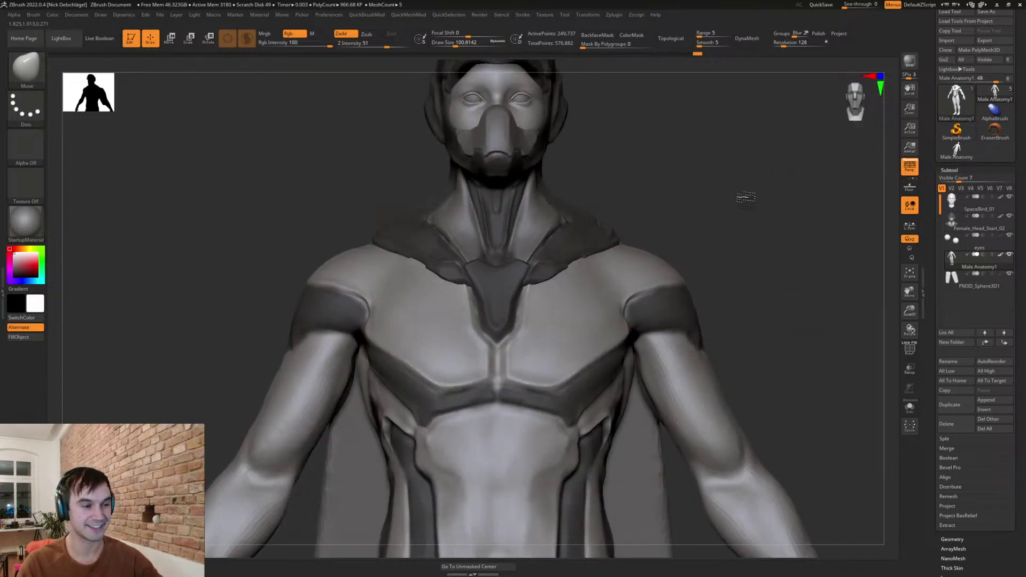
# - Adjust the shoulder outline of the body with the Move brush at a draw size of about 158
pyautogui.press('s')
pyautogui.moveTo(649, 288); pyautogui.dragTo(647, 291)
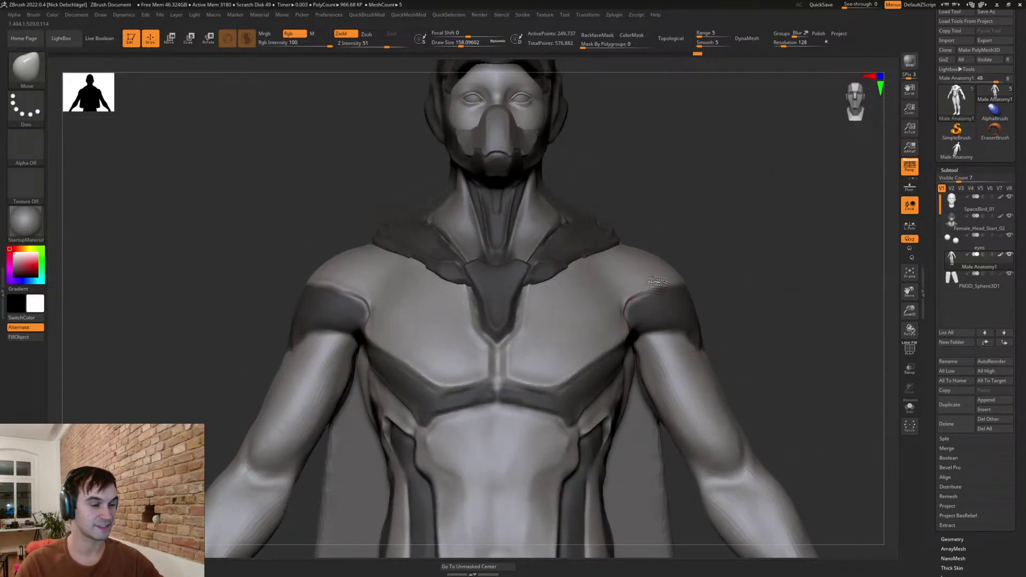
pyautogui.moveTo(739, 320)
pyautogui.keyDown('alt'); pyautogui.mouseDown()
pyautogui.moveTo(704, 286)
pyautogui.moveTo(713, 315)
pyautogui.moveTo(733, 280)
pyautogui.moveTo(721, 263)
pyautogui.moveTo(721, 311)
pyautogui.moveTo(698, 314)
pyautogui.mouseUp(); pyautogui.keyUp('alt')
# - Make Female_Head_Start_02 the active subtool and lasso-mask the helmet's middle crest plate from the side
pyautogui.moveTo(708, 222)
pyautogui.keyDown('alt'); pyautogui.mouseDown()
pyautogui.moveTo(772, 149)
pyautogui.moveTo(743, 277)
pyautogui.moveTo(729, 277)
pyautogui.moveTo(756, 245)
pyautogui.moveTo(793, 300)
pyautogui.mouseUp(); pyautogui.keyUp('alt')
pyautogui.press('s')
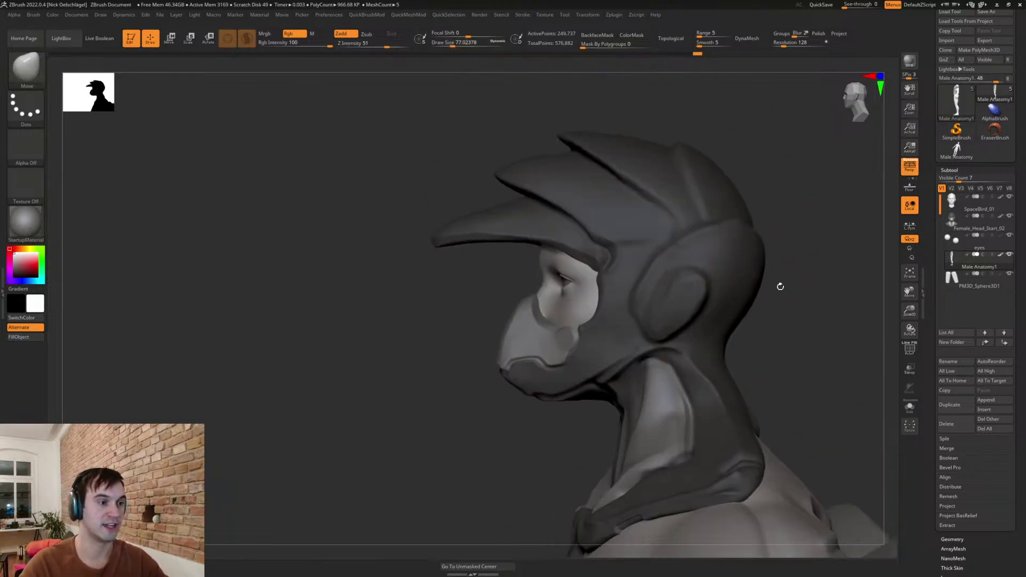
pyautogui.moveTo(625, 271)
pyautogui.keyDown('ctrl'); pyautogui.mouseDown()
pyautogui.moveTo(677, 248)
pyautogui.moveTo(663, 208)
pyautogui.moveTo(567, 152)
pyautogui.moveTo(473, 162)
pyautogui.moveTo(470, 172)
pyautogui.moveTo(569, 221)
pyautogui.mouseUp(); pyautogui.keyUp('ctrl')
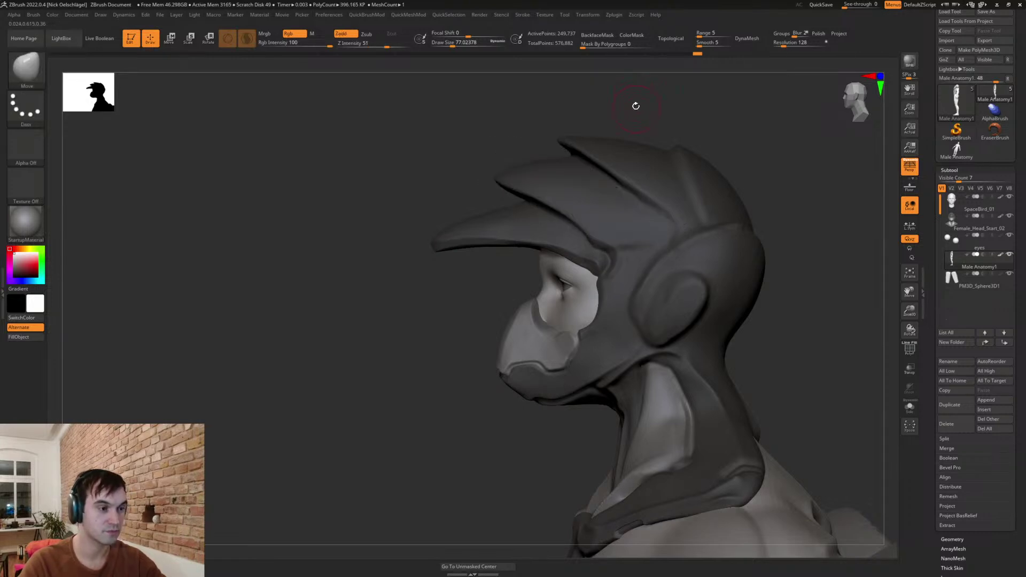
pyautogui.keyDown('alt'); pyautogui.click(615, 214); pyautogui.keyUp('alt')
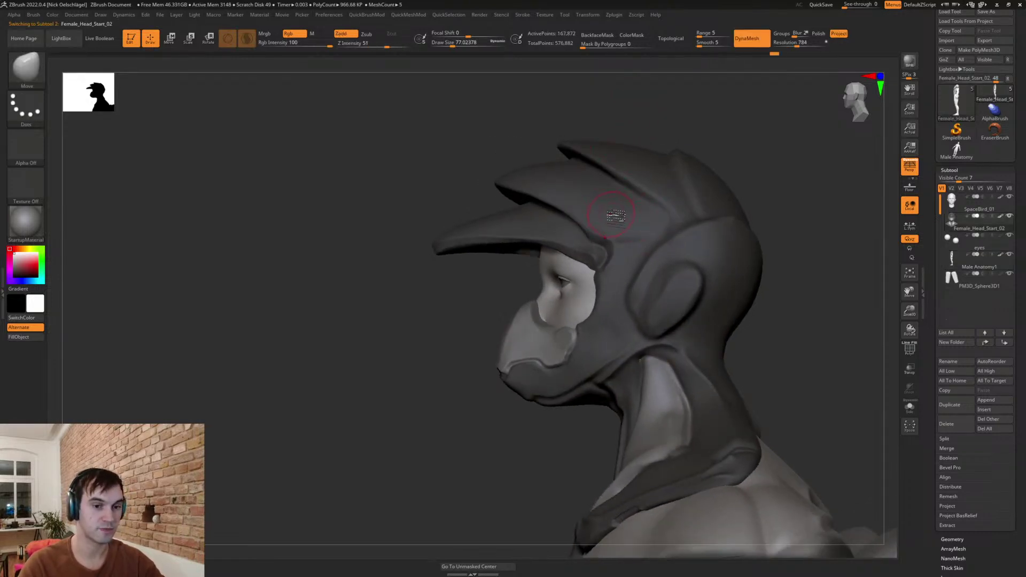
pyautogui.moveTo(664, 114); pyautogui.dragTo(661, 128)
pyautogui.moveTo(603, 262)
pyautogui.keyDown('ctrl'); pyautogui.mouseDown()
pyautogui.moveTo(551, 205)
pyautogui.moveTo(482, 155)
pyautogui.moveTo(583, 153)
pyautogui.moveTo(636, 176)
pyautogui.moveTo(674, 234)
pyautogui.mouseUp(); pyautogui.keyUp('ctrl')
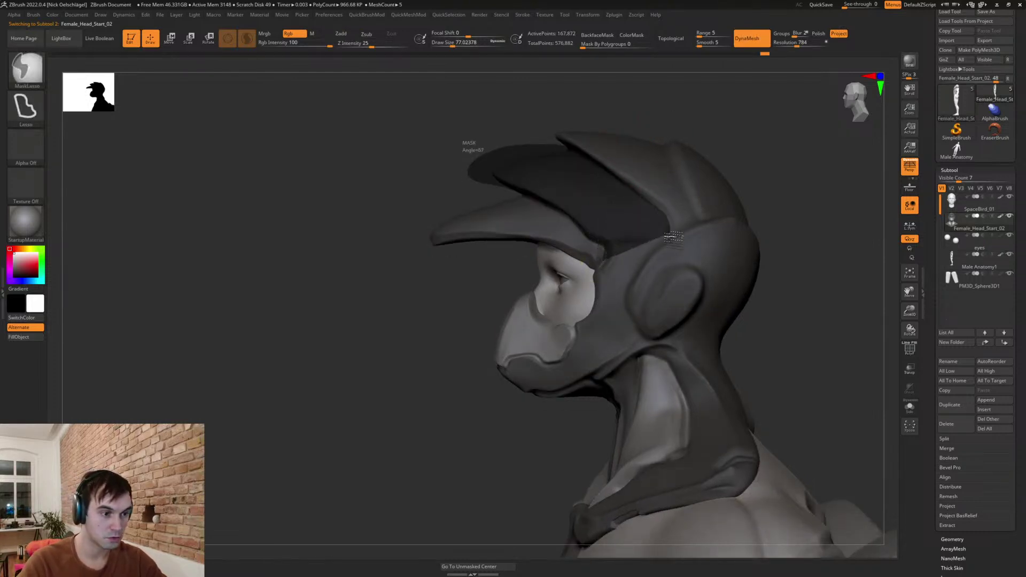
pyautogui.keyDown('ctrl'); pyautogui.moveTo(604, 269); pyautogui.dragTo(603, 267); pyautogui.keyUp('ctrl')
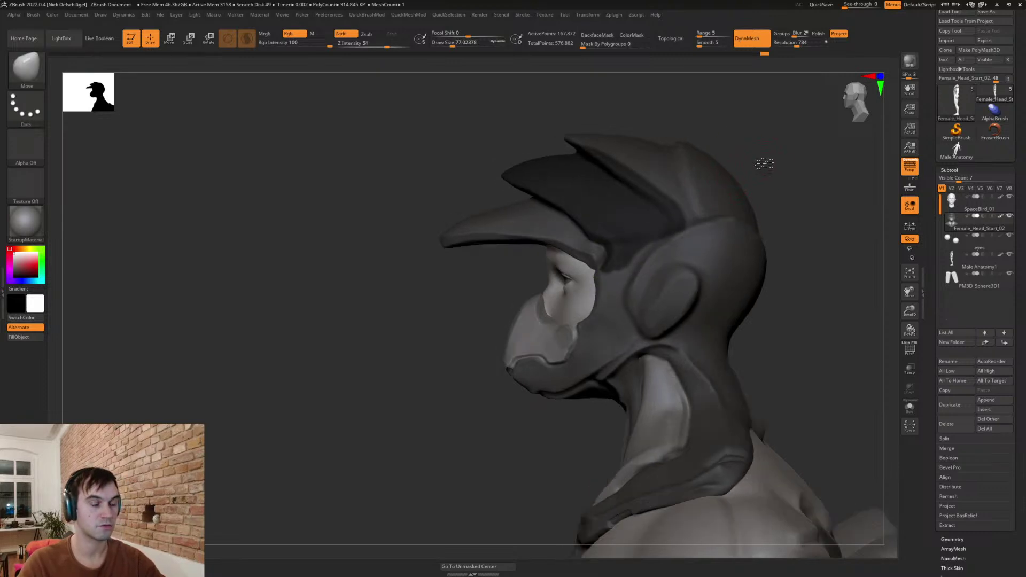
# - Turn off perspective and refine the mask along the upper and lower edges of the helmet's middle crest plate
pyautogui.click(914, 171)
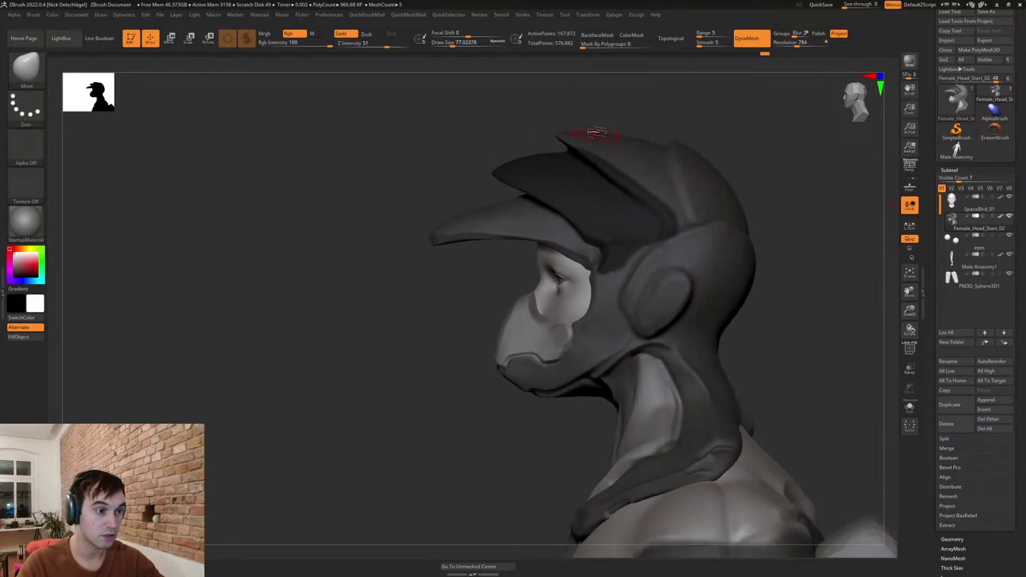
pyautogui.press('ctrl')
pyautogui.moveTo(639, 203)
pyautogui.keyDown('ctrl'); pyautogui.mouseDown()
pyautogui.moveTo(663, 237)
pyautogui.moveTo(670, 152)
pyautogui.moveTo(574, 122)
pyautogui.mouseUp(); pyautogui.keyUp('ctrl')
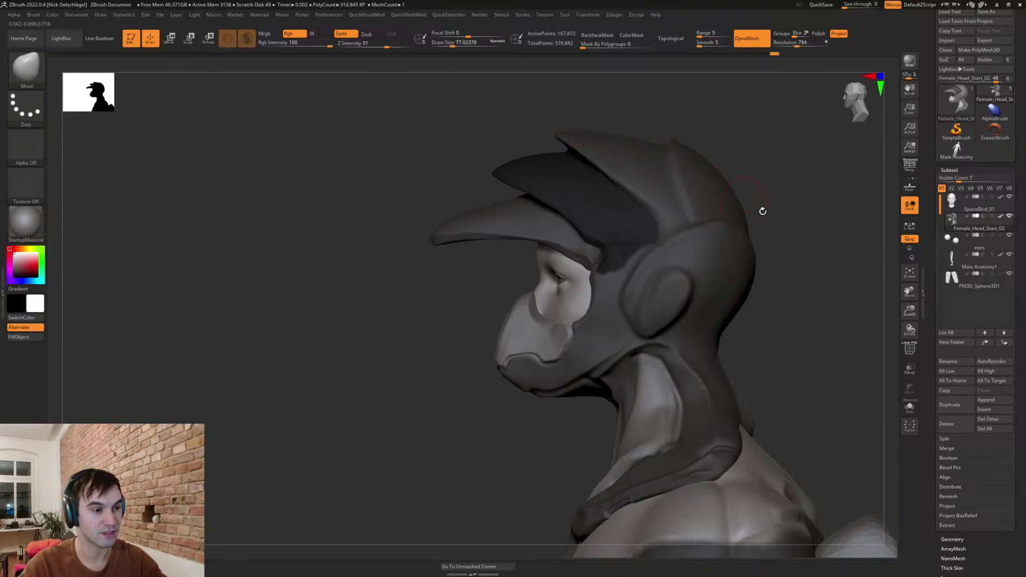
pyautogui.moveTo(658, 247)
pyautogui.keyDown('ctrl'); pyautogui.mouseDown()
pyautogui.moveTo(618, 248)
pyautogui.moveTo(627, 292)
pyautogui.moveTo(685, 273)
pyautogui.mouseUp(); pyautogui.keyUp('ctrl')
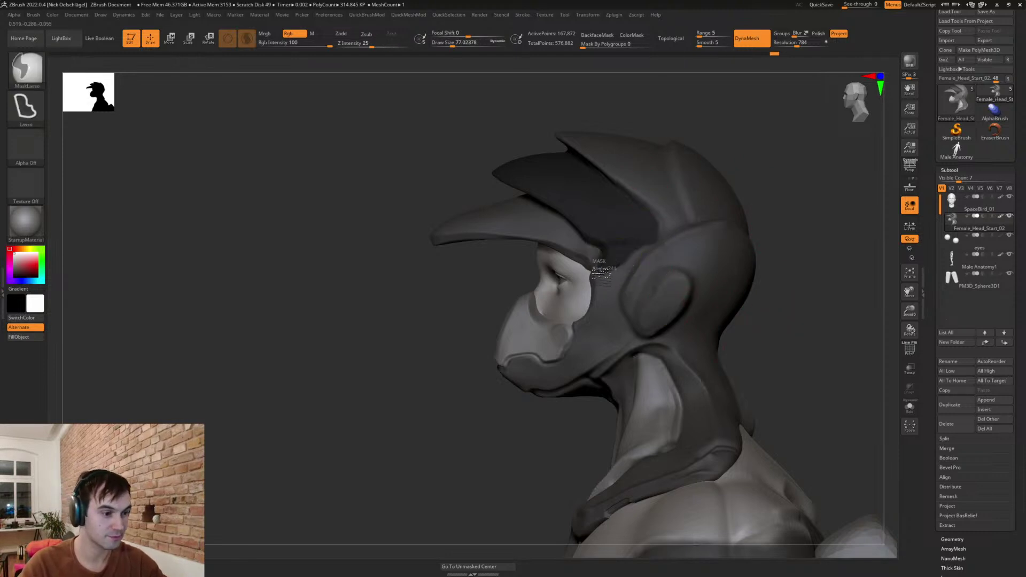
# - Sample a light grey, invert the mask to fill the middle crest plate with that colour, and clear the mask
pyautogui.moveTo(786, 287); pyautogui.dragTo(836, 295)
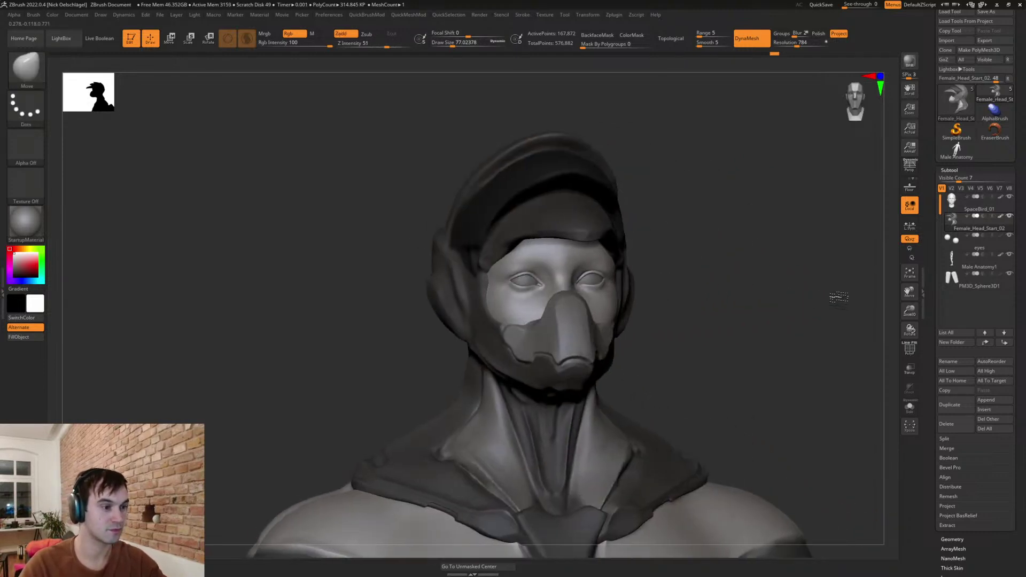
pyautogui.press('c')
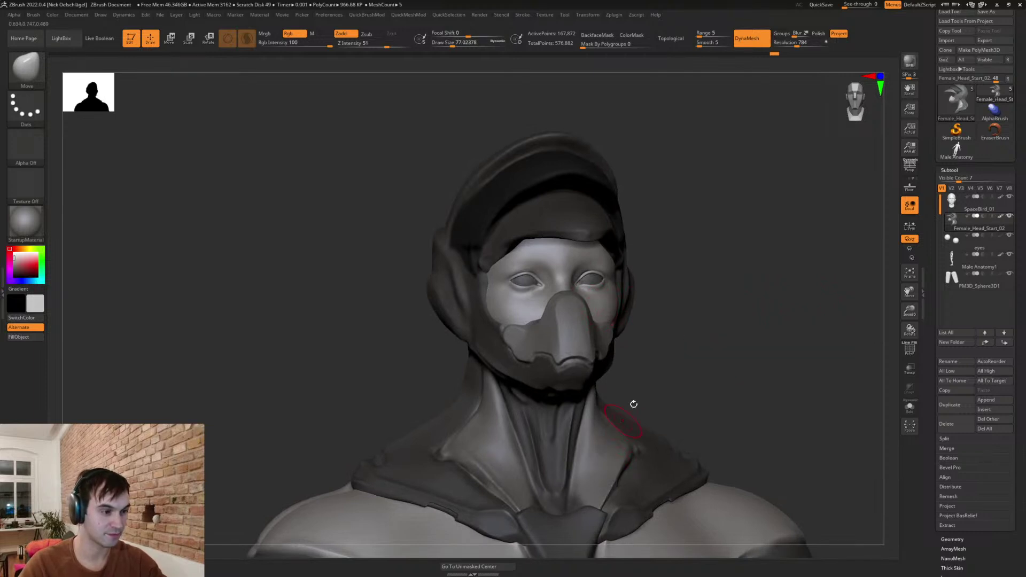
pyautogui.moveTo(657, 370); pyautogui.dragTo(699, 360)
pyautogui.keyDown('ctrl'); pyautogui.click(378, 350); pyautogui.keyUp('ctrl')
pyautogui.click(18, 339)
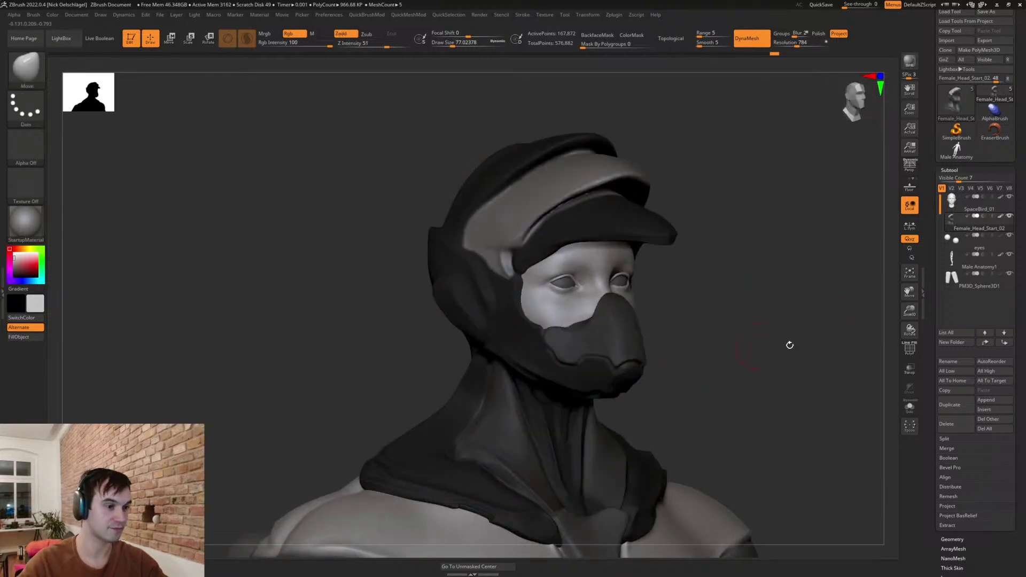
pyautogui.keyDown('ctrl'); pyautogui.click(727, 406); pyautogui.keyUp('ctrl')
pyautogui.moveTo(727, 424); pyautogui.dragTo(778, 327)
# - Carve the rear and lower edge of the light crest plate with the DamStandard brush at a draw size of about 46
pyautogui.press('s')
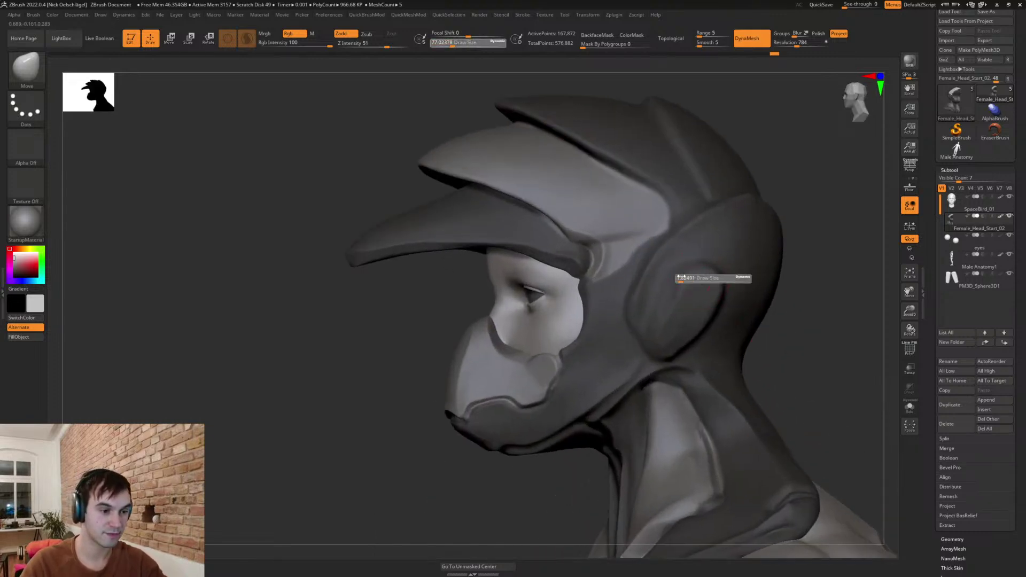
pyautogui.press('b')
pyautogui.press('d')
pyautogui.press('s')
pyautogui.press('s')
pyautogui.moveTo(590, 155)
pyautogui.mouseDown()
pyautogui.moveTo(666, 205)
pyautogui.moveTo(669, 235)
pyautogui.moveTo(635, 267)
pyautogui.moveTo(619, 267)
pyautogui.mouseUp()
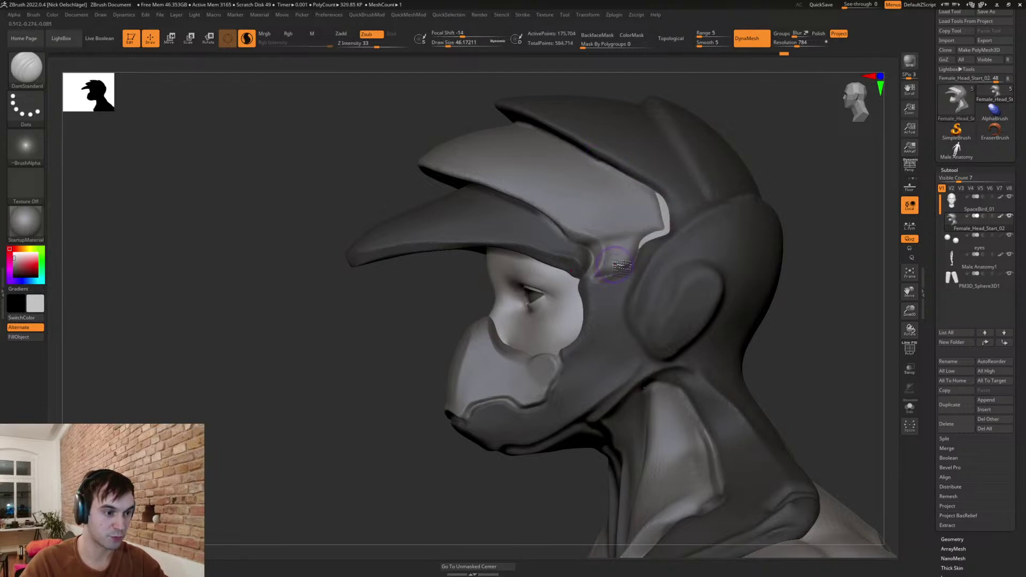
pyautogui.hotkey('ctrl', 'z')
# - Adjust the carved edge of the light crest plate with the Move brush, setting the draw size to about 104
pyautogui.press('b')
pyautogui.press('m')
pyautogui.press('v')
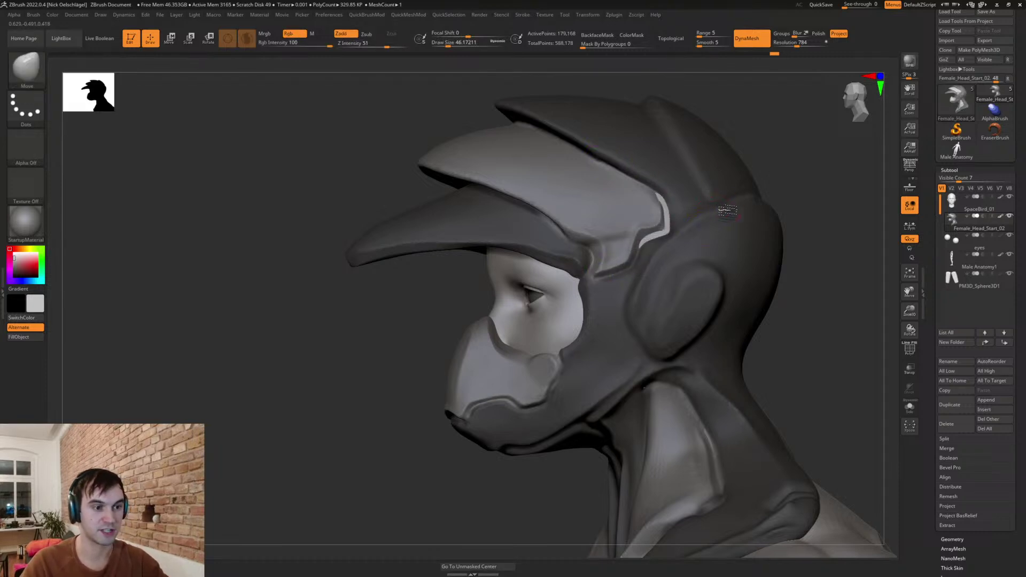
pyautogui.moveTo(710, 202)
pyautogui.mouseDown()
pyautogui.moveTo(616, 257)
pyautogui.moveTo(581, 262)
pyautogui.mouseUp()
pyautogui.press('s')
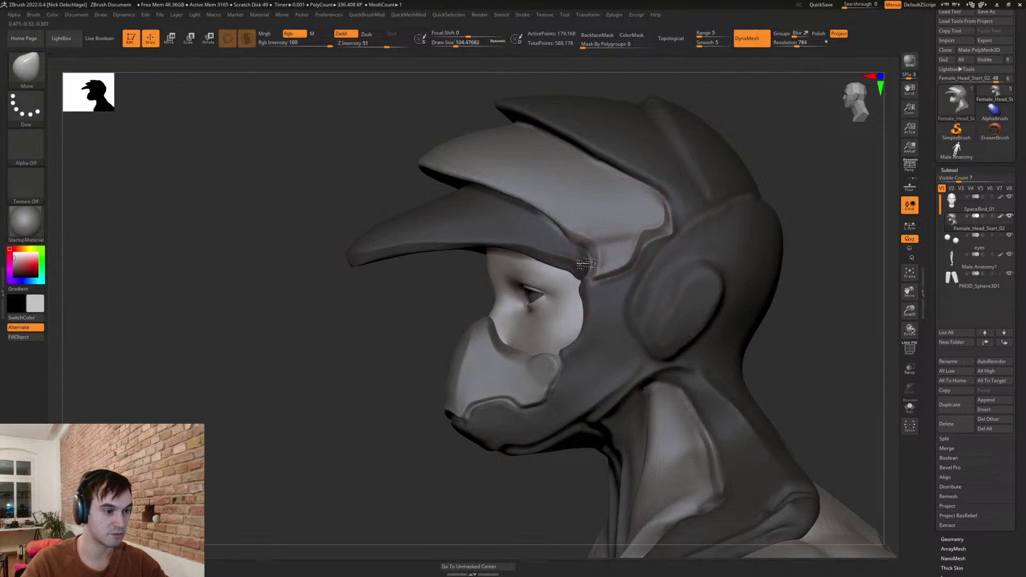
# - Check and reshape the helmet visor from below and from the front with the Move brush at a draw size of about 149
pyautogui.moveTo(759, 358); pyautogui.dragTo(558, 238, button='right')
pyautogui.moveTo(782, 314)
pyautogui.mouseDown(button='right')
pyautogui.moveTo(444, 303)
pyautogui.moveTo(424, 311)
pyautogui.moveTo(526, 228)
pyautogui.moveTo(527, 203)
pyautogui.mouseUp(button='right')
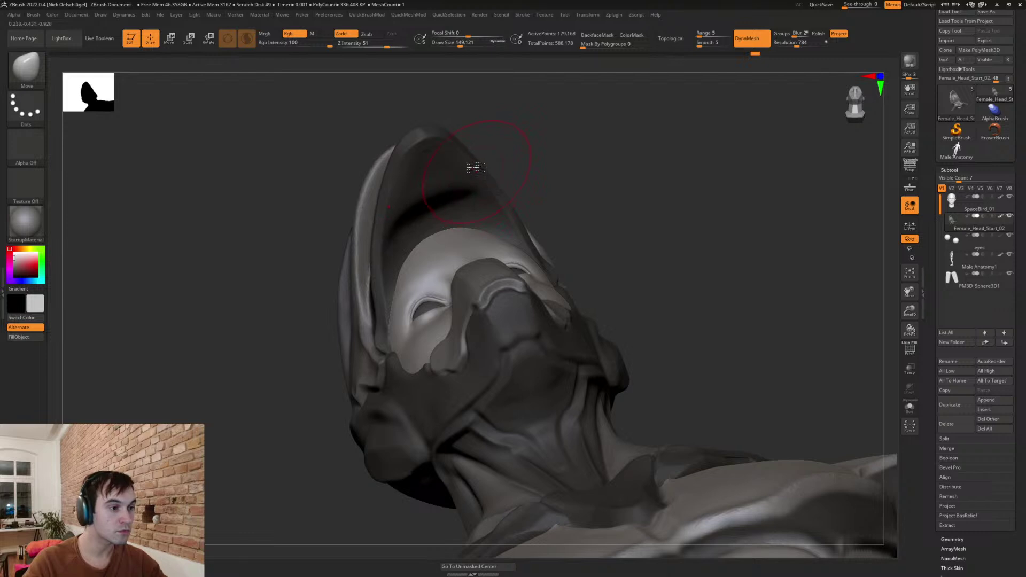
pyautogui.moveTo(562, 206)
pyautogui.mouseDown(button='right')
pyautogui.moveTo(625, 298)
pyautogui.moveTo(640, 215)
pyautogui.mouseUp(button='right')
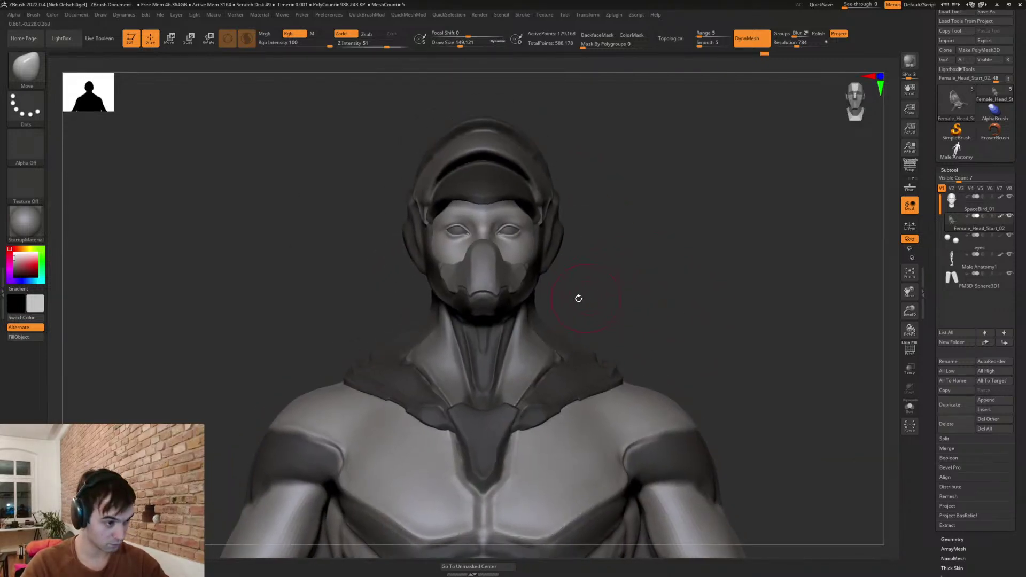
pyautogui.keyDown('ctrl'); pyautogui.moveTo(585, 299); pyautogui.dragTo(587, 309, button='right'); pyautogui.keyUp('ctrl')
pyautogui.press('s')
pyautogui.moveTo(586, 308); pyautogui.dragTo(577, 309)
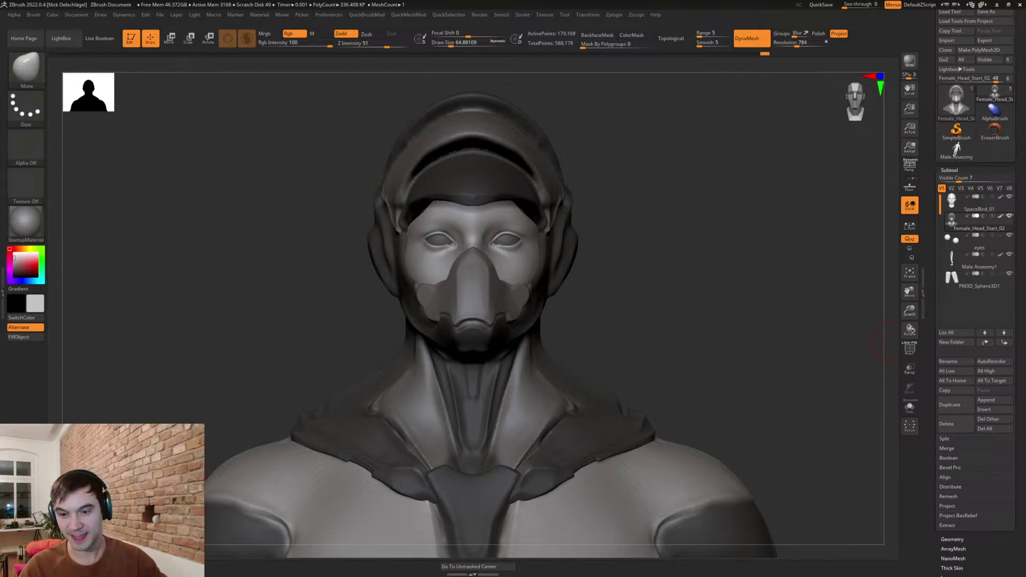
# - Flatten the front and upper tip of the face mask's nose ridge with the TrimDynamic brush at a draw size of about 49
pyautogui.moveTo(643, 317)
pyautogui.mouseDown()
pyautogui.moveTo(632, 341)
pyautogui.moveTo(634, 318)
pyautogui.moveTo(689, 322)
pyautogui.mouseUp()
pyautogui.press('s')
pyautogui.press('b')
pyautogui.press('d')
pyautogui.press('s')
pyautogui.press('b')
pyautogui.press('t')
pyautogui.press('d')
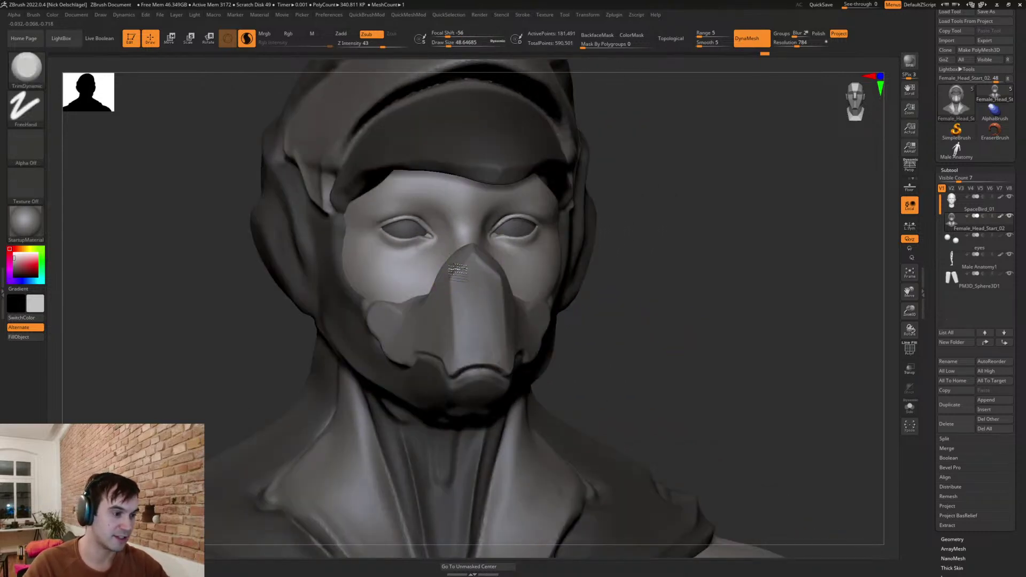
pyautogui.moveTo(453, 330); pyautogui.dragTo(453, 339)
pyautogui.moveTo(462, 250); pyautogui.dragTo(465, 258)
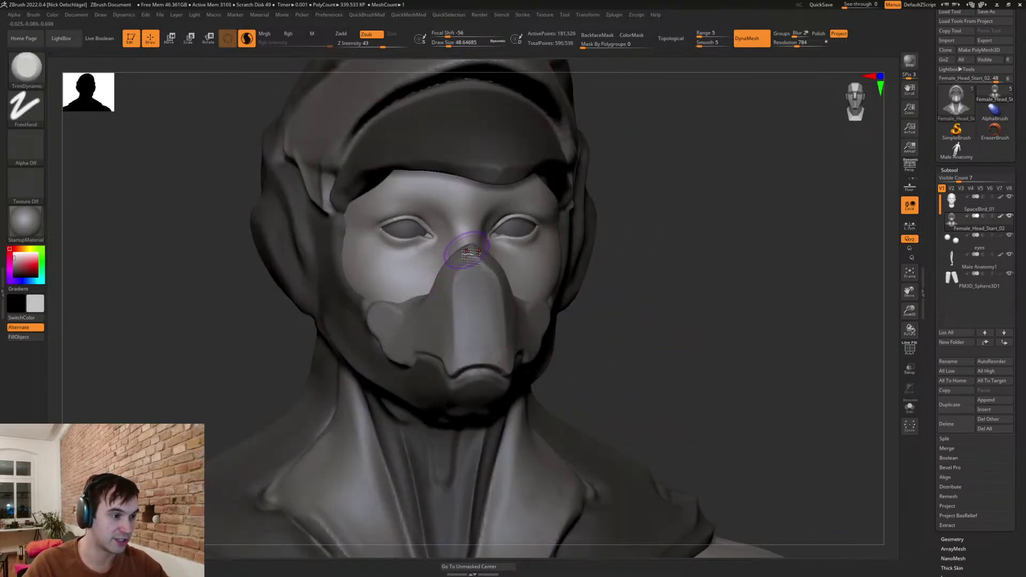
# - Flatten the side plane of the face mask's nose ridge in profile view with the TrimDynamic brush
pyautogui.moveTo(644, 323); pyautogui.dragTo(733, 324)
pyautogui.moveTo(567, 299); pyautogui.dragTo(641, 301)
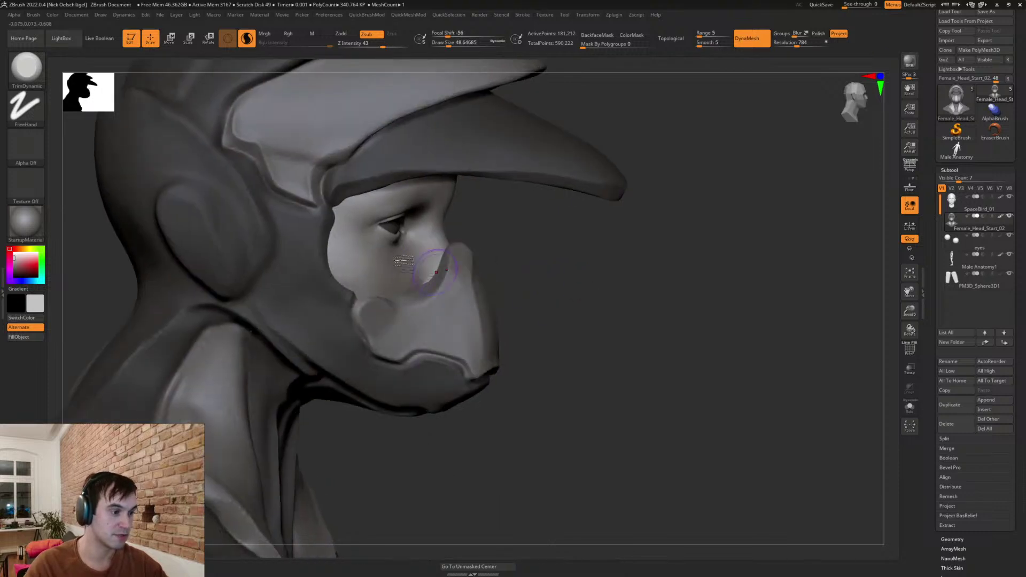
pyautogui.moveTo(459, 279); pyautogui.dragTo(465, 299)
# - Reshape the face mask's upper edge across the cheek with the Move brush at a draw size of about 71
pyautogui.moveTo(631, 299); pyautogui.dragTo(561, 297)
pyautogui.press('b')
pyautogui.press('m')
pyautogui.press('v')
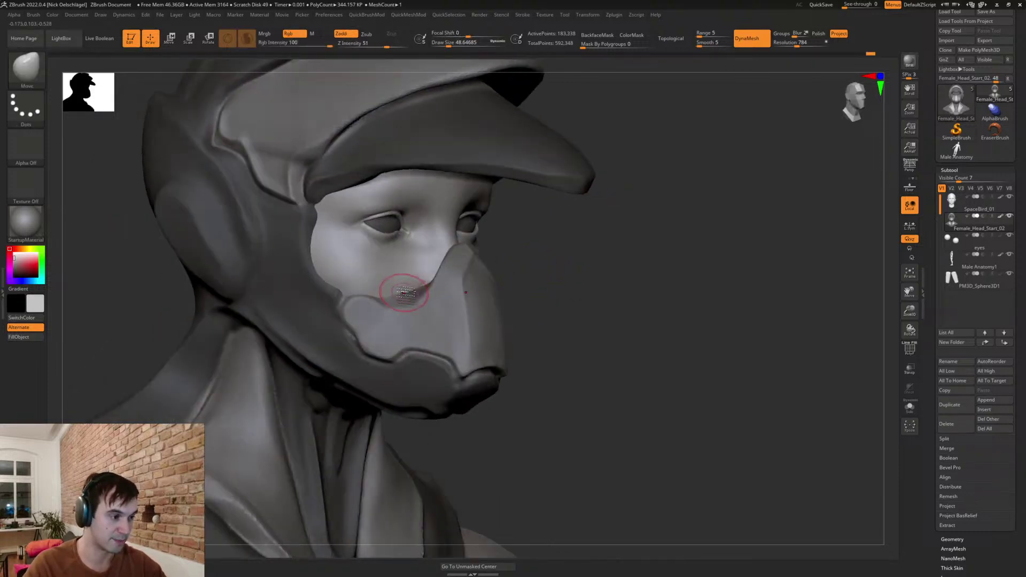
pyautogui.press('[')
pyautogui.press('[')
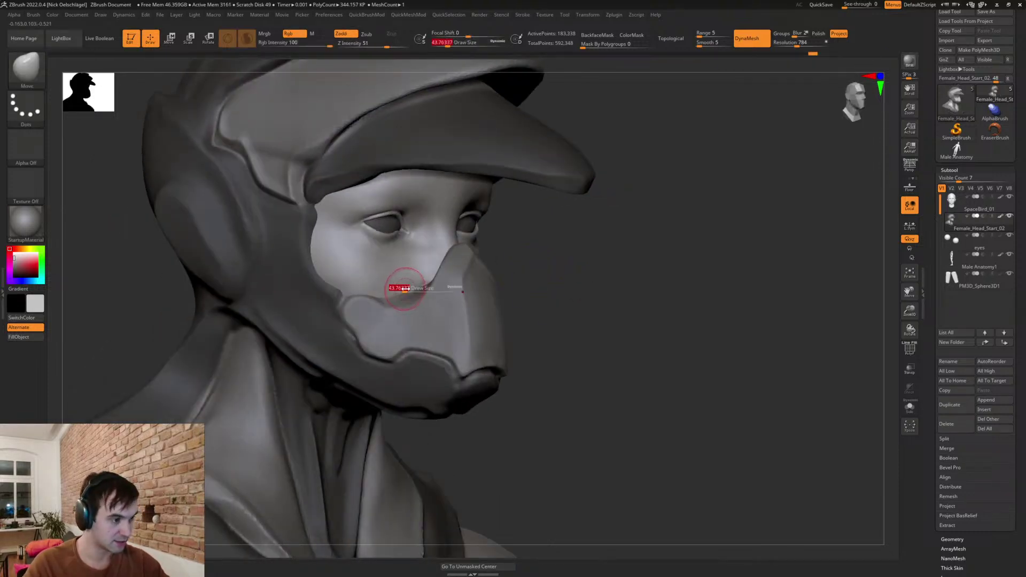
pyautogui.press('ctrl')
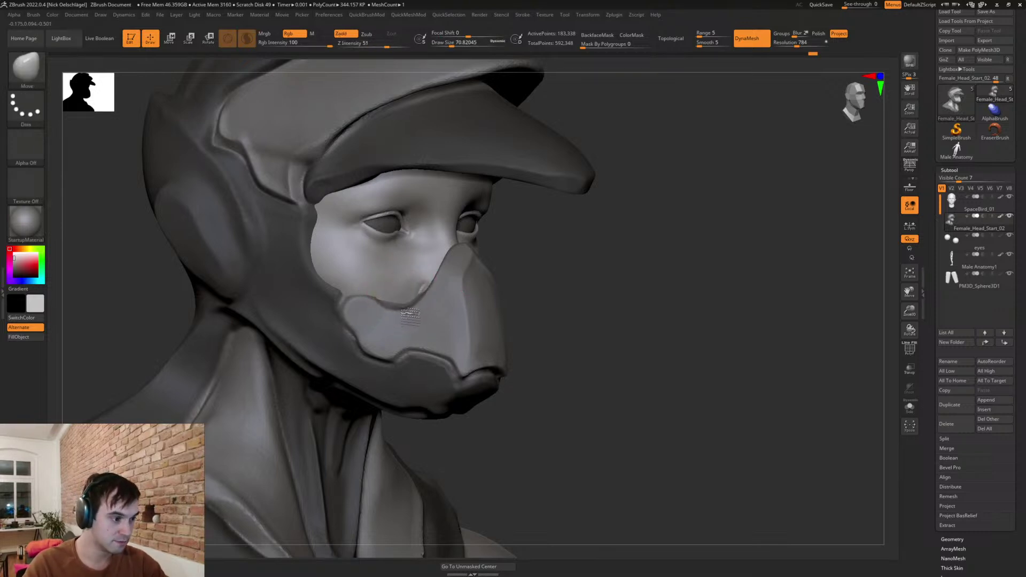
pyautogui.moveTo(402, 306); pyautogui.dragTo(398, 303)
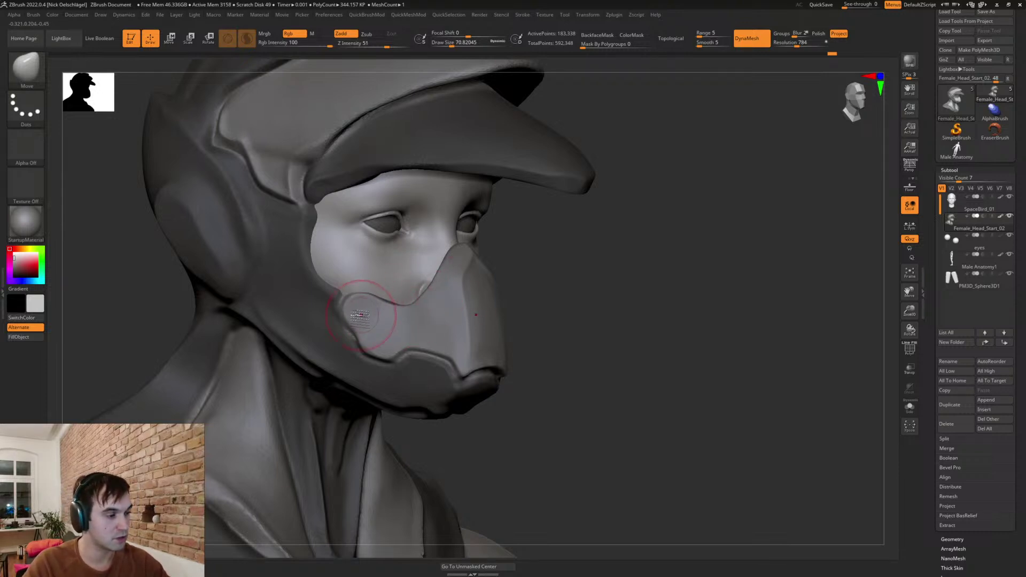
# - Lasso-mask the lower rear corner of the light face-mask panel and invert the mask to isolate that corner
pyautogui.moveTo(636, 334)
pyautogui.mouseDown()
pyautogui.moveTo(553, 330)
pyautogui.moveTo(584, 335)
pyautogui.mouseUp()
pyautogui.press('s')
pyautogui.moveTo(583, 335); pyautogui.dragTo(580, 335)
pyautogui.press('s')
pyautogui.click(562, 342)
pyautogui.moveTo(736, 299); pyautogui.dragTo(695, 303)
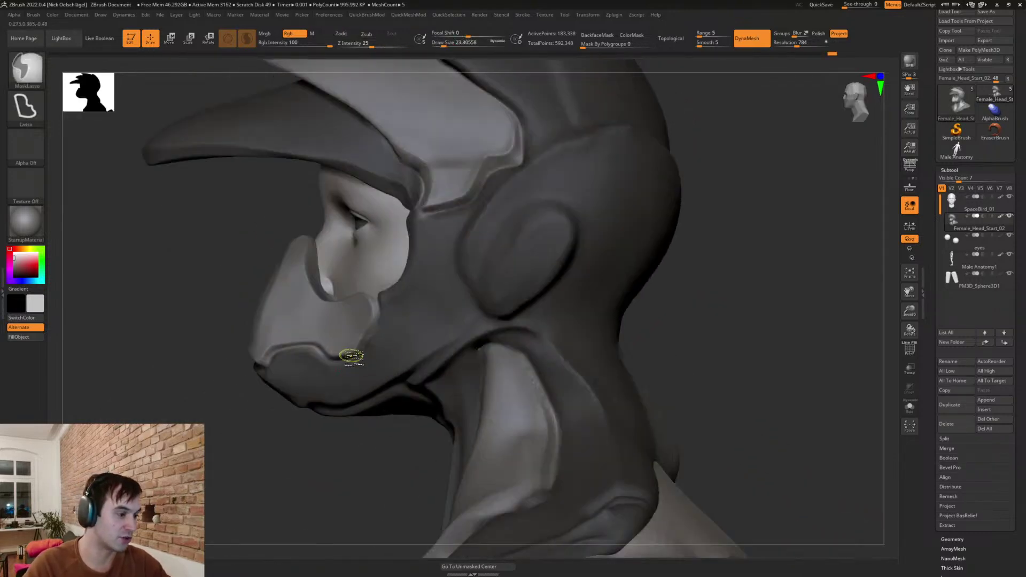
pyautogui.keyDown('ctrl'); pyautogui.moveTo(343, 356); pyautogui.dragTo(369, 339); pyautogui.keyUp('ctrl')
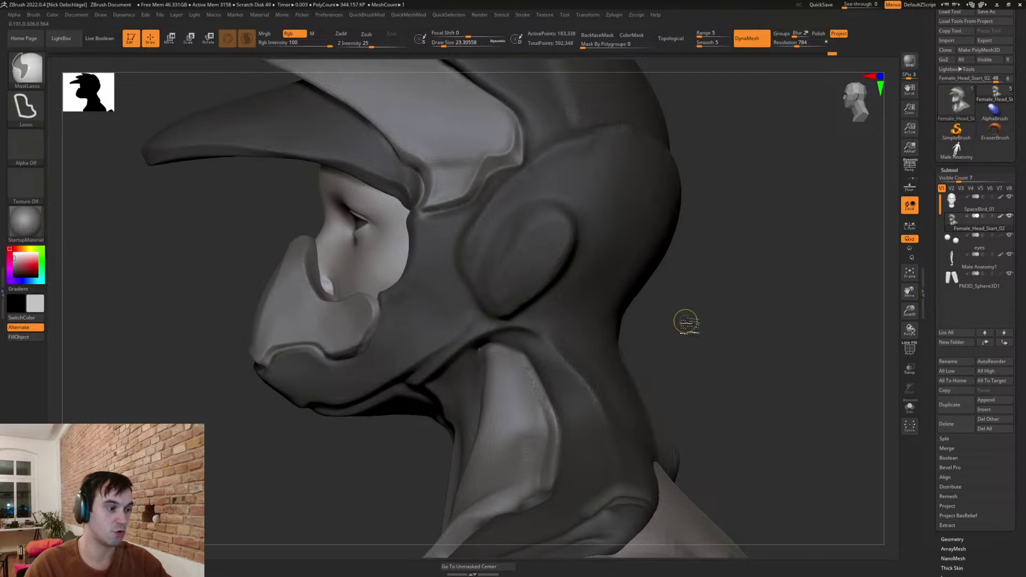
pyautogui.keyDown('ctrl'); pyautogui.click(693, 322); pyautogui.keyUp('ctrl')
# - Reshape the isolated lower rear corner of the face-mask panel with the Move brush, reducing the draw size to about 56
pyautogui.press('s')
pyautogui.moveTo(691, 333); pyautogui.dragTo(715, 449)
pyautogui.press('s')
pyautogui.click(373, 364)
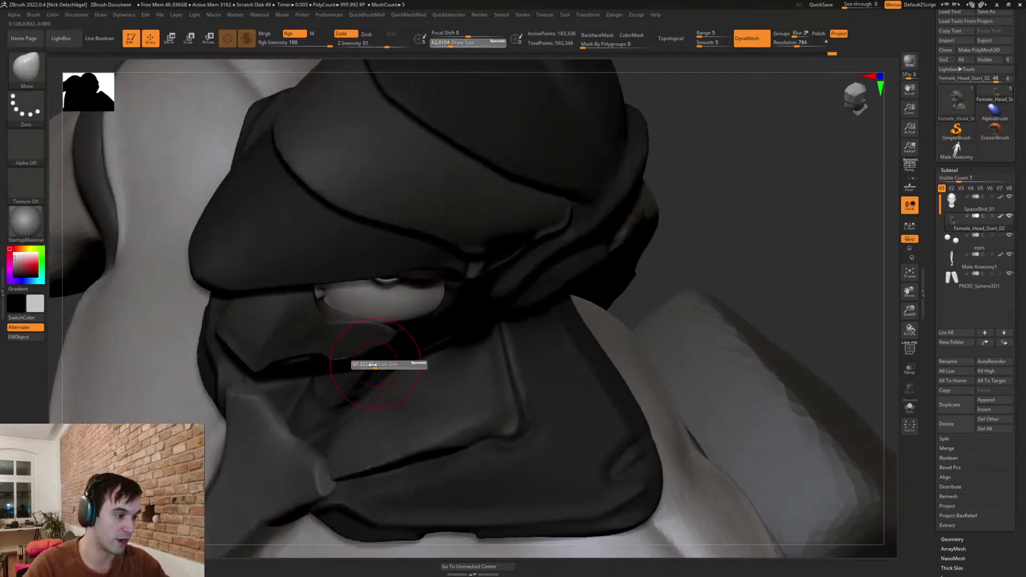
pyautogui.moveTo(760, 333); pyautogui.dragTo(715, 271)
pyautogui.moveTo(309, 459)
pyautogui.mouseDown()
pyautogui.moveTo(350, 454)
pyautogui.moveTo(438, 371)
pyautogui.mouseUp()
pyautogui.moveTo(342, 371); pyautogui.dragTo(359, 373)
pyautogui.moveTo(413, 353); pyautogui.dragTo(350, 348)
pyautogui.press('s')
pyautogui.click(397, 361)
pyautogui.moveTo(460, 291); pyautogui.dragTo(447, 363)
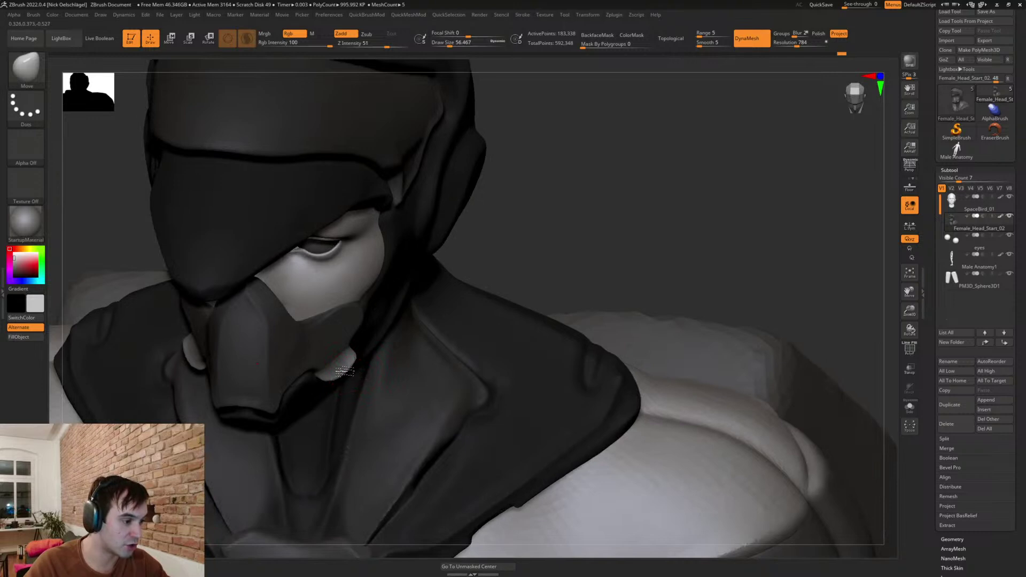
# - Clear the mask and refine the face-mask panel's lower rear corner with the Move brush at a draw size of about 33
pyautogui.hotkey('ctrl', 'shift', 'a')
pyautogui.press('s')
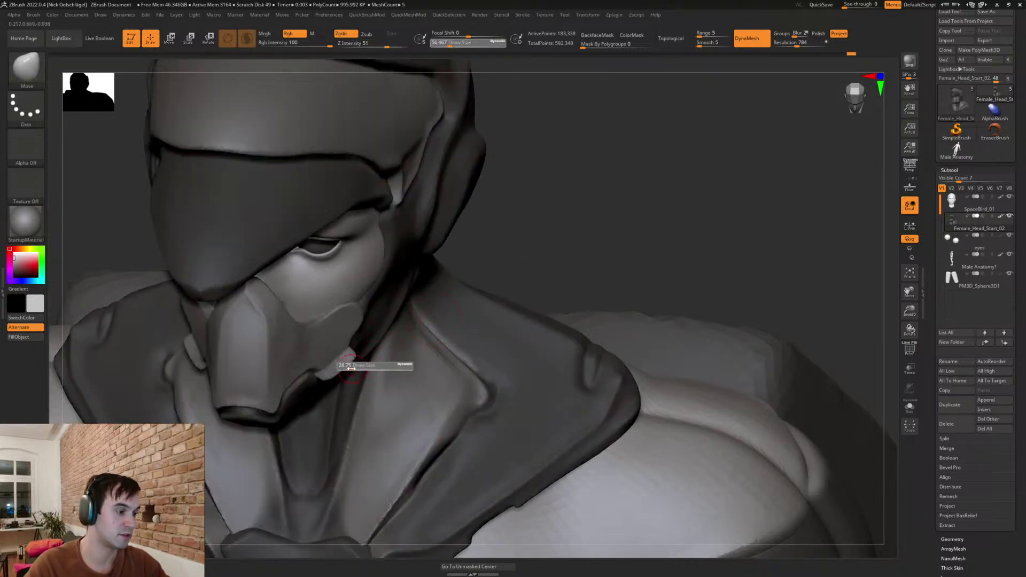
pyautogui.click(328, 368)
pyautogui.moveTo(497, 257)
pyautogui.keyDown('shift'); pyautogui.mouseDown()
pyautogui.moveTo(539, 229)
pyautogui.moveTo(560, 305)
pyautogui.moveTo(613, 291)
pyautogui.moveTo(527, 332)
pyautogui.mouseUp(); pyautogui.keyUp('shift')
pyautogui.press('s')
pyautogui.click(521, 304)
pyautogui.moveTo(726, 222); pyautogui.dragTo(508, 302)
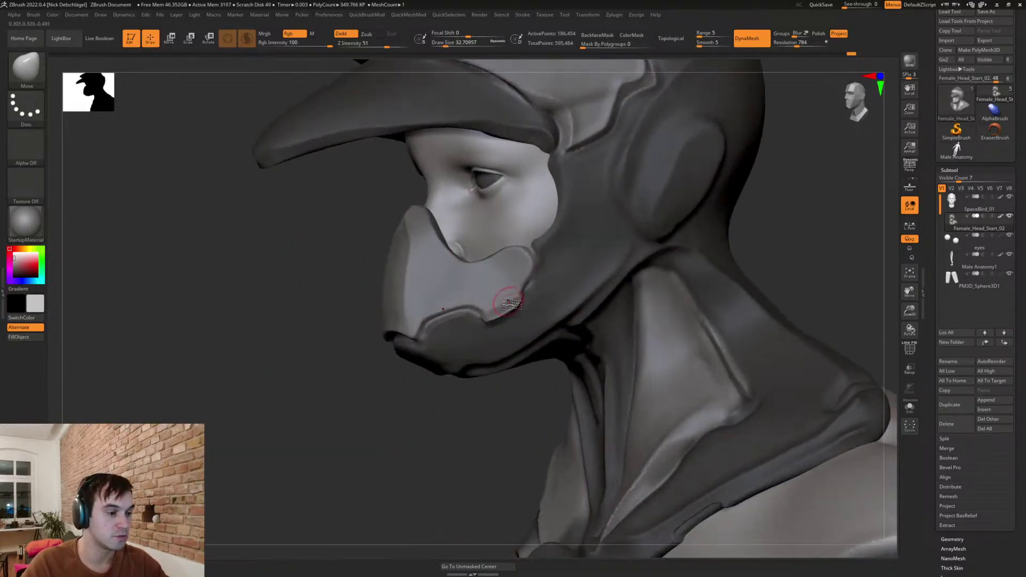
# - Sharpen the face-mask panel's lower rear notch from several angles with the Move brush at a draw size of about 33
pyautogui.moveTo(497, 382); pyautogui.dragTo(495, 392)
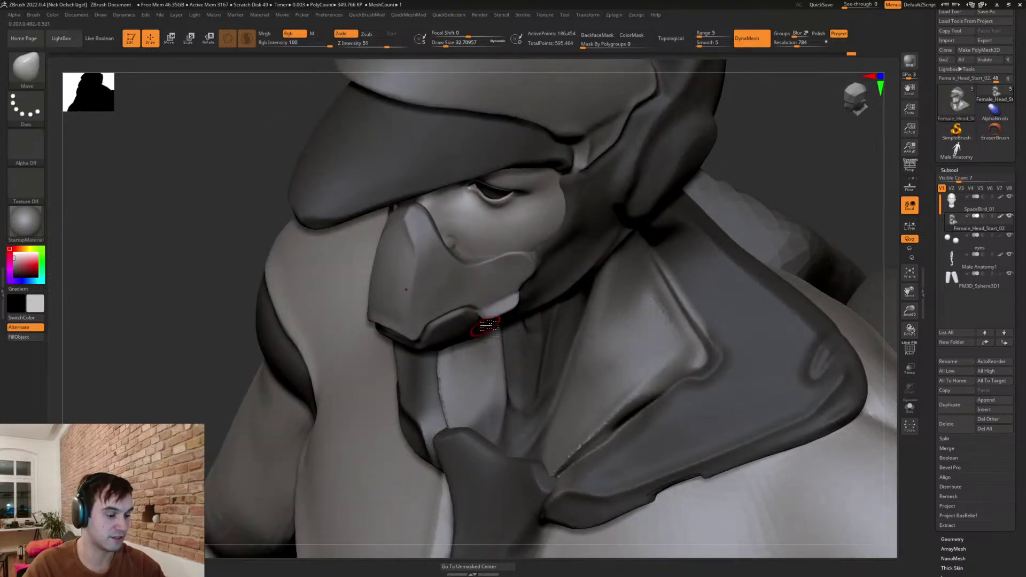
pyautogui.moveTo(497, 306); pyautogui.dragTo(493, 277)
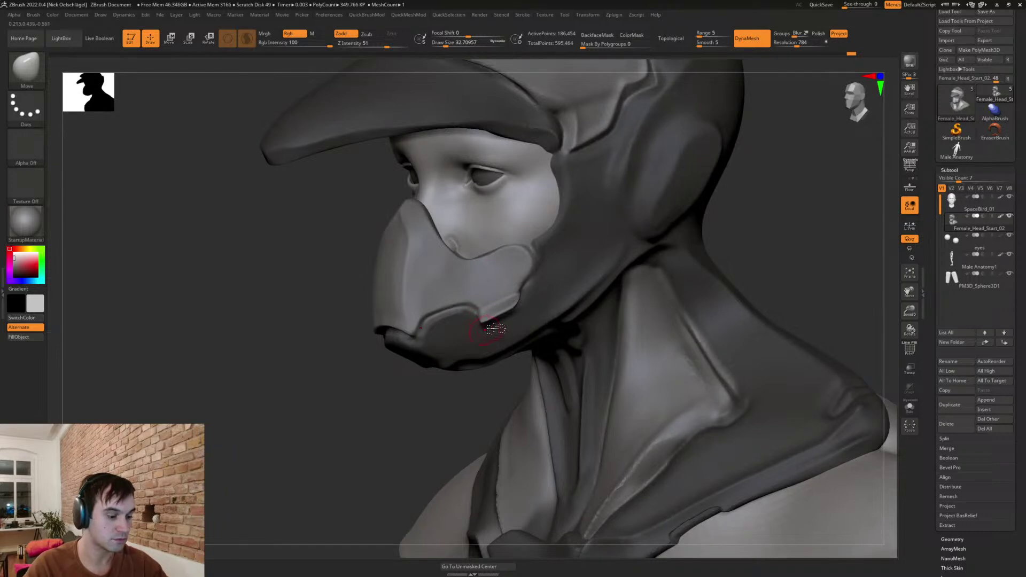
pyautogui.moveTo(461, 404); pyautogui.dragTo(517, 342)
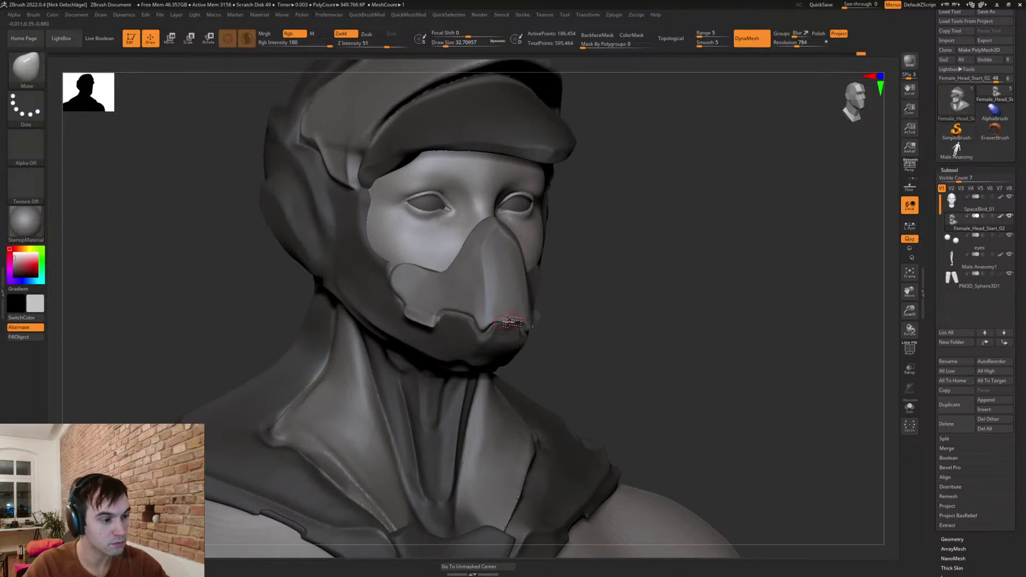
pyautogui.moveTo(663, 342); pyautogui.dragTo(706, 347)
pyautogui.keyDown('alt'); pyautogui.moveTo(706, 347); pyautogui.dragTo(683, 328); pyautogui.keyUp('alt')
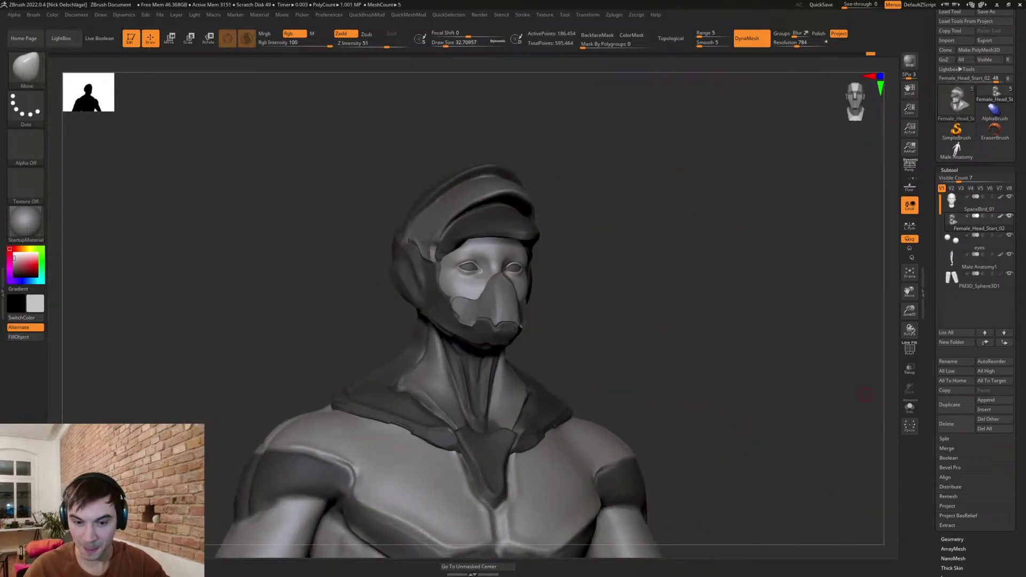
# - Carve the crease between the light neck panel and the collar with DamStandard at a draw size of about 65, undoing the last stroke
pyautogui.moveTo(604, 336)
pyautogui.mouseDown()
pyautogui.moveTo(640, 373)
pyautogui.moveTo(620, 360)
pyautogui.moveTo(626, 334)
pyautogui.moveTo(727, 293)
pyautogui.moveTo(719, 303)
pyautogui.mouseUp()
pyautogui.press('b')
pyautogui.press('d')
pyautogui.press('s')
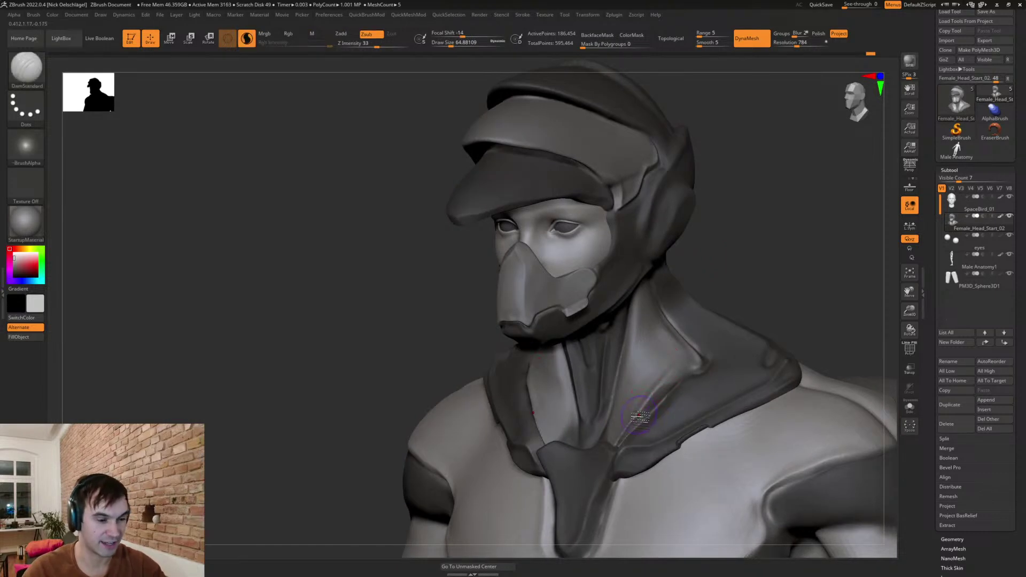
pyautogui.moveTo(701, 348)
pyautogui.mouseDown()
pyautogui.moveTo(728, 304)
pyautogui.moveTo(645, 410)
pyautogui.mouseUp()
pyautogui.moveTo(761, 298)
pyautogui.mouseDown()
pyautogui.moveTo(705, 234)
pyautogui.moveTo(637, 276)
pyautogui.mouseUp()
pyautogui.moveTo(664, 338); pyautogui.dragTo(628, 273)
pyautogui.moveTo(721, 235)
pyautogui.mouseDown()
pyautogui.moveTo(603, 304)
pyautogui.moveTo(603, 337)
pyautogui.mouseUp()
pyautogui.moveTo(684, 252)
pyautogui.keyDown('shift'); pyautogui.mouseDown()
pyautogui.moveTo(699, 255)
pyautogui.moveTo(566, 397)
pyautogui.mouseUp(); pyautogui.keyUp('shift')
pyautogui.hotkey('ctrl', 'z')
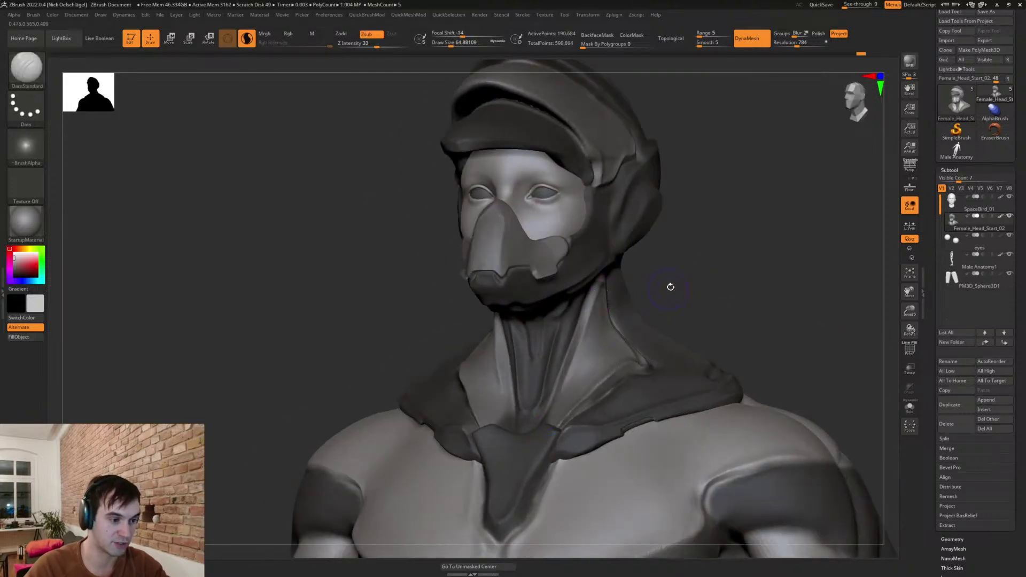
# - Refine the creases along the lower front of the neck panels with the DamStandard brush, undoing one stroke
pyautogui.keyDown('shift'); pyautogui.moveTo(669, 287); pyautogui.dragTo(659, 309); pyautogui.keyUp('shift')
pyautogui.moveTo(569, 392); pyautogui.dragTo(580, 386)
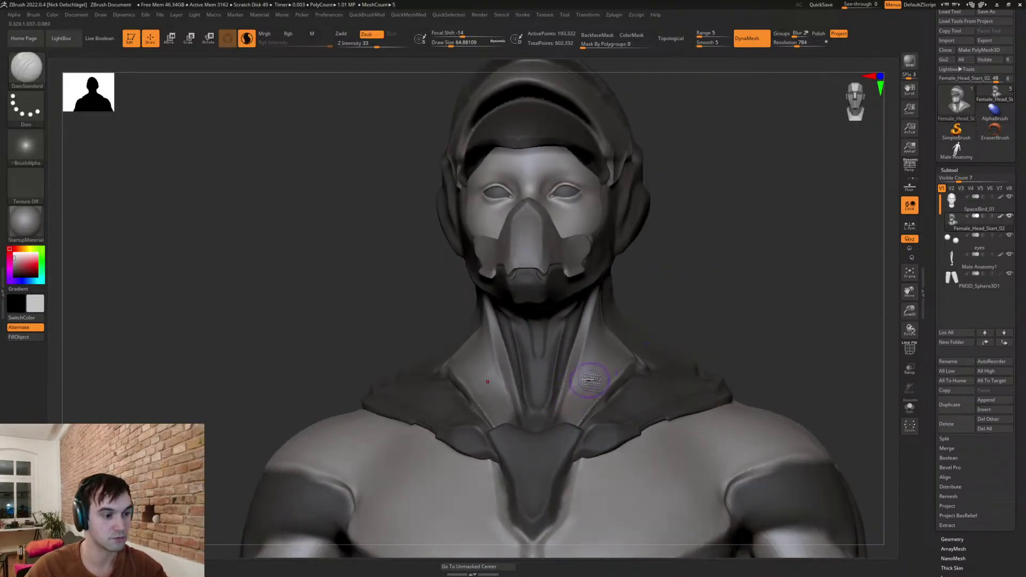
pyautogui.hotkey('ctrl', 'z')
pyautogui.moveTo(560, 421); pyautogui.dragTo(559, 425)
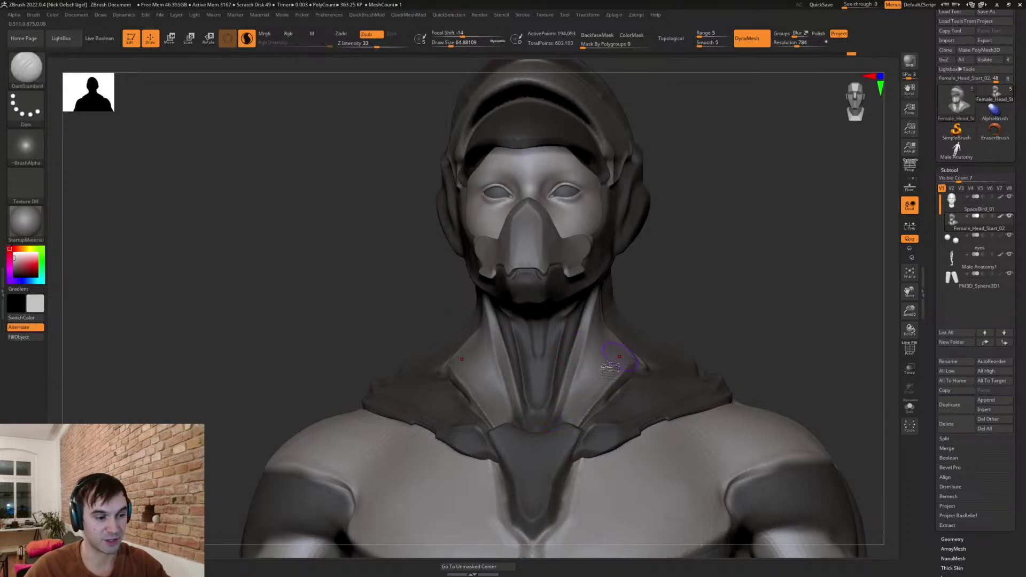
# - Reshape the inner edges of the light neck panels beside the throat with the Move brush at a draw size of about 104
pyautogui.press('b')
pyautogui.press('m')
pyautogui.press('v')
pyautogui.press('s')
pyautogui.moveTo(580, 364)
pyautogui.mouseDown()
pyautogui.moveTo(575, 376)
pyautogui.moveTo(568, 350)
pyautogui.mouseUp()
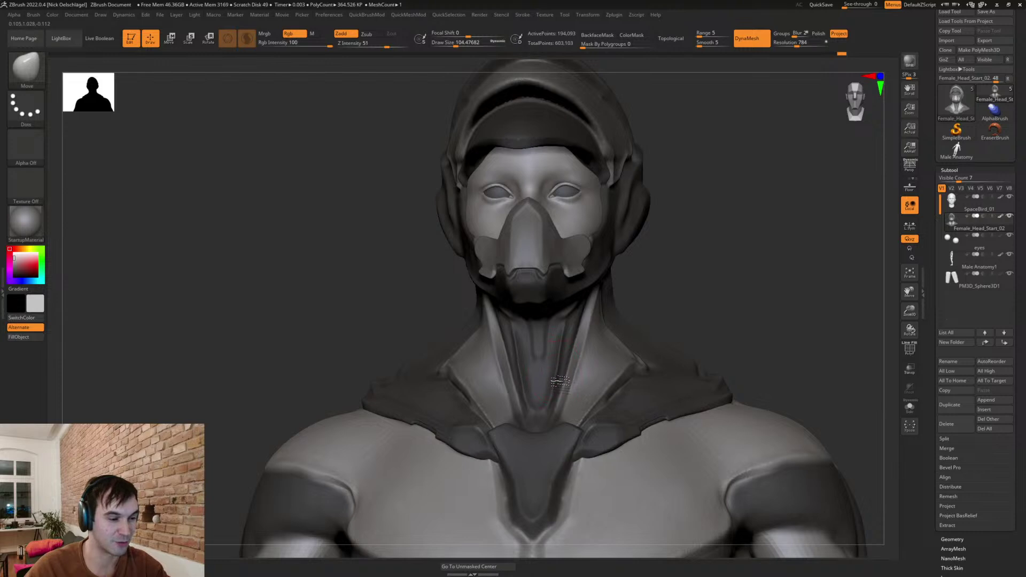
pyautogui.moveTo(677, 297); pyautogui.dragTo(665, 321)
pyautogui.press('s')
pyautogui.moveTo(675, 304)
pyautogui.mouseDown()
pyautogui.moveTo(661, 321)
pyautogui.moveTo(664, 303)
pyautogui.moveTo(665, 313)
pyautogui.mouseUp()
pyautogui.press('s')
# - Paint the neck panel borders with colours sampled from the model using the Paint brush at a draw size of about 39
pyautogui.press('b')
pyautogui.press('p')
pyautogui.press('a')
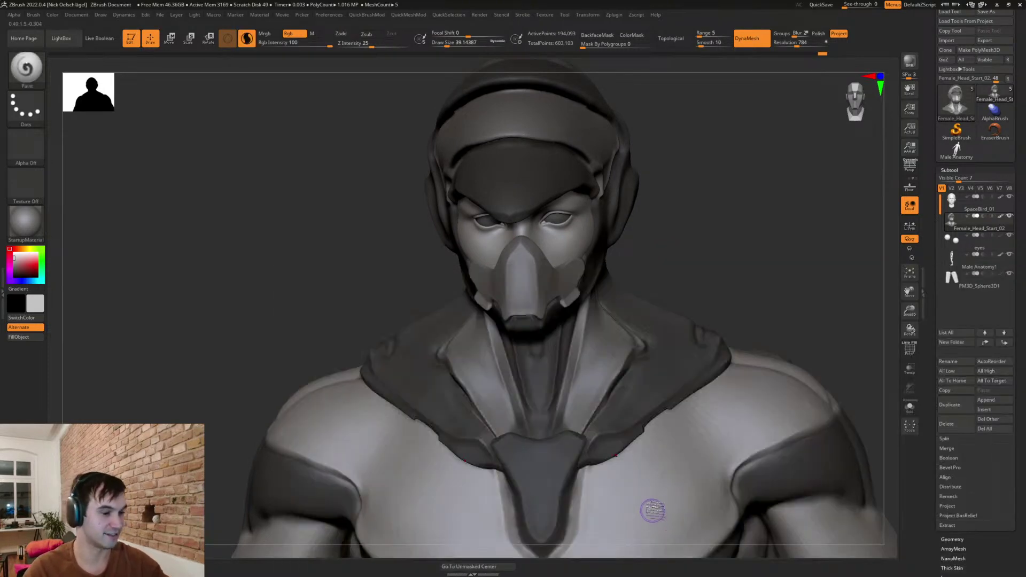
pyautogui.press('c')
pyautogui.moveTo(571, 417)
pyautogui.mouseDown()
pyautogui.moveTo(565, 402)
pyautogui.moveTo(556, 417)
pyautogui.moveTo(562, 427)
pyautogui.moveTo(575, 420)
pyautogui.moveTo(587, 363)
pyautogui.mouseUp()
pyautogui.moveTo(666, 303); pyautogui.dragTo(667, 293)
pyautogui.press('c')
pyautogui.moveTo(585, 361)
pyautogui.mouseDown()
pyautogui.moveTo(577, 395)
pyautogui.moveTo(586, 398)
pyautogui.moveTo(545, 429)
pyautogui.moveTo(571, 402)
pyautogui.moveTo(562, 374)
pyautogui.moveTo(578, 322)
pyautogui.mouseUp()
pyautogui.hotkey('ctrl', 'z')
pyautogui.moveTo(660, 324); pyautogui.dragTo(657, 293)
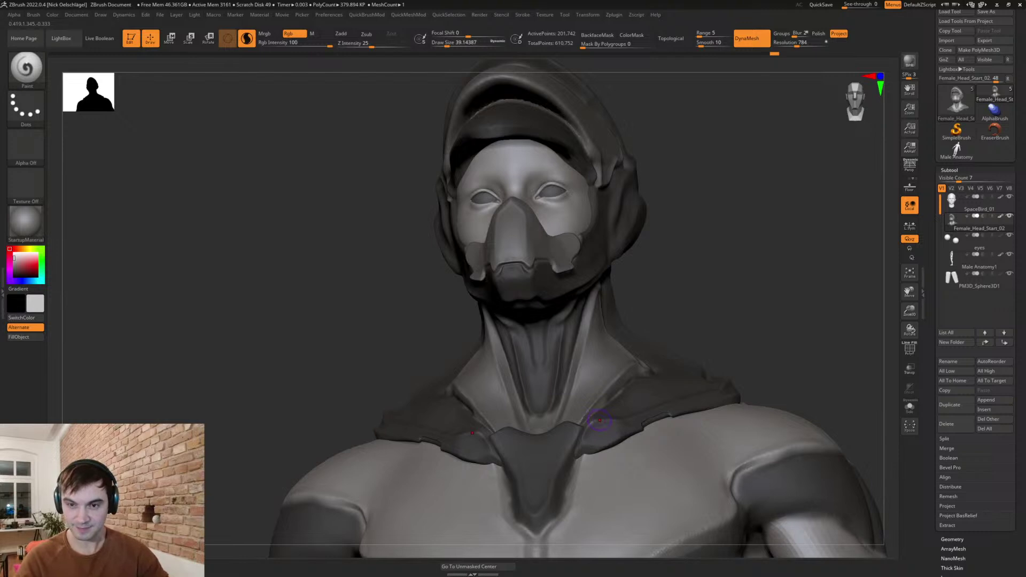
# - Reshape the helmet's side around the ear piece with the Move brush, reducing the draw size to about 132
pyautogui.keyDown('shift'); pyautogui.moveTo(729, 286); pyautogui.dragTo(666, 296); pyautogui.keyUp('shift')
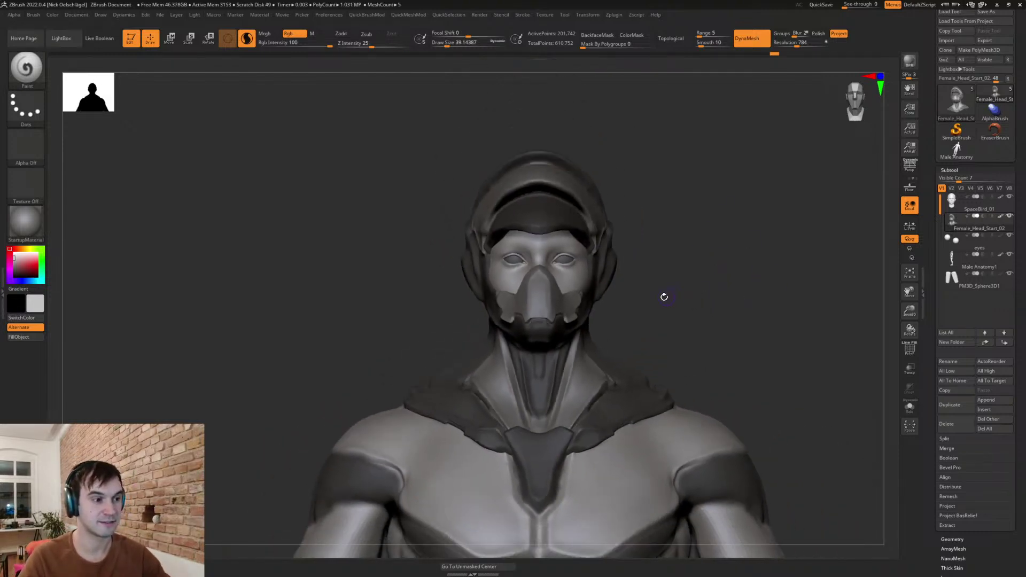
pyautogui.press('b')
pyautogui.press('m')
pyautogui.press('v')
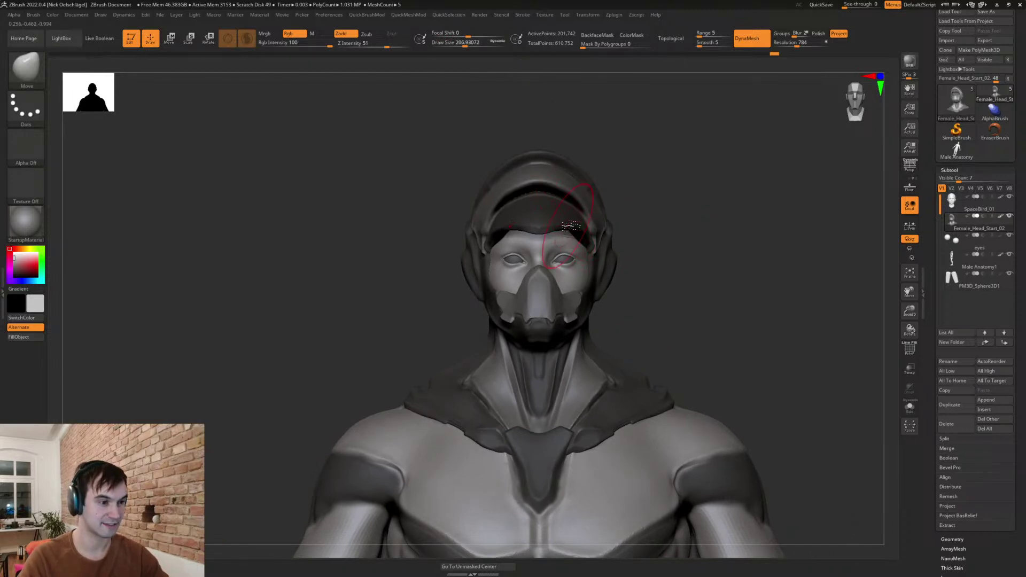
pyautogui.moveTo(687, 281)
pyautogui.mouseDown()
pyautogui.moveTo(733, 314)
pyautogui.moveTo(659, 281)
pyautogui.moveTo(613, 289)
pyautogui.mouseUp()
pyautogui.press('s')
pyautogui.moveTo(684, 309)
pyautogui.mouseDown()
pyautogui.moveTo(657, 294)
pyautogui.moveTo(682, 273)
pyautogui.moveTo(654, 267)
pyautogui.moveTo(683, 268)
pyautogui.moveTo(674, 270)
pyautogui.mouseUp()
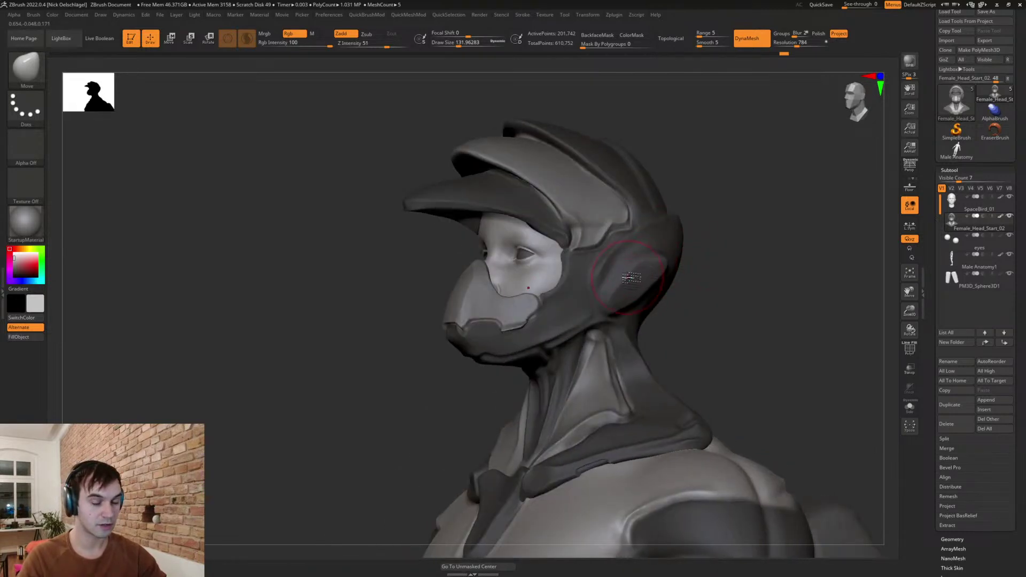
pyautogui.moveTo(742, 359); pyautogui.dragTo(750, 369)
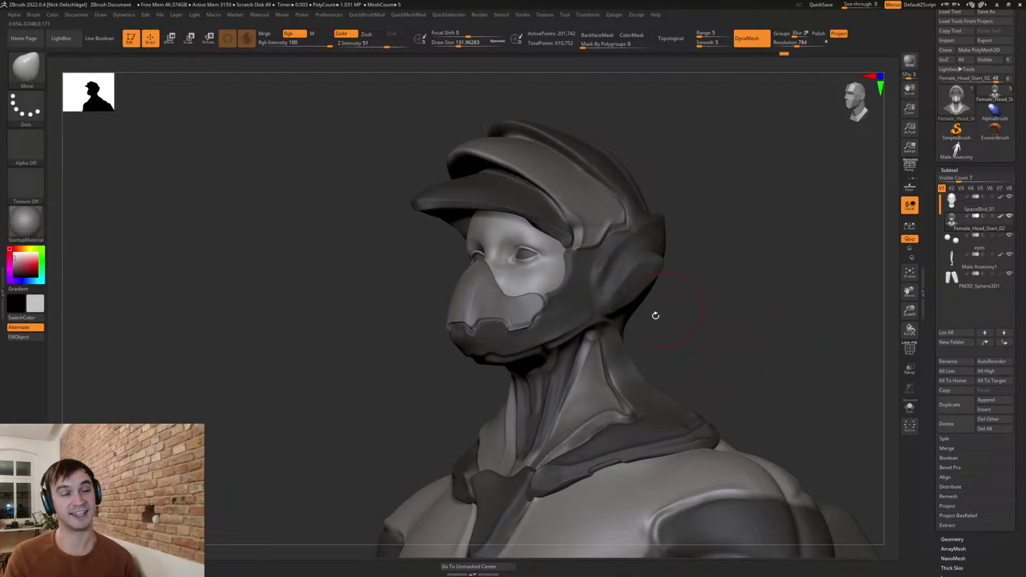
pyautogui.moveTo(704, 317)
pyautogui.mouseDown()
pyautogui.moveTo(694, 326)
pyautogui.moveTo(711, 340)
pyautogui.mouseUp()
pyautogui.press('s')
pyautogui.click(699, 343)
# - Carve an angular groove in front of and below the helmet's ear piece with DamStandard at a draw size of about 51
pyautogui.press('b')
pyautogui.press('d')
pyautogui.press('s')
pyautogui.moveTo(607, 306); pyautogui.dragTo(689, 249)
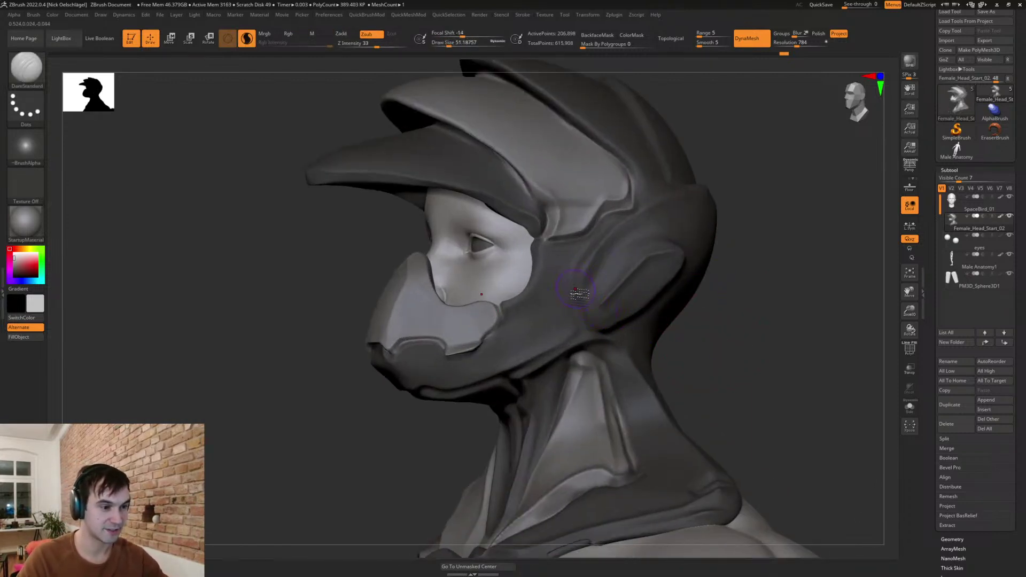
pyautogui.moveTo(608, 229); pyautogui.dragTo(572, 287)
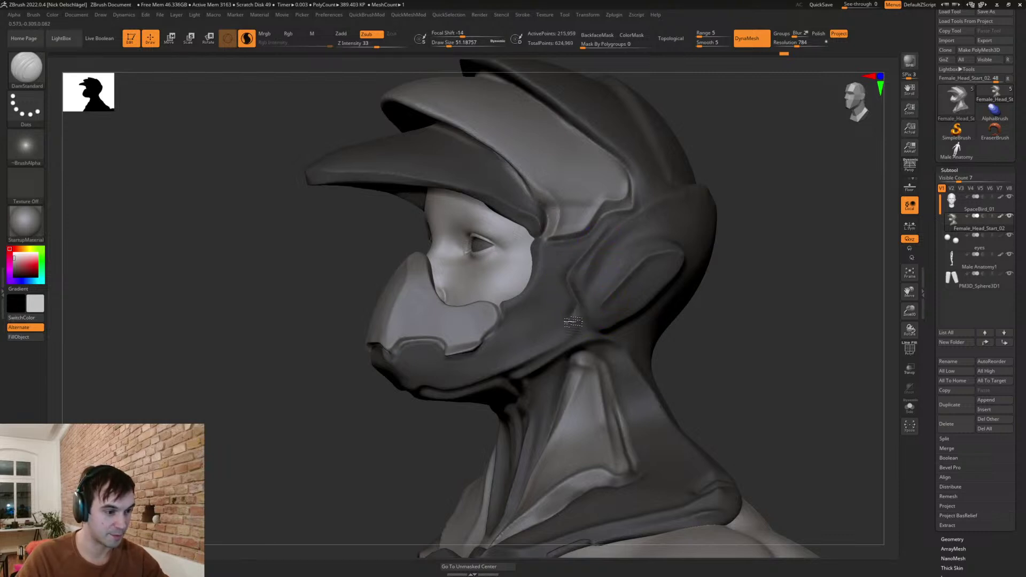
pyautogui.moveTo(694, 343); pyautogui.dragTo(675, 323)
pyautogui.moveTo(597, 337)
pyautogui.mouseDown()
pyautogui.moveTo(575, 318)
pyautogui.moveTo(582, 303)
pyautogui.mouseUp()
pyautogui.moveTo(702, 351); pyautogui.dragTo(663, 319)
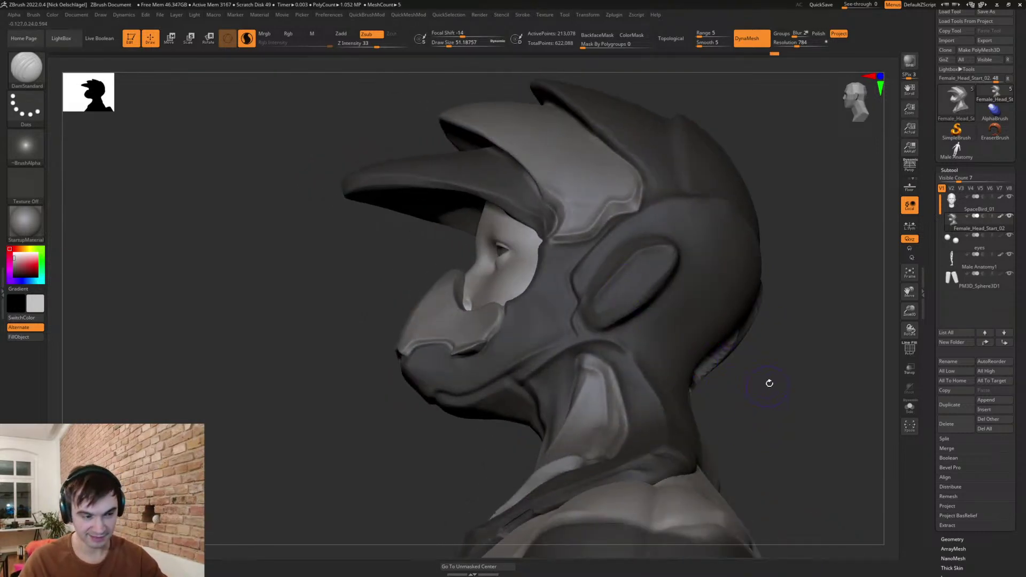
# - Build up the helmet's ear piece with the Clay brush and flatten its surface with TrimDynamic at a draw size of about 51
pyautogui.moveTo(768, 386); pyautogui.dragTo(785, 382)
pyautogui.press('b')
pyautogui.press('c')
pyautogui.press('l')
pyautogui.moveTo(592, 303)
pyautogui.mouseDown()
pyautogui.moveTo(585, 316)
pyautogui.moveTo(595, 329)
pyautogui.moveTo(584, 326)
pyautogui.mouseUp()
pyautogui.moveTo(646, 277)
pyautogui.mouseDown()
pyautogui.moveTo(605, 290)
pyautogui.moveTo(599, 319)
pyautogui.mouseUp()
pyautogui.press('b')
pyautogui.press('t')
pyautogui.press('d')
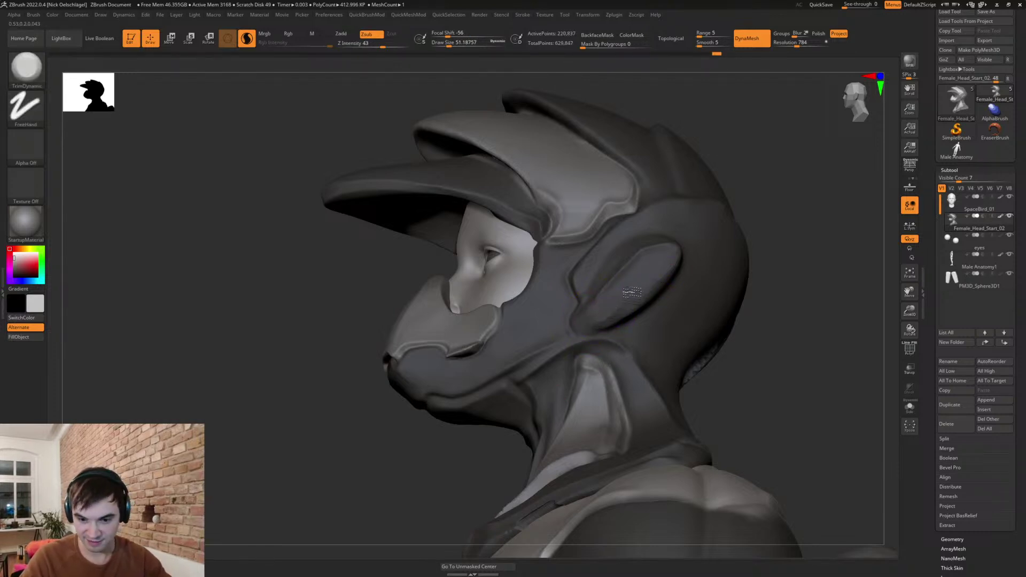
pyautogui.moveTo(603, 313)
pyautogui.mouseDown()
pyautogui.moveTo(646, 292)
pyautogui.moveTo(666, 265)
pyautogui.mouseUp()
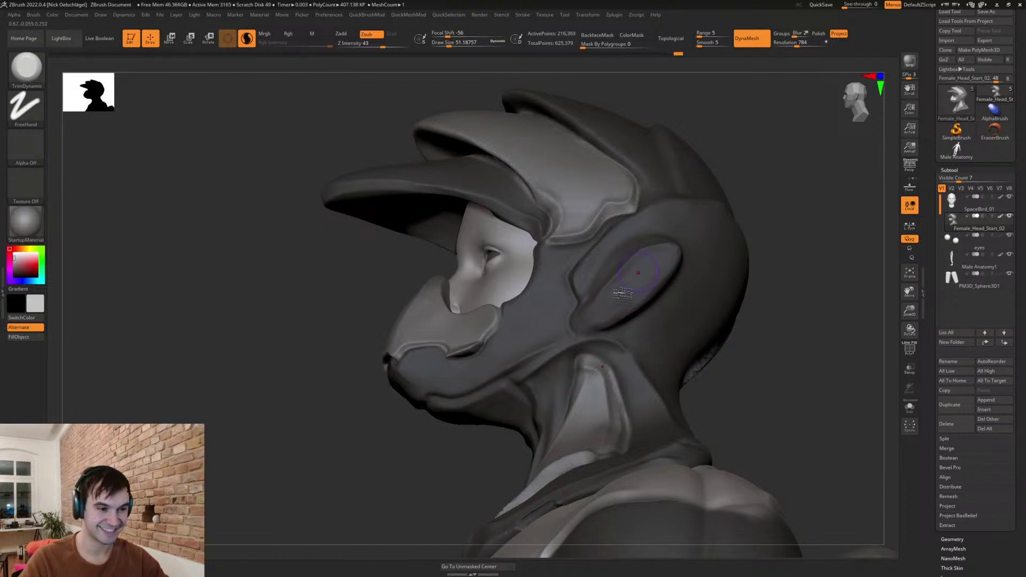
# - Reshape the ear piece's rear edge with the Move brush at about 93 and plane its faces with TrimDynamic at about 49
pyautogui.press('b')
pyautogui.press('m')
pyautogui.press('v')
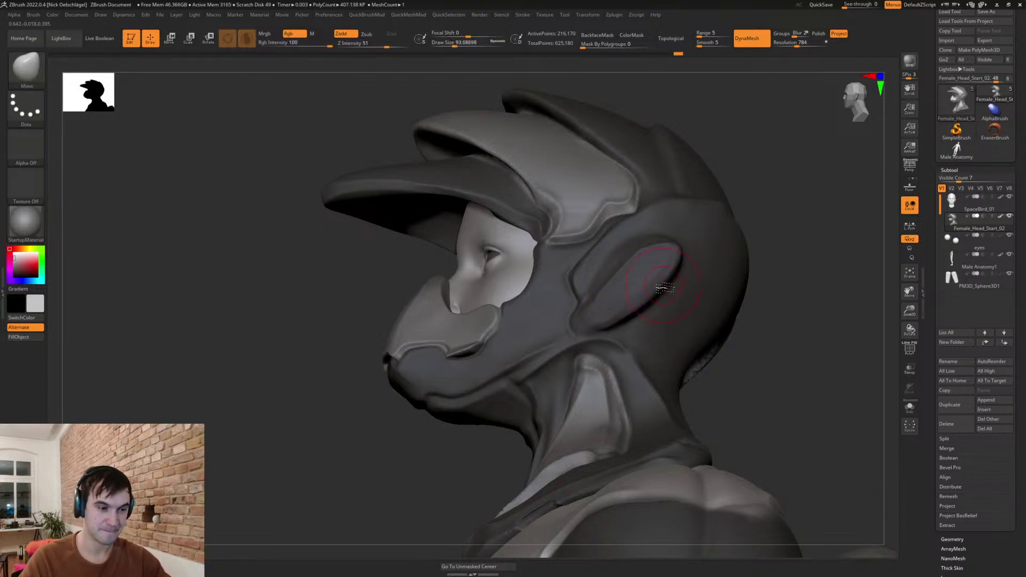
pyautogui.moveTo(758, 245); pyautogui.dragTo(622, 330)
pyautogui.press('s')
pyautogui.press('b')
pyautogui.press('t')
pyautogui.press('d')
pyautogui.moveTo(683, 353)
pyautogui.mouseDown()
pyautogui.moveTo(707, 360)
pyautogui.moveTo(570, 340)
pyautogui.mouseUp()
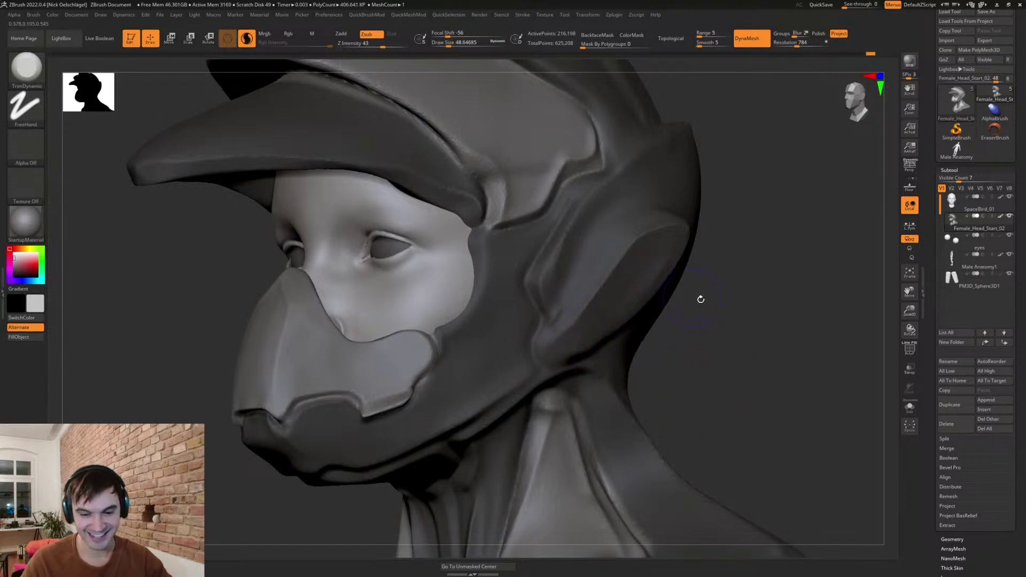
pyautogui.moveTo(692, 276)
pyautogui.mouseDown()
pyautogui.moveTo(700, 314)
pyautogui.moveTo(588, 283)
pyautogui.moveTo(613, 234)
pyautogui.mouseUp()
# - Undo the last stroke and define the crease around the ear piece with the DamStandard brush at a draw size of about 49
pyautogui.press('b')
pyautogui.press('d')
pyautogui.press('s')
pyautogui.hotkey('ctrl', 'z')
pyautogui.moveTo(694, 205); pyautogui.dragTo(664, 222)
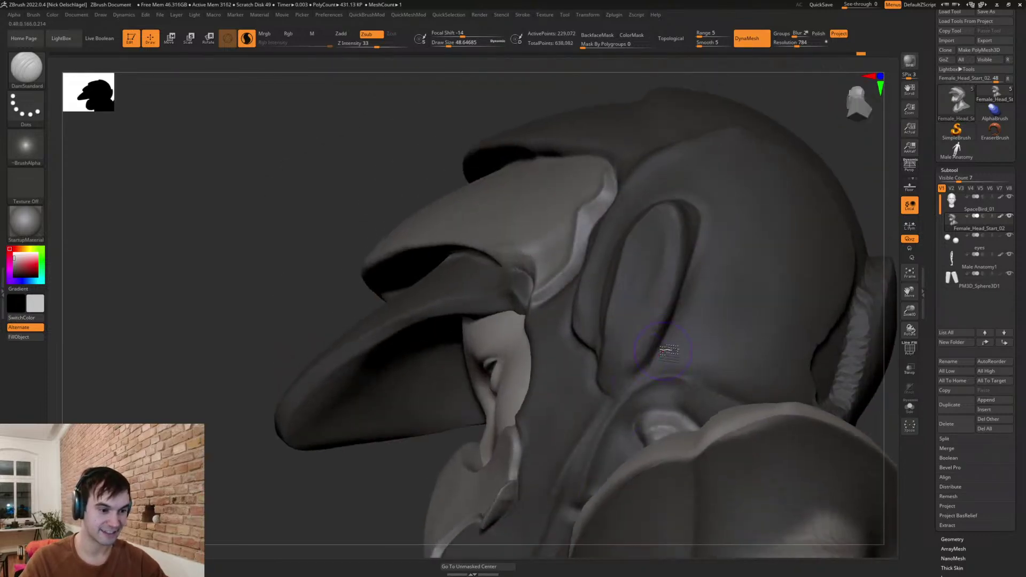
# - Carve the stepped panel line across the back of the helmet with DamStandard and smooth the rough edges beside it
pyautogui.moveTo(655, 262); pyautogui.dragTo(574, 260, button='right')
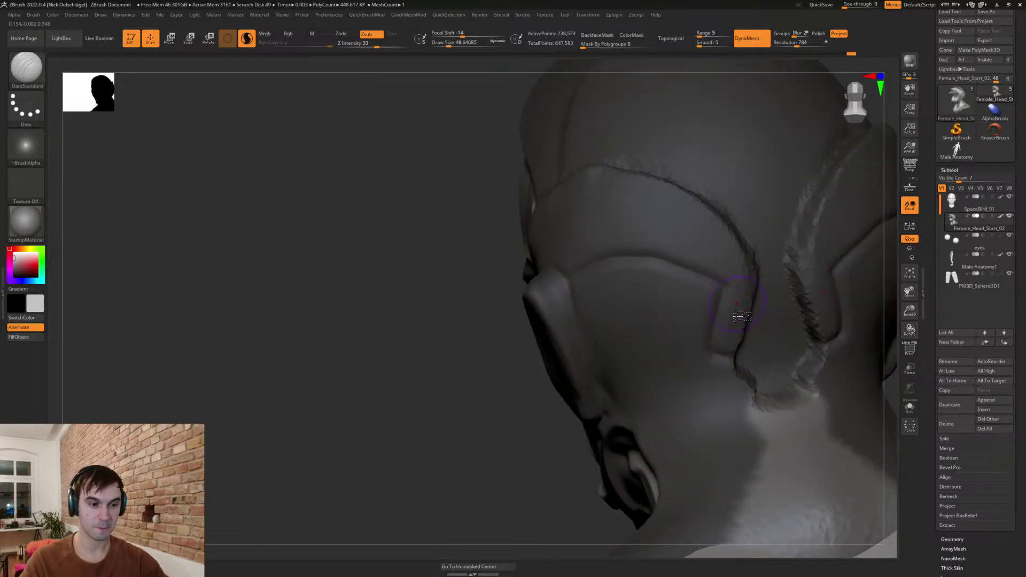
pyautogui.press('shift')
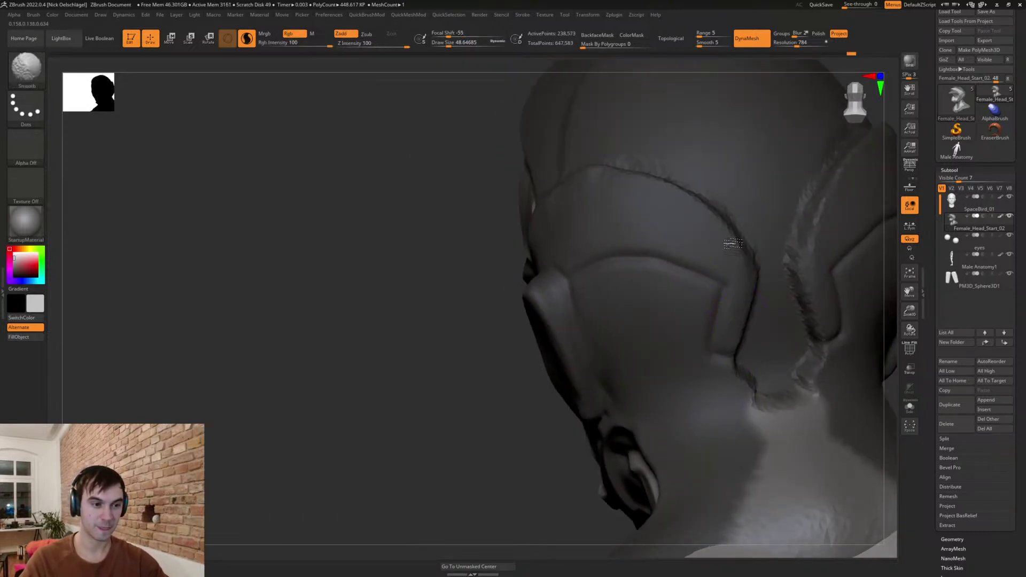
pyautogui.keyDown('alt'); pyautogui.moveTo(742, 323); pyautogui.dragTo(621, 245, button='right'); pyautogui.keyUp('alt')
pyautogui.moveTo(621, 286)
pyautogui.keyDown('shift'); pyautogui.mouseDown()
pyautogui.moveTo(633, 320)
pyautogui.moveTo(684, 321)
pyautogui.moveTo(636, 315)
pyautogui.moveTo(638, 326)
pyautogui.moveTo(663, 330)
pyautogui.moveTo(634, 348)
pyautogui.moveTo(645, 364)
pyautogui.mouseUp(); pyautogui.keyUp('shift')
pyautogui.moveTo(645, 364)
pyautogui.keyDown('alt'); pyautogui.mouseDown(button='right')
pyautogui.moveTo(589, 256)
pyautogui.moveTo(587, 224)
pyautogui.mouseUp(button='right'); pyautogui.keyUp('alt')
pyautogui.moveTo(587, 225); pyautogui.dragTo(631, 251, button='right')
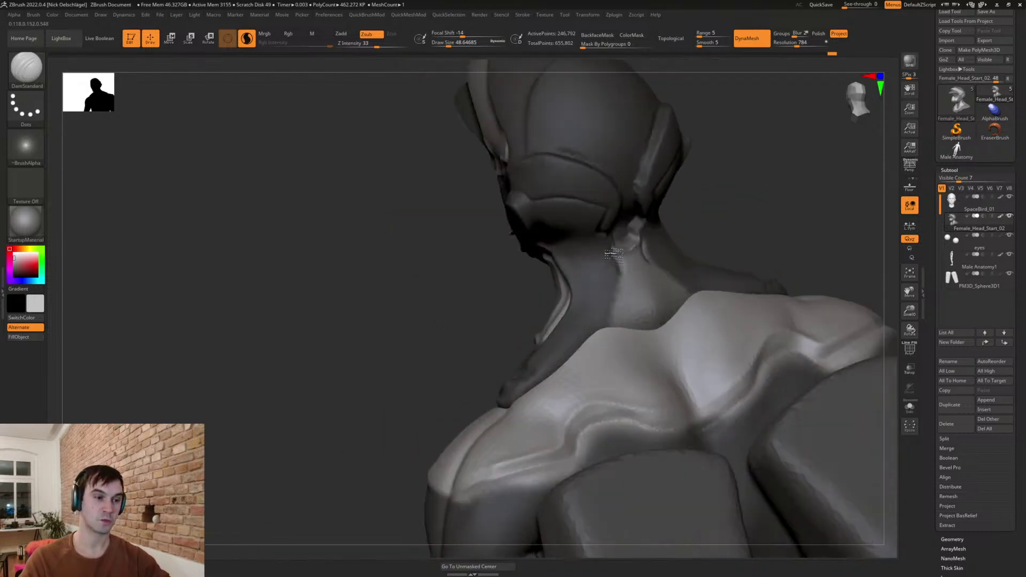
# - Carve detail creases on the nape and continue them onto the Male Anatomy1 subtool's upper back with the DamStandard brush
pyautogui.moveTo(620, 271)
pyautogui.mouseDown()
pyautogui.moveTo(612, 322)
pyautogui.moveTo(651, 284)
pyautogui.moveTo(650, 327)
pyautogui.moveTo(690, 424)
pyautogui.mouseUp()
pyautogui.hotkey('ctrl', 'z')
pyautogui.keyDown('alt'); pyautogui.click(665, 357); pyautogui.keyUp('alt')
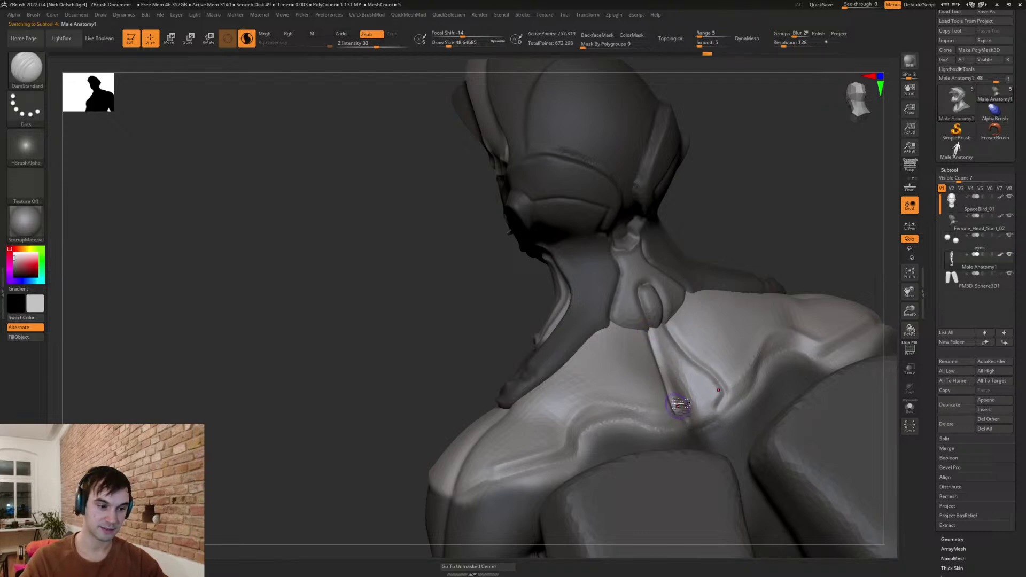
pyautogui.moveTo(672, 360)
pyautogui.mouseDown()
pyautogui.moveTo(687, 370)
pyautogui.moveTo(697, 423)
pyautogui.mouseUp()
pyautogui.moveTo(735, 409)
pyautogui.mouseDown()
pyautogui.moveTo(728, 395)
pyautogui.moveTo(798, 328)
pyautogui.moveTo(811, 354)
pyautogui.moveTo(775, 355)
pyautogui.moveTo(797, 351)
pyautogui.mouseUp()
pyautogui.moveTo(728, 304)
pyautogui.mouseDown(button='right')
pyautogui.moveTo(719, 309)
pyautogui.moveTo(778, 293)
pyautogui.moveTo(770, 328)
pyautogui.moveTo(779, 360)
pyautogui.moveTo(733, 345)
pyautogui.moveTo(818, 373)
pyautogui.moveTo(722, 339)
pyautogui.moveTo(767, 420)
pyautogui.mouseUp(button='right')
pyautogui.moveTo(697, 366)
pyautogui.keyDown('ctrl'); pyautogui.mouseDown(button='right')
pyautogui.moveTo(717, 385)
pyautogui.moveTo(755, 367)
pyautogui.moveTo(715, 355)
pyautogui.moveTo(732, 351)
pyautogui.moveTo(719, 355)
pyautogui.moveTo(709, 392)
pyautogui.mouseUp(button='right'); pyautogui.keyUp('ctrl')
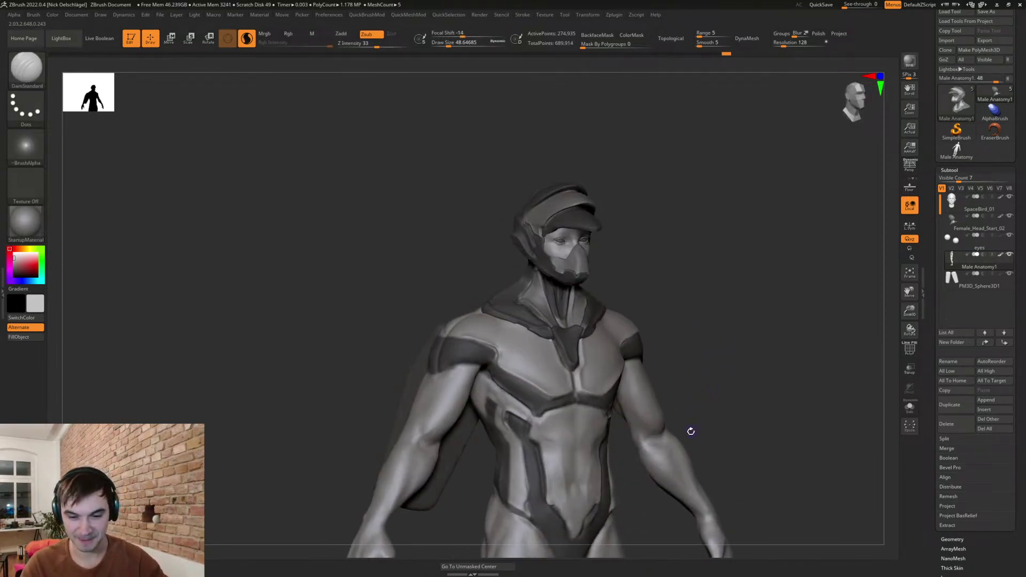
# - Lasso-mask the upper rib area around the dark side strip's tip and invert the mask to isolate it
pyautogui.moveTo(718, 341); pyautogui.dragTo(754, 348, button='right')
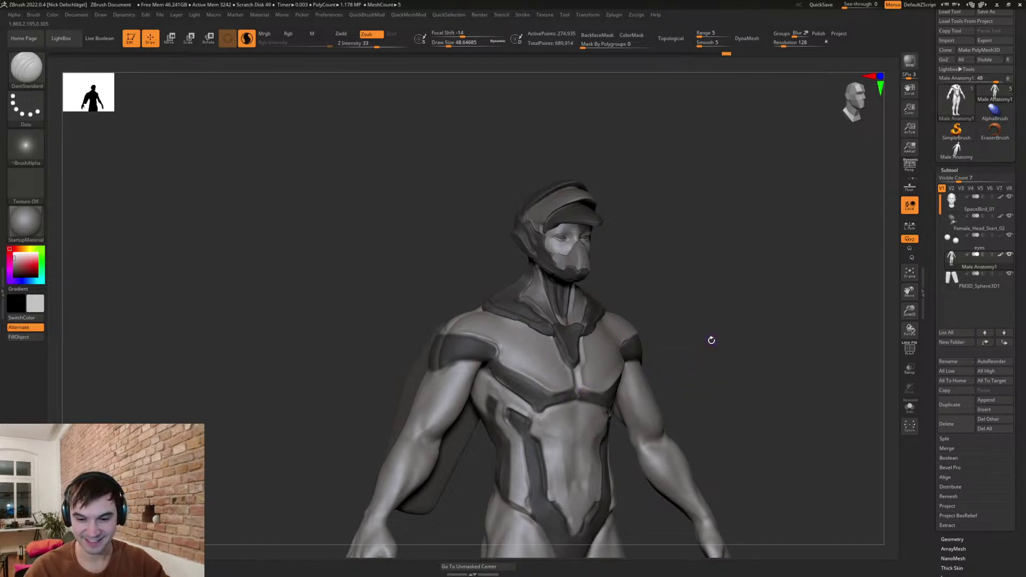
pyautogui.moveTo(723, 310); pyautogui.dragTo(723, 242)
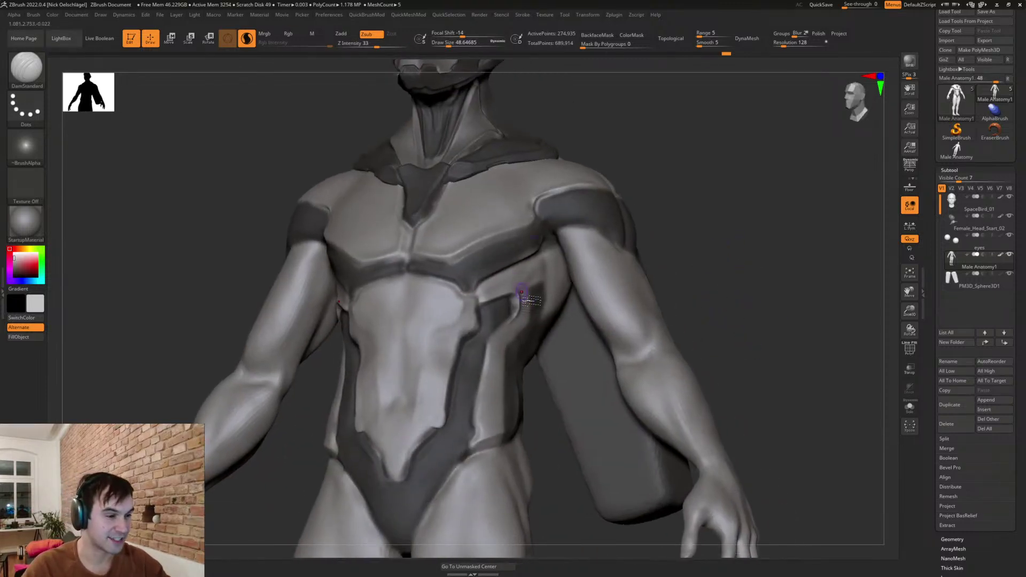
pyautogui.press('ctrl')
pyautogui.keyDown('ctrl'); pyautogui.moveTo(527, 286); pyautogui.dragTo(509, 348); pyautogui.keyUp('ctrl')
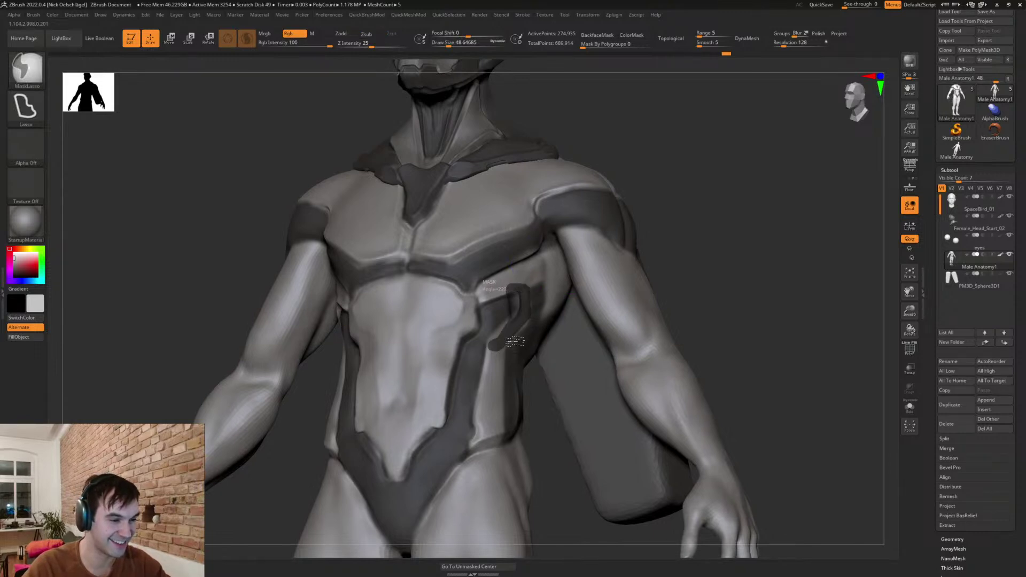
pyautogui.moveTo(676, 245); pyautogui.dragTo(655, 219)
pyautogui.moveTo(693, 195)
pyautogui.keyDown('ctrl'); pyautogui.mouseDown()
pyautogui.moveTo(723, 196)
pyautogui.moveTo(709, 226)
pyautogui.mouseUp(); pyautogui.keyUp('ctrl')
pyautogui.press('s')
pyautogui.moveTo(531, 315)
pyautogui.keyDown('ctrl'); pyautogui.mouseDown()
pyautogui.moveTo(526, 281)
pyautogui.moveTo(472, 293)
pyautogui.moveTo(473, 341)
pyautogui.moveTo(510, 346)
pyautogui.moveTo(534, 316)
pyautogui.mouseUp(); pyautogui.keyUp('ctrl')
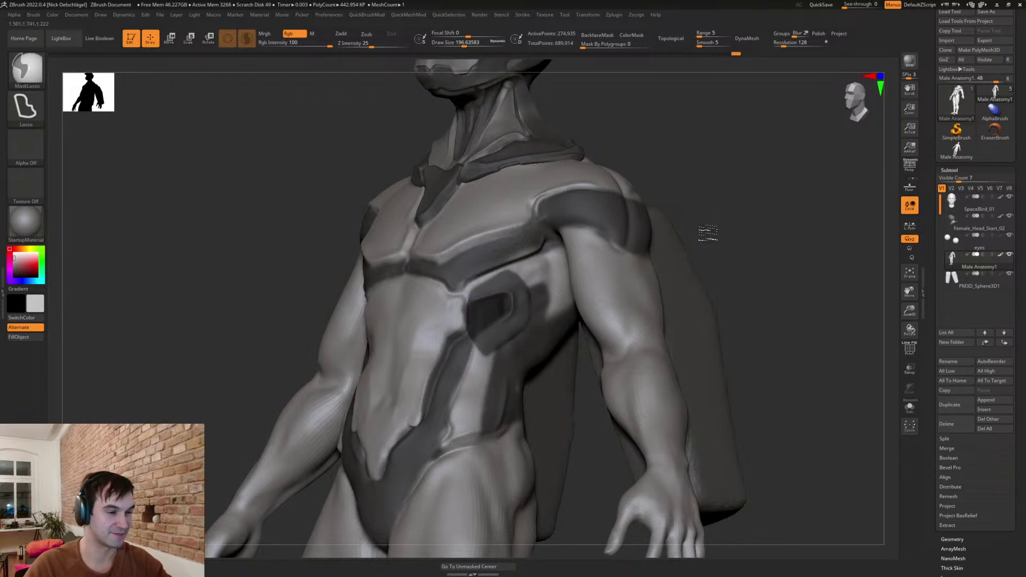
pyautogui.keyDown('ctrl'); pyautogui.click(708, 229); pyautogui.keyUp('ctrl')
# - Reshape the isolated rib area with the Move brush at a draw size of about 197, clear the mask and refine the side contour
pyautogui.keyDown('shift'); pyautogui.moveTo(708, 228); pyautogui.dragTo(696, 259); pyautogui.keyUp('shift')
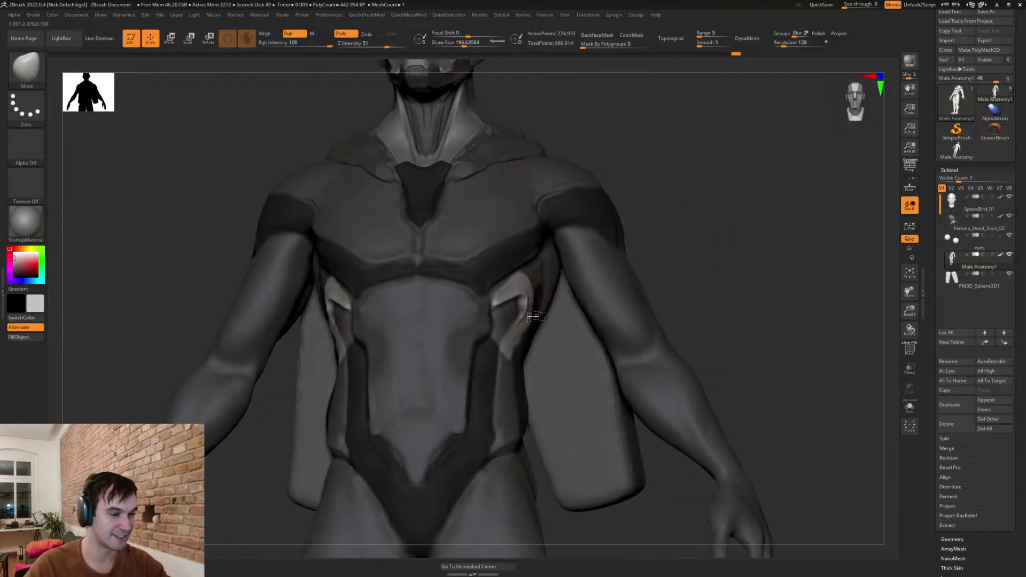
pyautogui.moveTo(514, 335); pyautogui.dragTo(516, 337)
pyautogui.keyDown('ctrl'); pyautogui.moveTo(672, 250); pyautogui.dragTo(697, 263); pyautogui.keyUp('ctrl')
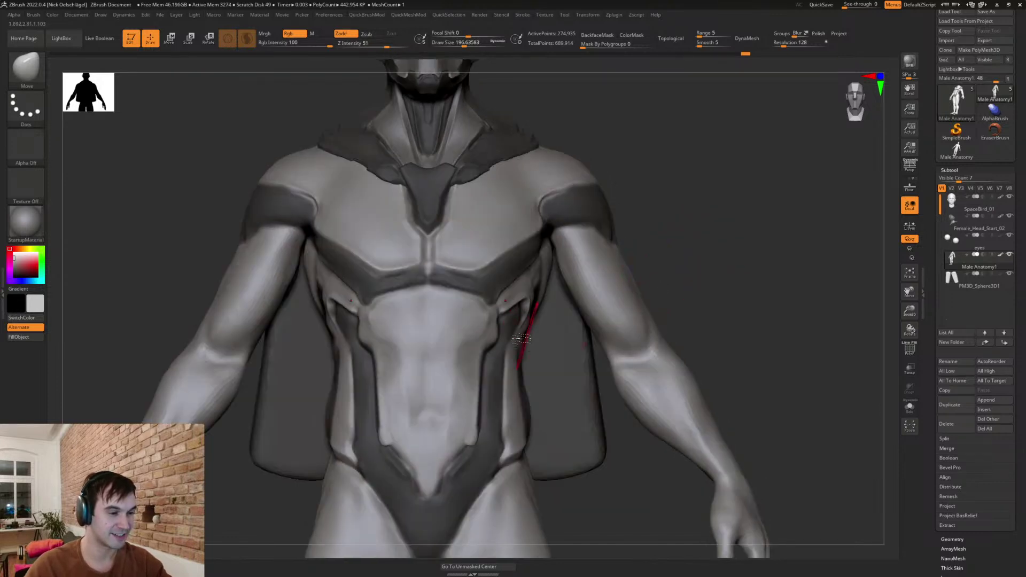
pyautogui.press('s')
pyautogui.moveTo(511, 345)
pyautogui.keyDown('ctrl'); pyautogui.mouseDown(button='right')
pyautogui.moveTo(512, 332)
pyautogui.moveTo(518, 344)
pyautogui.mouseUp(button='right'); pyautogui.keyUp('ctrl')
pyautogui.press('s')
pyautogui.moveTo(518, 345); pyautogui.dragTo(507, 345)
# - Define the edges of the hooked dark strip along the ribs and waist with the DamStandard brush
pyautogui.moveTo(533, 325)
pyautogui.keyDown('alt'); pyautogui.mouseDown(button='right')
pyautogui.moveTo(517, 269)
pyautogui.moveTo(493, 248)
pyautogui.moveTo(502, 257)
pyautogui.mouseUp(button='right'); pyautogui.keyUp('alt')
pyautogui.press('b')
pyautogui.press('d')
pyautogui.press('s')
pyautogui.moveTo(519, 254)
pyautogui.mouseDown()
pyautogui.moveTo(486, 305)
pyautogui.moveTo(484, 336)
pyautogui.mouseUp()
pyautogui.moveTo(508, 260); pyautogui.dragTo(484, 273, button='right')
pyautogui.press('s')
pyautogui.moveTo(483, 275); pyautogui.dragTo(476, 276)
pyautogui.moveTo(503, 269); pyautogui.dragTo(475, 238, button='right')
pyautogui.moveTo(505, 259)
pyautogui.mouseDown()
pyautogui.moveTo(458, 326)
pyautogui.moveTo(446, 383)
pyautogui.moveTo(484, 373)
pyautogui.mouseUp()
# - Carve diagonal grooves into the dark side strips from the ribs to the lower waist with the DamStandard brush at a draw size of about 49
pyautogui.moveTo(505, 342); pyautogui.dragTo(566, 219, button='right')
pyautogui.moveTo(517, 294); pyautogui.dragTo(547, 273)
pyautogui.moveTo(510, 315); pyautogui.dragTo(549, 287)
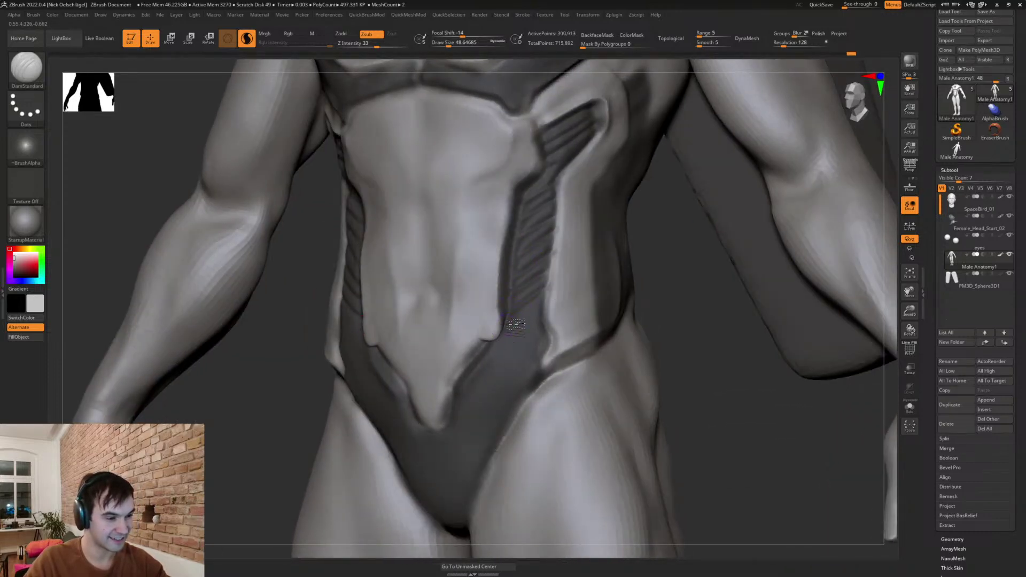
pyautogui.moveTo(509, 347); pyautogui.dragTo(550, 310)
pyautogui.moveTo(475, 386); pyautogui.dragTo(554, 323)
pyautogui.moveTo(452, 427); pyautogui.dragTo(556, 334)
# - Continue the carved grooves across the lower abdomen and down through the dark groin panel in curved V-shaped rows
pyautogui.keyDown('alt'); pyautogui.moveTo(477, 403); pyautogui.dragTo(499, 302, button='right'); pyautogui.keyUp('alt')
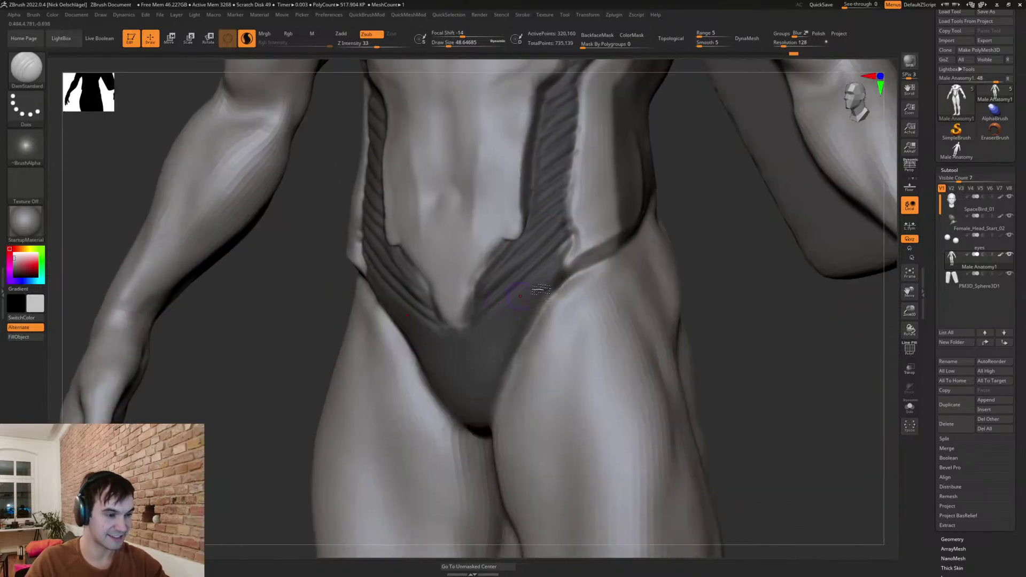
pyautogui.moveTo(567, 261)
pyautogui.mouseDown()
pyautogui.moveTo(505, 318)
pyautogui.moveTo(576, 278)
pyautogui.mouseUp()
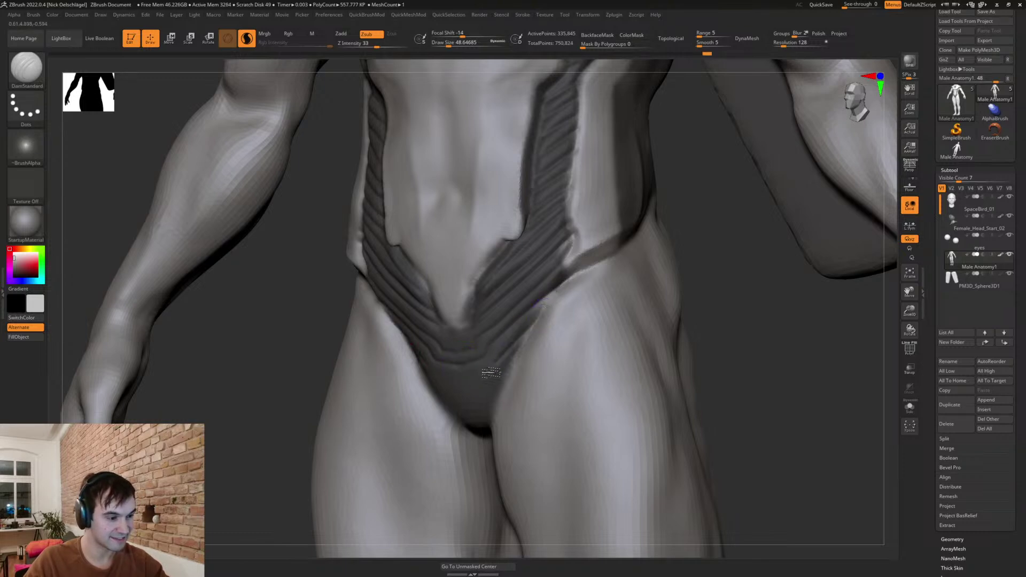
pyautogui.moveTo(475, 390); pyautogui.dragTo(514, 364)
pyautogui.keyDown('shift'); pyautogui.moveTo(508, 362); pyautogui.dragTo(519, 377, button='right'); pyautogui.keyUp('shift')
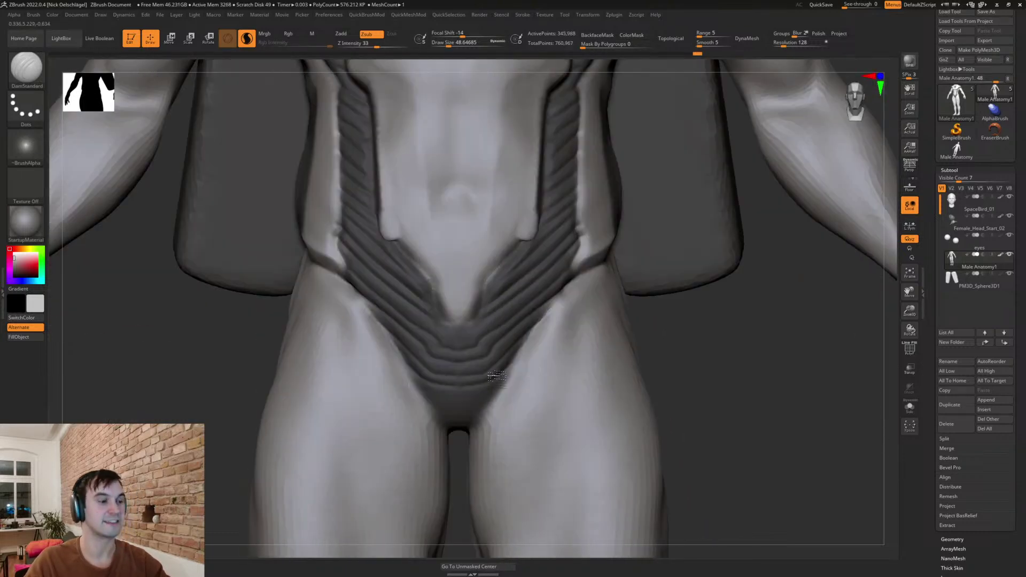
pyautogui.moveTo(458, 397); pyautogui.dragTo(504, 378)
pyautogui.moveTo(469, 415)
pyautogui.mouseDown()
pyautogui.moveTo(521, 369)
pyautogui.moveTo(555, 305)
pyautogui.moveTo(588, 286)
pyautogui.mouseUp()
# - Carve vertical grooves into the front part of the dark shoulder band
pyautogui.moveTo(679, 368)
pyautogui.keyDown('alt'); pyautogui.mouseDown()
pyautogui.moveTo(687, 326)
pyautogui.moveTo(697, 358)
pyautogui.moveTo(715, 291)
pyautogui.moveTo(739, 310)
pyautogui.moveTo(785, 229)
pyautogui.moveTo(729, 233)
pyautogui.moveTo(724, 256)
pyautogui.mouseUp(); pyautogui.keyUp('alt')
pyautogui.moveTo(513, 248); pyautogui.dragTo(525, 288)
pyautogui.moveTo(523, 250)
pyautogui.mouseDown()
pyautogui.moveTo(553, 285)
pyautogui.moveTo(571, 272)
pyautogui.moveTo(581, 280)
pyautogui.mouseUp()
pyautogui.moveTo(759, 278); pyautogui.dragTo(698, 274)
pyautogui.moveTo(577, 236)
pyautogui.mouseDown()
pyautogui.moveTo(605, 280)
pyautogui.moveTo(617, 280)
pyautogui.mouseUp()
pyautogui.moveTo(749, 241); pyautogui.dragTo(701, 235)
pyautogui.moveTo(617, 228); pyautogui.dragTo(648, 300)
# - Continue the vertical grooves around the outer side of the dark shoulder band
pyautogui.moveTo(780, 168)
pyautogui.mouseDown()
pyautogui.moveTo(732, 160)
pyautogui.moveTo(679, 170)
pyautogui.mouseUp()
pyautogui.moveTo(672, 219); pyautogui.dragTo(662, 320)
pyautogui.moveTo(686, 217); pyautogui.dragTo(687, 298)
pyautogui.moveTo(706, 203); pyautogui.dragTo(707, 291)
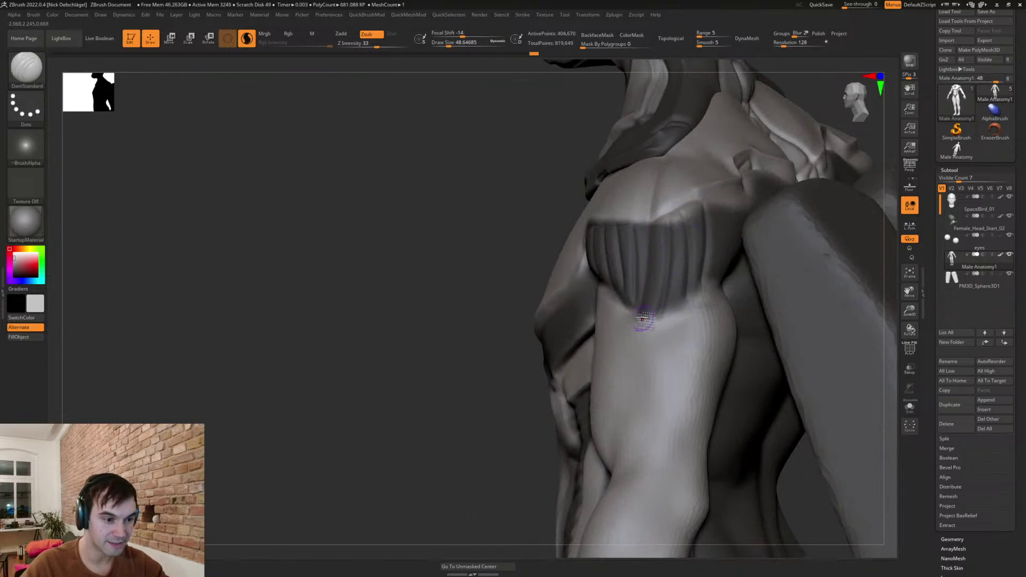
pyautogui.moveTo(659, 316); pyautogui.dragTo(723, 272)
# - Isolate the Male Anatomy1 subtool and extend the shoulder band's grooves around its back to the armpit
pyautogui.moveTo(742, 175); pyautogui.dragTo(675, 179, button='right')
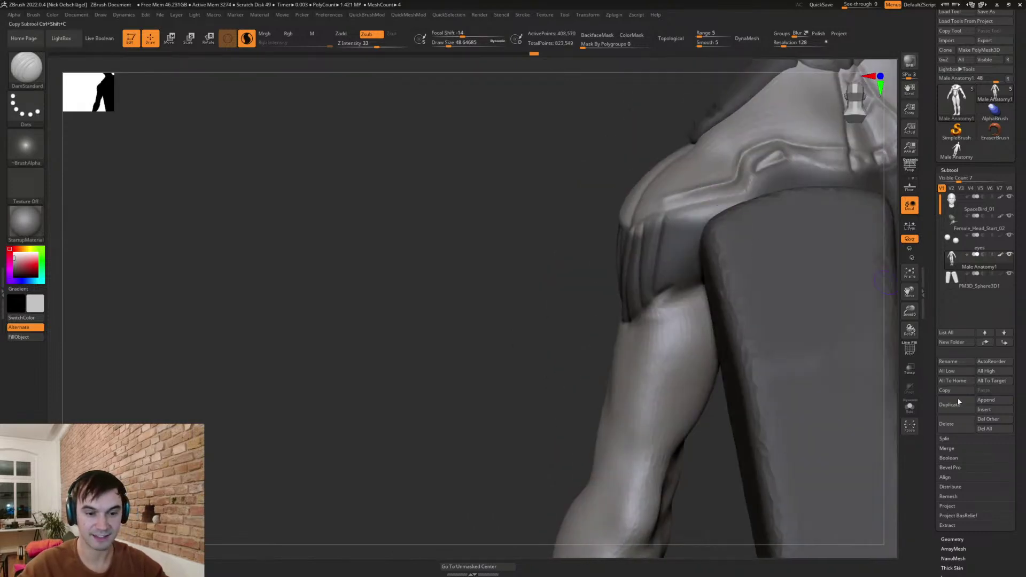
pyautogui.click(909, 405)
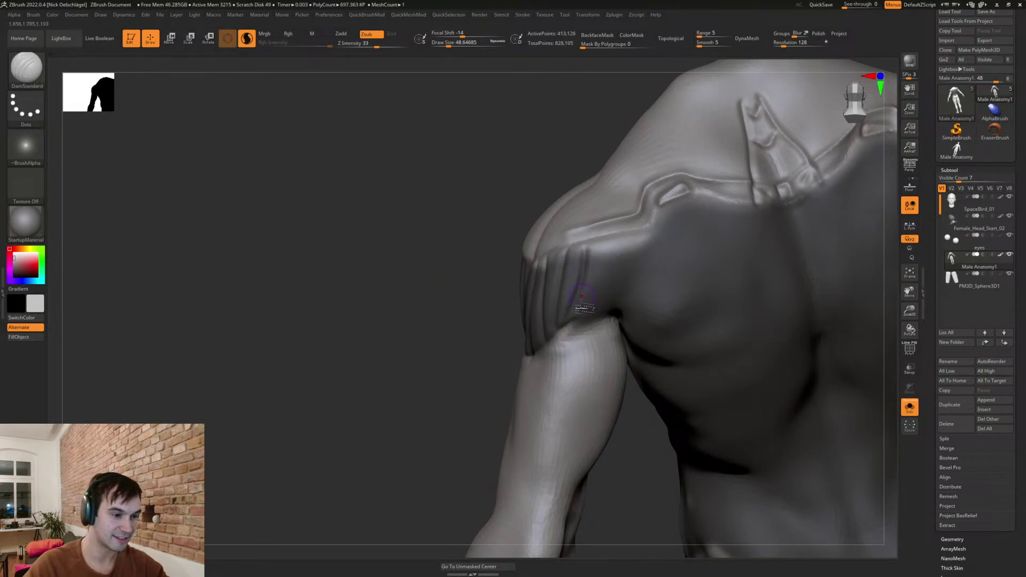
pyautogui.moveTo(614, 261); pyautogui.dragTo(616, 241)
pyautogui.moveTo(591, 321); pyautogui.dragTo(631, 238)
pyautogui.moveTo(615, 294); pyautogui.dragTo(643, 306, button='right')
pyautogui.moveTo(610, 323); pyautogui.dragTo(649, 244)
pyautogui.moveTo(646, 243); pyautogui.dragTo(618, 233, button='right')
pyautogui.moveTo(641, 231); pyautogui.dragTo(582, 251)
pyautogui.moveTo(518, 272); pyautogui.dragTo(548, 242, button='right')
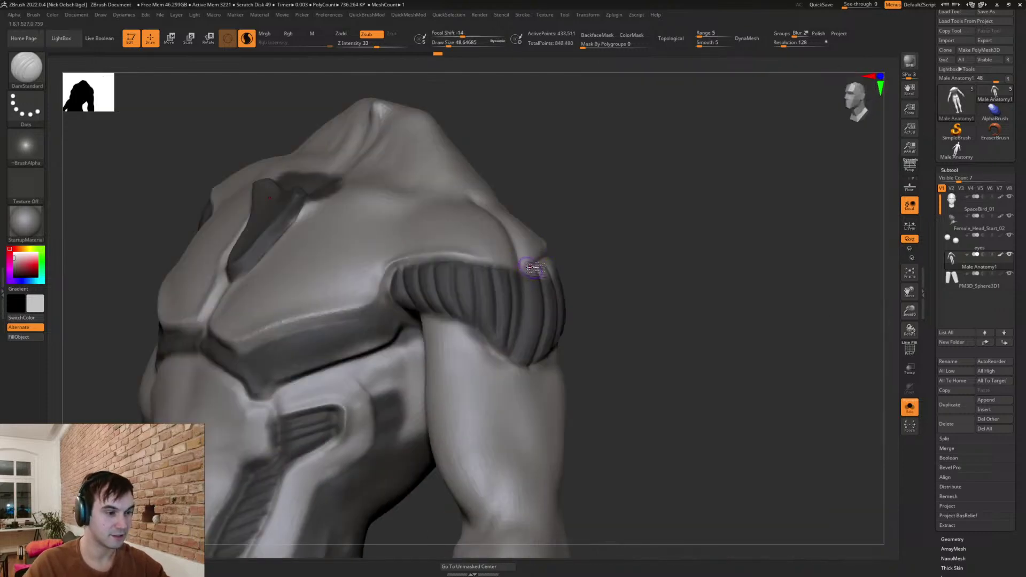
# - Try to carve a crease along the upper edge of the dark chest band and undo the strokes
pyautogui.moveTo(435, 272); pyautogui.dragTo(620, 276, button='right')
pyautogui.keyDown('alt'); pyautogui.moveTo(666, 300); pyautogui.dragTo(799, 231, button='right'); pyautogui.keyUp('alt')
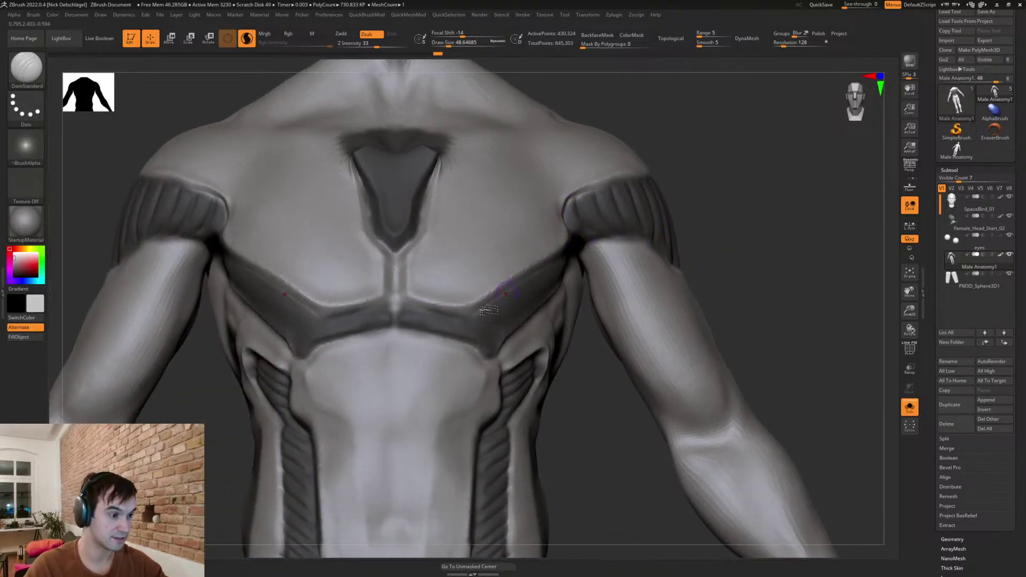
pyautogui.moveTo(442, 313); pyautogui.dragTo(407, 307)
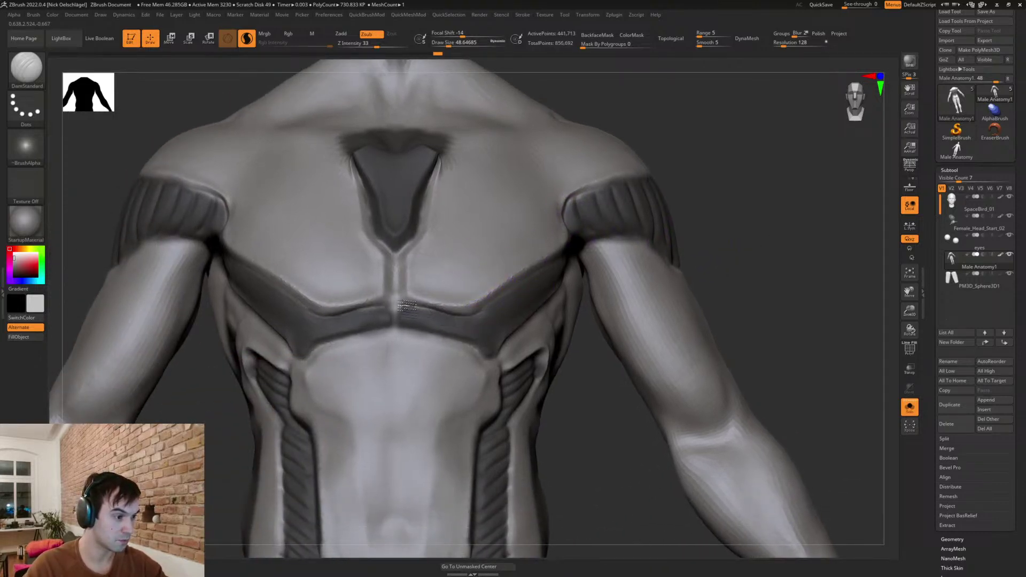
pyautogui.hotkey('ctrl', 'z')
pyautogui.hotkey('ctrl', 'z')
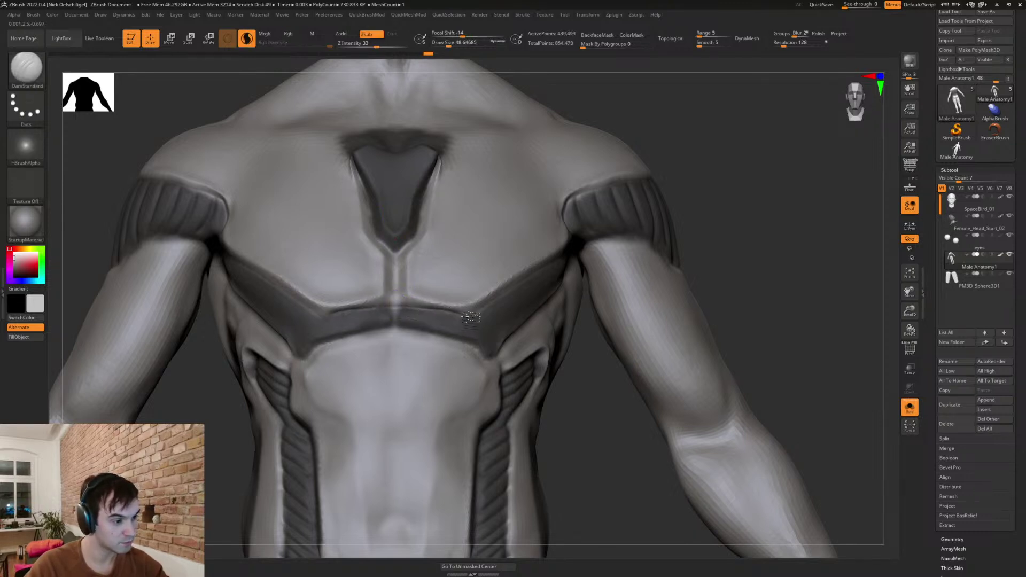
pyautogui.hotkey('ctrl', 'z')
pyautogui.moveTo(407, 306); pyautogui.dragTo(472, 320)
pyautogui.hotkey('ctrl', 'z')
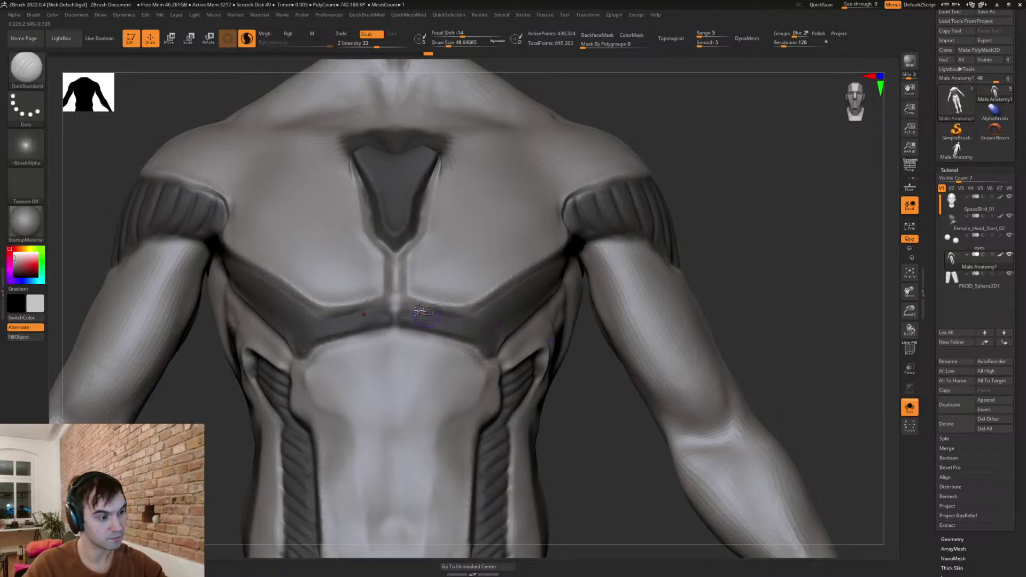
# - Carve a crease along the dark chest band below the pectoral plate out to the armpit, and show all subtools again
pyautogui.moveTo(427, 310); pyautogui.dragTo(487, 321)
pyautogui.moveTo(486, 321); pyautogui.dragTo(507, 334, button='right')
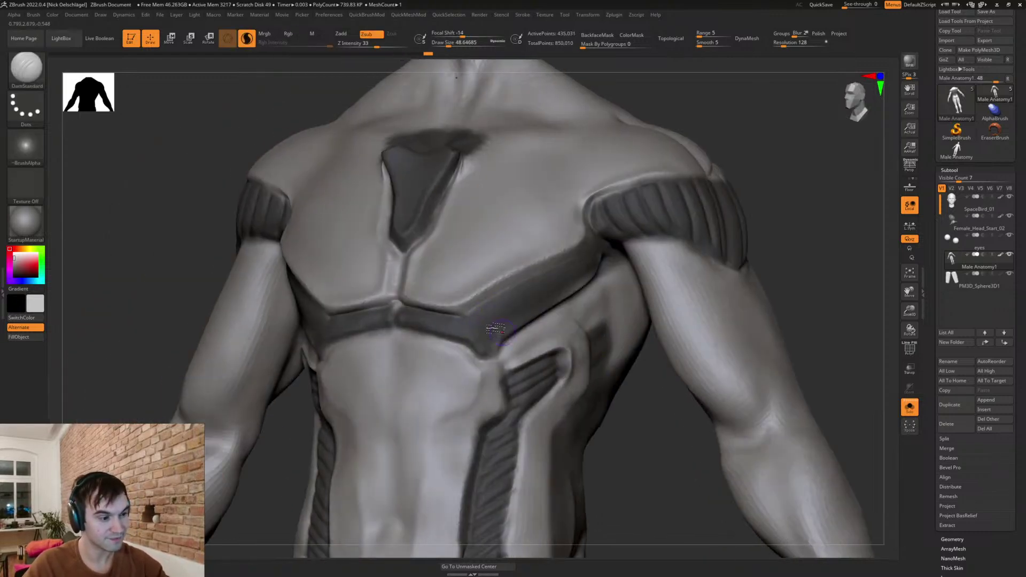
pyautogui.moveTo(467, 318); pyautogui.dragTo(594, 242)
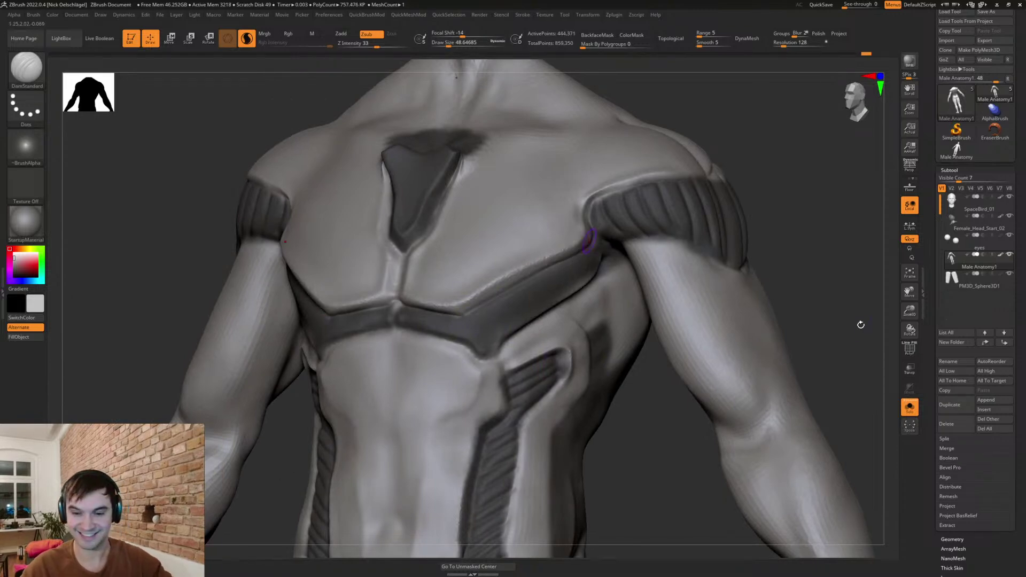
pyautogui.moveTo(789, 191)
pyautogui.mouseDown(button='right')
pyautogui.moveTo(797, 208)
pyautogui.moveTo(770, 216)
pyautogui.moveTo(716, 300)
pyautogui.moveTo(732, 259)
pyautogui.moveTo(729, 300)
pyautogui.moveTo(748, 388)
pyautogui.mouseUp(button='right')
pyautogui.moveTo(744, 287)
pyautogui.keyDown('shift'); pyautogui.mouseDown(button='right')
pyautogui.moveTo(722, 297)
pyautogui.moveTo(740, 360)
pyautogui.moveTo(771, 346)
pyautogui.mouseUp(button='right'); pyautogui.keyUp('shift')
pyautogui.click(910, 408)
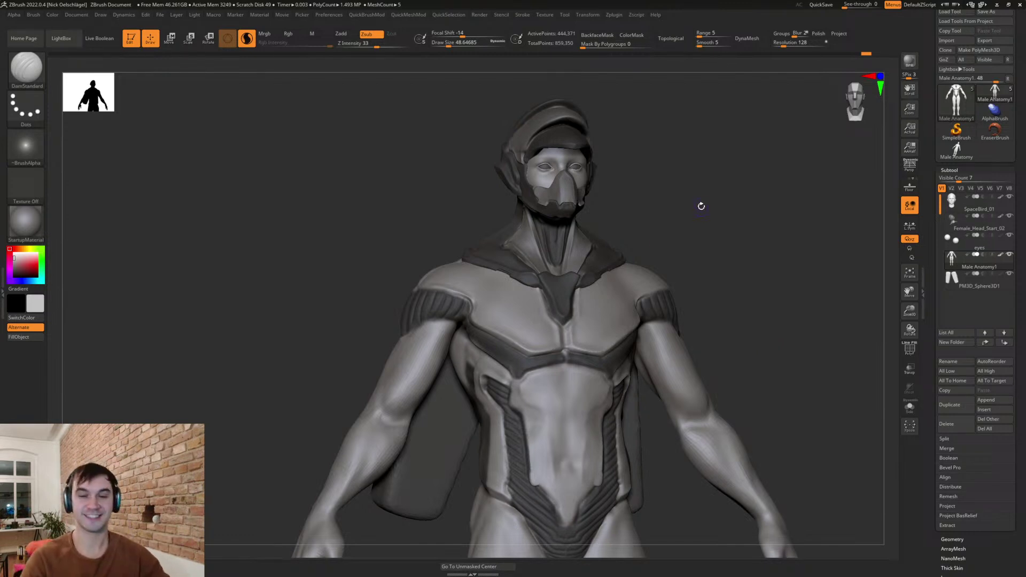
# - Flatten the front of the upper arm into a clean plane with the TrimDynamic brush at a draw size of about 187
pyautogui.moveTo(768, 265)
pyautogui.mouseDown()
pyautogui.moveTo(759, 303)
pyautogui.moveTo(747, 288)
pyautogui.moveTo(788, 339)
pyautogui.moveTo(670, 285)
pyautogui.moveTo(715, 298)
pyautogui.moveTo(670, 305)
pyautogui.mouseUp()
pyautogui.press('s')
pyautogui.press('s')
pyautogui.moveTo(740, 298)
pyautogui.mouseDown()
pyautogui.moveTo(715, 284)
pyautogui.moveTo(770, 255)
pyautogui.mouseUp()
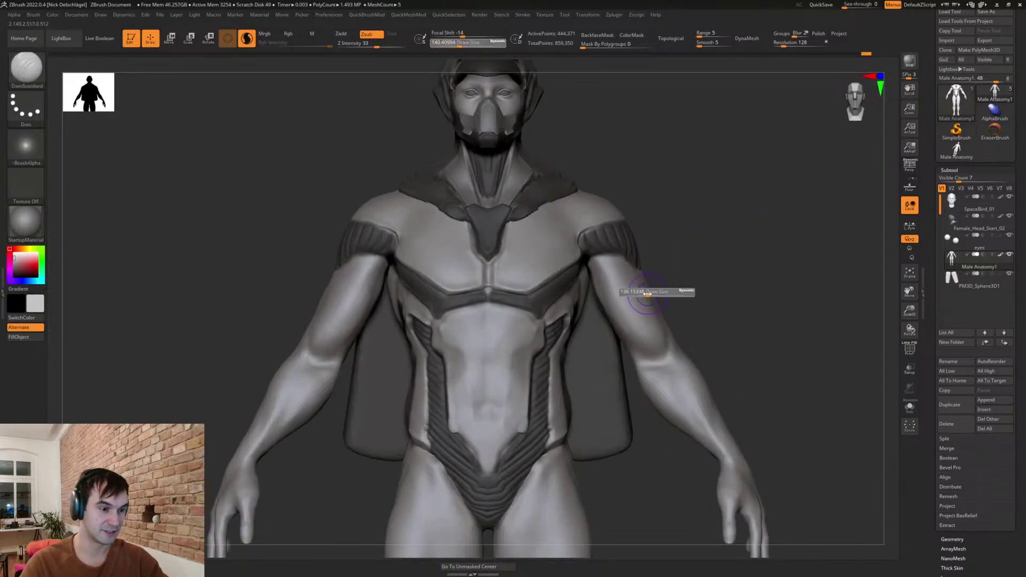
pyautogui.press('b')
pyautogui.press('t')
pyautogui.press('d')
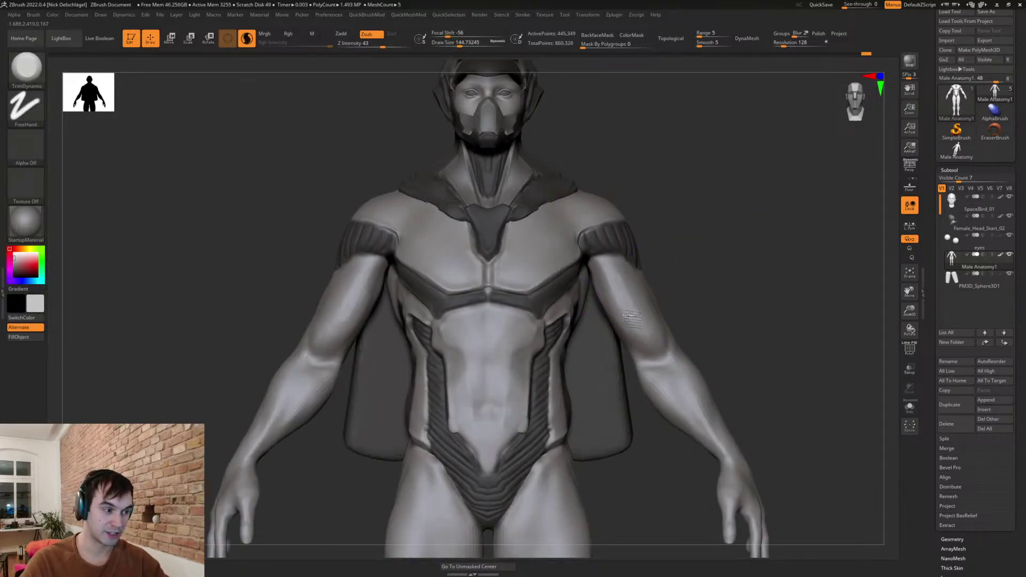
pyautogui.press(']')
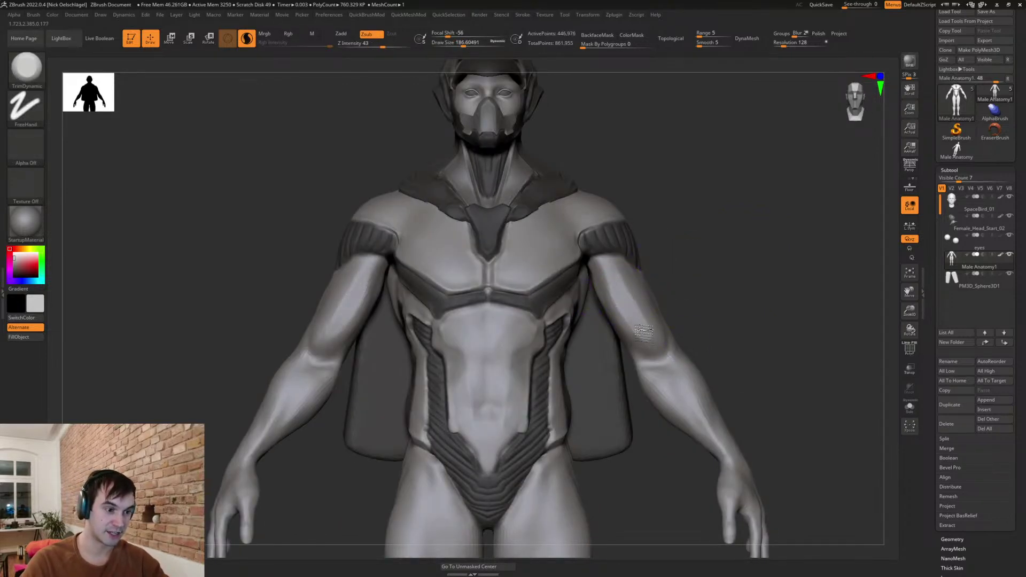
pyautogui.moveTo(618, 278); pyautogui.dragTo(609, 281)
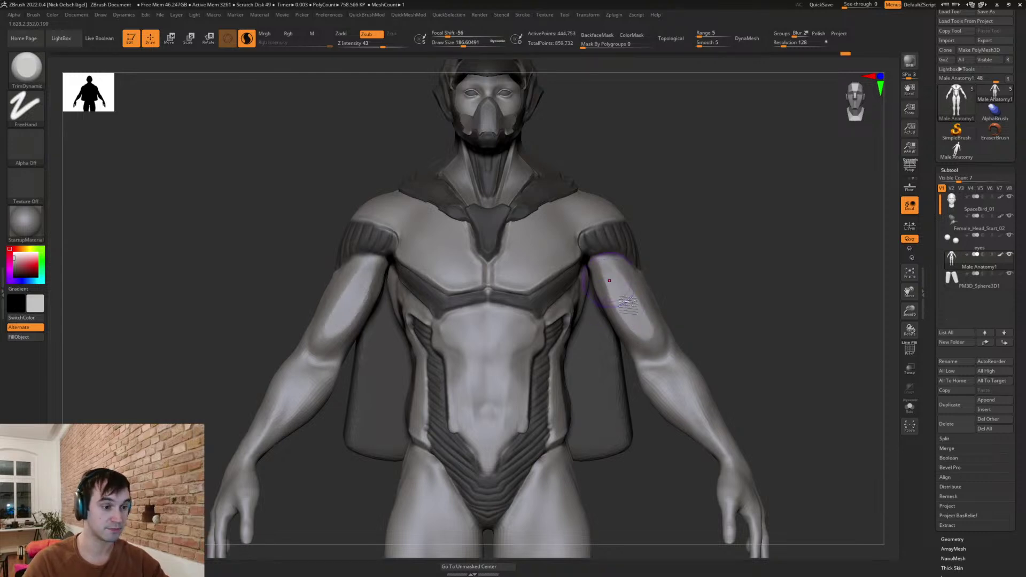
# - Flatten the biceps area near the elbow and the rear of the upper arm with the TrimDynamic brush
pyautogui.moveTo(682, 295); pyautogui.dragTo(638, 291)
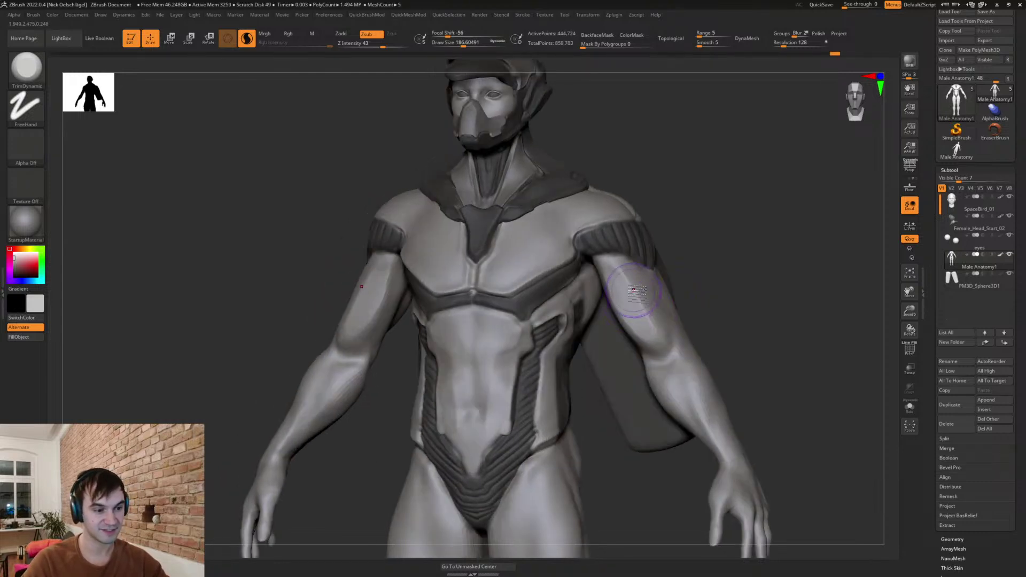
pyautogui.moveTo(657, 347); pyautogui.dragTo(659, 322, button='right')
pyautogui.moveTo(652, 336); pyautogui.dragTo(632, 326)
pyautogui.moveTo(772, 223); pyautogui.dragTo(723, 231)
pyautogui.moveTo(809, 178); pyautogui.dragTo(773, 185)
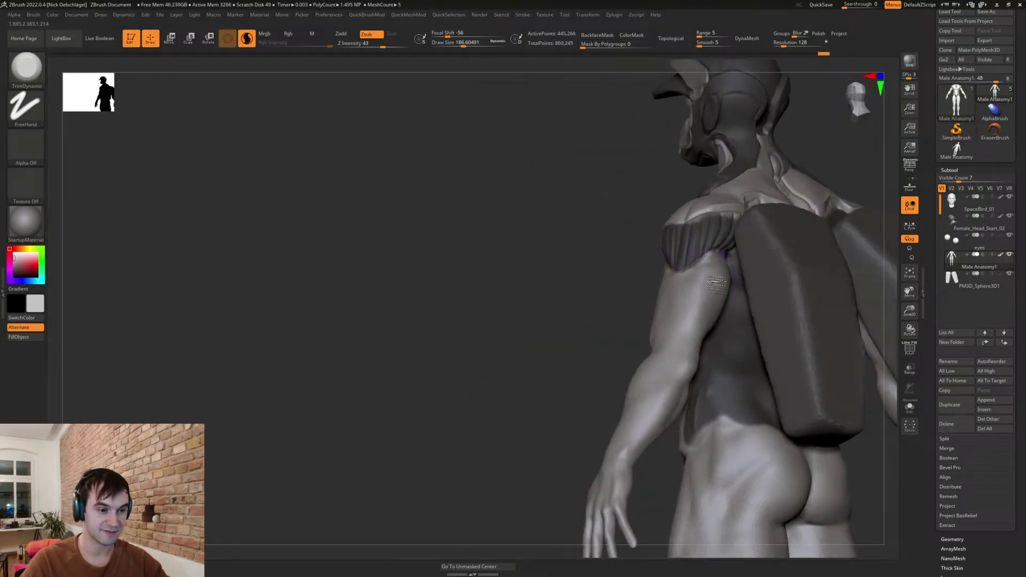
pyautogui.moveTo(610, 319)
pyautogui.mouseDown()
pyautogui.moveTo(719, 291)
pyautogui.moveTo(709, 287)
pyautogui.mouseUp()
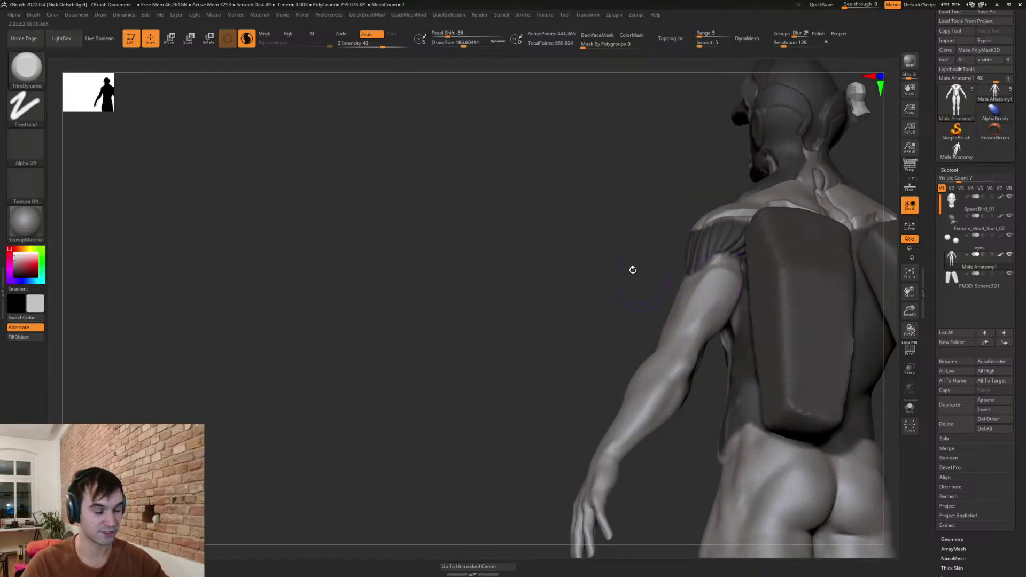
# - Carve a groove down the outer upper arm from the shoulder band to the elbow with the DamStandard brush at a draw size of about 108
pyautogui.moveTo(681, 253)
pyautogui.mouseDown()
pyautogui.moveTo(719, 288)
pyautogui.moveTo(694, 309)
pyautogui.mouseUp()
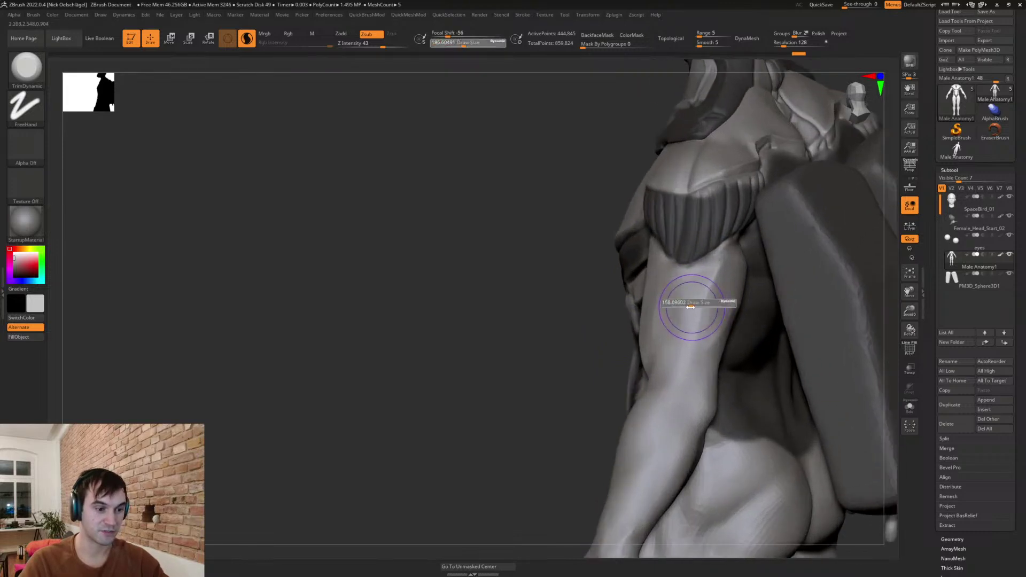
pyautogui.press('b')
pyautogui.press('d')
pyautogui.press('s')
pyautogui.moveTo(685, 299); pyautogui.dragTo(701, 304, button='right')
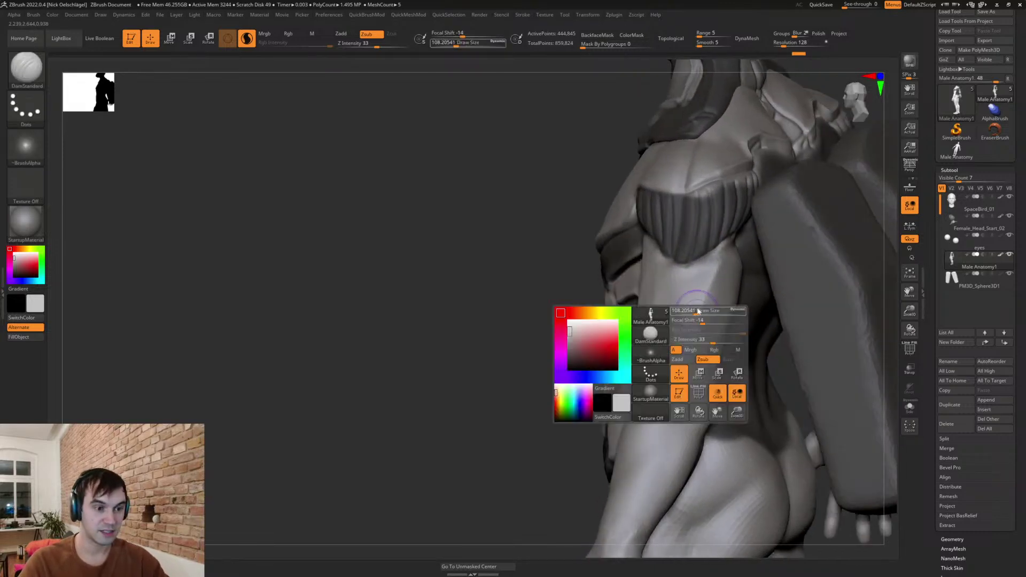
pyautogui.moveTo(688, 263); pyautogui.dragTo(669, 338)
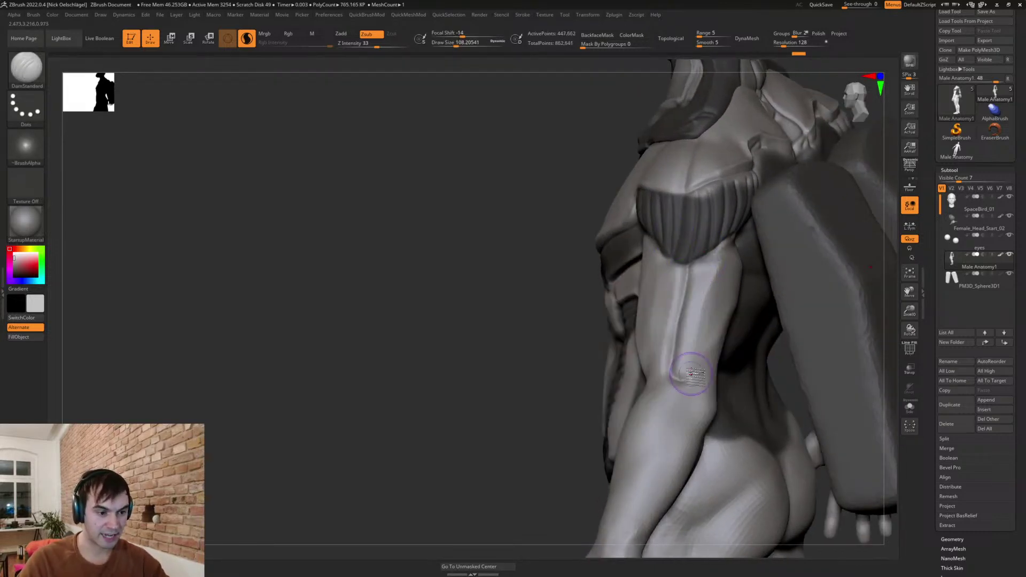
pyautogui.moveTo(676, 374); pyautogui.dragTo(681, 305, button='right')
pyautogui.moveTo(700, 345)
pyautogui.mouseDown()
pyautogui.moveTo(681, 371)
pyautogui.moveTo(731, 359)
pyautogui.mouseUp()
pyautogui.moveTo(731, 359); pyautogui.dragTo(711, 339, button='right')
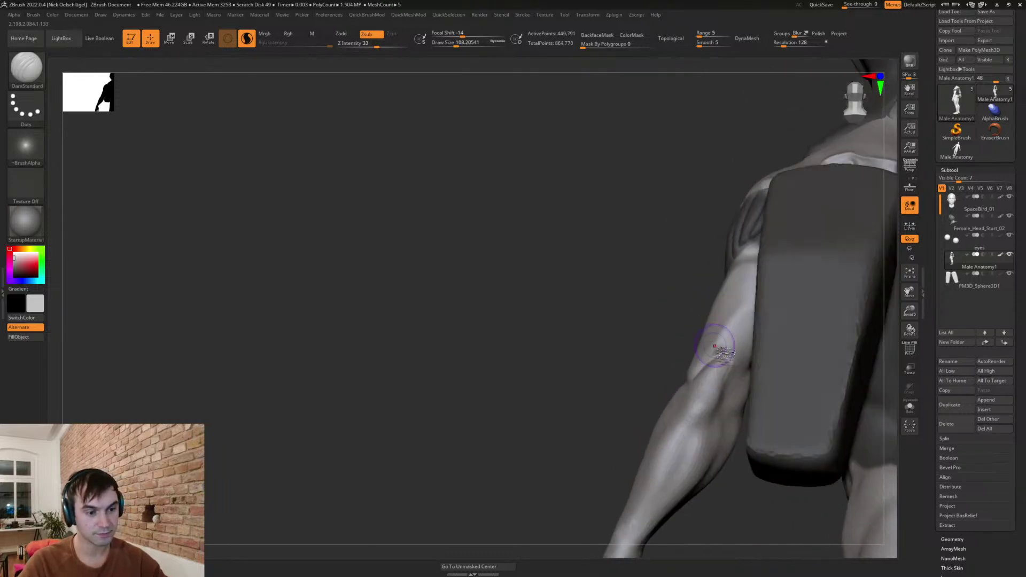
# - Isolate the Male Anatomy1 subtool and carve the panel outline around the back of the upper arm and above the elbow
pyautogui.click(909, 408)
pyautogui.keyDown('alt'); pyautogui.moveTo(623, 325); pyautogui.dragTo(592, 274, button='right'); pyautogui.keyUp('alt')
pyautogui.moveTo(666, 349)
pyautogui.mouseDown()
pyautogui.moveTo(724, 284)
pyautogui.moveTo(701, 211)
pyautogui.mouseUp()
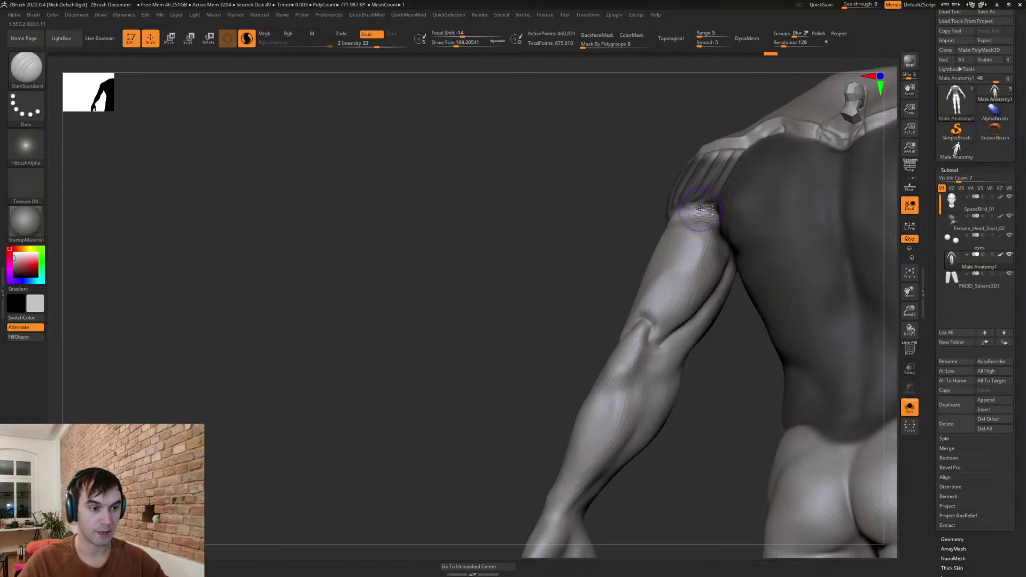
pyautogui.moveTo(622, 269); pyautogui.dragTo(634, 264, button='right')
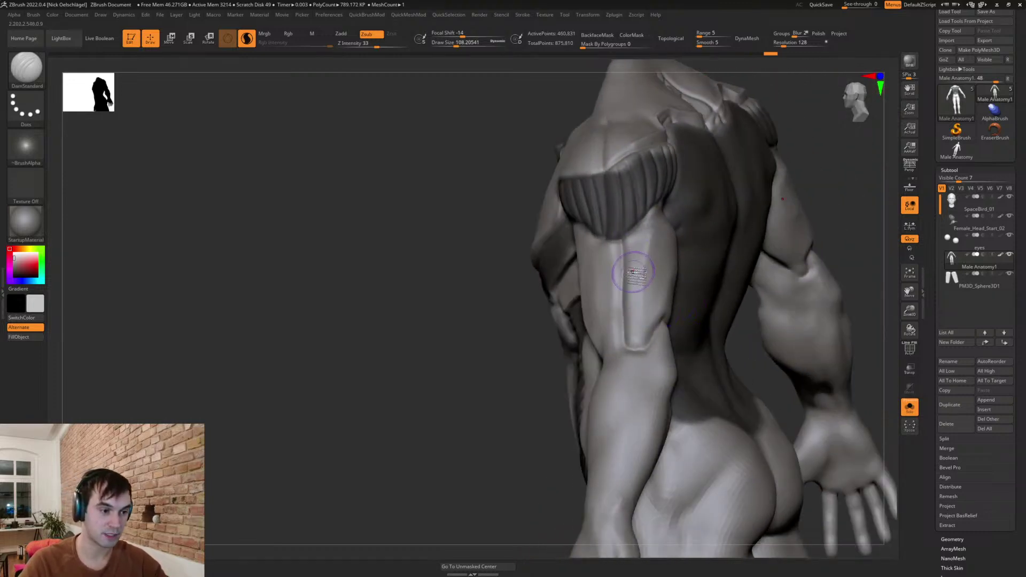
pyautogui.moveTo(636, 321); pyautogui.dragTo(636, 294, button='right')
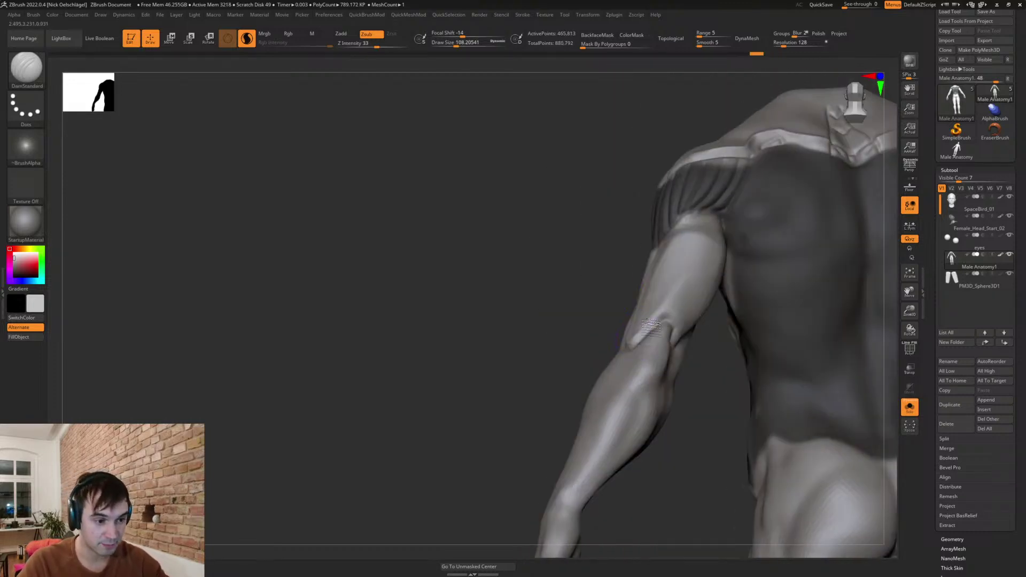
pyautogui.hotkey('ctrl', 'z')
pyautogui.moveTo(685, 356); pyautogui.dragTo(681, 349, button='right')
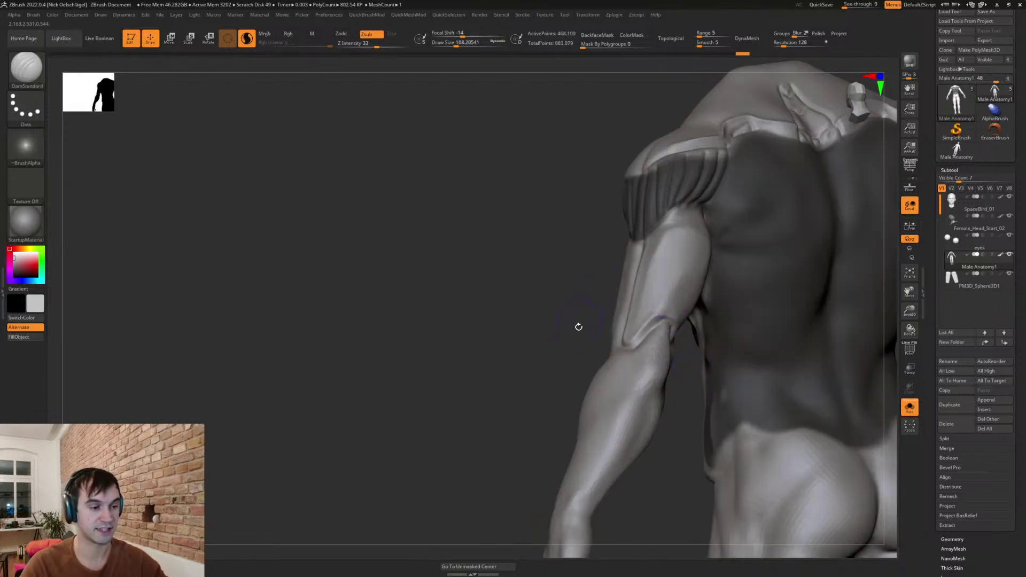
# - Adjust the course of the outer upper-arm groove with the Move brush at a draw size of about 149
pyautogui.moveTo(580, 319); pyautogui.dragTo(614, 332, button='right')
pyautogui.moveTo(749, 271); pyautogui.dragTo(599, 271, button='right')
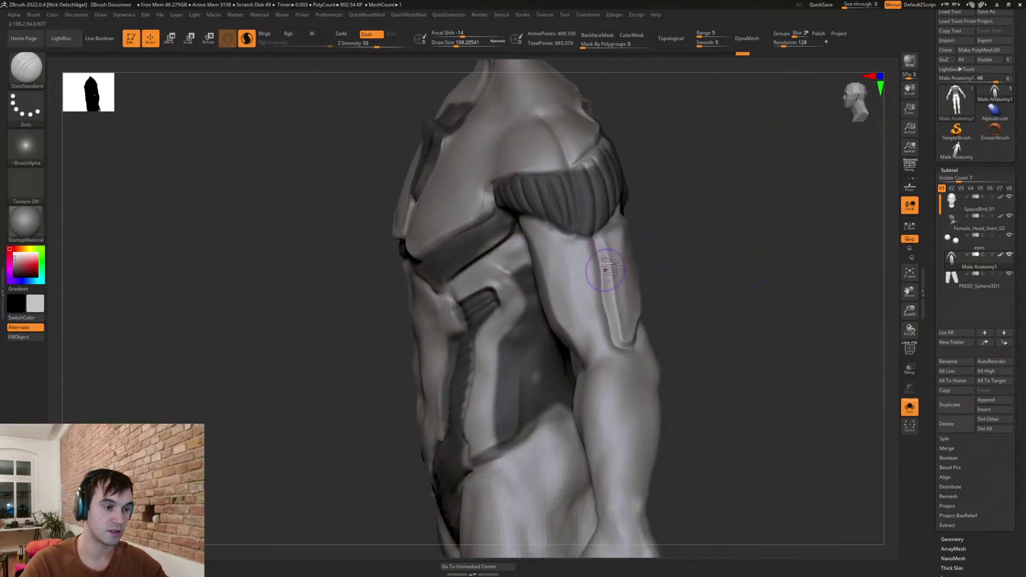
pyautogui.press('b')
pyautogui.press('m')
pyautogui.press('v')
pyautogui.press('s')
pyautogui.moveTo(601, 261); pyautogui.dragTo(605, 262)
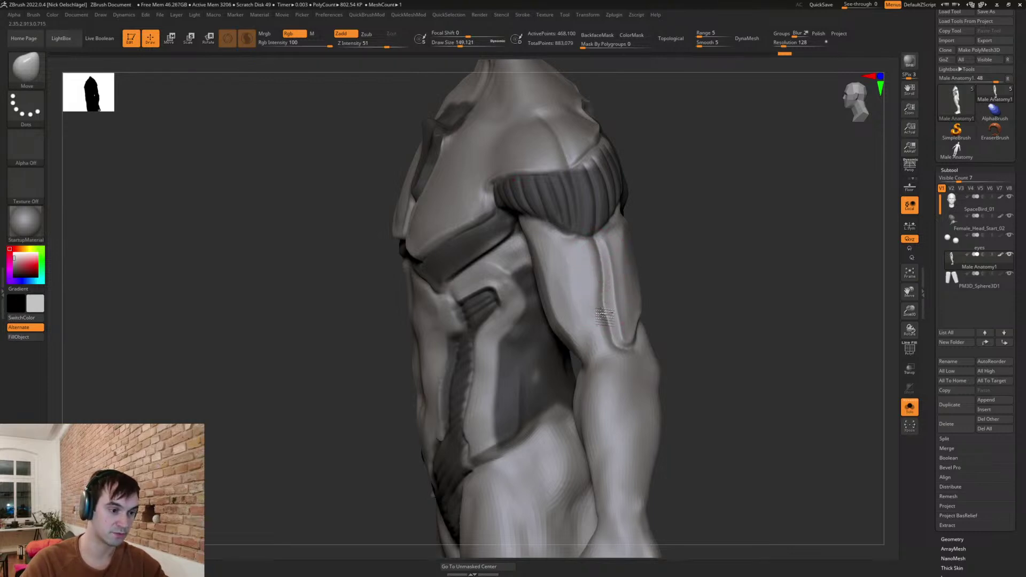
# - Deepen the outer upper-arm groove down to the elbow with the DamStandard brush at a draw size of about 128
pyautogui.press('b')
pyautogui.press('d')
pyautogui.press('s')
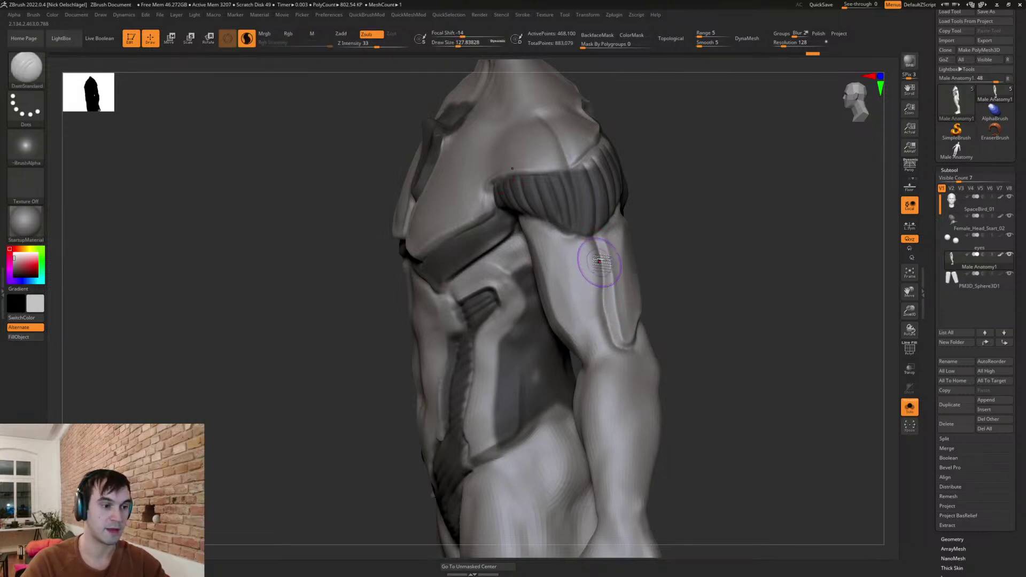
pyautogui.moveTo(600, 300); pyautogui.dragTo(623, 361)
pyautogui.moveTo(695, 346)
pyautogui.mouseDown()
pyautogui.moveTo(729, 367)
pyautogui.moveTo(722, 328)
pyautogui.moveTo(727, 362)
pyautogui.mouseUp()
# - Carve creases around the inner elbow where the upper arm meets the forearm
pyautogui.keyDown('alt'); pyautogui.moveTo(706, 367); pyautogui.dragTo(696, 369); pyautogui.keyUp('alt')
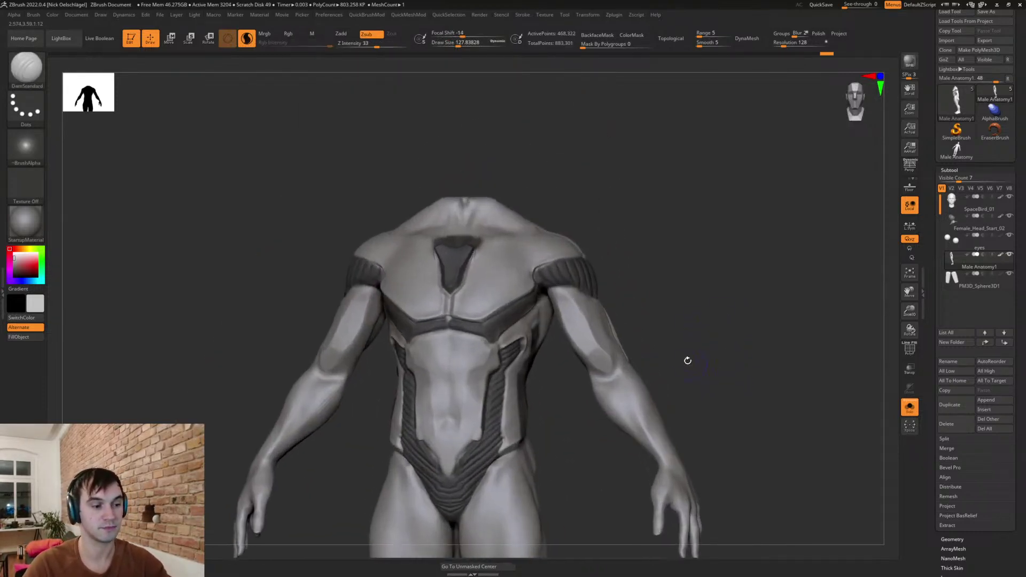
pyautogui.moveTo(599, 378); pyautogui.dragTo(595, 373)
pyautogui.moveTo(672, 362); pyautogui.dragTo(698, 355)
pyautogui.moveTo(603, 380)
pyautogui.mouseDown()
pyautogui.moveTo(618, 397)
pyautogui.moveTo(642, 381)
pyautogui.moveTo(605, 370)
pyautogui.mouseUp()
pyautogui.moveTo(666, 356); pyautogui.dragTo(626, 356)
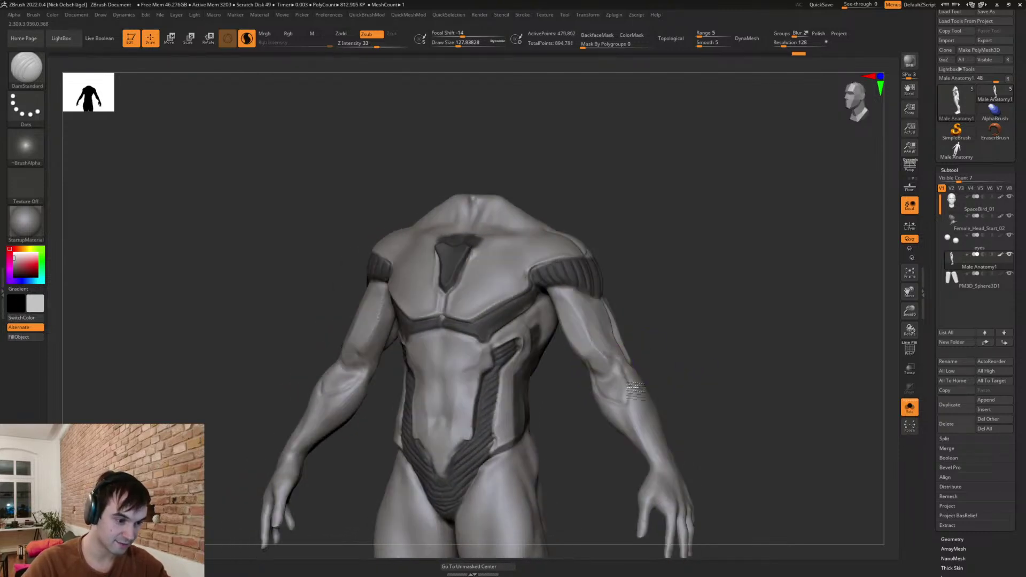
# - Carve the curved crease below the inner elbow and extend a crease down the forearm to the wrist
pyautogui.moveTo(597, 400)
pyautogui.mouseDown()
pyautogui.moveTo(637, 408)
pyautogui.moveTo(629, 368)
pyautogui.moveTo(696, 381)
pyautogui.mouseUp()
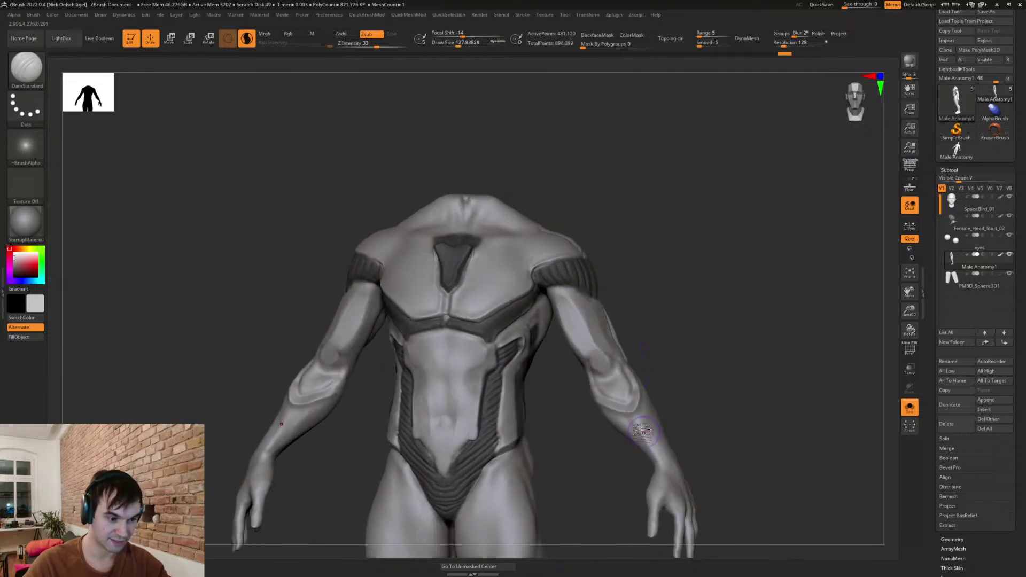
pyautogui.moveTo(652, 438); pyautogui.dragTo(678, 485)
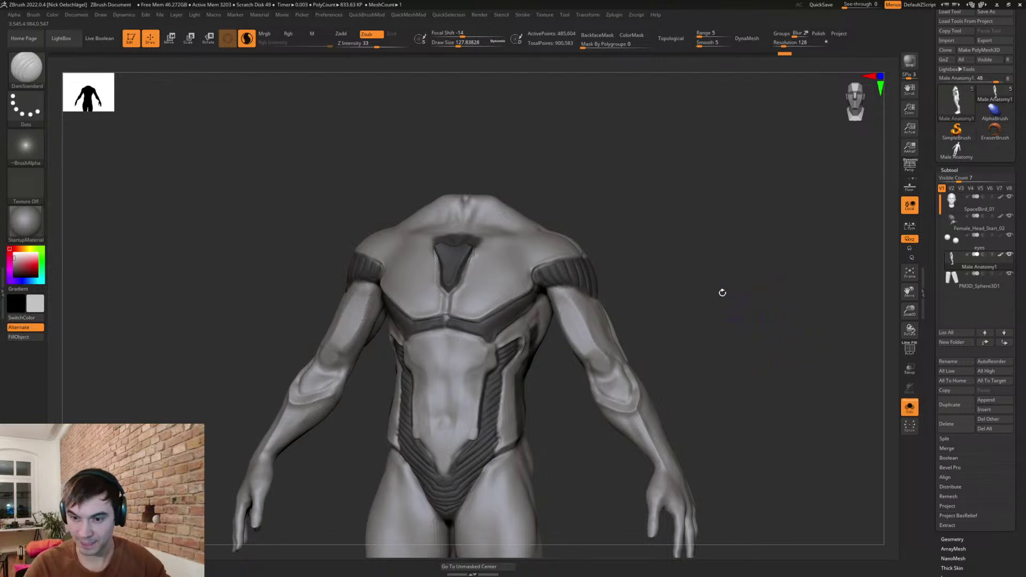
pyautogui.keyDown('shift'); pyautogui.moveTo(690, 266); pyautogui.dragTo(781, 278); pyautogui.keyUp('shift')
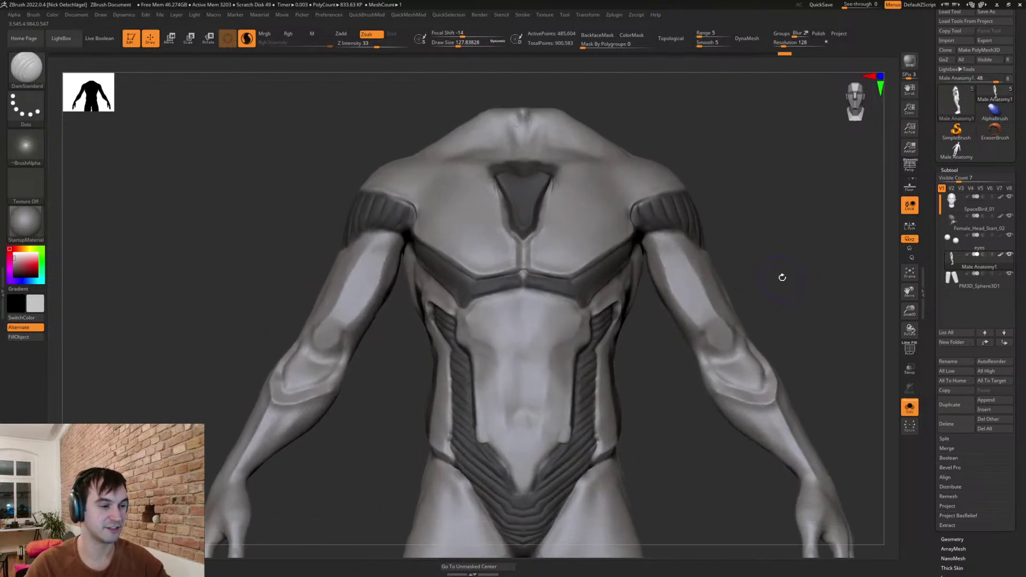
# - Try carving a column of three hearts down the middle of the abdomen at a draw size of about 65
pyautogui.moveTo(525, 324)
pyautogui.mouseDown()
pyautogui.moveTo(545, 318)
pyautogui.moveTo(524, 352)
pyautogui.moveTo(536, 383)
pyautogui.moveTo(524, 397)
pyautogui.moveTo(524, 446)
pyautogui.mouseUp()
pyautogui.press('s')
pyautogui.keyDown('alt'); pyautogui.moveTo(633, 408); pyautogui.dragTo(659, 453); pyautogui.keyUp('alt')
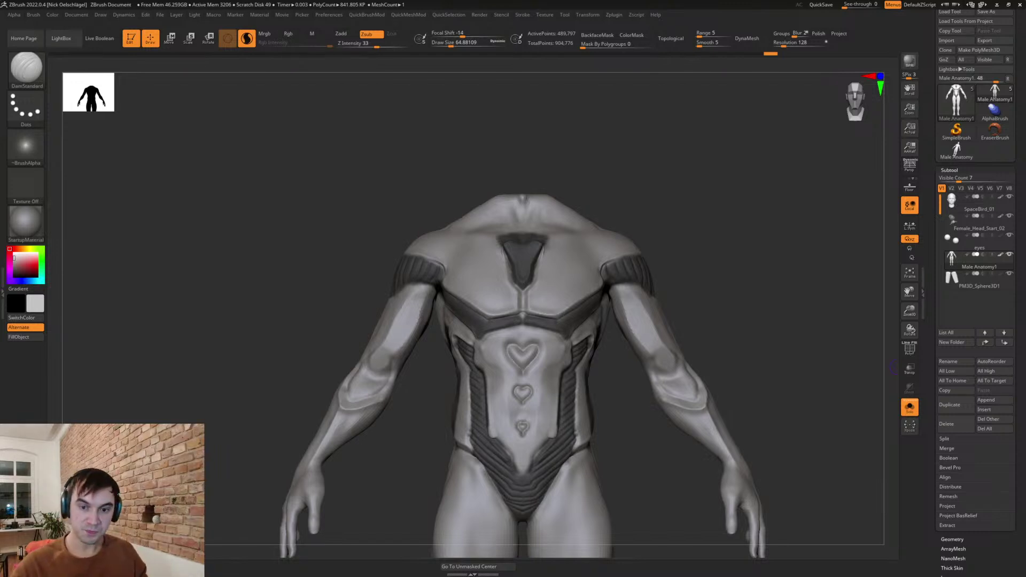
pyautogui.moveTo(978, 203)
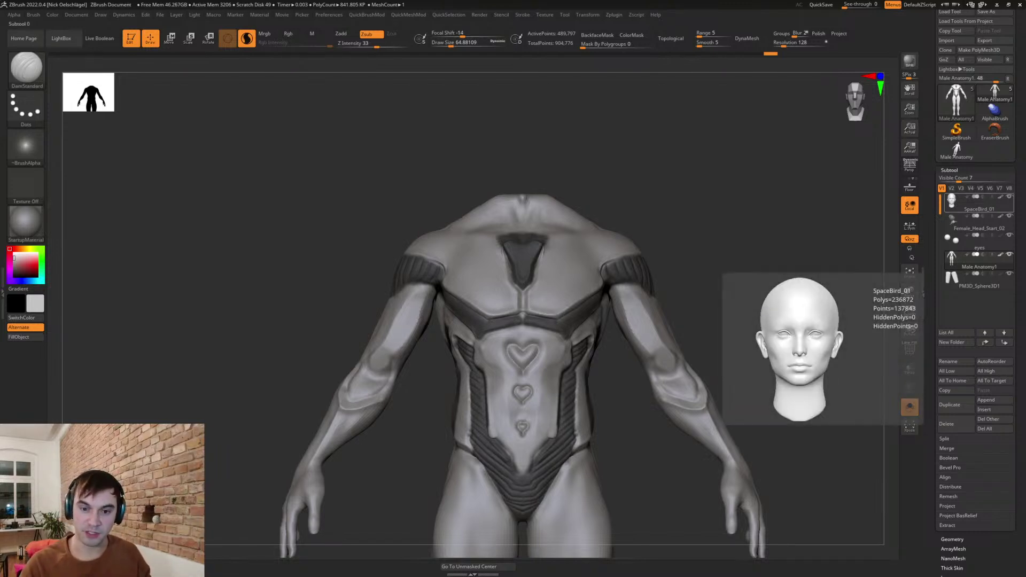
# - Undo the heart carvings on the abdomen
pyautogui.moveTo(694, 265); pyautogui.dragTo(746, 328)
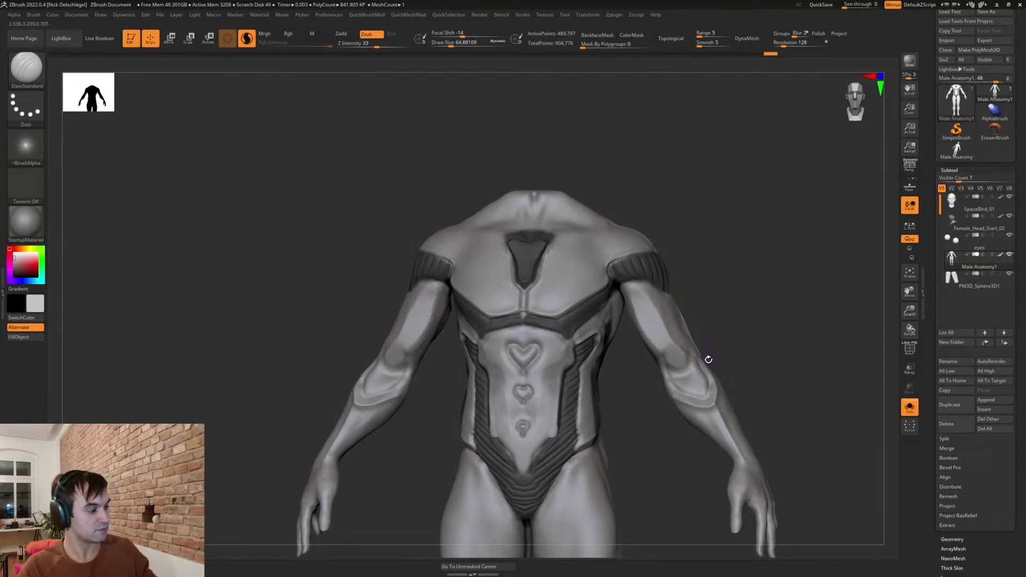
pyautogui.moveTo(710, 315)
pyautogui.mouseDown()
pyautogui.moveTo(726, 316)
pyautogui.moveTo(719, 326)
pyautogui.mouseUp()
pyautogui.keyDown('alt'); pyautogui.moveTo(635, 380); pyautogui.dragTo(648, 448); pyautogui.keyUp('alt')
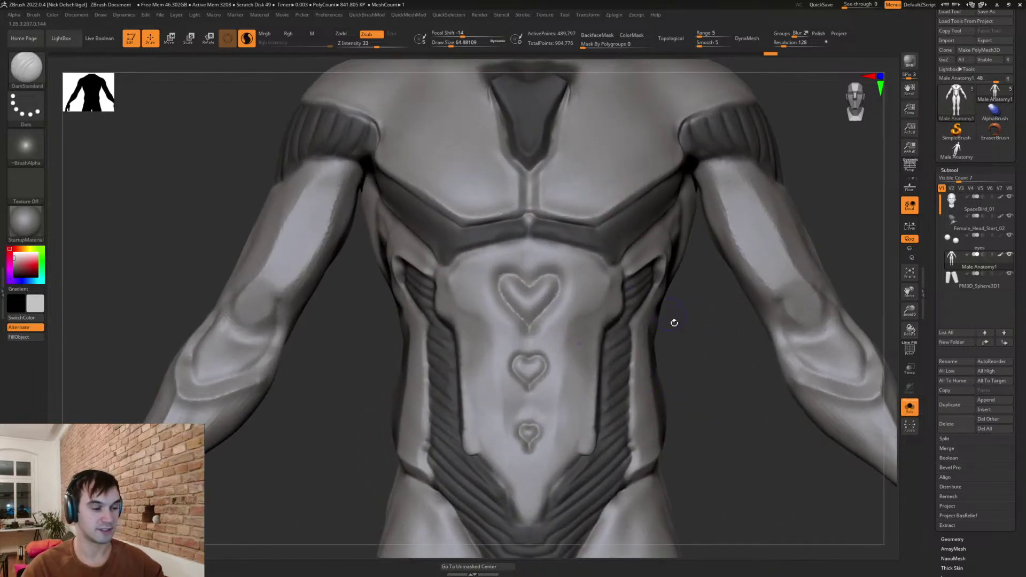
pyautogui.hotkey('ctrl', 'z')
pyautogui.hotkey('ctrl', 'z')
pyautogui.hotkey('ctrl', 'z')
# - Carve a groove along the inner upper arm from the armpit to the elbow with DamStandard at a draw size of about 74
pyautogui.moveTo(701, 375)
pyautogui.keyDown('alt'); pyautogui.mouseDown()
pyautogui.moveTo(705, 397)
pyautogui.moveTo(680, 381)
pyautogui.moveTo(811, 337)
pyautogui.moveTo(771, 350)
pyautogui.moveTo(760, 335)
pyautogui.mouseUp(); pyautogui.keyUp('alt')
pyautogui.press('s')
pyautogui.press('s')
pyautogui.moveTo(654, 322); pyautogui.dragTo(651, 322)
pyautogui.moveTo(619, 269)
pyautogui.mouseDown()
pyautogui.moveTo(633, 341)
pyautogui.moveTo(687, 411)
pyautogui.mouseUp()
pyautogui.moveTo(717, 321); pyautogui.dragTo(716, 301)
pyautogui.hotkey('ctrl', 'z')
pyautogui.moveTo(618, 267)
pyautogui.mouseDown()
pyautogui.moveTo(628, 312)
pyautogui.moveTo(678, 393)
pyautogui.mouseUp()
pyautogui.hotkey('ctrl', 'z')
pyautogui.moveTo(617, 276)
pyautogui.mouseDown()
pyautogui.moveTo(655, 371)
pyautogui.moveTo(690, 400)
pyautogui.moveTo(624, 339)
pyautogui.moveTo(693, 405)
pyautogui.mouseUp()
pyautogui.moveTo(729, 311); pyautogui.dragTo(630, 280)
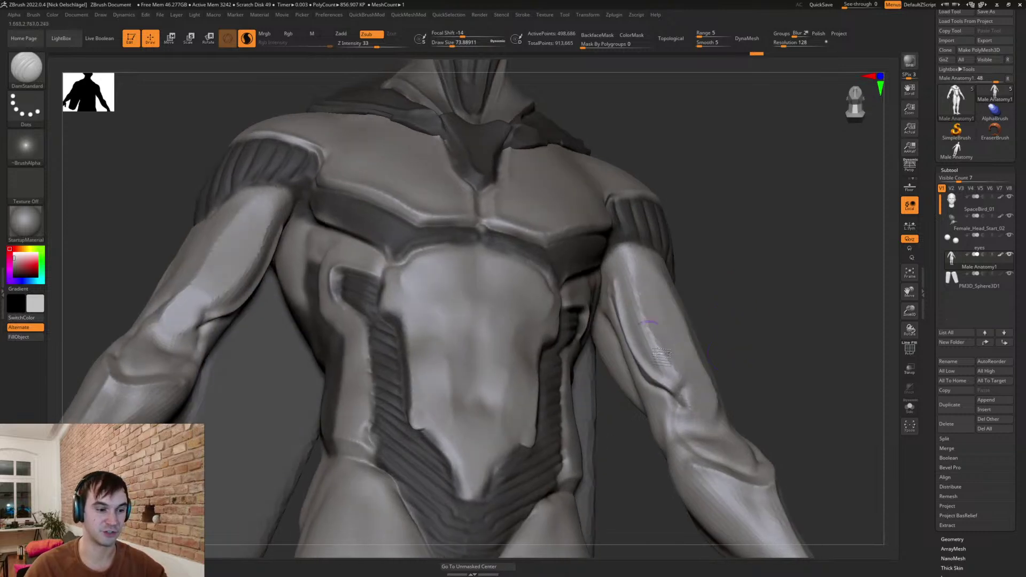
# - Flatten the front surface of the upper arm beside the inner groove with the TrimDynamic brush at a draw size of about 124
pyautogui.press('b')
pyautogui.press('t')
pyautogui.press('d')
pyautogui.moveTo(675, 381); pyautogui.dragTo(639, 344)
pyautogui.hotkey('ctrl', 'z')
pyautogui.press(']')
pyautogui.moveTo(635, 273); pyautogui.dragTo(669, 375)
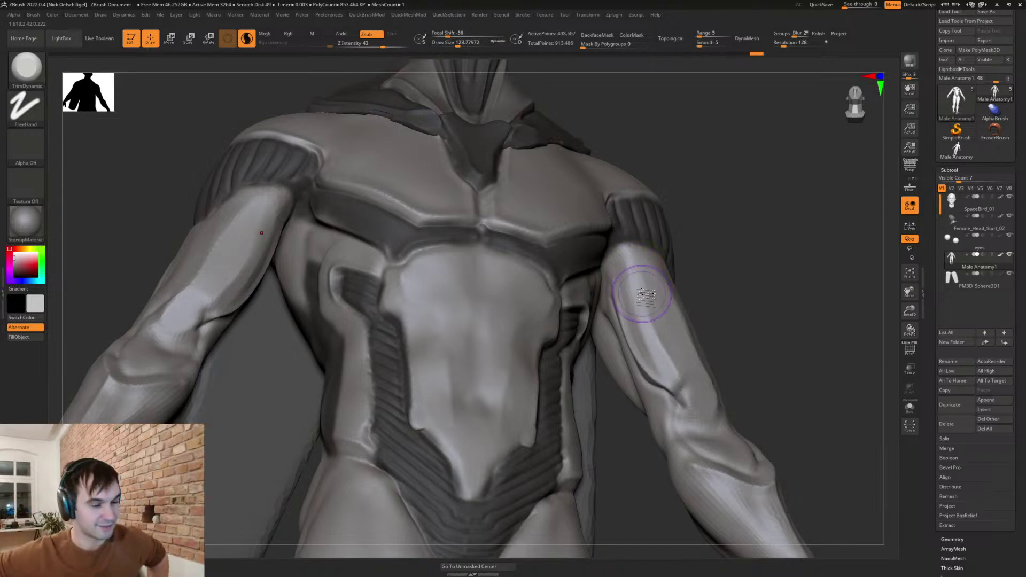
pyautogui.moveTo(644, 331); pyautogui.dragTo(642, 309)
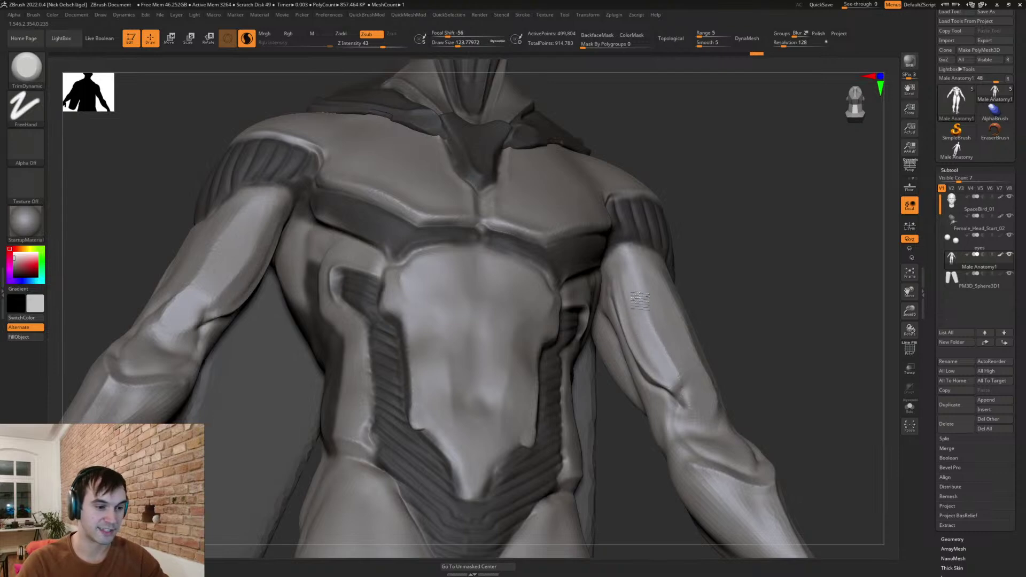
pyautogui.moveTo(659, 362); pyautogui.dragTo(632, 302)
pyautogui.moveTo(649, 342); pyautogui.dragTo(661, 349)
pyautogui.moveTo(717, 300); pyautogui.dragTo(674, 310)
pyautogui.moveTo(638, 275); pyautogui.dragTo(670, 370)
pyautogui.moveTo(645, 304)
pyautogui.mouseDown()
pyautogui.moveTo(671, 370)
pyautogui.moveTo(644, 302)
pyautogui.mouseUp()
pyautogui.moveTo(713, 351); pyautogui.dragTo(749, 349)
# - Adjust the inner edge of the upper-arm panel with the Move brush and smooth the surface above the elbow
pyautogui.press('b')
pyautogui.press('m')
pyautogui.press('v')
pyautogui.moveTo(637, 287); pyautogui.dragTo(615, 278)
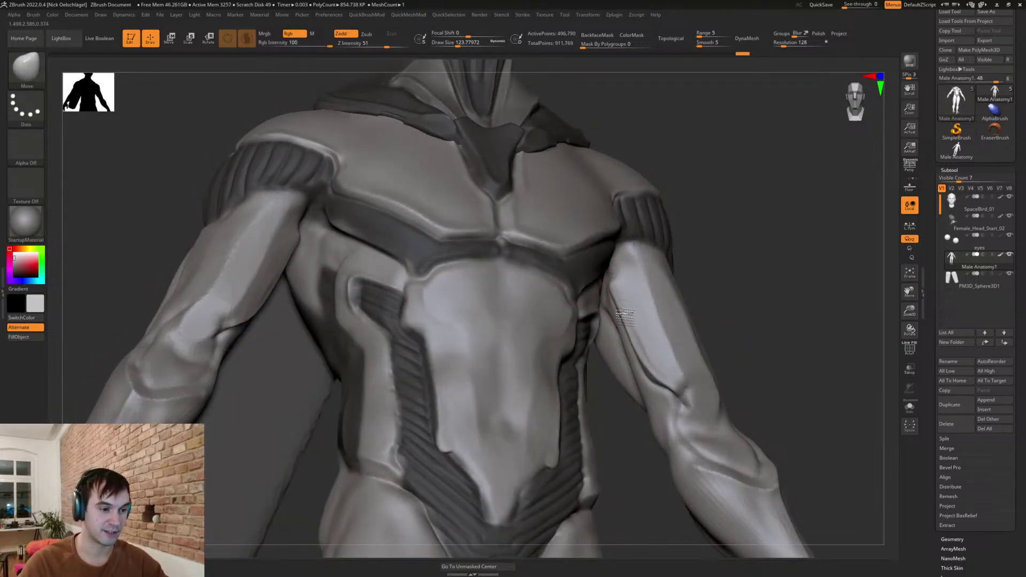
pyautogui.moveTo(634, 338); pyautogui.dragTo(632, 331)
pyautogui.press('s')
pyautogui.moveTo(719, 316); pyautogui.dragTo(702, 330)
pyautogui.keyDown('shift'); pyautogui.moveTo(638, 327); pyautogui.dragTo(669, 375); pyautogui.keyUp('shift')
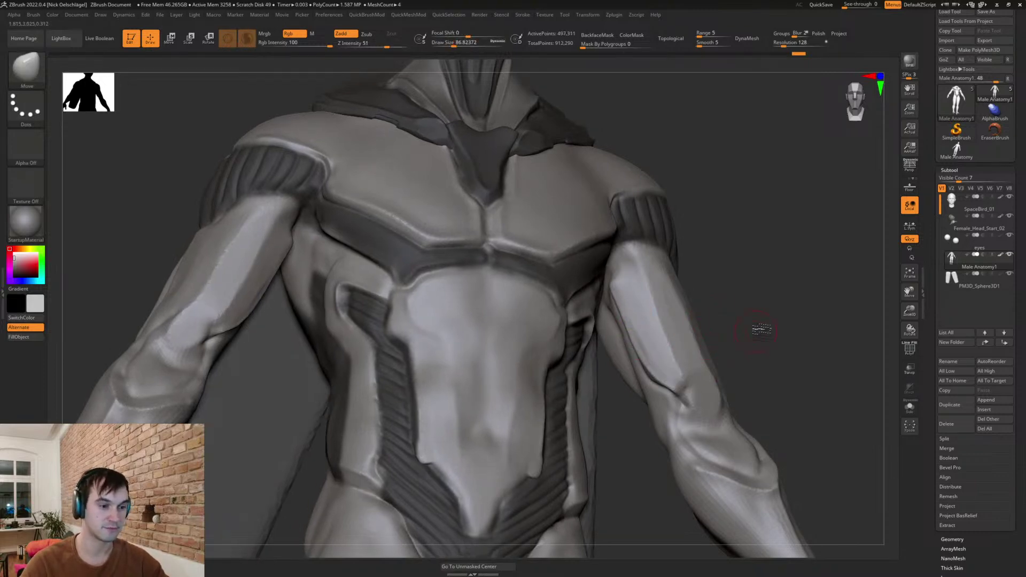
# - Flatten the upper-arm panel again along its inner edge with TrimDynamic at a draw size of about 87
pyautogui.moveTo(754, 328); pyautogui.dragTo(775, 317)
pyautogui.press('b')
pyautogui.press('t')
pyautogui.press('d')
pyautogui.moveTo(644, 316); pyautogui.dragTo(646, 344)
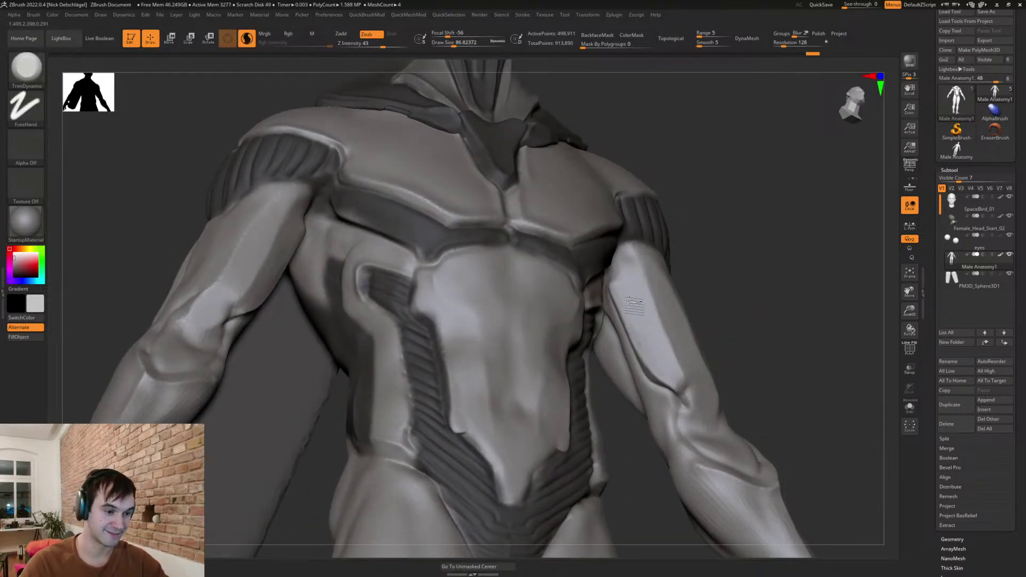
# - Reshape the lower end of the inner upper-arm groove above the elbow with the Move brush at a draw size of about 120
pyautogui.press('b')
pyautogui.press('m')
pyautogui.press('v')
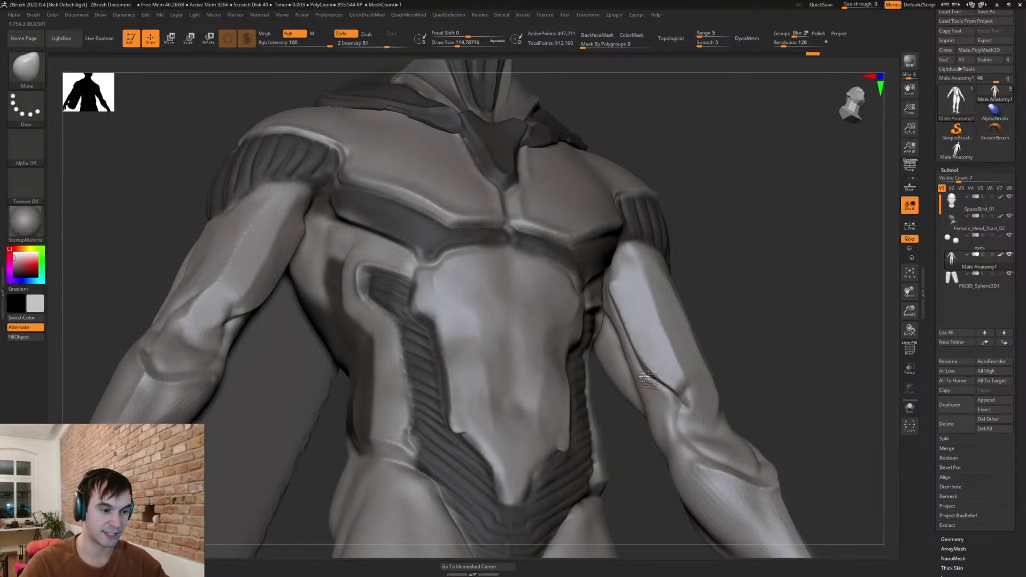
pyautogui.moveTo(652, 378); pyautogui.dragTo(645, 354)
pyautogui.moveTo(754, 331)
pyautogui.mouseDown()
pyautogui.moveTo(750, 363)
pyautogui.moveTo(763, 356)
pyautogui.moveTo(750, 317)
pyautogui.mouseUp()
pyautogui.press('s')
pyautogui.moveTo(752, 322); pyautogui.dragTo(772, 339)
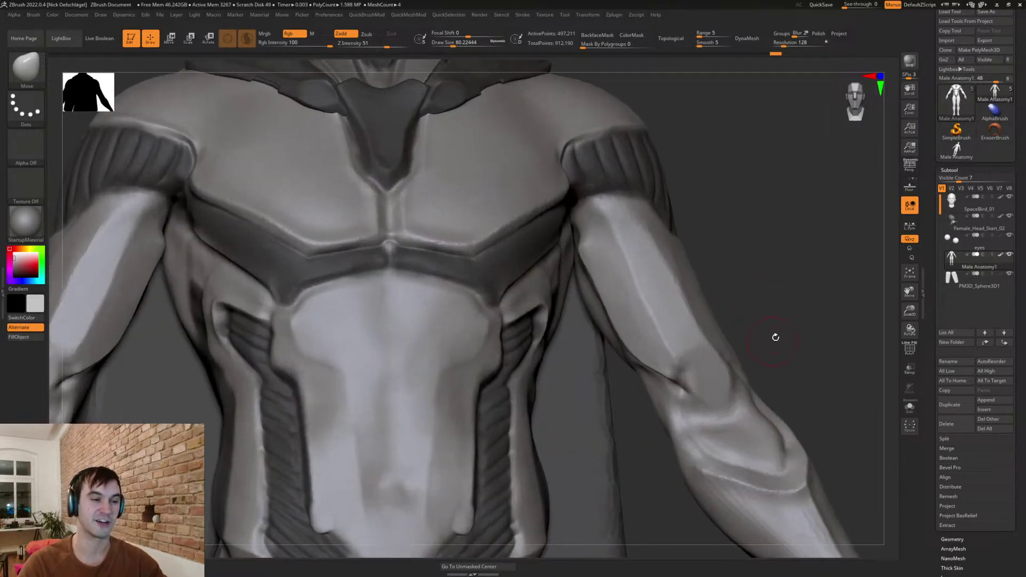
# - Flatten the lower corner of the upper-arm panel at the elbow with TrimDynamic at a draw size of about 80
pyautogui.press('b')
pyautogui.press('t')
pyautogui.press('d')
pyautogui.moveTo(669, 366); pyautogui.dragTo(678, 372)
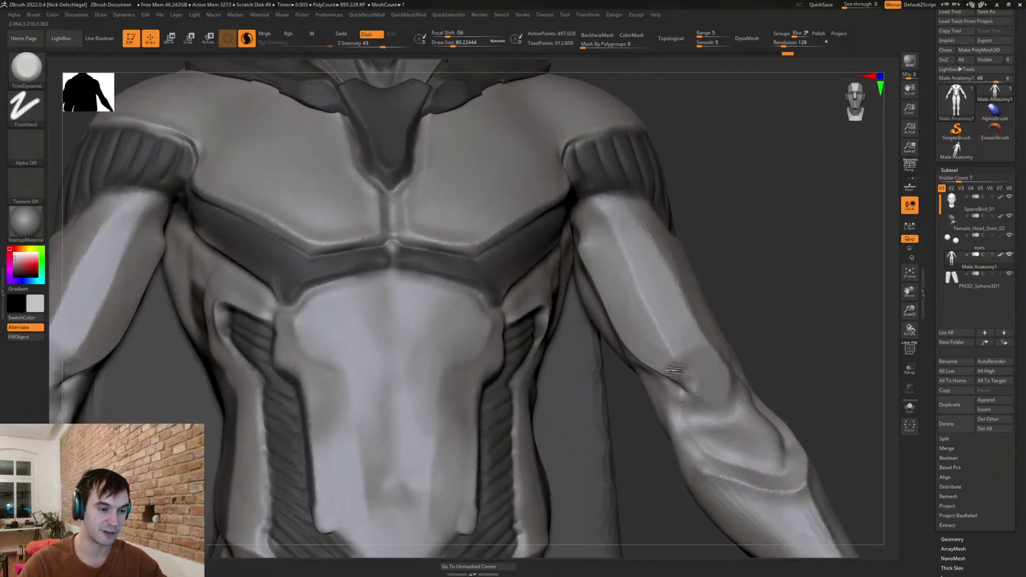
pyautogui.moveTo(718, 303)
pyautogui.mouseDown()
pyautogui.moveTo(722, 292)
pyautogui.moveTo(749, 307)
pyautogui.moveTo(743, 295)
pyautogui.mouseUp()
# - Sharpen the crease at the inner elbow with the DamStandard brush at a draw size of about 68
pyautogui.press('s')
pyautogui.moveTo(720, 338)
pyautogui.mouseDown()
pyautogui.moveTo(765, 373)
pyautogui.moveTo(757, 386)
pyautogui.mouseUp()
pyautogui.press('b')
pyautogui.press('d')
pyautogui.press('s')
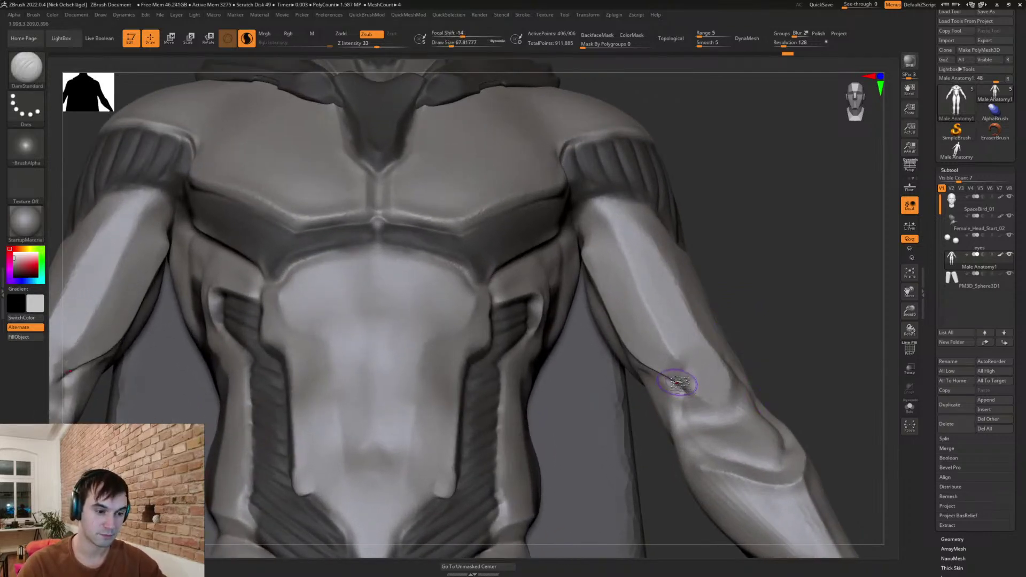
pyautogui.moveTo(681, 376); pyautogui.dragTo(691, 364)
# - Carve a notched lower edge across the upper-arm panel above the elbow to the outer groove, at a draw size of about 56
pyautogui.press('[')
pyautogui.moveTo(754, 323); pyautogui.dragTo(759, 302)
pyautogui.moveTo(661, 370)
pyautogui.mouseDown()
pyautogui.moveTo(683, 382)
pyautogui.moveTo(692, 374)
pyautogui.mouseUp()
pyautogui.moveTo(761, 332); pyautogui.dragTo(730, 337)
pyautogui.moveTo(686, 369)
pyautogui.mouseDown()
pyautogui.moveTo(727, 357)
pyautogui.moveTo(733, 378)
pyautogui.mouseUp()
pyautogui.moveTo(788, 279); pyautogui.dragTo(733, 332, button='right')
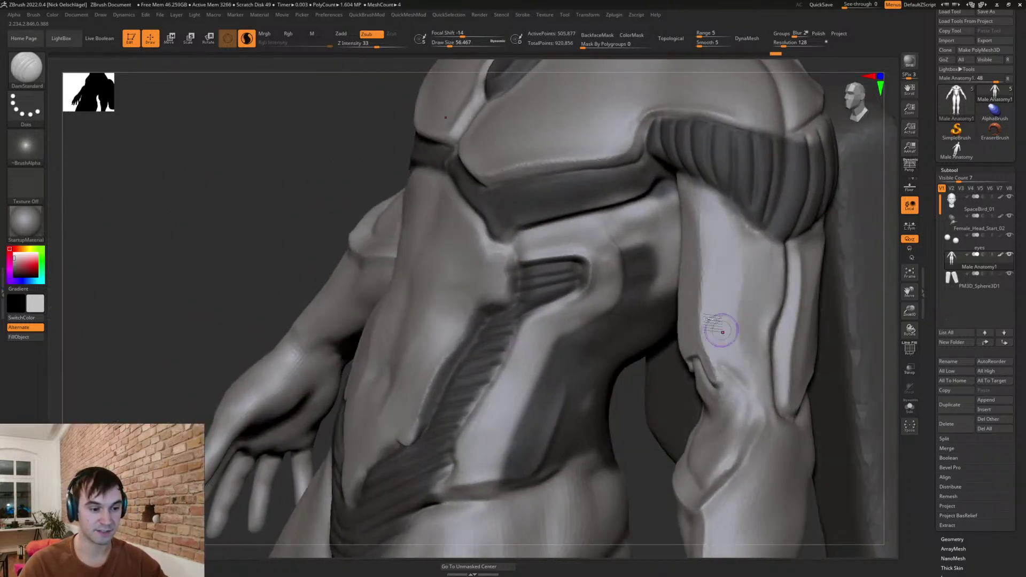
pyautogui.moveTo(716, 379); pyautogui.dragTo(774, 415)
pyautogui.moveTo(773, 348)
pyautogui.mouseDown()
pyautogui.moveTo(768, 413)
pyautogui.moveTo(728, 366)
pyautogui.mouseUp()
# - Examine the helmeted head and torso from the front with the Female_Head_Start_02 subtool selected
pyautogui.press('2')
pyautogui.moveTo(725, 370); pyautogui.dragTo(636, 381, button='right')
pyautogui.keyDown('ctrl'); pyautogui.moveTo(740, 408); pyautogui.dragTo(589, 345, button='right'); pyautogui.keyUp('ctrl')
pyautogui.keyDown('alt'); pyautogui.click(589, 345); pyautogui.keyUp('alt')
pyautogui.keyDown('ctrl'); pyautogui.moveTo(639, 307); pyautogui.dragTo(658, 360, button='right'); pyautogui.keyUp('ctrl')
pyautogui.keyDown('alt'); pyautogui.moveTo(661, 282); pyautogui.dragTo(678, 305, button='right'); pyautogui.keyUp('alt')
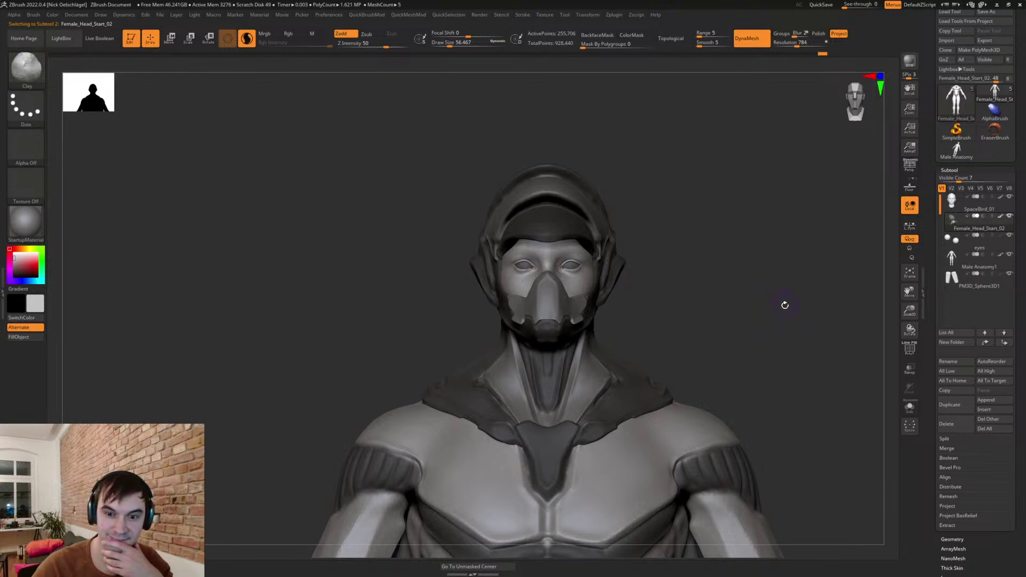
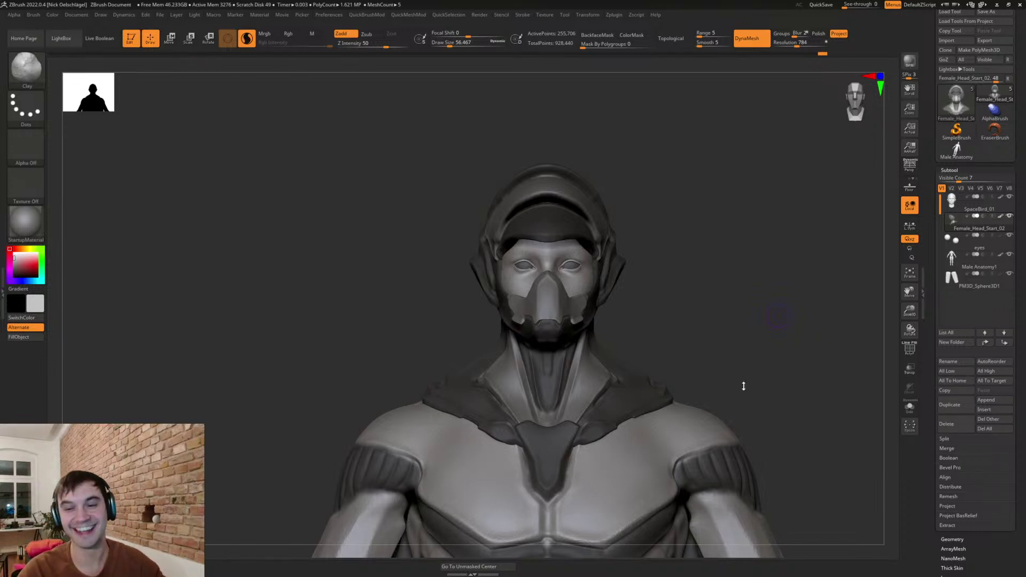
pyautogui.keyDown('shift'); pyautogui.moveTo(717, 304); pyautogui.dragTo(713, 259); pyautogui.keyUp('shift')
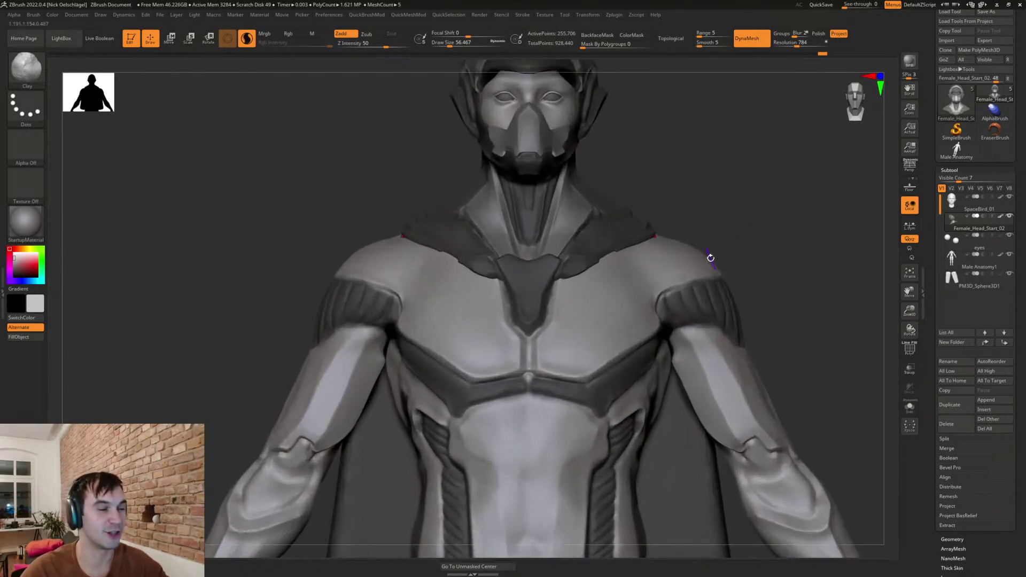
# - Try sculpting a round emblem at the lower centre of the chest on Male Anatomy1 with the Clay and DamStandard brushes
pyautogui.keyDown('alt'); pyautogui.click(541, 362); pyautogui.keyUp('alt')
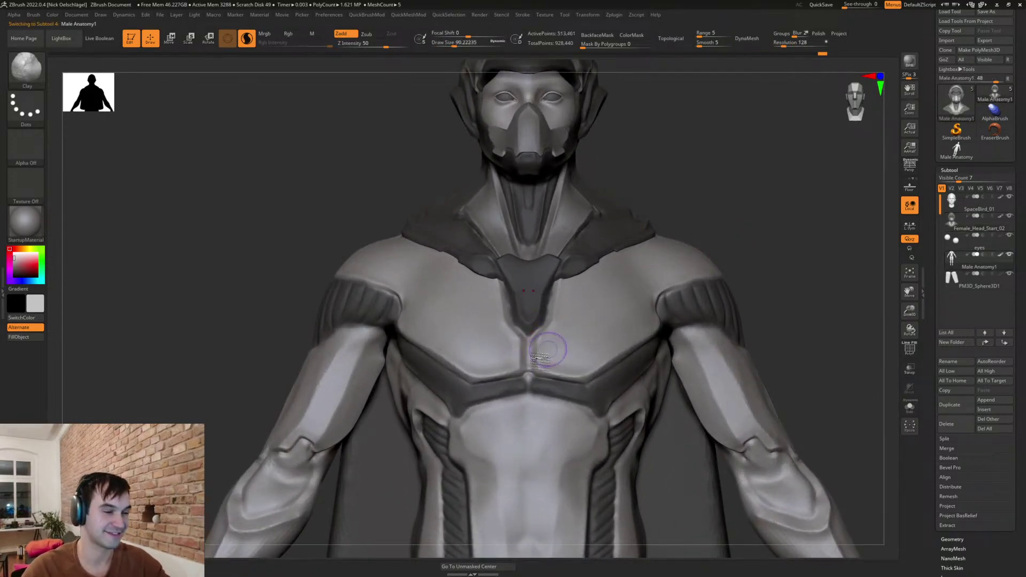
pyautogui.keyDown('alt'); pyautogui.click(546, 363); pyautogui.keyUp('alt')
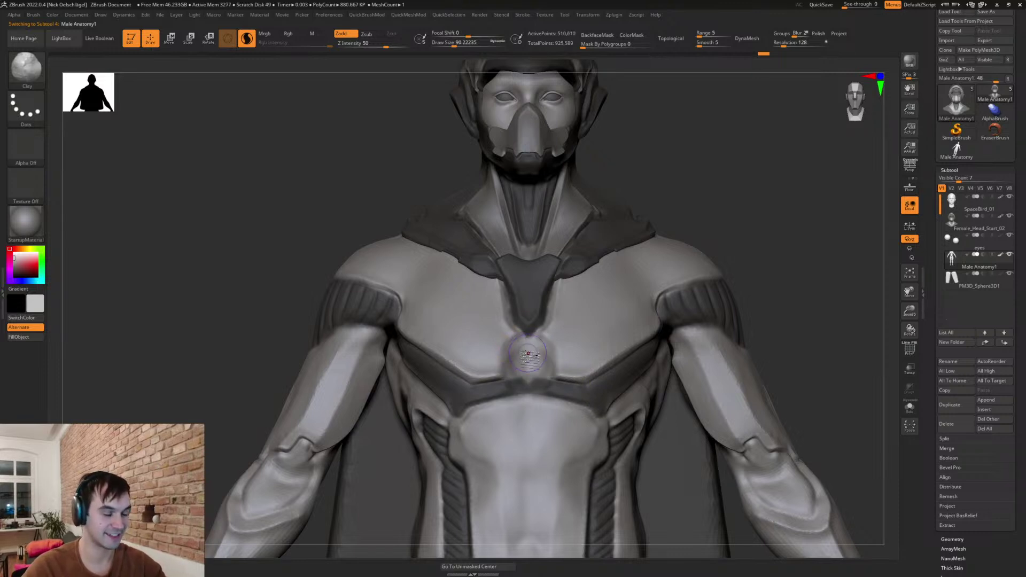
pyautogui.press('b')
pyautogui.press('d')
pyautogui.press('s')
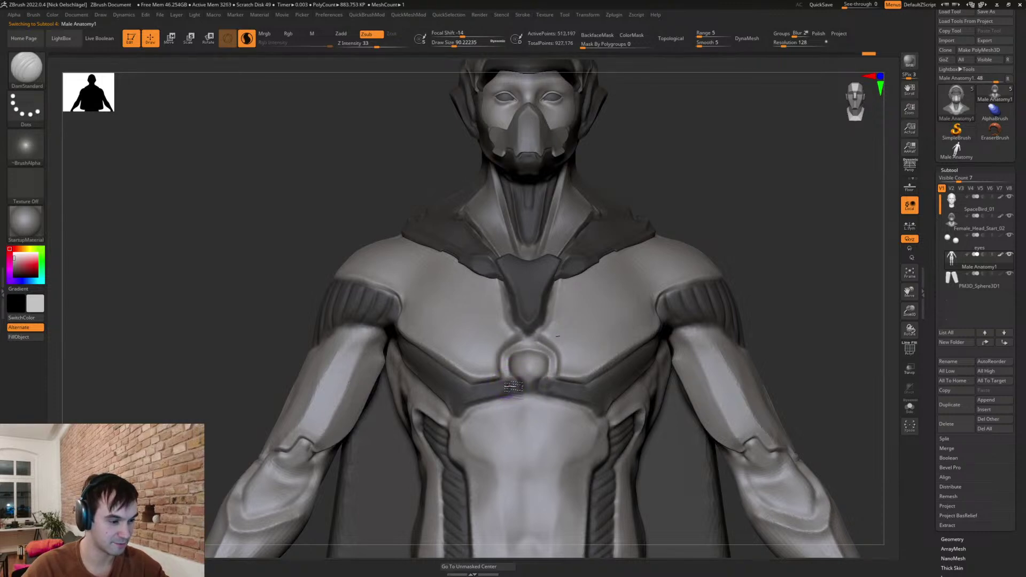
pyautogui.press('[')
pyautogui.press('[')
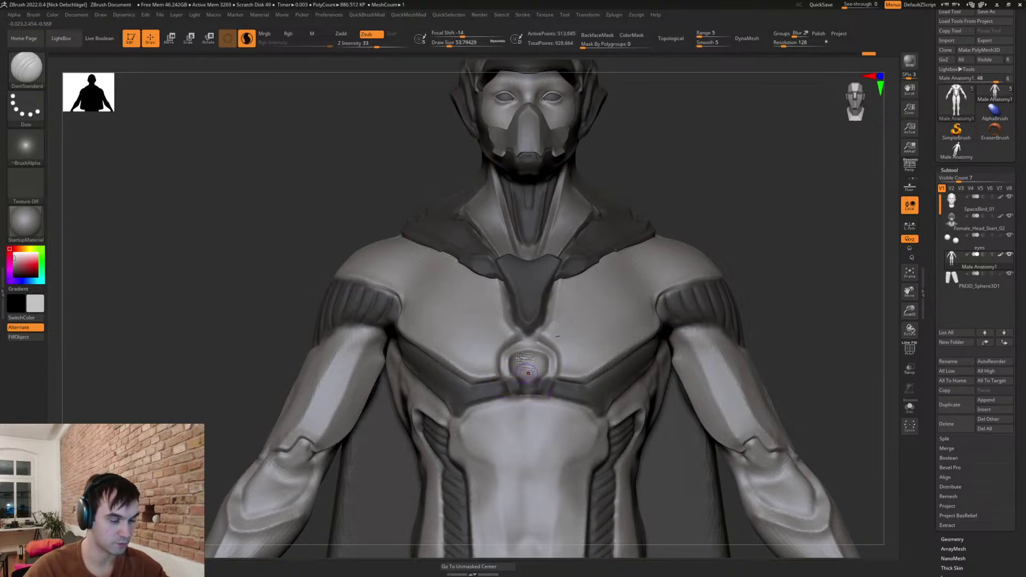
# - Undo the round chest emblem
pyautogui.moveTo(765, 312)
pyautogui.keyDown('alt'); pyautogui.mouseDown()
pyautogui.moveTo(681, 262)
pyautogui.moveTo(667, 294)
pyautogui.moveTo(683, 321)
pyautogui.moveTo(706, 287)
pyautogui.moveTo(689, 288)
pyautogui.moveTo(738, 250)
pyautogui.moveTo(728, 290)
pyautogui.mouseUp(); pyautogui.keyUp('alt')
pyautogui.hotkey('ctrl', 'z')
pyautogui.hotkey('ctrl', 'z')
pyautogui.hotkey('ctrl', 'z')
pyautogui.hotkey('ctrl', 'z')
pyautogui.hotkey('ctrl', 'z')
pyautogui.hotkey('ctrl', 'z')
# - Examine the proportions of the full figure and the upper body from several angles
pyautogui.moveTo(765, 262); pyautogui.dragTo(726, 261)
pyautogui.press('s')
pyautogui.moveTo(562, 310); pyautogui.dragTo(574, 310)
pyautogui.moveTo(708, 207)
pyautogui.keyDown('shift'); pyautogui.mouseDown()
pyautogui.moveTo(744, 312)
pyautogui.moveTo(705, 280)
pyautogui.mouseUp(); pyautogui.keyUp('shift')
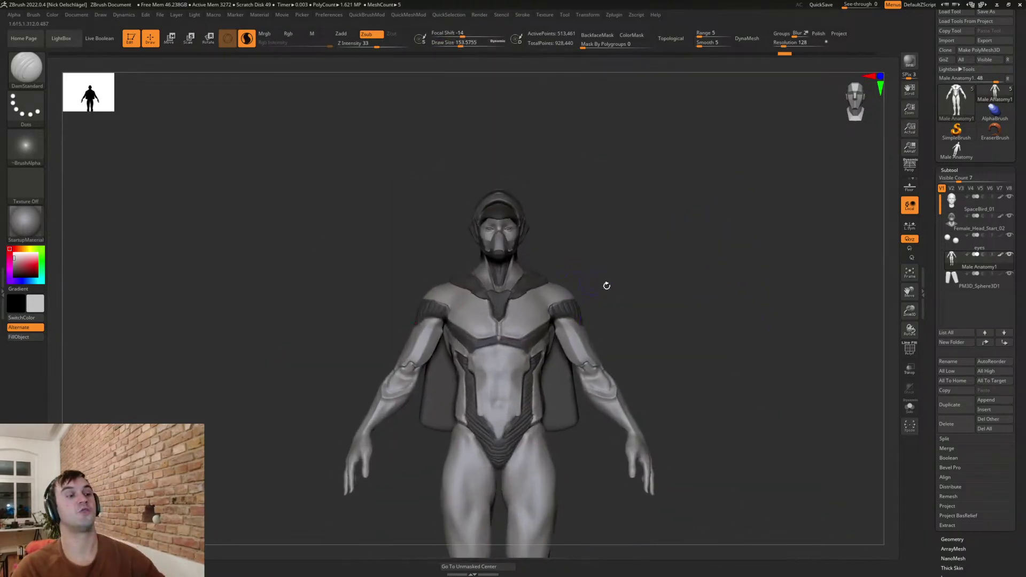
pyautogui.keyDown('alt'); pyautogui.moveTo(592, 283); pyautogui.dragTo(626, 338); pyautogui.keyUp('alt')
pyautogui.moveTo(701, 253); pyautogui.dragTo(516, 347)
pyautogui.keyDown('alt'); pyautogui.moveTo(687, 293); pyautogui.dragTo(641, 290); pyautogui.keyUp('alt')
pyautogui.moveTo(673, 236)
pyautogui.mouseDown()
pyautogui.moveTo(630, 242)
pyautogui.moveTo(655, 193)
pyautogui.moveTo(664, 218)
pyautogui.mouseUp()
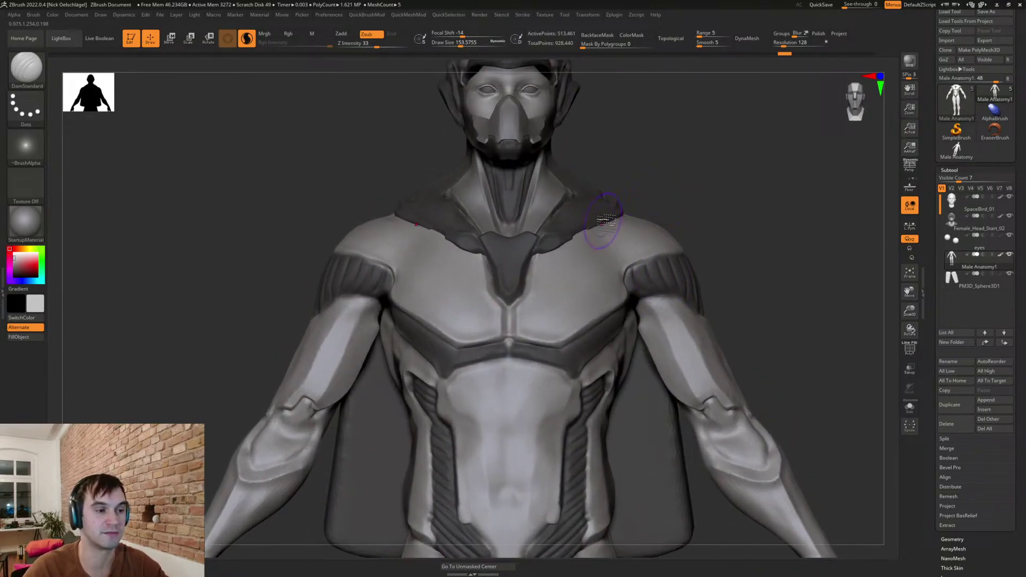
# - Select the Female_Head_Start_02 subtool and switch to the Move brush at a draw size of about 318
pyautogui.keyDown('alt'); pyautogui.click(605, 214); pyautogui.keyUp('alt')
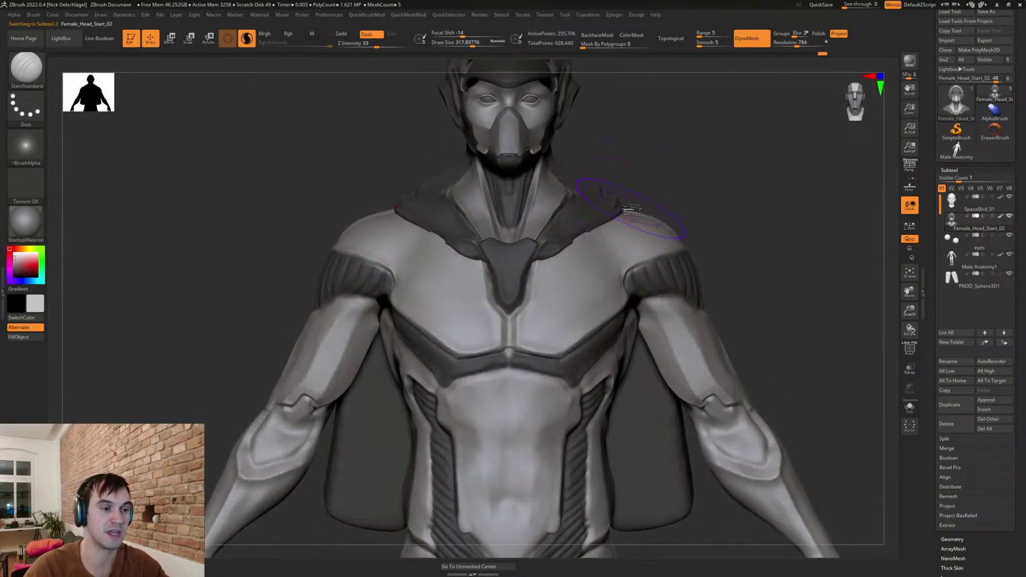
pyautogui.press('b')
pyautogui.press('m')
pyautogui.press('v')
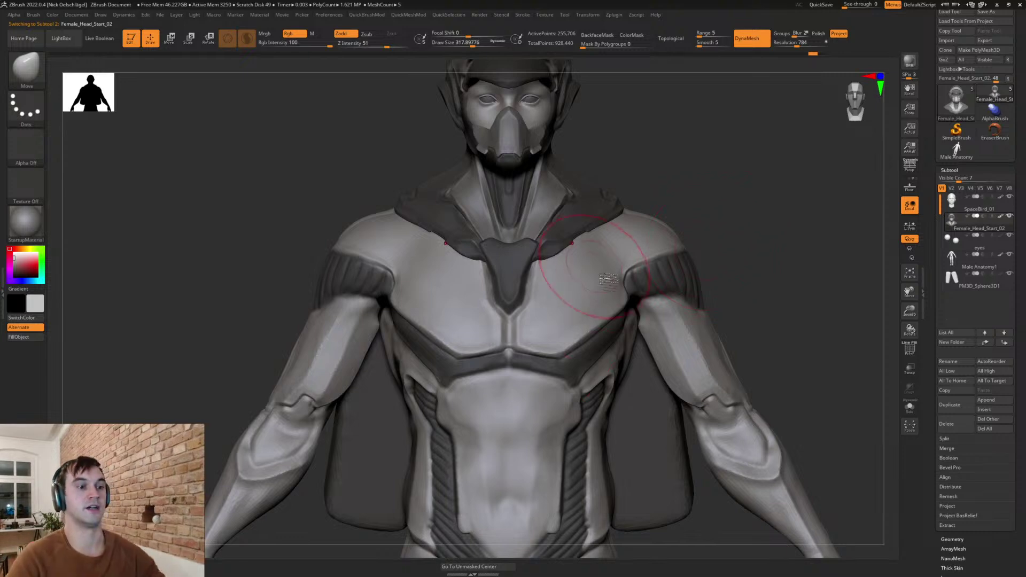
pyautogui.moveTo(768, 331)
pyautogui.keyDown('alt'); pyautogui.mouseDown()
pyautogui.moveTo(717, 244)
pyautogui.moveTo(718, 257)
pyautogui.mouseUp(); pyautogui.keyUp('alt')
pyautogui.press('s')
pyautogui.moveTo(718, 257)
pyautogui.mouseDown()
pyautogui.moveTo(705, 309)
pyautogui.moveTo(726, 316)
pyautogui.moveTo(703, 273)
pyautogui.moveTo(666, 270)
pyautogui.moveTo(664, 295)
pyautogui.moveTo(690, 277)
pyautogui.moveTo(701, 292)
pyautogui.mouseUp()
# - Select the Male Anatomy1 subtool and mask the recessed panel on the inner elbow at a draw size of about 120
pyautogui.keyDown('alt'); pyautogui.click(642, 275); pyautogui.keyUp('alt')
pyautogui.press('s')
pyautogui.press('ctrl')
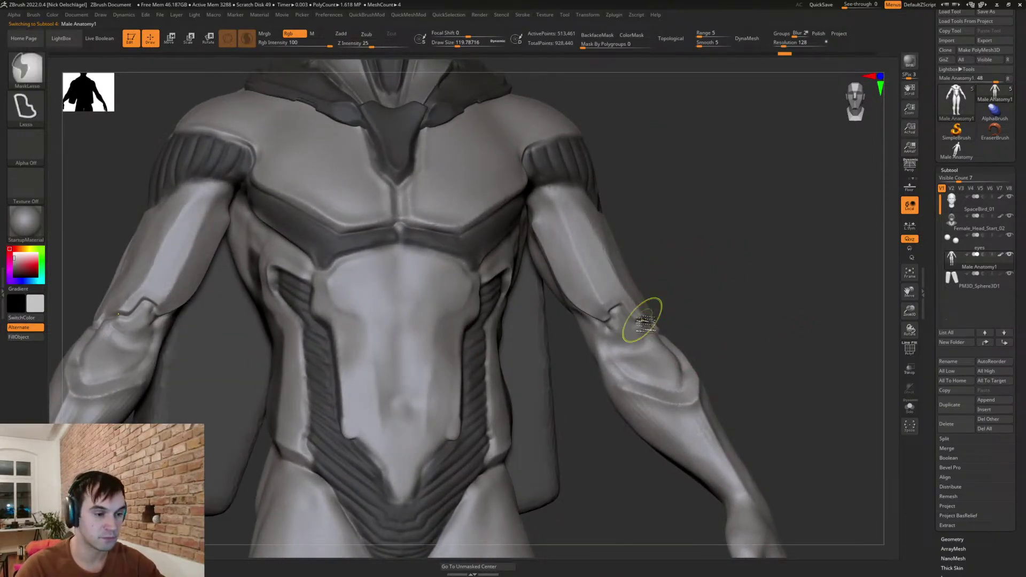
pyautogui.moveTo(618, 321)
pyautogui.keyDown('ctrl'); pyautogui.mouseDown()
pyautogui.moveTo(619, 368)
pyautogui.moveTo(653, 390)
pyautogui.moveTo(692, 380)
pyautogui.moveTo(664, 336)
pyautogui.moveTo(625, 315)
pyautogui.mouseUp(); pyautogui.keyUp('ctrl')
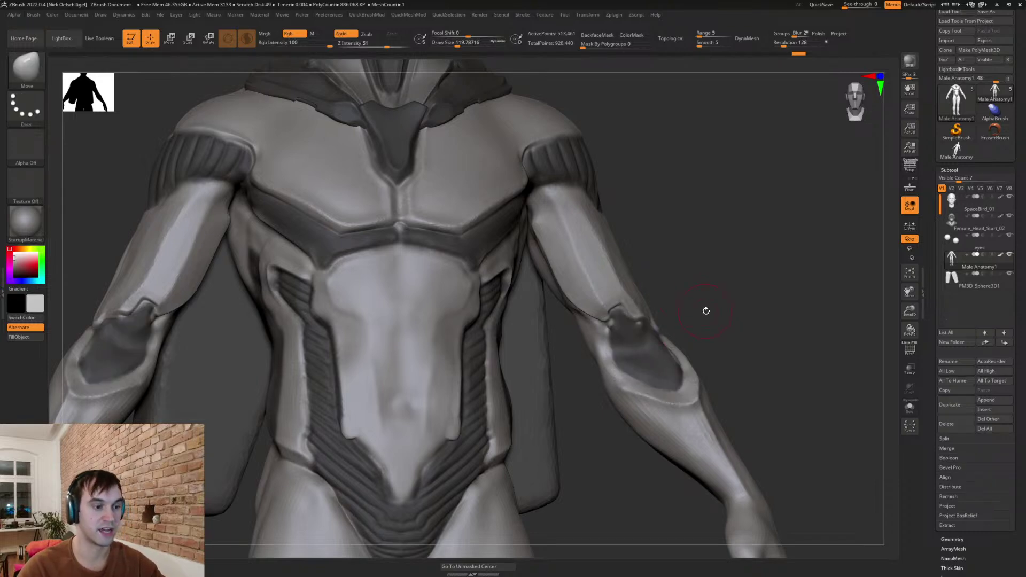
pyautogui.moveTo(705, 309); pyautogui.dragTo(678, 320)
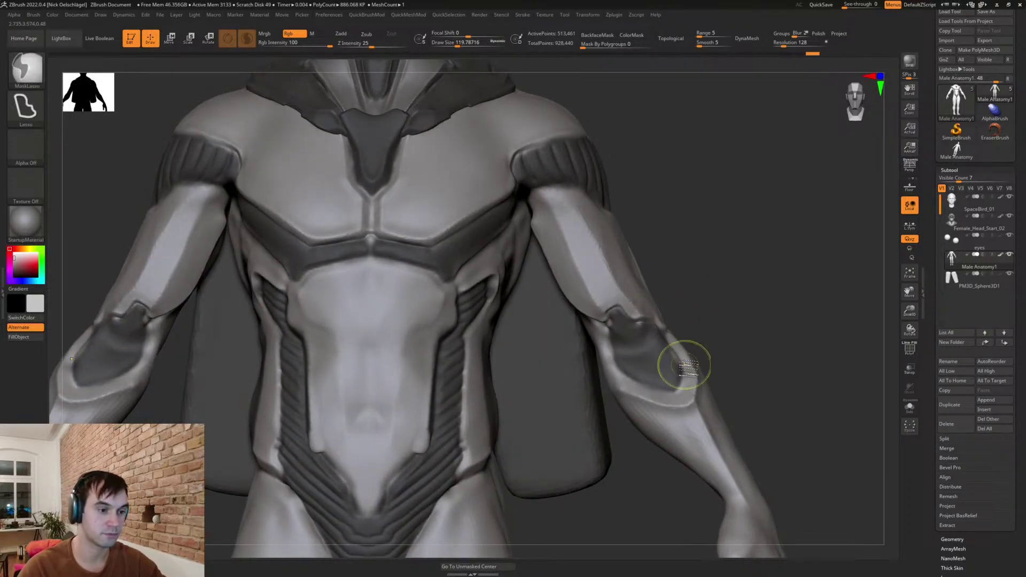
# - Sample the suit's dark grey, fill the inner elbow panel with it and clear the mask
pyautogui.press('c')
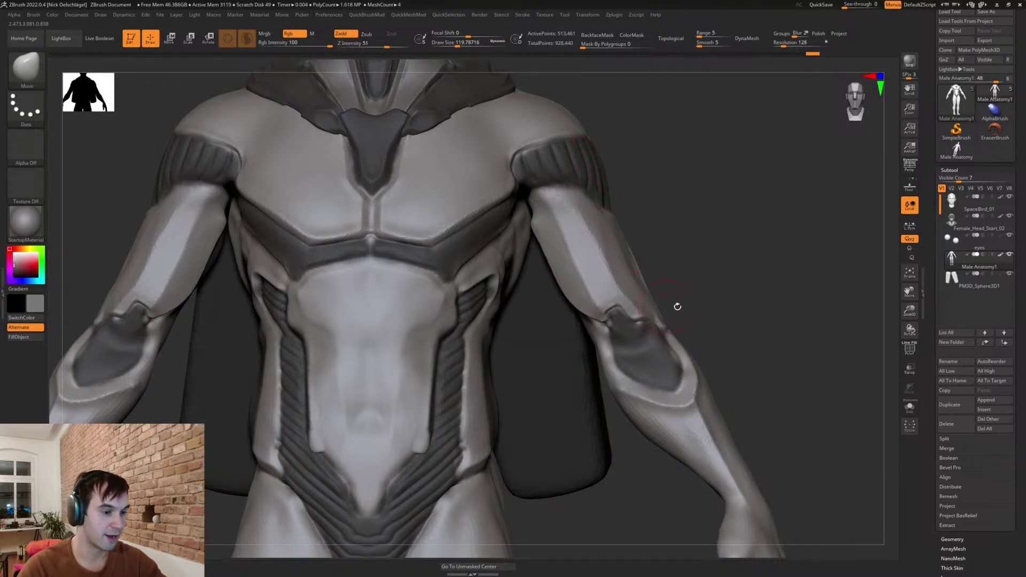
pyautogui.hotkey('ctrl', 'f')
pyautogui.click(41, 339)
pyautogui.moveTo(719, 298)
pyautogui.keyDown('ctrl'); pyautogui.mouseDown()
pyautogui.moveTo(752, 352)
pyautogui.moveTo(740, 336)
pyautogui.moveTo(768, 413)
pyautogui.mouseUp(); pyautogui.keyUp('ctrl')
# - Mask diagonal strips across the dark inner elbow panel at a draw size of about 87 and invert the mask
pyautogui.press('s')
pyautogui.moveTo(632, 324)
pyautogui.mouseDown()
pyautogui.moveTo(668, 310)
pyautogui.moveTo(644, 361)
pyautogui.moveTo(663, 358)
pyautogui.mouseUp()
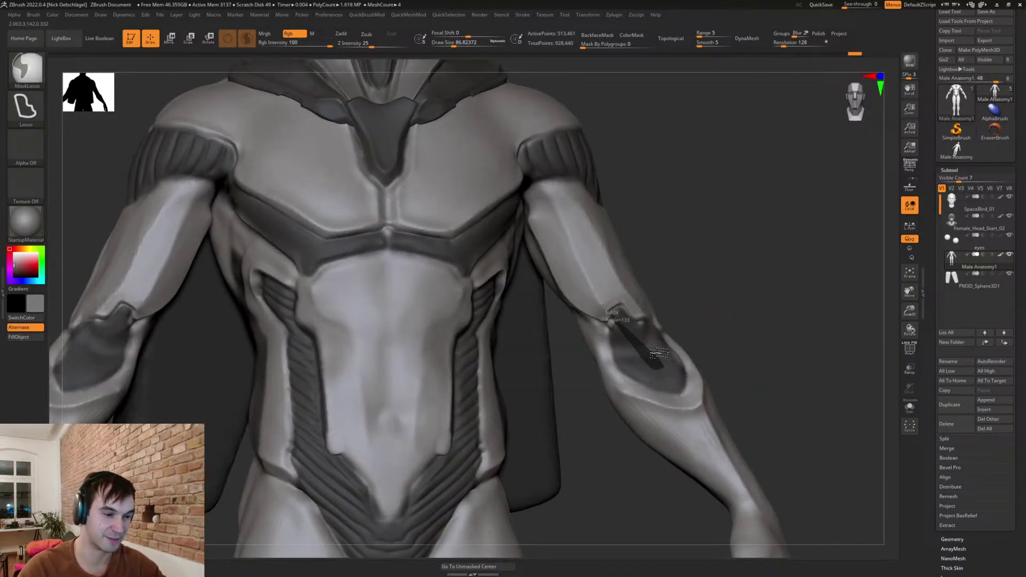
pyautogui.keyDown('ctrl'); pyautogui.moveTo(626, 308); pyautogui.dragTo(616, 312); pyautogui.keyUp('ctrl')
pyautogui.keyDown('ctrl'); pyautogui.click(718, 326); pyautogui.keyUp('ctrl')
pyautogui.moveTo(731, 335); pyautogui.dragTo(671, 354)
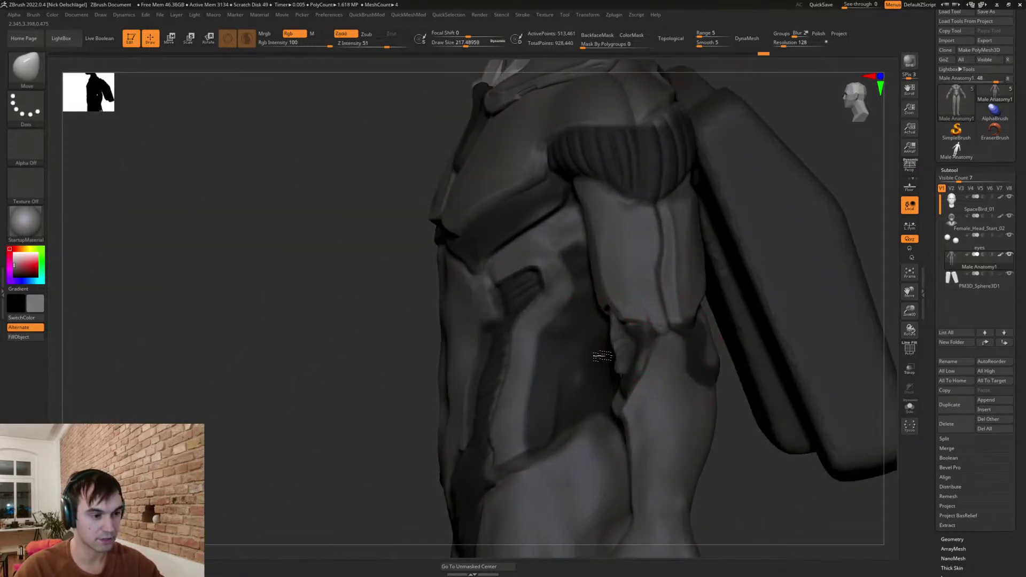
# - Adjust the edge of the inner elbow panel with the Move brush at a draw size of about 217
pyautogui.moveTo(342, 428); pyautogui.dragTo(454, 428)
pyautogui.moveTo(733, 320)
pyautogui.keyDown('alt'); pyautogui.mouseDown()
pyautogui.moveTo(767, 311)
pyautogui.moveTo(682, 337)
pyautogui.mouseUp(); pyautogui.keyUp('alt')
pyautogui.moveTo(608, 376); pyautogui.dragTo(628, 384)
pyautogui.moveTo(595, 338); pyautogui.dragTo(604, 331)
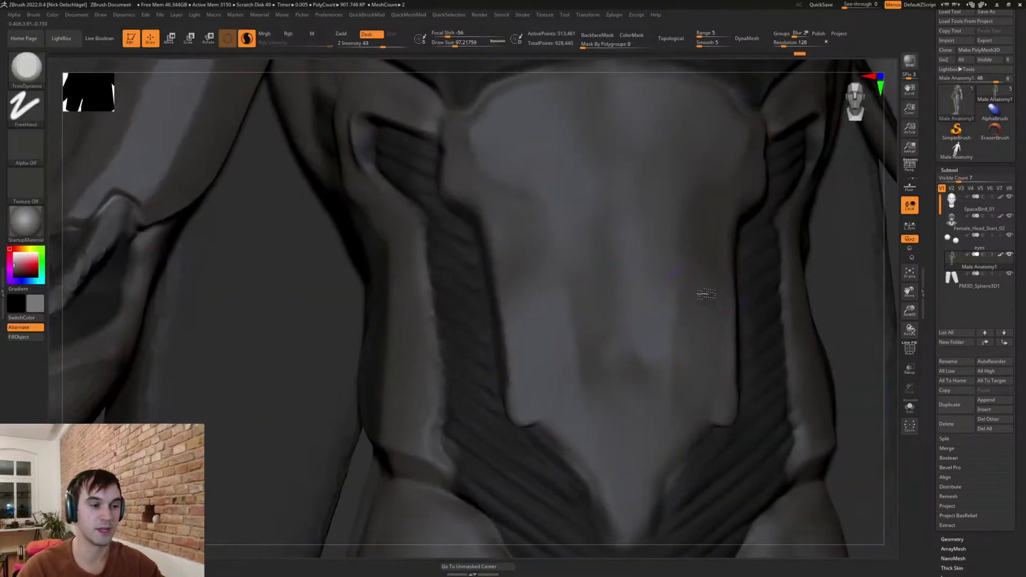
# - Clear the mask around the diagonal elbow strip and set the TrimDynamic brush to a draw size of about 59
pyautogui.moveTo(706, 294)
pyautogui.keyDown('ctrl'); pyautogui.mouseDown(button='right')
pyautogui.moveTo(808, 326)
pyautogui.moveTo(513, 369)
pyautogui.mouseUp(button='right'); pyautogui.keyUp('ctrl')
pyautogui.keyDown('ctrl'); pyautogui.moveTo(802, 332); pyautogui.dragTo(717, 302, button='right'); pyautogui.keyUp('ctrl')
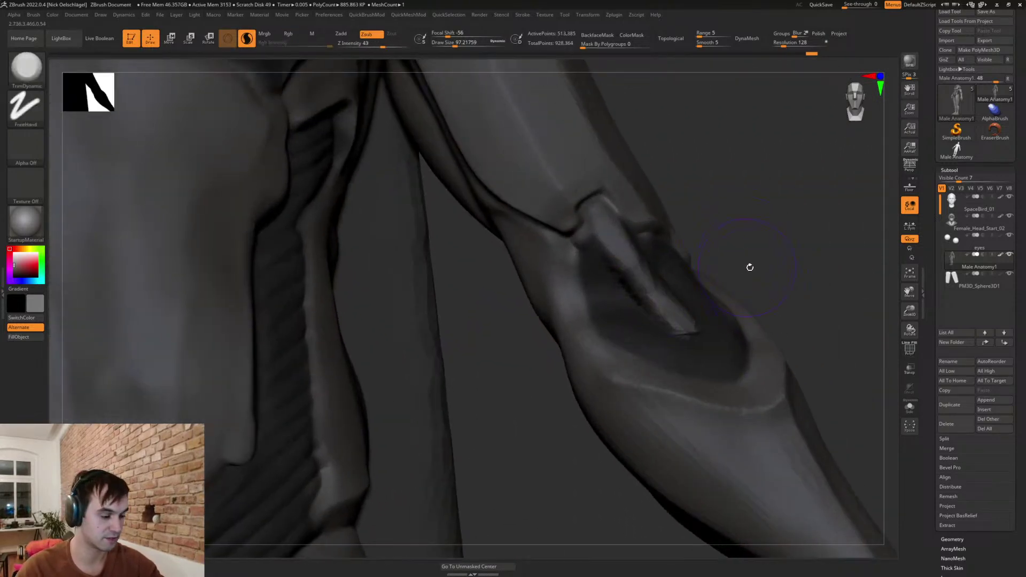
pyautogui.keyDown('ctrl'); pyautogui.click(774, 287); pyautogui.keyUp('ctrl')
pyautogui.press('s')
pyautogui.click(645, 289)
pyautogui.moveTo(648, 266); pyautogui.dragTo(628, 267)
pyautogui.moveTo(744, 216); pyautogui.dragTo(648, 243, button='right')
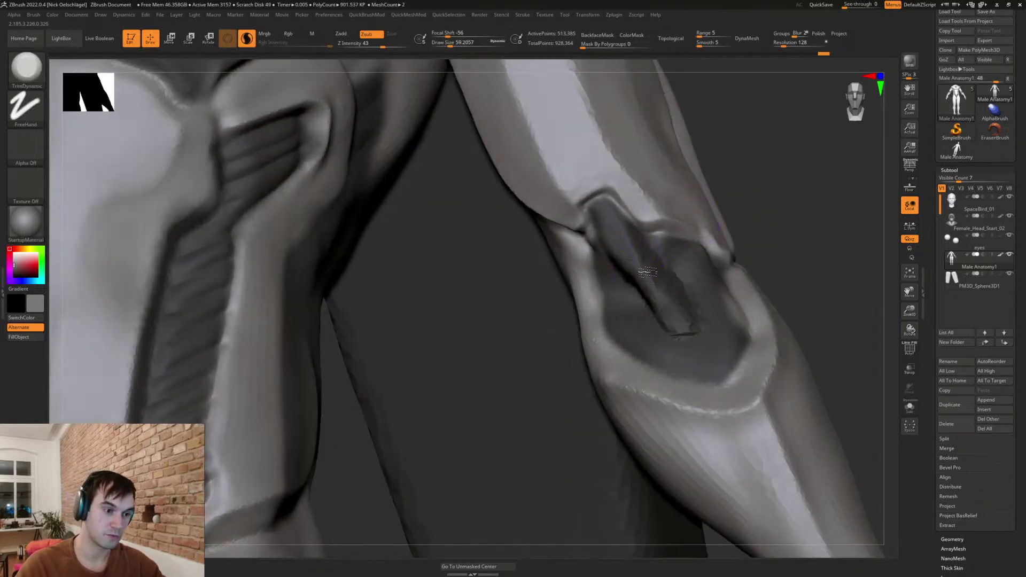
# - Try to flatten the upper part of the raised diagonal elbow strip with TrimDynamic, and undo the stroke
pyautogui.press('s')
pyautogui.click(682, 304)
pyautogui.press('s')
pyautogui.click(683, 302)
pyautogui.press('s')
pyautogui.click(637, 268)
pyautogui.moveTo(610, 209); pyautogui.dragTo(645, 276)
pyautogui.hotkey('ctrl', 'z')
# - Flatten the raised diagonal elbow strip with TrimDynamic at a draw size of about 54 and smooth the surface around it
pyautogui.press('s')
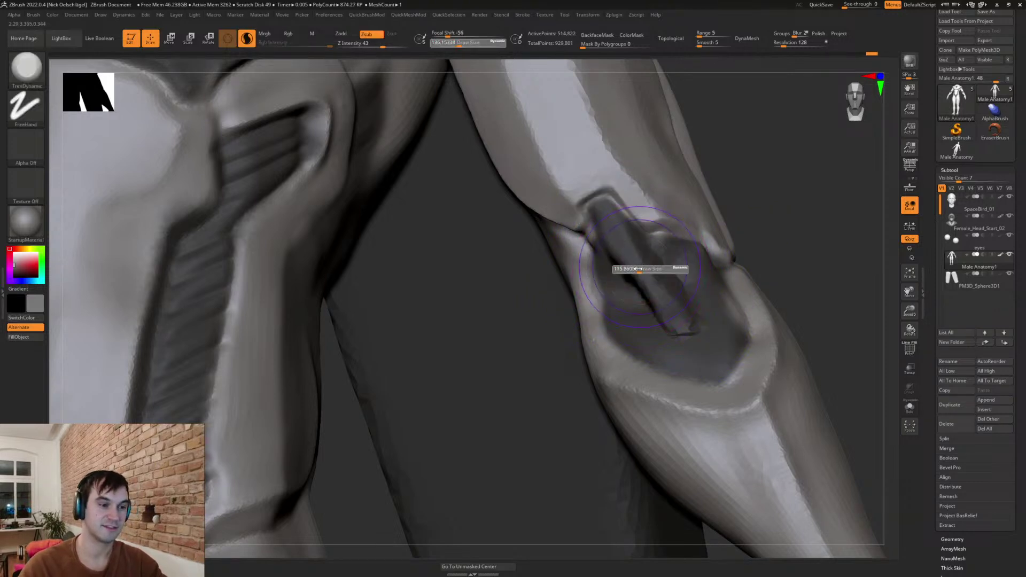
pyautogui.click(631, 271)
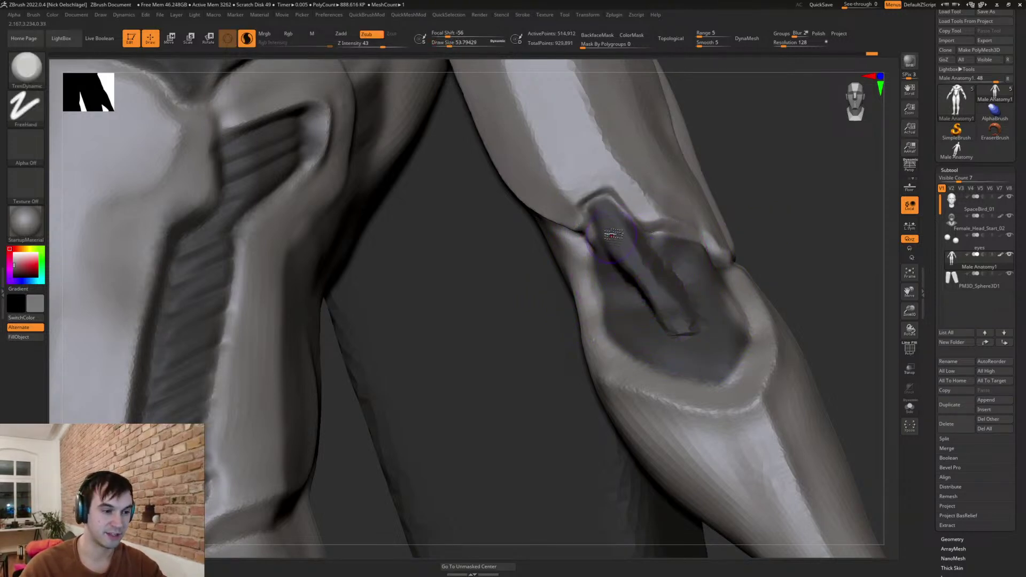
pyautogui.moveTo(634, 264); pyautogui.dragTo(693, 331)
pyautogui.keyDown('shift'); pyautogui.moveTo(660, 253); pyautogui.dragTo(640, 316); pyautogui.keyUp('shift')
pyautogui.moveTo(628, 304); pyautogui.dragTo(618, 267, button='right')
pyautogui.keyDown('shift'); pyautogui.moveTo(622, 273); pyautogui.dragTo(647, 299); pyautogui.keyUp('shift')
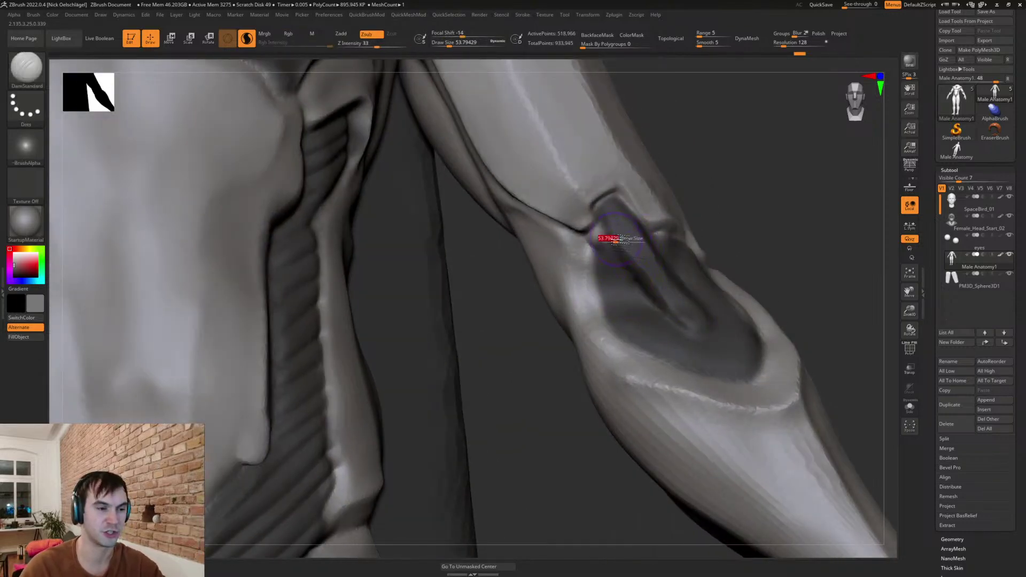
# - Carve creases along both sides of the diagonal elbow strip with DamStandard at a draw size of about 49
pyautogui.moveTo(595, 219)
pyautogui.mouseDown()
pyautogui.moveTo(668, 313)
pyautogui.moveTo(708, 324)
pyautogui.mouseUp()
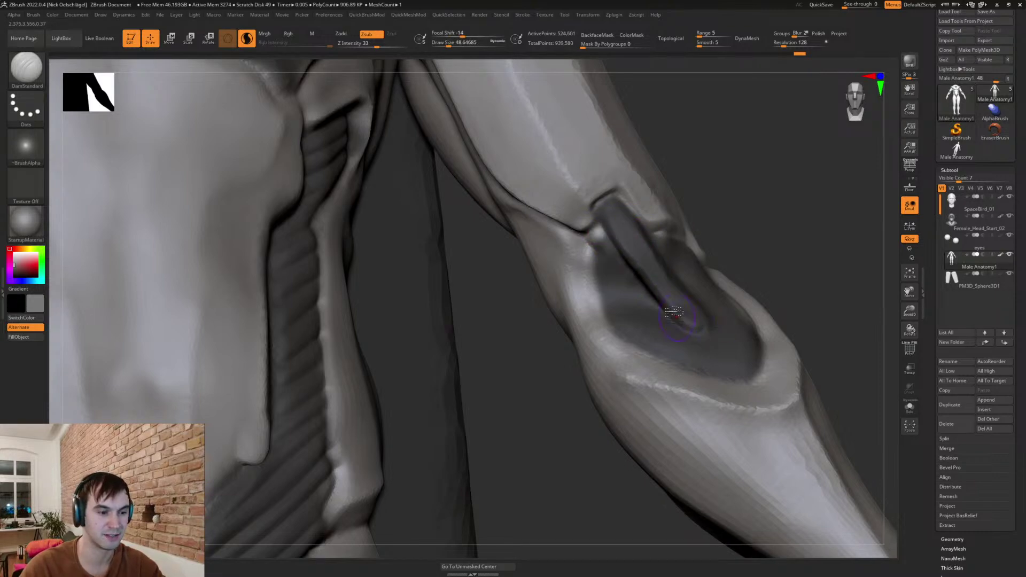
pyautogui.moveTo(712, 264); pyautogui.dragTo(683, 351, button='right')
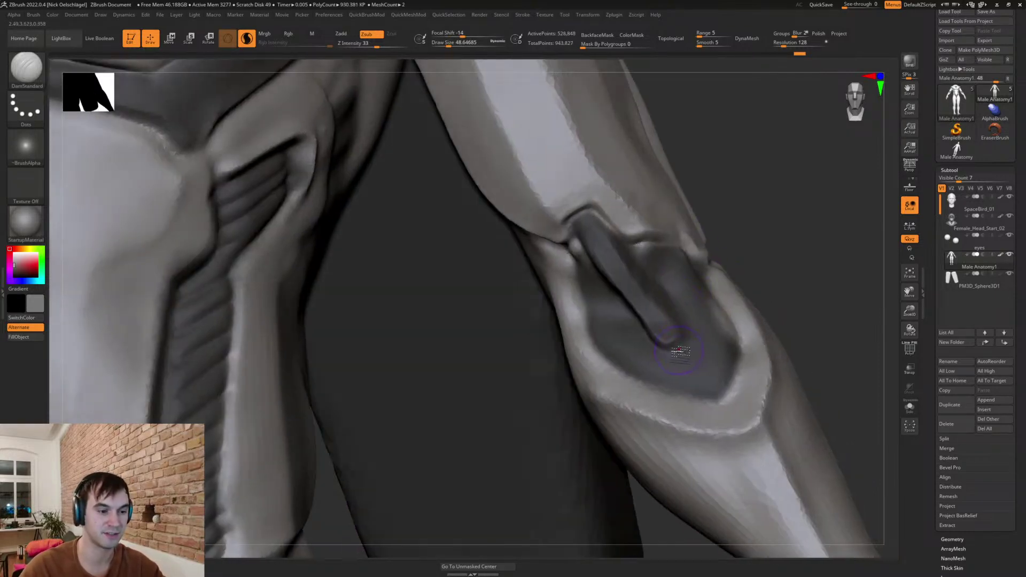
pyautogui.moveTo(635, 244); pyautogui.dragTo(695, 323)
pyautogui.moveTo(616, 242); pyautogui.dragTo(691, 326)
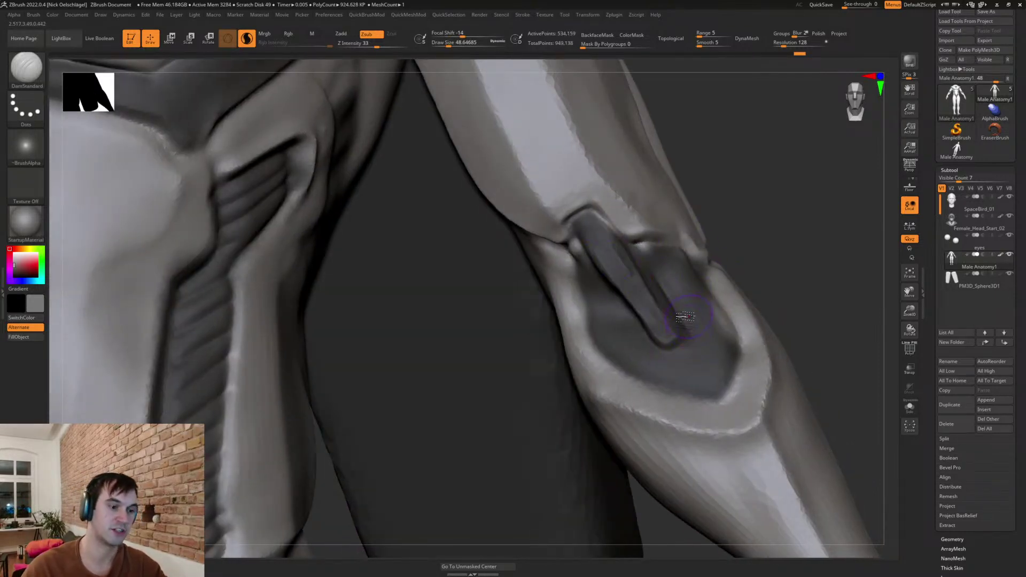
# - Deepen the border of the dark inner elbow panel with DamStandard creases along its inner, lower and outer edges
pyautogui.moveTo(573, 268); pyautogui.dragTo(674, 363)
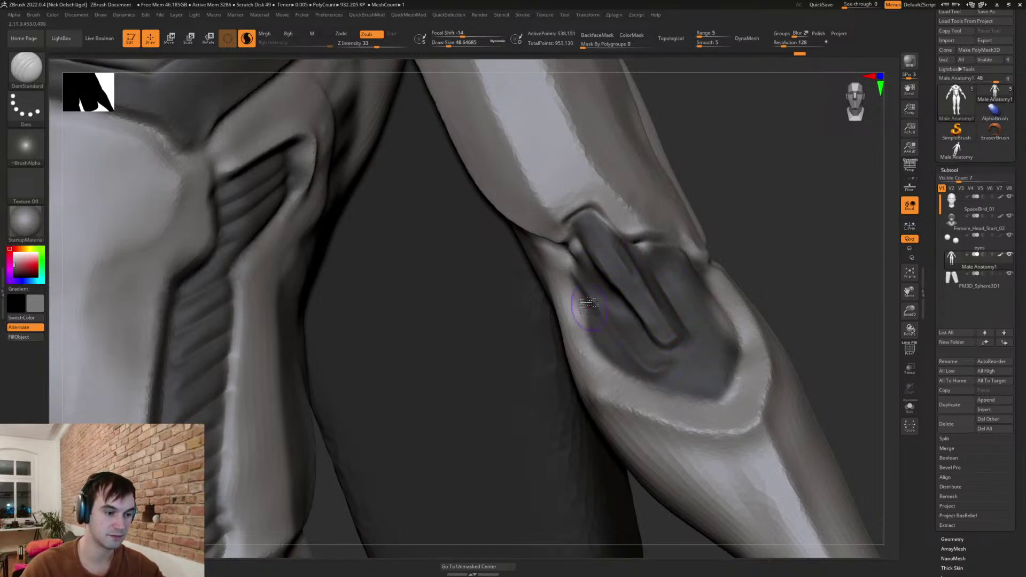
pyautogui.moveTo(577, 282)
pyautogui.mouseDown()
pyautogui.moveTo(678, 399)
pyautogui.moveTo(718, 398)
pyautogui.moveTo(724, 379)
pyautogui.mouseUp()
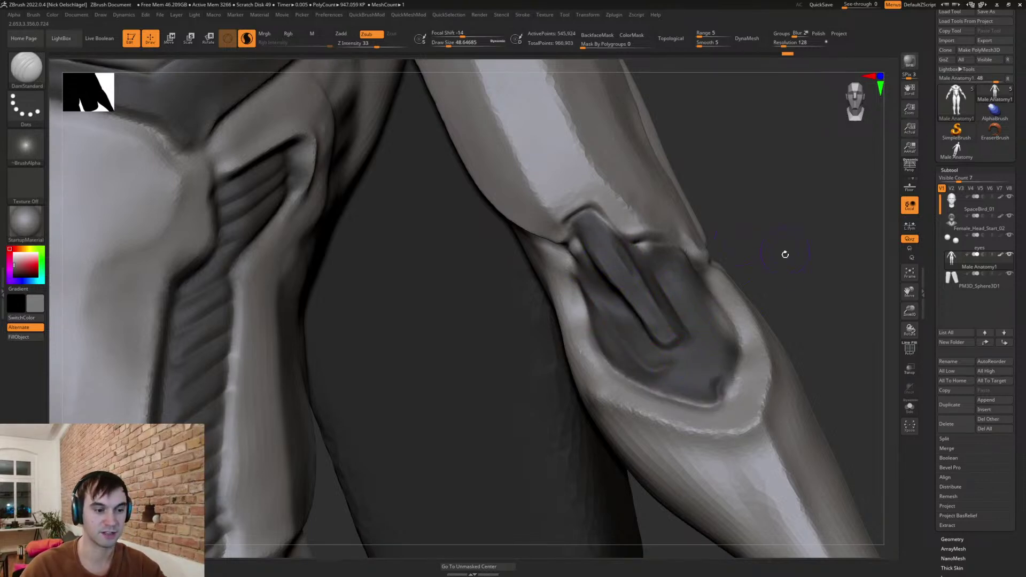
pyautogui.moveTo(784, 250); pyautogui.dragTo(789, 237, button='right')
pyautogui.moveTo(728, 379); pyautogui.dragTo(718, 281)
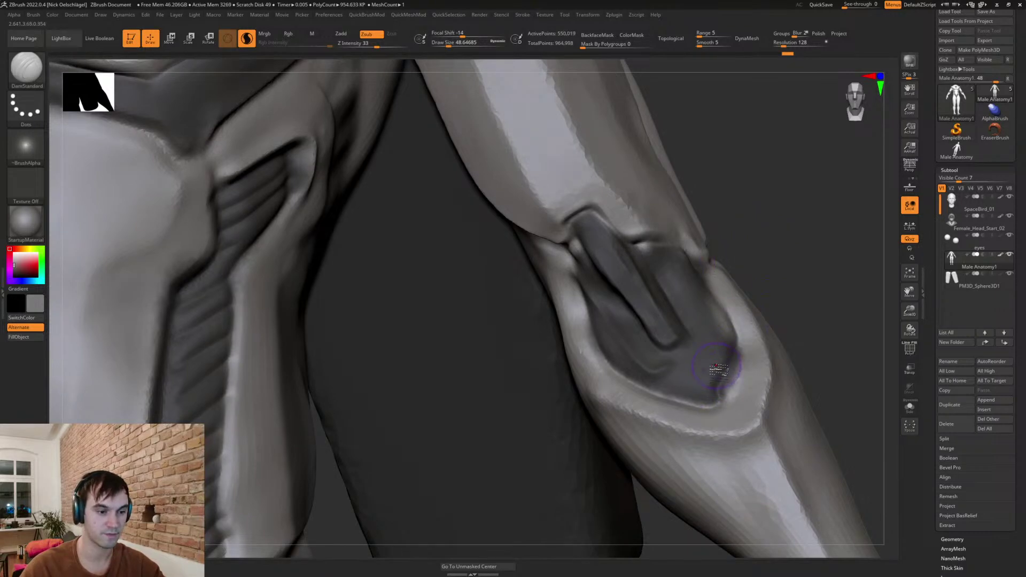
# - Nudge the lower centre of the chest plates with the Move brush at a draw size of about 71
pyautogui.press('f')
pyautogui.moveTo(755, 319); pyautogui.dragTo(763, 353, button='right')
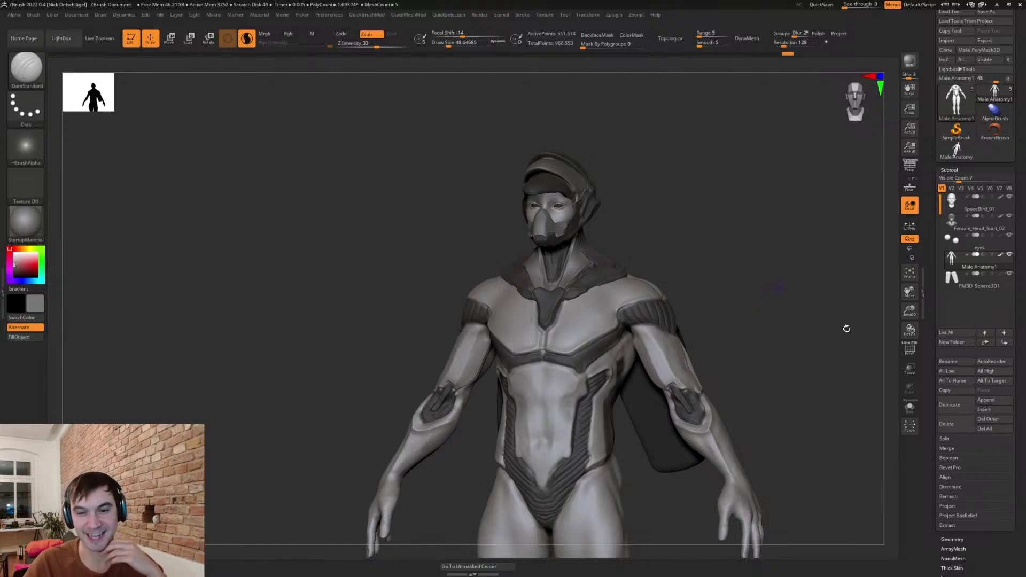
pyautogui.moveTo(772, 290); pyautogui.dragTo(722, 299)
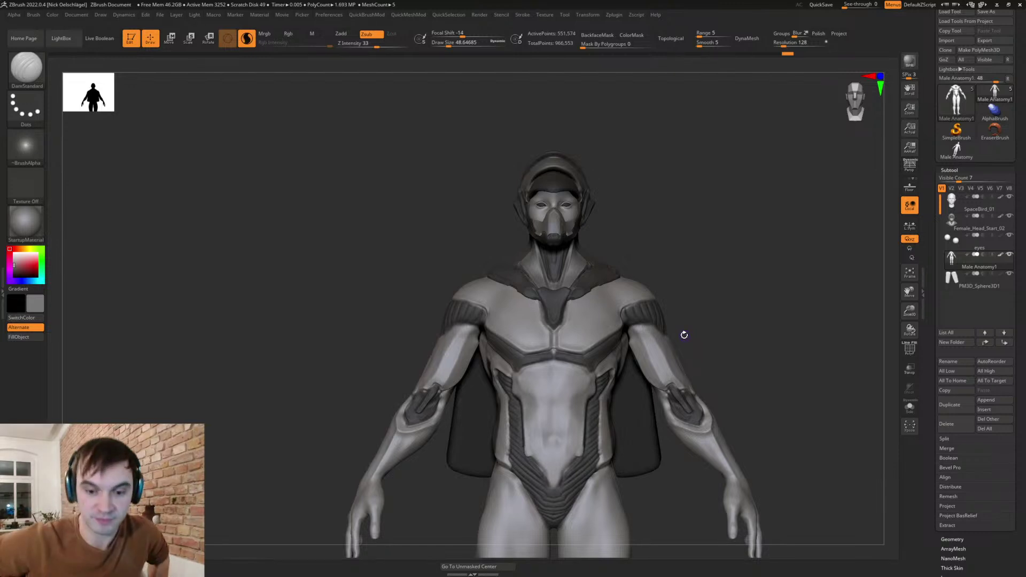
pyautogui.moveTo(670, 313)
pyautogui.mouseDown()
pyautogui.moveTo(735, 320)
pyautogui.moveTo(672, 294)
pyautogui.moveTo(690, 278)
pyautogui.moveTo(663, 252)
pyautogui.moveTo(692, 214)
pyautogui.moveTo(676, 188)
pyautogui.moveTo(621, 188)
pyautogui.moveTo(677, 193)
pyautogui.moveTo(694, 273)
pyautogui.moveTo(756, 276)
pyautogui.moveTo(739, 245)
pyautogui.moveTo(744, 254)
pyautogui.moveTo(711, 234)
pyautogui.moveTo(731, 236)
pyautogui.mouseUp()
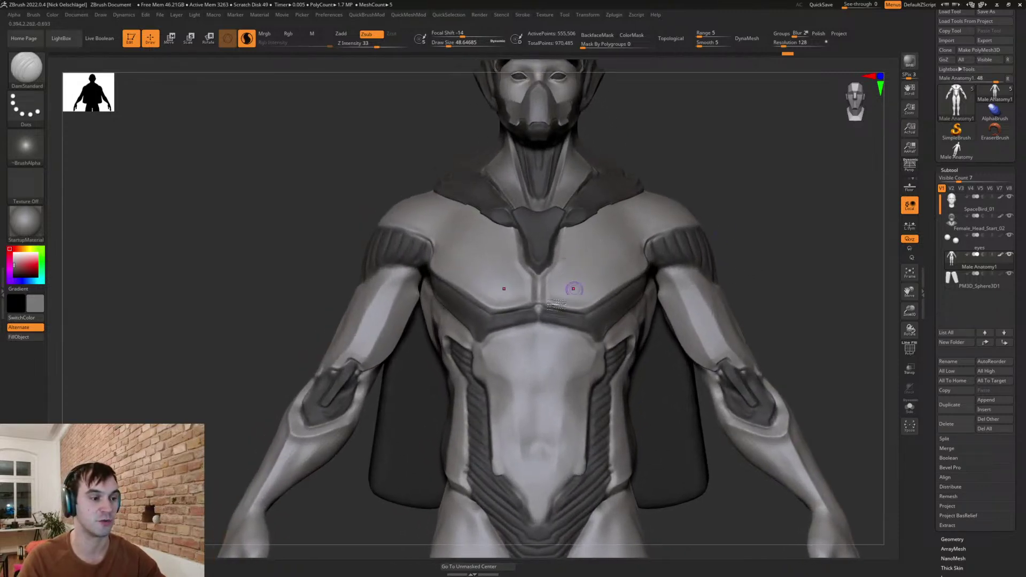
pyautogui.press('b')
pyautogui.press('m')
pyautogui.press('v')
pyautogui.moveTo(545, 301); pyautogui.dragTo(548, 302)
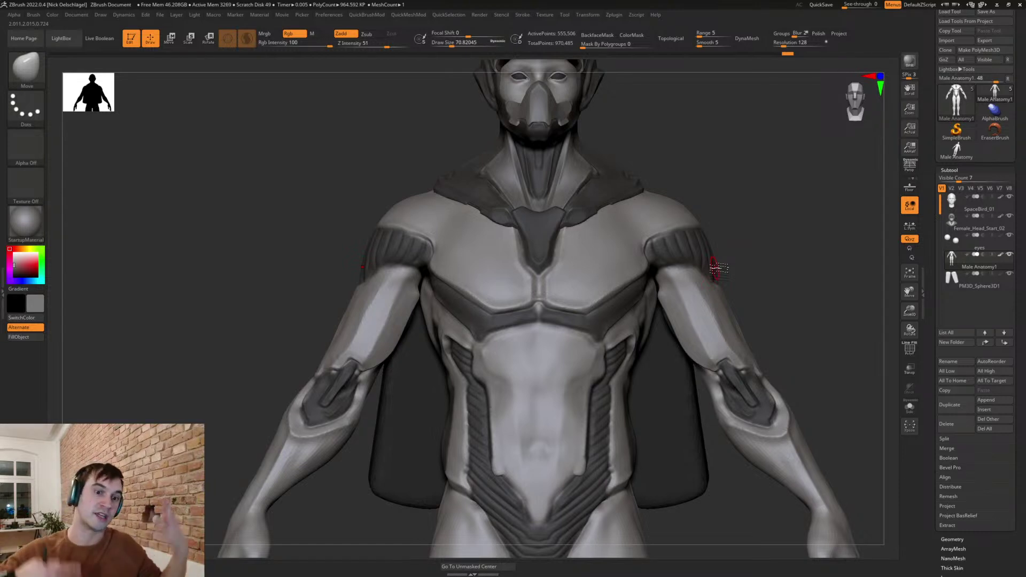
# - Select the Female_Head_Start_02 subtool and set the Move brush to a draw size of about 56
pyautogui.keyDown('alt'); pyautogui.moveTo(790, 242); pyautogui.dragTo(752, 404); pyautogui.keyUp('alt')
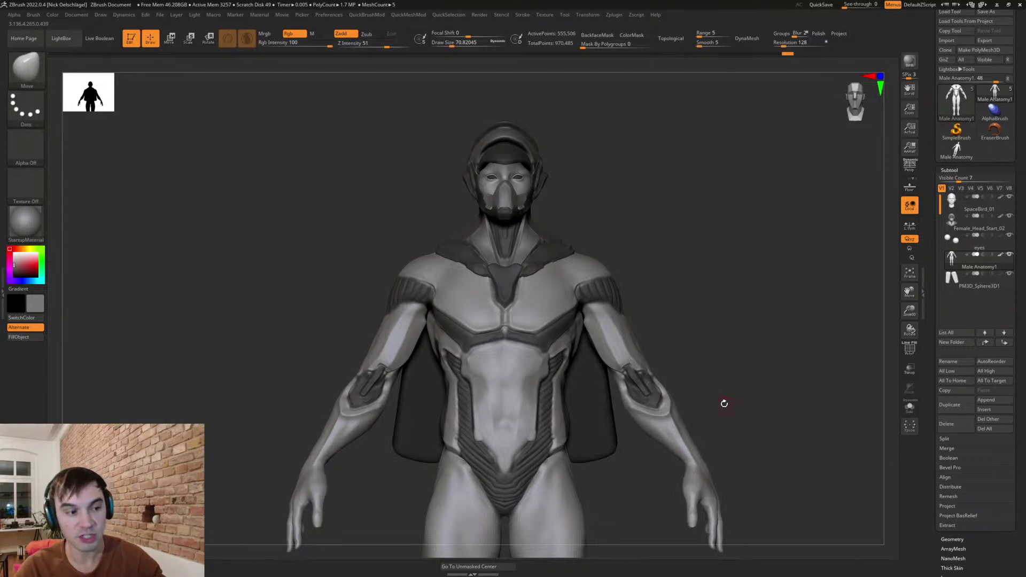
pyautogui.moveTo(699, 321)
pyautogui.mouseDown()
pyautogui.moveTo(683, 319)
pyautogui.moveTo(714, 325)
pyautogui.mouseUp()
pyautogui.press('s')
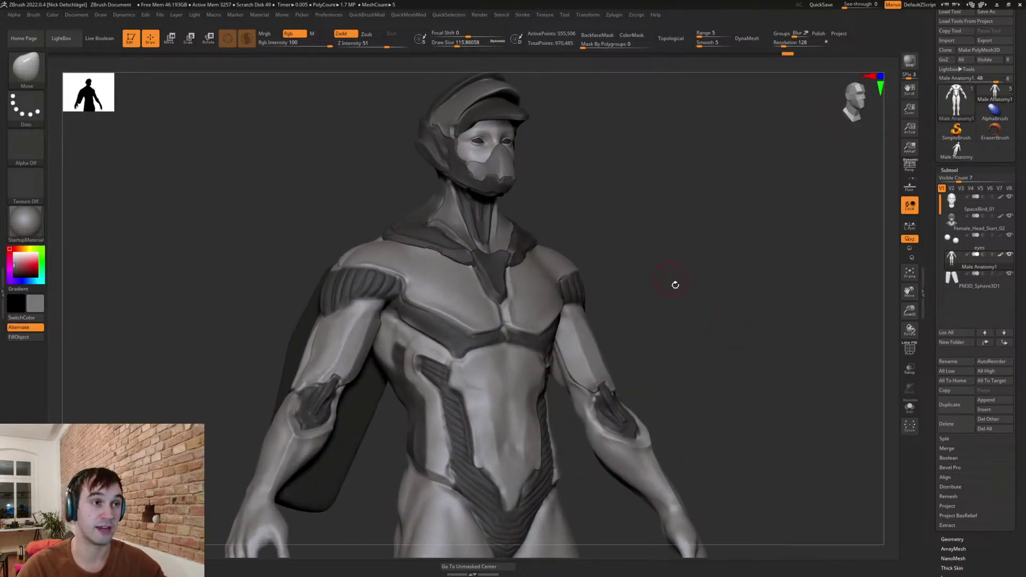
pyautogui.press('s')
pyautogui.moveTo(689, 293)
pyautogui.mouseDown()
pyautogui.moveTo(666, 316)
pyautogui.moveTo(727, 331)
pyautogui.moveTo(773, 362)
pyautogui.mouseUp()
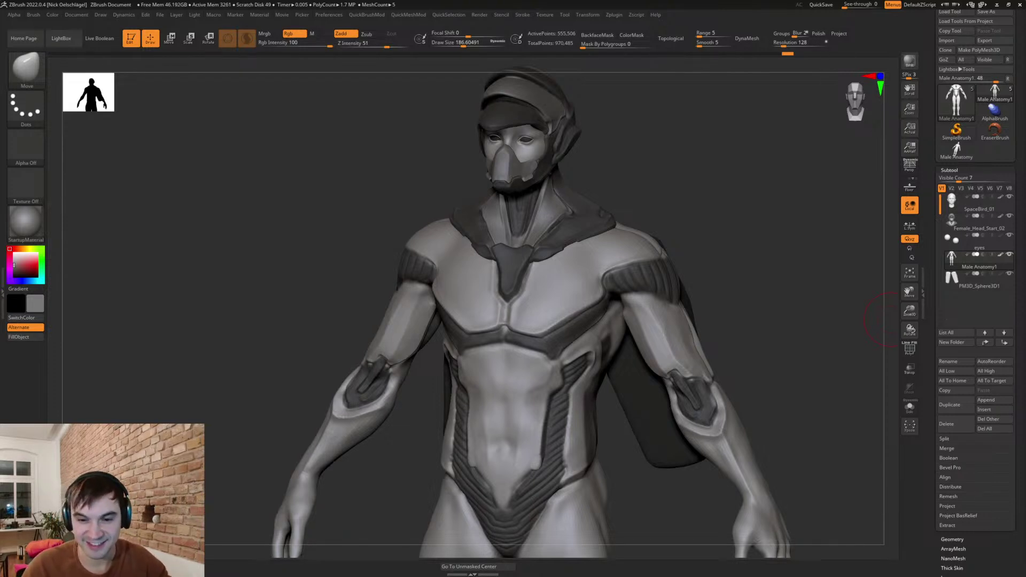
pyautogui.moveTo(747, 285)
pyautogui.mouseDown()
pyautogui.moveTo(742, 265)
pyautogui.moveTo(758, 297)
pyautogui.moveTo(749, 275)
pyautogui.mouseUp()
pyautogui.keyDown('alt'); pyautogui.click(625, 239); pyautogui.keyUp('alt')
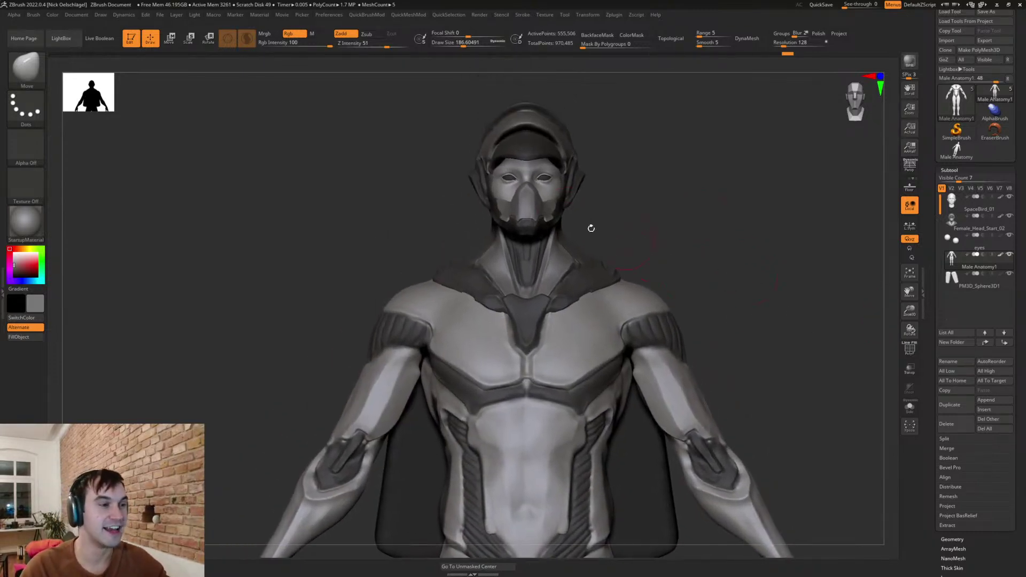
pyautogui.moveTo(625, 238)
pyautogui.keyDown('alt'); pyautogui.mouseDown()
pyautogui.moveTo(751, 172)
pyautogui.moveTo(750, 268)
pyautogui.moveTo(739, 265)
pyautogui.mouseUp(); pyautogui.keyUp('alt')
pyautogui.press('s')
pyautogui.moveTo(703, 296)
pyautogui.mouseDown()
pyautogui.moveTo(717, 321)
pyautogui.moveTo(696, 309)
pyautogui.mouseUp()
pyautogui.press('s')
pyautogui.moveTo(632, 258); pyautogui.dragTo(631, 259)
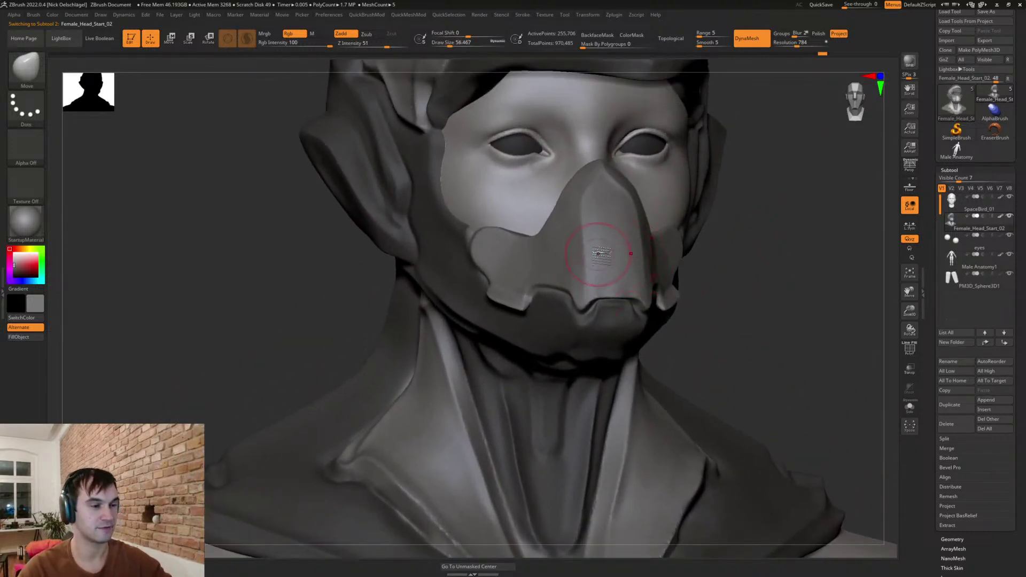
# - Flatten the side facet of the face mask's nose guard with TrimDynamic at a draw size of about 41
pyautogui.press('b')
pyautogui.press('t')
pyautogui.press('d')
pyautogui.moveTo(577, 235)
pyautogui.mouseDown()
pyautogui.moveTo(570, 218)
pyautogui.moveTo(567, 246)
pyautogui.moveTo(584, 252)
pyautogui.moveTo(577, 261)
pyautogui.mouseUp()
pyautogui.press('s')
pyautogui.moveTo(729, 287); pyautogui.dragTo(686, 269)
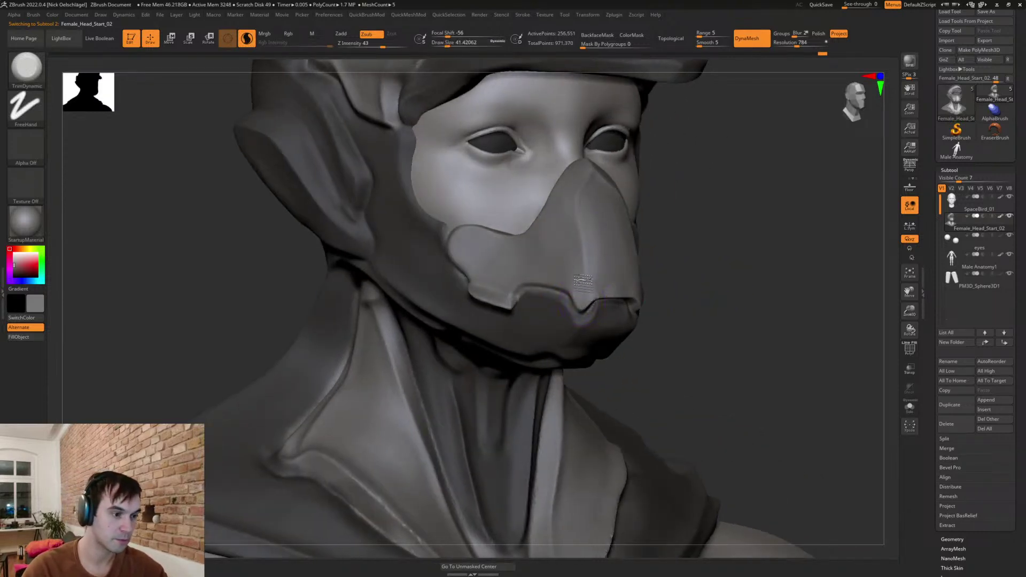
pyautogui.hotkey('ctrl', 'z')
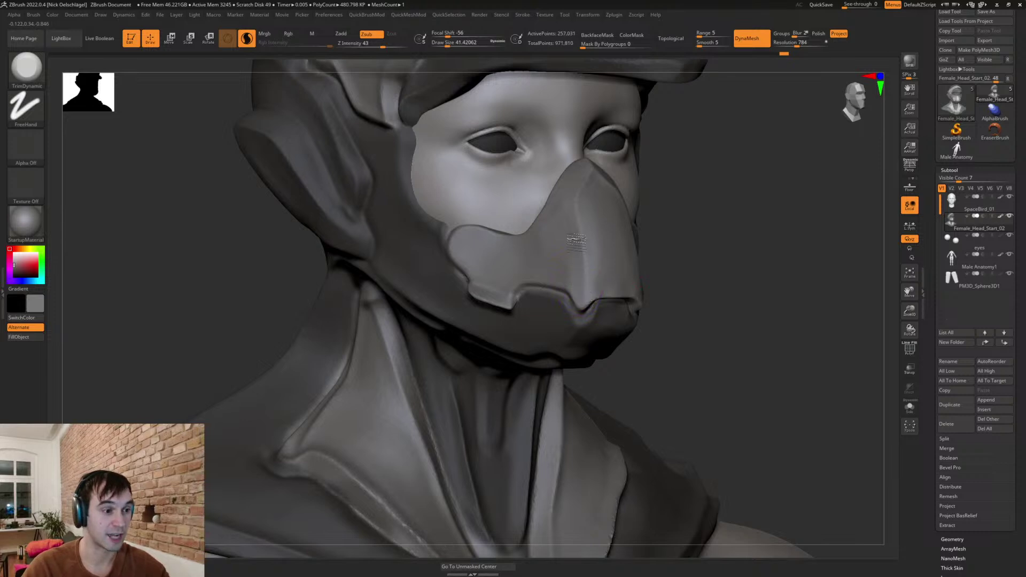
pyautogui.moveTo(574, 199); pyautogui.dragTo(565, 251)
# - Adjust the upper ridge of the nose guard with the Move brush at a draw size of about 41
pyautogui.press('b')
pyautogui.press('m')
pyautogui.press('v')
pyautogui.moveTo(673, 223); pyautogui.dragTo(588, 198)
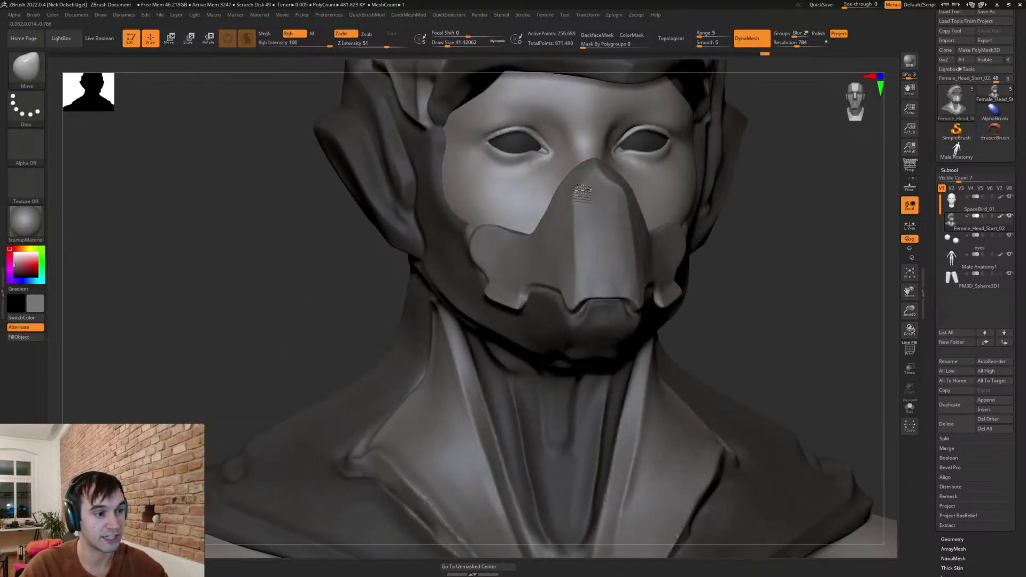
pyautogui.moveTo(735, 235); pyautogui.dragTo(711, 227)
# - Flatten the tip and front plane of the nose guard with TrimDynamic
pyautogui.press('b')
pyautogui.press('t')
pyautogui.press('d')
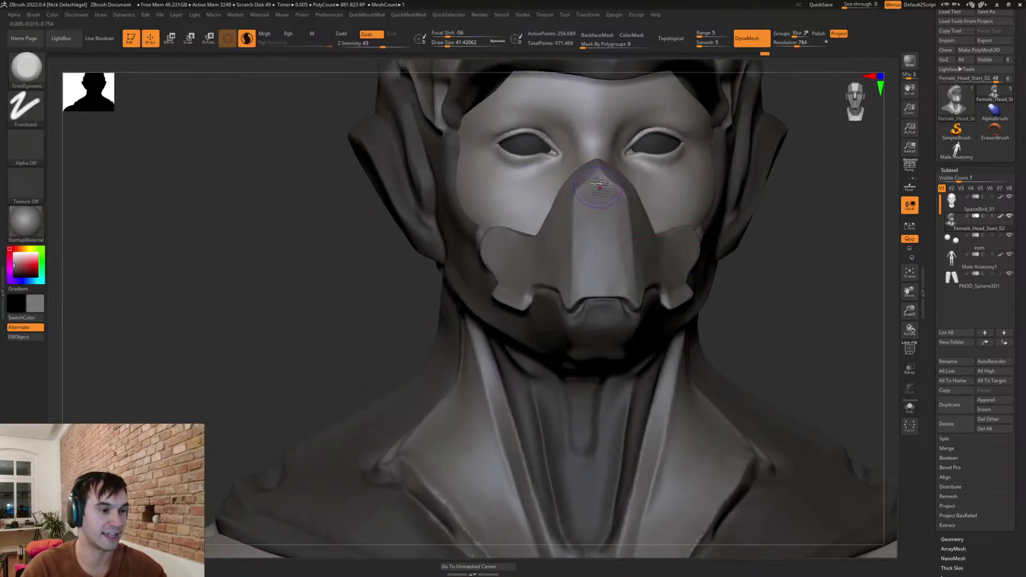
pyautogui.moveTo(586, 180); pyautogui.dragTo(589, 173)
pyautogui.moveTo(556, 206); pyautogui.dragTo(566, 224, button='right')
pyautogui.moveTo(566, 225)
pyautogui.mouseDown()
pyautogui.moveTo(573, 252)
pyautogui.moveTo(609, 274)
pyautogui.mouseUp()
pyautogui.moveTo(596, 234); pyautogui.dragTo(610, 280)
pyautogui.moveTo(610, 281); pyautogui.dragTo(597, 236, button='right')
# - Reshape the pointed lower corners of the nose guard with the Move brush at a draw size of about 27
pyautogui.press('s')
pyautogui.moveTo(603, 281); pyautogui.dragTo(578, 306)
pyautogui.hotkey('ctrl', 'z')
pyautogui.press('b')
pyautogui.press('m')
pyautogui.press('v')
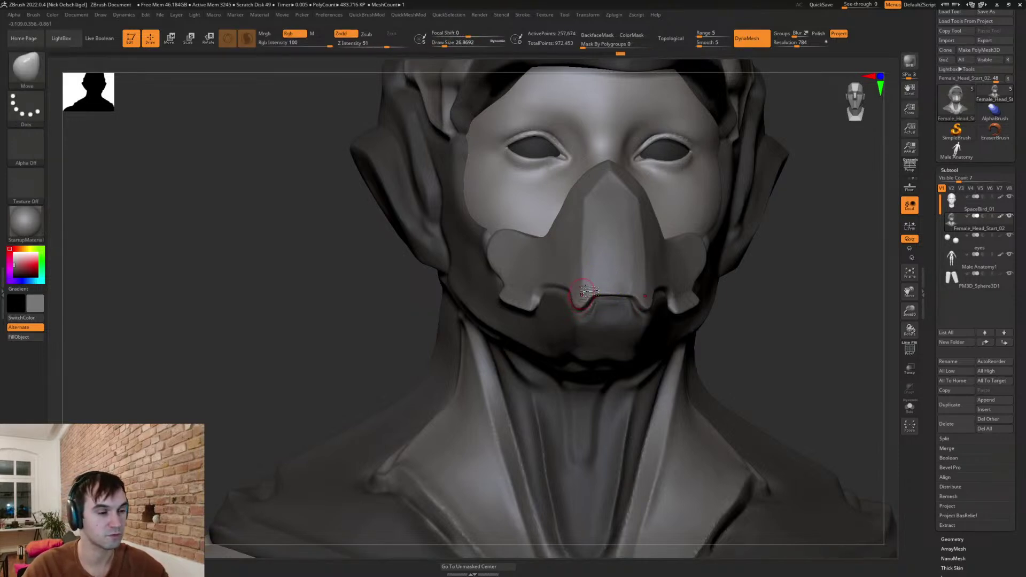
pyautogui.moveTo(578, 305); pyautogui.dragTo(586, 310, button='right')
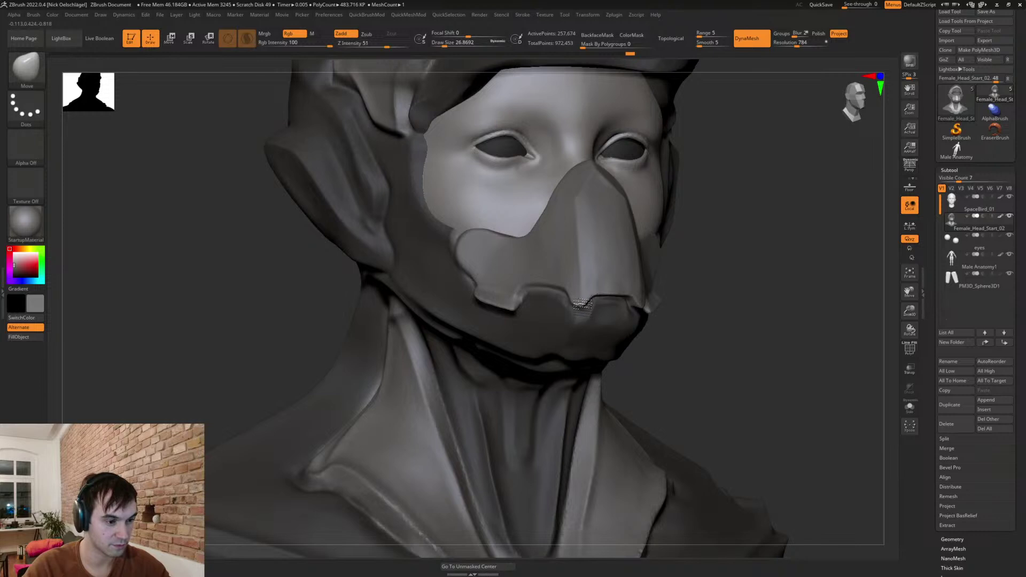
pyautogui.moveTo(584, 304); pyautogui.dragTo(584, 308)
# - Examine the masked, helmeted head and collar from three-quarter, front and side views
pyautogui.keyDown('ctrl'); pyautogui.moveTo(704, 378); pyautogui.dragTo(708, 353, button='right'); pyautogui.keyUp('ctrl')
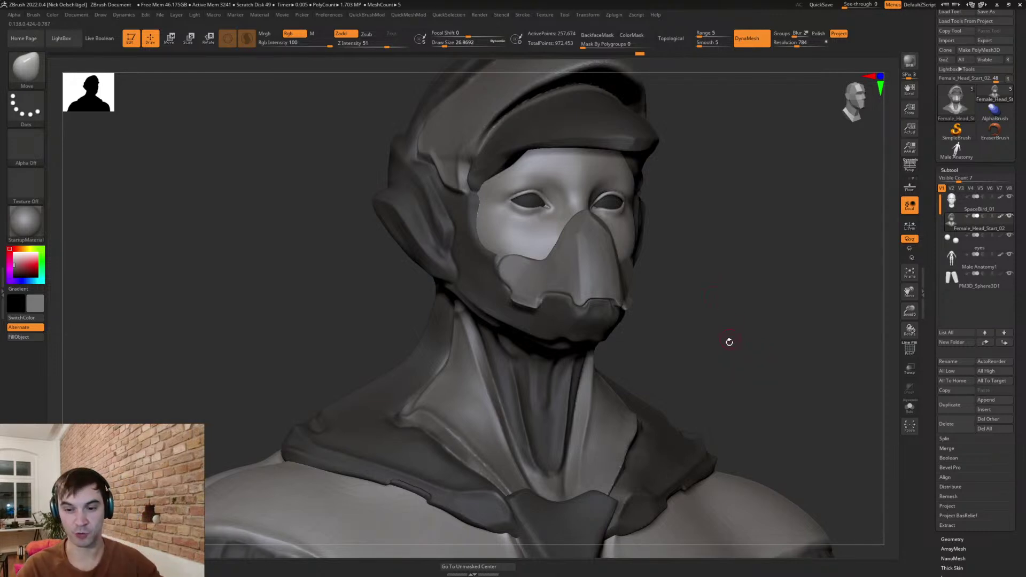
pyautogui.moveTo(728, 330)
pyautogui.mouseDown()
pyautogui.moveTo(712, 337)
pyautogui.moveTo(756, 298)
pyautogui.moveTo(729, 311)
pyautogui.moveTo(752, 351)
pyautogui.moveTo(709, 401)
pyautogui.mouseUp()
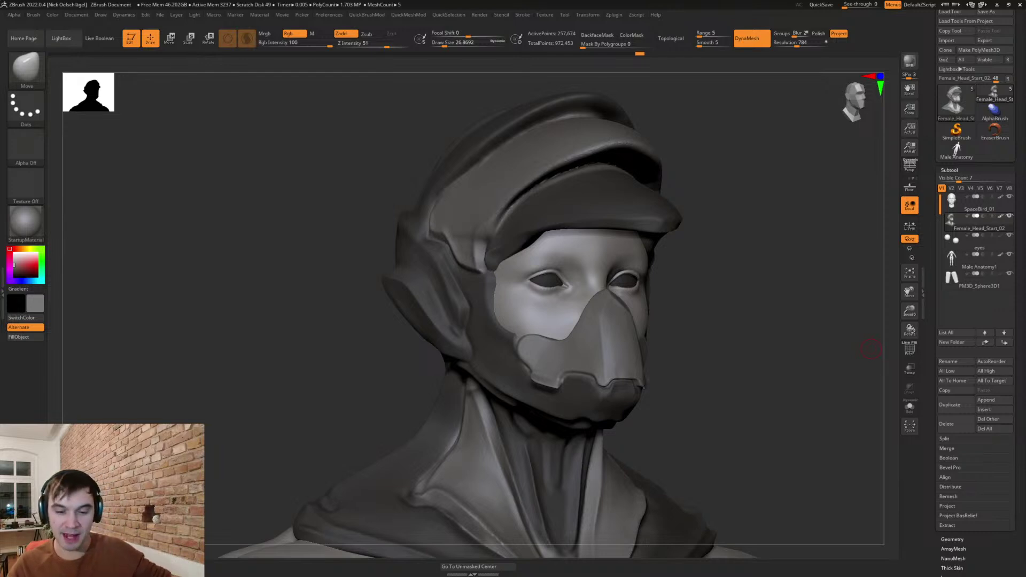
pyautogui.keyDown('shift'); pyautogui.moveTo(707, 368); pyautogui.dragTo(702, 367); pyautogui.keyUp('shift')
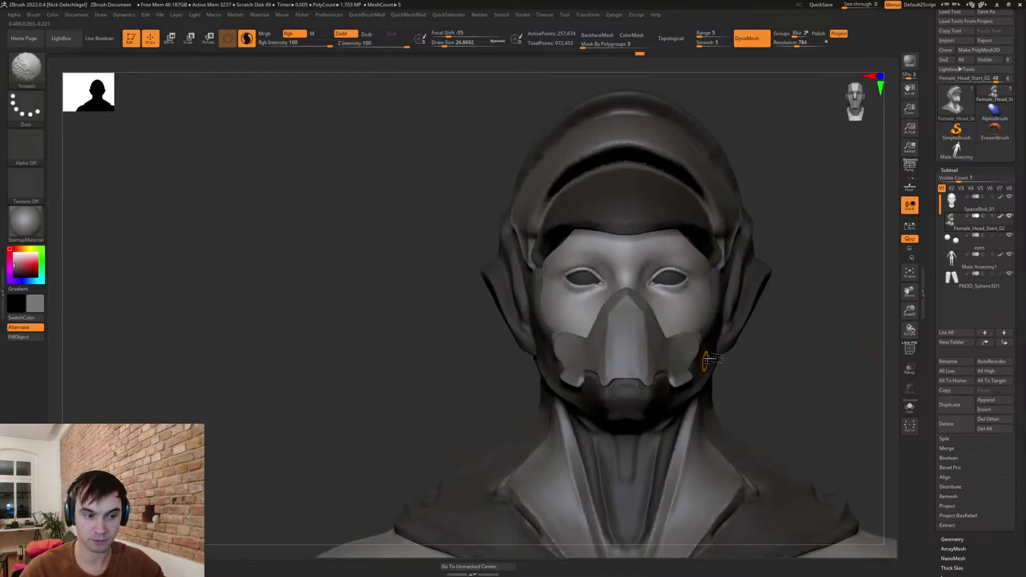
pyautogui.keyDown('alt'); pyautogui.moveTo(785, 394); pyautogui.dragTo(760, 312); pyautogui.keyUp('alt')
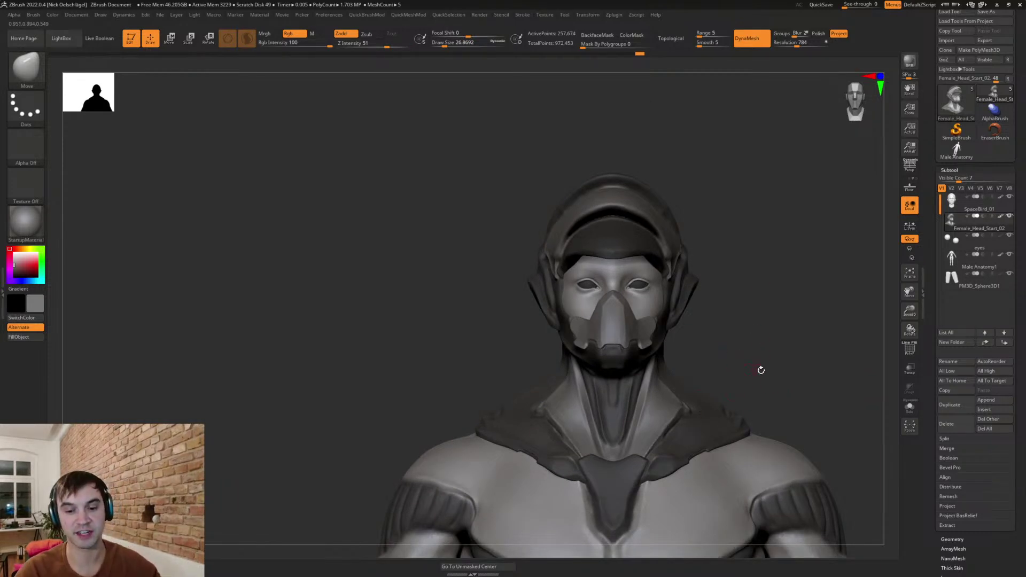
pyautogui.keyDown('alt'); pyautogui.moveTo(695, 346); pyautogui.dragTo(661, 346); pyautogui.keyUp('alt')
pyautogui.keyDown('alt'); pyautogui.moveTo(732, 342); pyautogui.dragTo(754, 417); pyautogui.keyUp('alt')
pyautogui.moveTo(802, 388); pyautogui.dragTo(620, 385)
pyautogui.moveTo(665, 447)
pyautogui.mouseDown()
pyautogui.moveTo(646, 447)
pyautogui.moveTo(656, 435)
pyautogui.mouseUp()
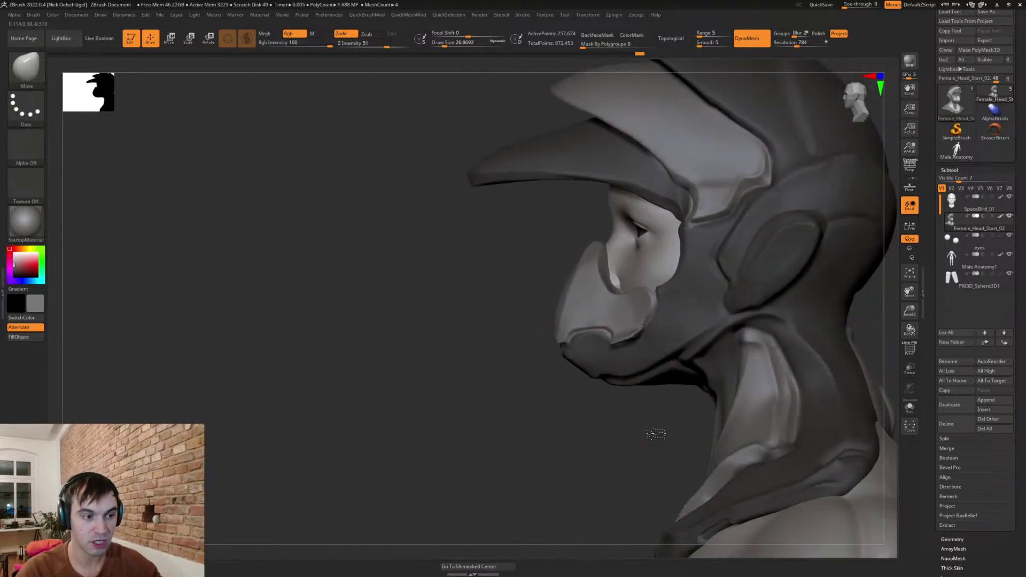
# - Isolate the helmet and mask subtool in Solo mode and inspect its side profile with the polyframe temporarily shown
pyautogui.click(910, 408)
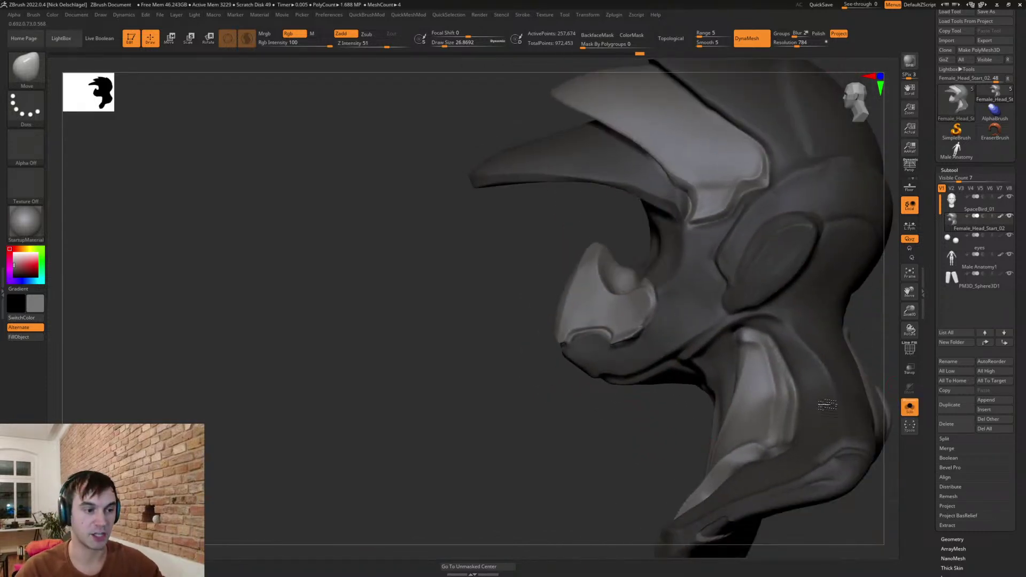
pyautogui.hotkey('shift', 'f')
pyautogui.moveTo(585, 428); pyautogui.dragTo(662, 436)
pyautogui.moveTo(535, 397); pyautogui.dragTo(582, 449)
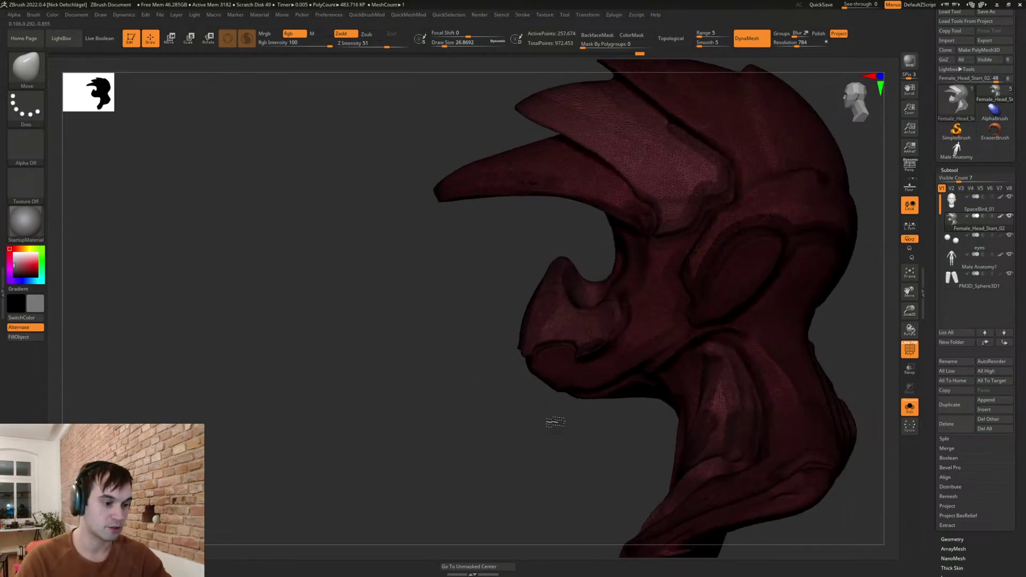
pyautogui.hotkey('shift', 'f')
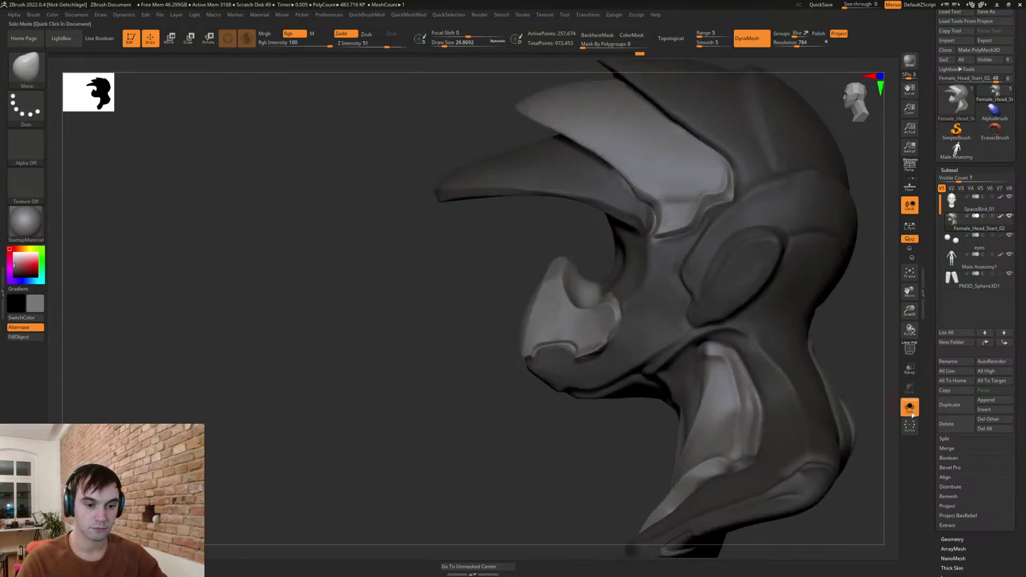
# - Turn off Solo mode and examine the masked, helmeted head and collar from both three-quarter sides
pyautogui.click(910, 408)
pyautogui.moveTo(545, 453); pyautogui.dragTo(588, 445)
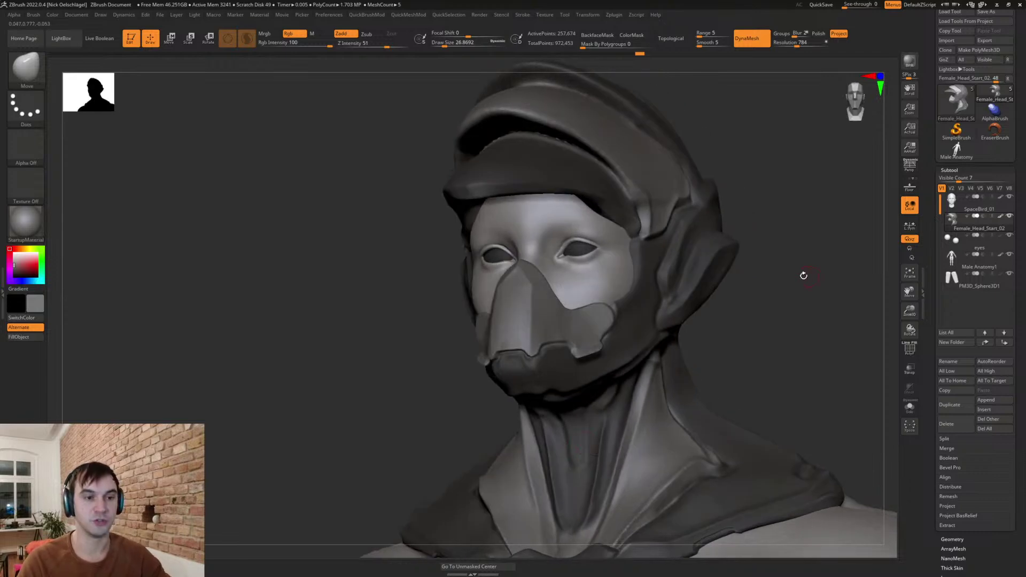
pyautogui.moveTo(753, 317); pyautogui.dragTo(681, 382)
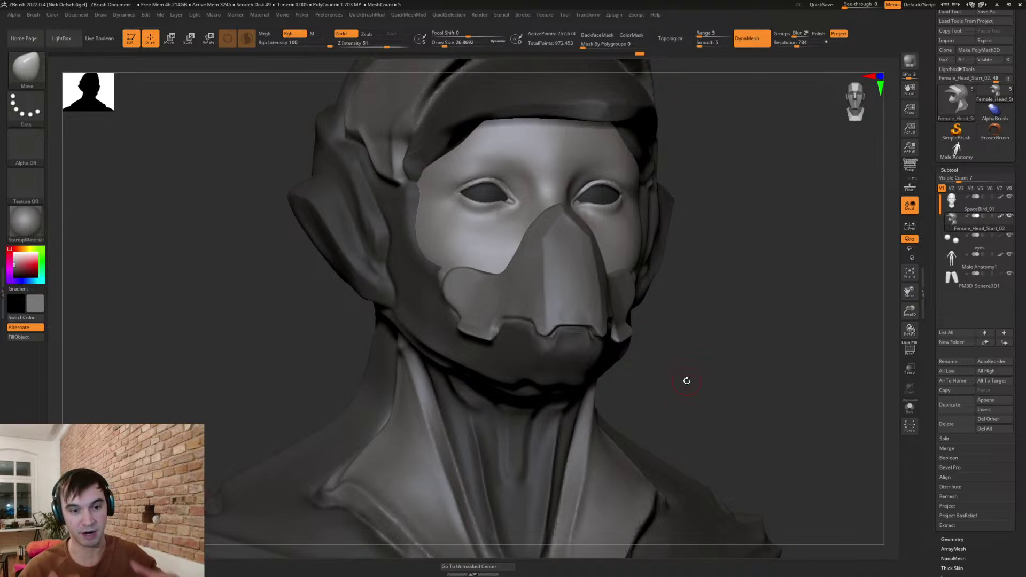
pyautogui.moveTo(710, 330); pyautogui.dragTo(700, 378)
# - Define the edges of the chin plate beneath the nose guard with DamStandard, reducing the draw size to about 20
pyautogui.moveTo(700, 378); pyautogui.dragTo(784, 372, button='right')
pyautogui.moveTo(581, 355); pyautogui.dragTo(581, 344, button='right')
pyautogui.press('space')
pyautogui.press('b')
pyautogui.press('d')
pyautogui.press('s')
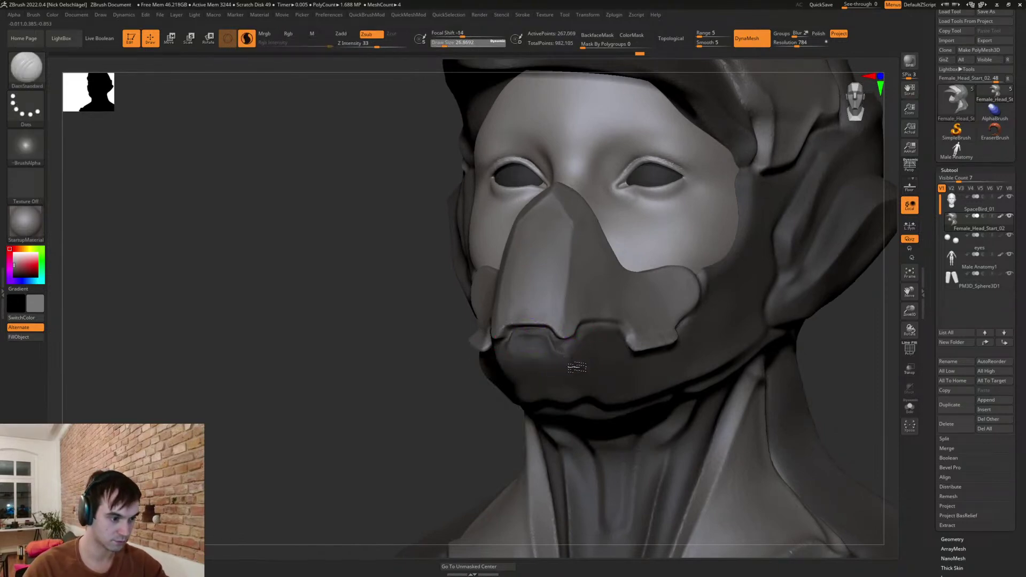
pyautogui.moveTo(578, 367); pyautogui.dragTo(541, 340, button='right')
pyautogui.press('[')
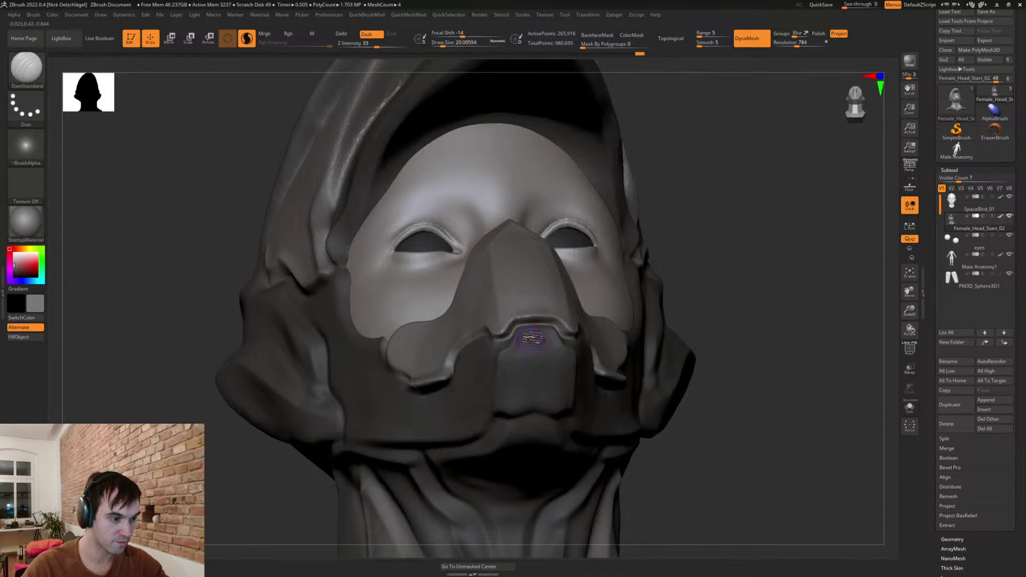
# - Try a small lasso mask on the chin plate just below the nose guard, invert it and clear it
pyautogui.press('ctrl')
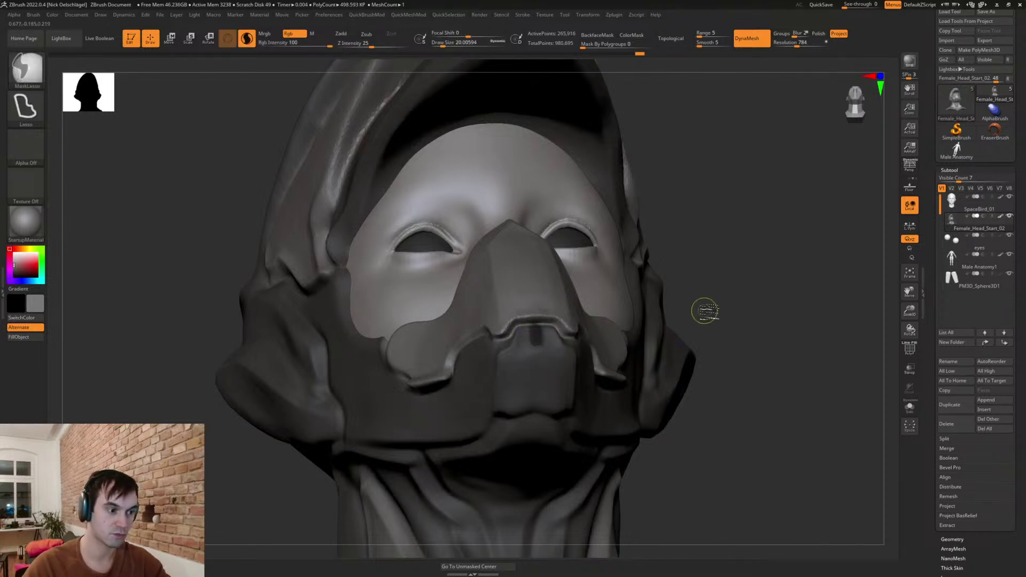
pyautogui.keyDown('ctrl'); pyautogui.click(699, 309); pyautogui.keyUp('ctrl')
pyautogui.moveTo(768, 275)
pyautogui.mouseDown()
pyautogui.moveTo(740, 277)
pyautogui.moveTo(677, 400)
pyautogui.moveTo(749, 316)
pyautogui.moveTo(749, 353)
pyautogui.mouseUp()
pyautogui.keyDown('ctrl'); pyautogui.click(652, 379); pyautogui.keyUp('ctrl')
pyautogui.moveTo(646, 369)
pyautogui.keyDown('ctrl'); pyautogui.mouseDown()
pyautogui.moveTo(641, 387)
pyautogui.moveTo(656, 371)
pyautogui.moveTo(672, 443)
pyautogui.moveTo(649, 424)
pyautogui.moveTo(756, 374)
pyautogui.moveTo(610, 366)
pyautogui.mouseUp(); pyautogui.keyUp('ctrl')
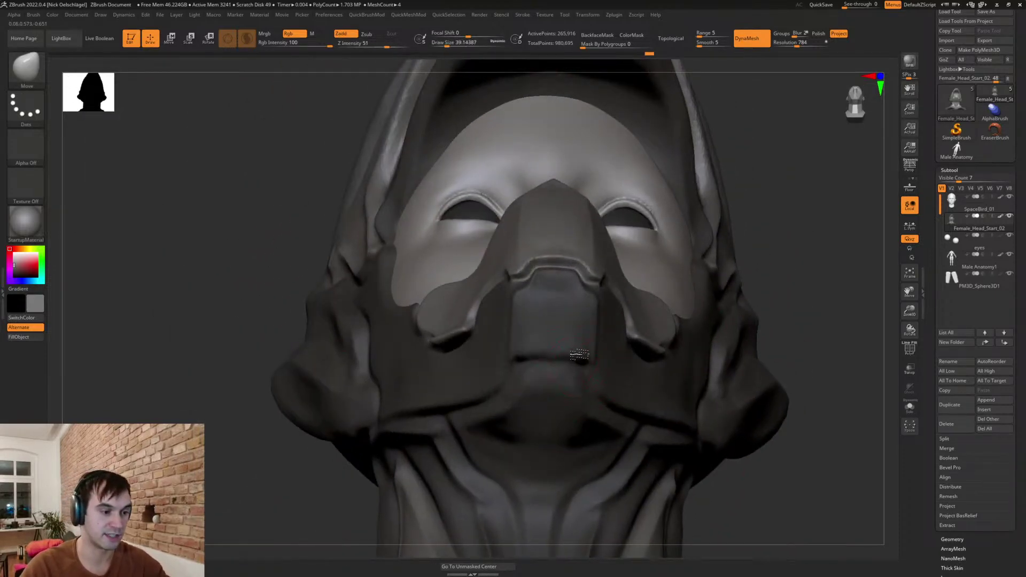
# - Carve the horizontal seam along the chin plate's lower edge with DamStandard at a draw size of about 29
pyautogui.moveTo(581, 355)
pyautogui.mouseDown(button='right')
pyautogui.moveTo(561, 300)
pyautogui.moveTo(544, 290)
pyautogui.moveTo(553, 304)
pyautogui.mouseUp(button='right')
pyautogui.press('s')
pyautogui.moveTo(553, 304); pyautogui.dragTo(545, 310)
pyautogui.press('d')
pyautogui.moveTo(545, 310); pyautogui.dragTo(544, 299, button='right')
pyautogui.moveTo(541, 296)
pyautogui.mouseDown()
pyautogui.moveTo(570, 298)
pyautogui.moveTo(577, 320)
pyautogui.moveTo(545, 299)
pyautogui.mouseUp()
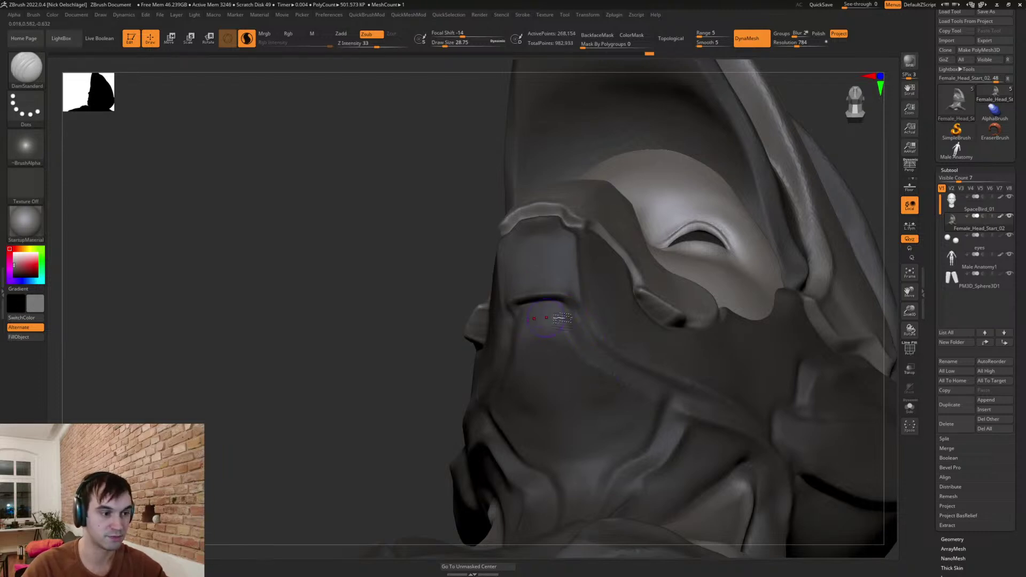
# - Carve the chin plate's side seam up to the nose guard's corner and smooth the seam's upper end
pyautogui.moveTo(545, 319); pyautogui.dragTo(561, 292, button='right')
pyautogui.moveTo(599, 335); pyautogui.dragTo(581, 269)
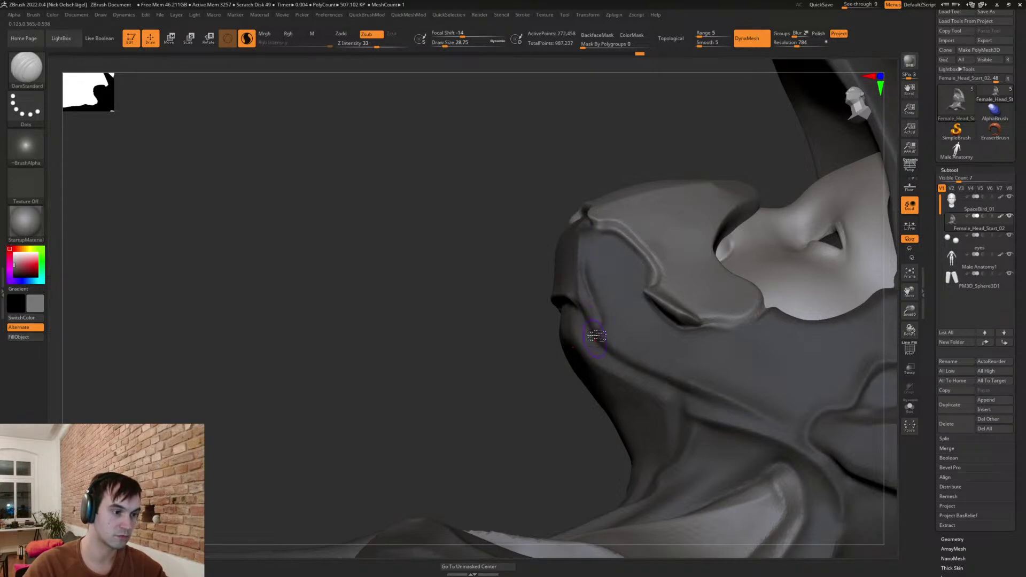
pyautogui.moveTo(589, 291); pyautogui.dragTo(593, 306, button='right')
pyautogui.moveTo(590, 281)
pyautogui.mouseDown()
pyautogui.moveTo(603, 329)
pyautogui.moveTo(599, 265)
pyautogui.moveTo(590, 274)
pyautogui.moveTo(595, 233)
pyautogui.mouseUp()
pyautogui.moveTo(601, 244); pyautogui.dragTo(603, 268, button='right')
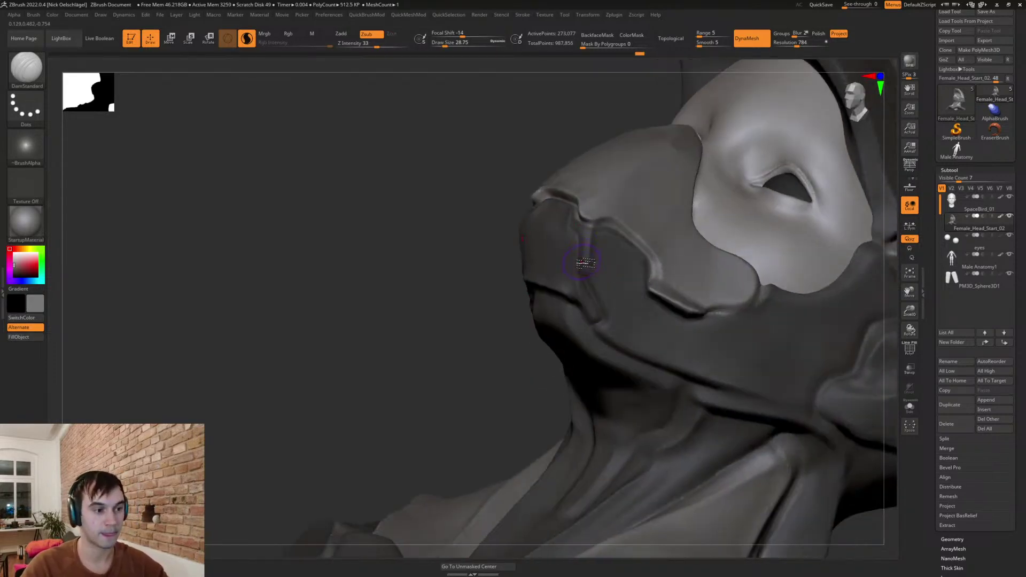
pyautogui.keyDown('shift'); pyautogui.moveTo(588, 235); pyautogui.dragTo(585, 225); pyautogui.keyUp('shift')
# - Deepen the seam between the cheek and chin plate down toward the jaw with DamStandard at a draw size of about 27
pyautogui.moveTo(498, 230)
pyautogui.mouseDown(button='right')
pyautogui.moveTo(570, 225)
pyautogui.moveTo(533, 226)
pyautogui.moveTo(650, 264)
pyautogui.mouseUp(button='right')
pyautogui.press('s')
pyautogui.moveTo(491, 240)
pyautogui.mouseDown()
pyautogui.moveTo(499, 246)
pyautogui.moveTo(477, 297)
pyautogui.mouseUp()
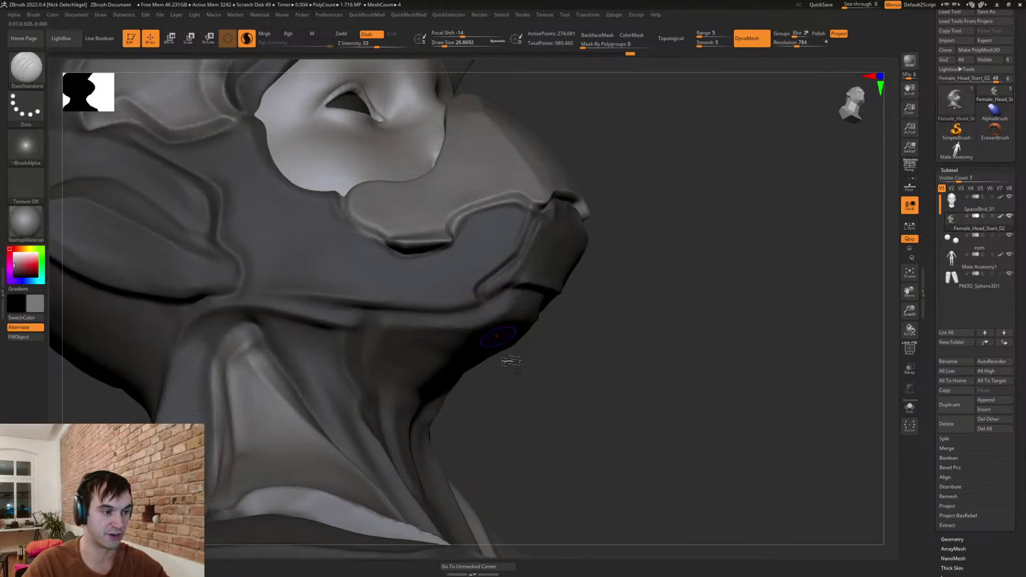
pyautogui.moveTo(572, 340); pyautogui.dragTo(553, 340, button='right')
pyautogui.moveTo(476, 299); pyautogui.dragTo(455, 317)
# - Set DamStandard's focal shift to -78 and carve a crisp seam along the jawline from the chin to below the ear
pyautogui.moveTo(637, 349); pyautogui.dragTo(567, 357, button='right')
pyautogui.keyDown('ctrl'); pyautogui.moveTo(813, 353); pyautogui.dragTo(456, 295, button='right'); pyautogui.keyUp('ctrl')
pyautogui.press('space')
pyautogui.moveTo(464, 285); pyautogui.dragTo(443, 287)
pyautogui.moveTo(441, 341); pyautogui.dragTo(448, 312, button='right')
pyautogui.moveTo(428, 304)
pyautogui.mouseDown()
pyautogui.moveTo(457, 299)
pyautogui.moveTo(577, 204)
pyautogui.mouseUp()
pyautogui.moveTo(453, 290); pyautogui.dragTo(580, 203)
pyautogui.moveTo(565, 186); pyautogui.dragTo(501, 186, button='right')
pyautogui.moveTo(521, 104); pyautogui.dragTo(528, 183, button='right')
# - Reshape the jawline edge and mask contour with the Move brush at draw sizes of about 56 and 16
pyautogui.rightClick(529, 225)
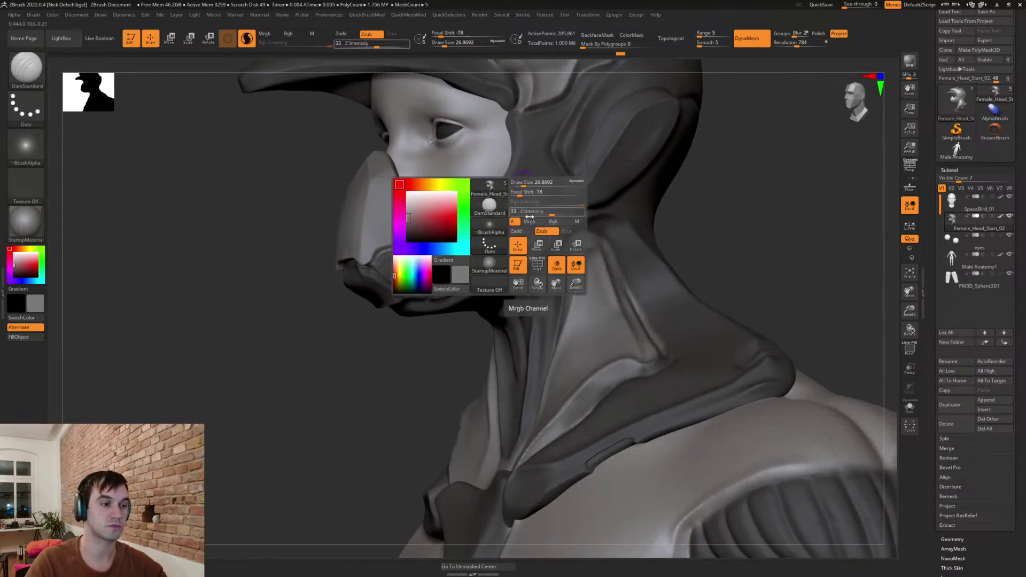
pyautogui.press('b')
pyautogui.press('m')
pyautogui.press('v')
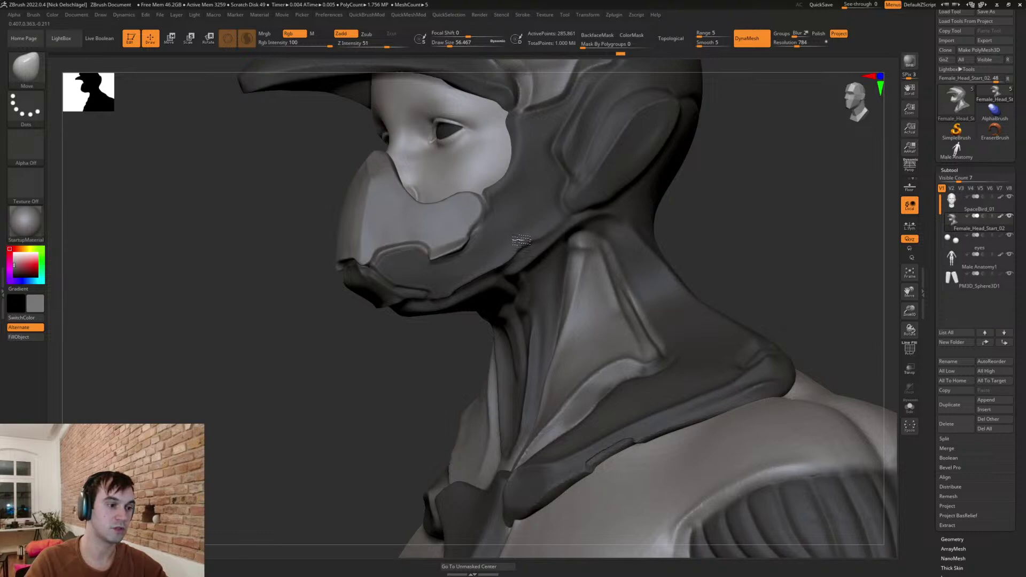
pyautogui.moveTo(512, 263); pyautogui.dragTo(531, 263, button='right')
pyautogui.moveTo(509, 267); pyautogui.dragTo(512, 262)
pyautogui.moveTo(516, 260)
pyautogui.mouseDown(button='right')
pyautogui.moveTo(506, 259)
pyautogui.moveTo(557, 267)
pyautogui.moveTo(602, 259)
pyautogui.moveTo(609, 235)
pyautogui.mouseUp(button='right')
pyautogui.moveTo(609, 235); pyautogui.dragTo(673, 294, button='right')
pyautogui.moveTo(674, 294)
pyautogui.mouseDown(button='right')
pyautogui.moveTo(641, 295)
pyautogui.moveTo(646, 348)
pyautogui.moveTo(611, 321)
pyautogui.moveTo(640, 318)
pyautogui.moveTo(425, 332)
pyautogui.mouseUp(button='right')
pyautogui.press('s')
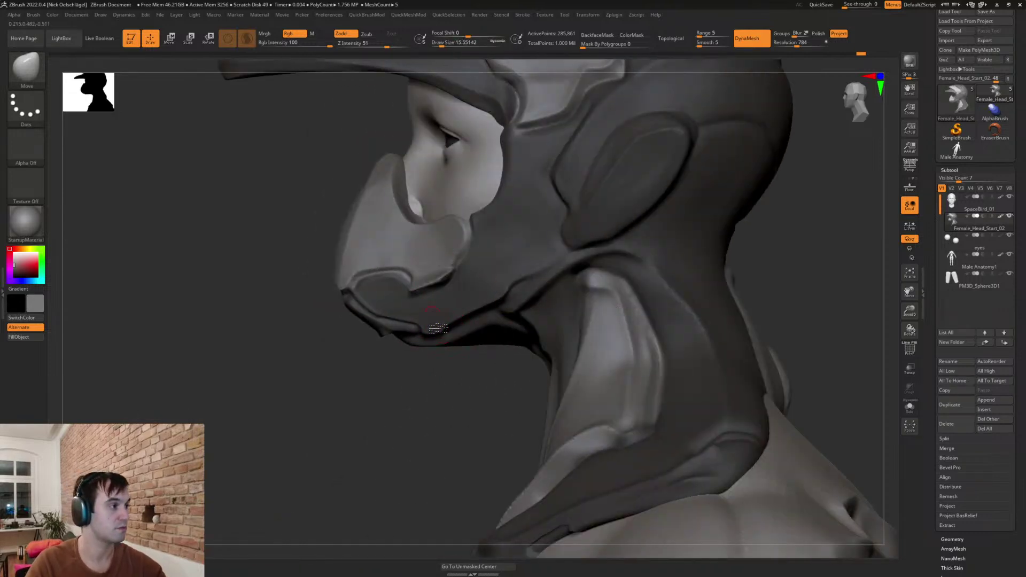
# - Sculpt short parallel vent lines on the mask's lower cheek with the Standard brush at a draw size of about 8
pyautogui.press('b')
pyautogui.press('s')
pyautogui.press('t')
pyautogui.press('s')
pyautogui.moveTo(430, 307)
pyautogui.mouseDown()
pyautogui.moveTo(451, 292)
pyautogui.moveTo(442, 300)
pyautogui.moveTo(469, 307)
pyautogui.mouseUp()
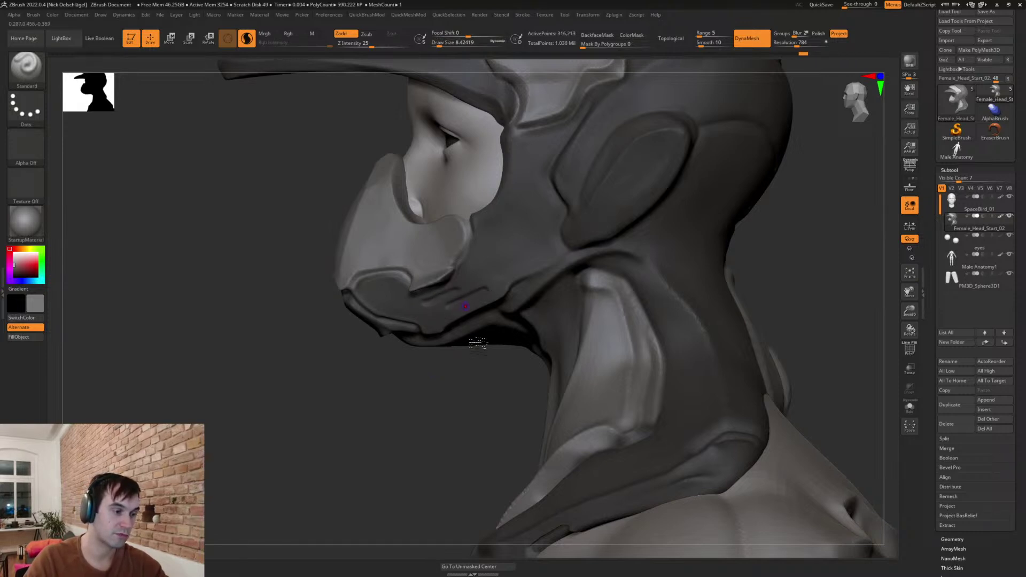
# - Examine the helmet, mask and upper body from three-quarter views, from farther away and close up
pyautogui.press('f')
pyautogui.moveTo(417, 385); pyautogui.dragTo(578, 394)
pyautogui.moveTo(459, 401); pyautogui.dragTo(565, 360)
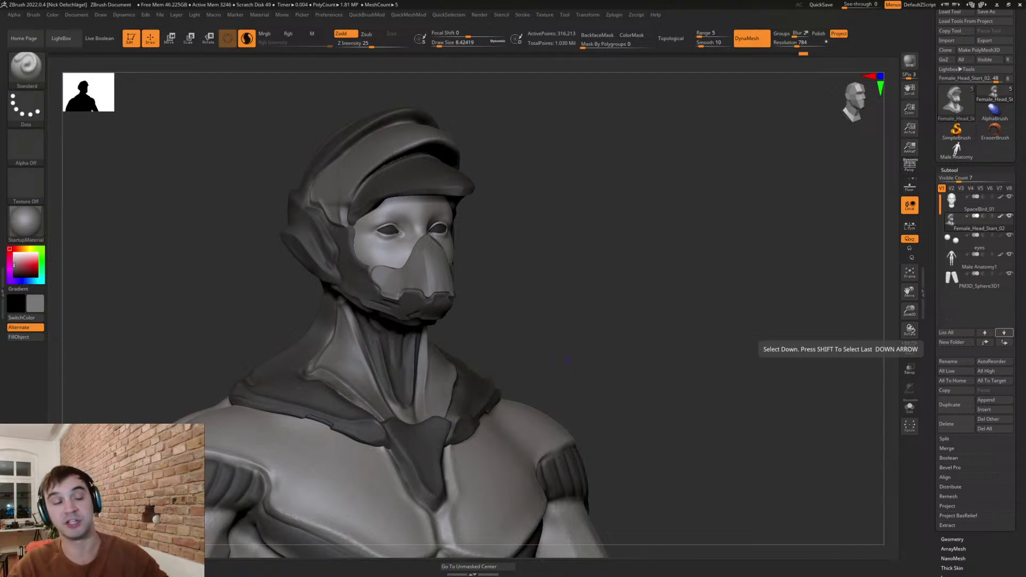
pyautogui.keyDown('shift'); pyautogui.moveTo(610, 367); pyautogui.dragTo(607, 371); pyautogui.keyUp('shift')
pyautogui.moveTo(580, 321)
pyautogui.keyDown('alt'); pyautogui.mouseDown()
pyautogui.moveTo(638, 282)
pyautogui.moveTo(651, 298)
pyautogui.moveTo(641, 321)
pyautogui.moveTo(627, 322)
pyautogui.moveTo(675, 308)
pyautogui.mouseUp(); pyautogui.keyUp('alt')
pyautogui.press('s')
pyautogui.moveTo(657, 357); pyautogui.dragTo(763, 360)
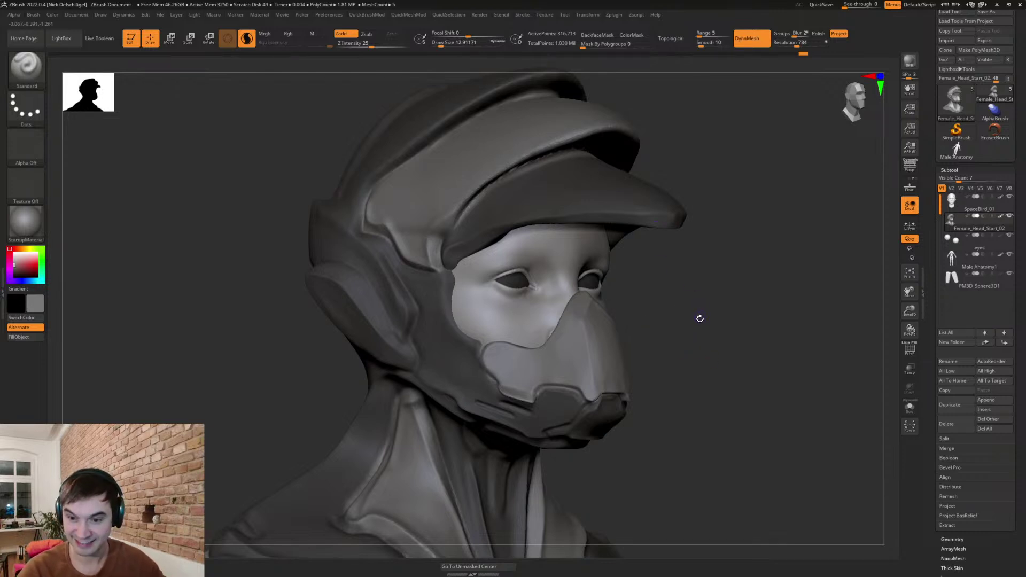
pyautogui.moveTo(725, 284)
pyautogui.mouseDown()
pyautogui.moveTo(705, 290)
pyautogui.moveTo(709, 282)
pyautogui.moveTo(723, 287)
pyautogui.mouseUp()
# - Reshape the side edge of the helmet's visor with the Move brush at a draw size of about 68
pyautogui.press('s')
pyautogui.press('b')
pyautogui.press('m')
pyautogui.press('v')
pyautogui.moveTo(613, 245); pyautogui.dragTo(628, 242)
pyautogui.moveTo(617, 247); pyautogui.dragTo(632, 237)
pyautogui.moveTo(778, 202)
pyautogui.mouseDown()
pyautogui.moveTo(804, 185)
pyautogui.moveTo(733, 198)
pyautogui.mouseUp()
pyautogui.hotkey('ctrl', 'z')
pyautogui.press('s')
pyautogui.moveTo(603, 236); pyautogui.dragTo(595, 236)
pyautogui.moveTo(869, 201); pyautogui.dragTo(665, 186)
pyautogui.moveTo(684, 229)
pyautogui.keyDown('alt'); pyautogui.mouseDown()
pyautogui.moveTo(692, 300)
pyautogui.moveTo(717, 326)
pyautogui.mouseUp(); pyautogui.keyUp('alt')
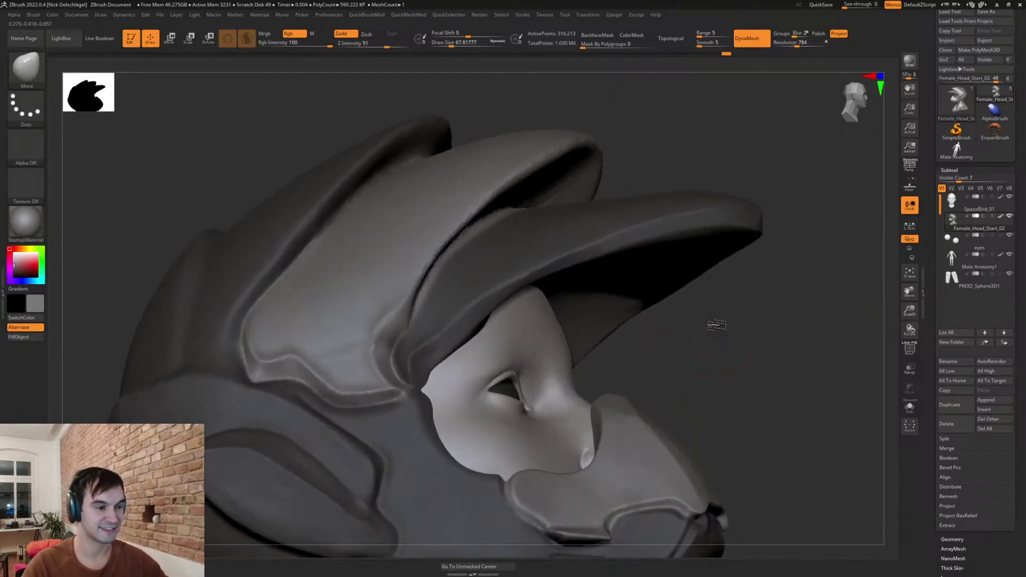
# - Flatten the visor's side plane and lower edge with TrimDynamic at a draw size of about 65
pyautogui.press('b')
pyautogui.press('t')
pyautogui.press('d')
pyautogui.press('s')
pyautogui.click(560, 268)
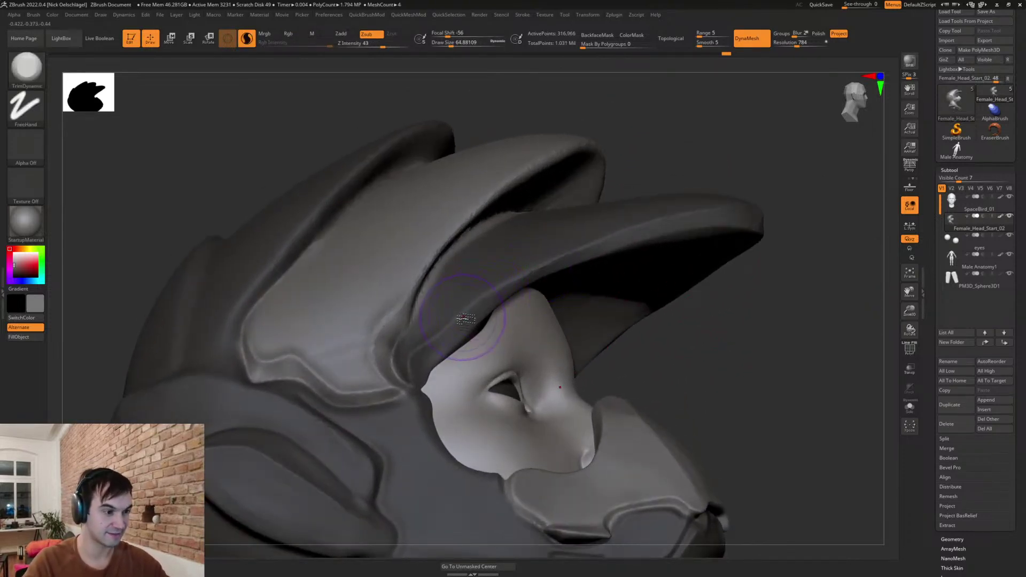
pyautogui.moveTo(491, 297); pyautogui.dragTo(652, 224)
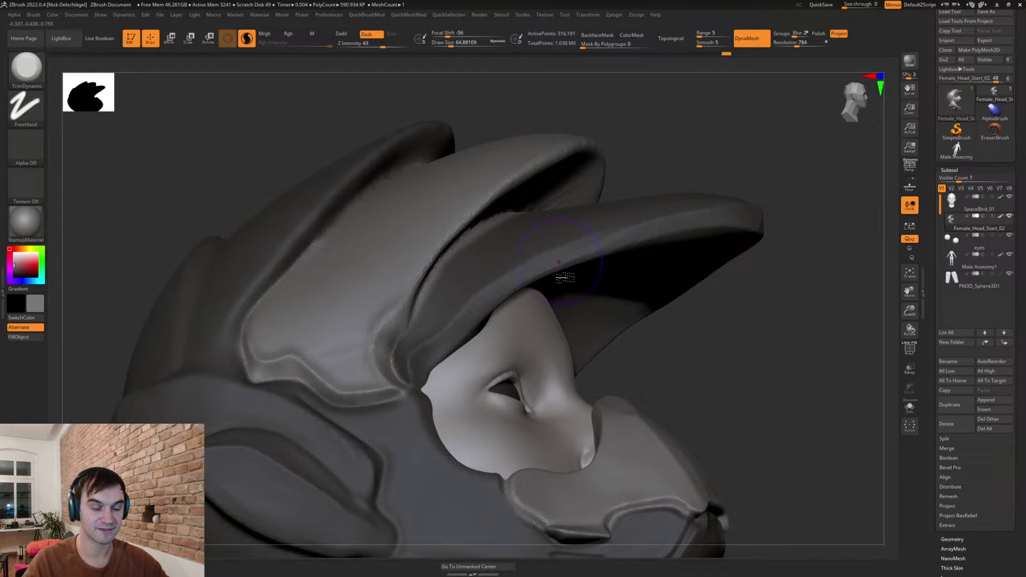
pyautogui.moveTo(557, 265); pyautogui.dragTo(575, 288, button='right')
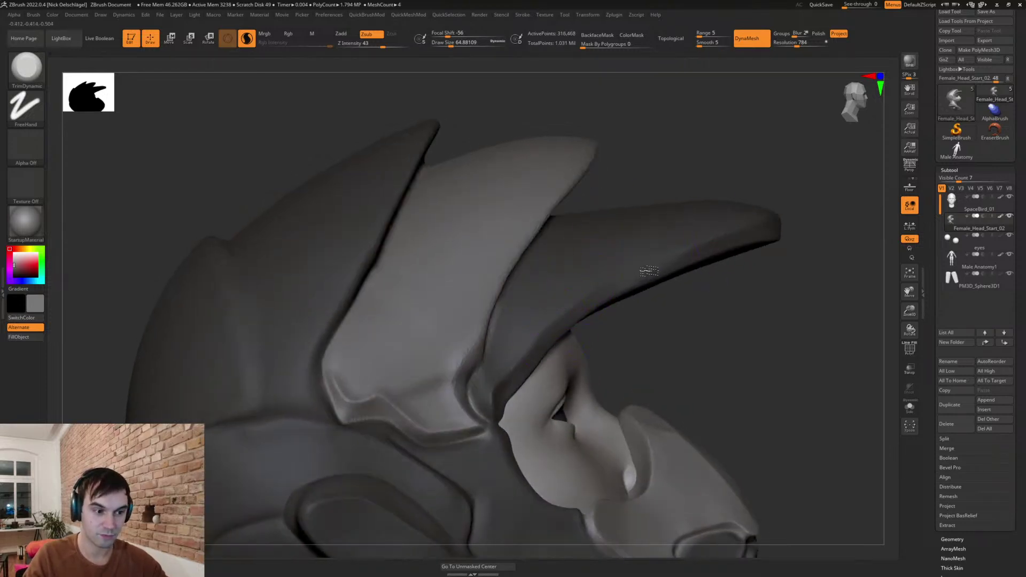
# - Define the visor's lower edge with DamStandard and smooth the side surface above it
pyautogui.press('b')
pyautogui.press('d')
pyautogui.press('s')
pyautogui.moveTo(767, 329)
pyautogui.keyDown('alt'); pyautogui.mouseDown(button='right')
pyautogui.moveTo(675, 337)
pyautogui.moveTo(727, 350)
pyautogui.moveTo(717, 337)
pyautogui.mouseUp(button='right'); pyautogui.keyUp('alt')
pyautogui.keyDown('shift'); pyautogui.moveTo(567, 256); pyautogui.dragTo(484, 276); pyautogui.keyUp('shift')
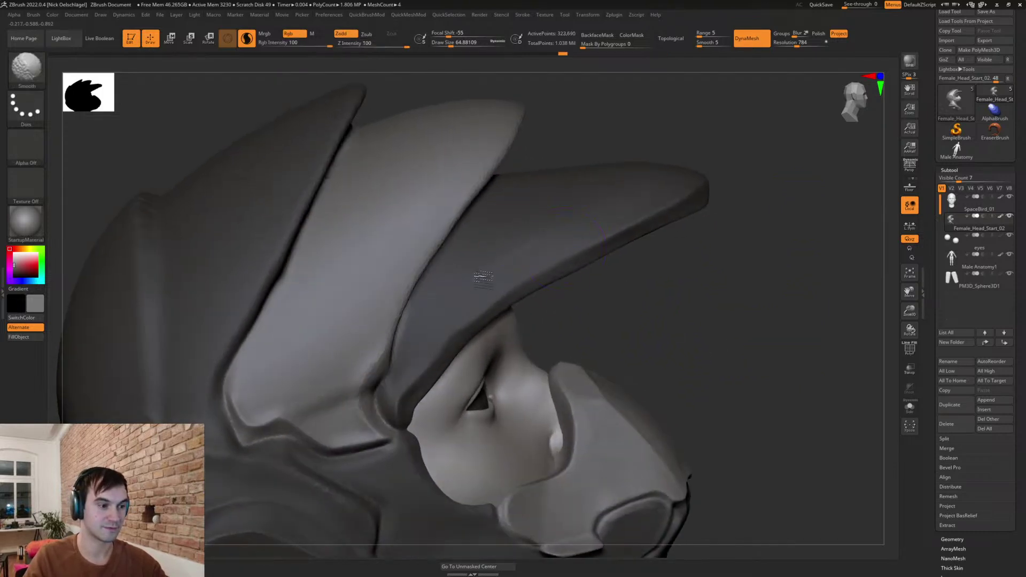
# - Carve a seam over the helmet's crown with DamStandard at a draw size of about 59 and smooth beside it
pyautogui.moveTo(711, 300); pyautogui.dragTo(715, 342, button='right')
pyautogui.keyDown('ctrl'); pyautogui.moveTo(715, 341); pyautogui.dragTo(730, 361); pyautogui.keyUp('ctrl')
pyautogui.moveTo(717, 364)
pyautogui.keyDown('ctrl'); pyautogui.mouseDown(button='right')
pyautogui.moveTo(706, 337)
pyautogui.moveTo(722, 370)
pyautogui.mouseUp(button='right'); pyautogui.keyUp('ctrl')
pyautogui.press('s')
pyautogui.click(436, 244)
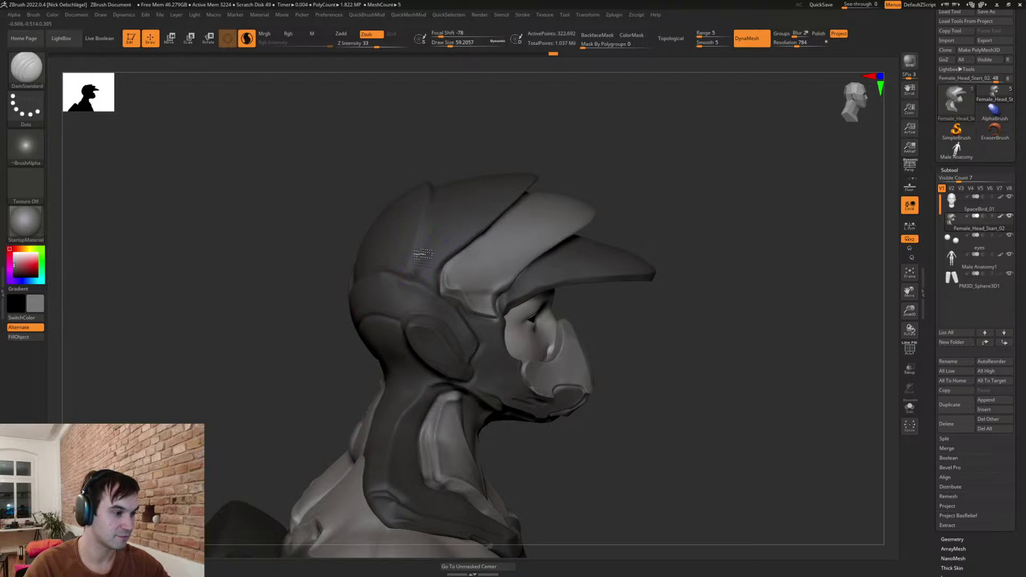
pyautogui.moveTo(454, 115); pyautogui.dragTo(433, 187, button='right')
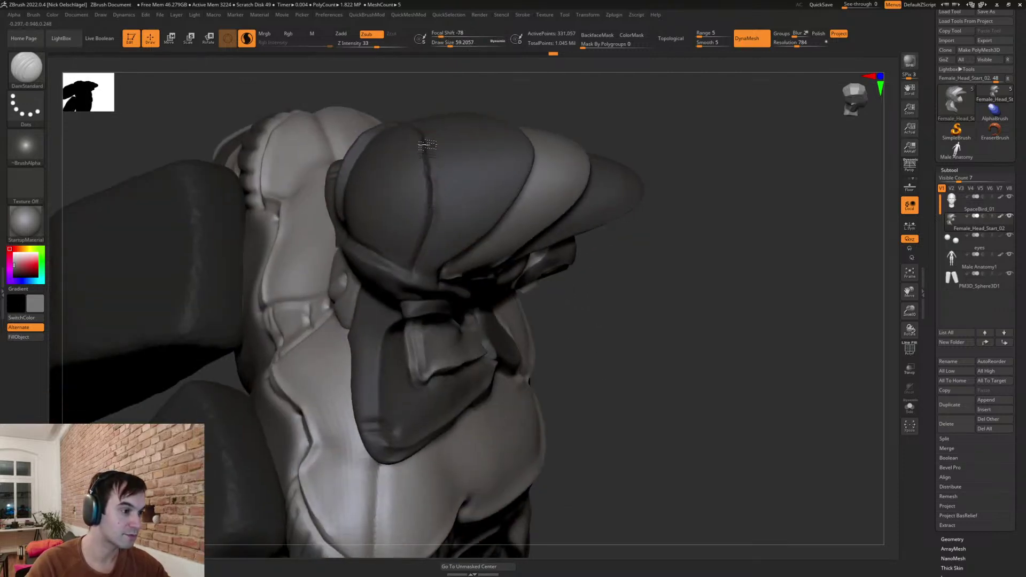
pyautogui.keyDown('shift'); pyautogui.moveTo(427, 169); pyautogui.dragTo(435, 165); pyautogui.keyUp('shift')
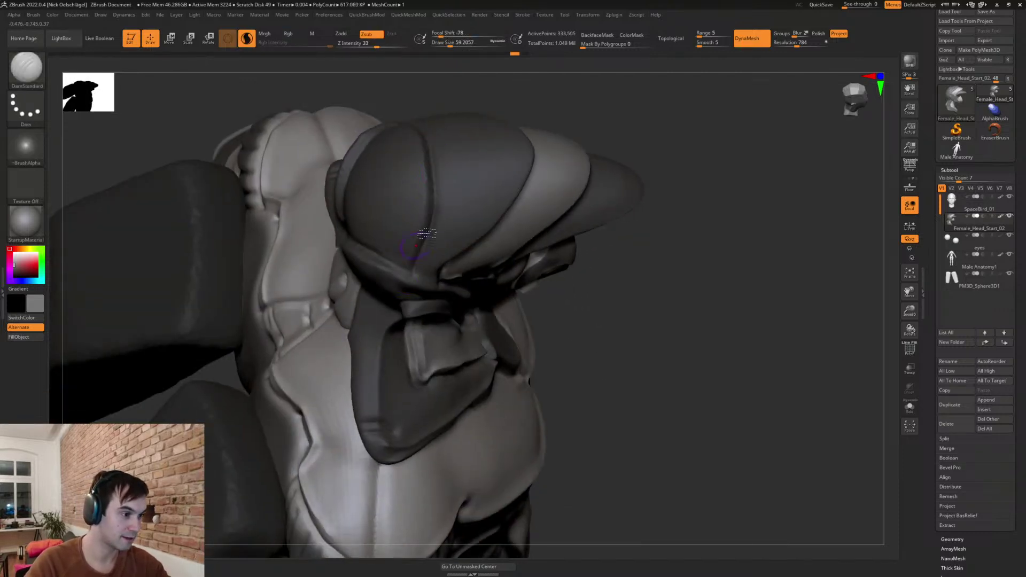
# - Sharpen and smooth the panel seams around the back of the helmet down toward the nape
pyautogui.moveTo(435, 234)
pyautogui.mouseDown(button='right')
pyautogui.moveTo(504, 142)
pyautogui.moveTo(344, 268)
pyautogui.mouseUp(button='right')
pyautogui.keyDown('shift'); pyautogui.moveTo(342, 270); pyautogui.dragTo(320, 291); pyautogui.keyUp('shift')
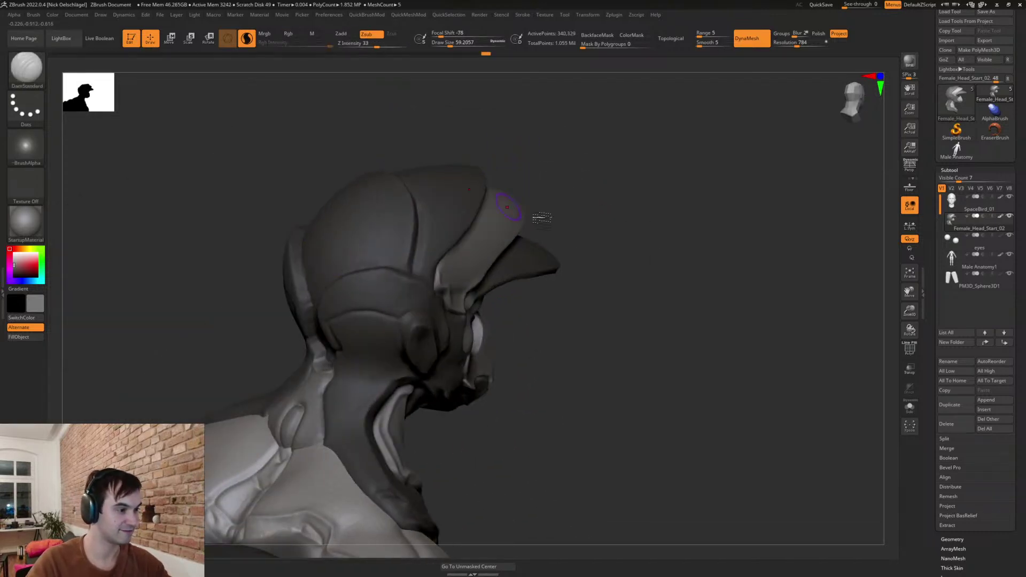
pyautogui.moveTo(418, 193); pyautogui.dragTo(464, 204, button='right')
pyautogui.keyDown('shift'); pyautogui.moveTo(303, 253); pyautogui.dragTo(306, 285); pyautogui.keyUp('shift')
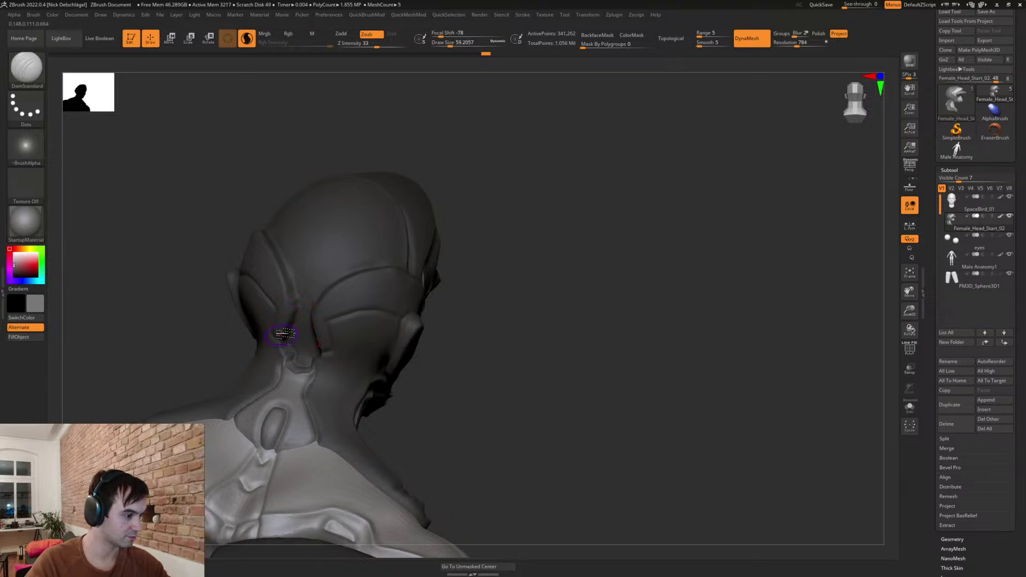
# - Activate the body subtool and smooth the recessed inner-elbow panel
pyautogui.moveTo(494, 331); pyautogui.dragTo(721, 370, button='right')
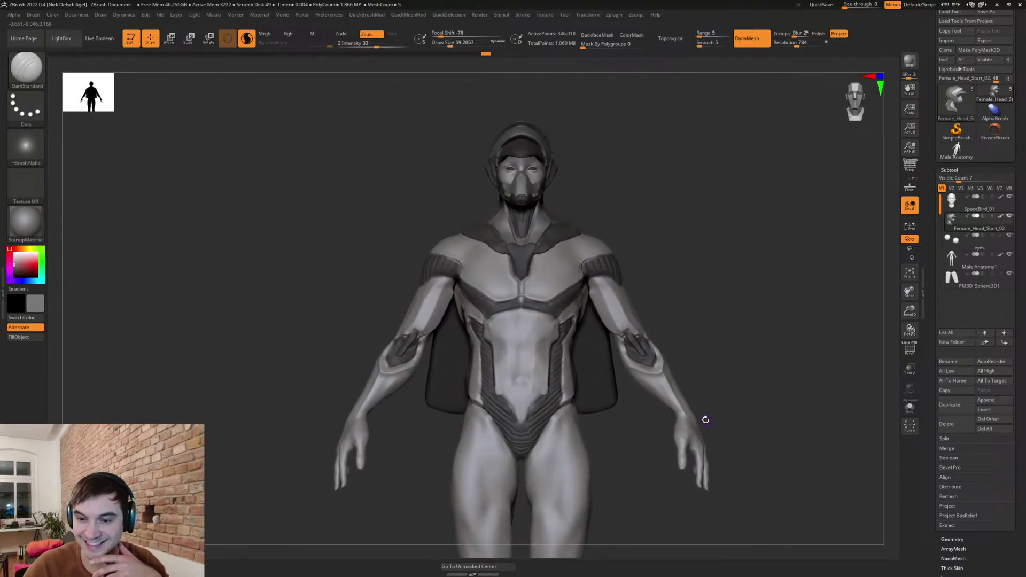
pyautogui.moveTo(689, 290)
pyautogui.mouseDown(button='right')
pyautogui.moveTo(692, 339)
pyautogui.moveTo(707, 360)
pyautogui.moveTo(615, 312)
pyautogui.mouseUp(button='right')
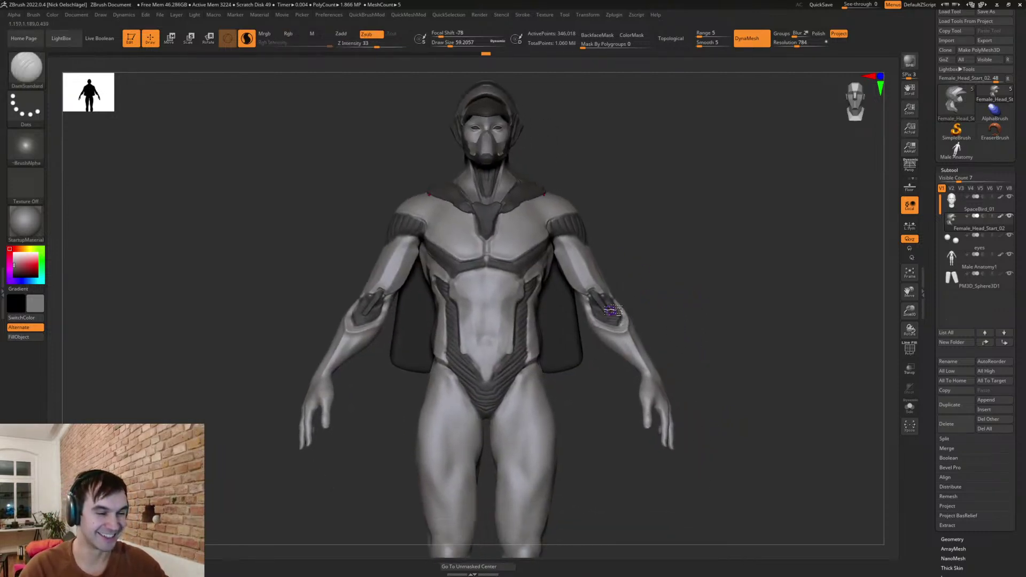
pyautogui.keyDown('ctrl'); pyautogui.moveTo(690, 278); pyautogui.dragTo(633, 296, button='right'); pyautogui.keyUp('ctrl')
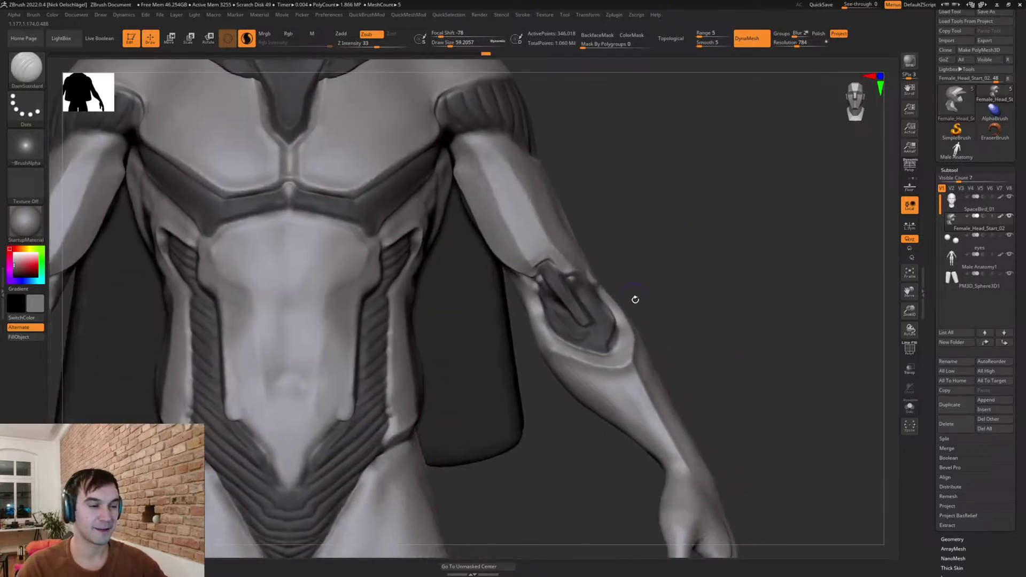
pyautogui.keyDown('shift'); pyautogui.moveTo(550, 314); pyautogui.dragTo(583, 317); pyautogui.keyUp('shift')
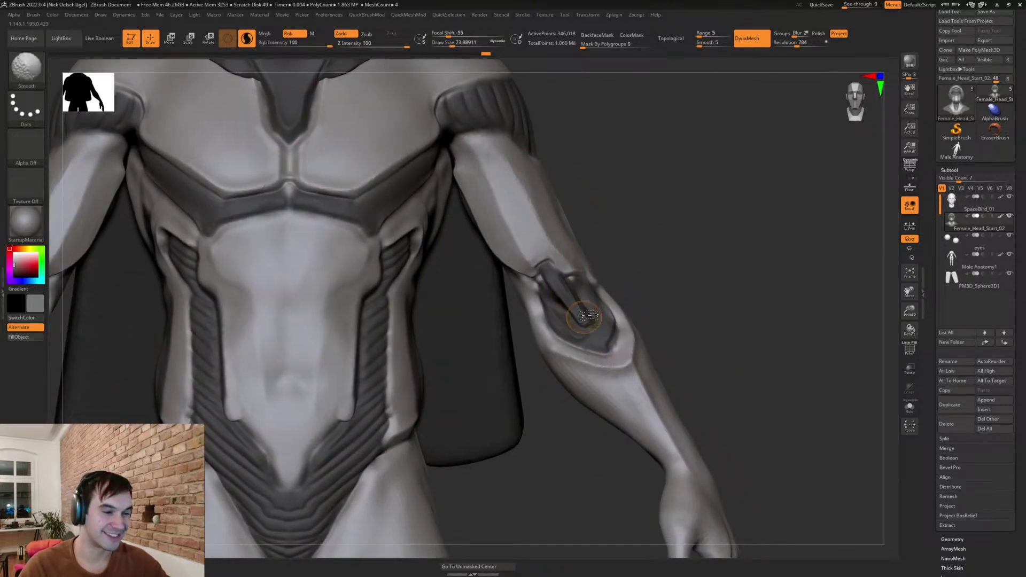
pyautogui.keyDown('alt'); pyautogui.click(586, 311); pyautogui.keyUp('alt')
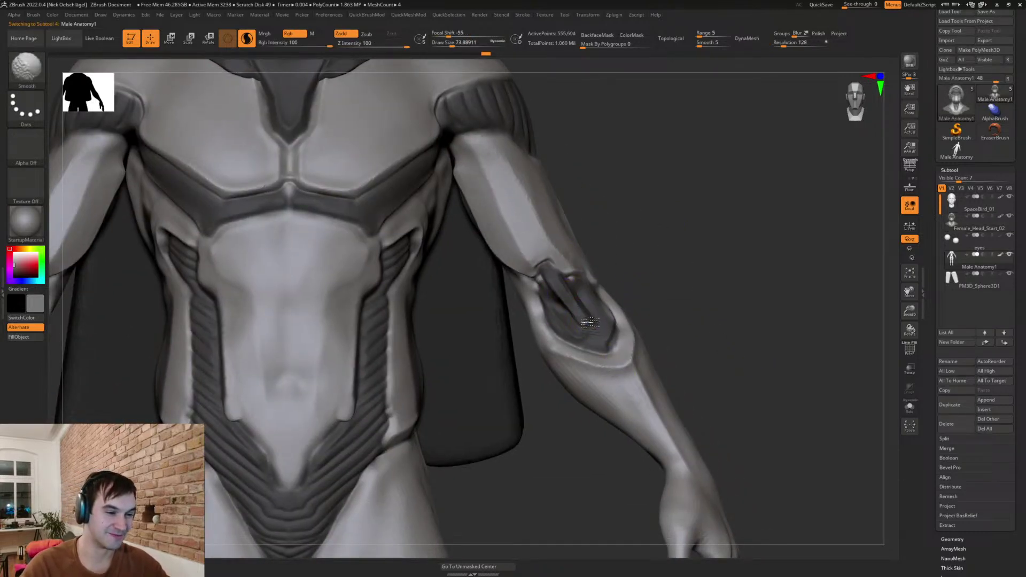
pyautogui.keyDown('ctrl'); pyautogui.moveTo(632, 291); pyautogui.dragTo(669, 317, button='right'); pyautogui.keyUp('ctrl')
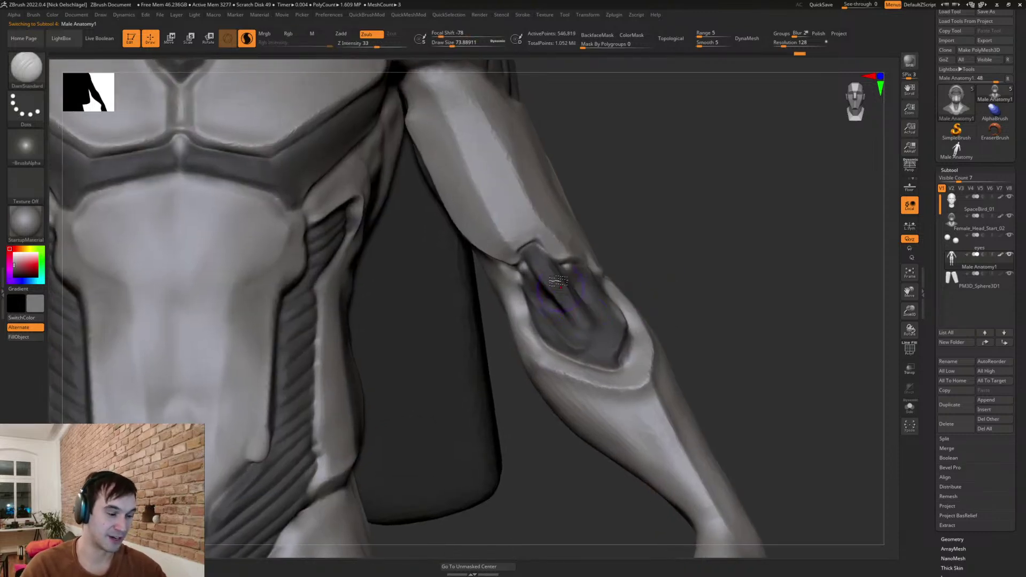
# - Flatten the raised strap inside the inner-elbow panel with TrimDynamic at a draw size of about 74
pyautogui.press('b')
pyautogui.press('t')
pyautogui.press('d')
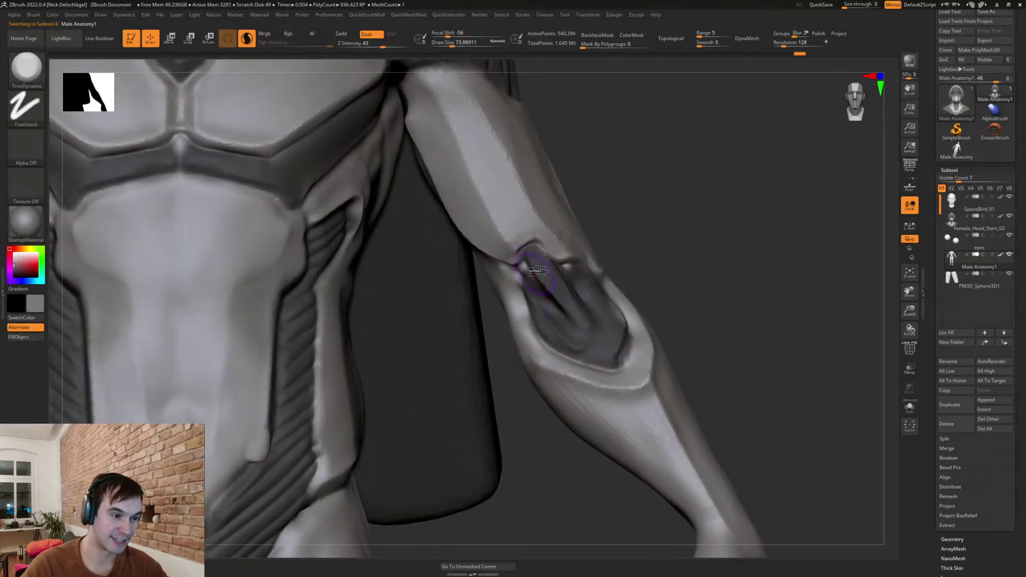
pyautogui.moveTo(561, 297); pyautogui.dragTo(547, 285)
pyautogui.moveTo(645, 258)
pyautogui.mouseDown()
pyautogui.moveTo(642, 243)
pyautogui.moveTo(530, 283)
pyautogui.mouseUp()
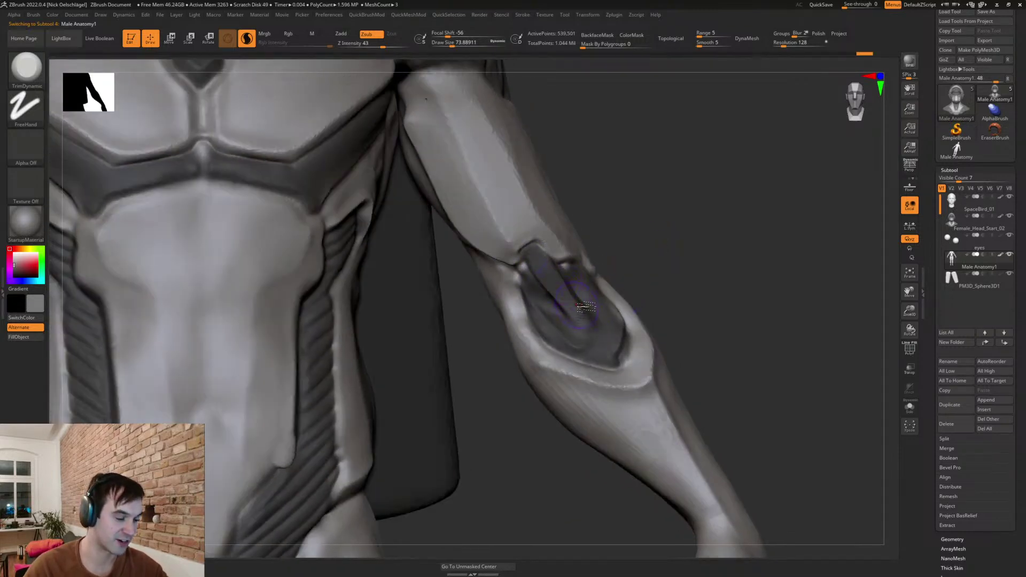
# - Carve the upper edge of the recessed inner-elbow panel with DamStandard at a draw size of about 54
pyautogui.press('b')
pyautogui.press('d')
pyautogui.press('s')
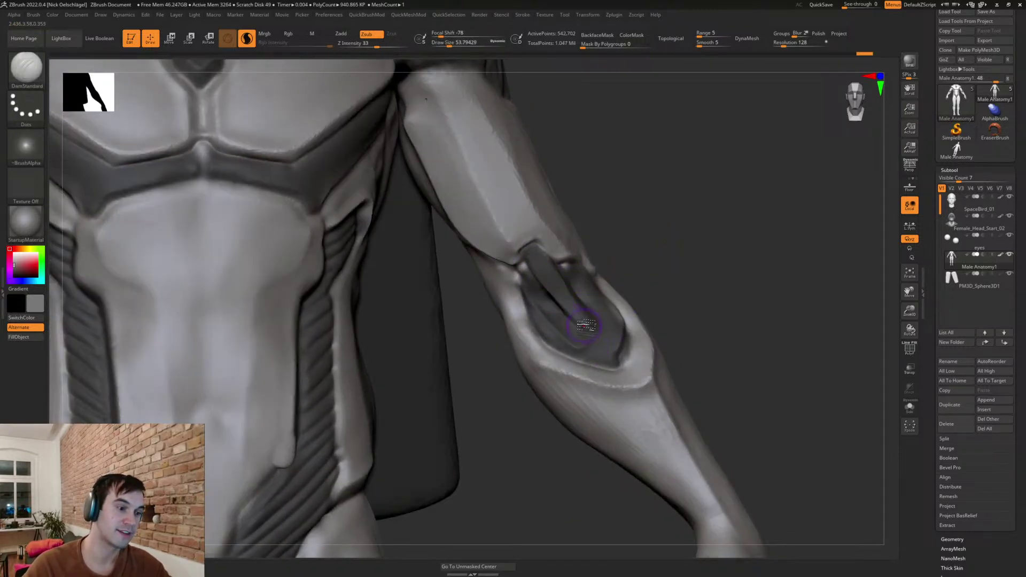
pyautogui.moveTo(676, 318); pyautogui.dragTo(577, 273)
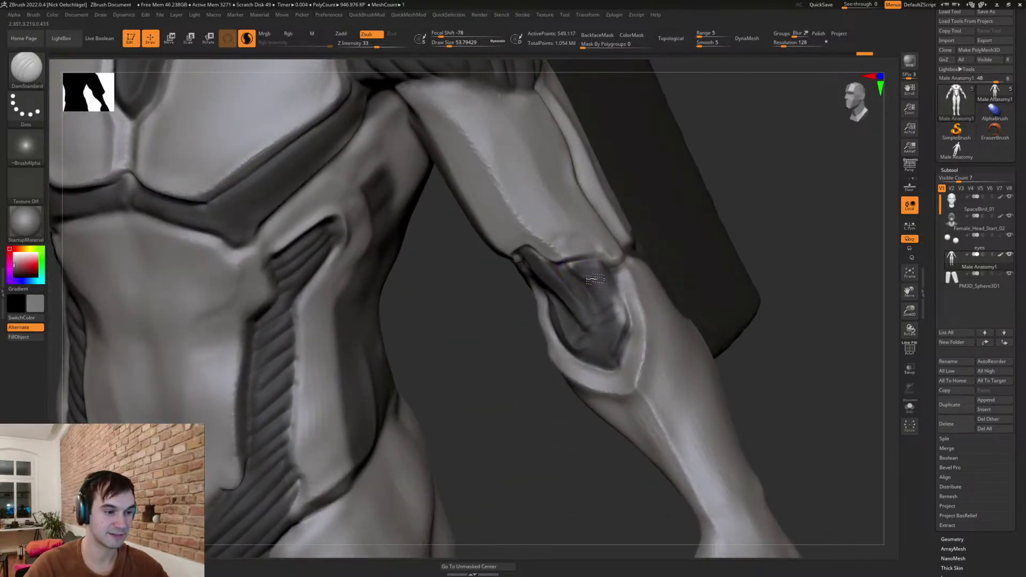
pyautogui.keyDown('alt'); pyautogui.moveTo(761, 393); pyautogui.dragTo(700, 298); pyautogui.keyUp('alt')
# - Try carving curved panel seams down the front and inside of the thighs with DamStandard at a draw size of about 167
pyautogui.moveTo(573, 389); pyautogui.dragTo(580, 365)
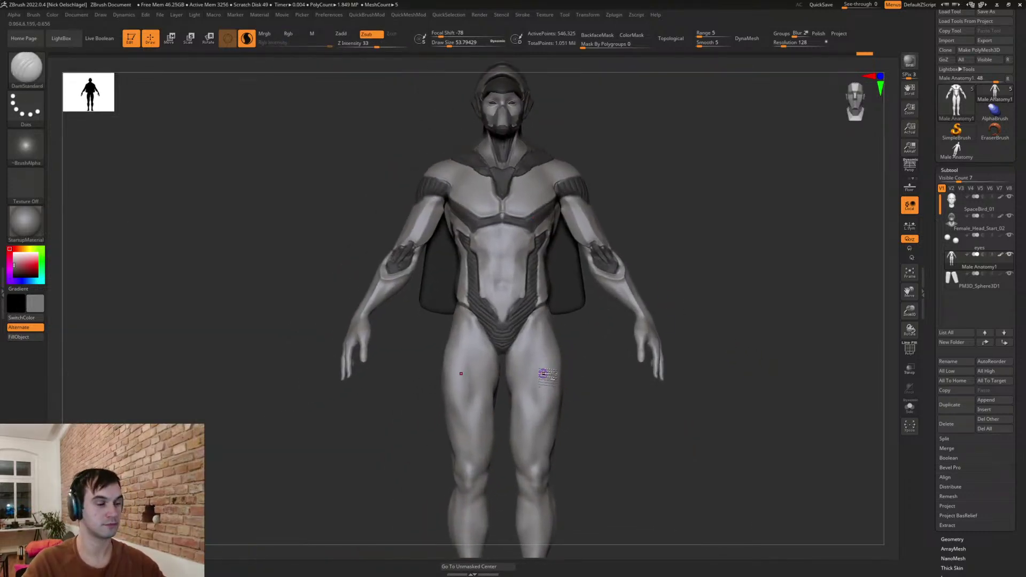
pyautogui.hotkey('ctrl', 'z')
pyautogui.hotkey('ctrl', 'z')
pyautogui.press('s')
pyautogui.moveTo(556, 360)
pyautogui.mouseDown()
pyautogui.moveTo(568, 360)
pyautogui.moveTo(564, 336)
pyautogui.mouseUp()
pyautogui.hotkey('ctrl', 'z')
pyautogui.moveTo(537, 371); pyautogui.dragTo(524, 421)
pyautogui.moveTo(594, 445)
pyautogui.keyDown('alt'); pyautogui.mouseDown()
pyautogui.moveTo(589, 414)
pyautogui.moveTo(638, 433)
pyautogui.moveTo(532, 417)
pyautogui.mouseUp(); pyautogui.keyUp('alt')
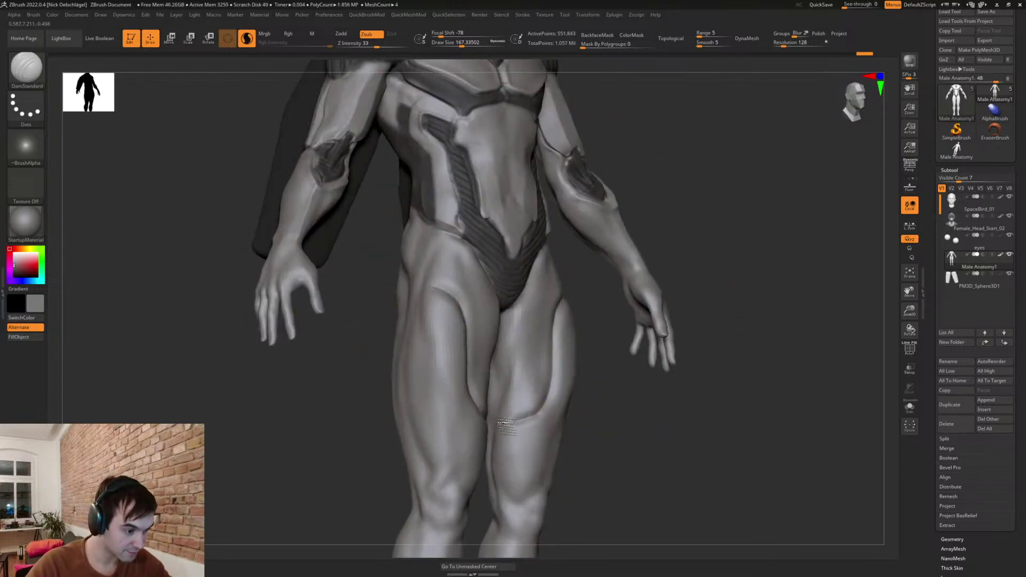
# - Try continuing the thigh panel seams around the back of the upper legs
pyautogui.moveTo(607, 414)
pyautogui.mouseDown()
pyautogui.moveTo(591, 412)
pyautogui.moveTo(653, 408)
pyautogui.moveTo(706, 358)
pyautogui.moveTo(519, 289)
pyautogui.mouseUp()
pyautogui.moveTo(561, 419)
pyautogui.mouseDown()
pyautogui.moveTo(543, 369)
pyautogui.moveTo(510, 342)
pyautogui.moveTo(596, 332)
pyautogui.mouseUp()
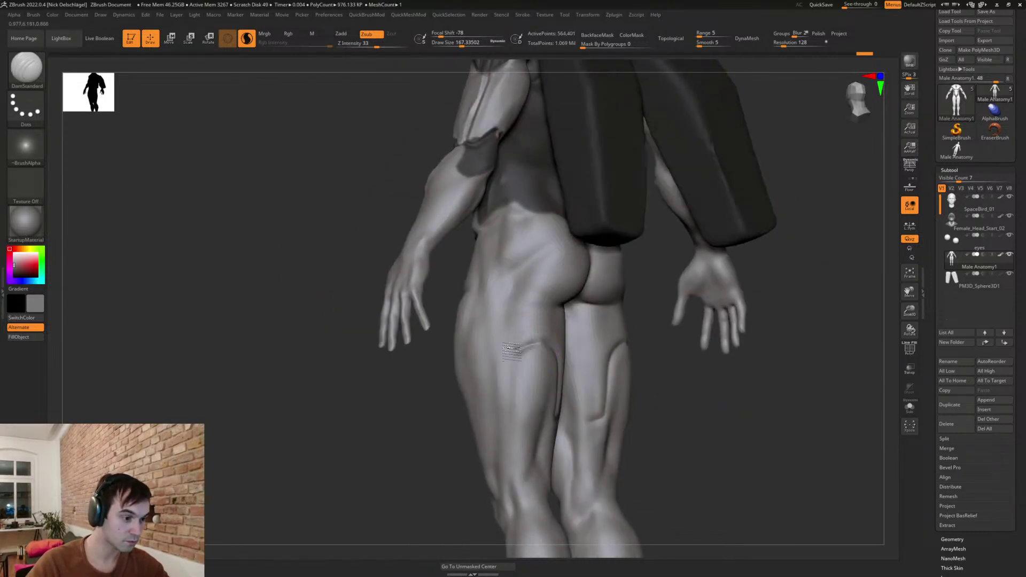
pyautogui.moveTo(692, 355)
pyautogui.mouseDown()
pyautogui.moveTo(700, 380)
pyautogui.moveTo(756, 428)
pyautogui.moveTo(609, 346)
pyautogui.moveTo(548, 267)
pyautogui.moveTo(503, 278)
pyautogui.moveTo(484, 231)
pyautogui.mouseUp()
pyautogui.moveTo(551, 299); pyautogui.dragTo(576, 304)
pyautogui.moveTo(587, 410); pyautogui.dragTo(559, 355)
pyautogui.moveTo(573, 304)
pyautogui.keyDown('alt'); pyautogui.mouseDown()
pyautogui.moveTo(535, 337)
pyautogui.moveTo(541, 386)
pyautogui.moveTo(566, 430)
pyautogui.mouseUp(); pyautogui.keyUp('alt')
# - Undo the carved thigh seams back to the plain legs
pyautogui.hotkey('ctrl', 'z')
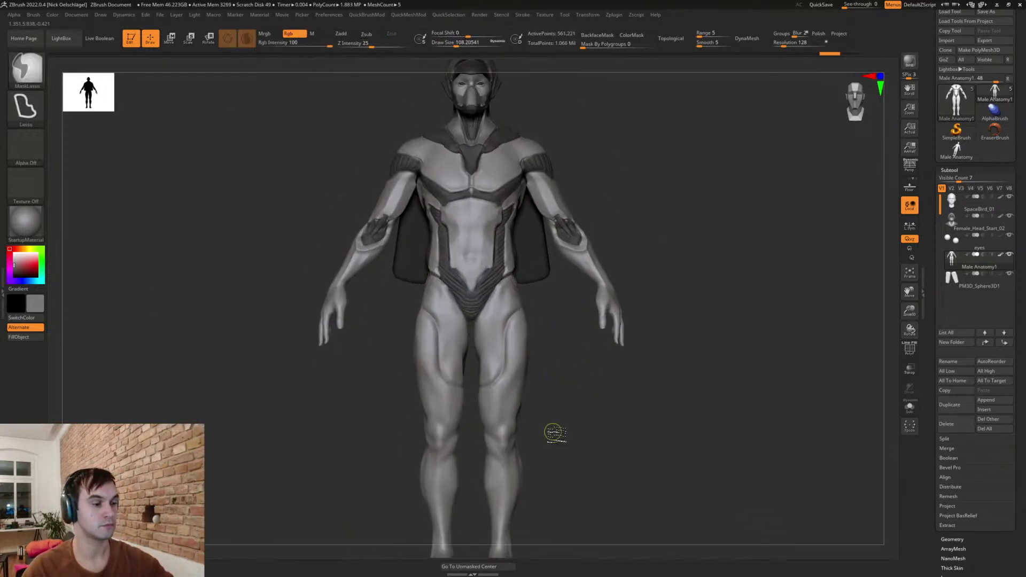
pyautogui.hotkey('ctrl', 'z')
pyautogui.hotkey('ctrl', 'z')
pyautogui.hotkey('ctrl', 'z')
pyautogui.hotkey('ctrl', 'z')
pyautogui.hotkey('ctrl', 'z')
# - Carve new angular panel seams from the hip down the front of the thighs with DamStandard at a draw size of about 140
pyautogui.press('s')
pyautogui.moveTo(535, 365); pyautogui.dragTo(541, 366)
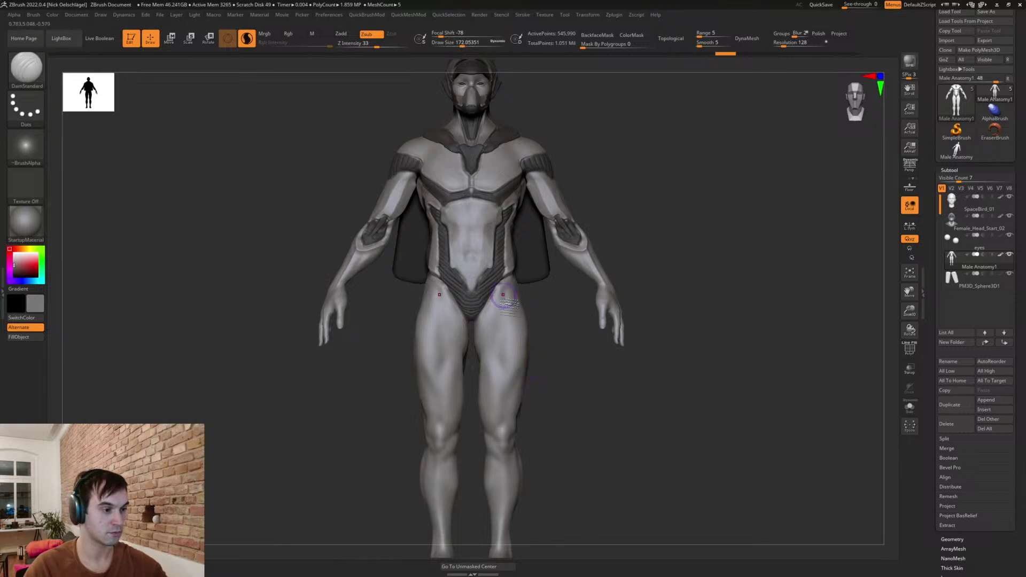
pyautogui.press('s')
pyautogui.moveTo(517, 331); pyautogui.dragTo(513, 331)
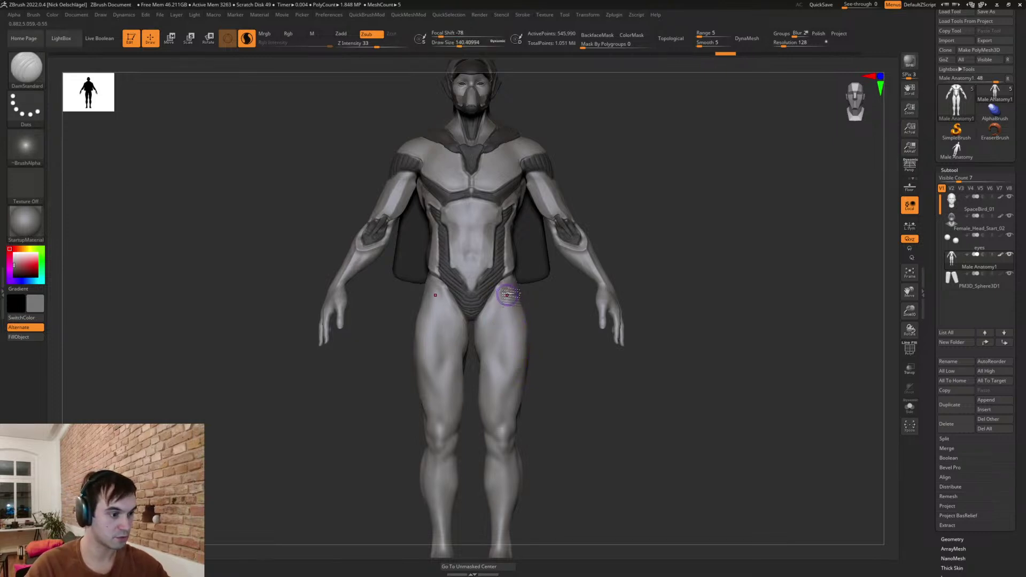
pyautogui.moveTo(507, 295)
pyautogui.mouseDown()
pyautogui.moveTo(493, 381)
pyautogui.moveTo(501, 325)
pyautogui.mouseUp()
pyautogui.moveTo(545, 399)
pyautogui.keyDown('alt'); pyautogui.mouseDown()
pyautogui.moveTo(552, 416)
pyautogui.moveTo(526, 357)
pyautogui.moveTo(541, 322)
pyautogui.mouseUp(); pyautogui.keyUp('alt')
pyautogui.moveTo(514, 359)
pyautogui.mouseDown()
pyautogui.moveTo(542, 311)
pyautogui.moveTo(532, 247)
pyautogui.mouseUp()
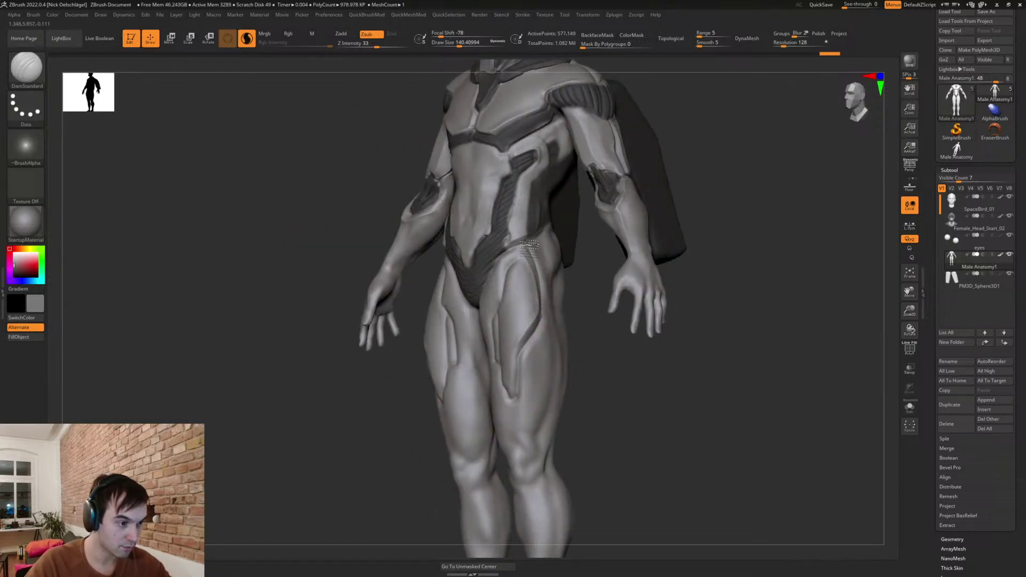
# - Carve a seam around the outer hip and extend it toward the underside of the buttocks
pyautogui.moveTo(591, 308); pyautogui.dragTo(556, 332)
pyautogui.moveTo(569, 331); pyautogui.dragTo(604, 344, button='right')
pyautogui.moveTo(552, 312); pyautogui.dragTo(584, 274)
pyautogui.moveTo(591, 268); pyautogui.dragTo(582, 285, button='right')
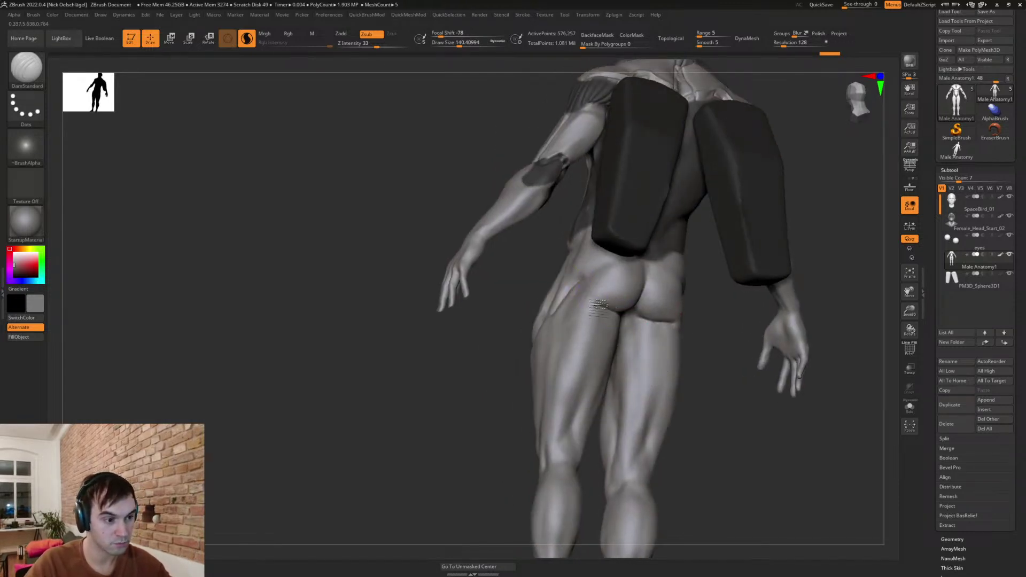
pyautogui.moveTo(721, 376)
pyautogui.mouseDown(button='right')
pyautogui.moveTo(636, 357)
pyautogui.moveTo(630, 343)
pyautogui.mouseUp(button='right')
pyautogui.moveTo(690, 313)
pyautogui.mouseDown()
pyautogui.moveTo(664, 305)
pyautogui.moveTo(664, 315)
pyautogui.mouseUp()
pyautogui.moveTo(665, 353); pyautogui.dragTo(707, 383, button='right')
# - Refine the crease where the hip seam meets the buttock and smooth the surface around it
pyautogui.press('s')
pyautogui.press('s')
pyautogui.moveTo(579, 308)
pyautogui.mouseDown()
pyautogui.moveTo(593, 305)
pyautogui.moveTo(572, 308)
pyautogui.mouseUp()
pyautogui.moveTo(614, 329); pyautogui.dragTo(574, 275, button='right')
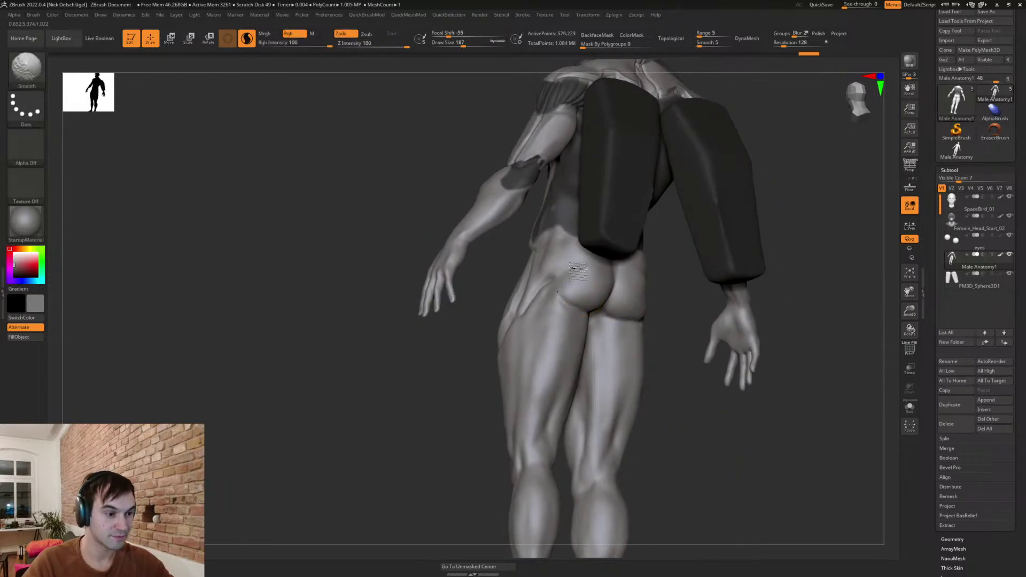
pyautogui.keyDown('shift'); pyautogui.moveTo(580, 282); pyautogui.dragTo(596, 305); pyautogui.keyUp('shift')
pyautogui.moveTo(610, 356); pyautogui.dragTo(682, 391, button='right')
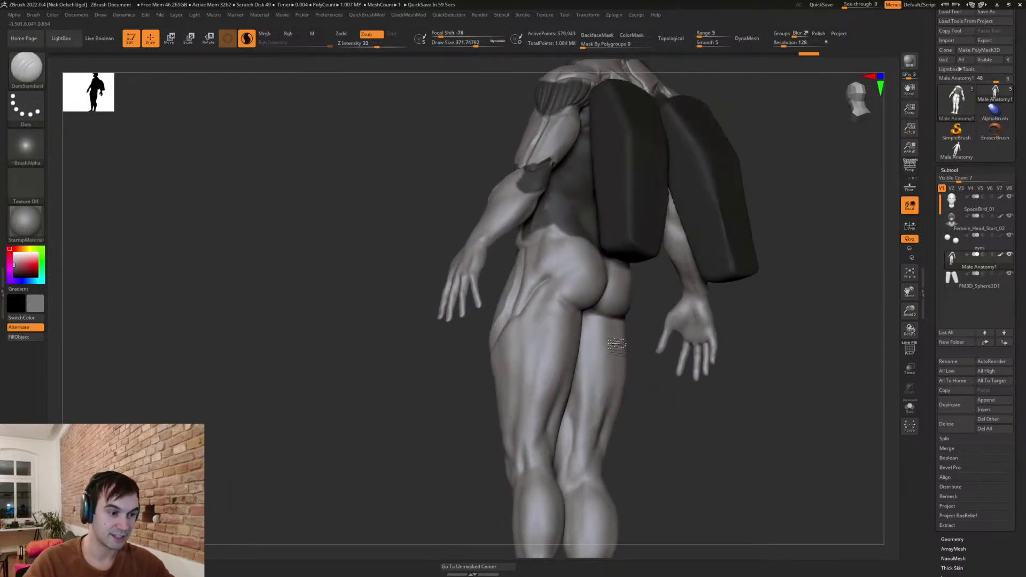
pyautogui.moveTo(591, 395); pyautogui.dragTo(658, 419, button='right')
# - Reshape the buttocks with the Move brush and smooth their transition into the upper thighs
pyautogui.press('b')
pyautogui.press('m')
pyautogui.press('v')
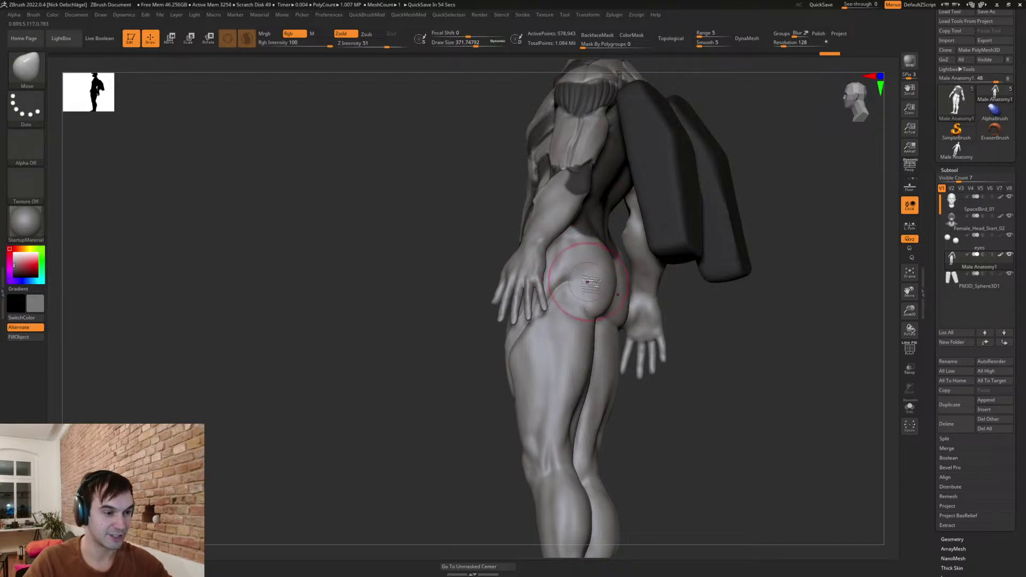
pyautogui.moveTo(596, 278)
pyautogui.mouseDown(button='right')
pyautogui.moveTo(707, 348)
pyautogui.moveTo(649, 344)
pyautogui.mouseUp(button='right')
pyautogui.moveTo(642, 314)
pyautogui.keyDown('shift'); pyautogui.mouseDown()
pyautogui.moveTo(633, 297)
pyautogui.moveTo(638, 315)
pyautogui.moveTo(653, 289)
pyautogui.moveTo(667, 287)
pyautogui.mouseUp(); pyautogui.keyUp('shift')
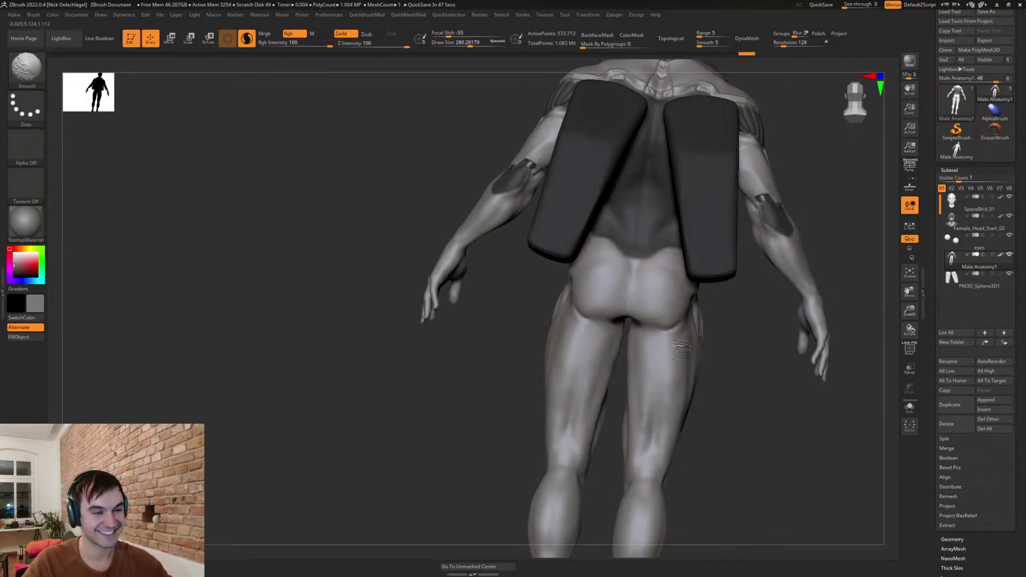
pyautogui.moveTo(679, 343); pyautogui.dragTo(643, 333, button='right')
pyautogui.keyDown('shift'); pyautogui.moveTo(666, 327); pyautogui.dragTo(677, 324); pyautogui.keyUp('shift')
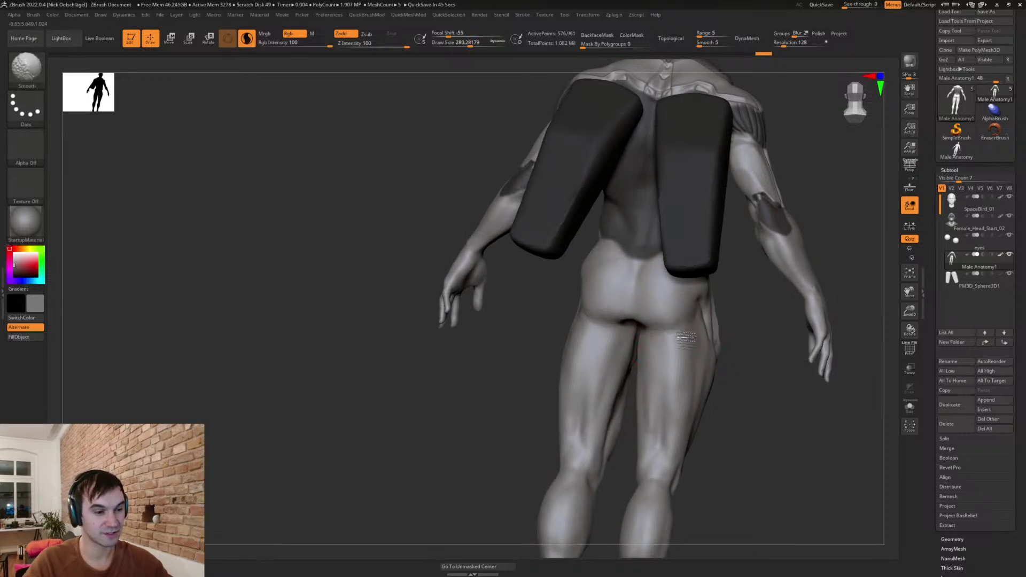
# - Adjust the gap between the upper thighs with the Move brush, then define and smooth the crease under the buttocks with DamStandard
pyautogui.moveTo(737, 386); pyautogui.dragTo(628, 332, button='right')
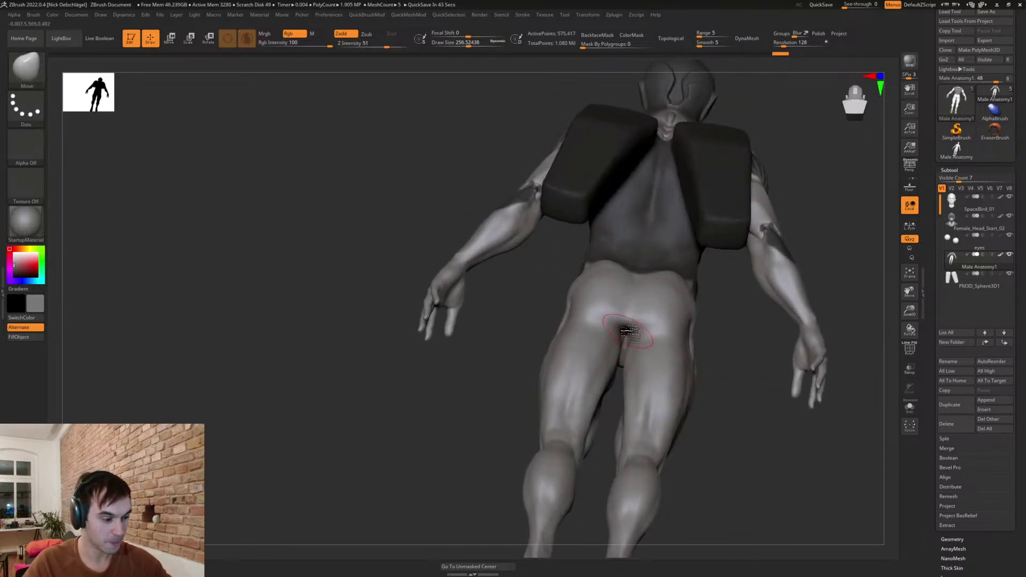
pyautogui.moveTo(626, 337); pyautogui.dragTo(636, 321)
pyautogui.press('b')
pyautogui.press('d')
pyautogui.press('s')
pyautogui.moveTo(709, 366)
pyautogui.mouseDown(button='right')
pyautogui.moveTo(653, 337)
pyautogui.moveTo(706, 362)
pyautogui.mouseUp(button='right')
pyautogui.moveTo(643, 351); pyautogui.dragTo(689, 356, button='right')
pyautogui.keyDown('shift'); pyautogui.moveTo(648, 340); pyautogui.dragTo(665, 350); pyautogui.keyUp('shift')
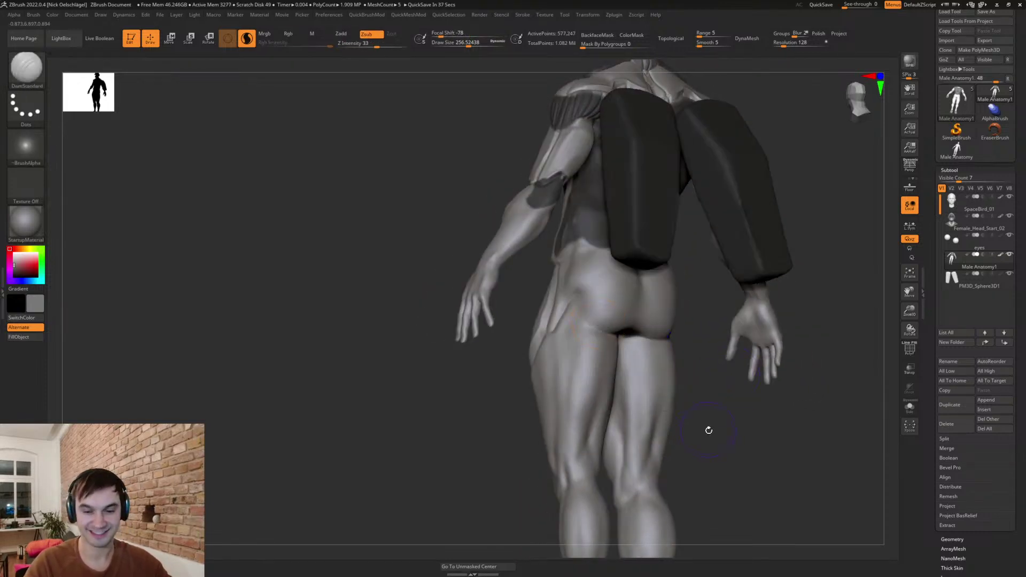
# - Mask the angular front-outer thigh panels with MaskLasso and clear the mask from the hip area
pyautogui.moveTo(661, 386); pyautogui.dragTo(727, 429, button='right')
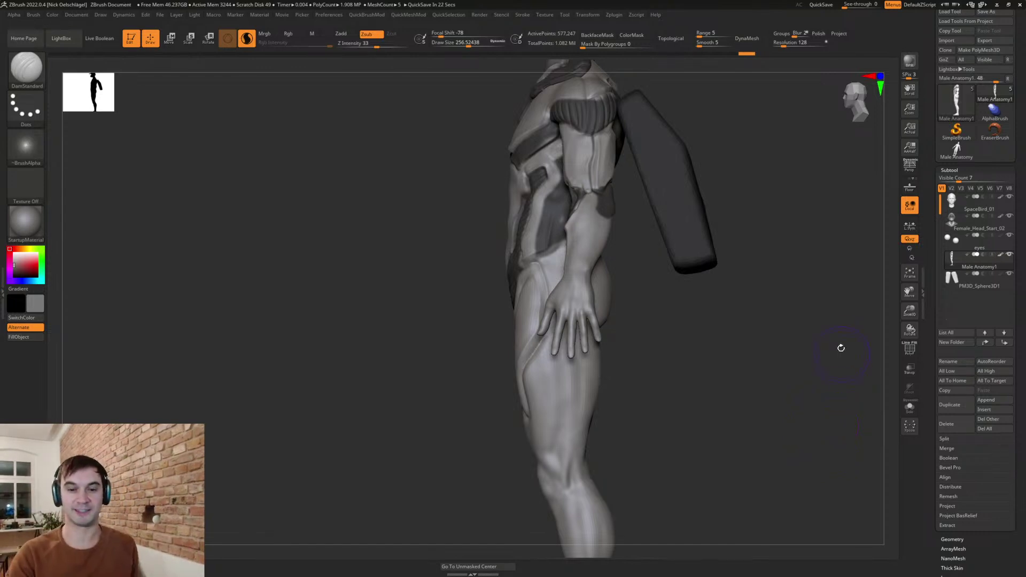
pyautogui.moveTo(688, 294)
pyautogui.keyDown('shift'); pyautogui.mouseDown()
pyautogui.moveTo(734, 216)
pyautogui.moveTo(740, 255)
pyautogui.mouseUp(); pyautogui.keyUp('shift')
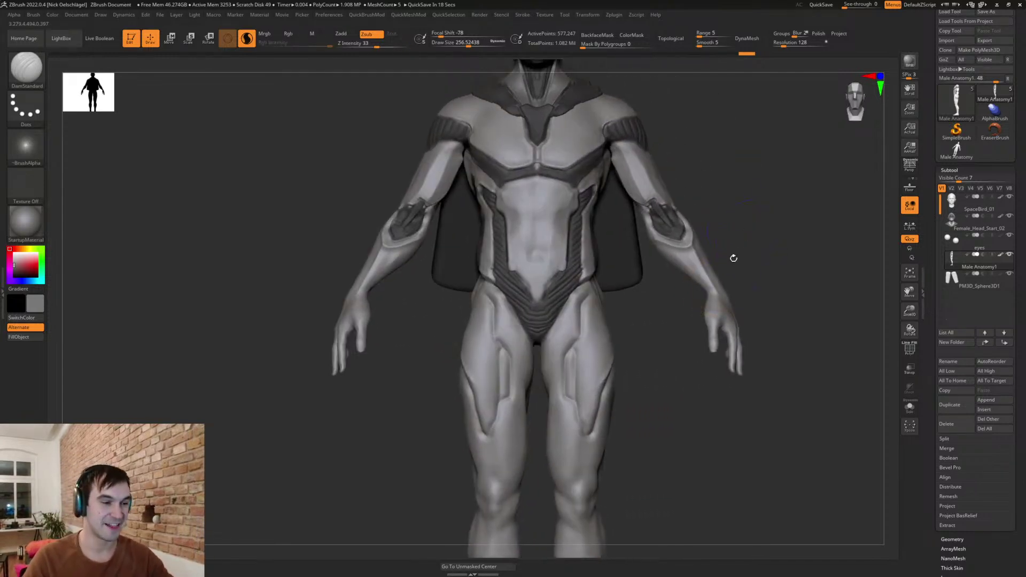
pyautogui.moveTo(660, 412)
pyautogui.keyDown('alt'); pyautogui.mouseDown()
pyautogui.moveTo(615, 367)
pyautogui.moveTo(621, 346)
pyautogui.moveTo(636, 343)
pyautogui.mouseUp(); pyautogui.keyUp('alt')
pyautogui.press('s')
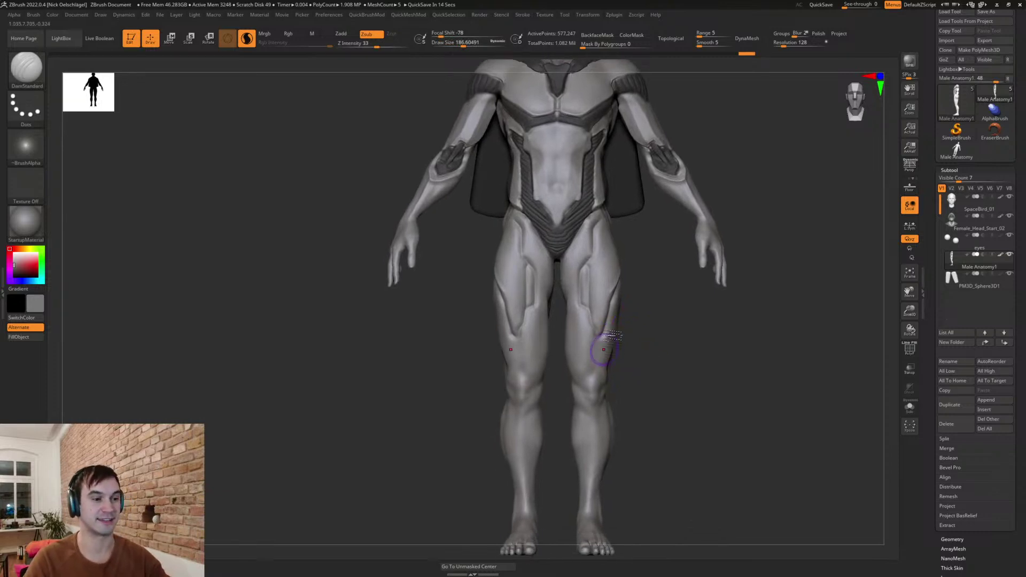
pyautogui.keyDown('alt'); pyautogui.moveTo(638, 308); pyautogui.dragTo(611, 339); pyautogui.keyUp('alt')
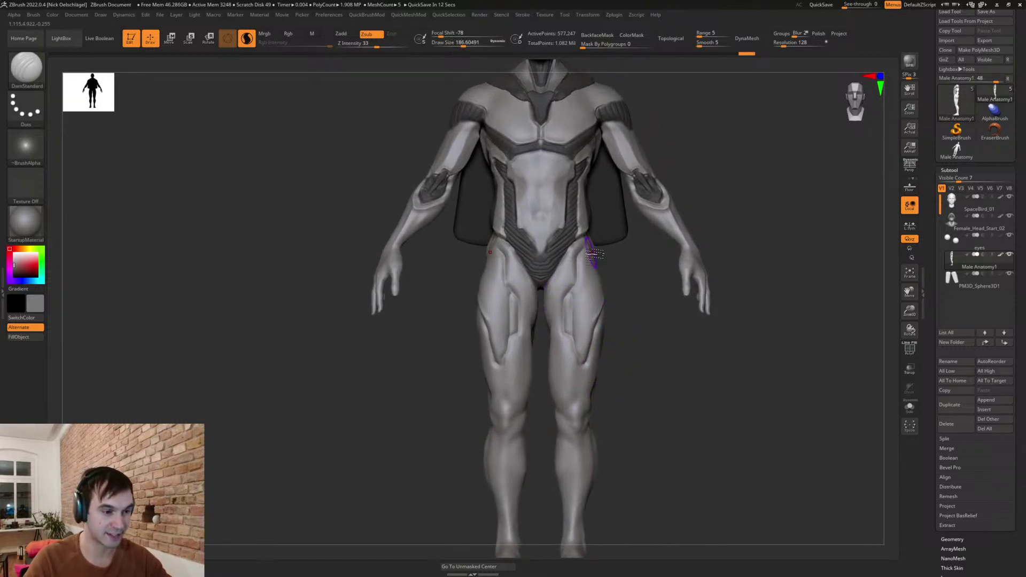
pyautogui.press('ctrl')
pyautogui.moveTo(577, 320)
pyautogui.keyDown('ctrl'); pyautogui.mouseDown()
pyautogui.moveTo(585, 367)
pyautogui.moveTo(615, 291)
pyautogui.moveTo(596, 321)
pyautogui.mouseUp(); pyautogui.keyUp('ctrl')
pyautogui.press('ctrl')
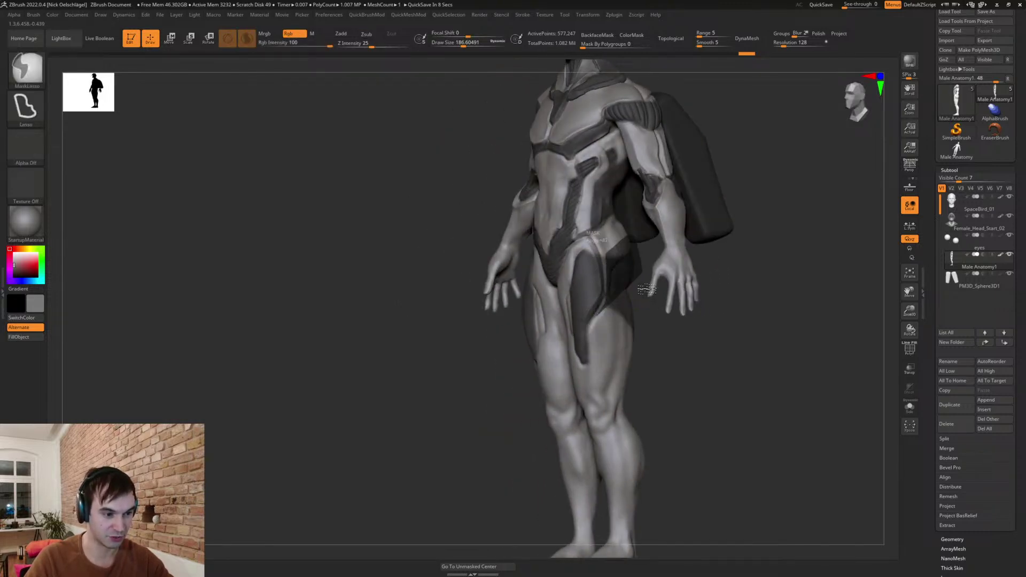
pyautogui.keyDown('ctrl'); pyautogui.moveTo(643, 415); pyautogui.dragTo(664, 380); pyautogui.keyUp('ctrl')
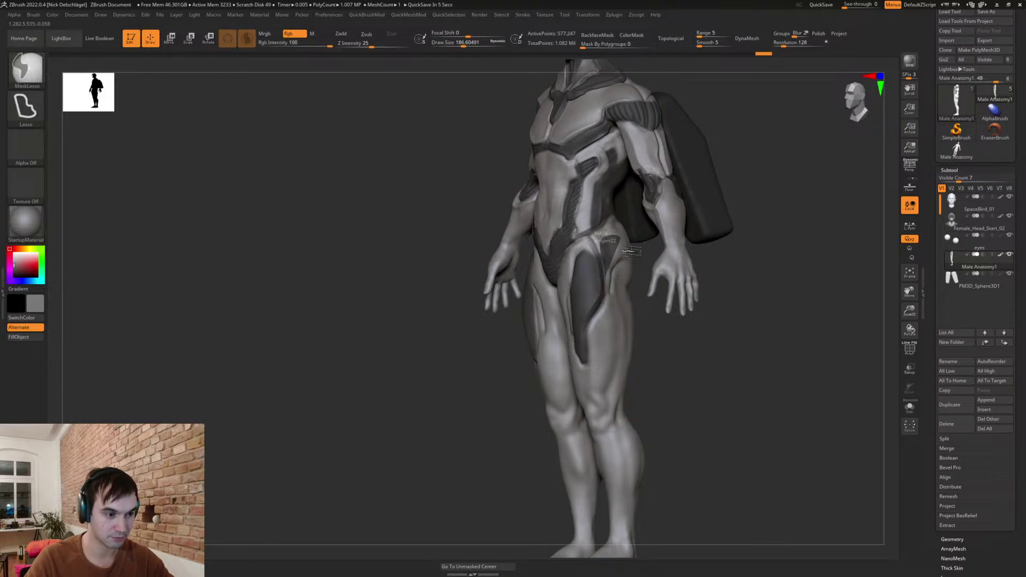
pyautogui.keyDown('shift'); pyautogui.moveTo(651, 343); pyautogui.dragTo(647, 385); pyautogui.keyUp('shift')
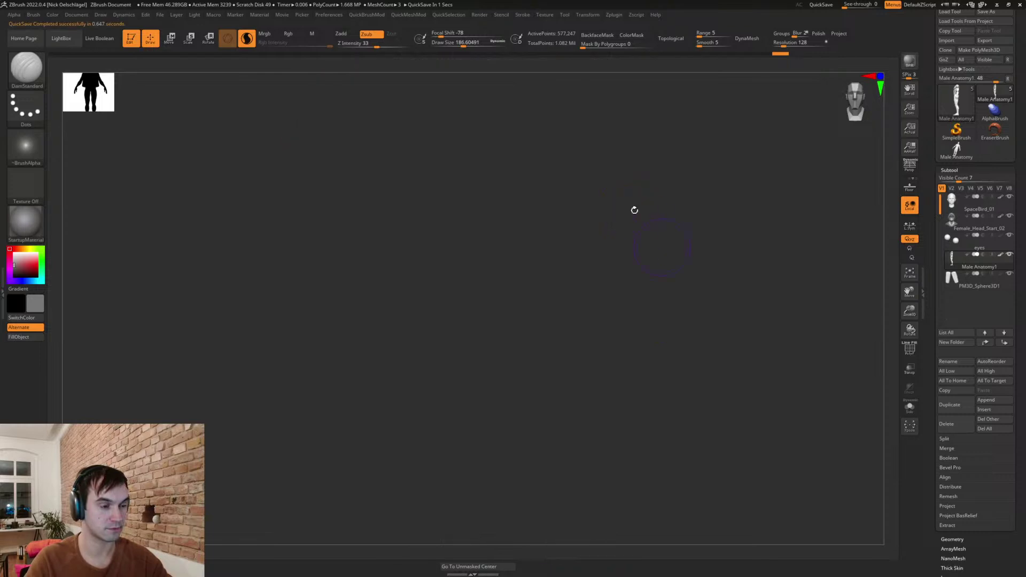
# - Clean up the thigh panel mask along its upper edge and seams with MaskLasso
pyautogui.moveTo(614, 275)
pyautogui.mouseDown()
pyautogui.moveTo(626, 293)
pyautogui.moveTo(636, 290)
pyautogui.moveTo(606, 273)
pyautogui.mouseUp()
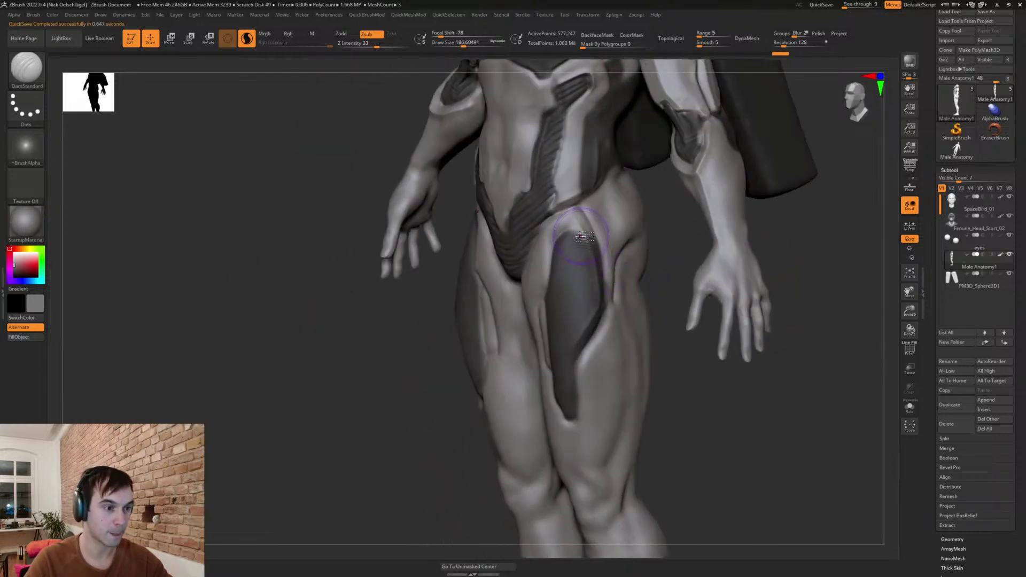
pyautogui.keyDown('ctrl'); pyautogui.moveTo(595, 225); pyautogui.dragTo(577, 271); pyautogui.keyUp('ctrl')
pyautogui.moveTo(665, 371)
pyautogui.mouseDown()
pyautogui.moveTo(674, 371)
pyautogui.moveTo(620, 353)
pyautogui.moveTo(608, 289)
pyautogui.moveTo(610, 376)
pyautogui.moveTo(584, 350)
pyautogui.mouseUp()
pyautogui.moveTo(588, 279)
pyautogui.keyDown('ctrl'); pyautogui.keyDown('alt'); pyautogui.mouseDown()
pyautogui.moveTo(608, 374)
pyautogui.moveTo(587, 345)
pyautogui.mouseUp(); pyautogui.keyUp('alt'); pyautogui.keyUp('ctrl')
pyautogui.moveTo(666, 401); pyautogui.dragTo(721, 412)
# - Invert the mask to isolate the thigh panels, fill them with the dark colour and clear the mask
pyautogui.keyDown('ctrl'); pyautogui.click(665, 400); pyautogui.keyUp('ctrl')
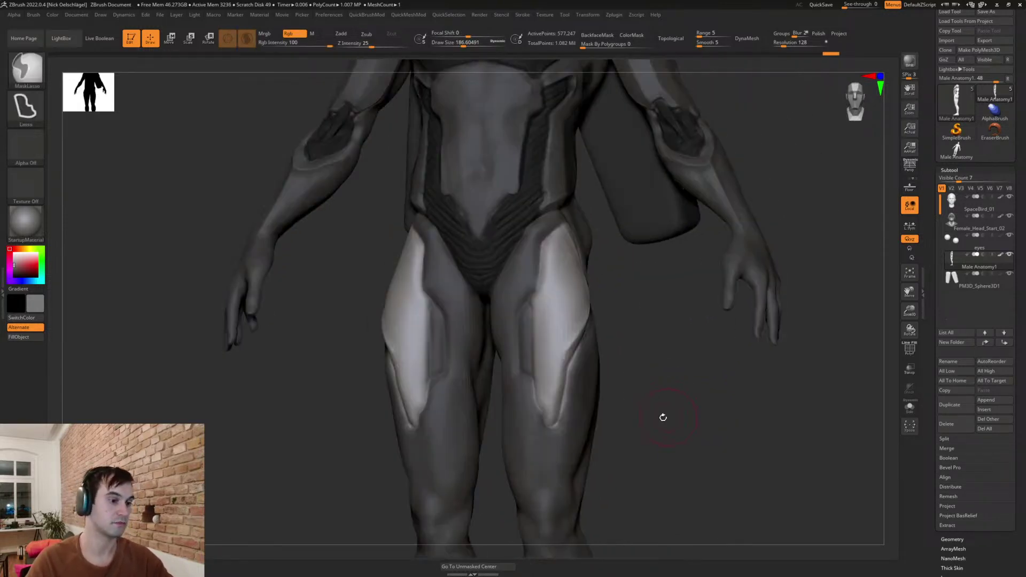
pyautogui.keyDown('ctrl'); pyautogui.click(663, 321); pyautogui.keyUp('ctrl')
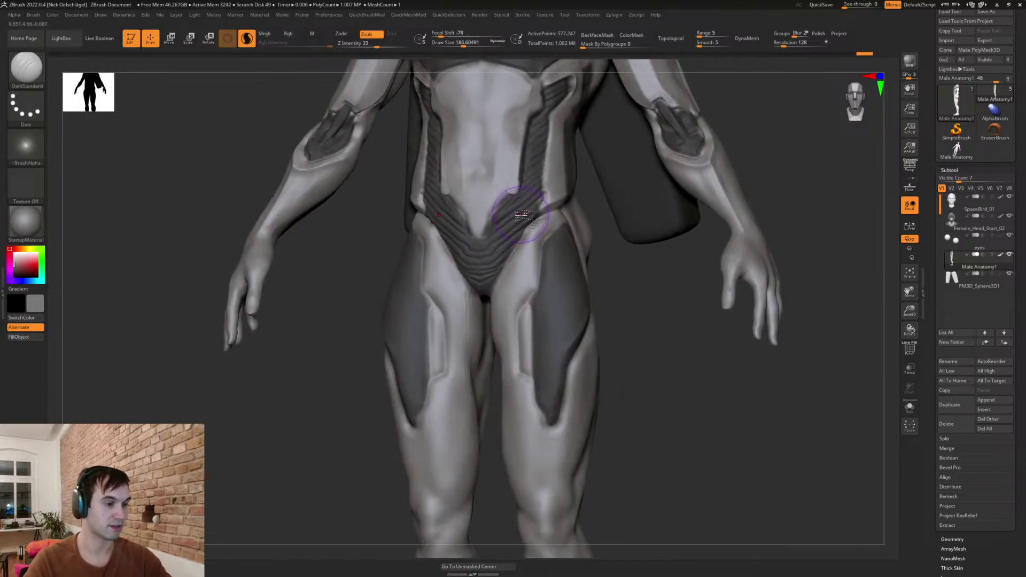
pyautogui.keyDown('ctrl'); pyautogui.click(641, 287); pyautogui.keyUp('ctrl')
pyautogui.click(27, 339)
pyautogui.moveTo(634, 404)
pyautogui.keyDown('ctrl'); pyautogui.mouseDown()
pyautogui.moveTo(648, 438)
pyautogui.moveTo(675, 404)
pyautogui.mouseUp(); pyautogui.keyUp('ctrl')
# - Carve diagonal ribs across the top of the dark thigh panels with DamStandard at a draw size of about 59
pyautogui.press('s')
pyautogui.moveTo(622, 331)
pyautogui.mouseDown()
pyautogui.moveTo(610, 331)
pyautogui.moveTo(657, 314)
pyautogui.mouseUp()
pyautogui.press('s')
pyautogui.moveTo(657, 302)
pyautogui.mouseDown()
pyautogui.moveTo(630, 171)
pyautogui.moveTo(561, 154)
pyautogui.mouseUp()
pyautogui.moveTo(513, 200); pyautogui.dragTo(556, 151)
pyautogui.moveTo(655, 219); pyautogui.dragTo(612, 224)
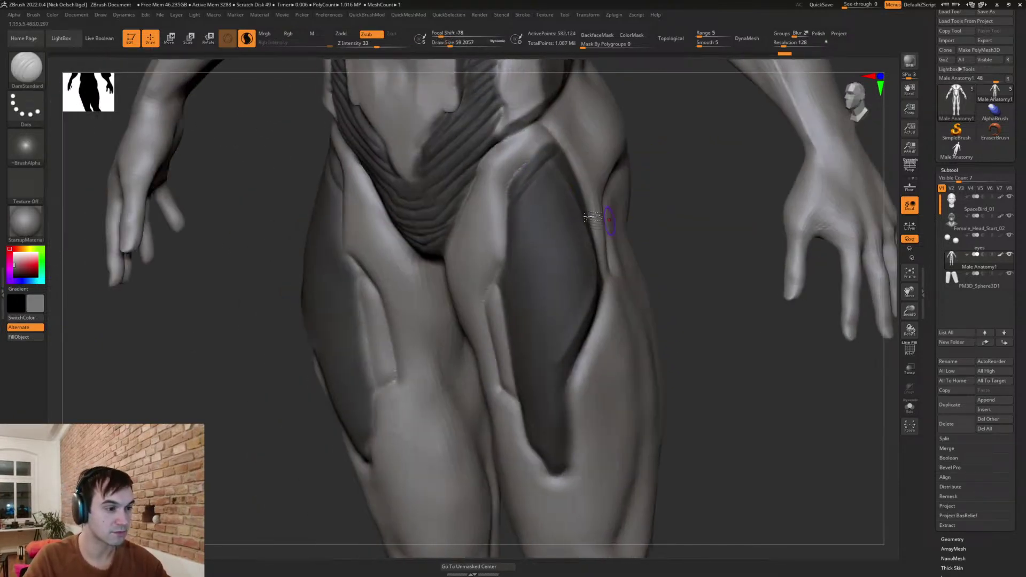
pyautogui.moveTo(518, 216); pyautogui.dragTo(568, 173)
pyautogui.moveTo(510, 250); pyautogui.dragTo(545, 217)
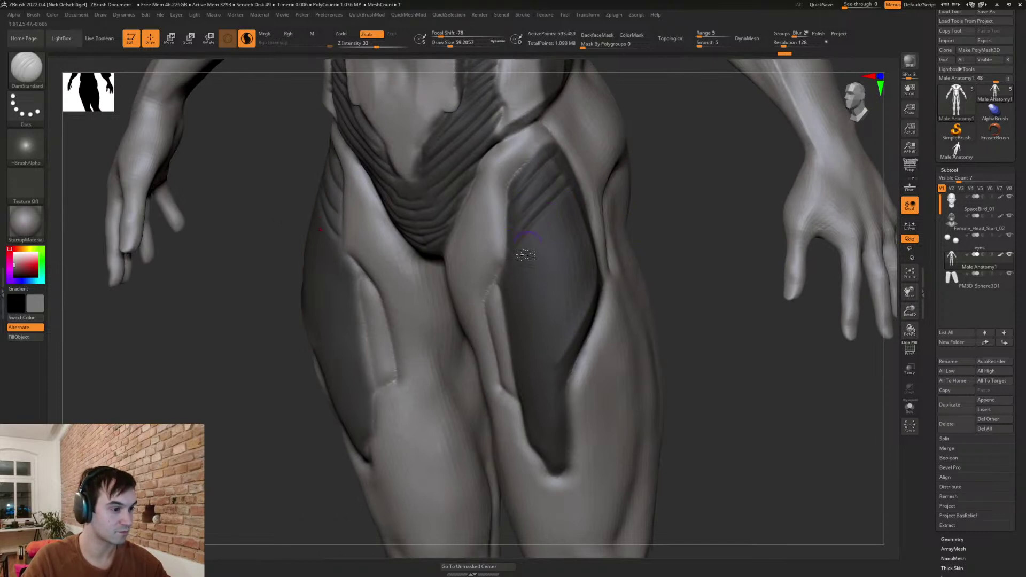
# - Carve parallel diagonal ribs across the middle of the dark thigh panels
pyautogui.moveTo(532, 255); pyautogui.dragTo(583, 200)
pyautogui.moveTo(512, 289); pyautogui.dragTo(578, 225)
pyautogui.moveTo(513, 316); pyautogui.dragTo(595, 234)
pyautogui.moveTo(516, 340); pyautogui.dragTo(603, 260)
pyautogui.moveTo(517, 358); pyautogui.dragTo(593, 278)
pyautogui.moveTo(662, 347); pyautogui.dragTo(628, 350)
# - Extend the ribs down to the pointed lower tip of the dark thigh panels
pyautogui.moveTo(527, 369); pyautogui.dragTo(600, 317)
pyautogui.moveTo(530, 388); pyautogui.dragTo(603, 351)
pyautogui.moveTo(671, 357); pyautogui.dragTo(692, 357)
pyautogui.moveTo(537, 404); pyautogui.dragTo(574, 378)
pyautogui.moveTo(524, 425)
pyautogui.mouseDown()
pyautogui.moveTo(567, 401)
pyautogui.moveTo(575, 420)
pyautogui.mouseUp()
pyautogui.moveTo(538, 458); pyautogui.dragTo(581, 444)
# - Sharpen the seams around the inner-thigh strip and beside the ribbed thigh panels with DamStandard
pyautogui.moveTo(676, 335)
pyautogui.keyDown('shift'); pyautogui.mouseDown()
pyautogui.moveTo(710, 470)
pyautogui.moveTo(685, 303)
pyautogui.moveTo(722, 312)
pyautogui.mouseUp(); pyautogui.keyUp('shift')
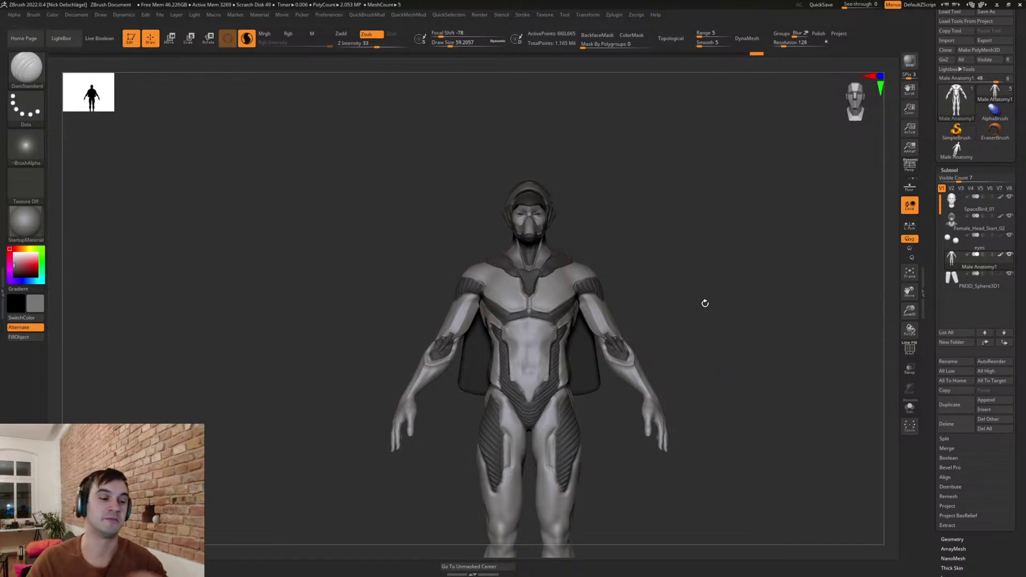
pyautogui.keyDown('alt'); pyautogui.moveTo(728, 427); pyautogui.dragTo(689, 385); pyautogui.keyUp('alt')
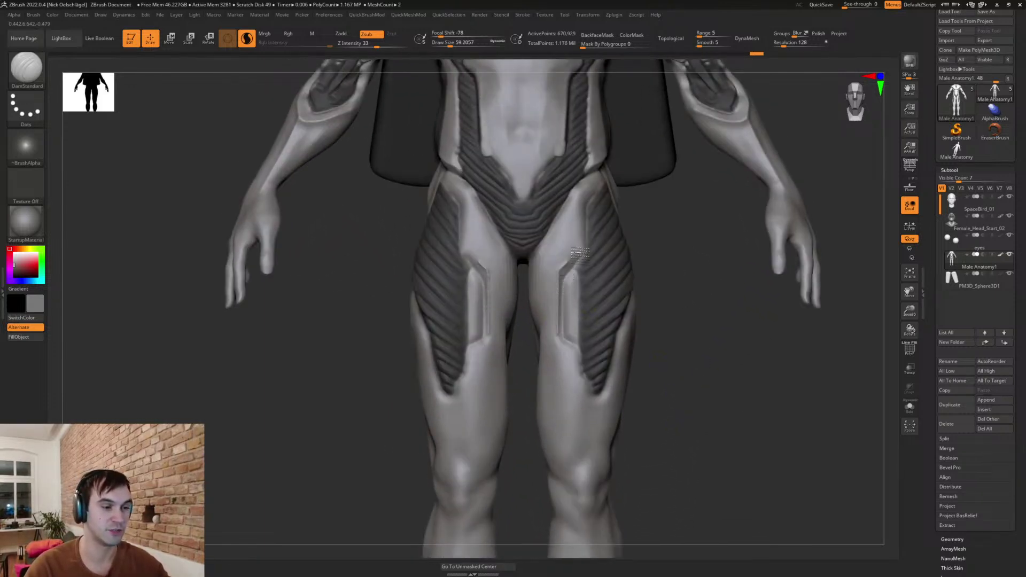
pyautogui.keyDown('alt'); pyautogui.moveTo(635, 229); pyautogui.dragTo(644, 286); pyautogui.keyUp('alt')
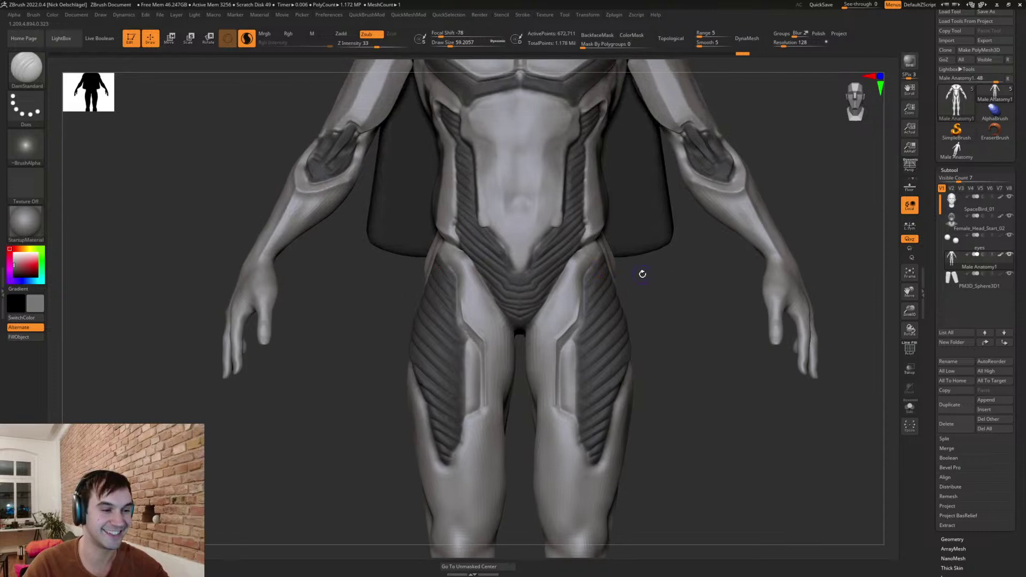
pyautogui.moveTo(628, 273); pyautogui.dragTo(575, 287, button='right')
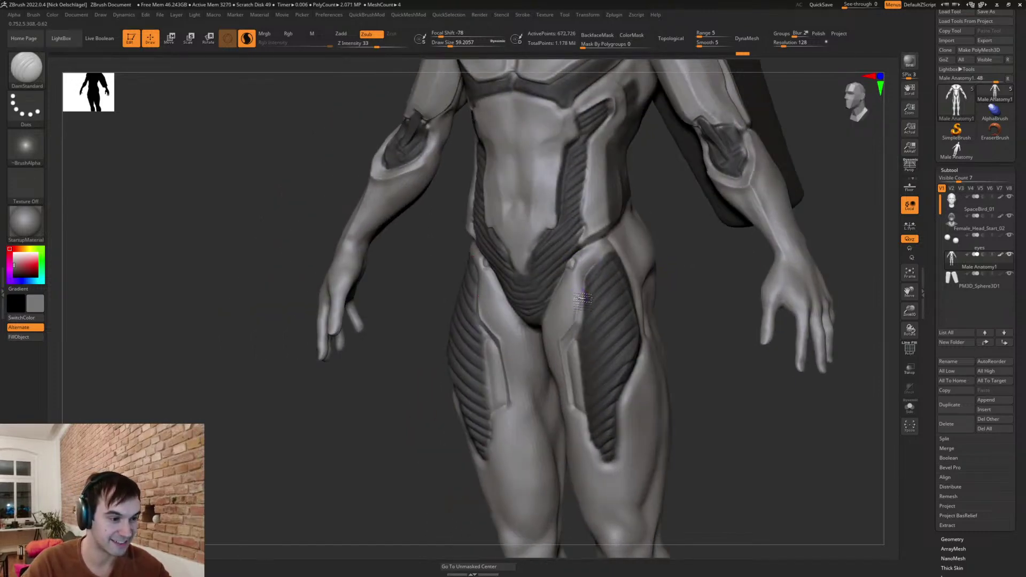
pyautogui.moveTo(668, 272); pyautogui.dragTo(593, 261, button='right')
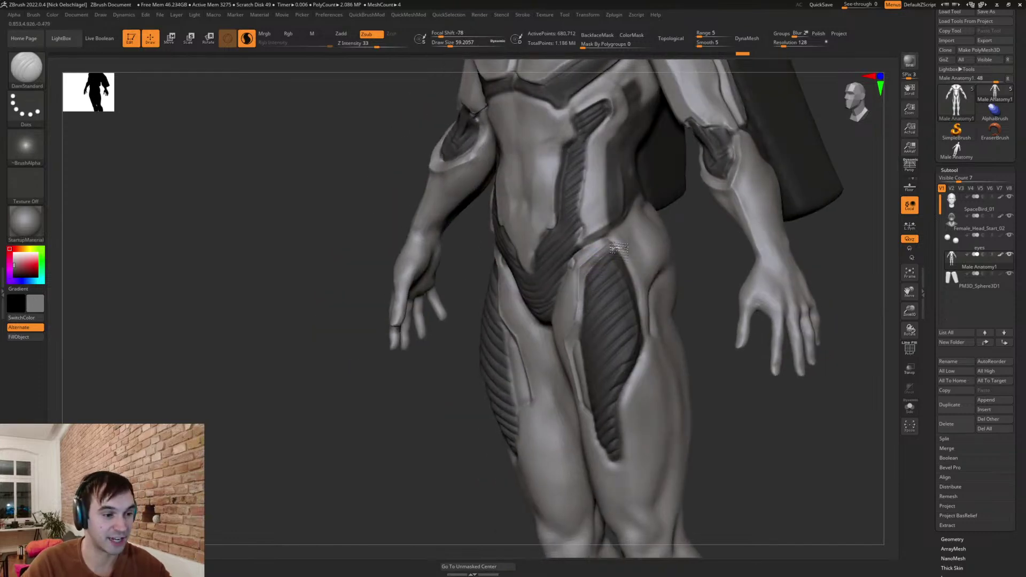
pyautogui.moveTo(683, 318); pyautogui.dragTo(685, 282, button='right')
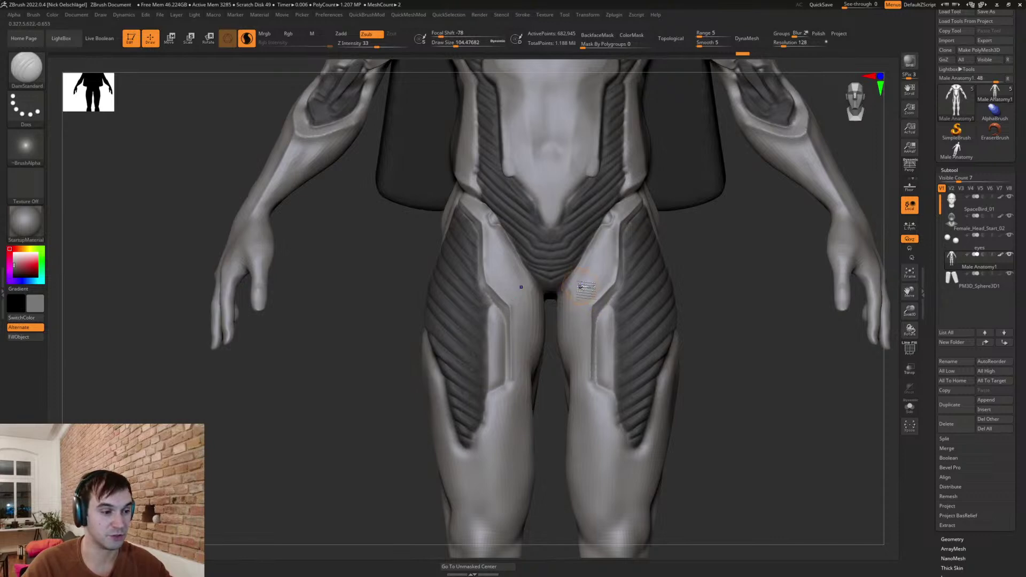
# - Smooth the inner thighs and flatten the inner-thigh strips with TrimDynamic at a draw size of about 80
pyautogui.press('shift')
pyautogui.moveTo(578, 385)
pyautogui.keyDown('shift'); pyautogui.mouseDown()
pyautogui.moveTo(570, 454)
pyautogui.moveTo(586, 421)
pyautogui.moveTo(598, 434)
pyautogui.mouseUp(); pyautogui.keyUp('shift')
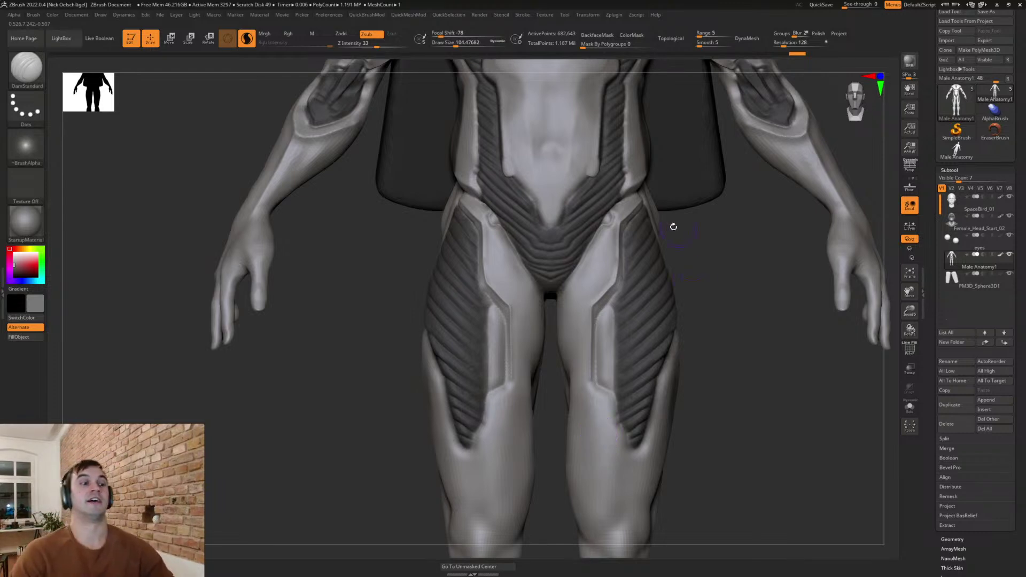
pyautogui.press('s')
pyautogui.moveTo(607, 309); pyautogui.dragTo(604, 310)
pyautogui.moveTo(740, 397); pyautogui.dragTo(745, 398)
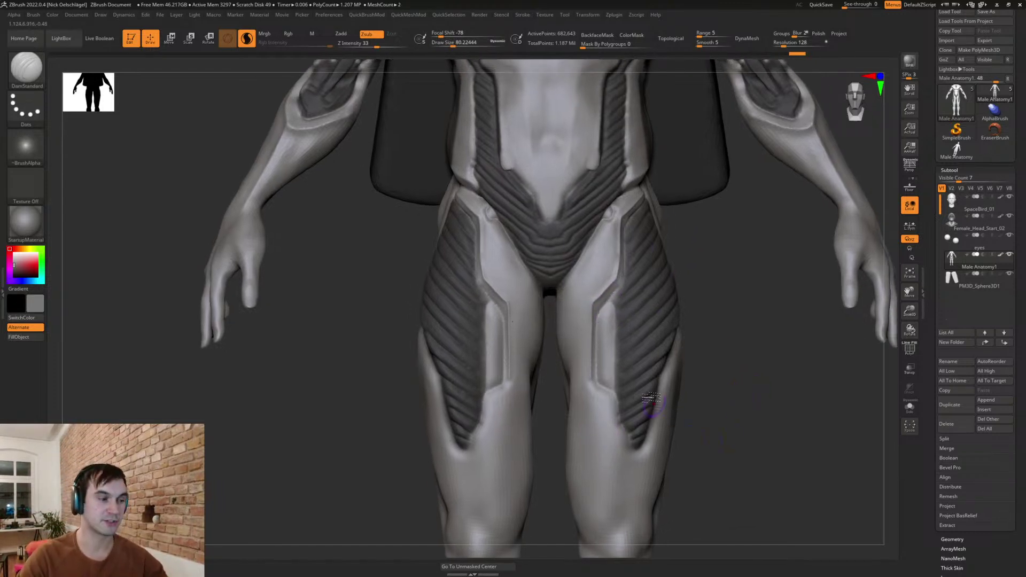
pyautogui.press('b')
pyautogui.press('t')
pyautogui.press('d')
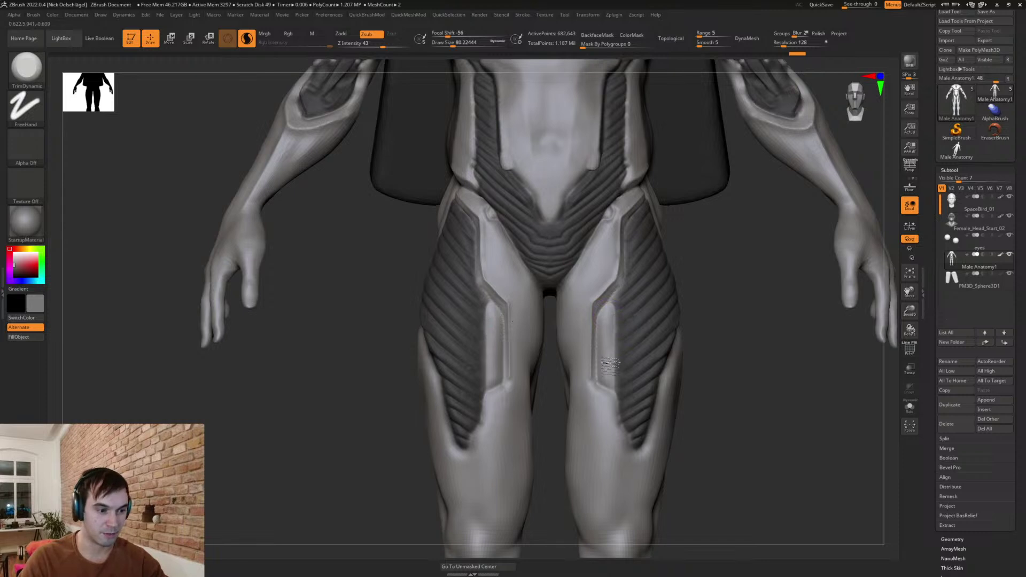
pyautogui.moveTo(746, 371)
pyautogui.keyDown('alt'); pyautogui.mouseDown()
pyautogui.moveTo(755, 399)
pyautogui.moveTo(765, 376)
pyautogui.mouseUp(); pyautogui.keyUp('alt')
pyautogui.moveTo(608, 373); pyautogui.dragTo(610, 357)
# - Recarve the seam around the inner-thigh strips with DamStandard at a draw size of about 68
pyautogui.press('b')
pyautogui.press('d')
pyautogui.press('s')
pyautogui.press('s')
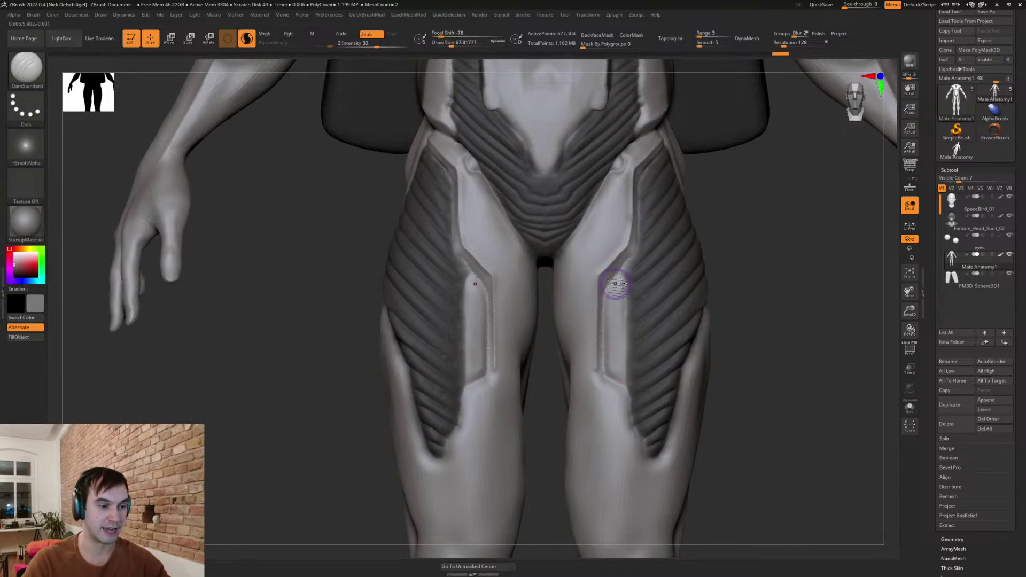
pyautogui.moveTo(605, 296)
pyautogui.mouseDown()
pyautogui.moveTo(620, 276)
pyautogui.moveTo(606, 321)
pyautogui.moveTo(615, 386)
pyautogui.mouseUp()
pyautogui.press('s')
pyautogui.hotkey('ctrl', 'z')
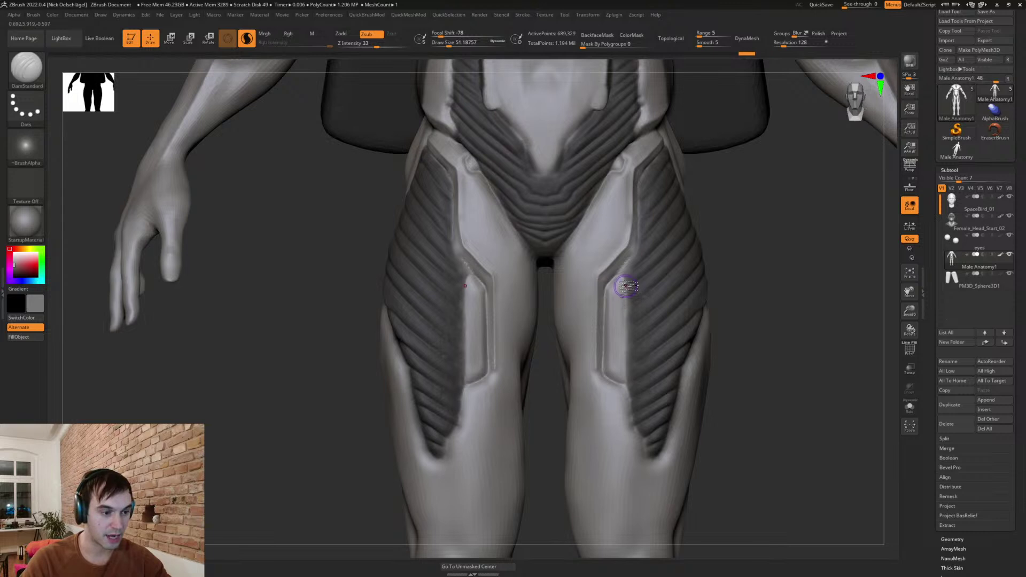
# - Retry the outer edge of the inner-thigh strips at a draw size of about 51 and carve a small notch near their lower ends
pyautogui.moveTo(624, 281); pyautogui.dragTo(627, 376)
pyautogui.hotkey('ctrl', 'z')
pyautogui.moveTo(625, 286); pyautogui.dragTo(627, 372)
pyautogui.hotkey('ctrl', 'z')
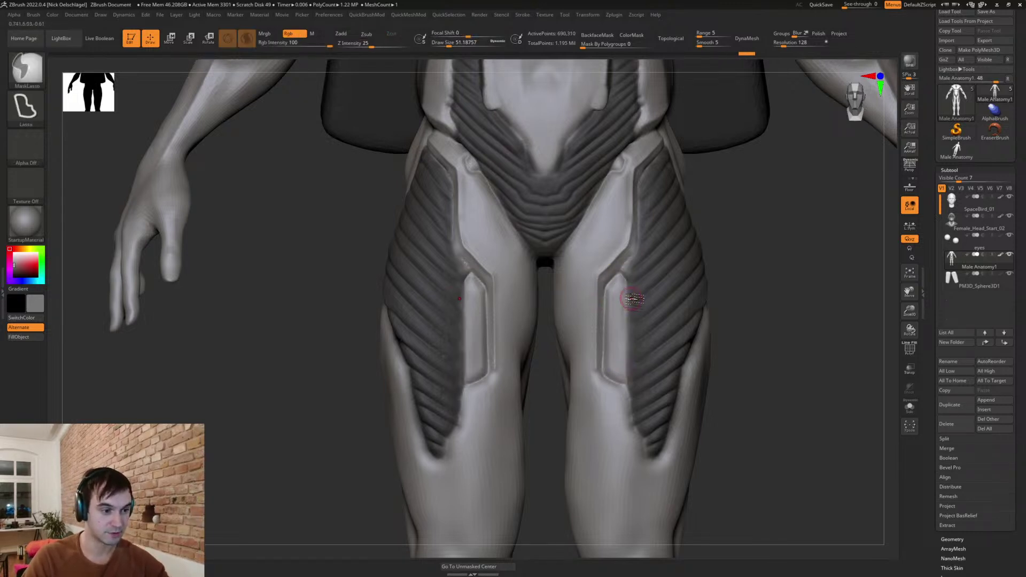
pyautogui.moveTo(625, 283)
pyautogui.mouseDown()
pyautogui.moveTo(624, 389)
pyautogui.moveTo(607, 366)
pyautogui.mouseUp()
pyautogui.press('s')
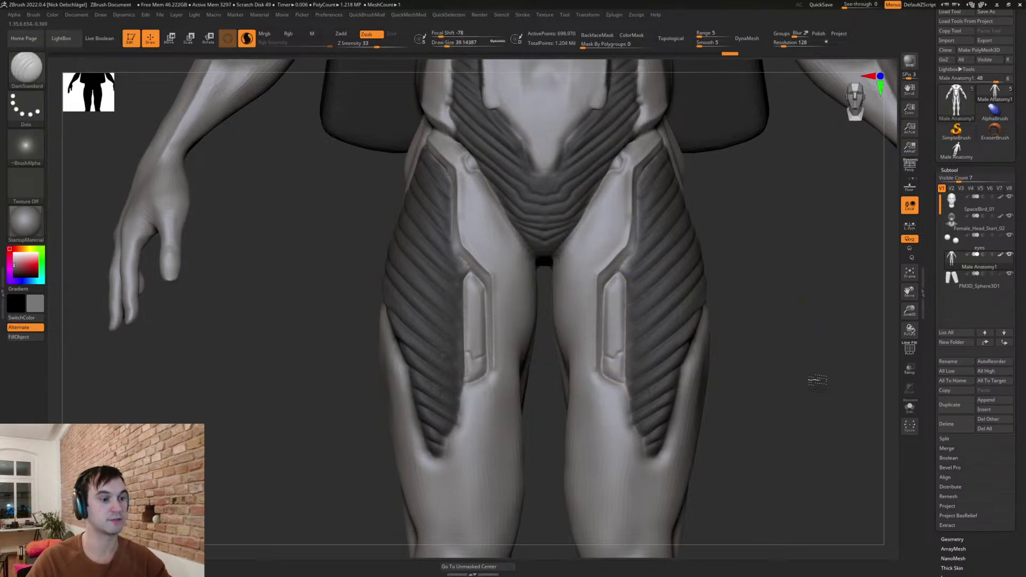
pyautogui.hotkey('ctrl', 'z')
# - Lasso-mask two upper-abdomen plates with stepped lower edges and invert the mask so only the plates stay editable
pyautogui.moveTo(784, 231); pyautogui.dragTo(742, 356)
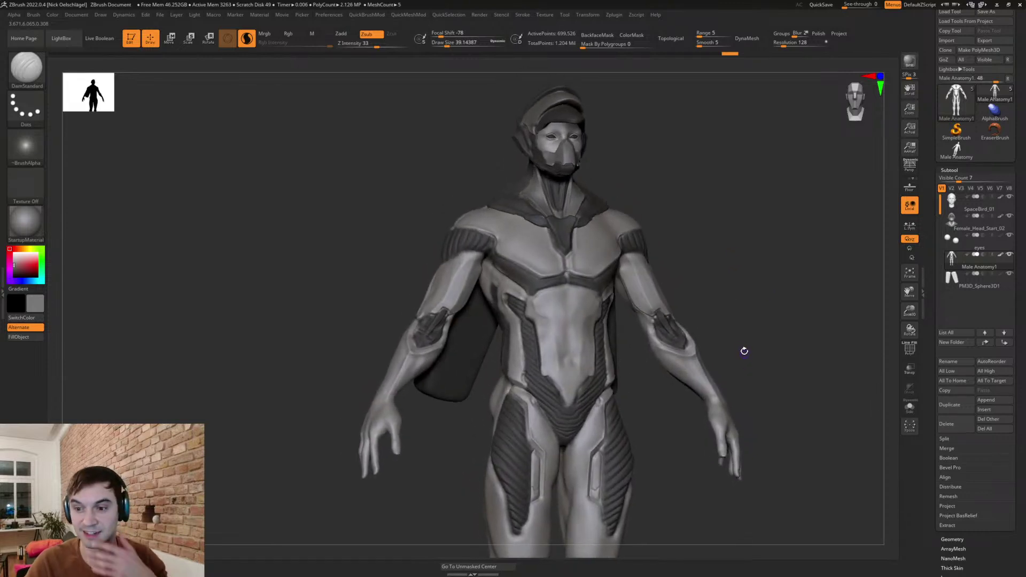
pyautogui.moveTo(717, 297)
pyautogui.mouseDown()
pyautogui.moveTo(728, 289)
pyautogui.moveTo(749, 300)
pyautogui.moveTo(751, 315)
pyautogui.mouseUp()
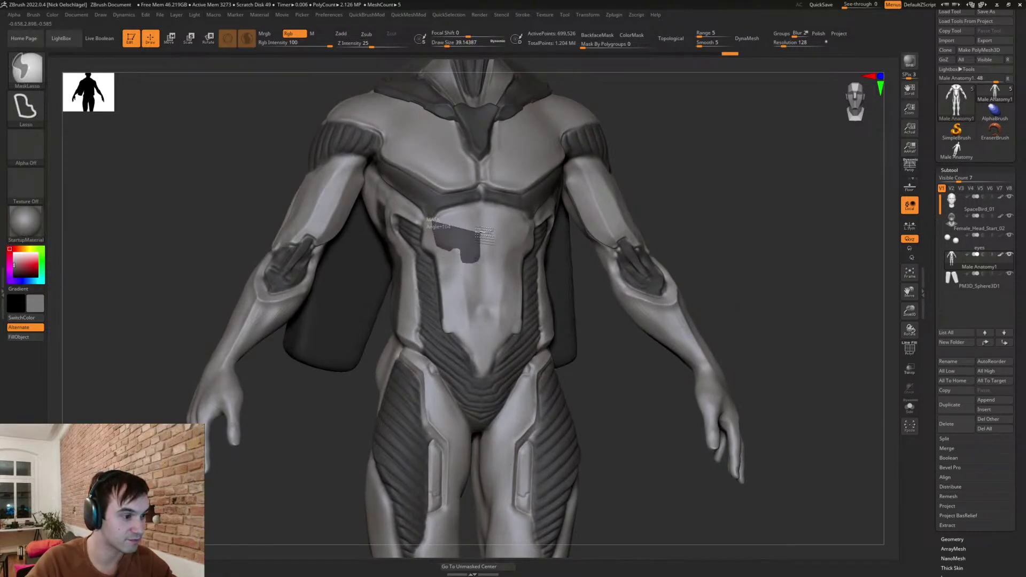
pyautogui.keyDown('ctrl'); pyautogui.moveTo(441, 213); pyautogui.dragTo(458, 206); pyautogui.keyUp('ctrl')
pyautogui.keyDown('ctrl'); pyautogui.click(666, 198); pyautogui.keyUp('ctrl')
pyautogui.press('s')
pyautogui.moveTo(660, 199); pyautogui.dragTo(673, 200)
pyautogui.press('s')
pyautogui.moveTo(460, 232); pyautogui.dragTo(459, 244)
pyautogui.hotkey('ctrl', 'h')
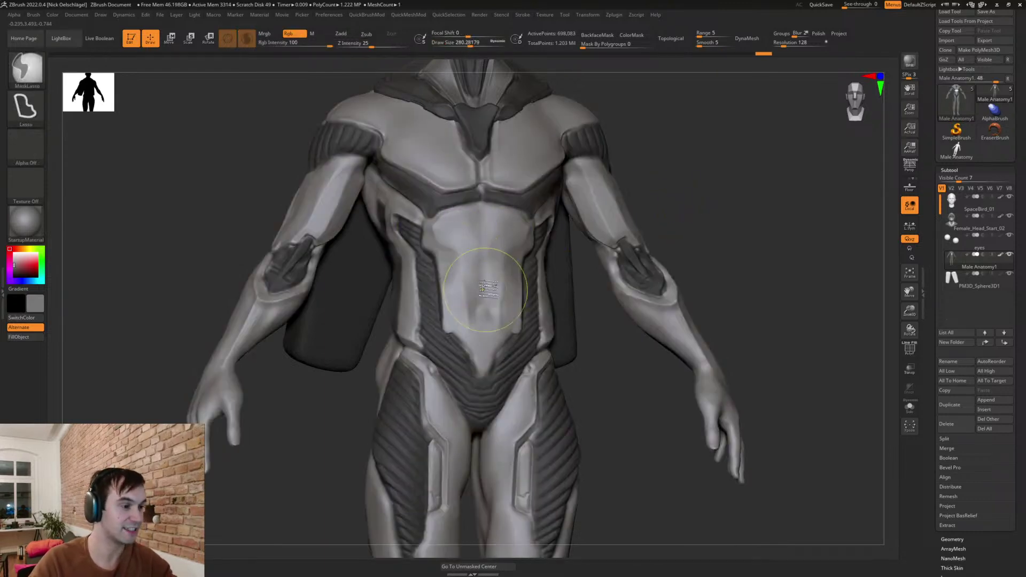
pyautogui.hotkey('ctrl', 'h')
# - Pull out the unmasked upper-abdomen plates with the Move brush, reducing the draw size to about 158
pyautogui.press('b')
pyautogui.press('m')
pyautogui.press('v')
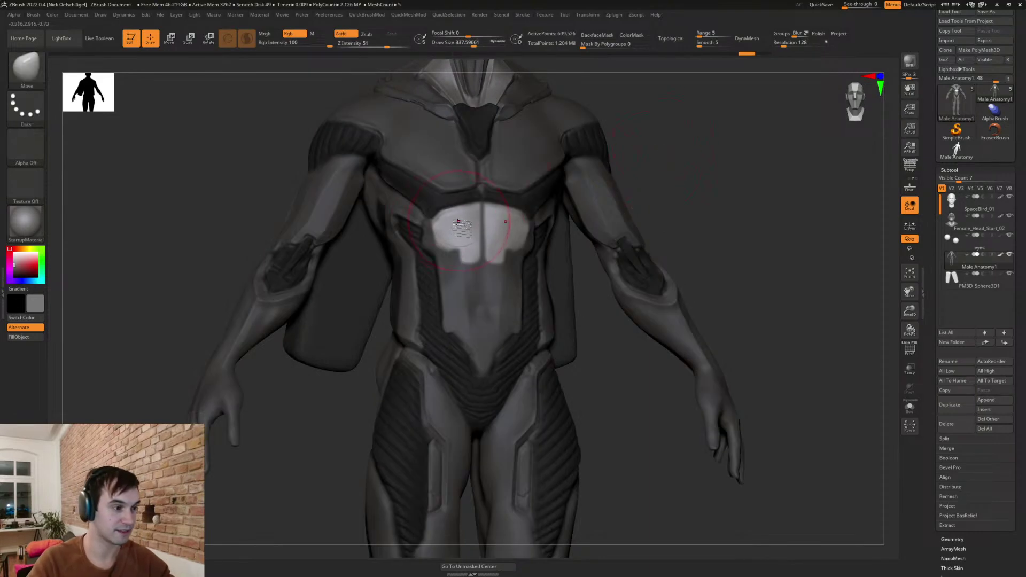
pyautogui.moveTo(457, 236); pyautogui.dragTo(443, 244)
pyautogui.press('s')
pyautogui.moveTo(450, 247); pyautogui.dragTo(447, 248)
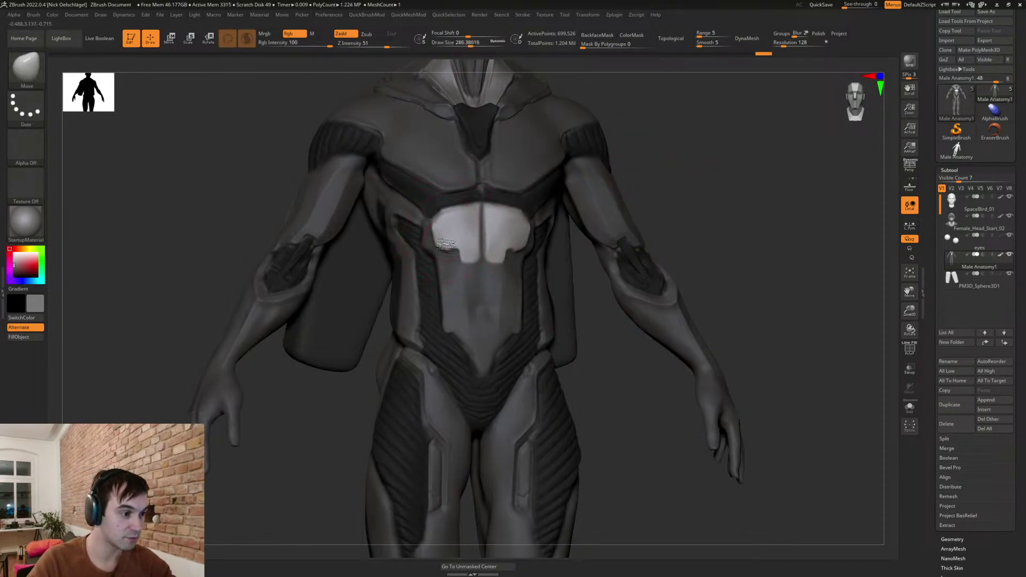
pyautogui.press('s')
pyautogui.click(469, 222)
pyautogui.press('s')
pyautogui.moveTo(470, 216)
pyautogui.mouseDown()
pyautogui.moveTo(459, 215)
pyautogui.moveTo(472, 215)
pyautogui.mouseUp()
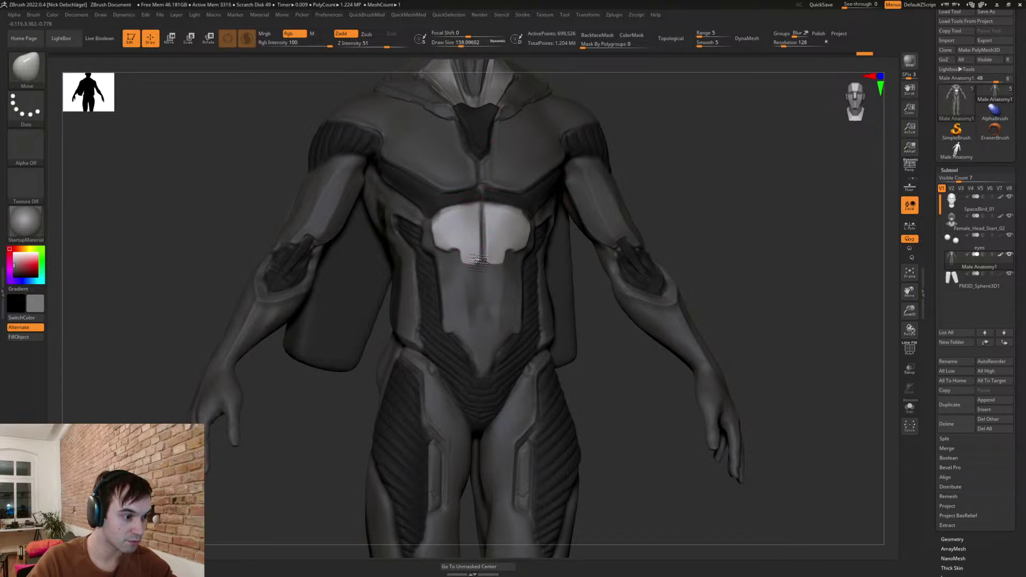
# - Refine the lower outer corners of the upper-abdomen plates with the Move brush at a draw size of about 90
pyautogui.moveTo(614, 233); pyautogui.dragTo(636, 233)
pyautogui.press('s')
pyautogui.press('s')
pyautogui.click(450, 243)
pyautogui.press('s')
pyautogui.click(449, 239)
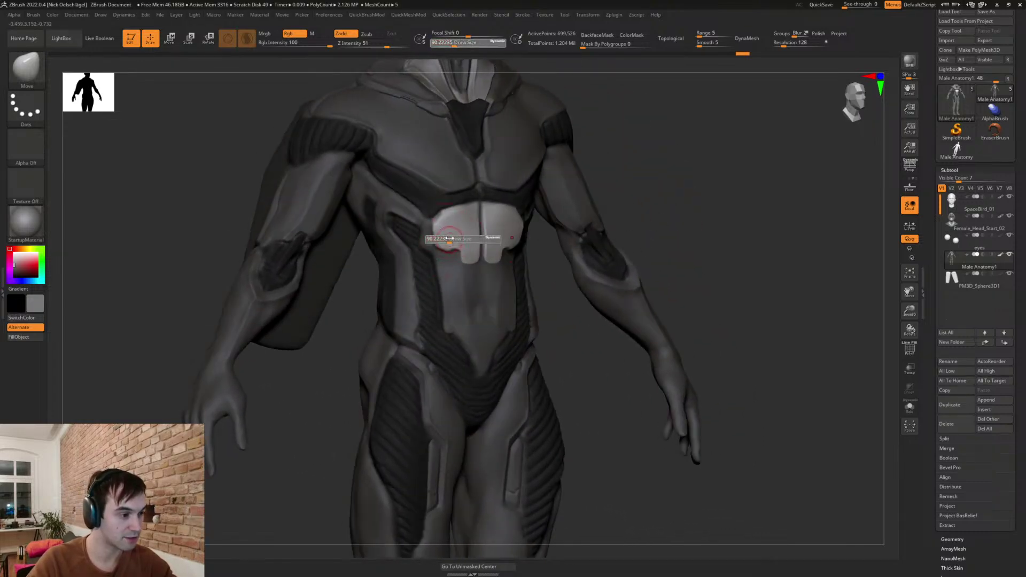
pyautogui.moveTo(662, 224); pyautogui.dragTo(598, 284)
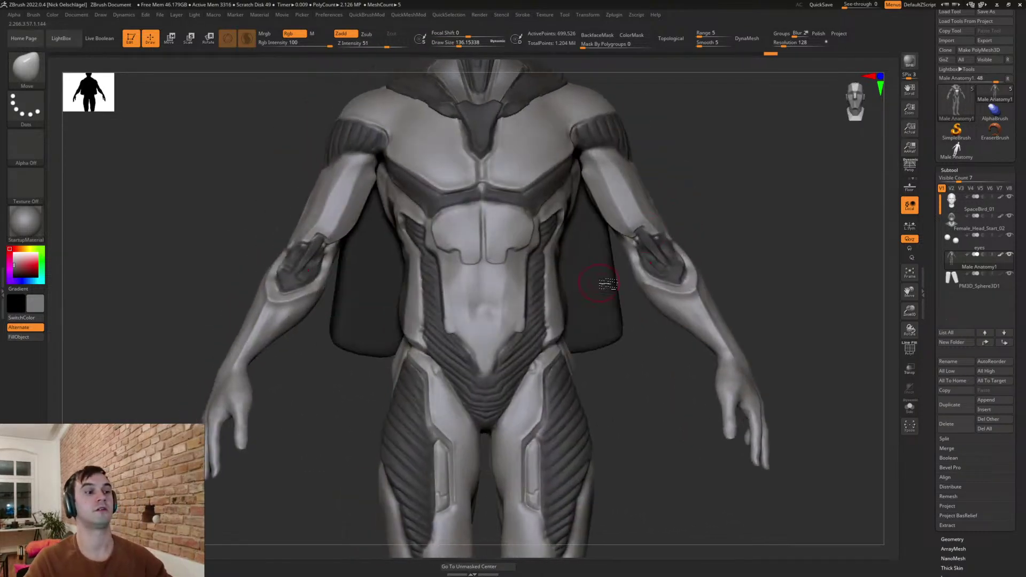
# - Mask all but the plates' lower outer edges and reshape these edges with the Move brush at a draw size of about 97
pyautogui.moveTo(649, 315)
pyautogui.keyDown('alt'); pyautogui.mouseDown()
pyautogui.moveTo(663, 364)
pyautogui.moveTo(636, 376)
pyautogui.moveTo(598, 369)
pyautogui.mouseUp(); pyautogui.keyUp('alt')
pyautogui.press('s')
pyautogui.moveTo(370, 222); pyautogui.dragTo(355, 223)
pyautogui.hotkey('ctrl', 'shift')
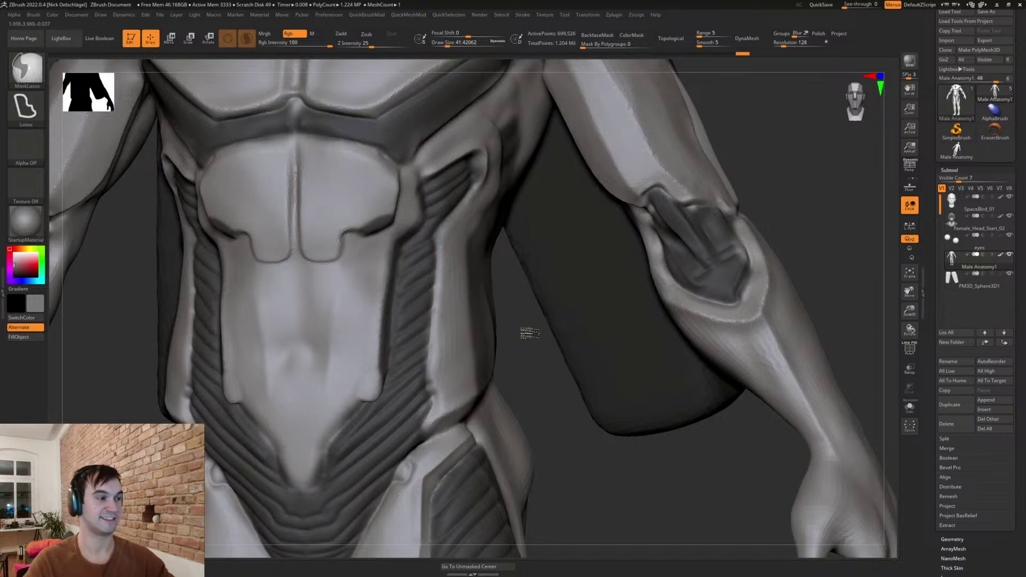
pyautogui.keyDown('ctrl'); pyautogui.click(524, 328); pyautogui.keyUp('ctrl')
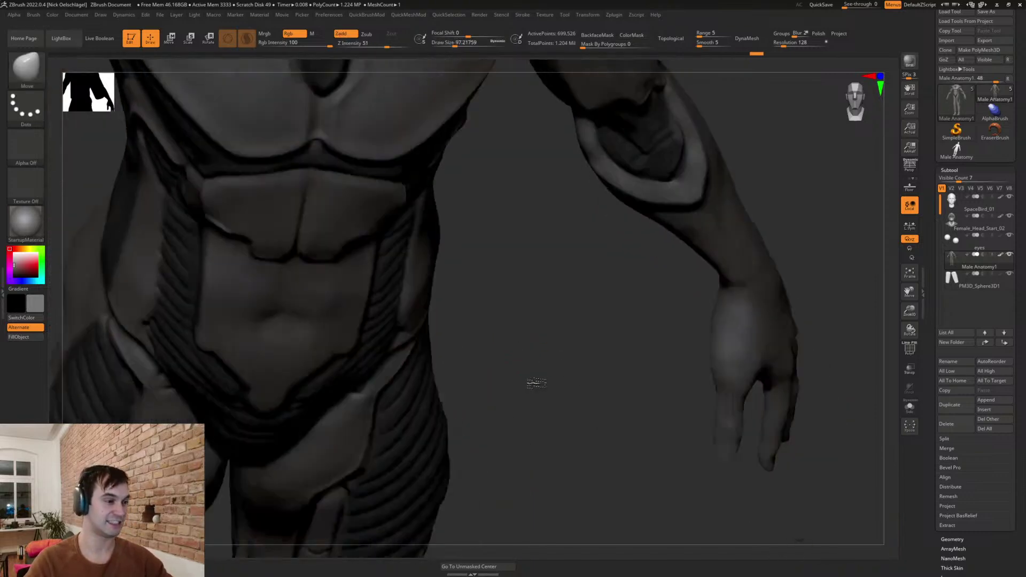
pyautogui.moveTo(536, 384)
pyautogui.mouseDown()
pyautogui.moveTo(534, 298)
pyautogui.moveTo(481, 305)
pyautogui.mouseUp()
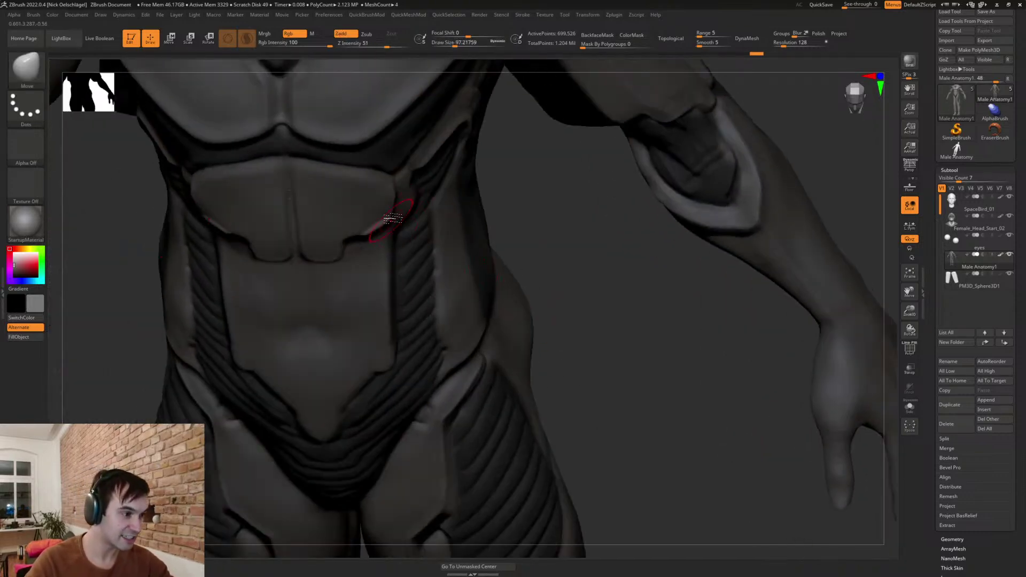
pyautogui.moveTo(397, 225); pyautogui.dragTo(394, 232)
pyautogui.moveTo(577, 233)
pyautogui.mouseDown()
pyautogui.moveTo(529, 206)
pyautogui.moveTo(521, 179)
pyautogui.mouseUp()
pyautogui.moveTo(381, 230)
pyautogui.mouseDown()
pyautogui.moveTo(387, 241)
pyautogui.moveTo(398, 219)
pyautogui.mouseUp()
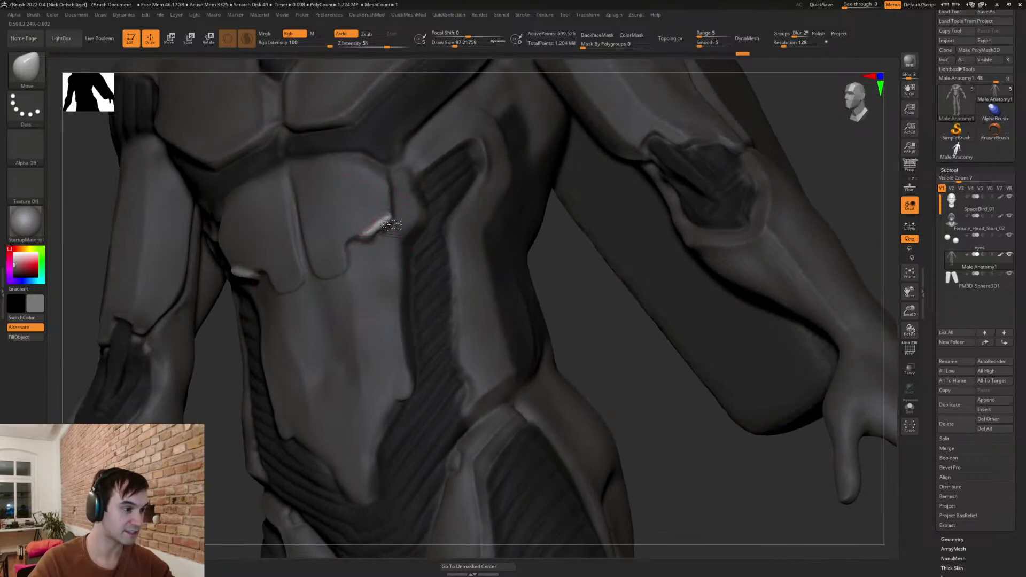
pyautogui.moveTo(566, 300)
pyautogui.mouseDown()
pyautogui.moveTo(577, 320)
pyautogui.moveTo(524, 312)
pyautogui.moveTo(522, 298)
pyautogui.mouseUp()
# - Flatten the lower outer edges of the abdominal plates with TrimDynamic at a draw size of about 37, undoing unwanted strokes
pyautogui.press('s')
pyautogui.moveTo(404, 250); pyautogui.dragTo(395, 250)
pyautogui.press('b')
pyautogui.press('t')
pyautogui.press('d')
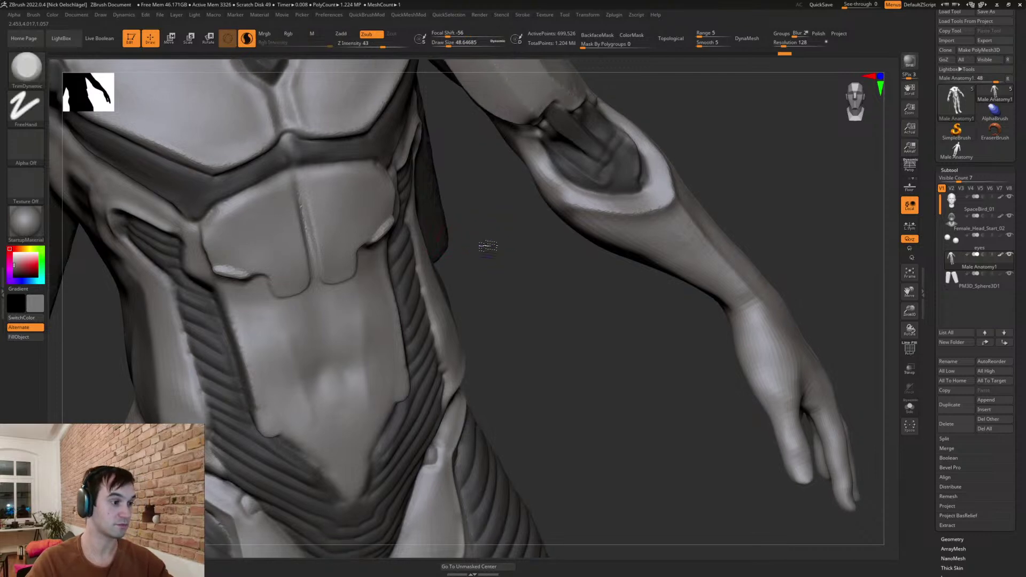
pyautogui.keyDown('alt'); pyautogui.moveTo(483, 241); pyautogui.dragTo(473, 315); pyautogui.keyUp('alt')
pyautogui.press('s')
pyautogui.moveTo(398, 230); pyautogui.dragTo(397, 214)
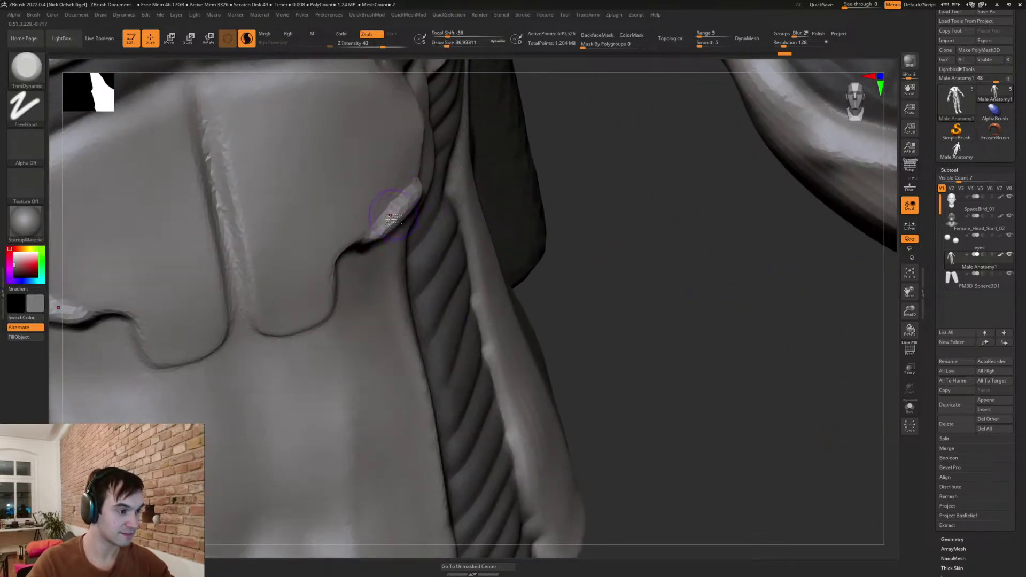
pyautogui.hotkey('ctrl', 'z')
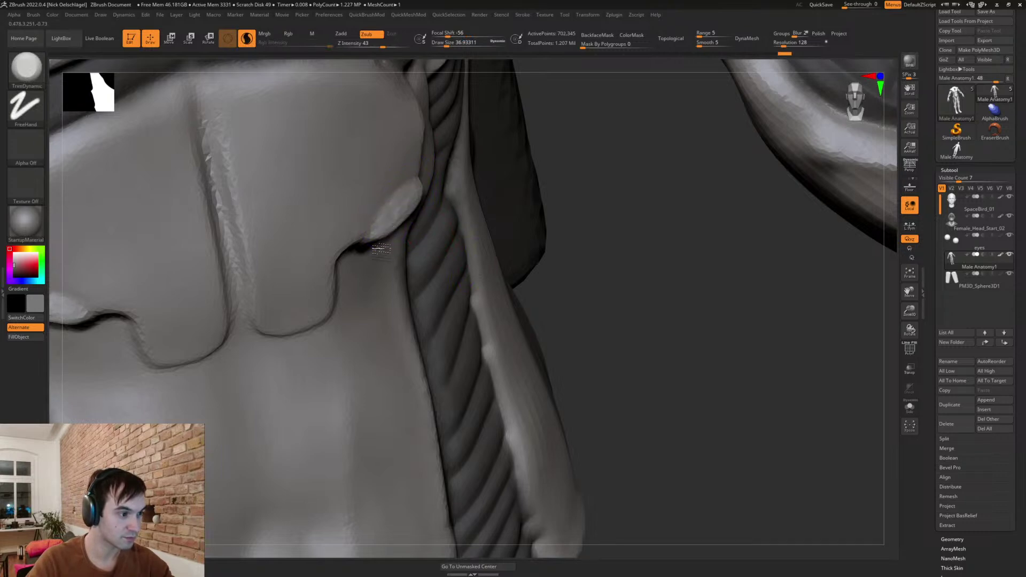
pyautogui.hotkey('ctrl', 'z')
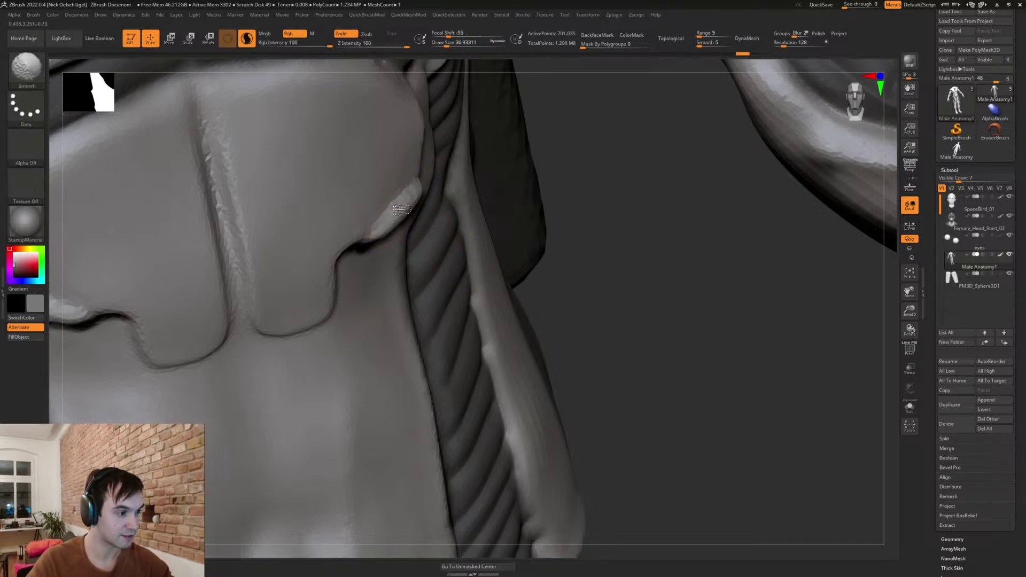
# - Polish the lower outer edges of the upper-abdomen plates with the hPolish brush
pyautogui.press('b')
pyautogui.press('h')
pyautogui.press('p')
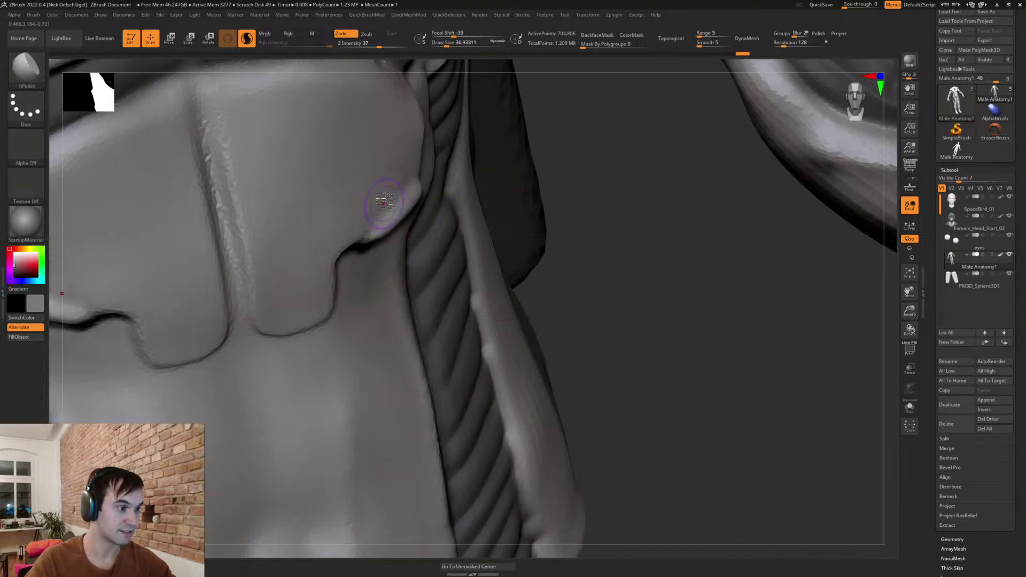
pyautogui.keyDown('alt'); pyautogui.moveTo(582, 316); pyautogui.dragTo(561, 217); pyautogui.keyUp('alt')
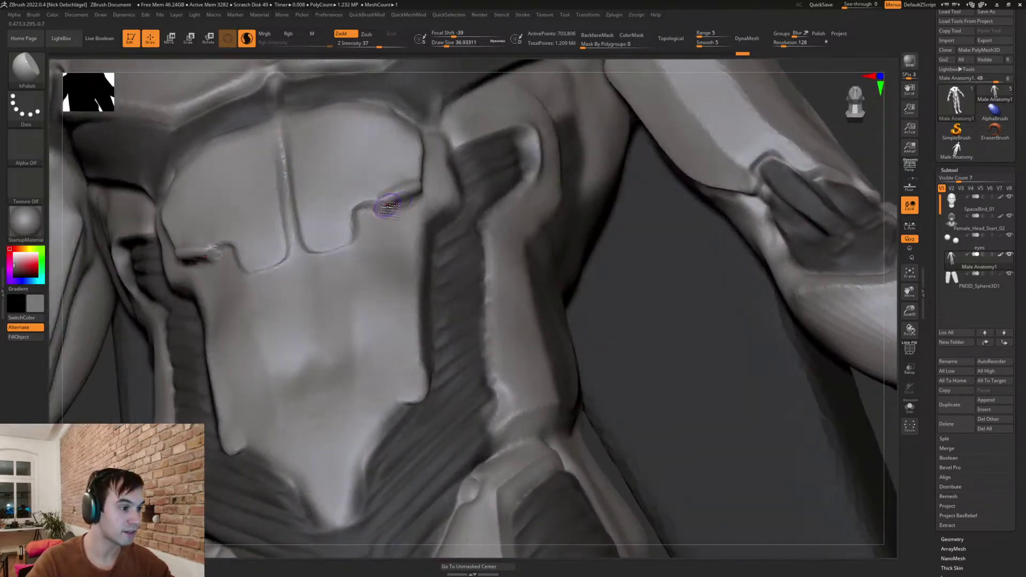
# - Carve the seams along the stepped lower and outer edges of the upper-abdomen plates with DamStandard at a draw size of about 37
pyautogui.press('b')
pyautogui.press('d')
pyautogui.press('s')
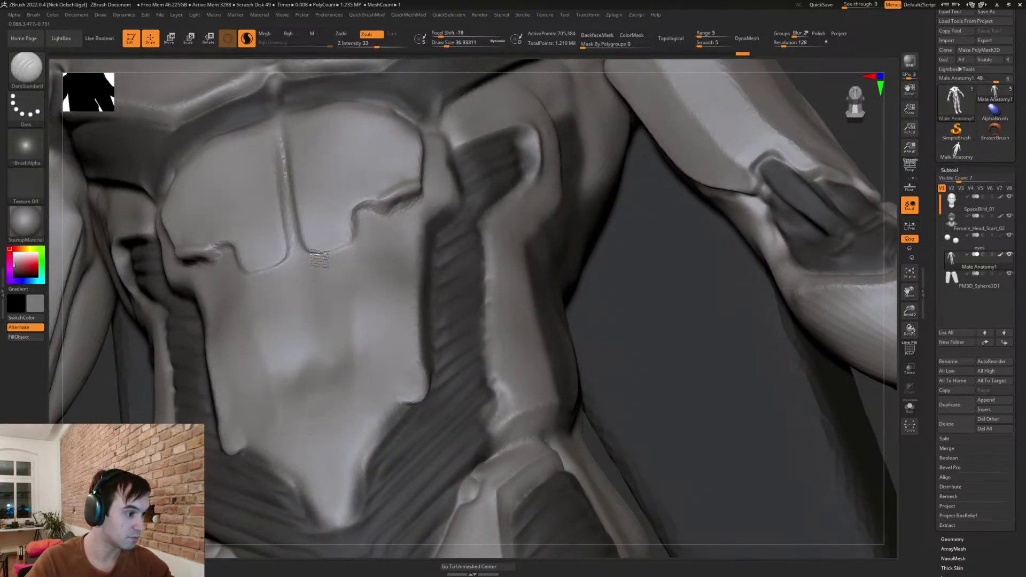
pyautogui.moveTo(394, 207); pyautogui.dragTo(435, 188)
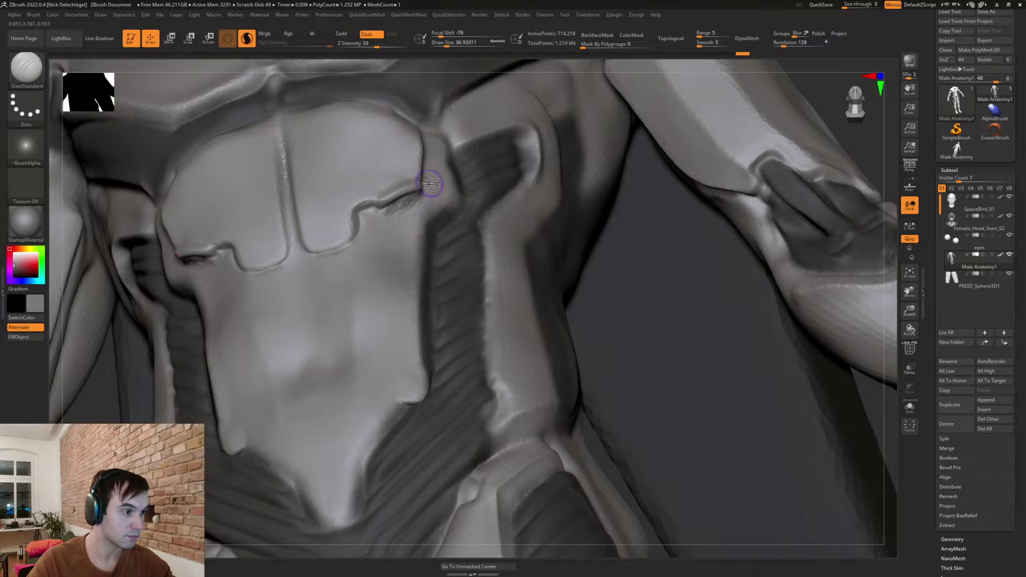
pyautogui.moveTo(647, 299); pyautogui.dragTo(556, 283)
pyautogui.moveTo(426, 165); pyautogui.dragTo(410, 197)
pyautogui.moveTo(689, 332); pyautogui.dragTo(620, 321)
pyautogui.moveTo(362, 214)
pyautogui.mouseDown()
pyautogui.moveTo(429, 190)
pyautogui.moveTo(434, 150)
pyautogui.moveTo(345, 237)
pyautogui.mouseUp()
pyautogui.moveTo(230, 230)
pyautogui.mouseDown()
pyautogui.moveTo(315, 241)
pyautogui.moveTo(317, 253)
pyautogui.moveTo(345, 240)
pyautogui.mouseUp()
# - Lasso-mask a pair of mid-abdomen panels directly below the upper plates, trimming their centre gap and giving them stepped lower edges
pyautogui.moveTo(575, 281); pyautogui.dragTo(743, 372)
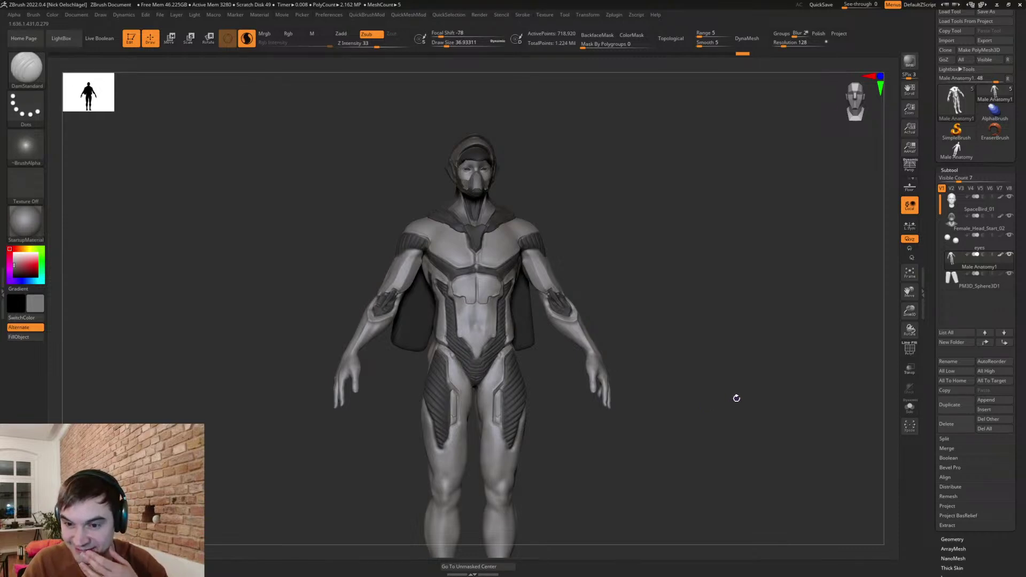
pyautogui.moveTo(979, 242)
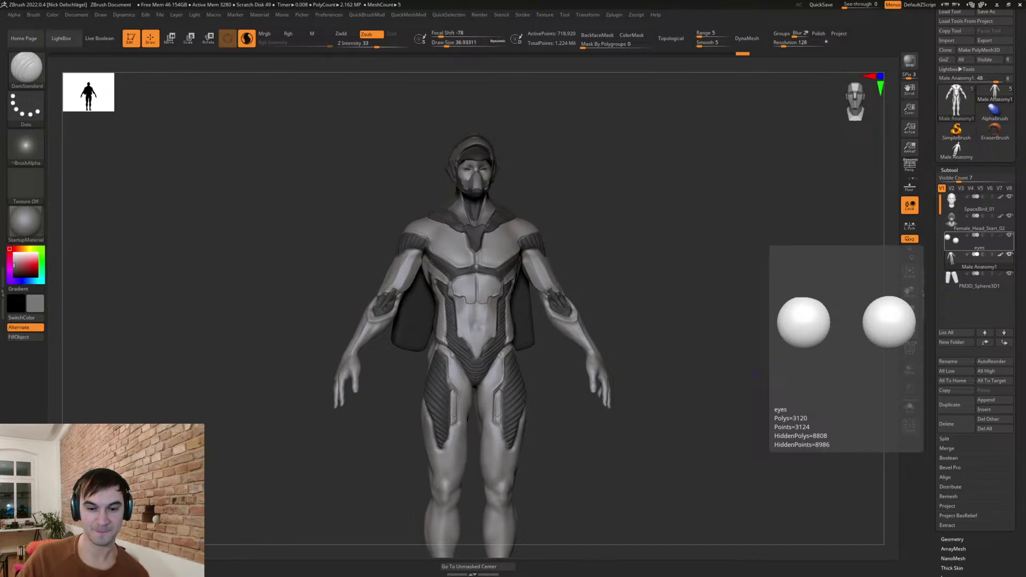
pyautogui.moveTo(636, 331); pyautogui.dragTo(642, 332)
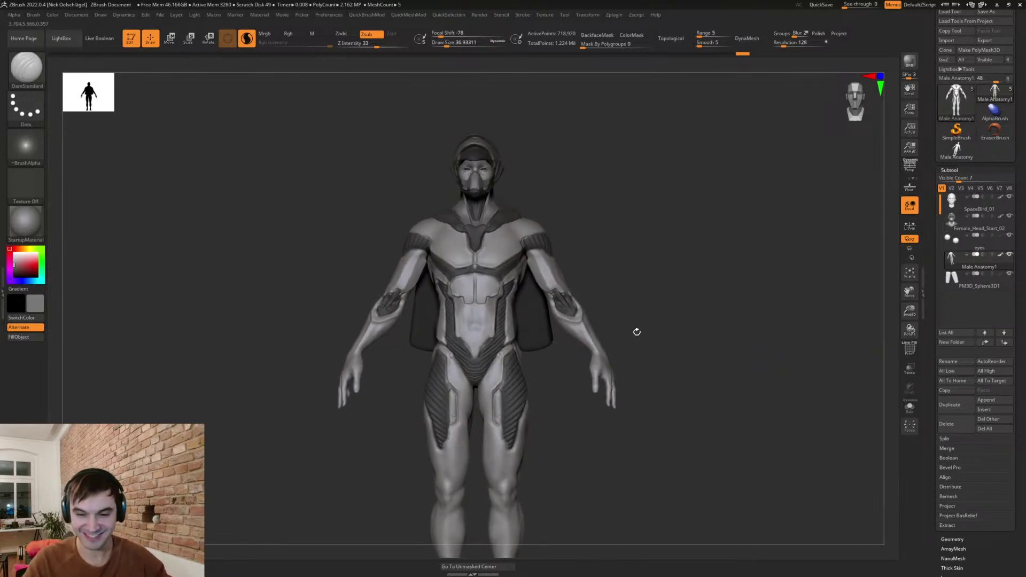
pyautogui.moveTo(625, 294)
pyautogui.mouseDown()
pyautogui.moveTo(675, 274)
pyautogui.moveTo(699, 225)
pyautogui.moveTo(760, 302)
pyautogui.moveTo(794, 299)
pyautogui.mouseUp()
pyautogui.moveTo(443, 309)
pyautogui.keyDown('ctrl'); pyautogui.mouseDown()
pyautogui.moveTo(499, 321)
pyautogui.moveTo(495, 368)
pyautogui.moveTo(481, 377)
pyautogui.moveTo(441, 350)
pyautogui.moveTo(433, 302)
pyautogui.mouseUp(); pyautogui.keyUp('ctrl')
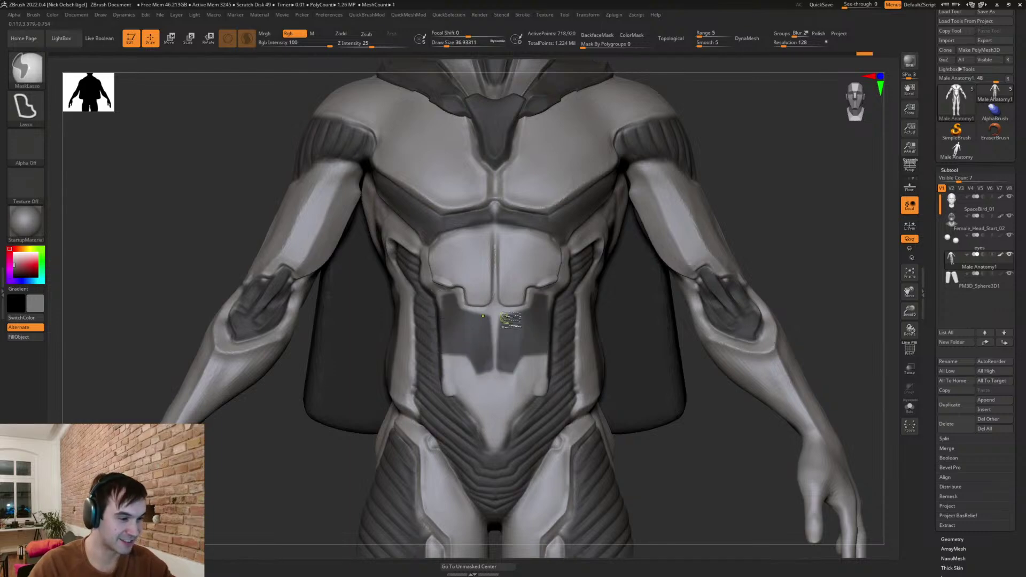
pyautogui.moveTo(434, 305); pyautogui.dragTo(470, 303, button='right')
pyautogui.moveTo(443, 300)
pyautogui.keyDown('ctrl'); pyautogui.mouseDown()
pyautogui.moveTo(454, 372)
pyautogui.moveTo(433, 286)
pyautogui.moveTo(442, 291)
pyautogui.mouseUp(); pyautogui.keyUp('ctrl')
pyautogui.moveTo(603, 377); pyautogui.dragTo(578, 376, button='right')
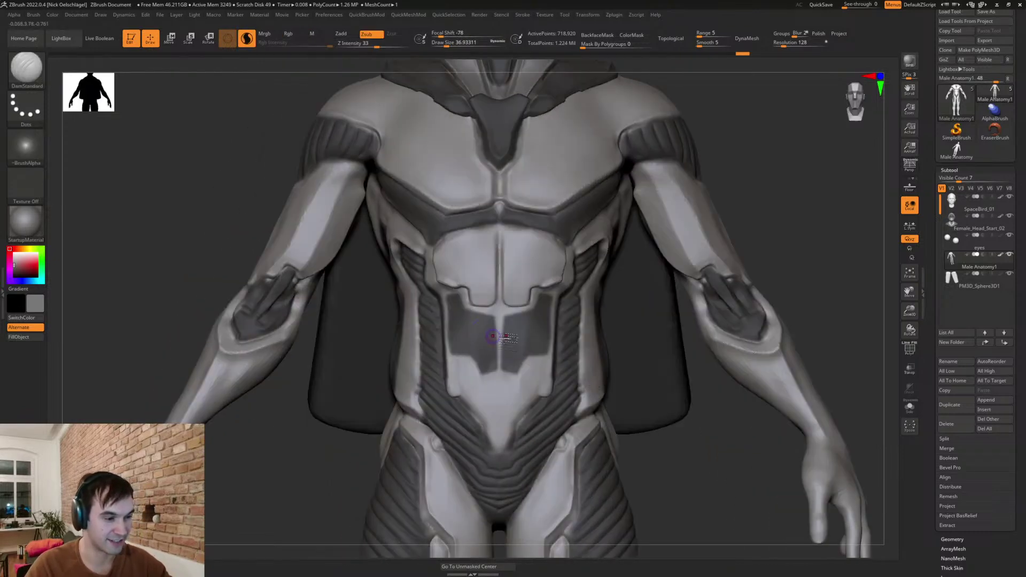
pyautogui.keyDown('ctrl'); pyautogui.moveTo(474, 313); pyautogui.dragTo(468, 314); pyautogui.keyUp('ctrl')
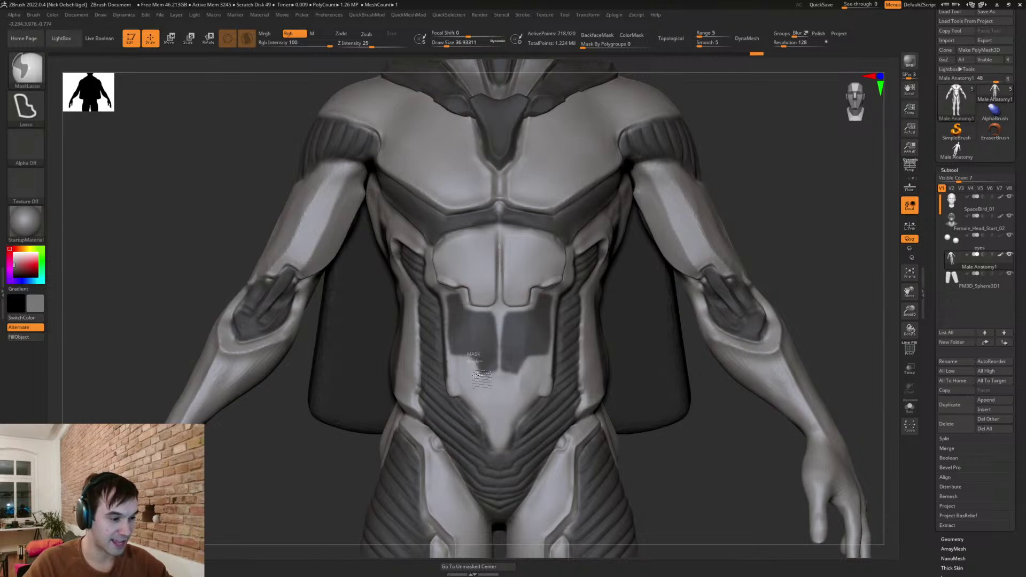
pyautogui.keyDown('ctrl'); pyautogui.click(478, 362); pyautogui.keyUp('ctrl')
pyautogui.keyDown('ctrl'); pyautogui.moveTo(487, 374); pyautogui.dragTo(531, 359); pyautogui.keyUp('ctrl')
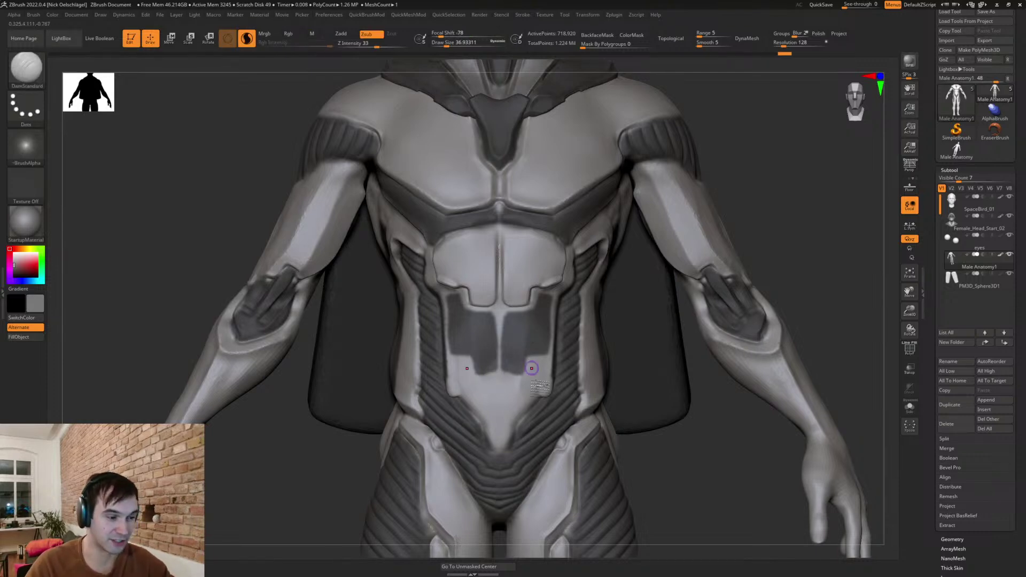
# - Invert the mask, pull the mid-abdomen panels outward with the Move brush at draw sizes of about 280 and 207, and clear the mask
pyautogui.moveTo(660, 435)
pyautogui.mouseDown()
pyautogui.moveTo(668, 466)
pyautogui.moveTo(628, 429)
pyautogui.moveTo(646, 411)
pyautogui.moveTo(634, 384)
pyautogui.mouseUp()
pyautogui.keyDown('ctrl'); pyautogui.click(634, 414); pyautogui.keyUp('ctrl')
pyautogui.press('s')
pyautogui.press('s')
pyautogui.press('s')
pyautogui.press('b')
pyautogui.press('m')
pyautogui.press('v')
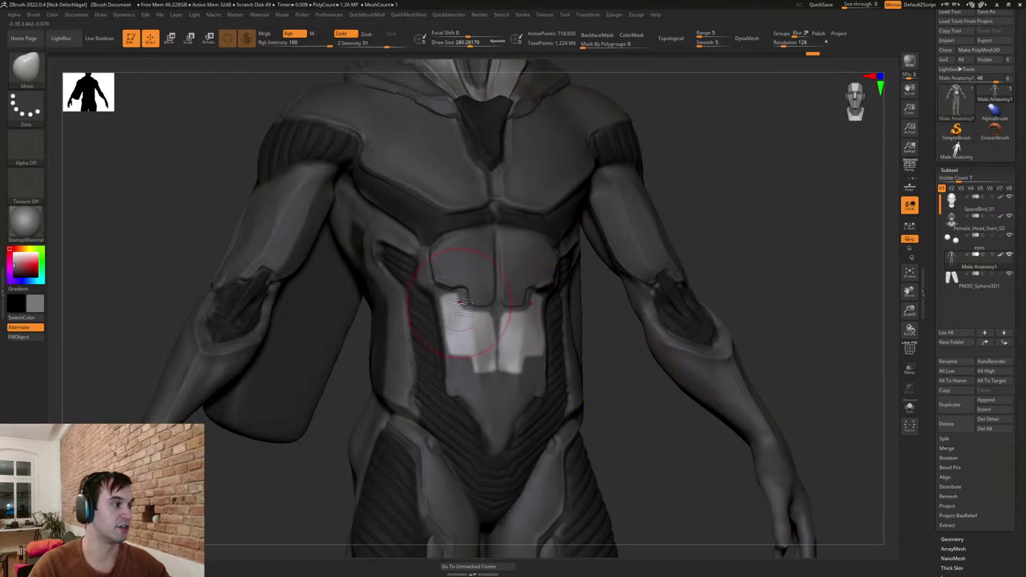
pyautogui.moveTo(450, 301)
pyautogui.mouseDown()
pyautogui.moveTo(488, 321)
pyautogui.moveTo(491, 345)
pyautogui.moveTo(446, 347)
pyautogui.mouseUp()
pyautogui.press('s')
pyautogui.moveTo(470, 348); pyautogui.dragTo(478, 366, button='right')
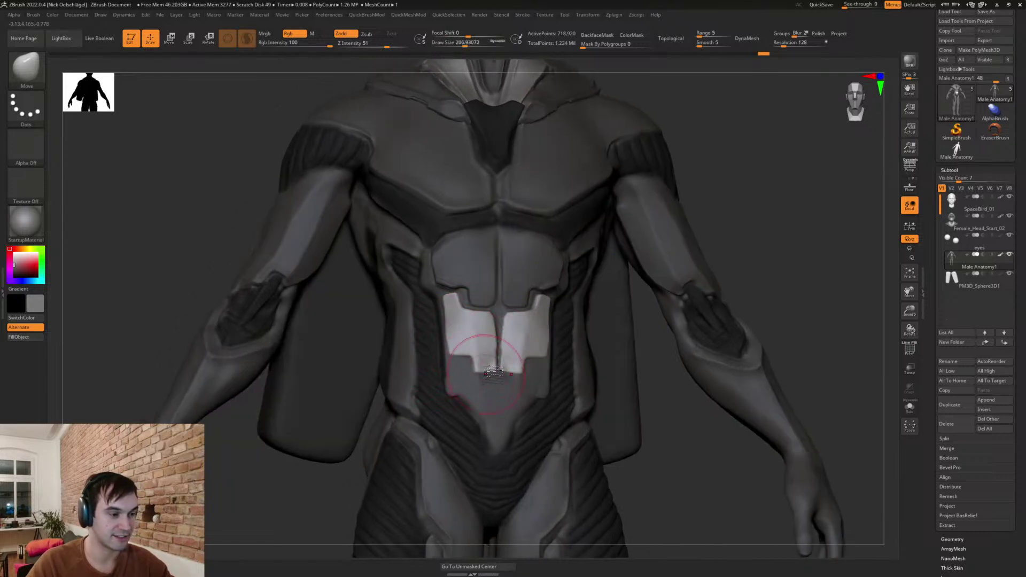
pyautogui.moveTo(479, 366); pyautogui.dragTo(477, 365)
pyautogui.keyDown('ctrl'); pyautogui.moveTo(661, 401); pyautogui.dragTo(674, 413); pyautogui.keyUp('ctrl')
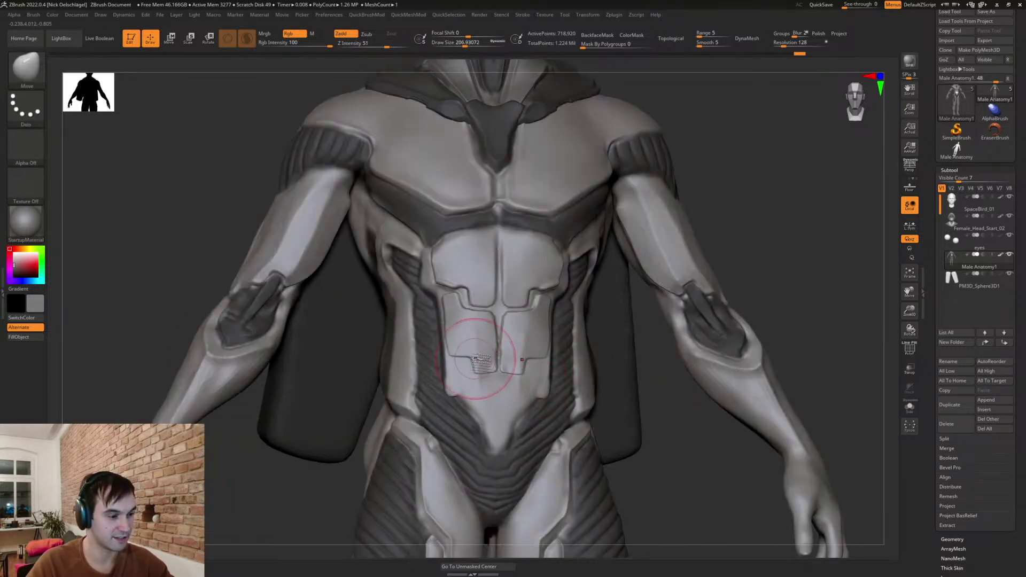
# - Adjust the lower inner ends of the mid-abdomen panels with the Move brush at a draw size of about 182
pyautogui.press('s')
pyautogui.moveTo(475, 369); pyautogui.dragTo(471, 369)
pyautogui.press('s')
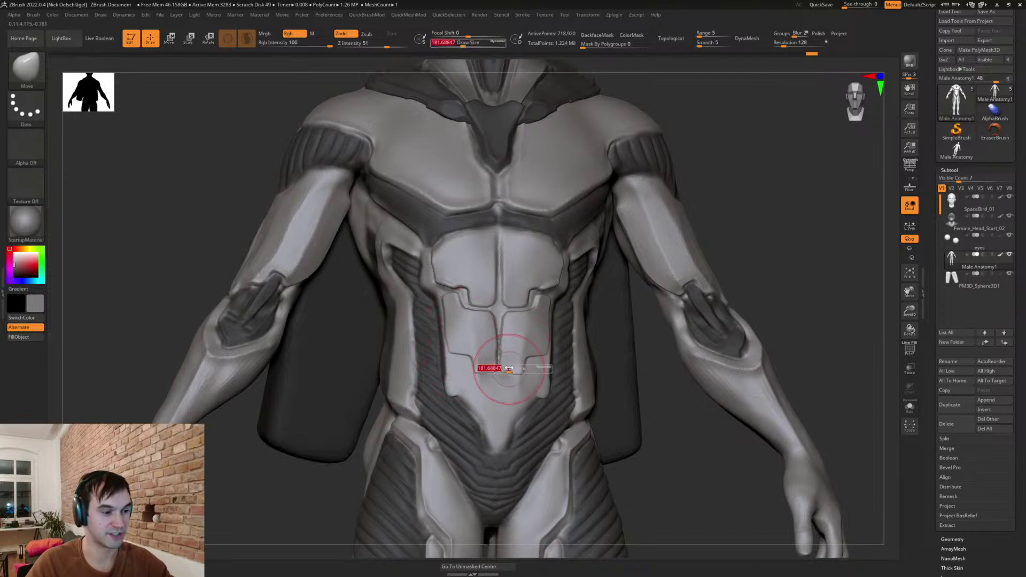
pyautogui.moveTo(502, 370); pyautogui.dragTo(514, 377)
pyautogui.press('s')
pyautogui.moveTo(516, 376); pyautogui.dragTo(515, 378)
# - Carve the vertical centre seam between the mid-abdomen panels with the DamStandard brush
pyautogui.moveTo(526, 345)
pyautogui.mouseDown(button='right')
pyautogui.moveTo(521, 355)
pyautogui.moveTo(472, 353)
pyautogui.mouseUp(button='right')
pyautogui.press('b')
pyautogui.press('d')
pyautogui.press('s')
pyautogui.moveTo(465, 287); pyautogui.dragTo(456, 402)
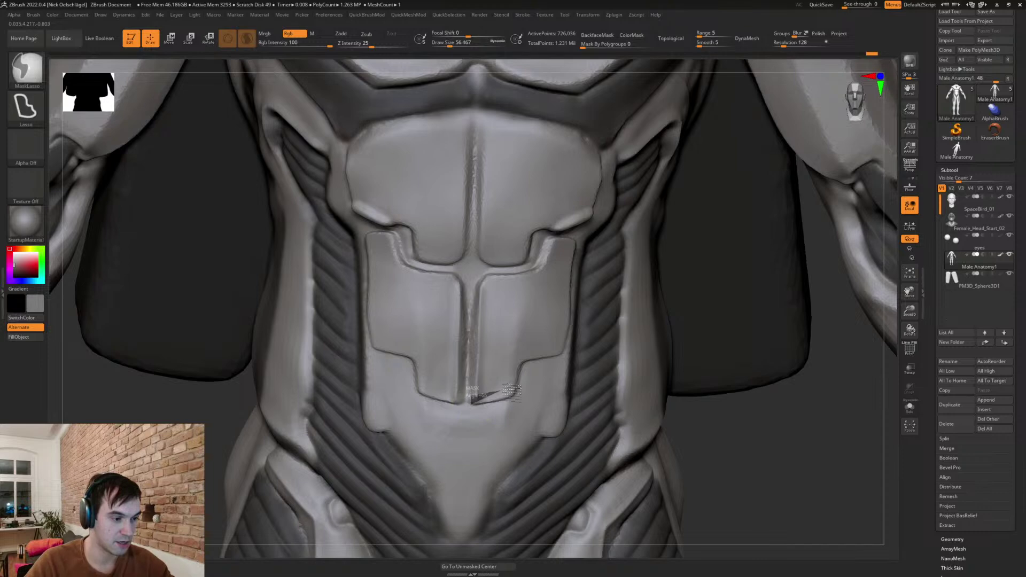
# - Isolate narrow strips at the mid-abdomen panels' lower ends with a lasso mask and reshape them with Move at a draw size of about 62
pyautogui.keyDown('ctrl'); pyautogui.moveTo(500, 400); pyautogui.dragTo(519, 403); pyautogui.keyUp('ctrl')
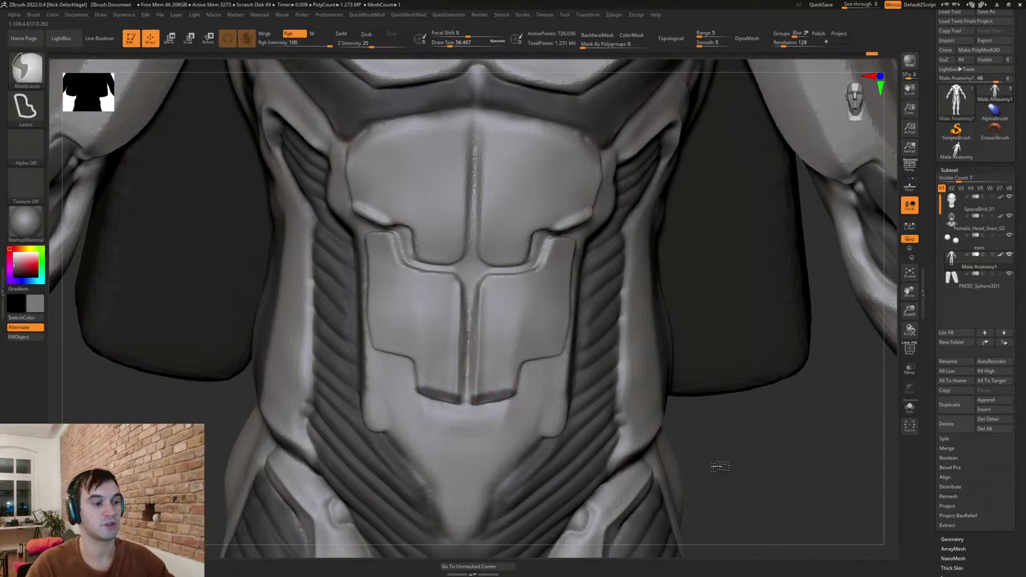
pyautogui.keyDown('ctrl'); pyautogui.click(713, 453); pyautogui.keyUp('ctrl')
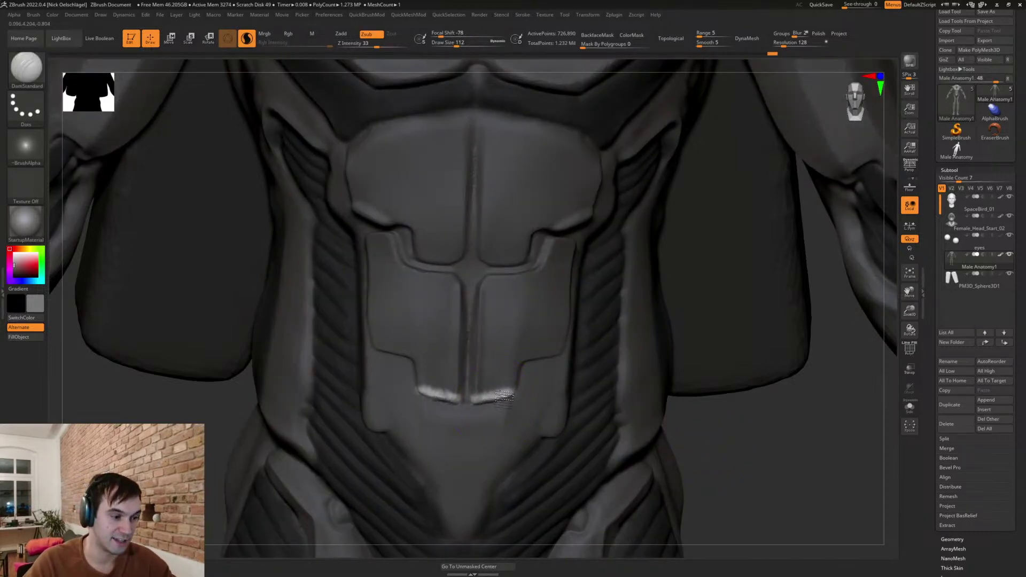
pyautogui.press('b')
pyautogui.press('m')
pyautogui.press('v')
pyautogui.moveTo(520, 393); pyautogui.dragTo(492, 401, button='right')
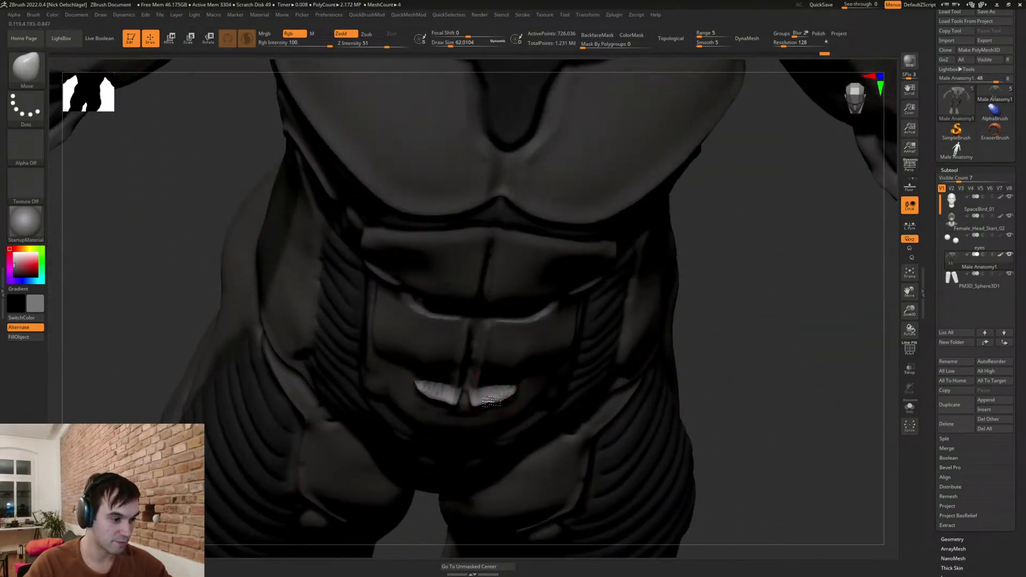
pyautogui.moveTo(508, 395)
pyautogui.keyDown('shift'); pyautogui.mouseDown(button='right')
pyautogui.moveTo(506, 350)
pyautogui.moveTo(509, 359)
pyautogui.mouseUp(button='right'); pyautogui.keyUp('shift')
pyautogui.keyDown('ctrl'); pyautogui.moveTo(706, 440); pyautogui.dragTo(719, 450); pyautogui.keyUp('ctrl')
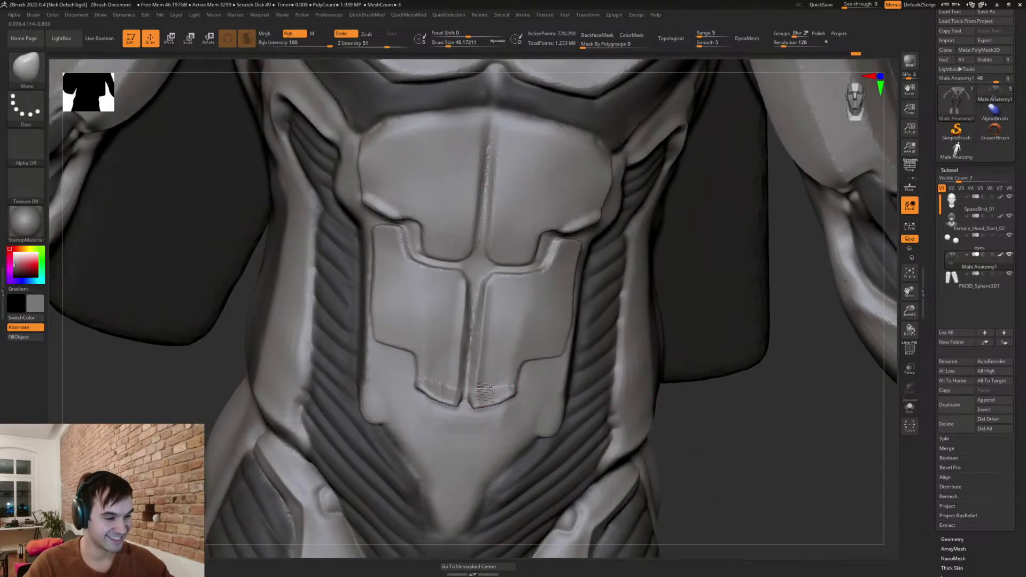
# - Flatten the small lips at the mid-abdomen panels' lower ends with TrimDynamic at a draw size of about 17
pyautogui.moveTo(499, 355); pyautogui.dragTo(507, 382, button='right')
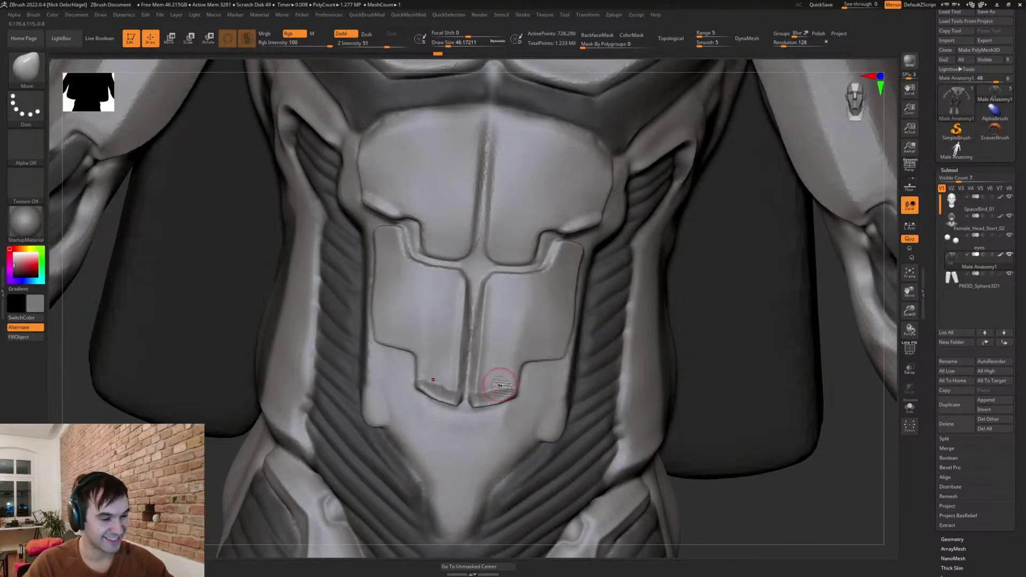
pyautogui.keyDown('ctrl'); pyautogui.moveTo(485, 390); pyautogui.dragTo(533, 281, button='right'); pyautogui.keyUp('ctrl')
pyautogui.press('b')
pyautogui.press('t')
pyautogui.press('d')
pyautogui.moveTo(513, 306); pyautogui.dragTo(561, 295)
pyautogui.moveTo(536, 307)
pyautogui.keyDown('ctrl'); pyautogui.mouseDown(button='right')
pyautogui.moveTo(563, 316)
pyautogui.moveTo(545, 307)
pyautogui.mouseUp(button='right'); pyautogui.keyUp('ctrl')
pyautogui.press('s')
pyautogui.moveTo(536, 308); pyautogui.dragTo(529, 308)
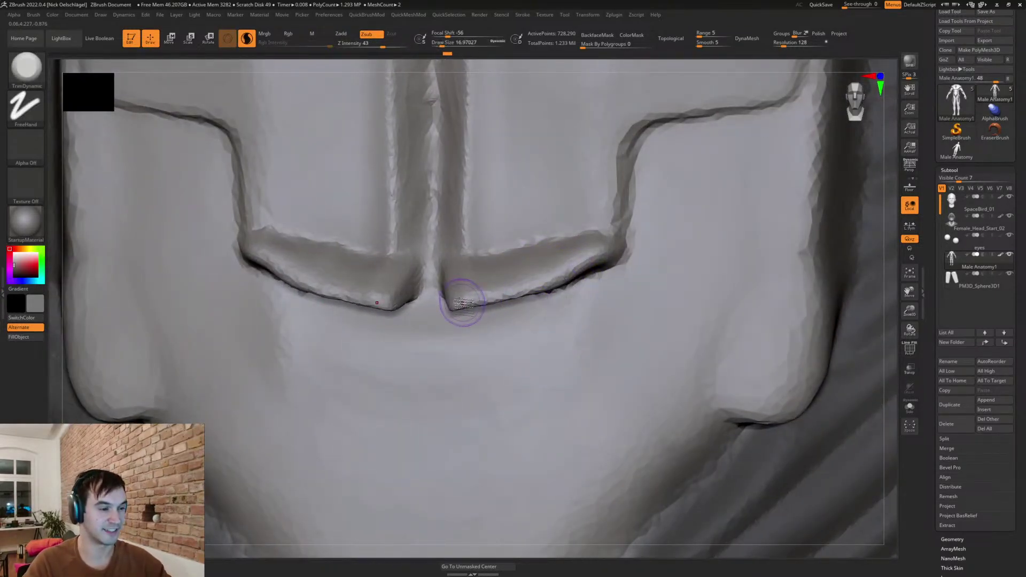
pyautogui.moveTo(590, 260); pyautogui.dragTo(579, 259)
pyautogui.moveTo(599, 273)
pyautogui.mouseDown(button='right')
pyautogui.moveTo(559, 293)
pyautogui.moveTo(593, 289)
pyautogui.moveTo(513, 268)
pyautogui.moveTo(484, 234)
pyautogui.mouseUp(button='right')
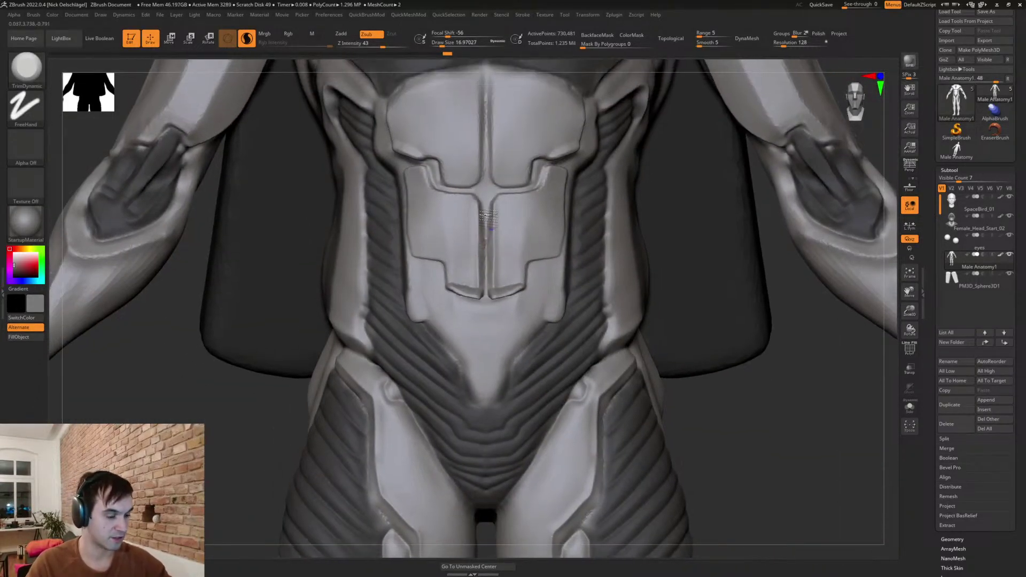
# - Carve and build up the central groove between the mid-abdomen panels with DamStandard at a draw size of about 35
pyautogui.press('b')
pyautogui.press('d')
pyautogui.press('s')
pyautogui.hotkey('ctrl', 'z')
pyautogui.press('s')
pyautogui.moveTo(488, 268); pyautogui.dragTo(492, 268)
pyautogui.moveTo(483, 195); pyautogui.dragTo(487, 304)
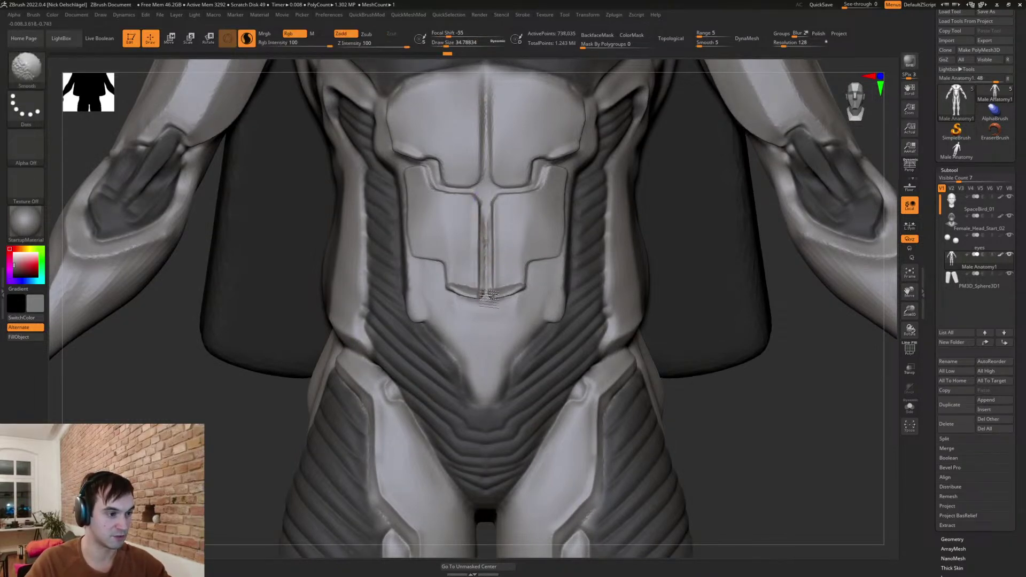
pyautogui.keyDown('alt'); pyautogui.moveTo(486, 200); pyautogui.dragTo(486, 299); pyautogui.keyUp('alt')
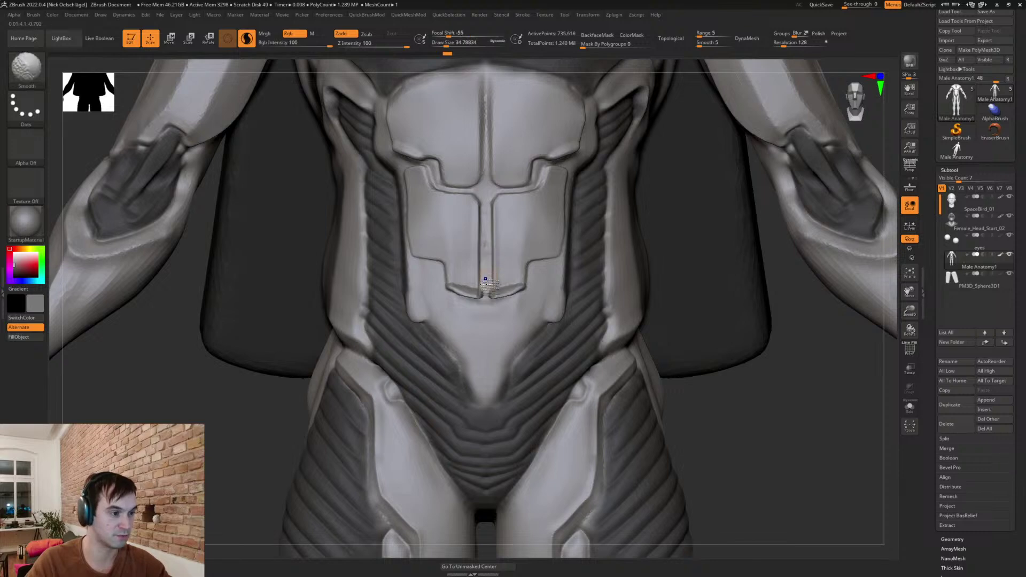
pyautogui.moveTo(744, 374)
pyautogui.keyDown('ctrl'); pyautogui.mouseDown(button='right')
pyautogui.moveTo(717, 320)
pyautogui.moveTo(682, 326)
pyautogui.moveTo(720, 332)
pyautogui.moveTo(735, 374)
pyautogui.mouseUp(button='right'); pyautogui.keyUp('ctrl')
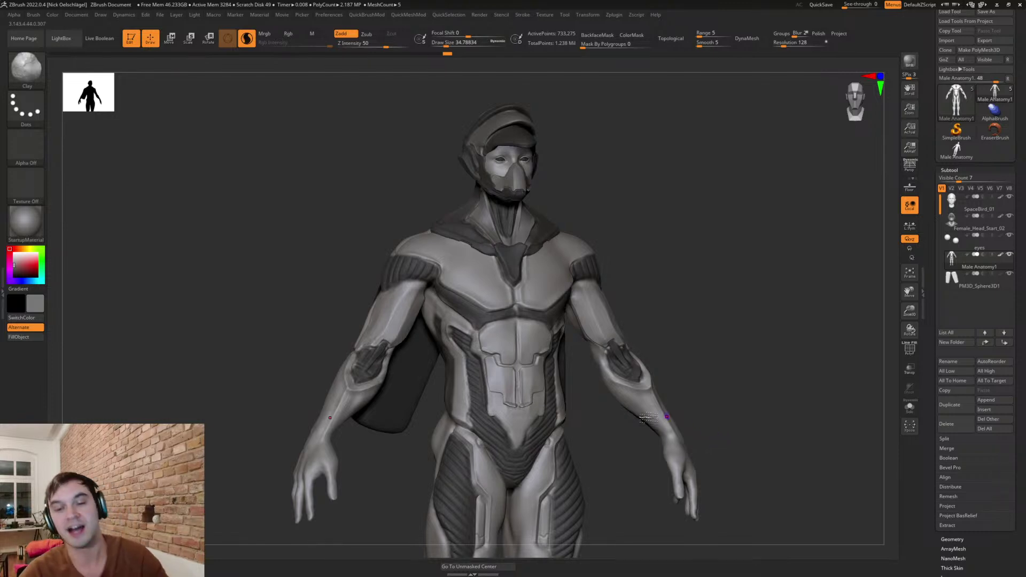
# - Lasso-mask the lower abdominal plate with a stepped upper edge and a centre notch, and invert the mask
pyautogui.moveTo(658, 314)
pyautogui.mouseDown()
pyautogui.moveTo(720, 362)
pyautogui.moveTo(675, 358)
pyautogui.moveTo(699, 319)
pyautogui.moveTo(763, 348)
pyautogui.moveTo(786, 446)
pyautogui.moveTo(796, 435)
pyautogui.mouseUp()
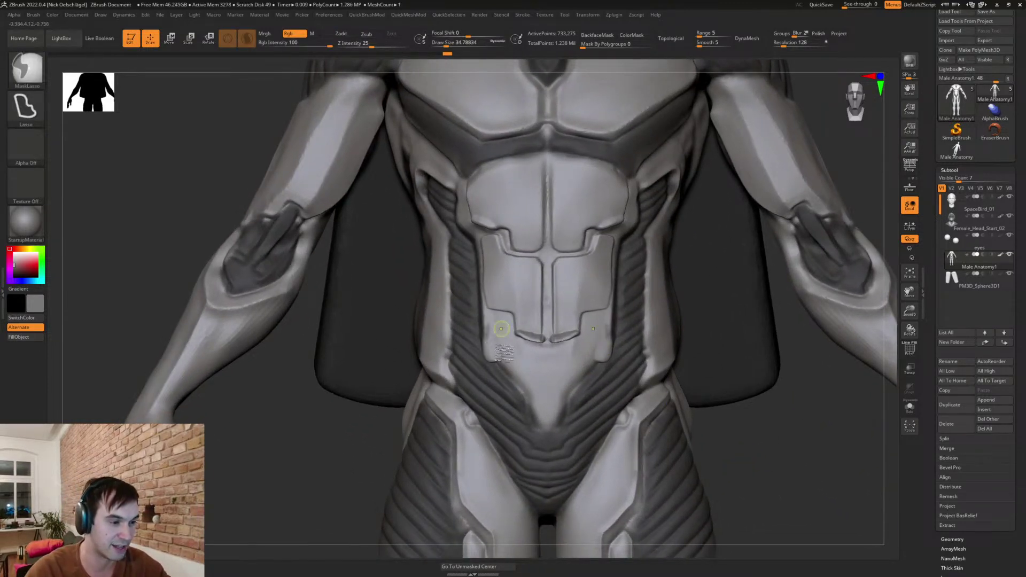
pyautogui.moveTo(482, 317)
pyautogui.keyDown('ctrl'); pyautogui.mouseDown()
pyautogui.moveTo(534, 357)
pyautogui.moveTo(541, 424)
pyautogui.moveTo(482, 341)
pyautogui.mouseUp(); pyautogui.keyUp('ctrl')
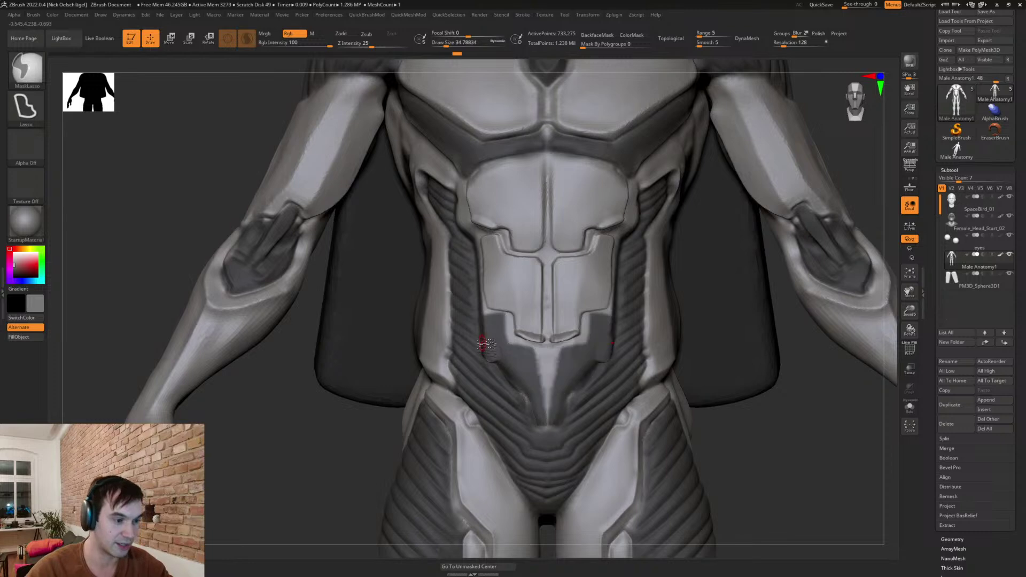
pyautogui.keyDown('ctrl'); pyautogui.moveTo(764, 451); pyautogui.dragTo(770, 461); pyautogui.keyUp('ctrl')
pyautogui.moveTo(514, 354)
pyautogui.mouseDown(button='right')
pyautogui.moveTo(489, 353)
pyautogui.moveTo(535, 348)
pyautogui.moveTo(525, 364)
pyautogui.mouseUp(button='right')
pyautogui.moveTo(477, 360)
pyautogui.keyDown('ctrl'); pyautogui.mouseDown()
pyautogui.moveTo(476, 301)
pyautogui.moveTo(505, 306)
pyautogui.moveTo(512, 336)
pyautogui.moveTo(560, 355)
pyautogui.moveTo(556, 459)
pyautogui.moveTo(541, 414)
pyautogui.moveTo(510, 387)
pyautogui.mouseUp(); pyautogui.keyUp('ctrl')
pyautogui.keyDown('ctrl'); pyautogui.moveTo(577, 360); pyautogui.dragTo(567, 374, button='right'); pyautogui.keyUp('ctrl')
pyautogui.moveTo(561, 375)
pyautogui.keyDown('ctrl'); pyautogui.mouseDown()
pyautogui.moveTo(581, 378)
pyautogui.moveTo(582, 455)
pyautogui.moveTo(551, 447)
pyautogui.moveTo(554, 384)
pyautogui.mouseUp(); pyautogui.keyUp('ctrl')
pyautogui.moveTo(692, 389)
pyautogui.mouseDown(button='right')
pyautogui.moveTo(743, 400)
pyautogui.moveTo(493, 360)
pyautogui.mouseUp(button='right')
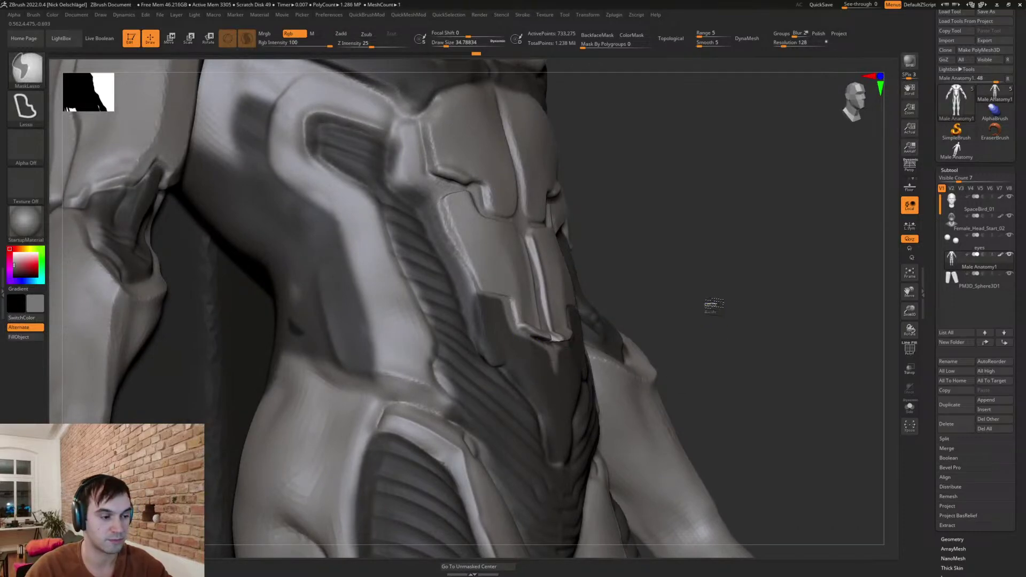
pyautogui.keyDown('ctrl'); pyautogui.click(719, 301); pyautogui.keyUp('ctrl')
# - Pull the upper and side areas of the lower abdominal plate outward with the Move brush at a draw size of about 274
pyautogui.moveTo(724, 297)
pyautogui.mouseDown(button='right')
pyautogui.moveTo(710, 307)
pyautogui.moveTo(805, 397)
pyautogui.mouseUp(button='right')
pyautogui.press('s')
pyautogui.moveTo(691, 384); pyautogui.dragTo(696, 384)
pyautogui.keyDown('ctrl'); pyautogui.moveTo(816, 412); pyautogui.dragTo(776, 373, button='right'); pyautogui.keyUp('ctrl')
pyautogui.press('s')
pyautogui.press('b')
pyautogui.press('m')
pyautogui.press('v')
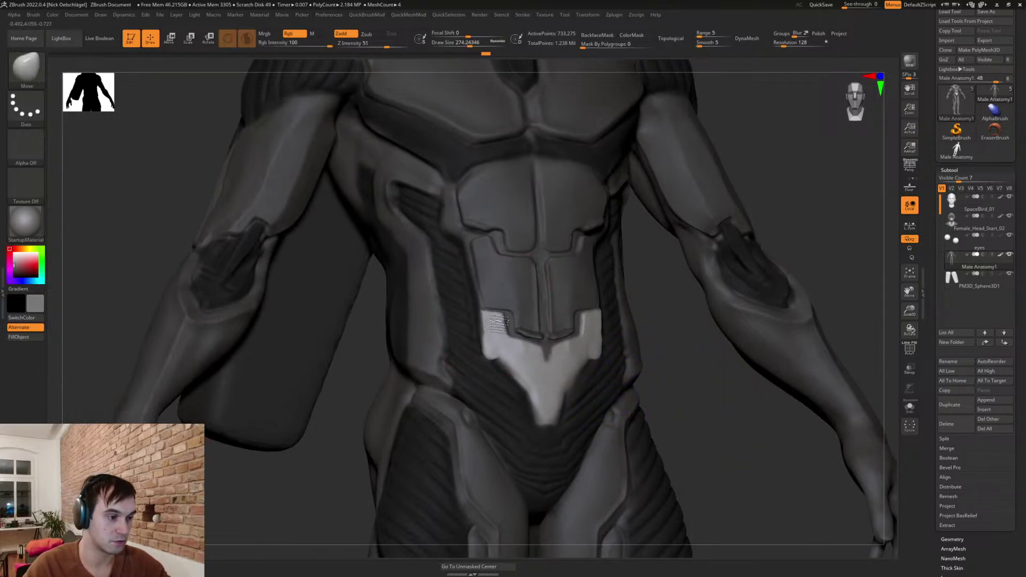
pyautogui.press('s')
pyautogui.moveTo(526, 377); pyautogui.dragTo(509, 375)
pyautogui.press('s')
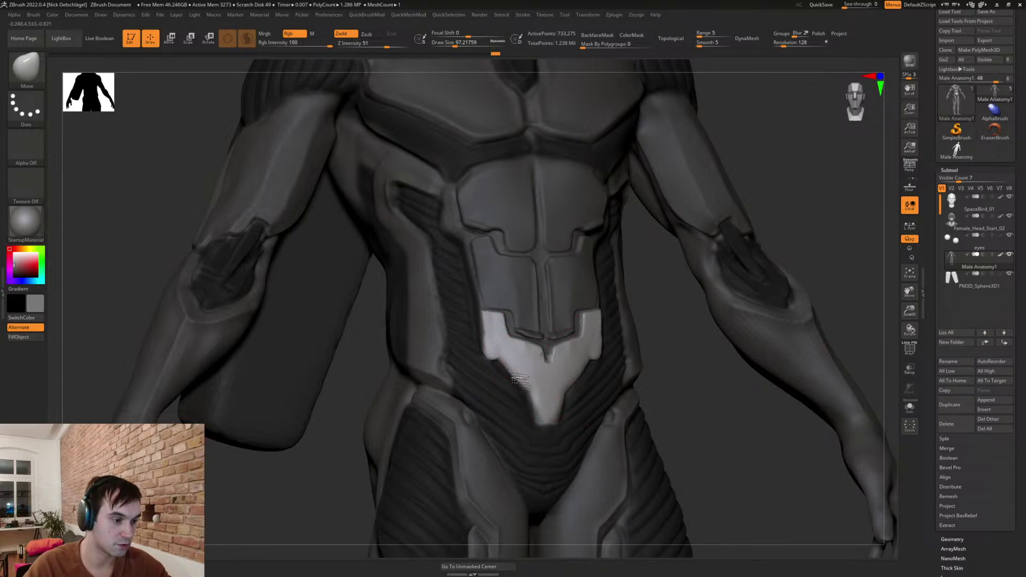
# - Shape the narrow lower tip of the abdominal plate with the Move brush at draw sizes of about 97 and 158
pyautogui.moveTo(533, 381); pyautogui.dragTo(530, 374, button='right')
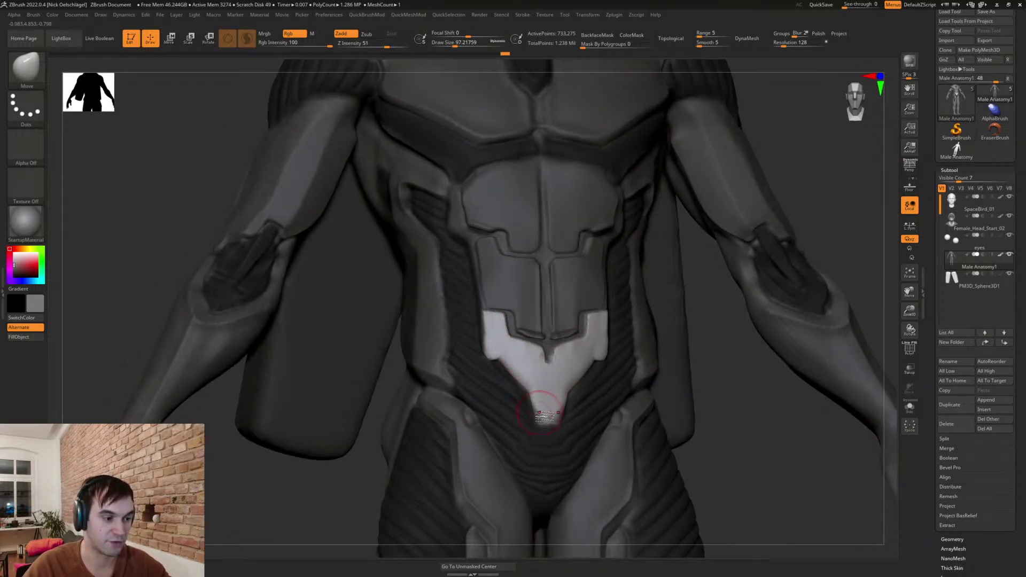
pyautogui.moveTo(542, 421); pyautogui.dragTo(550, 353, button='right')
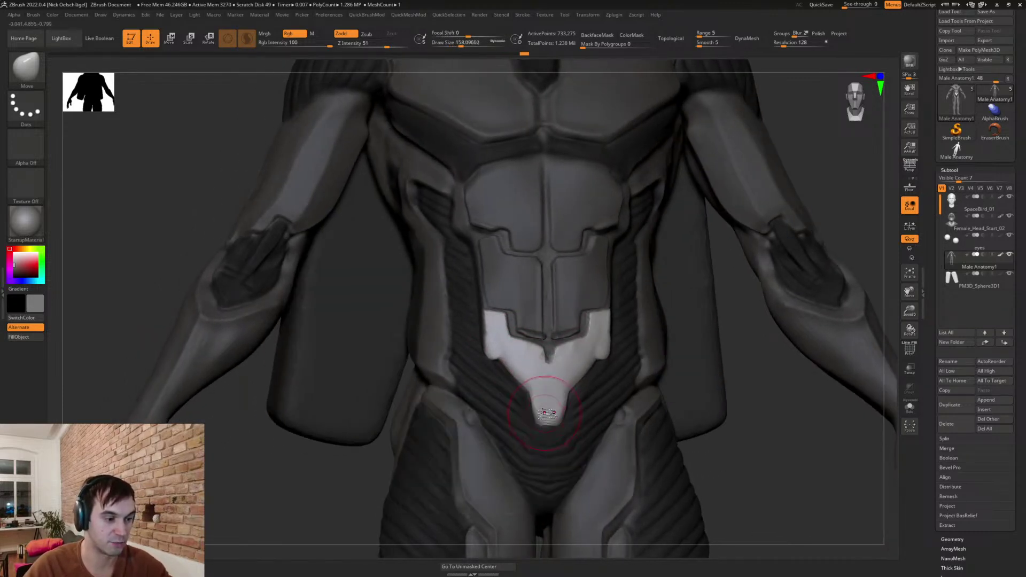
pyautogui.press('s')
pyautogui.moveTo(544, 412); pyautogui.dragTo(541, 417)
pyautogui.press('s')
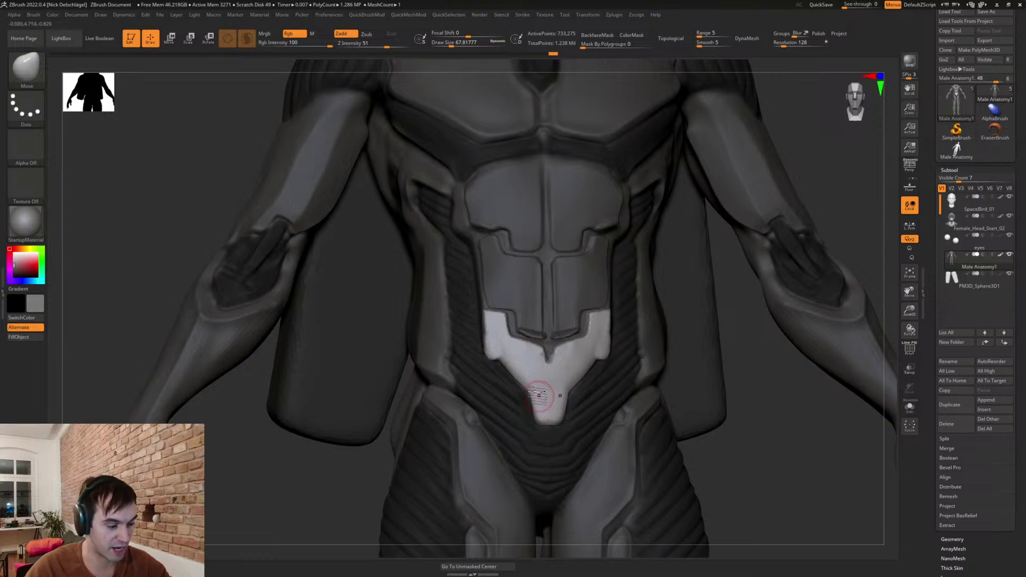
# - Flatten the narrow lower part of the abdominal plate with the TrimDynamic brush
pyautogui.press('b')
pyautogui.press('t')
pyautogui.press('d')
pyautogui.moveTo(547, 417)
pyautogui.mouseDown()
pyautogui.moveTo(532, 385)
pyautogui.moveTo(535, 356)
pyautogui.moveTo(541, 364)
pyautogui.mouseUp()
pyautogui.press('shift')
pyautogui.press('s')
pyautogui.moveTo(775, 399)
pyautogui.keyDown('alt'); pyautogui.mouseDown()
pyautogui.moveTo(569, 360)
pyautogui.moveTo(600, 412)
pyautogui.mouseUp(); pyautogui.keyUp('alt')
# - Carve around the centre notch of the lower abdominal plate with DamStandard at a draw size of about 33
pyautogui.press('b')
pyautogui.press('d')
pyautogui.press('s')
pyautogui.press('s')
pyautogui.moveTo(525, 318)
pyautogui.mouseDown()
pyautogui.moveTo(516, 318)
pyautogui.moveTo(536, 348)
pyautogui.moveTo(559, 324)
pyautogui.mouseUp()
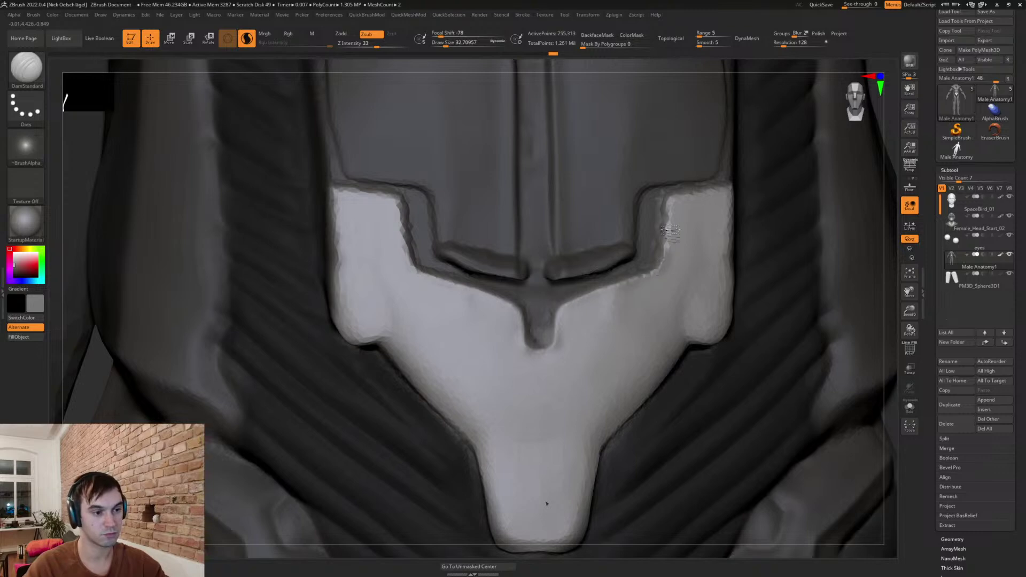
# - Clear the mask and carve the stepped seam along the lower abdominal plate's upper edge with DamStandard
pyautogui.press('ctrl')
pyautogui.keyDown('alt'); pyautogui.moveTo(642, 237); pyautogui.dragTo(802, 209, button='right'); pyautogui.keyUp('alt')
pyautogui.moveTo(826, 179)
pyautogui.keyDown('ctrl'); pyautogui.mouseDown()
pyautogui.moveTo(849, 253)
pyautogui.moveTo(835, 262)
pyautogui.mouseUp(); pyautogui.keyUp('ctrl')
pyautogui.moveTo(650, 240)
pyautogui.keyDown('ctrl'); pyautogui.mouseDown(button='right')
pyautogui.moveTo(663, 252)
pyautogui.moveTo(607, 300)
pyautogui.mouseUp(button='right'); pyautogui.keyUp('ctrl')
pyautogui.moveTo(611, 297)
pyautogui.mouseDown()
pyautogui.moveTo(650, 259)
pyautogui.moveTo(669, 205)
pyautogui.mouseUp()
pyautogui.moveTo(633, 253)
pyautogui.mouseDown()
pyautogui.moveTo(705, 189)
pyautogui.moveTo(695, 189)
pyautogui.moveTo(742, 182)
pyautogui.mouseUp()
pyautogui.moveTo(722, 203)
pyautogui.keyDown('ctrl'); pyautogui.mouseDown(button='right')
pyautogui.moveTo(740, 233)
pyautogui.moveTo(703, 222)
pyautogui.mouseUp(button='right'); pyautogui.keyUp('ctrl')
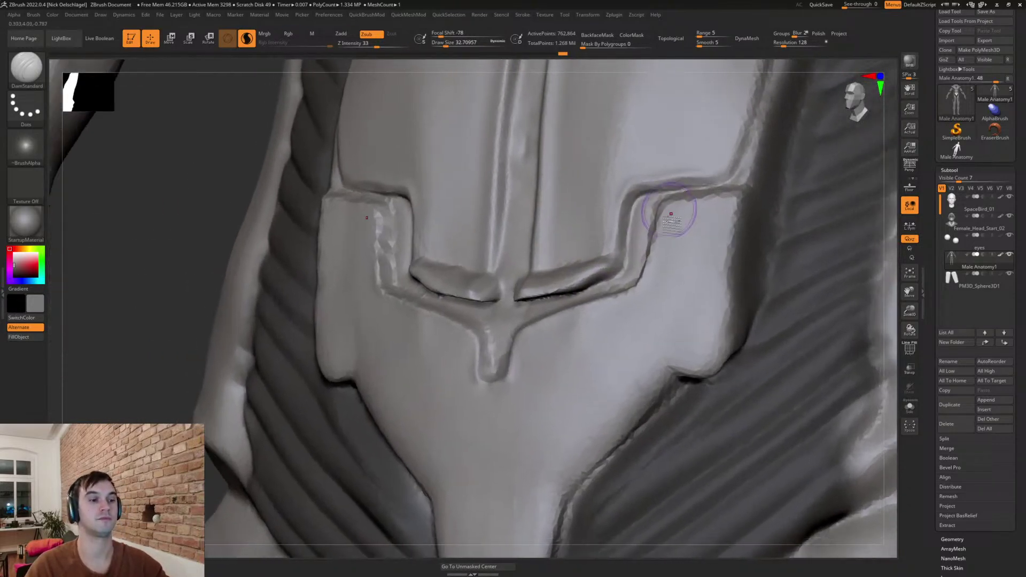
pyautogui.moveTo(680, 275)
pyautogui.keyDown('shift'); pyautogui.mouseDown(button='right')
pyautogui.moveTo(695, 300)
pyautogui.moveTo(727, 214)
pyautogui.mouseUp(button='right'); pyautogui.keyUp('shift')
pyautogui.keyDown('ctrl'); pyautogui.moveTo(843, 344); pyautogui.dragTo(811, 230, button='right'); pyautogui.keyUp('ctrl')
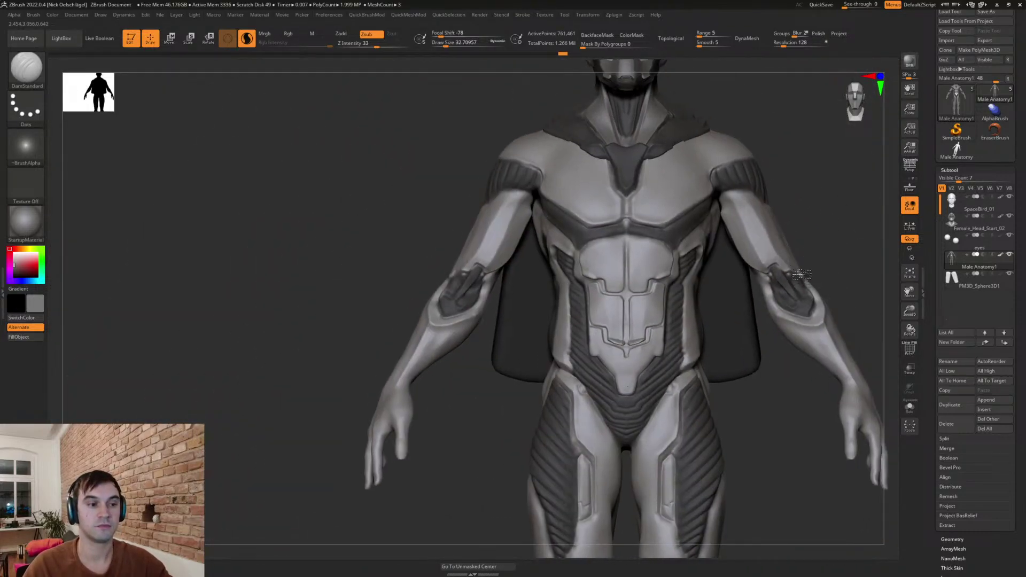
# - Make the Female_Head_Start_02 subtool, which includes the neck collar, active
pyautogui.moveTo(615, 417)
pyautogui.keyDown('ctrl'); pyautogui.mouseDown(button='right')
pyautogui.moveTo(621, 380)
pyautogui.moveTo(756, 312)
pyautogui.moveTo(745, 337)
pyautogui.mouseUp(button='right'); pyautogui.keyUp('ctrl')
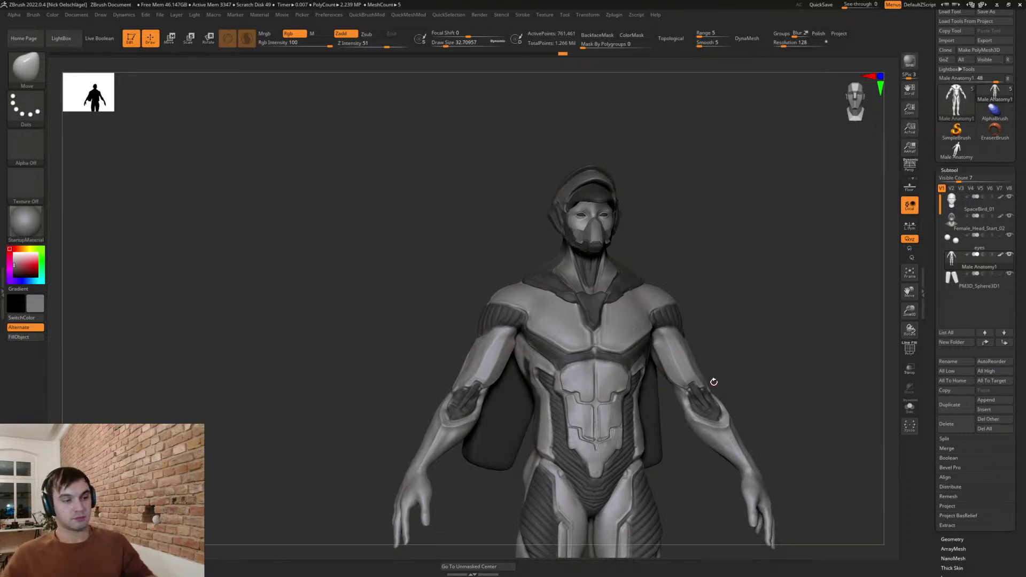
pyautogui.moveTo(740, 330); pyautogui.dragTo(707, 311)
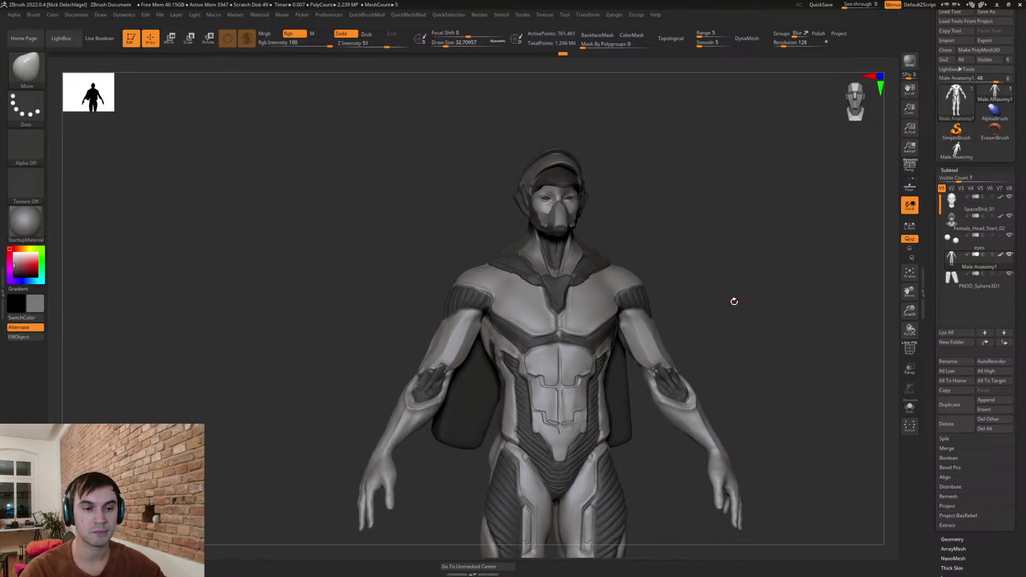
pyautogui.keyDown('shift'); pyautogui.moveTo(674, 282); pyautogui.dragTo(724, 244); pyautogui.keyUp('shift')
pyautogui.keyDown('alt'); pyautogui.moveTo(784, 178); pyautogui.dragTo(684, 272); pyautogui.keyUp('alt')
pyautogui.keyDown('alt'); pyautogui.click(616, 245); pyautogui.keyUp('alt')
pyautogui.moveTo(719, 203)
pyautogui.keyDown('alt'); pyautogui.mouseDown()
pyautogui.moveTo(700, 230)
pyautogui.moveTo(717, 238)
pyautogui.mouseUp(); pyautogui.keyUp('alt')
# - Adjust the collar's lower front points with the Move brush at draw sizes of about 108 and 71, undoing the last stroke
pyautogui.press('s')
pyautogui.press('s')
pyautogui.moveTo(657, 290); pyautogui.dragTo(651, 290)
pyautogui.moveTo(614, 293)
pyautogui.mouseDown(button='right')
pyautogui.moveTo(639, 292)
pyautogui.moveTo(559, 323)
pyautogui.mouseUp(button='right')
pyautogui.press('s')
pyautogui.moveTo(559, 323); pyautogui.dragTo(568, 323)
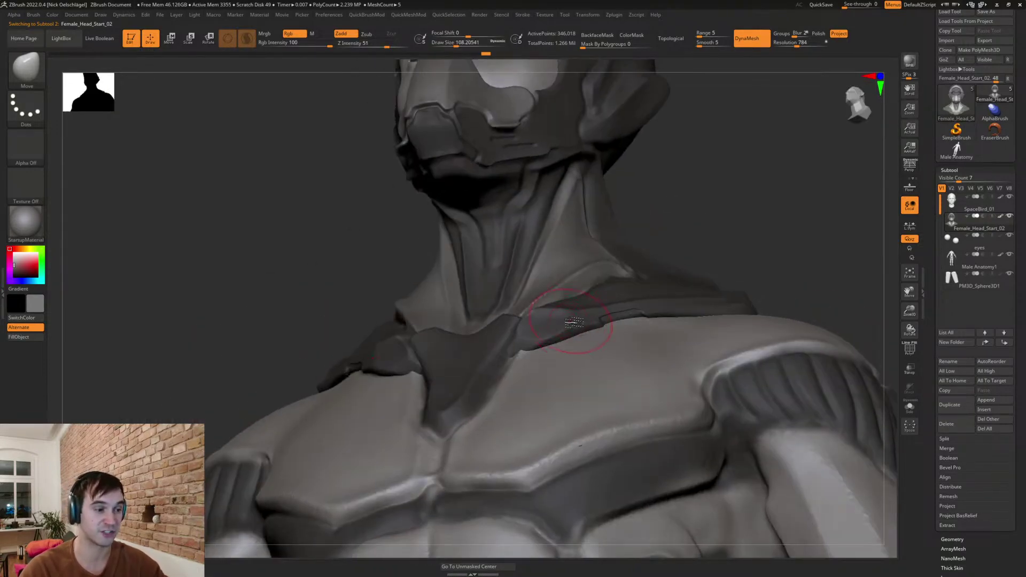
pyautogui.keyDown('shift'); pyautogui.moveTo(527, 358); pyautogui.dragTo(540, 389, button='right'); pyautogui.keyUp('shift')
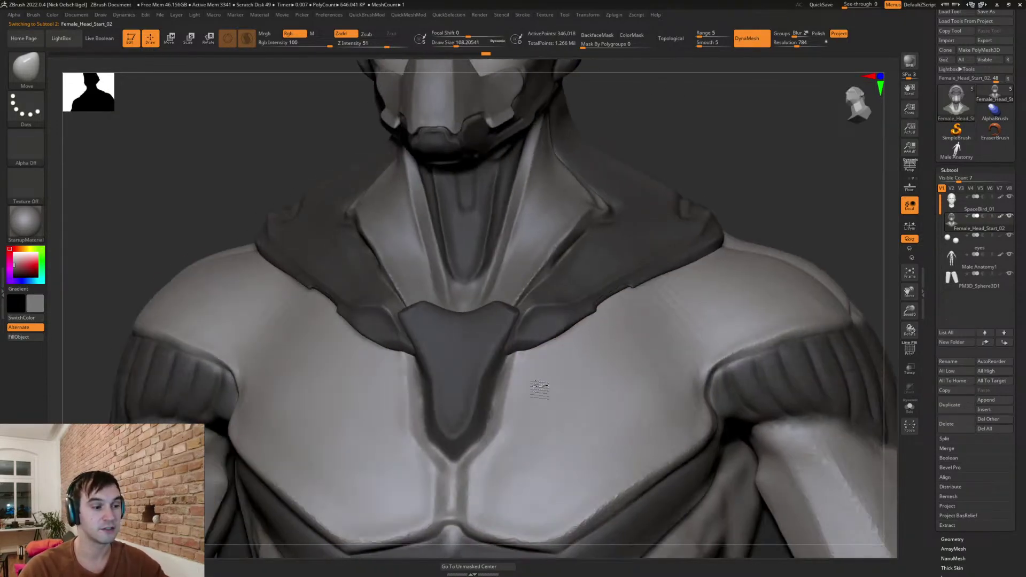
pyautogui.moveTo(518, 356); pyautogui.dragTo(515, 349)
pyautogui.press('s')
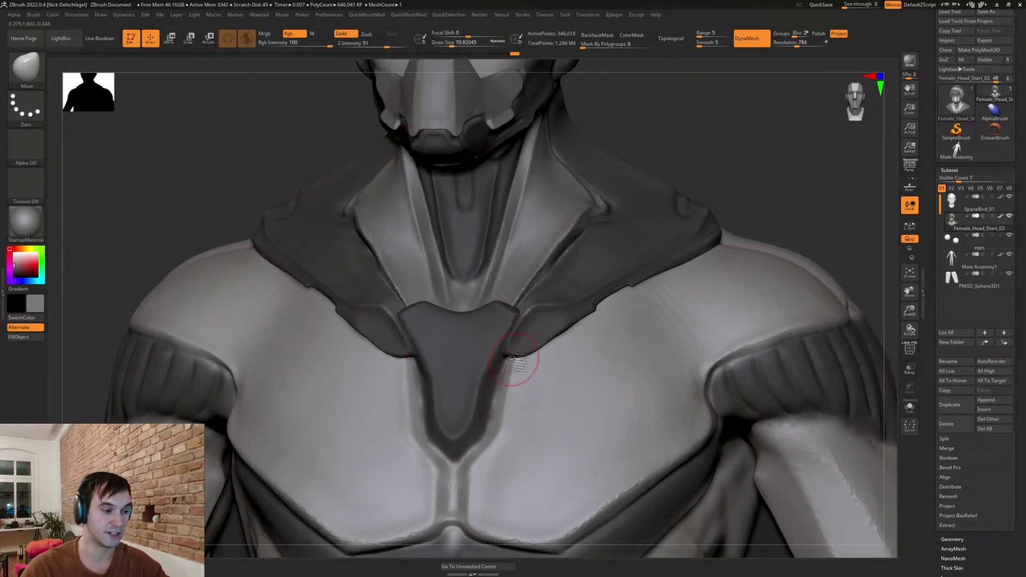
pyautogui.moveTo(540, 350); pyautogui.dragTo(538, 354)
pyautogui.moveTo(567, 338)
pyautogui.mouseDown(button='right')
pyautogui.moveTo(577, 345)
pyautogui.moveTo(568, 341)
pyautogui.mouseUp(button='right')
pyautogui.press('s')
pyautogui.moveTo(565, 333); pyautogui.dragTo(562, 318)
pyautogui.hotkey('ctrl', 'z')
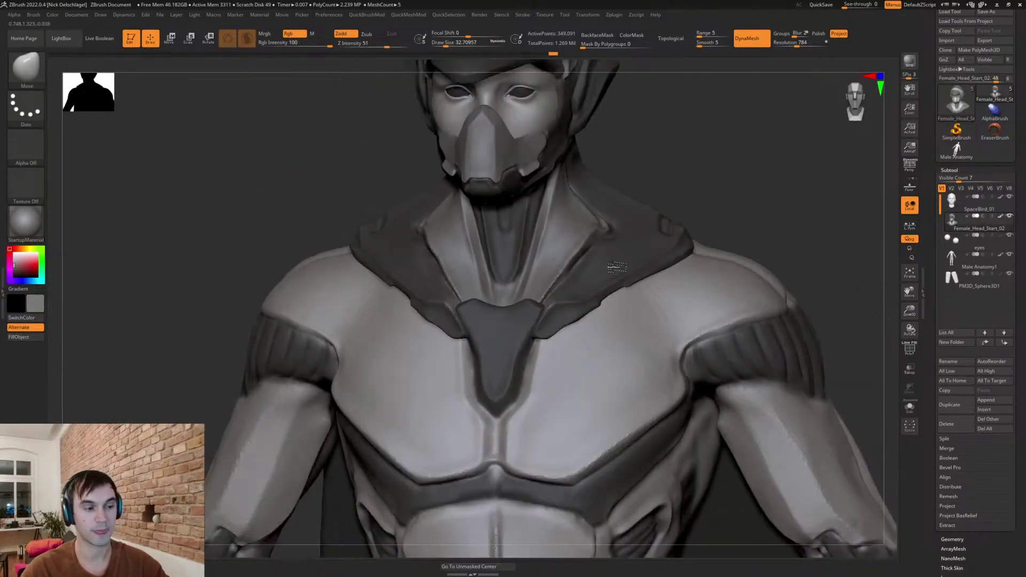
# - Make the back-panel subtool PM3D_Sphere3D1 active and reposition its panels with the transform gizmo, undoing the last change
pyautogui.keyDown('ctrl'); pyautogui.moveTo(616, 268); pyautogui.dragTo(720, 238, button='right'); pyautogui.keyUp('ctrl')
pyautogui.moveTo(690, 273)
pyautogui.mouseDown(button='right')
pyautogui.moveTo(707, 261)
pyautogui.moveTo(666, 245)
pyautogui.moveTo(693, 276)
pyautogui.mouseUp(button='right')
pyautogui.moveTo(721, 304)
pyautogui.mouseDown()
pyautogui.moveTo(734, 264)
pyautogui.moveTo(670, 261)
pyautogui.moveTo(648, 278)
pyautogui.moveTo(686, 282)
pyautogui.mouseUp()
pyautogui.moveTo(687, 234)
pyautogui.keyDown('shift'); pyautogui.mouseDown()
pyautogui.moveTo(701, 305)
pyautogui.moveTo(726, 310)
pyautogui.moveTo(724, 380)
pyautogui.moveTo(653, 364)
pyautogui.moveTo(706, 346)
pyautogui.moveTo(775, 284)
pyautogui.moveTo(739, 295)
pyautogui.mouseUp(); pyautogui.keyUp('shift')
pyautogui.keyDown('alt'); pyautogui.click(546, 301); pyautogui.keyUp('alt')
pyautogui.keyDown('alt'); pyautogui.moveTo(685, 248); pyautogui.dragTo(735, 260); pyautogui.keyUp('alt')
pyautogui.press('w')
pyautogui.moveTo(614, 238); pyautogui.dragTo(597, 232)
pyautogui.moveTo(592, 269)
pyautogui.mouseDown()
pyautogui.moveTo(597, 236)
pyautogui.moveTo(563, 255)
pyautogui.mouseUp()
pyautogui.moveTo(594, 196); pyautogui.dragTo(708, 198, button='right')
pyautogui.moveTo(704, 263)
pyautogui.keyDown('ctrl'); pyautogui.mouseDown(button='right')
pyautogui.moveTo(682, 232)
pyautogui.moveTo(706, 259)
pyautogui.moveTo(676, 273)
pyautogui.moveTo(707, 262)
pyautogui.moveTo(685, 279)
pyautogui.moveTo(696, 301)
pyautogui.mouseUp(button='right'); pyautogui.keyUp('ctrl')
pyautogui.hotkey('ctrl', 'z')
pyautogui.moveTo(696, 301)
pyautogui.mouseDown(button='right')
pyautogui.moveTo(761, 305)
pyautogui.moveTo(717, 291)
pyautogui.mouseUp(button='right')
pyautogui.press('q')
pyautogui.keyDown('alt'); pyautogui.moveTo(706, 346); pyautogui.dragTo(688, 332, button='right'); pyautogui.keyUp('alt')
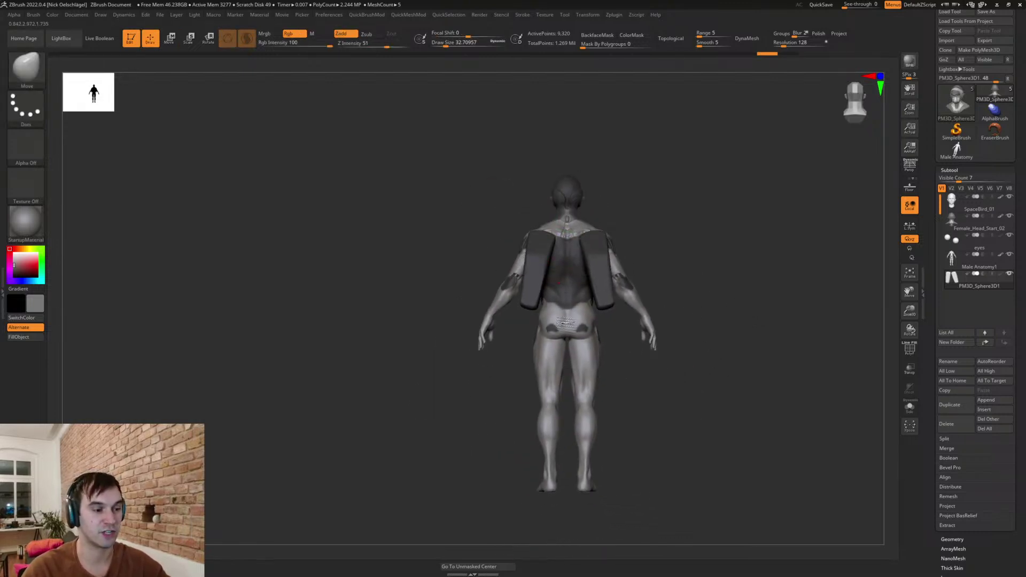
pyautogui.press('ctrl')
pyautogui.moveTo(594, 448)
pyautogui.keyDown('ctrl'); pyautogui.mouseDown()
pyautogui.moveTo(588, 294)
pyautogui.moveTo(610, 459)
pyautogui.mouseUp(); pyautogui.keyUp('ctrl')
pyautogui.keyDown('ctrl'); pyautogui.moveTo(578, 237); pyautogui.dragTo(580, 237); pyautogui.keyUp('ctrl')
pyautogui.moveTo(676, 236)
pyautogui.mouseDown()
pyautogui.moveTo(665, 239)
pyautogui.moveTo(687, 275)
pyautogui.moveTo(740, 277)
pyautogui.moveTo(698, 323)
pyautogui.mouseUp()
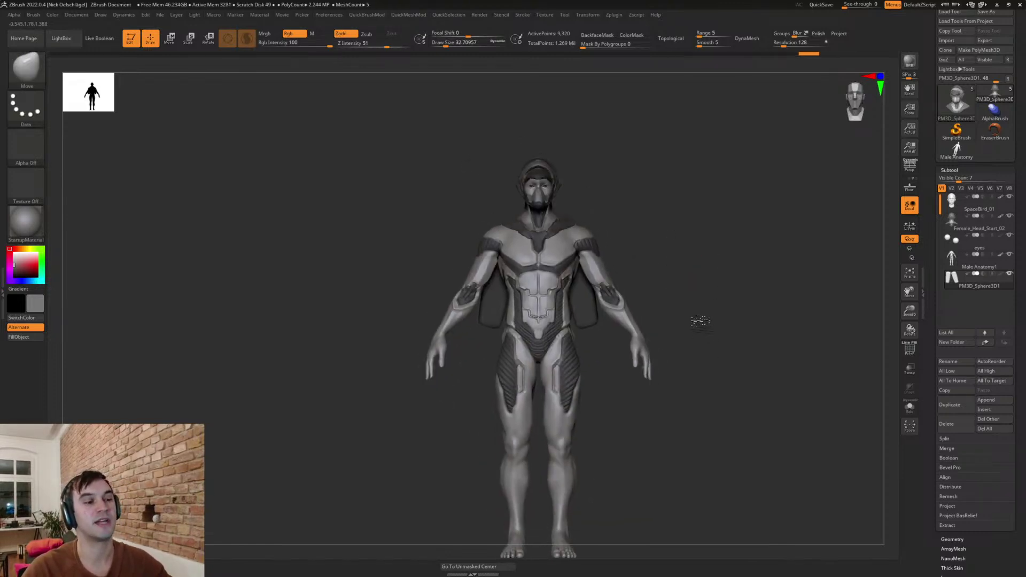
pyautogui.keyDown('alt'); pyautogui.moveTo(679, 273); pyautogui.dragTo(728, 364); pyautogui.keyUp('alt')
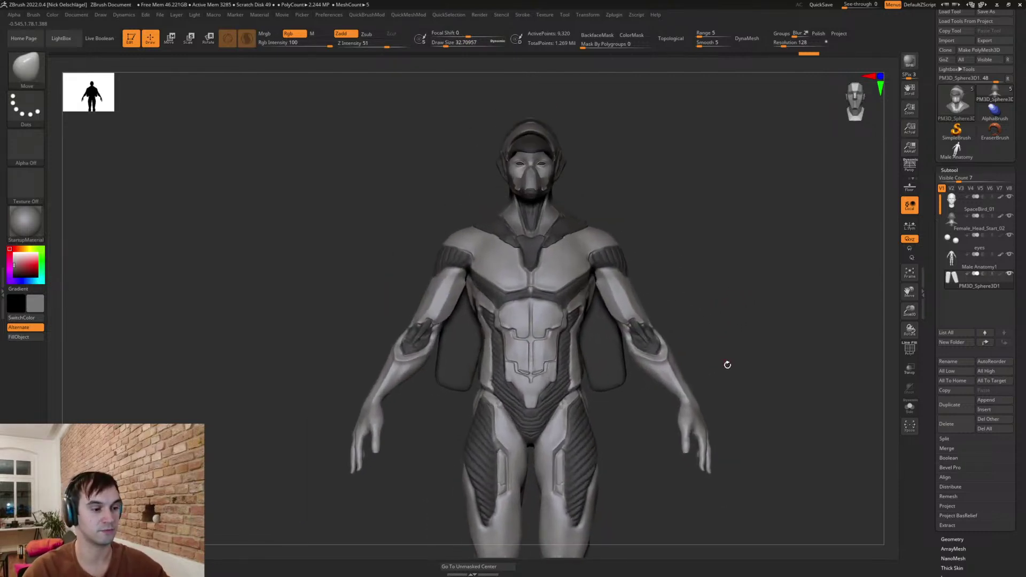
# - Switch to the Paint brush, undo the stray stroke and make the Male Anatomy1 body subtool active
pyautogui.moveTo(711, 312); pyautogui.dragTo(698, 371)
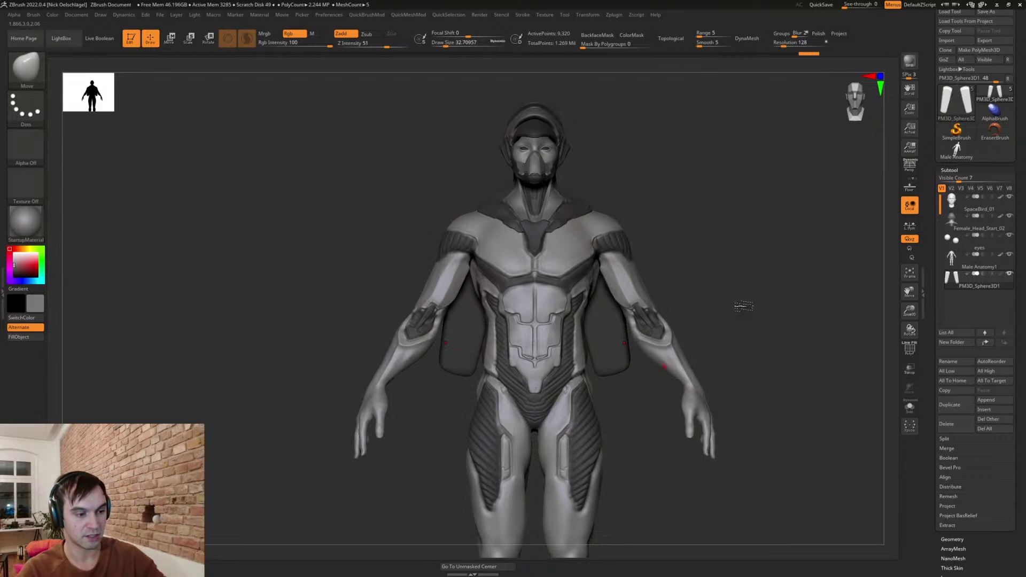
pyautogui.moveTo(706, 240); pyautogui.dragTo(719, 271)
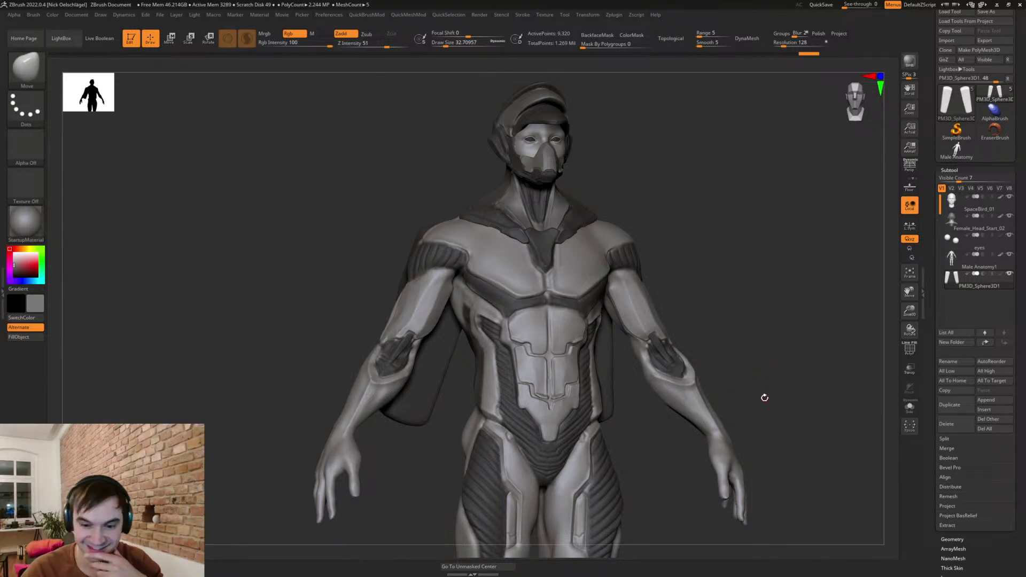
pyautogui.keyDown('shift'); pyautogui.moveTo(722, 283); pyautogui.dragTo(612, 309); pyautogui.keyUp('shift')
pyautogui.press('b')
pyautogui.press('p')
pyautogui.press('a')
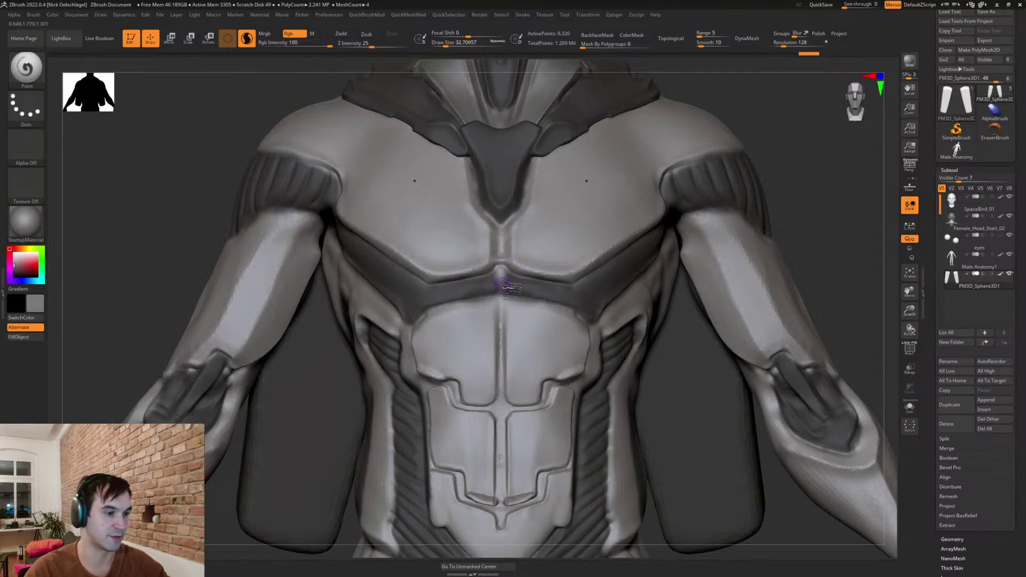
pyautogui.hotkey('ctrl', 'z')
pyautogui.keyDown('alt'); pyautogui.click(502, 278); pyautogui.keyUp('alt')
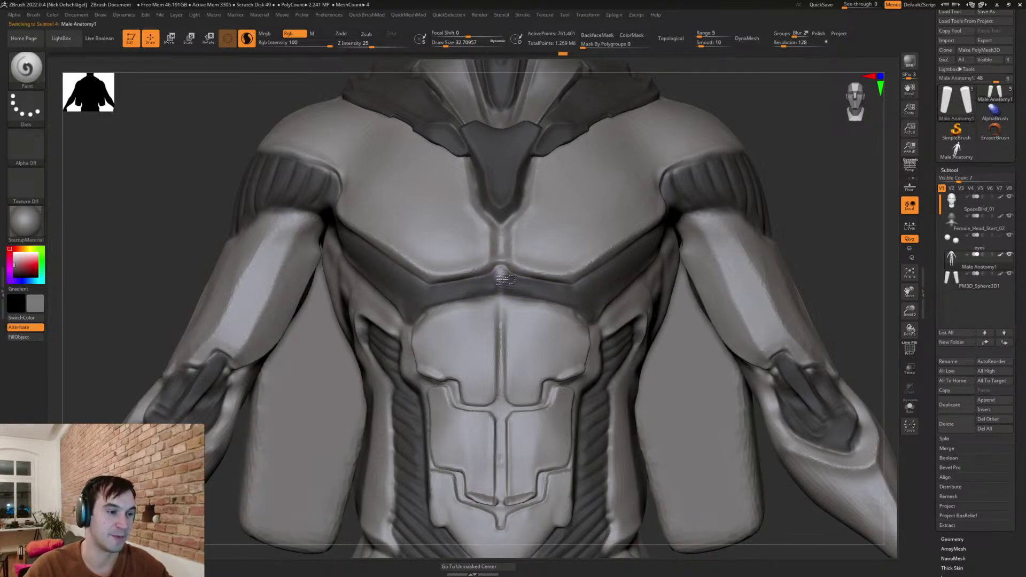
# - Paint the grooves between the abdominal plates dark at a draw size of about 35 and touch up the upper plates in a light colour
pyautogui.moveTo(630, 310)
pyautogui.keyDown('alt'); pyautogui.mouseDown(button='right')
pyautogui.moveTo(599, 257)
pyautogui.moveTo(589, 272)
pyautogui.moveTo(617, 243)
pyautogui.moveTo(580, 248)
pyautogui.mouseUp(button='right'); pyautogui.keyUp('alt')
pyautogui.moveTo(580, 249)
pyautogui.keyDown('ctrl'); pyautogui.mouseDown(button='right')
pyautogui.moveTo(593, 273)
pyautogui.moveTo(630, 272)
pyautogui.mouseUp(button='right'); pyautogui.keyUp('ctrl')
pyautogui.moveTo(580, 329)
pyautogui.mouseDown()
pyautogui.moveTo(550, 335)
pyautogui.moveTo(529, 367)
pyautogui.mouseUp()
pyautogui.moveTo(530, 367); pyautogui.dragTo(575, 357, button='right')
pyautogui.moveTo(548, 352)
pyautogui.mouseDown()
pyautogui.moveTo(515, 369)
pyautogui.moveTo(469, 366)
pyautogui.moveTo(474, 206)
pyautogui.mouseUp()
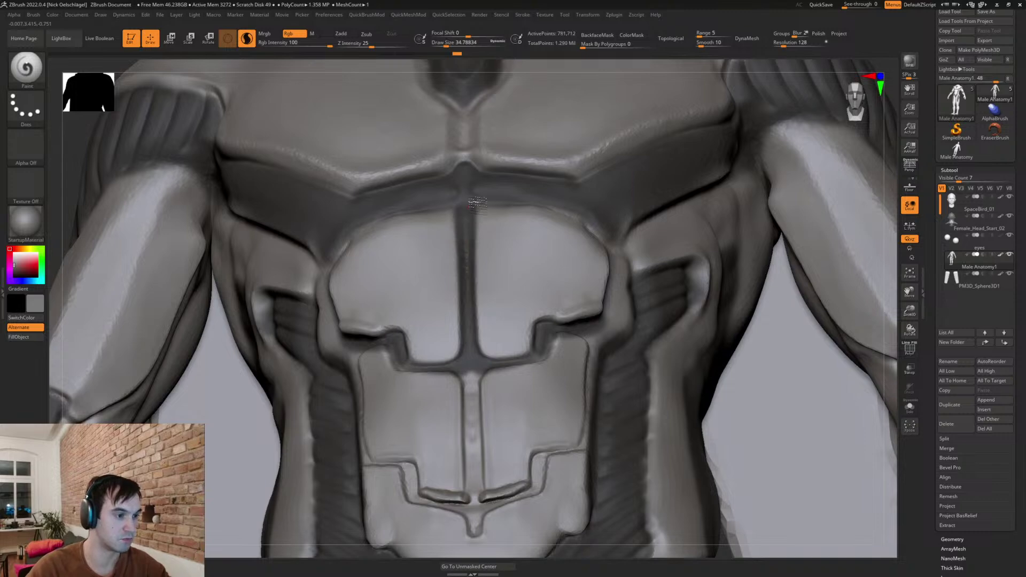
pyautogui.moveTo(471, 374)
pyautogui.mouseDown()
pyautogui.moveTo(470, 500)
pyautogui.moveTo(484, 510)
pyautogui.moveTo(550, 486)
pyautogui.moveTo(563, 452)
pyautogui.moveTo(591, 441)
pyautogui.moveTo(577, 439)
pyautogui.mouseUp()
pyautogui.press('c')
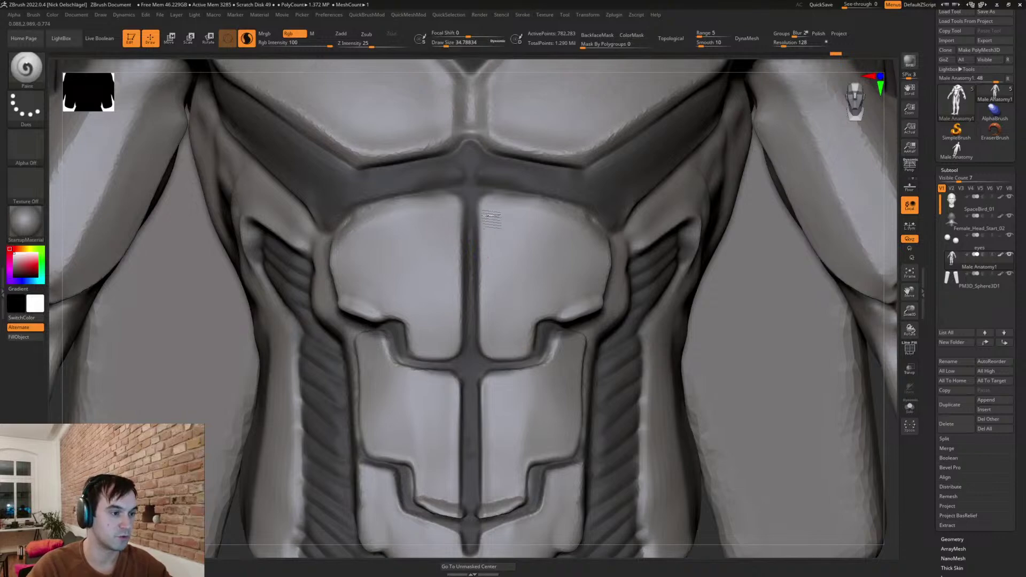
pyautogui.moveTo(489, 332)
pyautogui.mouseDown()
pyautogui.moveTo(487, 205)
pyautogui.moveTo(537, 208)
pyautogui.mouseUp()
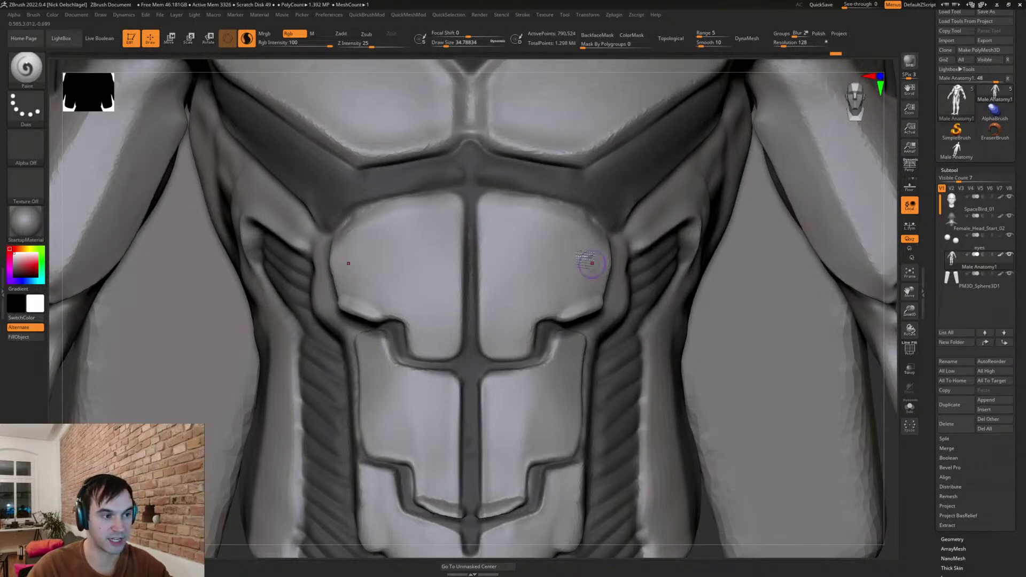
# - Paint small light triangular accents on the dark band under the chest plates with a draw size of about 33
pyautogui.press('s')
pyautogui.click(541, 210)
pyautogui.moveTo(615, 161)
pyautogui.mouseDown(button='right')
pyautogui.moveTo(596, 189)
pyautogui.moveTo(525, 171)
pyautogui.moveTo(552, 191)
pyautogui.moveTo(584, 185)
pyautogui.moveTo(560, 192)
pyautogui.mouseUp(button='right')
pyautogui.moveTo(603, 196)
pyautogui.mouseDown()
pyautogui.moveTo(632, 191)
pyautogui.moveTo(613, 198)
pyautogui.moveTo(621, 207)
pyautogui.mouseUp()
pyautogui.moveTo(604, 205)
pyautogui.mouseDown(button='right')
pyautogui.moveTo(638, 209)
pyautogui.moveTo(643, 175)
pyautogui.mouseUp(button='right')
pyautogui.press('c')
pyautogui.moveTo(592, 203); pyautogui.dragTo(617, 188)
pyautogui.moveTo(625, 223); pyautogui.dragTo(644, 209)
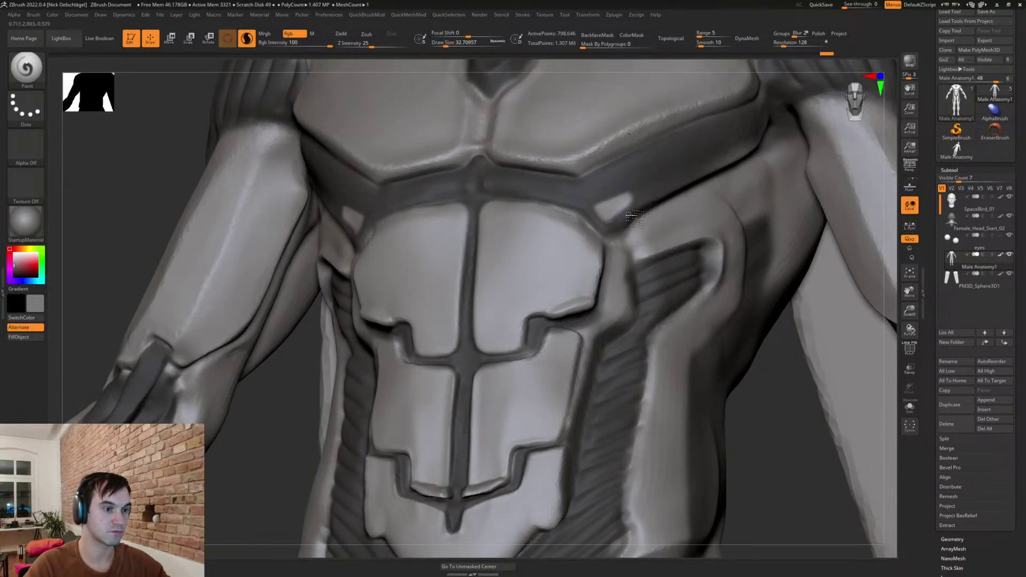
pyautogui.moveTo(668, 185); pyautogui.dragTo(650, 180, button='right')
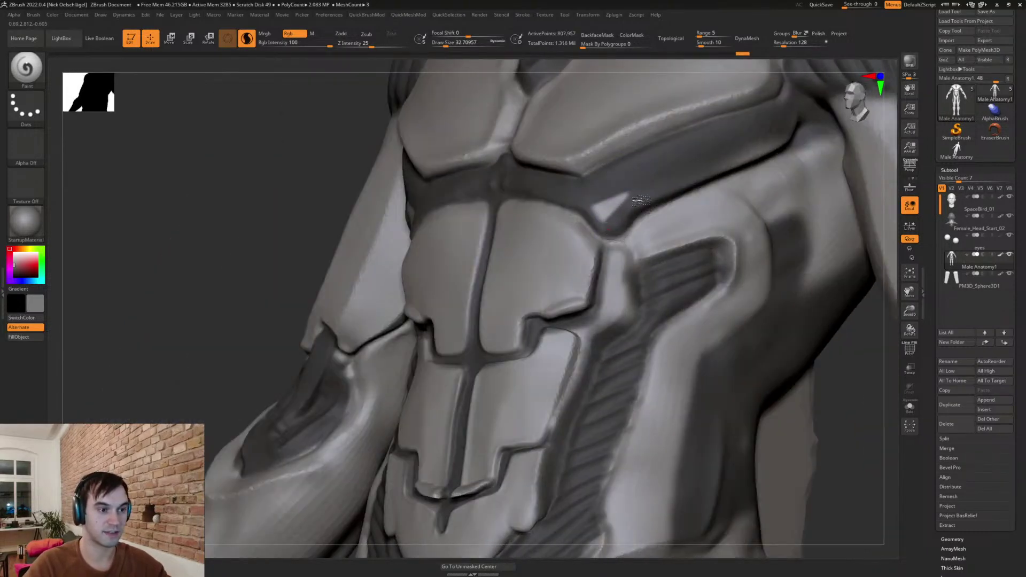
# - Pick a colour from the suit and touch up the narrow border strips along the outer sides of the abdominal plates
pyautogui.moveTo(636, 214); pyautogui.dragTo(622, 291, button='right')
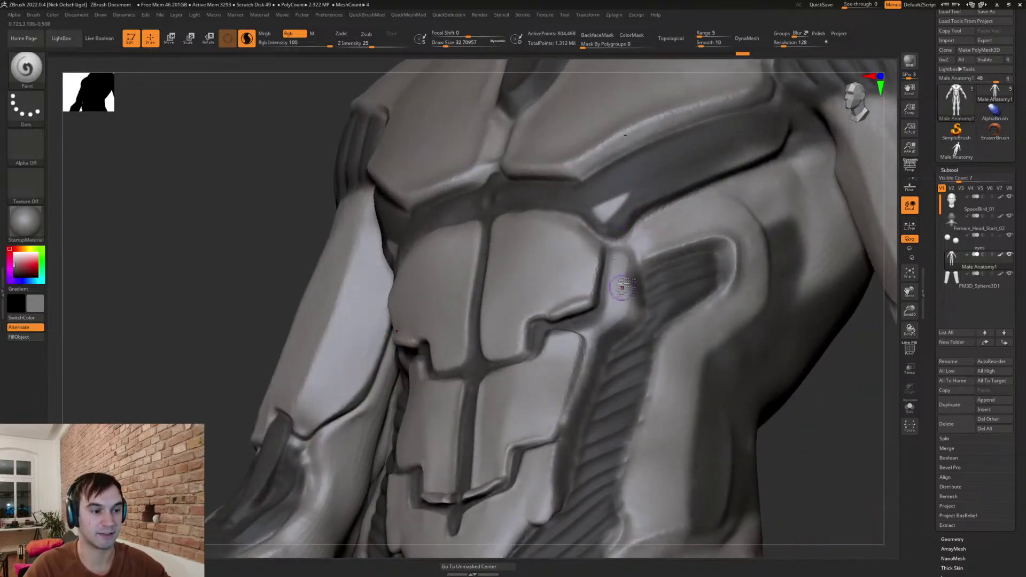
pyautogui.press('c')
pyautogui.moveTo(623, 313)
pyautogui.mouseDown()
pyautogui.moveTo(635, 273)
pyautogui.moveTo(586, 382)
pyautogui.moveTo(600, 363)
pyautogui.mouseUp()
pyautogui.moveTo(559, 477); pyautogui.dragTo(563, 474)
pyautogui.moveTo(580, 418); pyautogui.dragTo(554, 502)
pyautogui.moveTo(553, 497); pyautogui.dragTo(604, 446, button='right')
pyautogui.keyDown('ctrl'); pyautogui.moveTo(559, 386); pyautogui.dragTo(554, 346, button='right'); pyautogui.keyUp('ctrl')
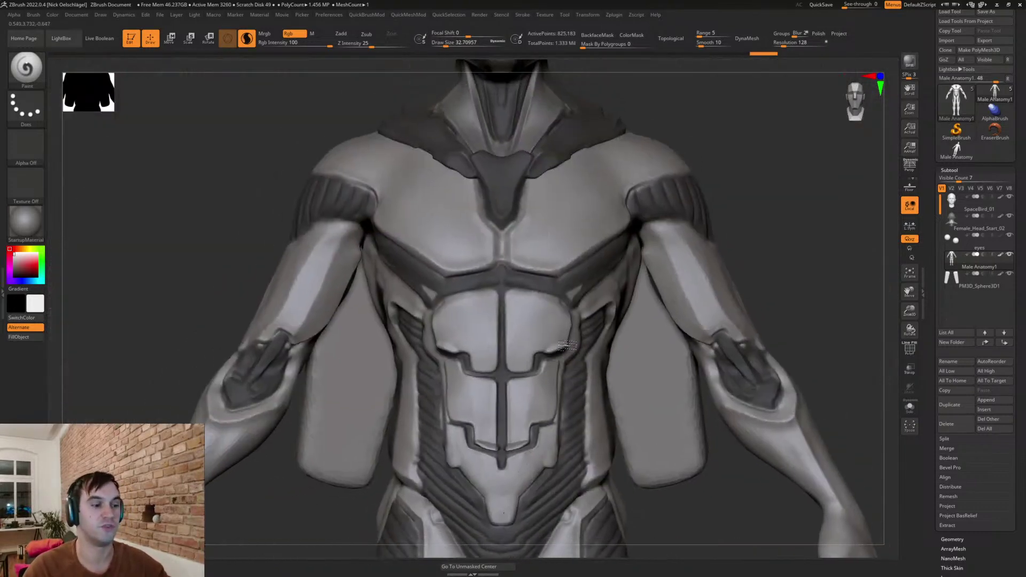
# - Flatten the lower outer corners and slanted edges of the lowest abdominal plate with the TrimDynamic brush
pyautogui.keyDown('alt'); pyautogui.moveTo(559, 423); pyautogui.dragTo(573, 287, button='right'); pyautogui.keyUp('alt')
pyautogui.keyDown('shift'); pyautogui.moveTo(672, 343); pyautogui.dragTo(699, 388, button='right'); pyautogui.keyUp('shift')
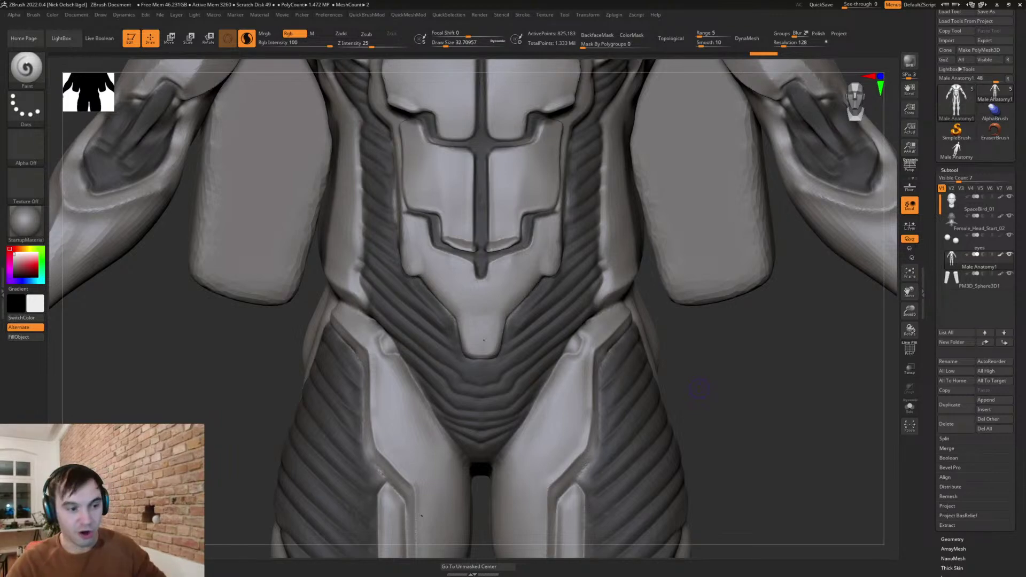
pyautogui.moveTo(743, 371); pyautogui.dragTo(781, 386, button='right')
pyautogui.keyDown('alt'); pyautogui.moveTo(781, 387); pyautogui.dragTo(833, 430, button='right'); pyautogui.keyUp('alt')
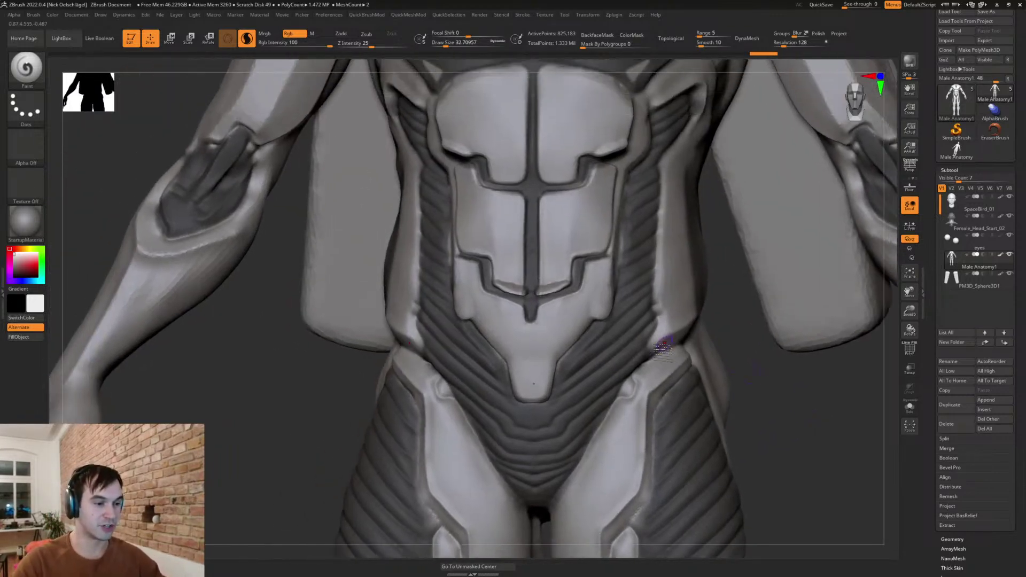
pyautogui.moveTo(605, 319)
pyautogui.keyDown('ctrl'); pyautogui.mouseDown(button='right')
pyautogui.moveTo(625, 363)
pyautogui.moveTo(609, 358)
pyautogui.mouseUp(button='right'); pyautogui.keyUp('ctrl')
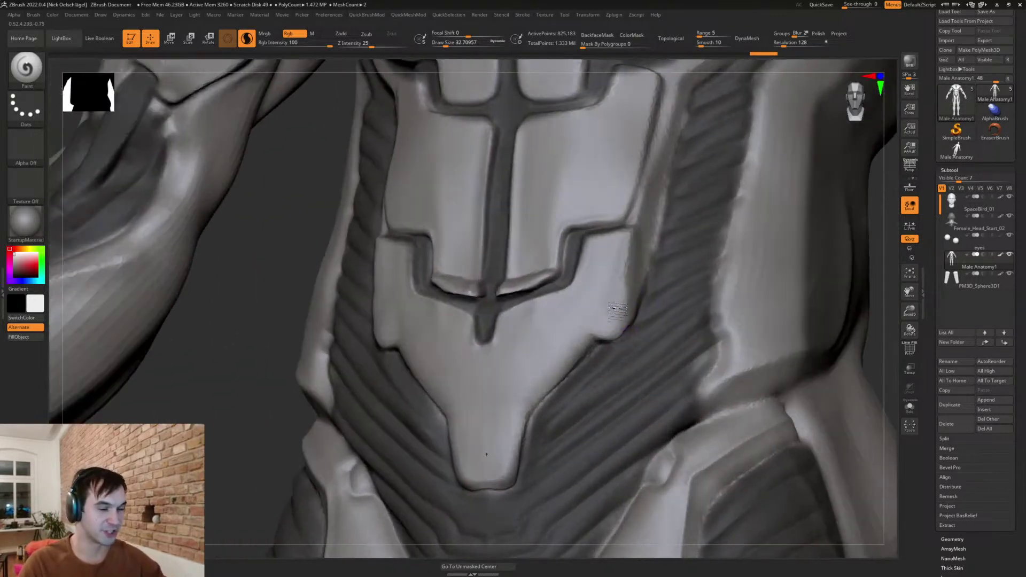
pyautogui.press('b')
pyautogui.press('t')
pyautogui.press('d')
pyautogui.moveTo(615, 336); pyautogui.dragTo(629, 322)
pyautogui.moveTo(630, 322)
pyautogui.mouseDown(button='right')
pyautogui.moveTo(602, 343)
pyautogui.moveTo(634, 350)
pyautogui.moveTo(613, 361)
pyautogui.mouseUp(button='right')
pyautogui.press('s')
pyautogui.moveTo(566, 389); pyautogui.dragTo(560, 389)
# - Carve the lowest abdominal plate's slanted outline and short vertical notches at its outer corners with DamStandard at about size 31
pyautogui.keyDown('shift'); pyautogui.moveTo(586, 357); pyautogui.dragTo(614, 368, button='right'); pyautogui.keyUp('shift')
pyautogui.press('b')
pyautogui.press('d')
pyautogui.press('s')
pyautogui.moveTo(507, 486)
pyautogui.mouseDown()
pyautogui.moveTo(534, 482)
pyautogui.moveTo(552, 416)
pyautogui.moveTo(614, 343)
pyautogui.moveTo(598, 352)
pyautogui.mouseUp()
pyautogui.press('s')
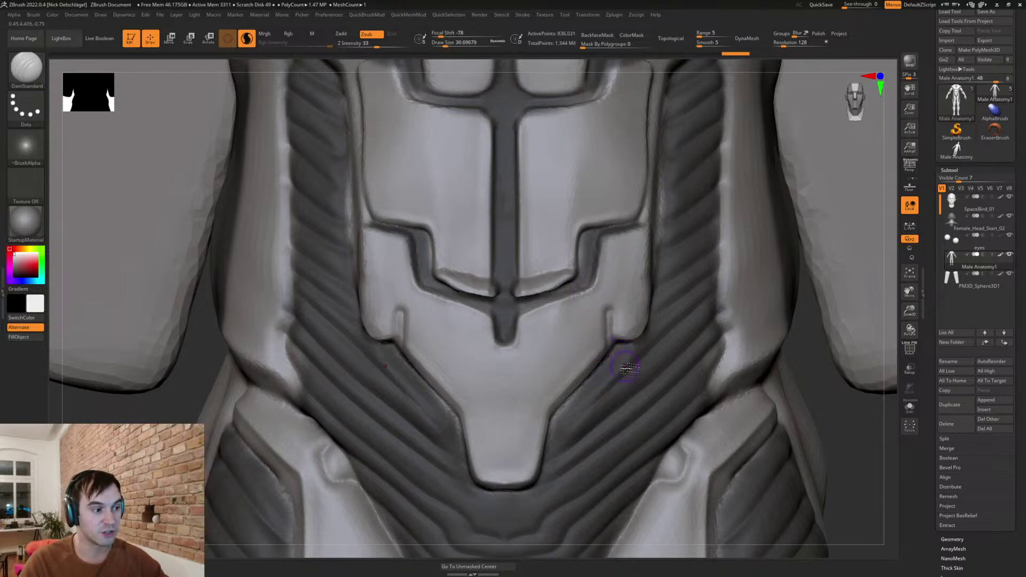
# - Carve a short diagonal groove and a small notch into the lower front of the waist side plate above the hip
pyautogui.moveTo(623, 314)
pyautogui.mouseDown(button='right')
pyautogui.moveTo(618, 292)
pyautogui.moveTo(642, 321)
pyautogui.mouseUp(button='right')
pyautogui.moveTo(644, 280)
pyautogui.keyDown('shift'); pyautogui.mouseDown(button='right')
pyautogui.moveTo(626, 237)
pyautogui.moveTo(634, 372)
pyautogui.mouseUp(button='right'); pyautogui.keyUp('shift')
pyautogui.keyDown('ctrl'); pyautogui.moveTo(635, 372); pyautogui.dragTo(631, 315, button='right'); pyautogui.keyUp('ctrl')
pyautogui.moveTo(745, 442); pyautogui.dragTo(585, 350, button='right')
pyautogui.moveTo(584, 364); pyautogui.dragTo(622, 337)
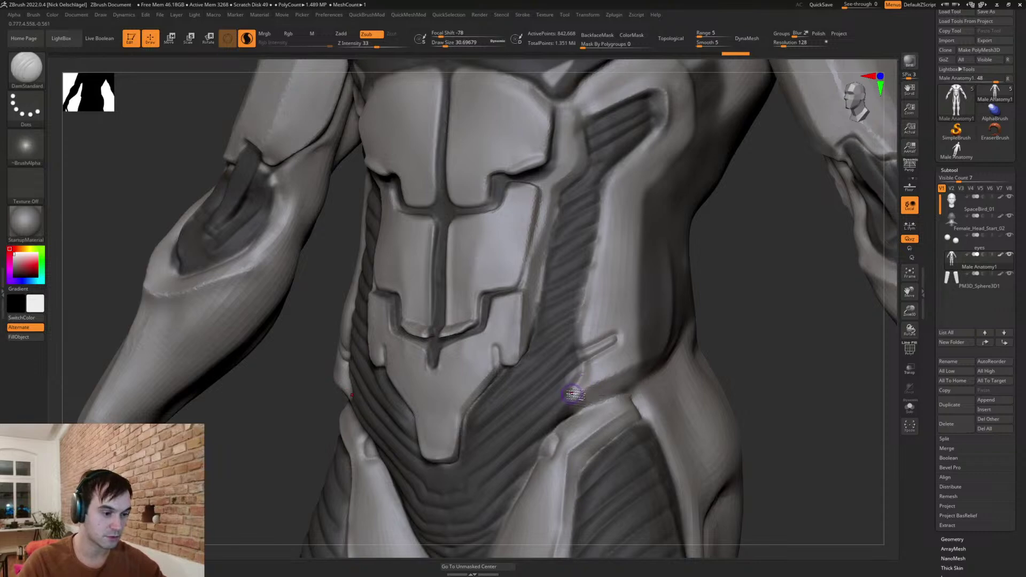
pyautogui.moveTo(576, 396); pyautogui.dragTo(589, 370)
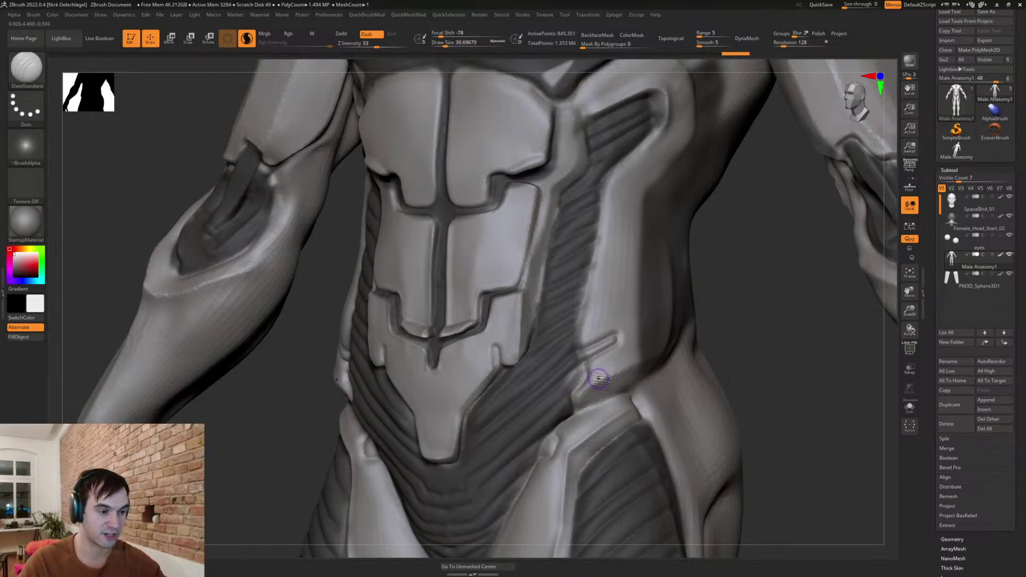
# - Build up the rear part of the waist side plate with the Clay brush
pyautogui.press('b')
pyautogui.press('c')
pyautogui.press('l')
pyautogui.moveTo(656, 346); pyautogui.dragTo(650, 330)
# - Carve a small notch into the middle of the waist side plate's front edge with DamStandard at about size 31
pyautogui.press('b')
pyautogui.press('d')
pyautogui.press('s')
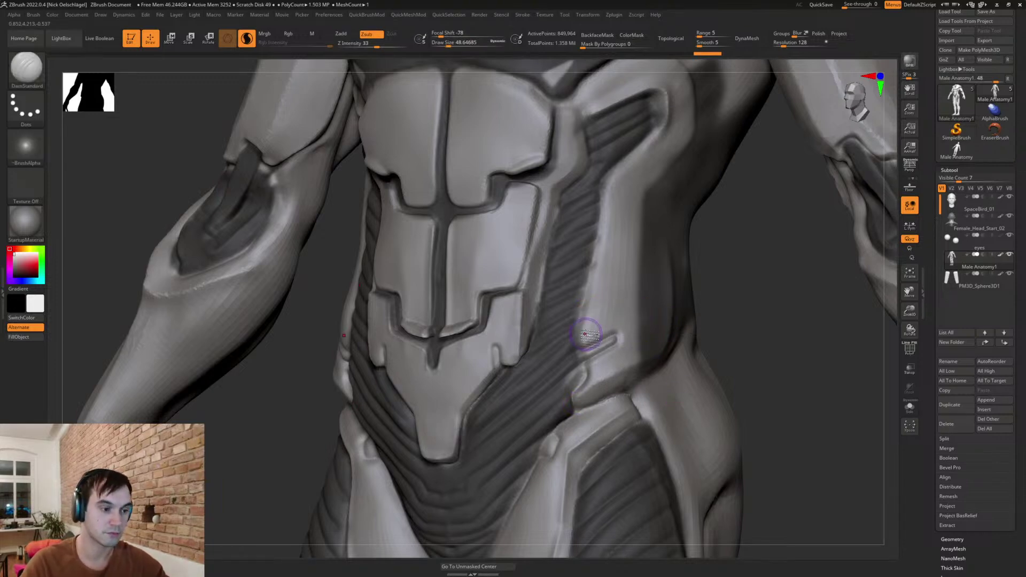
pyautogui.press('s')
pyautogui.moveTo(600, 257); pyautogui.dragTo(597, 257)
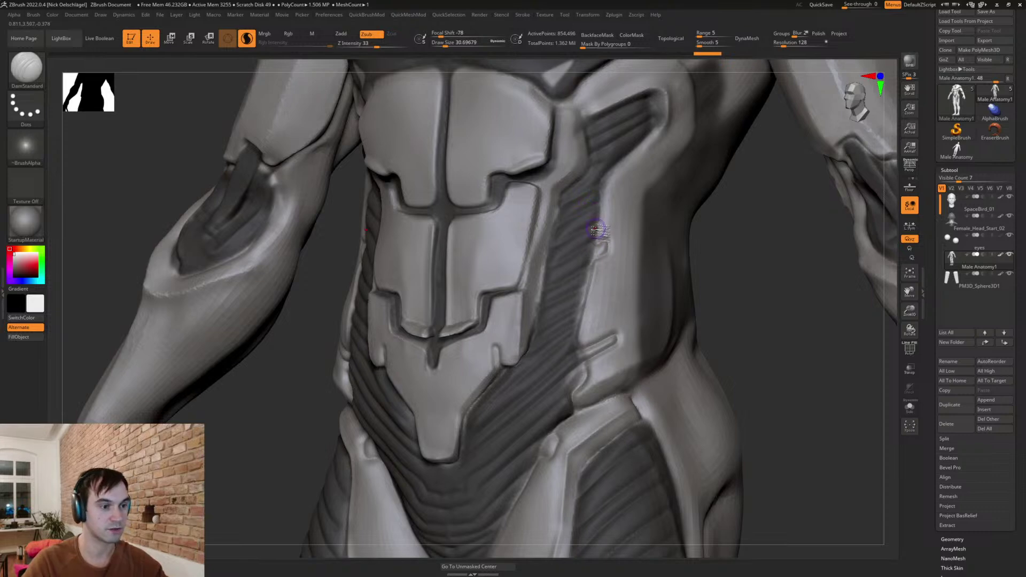
# - Define the waist side plate's upper front edge and smooth the plate's surface
pyautogui.moveTo(609, 199); pyautogui.dragTo(711, 191)
pyautogui.press('shift')
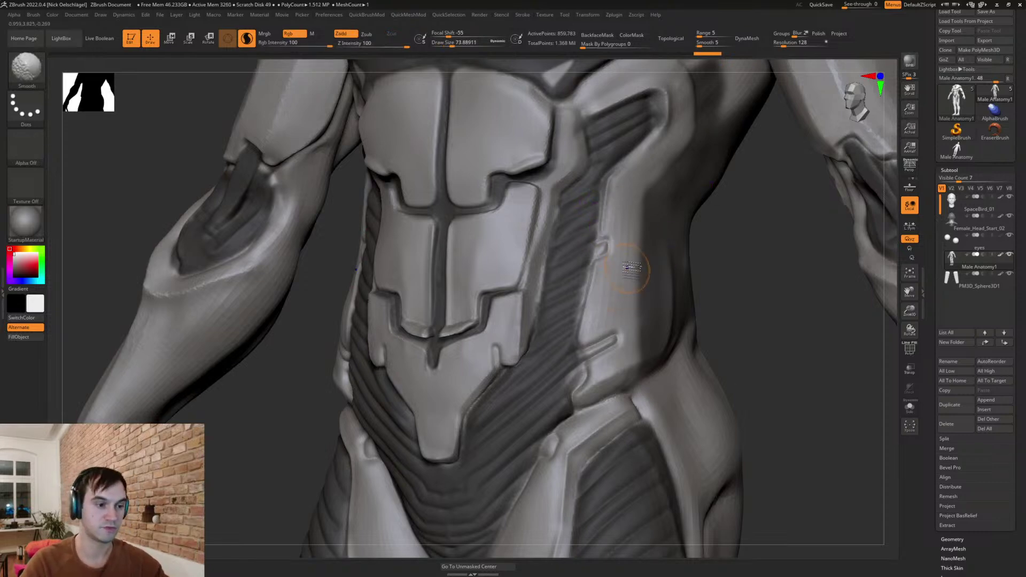
pyautogui.keyDown('shift'); pyautogui.moveTo(615, 314); pyautogui.dragTo(621, 302); pyautogui.keyUp('shift')
pyautogui.moveTo(630, 230)
pyautogui.keyDown('shift'); pyautogui.mouseDown()
pyautogui.moveTo(635, 197)
pyautogui.moveTo(727, 279)
pyautogui.moveTo(716, 327)
pyautogui.mouseUp(); pyautogui.keyUp('shift')
# - Carve the rim of the rib plate around the ribbed insert with DamStandard at a draw size of about 39
pyautogui.press('s')
pyautogui.click(619, 229)
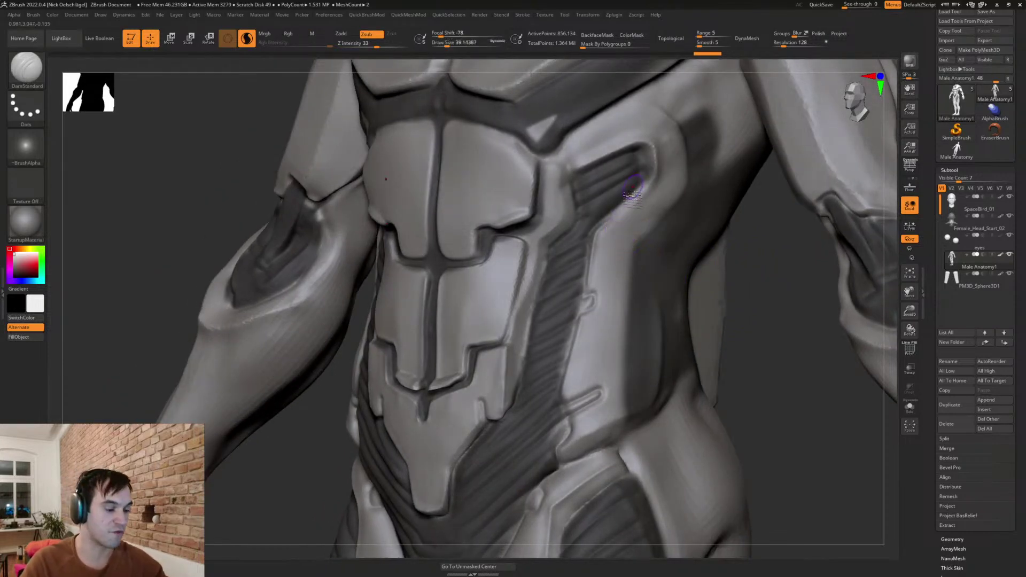
pyautogui.moveTo(660, 172); pyautogui.dragTo(614, 230)
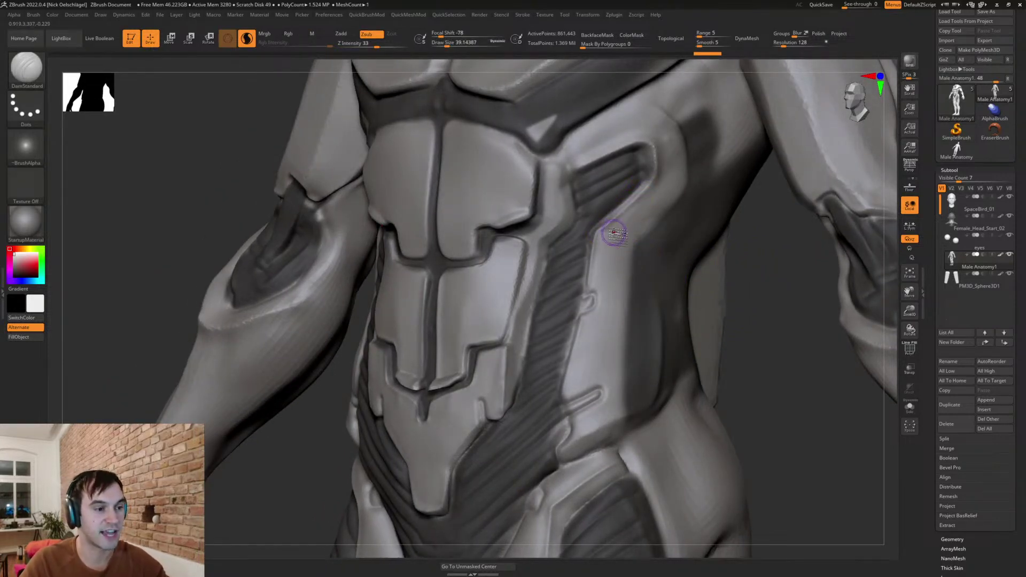
pyautogui.moveTo(570, 160); pyautogui.dragTo(615, 137)
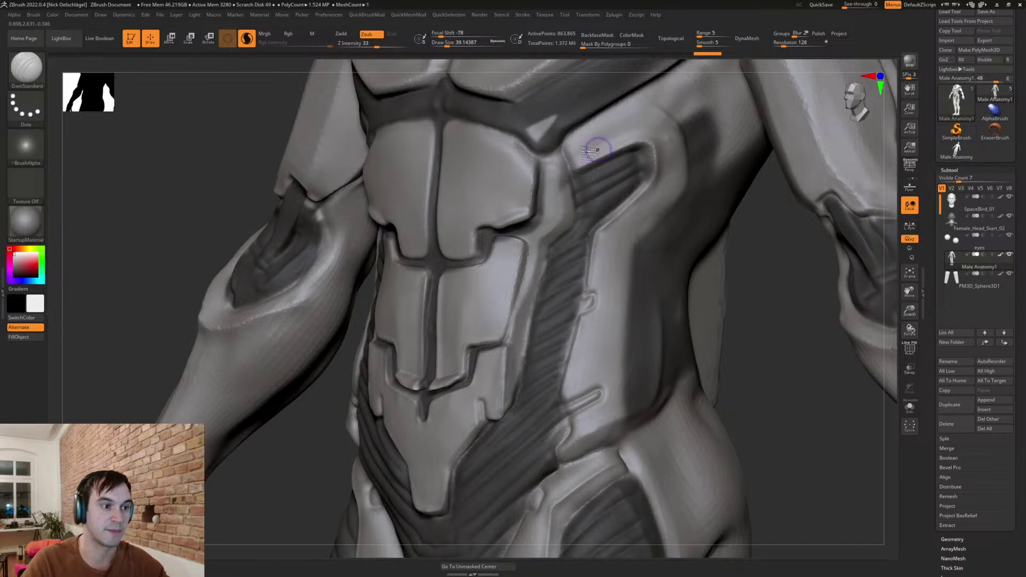
pyautogui.press('shift')
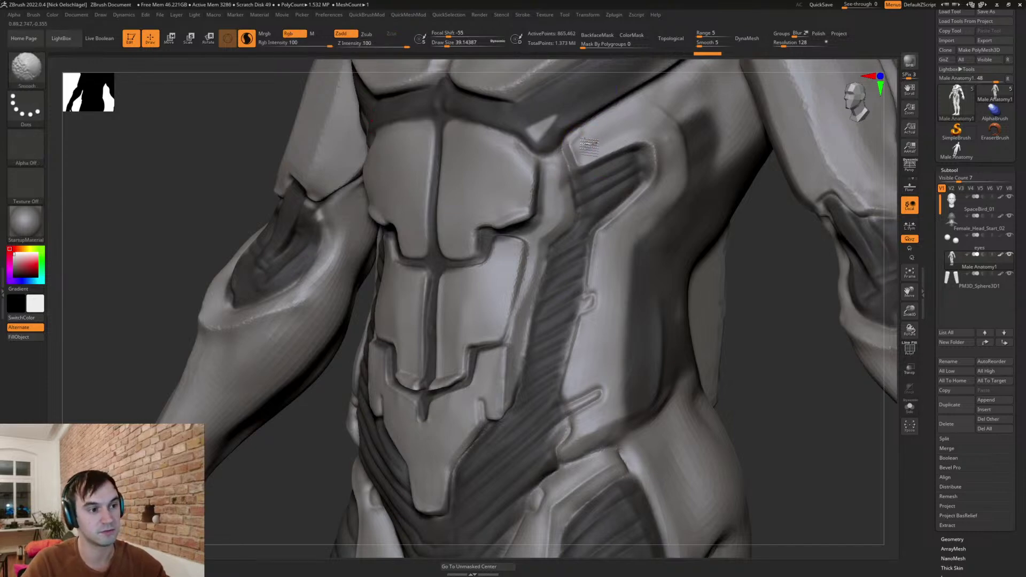
# - Carve the side plate's stepped outer edge from beneath the chest band down to the hip, redoing the first stroke
pyautogui.moveTo(579, 131); pyautogui.dragTo(675, 77)
pyautogui.keyDown('alt'); pyautogui.moveTo(706, 120); pyautogui.dragTo(659, 179, button='right'); pyautogui.keyUp('alt')
pyautogui.moveTo(632, 126); pyautogui.dragTo(623, 164)
pyautogui.hotkey('ctrl', 'z')
pyautogui.moveTo(631, 126)
pyautogui.mouseDown()
pyautogui.moveTo(639, 217)
pyautogui.moveTo(583, 351)
pyautogui.moveTo(575, 458)
pyautogui.mouseUp()
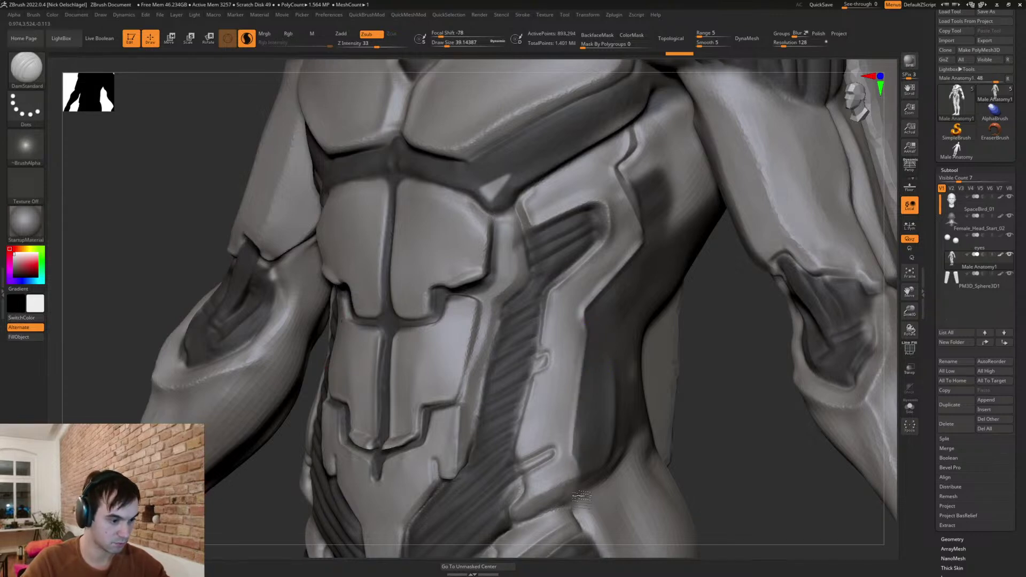
# - Carve the seam along the bottom edge of the waist side plate where it meets the hip
pyautogui.moveTo(722, 474); pyautogui.dragTo(636, 435)
pyautogui.moveTo(575, 452)
pyautogui.mouseDown()
pyautogui.moveTo(574, 491)
pyautogui.moveTo(555, 507)
pyautogui.mouseUp()
pyautogui.moveTo(535, 451); pyautogui.dragTo(546, 462, button='right')
pyautogui.moveTo(507, 515); pyautogui.dragTo(532, 496)
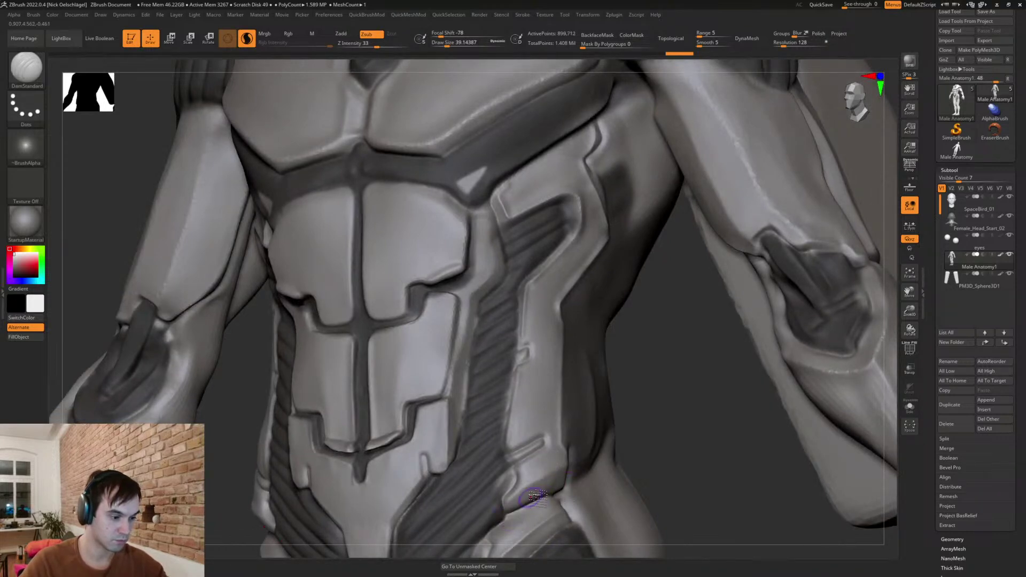
pyautogui.moveTo(530, 498); pyautogui.dragTo(463, 498, button='right')
pyautogui.moveTo(504, 502); pyautogui.dragTo(537, 481)
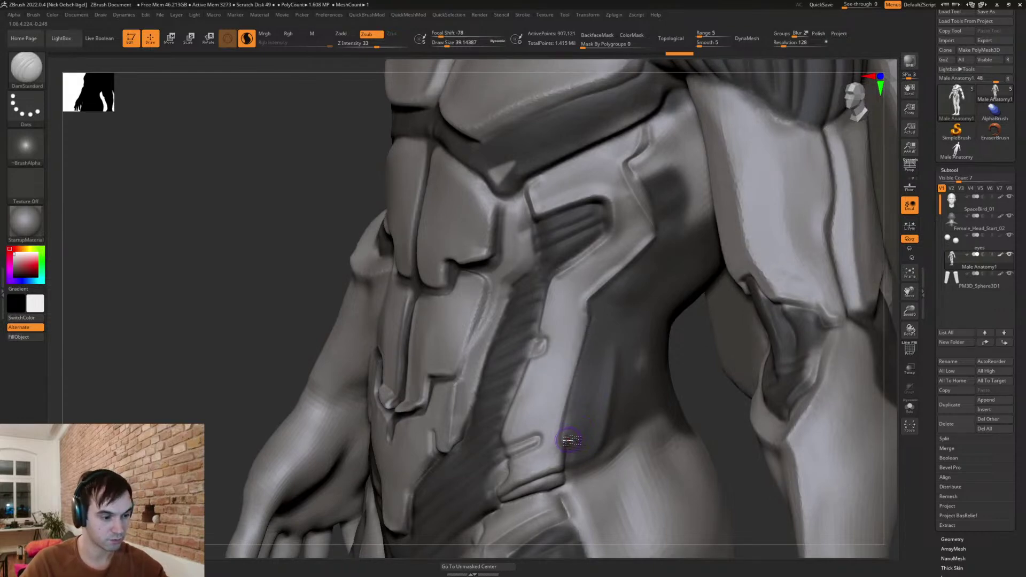
# - Carve the outline of the dark side panel behind the waist side plate
pyautogui.moveTo(597, 365); pyautogui.dragTo(556, 350, button='right')
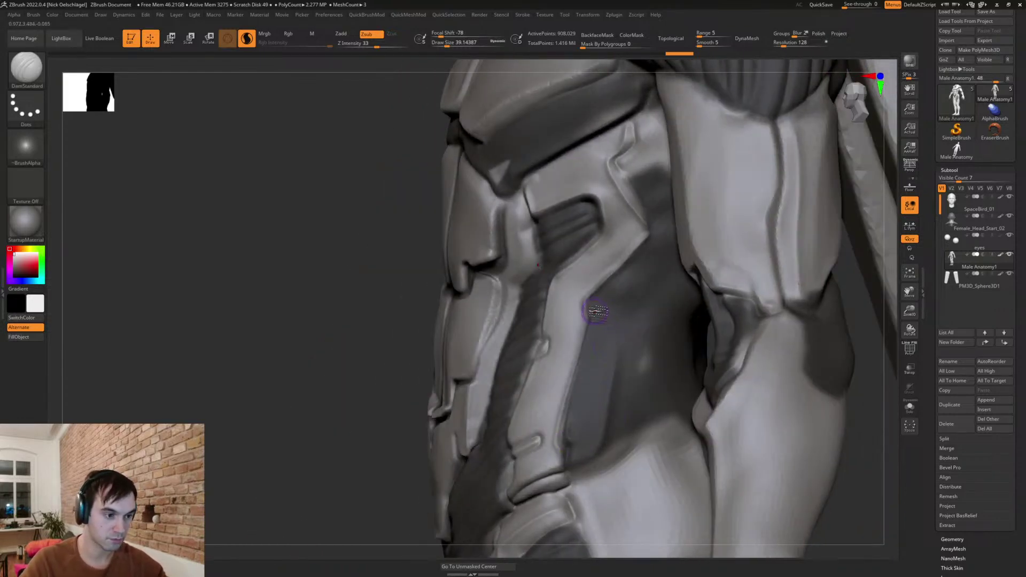
pyautogui.moveTo(628, 338); pyautogui.dragTo(583, 475)
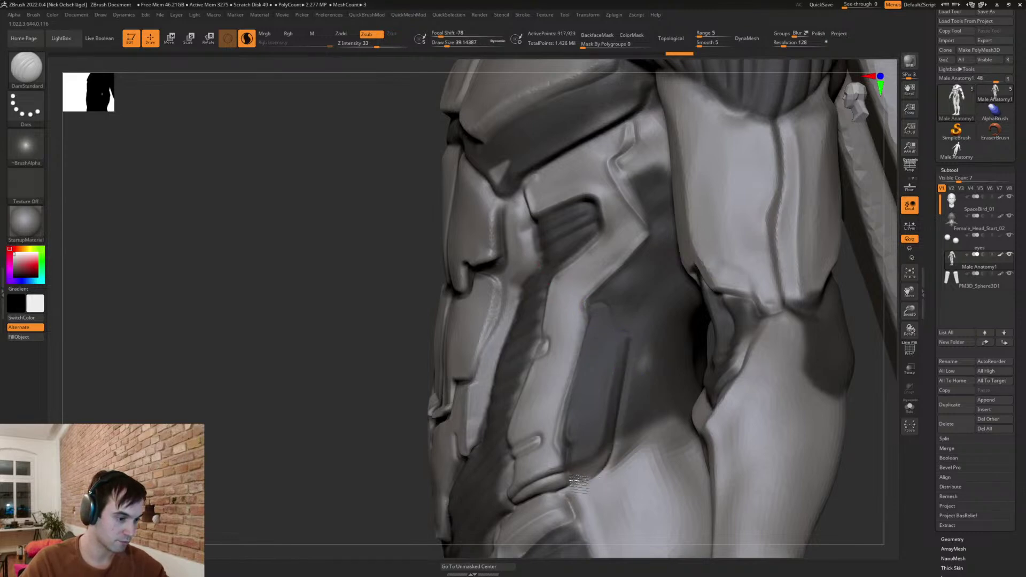
pyautogui.moveTo(619, 391); pyautogui.dragTo(620, 330)
# - Build up the lower front of the thighs with the Clay brush at a draw size of about 172
pyautogui.moveTo(620, 331)
pyautogui.mouseDown(button='right')
pyautogui.moveTo(646, 337)
pyautogui.moveTo(607, 233)
pyautogui.moveTo(768, 296)
pyautogui.moveTo(756, 348)
pyautogui.moveTo(767, 352)
pyautogui.mouseUp(button='right')
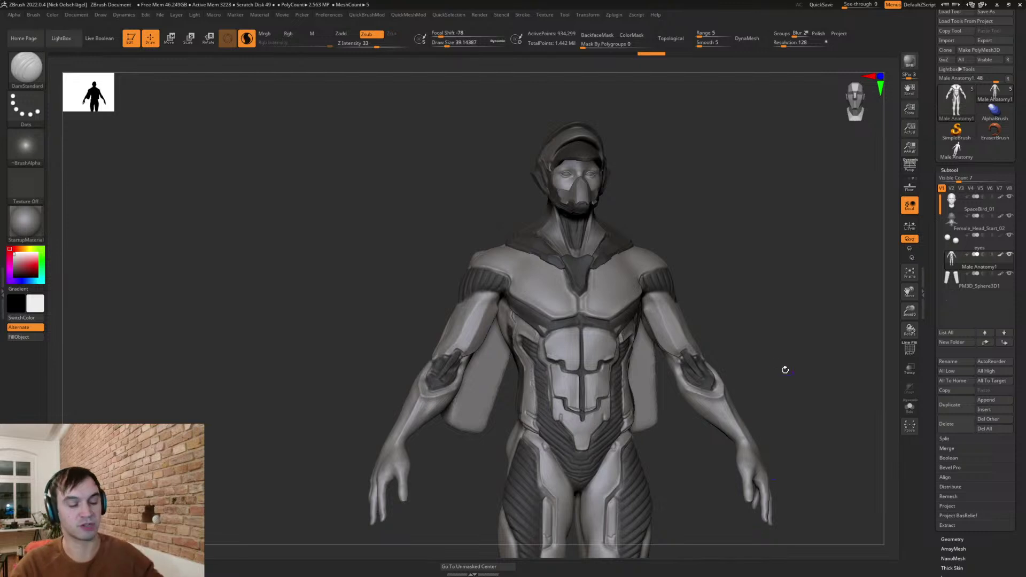
pyautogui.keyDown('shift'); pyautogui.moveTo(773, 328); pyautogui.dragTo(777, 330); pyautogui.keyUp('shift')
pyautogui.keyDown('alt'); pyautogui.moveTo(779, 383); pyautogui.dragTo(762, 346); pyautogui.keyUp('alt')
pyautogui.keyDown('alt'); pyautogui.moveTo(737, 380); pyautogui.dragTo(739, 295); pyautogui.keyUp('alt')
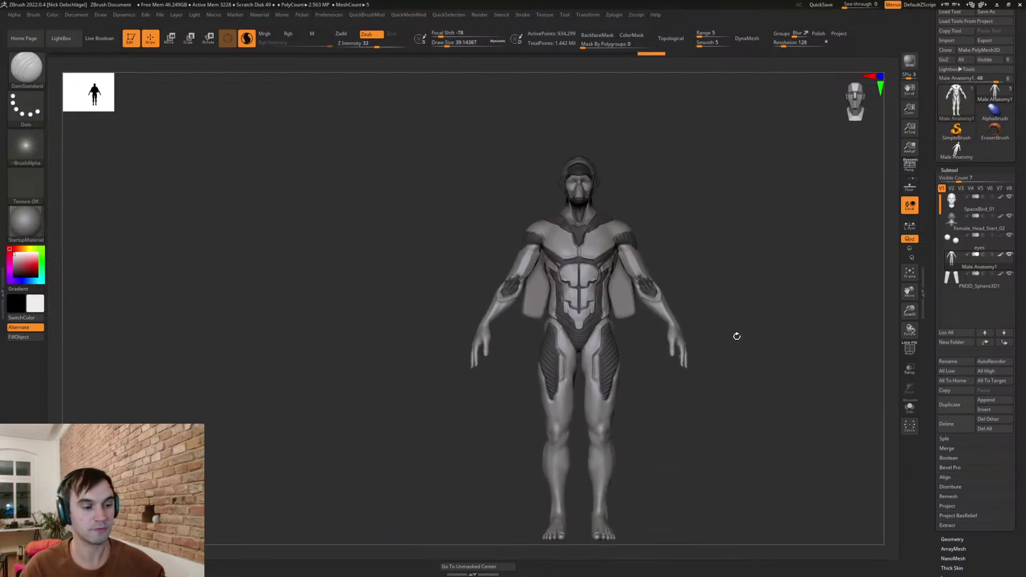
pyautogui.moveTo(672, 439)
pyautogui.keyDown('alt'); pyautogui.mouseDown()
pyautogui.moveTo(678, 448)
pyautogui.moveTo(704, 408)
pyautogui.moveTo(699, 385)
pyautogui.mouseUp(); pyautogui.keyUp('alt')
pyautogui.press('s')
pyautogui.press('s')
pyautogui.click(698, 385)
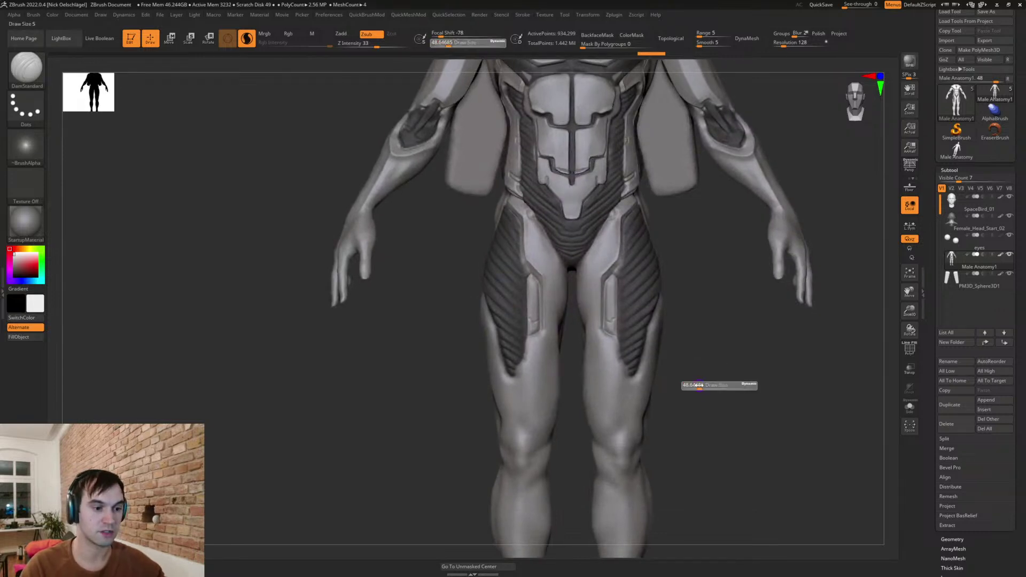
pyautogui.press('s')
pyautogui.press('shift')
pyautogui.press('s')
pyautogui.moveTo(623, 417); pyautogui.dragTo(629, 385)
pyautogui.press('shift')
pyautogui.press('s')
pyautogui.moveTo(712, 417); pyautogui.dragTo(681, 413)
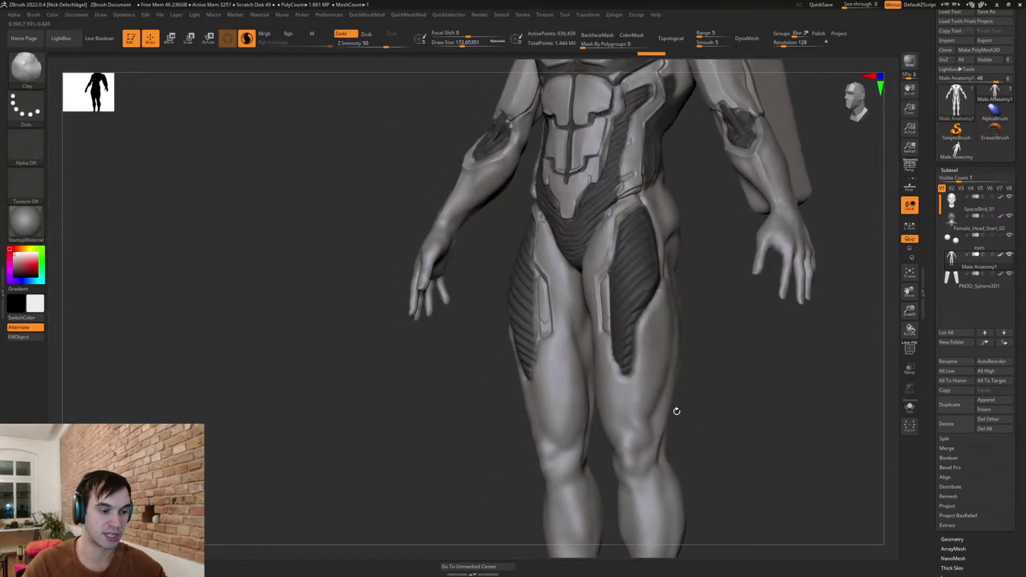
pyautogui.moveTo(702, 373); pyautogui.dragTo(658, 388)
pyautogui.moveTo(719, 374); pyautogui.dragTo(599, 307)
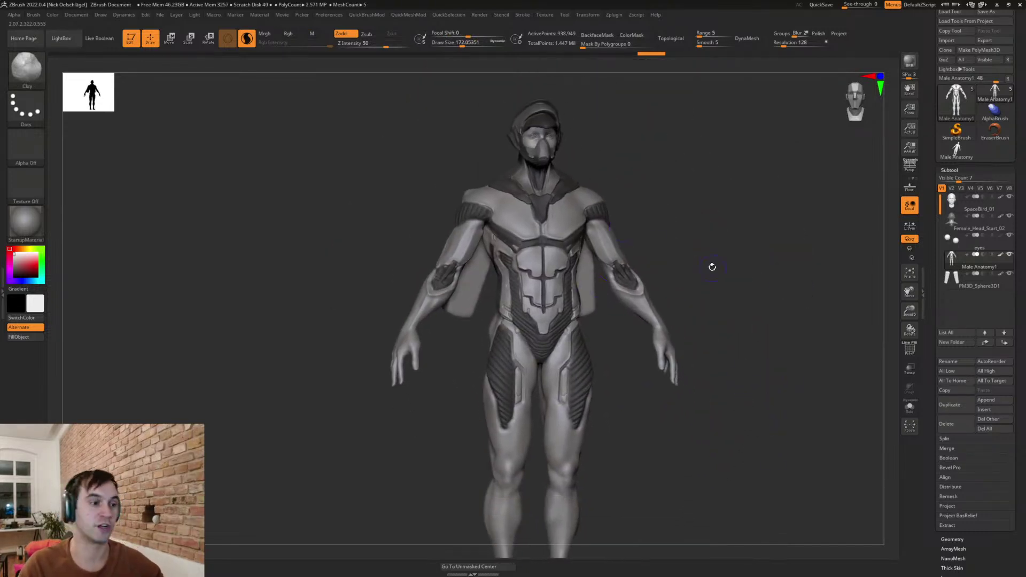
pyautogui.moveTo(712, 270); pyautogui.dragTo(512, 291)
pyautogui.moveTo(669, 284); pyautogui.dragTo(759, 239)
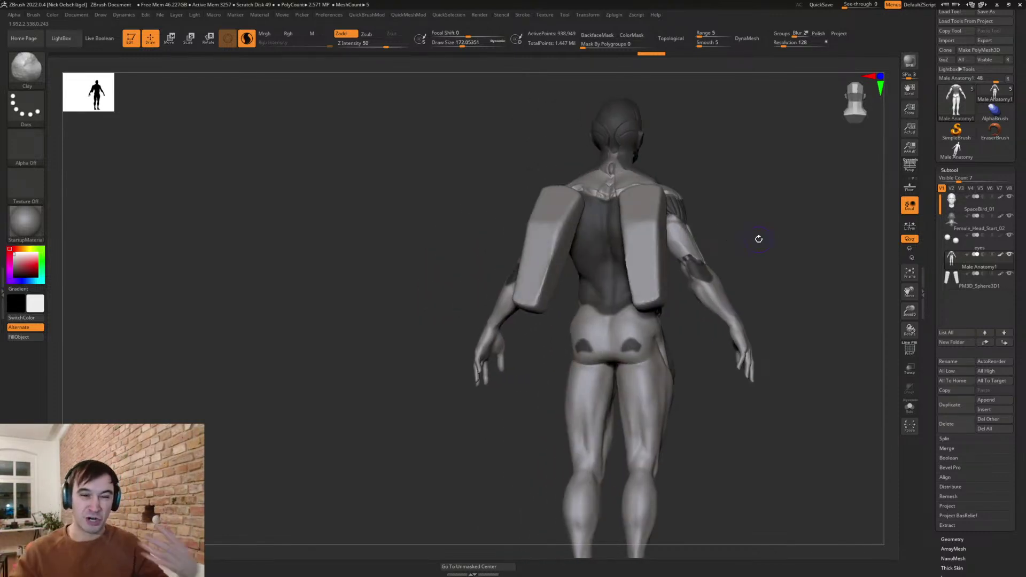
# - Carve the pointed lower edge of the front thigh plates above the knees with the DamStandard brush at a draw size of about 116
pyautogui.moveTo(716, 319)
pyautogui.mouseDown()
pyautogui.moveTo(745, 203)
pyautogui.moveTo(775, 232)
pyautogui.moveTo(729, 332)
pyautogui.moveTo(740, 332)
pyautogui.moveTo(713, 287)
pyautogui.moveTo(733, 287)
pyautogui.moveTo(724, 305)
pyautogui.moveTo(736, 317)
pyautogui.mouseUp()
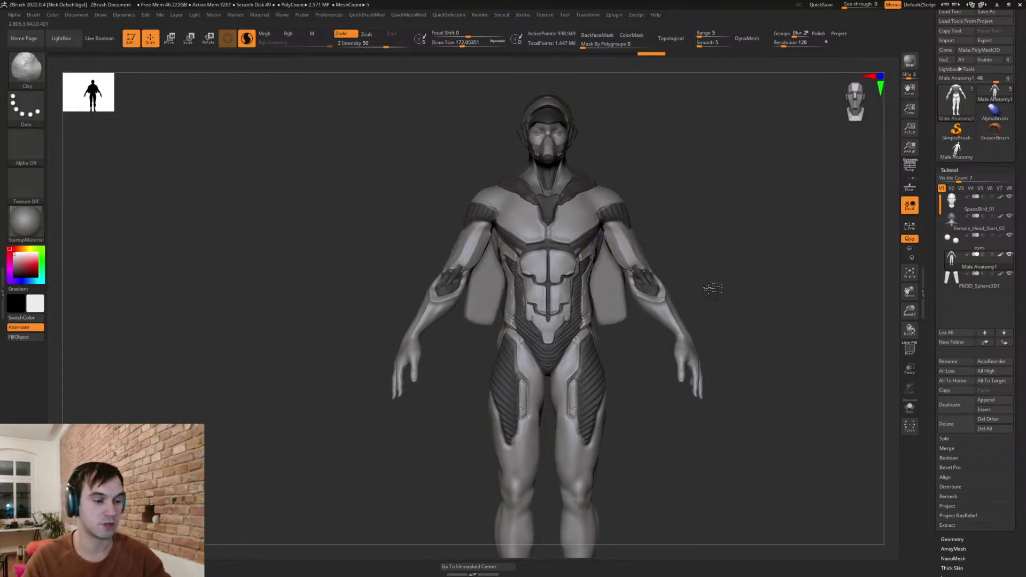
pyautogui.keyDown('alt'); pyautogui.moveTo(624, 458); pyautogui.dragTo(641, 94); pyautogui.keyUp('alt')
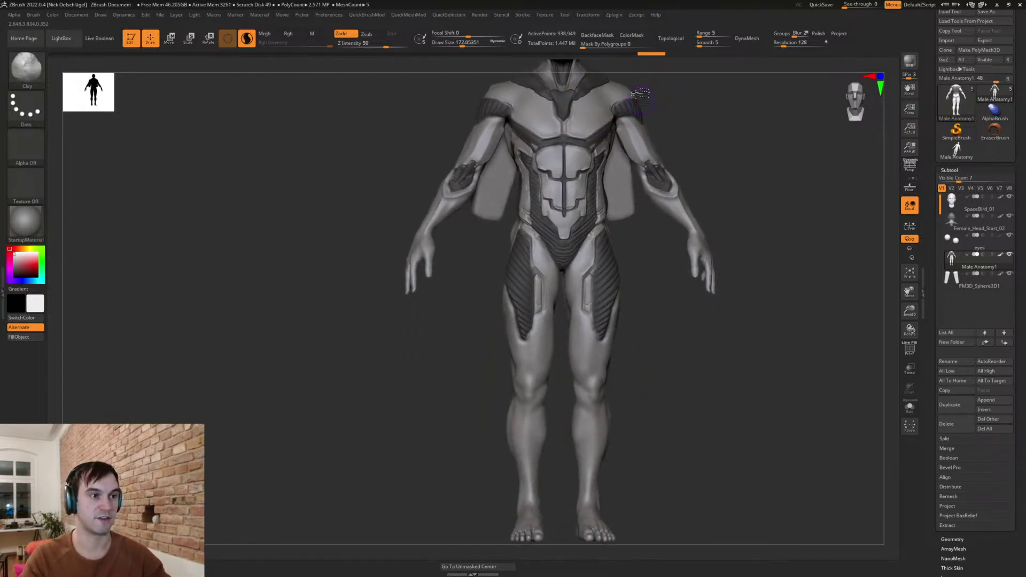
pyautogui.click(620, 15)
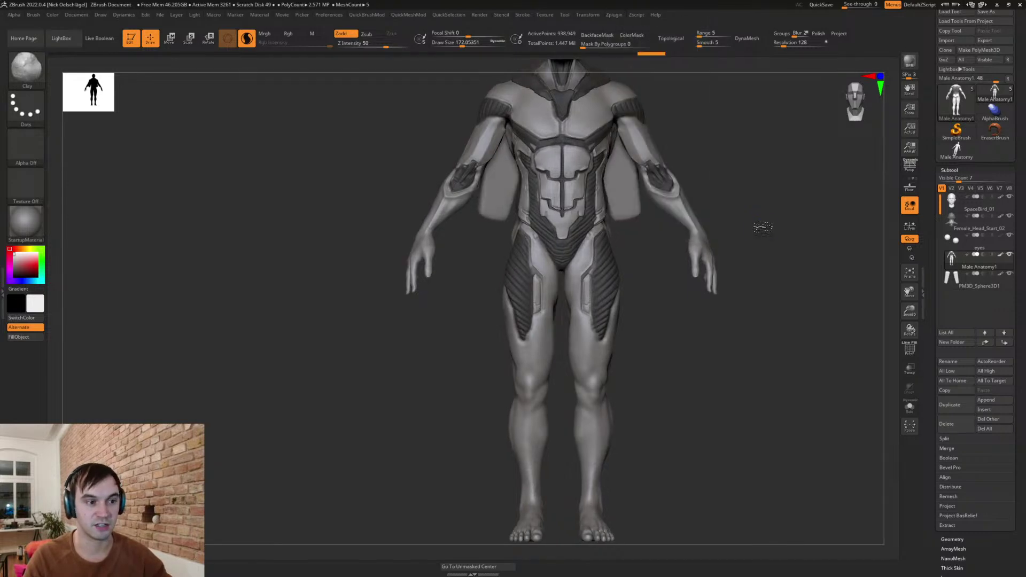
pyautogui.moveTo(648, 380)
pyautogui.keyDown('alt'); pyautogui.mouseDown()
pyautogui.moveTo(706, 415)
pyautogui.moveTo(714, 382)
pyautogui.moveTo(687, 361)
pyautogui.moveTo(696, 366)
pyautogui.mouseUp(); pyautogui.keyUp('alt')
pyautogui.press('s')
pyautogui.press('b')
pyautogui.press('d')
pyautogui.press('s')
pyautogui.moveTo(553, 361)
pyautogui.mouseDown()
pyautogui.moveTo(555, 339)
pyautogui.moveTo(581, 381)
pyautogui.mouseUp()
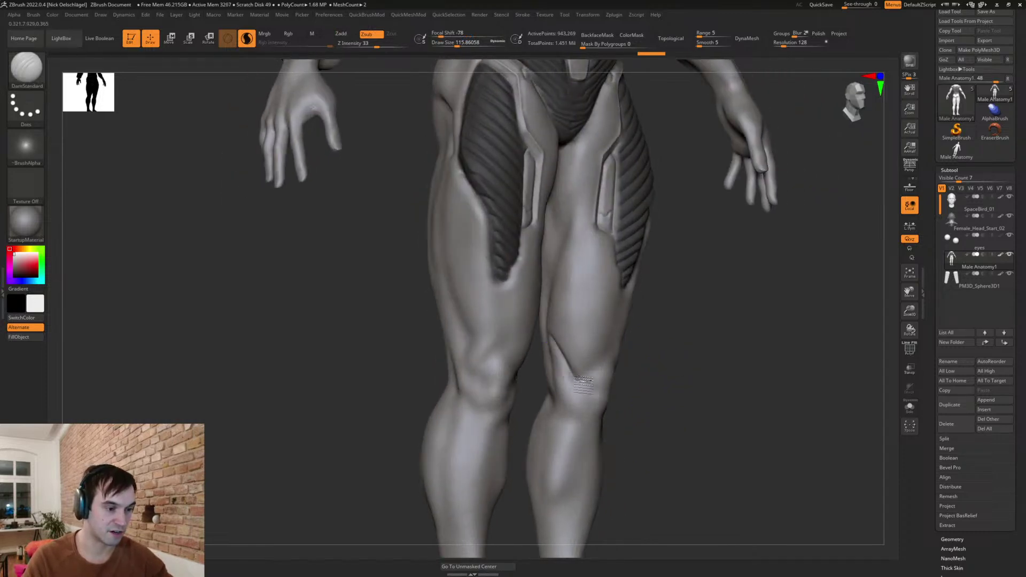
pyautogui.keyDown('shift'); pyautogui.moveTo(669, 365); pyautogui.dragTo(618, 360); pyautogui.keyUp('shift')
pyautogui.moveTo(563, 381)
pyautogui.mouseDown()
pyautogui.moveTo(592, 348)
pyautogui.moveTo(599, 293)
pyautogui.mouseUp()
# - Carve the seam of the thigh plate up the outer side of the thigh from above the knee towards the hip
pyautogui.moveTo(664, 329)
pyautogui.mouseDown()
pyautogui.moveTo(633, 331)
pyautogui.moveTo(641, 214)
pyautogui.mouseUp()
pyautogui.moveTo(704, 300); pyautogui.dragTo(660, 292)
pyautogui.moveTo(619, 342); pyautogui.dragTo(646, 232)
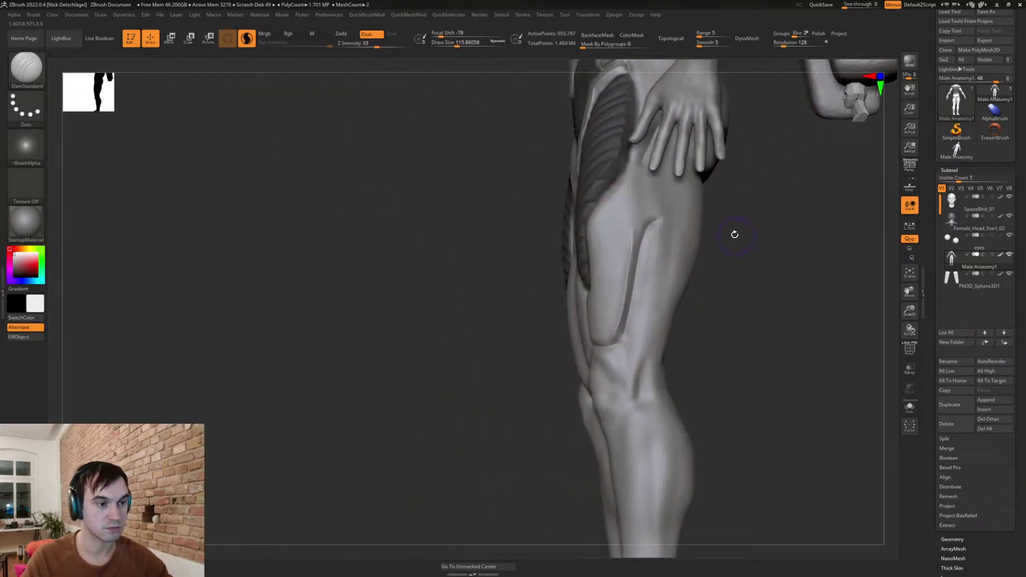
pyautogui.moveTo(736, 231); pyautogui.dragTo(662, 211)
pyautogui.moveTo(789, 251); pyautogui.dragTo(658, 166)
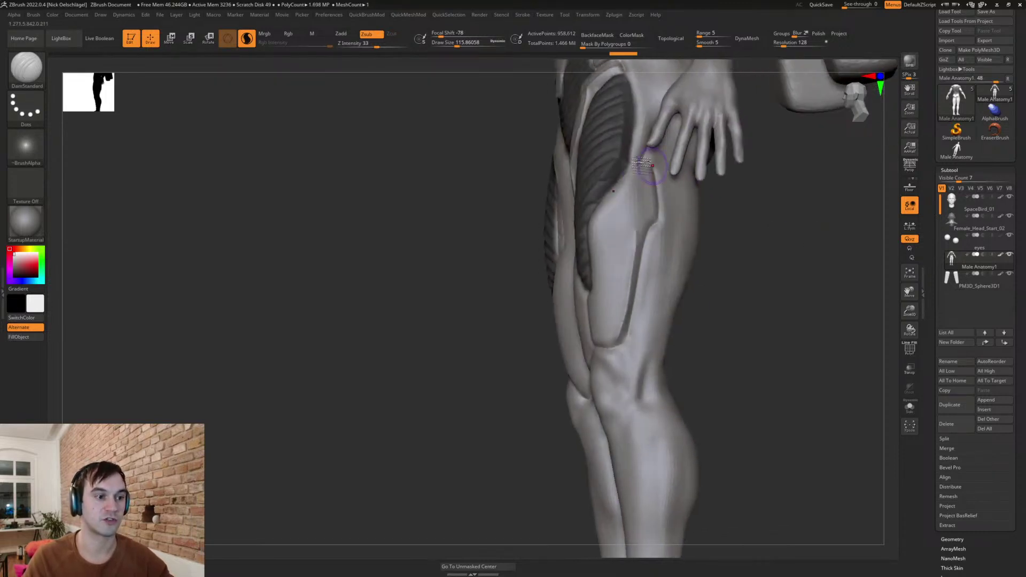
# - Refine the upper end of the outer thigh seam beside the ribbed panel with a draw size of about 83
pyautogui.press('[')
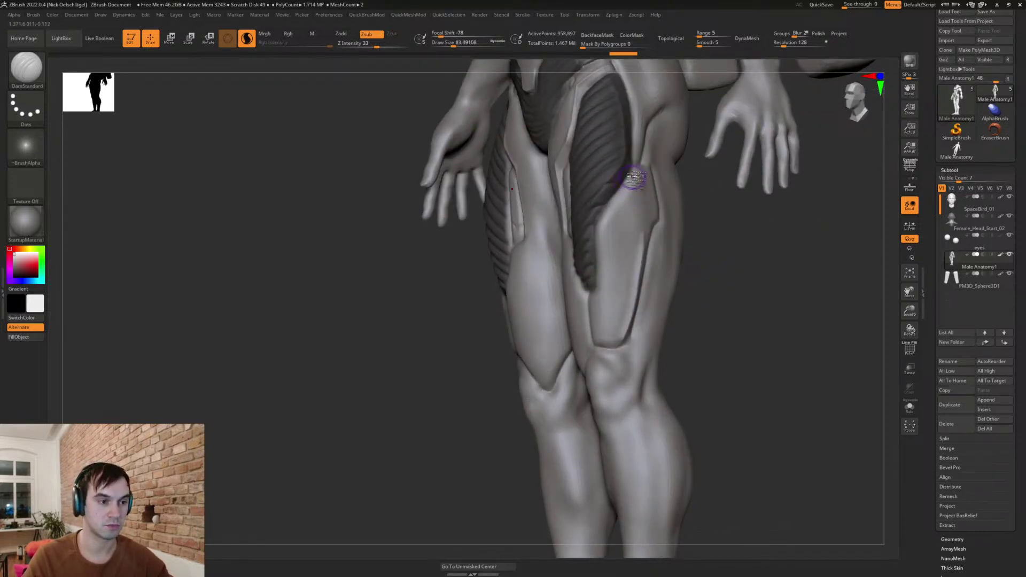
pyautogui.moveTo(635, 172); pyautogui.dragTo(630, 195)
pyautogui.moveTo(749, 230); pyautogui.dragTo(681, 236)
# - Carve a short diagonal groove on the hip beside the top of the ribbed thigh panel at a draw size of about 44
pyautogui.press('[')
pyautogui.moveTo(639, 221); pyautogui.dragTo(770, 350, button='right')
pyautogui.moveTo(594, 254)
pyautogui.mouseDown(button='right')
pyautogui.moveTo(657, 261)
pyautogui.moveTo(668, 307)
pyautogui.moveTo(647, 269)
pyautogui.mouseUp(button='right')
pyautogui.press('s')
pyautogui.moveTo(593, 243); pyautogui.dragTo(635, 225)
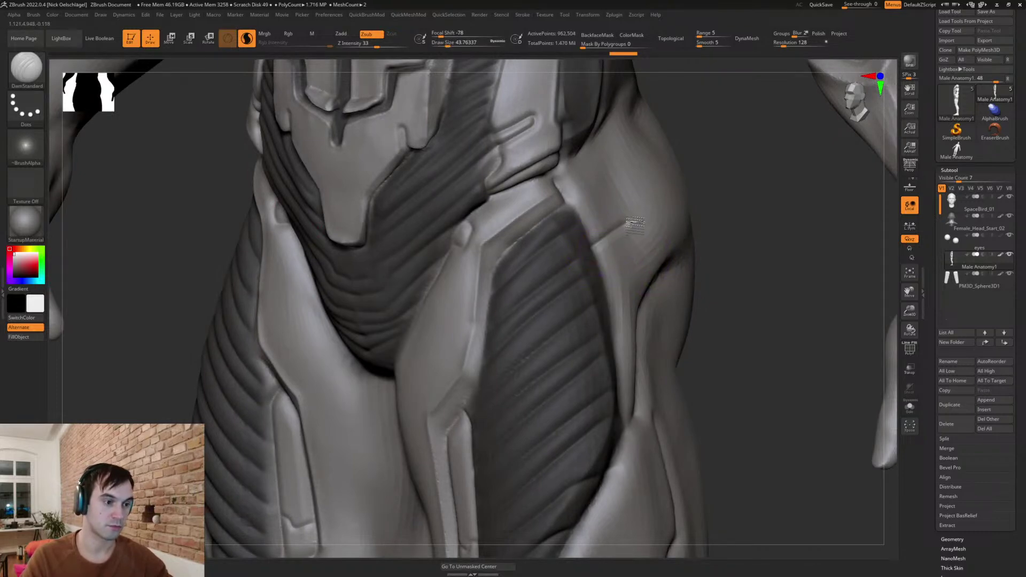
pyautogui.moveTo(604, 257)
pyautogui.mouseDown(button='right')
pyautogui.moveTo(716, 339)
pyautogui.moveTo(612, 305)
pyautogui.mouseUp(button='right')
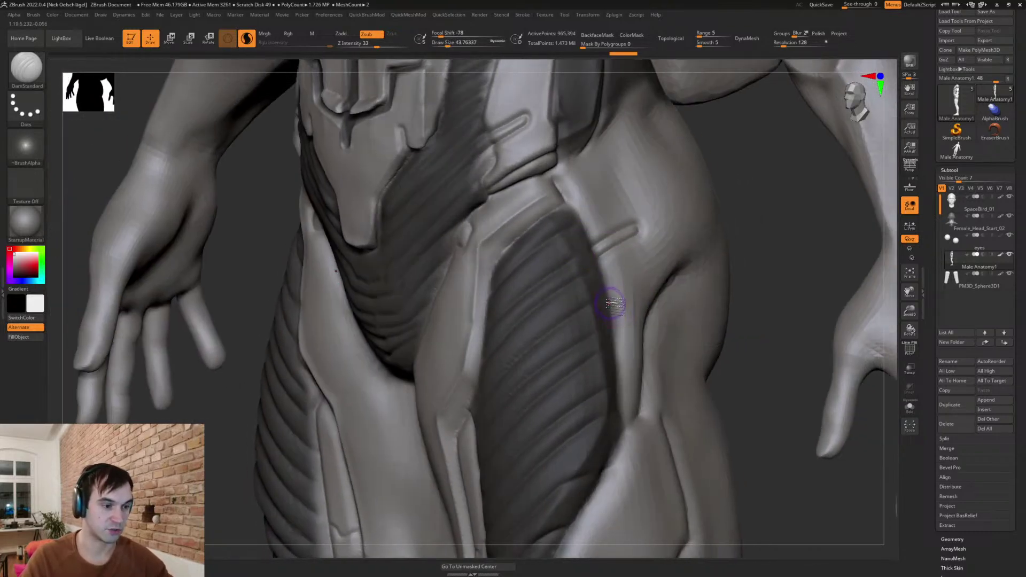
# - Carve a small notch below the diagonal hip groove along the outer edge of the ribbed thigh panel
pyautogui.moveTo(630, 296)
pyautogui.mouseDown()
pyautogui.moveTo(623, 324)
pyautogui.moveTo(607, 249)
pyautogui.moveTo(645, 229)
pyautogui.mouseUp()
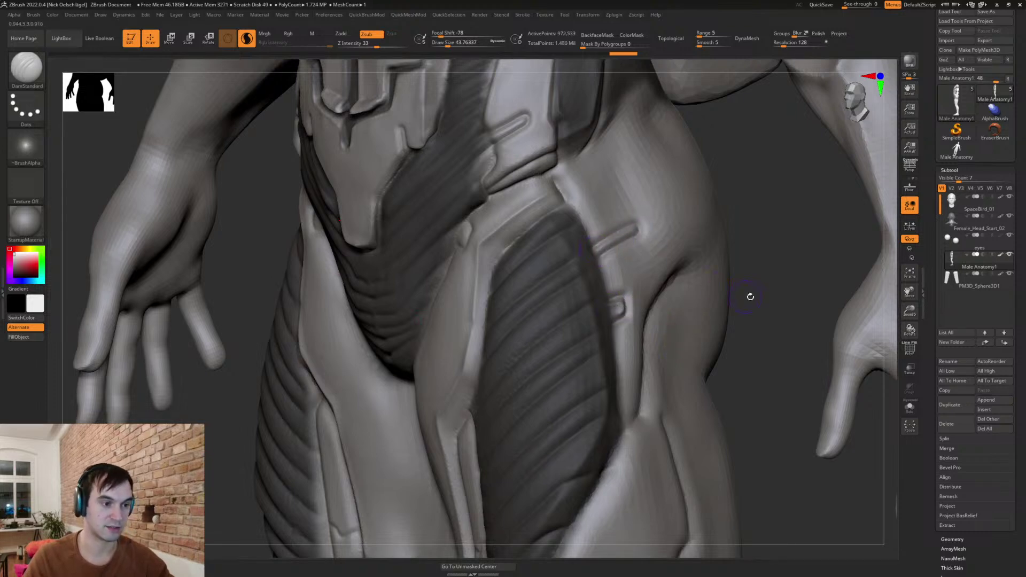
pyautogui.keyDown('alt'); pyautogui.moveTo(775, 344); pyautogui.dragTo(668, 372); pyautogui.keyUp('alt')
pyautogui.moveTo(722, 389); pyautogui.dragTo(663, 382)
pyautogui.moveTo(618, 318); pyautogui.dragTo(610, 335)
pyautogui.moveTo(695, 368)
pyautogui.keyDown('shift'); pyautogui.mouseDown()
pyautogui.moveTo(638, 342)
pyautogui.moveTo(669, 380)
pyautogui.moveTo(670, 362)
pyautogui.mouseUp(); pyautogui.keyUp('shift')
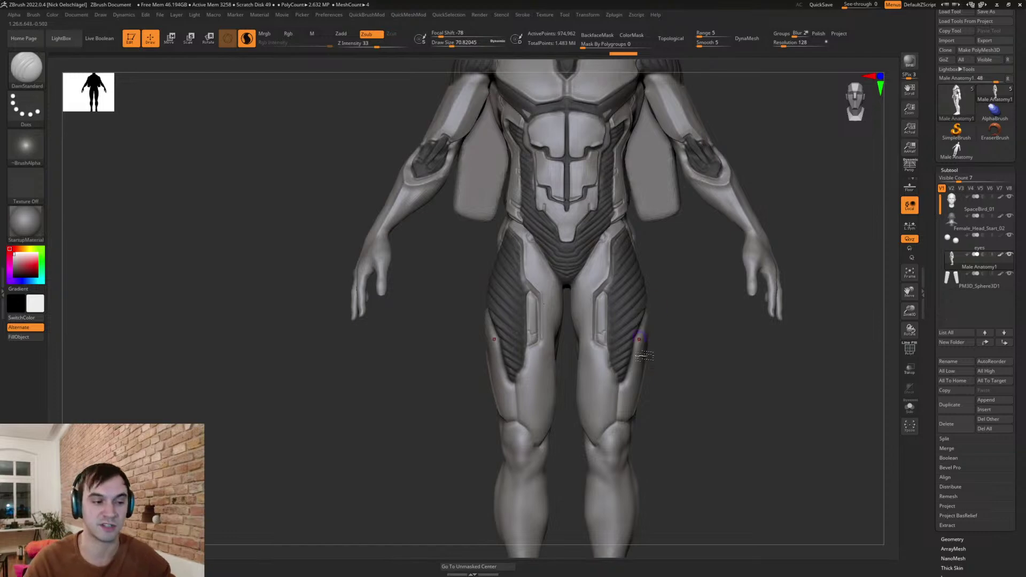
# - Touch up the ribbed thigh panels with the Paint brush at a draw size of about 62, using a mid-grey sampled from the model
pyautogui.press('b')
pyautogui.press('p')
pyautogui.press('a')
pyautogui.press('s')
pyautogui.moveTo(628, 302)
pyautogui.mouseDown()
pyautogui.moveTo(681, 310)
pyautogui.moveTo(663, 342)
pyautogui.mouseUp()
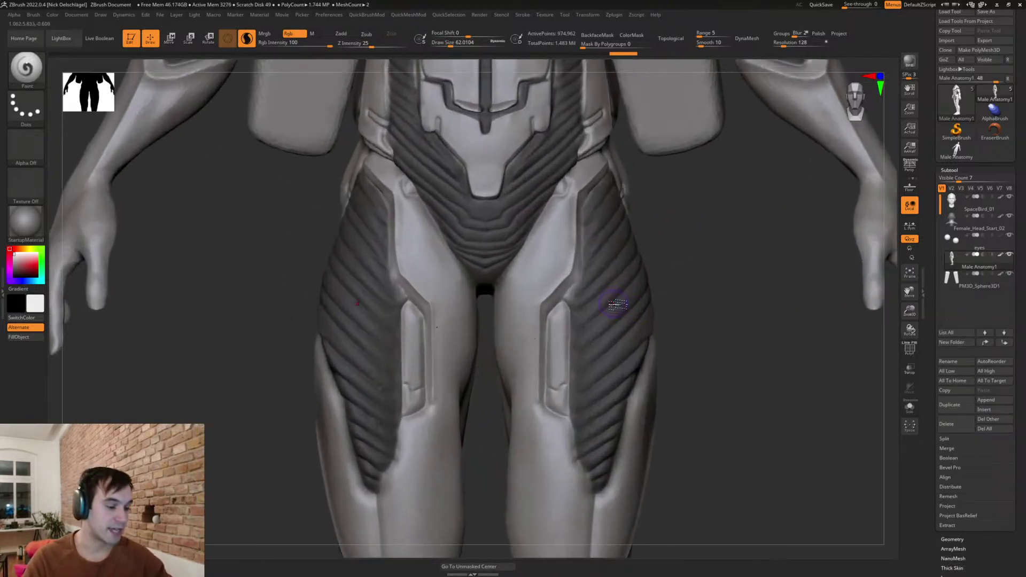
pyautogui.press('c')
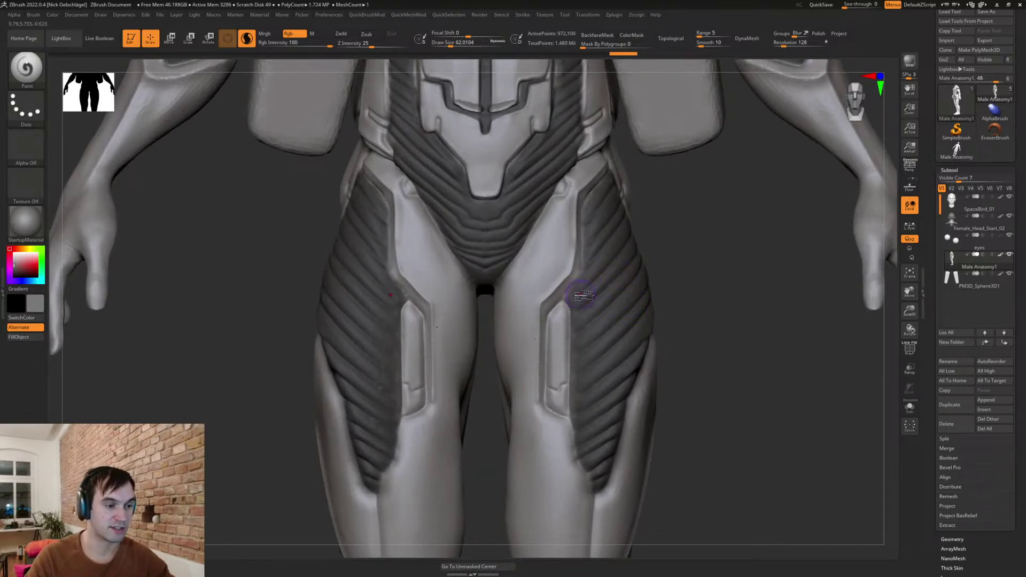
pyautogui.moveTo(718, 381)
pyautogui.keyDown('alt'); pyautogui.mouseDown()
pyautogui.moveTo(717, 357)
pyautogui.moveTo(688, 336)
pyautogui.moveTo(697, 327)
pyautogui.moveTo(676, 350)
pyautogui.moveTo(671, 408)
pyautogui.moveTo(688, 405)
pyautogui.moveTo(678, 408)
pyautogui.moveTo(672, 374)
pyautogui.moveTo(665, 385)
pyautogui.moveTo(653, 373)
pyautogui.moveTo(669, 394)
pyautogui.moveTo(691, 345)
pyautogui.mouseUp(); pyautogui.keyUp('alt')
pyautogui.press('s')
pyautogui.moveTo(734, 251)
pyautogui.mouseDown()
pyautogui.moveTo(705, 237)
pyautogui.moveTo(704, 250)
pyautogui.moveTo(763, 229)
pyautogui.moveTo(761, 216)
pyautogui.moveTo(763, 272)
pyautogui.mouseUp()
# - Carve and smooth folds in the dark inner elbow area with DamStandard at a draw size of about 68, redoing the first stroke
pyautogui.press('shift')
pyautogui.keyDown('shift'); pyautogui.moveTo(722, 251); pyautogui.dragTo(705, 241); pyautogui.keyUp('shift')
pyautogui.moveTo(765, 236)
pyautogui.mouseDown()
pyautogui.moveTo(719, 226)
pyautogui.moveTo(722, 209)
pyautogui.mouseUp()
pyautogui.moveTo(715, 177); pyautogui.dragTo(704, 193)
pyautogui.moveTo(752, 218)
pyautogui.keyDown('alt'); pyautogui.mouseDown()
pyautogui.moveTo(754, 247)
pyautogui.moveTo(715, 240)
pyautogui.mouseUp(); pyautogui.keyUp('alt')
pyautogui.press('b')
pyautogui.press('d')
pyautogui.press('s')
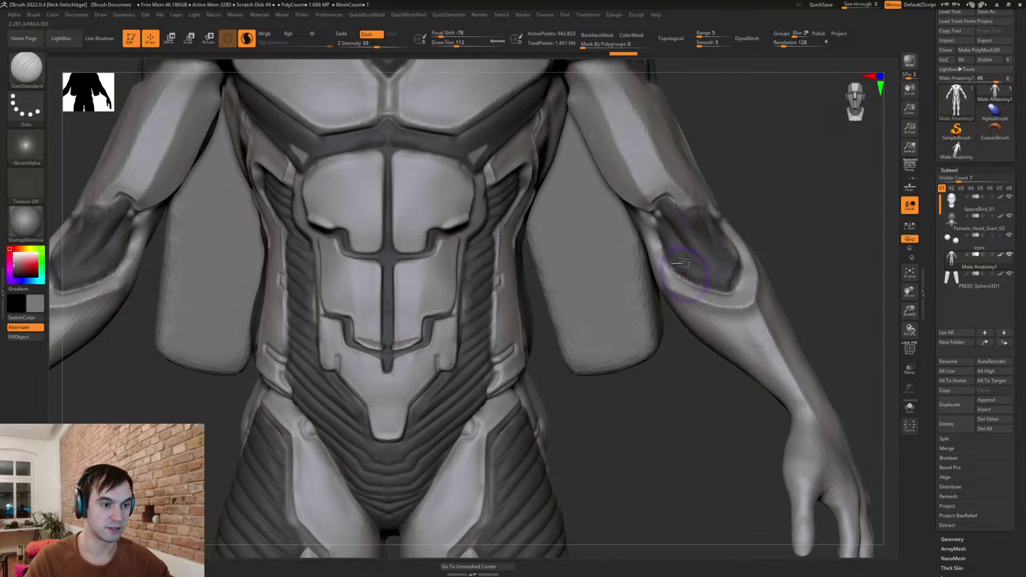
pyautogui.hotkey('ctrl', 'z')
pyautogui.press('s')
pyautogui.moveTo(676, 256)
pyautogui.mouseDown()
pyautogui.moveTo(689, 290)
pyautogui.moveTo(663, 258)
pyautogui.mouseUp()
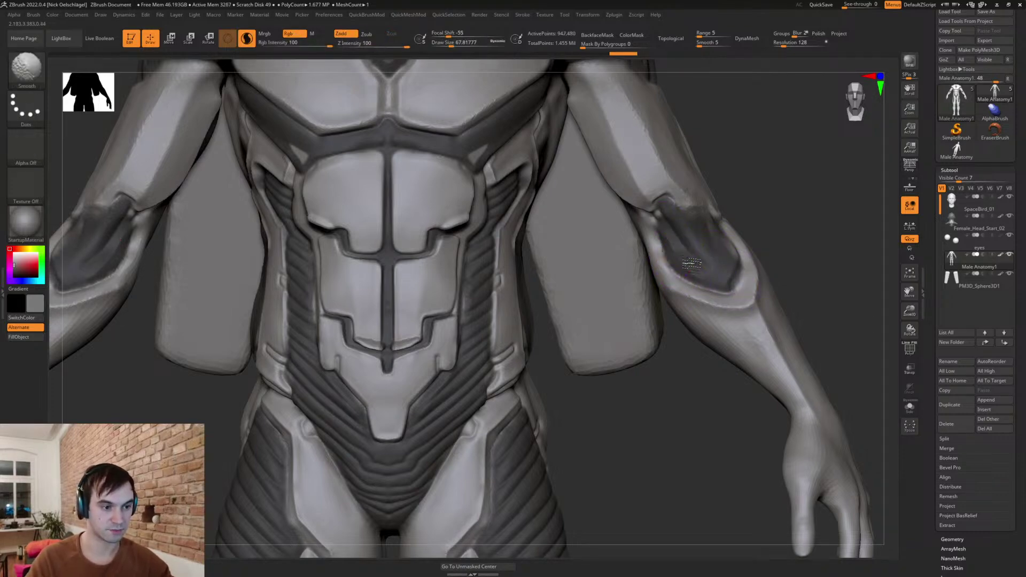
pyautogui.keyDown('shift'); pyautogui.moveTo(691, 227); pyautogui.dragTo(735, 246); pyautogui.keyUp('shift')
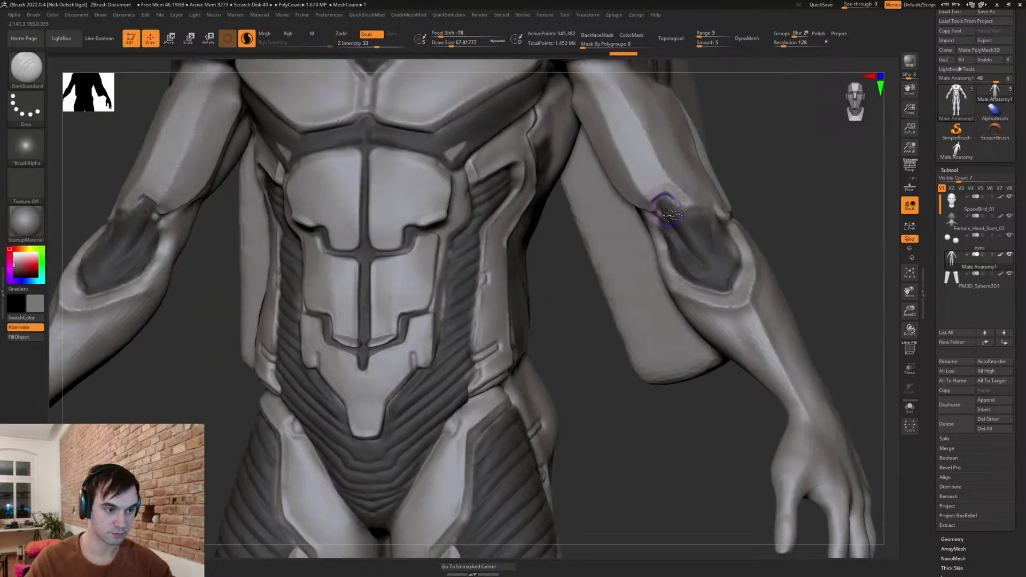
# - Carve the upper edge of the dark elbow area around the outer side of the arm where the upper-arm plate ends
pyautogui.moveTo(760, 203); pyautogui.dragTo(722, 226)
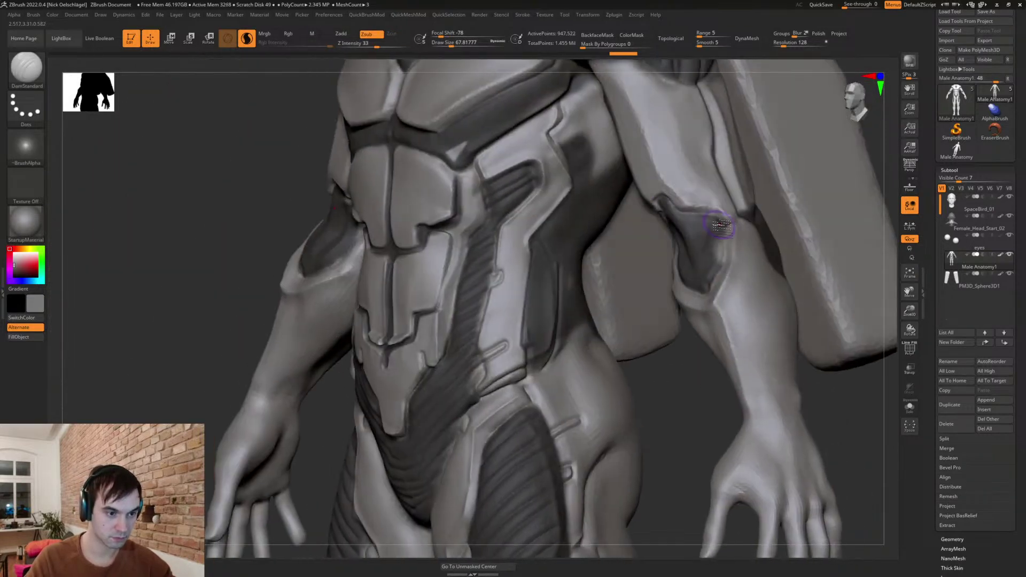
pyautogui.moveTo(690, 224); pyautogui.dragTo(776, 188, button='right')
pyautogui.moveTo(666, 265)
pyautogui.mouseDown(button='right')
pyautogui.moveTo(604, 273)
pyautogui.moveTo(577, 261)
pyautogui.moveTo(655, 267)
pyautogui.moveTo(669, 280)
pyautogui.mouseUp(button='right')
pyautogui.moveTo(609, 237); pyautogui.dragTo(610, 267, button='right')
# - Paint over the dark patches on the outer elbows and buttocks in the light armour colour at a draw size of about 87
pyautogui.press('b')
pyautogui.press('p')
pyautogui.press('a')
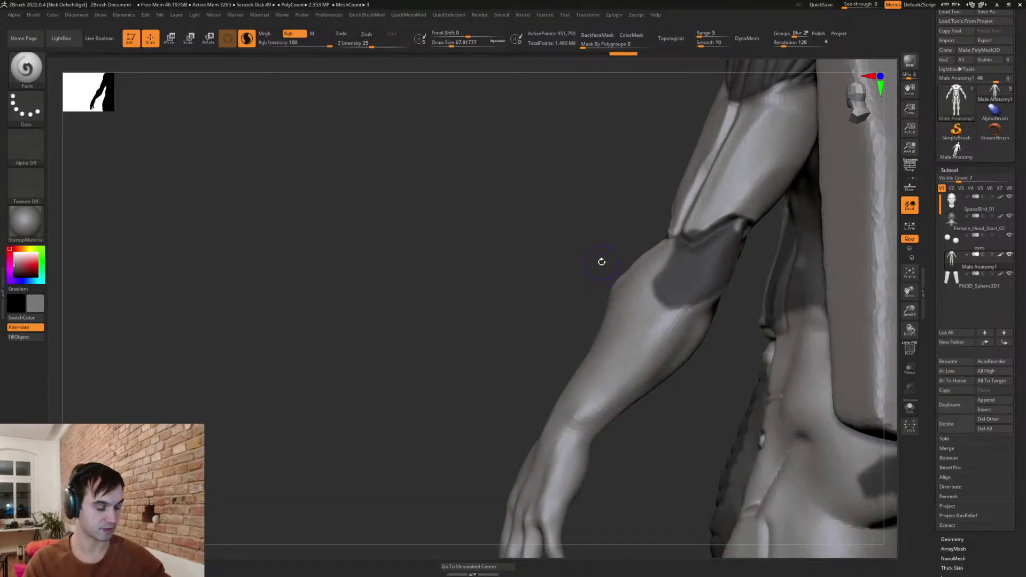
pyautogui.press('c')
pyautogui.press('s')
pyautogui.moveTo(667, 278); pyautogui.dragTo(670, 277)
pyautogui.moveTo(696, 240)
pyautogui.mouseDown()
pyautogui.moveTo(668, 287)
pyautogui.moveTo(719, 227)
pyautogui.moveTo(695, 299)
pyautogui.mouseUp()
pyautogui.moveTo(718, 342)
pyautogui.mouseDown(button='right')
pyautogui.moveTo(694, 334)
pyautogui.moveTo(722, 360)
pyautogui.moveTo(624, 265)
pyautogui.moveTo(785, 383)
pyautogui.mouseUp(button='right')
pyautogui.moveTo(789, 384); pyautogui.dragTo(751, 370)
# - Isolate the body and paint light armour plates across the dark back, leaving dark gaps along the spine and between the plates
pyautogui.click(910, 407)
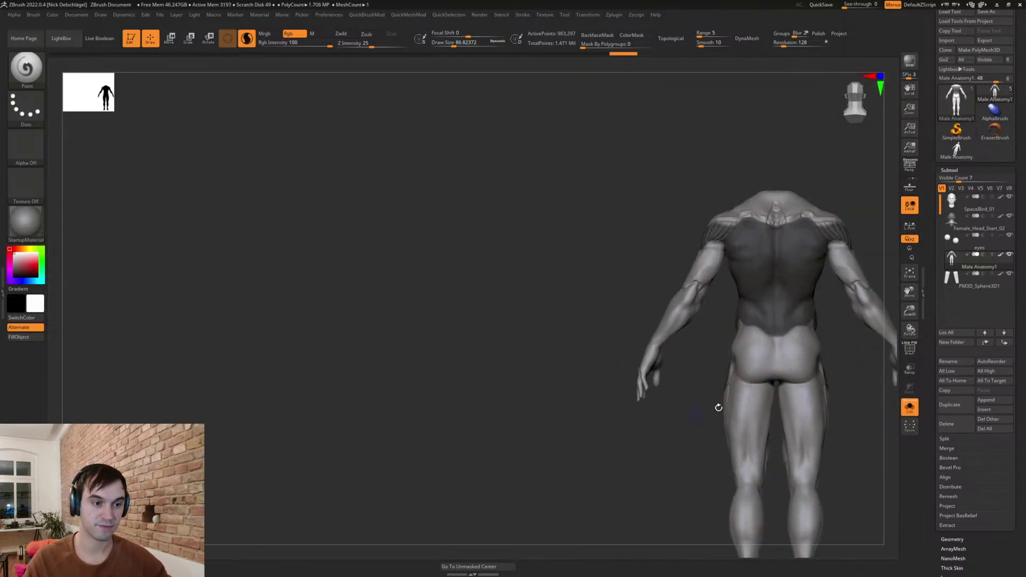
pyautogui.moveTo(778, 242); pyautogui.dragTo(751, 251, button='right')
pyautogui.moveTo(428, 237)
pyautogui.mouseDown()
pyautogui.moveTo(434, 216)
pyautogui.moveTo(489, 212)
pyautogui.moveTo(475, 266)
pyautogui.moveTo(439, 243)
pyautogui.moveTo(464, 230)
pyautogui.moveTo(482, 252)
pyautogui.moveTo(465, 323)
pyautogui.moveTo(438, 340)
pyautogui.moveTo(428, 279)
pyautogui.moveTo(485, 296)
pyautogui.moveTo(461, 317)
pyautogui.moveTo(484, 344)
pyautogui.mouseUp()
pyautogui.moveTo(492, 383)
pyautogui.mouseDown()
pyautogui.moveTo(478, 374)
pyautogui.moveTo(495, 335)
pyautogui.moveTo(460, 374)
pyautogui.moveTo(445, 375)
pyautogui.mouseUp()
pyautogui.keyDown('alt'); pyautogui.moveTo(695, 306); pyautogui.dragTo(641, 309); pyautogui.keyUp('alt')
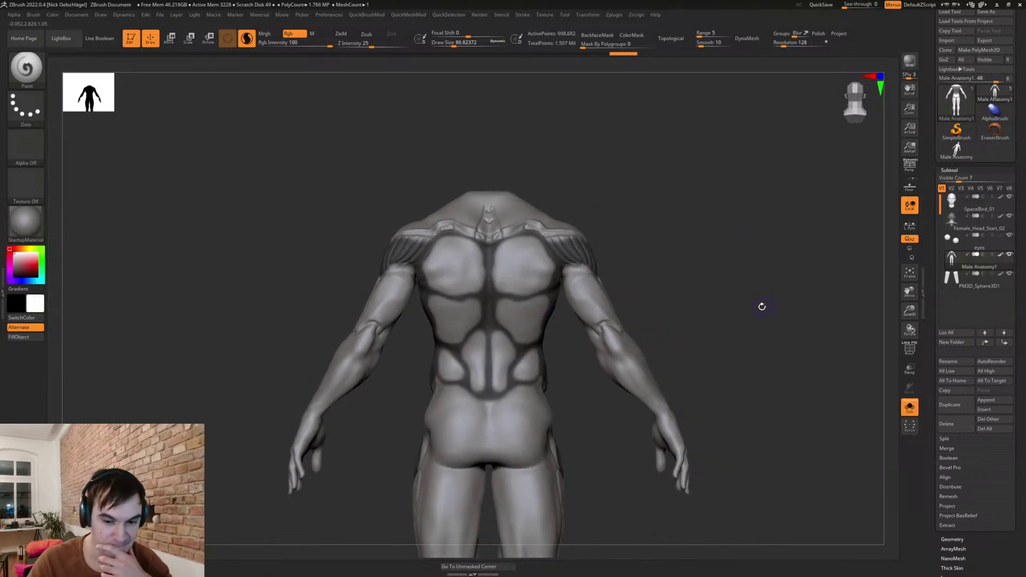
pyautogui.moveTo(651, 273)
pyautogui.keyDown('alt'); pyautogui.mouseDown()
pyautogui.moveTo(714, 255)
pyautogui.moveTo(719, 267)
pyautogui.mouseUp(); pyautogui.keyUp('alt')
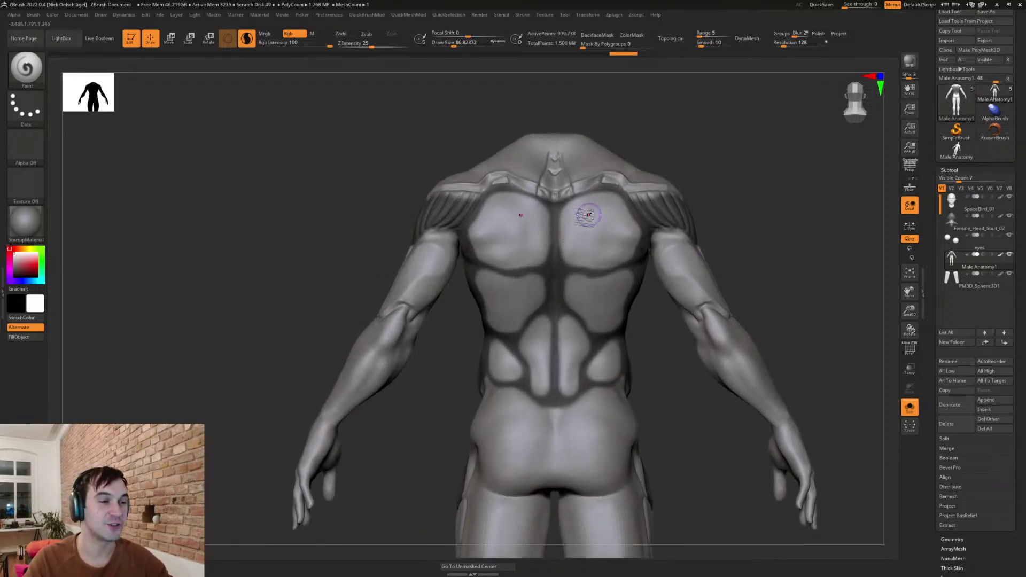
# - Paint the shoulder-blade plates and the edges around them on the upper back with a draw size of about 49
pyautogui.press('s')
pyautogui.moveTo(574, 215); pyautogui.dragTo(576, 215)
pyautogui.keyDown('alt'); pyautogui.moveTo(593, 211); pyautogui.dragTo(604, 215, button='right'); pyautogui.keyUp('alt')
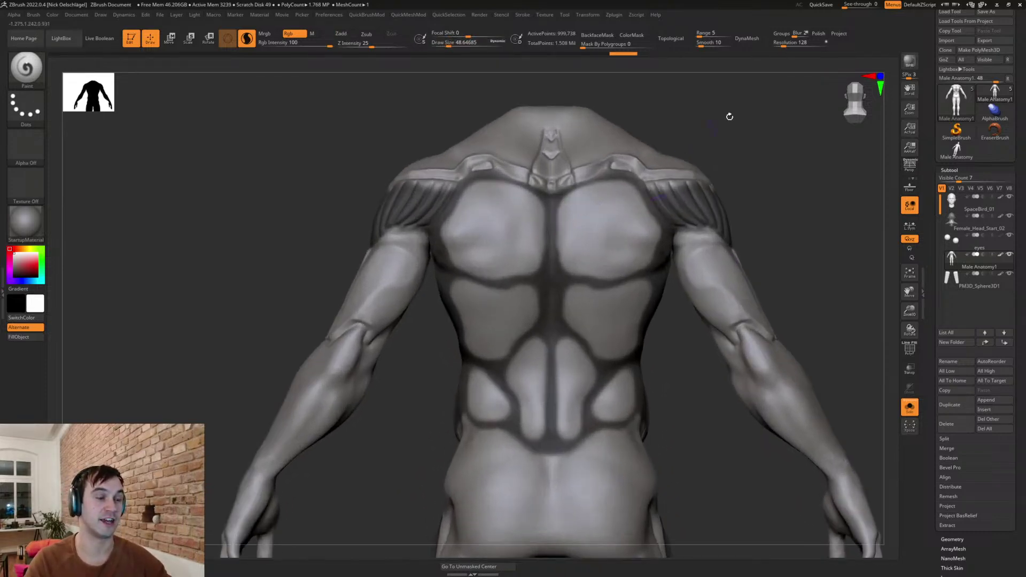
pyautogui.keyDown('alt'); pyautogui.moveTo(723, 119); pyautogui.dragTo(715, 133); pyautogui.keyUp('alt')
pyautogui.moveTo(570, 228)
pyautogui.mouseDown()
pyautogui.moveTo(588, 195)
pyautogui.moveTo(633, 179)
pyautogui.moveTo(653, 224)
pyautogui.mouseUp()
pyautogui.moveTo(773, 234); pyautogui.dragTo(779, 213)
pyautogui.moveTo(564, 220)
pyautogui.mouseDown()
pyautogui.moveTo(566, 261)
pyautogui.moveTo(610, 277)
pyautogui.moveTo(660, 260)
pyautogui.mouseUp()
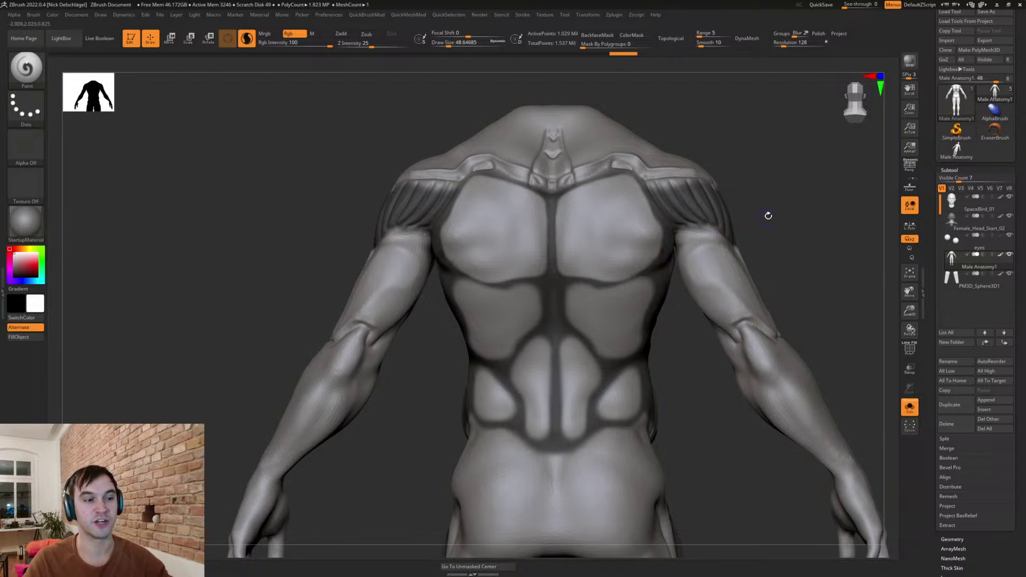
pyautogui.moveTo(768, 217); pyautogui.dragTo(766, 211)
pyautogui.moveTo(567, 281)
pyautogui.mouseDown()
pyautogui.moveTo(606, 282)
pyautogui.moveTo(673, 258)
pyautogui.mouseUp()
pyautogui.moveTo(742, 243); pyautogui.dragTo(756, 245)
# - Pick up the surface colour and paint the mid-back plates below the shoulder blades with a draw size of about 35
pyautogui.press('c')
pyautogui.moveTo(579, 300)
pyautogui.mouseDown()
pyautogui.moveTo(574, 317)
pyautogui.moveTo(577, 299)
pyautogui.moveTo(656, 281)
pyautogui.mouseUp()
pyautogui.press('s')
pyautogui.moveTo(581, 289)
pyautogui.mouseDown()
pyautogui.moveTo(568, 299)
pyautogui.moveTo(568, 290)
pyautogui.moveTo(570, 316)
pyautogui.moveTo(604, 353)
pyautogui.moveTo(641, 358)
pyautogui.mouseUp()
pyautogui.moveTo(689, 425)
pyautogui.keyDown('alt'); pyautogui.mouseDown()
pyautogui.moveTo(715, 229)
pyautogui.moveTo(720, 291)
pyautogui.moveTo(745, 280)
pyautogui.moveTo(748, 229)
pyautogui.mouseUp(); pyautogui.keyUp('alt')
pyautogui.moveTo(619, 276)
pyautogui.mouseDown()
pyautogui.moveTo(651, 265)
pyautogui.moveTo(665, 237)
pyautogui.mouseUp()
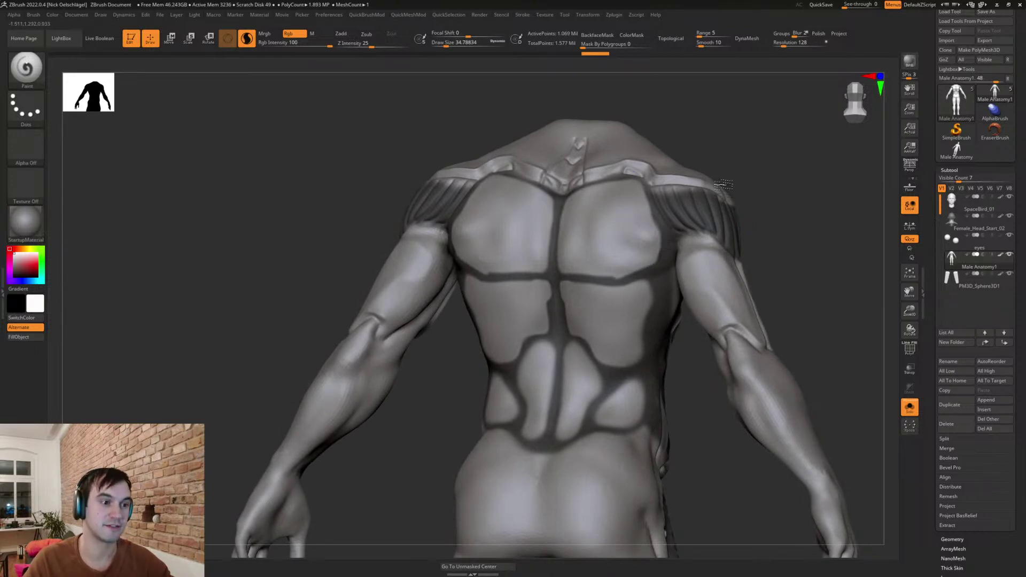
pyautogui.moveTo(700, 176); pyautogui.dragTo(645, 195)
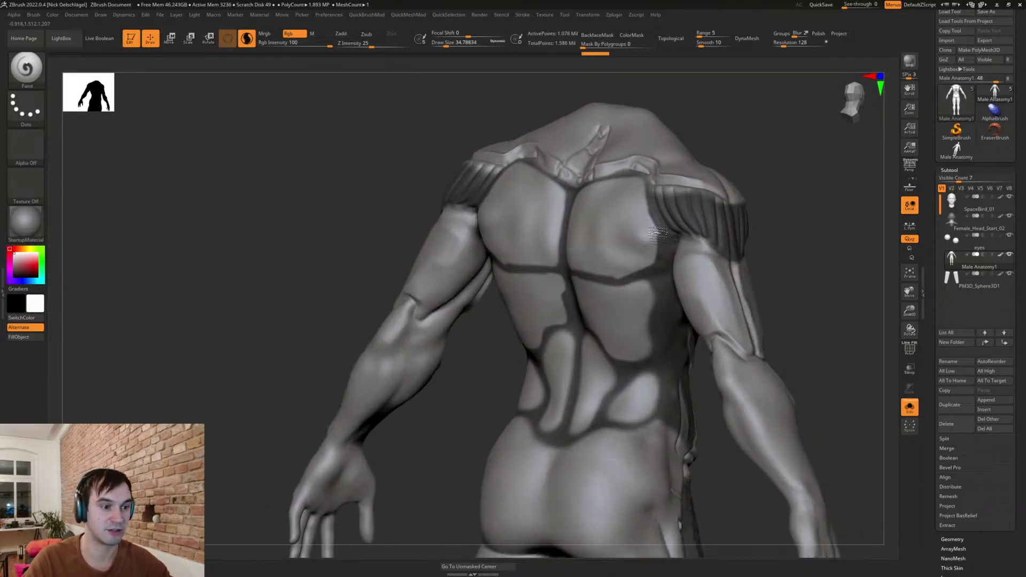
# - Turn off Solo mode and review the whole figure from the front
pyautogui.moveTo(776, 196)
pyautogui.mouseDown()
pyautogui.moveTo(800, 207)
pyautogui.moveTo(749, 270)
pyautogui.moveTo(756, 291)
pyautogui.moveTo(736, 253)
pyautogui.moveTo(775, 263)
pyautogui.moveTo(749, 283)
pyautogui.moveTo(759, 289)
pyautogui.moveTo(793, 247)
pyautogui.moveTo(763, 291)
pyautogui.moveTo(759, 280)
pyautogui.mouseUp()
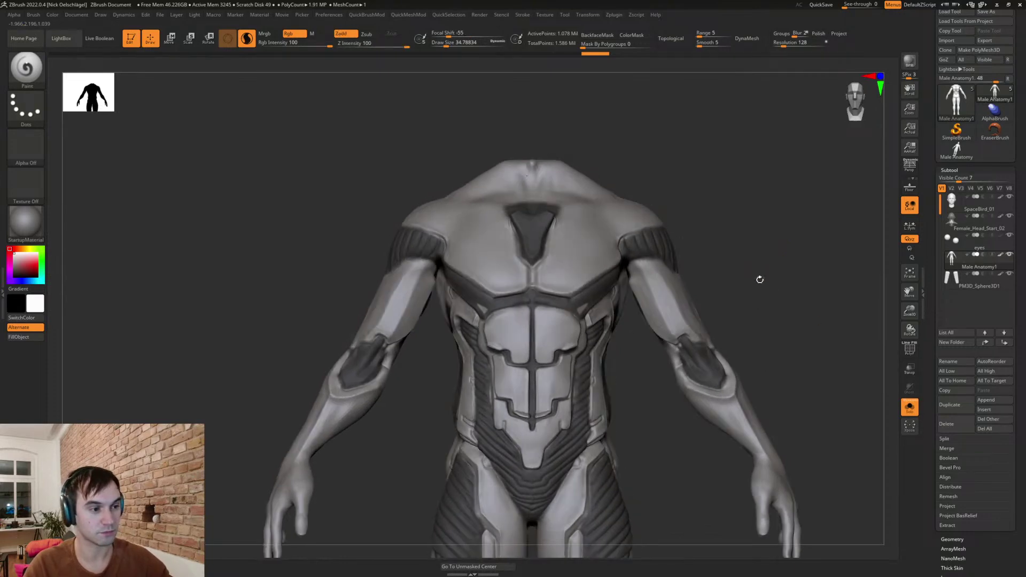
pyautogui.click(911, 409)
pyautogui.moveTo(699, 259)
pyautogui.mouseDown()
pyautogui.moveTo(745, 320)
pyautogui.moveTo(733, 284)
pyautogui.moveTo(775, 342)
pyautogui.moveTo(712, 259)
pyautogui.moveTo(795, 259)
pyautogui.moveTo(736, 274)
pyautogui.moveTo(779, 275)
pyautogui.moveTo(745, 282)
pyautogui.moveTo(784, 288)
pyautogui.moveTo(786, 307)
pyautogui.moveTo(761, 307)
pyautogui.moveTo(766, 296)
pyautogui.mouseUp()
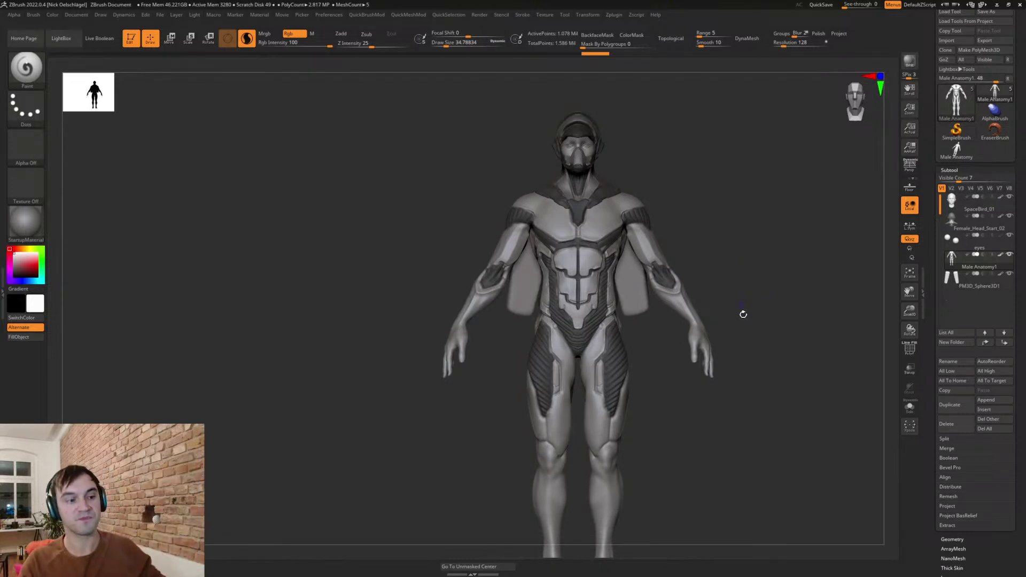
pyautogui.keyDown('alt'); pyautogui.moveTo(751, 272); pyautogui.dragTo(713, 209); pyautogui.keyUp('alt')
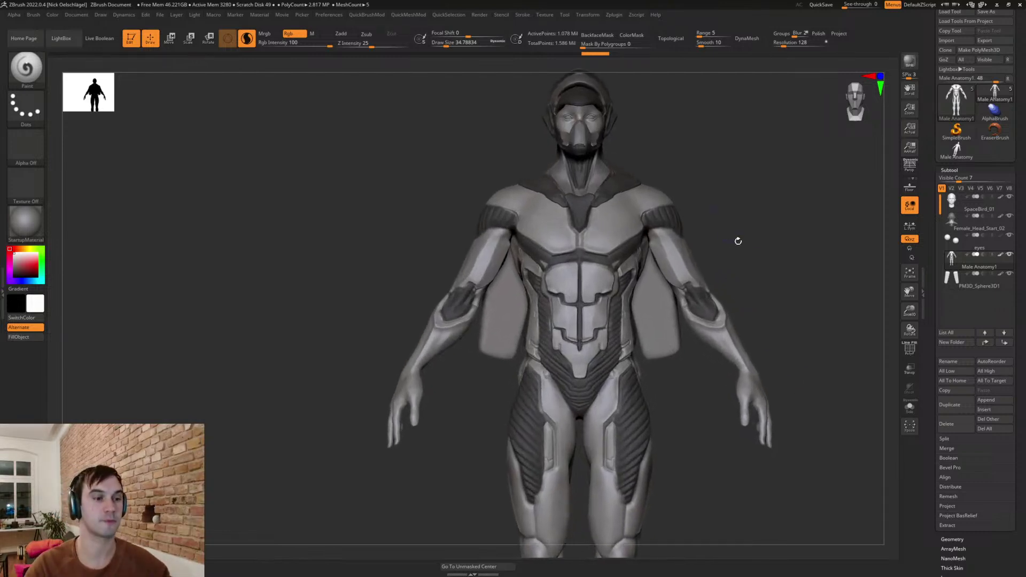
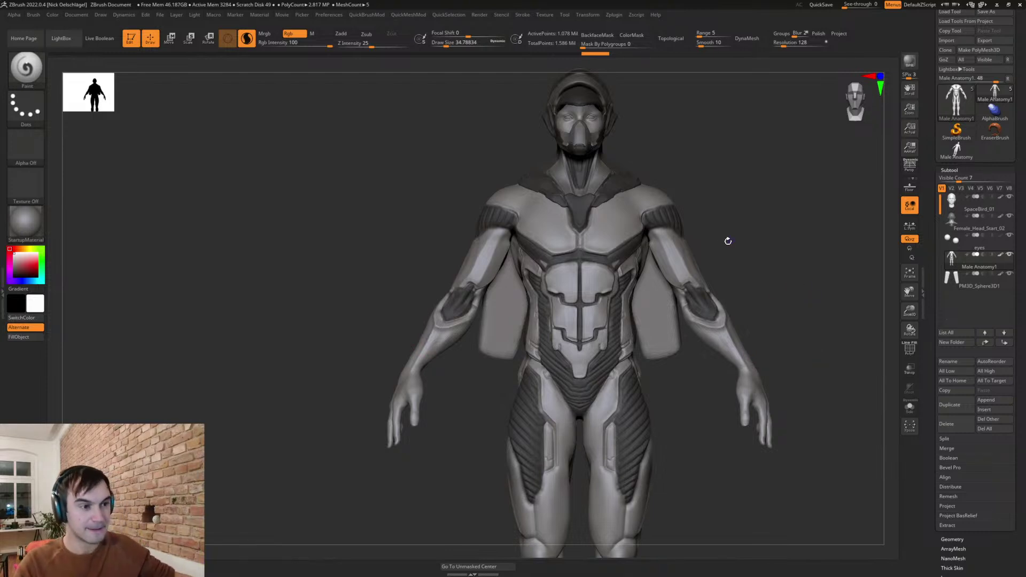
pyautogui.moveTo(705, 241); pyautogui.dragTo(710, 312)
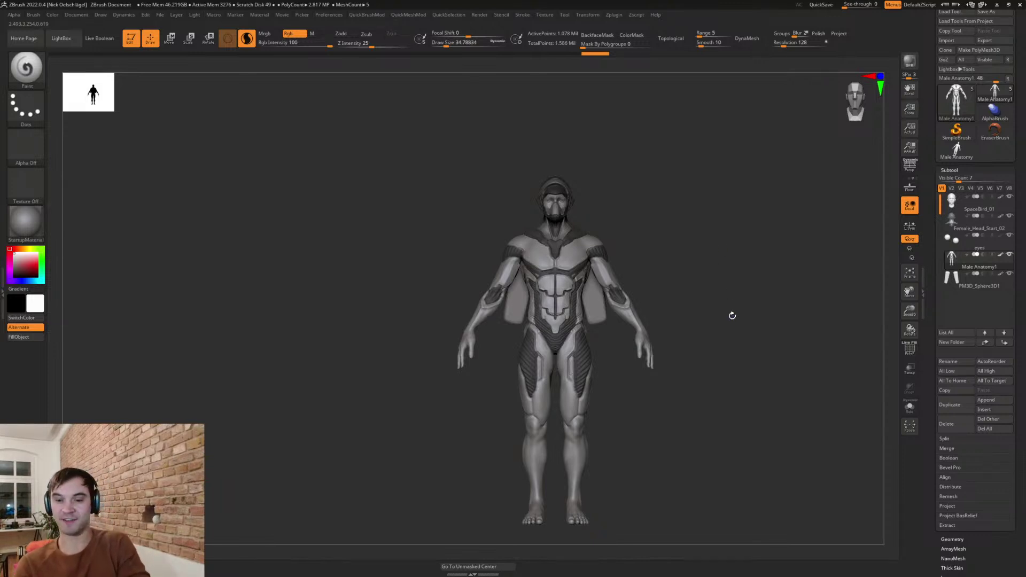
pyautogui.moveTo(714, 308); pyautogui.dragTo(695, 325)
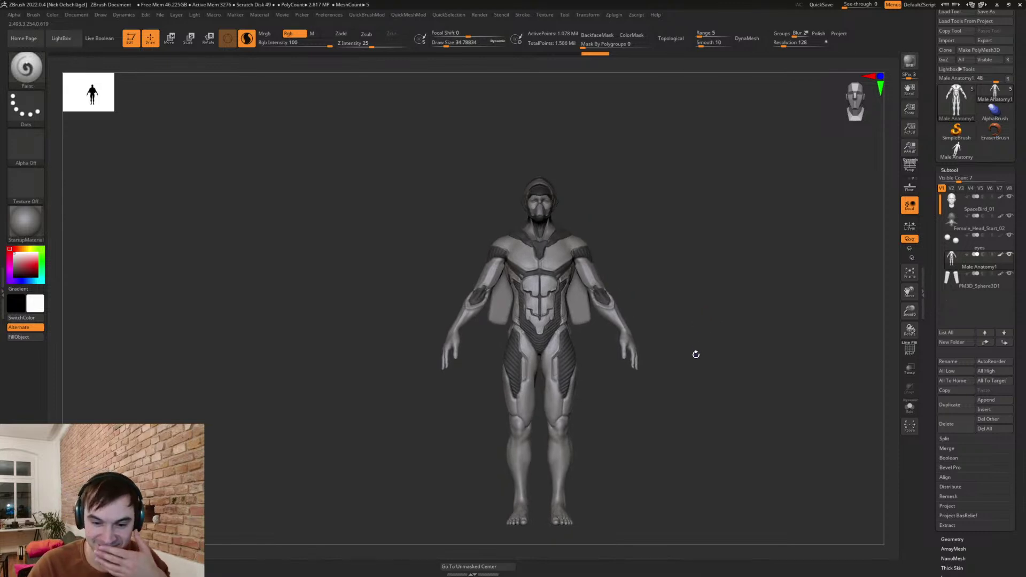
pyautogui.moveTo(636, 283); pyautogui.dragTo(653, 288)
pyautogui.moveTo(623, 236)
pyautogui.keyDown('alt'); pyautogui.mouseDown()
pyautogui.moveTo(699, 303)
pyautogui.moveTo(684, 276)
pyautogui.mouseUp(); pyautogui.keyUp('alt')
# - Try to remesh the Female_Head_Start_02 head subtool with DynaMesh at resolution 784
pyautogui.moveTo(585, 296)
pyautogui.keyDown('ctrl'); pyautogui.mouseDown()
pyautogui.moveTo(535, 240)
pyautogui.moveTo(574, 449)
pyautogui.moveTo(604, 327)
pyautogui.moveTo(636, 389)
pyautogui.moveTo(623, 393)
pyautogui.moveTo(619, 435)
pyautogui.moveTo(623, 396)
pyautogui.moveTo(634, 420)
pyautogui.mouseUp(); pyautogui.keyUp('ctrl')
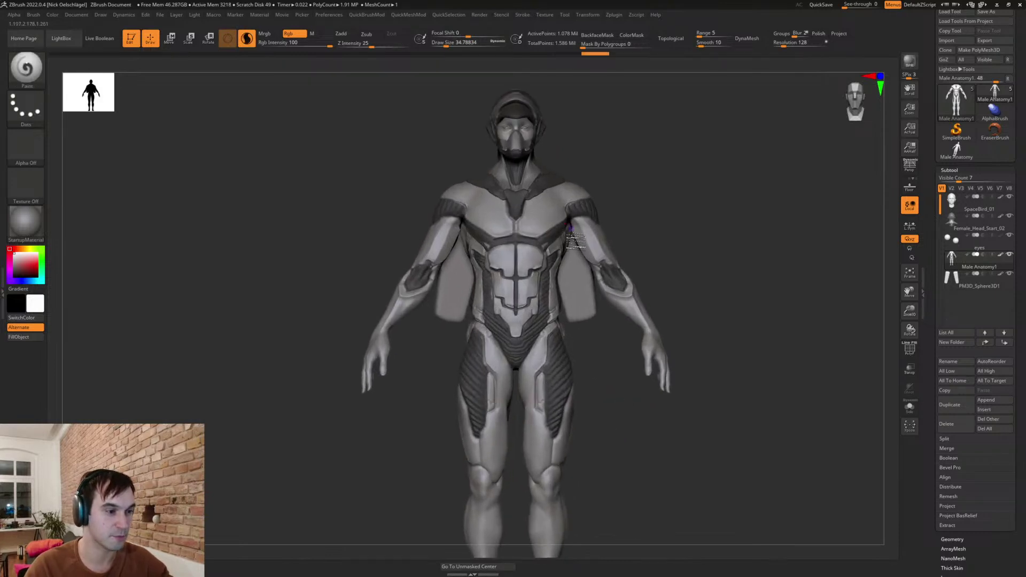
pyautogui.moveTo(577, 177)
pyautogui.keyDown('ctrl'); pyautogui.mouseDown()
pyautogui.moveTo(557, 156)
pyautogui.moveTo(565, 160)
pyautogui.mouseUp(); pyautogui.keyUp('ctrl')
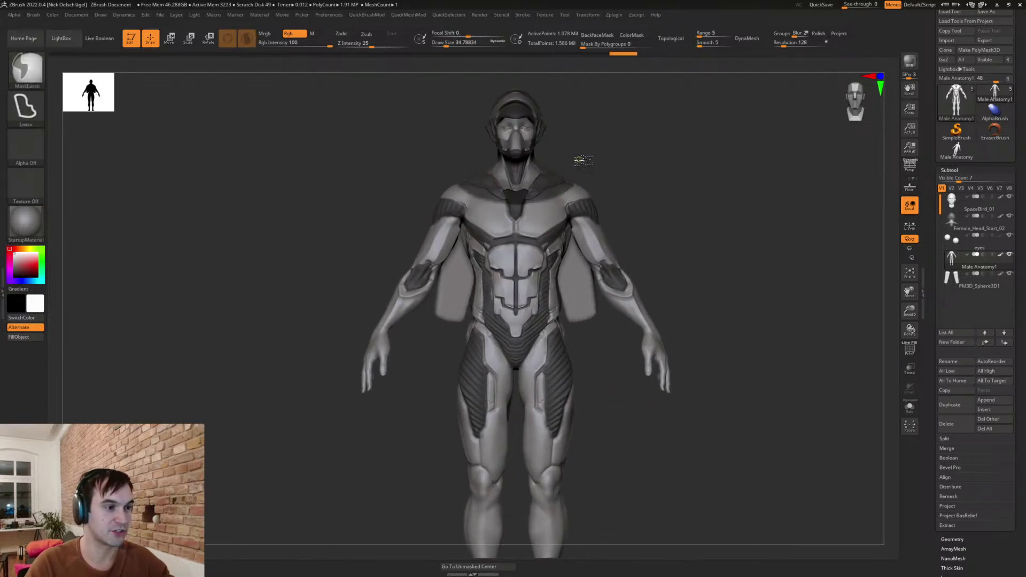
pyautogui.keyDown('ctrl'); pyautogui.click(584, 162); pyautogui.keyUp('ctrl')
pyautogui.keyDown('alt'); pyautogui.click(541, 175); pyautogui.keyUp('alt')
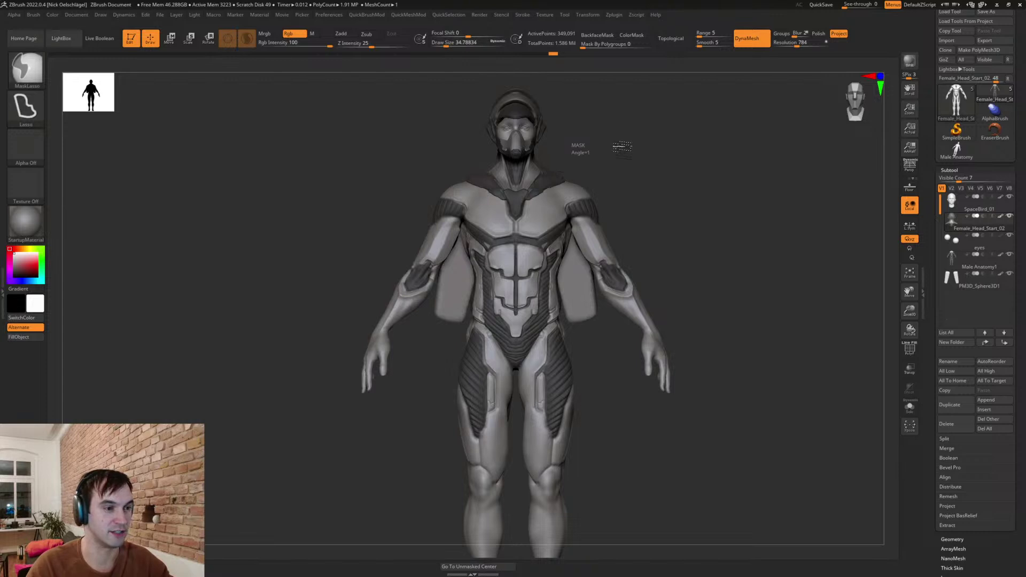
pyautogui.keyDown('ctrl'); pyautogui.moveTo(617, 235); pyautogui.dragTo(640, 239); pyautogui.keyUp('ctrl')
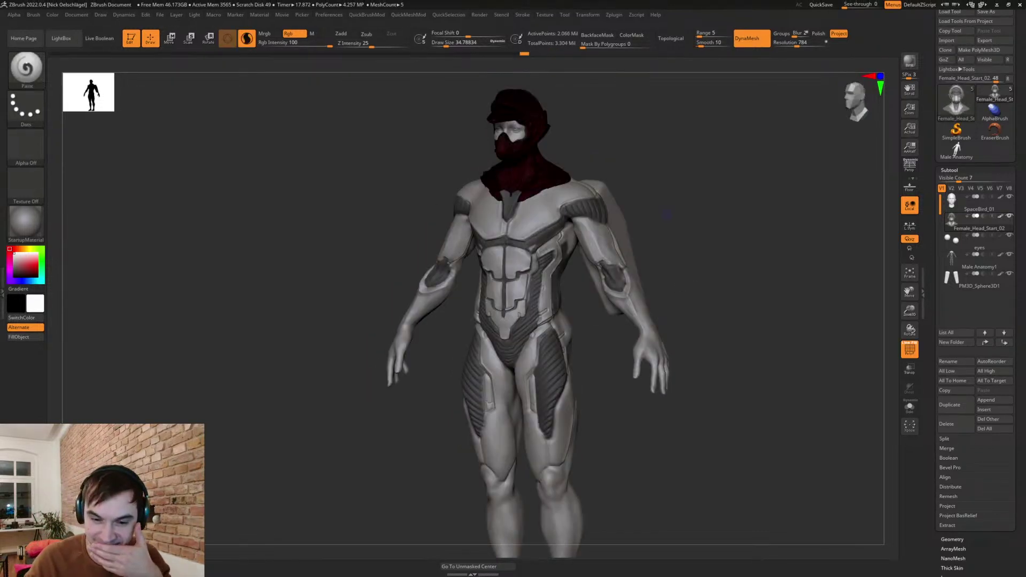
pyautogui.moveTo(751, 198); pyautogui.dragTo(642, 160)
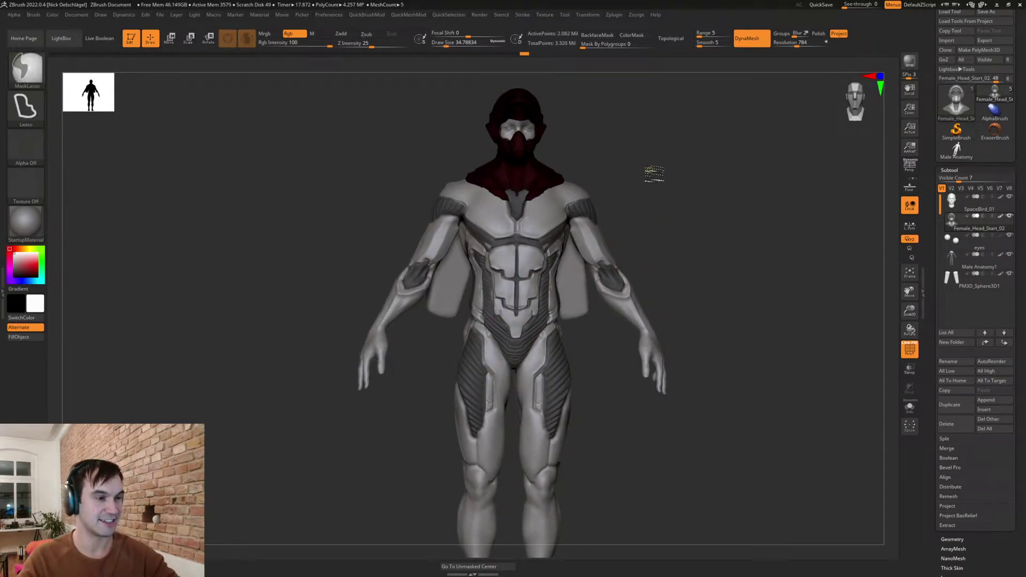
pyautogui.moveTo(606, 170)
pyautogui.keyDown('alt'); pyautogui.mouseDown()
pyautogui.moveTo(612, 194)
pyautogui.moveTo(670, 267)
pyautogui.moveTo(666, 213)
pyautogui.mouseUp(); pyautogui.keyUp('alt')
pyautogui.hotkey('ctrl', 'z')
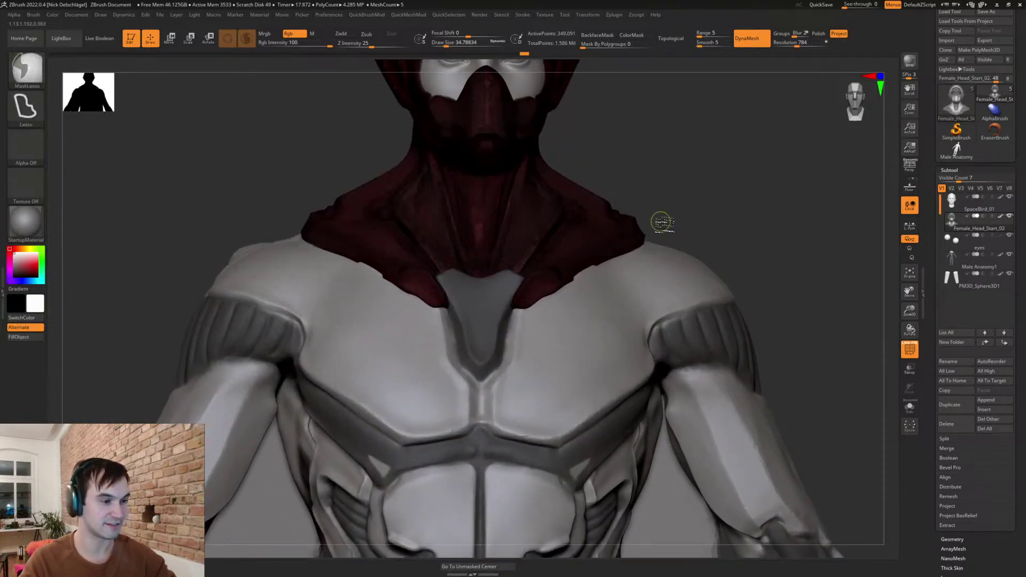
# - Turn off the polyframe display and disable DynaMesh for the head subtool
pyautogui.hotkey('shift', 'f')
pyautogui.click(752, 41)
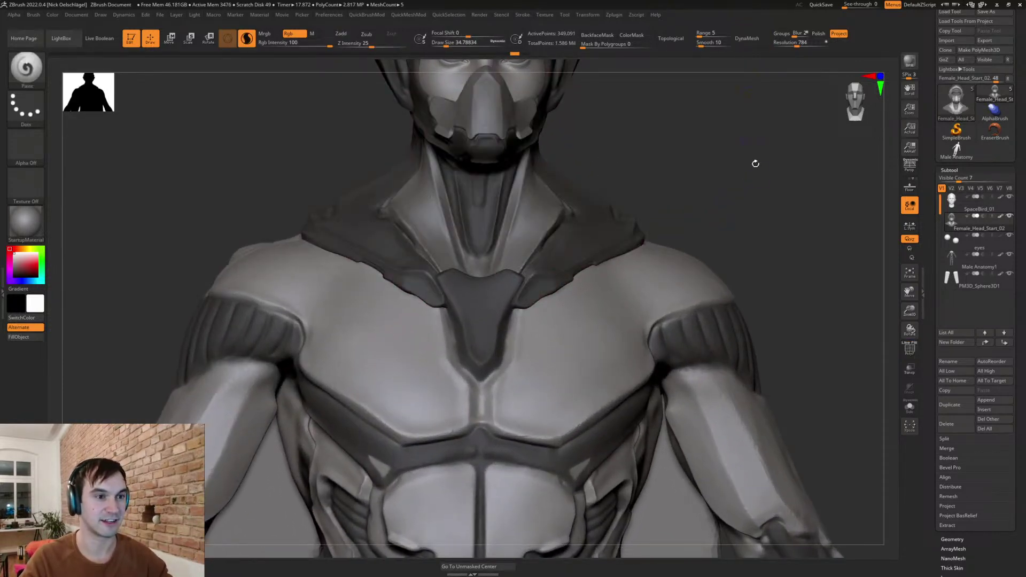
pyautogui.keyDown('shift'); pyautogui.moveTo(751, 170); pyautogui.dragTo(752, 195); pyautogui.keyUp('shift')
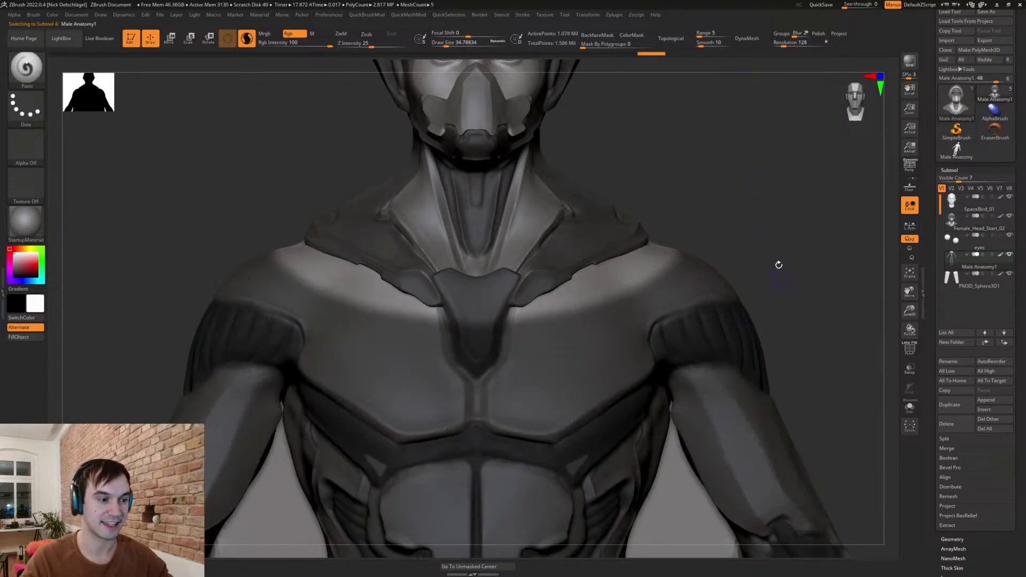
# - Switch back to the Male Anatomy1 body subtool and save the tool as SpaceBird_02
pyautogui.keyDown('alt'); pyautogui.click(780, 285); pyautogui.keyUp('alt')
pyautogui.press('f')
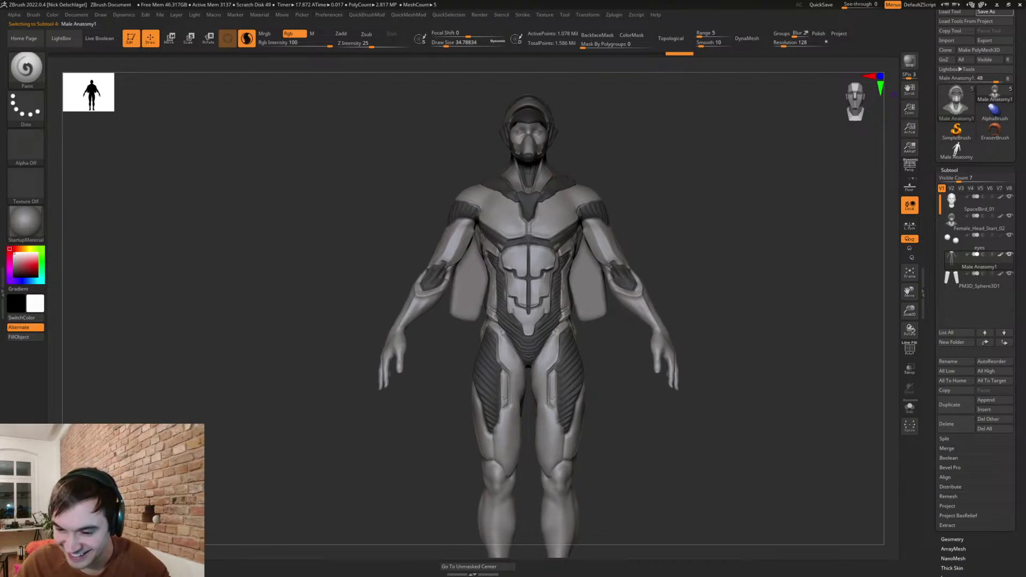
pyautogui.hotkey('ctrl', 's')
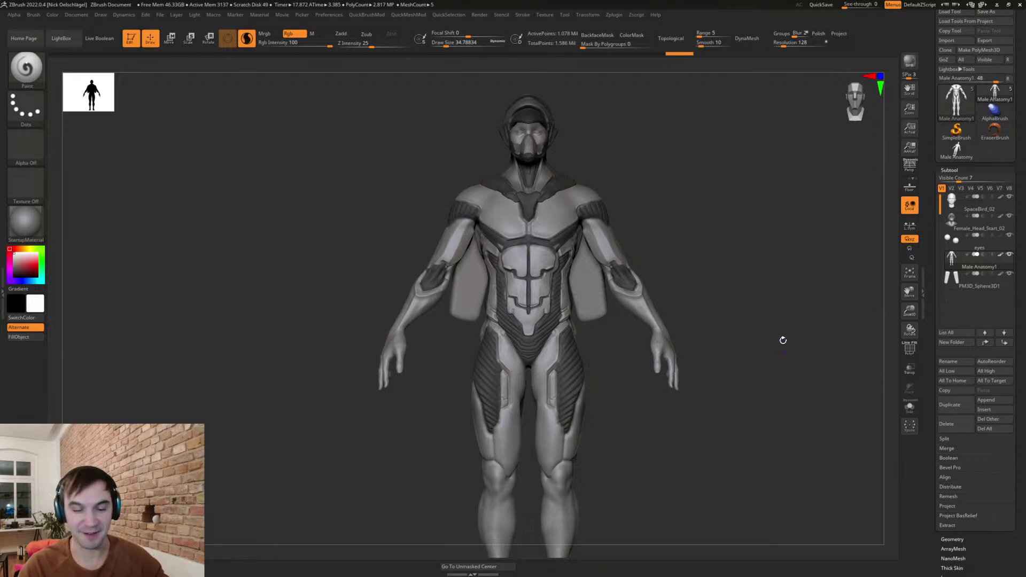
# - Select the PM3D_Sphere3D1 panels behind the torso and reshape their lower ends with the Move brush
pyautogui.keyDown('alt'); pyautogui.moveTo(728, 341); pyautogui.dragTo(762, 363); pyautogui.keyUp('alt')
pyautogui.keyDown('ctrl'); pyautogui.click(644, 369); pyautogui.keyUp('ctrl')
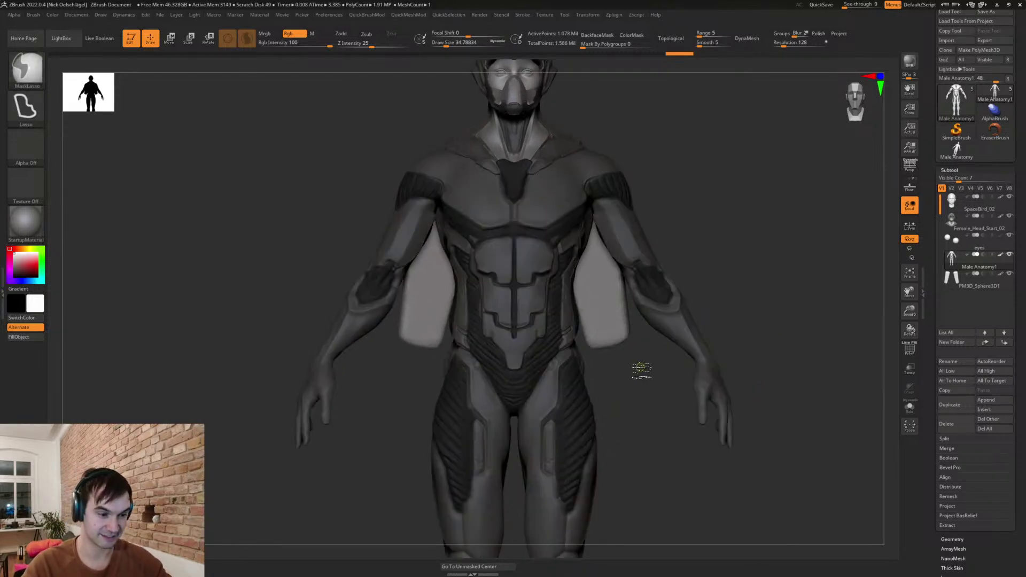
pyautogui.keyDown('alt'); pyautogui.click(614, 328); pyautogui.keyUp('alt')
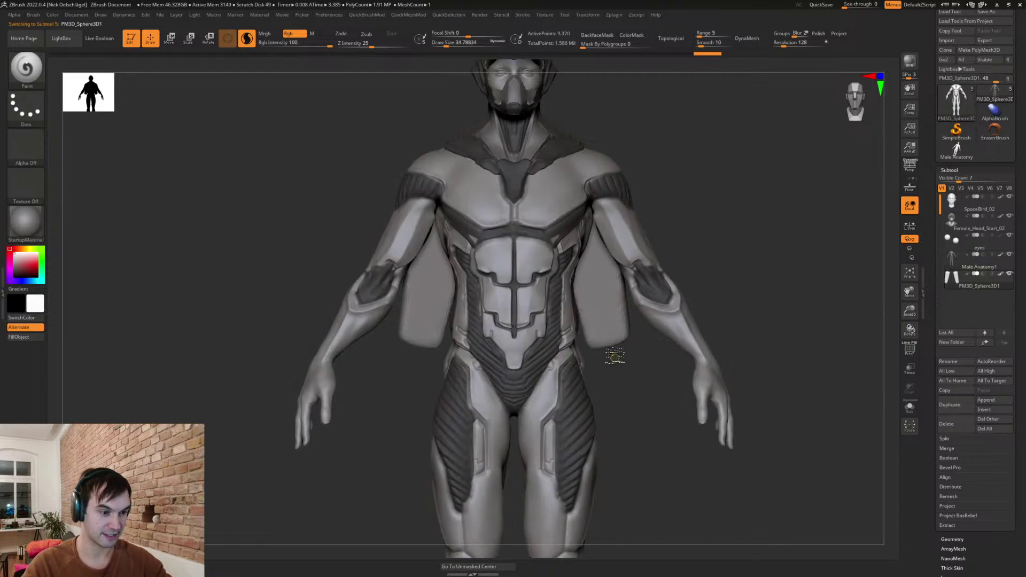
pyautogui.press('s')
pyautogui.moveTo(631, 372)
pyautogui.mouseDown()
pyautogui.moveTo(644, 369)
pyautogui.moveTo(618, 328)
pyautogui.mouseUp()
pyautogui.keyDown('ctrl'); pyautogui.click(643, 369); pyautogui.keyUp('ctrl')
pyautogui.press('b')
pyautogui.press('m')
pyautogui.press('v')
pyautogui.moveTo(640, 378)
pyautogui.keyDown('ctrl'); pyautogui.mouseDown()
pyautogui.moveTo(657, 417)
pyautogui.moveTo(723, 391)
pyautogui.mouseUp(); pyautogui.keyUp('ctrl')
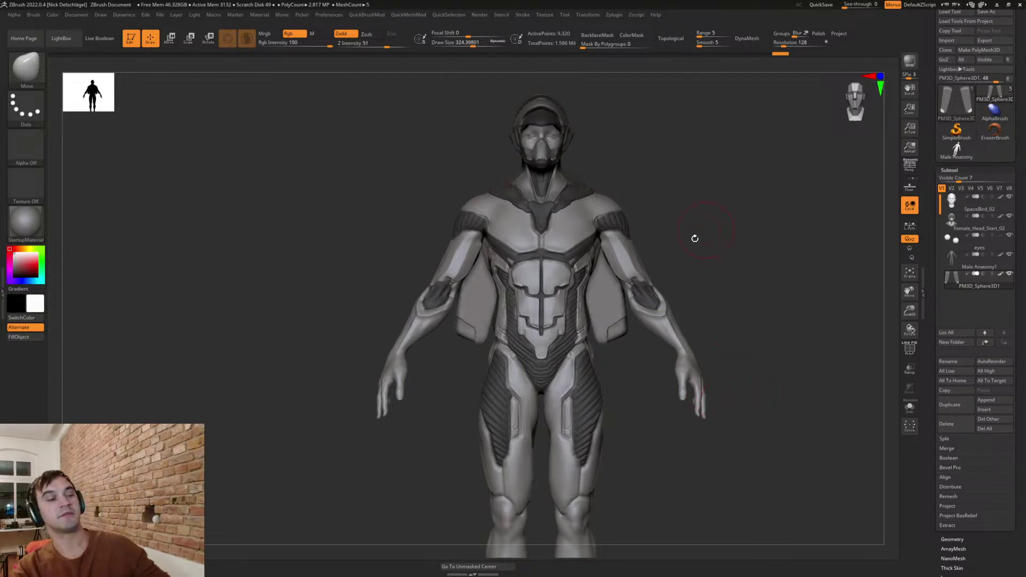
# - Refine and smooth the lower corners of the two back panels, reducing the draw size to about 163
pyautogui.press('s')
pyautogui.moveTo(694, 274); pyautogui.dragTo(682, 273)
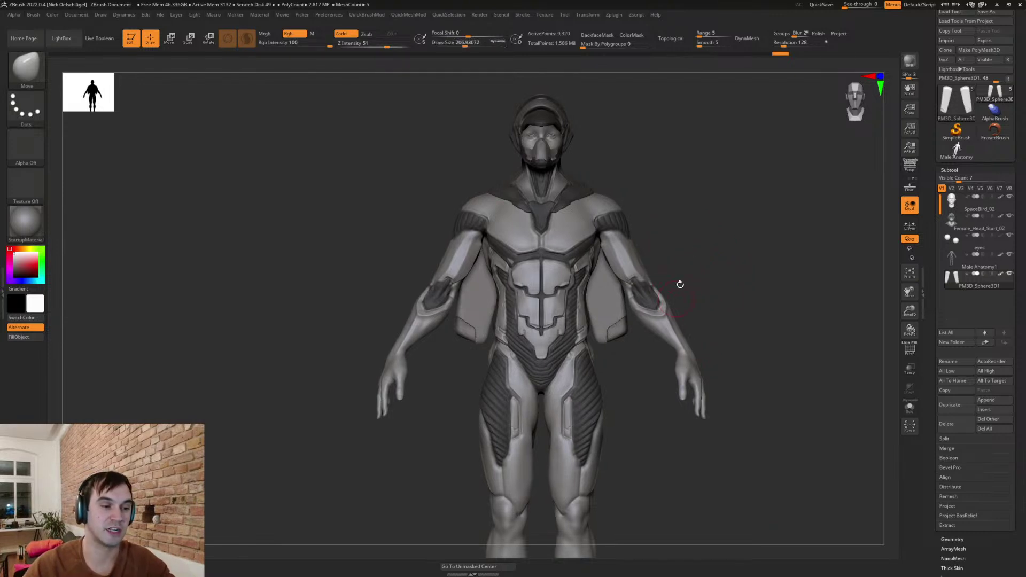
pyautogui.keyDown('ctrl'); pyautogui.moveTo(630, 373); pyautogui.dragTo(607, 334, button='right'); pyautogui.keyUp('ctrl')
pyautogui.press('shift')
pyautogui.keyDown('shift'); pyautogui.moveTo(612, 335); pyautogui.dragTo(617, 345); pyautogui.keyUp('shift')
pyautogui.keyDown('ctrl'); pyautogui.moveTo(630, 389); pyautogui.dragTo(601, 344, button='right'); pyautogui.keyUp('ctrl')
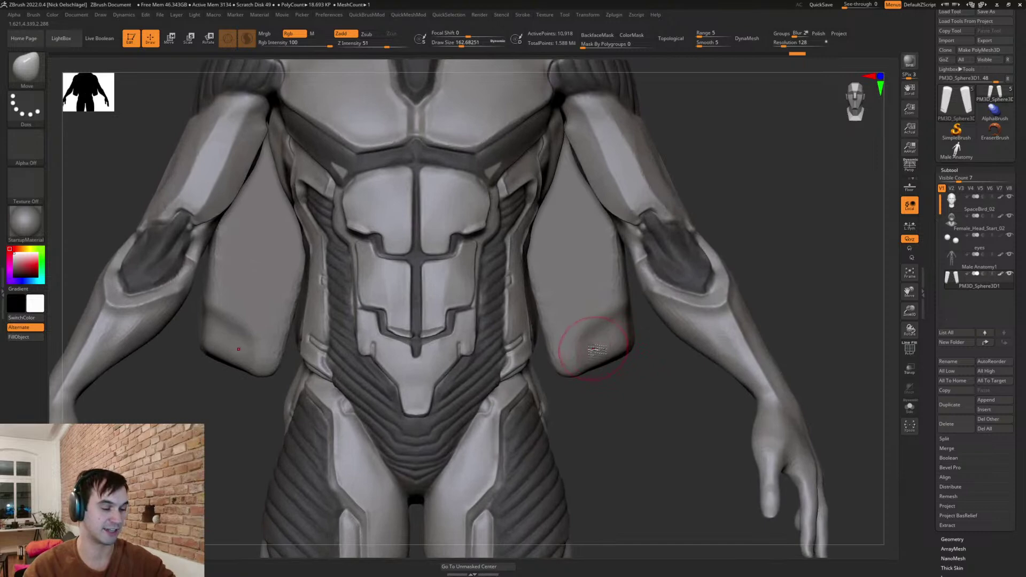
# - Try carving crease lines into the back panels with the DamStandard brush
pyautogui.press('b')
pyautogui.press('d')
pyautogui.press('s')
pyautogui.moveTo(580, 365)
pyautogui.mouseDown()
pyautogui.moveTo(584, 337)
pyautogui.moveTo(623, 306)
pyautogui.mouseUp()
pyautogui.hotkey('ctrl', 'z')
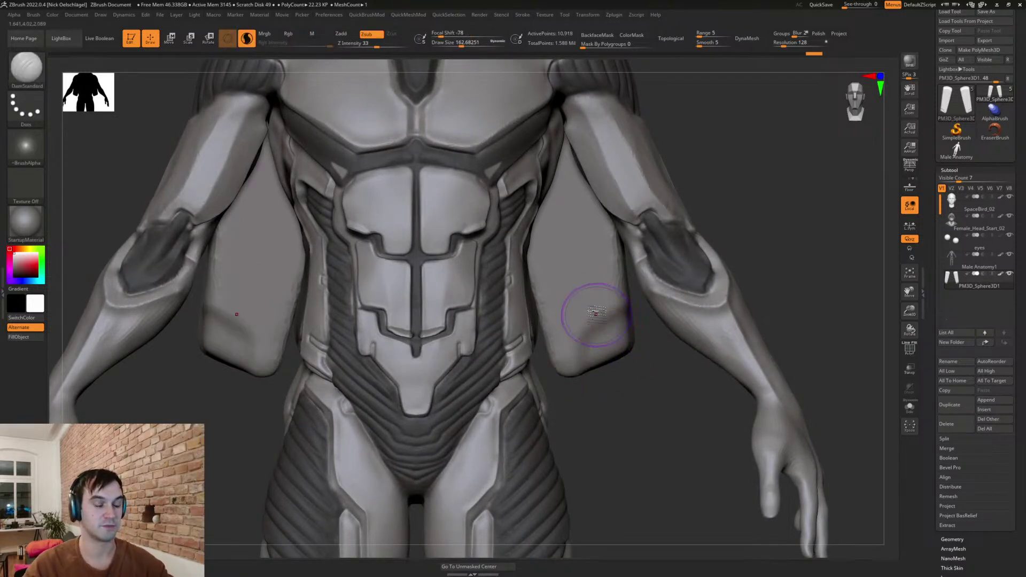
pyautogui.moveTo(582, 246)
pyautogui.mouseDown()
pyautogui.moveTo(582, 302)
pyautogui.moveTo(569, 241)
pyautogui.mouseUp()
pyautogui.hotkey('ctrl', 'z')
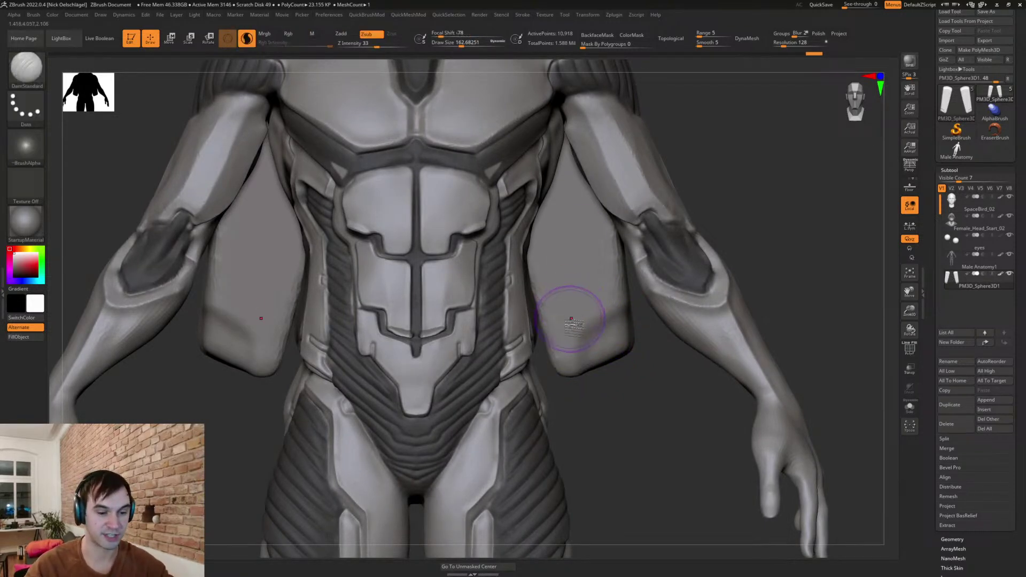
# - Search the system for "wac" and open the Wacom tablet properties
pyautogui.press('super')
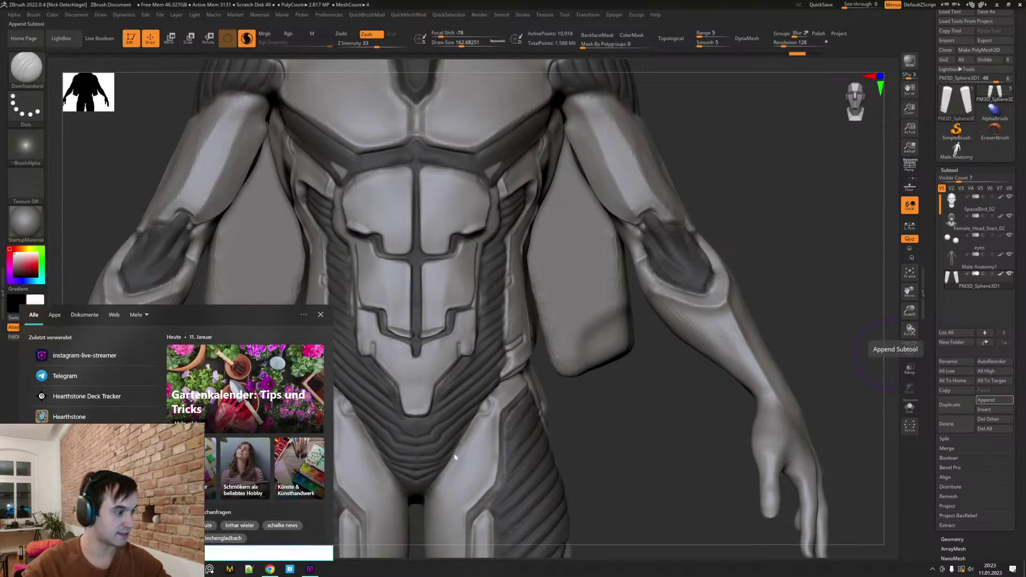
pyautogui.write('wac')
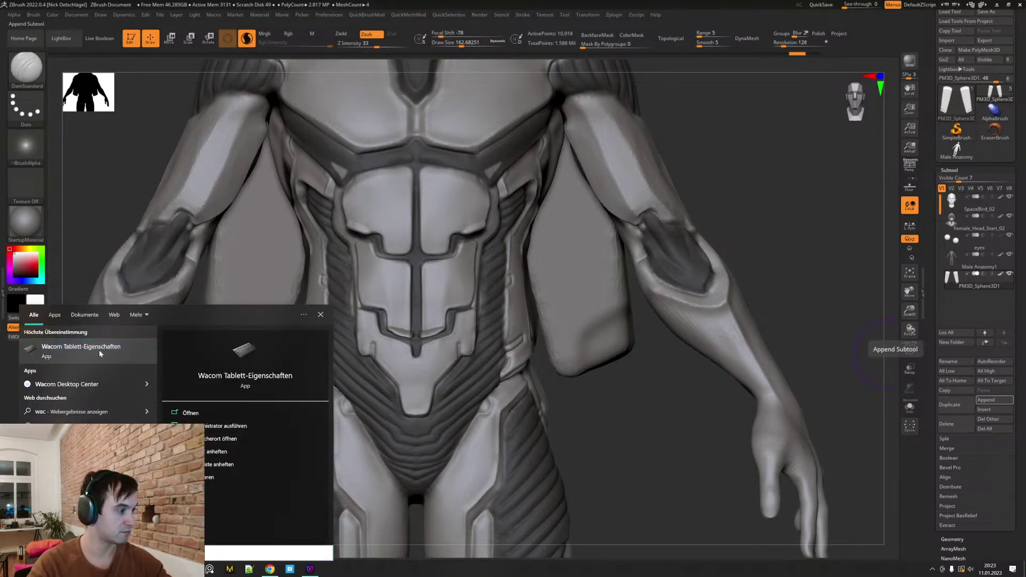
pyautogui.click(98, 350)
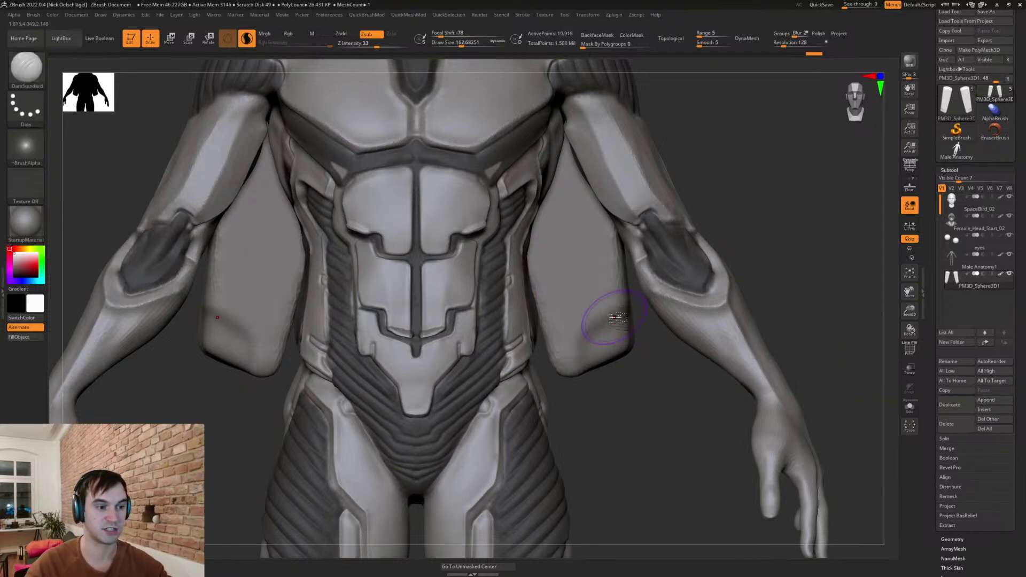
# - Isolate the back panels in Solo mode and try a DamStandard stroke at their lower ends with a draw size of about 140
pyautogui.moveTo(688, 390); pyautogui.dragTo(889, 299)
pyautogui.press('s')
pyautogui.moveTo(690, 354); pyautogui.dragTo(687, 354)
pyautogui.click(909, 408)
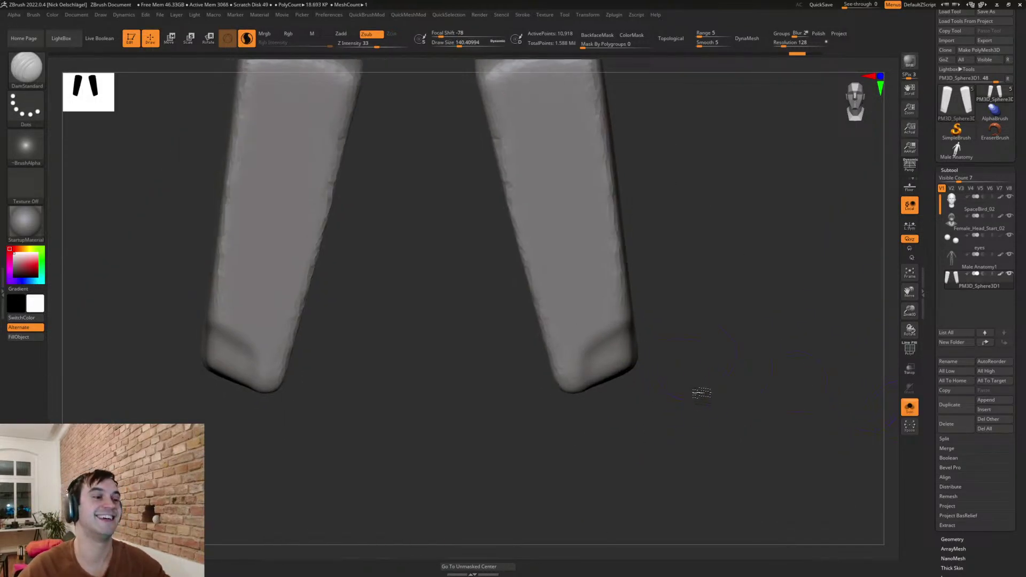
pyautogui.moveTo(570, 397)
pyautogui.keyDown('alt'); pyautogui.mouseDown()
pyautogui.moveTo(587, 347)
pyautogui.moveTo(626, 322)
pyautogui.moveTo(611, 253)
pyautogui.mouseUp(); pyautogui.keyUp('alt')
pyautogui.hotkey('ctrl', 'z')
# - Carve a stepped panel line around the lower ends of the back panels using DamStandard with a draw size of about 104
pyautogui.moveTo(608, 325)
pyautogui.keyDown('alt'); pyautogui.mouseDown()
pyautogui.moveTo(610, 244)
pyautogui.moveTo(620, 333)
pyautogui.moveTo(584, 363)
pyautogui.mouseUp(); pyautogui.keyUp('alt')
pyautogui.press('[')
pyautogui.moveTo(585, 394)
pyautogui.mouseDown(button='right')
pyautogui.moveTo(567, 383)
pyautogui.moveTo(594, 377)
pyautogui.mouseUp(button='right')
pyautogui.moveTo(594, 391); pyautogui.dragTo(646, 428)
pyautogui.moveTo(648, 429)
pyautogui.mouseDown(button='right')
pyautogui.moveTo(680, 411)
pyautogui.moveTo(620, 415)
pyautogui.moveTo(632, 429)
pyautogui.mouseUp(button='right')
pyautogui.moveTo(623, 407); pyautogui.dragTo(719, 357)
pyautogui.moveTo(754, 394); pyautogui.dragTo(717, 393, button='right')
pyautogui.moveTo(726, 355); pyautogui.dragTo(736, 304)
pyautogui.moveTo(811, 258); pyautogui.dragTo(802, 243, button='right')
pyautogui.moveTo(819, 305); pyautogui.dragTo(664, 339, button='right')
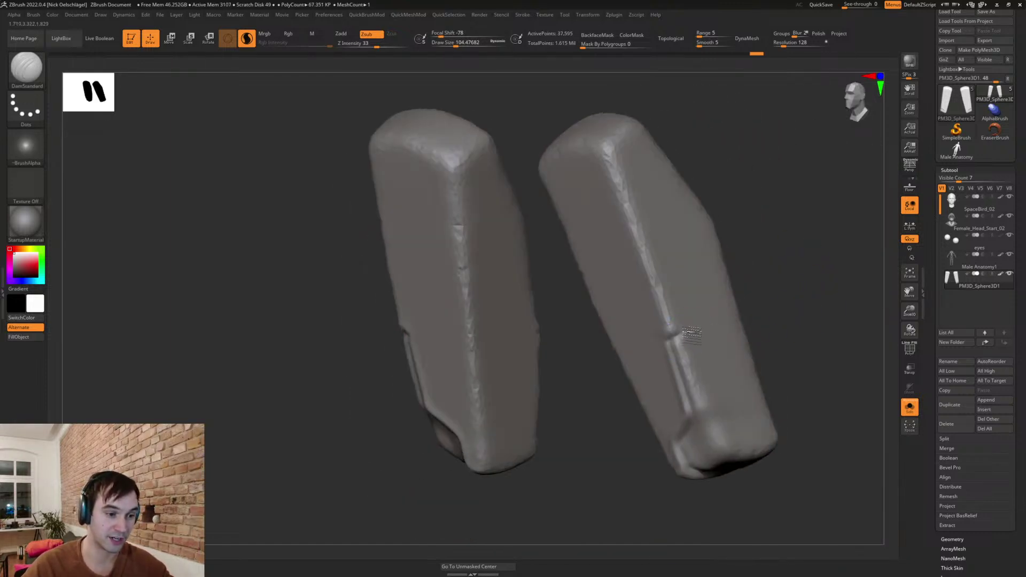
# - Continue the carved panel line up the outer side of the back panels toward their upper ends
pyautogui.moveTo(782, 285); pyautogui.dragTo(695, 356, button='right')
pyautogui.moveTo(695, 355)
pyautogui.mouseDown()
pyautogui.moveTo(653, 195)
pyautogui.moveTo(725, 150)
pyautogui.moveTo(662, 168)
pyautogui.mouseUp()
pyautogui.moveTo(687, 152); pyautogui.dragTo(660, 165, button='right')
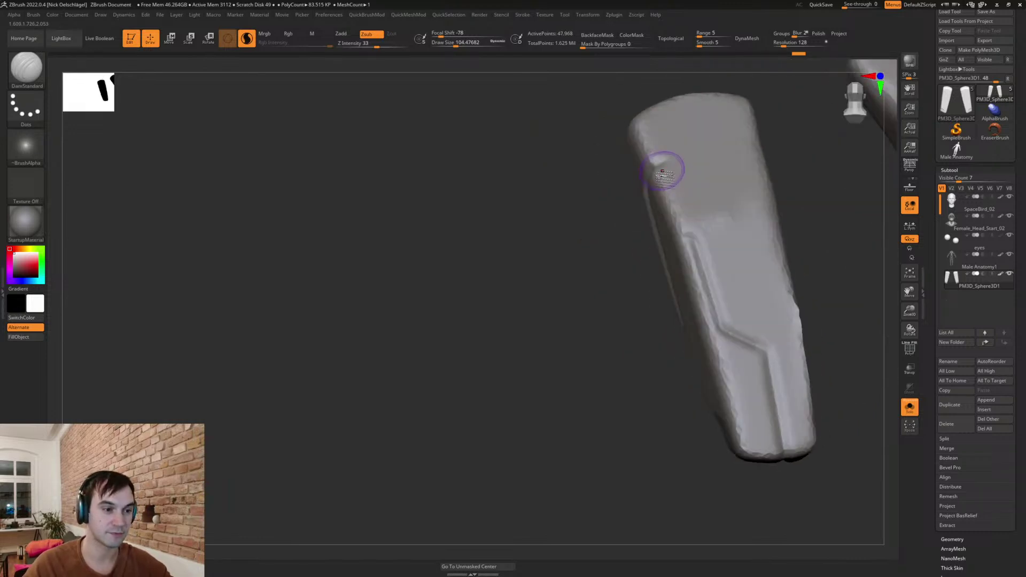
pyautogui.moveTo(673, 166); pyautogui.dragTo(696, 231)
pyautogui.moveTo(635, 365); pyautogui.dragTo(700, 366)
pyautogui.moveTo(658, 165); pyautogui.dragTo(630, 182)
pyautogui.moveTo(572, 227); pyautogui.dragTo(623, 208)
pyautogui.moveTo(658, 315); pyautogui.dragTo(713, 323, button='right')
# - Sharpen the long vertical edge on the inner side of the back panels and smooth it
pyautogui.moveTo(629, 343)
pyautogui.mouseDown()
pyautogui.moveTo(632, 414)
pyautogui.moveTo(599, 445)
pyautogui.moveTo(549, 353)
pyautogui.moveTo(518, 214)
pyautogui.moveTo(579, 478)
pyautogui.mouseUp()
pyautogui.moveTo(658, 374); pyautogui.dragTo(722, 409, button='right')
pyautogui.keyDown('alt'); pyautogui.moveTo(517, 486); pyautogui.dragTo(508, 324); pyautogui.keyUp('alt')
pyautogui.moveTo(524, 454)
pyautogui.keyDown('shift'); pyautogui.mouseDown()
pyautogui.moveTo(518, 470)
pyautogui.moveTo(508, 288)
pyautogui.mouseUp(); pyautogui.keyUp('shift')
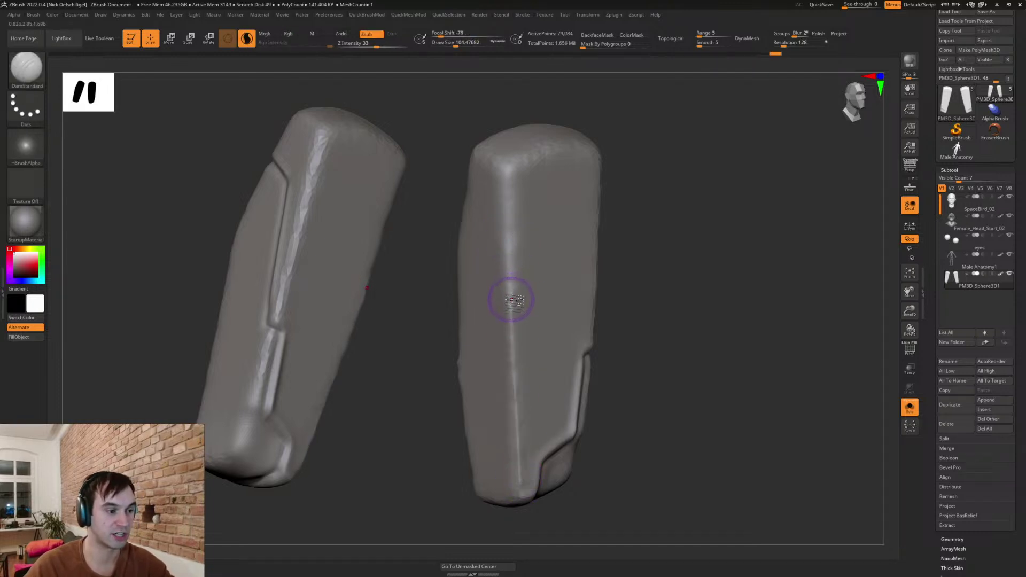
pyautogui.moveTo(661, 261); pyautogui.dragTo(610, 265)
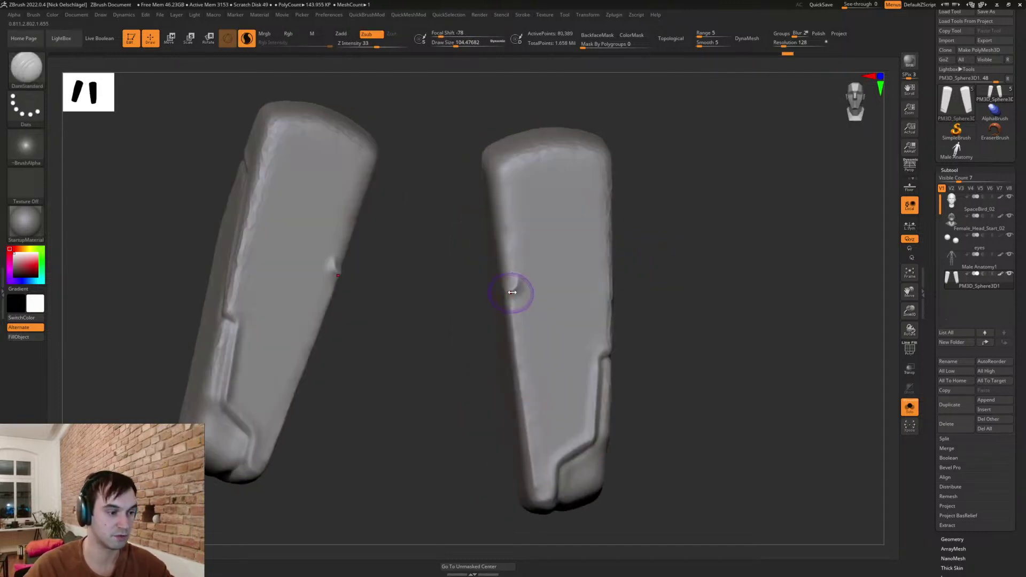
# - Carve a stepped panel line from the inner-side notch up over the upper ends of the back panels with DamStandard at draw size 112
pyautogui.moveTo(507, 294)
pyautogui.mouseDown()
pyautogui.moveTo(547, 205)
pyautogui.moveTo(556, 130)
pyautogui.mouseUp()
pyautogui.moveTo(567, 93); pyautogui.dragTo(564, 131)
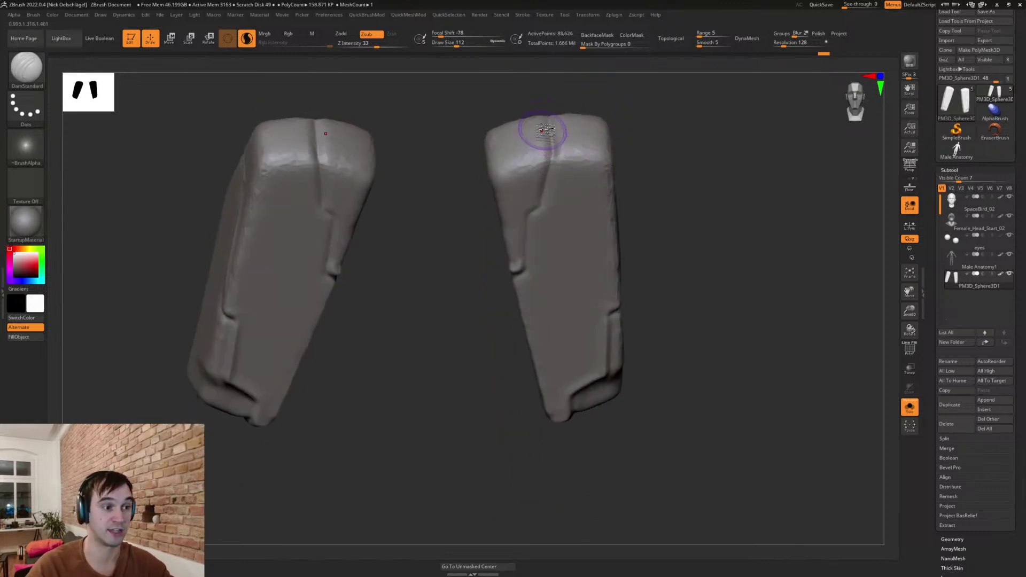
pyautogui.keyDown('shift'); pyautogui.moveTo(659, 232); pyautogui.dragTo(591, 130); pyautogui.keyUp('shift')
pyautogui.moveTo(652, 195)
pyautogui.mouseDown()
pyautogui.moveTo(613, 177)
pyautogui.moveTo(642, 342)
pyautogui.mouseUp()
pyautogui.moveTo(735, 342); pyautogui.dragTo(783, 341)
# - Turn off Solo to show the whole figure and close the docked Transform palette
pyautogui.click(909, 408)
pyautogui.keyDown('ctrl'); pyautogui.keyDown('shift'); pyautogui.click(910, 410); pyautogui.keyUp('shift'); pyautogui.keyUp('ctrl')
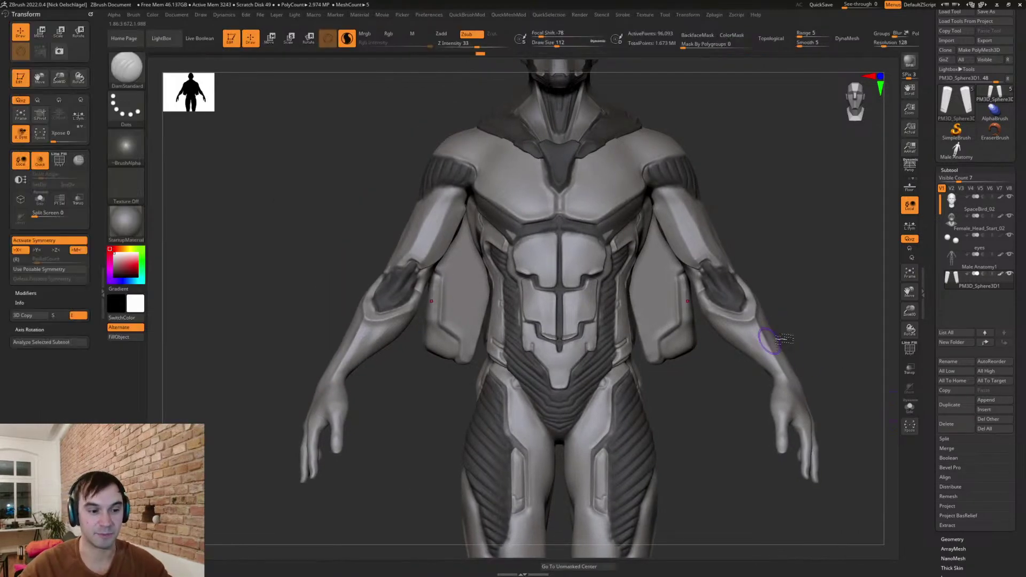
pyautogui.click(88, 14)
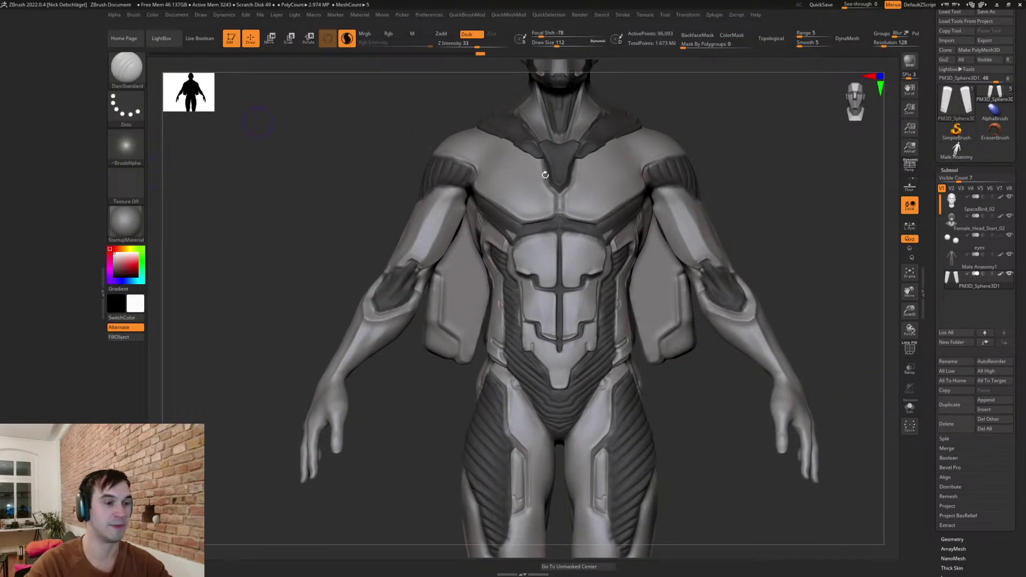
# - Isolate the back panels in Solo mode and flatten their front faces and outer edges with TrimDynamic at draw size 112
pyautogui.click(910, 409)
pyautogui.moveTo(877, 394); pyautogui.dragTo(776, 365)
pyautogui.keyDown('alt'); pyautogui.moveTo(808, 395); pyautogui.dragTo(756, 345); pyautogui.keyUp('alt')
pyautogui.press('b')
pyautogui.press('t')
pyautogui.press('d')
pyautogui.moveTo(636, 192); pyautogui.dragTo(653, 298)
pyautogui.moveTo(611, 119)
pyautogui.mouseDown()
pyautogui.moveTo(675, 320)
pyautogui.moveTo(671, 384)
pyautogui.mouseUp()
pyautogui.keyDown('shift'); pyautogui.moveTo(756, 370); pyautogui.dragTo(769, 360); pyautogui.keyUp('shift')
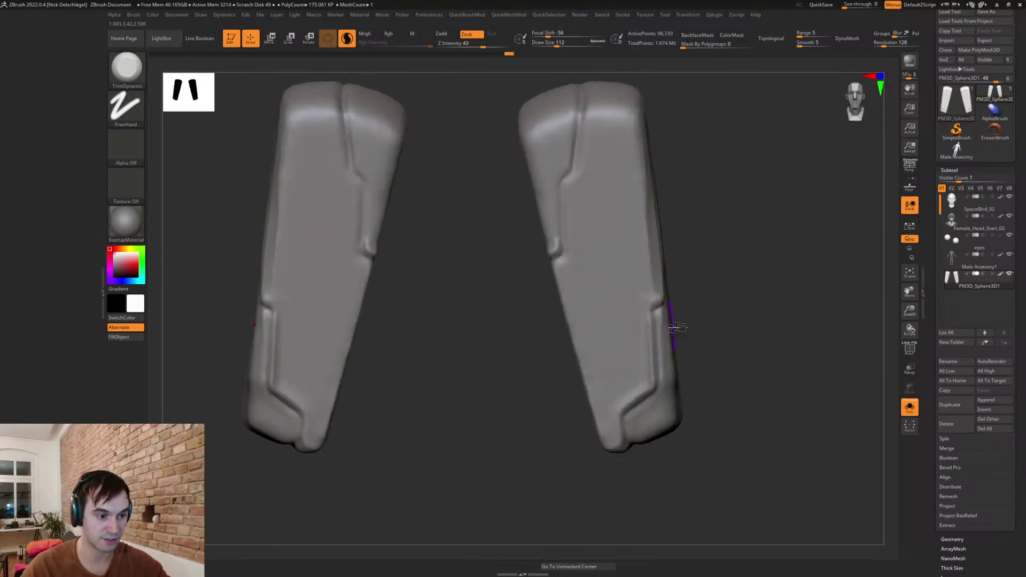
# - Bevel the lower corners and rear edges of the back panels with TrimDynamic, smooth them, and leave Solo mode
pyautogui.moveTo(678, 422)
pyautogui.mouseDown()
pyautogui.moveTo(666, 431)
pyautogui.moveTo(683, 414)
pyautogui.moveTo(672, 426)
pyautogui.mouseUp()
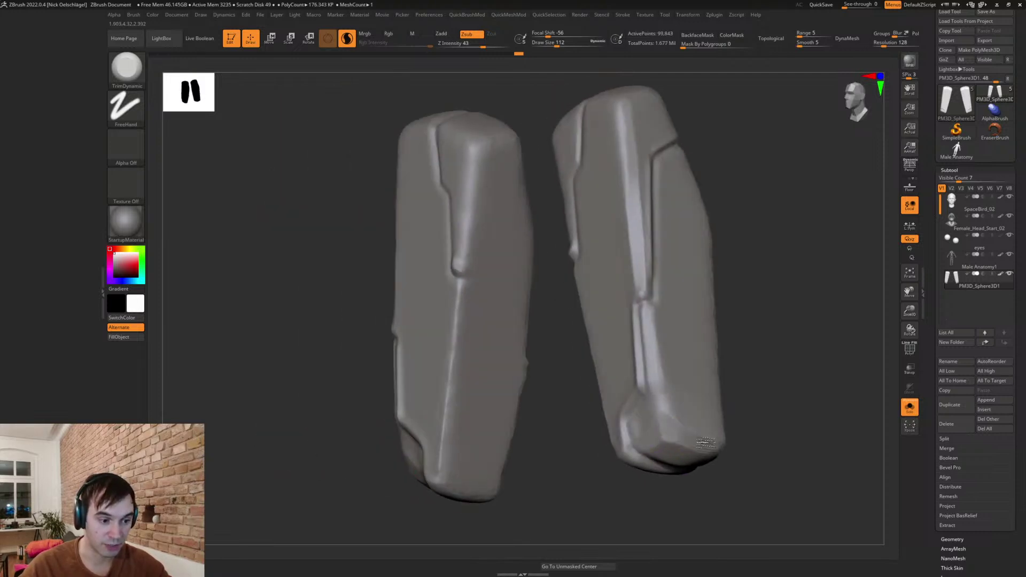
pyautogui.moveTo(742, 453)
pyautogui.mouseDown()
pyautogui.moveTo(670, 472)
pyautogui.moveTo(654, 459)
pyautogui.mouseUp()
pyautogui.moveTo(660, 369)
pyautogui.mouseDown()
pyautogui.moveTo(669, 332)
pyautogui.moveTo(650, 388)
pyautogui.moveTo(654, 436)
pyautogui.mouseUp()
pyautogui.keyDown('shift'); pyautogui.moveTo(740, 431); pyautogui.dragTo(763, 442); pyautogui.keyUp('shift')
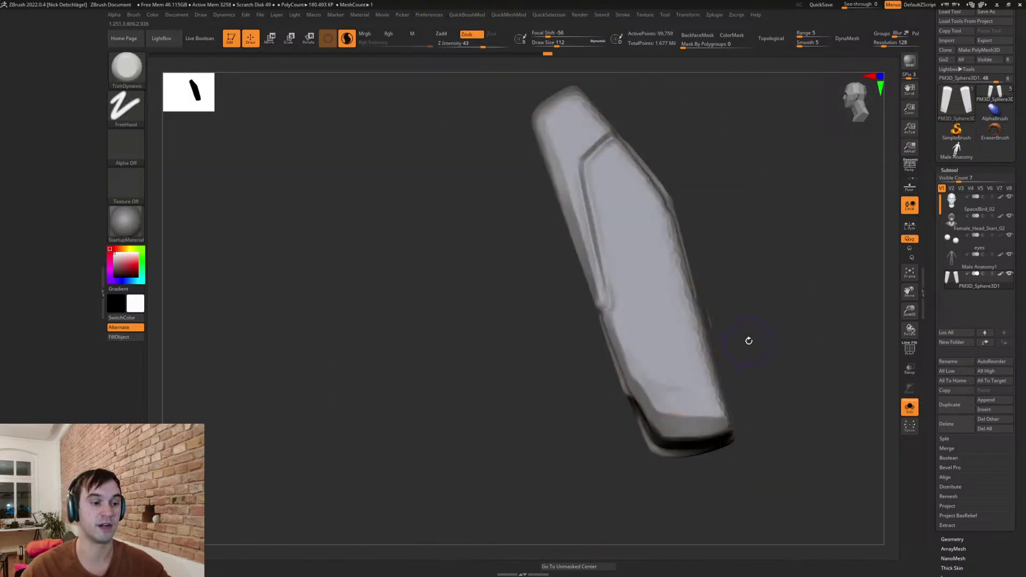
pyautogui.moveTo(726, 368); pyautogui.dragTo(702, 424)
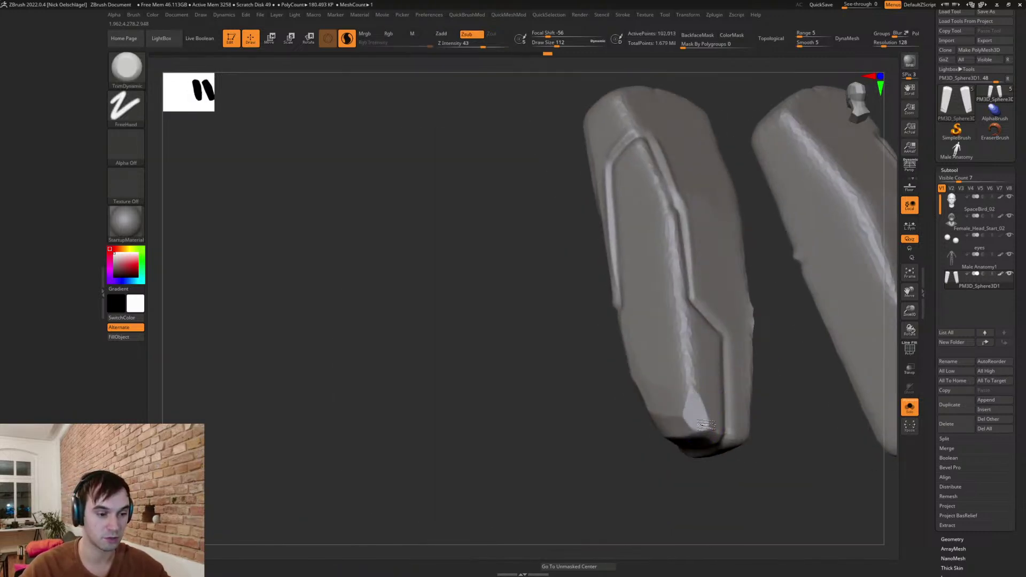
pyautogui.keyDown('shift'); pyautogui.moveTo(687, 384); pyautogui.dragTo(678, 327); pyautogui.keyUp('shift')
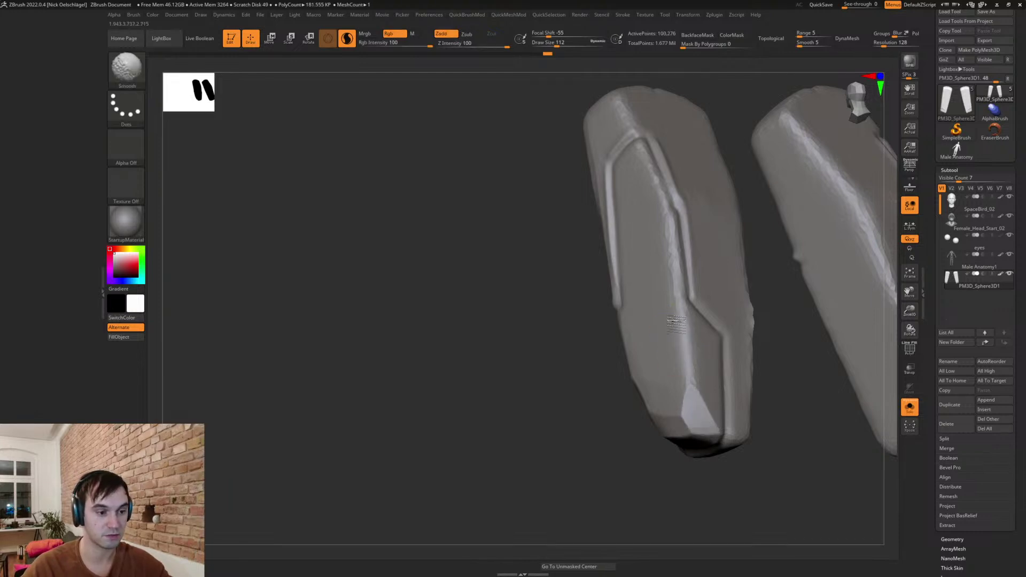
pyautogui.keyDown('shift'); pyautogui.moveTo(654, 195); pyautogui.dragTo(646, 233); pyautogui.keyUp('shift')
pyautogui.keyDown('shift'); pyautogui.moveTo(529, 312); pyautogui.dragTo(601, 323); pyautogui.keyUp('shift')
pyautogui.keyDown('alt'); pyautogui.moveTo(748, 342); pyautogui.dragTo(824, 348); pyautogui.keyUp('alt')
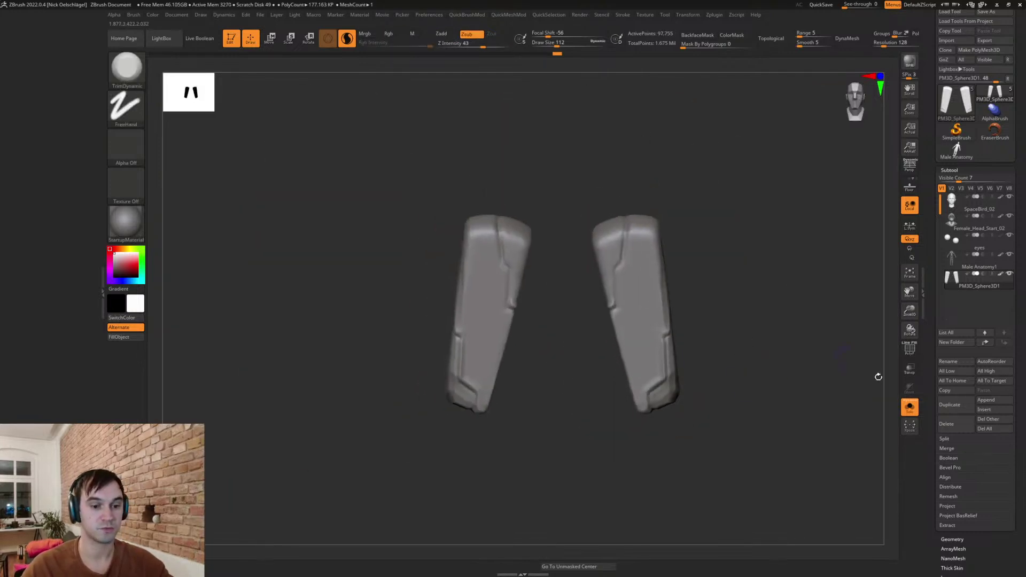
pyautogui.click(909, 408)
# - Reshape the lower ends of the back panels with the Move brush at a draw size of about 128
pyautogui.moveTo(786, 307); pyautogui.dragTo(784, 340)
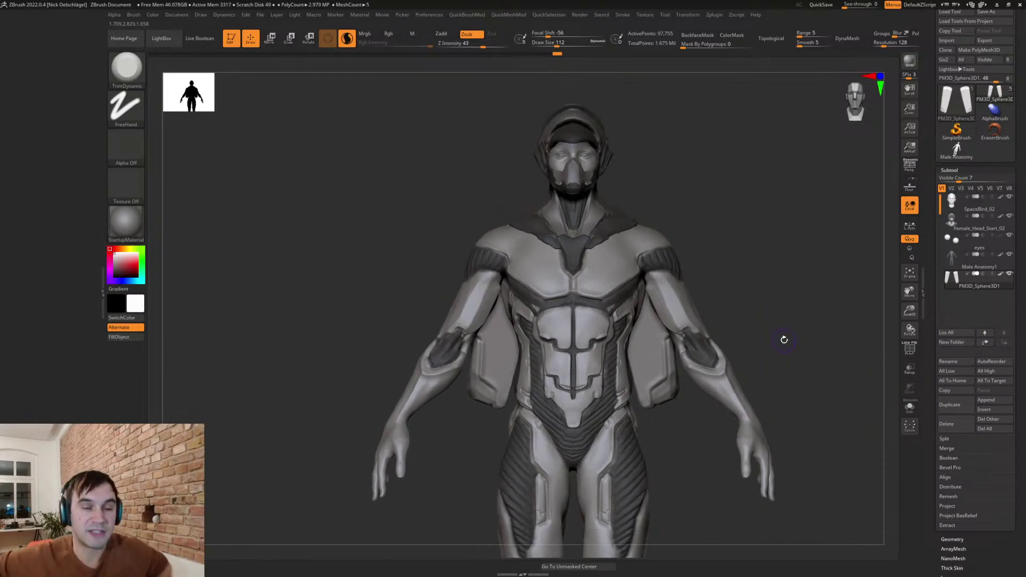
pyautogui.moveTo(690, 460)
pyautogui.keyDown('alt'); pyautogui.mouseDown()
pyautogui.moveTo(707, 464)
pyautogui.moveTo(679, 444)
pyautogui.moveTo(694, 405)
pyautogui.mouseUp(); pyautogui.keyUp('alt')
pyautogui.moveTo(680, 359)
pyautogui.keyDown('ctrl'); pyautogui.mouseDown()
pyautogui.moveTo(708, 390)
pyautogui.moveTo(706, 406)
pyautogui.moveTo(699, 371)
pyautogui.moveTo(705, 421)
pyautogui.moveTo(687, 418)
pyautogui.mouseUp(); pyautogui.keyUp('ctrl')
pyautogui.keyDown('ctrl'); pyautogui.click(705, 404); pyautogui.keyUp('ctrl')
pyautogui.press('s')
pyautogui.press('b')
pyautogui.press('m')
pyautogui.press('v')
pyautogui.press('s')
pyautogui.press('s')
pyautogui.moveTo(685, 417)
pyautogui.mouseDown()
pyautogui.moveTo(674, 419)
pyautogui.moveTo(683, 436)
pyautogui.moveTo(679, 390)
pyautogui.moveTo(710, 390)
pyautogui.moveTo(686, 383)
pyautogui.moveTo(659, 345)
pyautogui.mouseUp()
pyautogui.press('s')
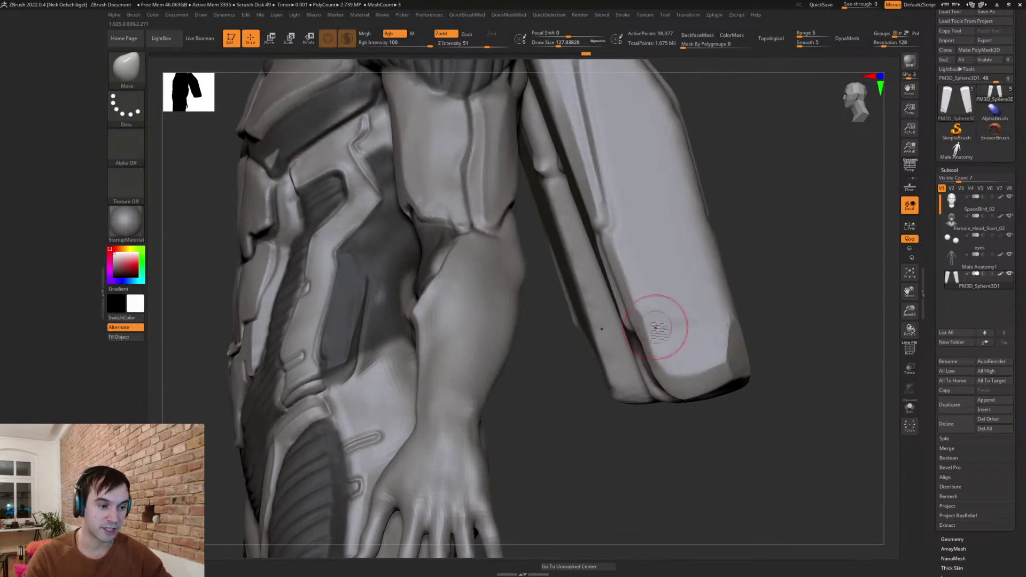
pyautogui.moveTo(759, 345); pyautogui.dragTo(842, 333)
pyautogui.keyDown('alt'); pyautogui.moveTo(733, 440); pyautogui.dragTo(657, 344); pyautogui.keyUp('alt')
pyautogui.keyDown('alt'); pyautogui.moveTo(777, 323); pyautogui.dragTo(755, 369); pyautogui.keyUp('alt')
# - Rotate the back panels about 4 degrees and move them slightly closer to the body
pyautogui.press('r')
pyautogui.keyDown('alt'); pyautogui.moveTo(726, 292); pyautogui.dragTo(778, 374); pyautogui.keyUp('alt')
pyautogui.moveTo(649, 271); pyautogui.dragTo(648, 268)
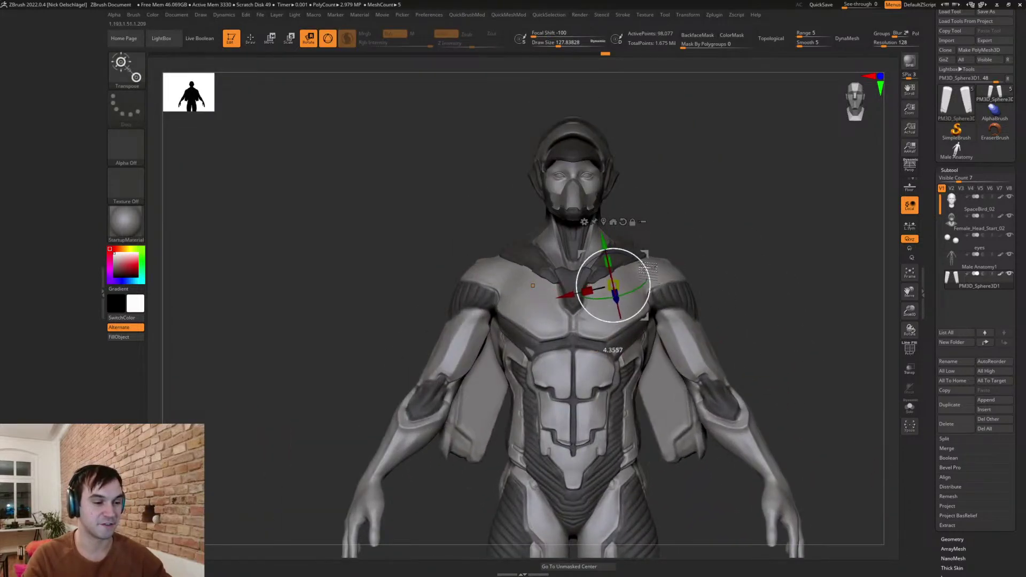
pyautogui.press('q')
pyautogui.moveTo(795, 323)
pyautogui.mouseDown()
pyautogui.moveTo(741, 326)
pyautogui.moveTo(667, 304)
pyautogui.mouseUp()
pyautogui.press('w')
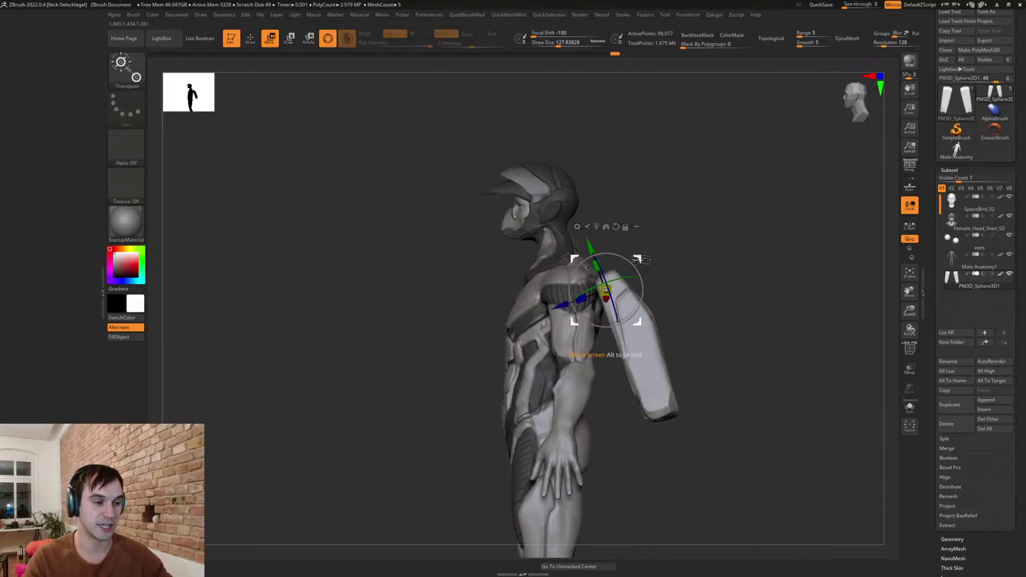
pyautogui.moveTo(606, 290); pyautogui.dragTo(602, 292)
pyautogui.press('q')
pyautogui.press('ctrl')
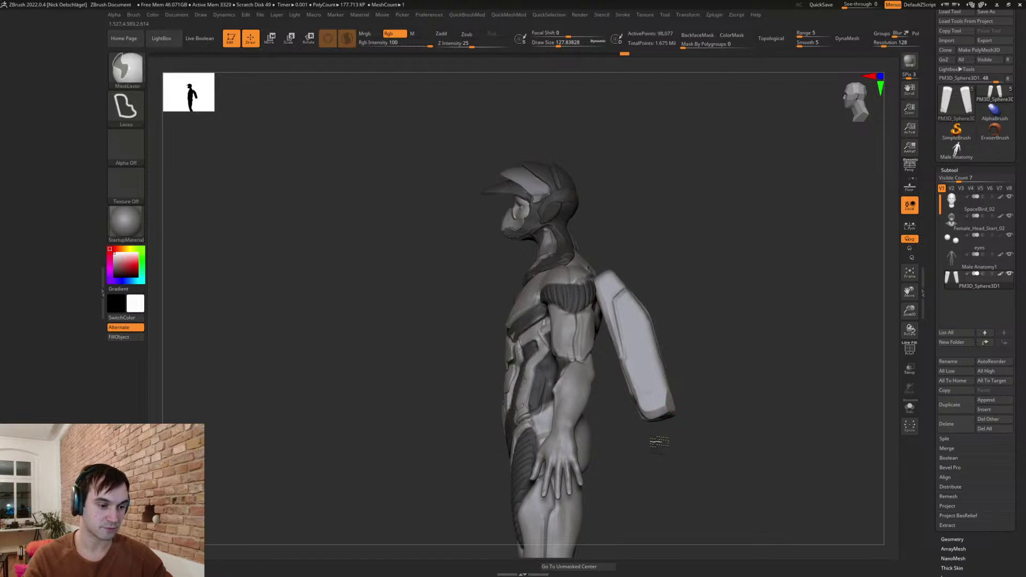
pyautogui.keyDown('ctrl'); pyautogui.moveTo(640, 345); pyautogui.dragTo(695, 464); pyautogui.keyUp('ctrl')
pyautogui.hotkey('ctrl', 'z')
# - Cut away the rear of the back panels along their length with the ClipCurve brush from the side view
pyautogui.press('w')
pyautogui.press('2')
pyautogui.press('3')
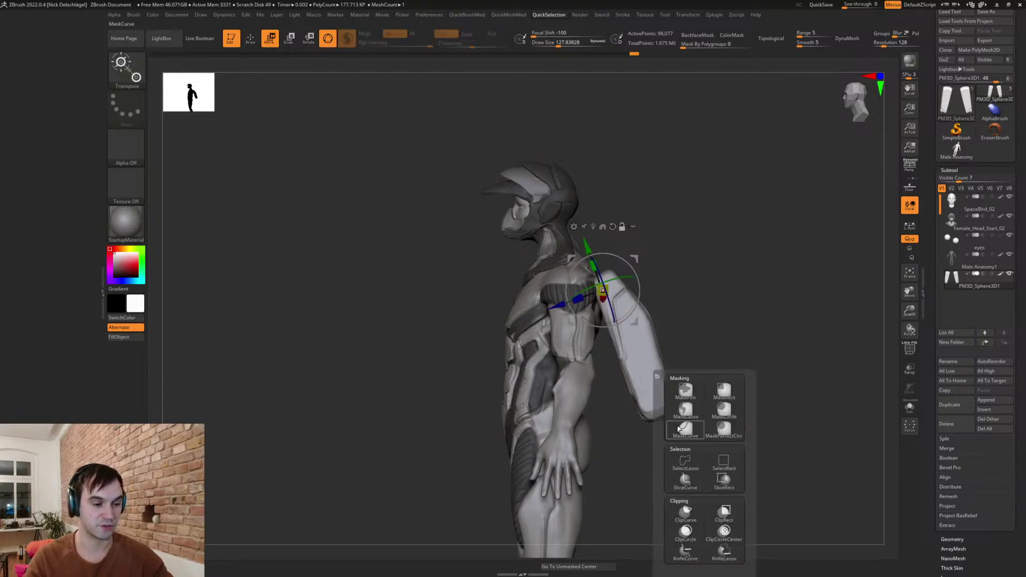
pyautogui.click(686, 514)
pyautogui.moveTo(678, 348)
pyautogui.keyDown('ctrl'); pyautogui.keyDown('shift'); pyautogui.mouseDown()
pyautogui.moveTo(676, 538)
pyautogui.moveTo(645, 325)
pyautogui.moveTo(671, 481)
pyautogui.mouseUp(); pyautogui.keyUp('shift'); pyautogui.keyUp('ctrl')
pyautogui.moveTo(728, 413)
pyautogui.mouseDown()
pyautogui.moveTo(791, 344)
pyautogui.moveTo(818, 332)
pyautogui.moveTo(791, 367)
pyautogui.moveTo(738, 344)
pyautogui.moveTo(770, 362)
pyautogui.moveTo(789, 398)
pyautogui.mouseUp()
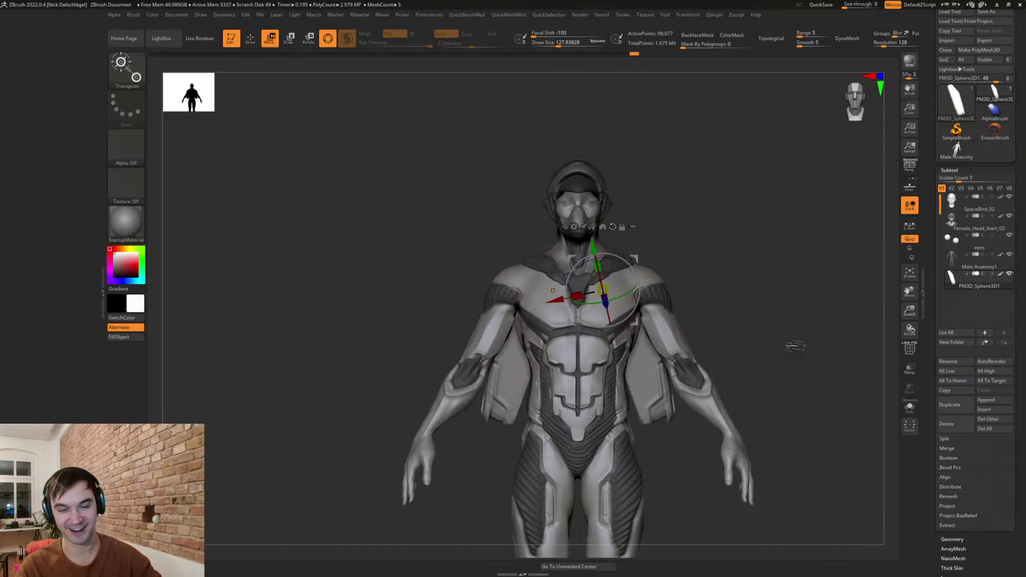
# - Smooth the clipped ridge across the rear faces of the back panels with a draw size of about 136
pyautogui.moveTo(773, 328); pyautogui.dragTo(591, 345)
pyautogui.press('q')
pyautogui.press('s')
pyautogui.moveTo(763, 228); pyautogui.dragTo(789, 231)
pyautogui.keyDown('shift'); pyautogui.moveTo(568, 325); pyautogui.dragTo(568, 347); pyautogui.keyUp('shift')
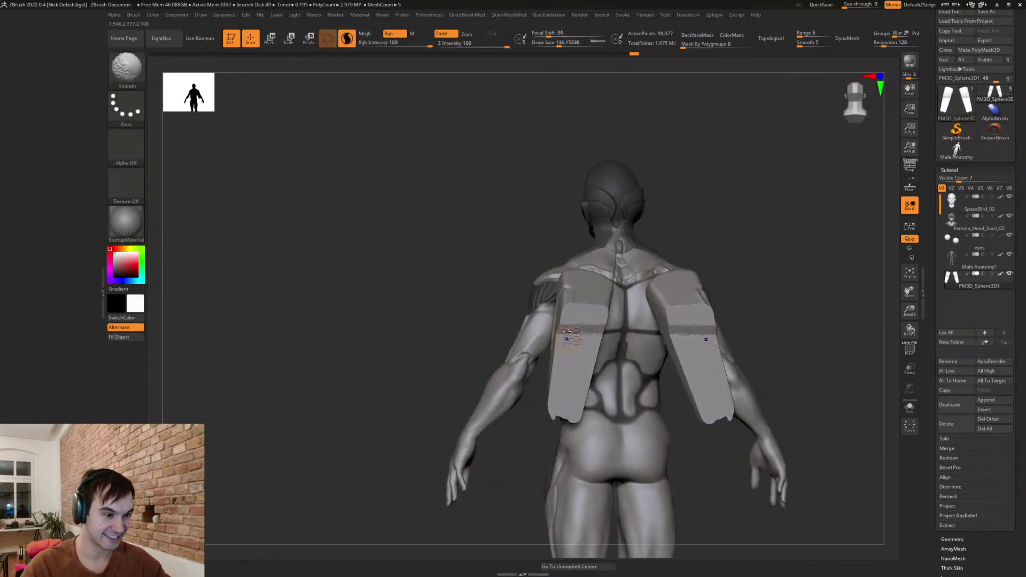
pyautogui.moveTo(711, 299)
pyautogui.mouseDown()
pyautogui.moveTo(811, 284)
pyautogui.moveTo(706, 328)
pyautogui.mouseUp()
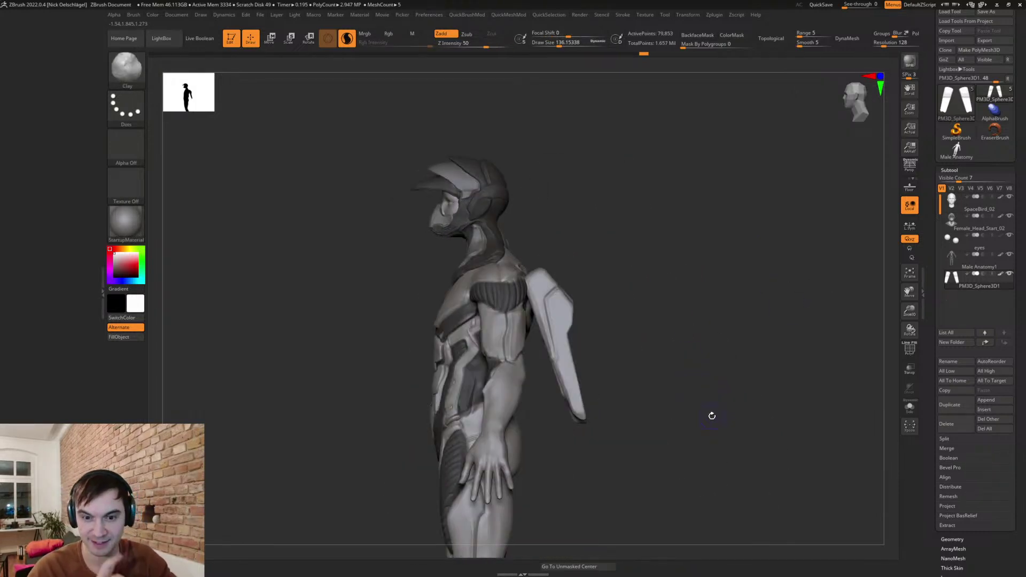
# - Isolate the clipped back panels, flatten their upper front corners with TrimDynamic, and show the whole figure again
pyautogui.moveTo(621, 297)
pyautogui.mouseDown()
pyautogui.moveTo(635, 300)
pyautogui.moveTo(596, 259)
pyautogui.moveTo(608, 278)
pyautogui.moveTo(557, 293)
pyautogui.moveTo(639, 281)
pyautogui.moveTo(618, 293)
pyautogui.mouseUp()
pyautogui.click(910, 408)
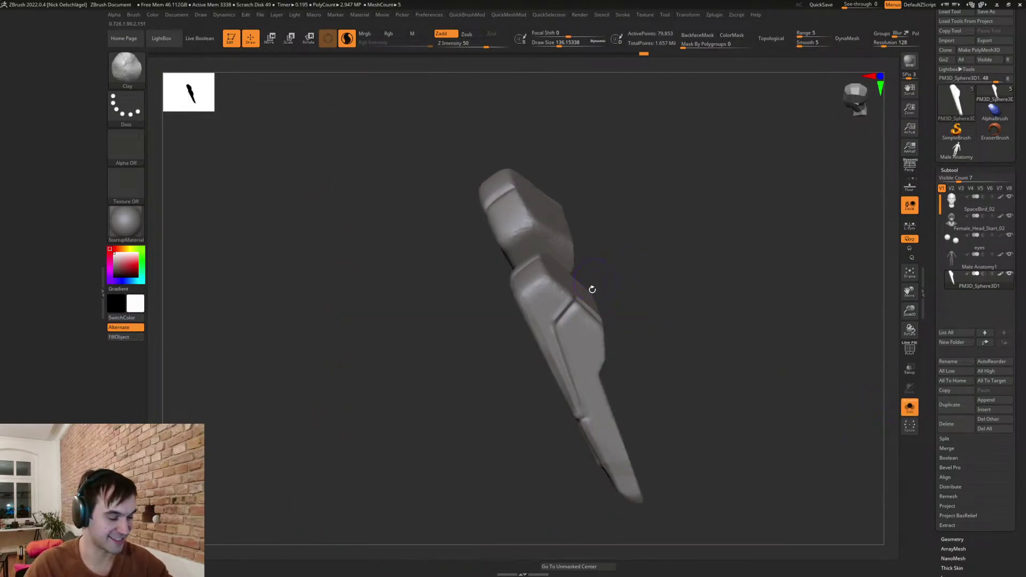
pyautogui.press('b')
pyautogui.press('t')
pyautogui.press('d')
pyautogui.moveTo(543, 300); pyautogui.dragTo(552, 282)
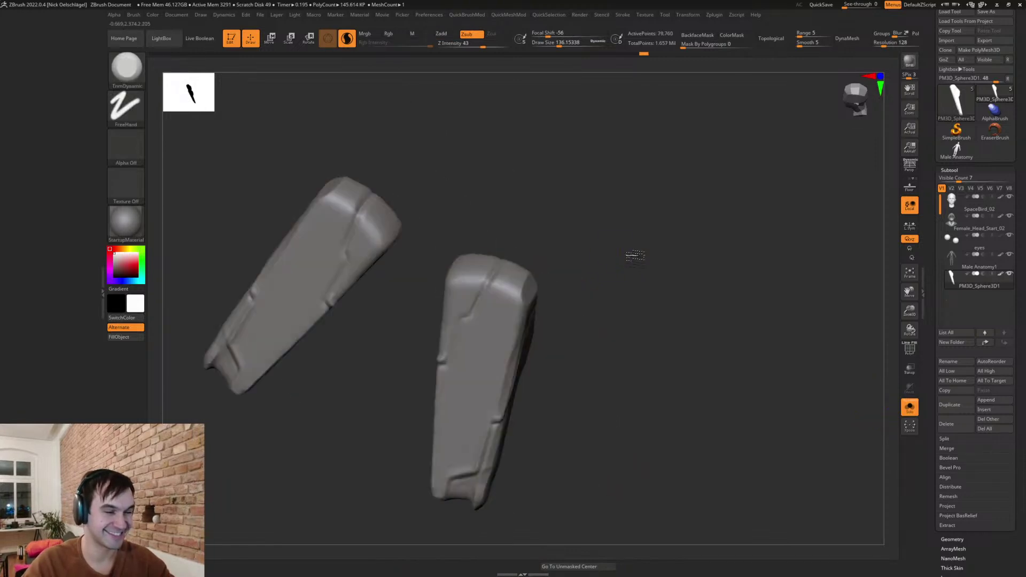
pyautogui.moveTo(494, 299); pyautogui.dragTo(510, 293)
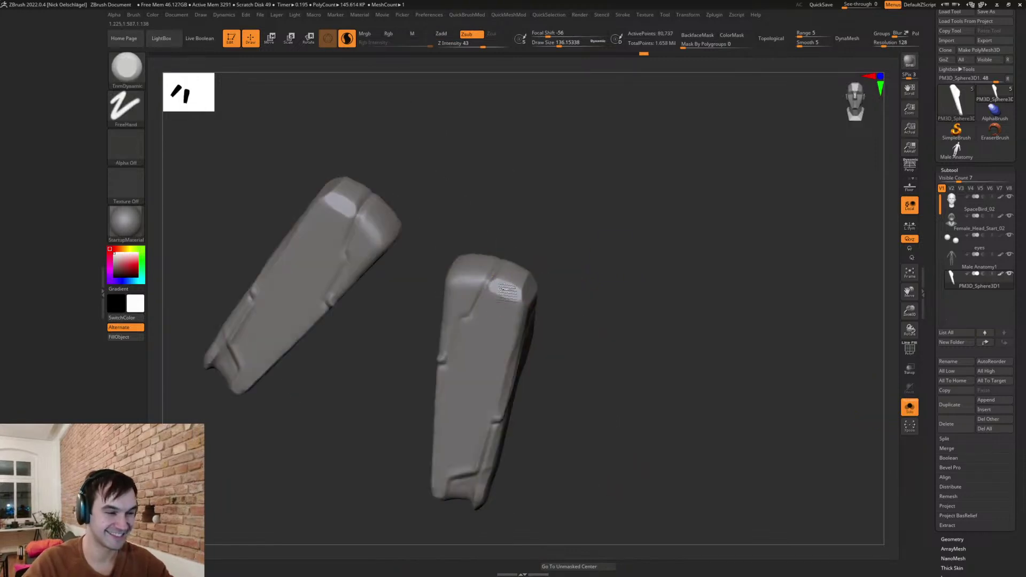
pyautogui.click(908, 407)
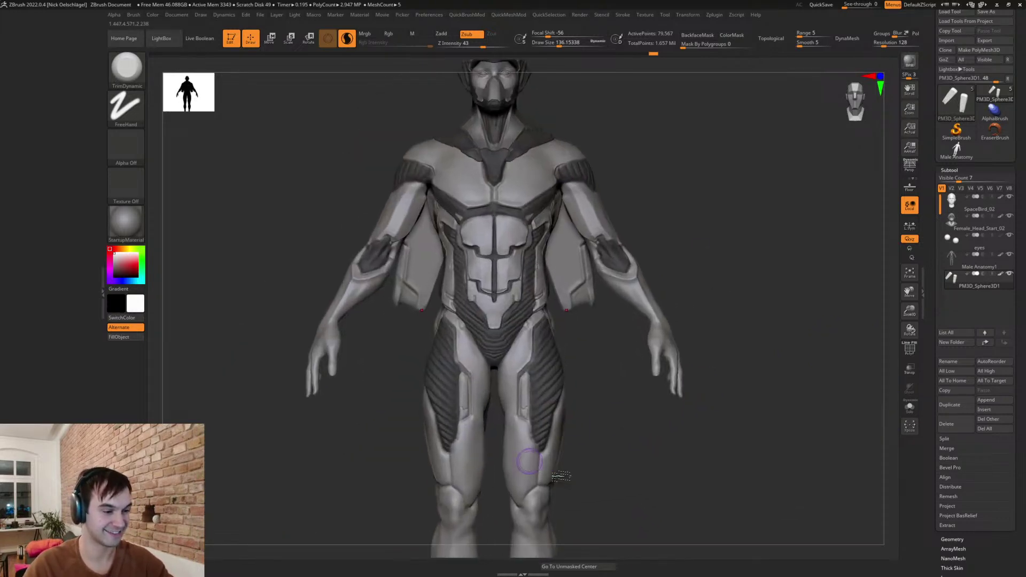
# - Select the Male Anatomy1 subtool and carve a line from the ribbed thigh inserts down to the knees with DamStandard at a draw size of about 90
pyautogui.moveTo(609, 470)
pyautogui.keyDown('alt'); pyautogui.mouseDown()
pyautogui.moveTo(640, 348)
pyautogui.moveTo(649, 415)
pyautogui.moveTo(727, 302)
pyautogui.moveTo(690, 323)
pyautogui.mouseUp(); pyautogui.keyUp('alt')
pyautogui.press('s')
pyautogui.press('b')
pyautogui.press('d')
pyautogui.press('s')
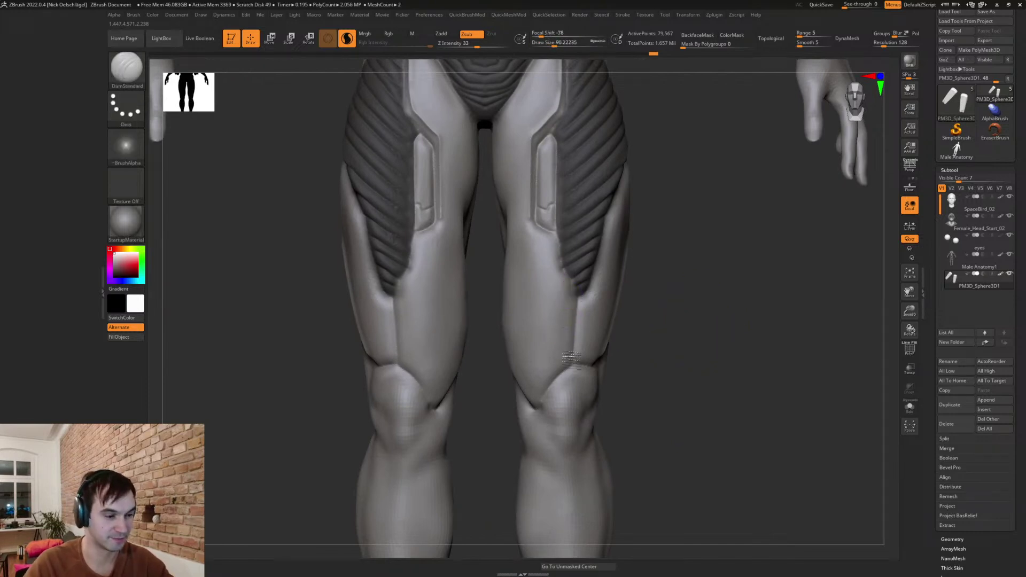
pyautogui.keyDown('alt'); pyautogui.click(572, 313); pyautogui.keyUp('alt')
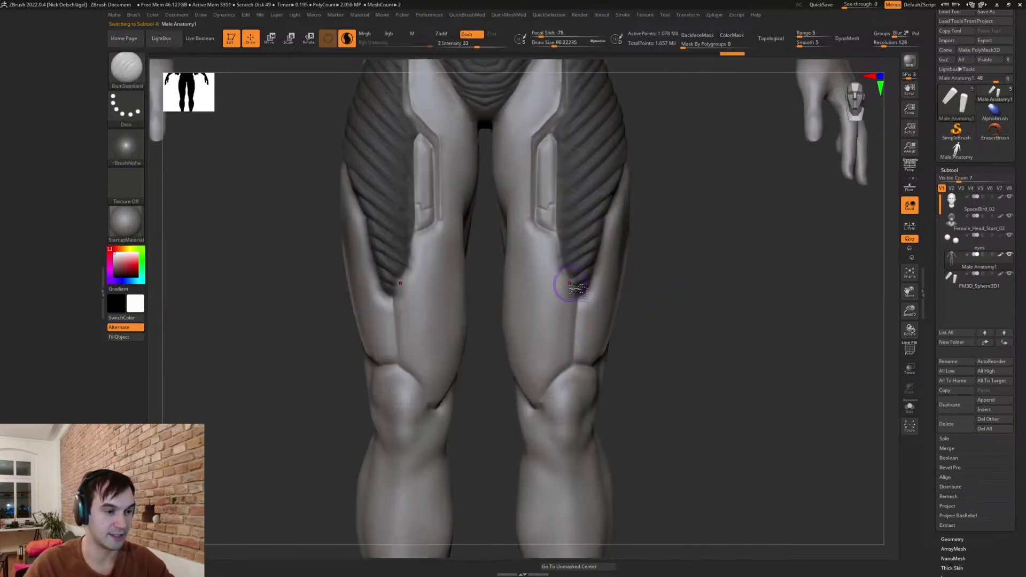
pyautogui.moveTo(583, 310)
pyautogui.mouseDown()
pyautogui.moveTo(572, 298)
pyautogui.moveTo(570, 368)
pyautogui.mouseUp()
pyautogui.moveTo(658, 383)
pyautogui.mouseDown()
pyautogui.moveTo(555, 389)
pyautogui.moveTo(504, 374)
pyautogui.mouseUp()
pyautogui.moveTo(617, 407); pyautogui.dragTo(578, 430)
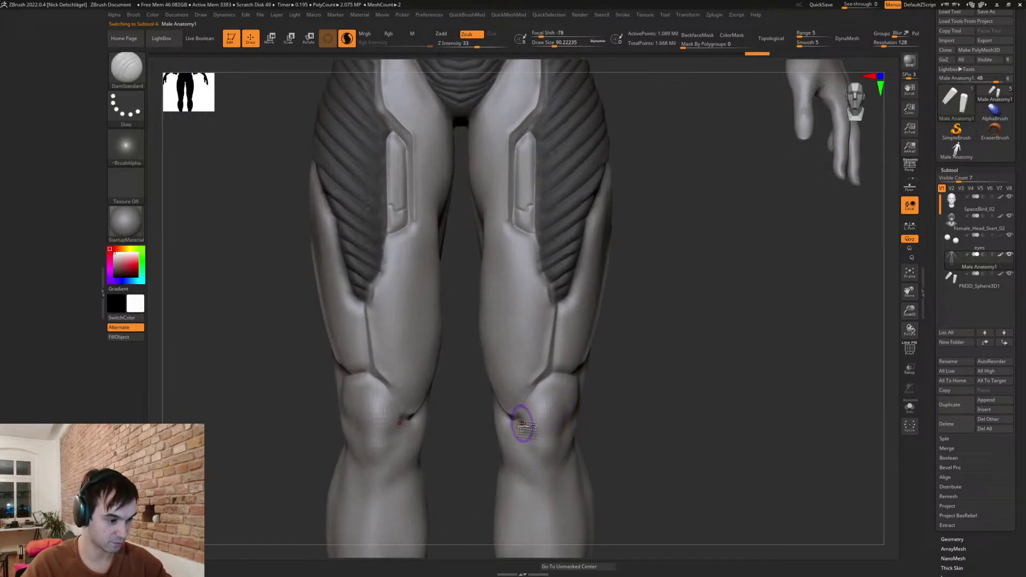
# - Carve an angular panel line around the inner side and underside of the kneecaps
pyautogui.moveTo(514, 417); pyautogui.dragTo(548, 464)
pyautogui.moveTo(614, 456)
pyautogui.mouseDown()
pyautogui.moveTo(550, 463)
pyautogui.moveTo(583, 449)
pyautogui.mouseUp()
pyautogui.moveTo(676, 405)
pyautogui.mouseDown()
pyautogui.moveTo(580, 438)
pyautogui.moveTo(579, 387)
pyautogui.mouseUp()
pyautogui.moveTo(646, 422); pyautogui.dragTo(676, 382)
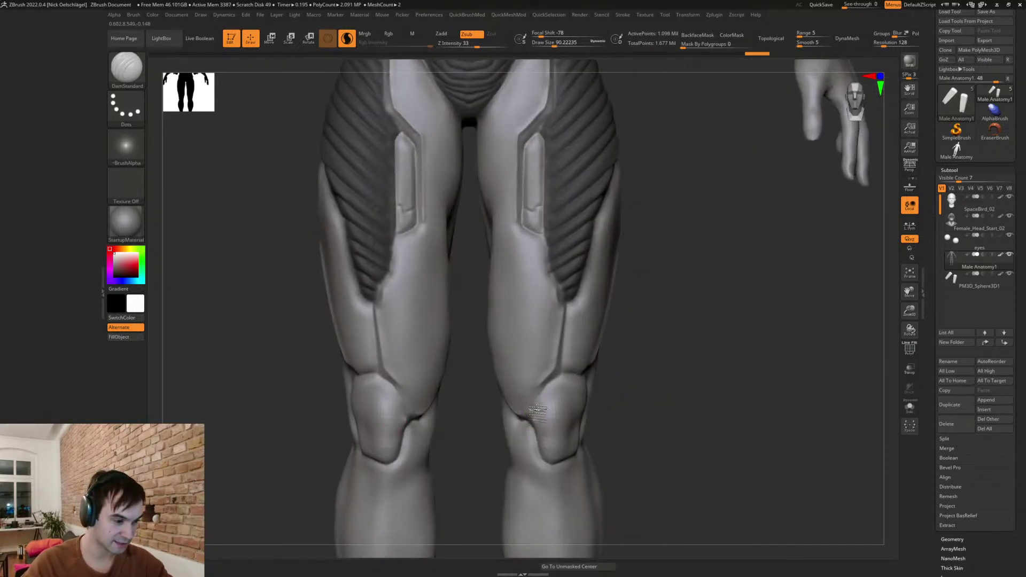
# - Try an additional groove along the upper inner edge of the kneecaps and undo the last stroke
pyautogui.moveTo(537, 411); pyautogui.dragTo(569, 377)
pyautogui.press('f')
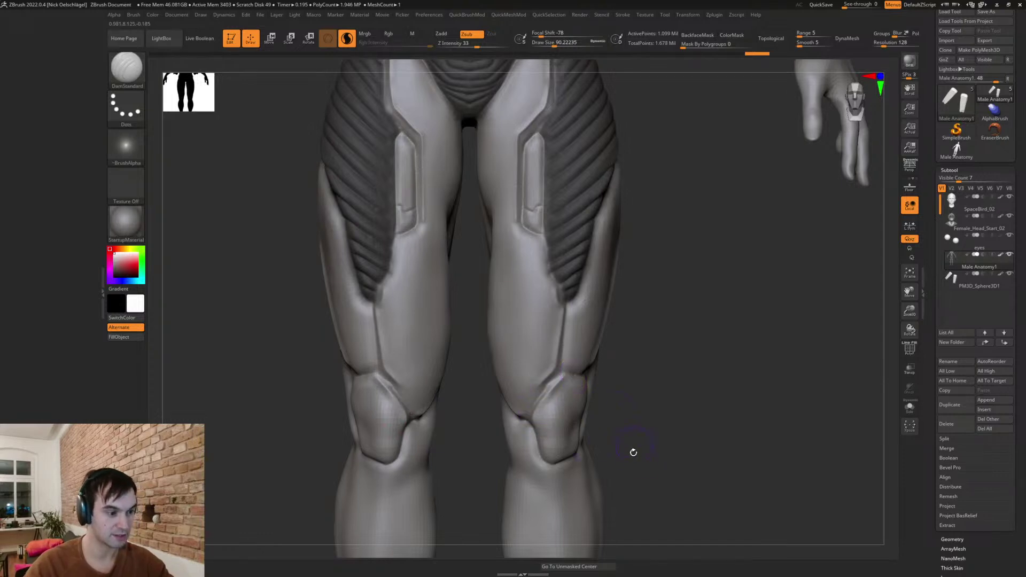
pyautogui.moveTo(582, 398)
pyautogui.mouseDown()
pyautogui.moveTo(600, 406)
pyautogui.moveTo(574, 413)
pyautogui.mouseUp()
pyautogui.press('ctrl')
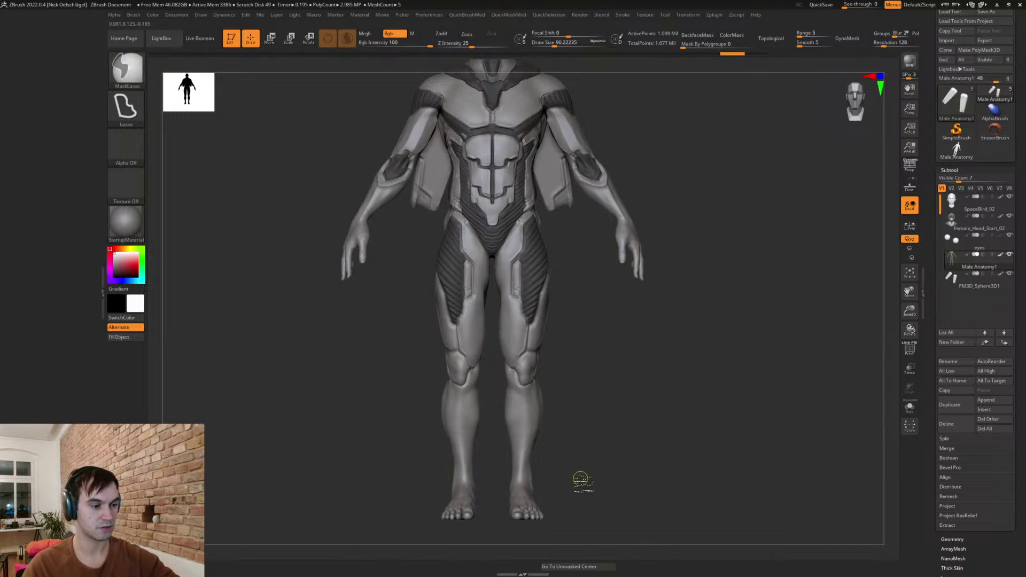
pyautogui.hotkey('ctrl', 'z')
# - Carve the outer side of the knees and upper calves with DamStandard from the side view
pyautogui.keyDown('alt'); pyautogui.moveTo(573, 413); pyautogui.dragTo(579, 428); pyautogui.keyUp('alt')
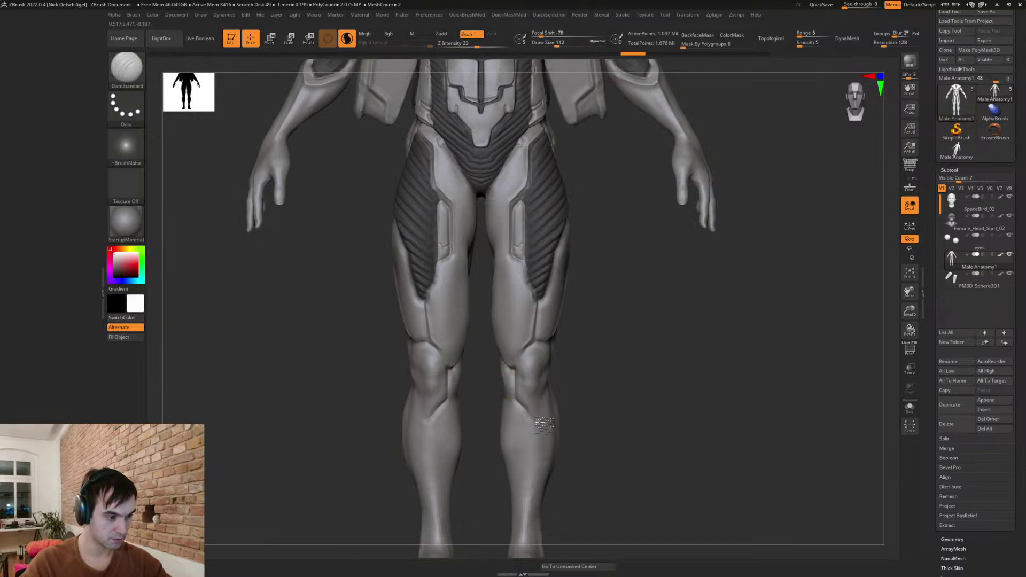
pyautogui.moveTo(579, 415); pyautogui.dragTo(481, 408)
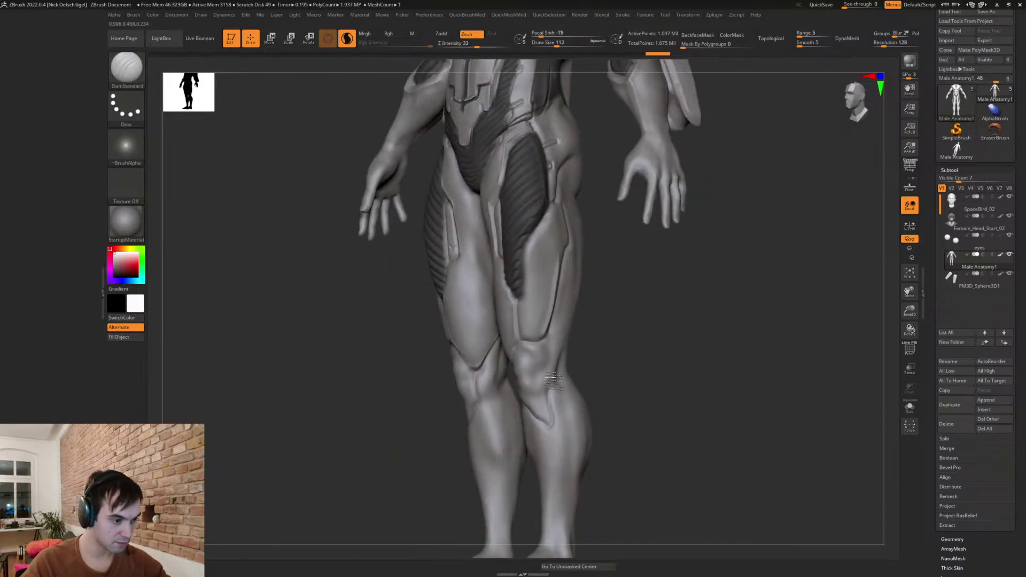
pyautogui.keyDown('shift'); pyautogui.moveTo(615, 396); pyautogui.dragTo(634, 398); pyautogui.keyUp('shift')
pyautogui.moveTo(631, 445)
pyautogui.keyDown('alt'); pyautogui.mouseDown()
pyautogui.moveTo(583, 374)
pyautogui.moveTo(576, 412)
pyautogui.moveTo(564, 403)
pyautogui.moveTo(577, 456)
pyautogui.moveTo(559, 306)
pyautogui.moveTo(537, 401)
pyautogui.mouseUp(); pyautogui.keyUp('alt')
pyautogui.moveTo(594, 394); pyautogui.dragTo(540, 392)
pyautogui.moveTo(535, 394); pyautogui.dragTo(540, 398)
pyautogui.moveTo(612, 398)
pyautogui.mouseDown()
pyautogui.moveTo(575, 403)
pyautogui.moveTo(568, 373)
pyautogui.mouseUp()
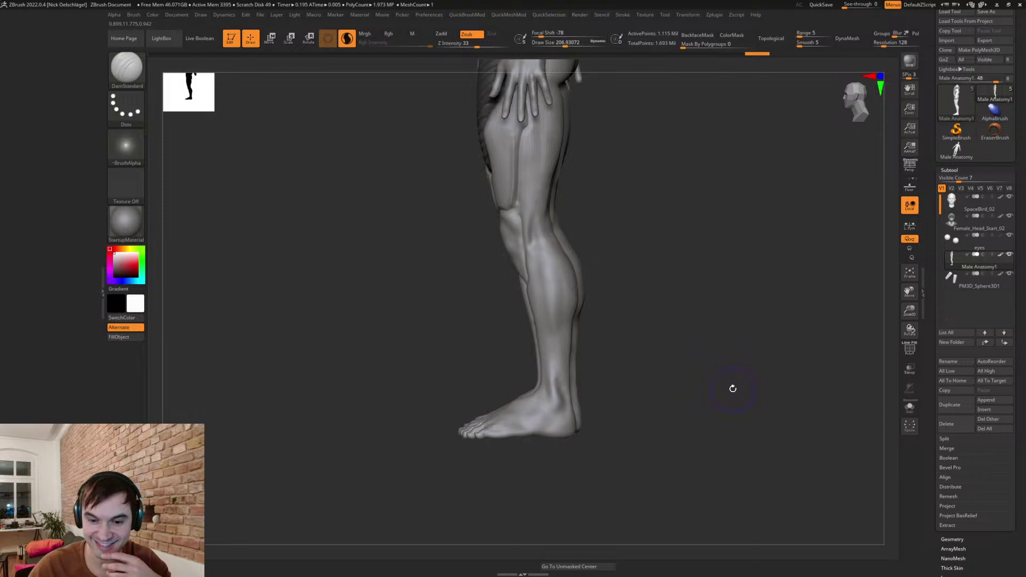
# - Flatten the backs of the calves with TrimDynamic at a draw size of about 299
pyautogui.moveTo(706, 314)
pyautogui.mouseDown()
pyautogui.moveTo(708, 355)
pyautogui.moveTo(626, 295)
pyautogui.moveTo(639, 330)
pyautogui.moveTo(608, 321)
pyautogui.mouseUp()
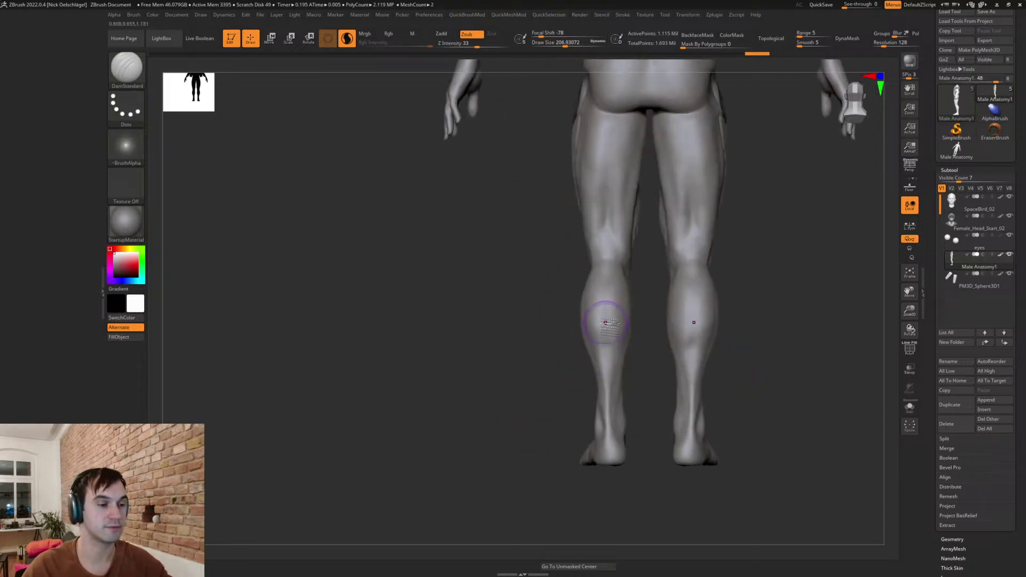
pyautogui.press('b')
pyautogui.press('t')
pyautogui.press('d')
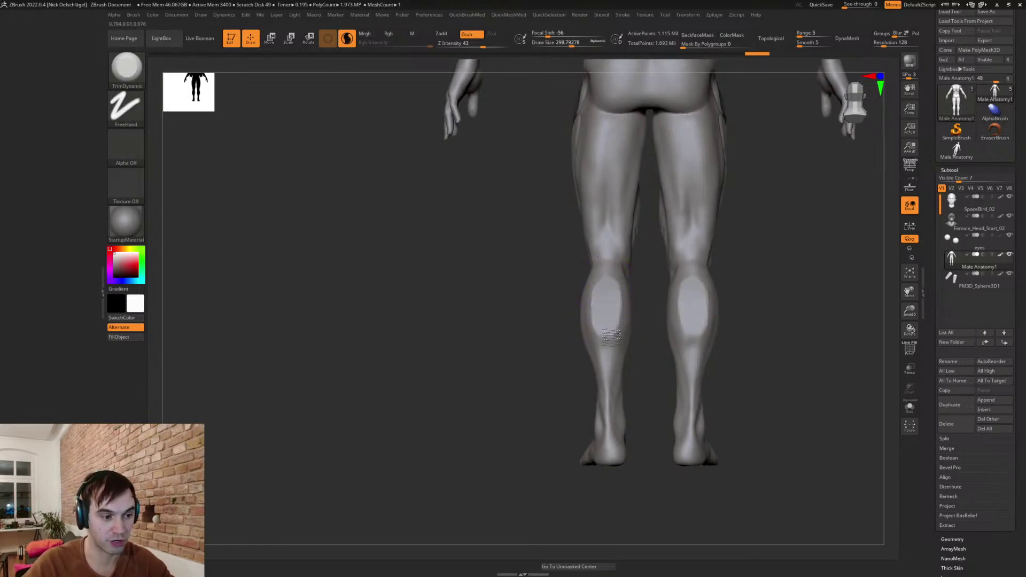
pyautogui.moveTo(545, 330)
pyautogui.mouseDown()
pyautogui.moveTo(588, 337)
pyautogui.moveTo(692, 286)
pyautogui.moveTo(634, 327)
pyautogui.moveTo(651, 338)
pyautogui.mouseUp()
# - Carve two vertical grooves down the lower calves above the heels with DamStandard at a draw size of about 101
pyautogui.press('s')
pyautogui.keyDown('alt'); pyautogui.moveTo(666, 406); pyautogui.dragTo(653, 283); pyautogui.keyUp('alt')
pyautogui.moveTo(645, 320); pyautogui.dragTo(672, 321)
pyautogui.press('s')
pyautogui.moveTo(663, 321); pyautogui.dragTo(658, 321)
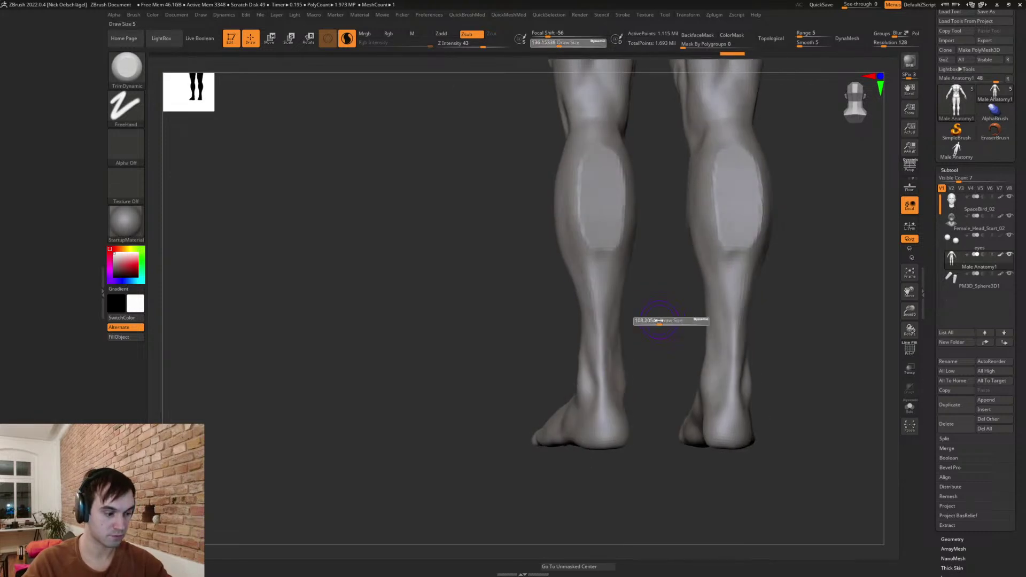
pyautogui.press('b')
pyautogui.press('d')
pyautogui.press('s')
pyautogui.moveTo(602, 324); pyautogui.dragTo(613, 257, button='right')
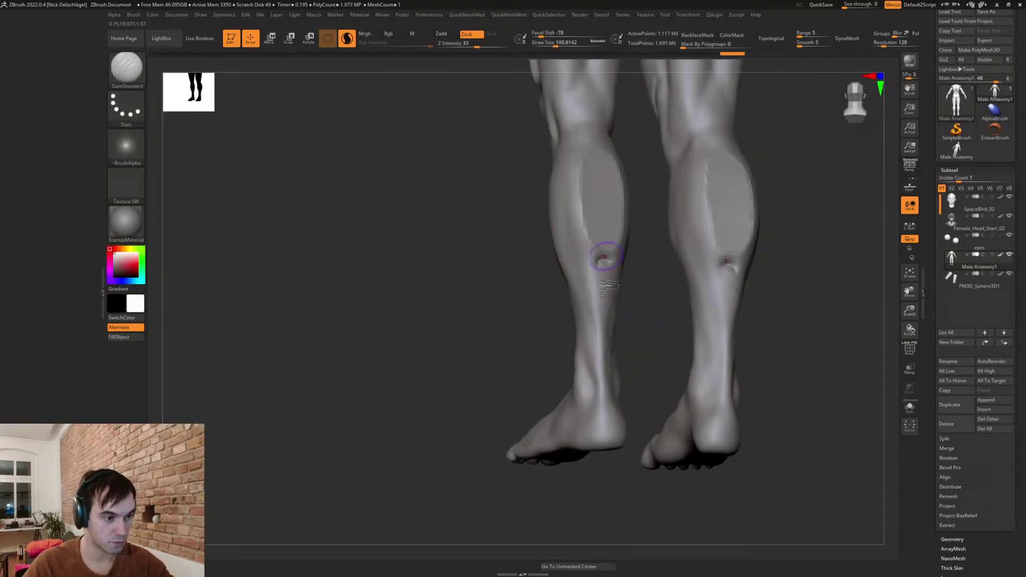
pyautogui.moveTo(600, 263); pyautogui.dragTo(600, 381)
pyautogui.moveTo(665, 324); pyautogui.dragTo(616, 303)
pyautogui.moveTo(614, 265); pyautogui.dragTo(605, 377)
# - Undo the last stroke and recarve the groove capping the vertical channels beneath the flattened calf planes
pyautogui.moveTo(628, 343); pyautogui.dragTo(588, 246, button='right')
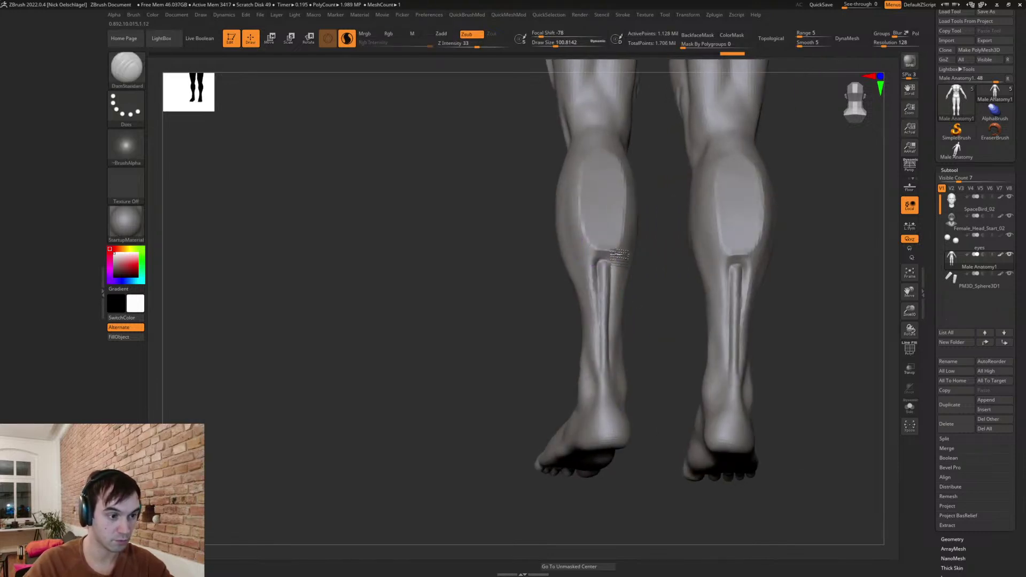
pyautogui.hotkey('ctrl', 'z')
pyautogui.moveTo(597, 250); pyautogui.dragTo(595, 266)
pyautogui.keyDown('ctrl'); pyautogui.moveTo(640, 347); pyautogui.dragTo(701, 388, button='right'); pyautogui.keyUp('ctrl')
pyautogui.moveTo(700, 388); pyautogui.dragTo(729, 383, button='right')
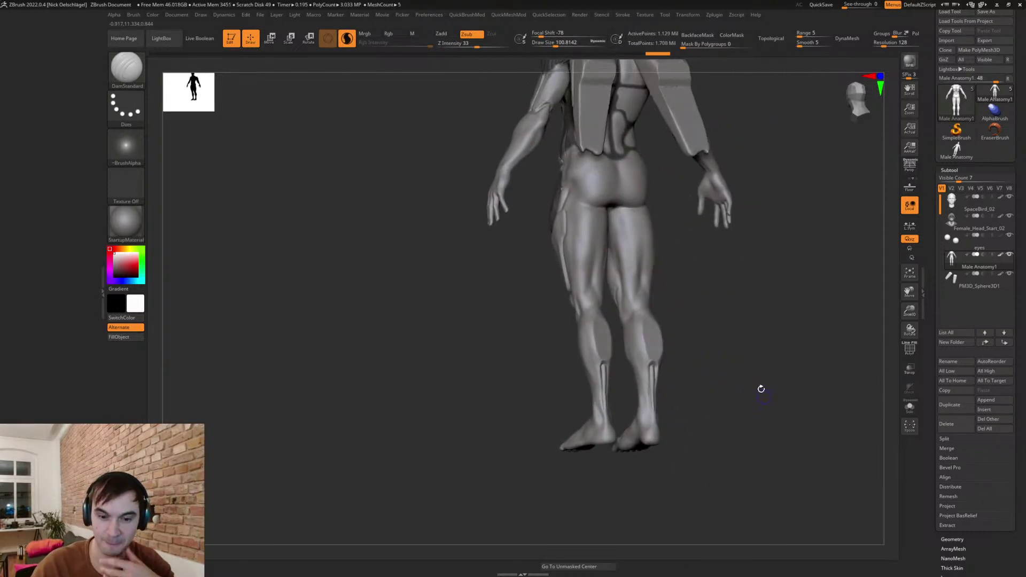
pyautogui.moveTo(700, 288); pyautogui.dragTo(725, 404, button='right')
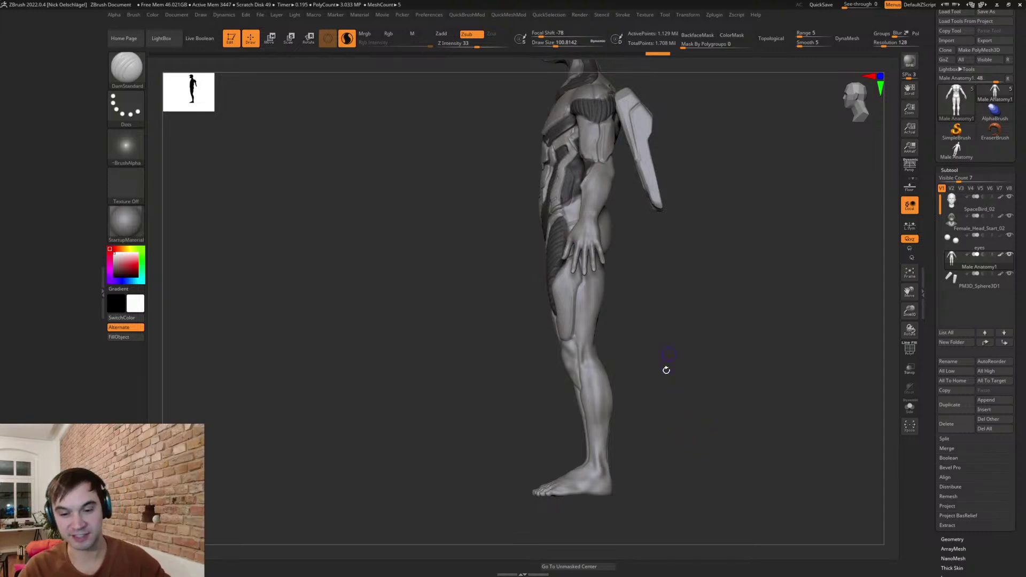
# - Reshape the calf silhouette in side view with the Move brush at a draw size of about 365
pyautogui.moveTo(678, 341)
pyautogui.mouseDown(button='right')
pyautogui.moveTo(685, 354)
pyautogui.moveTo(650, 360)
pyautogui.mouseUp(button='right')
pyautogui.press('s')
pyautogui.moveTo(651, 360); pyautogui.dragTo(670, 359)
pyautogui.press('b')
pyautogui.press('m')
pyautogui.press('v')
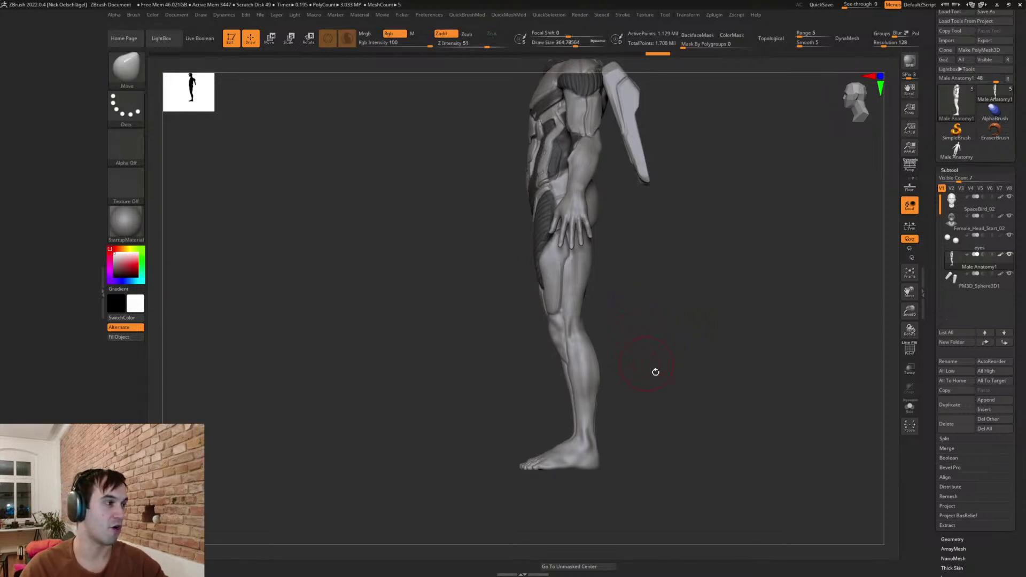
pyautogui.moveTo(602, 381); pyautogui.dragTo(600, 368)
pyautogui.moveTo(706, 369); pyautogui.dragTo(617, 376, button='right')
pyautogui.moveTo(614, 380); pyautogui.dragTo(621, 382)
pyautogui.moveTo(632, 400); pyautogui.dragTo(615, 383, button='right')
pyautogui.moveTo(622, 368); pyautogui.dragTo(619, 367)
pyautogui.keyDown('shift'); pyautogui.moveTo(603, 346); pyautogui.dragTo(582, 341, button='right'); pyautogui.keyUp('shift')
# - Reshape and smooth the backs of the thighs with the Move brush at a draw size of about 393
pyautogui.press('s')
pyautogui.moveTo(620, 362); pyautogui.dragTo(624, 365)
pyautogui.moveTo(632, 266); pyautogui.dragTo(620, 265, button='right')
pyautogui.moveTo(622, 263); pyautogui.dragTo(631, 255)
pyautogui.moveTo(712, 325); pyautogui.dragTo(770, 324)
pyautogui.moveTo(611, 257)
pyautogui.mouseDown()
pyautogui.moveTo(618, 283)
pyautogui.moveTo(617, 270)
pyautogui.mouseUp()
pyautogui.press('s')
pyautogui.keyDown('shift'); pyautogui.moveTo(615, 262); pyautogui.dragTo(616, 267); pyautogui.keyUp('shift')
pyautogui.keyDown('shift'); pyautogui.moveTo(665, 314); pyautogui.dragTo(675, 369); pyautogui.keyUp('shift')
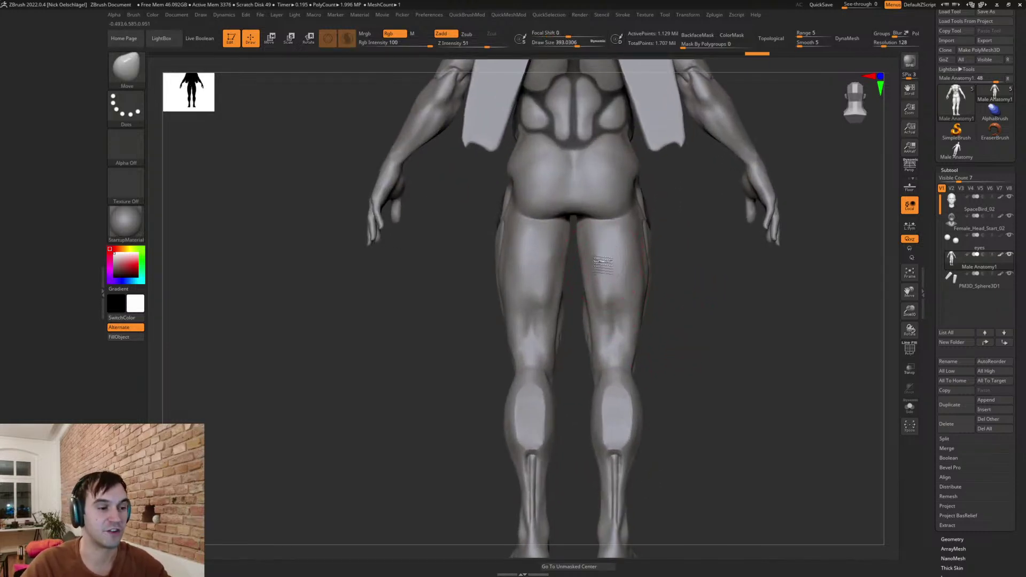
# - Flatten the backs of the thighs with TrimDynamic at a draw size of about 338
pyautogui.press('s')
pyautogui.moveTo(611, 271); pyautogui.dragTo(603, 263)
pyautogui.press('b')
pyautogui.press('t')
pyautogui.press('d')
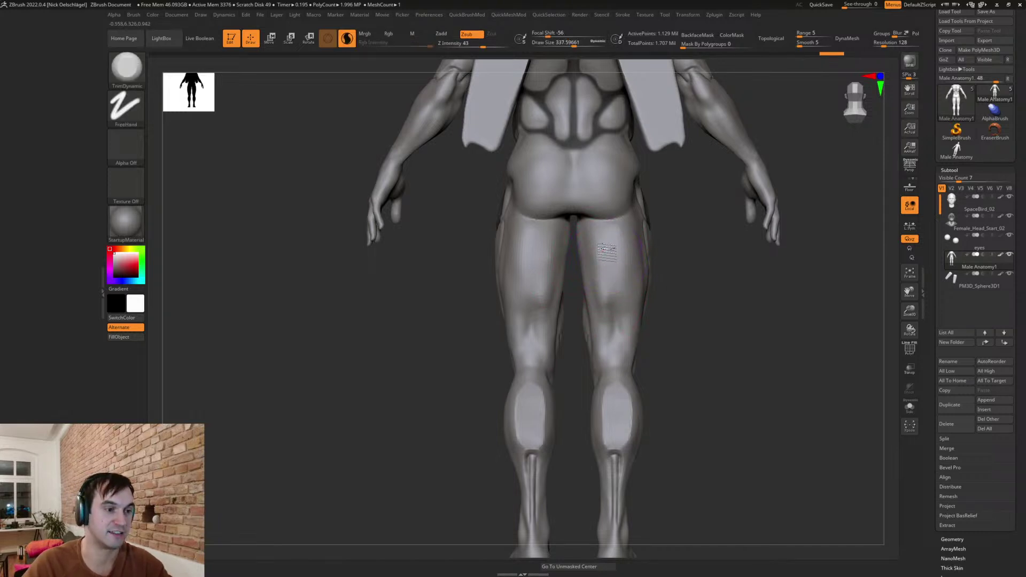
pyautogui.moveTo(673, 295); pyautogui.dragTo(614, 265)
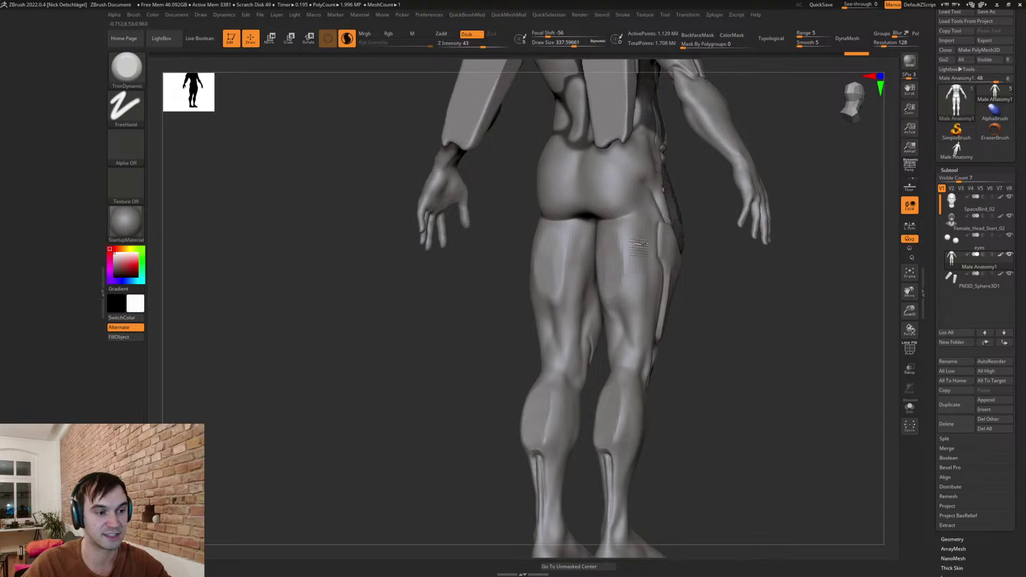
pyautogui.moveTo(711, 341)
pyautogui.mouseDown()
pyautogui.moveTo(726, 339)
pyautogui.moveTo(698, 334)
pyautogui.mouseUp()
pyautogui.moveTo(646, 280); pyautogui.dragTo(658, 224)
# - Flatten the outer buttocks and hips with TrimDynamic, reducing the draw size to about 217
pyautogui.moveTo(655, 180)
pyautogui.mouseDown()
pyautogui.moveTo(633, 177)
pyautogui.moveTo(591, 200)
pyautogui.mouseUp()
pyautogui.moveTo(766, 140)
pyautogui.mouseDown()
pyautogui.moveTo(710, 161)
pyautogui.moveTo(692, 190)
pyautogui.moveTo(677, 190)
pyautogui.mouseUp()
pyautogui.press('s')
pyautogui.press('s')
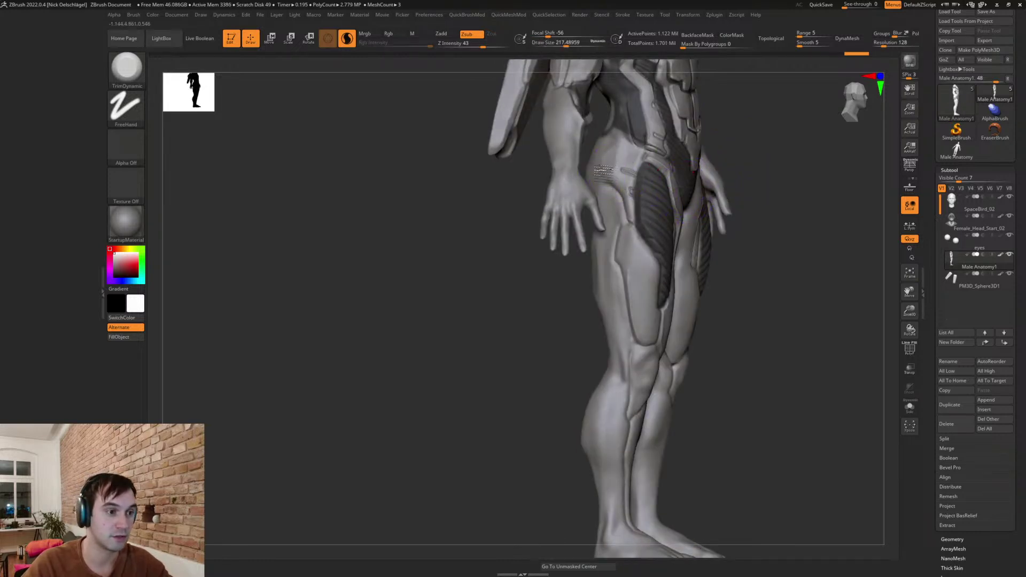
pyautogui.keyDown('shift'); pyautogui.moveTo(731, 142); pyautogui.dragTo(801, 164); pyautogui.keyUp('shift')
# - Carve an angled panel line across each buttock with DamStandard at a draw size of about 217
pyautogui.moveTo(684, 353)
pyautogui.keyDown('alt'); pyautogui.mouseDown()
pyautogui.moveTo(671, 314)
pyautogui.moveTo(692, 303)
pyautogui.moveTo(682, 307)
pyautogui.mouseUp(); pyautogui.keyUp('alt')
pyautogui.press('b')
pyautogui.press('d')
pyautogui.press('s')
pyautogui.moveTo(604, 223)
pyautogui.mouseDown()
pyautogui.moveTo(563, 265)
pyautogui.moveTo(562, 289)
pyautogui.mouseUp()
pyautogui.moveTo(643, 298); pyautogui.dragTo(647, 282)
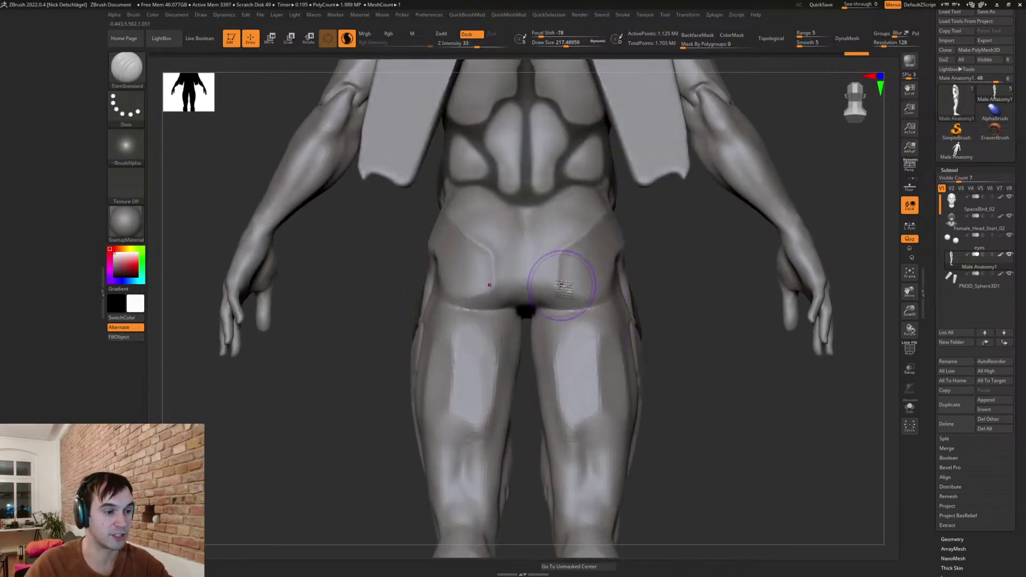
# - Sharpen the lower edge of the lower-back recess with DamStandard at a draw size of about 94
pyautogui.press('s')
pyautogui.moveTo(530, 216); pyautogui.dragTo(524, 217)
pyautogui.moveTo(533, 218); pyautogui.dragTo(554, 208, button='right')
pyautogui.press('s')
pyautogui.moveTo(472, 192); pyautogui.dragTo(526, 207)
pyautogui.keyDown('alt'); pyautogui.moveTo(649, 230); pyautogui.dragTo(653, 283); pyautogui.keyUp('alt')
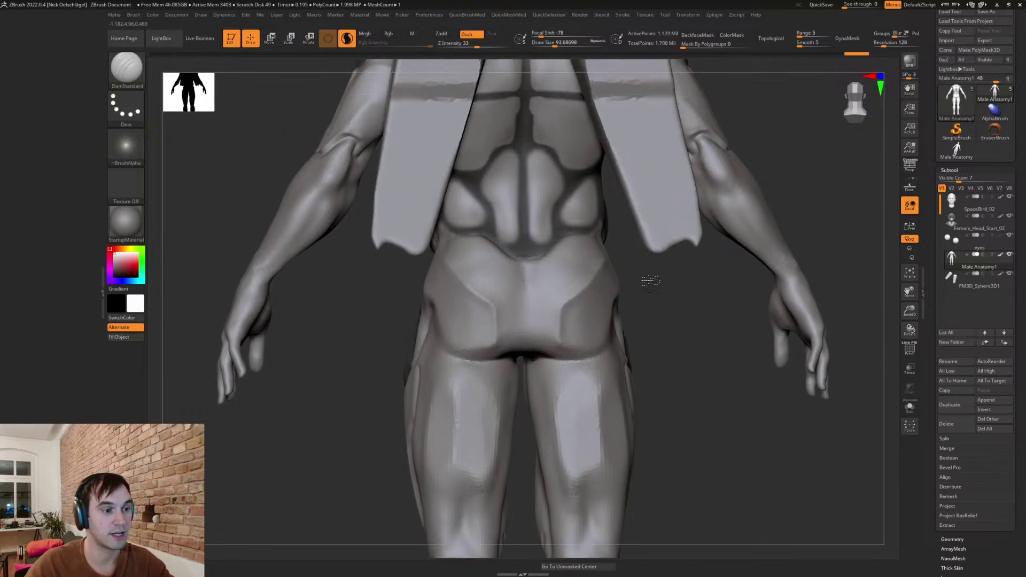
# - Isolate the body subtool and deepen the grooves between the lower-back plates and along the spine
pyautogui.click(911, 408)
pyautogui.moveTo(734, 306); pyautogui.dragTo(658, 260)
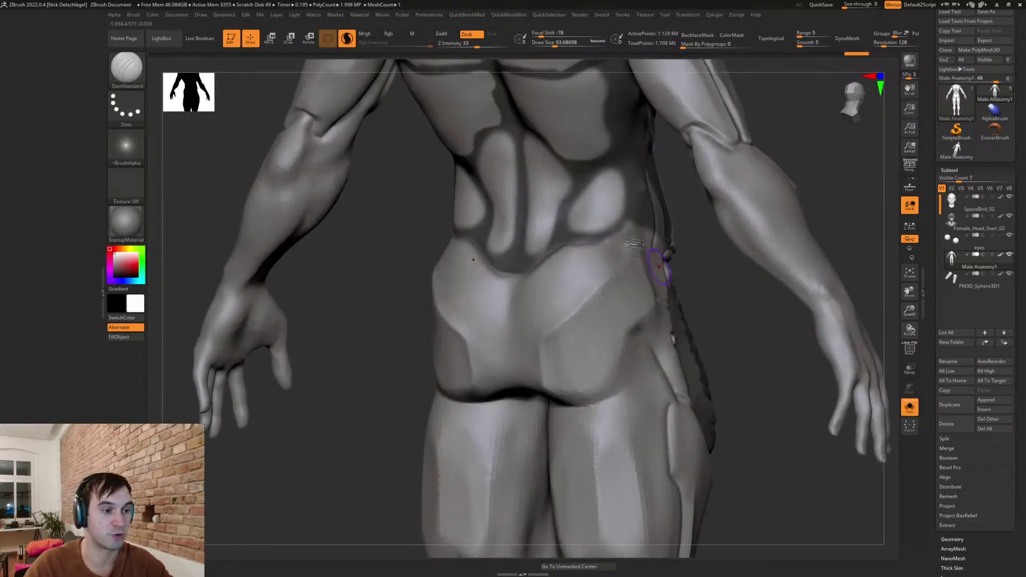
pyautogui.press('s')
pyautogui.moveTo(604, 226); pyautogui.dragTo(603, 227)
pyautogui.keyDown('shift'); pyautogui.moveTo(687, 239); pyautogui.dragTo(653, 239); pyautogui.keyUp('shift')
pyautogui.moveTo(570, 221)
pyautogui.mouseDown()
pyautogui.moveTo(608, 172)
pyautogui.moveTo(621, 172)
pyautogui.mouseUp()
pyautogui.moveTo(572, 227)
pyautogui.mouseDown()
pyautogui.moveTo(607, 228)
pyautogui.moveTo(624, 202)
pyautogui.moveTo(621, 172)
pyautogui.mouseUp()
pyautogui.moveTo(661, 229); pyautogui.dragTo(666, 212)
pyautogui.moveTo(525, 147)
pyautogui.mouseDown()
pyautogui.moveTo(543, 136)
pyautogui.moveTo(571, 179)
pyautogui.moveTo(551, 250)
pyautogui.moveTo(518, 238)
pyautogui.mouseUp()
pyautogui.moveTo(522, 174)
pyautogui.keyDown('shift'); pyautogui.mouseDown()
pyautogui.moveTo(500, 235)
pyautogui.moveTo(515, 137)
pyautogui.mouseUp(); pyautogui.keyUp('shift')
# - Carve the inner edges of the mid-back plates beside the spine at a draw size of about 56
pyautogui.keyDown('alt'); pyautogui.moveTo(664, 194); pyautogui.dragTo(625, 303); pyautogui.keyUp('alt')
pyautogui.press('s')
pyautogui.moveTo(538, 155)
pyautogui.mouseDown()
pyautogui.moveTo(552, 215)
pyautogui.moveTo(564, 223)
pyautogui.mouseUp()
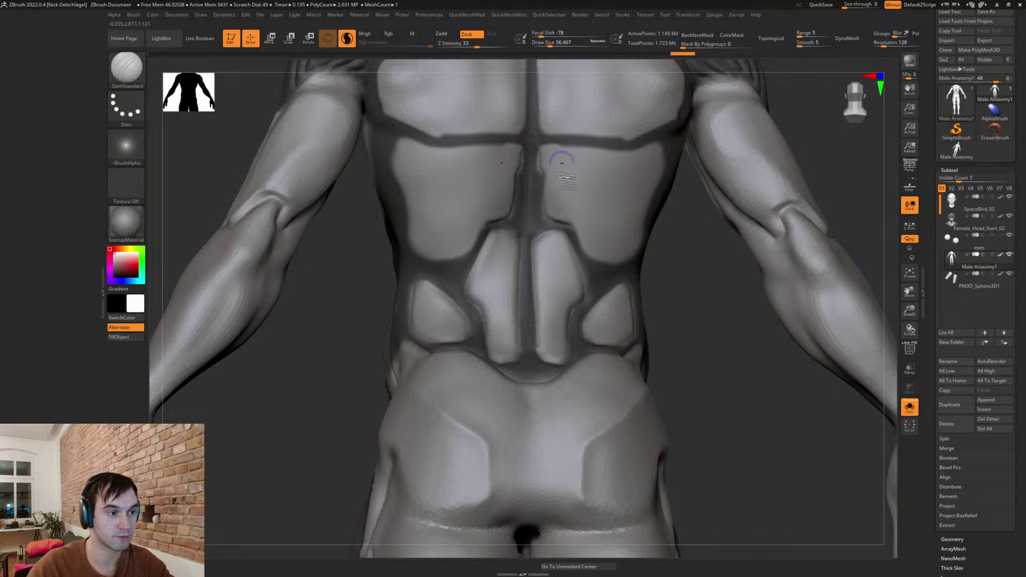
# - Switch to TrimDynamic at a draw size of about 124 and show all the subtools again
pyautogui.press('b')
pyautogui.press('t')
pyautogui.press('d')
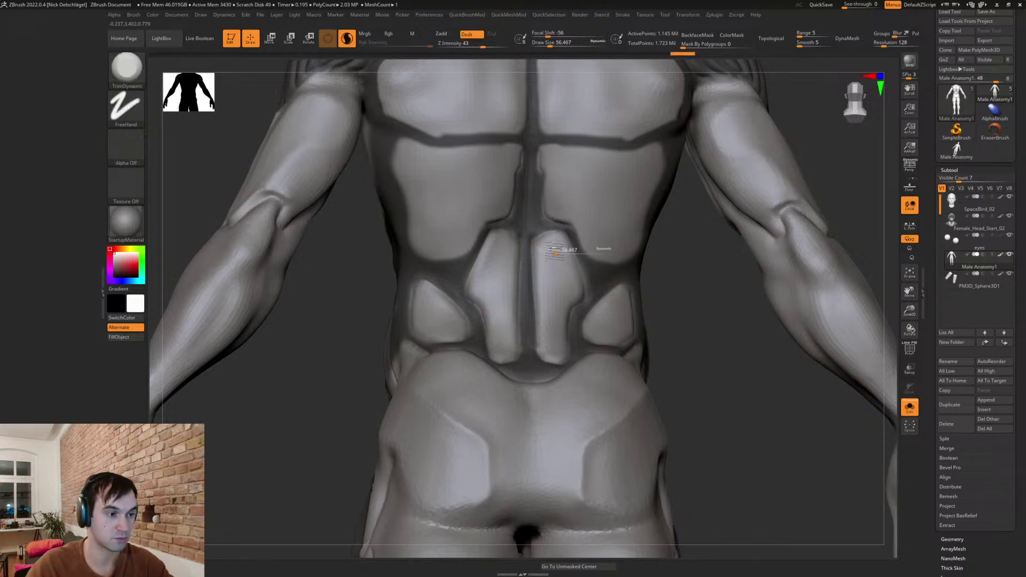
pyautogui.press('s')
pyautogui.moveTo(556, 248); pyautogui.dragTo(566, 253)
pyautogui.keyDown('alt'); pyautogui.moveTo(699, 348); pyautogui.dragTo(690, 417); pyautogui.keyUp('alt')
pyautogui.moveTo(689, 417)
pyautogui.mouseDown()
pyautogui.moveTo(665, 424)
pyautogui.moveTo(703, 407)
pyautogui.moveTo(637, 447)
pyautogui.mouseUp()
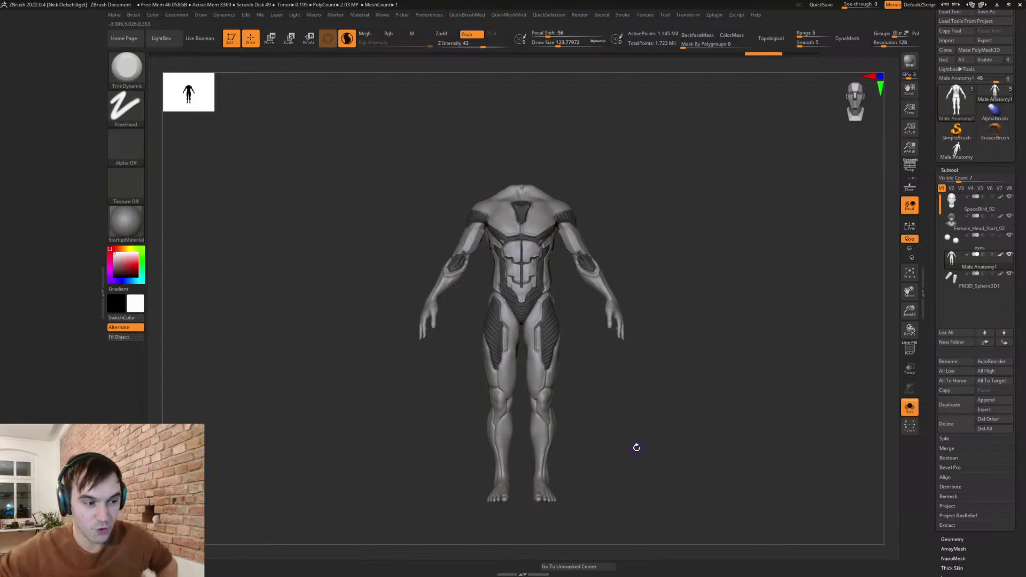
pyautogui.click(911, 408)
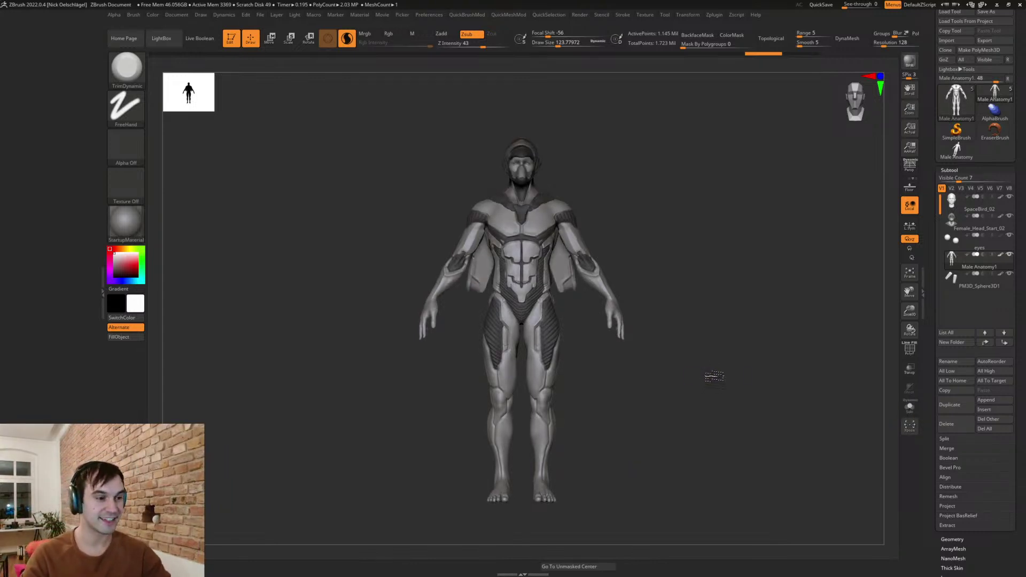
# - Collapse the subtool list and save the tool to disk
pyautogui.moveTo(967, 202); pyautogui.dragTo(967, 218)
pyautogui.click(965, 184)
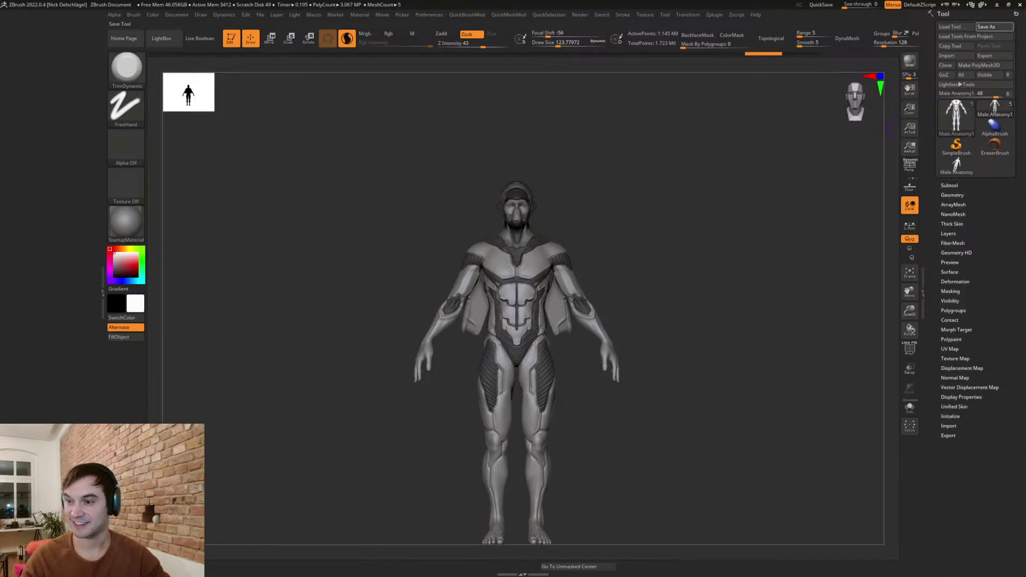
pyautogui.hotkey('ctrl', 's')
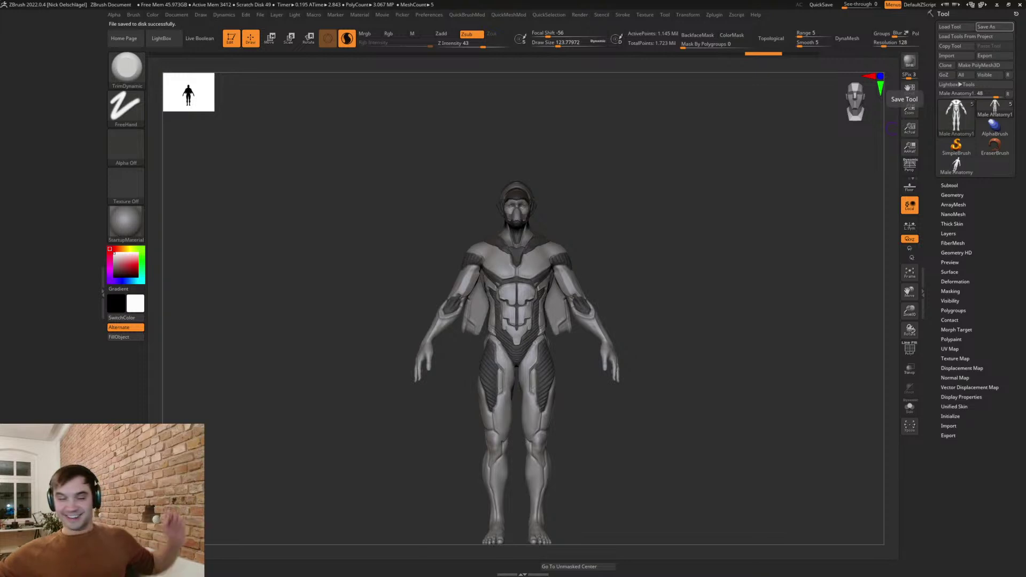
# - Examine the armoured figure's torso, arms and legs from the front and the sides
pyautogui.keyDown('alt'); pyautogui.moveTo(729, 323); pyautogui.dragTo(738, 394); pyautogui.keyUp('alt')
pyautogui.keyDown('alt'); pyautogui.moveTo(754, 347); pyautogui.dragTo(771, 371); pyautogui.keyUp('alt')
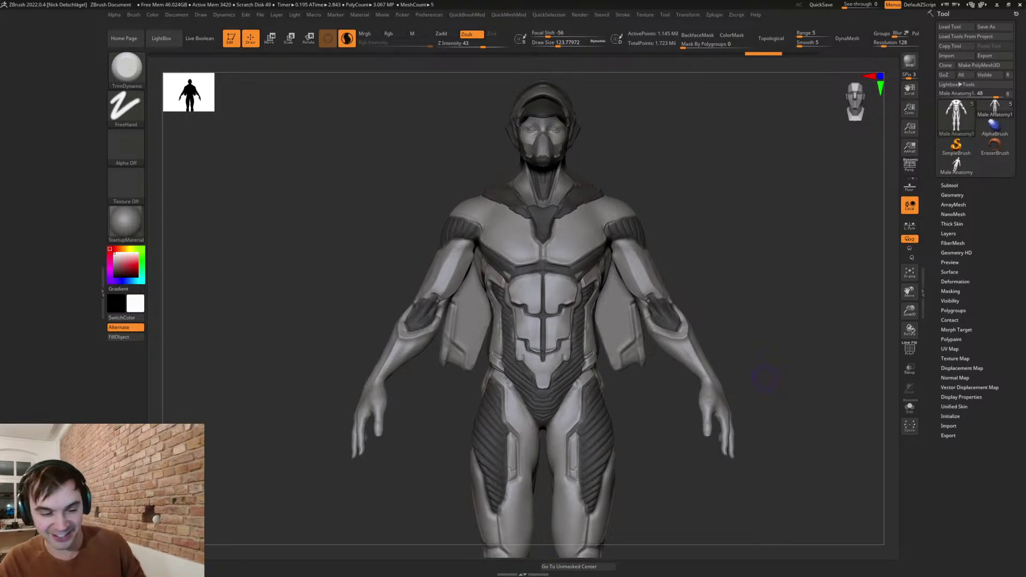
pyautogui.moveTo(760, 386); pyautogui.dragTo(599, 331)
pyautogui.moveTo(581, 283)
pyautogui.mouseDown()
pyautogui.moveTo(564, 268)
pyautogui.moveTo(617, 296)
pyautogui.moveTo(570, 307)
pyautogui.moveTo(598, 312)
pyautogui.moveTo(614, 333)
pyautogui.moveTo(610, 360)
pyautogui.mouseUp()
pyautogui.moveTo(657, 237)
pyautogui.mouseDown()
pyautogui.moveTo(588, 165)
pyautogui.moveTo(650, 183)
pyautogui.moveTo(632, 197)
pyautogui.mouseUp()
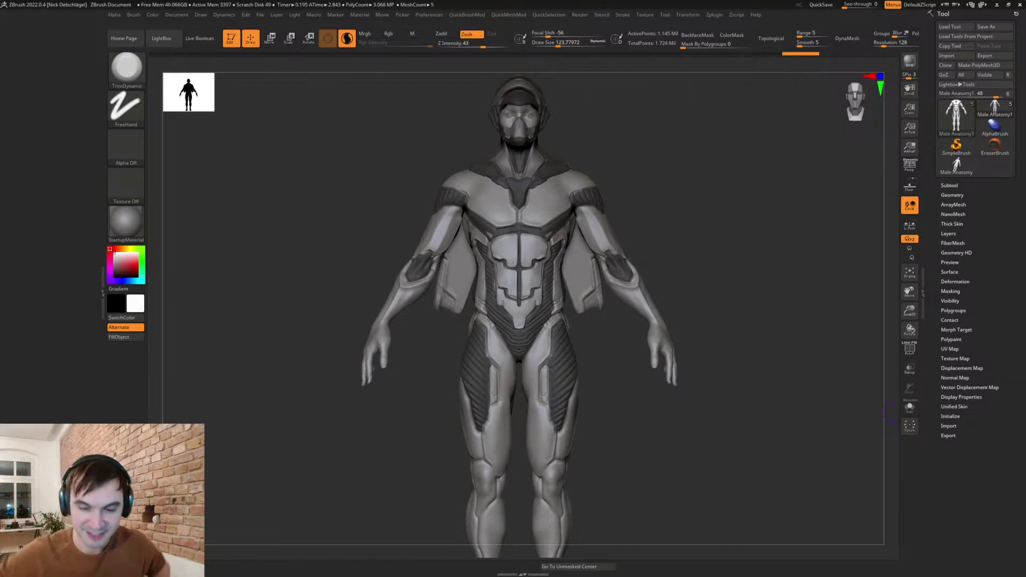
pyautogui.moveTo(683, 285)
pyautogui.mouseDown()
pyautogui.moveTo(701, 300)
pyautogui.moveTo(684, 323)
pyautogui.moveTo(692, 339)
pyautogui.moveTo(715, 278)
pyautogui.mouseUp()
# - Carve grooves around the recessed inner elbows with DamStandard at a draw size of about 59
pyautogui.press('s')
pyautogui.keyDown('alt'); pyautogui.moveTo(744, 323); pyautogui.dragTo(730, 298); pyautogui.keyUp('alt')
pyautogui.press('s')
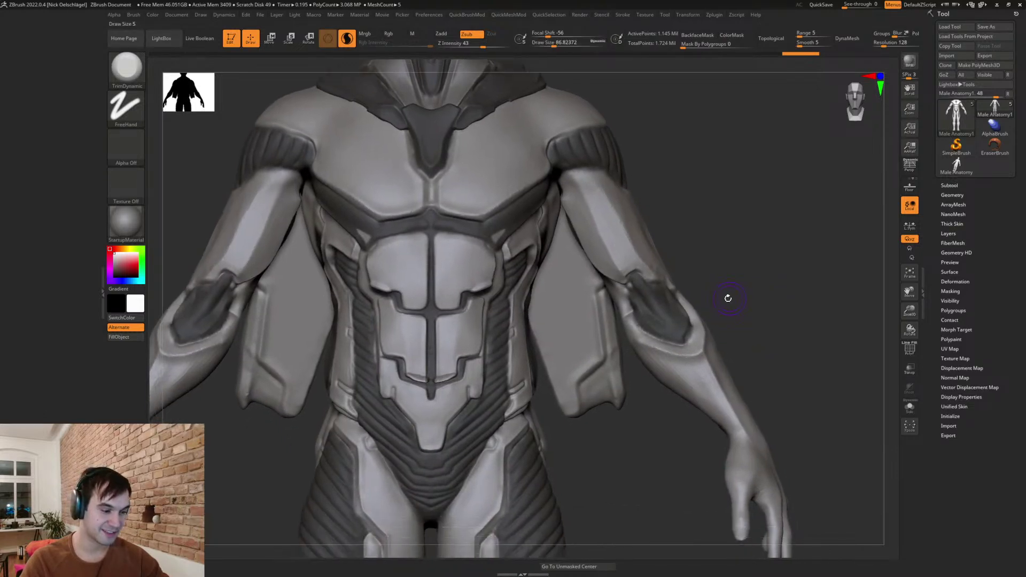
pyautogui.press('b')
pyautogui.press('d')
pyautogui.press('s')
pyautogui.press('s')
pyautogui.moveTo(646, 338); pyautogui.dragTo(642, 338)
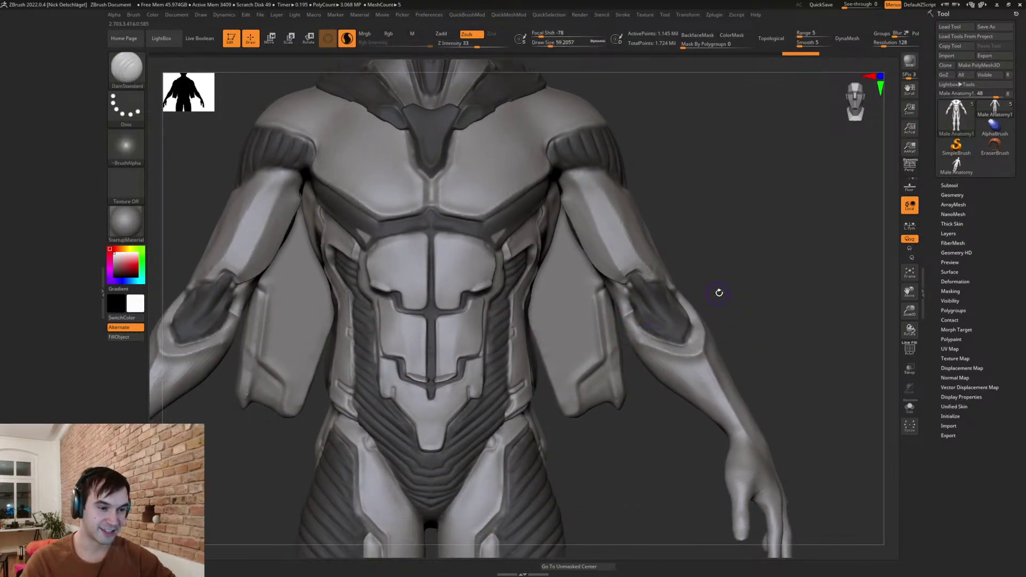
pyautogui.moveTo(718, 292); pyautogui.dragTo(639, 327)
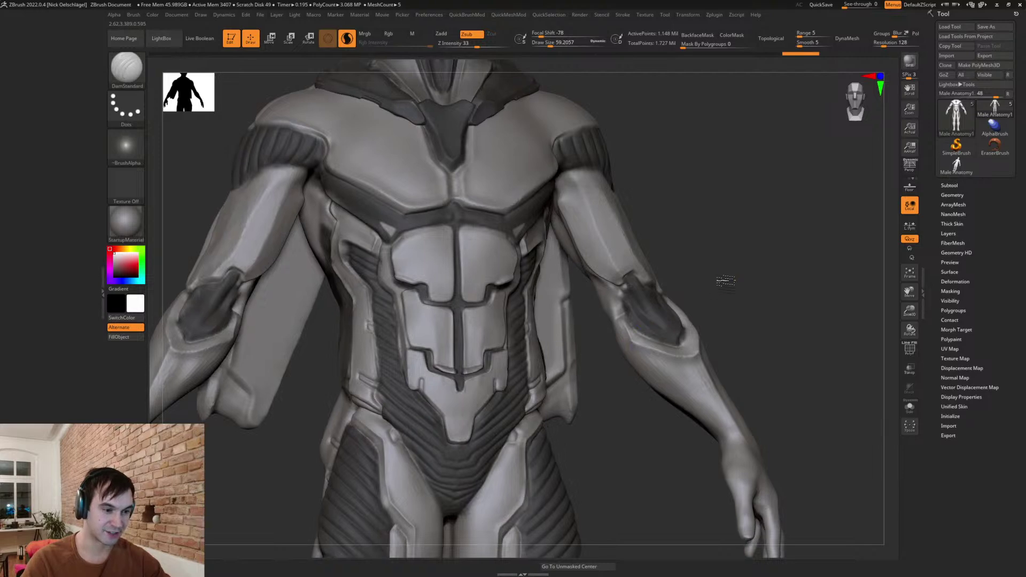
pyautogui.moveTo(721, 286); pyautogui.dragTo(610, 325)
pyautogui.moveTo(685, 300); pyautogui.dragTo(636, 323)
pyautogui.moveTo(575, 304)
pyautogui.mouseDown()
pyautogui.moveTo(590, 325)
pyautogui.moveTo(620, 315)
pyautogui.moveTo(447, 385)
pyautogui.moveTo(332, 369)
pyautogui.mouseUp()
# - Deepen the notch at the upper inner corner of the elbow recesses
pyautogui.moveTo(573, 291); pyautogui.dragTo(579, 319)
pyautogui.moveTo(656, 274); pyautogui.dragTo(652, 260)
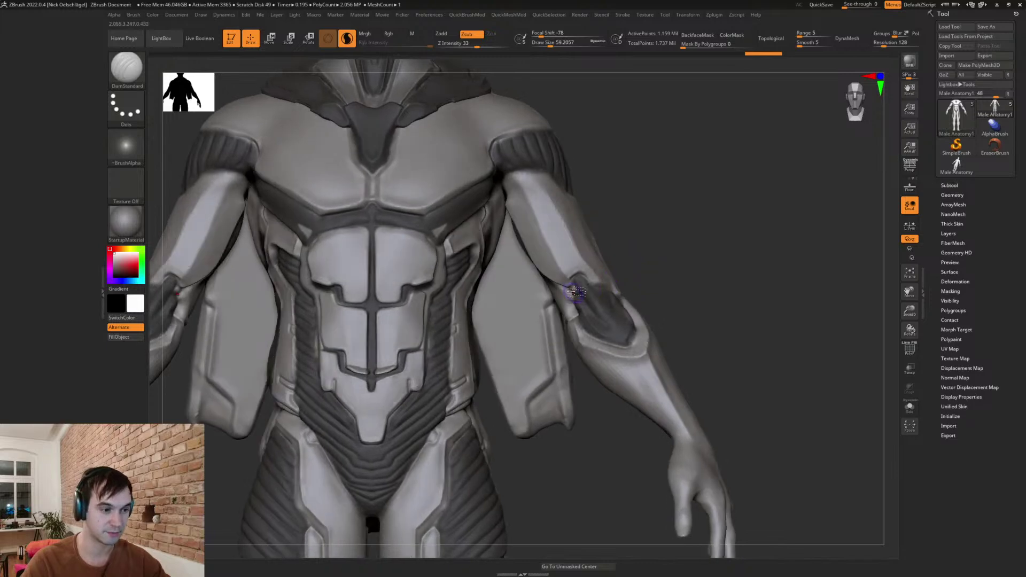
pyautogui.moveTo(579, 286); pyautogui.dragTo(578, 294)
pyautogui.keyDown('alt'); pyautogui.moveTo(715, 361); pyautogui.dragTo(719, 311); pyautogui.keyUp('alt')
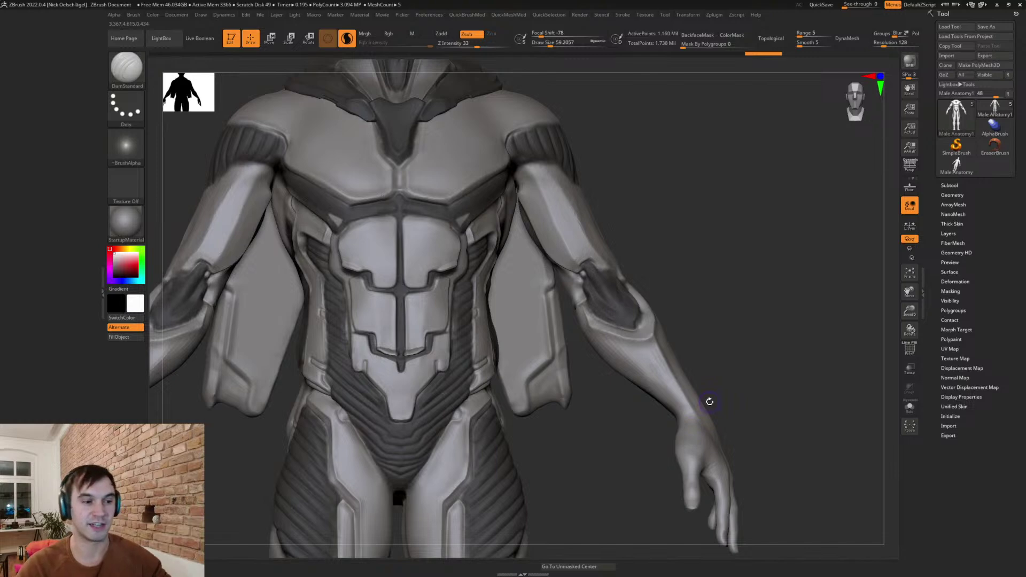
pyautogui.moveTo(677, 303); pyautogui.dragTo(680, 310)
# - Carve a panel line down the inner forearms below the elbows at a draw size of about 54
pyautogui.press('s')
pyautogui.moveTo(706, 349)
pyautogui.keyDown('alt'); pyautogui.mouseDown()
pyautogui.moveTo(701, 330)
pyautogui.moveTo(712, 341)
pyautogui.moveTo(721, 321)
pyautogui.moveTo(712, 325)
pyautogui.moveTo(684, 274)
pyautogui.mouseUp(); pyautogui.keyUp('alt')
pyautogui.press('s')
pyautogui.moveTo(621, 315); pyautogui.dragTo(620, 356)
pyautogui.moveTo(740, 352); pyautogui.dragTo(625, 357)
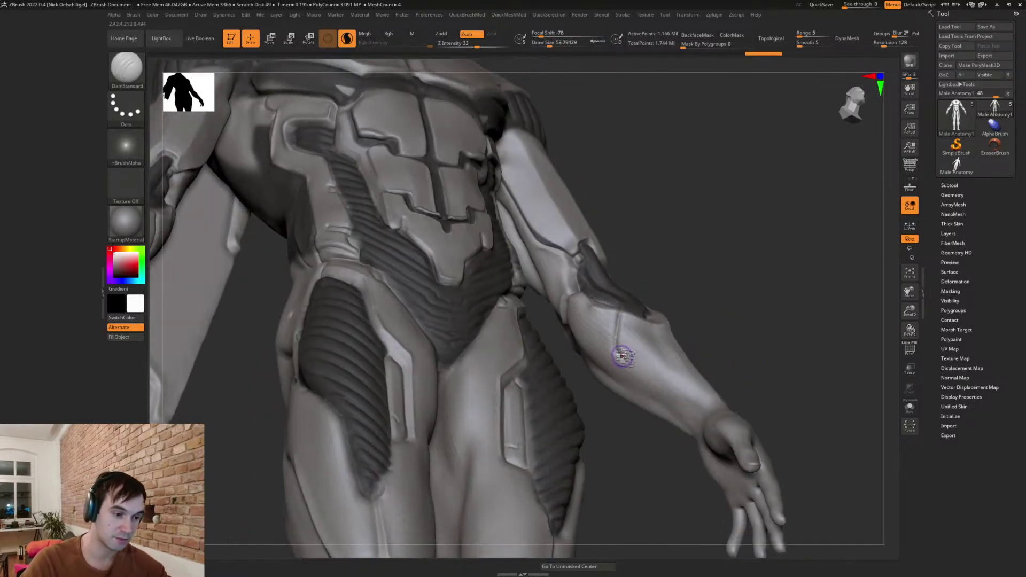
# - Carve a groove around the wrists and continue the panel lines along the forearms
pyautogui.moveTo(699, 413); pyautogui.dragTo(711, 421)
pyautogui.moveTo(751, 376); pyautogui.dragTo(711, 432)
pyautogui.moveTo(754, 397)
pyautogui.mouseDown()
pyautogui.moveTo(782, 413)
pyautogui.moveTo(709, 433)
pyautogui.moveTo(739, 391)
pyautogui.moveTo(706, 426)
pyautogui.mouseUp()
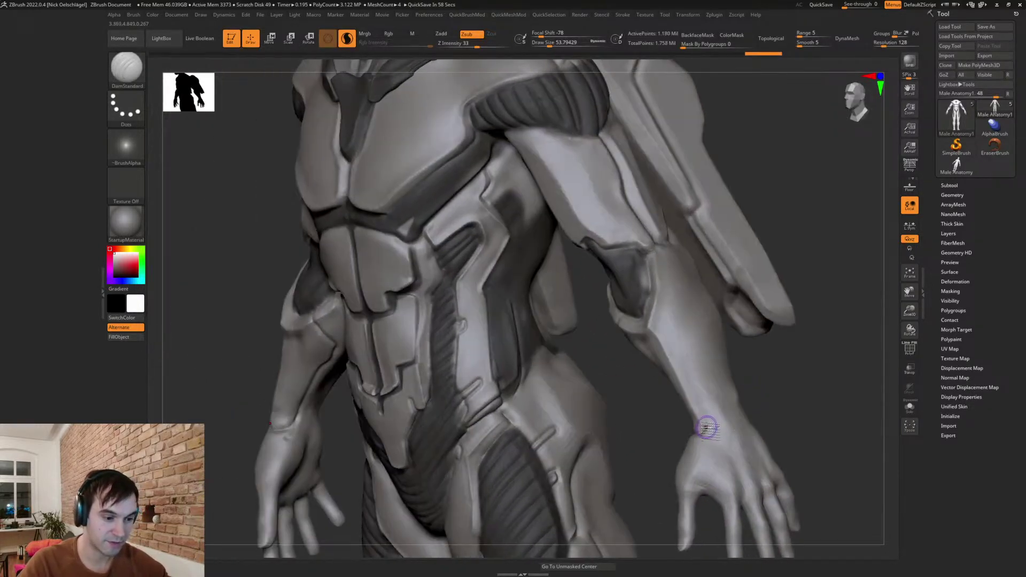
pyautogui.moveTo(770, 399)
pyautogui.mouseDown()
pyautogui.moveTo(717, 412)
pyautogui.moveTo(743, 422)
pyautogui.moveTo(729, 419)
pyautogui.moveTo(822, 325)
pyautogui.moveTo(822, 292)
pyautogui.moveTo(857, 245)
pyautogui.mouseUp()
pyautogui.moveTo(858, 338); pyautogui.dragTo(826, 305)
pyautogui.moveTo(797, 239)
pyautogui.mouseDown()
pyautogui.moveTo(798, 275)
pyautogui.moveTo(816, 291)
pyautogui.moveTo(813, 274)
pyautogui.mouseUp()
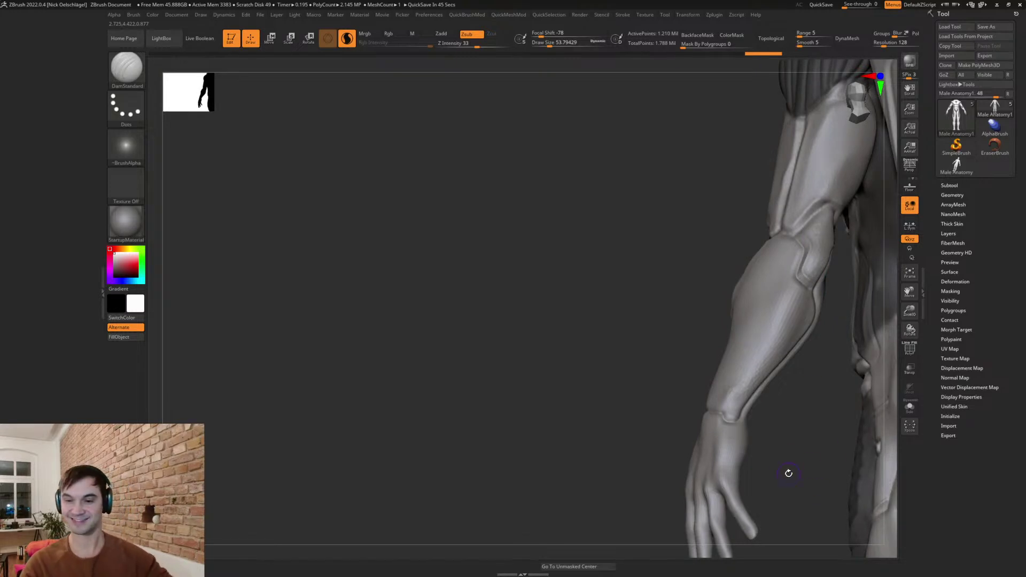
# - Examine the upper body from the front and select the Female_Head_Start_02 subtool
pyautogui.moveTo(708, 295)
pyautogui.mouseDown()
pyautogui.moveTo(665, 270)
pyautogui.moveTo(527, 302)
pyautogui.moveTo(538, 314)
pyautogui.moveTo(669, 302)
pyautogui.moveTo(700, 284)
pyautogui.mouseUp()
pyautogui.moveTo(725, 213); pyautogui.dragTo(718, 272)
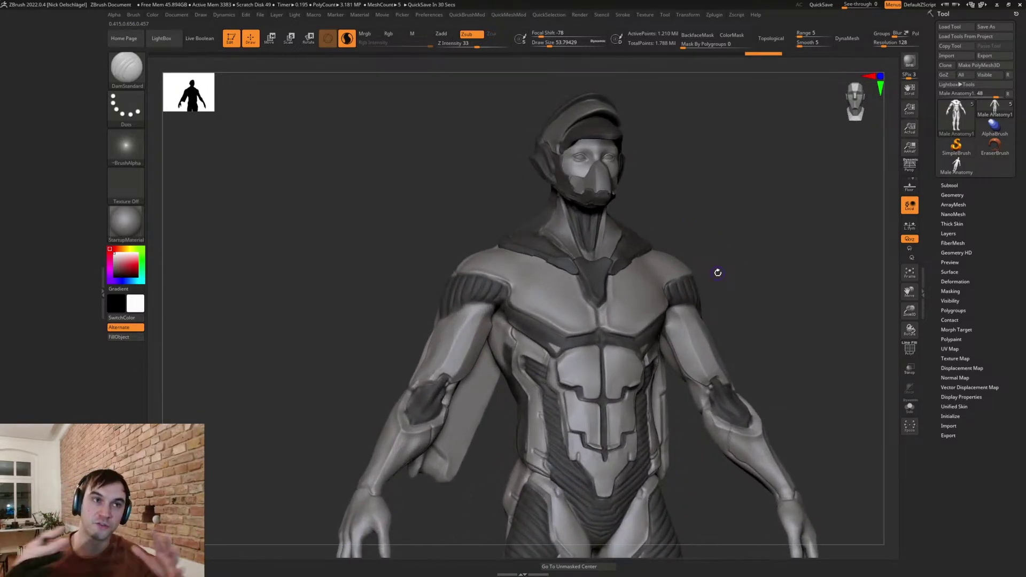
pyautogui.keyDown('shift'); pyautogui.moveTo(694, 206); pyautogui.dragTo(675, 266); pyautogui.keyUp('shift')
pyautogui.keyDown('alt'); pyautogui.click(623, 249); pyautogui.keyUp('alt')
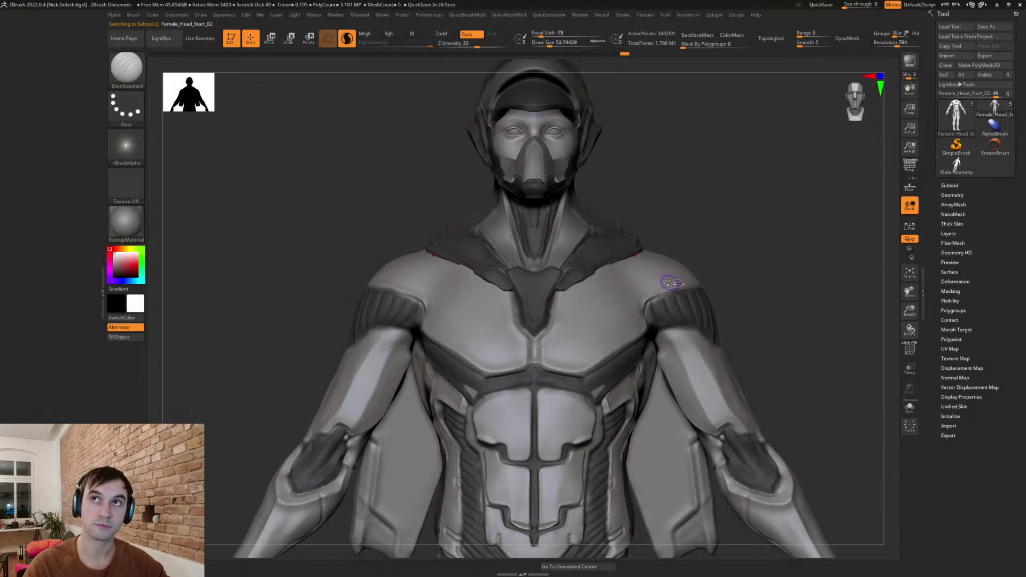
pyautogui.keyDown('alt'); pyautogui.moveTo(703, 229); pyautogui.dragTo(696, 248); pyautogui.keyUp('alt')
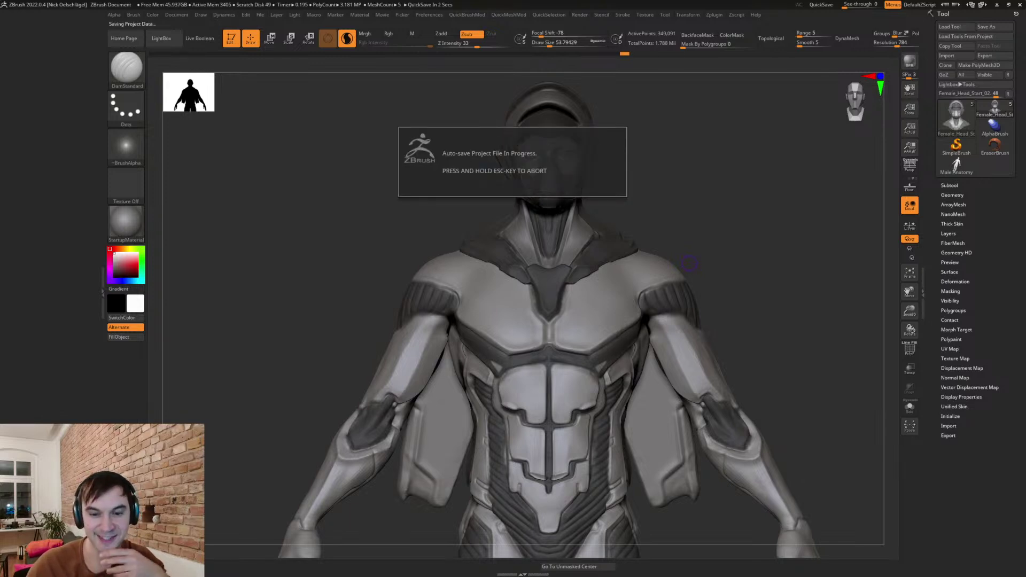
pyautogui.moveTo(742, 279); pyautogui.dragTo(748, 279)
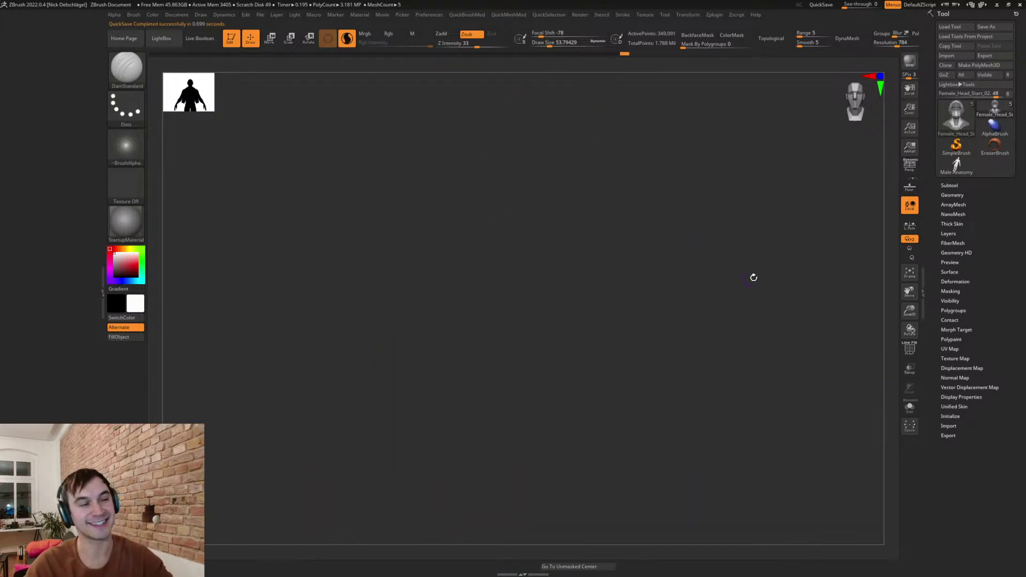
# - Select the PM3D_Sphere3D1 back panels and duplicate them downward as a second pair behind the hips
pyautogui.keyDown('alt'); pyautogui.moveTo(759, 354); pyautogui.dragTo(740, 337); pyautogui.keyUp('alt')
pyautogui.keyDown('alt'); pyautogui.moveTo(766, 376); pyautogui.dragTo(698, 406); pyautogui.keyUp('alt')
pyautogui.moveTo(672, 321)
pyautogui.mouseDown()
pyautogui.moveTo(733, 332)
pyautogui.moveTo(685, 316)
pyautogui.mouseUp()
pyautogui.click(949, 186)
pyautogui.press('Down')
pyautogui.press('Down')
pyautogui.press('Down')
pyautogui.press('Down')
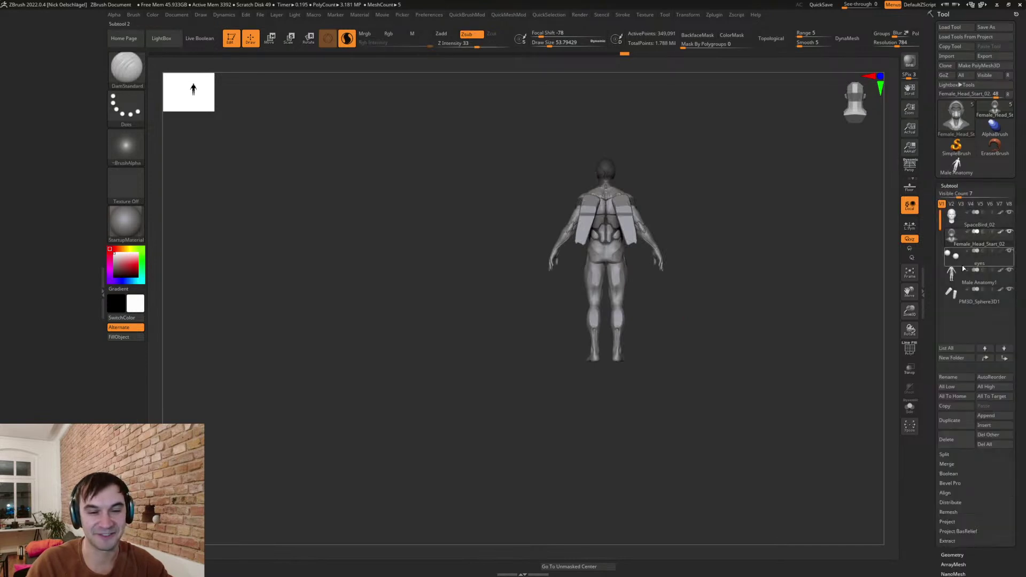
pyautogui.press('w')
pyautogui.press('ctrl')
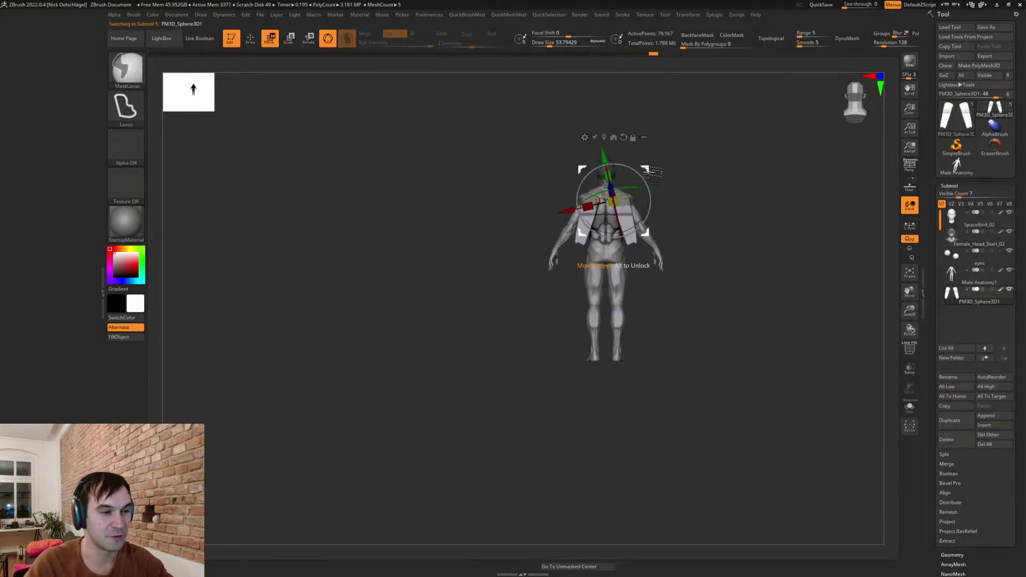
pyautogui.keyDown('ctrl'); pyautogui.moveTo(646, 170); pyautogui.dragTo(649, 205); pyautogui.keyUp('ctrl')
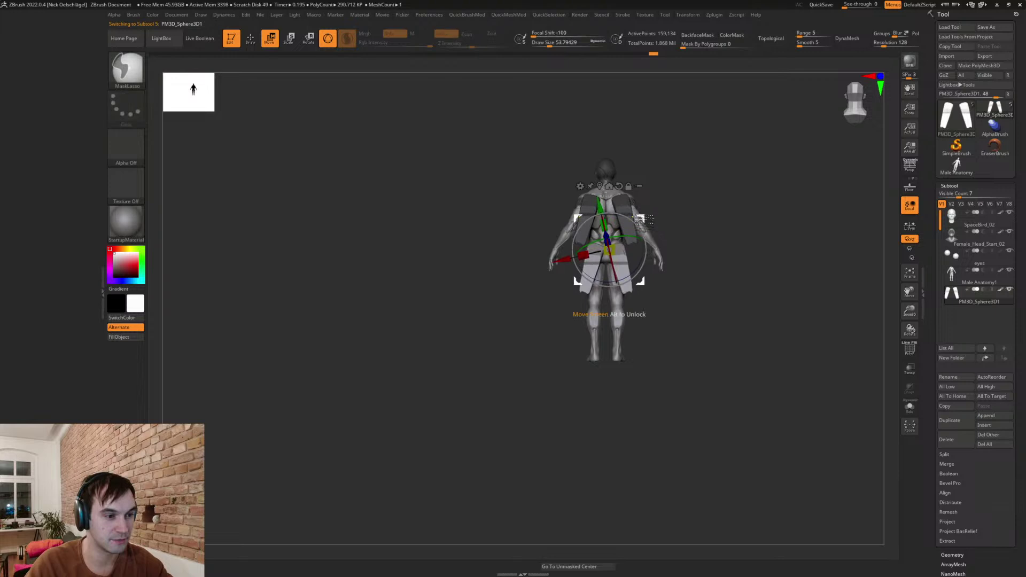
# - Reposition and rotate the lower pair of back panels so they splay outward behind the thighs
pyautogui.moveTo(663, 330); pyautogui.dragTo(647, 224)
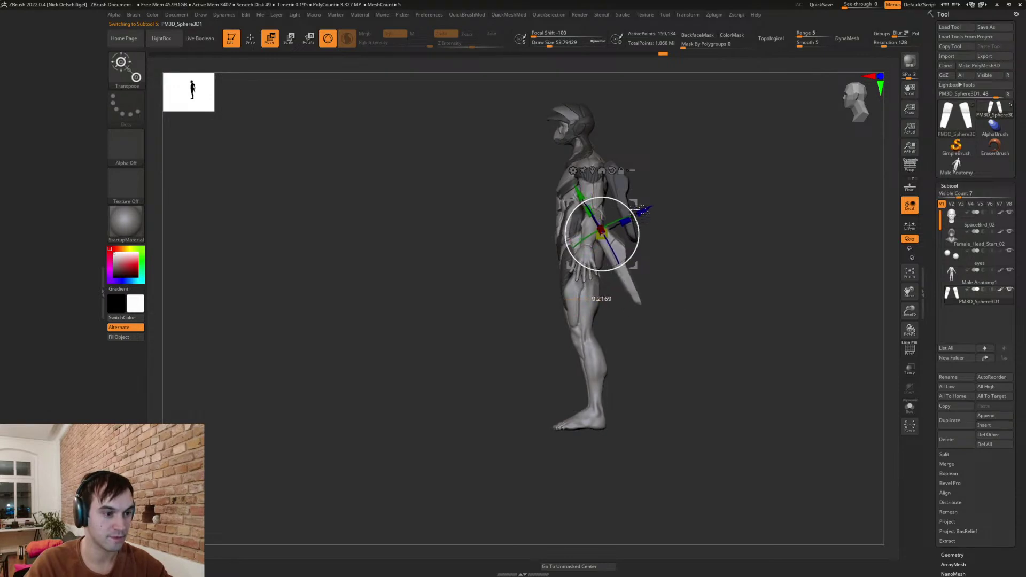
pyautogui.moveTo(749, 275); pyautogui.dragTo(700, 326)
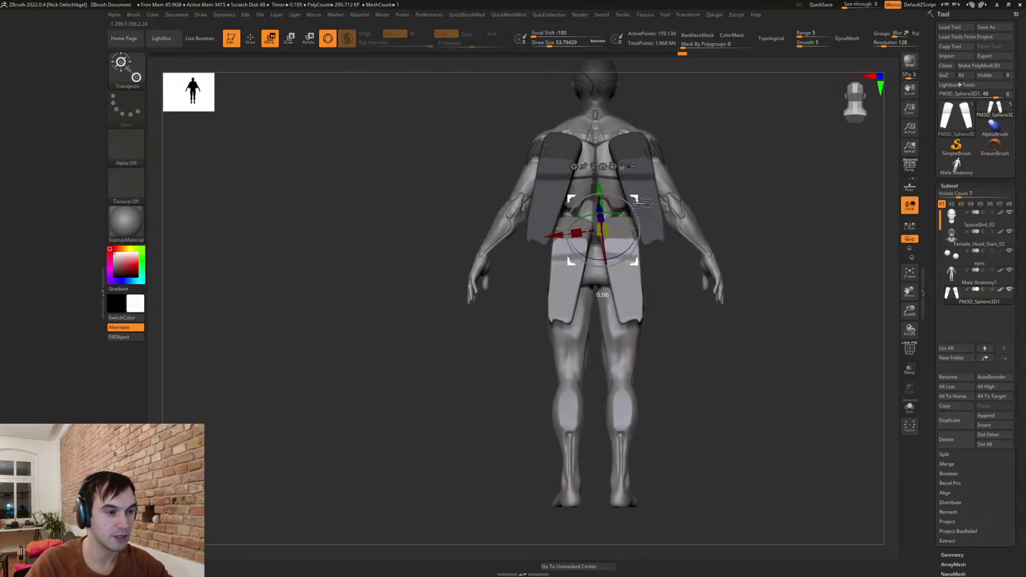
pyautogui.moveTo(722, 200); pyautogui.dragTo(811, 205)
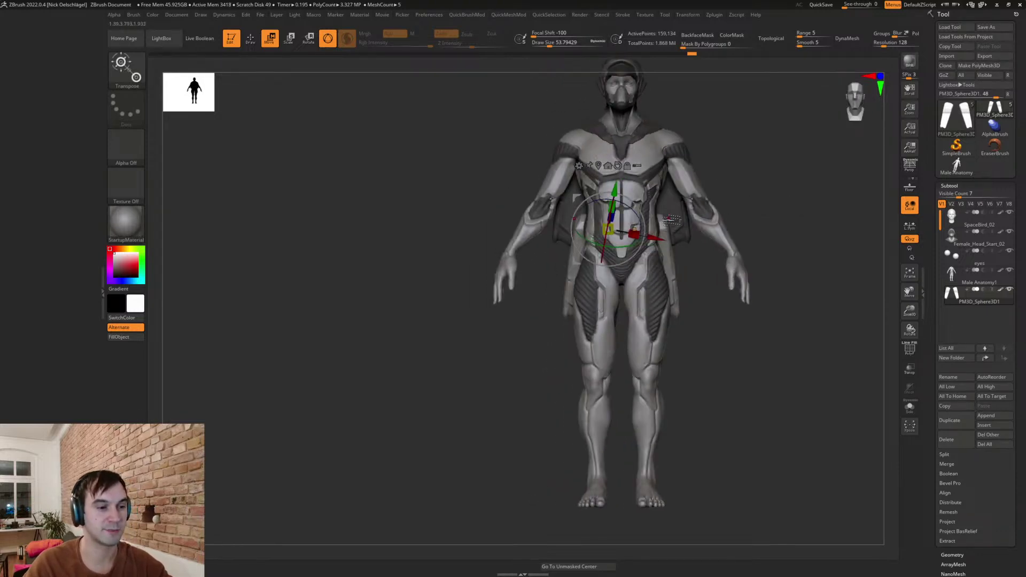
pyautogui.moveTo(649, 208)
pyautogui.mouseDown()
pyautogui.moveTo(653, 224)
pyautogui.moveTo(636, 202)
pyautogui.mouseUp()
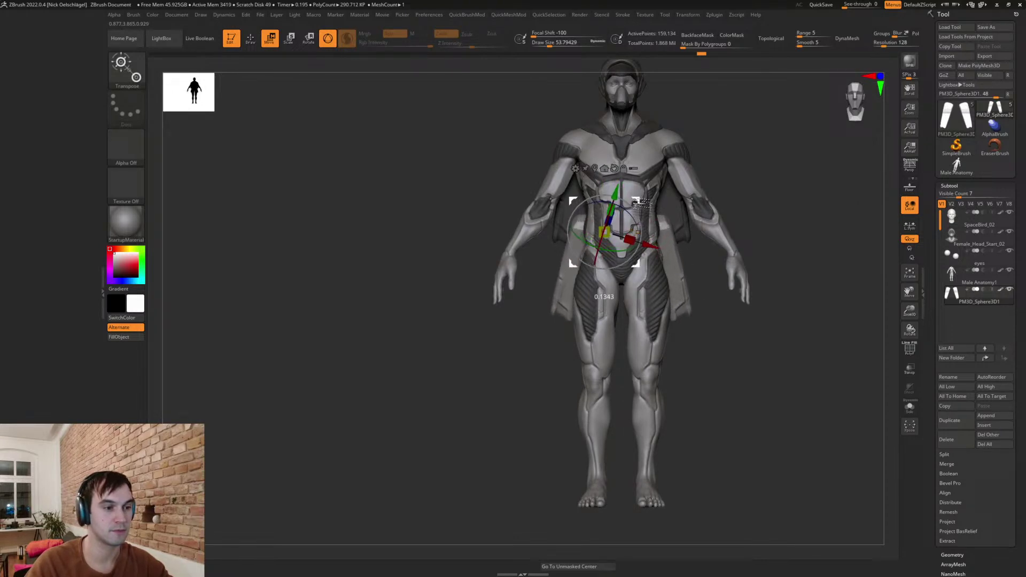
pyautogui.moveTo(776, 190)
pyautogui.mouseDown()
pyautogui.moveTo(711, 191)
pyautogui.moveTo(638, 217)
pyautogui.mouseUp()
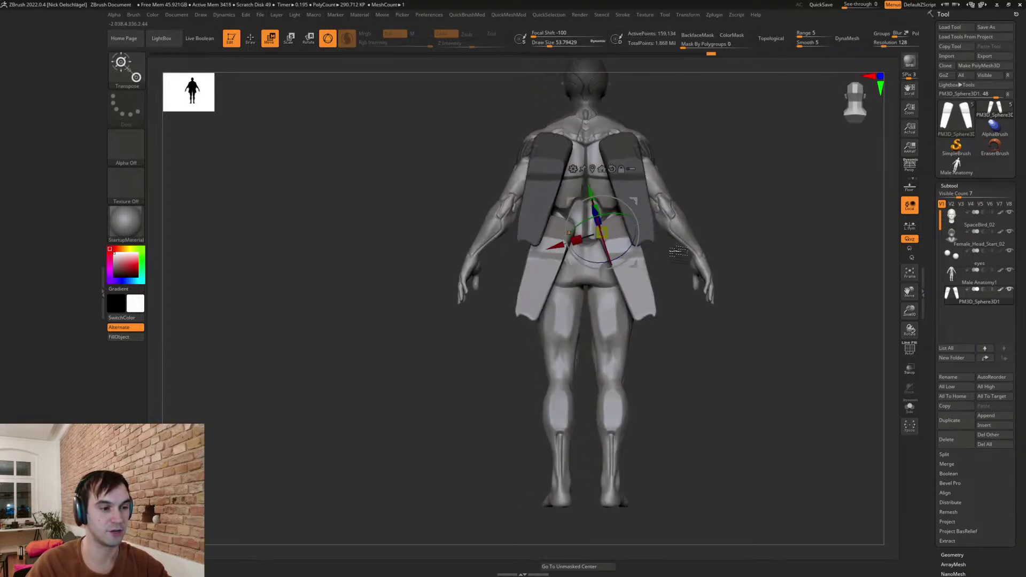
# - Clear the mask on the back panels and check the layered panels on the full figure from the front
pyautogui.press('q')
pyautogui.keyDown('ctrl'); pyautogui.moveTo(710, 353); pyautogui.dragTo(722, 370); pyautogui.keyUp('ctrl')
pyautogui.moveTo(664, 400)
pyautogui.mouseDown()
pyautogui.moveTo(689, 403)
pyautogui.moveTo(694, 358)
pyautogui.moveTo(749, 352)
pyautogui.mouseUp()
pyautogui.moveTo(708, 379); pyautogui.dragTo(705, 420)
pyautogui.press('f')
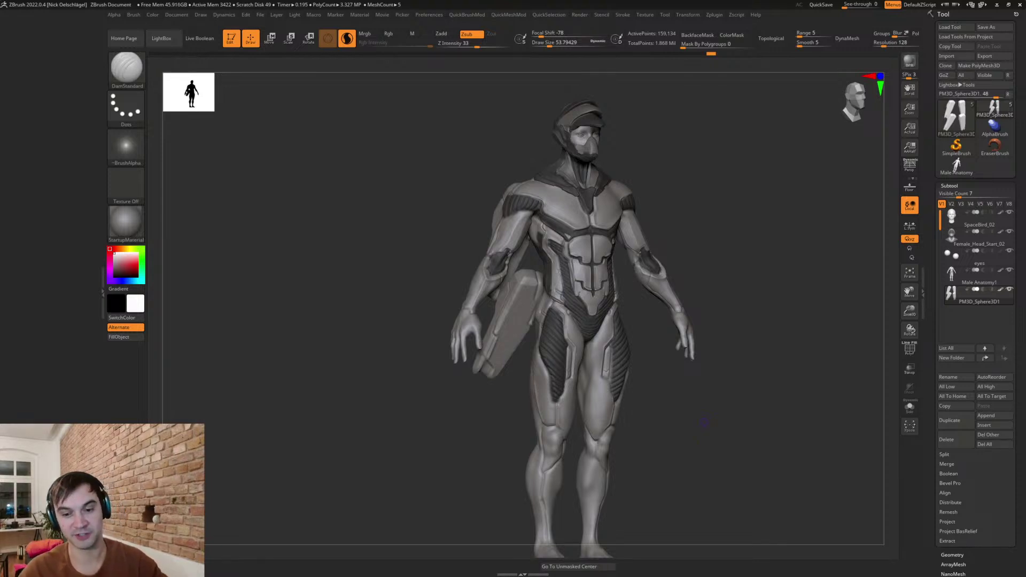
pyautogui.keyDown('shift'); pyautogui.moveTo(746, 390); pyautogui.dragTo(738, 387); pyautogui.keyUp('shift')
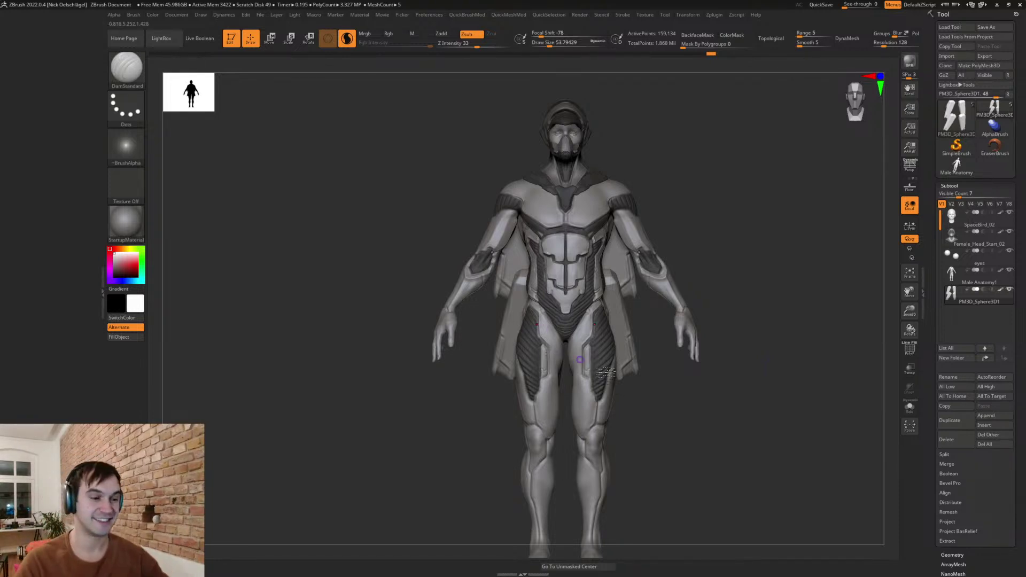
# - Select the Male Anatomy1 body and carve along the outer edge of the ribbed thigh sections with DamStandard
pyautogui.keyDown('alt'); pyautogui.moveTo(682, 436); pyautogui.dragTo(671, 407); pyautogui.keyUp('alt')
pyautogui.keyDown('alt'); pyautogui.click(602, 390); pyautogui.keyUp('alt')
pyautogui.moveTo(525, 291)
pyautogui.mouseDown()
pyautogui.moveTo(552, 315)
pyautogui.moveTo(578, 381)
pyautogui.moveTo(576, 342)
pyautogui.moveTo(550, 323)
pyautogui.moveTo(556, 308)
pyautogui.moveTo(577, 357)
pyautogui.mouseUp()
pyautogui.moveTo(651, 369); pyautogui.dragTo(596, 376)
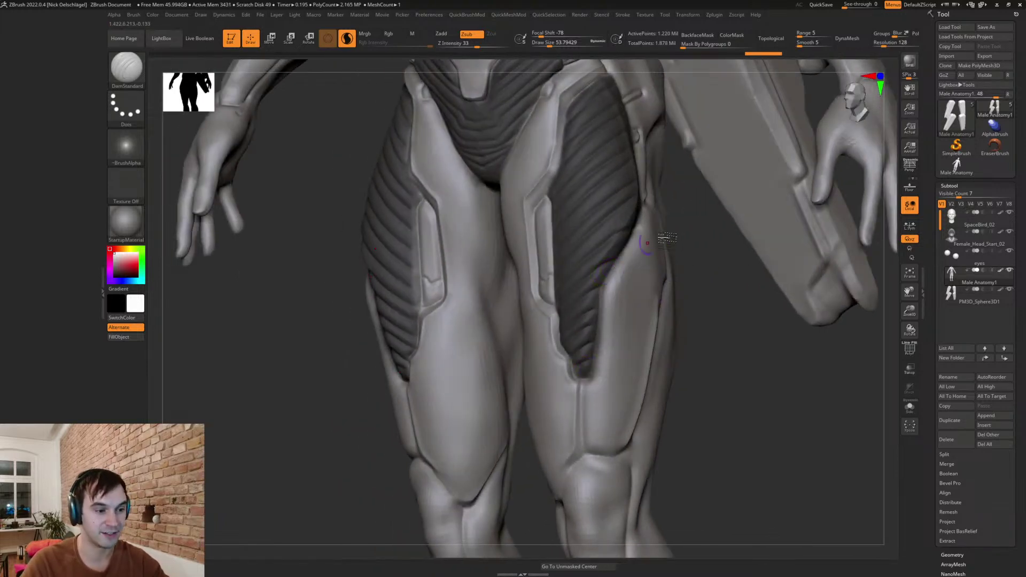
pyautogui.moveTo(683, 229); pyautogui.dragTo(667, 244, button='right')
pyautogui.moveTo(716, 299); pyautogui.dragTo(588, 134, button='right')
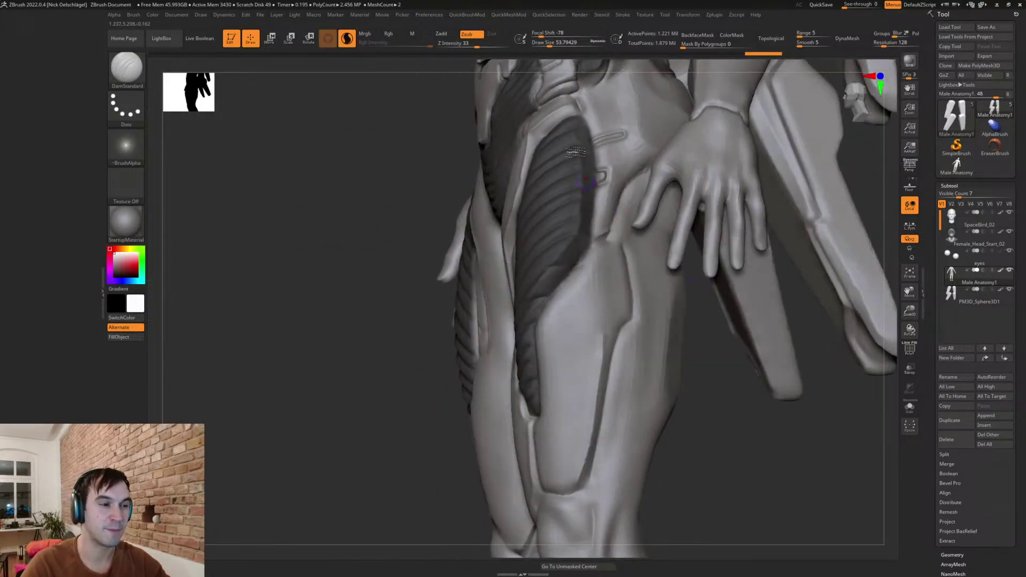
pyautogui.moveTo(591, 215); pyautogui.dragTo(542, 320)
pyautogui.moveTo(542, 319); pyautogui.dragTo(658, 310, button='right')
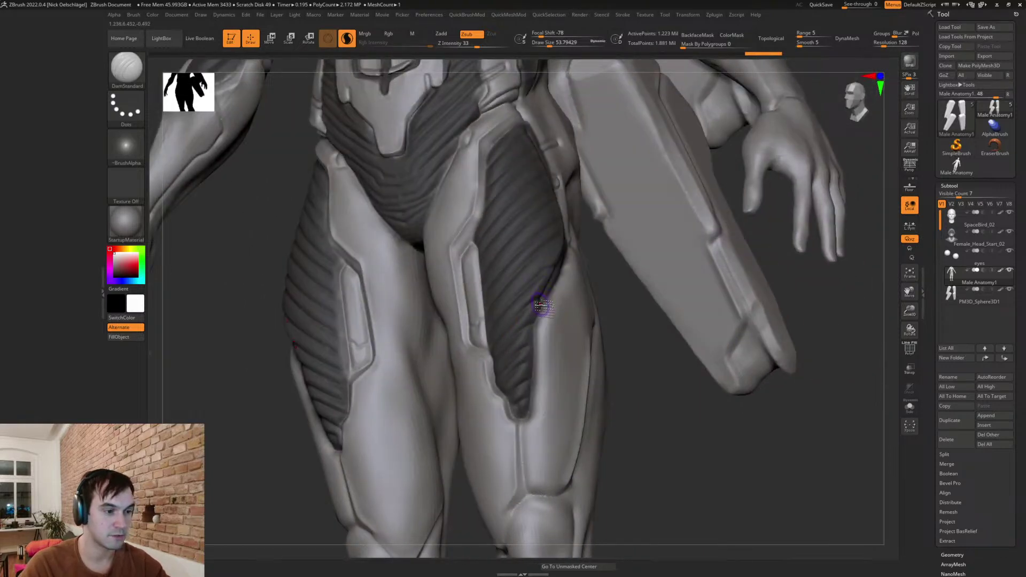
# - Switch to the Move brush at a draw size of about 101 and review the figure from the front
pyautogui.moveTo(511, 340)
pyautogui.mouseDown(button='right')
pyautogui.moveTo(616, 358)
pyautogui.moveTo(641, 474)
pyautogui.moveTo(624, 422)
pyautogui.moveTo(687, 403)
pyautogui.moveTo(690, 444)
pyautogui.mouseUp(button='right')
pyautogui.press('s')
pyautogui.moveTo(580, 347); pyautogui.dragTo(587, 346)
pyautogui.press('b')
pyautogui.press('m')
pyautogui.press('v')
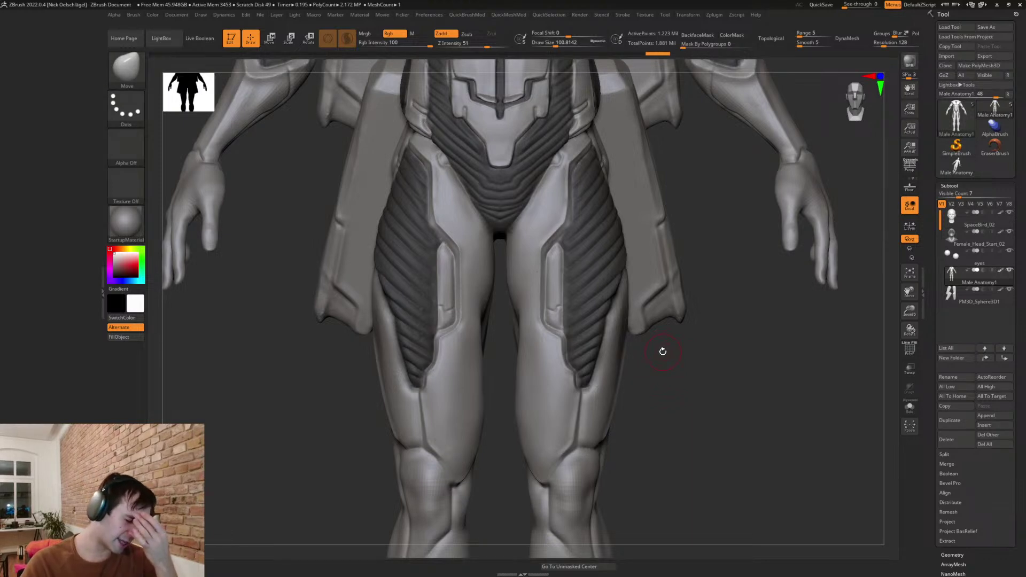
pyautogui.moveTo(711, 348); pyautogui.dragTo(654, 288)
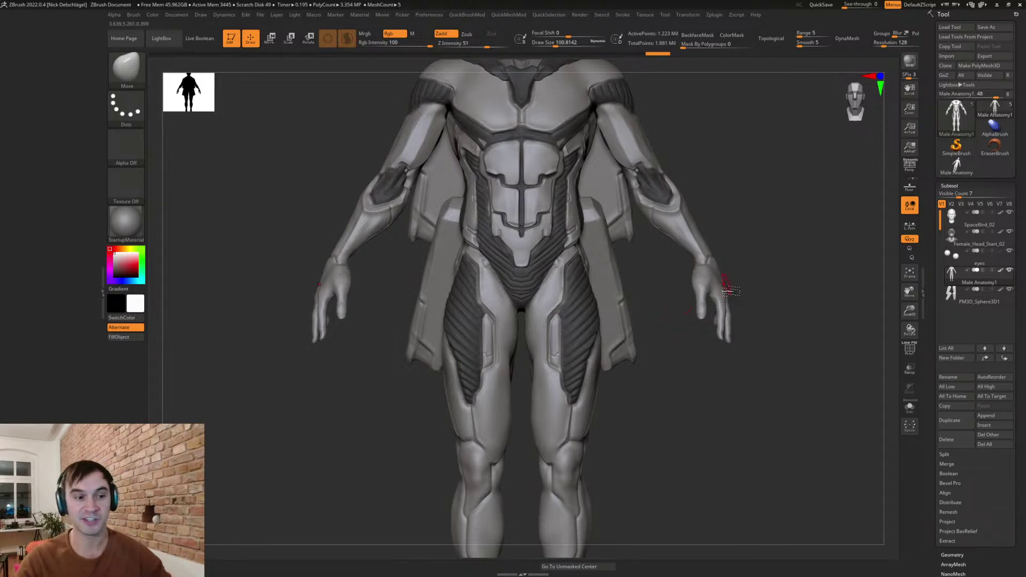
pyautogui.moveTo(779, 314); pyautogui.dragTo(818, 327)
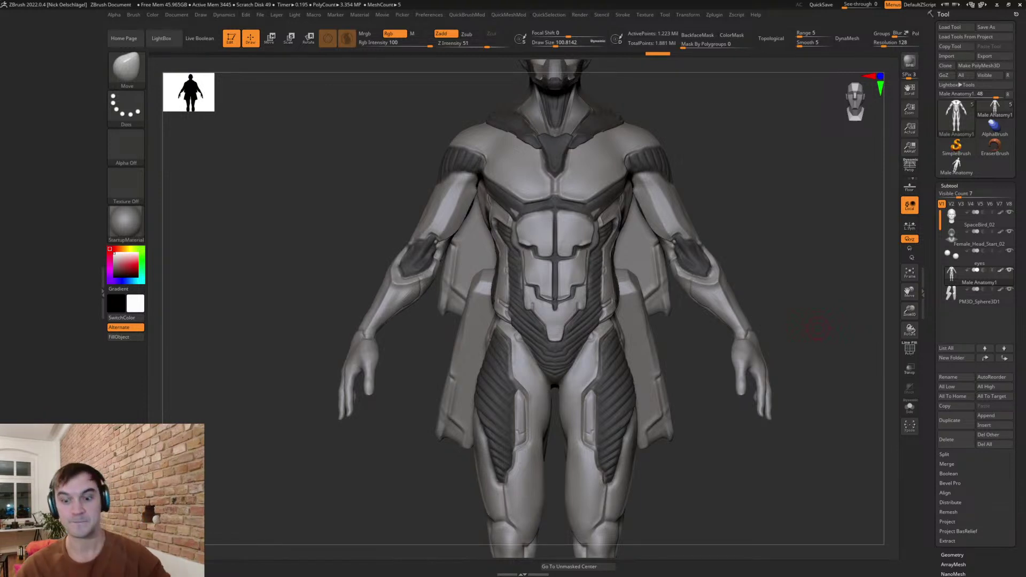
pyautogui.keyDown('alt'); pyautogui.moveTo(794, 256); pyautogui.dragTo(791, 313); pyautogui.keyUp('alt')
pyautogui.keyDown('alt'); pyautogui.moveTo(778, 390); pyautogui.dragTo(852, 252); pyautogui.keyUp('alt')
pyautogui.keyDown('alt'); pyautogui.moveTo(771, 293); pyautogui.dragTo(802, 382); pyautogui.keyUp('alt')
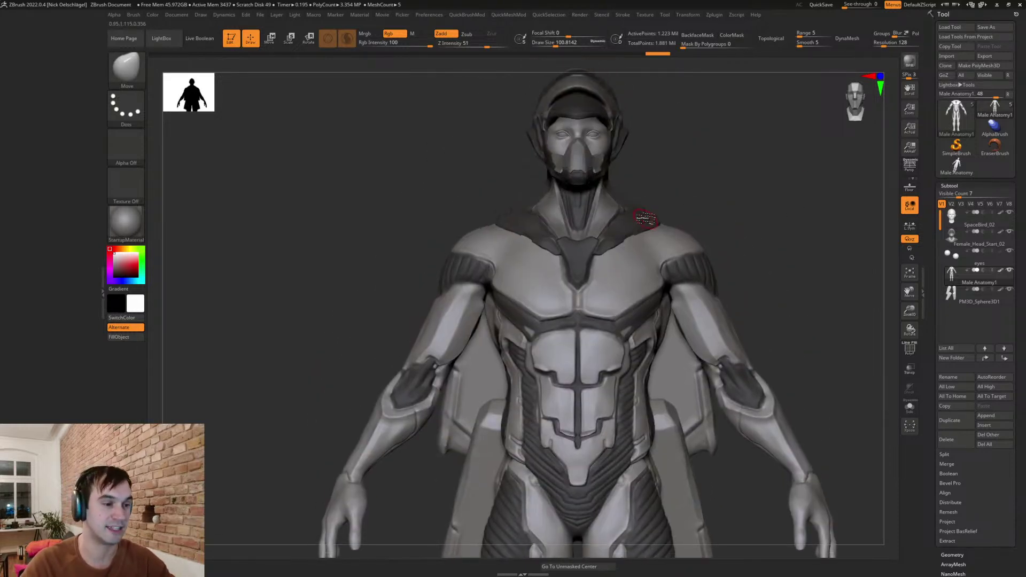
pyautogui.moveTo(713, 202)
pyautogui.keyDown('alt'); pyautogui.mouseDown()
pyautogui.moveTo(747, 195)
pyautogui.moveTo(729, 229)
pyautogui.moveTo(678, 234)
pyautogui.moveTo(667, 248)
pyautogui.moveTo(710, 218)
pyautogui.mouseUp(); pyautogui.keyUp('alt')
# - Select the Female_Head_Start_02 subtool and pull the dark collar out over the shoulders with the Move brush at about 228
pyautogui.keyDown('alt'); pyautogui.click(668, 251); pyautogui.keyUp('alt')
pyautogui.moveTo(644, 257)
pyautogui.keyDown('shift'); pyautogui.mouseDown()
pyautogui.moveTo(623, 257)
pyautogui.moveTo(651, 236)
pyautogui.moveTo(651, 221)
pyautogui.moveTo(678, 258)
pyautogui.mouseUp(); pyautogui.keyUp('shift')
pyautogui.moveTo(794, 157); pyautogui.dragTo(764, 170)
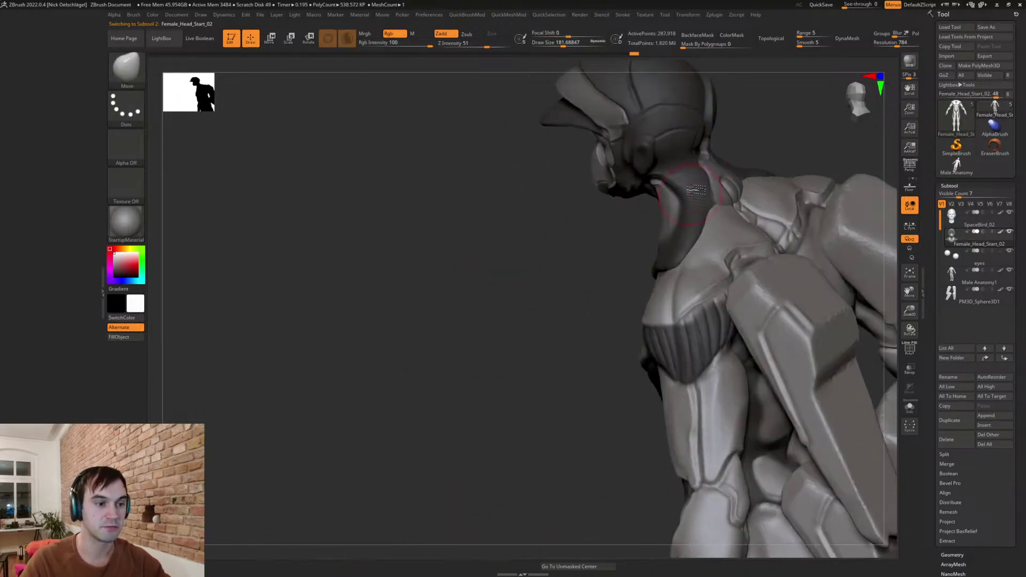
pyautogui.moveTo(729, 201); pyautogui.dragTo(733, 223)
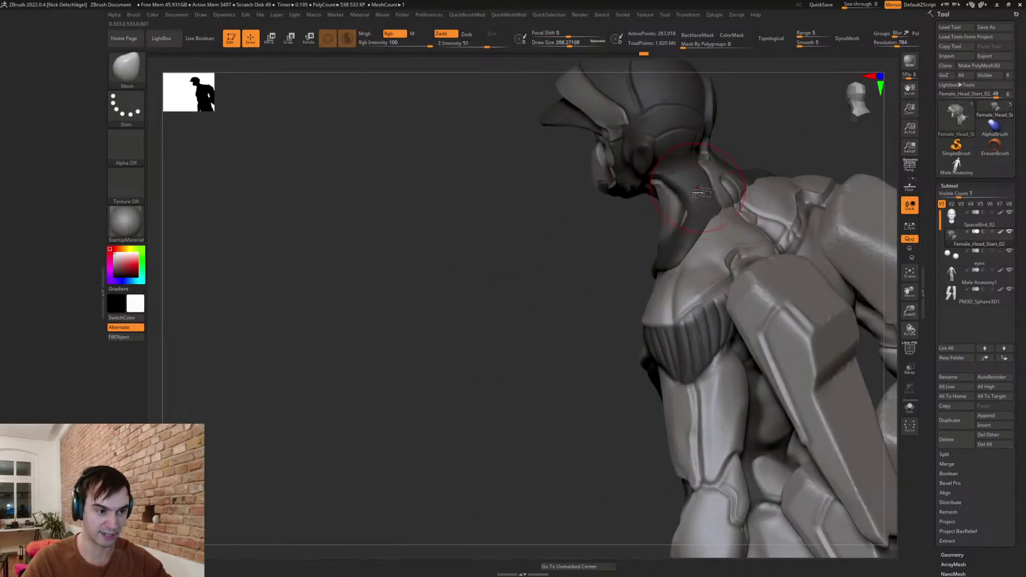
pyautogui.moveTo(750, 152); pyautogui.dragTo(747, 173)
pyautogui.press('s')
pyautogui.moveTo(705, 214)
pyautogui.mouseDown()
pyautogui.moveTo(743, 239)
pyautogui.moveTo(704, 246)
pyautogui.mouseUp()
pyautogui.moveTo(700, 228)
pyautogui.mouseDown(button='right')
pyautogui.moveTo(719, 230)
pyautogui.moveTo(713, 259)
pyautogui.mouseUp(button='right')
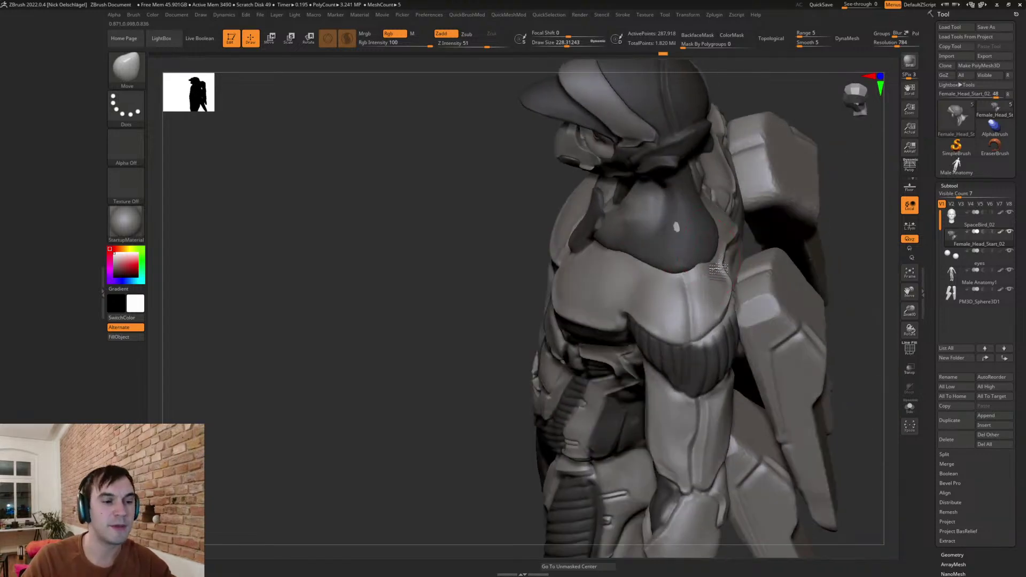
pyautogui.moveTo(677, 230)
pyautogui.mouseDown(button='right')
pyautogui.moveTo(695, 273)
pyautogui.moveTo(753, 219)
pyautogui.mouseUp(button='right')
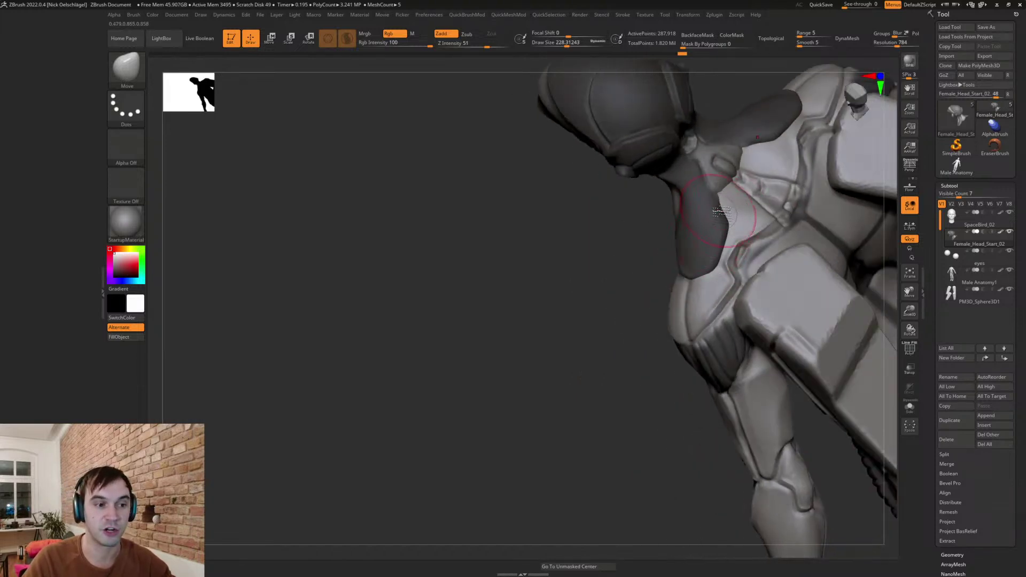
# - Refine the collar's rear and side edge over the shoulders with the Move brush at a draw size of about 154
pyautogui.press('s')
pyautogui.moveTo(727, 187); pyautogui.dragTo(729, 179)
pyautogui.moveTo(734, 179)
pyautogui.mouseDown(button='right')
pyautogui.moveTo(726, 173)
pyautogui.moveTo(745, 235)
pyautogui.mouseUp(button='right')
pyautogui.moveTo(734, 259); pyautogui.dragTo(732, 268)
pyautogui.moveTo(705, 278)
pyautogui.keyDown('shift'); pyautogui.mouseDown(button='right')
pyautogui.moveTo(702, 239)
pyautogui.moveTo(648, 250)
pyautogui.mouseUp(button='right'); pyautogui.keyUp('shift')
pyautogui.moveTo(770, 209); pyautogui.dragTo(816, 207, button='right')
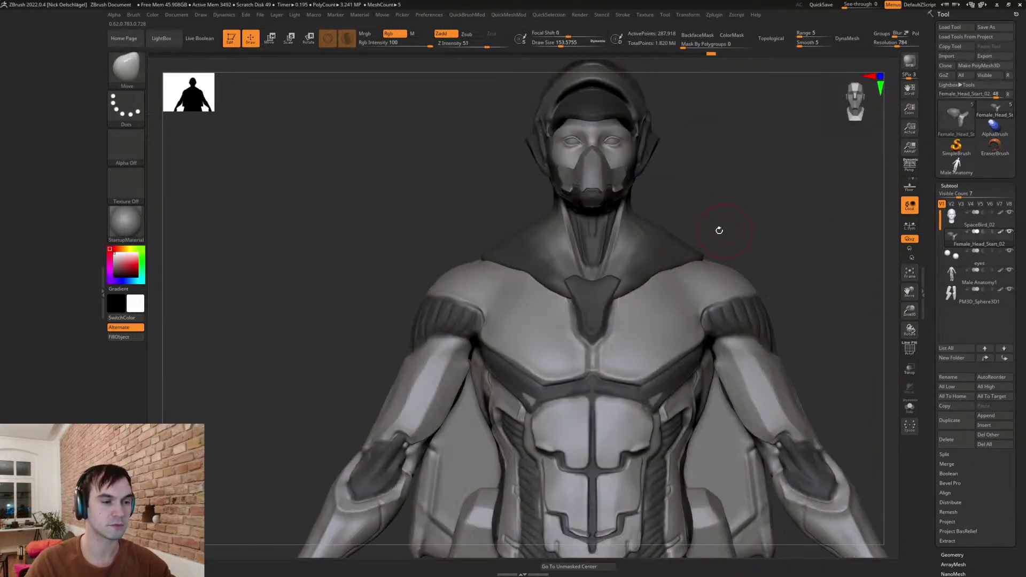
# - Adjust the collar's slope and shoulder edge from the front and side, bringing the Move draw size to about 163
pyautogui.keyDown('ctrl'); pyautogui.moveTo(723, 230); pyautogui.dragTo(697, 224, button='right'); pyautogui.keyUp('ctrl')
pyautogui.keyDown('alt'); pyautogui.moveTo(763, 249); pyautogui.dragTo(747, 295, button='right'); pyautogui.keyUp('alt')
pyautogui.moveTo(705, 244); pyautogui.dragTo(704, 263, button='right')
pyautogui.keyDown('ctrl'); pyautogui.moveTo(687, 253); pyautogui.dragTo(689, 235); pyautogui.keyUp('ctrl')
pyautogui.moveTo(688, 233); pyautogui.dragTo(606, 301, button='right')
pyautogui.press(']')
pyautogui.press(']')
pyautogui.press(']')
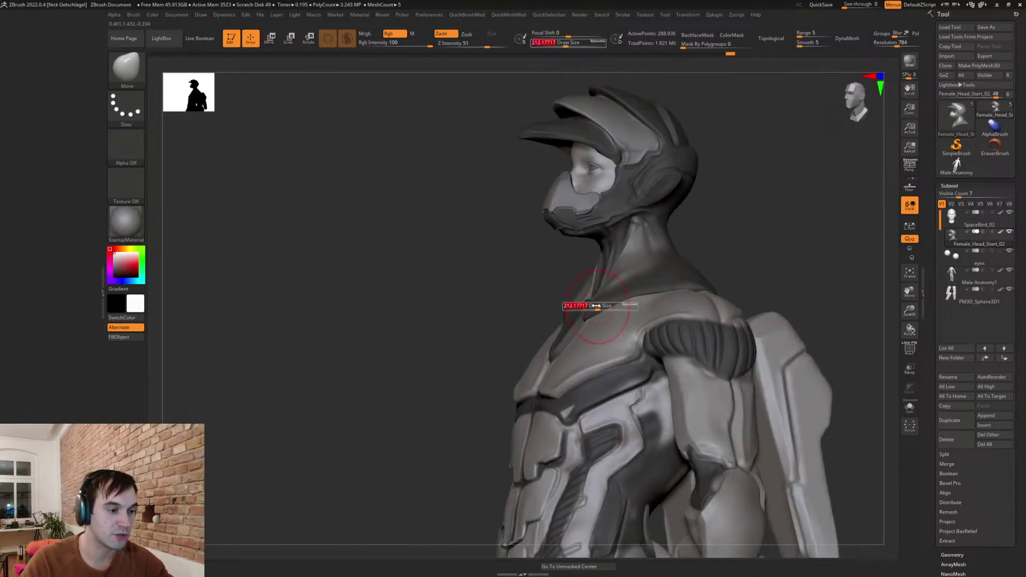
pyautogui.moveTo(675, 258)
pyautogui.mouseDown(button='right')
pyautogui.moveTo(717, 243)
pyautogui.moveTo(749, 247)
pyautogui.mouseUp(button='right')
pyautogui.press('s')
pyautogui.moveTo(677, 293); pyautogui.dragTo(669, 295)
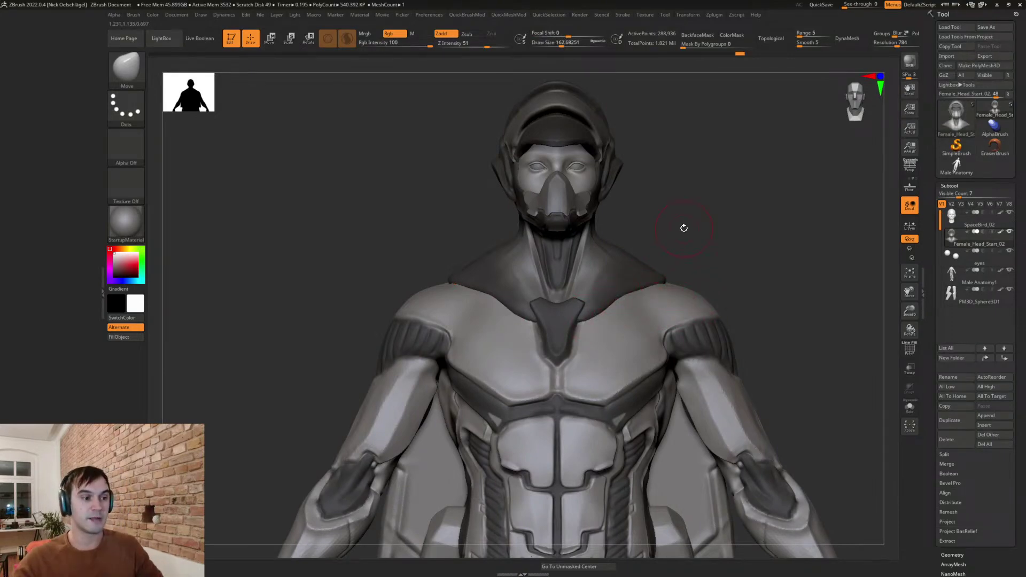
# - Shape the pointed outer corners of the collar where they meet the shoulders, using the Move brush
pyautogui.moveTo(718, 210); pyautogui.dragTo(641, 297)
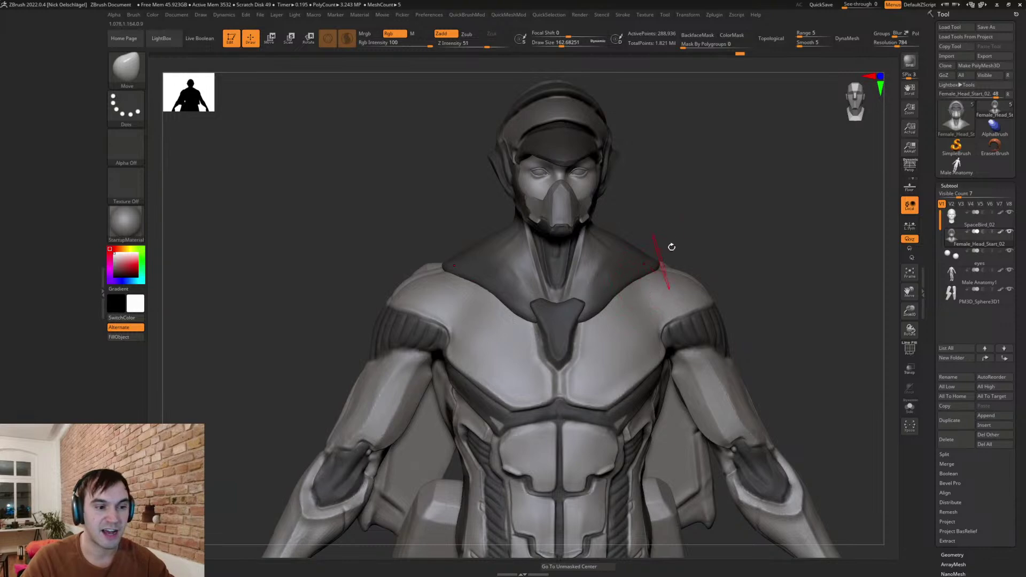
pyautogui.moveTo(690, 232); pyautogui.dragTo(656, 284)
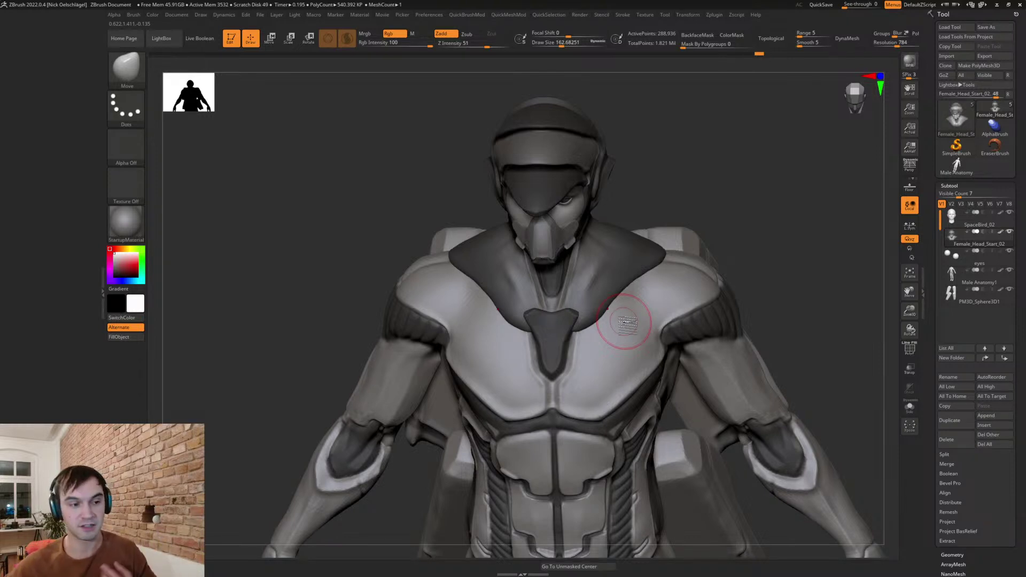
pyautogui.moveTo(715, 222)
pyautogui.mouseDown()
pyautogui.moveTo(728, 227)
pyautogui.moveTo(725, 235)
pyautogui.mouseUp()
pyautogui.press('s')
pyautogui.click(724, 247)
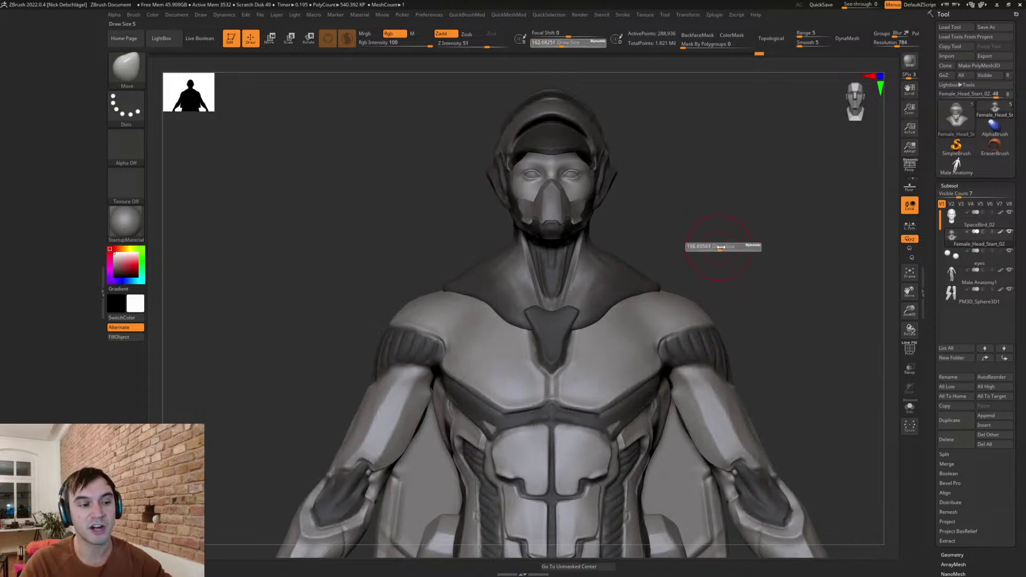
pyautogui.press('s')
pyautogui.click(658, 288)
pyautogui.moveTo(662, 289); pyautogui.dragTo(664, 288)
pyautogui.press('s')
pyautogui.click(665, 289)
pyautogui.moveTo(698, 257)
pyautogui.keyDown('alt'); pyautogui.mouseDown()
pyautogui.moveTo(612, 245)
pyautogui.moveTo(636, 250)
pyautogui.mouseUp(); pyautogui.keyUp('alt')
pyautogui.press('s')
pyautogui.click(631, 251)
# - Flatten the collar's lower front edge beside the throat piece with TrimDynamic at a draw size of about 94
pyautogui.moveTo(668, 197)
pyautogui.mouseDown()
pyautogui.moveTo(666, 270)
pyautogui.moveTo(570, 294)
pyautogui.mouseUp()
pyautogui.press('b')
pyautogui.press('t')
pyautogui.press('d')
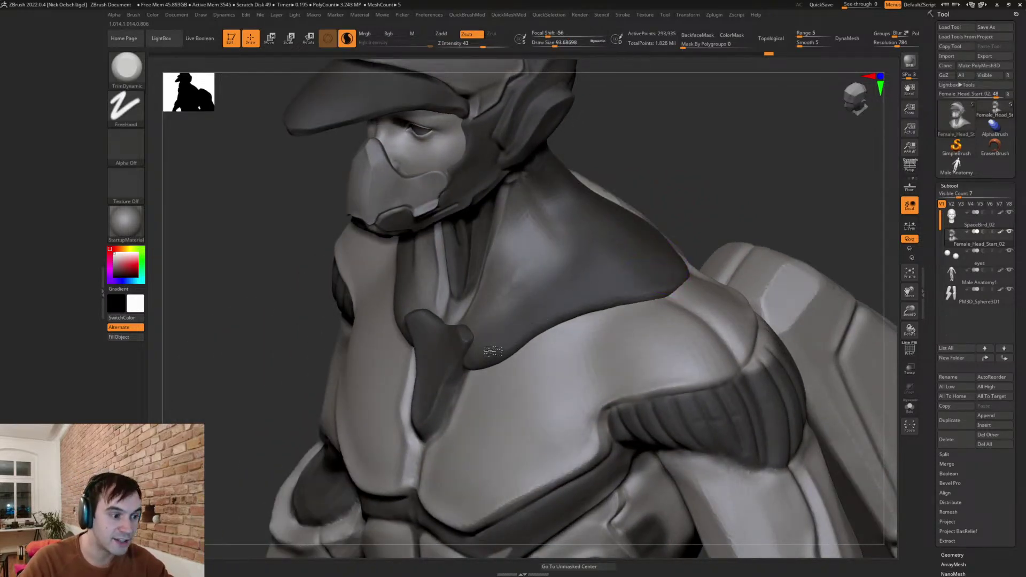
pyautogui.moveTo(470, 348); pyautogui.dragTo(556, 300)
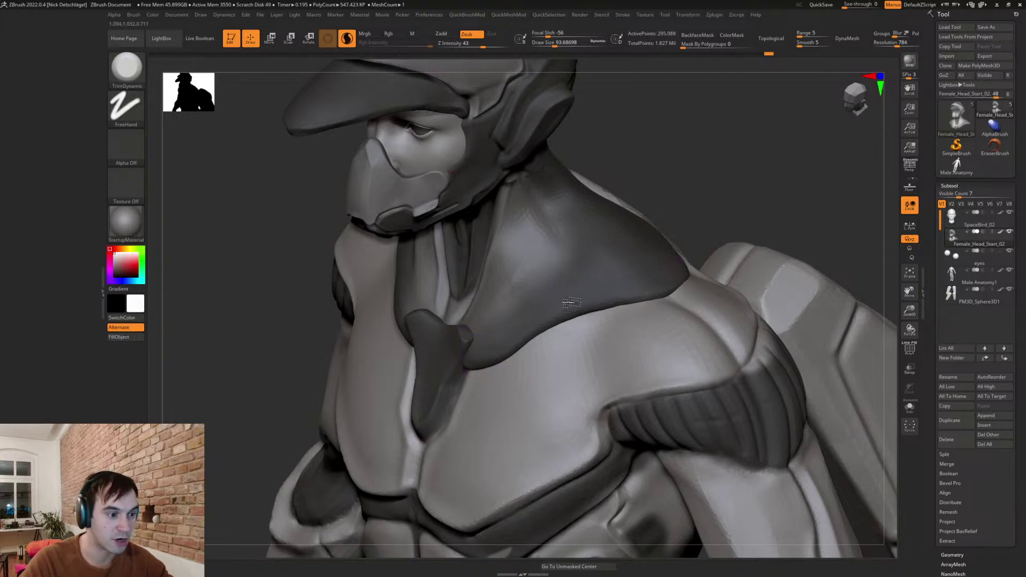
pyautogui.moveTo(487, 358); pyautogui.dragTo(527, 334)
pyautogui.moveTo(707, 215); pyautogui.dragTo(728, 219)
pyautogui.moveTo(464, 363)
pyautogui.mouseDown()
pyautogui.moveTo(547, 312)
pyautogui.moveTo(518, 342)
pyautogui.moveTo(553, 311)
pyautogui.mouseUp()
# - Carve a crease from the throat piece up along the neck with DamStandard at a draw size of about 71
pyautogui.moveTo(652, 271)
pyautogui.mouseDown()
pyautogui.moveTo(641, 252)
pyautogui.moveTo(609, 247)
pyautogui.moveTo(685, 252)
pyautogui.moveTo(676, 243)
pyautogui.mouseUp()
pyautogui.press('s')
pyautogui.moveTo(610, 279); pyautogui.dragTo(606, 279)
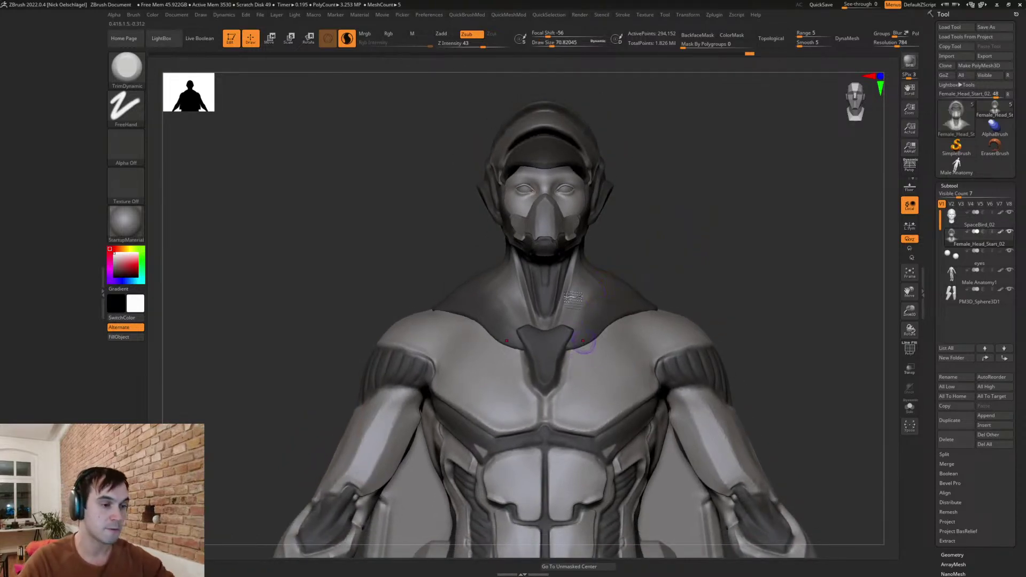
pyautogui.press('b')
pyautogui.press('d')
pyautogui.press('s')
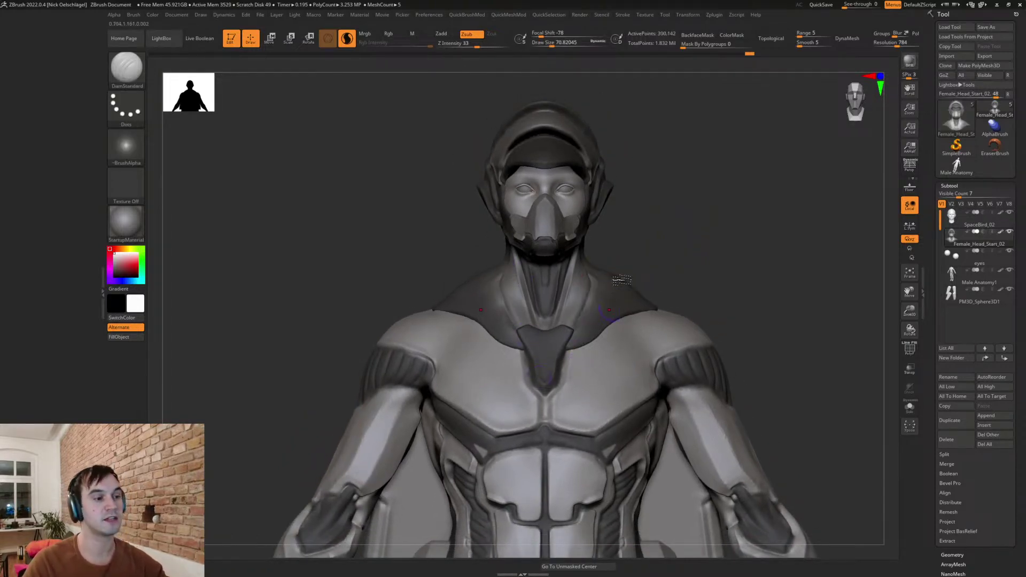
pyautogui.moveTo(643, 268); pyautogui.dragTo(644, 317)
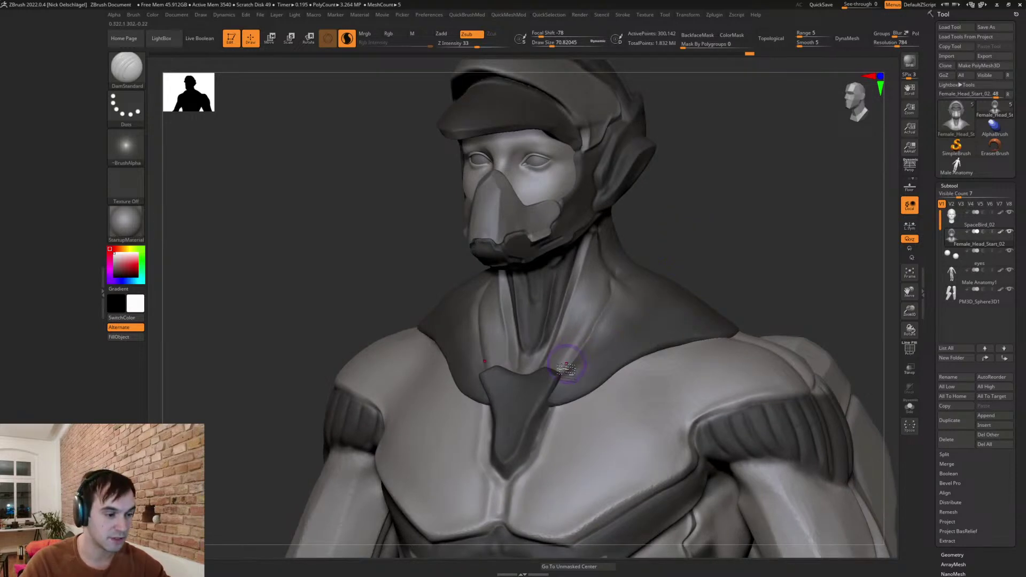
pyautogui.moveTo(637, 245); pyautogui.dragTo(642, 263)
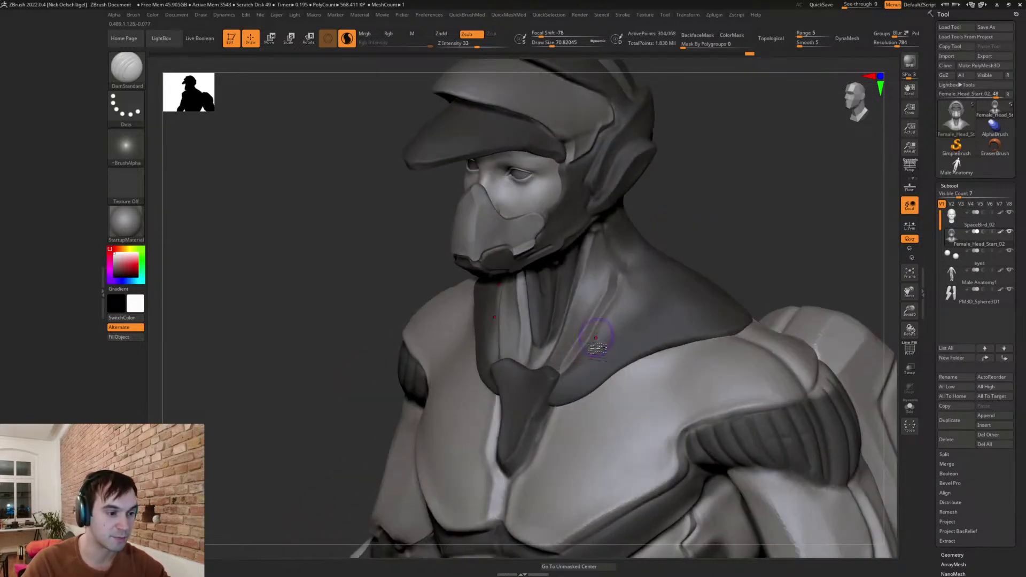
# - Extend the neck crease up the side of the neck and undo the last extra stroke
pyautogui.moveTo(600, 287); pyautogui.dragTo(636, 235, button='right')
pyautogui.moveTo(605, 236)
pyautogui.mouseDown()
pyautogui.moveTo(623, 272)
pyautogui.moveTo(607, 297)
pyautogui.mouseUp()
pyautogui.moveTo(620, 260); pyautogui.dragTo(630, 268, button='right')
pyautogui.moveTo(620, 262)
pyautogui.mouseDown()
pyautogui.moveTo(634, 296)
pyautogui.moveTo(634, 269)
pyautogui.mouseUp()
pyautogui.hotkey('ctrl', 'z')
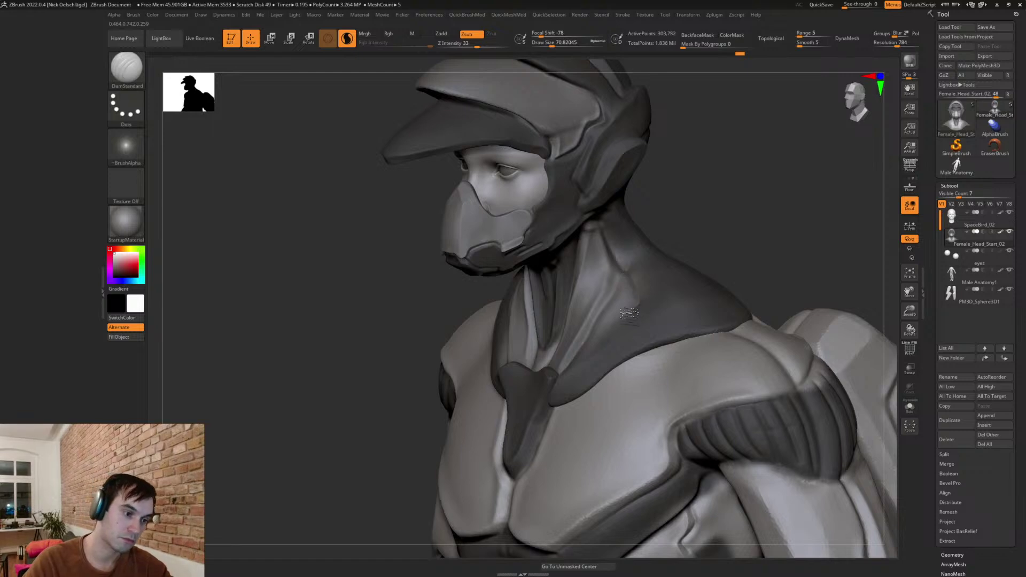
pyautogui.keyDown('shift'); pyautogui.moveTo(699, 244); pyautogui.dragTo(708, 250, button='right'); pyautogui.keyUp('shift')
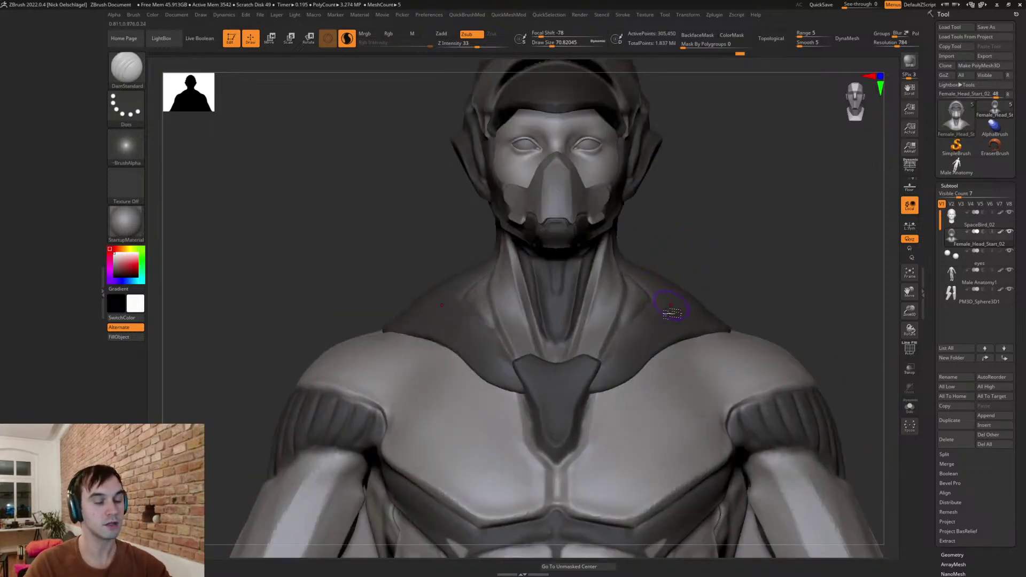
# - Carve ribbed grooves into the collar's lower front edge beside the throat piece with DamStandard
pyautogui.moveTo(706, 278); pyautogui.dragTo(691, 294)
pyautogui.moveTo(602, 365); pyautogui.dragTo(613, 397)
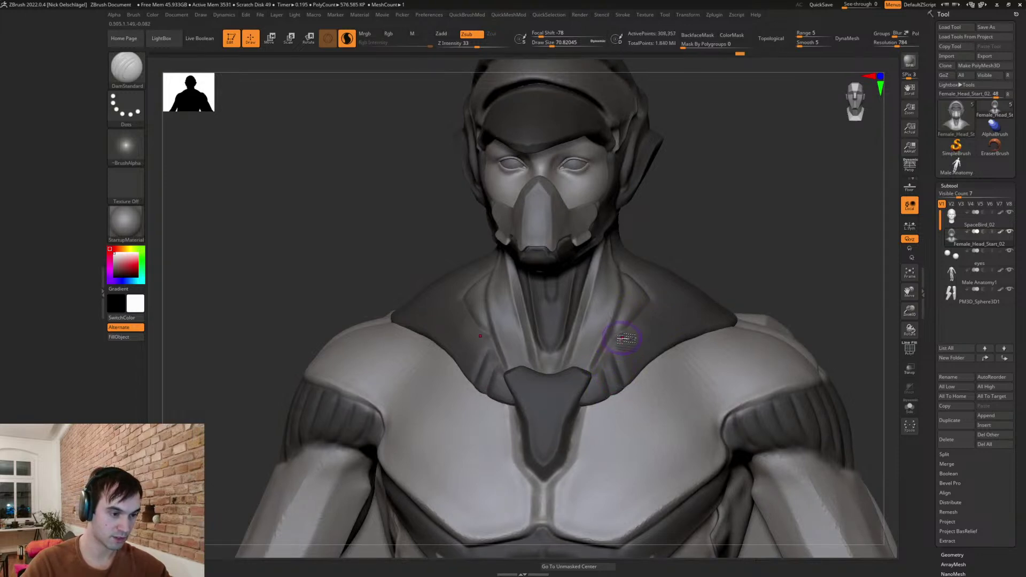
pyautogui.moveTo(620, 332)
pyautogui.mouseDown()
pyautogui.moveTo(643, 381)
pyautogui.moveTo(653, 351)
pyautogui.mouseUp()
pyautogui.moveTo(696, 267)
pyautogui.mouseDown()
pyautogui.moveTo(648, 296)
pyautogui.moveTo(614, 339)
pyautogui.mouseUp()
# - Continue the ribbed grooves around the side and over the back of the collar with DamStandard at a draw size of about 62
pyautogui.moveTo(655, 243); pyautogui.dragTo(535, 265)
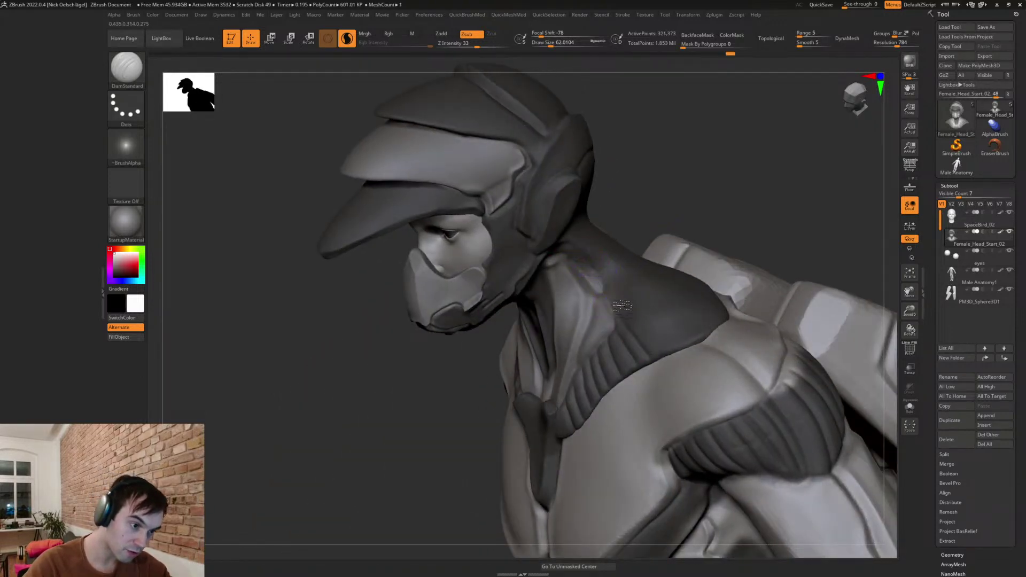
pyautogui.moveTo(653, 224)
pyautogui.mouseDown()
pyautogui.moveTo(592, 224)
pyautogui.moveTo(705, 345)
pyautogui.mouseUp()
pyautogui.moveTo(644, 200); pyautogui.dragTo(634, 278)
pyautogui.moveTo(603, 231)
pyautogui.mouseDown()
pyautogui.moveTo(592, 225)
pyautogui.moveTo(671, 377)
pyautogui.mouseUp()
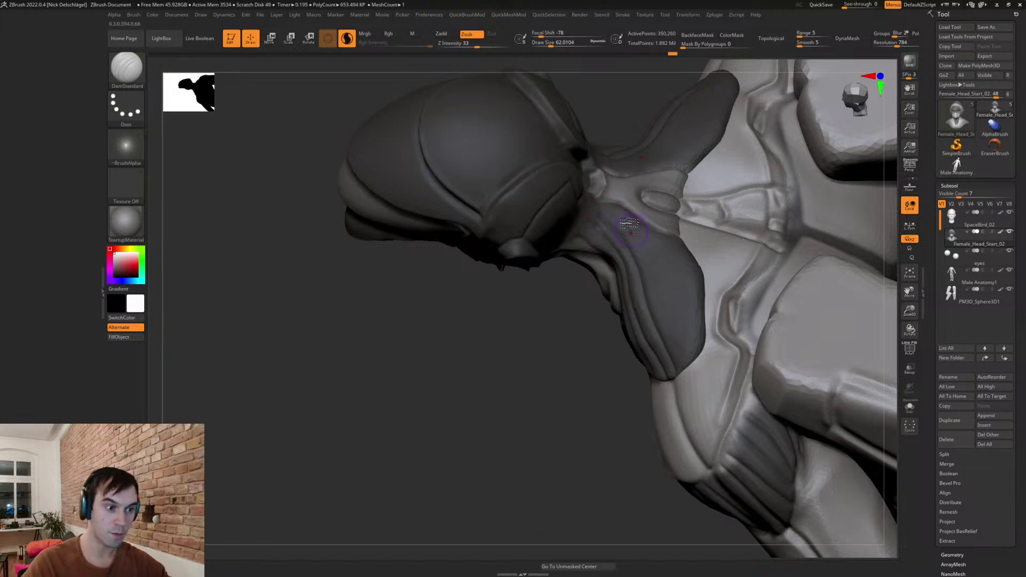
pyautogui.moveTo(653, 256); pyautogui.dragTo(681, 369)
pyautogui.moveTo(668, 251); pyautogui.dragTo(709, 353)
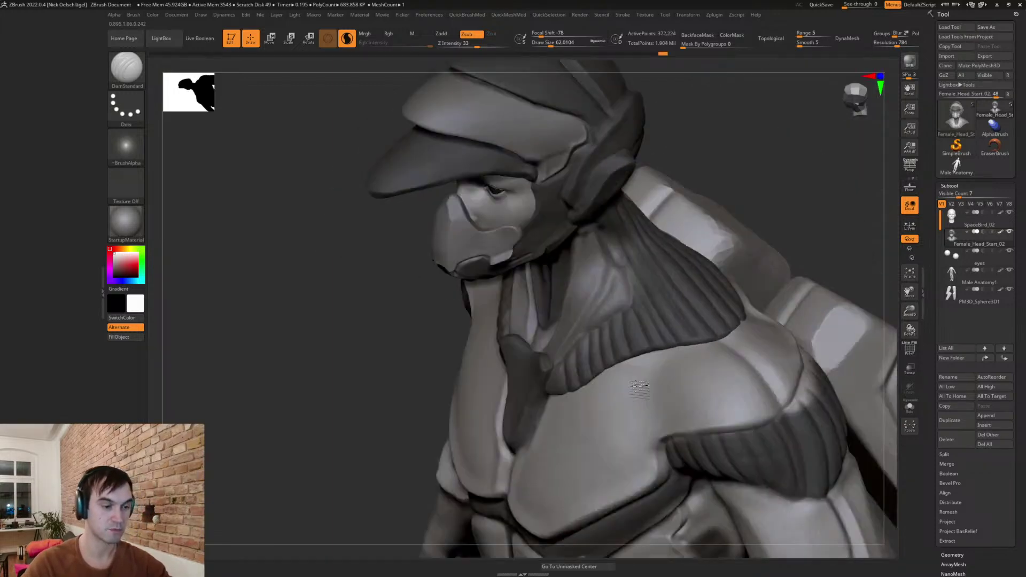
# - Select the Male Anatomy1 subtool, mask a strip at each chest plate's lower outer corner with MaskLasso, and invert the mask
pyautogui.moveTo(640, 389); pyautogui.dragTo(721, 291, button='right')
pyautogui.keyDown('ctrl'); pyautogui.moveTo(761, 332); pyautogui.dragTo(755, 352, button='right'); pyautogui.keyUp('ctrl')
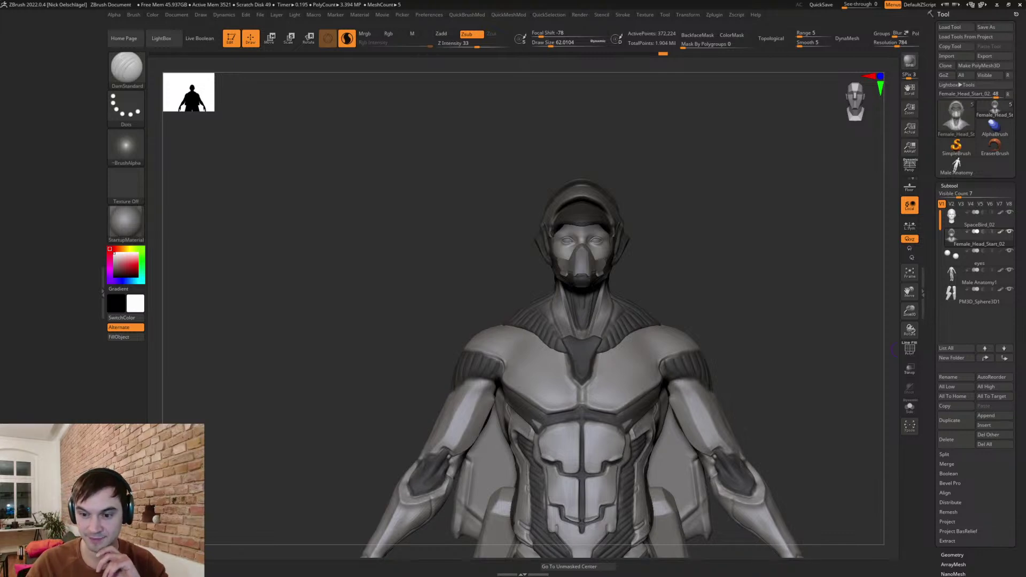
pyautogui.moveTo(768, 385)
pyautogui.keyDown('alt'); pyautogui.mouseDown()
pyautogui.moveTo(733, 369)
pyautogui.moveTo(740, 338)
pyautogui.moveTo(774, 361)
pyautogui.moveTo(775, 319)
pyautogui.mouseUp(); pyautogui.keyUp('alt')
pyautogui.press('b')
pyautogui.press('m')
pyautogui.press('v')
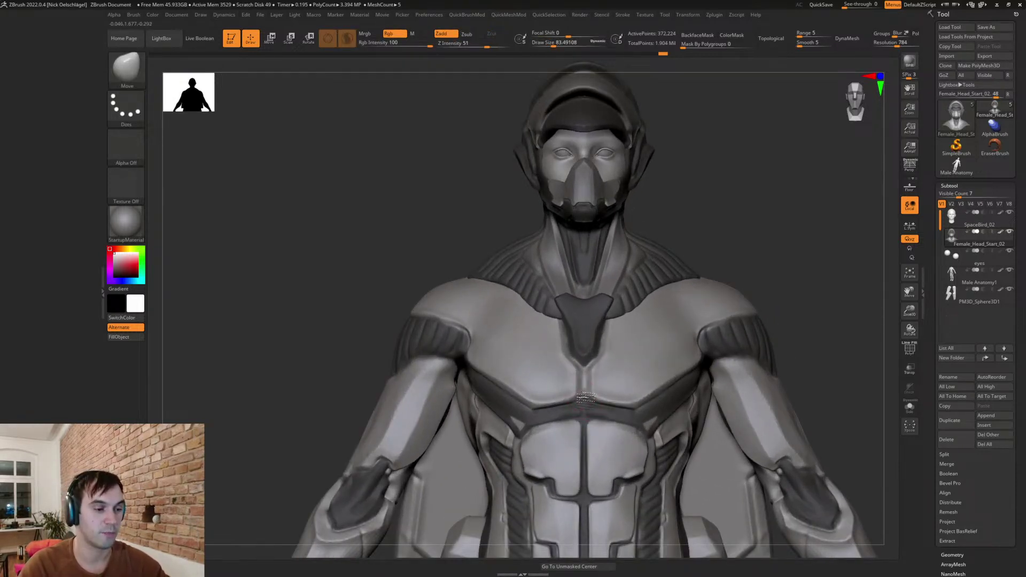
pyautogui.keyDown('alt'); pyautogui.click(585, 400); pyautogui.keyUp('alt')
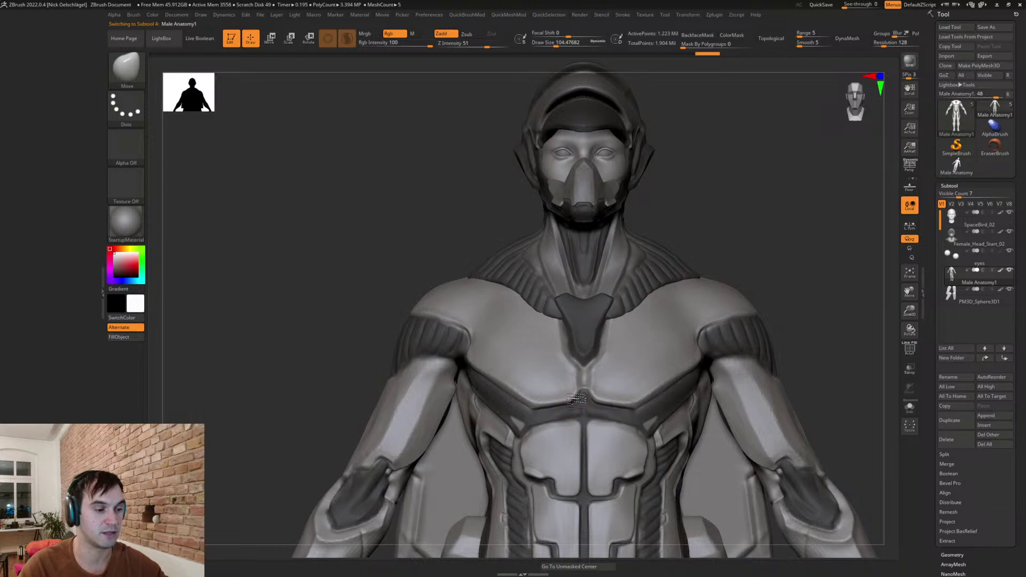
pyautogui.moveTo(622, 378)
pyautogui.keyDown('alt'); pyautogui.mouseDown(button='right')
pyautogui.moveTo(615, 333)
pyautogui.moveTo(644, 338)
pyautogui.moveTo(648, 348)
pyautogui.moveTo(608, 374)
pyautogui.mouseUp(button='right'); pyautogui.keyUp('alt')
pyautogui.press('s')
pyautogui.moveTo(605, 374); pyautogui.dragTo(601, 374)
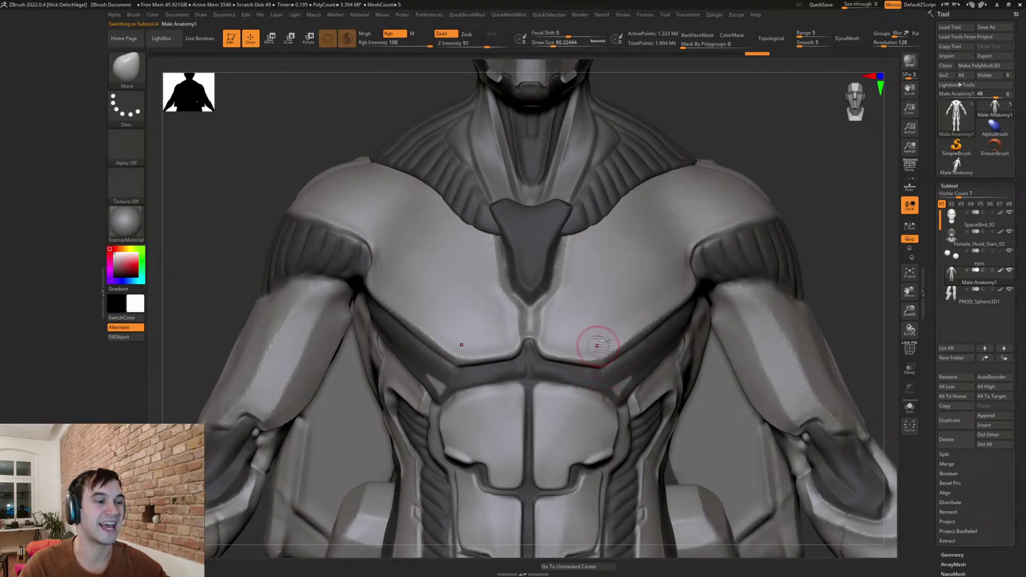
pyautogui.moveTo(602, 366); pyautogui.dragTo(601, 351, button='right')
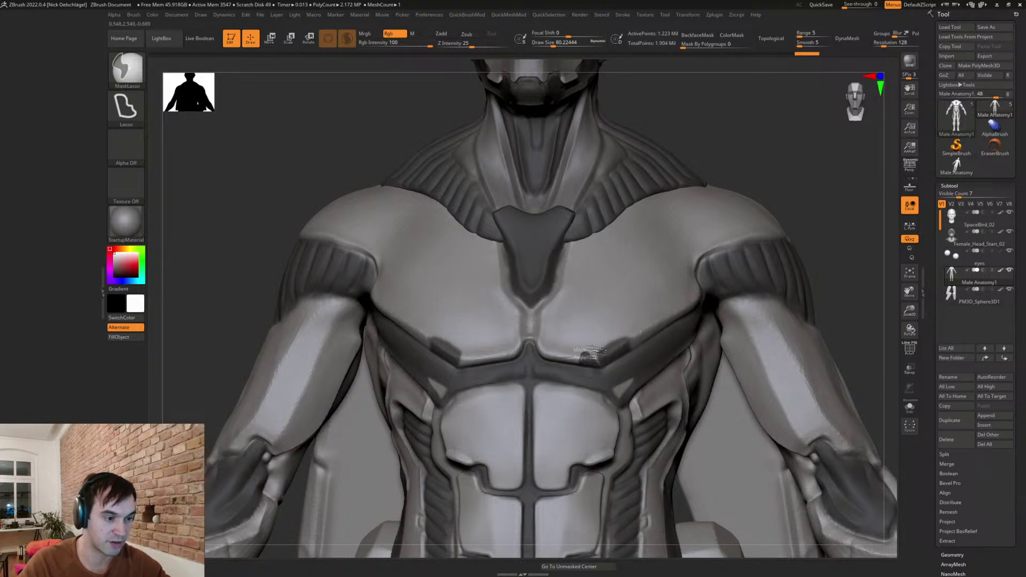
pyautogui.keyDown('ctrl'); pyautogui.click(828, 248); pyautogui.keyUp('ctrl')
# - Shift the unmasked corner strips of the chest plates with the Move brush and clear the mask
pyautogui.press('s')
pyautogui.click(824, 265)
pyautogui.moveTo(824, 268); pyautogui.dragTo(807, 320)
pyautogui.moveTo(594, 366)
pyautogui.mouseDown()
pyautogui.moveTo(630, 350)
pyautogui.moveTo(610, 377)
pyautogui.moveTo(623, 350)
pyautogui.moveTo(592, 370)
pyautogui.mouseUp()
pyautogui.moveTo(608, 377)
pyautogui.mouseDown(button='right')
pyautogui.moveTo(613, 329)
pyautogui.moveTo(607, 364)
pyautogui.moveTo(575, 358)
pyautogui.moveTo(596, 365)
pyautogui.mouseUp(button='right')
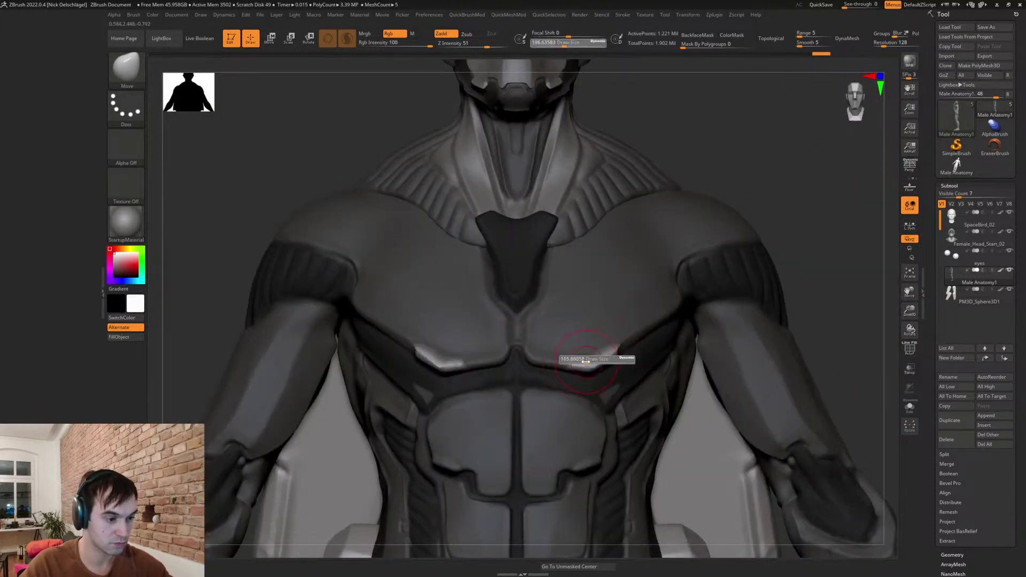
pyautogui.press('ctrl')
pyautogui.keyDown('ctrl'); pyautogui.moveTo(790, 222); pyautogui.dragTo(802, 238); pyautogui.keyUp('ctrl')
# - Sharpen the crease along the lower outer corners of the chest plates with DamStandard at a draw size of about 62
pyautogui.press('s')
pyautogui.moveTo(615, 334); pyautogui.dragTo(585, 363, button='right')
pyautogui.press('b')
pyautogui.press('d')
pyautogui.press('s')
pyautogui.moveTo(579, 363); pyautogui.dragTo(613, 344)
pyautogui.press('shift')
# - Examine the whole figure from the front and side, including the legs and feet
pyautogui.keyDown('ctrl'); pyautogui.moveTo(740, 300); pyautogui.dragTo(764, 217, button='right'); pyautogui.keyUp('ctrl')
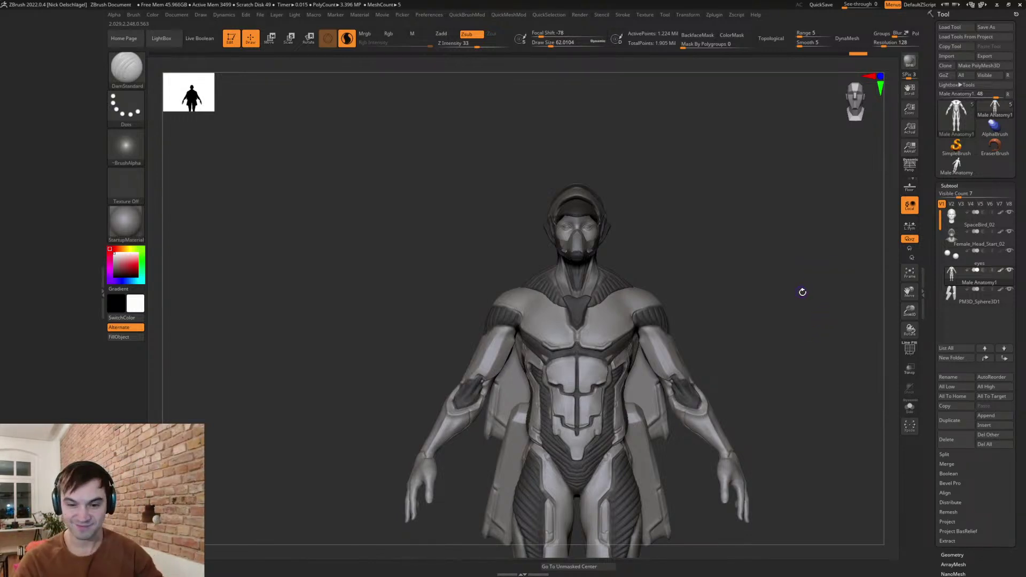
pyautogui.moveTo(800, 300)
pyautogui.mouseDown()
pyautogui.moveTo(813, 314)
pyautogui.moveTo(798, 319)
pyautogui.mouseUp()
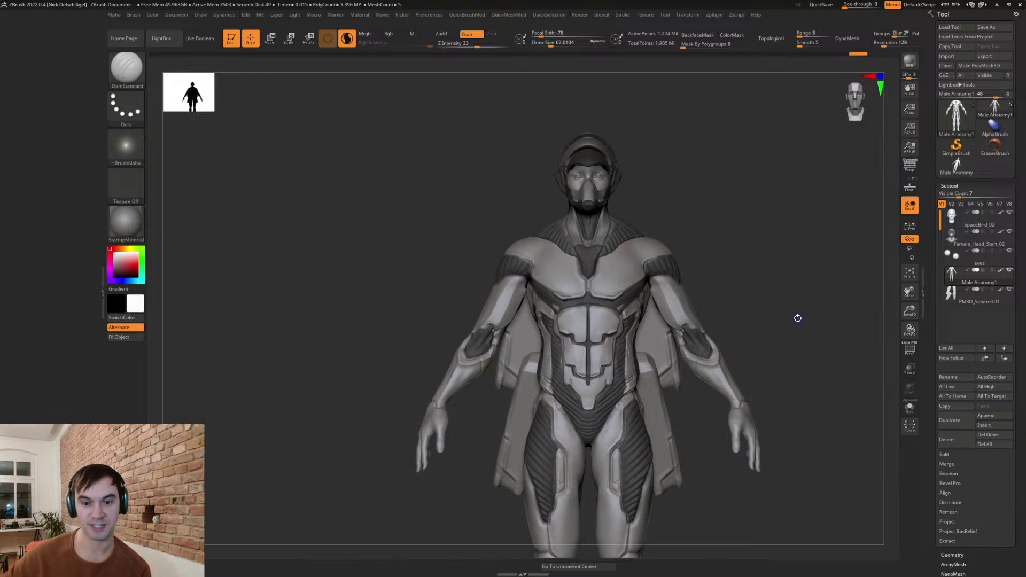
pyautogui.moveTo(749, 348)
pyautogui.keyDown('alt'); pyautogui.mouseDown()
pyautogui.moveTo(749, 337)
pyautogui.moveTo(734, 362)
pyautogui.mouseUp(); pyautogui.keyUp('alt')
pyautogui.moveTo(680, 386); pyautogui.dragTo(829, 236)
pyautogui.keyDown('alt'); pyautogui.moveTo(822, 481); pyautogui.dragTo(829, 186); pyautogui.keyUp('alt')
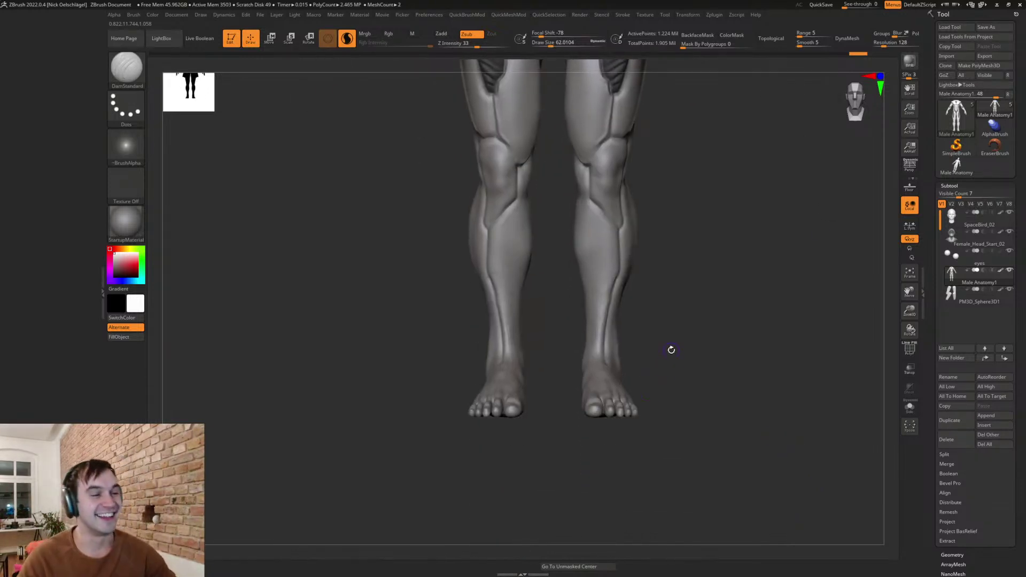
pyautogui.keyDown('alt'); pyautogui.moveTo(701, 380); pyautogui.dragTo(705, 424); pyautogui.keyUp('alt')
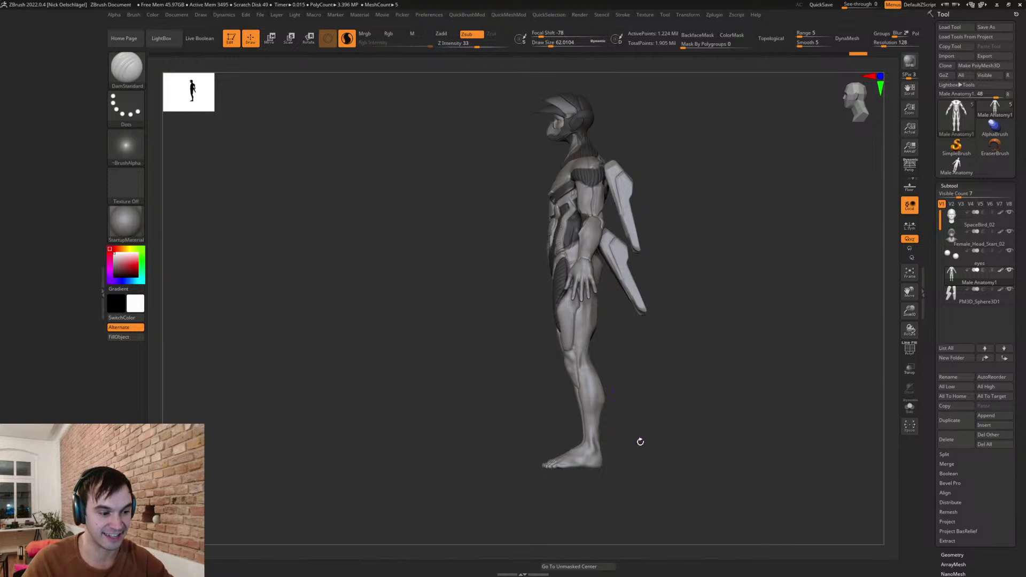
pyautogui.keyDown('shift'); pyautogui.moveTo(639, 440); pyautogui.dragTo(684, 441); pyautogui.keyUp('shift')
pyautogui.press('s')
pyautogui.moveTo(619, 458); pyautogui.dragTo(637, 460)
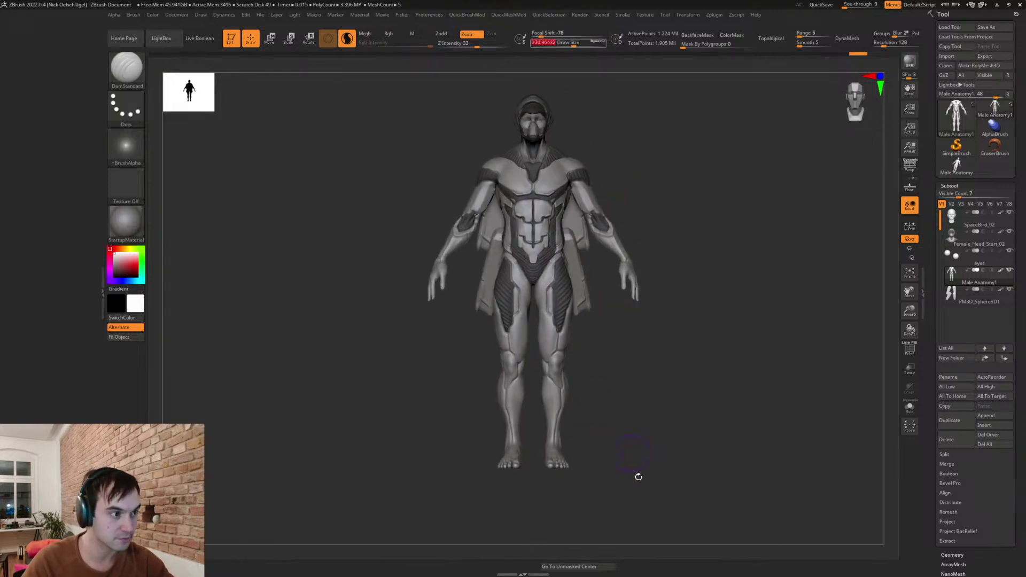
pyautogui.moveTo(978, 296)
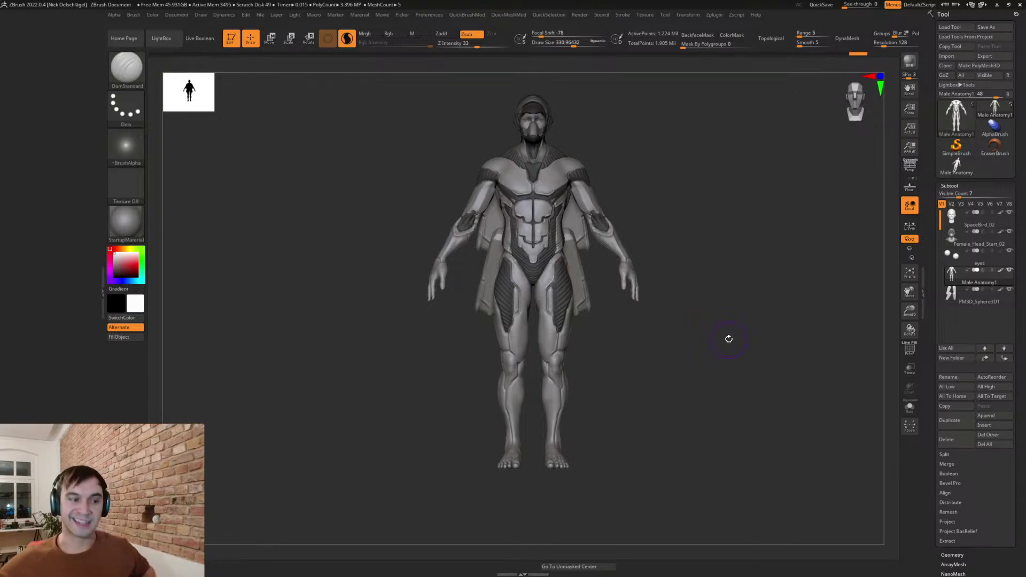
pyautogui.moveTo(621, 359)
pyautogui.keyDown('alt'); pyautogui.mouseDown()
pyautogui.moveTo(639, 398)
pyautogui.moveTo(618, 344)
pyautogui.moveTo(654, 355)
pyautogui.mouseUp(); pyautogui.keyUp('alt')
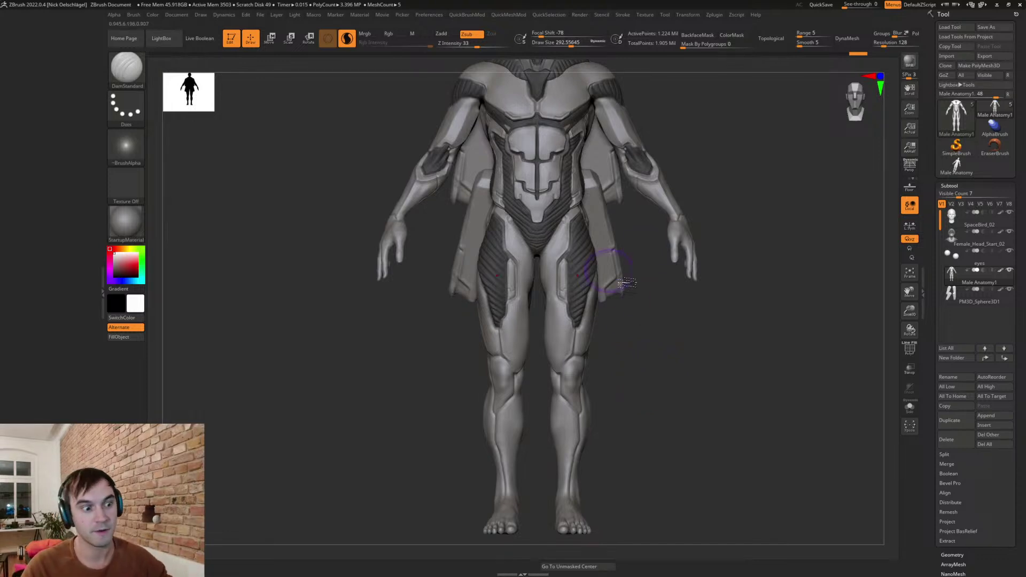
pyautogui.moveTo(642, 334); pyautogui.dragTo(662, 399)
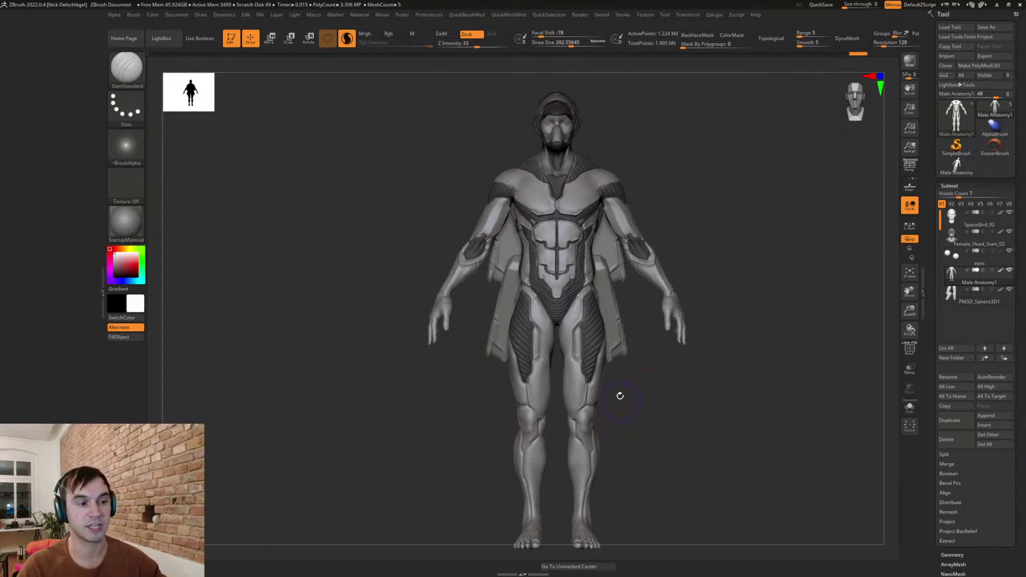
# - Build up the ridges between the diagonal grooves on the lower abdomen with the Standard brush
pyautogui.keyDown('ctrl'); pyautogui.moveTo(575, 321); pyautogui.dragTo(583, 369, button='right'); pyautogui.keyUp('ctrl')
pyautogui.press('s')
pyautogui.moveTo(578, 302); pyautogui.dragTo(561, 302)
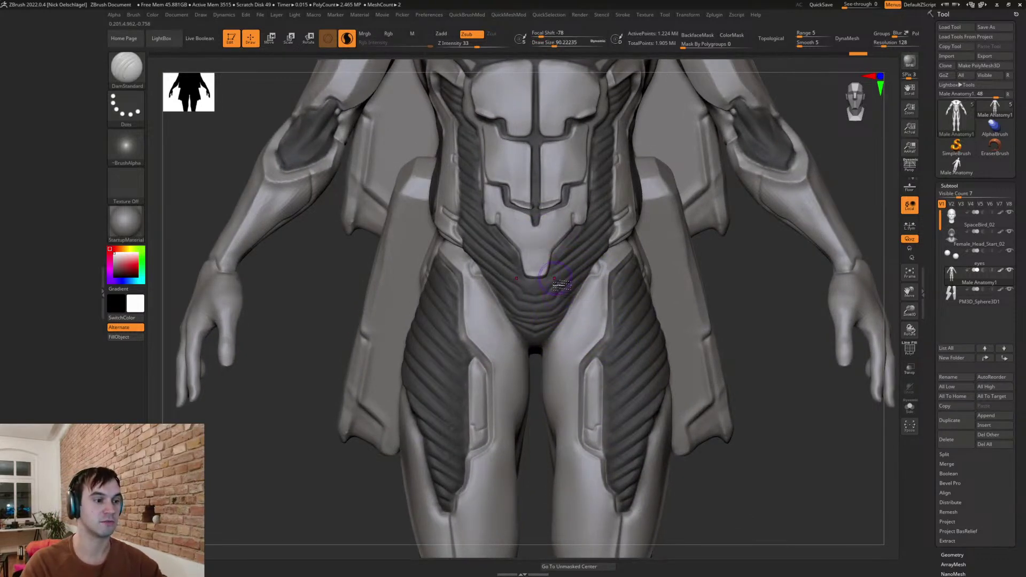
pyautogui.keyDown('ctrl'); pyautogui.moveTo(569, 289); pyautogui.dragTo(572, 291, button='right'); pyautogui.keyUp('ctrl')
pyautogui.press('s')
pyautogui.moveTo(572, 216); pyautogui.dragTo(612, 180)
pyautogui.press('b')
pyautogui.press('s')
pyautogui.press('t')
pyautogui.moveTo(556, 249); pyautogui.dragTo(641, 178)
pyautogui.moveTo(561, 264); pyautogui.dragTo(632, 203)
pyautogui.moveTo(545, 294); pyautogui.dragTo(646, 216)
# - Raise the remaining ridges down towards the crotch with the Standard brush, undoing and redoing the lowest strokes
pyautogui.moveTo(590, 256)
pyautogui.mouseDown()
pyautogui.moveTo(509, 304)
pyautogui.moveTo(615, 251)
pyautogui.mouseUp()
pyautogui.moveTo(558, 332); pyautogui.dragTo(622, 270)
pyautogui.moveTo(524, 355); pyautogui.dragTo(623, 295)
pyautogui.moveTo(525, 361); pyautogui.dragTo(612, 320)
pyautogui.hotkey('ctrl', 'z')
pyautogui.hotkey('ctrl', 'z')
pyautogui.moveTo(548, 334); pyautogui.dragTo(597, 317)
pyautogui.press('s')
pyautogui.moveTo(524, 357); pyautogui.dragTo(614, 319)
# - Deepen the lowest grooves at the crotch with DamStandard at a draw size of about 54
pyautogui.press('b')
pyautogui.press('d')
pyautogui.press('s')
pyautogui.moveTo(518, 366)
pyautogui.mouseDown()
pyautogui.moveTo(588, 342)
pyautogui.moveTo(553, 375)
pyautogui.moveTo(572, 360)
pyautogui.mouseUp()
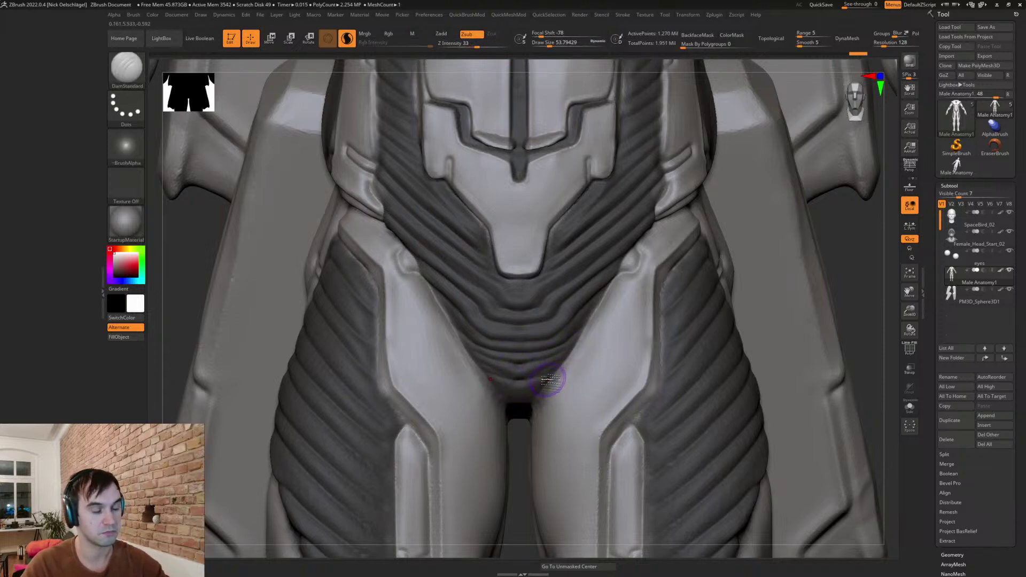
# - Flatten the kneecaps with TrimDynamic at a draw size of about 182
pyautogui.press('b')
pyautogui.press('c')
pyautogui.press('l')
pyautogui.keyDown('alt'); pyautogui.moveTo(735, 316); pyautogui.dragTo(648, 431); pyautogui.keyUp('alt')
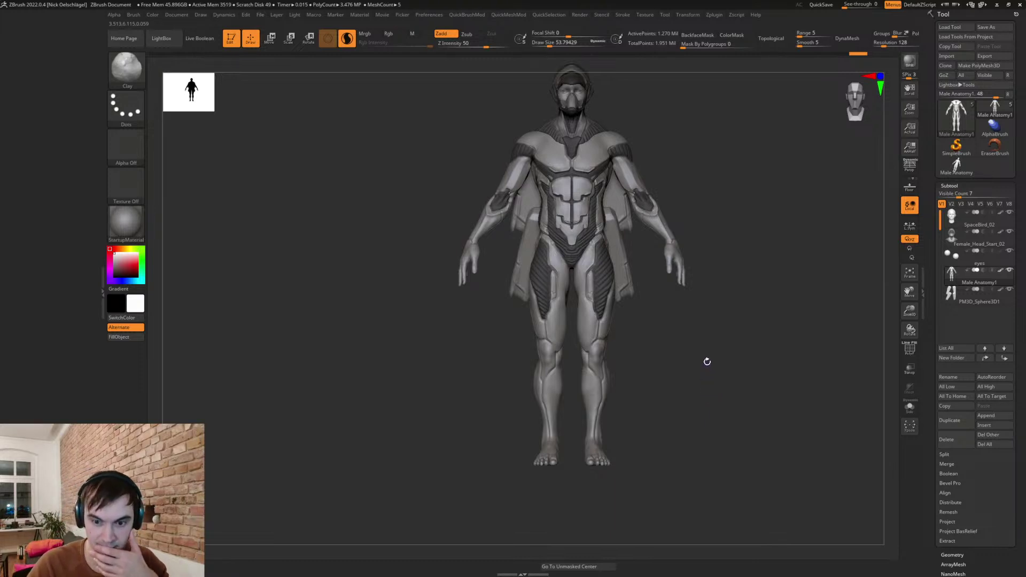
pyautogui.moveTo(645, 361)
pyautogui.mouseDown()
pyautogui.moveTo(665, 402)
pyautogui.moveTo(695, 230)
pyautogui.mouseUp()
pyautogui.press('s')
pyautogui.moveTo(665, 308); pyautogui.dragTo(611, 314)
pyautogui.press('b')
pyautogui.press('t')
pyautogui.press('d')
pyautogui.press('s')
pyautogui.press('s')
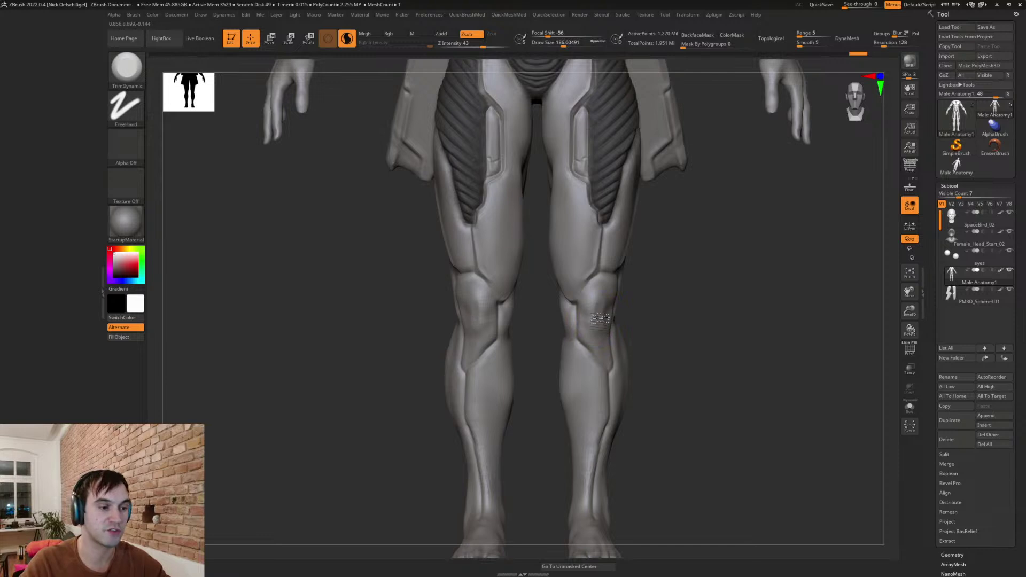
pyautogui.moveTo(601, 333); pyautogui.dragTo(692, 299)
# - Build up volume on the kneecaps with the Clay brush at a draw size of about 140
pyautogui.press('s')
pyautogui.press('2')
pyautogui.moveTo(620, 307)
pyautogui.mouseDown()
pyautogui.moveTo(619, 341)
pyautogui.moveTo(618, 308)
pyautogui.mouseUp()
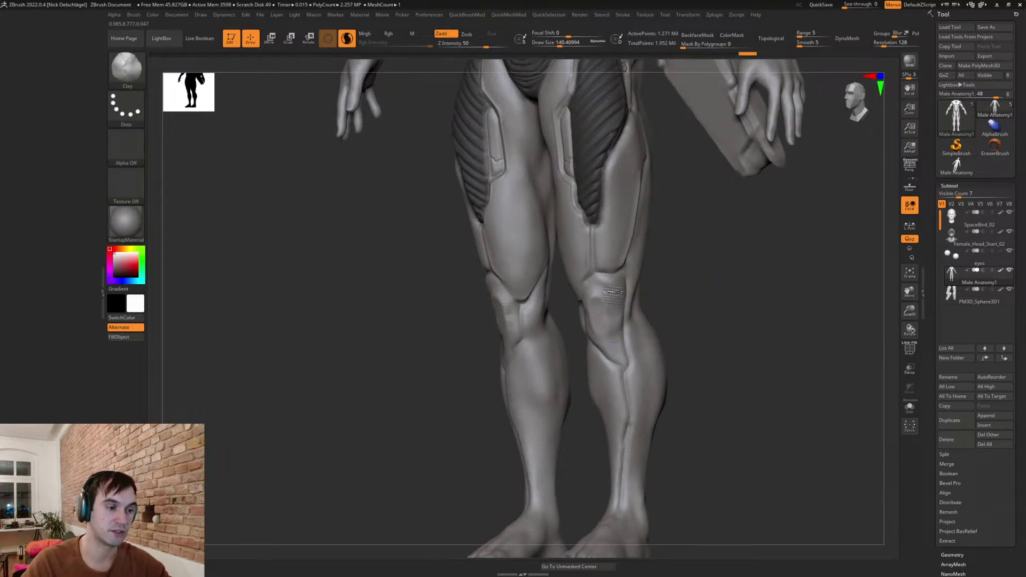
pyautogui.keyDown('shift'); pyautogui.moveTo(690, 301); pyautogui.dragTo(738, 300); pyautogui.keyUp('shift')
pyautogui.moveTo(601, 303); pyautogui.dragTo(604, 329)
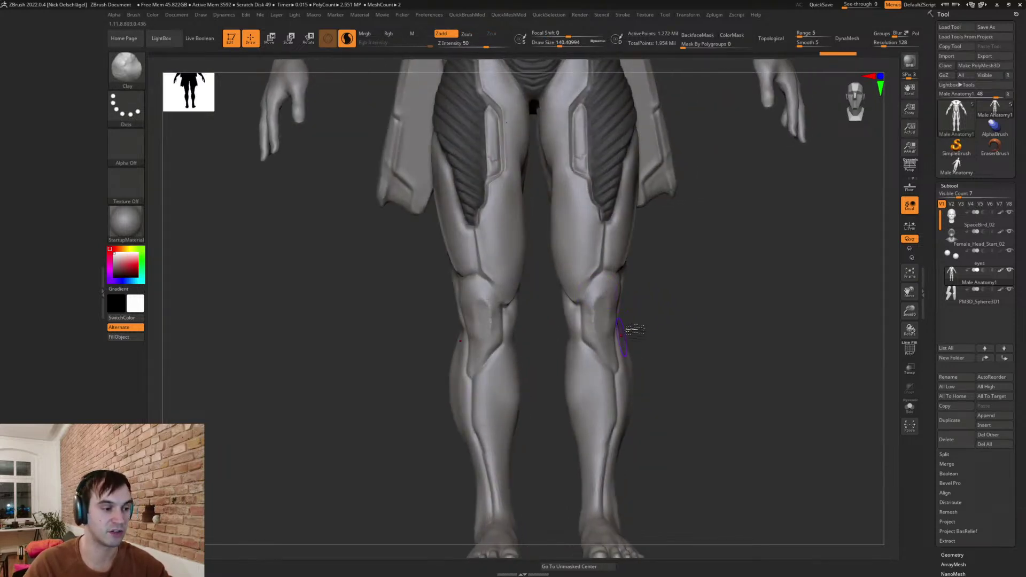
# - Carve the inner and lower outline of the kneecap plates with DamStandard at a draw size of about 104
pyautogui.keyDown('alt'); pyautogui.moveTo(681, 332); pyautogui.dragTo(647, 336); pyautogui.keyUp('alt')
pyautogui.press('s')
pyautogui.moveTo(643, 335); pyautogui.dragTo(633, 321)
pyautogui.press('s')
pyautogui.press('3')
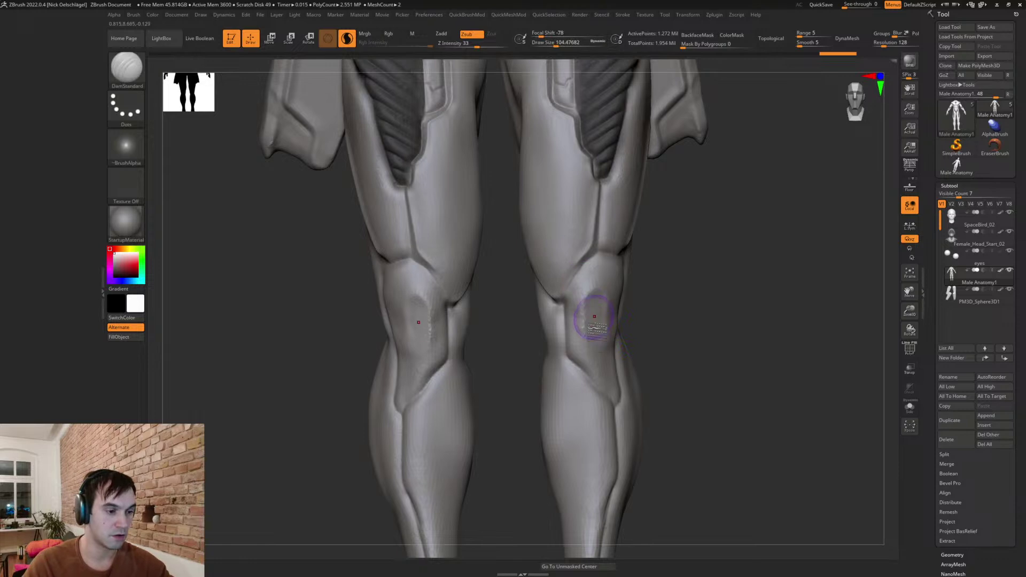
pyautogui.moveTo(587, 359)
pyautogui.mouseDown()
pyautogui.moveTo(586, 309)
pyautogui.moveTo(616, 247)
pyautogui.mouseUp()
pyautogui.moveTo(587, 358); pyautogui.dragTo(617, 401)
# - Fill out the outer side and lower part of the kneecap plates with Clay at draw sizes of about 83 and 120
pyautogui.press('s')
pyautogui.moveTo(661, 330); pyautogui.dragTo(658, 329)
pyautogui.moveTo(724, 326); pyautogui.dragTo(657, 322)
pyautogui.press('b')
pyautogui.press('c')
pyautogui.press('l')
pyautogui.moveTo(616, 275); pyautogui.dragTo(607, 279)
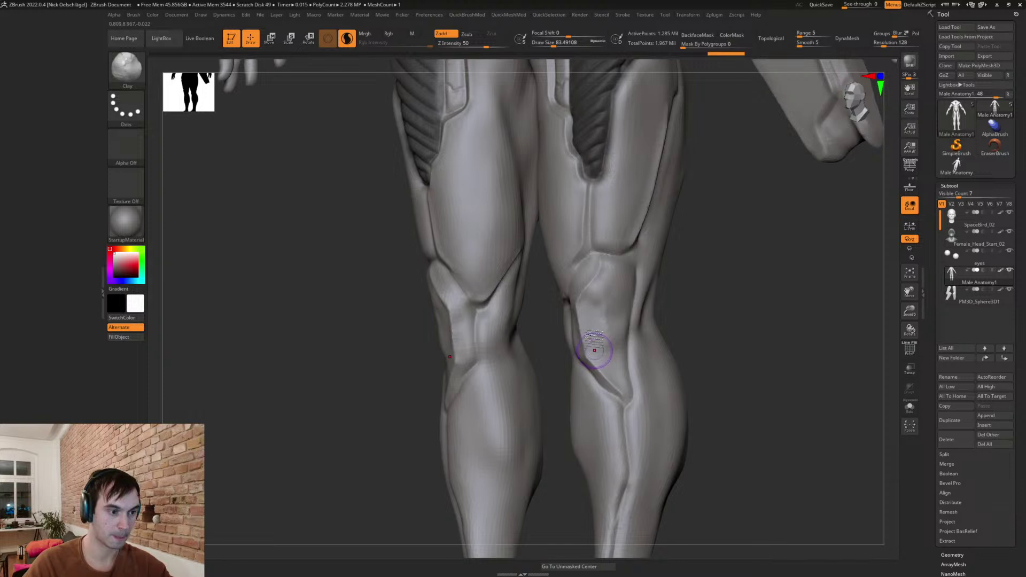
pyautogui.moveTo(606, 332)
pyautogui.mouseDown()
pyautogui.moveTo(601, 348)
pyautogui.moveTo(605, 295)
pyautogui.moveTo(617, 318)
pyautogui.mouseUp()
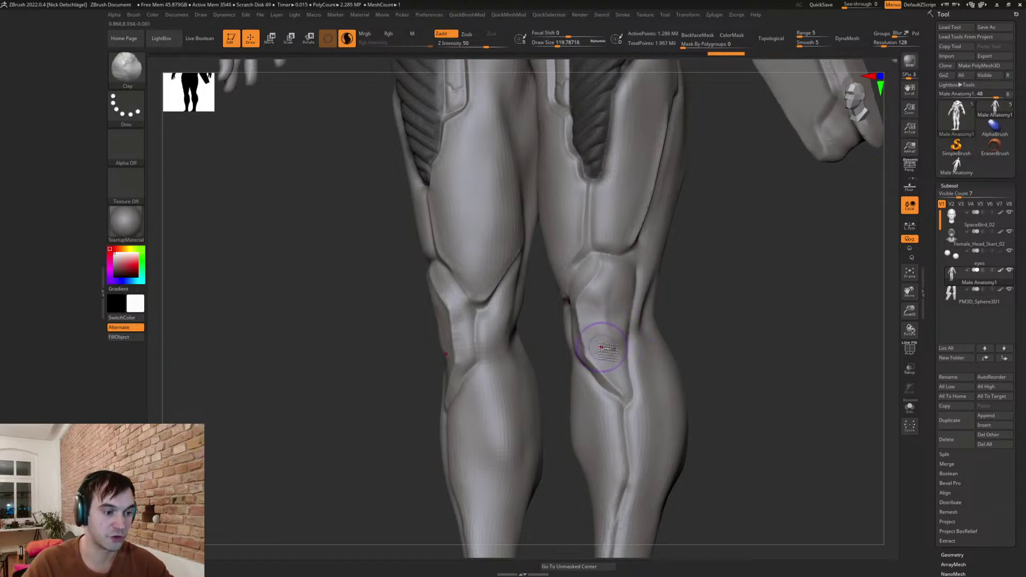
pyautogui.moveTo(618, 359); pyautogui.dragTo(611, 381)
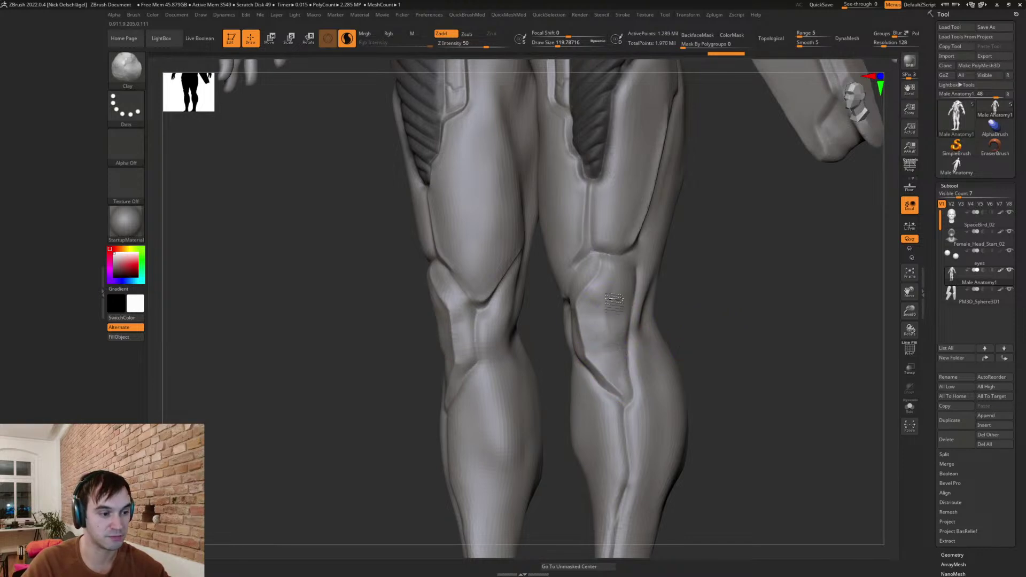
# - Smooth the kneecap plates and flatten their surface with TrimDynamic at a draw size of 112
pyautogui.moveTo(606, 306)
pyautogui.keyDown('shift'); pyautogui.mouseDown()
pyautogui.moveTo(613, 312)
pyautogui.moveTo(616, 298)
pyautogui.mouseUp(); pyautogui.keyUp('shift')
pyautogui.moveTo(613, 335)
pyautogui.keyDown('shift'); pyautogui.mouseDown()
pyautogui.moveTo(600, 328)
pyautogui.moveTo(655, 342)
pyautogui.mouseUp(); pyautogui.keyUp('shift')
pyautogui.press('s')
pyautogui.moveTo(600, 322); pyautogui.dragTo(597, 322)
pyautogui.keyDown('shift'); pyautogui.moveTo(600, 285); pyautogui.dragTo(612, 334); pyautogui.keyUp('shift')
pyautogui.moveTo(709, 322)
pyautogui.keyDown('shift'); pyautogui.mouseDown()
pyautogui.moveTo(617, 348)
pyautogui.moveTo(611, 307)
pyautogui.mouseUp(); pyautogui.keyUp('shift')
pyautogui.press('b')
pyautogui.press('t')
pyautogui.press('d')
pyautogui.moveTo(626, 346); pyautogui.dragTo(622, 364)
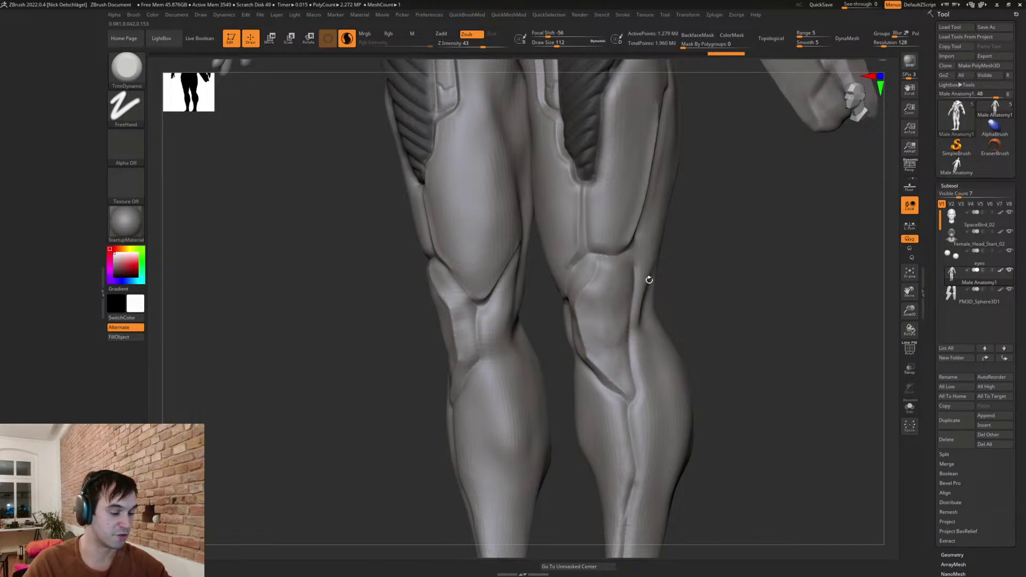
# - Carve the crease around the top and outer side of the kneecap plates with DamStandard at about 80, smoothing its upper end
pyautogui.press('b')
pyautogui.press('d')
pyautogui.press('s')
pyautogui.moveTo(657, 274)
pyautogui.mouseDown()
pyautogui.moveTo(678, 275)
pyautogui.moveTo(613, 266)
pyautogui.moveTo(623, 250)
pyautogui.moveTo(630, 309)
pyautogui.mouseUp()
pyautogui.moveTo(592, 263)
pyautogui.mouseDown()
pyautogui.moveTo(634, 261)
pyautogui.moveTo(630, 300)
pyautogui.mouseUp()
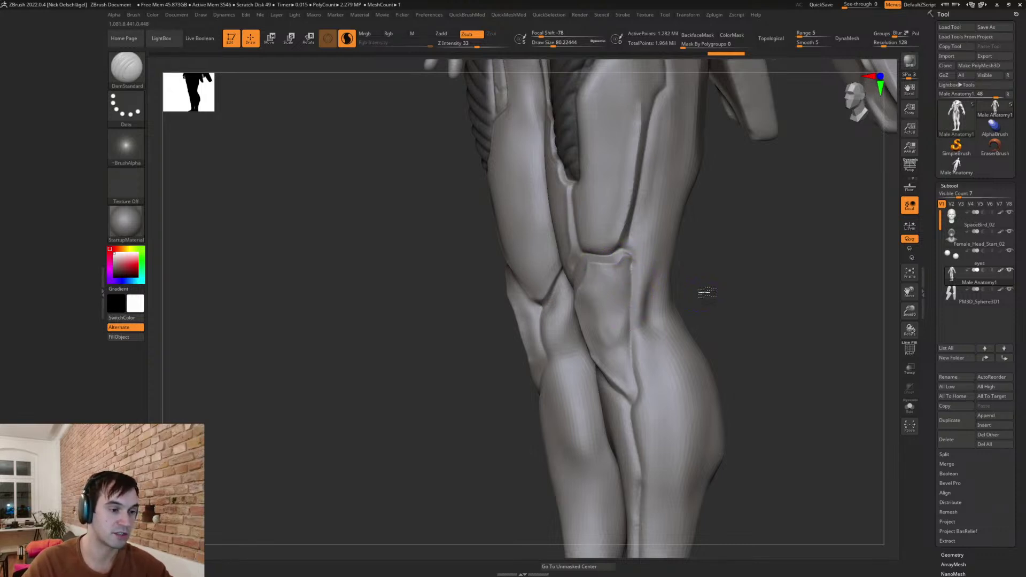
pyautogui.keyDown('shift'); pyautogui.moveTo(701, 295); pyautogui.dragTo(714, 294); pyautogui.keyUp('shift')
pyautogui.moveTo(663, 314)
pyautogui.mouseDown()
pyautogui.moveTo(648, 308)
pyautogui.moveTo(646, 279)
pyautogui.mouseUp()
pyautogui.moveTo(582, 271)
pyautogui.keyDown('shift'); pyautogui.mouseDown()
pyautogui.moveTo(550, 301)
pyautogui.moveTo(579, 252)
pyautogui.mouseUp(); pyautogui.keyUp('shift')
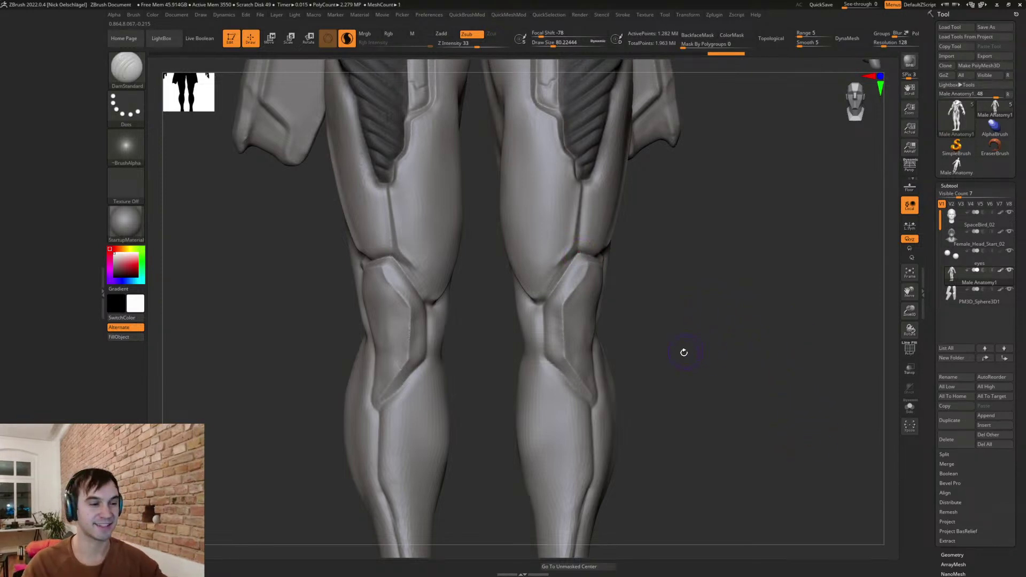
# - Examine the reshaped knees and the overall figure from the front
pyautogui.moveTo(685, 351); pyautogui.dragTo(693, 355)
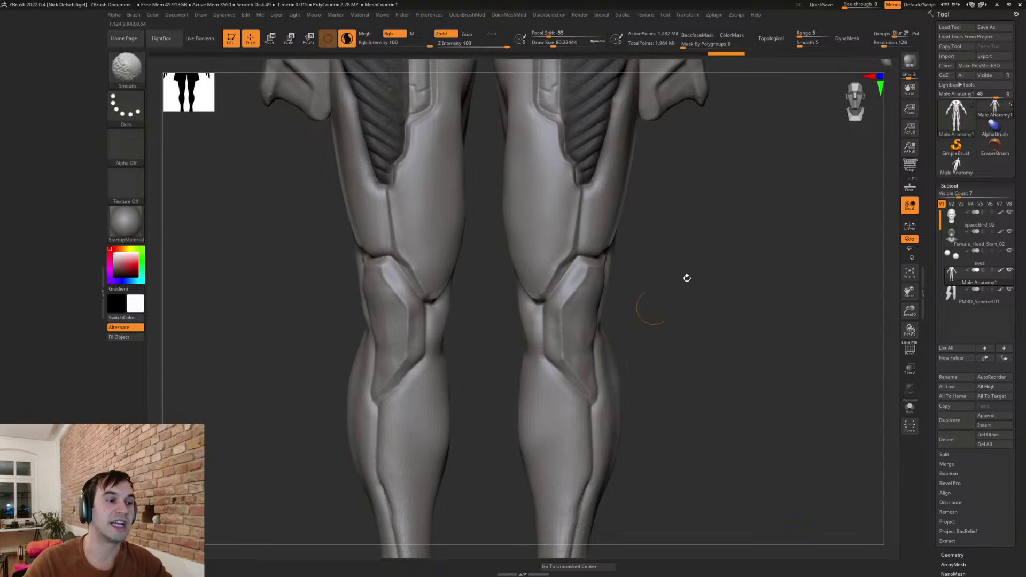
pyautogui.moveTo(675, 208)
pyautogui.keyDown('alt'); pyautogui.mouseDown()
pyautogui.moveTo(677, 389)
pyautogui.moveTo(664, 351)
pyautogui.moveTo(690, 384)
pyautogui.mouseUp(); pyautogui.keyUp('alt')
pyautogui.press('s')
pyautogui.moveTo(643, 266)
pyautogui.mouseDown()
pyautogui.moveTo(597, 245)
pyautogui.moveTo(627, 220)
pyautogui.moveTo(591, 178)
pyautogui.moveTo(638, 142)
pyautogui.moveTo(590, 159)
pyautogui.moveTo(653, 106)
pyautogui.mouseUp()
pyautogui.press('s')
pyautogui.press('s')
pyautogui.press('s')
pyautogui.moveTo(732, 345)
pyautogui.keyDown('alt'); pyautogui.mouseDown()
pyautogui.moveTo(717, 202)
pyautogui.moveTo(726, 439)
pyautogui.moveTo(740, 298)
pyautogui.moveTo(749, 316)
pyautogui.mouseUp(); pyautogui.keyUp('alt')
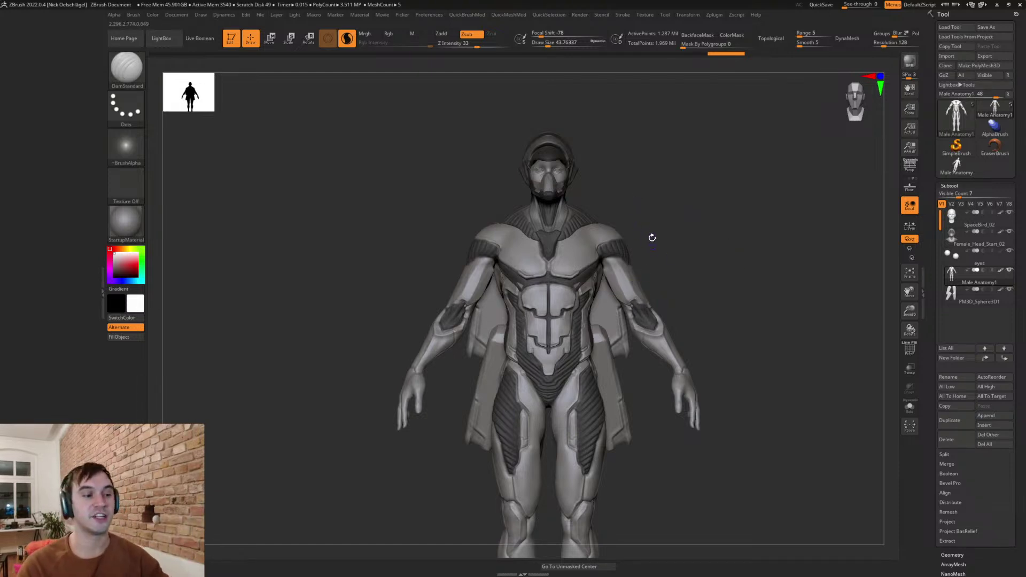
# - Flatten the lower outer edges of the chest plates with TrimDynamic at a draw size of about 51
pyautogui.moveTo(666, 248)
pyautogui.keyDown('alt'); pyautogui.mouseDown()
pyautogui.moveTo(721, 229)
pyautogui.moveTo(731, 237)
pyautogui.moveTo(738, 224)
pyautogui.moveTo(573, 213)
pyautogui.mouseUp(); pyautogui.keyUp('alt')
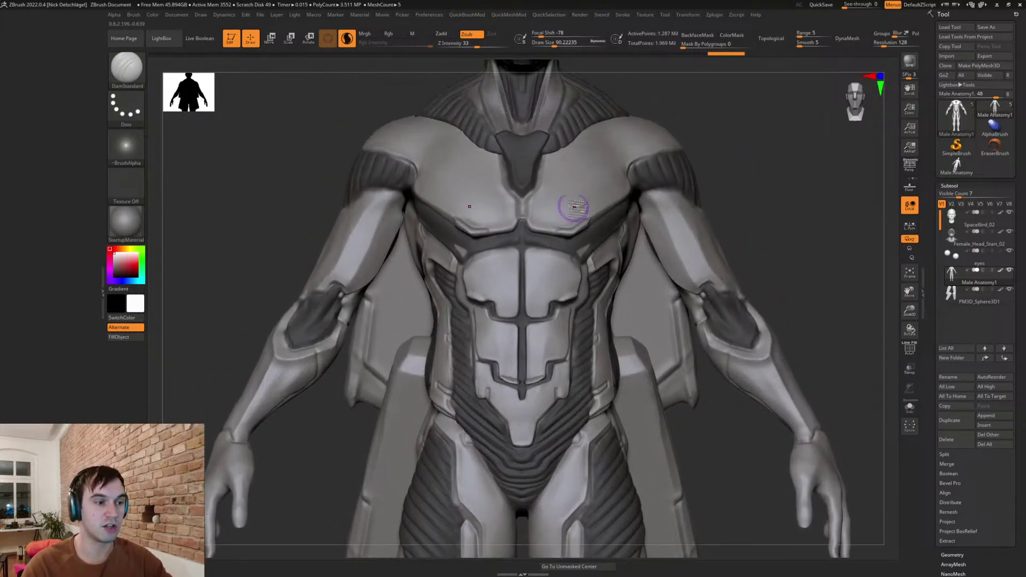
pyautogui.keyDown('alt'); pyautogui.moveTo(587, 213); pyautogui.dragTo(580, 241, button='right'); pyautogui.keyUp('alt')
pyautogui.press('s')
pyautogui.moveTo(579, 225); pyautogui.dragTo(575, 223)
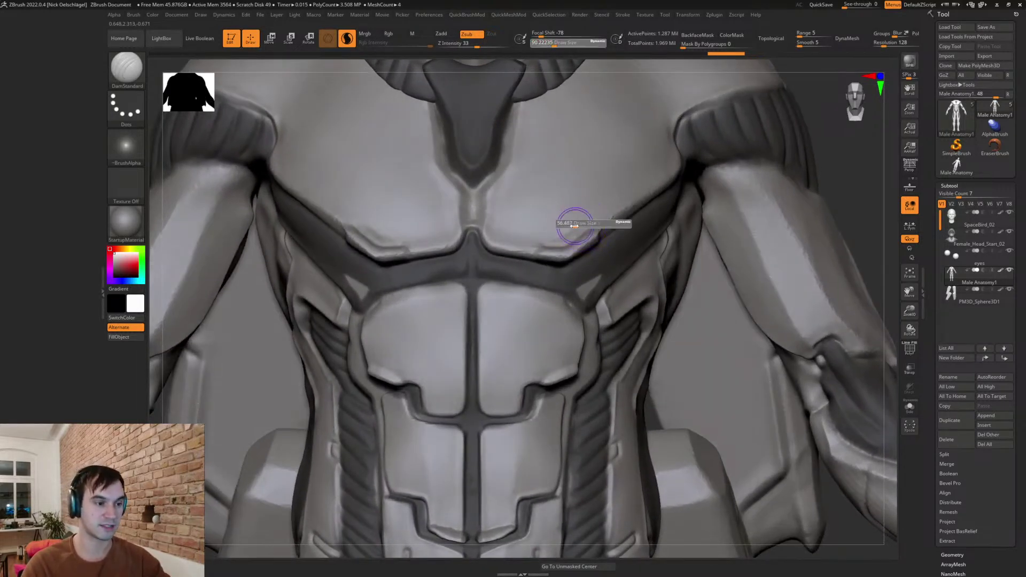
pyautogui.press('b')
pyautogui.press('t')
pyautogui.press('d')
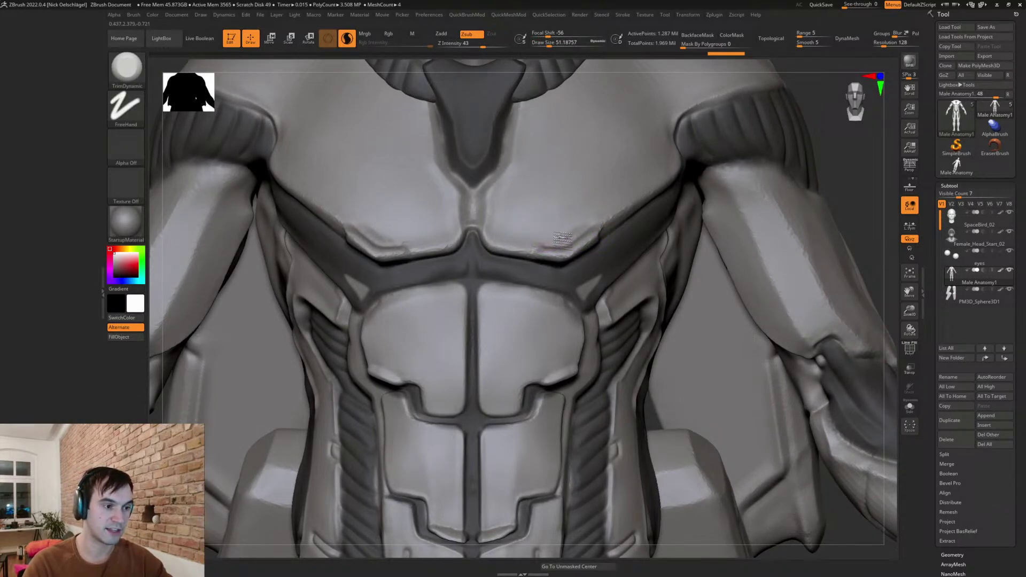
# - Build up the lower outer corners of the chest plates with Clay at about 51 and smooth the surface above them
pyautogui.press('b')
pyautogui.press('c')
pyautogui.press('l')
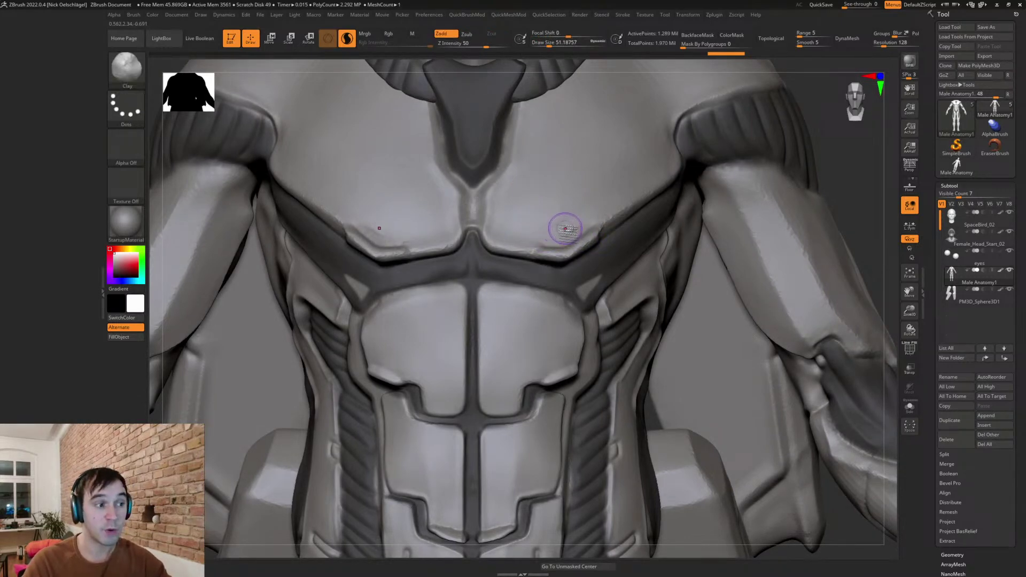
pyautogui.press('shift')
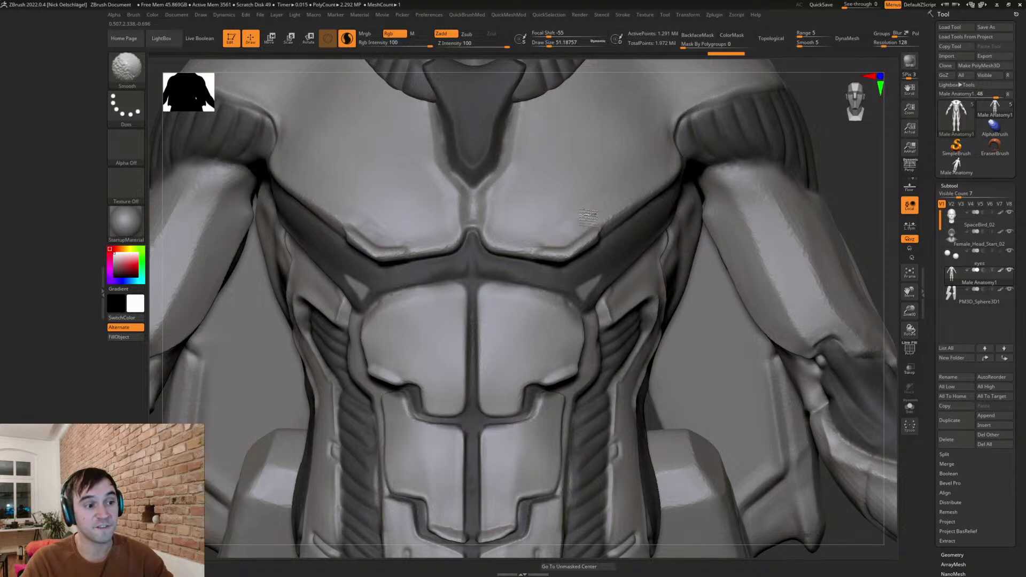
pyautogui.moveTo(604, 207)
pyautogui.keyDown('shift'); pyautogui.mouseDown()
pyautogui.moveTo(606, 152)
pyautogui.moveTo(607, 162)
pyautogui.mouseUp(); pyautogui.keyUp('shift')
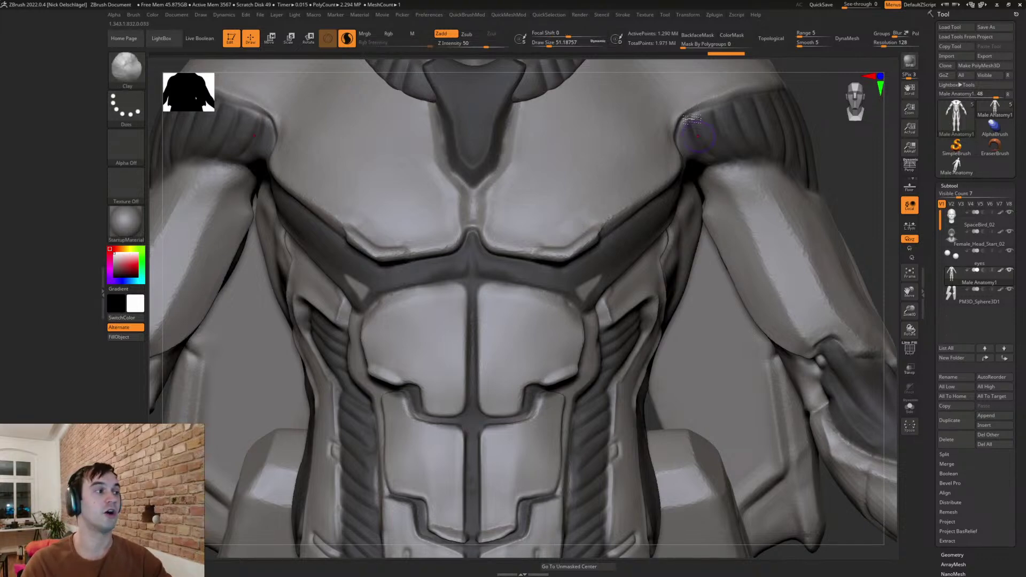
# - Collapse the empty side tray and smooth the lower border of the chest plates at a draw size of about 51
pyautogui.click(102, 291)
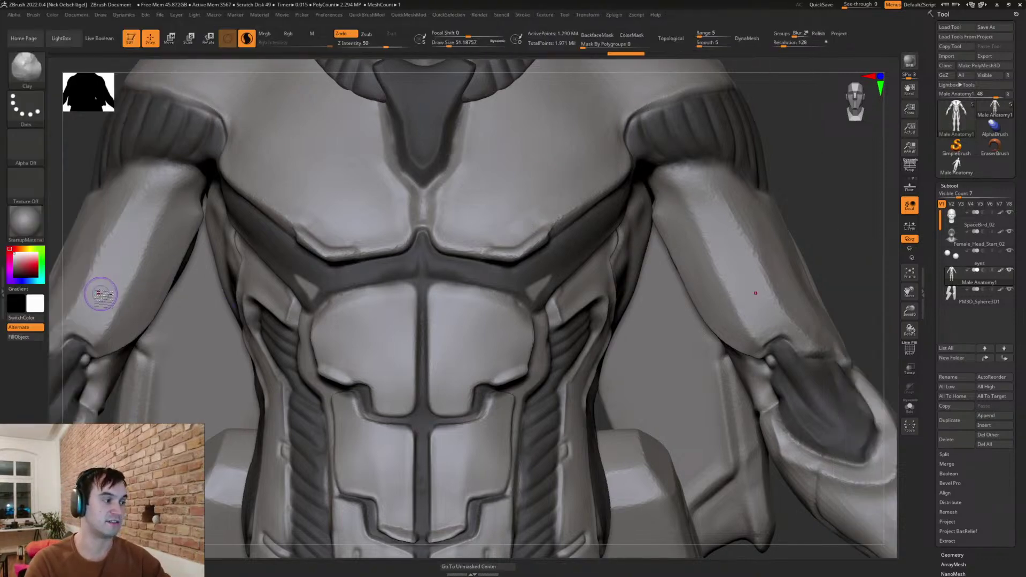
pyautogui.moveTo(569, 234)
pyautogui.keyDown('alt'); pyautogui.mouseDown(button='right')
pyautogui.moveTo(561, 220)
pyautogui.moveTo(529, 272)
pyautogui.mouseUp(button='right'); pyautogui.keyUp('alt')
pyautogui.rightClick(528, 275)
pyautogui.press('shift')
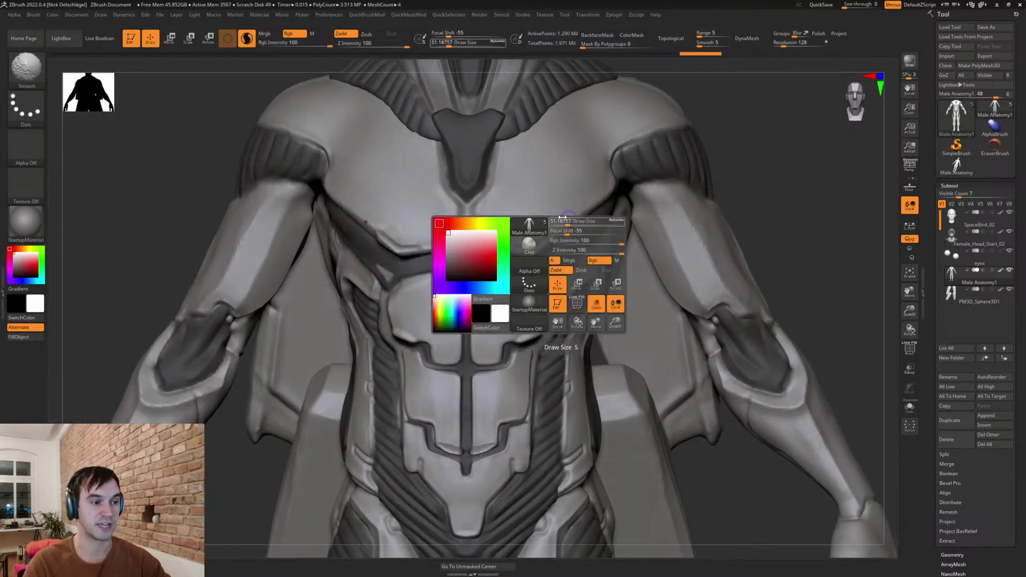
pyautogui.keyDown('shift'); pyautogui.moveTo(565, 229); pyautogui.dragTo(530, 253); pyautogui.keyUp('shift')
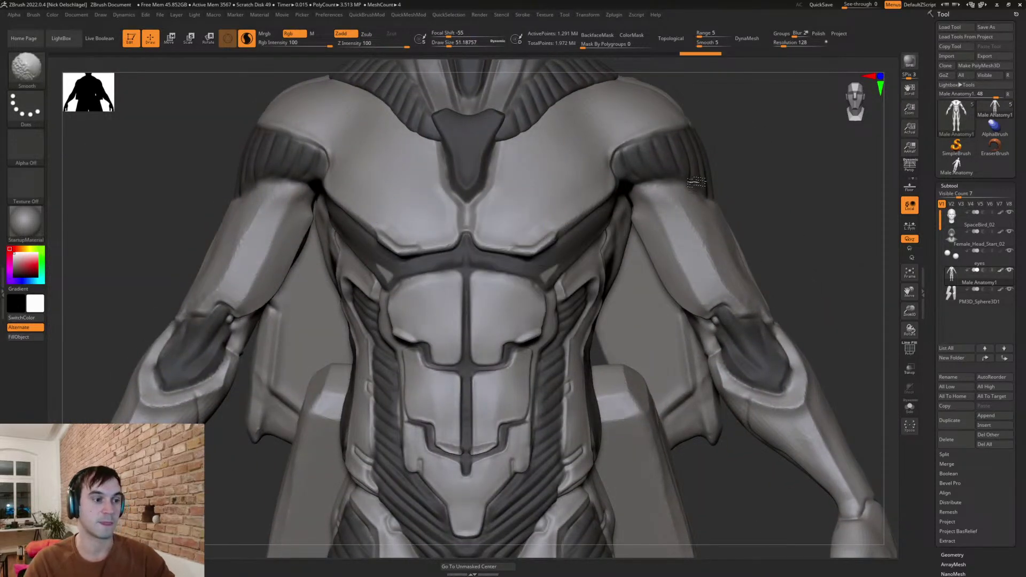
pyautogui.keyDown('ctrl'); pyautogui.moveTo(776, 228); pyautogui.dragTo(732, 245, button='right'); pyautogui.keyUp('ctrl')
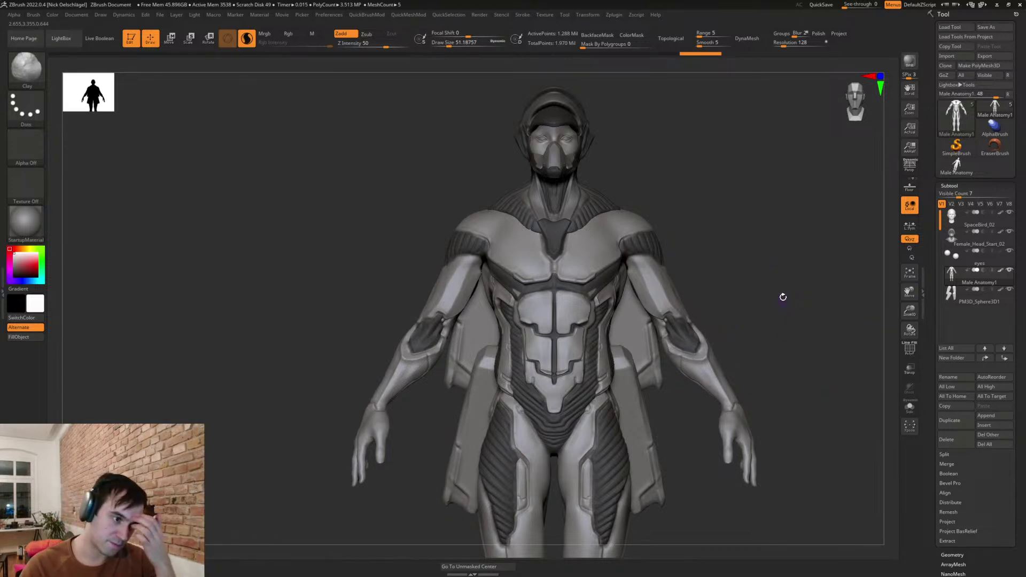
# - Adjust the shape of the shoulder armour with the Move brush at a draw size of about 124
pyautogui.keyDown('alt'); pyautogui.moveTo(691, 207); pyautogui.dragTo(712, 235); pyautogui.keyUp('alt')
pyautogui.press('s')
pyautogui.moveTo(704, 231); pyautogui.dragTo(715, 230)
pyautogui.press('b')
pyautogui.press('m')
pyautogui.press('v')
pyautogui.press('s')
pyautogui.moveTo(647, 214); pyautogui.dragTo(667, 210)
pyautogui.moveTo(718, 185)
pyautogui.mouseDown()
pyautogui.moveTo(723, 213)
pyautogui.moveTo(663, 199)
pyautogui.moveTo(726, 198)
pyautogui.mouseUp()
pyautogui.moveTo(768, 240); pyautogui.dragTo(800, 196)
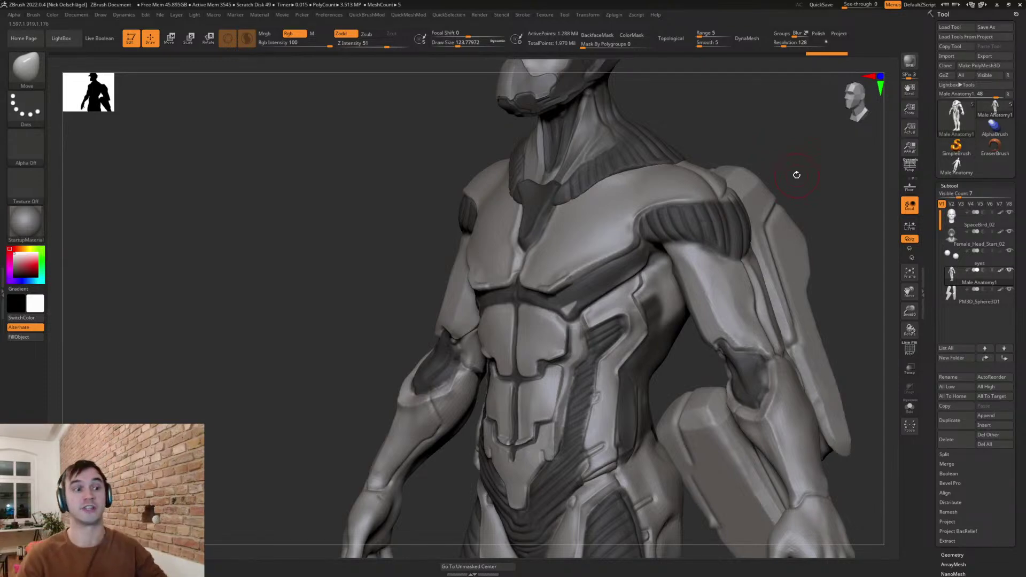
pyautogui.moveTo(806, 157)
pyautogui.mouseDown()
pyautogui.moveTo(816, 165)
pyautogui.moveTo(795, 223)
pyautogui.moveTo(807, 130)
pyautogui.moveTo(641, 158)
pyautogui.mouseUp()
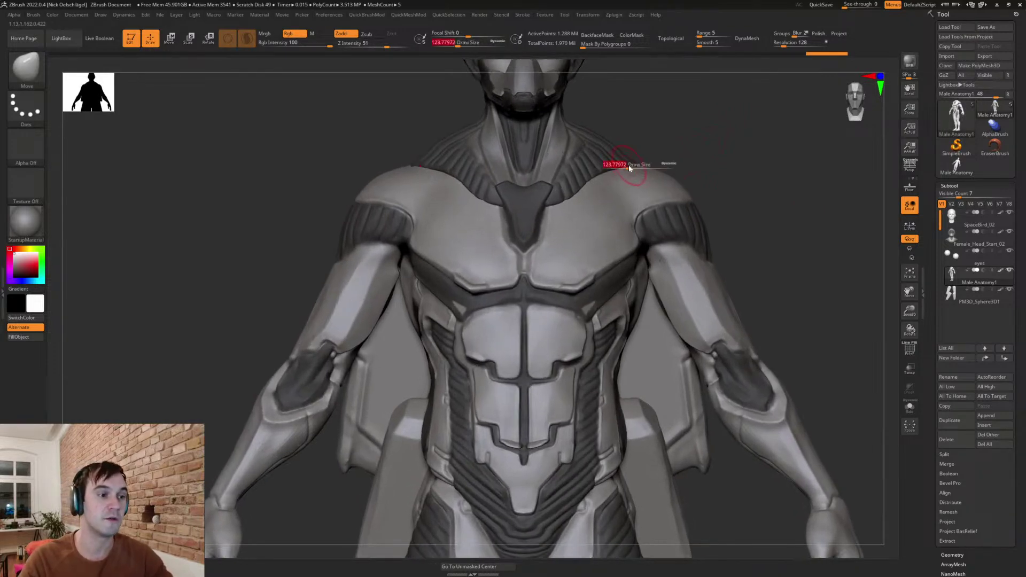
# - Select the Female_Head_Start_02 subtool and reshape the ribbed collar's lower edge with Move at a draw size of about 163
pyautogui.keyDown('alt'); pyautogui.click(578, 185); pyautogui.keyUp('alt')
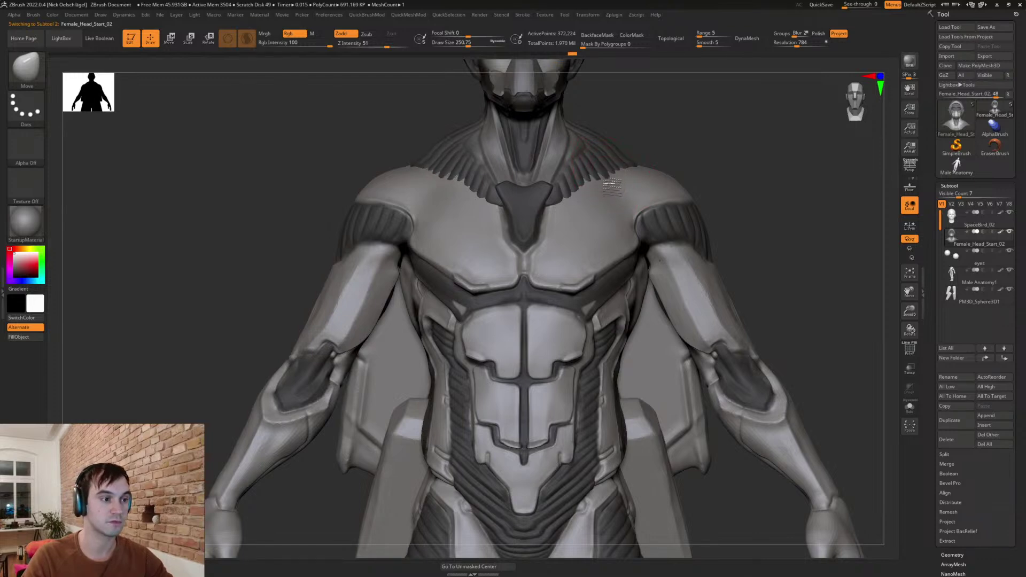
pyautogui.moveTo(711, 169)
pyautogui.keyDown('alt'); pyautogui.mouseDown()
pyautogui.moveTo(649, 144)
pyautogui.moveTo(678, 172)
pyautogui.moveTo(674, 202)
pyautogui.mouseUp(); pyautogui.keyUp('alt')
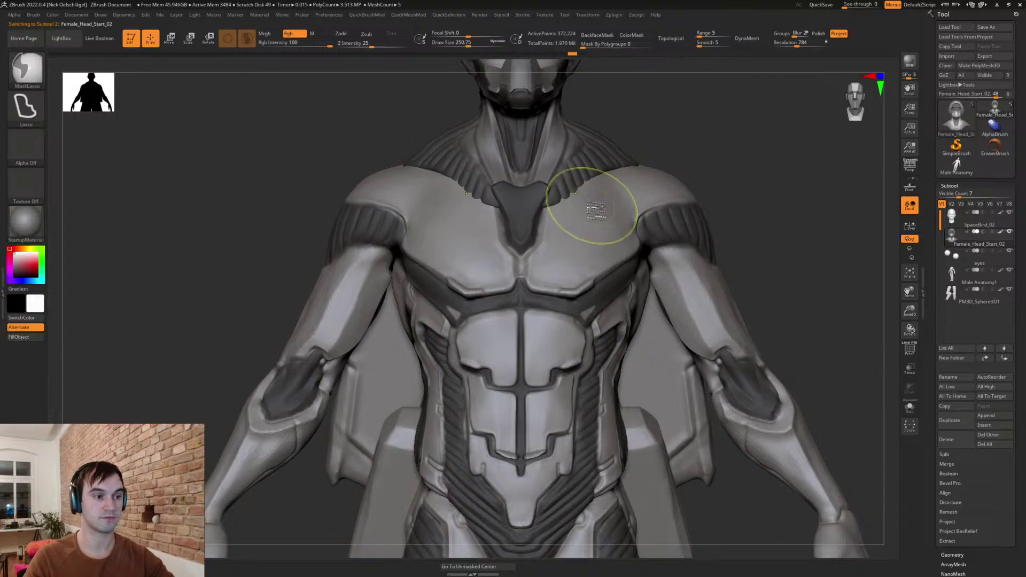
pyautogui.press('s')
pyautogui.moveTo(581, 199); pyautogui.dragTo(579, 199)
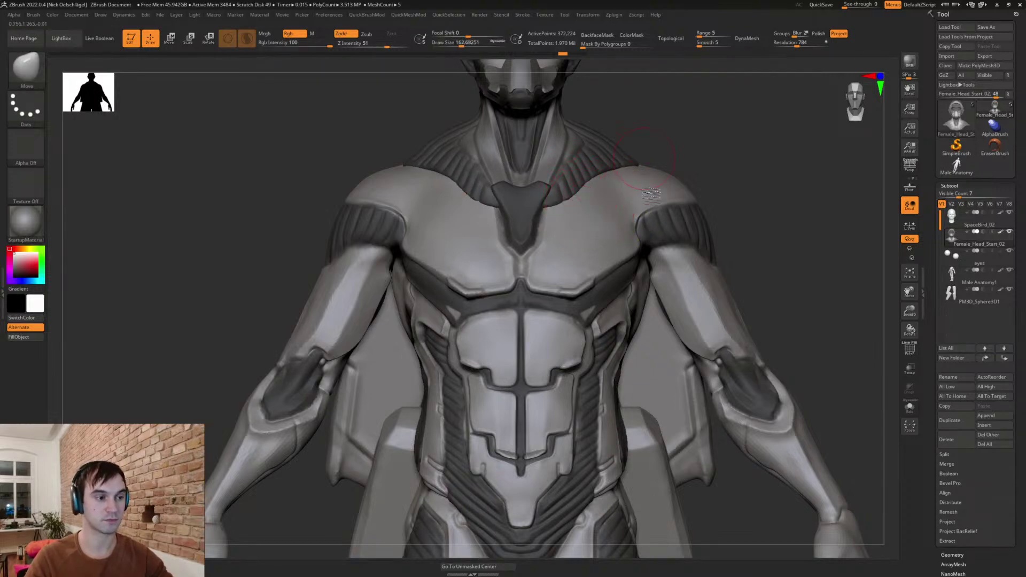
# - Examine the full figure's proportions and armour design from the front
pyautogui.moveTo(765, 160); pyautogui.dragTo(730, 280)
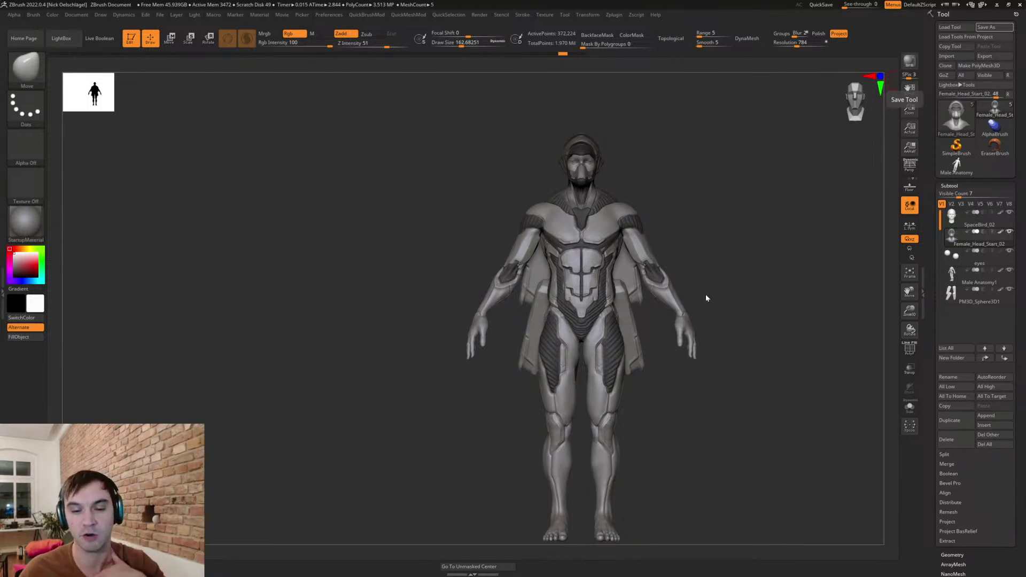
pyautogui.moveTo(711, 227); pyautogui.dragTo(664, 270)
pyautogui.moveTo(747, 245); pyautogui.dragTo(706, 320)
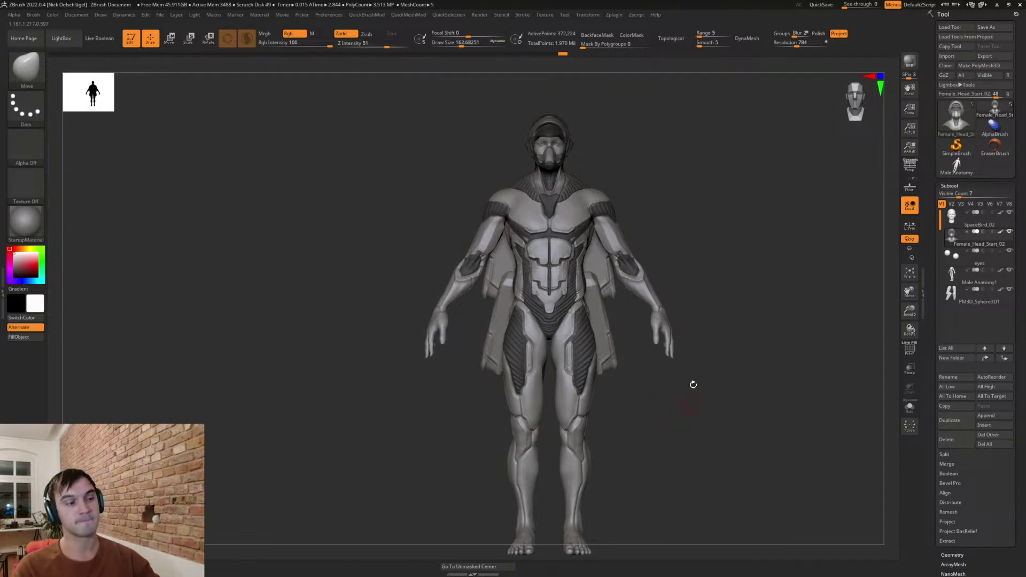
pyautogui.moveTo(687, 396); pyautogui.dragTo(746, 394)
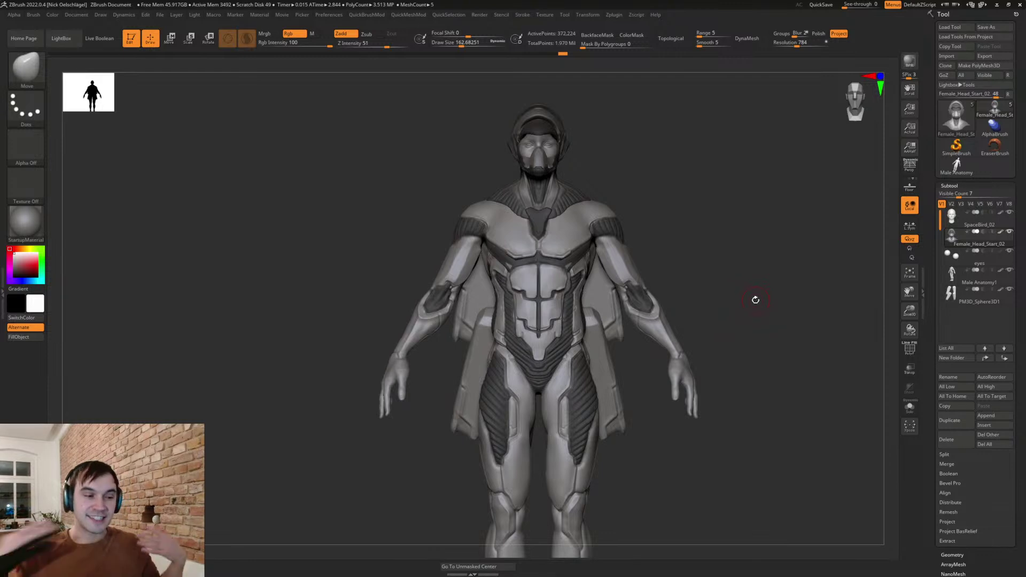
pyautogui.keyDown('alt'); pyautogui.moveTo(699, 272); pyautogui.dragTo(720, 280); pyautogui.keyUp('alt')
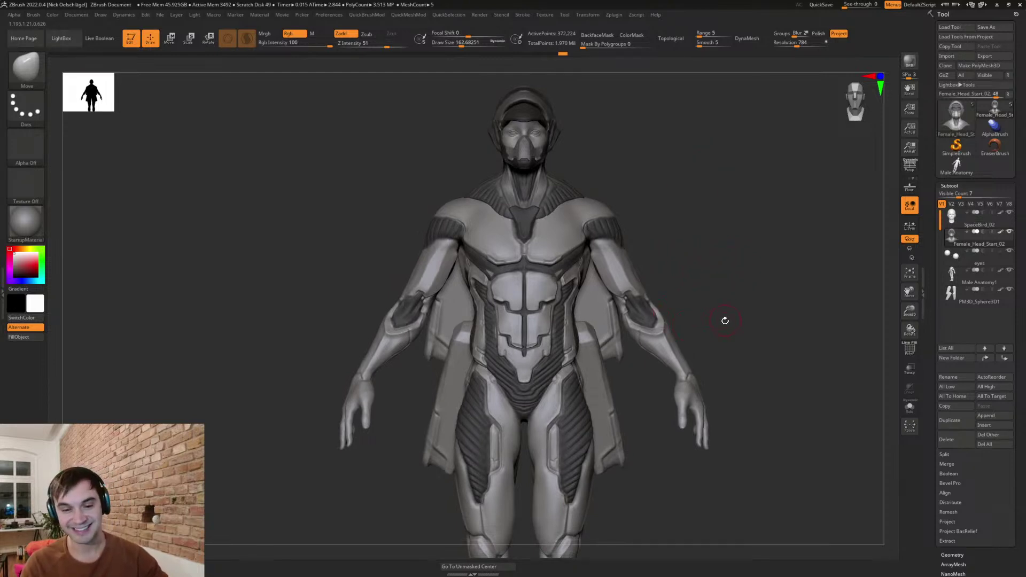
pyautogui.moveTo(703, 277)
pyautogui.mouseDown()
pyautogui.moveTo(728, 286)
pyautogui.moveTo(711, 274)
pyautogui.mouseUp()
pyautogui.press('s')
pyautogui.click(711, 275)
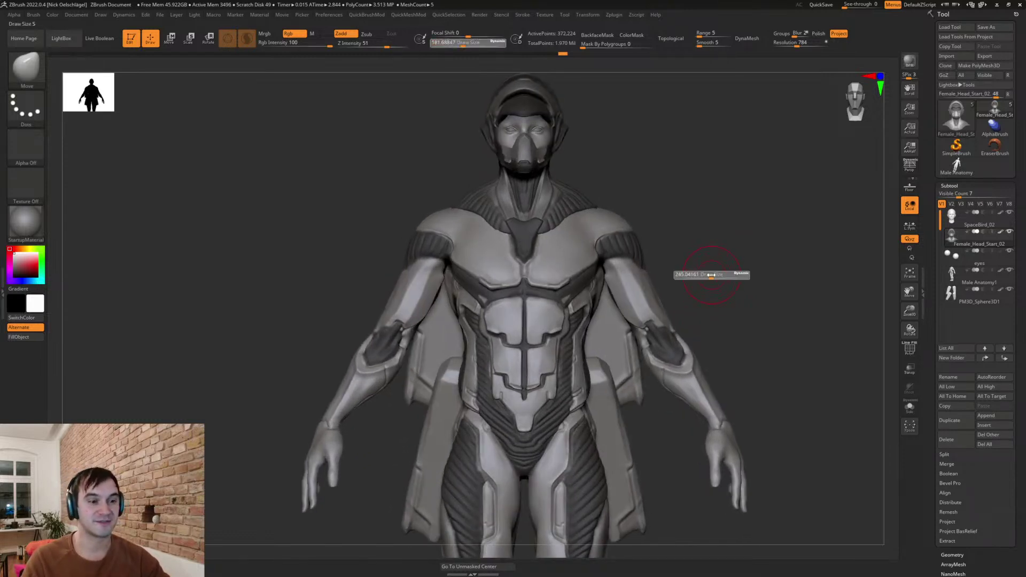
pyautogui.moveTo(739, 338)
pyautogui.keyDown('alt'); pyautogui.mouseDown()
pyautogui.moveTo(744, 304)
pyautogui.moveTo(687, 284)
pyautogui.moveTo(756, 279)
pyautogui.moveTo(747, 303)
pyautogui.moveTo(770, 300)
pyautogui.moveTo(635, 360)
pyautogui.moveTo(697, 351)
pyautogui.moveTo(733, 320)
pyautogui.moveTo(780, 313)
pyautogui.mouseUp(); pyautogui.keyUp('alt')
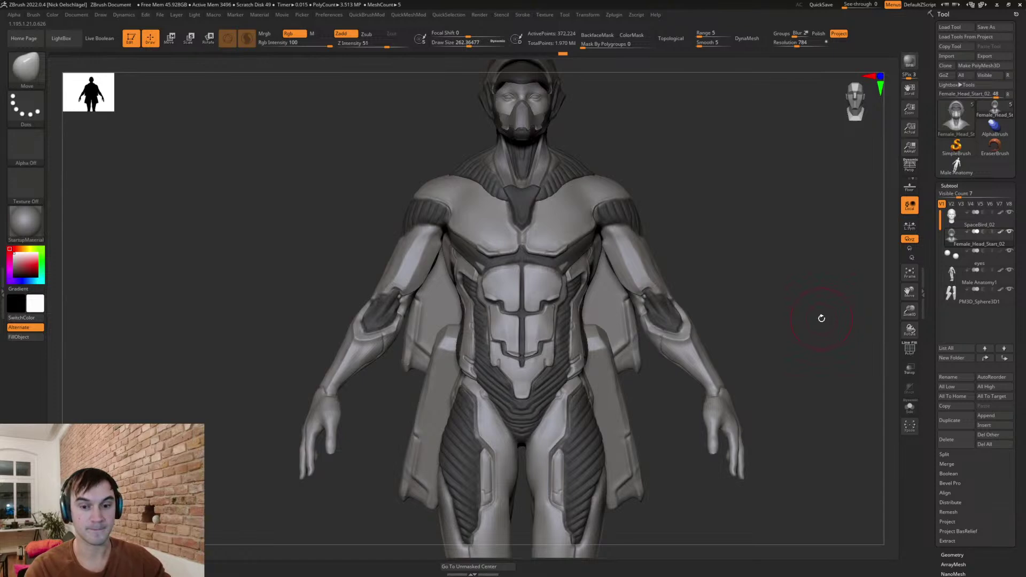
# - Carve a crease down the side of the neck inside the ribbed collar with DamStandard at a draw size of about 39
pyautogui.moveTo(711, 221)
pyautogui.mouseDown()
pyautogui.moveTo(736, 275)
pyautogui.moveTo(715, 280)
pyautogui.moveTo(707, 262)
pyautogui.moveTo(736, 227)
pyautogui.moveTo(721, 271)
pyautogui.moveTo(733, 268)
pyautogui.mouseUp()
pyautogui.press('s')
pyautogui.moveTo(665, 291)
pyautogui.keyDown('alt'); pyautogui.mouseDown()
pyautogui.moveTo(655, 328)
pyautogui.moveTo(685, 255)
pyautogui.moveTo(646, 267)
pyautogui.mouseUp(); pyautogui.keyUp('alt')
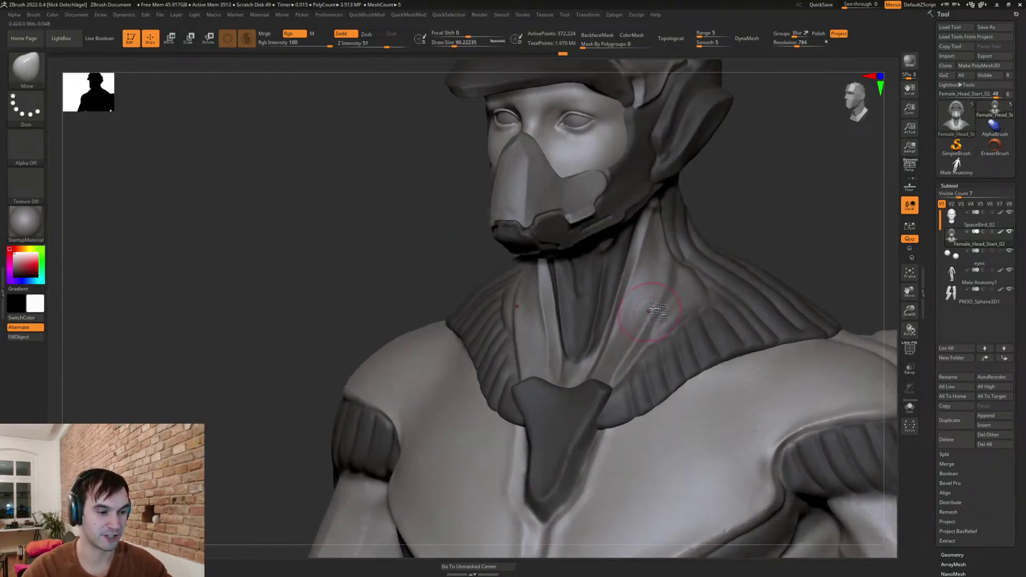
pyautogui.keyDown('alt'); pyautogui.moveTo(767, 217); pyautogui.dragTo(713, 249); pyautogui.keyUp('alt')
pyautogui.press('s')
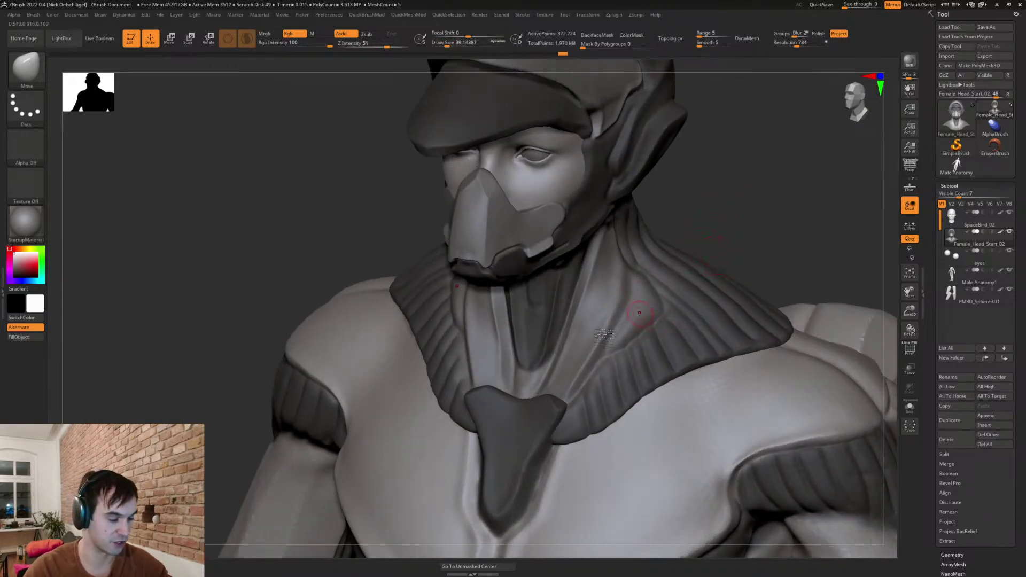
pyautogui.press('b')
pyautogui.press('d')
pyautogui.press('s')
pyautogui.moveTo(638, 272); pyautogui.dragTo(610, 354)
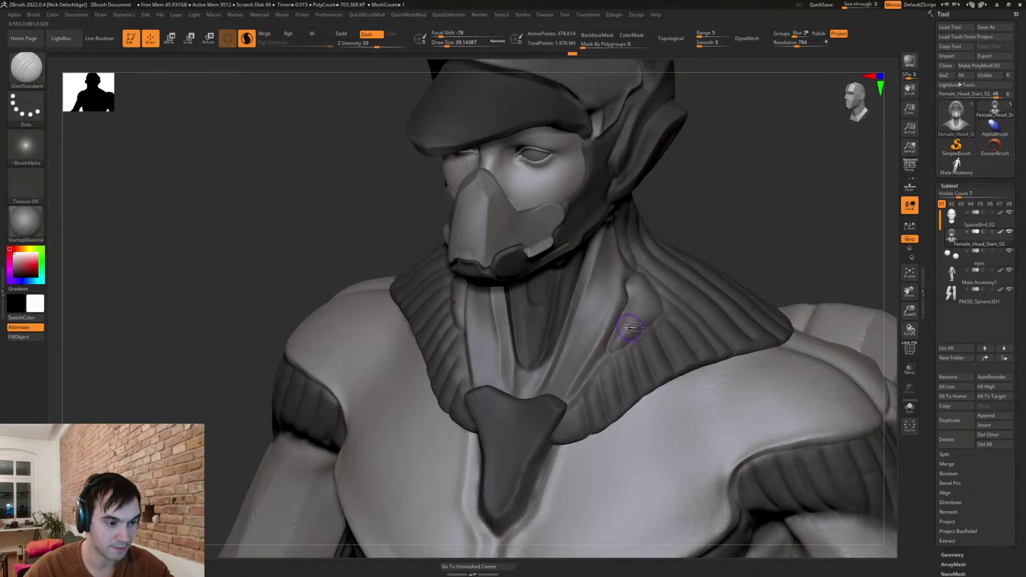
# - Flatten the small panel between the neck and the collar ribs with TrimDynamic at a draw size of about 49
pyautogui.press('b')
pyautogui.press('t')
pyautogui.press('d')
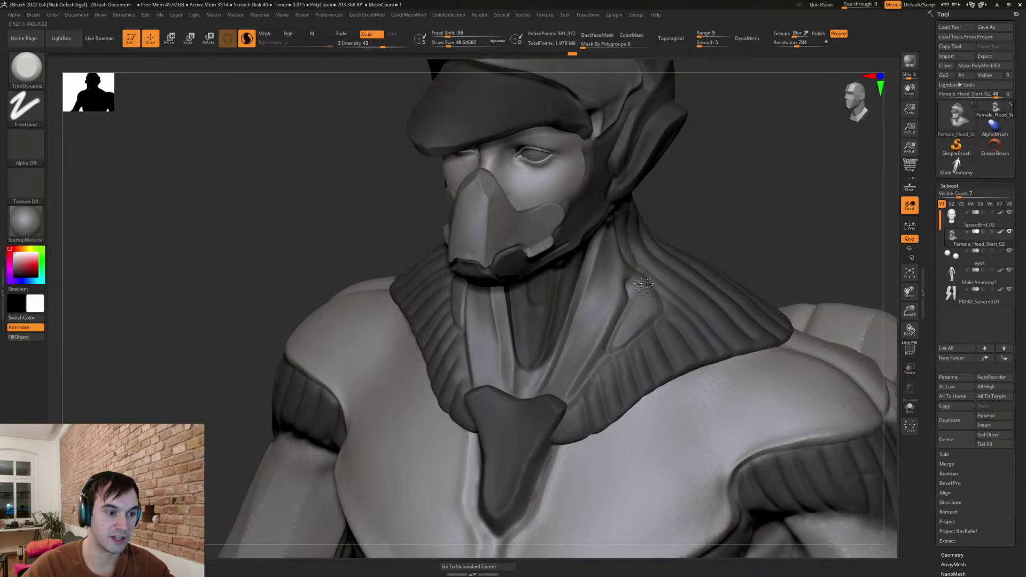
# - Carve the neck creases from below the ear down to the small side panel with DamStandard at about 46
pyautogui.moveTo(683, 186)
pyautogui.mouseDown()
pyautogui.moveTo(715, 223)
pyautogui.moveTo(633, 261)
pyautogui.mouseUp()
pyautogui.press('b')
pyautogui.press('d')
pyautogui.press('s')
pyautogui.moveTo(702, 215); pyautogui.dragTo(609, 219)
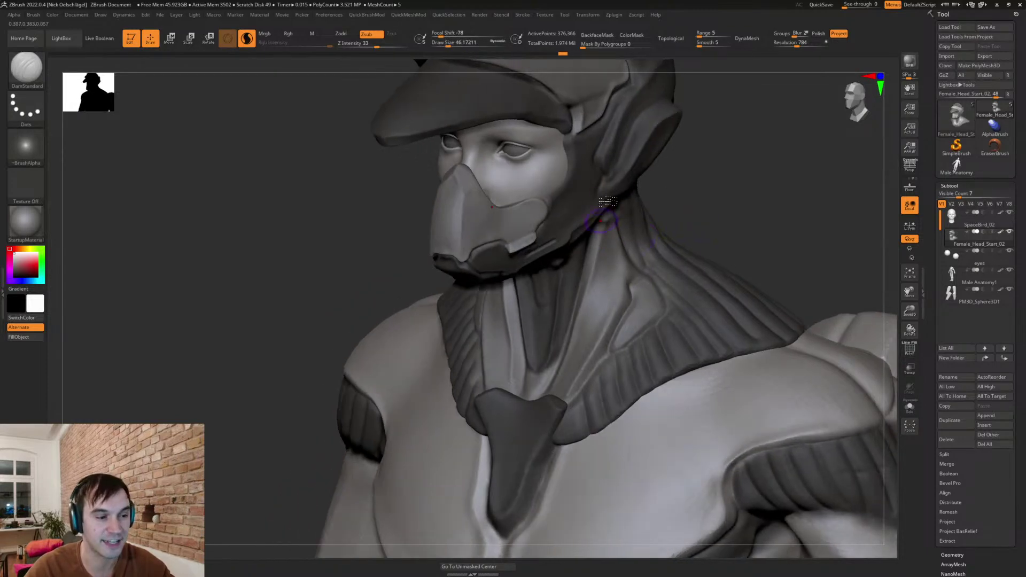
pyautogui.moveTo(636, 256); pyautogui.dragTo(648, 257, button='right')
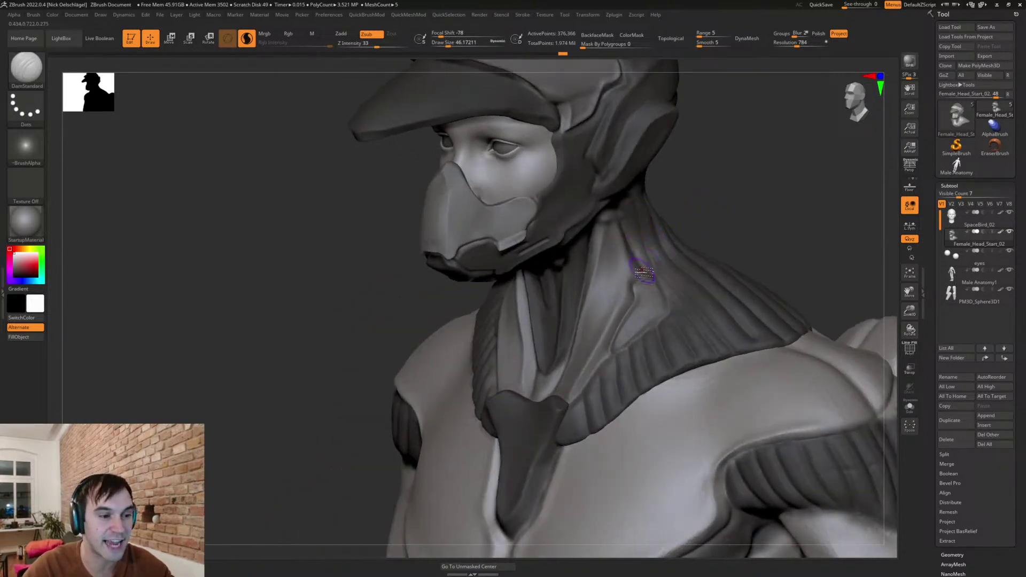
pyautogui.moveTo(723, 213); pyautogui.dragTo(623, 229, button='right')
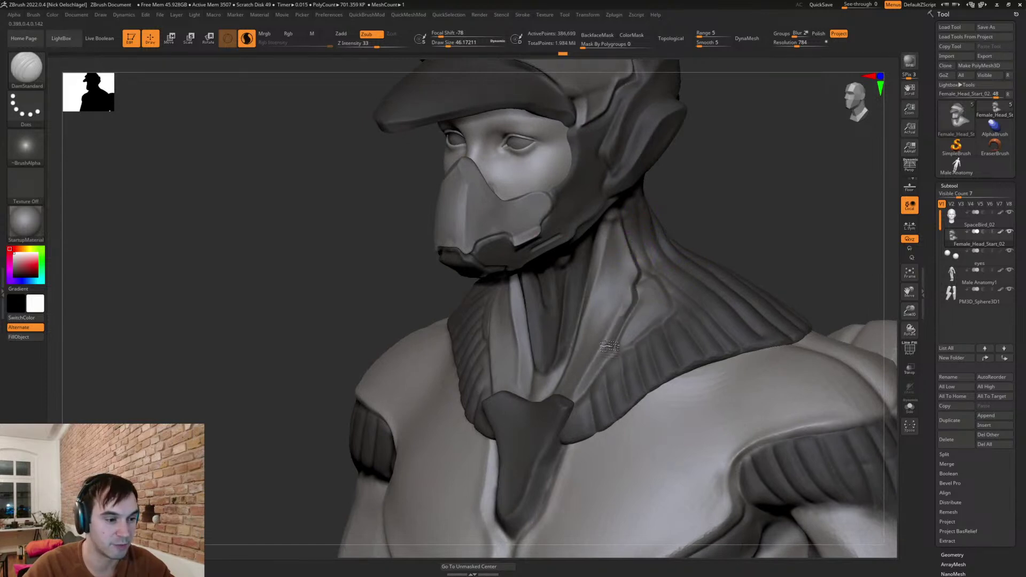
# - Sharpen the lower and outer outline of the small neck side panel with DamStandard at a draw size of about 46
pyautogui.moveTo(729, 222); pyautogui.dragTo(648, 280, button='right')
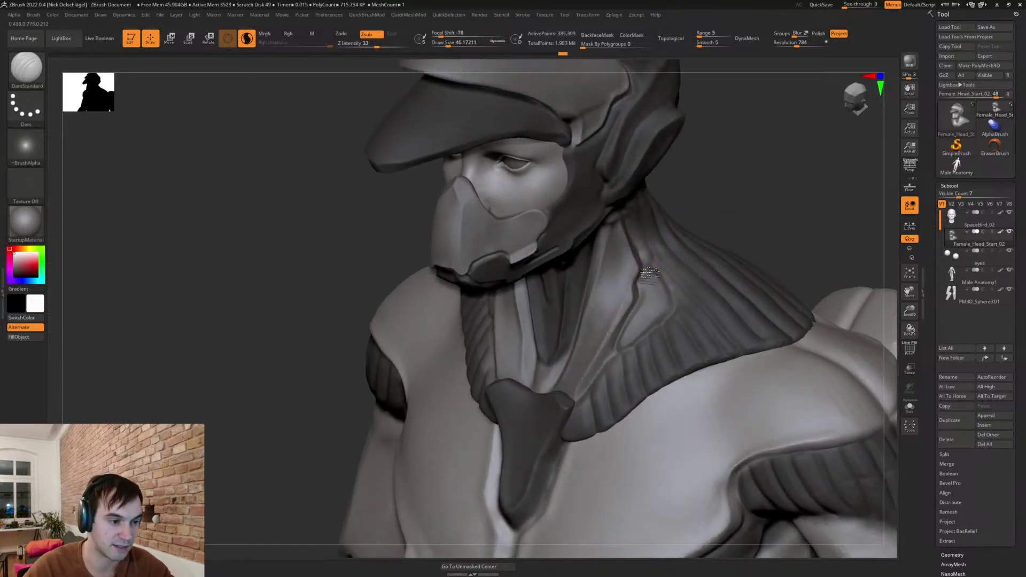
pyautogui.moveTo(679, 312); pyautogui.dragTo(678, 313)
pyautogui.moveTo(619, 351)
pyautogui.mouseDown()
pyautogui.moveTo(678, 316)
pyautogui.moveTo(614, 348)
pyautogui.moveTo(663, 315)
pyautogui.moveTo(668, 289)
pyautogui.mouseUp()
pyautogui.moveTo(746, 236); pyautogui.dragTo(609, 342, button='right')
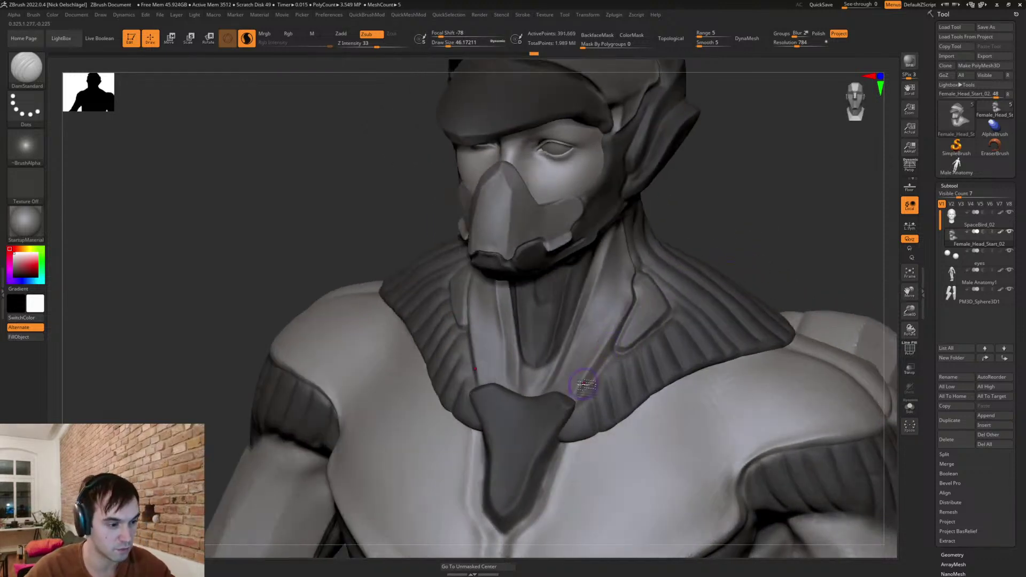
# - Carve the crease running down to the chest clasp and the outline of the central throat insert with DamStandard
pyautogui.moveTo(576, 394); pyautogui.dragTo(570, 402)
pyautogui.keyDown('shift'); pyautogui.moveTo(722, 245); pyautogui.dragTo(723, 245); pyautogui.keyUp('shift')
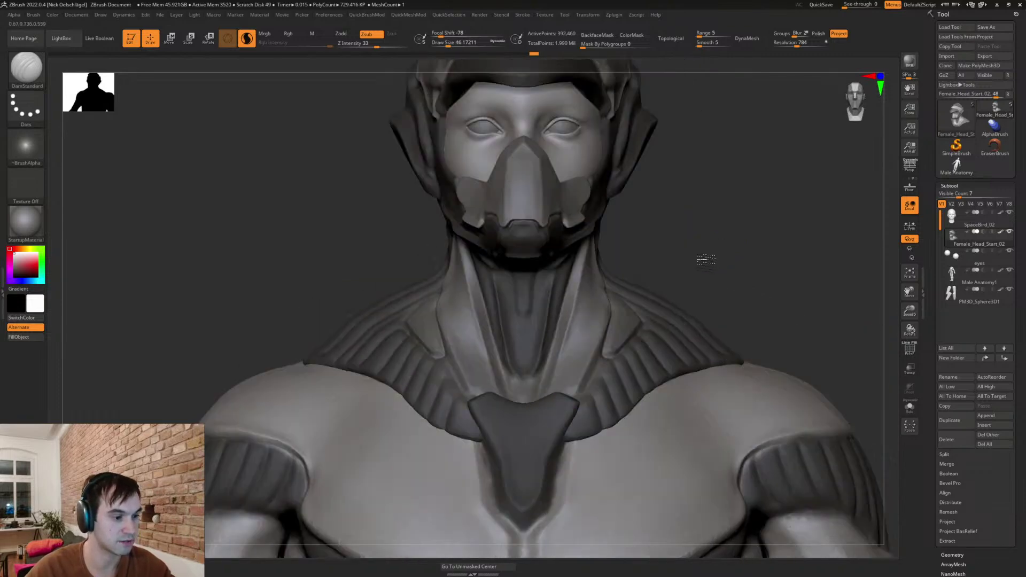
pyautogui.moveTo(557, 355)
pyautogui.mouseDown()
pyautogui.moveTo(542, 384)
pyautogui.moveTo(525, 383)
pyautogui.moveTo(544, 361)
pyautogui.mouseUp()
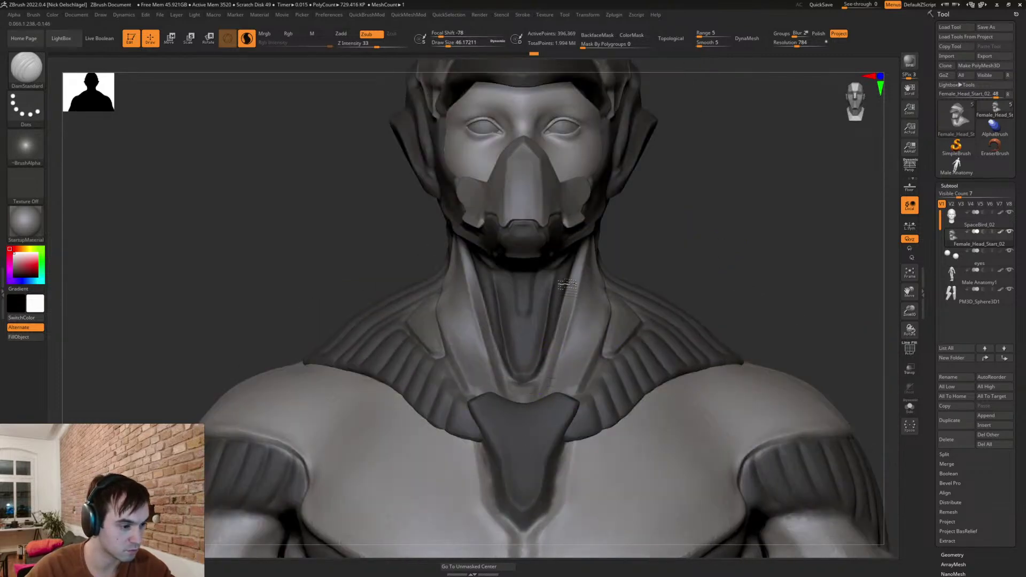
pyautogui.moveTo(684, 278)
pyautogui.keyDown('ctrl'); pyautogui.mouseDown(button='right')
pyautogui.moveTo(635, 251)
pyautogui.moveTo(653, 273)
pyautogui.moveTo(635, 296)
pyautogui.moveTo(625, 287)
pyautogui.moveTo(632, 301)
pyautogui.mouseUp(button='right'); pyautogui.keyUp('ctrl')
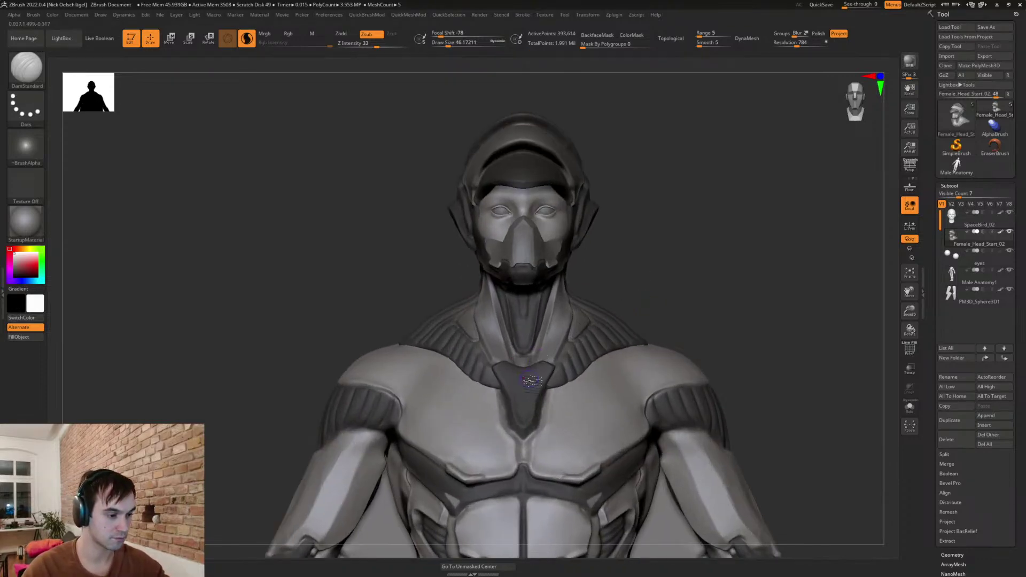
# - Paint the central throat insert with the Paint brush at a draw size of about 39, using a grey sampled from the model
pyautogui.press('b')
pyautogui.press('p')
pyautogui.press('a')
pyautogui.press('s')
pyautogui.moveTo(533, 315); pyautogui.dragTo(531, 314)
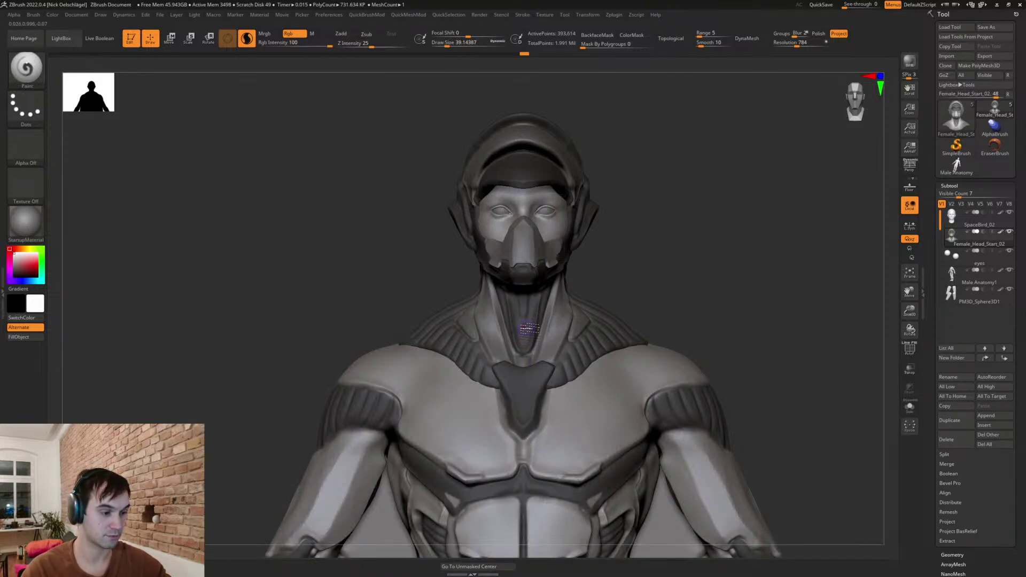
pyautogui.press('c')
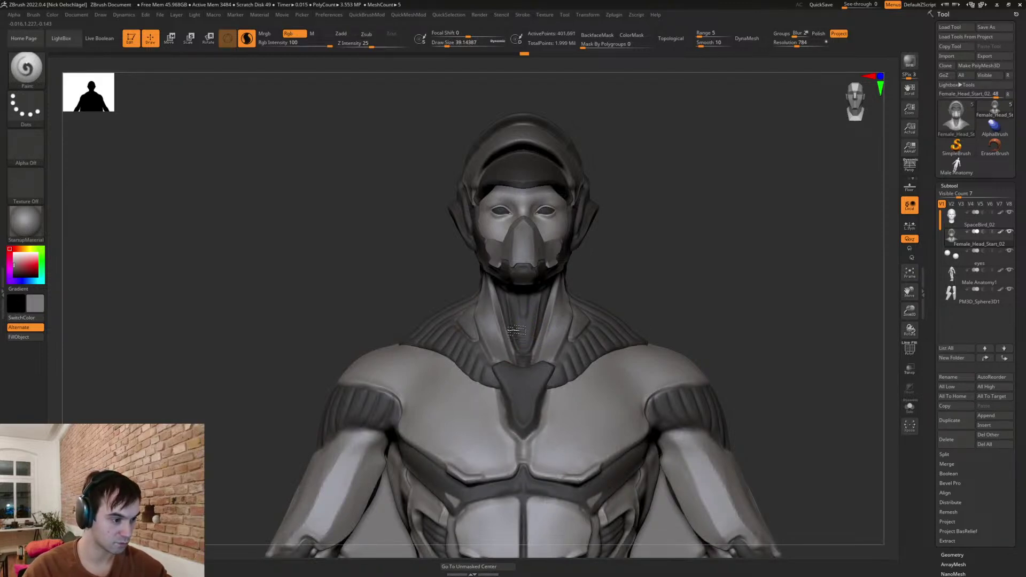
pyautogui.moveTo(618, 286); pyautogui.dragTo(580, 329)
pyautogui.moveTo(631, 268); pyautogui.dragTo(671, 290)
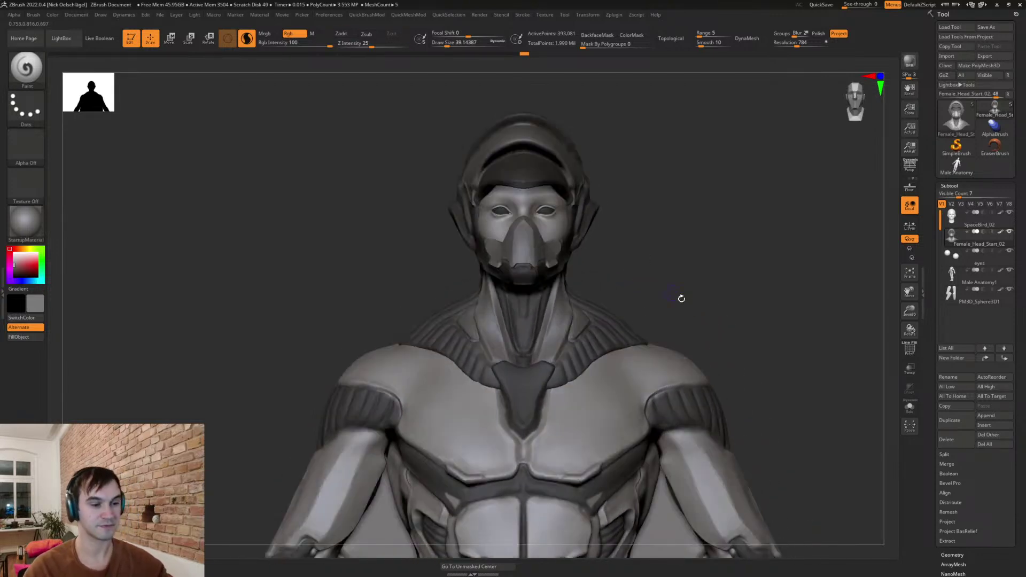
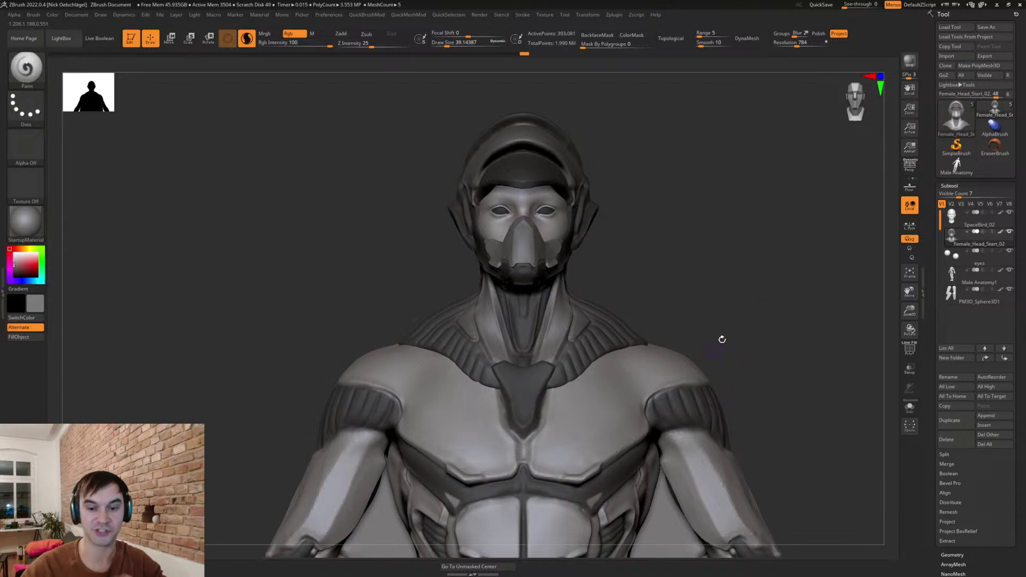
# - Carve the helmet's lower rear edge above the neck ribs with DamStandard at a draw size of about 46
pyautogui.keyDown('alt'); pyautogui.moveTo(721, 343); pyautogui.dragTo(692, 312); pyautogui.keyUp('alt')
pyautogui.moveTo(772, 276)
pyautogui.mouseDown()
pyautogui.moveTo(733, 286)
pyautogui.moveTo(793, 282)
pyautogui.moveTo(749, 313)
pyautogui.moveTo(759, 287)
pyautogui.mouseUp()
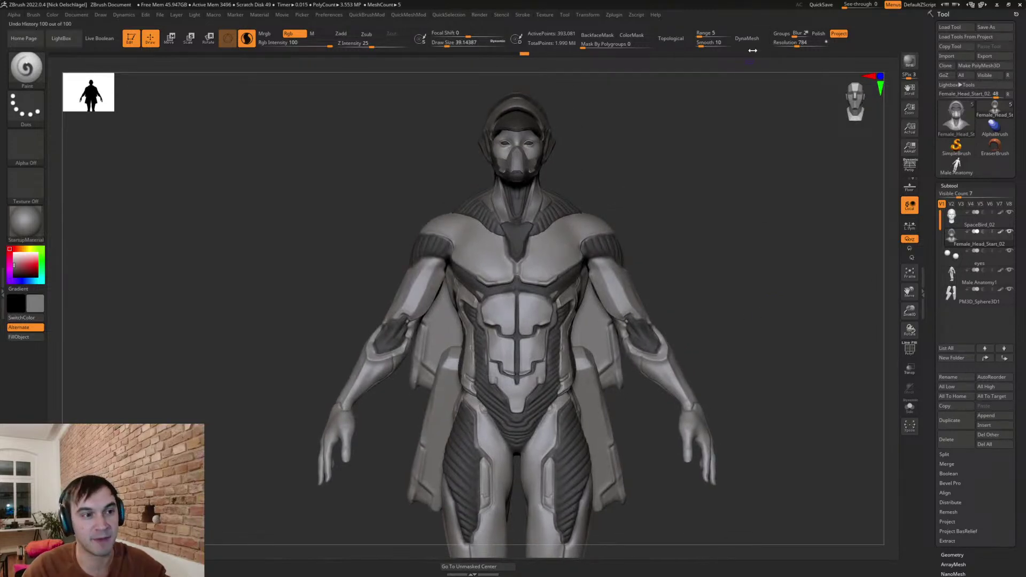
pyautogui.moveTo(696, 257)
pyautogui.mouseDown()
pyautogui.moveTo(697, 248)
pyautogui.moveTo(710, 279)
pyautogui.moveTo(730, 261)
pyautogui.moveTo(735, 303)
pyautogui.moveTo(647, 294)
pyautogui.moveTo(745, 289)
pyautogui.moveTo(712, 243)
pyautogui.moveTo(717, 261)
pyautogui.moveTo(740, 235)
pyautogui.moveTo(706, 261)
pyautogui.moveTo(733, 259)
pyautogui.moveTo(767, 211)
pyautogui.moveTo(600, 298)
pyautogui.mouseUp()
pyautogui.press('s')
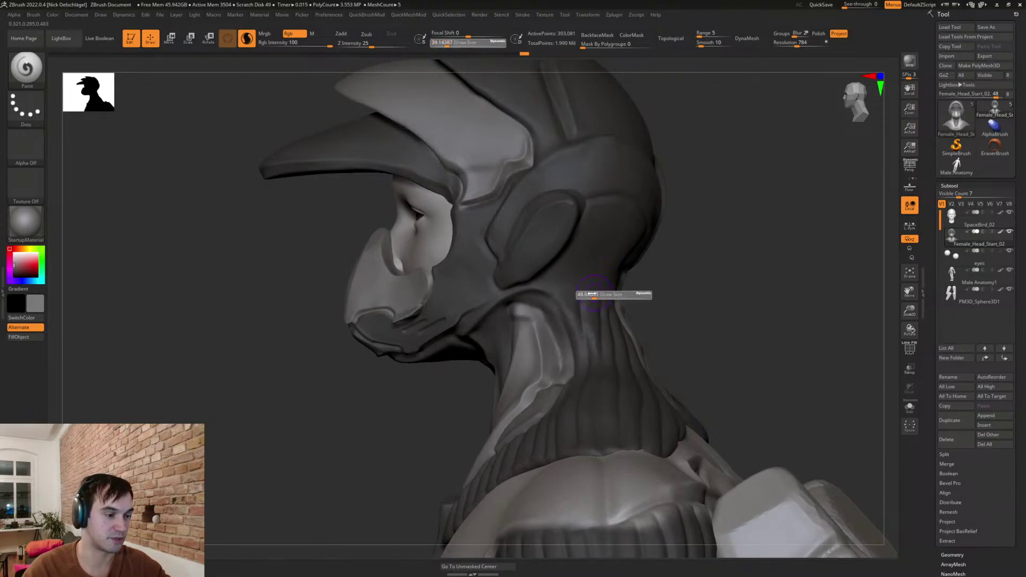
pyautogui.press('b')
pyautogui.press('d')
pyautogui.press('s')
pyautogui.moveTo(623, 267)
pyautogui.mouseDown(button='right')
pyautogui.moveTo(597, 270)
pyautogui.moveTo(598, 284)
pyautogui.moveTo(567, 294)
pyautogui.mouseUp(button='right')
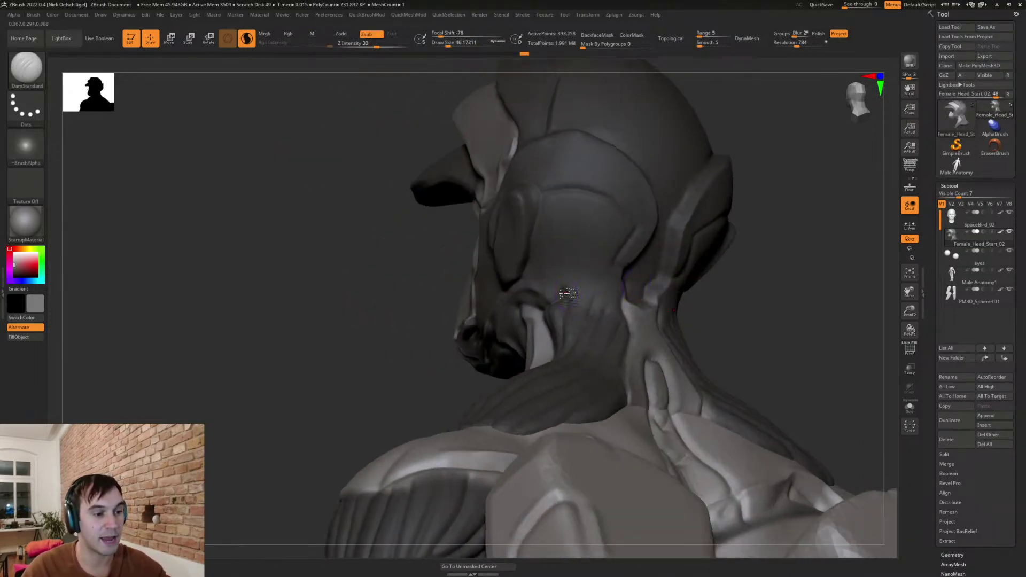
pyautogui.moveTo(599, 262); pyautogui.dragTo(615, 264)
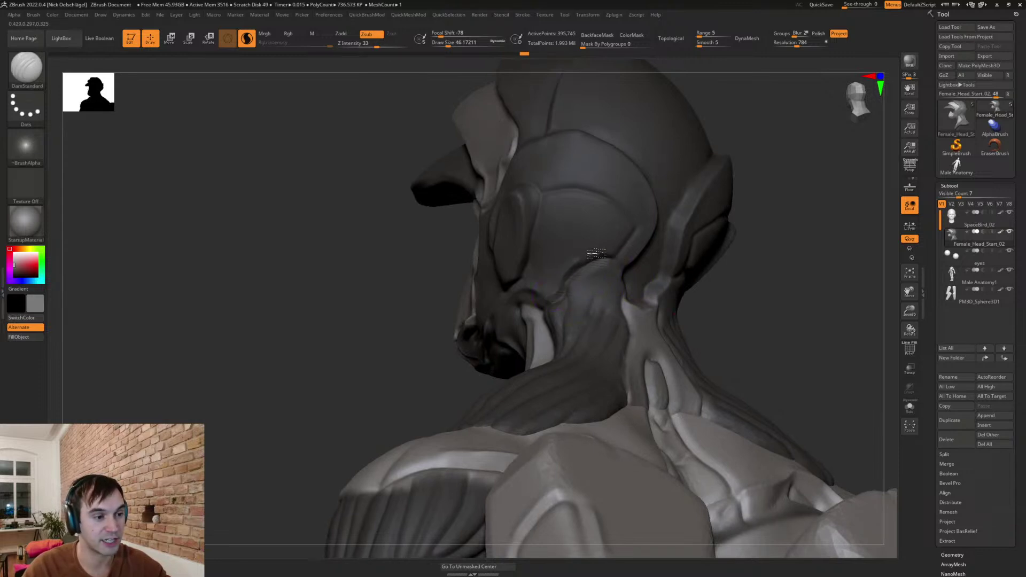
pyautogui.moveTo(735, 283); pyautogui.dragTo(588, 237, button='right')
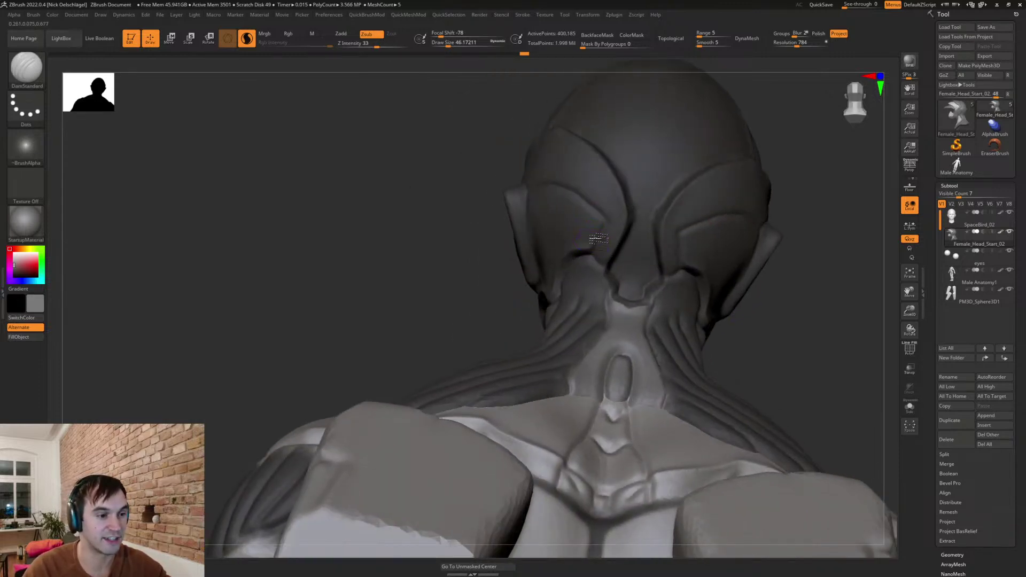
# - Smooth and deepen the curved panel grooves on the back of the helmet with DamStandard at about 46
pyautogui.press('shift')
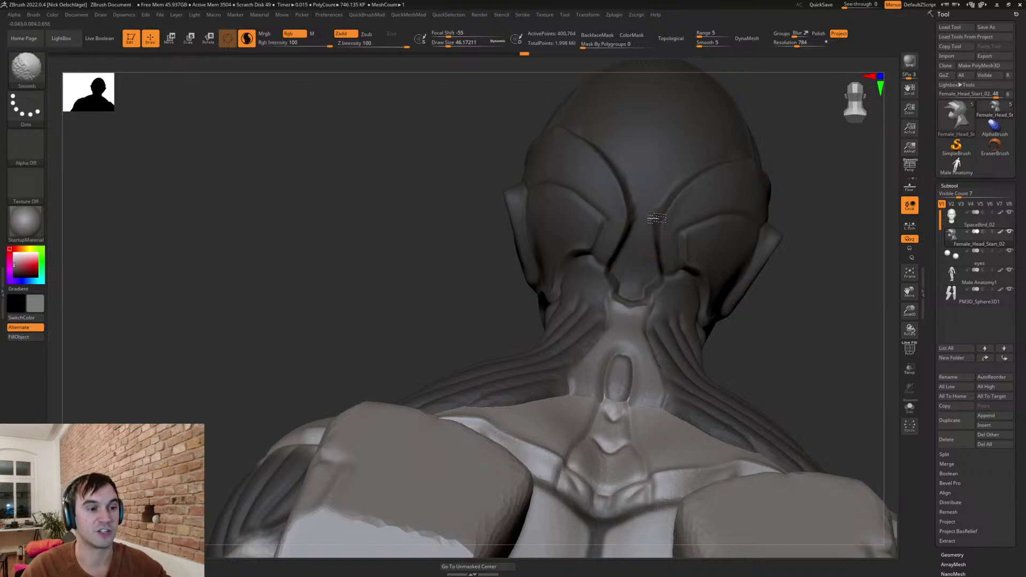
pyautogui.moveTo(659, 291); pyautogui.dragTo(642, 206, button='right')
pyautogui.moveTo(653, 248); pyautogui.dragTo(664, 202)
pyautogui.moveTo(775, 168); pyautogui.dragTo(717, 235, button='right')
pyautogui.moveTo(621, 274); pyautogui.dragTo(698, 203)
pyautogui.moveTo(760, 225); pyautogui.dragTo(740, 200, button='right')
pyautogui.moveTo(686, 209); pyautogui.dragTo(719, 193)
pyautogui.moveTo(777, 213)
pyautogui.mouseDown(button='right')
pyautogui.moveTo(774, 225)
pyautogui.moveTo(790, 213)
pyautogui.moveTo(776, 199)
pyautogui.mouseUp(button='right')
pyautogui.moveTo(687, 205)
pyautogui.mouseDown()
pyautogui.moveTo(711, 200)
pyautogui.moveTo(613, 289)
pyautogui.mouseUp()
pyautogui.moveTo(770, 298); pyautogui.dragTo(777, 268, button='right')
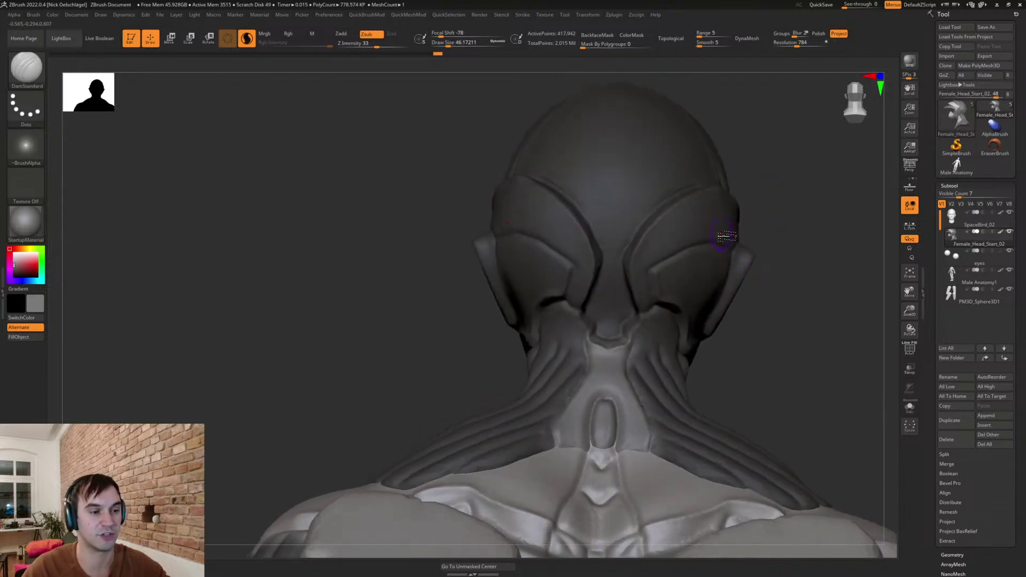
# - Examine the whole armoured figure's proportions and silhouette from the front and both sides
pyautogui.press('b')
pyautogui.press('m')
pyautogui.press('v')
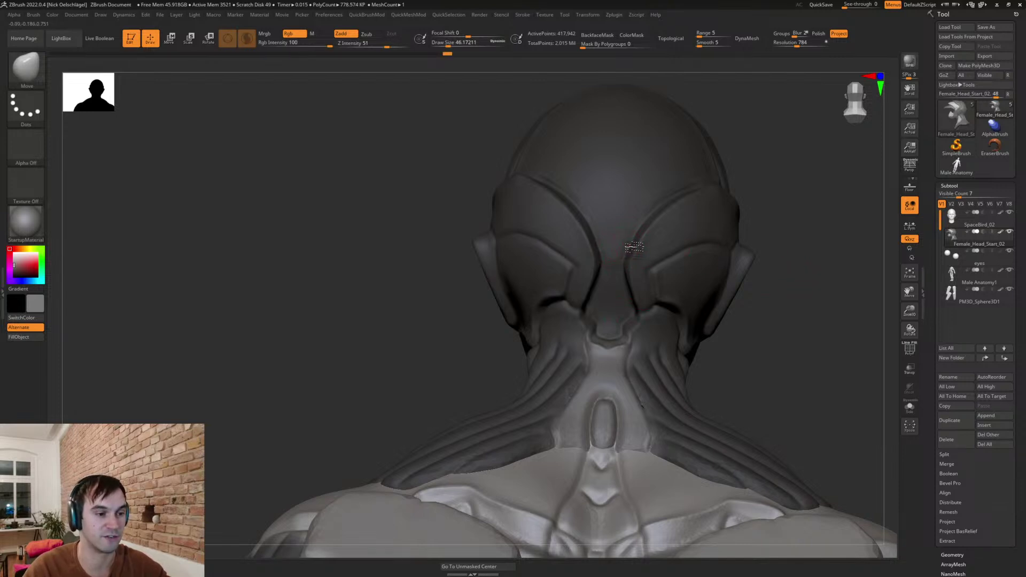
pyautogui.keyDown('ctrl'); pyautogui.moveTo(800, 359); pyautogui.dragTo(719, 254, button='right'); pyautogui.keyUp('ctrl')
pyautogui.moveTo(719, 254); pyautogui.dragTo(770, 361, button='right')
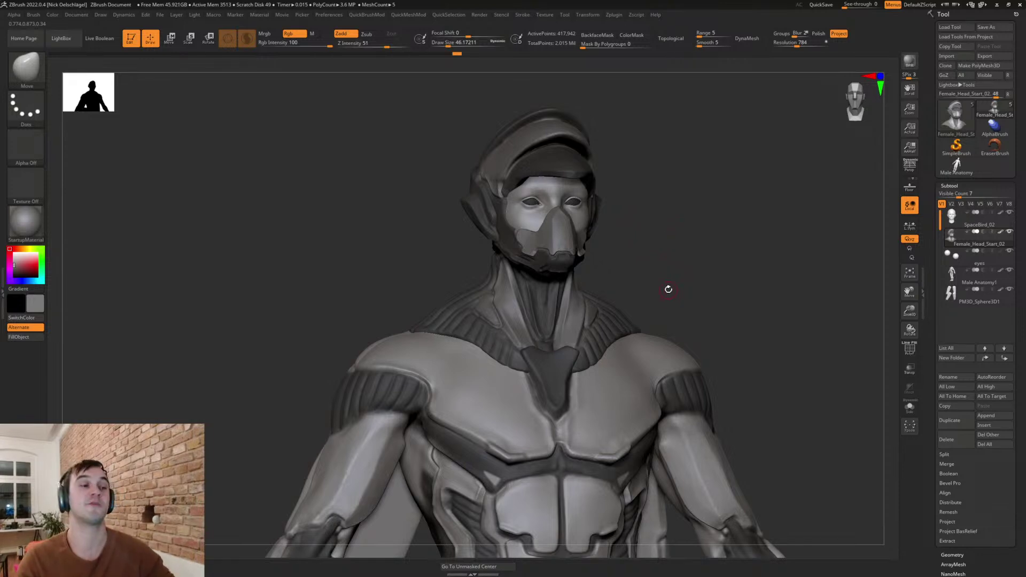
pyautogui.keyDown('shift'); pyautogui.moveTo(644, 289); pyautogui.dragTo(711, 329); pyautogui.keyUp('shift')
pyautogui.moveTo(713, 285); pyautogui.dragTo(695, 308)
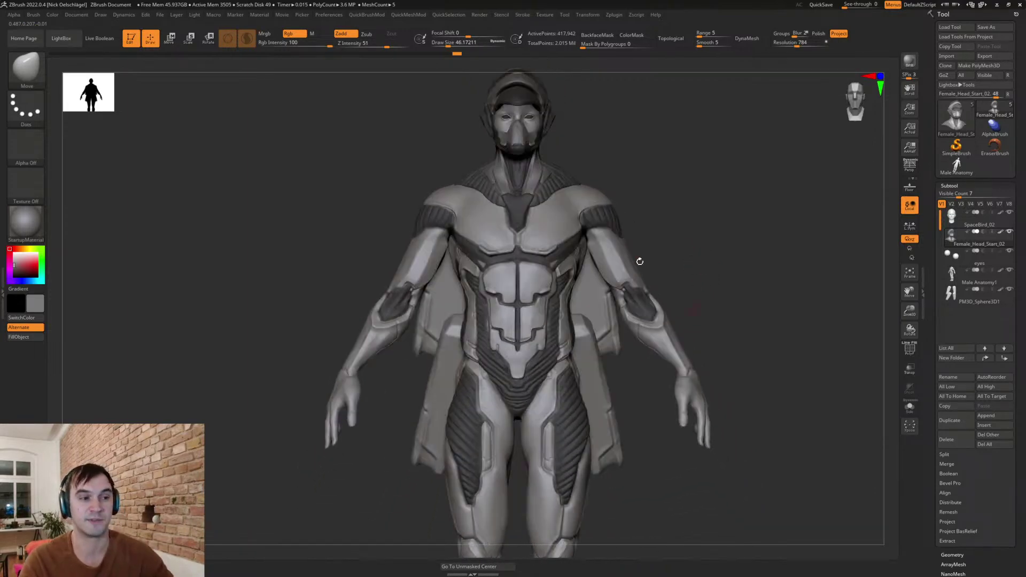
pyautogui.moveTo(717, 263); pyautogui.dragTo(739, 340)
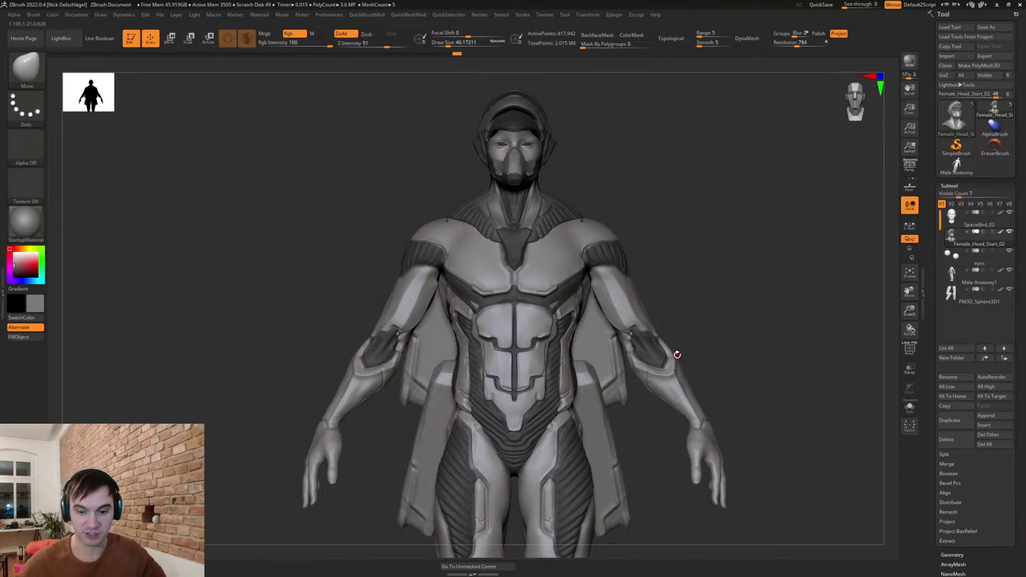
pyautogui.moveTo(656, 244); pyautogui.dragTo(665, 368)
pyautogui.moveTo(624, 494); pyautogui.dragTo(786, 257)
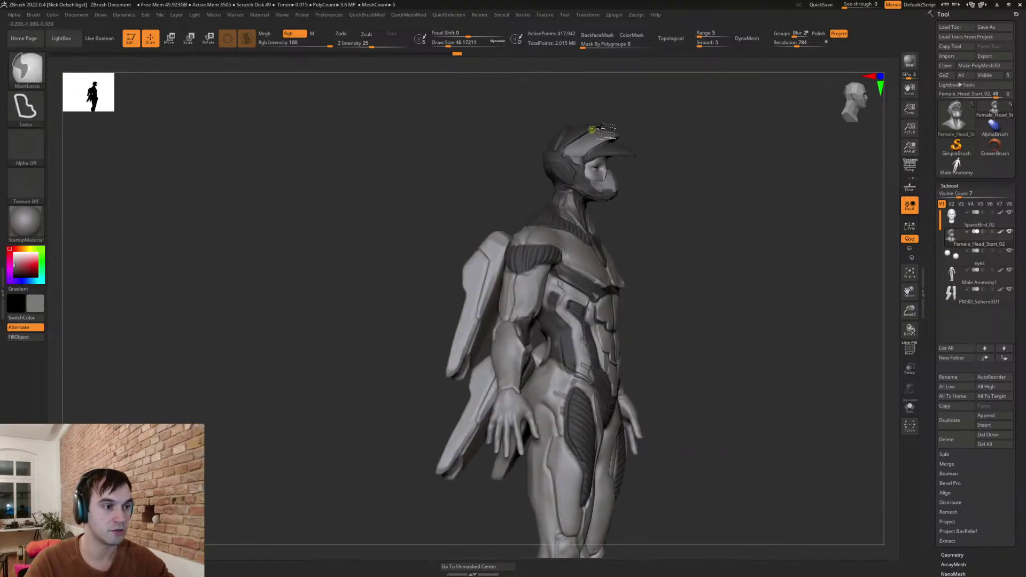
pyautogui.moveTo(694, 245)
pyautogui.mouseDown()
pyautogui.moveTo(708, 231)
pyautogui.moveTo(681, 230)
pyautogui.moveTo(704, 233)
pyautogui.moveTo(704, 259)
pyautogui.moveTo(671, 259)
pyautogui.moveTo(682, 264)
pyautogui.mouseUp()
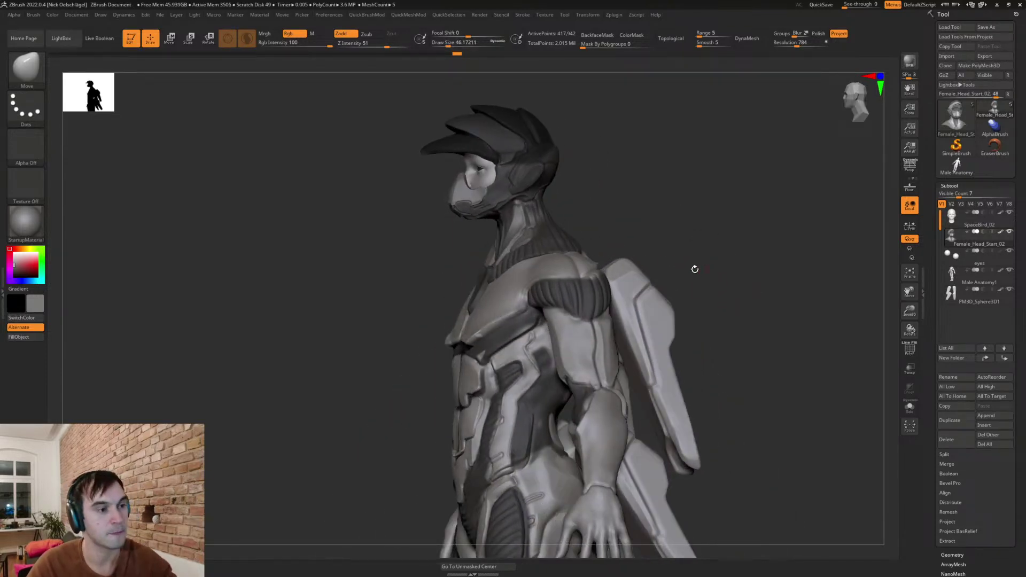
pyautogui.moveTo(699, 360); pyautogui.dragTo(706, 360)
pyautogui.moveTo(662, 290)
pyautogui.keyDown('ctrl'); pyautogui.mouseDown()
pyautogui.moveTo(677, 497)
pyautogui.moveTo(684, 401)
pyautogui.moveTo(672, 360)
pyautogui.moveTo(607, 387)
pyautogui.moveTo(664, 270)
pyautogui.moveTo(688, 252)
pyautogui.moveTo(724, 248)
pyautogui.moveTo(713, 231)
pyautogui.moveTo(704, 262)
pyautogui.moveTo(717, 262)
pyautogui.moveTo(720, 248)
pyautogui.mouseUp(); pyautogui.keyUp('ctrl')
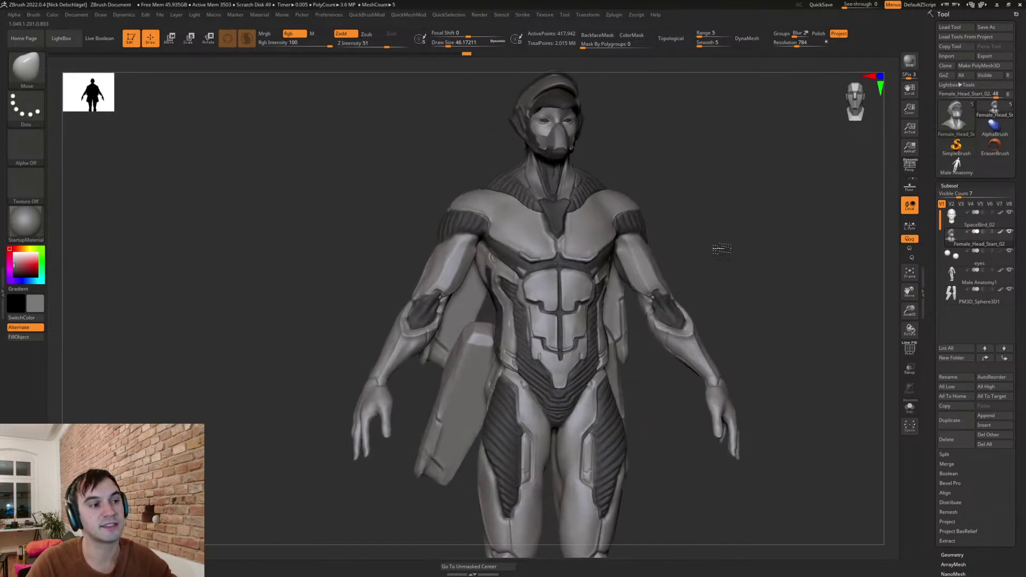
# - Flatten the top of the mask's nose ridge with TrimDynamic at a draw size of about 35 and smooth it
pyautogui.moveTo(650, 176)
pyautogui.keyDown('alt'); pyautogui.mouseDown()
pyautogui.moveTo(705, 238)
pyautogui.moveTo(689, 281)
pyautogui.moveTo(640, 250)
pyautogui.mouseUp(); pyautogui.keyUp('alt')
pyautogui.press('s')
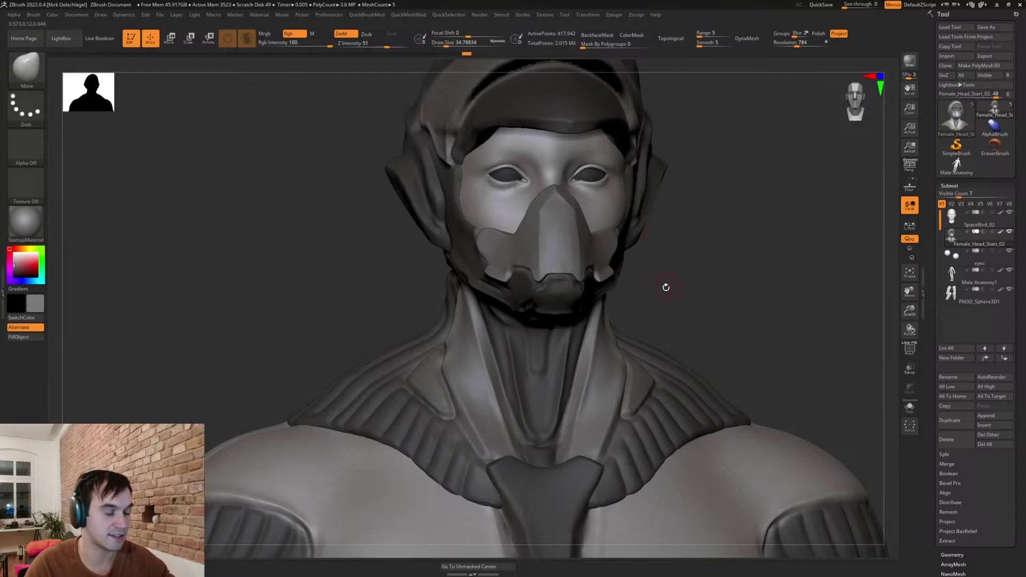
pyautogui.press('b')
pyautogui.press('t')
pyautogui.press('d')
pyautogui.moveTo(567, 194); pyautogui.dragTo(551, 195)
pyautogui.moveTo(674, 220); pyautogui.dragTo(679, 255)
pyautogui.press('shift')
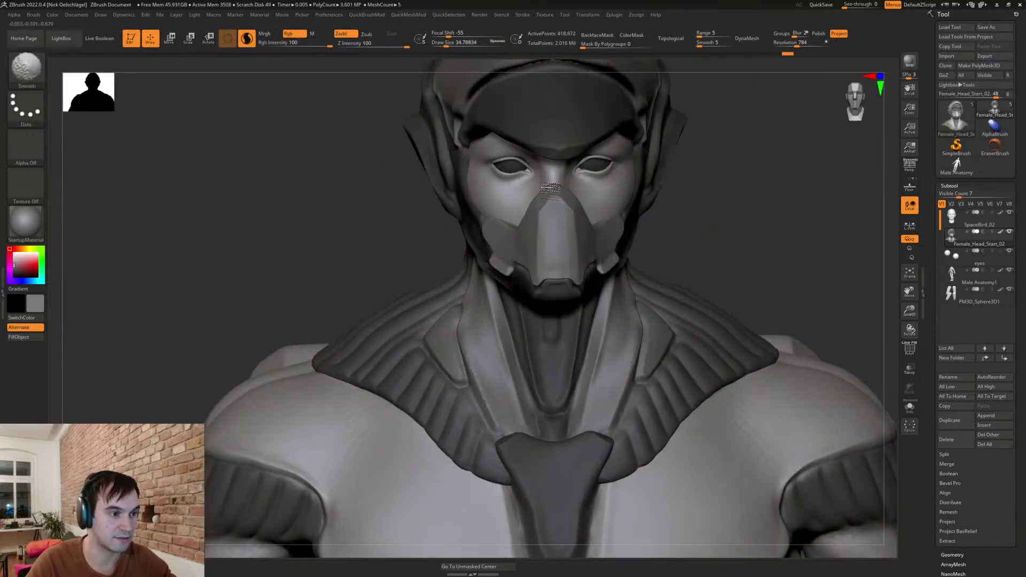
# - Trim the side planes of the mask's nose piece with TrimDynamic and smooth its front surface
pyautogui.moveTo(675, 201); pyautogui.dragTo(728, 181)
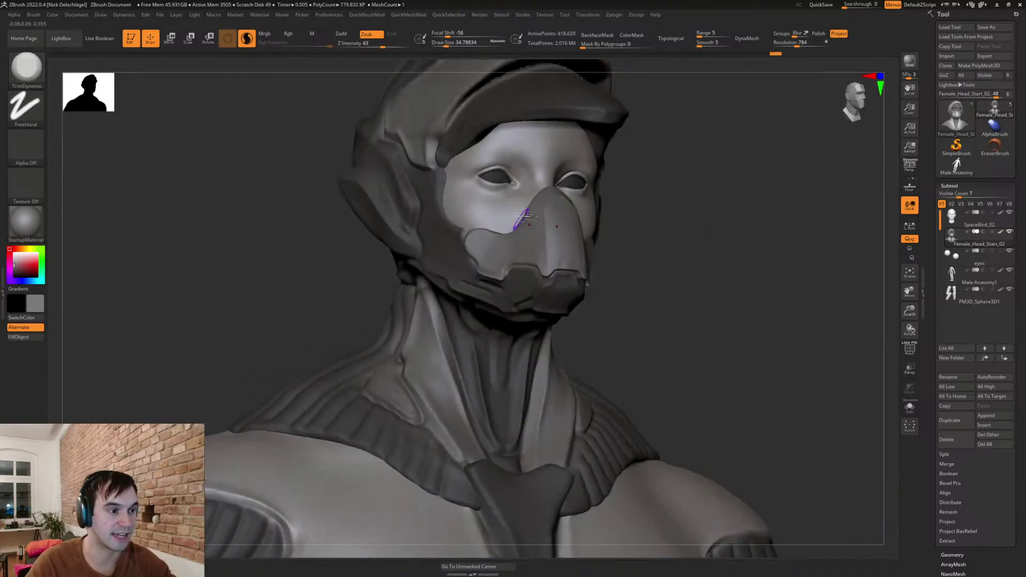
pyautogui.moveTo(625, 241)
pyautogui.mouseDown()
pyautogui.moveTo(556, 259)
pyautogui.moveTo(572, 212)
pyautogui.mouseUp()
pyautogui.moveTo(566, 259); pyautogui.dragTo(578, 225)
pyautogui.moveTo(576, 207); pyautogui.dragTo(569, 248, button='right')
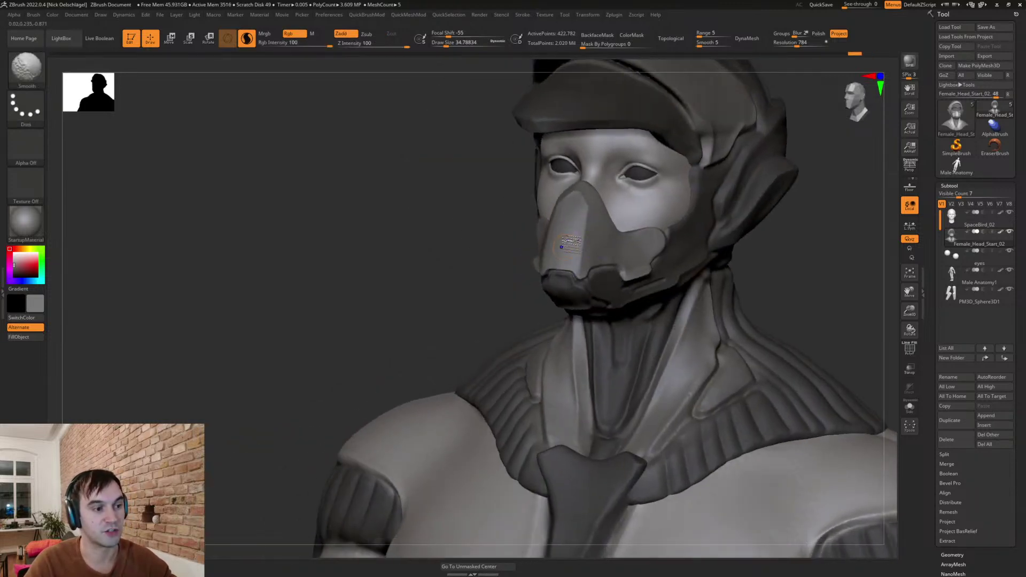
# - Reshape the lower side plate of the mask beside the chin with the Move brush at about 35
pyautogui.moveTo(775, 284); pyautogui.dragTo(595, 279, button='right')
pyautogui.press('b')
pyautogui.press('m')
pyautogui.press('v')
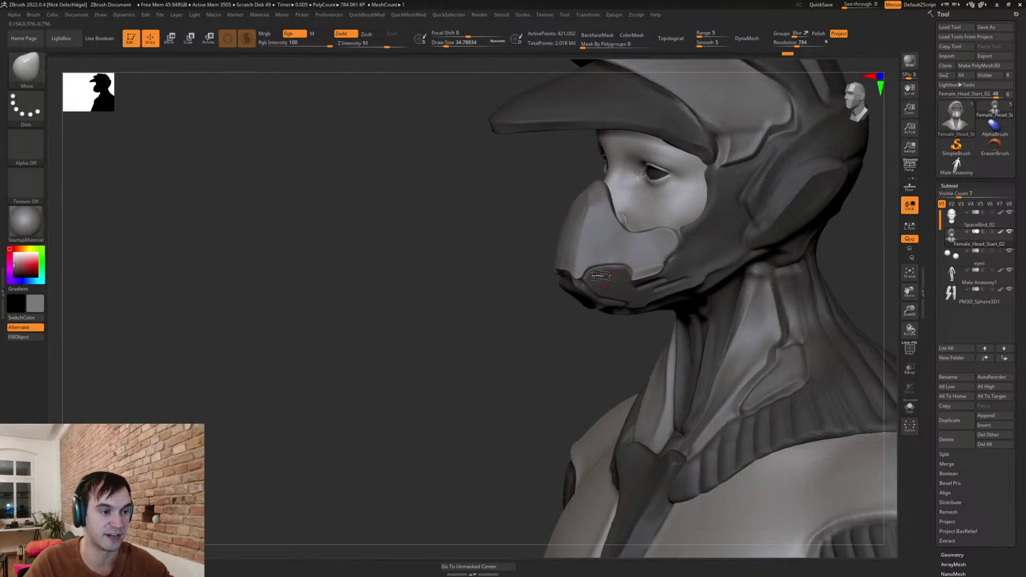
pyautogui.moveTo(589, 286)
pyautogui.mouseDown(button='right')
pyautogui.moveTo(620, 281)
pyautogui.moveTo(602, 275)
pyautogui.mouseUp(button='right')
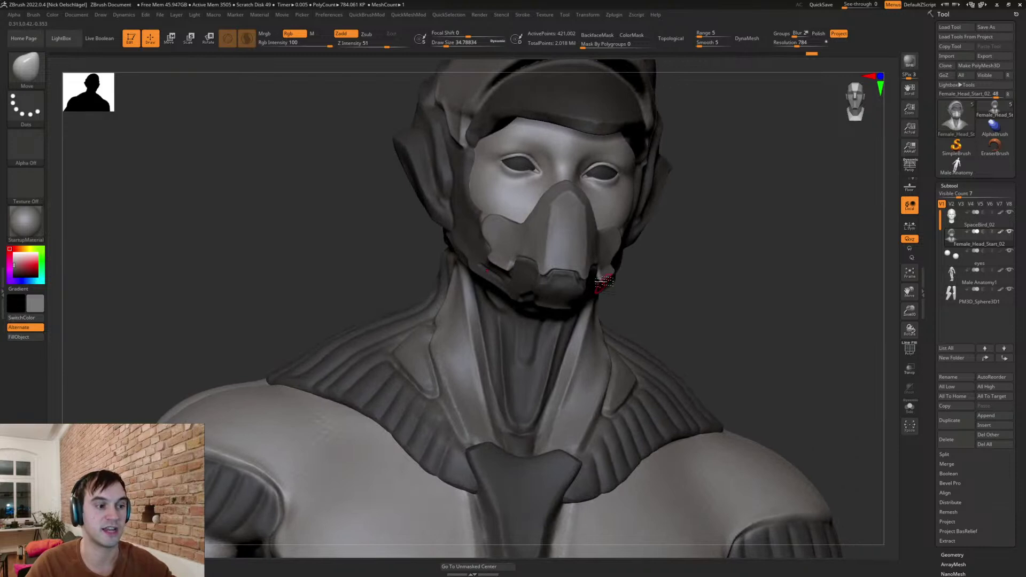
# - Flatten the mask's front chin plate with TrimDynamic at a draw size of about 35
pyautogui.press('b')
pyautogui.press('t')
pyautogui.press('d')
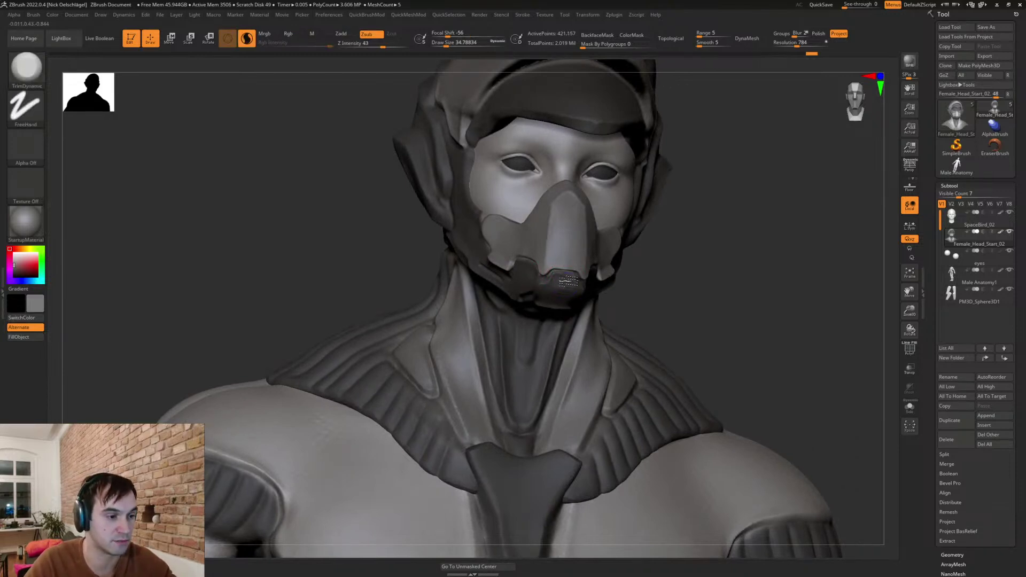
pyautogui.moveTo(549, 292); pyautogui.dragTo(562, 281, button='right')
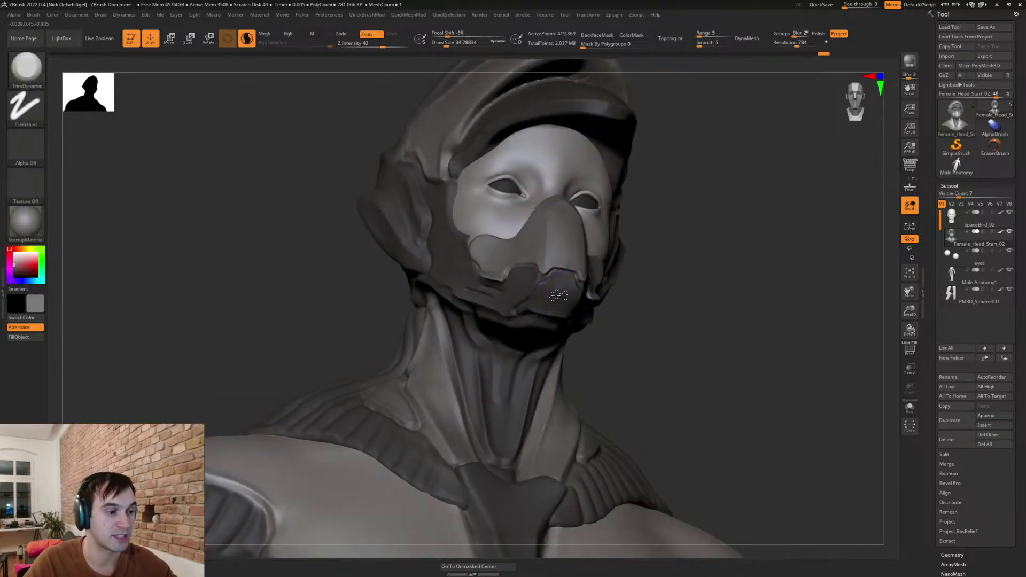
pyautogui.moveTo(561, 288)
pyautogui.mouseDown(button='right')
pyautogui.moveTo(666, 314)
pyautogui.moveTo(648, 319)
pyautogui.moveTo(524, 265)
pyautogui.mouseUp(button='right')
# - Carve the lower mask seam and the jaw crease beneath the ear cup with DamStandard at about 35
pyautogui.press('b')
pyautogui.press('d')
pyautogui.press('s')
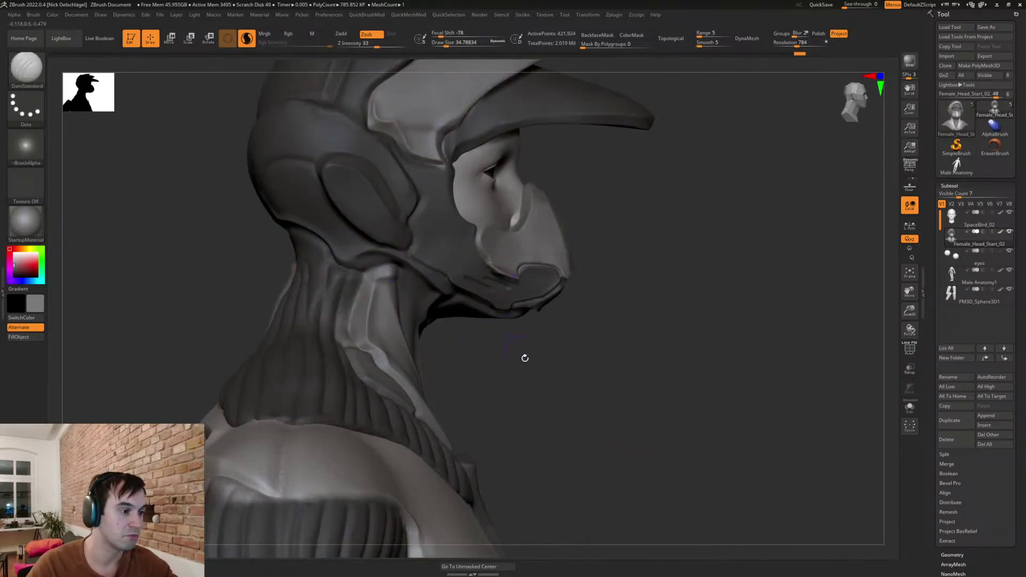
pyautogui.moveTo(509, 339); pyautogui.dragTo(396, 249, button='right')
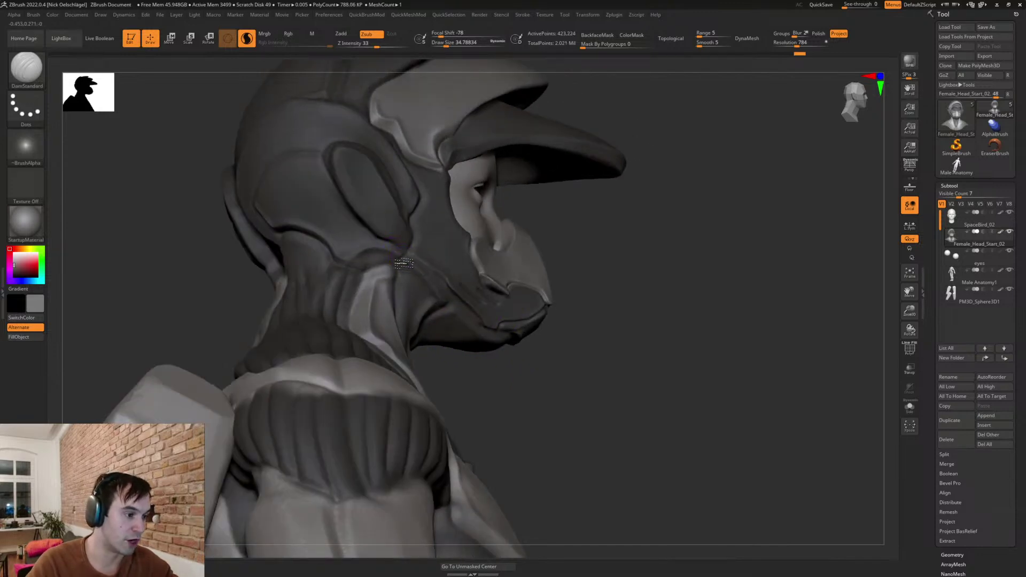
pyautogui.moveTo(394, 263)
pyautogui.mouseDown()
pyautogui.moveTo(359, 268)
pyautogui.moveTo(405, 259)
pyautogui.mouseUp()
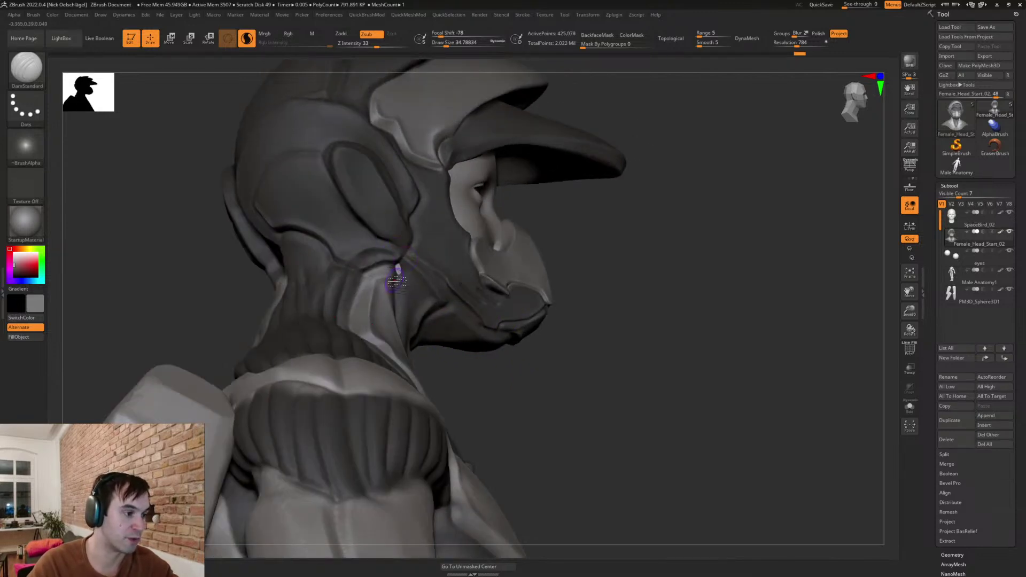
# - Adjust the upper end of the neck panel beneath the ear cup with the Move brush at a draw size of about 33
pyautogui.press('b')
pyautogui.press('m')
pyautogui.press('v')
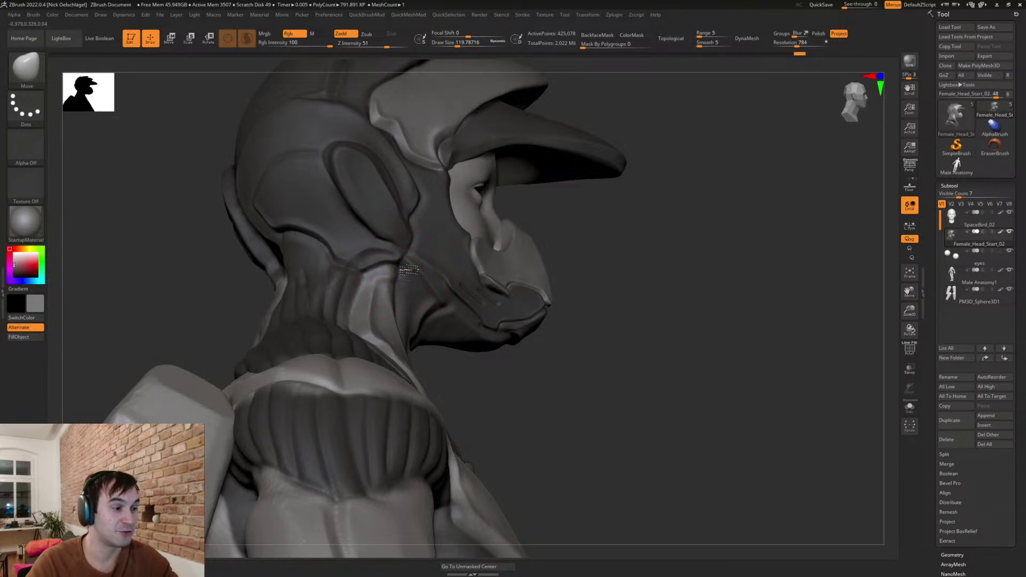
pyautogui.moveTo(551, 383); pyautogui.dragTo(615, 374)
pyautogui.press('s')
pyautogui.moveTo(376, 274); pyautogui.dragTo(365, 276)
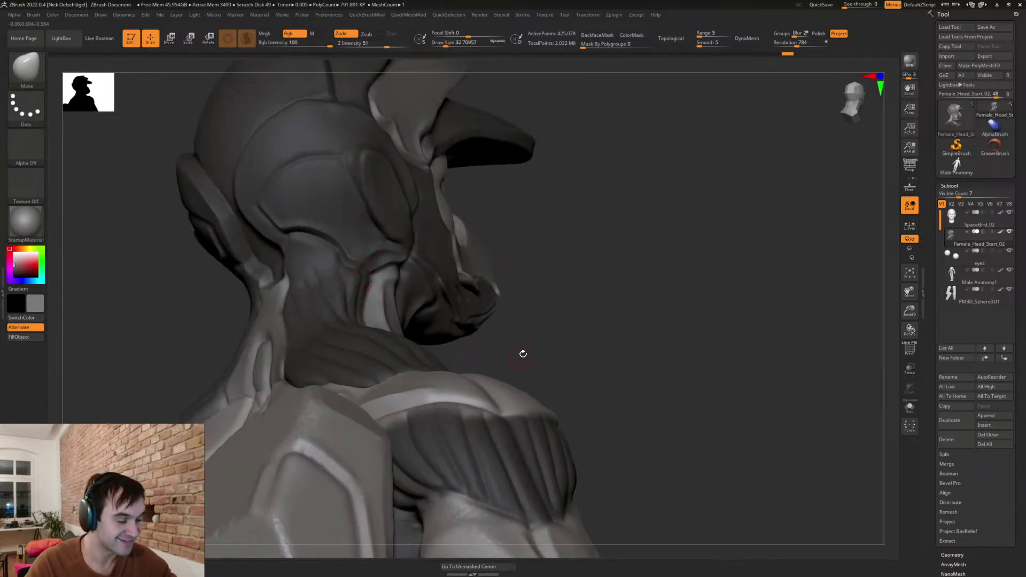
# - Carve the helmet's lower edge below the ear cup and the adjoining neck groove with DamStandard at about 33, undoing one unwanted stroke
pyautogui.moveTo(520, 355); pyautogui.dragTo(463, 359)
pyautogui.press('b')
pyautogui.press('d')
pyautogui.press('s')
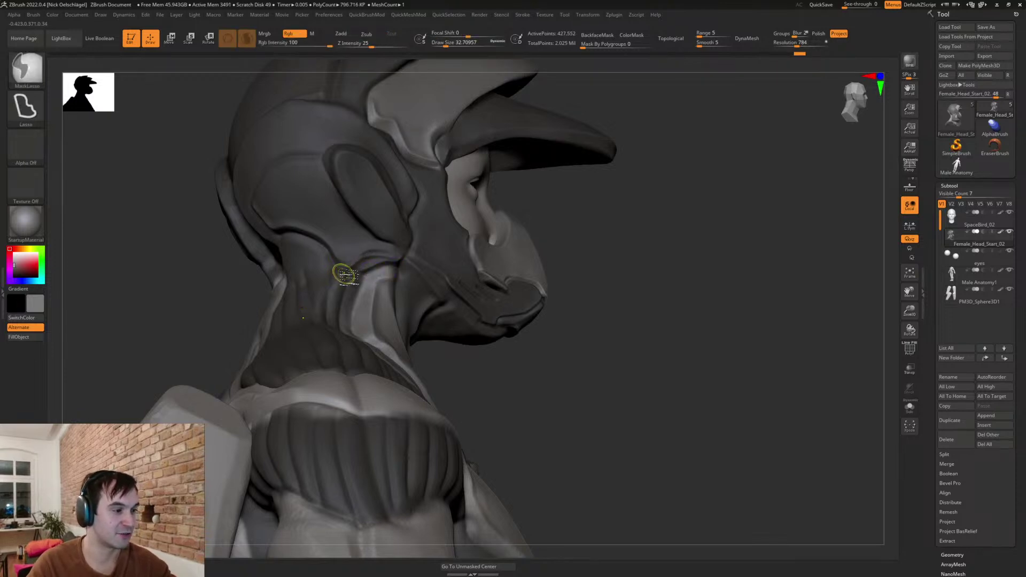
pyautogui.hotkey('ctrl', 'z')
pyautogui.moveTo(545, 374); pyautogui.dragTo(475, 372)
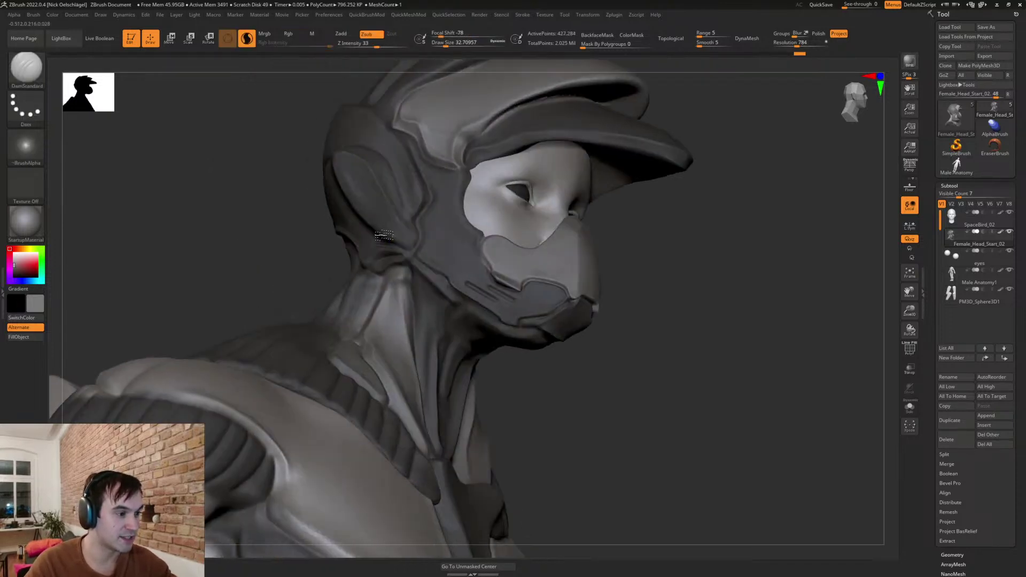
pyautogui.moveTo(412, 249); pyautogui.dragTo(400, 250)
pyautogui.moveTo(545, 375); pyautogui.dragTo(620, 369)
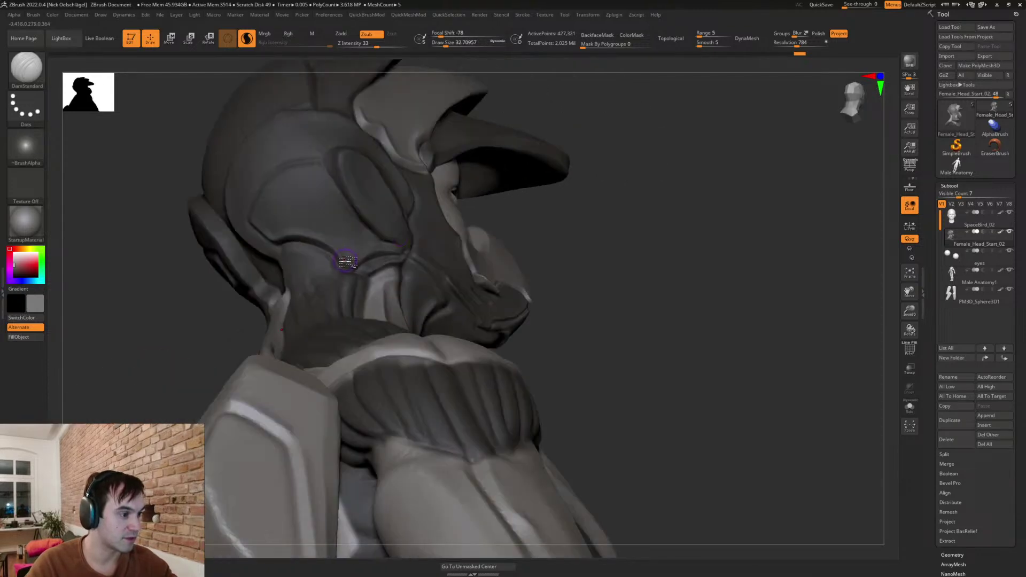
pyautogui.moveTo(391, 278); pyautogui.dragTo(343, 284, button='right')
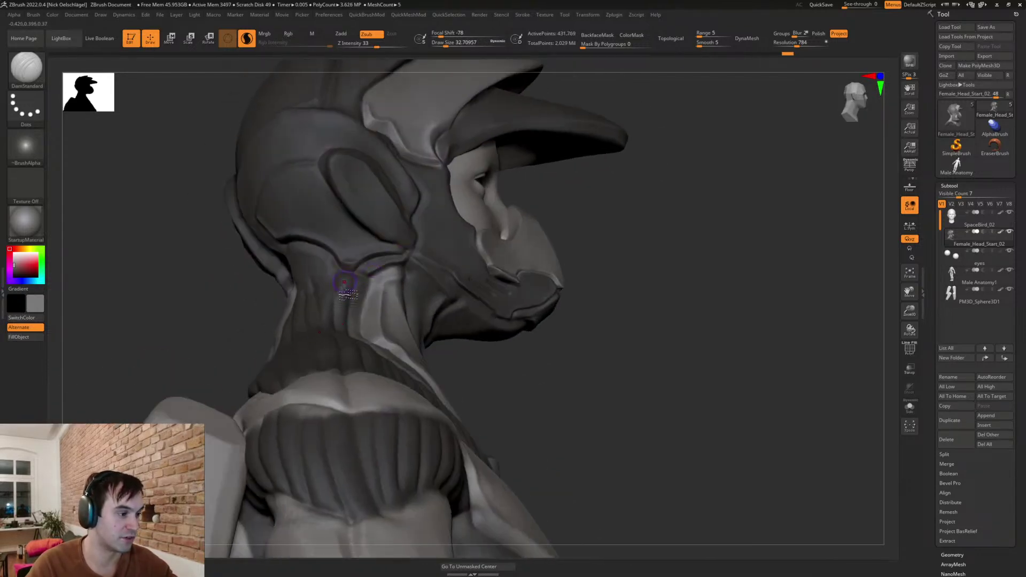
# - Smooth the neck panel below the ear cup and carve its folds beneath the helmet's back edge with DamStandard at a draw size of about 33
pyautogui.keyDown('shift'); pyautogui.moveTo(332, 285); pyautogui.dragTo(337, 323); pyautogui.keyUp('shift')
pyautogui.moveTo(527, 369); pyautogui.dragTo(444, 307)
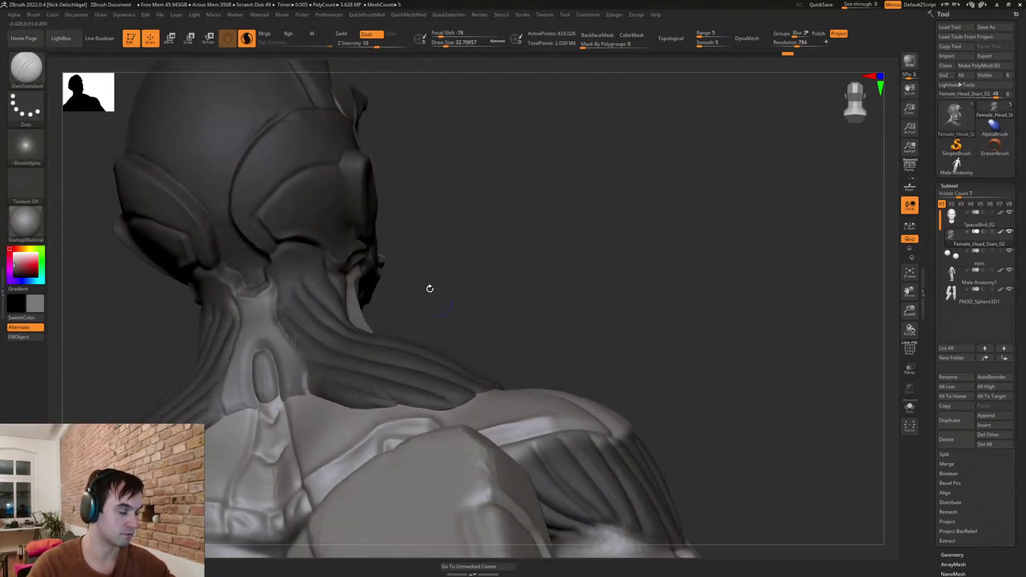
pyautogui.moveTo(298, 293); pyautogui.dragTo(300, 276)
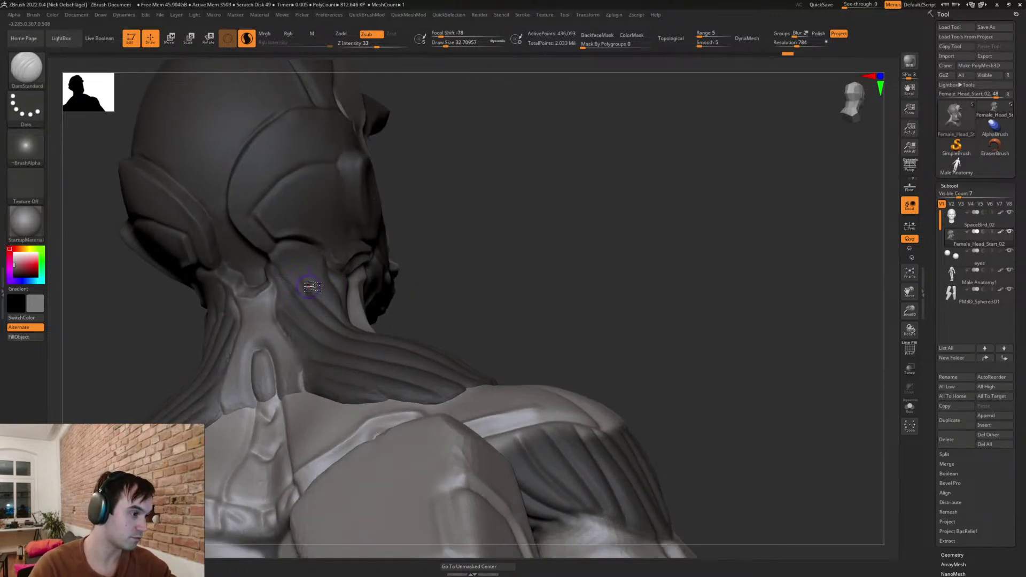
pyautogui.moveTo(313, 259); pyautogui.dragTo(338, 304)
pyautogui.moveTo(389, 358); pyautogui.dragTo(513, 378, button='right')
pyautogui.keyDown('ctrl'); pyautogui.moveTo(565, 317); pyautogui.dragTo(692, 281, button='right'); pyautogui.keyUp('ctrl')
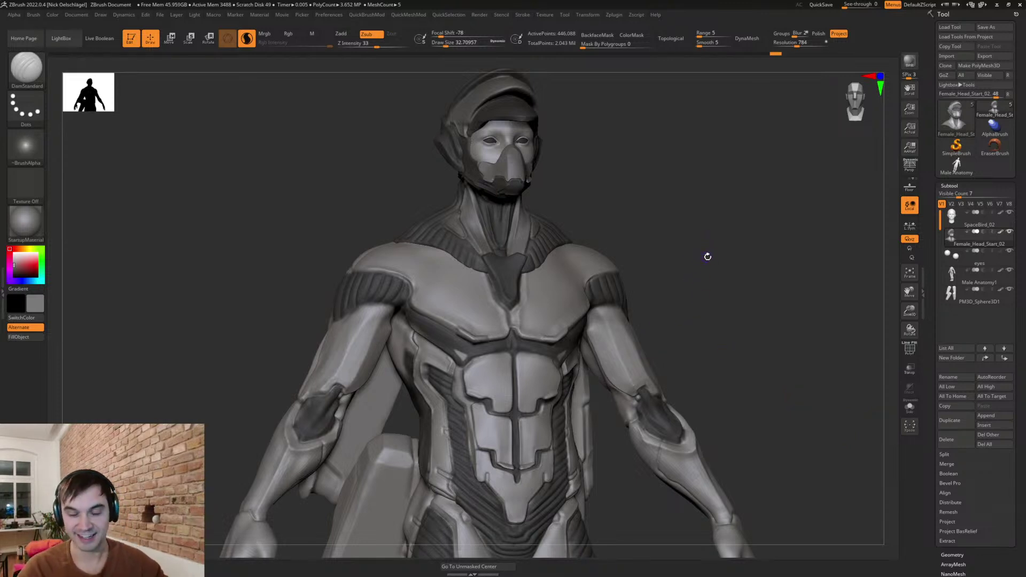
# - Select the back flaps subtool, show its polyframe and split it into separate polygroups with Auto Groups
pyautogui.keyDown('shift'); pyautogui.moveTo(721, 288); pyautogui.dragTo(717, 289); pyautogui.keyUp('shift')
pyautogui.moveTo(724, 335)
pyautogui.keyDown('alt'); pyautogui.mouseDown()
pyautogui.moveTo(688, 293)
pyautogui.moveTo(710, 321)
pyautogui.moveTo(685, 328)
pyautogui.moveTo(719, 307)
pyautogui.moveTo(734, 316)
pyautogui.moveTo(713, 318)
pyautogui.mouseUp(); pyautogui.keyUp('alt')
pyautogui.keyDown('alt'); pyautogui.click(581, 466); pyautogui.keyUp('alt')
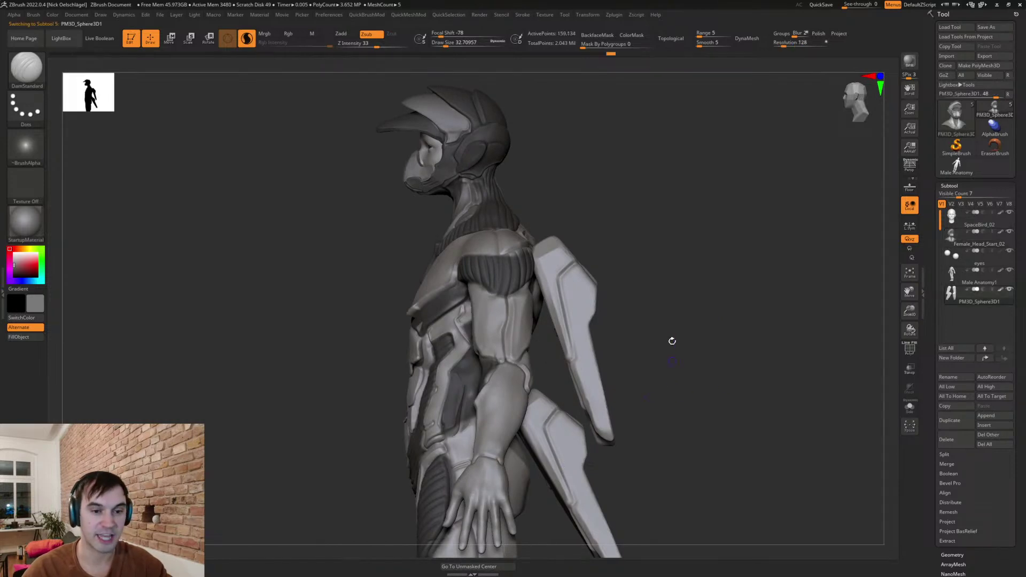
pyautogui.moveTo(644, 420); pyautogui.dragTo(706, 319)
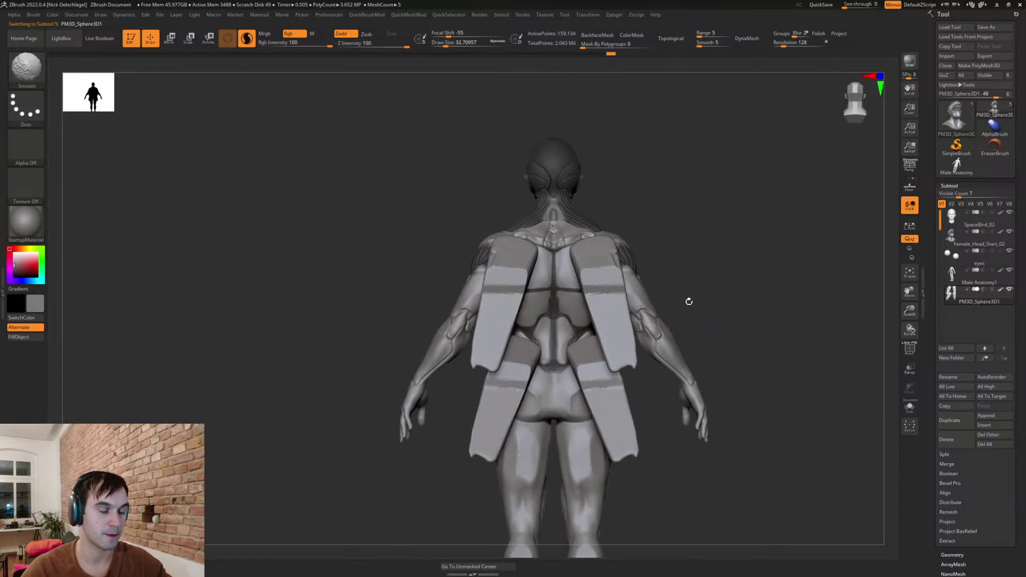
pyautogui.press('space')
pyautogui.hotkey('shift', 'f')
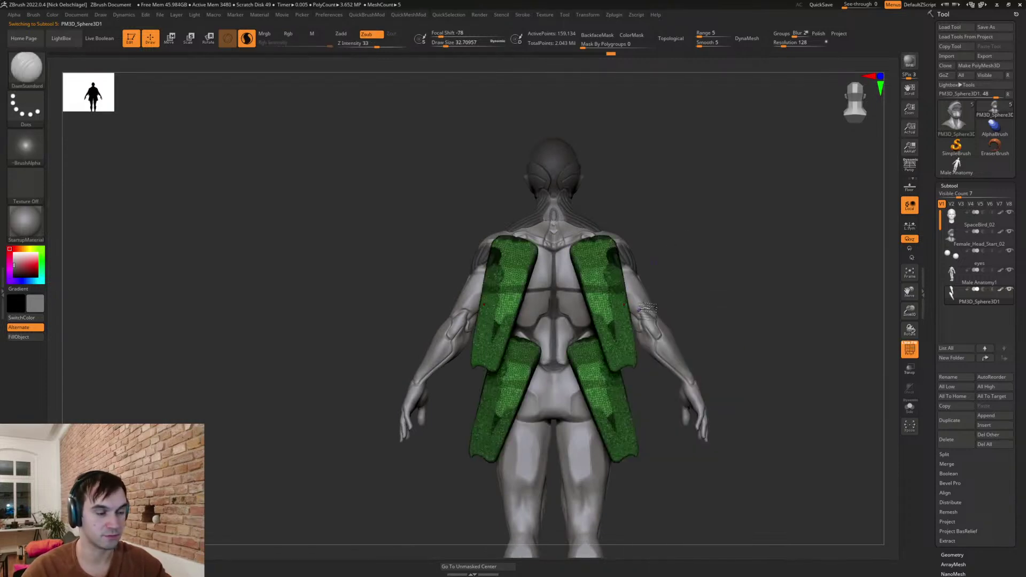
pyautogui.press('space')
pyautogui.click(646, 399)
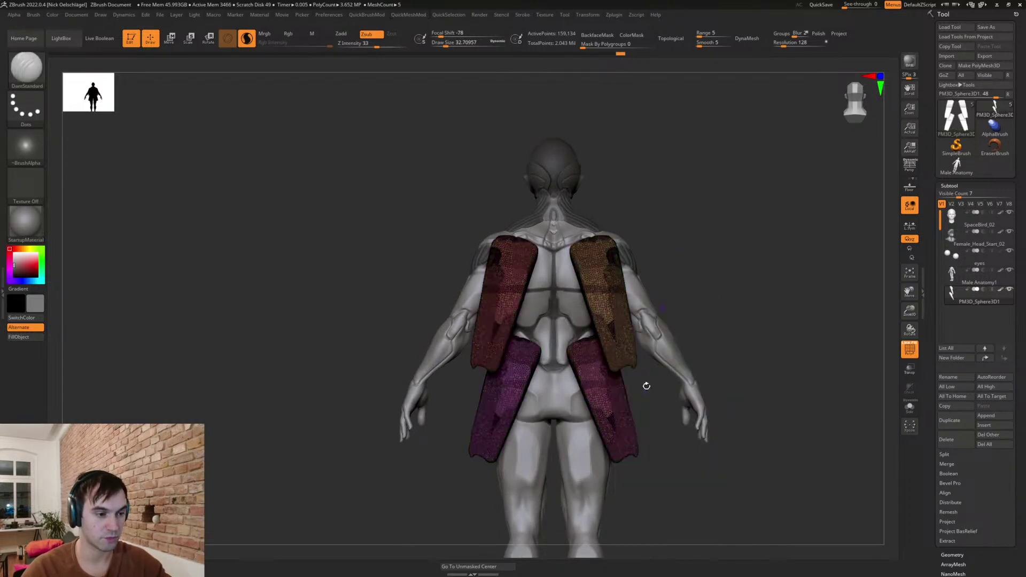
# - Set the selection brush to SelectRect and hide the two upper back flaps
pyautogui.keyDown('ctrl'); pyautogui.keyDown('shift'); pyautogui.click(612, 276); pyautogui.keyUp('shift'); pyautogui.keyUp('ctrl')
pyautogui.keyDown('ctrl'); pyautogui.keyDown('shift'); pyautogui.moveTo(683, 277); pyautogui.dragTo(694, 238); pyautogui.keyUp('shift'); pyautogui.keyUp('ctrl')
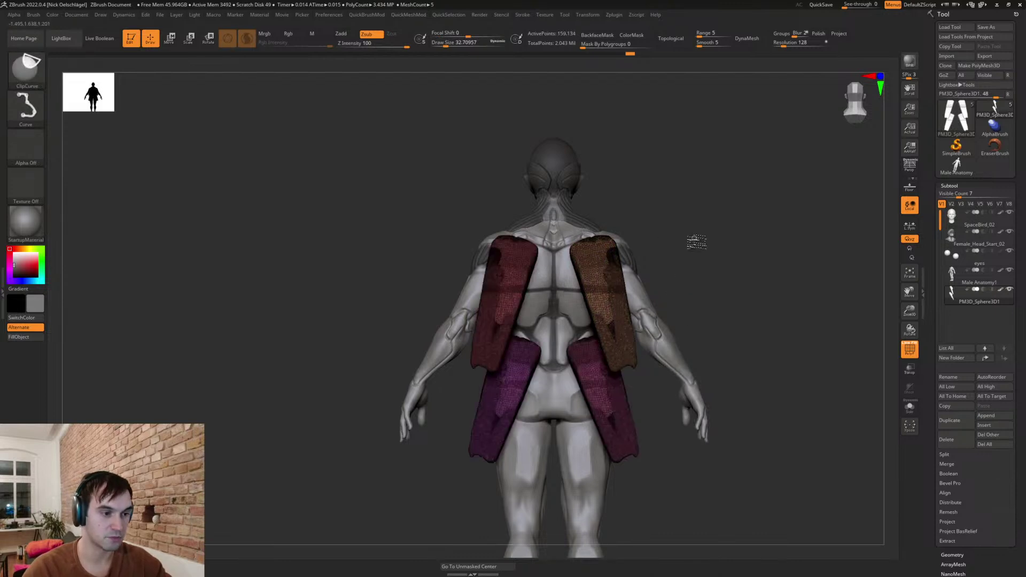
pyautogui.press('space')
pyautogui.press('b')
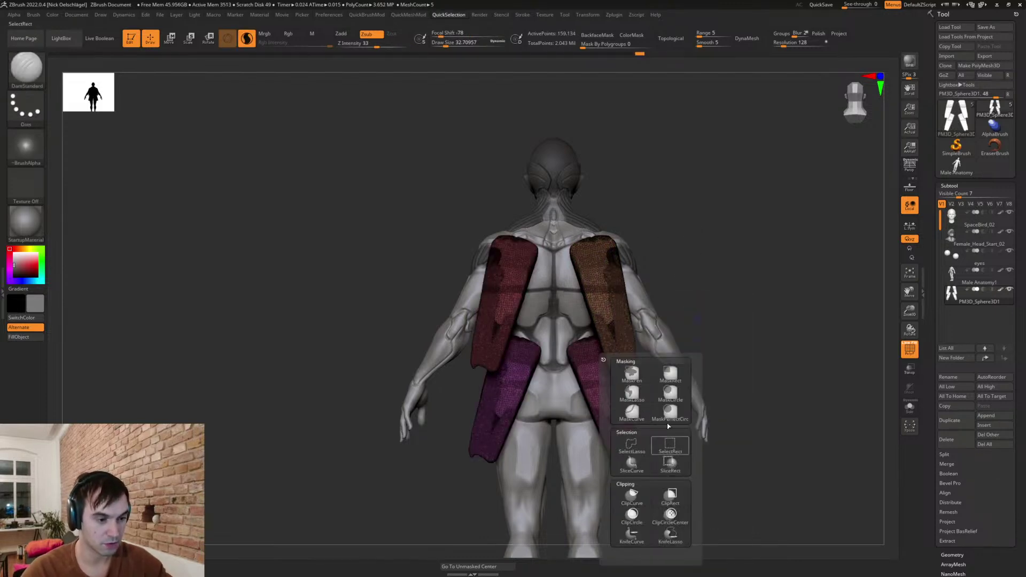
pyautogui.click(668, 447)
pyautogui.keyDown('ctrl'); pyautogui.keyDown('shift'); pyautogui.click(610, 269); pyautogui.keyUp('shift'); pyautogui.keyUp('ctrl')
pyautogui.keyDown('ctrl'); pyautogui.keyDown('shift'); pyautogui.click(636, 279); pyautogui.keyUp('shift'); pyautogui.keyUp('ctrl')
pyautogui.keyDown('ctrl'); pyautogui.keyDown('shift'); pyautogui.click(534, 272); pyautogui.keyUp('shift'); pyautogui.keyUp('ctrl')
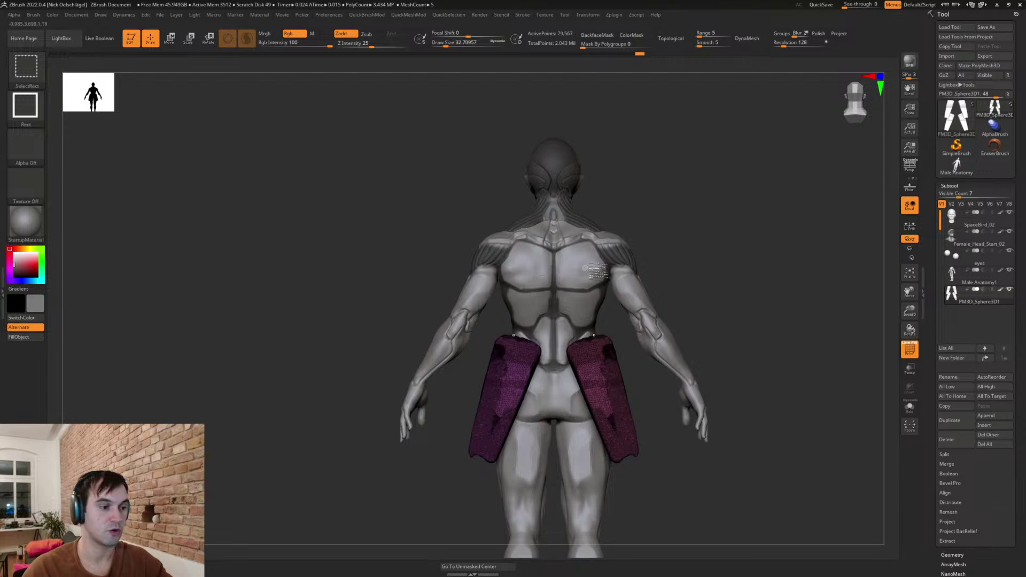
# - Assign the upper pair of back flaps to one polygroup and the lower pair to another, and turn the polyframe off
pyautogui.press('space')
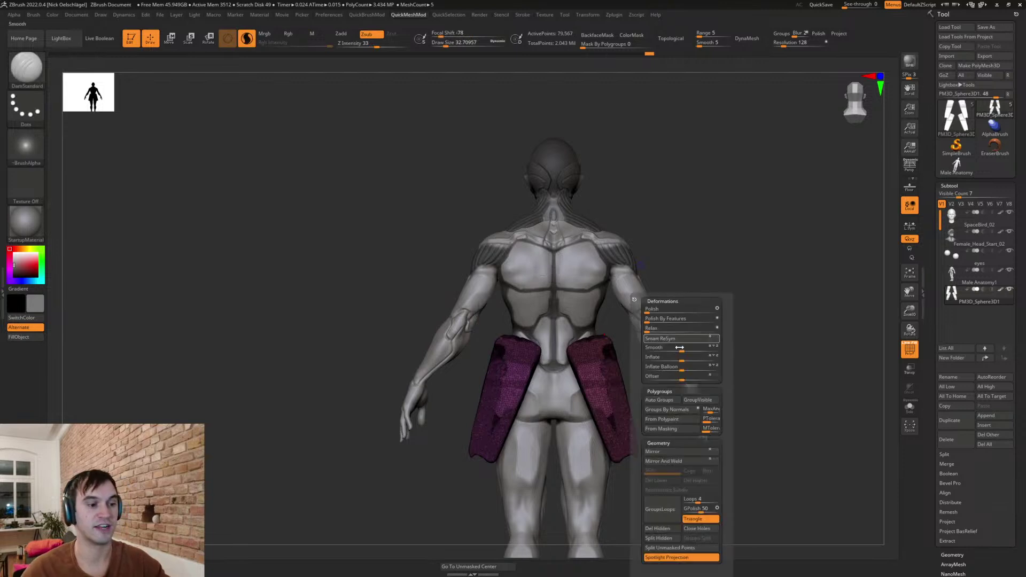
pyautogui.click(669, 401)
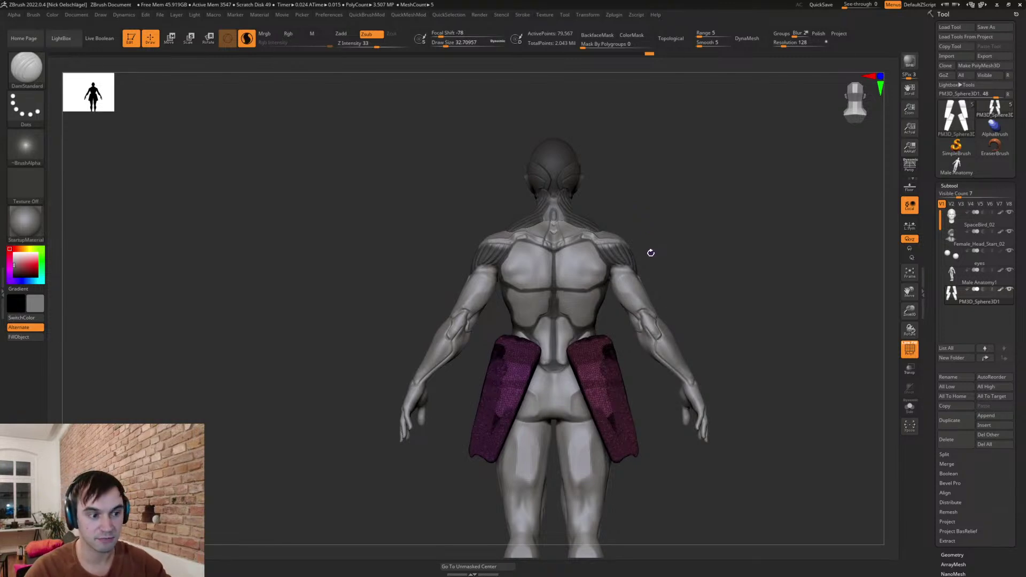
pyautogui.keyDown('ctrl'); pyautogui.keyDown('shift'); pyautogui.moveTo(698, 266); pyautogui.dragTo(707, 308); pyautogui.keyUp('shift'); pyautogui.keyUp('ctrl')
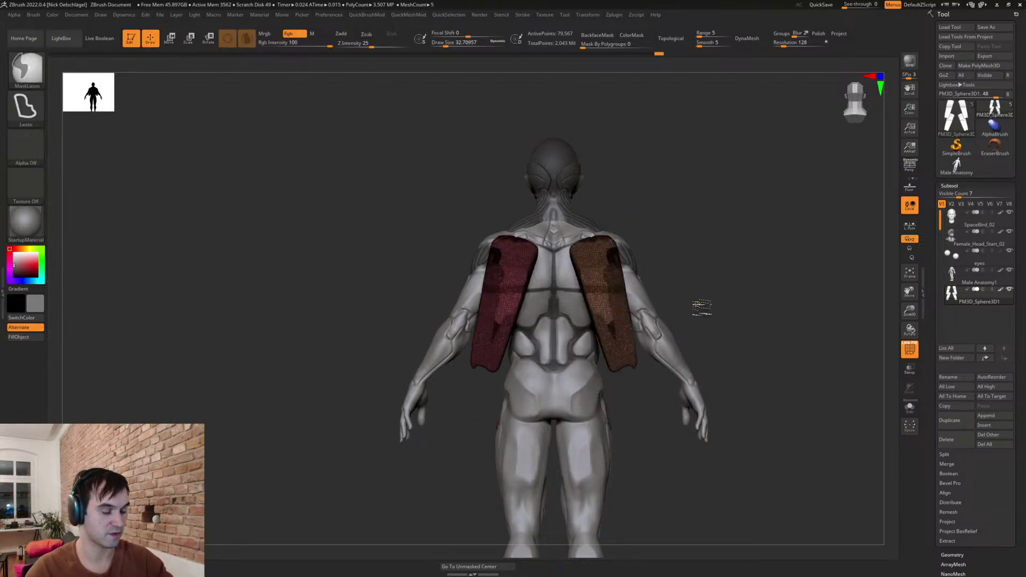
pyautogui.hotkey('ctrl', 'w')
pyautogui.keyDown('ctrl'); pyautogui.keyDown('shift'); pyautogui.moveTo(707, 270); pyautogui.dragTo(692, 285); pyautogui.keyUp('shift'); pyautogui.keyUp('ctrl')
pyautogui.hotkey('ctrl', 'w')
pyautogui.hotkey('shift', 'f')
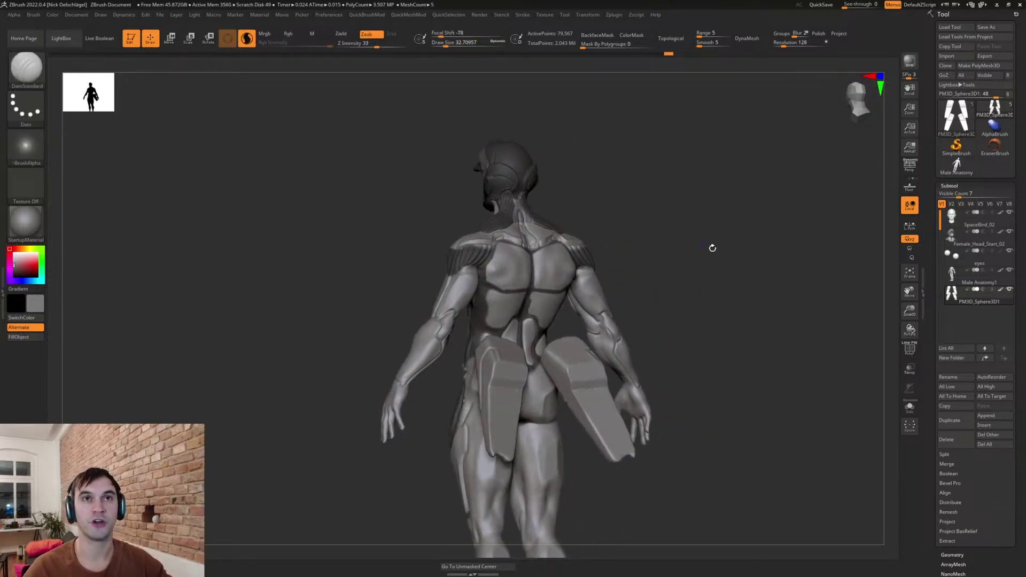
# - Examine the figure from the front, side and back with only the lower flaps shown, and step through the undo history to compare
pyautogui.moveTo(638, 213); pyautogui.dragTo(704, 335)
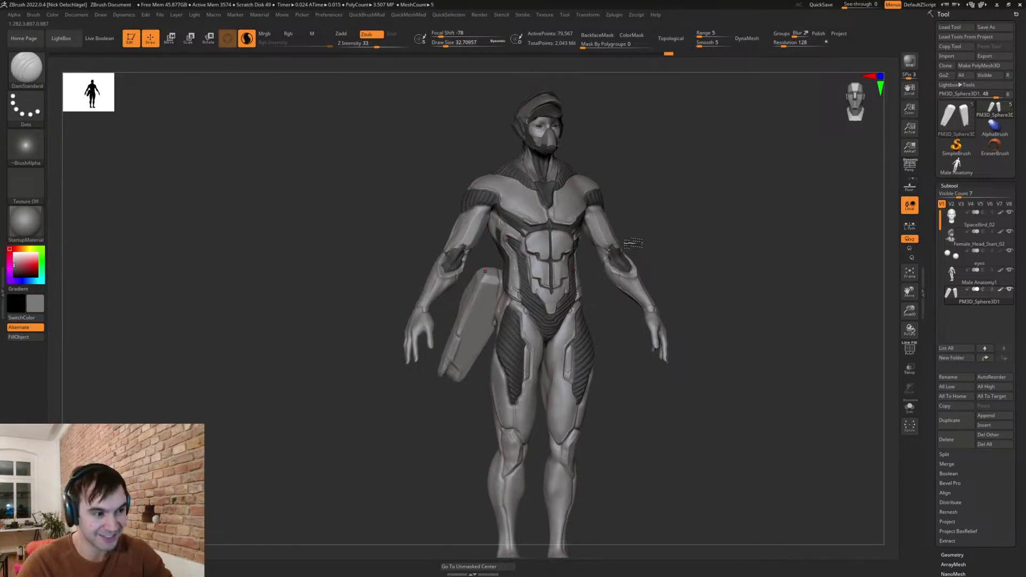
pyautogui.moveTo(621, 223)
pyautogui.mouseDown()
pyautogui.moveTo(672, 241)
pyautogui.moveTo(671, 255)
pyautogui.mouseUp()
pyautogui.press('w')
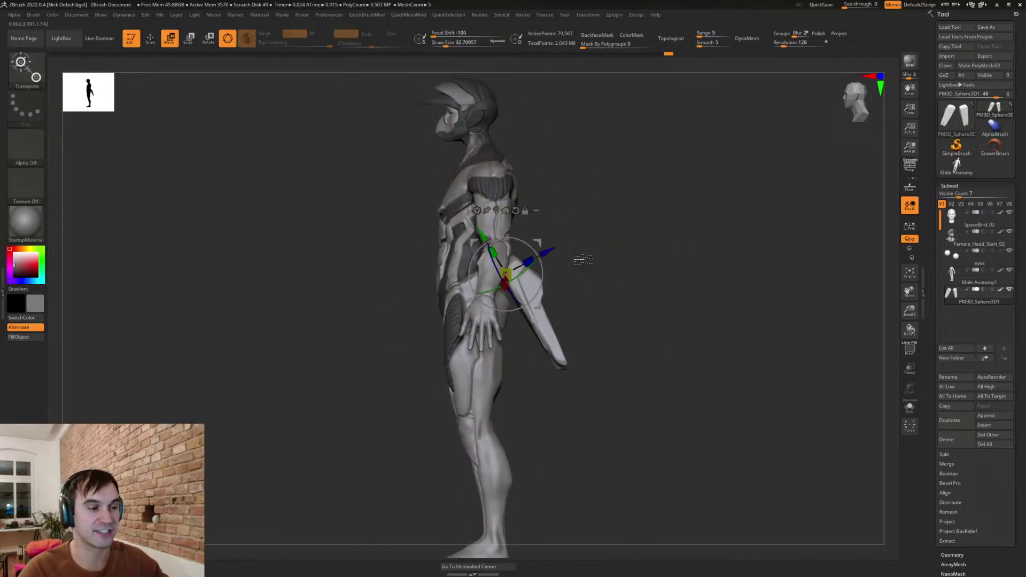
pyautogui.keyDown('shift'); pyautogui.moveTo(558, 251); pyautogui.dragTo(614, 280); pyautogui.keyUp('shift')
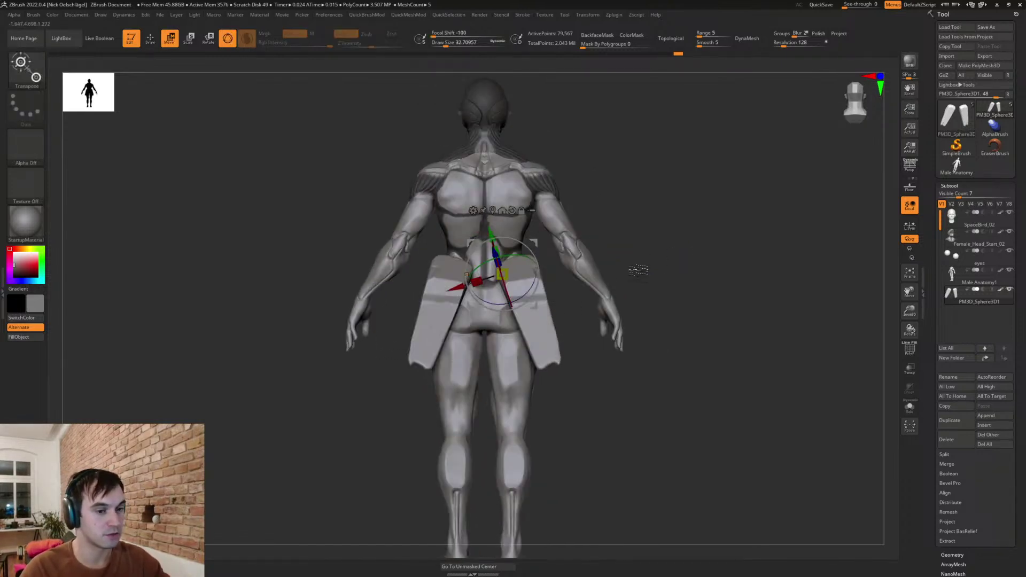
pyautogui.hotkey('ctrl', 'shift', 'z')
pyautogui.hotkey('ctrl', 'z')
pyautogui.hotkey('ctrl', 'shift', 'z')
pyautogui.hotkey('ctrl', 'z')
pyautogui.hotkey('ctrl', 'shift', 'z')
pyautogui.press('q')
pyautogui.moveTo(632, 298)
pyautogui.mouseDown()
pyautogui.moveTo(714, 256)
pyautogui.moveTo(710, 286)
pyautogui.moveTo(668, 311)
pyautogui.mouseUp()
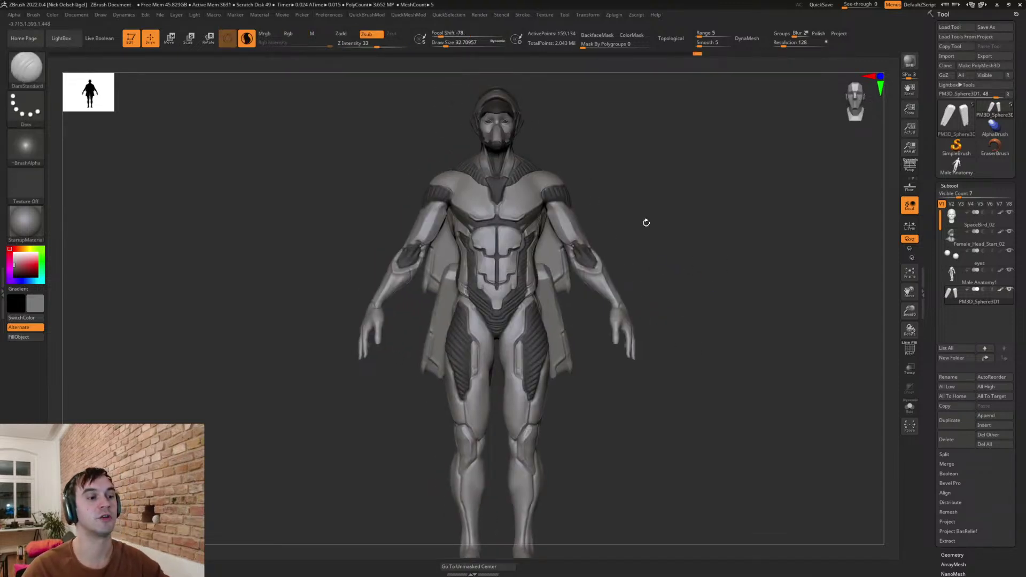
# - Mask the lower back flaps, rotate the upper pair outward from the shoulders and clear the mask
pyautogui.keyDown('ctrl'); pyautogui.keyDown('shift'); pyautogui.click(554, 306); pyautogui.keyUp('shift'); pyautogui.keyUp('ctrl')
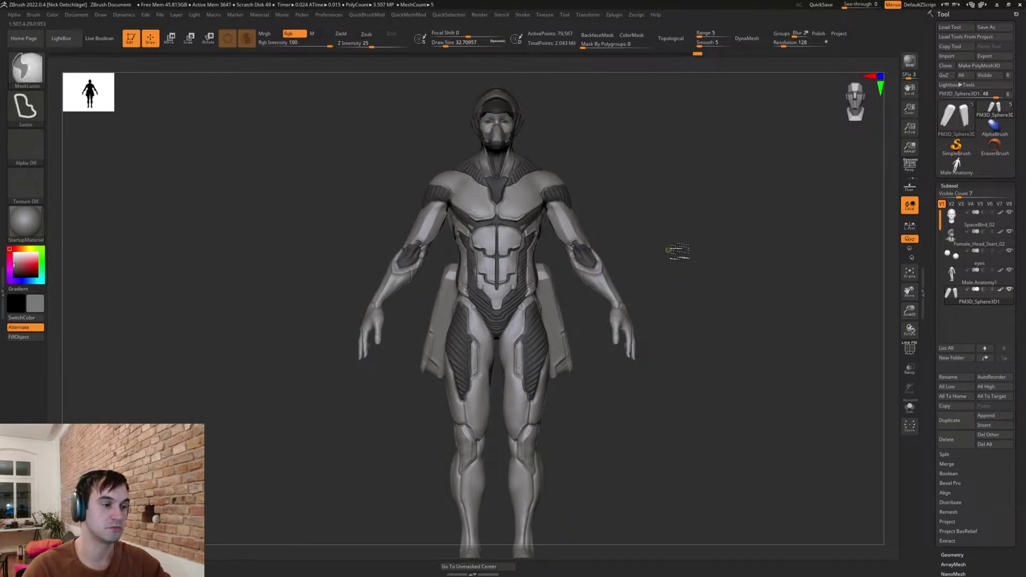
pyautogui.keyDown('ctrl'); pyautogui.click(660, 256); pyautogui.keyUp('ctrl')
pyautogui.keyDown('ctrl'); pyautogui.keyDown('shift'); pyautogui.click(661, 248); pyautogui.keyUp('shift'); pyautogui.keyUp('ctrl')
pyautogui.press('r')
pyautogui.keyDown('alt'); pyautogui.moveTo(512, 250); pyautogui.dragTo(580, 158); pyautogui.keyUp('alt')
pyautogui.moveTo(663, 200); pyautogui.dragTo(551, 202)
pyautogui.keyDown('alt'); pyautogui.moveTo(580, 158); pyautogui.dragTo(620, 162); pyautogui.keyUp('alt')
pyautogui.moveTo(660, 196); pyautogui.dragTo(764, 196)
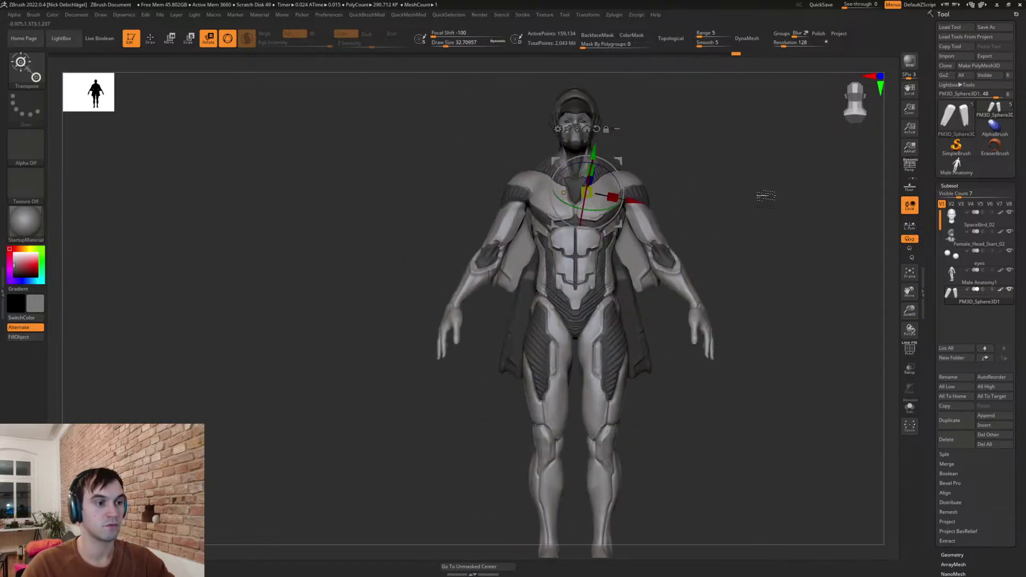
pyautogui.press('q')
pyautogui.keyDown('alt'); pyautogui.moveTo(736, 282); pyautogui.dragTo(686, 306); pyautogui.keyUp('alt')
pyautogui.moveTo(701, 264)
pyautogui.keyDown('ctrl'); pyautogui.mouseDown()
pyautogui.moveTo(728, 307)
pyautogui.moveTo(687, 359)
pyautogui.mouseUp(); pyautogui.keyUp('ctrl')
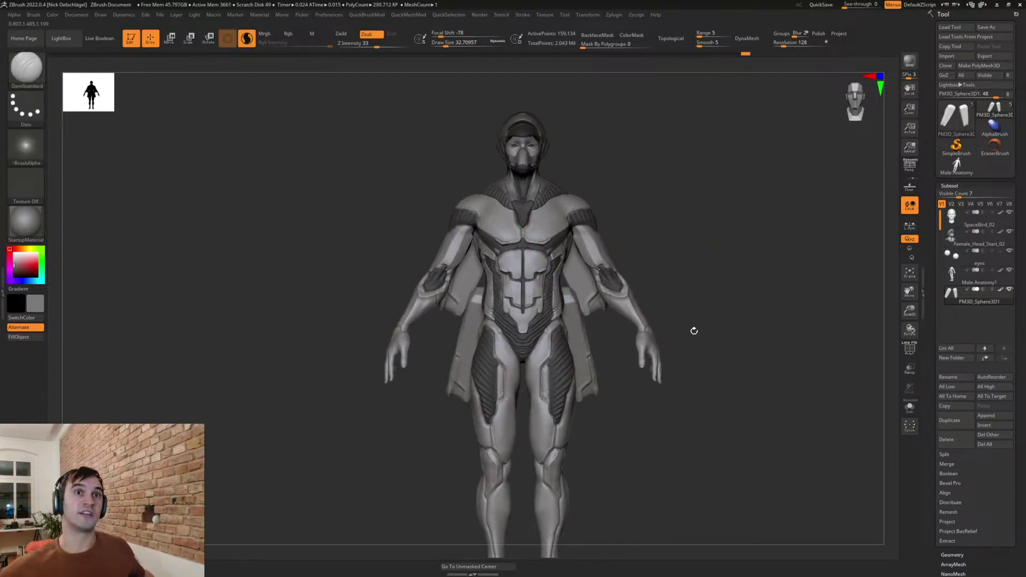
# - Make the head and neck subtool active and set up the Move brush with a draw size of about 286
pyautogui.moveTo(614, 219)
pyautogui.mouseDown()
pyautogui.moveTo(625, 214)
pyautogui.moveTo(649, 232)
pyautogui.moveTo(641, 206)
pyautogui.mouseUp()
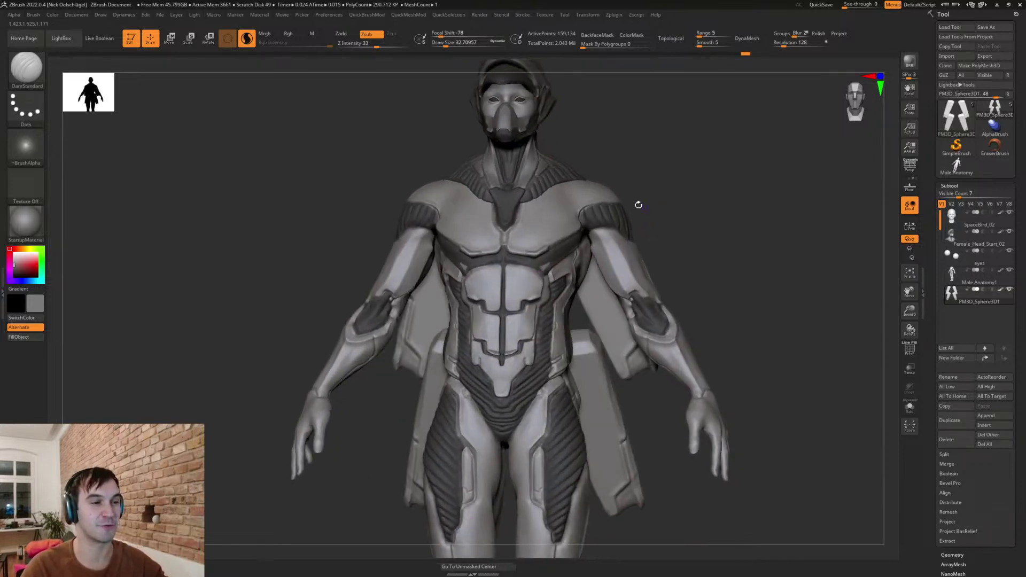
pyautogui.press('b')
pyautogui.press('m')
pyautogui.press('v')
pyautogui.press('s')
pyautogui.press('s')
pyautogui.moveTo(563, 188); pyautogui.dragTo(594, 188)
pyautogui.keyDown('alt'); pyautogui.click(567, 186); pyautogui.keyUp('alt')
pyautogui.moveTo(653, 220); pyautogui.dragTo(670, 231)
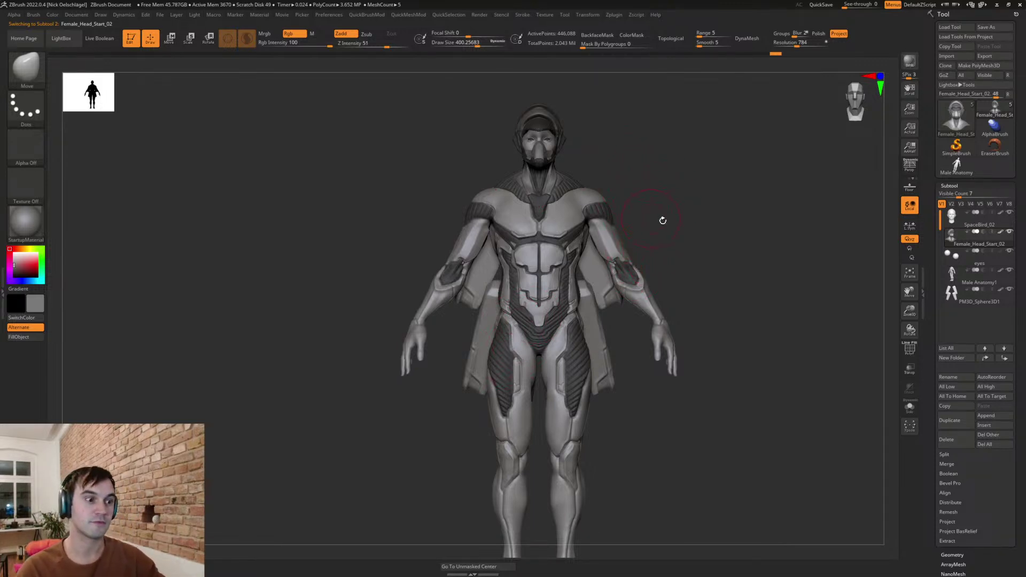
pyautogui.moveTo(668, 237)
pyautogui.mouseDown()
pyautogui.moveTo(676, 259)
pyautogui.moveTo(658, 269)
pyautogui.moveTo(729, 291)
pyautogui.moveTo(730, 308)
pyautogui.mouseUp()
pyautogui.press('s')
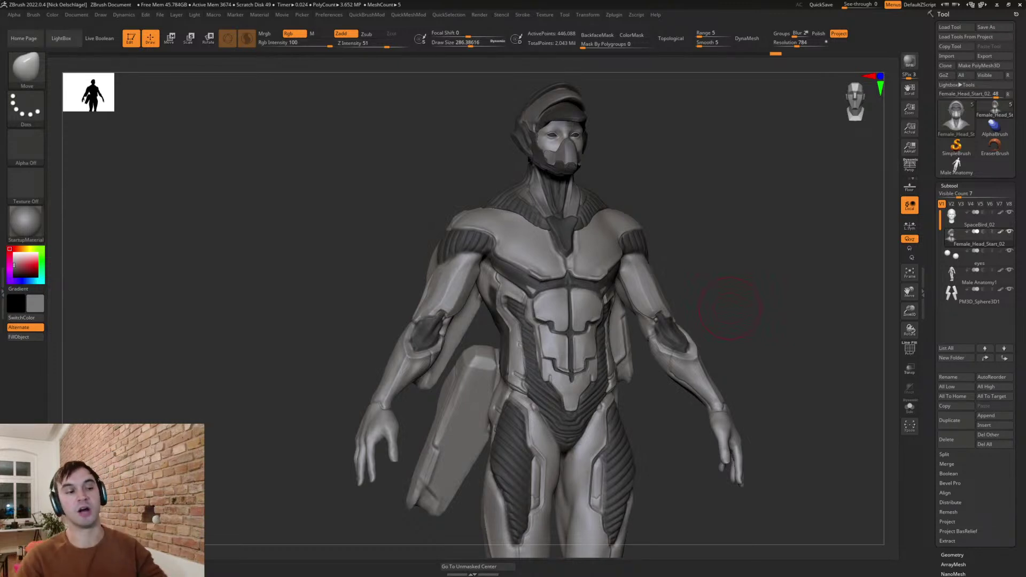
# - Examine the shoulder and neck proportions from the front, briefly toggling the polyframe and solo display
pyautogui.keyDown('shift'); pyautogui.moveTo(729, 264); pyautogui.dragTo(717, 259); pyautogui.keyUp('shift')
pyautogui.keyDown('alt'); pyautogui.moveTo(674, 305); pyautogui.dragTo(742, 299); pyautogui.keyUp('alt')
pyautogui.hotkey('shift', 'f')
pyautogui.hotkey('shift', 'f')
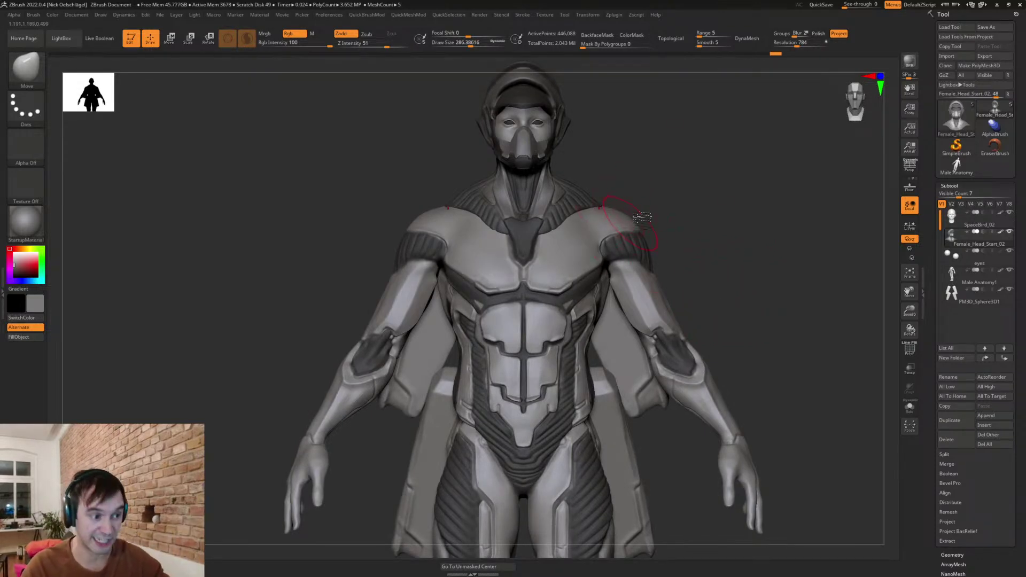
pyautogui.moveTo(757, 292); pyautogui.dragTo(827, 309)
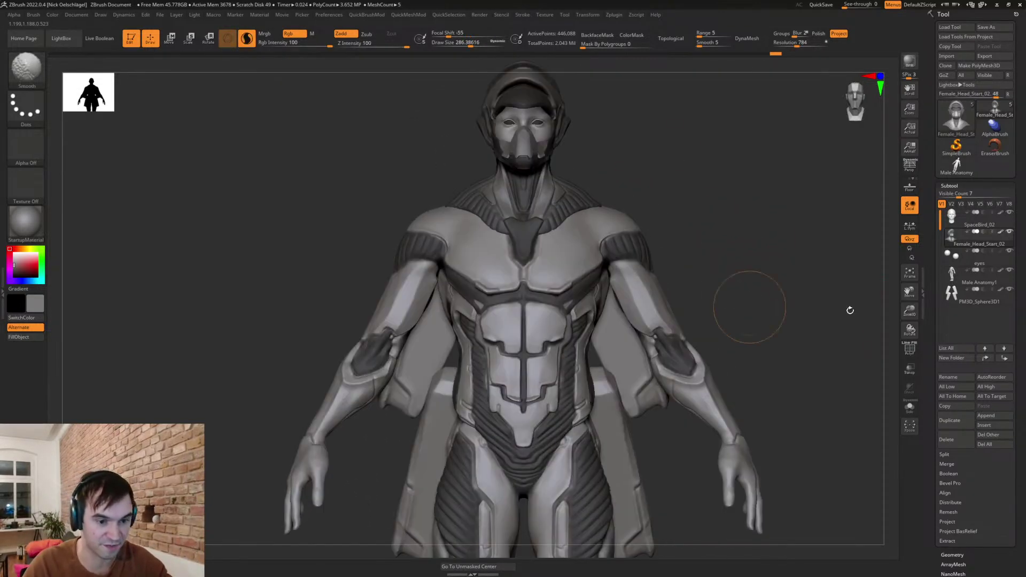
pyautogui.click(910, 408)
pyautogui.click(911, 406)
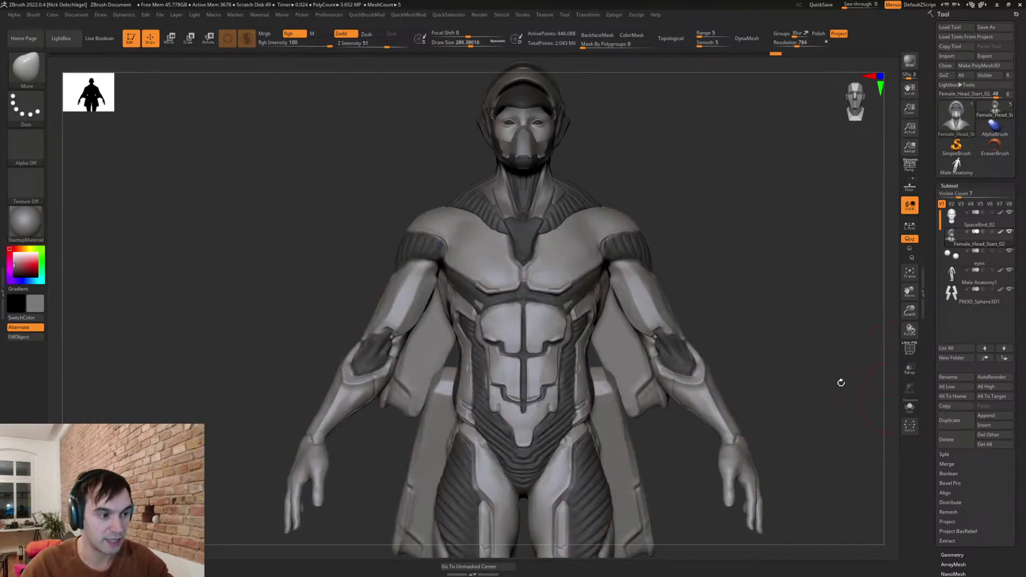
# - Isolate the body subtool in solo mode, inspect the arm and shoulder with partial visibility selections, and restore the whole mesh
pyautogui.keyDown('alt'); pyautogui.click(596, 294); pyautogui.keyUp('alt')
pyautogui.click(910, 408)
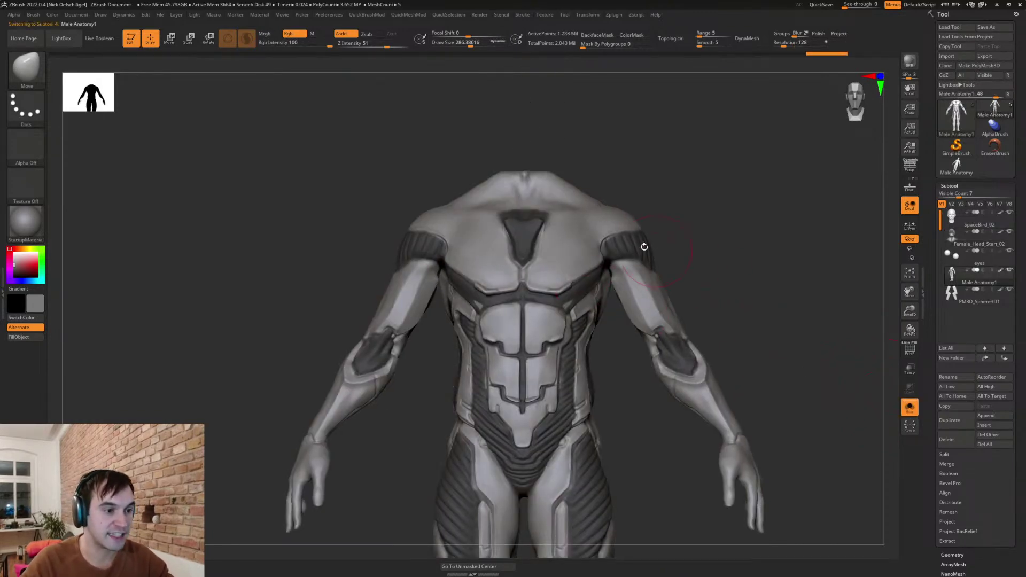
pyautogui.moveTo(647, 235)
pyautogui.keyDown('ctrl'); pyautogui.keyDown('shift'); pyautogui.mouseDown()
pyautogui.moveTo(605, 246)
pyautogui.moveTo(631, 235)
pyautogui.moveTo(602, 254)
pyautogui.moveTo(593, 277)
pyautogui.moveTo(516, 302)
pyautogui.moveTo(646, 379)
pyautogui.moveTo(807, 436)
pyautogui.moveTo(818, 520)
pyautogui.mouseUp(); pyautogui.keyUp('shift'); pyautogui.keyUp('ctrl')
pyautogui.press('b')
pyautogui.press('s')
pyautogui.press('l')
pyautogui.keyDown('ctrl'); pyautogui.keyDown('shift'); pyautogui.click(718, 265); pyautogui.keyUp('shift'); pyautogui.keyUp('ctrl')
pyautogui.moveTo(641, 233)
pyautogui.keyDown('ctrl'); pyautogui.keyDown('shift'); pyautogui.mouseDown()
pyautogui.moveTo(612, 235)
pyautogui.moveTo(602, 259)
pyautogui.moveTo(551, 297)
pyautogui.moveTo(510, 291)
pyautogui.moveTo(521, 113)
pyautogui.moveTo(638, 128)
pyautogui.mouseUp(); pyautogui.keyUp('shift'); pyautogui.keyUp('ctrl')
pyautogui.moveTo(706, 190)
pyautogui.mouseDown()
pyautogui.moveTo(662, 247)
pyautogui.moveTo(729, 313)
pyautogui.mouseUp()
pyautogui.keyDown('ctrl'); pyautogui.keyDown('shift'); pyautogui.moveTo(722, 260); pyautogui.dragTo(731, 335); pyautogui.keyUp('shift'); pyautogui.keyUp('ctrl')
pyautogui.keyDown('ctrl'); pyautogui.keyDown('shift'); pyautogui.moveTo(734, 292); pyautogui.dragTo(746, 324); pyautogui.keyUp('shift'); pyautogui.keyUp('ctrl')
pyautogui.keyDown('ctrl'); pyautogui.keyDown('shift'); pyautogui.click(756, 316); pyautogui.keyUp('shift'); pyautogui.keyUp('ctrl')
# - Check the isolated body from front and three-quarter views and bring the other subtools back into display
pyautogui.keyDown('alt'); pyautogui.moveTo(778, 364); pyautogui.dragTo(773, 289); pyautogui.keyUp('alt')
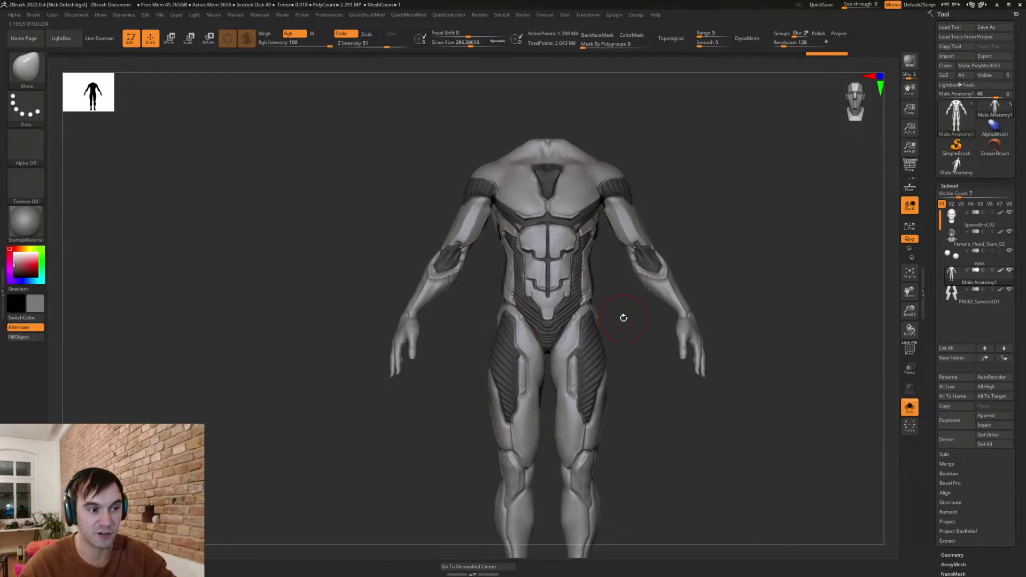
pyautogui.moveTo(672, 239); pyautogui.dragTo(680, 204)
pyautogui.keyDown('alt'); pyautogui.moveTo(680, 204); pyautogui.dragTo(724, 332); pyautogui.keyUp('alt')
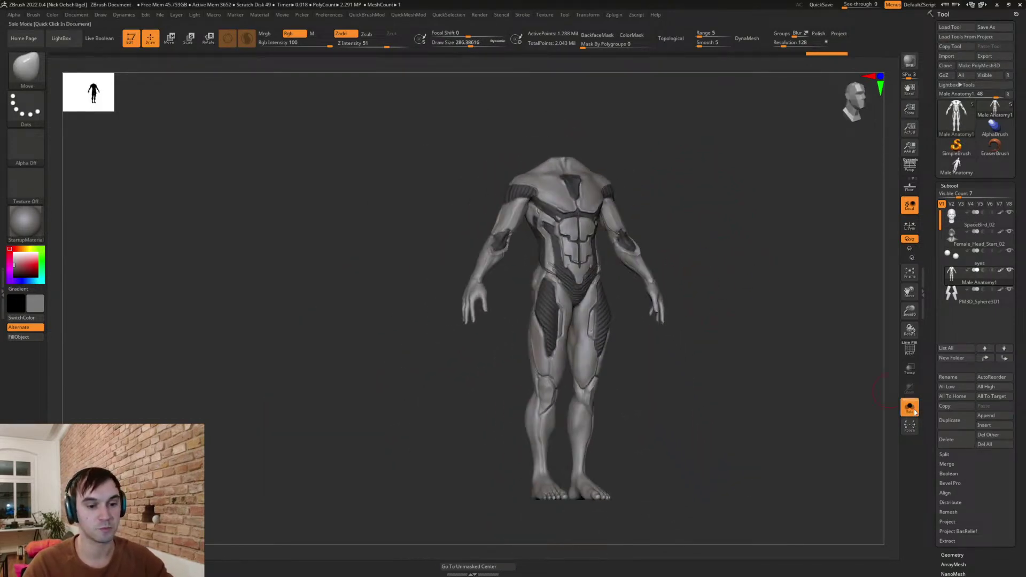
pyautogui.moveTo(734, 272)
pyautogui.keyDown('shift'); pyautogui.mouseDown()
pyautogui.moveTo(711, 273)
pyautogui.moveTo(735, 344)
pyautogui.moveTo(734, 321)
pyautogui.moveTo(693, 285)
pyautogui.mouseUp(); pyautogui.keyUp('shift')
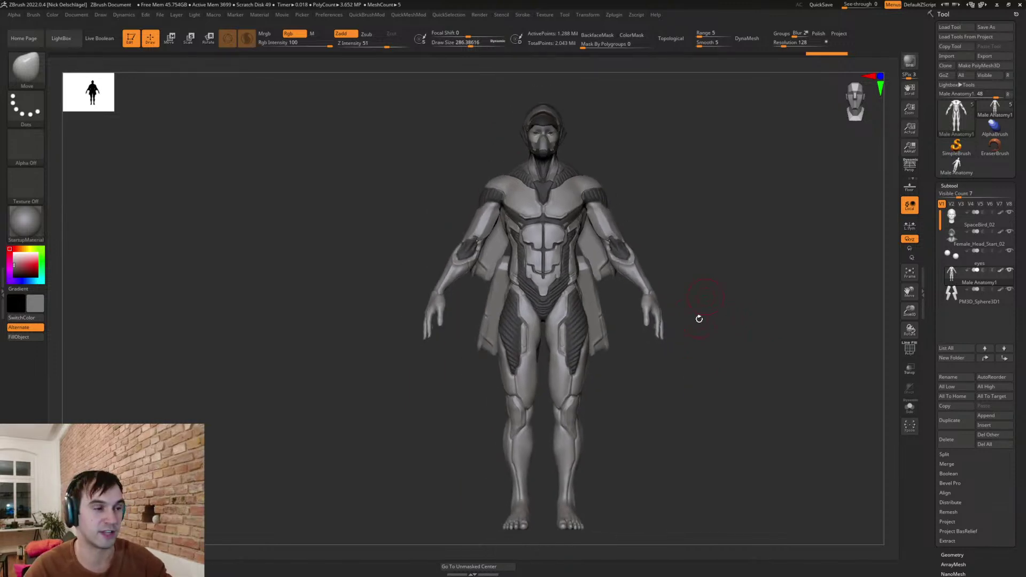
# - Set the Move brush's draw size to about 202 with the body subtool active
pyautogui.keyDown('alt'); pyautogui.moveTo(679, 243); pyautogui.dragTo(722, 326); pyautogui.keyUp('alt')
pyautogui.press('s')
pyautogui.moveTo(660, 323); pyautogui.dragTo(653, 322)
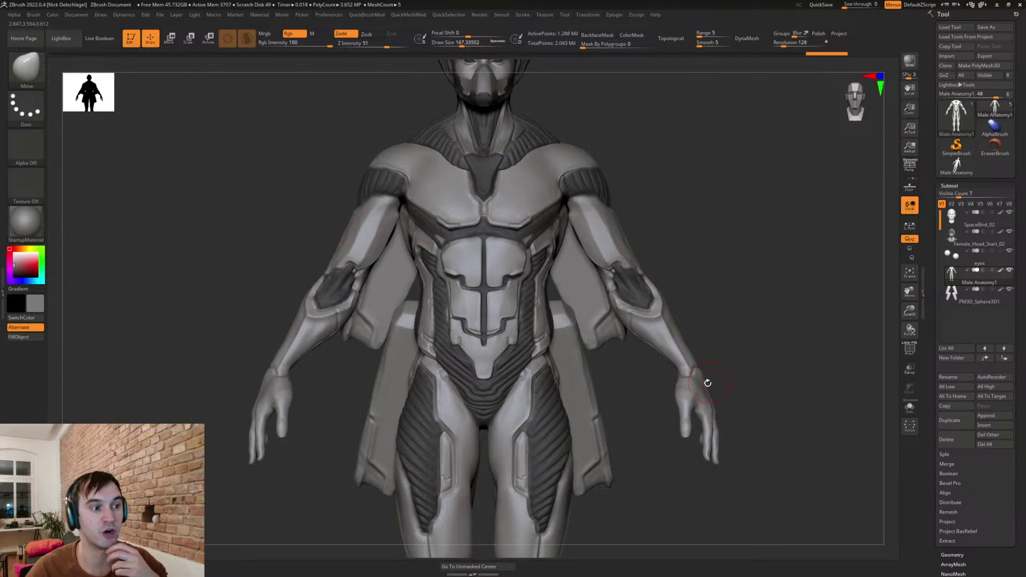
pyautogui.press('s')
pyautogui.moveTo(706, 321); pyautogui.dragTo(716, 321)
pyautogui.moveTo(661, 223); pyautogui.dragTo(705, 263)
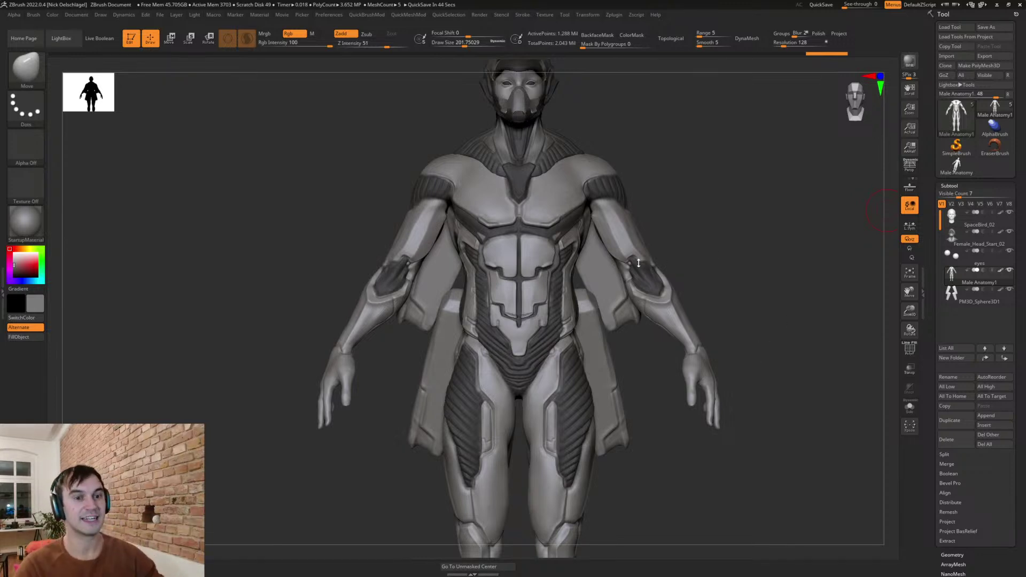
# - Select the head and neck subtool and examine the full figure's silhouette from the front
pyautogui.moveTo(675, 164); pyautogui.dragTo(710, 210)
pyautogui.keyDown('alt'); pyautogui.click(608, 194); pyautogui.keyUp('alt')
pyautogui.keyDown('alt'); pyautogui.moveTo(671, 387); pyautogui.dragTo(664, 339); pyautogui.keyUp('alt')
pyautogui.moveTo(611, 412); pyautogui.dragTo(489, 373)
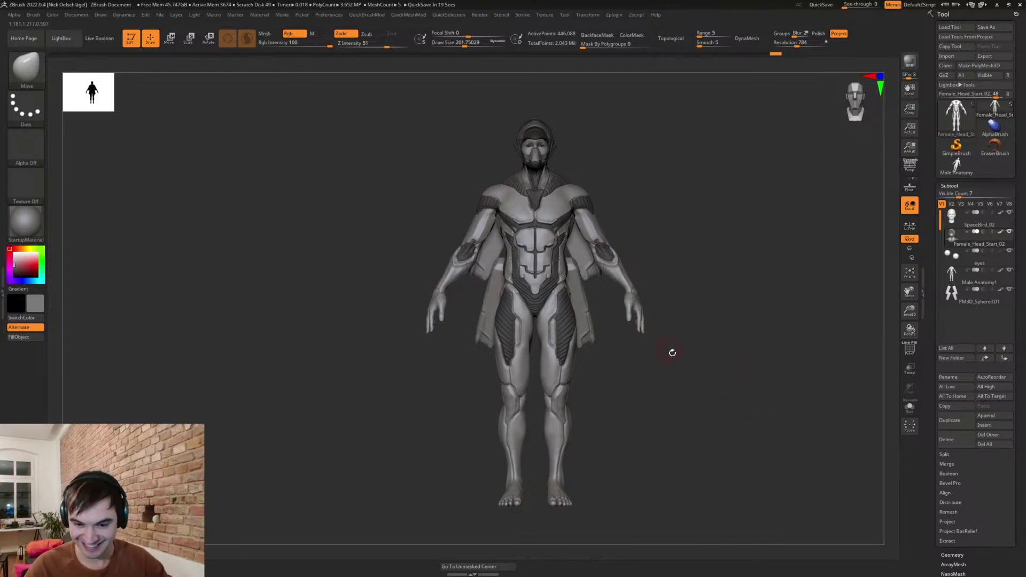
pyautogui.keyDown('alt'); pyautogui.moveTo(680, 366); pyautogui.dragTo(714, 410); pyautogui.keyUp('alt')
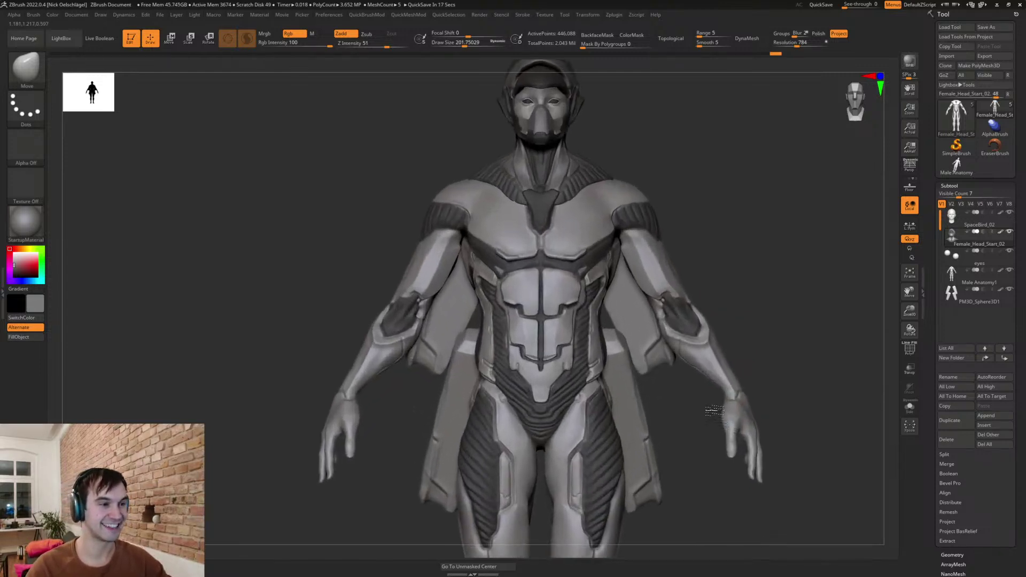
# - On the body subtool, carve small notches into the lower tip of the sternum plate with the DamStandard brush at draw size about 23
pyautogui.moveTo(758, 298)
pyautogui.keyDown('alt'); pyautogui.mouseDown()
pyautogui.moveTo(740, 307)
pyautogui.moveTo(674, 293)
pyautogui.moveTo(717, 217)
pyautogui.moveTo(710, 322)
pyautogui.moveTo(675, 331)
pyautogui.moveTo(710, 262)
pyautogui.moveTo(624, 240)
pyautogui.moveTo(693, 310)
pyautogui.mouseUp(); pyautogui.keyUp('alt')
pyautogui.press('s')
pyautogui.keyDown('alt'); pyautogui.click(539, 349); pyautogui.keyUp('alt')
pyautogui.keyDown('alt'); pyautogui.moveTo(682, 243); pyautogui.dragTo(593, 348); pyautogui.keyUp('alt')
pyautogui.press('s')
pyautogui.moveTo(500, 351); pyautogui.dragTo(495, 351)
pyautogui.press('b')
pyautogui.press('d')
pyautogui.press('s')
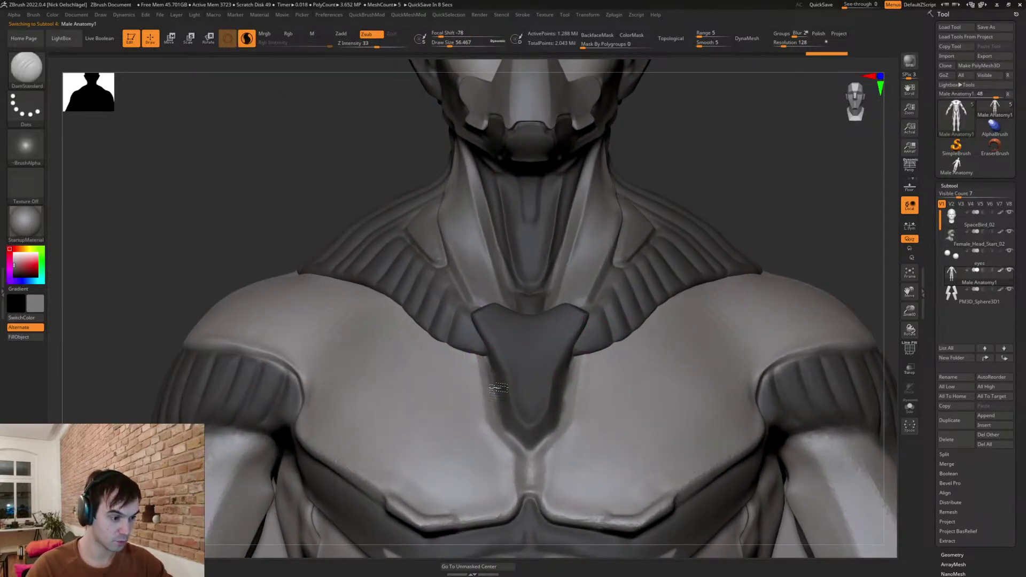
pyautogui.press('s')
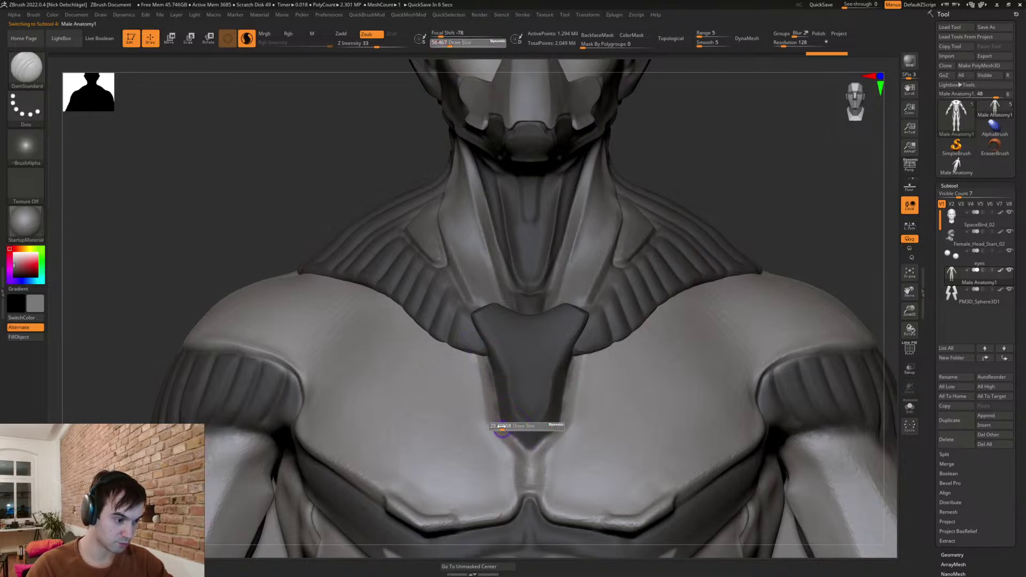
pyautogui.moveTo(502, 430); pyautogui.dragTo(505, 430)
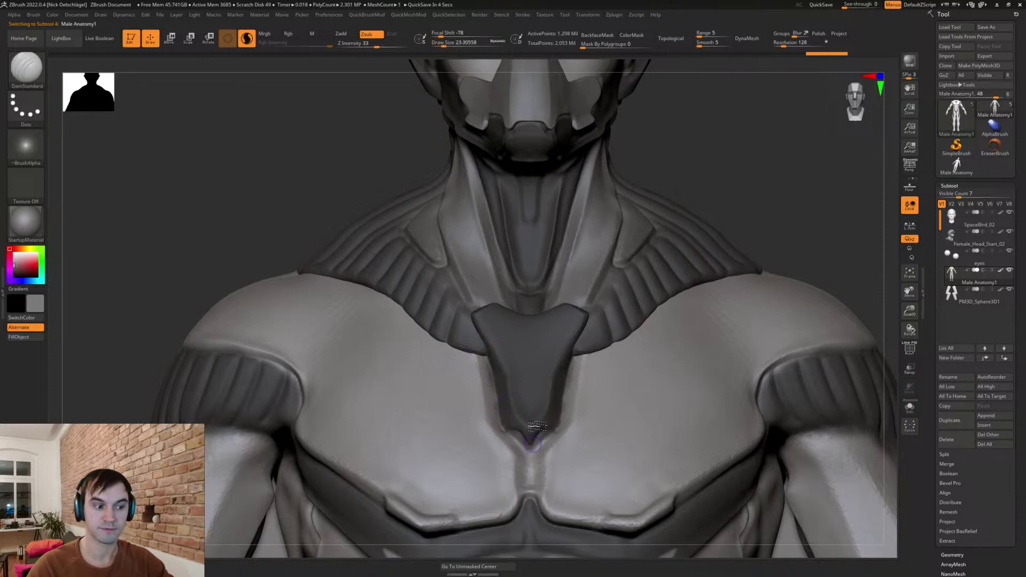
pyautogui.hotkey('ctrl', 'z')
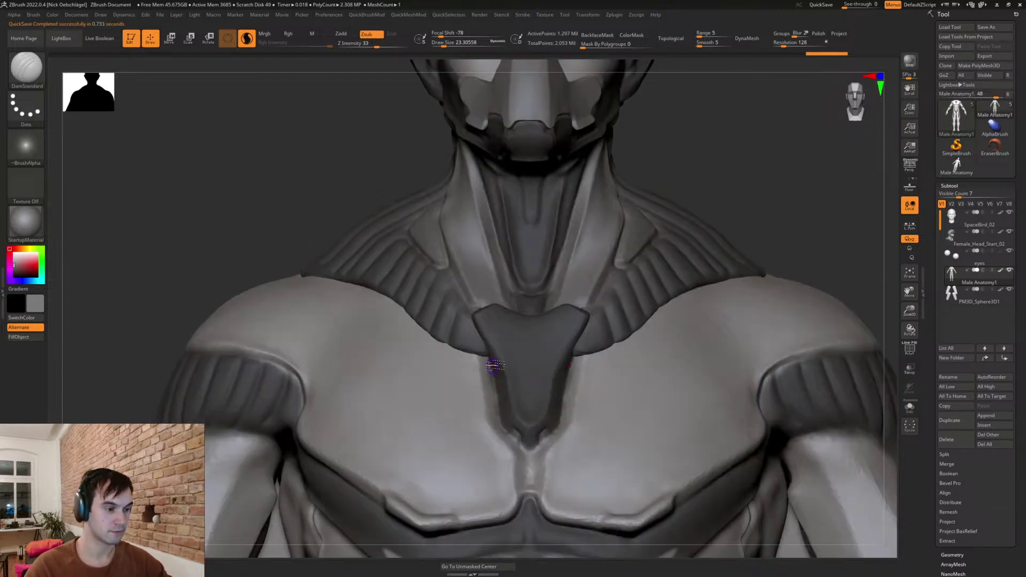
pyautogui.moveTo(502, 425)
pyautogui.mouseDown()
pyautogui.moveTo(526, 452)
pyautogui.moveTo(556, 444)
pyautogui.moveTo(591, 409)
pyautogui.mouseUp()
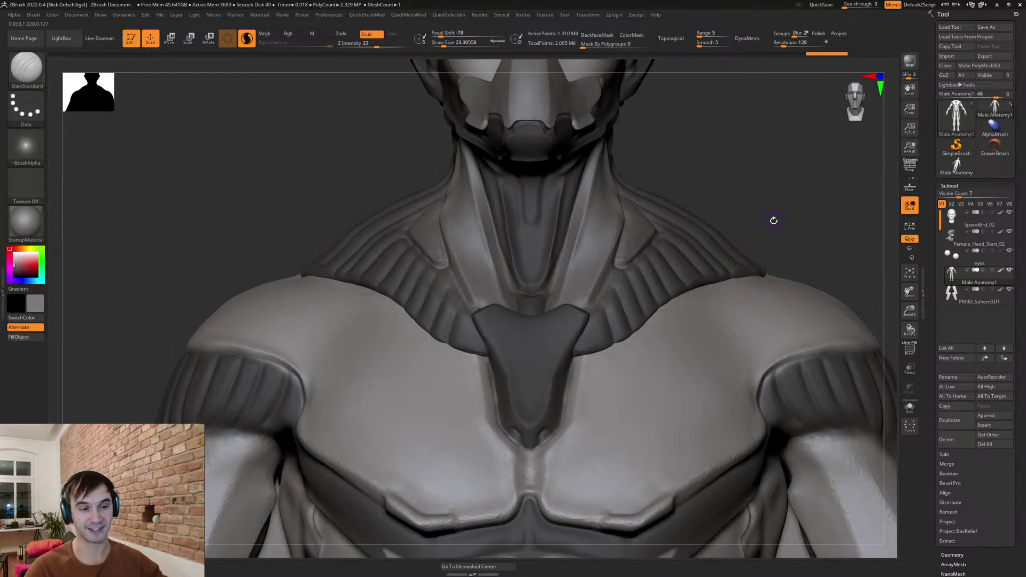
# - On the head and neck subtool, adjust the ribbed collar's outer shoulder edges with the Move brush at draw size about 128
pyautogui.press('b')
pyautogui.press('m')
pyautogui.press('v')
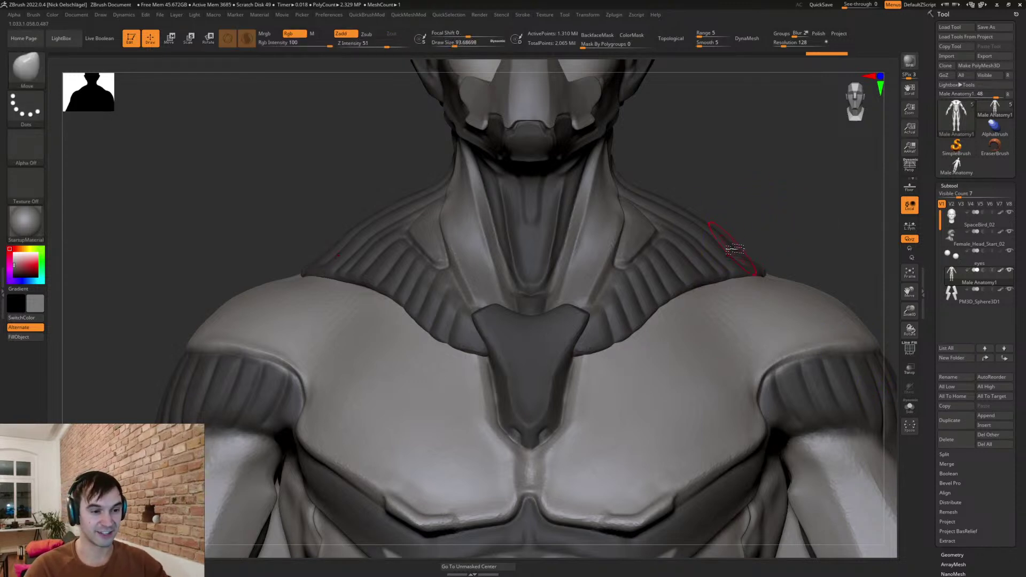
pyautogui.keyDown('alt'); pyautogui.click(735, 250); pyautogui.keyUp('alt')
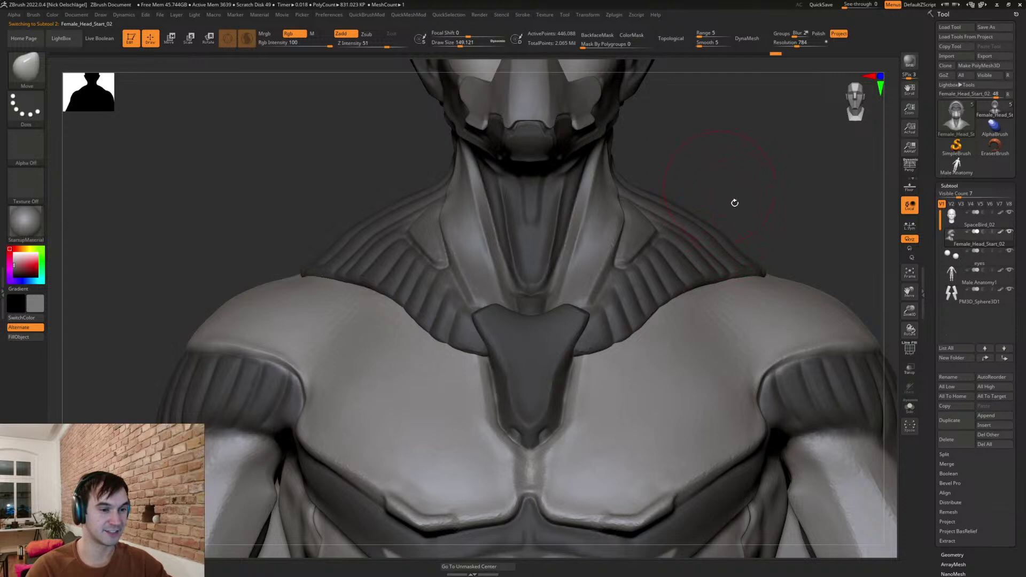
pyautogui.press('s')
pyautogui.moveTo(691, 207)
pyautogui.mouseDown()
pyautogui.moveTo(702, 220)
pyautogui.moveTo(745, 218)
pyautogui.moveTo(752, 235)
pyautogui.moveTo(656, 302)
pyautogui.moveTo(688, 359)
pyautogui.moveTo(659, 368)
pyautogui.moveTo(721, 265)
pyautogui.moveTo(684, 330)
pyautogui.moveTo(696, 332)
pyautogui.mouseUp()
pyautogui.press('s')
pyautogui.press('s')
pyautogui.moveTo(669, 296); pyautogui.dragTo(680, 308)
pyautogui.press('s')
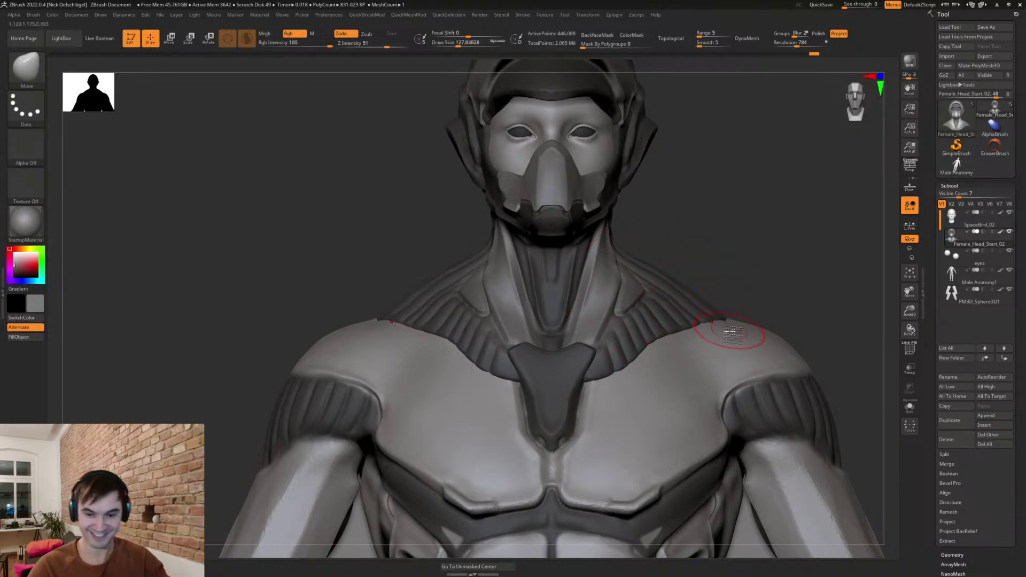
pyautogui.moveTo(731, 266); pyautogui.dragTo(730, 326)
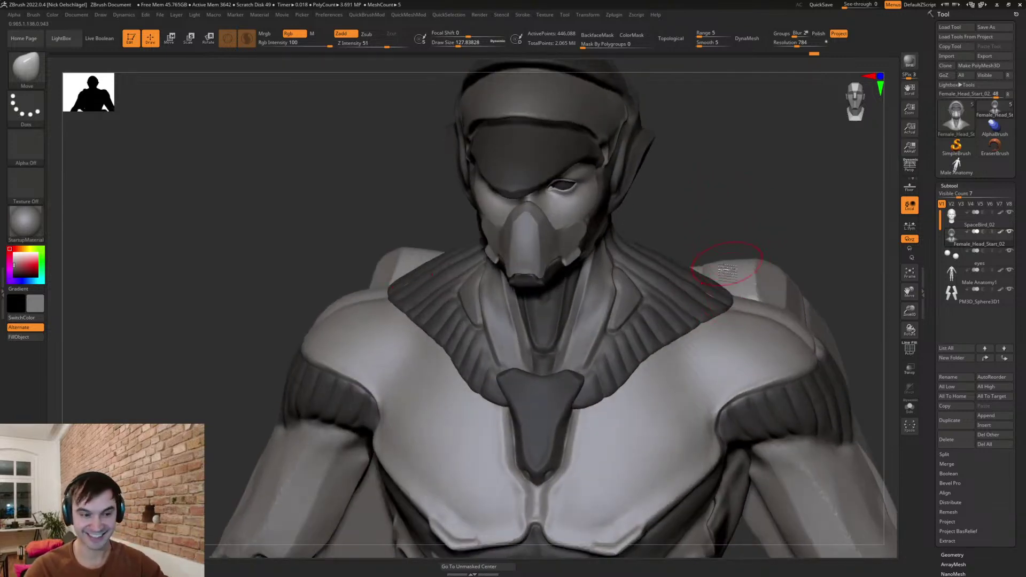
pyautogui.moveTo(716, 235)
pyautogui.mouseDown()
pyautogui.moveTo(728, 291)
pyautogui.moveTo(749, 175)
pyautogui.moveTo(738, 209)
pyautogui.moveTo(693, 228)
pyautogui.moveTo(645, 277)
pyautogui.moveTo(644, 300)
pyautogui.mouseUp()
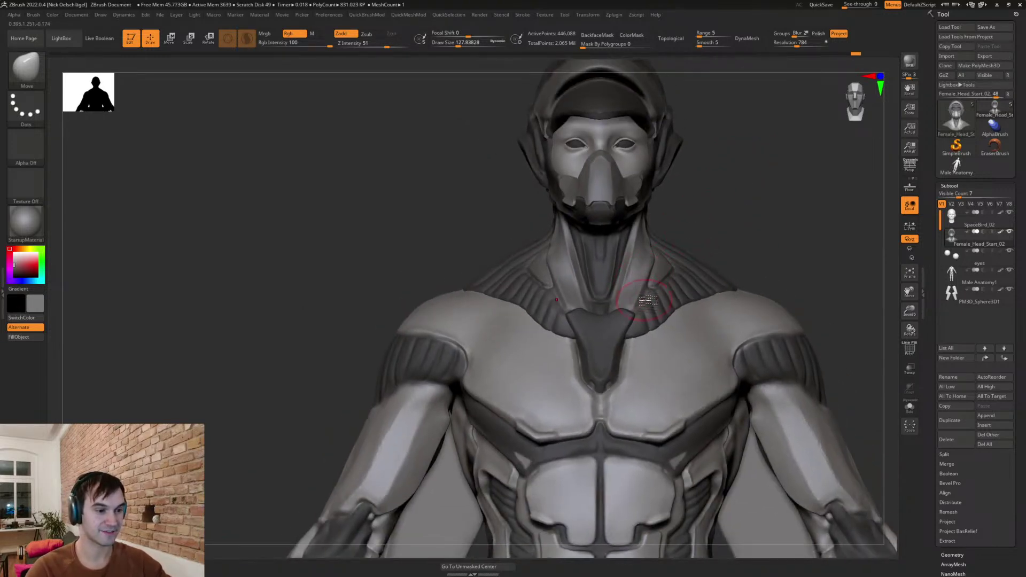
# - Deepen the creases between the side neck panels and the ribbed collar with the DamStandard brush at draw size about 39
pyautogui.keyDown('ctrl'); pyautogui.moveTo(648, 289); pyautogui.dragTo(663, 349, button='right'); pyautogui.keyUp('ctrl')
pyautogui.press('s')
pyautogui.moveTo(639, 300); pyautogui.dragTo(635, 304)
pyautogui.press('b')
pyautogui.press('d')
pyautogui.press('s')
pyautogui.press('s')
pyautogui.moveTo(635, 304); pyautogui.dragTo(643, 304, button='right')
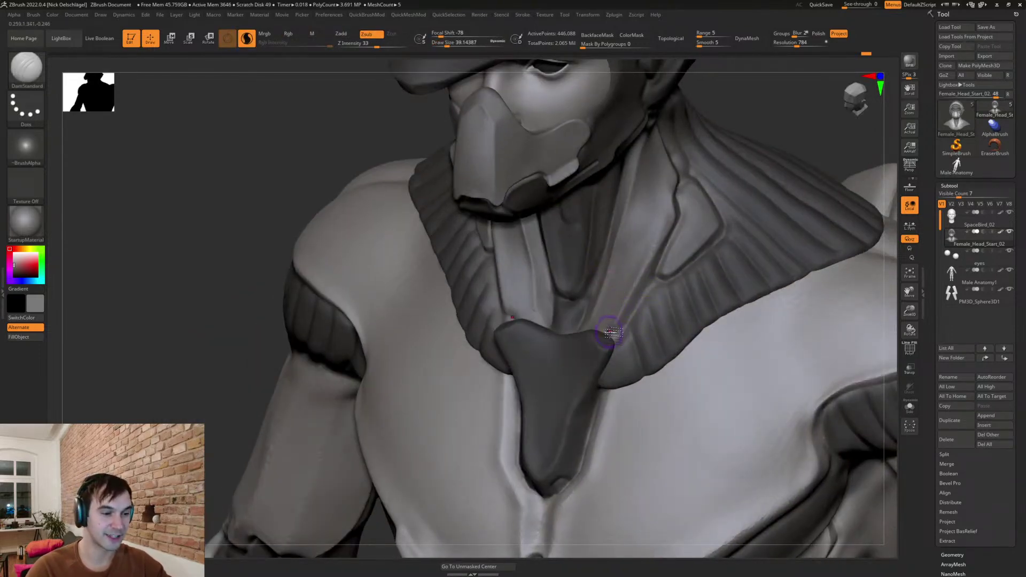
pyautogui.moveTo(628, 254); pyautogui.dragTo(642, 255, button='right')
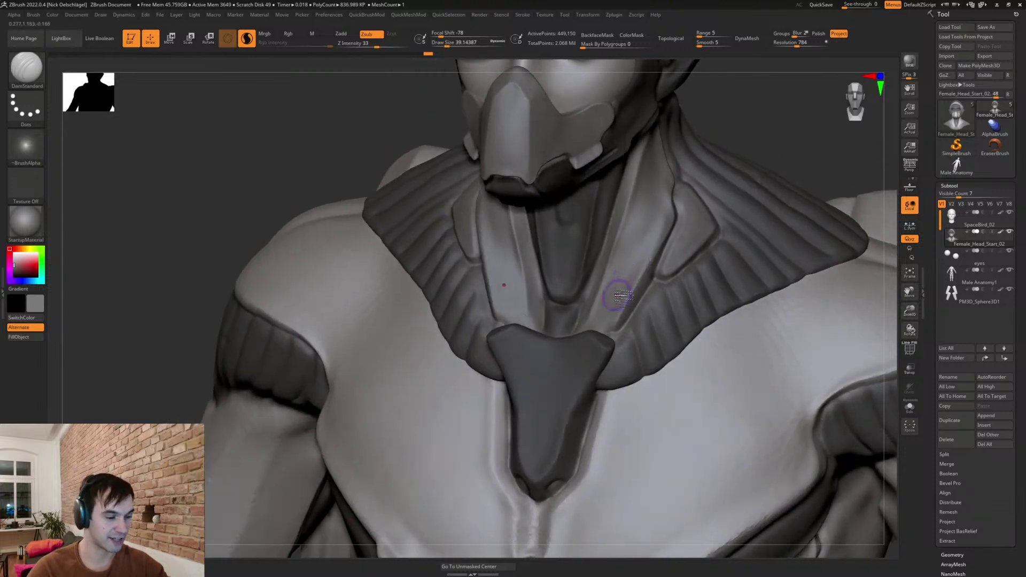
# - Flatten the long side neck panels with the TrimDynamic brush at draw size about 59
pyautogui.press('b')
pyautogui.press('t')
pyautogui.press('d')
pyautogui.press('s')
pyautogui.press('s')
pyautogui.moveTo(643, 257); pyautogui.dragTo(612, 313)
pyautogui.moveTo(653, 235); pyautogui.dragTo(655, 198)
pyautogui.moveTo(626, 277); pyautogui.dragTo(612, 303)
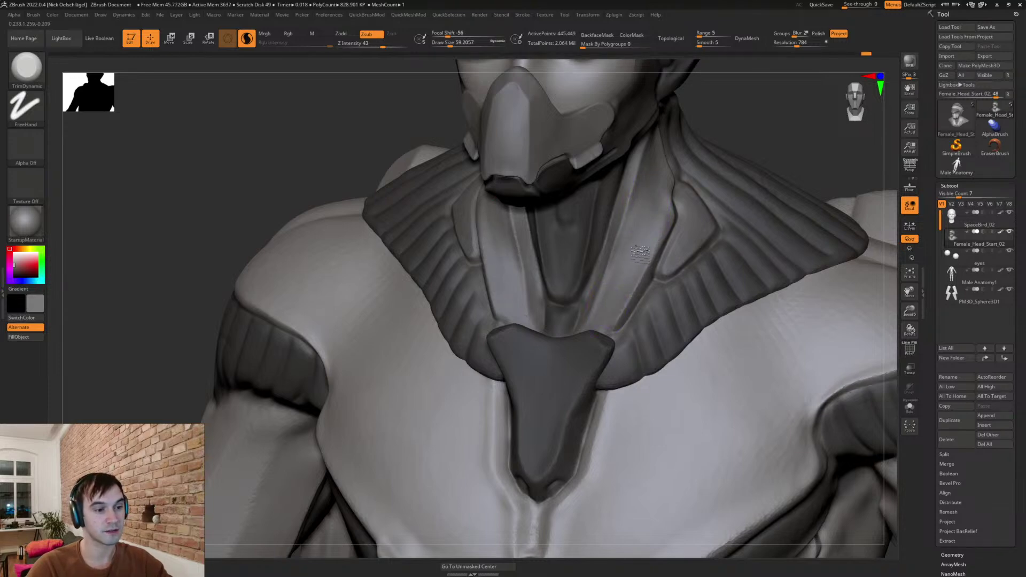
pyautogui.moveTo(648, 214)
pyautogui.mouseDown(button='right')
pyautogui.moveTo(644, 182)
pyautogui.moveTo(648, 218)
pyautogui.moveTo(622, 238)
pyautogui.mouseUp(button='right')
pyautogui.rightClick(621, 240)
pyautogui.moveTo(644, 183); pyautogui.dragTo(626, 258)
pyautogui.moveTo(615, 194); pyautogui.dragTo(636, 166, button='right')
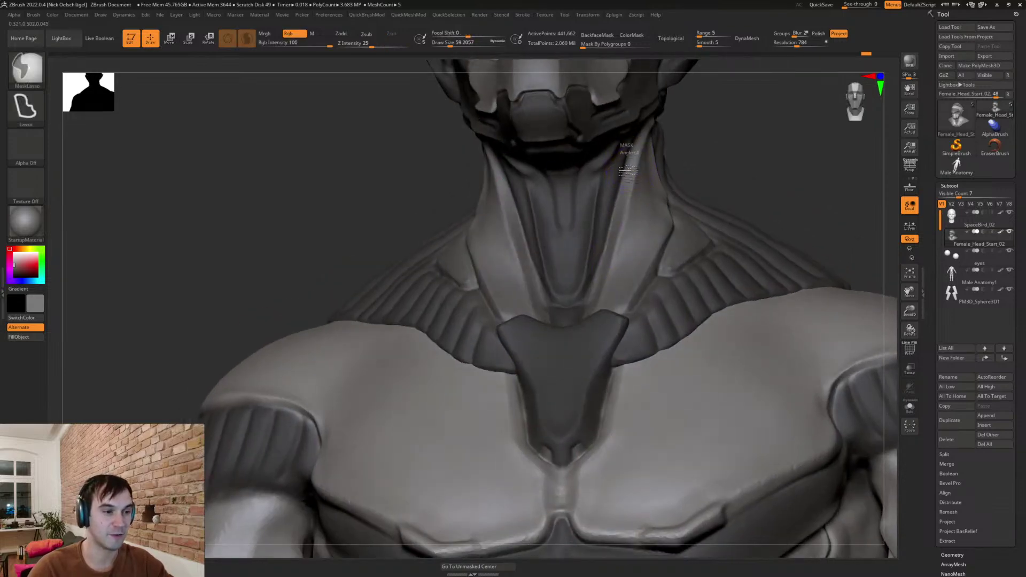
# - Mask the central throat panel and trim the inner edges of the neighbouring neck panels with TrimDynamic
pyautogui.moveTo(612, 227)
pyautogui.keyDown('ctrl'); pyautogui.mouseDown()
pyautogui.moveTo(593, 161)
pyautogui.moveTo(566, 326)
pyautogui.moveTo(503, 161)
pyautogui.moveTo(615, 156)
pyautogui.mouseUp(); pyautogui.keyUp('ctrl')
pyautogui.moveTo(719, 150); pyautogui.dragTo(695, 152, button='right')
pyautogui.keyDown('ctrl'); pyautogui.moveTo(562, 223); pyautogui.dragTo(543, 98); pyautogui.keyUp('ctrl')
pyautogui.moveTo(726, 168); pyautogui.dragTo(675, 183, button='right')
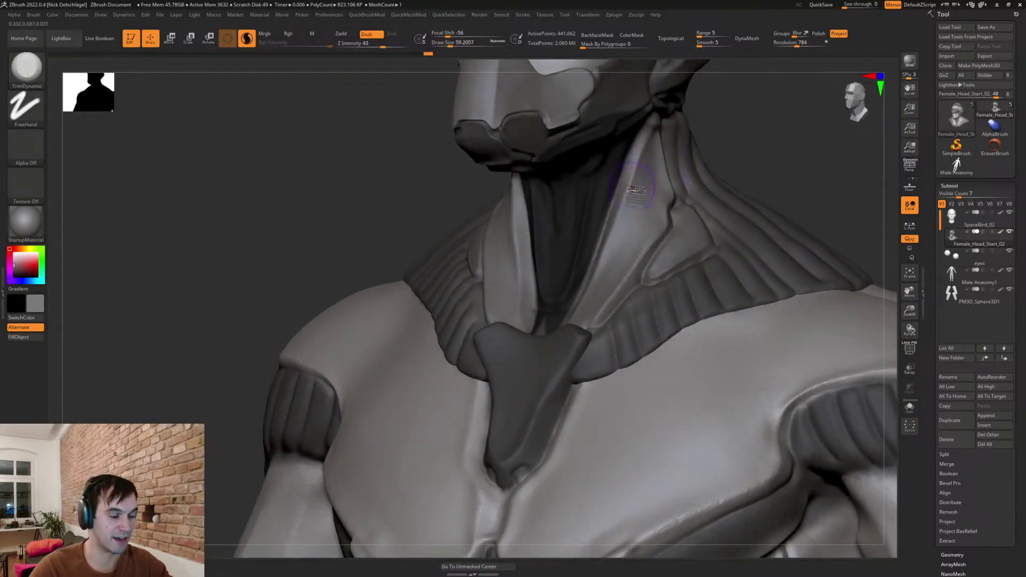
pyautogui.moveTo(649, 152); pyautogui.dragTo(600, 298)
pyautogui.moveTo(663, 399); pyautogui.dragTo(724, 407, button='right')
# - Define the side neck panels' inner edges beside the masked throat with DamStandard at draw size about 49, smoothing their lower ends
pyautogui.press('s')
pyautogui.moveTo(630, 252)
pyautogui.mouseDown()
pyautogui.moveTo(648, 182)
pyautogui.moveTo(609, 258)
pyautogui.mouseUp()
pyautogui.press('b')
pyautogui.press('d')
pyautogui.press('s')
pyautogui.moveTo(645, 147); pyautogui.dragTo(596, 312)
pyautogui.moveTo(711, 163); pyautogui.dragTo(739, 163, button='right')
pyautogui.moveTo(611, 274); pyautogui.dragTo(597, 317)
pyautogui.keyDown('shift'); pyautogui.moveTo(615, 267); pyautogui.dragTo(601, 324); pyautogui.keyUp('shift')
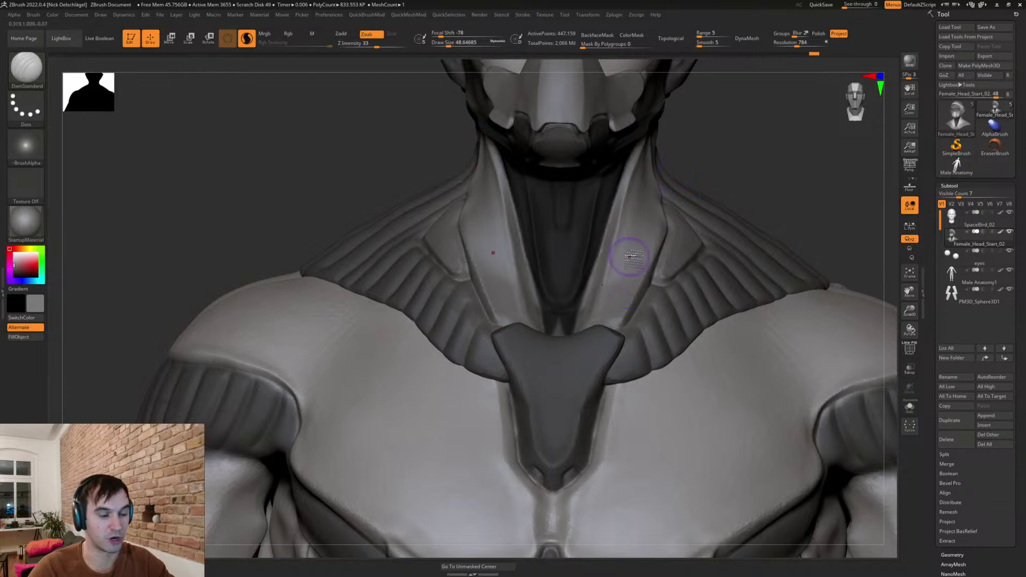
# - Clear the throat mask and flatten the side neck panels further with TrimDynamic at draw size about 54
pyautogui.press('b')
pyautogui.press('t')
pyautogui.press('d')
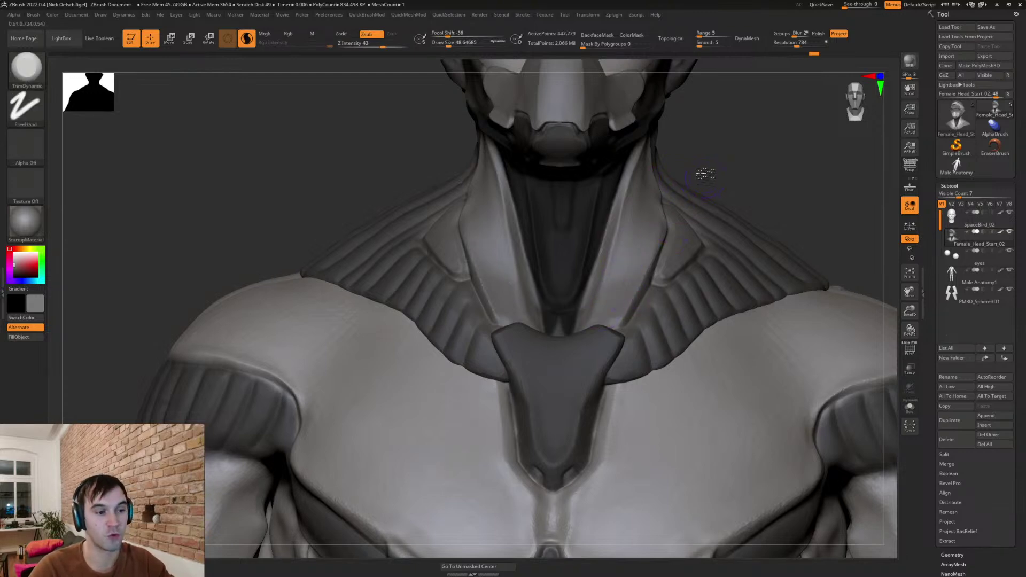
pyautogui.moveTo(707, 174); pyautogui.dragTo(691, 206, button='right')
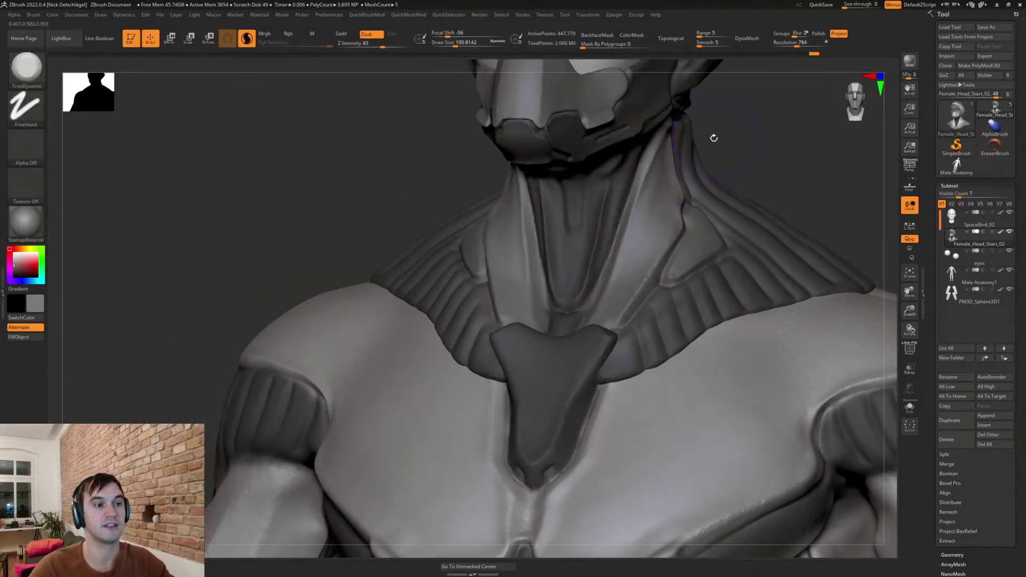
pyautogui.moveTo(716, 134); pyautogui.dragTo(756, 160, button='right')
pyautogui.press('s')
pyautogui.moveTo(626, 234)
pyautogui.mouseDown()
pyautogui.moveTo(625, 261)
pyautogui.moveTo(643, 230)
pyautogui.moveTo(618, 297)
pyautogui.mouseUp()
pyautogui.hotkey('ctrl', 'z')
pyautogui.press('s')
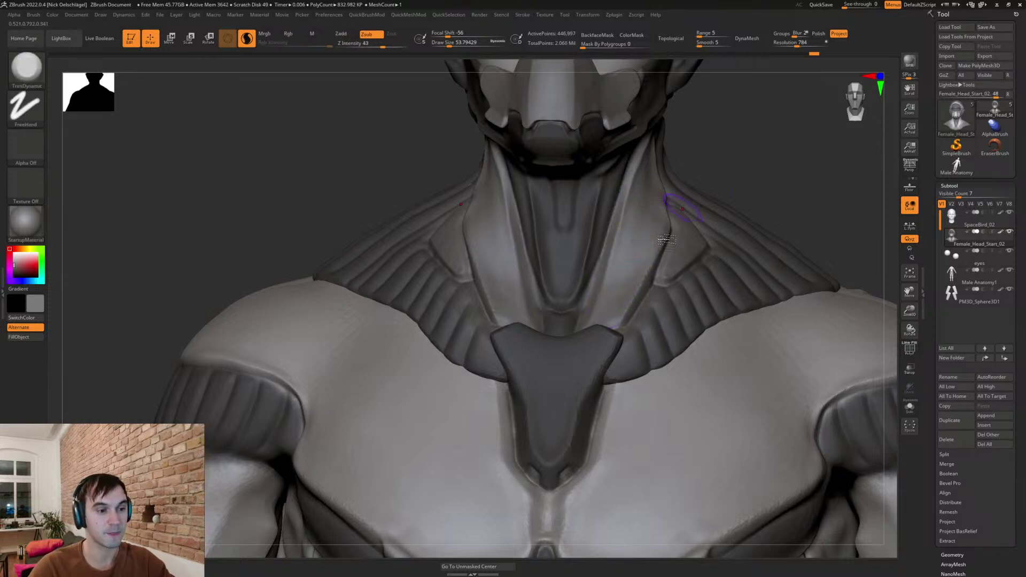
pyautogui.moveTo(656, 187); pyautogui.dragTo(650, 204)
pyautogui.moveTo(735, 160); pyautogui.dragTo(698, 167)
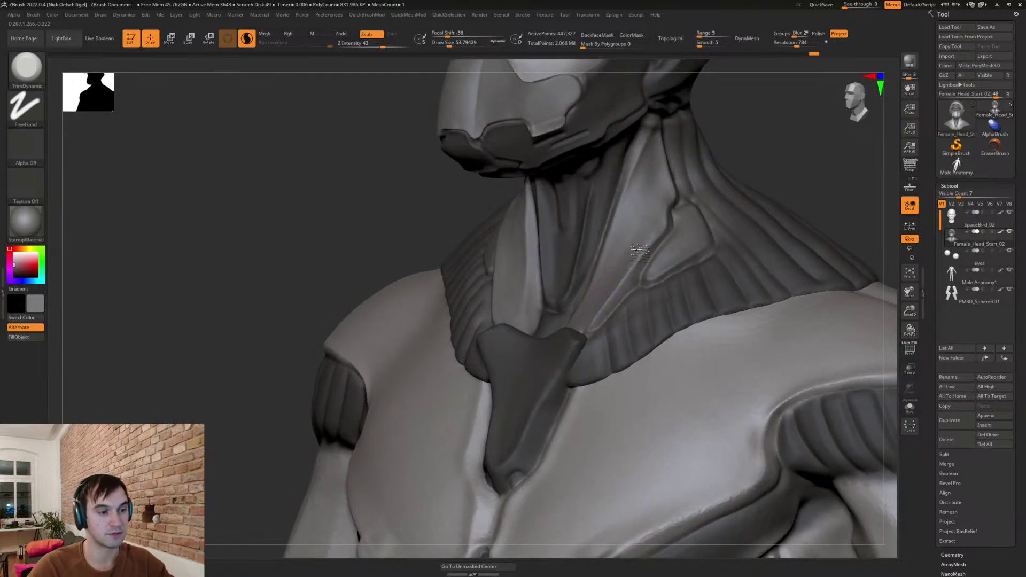
# - Smooth the surfaces of the side neck panels from beneath the jaw to mid-neck
pyautogui.keyDown('shift'); pyautogui.moveTo(649, 203); pyautogui.dragTo(636, 242); pyautogui.keyUp('shift')
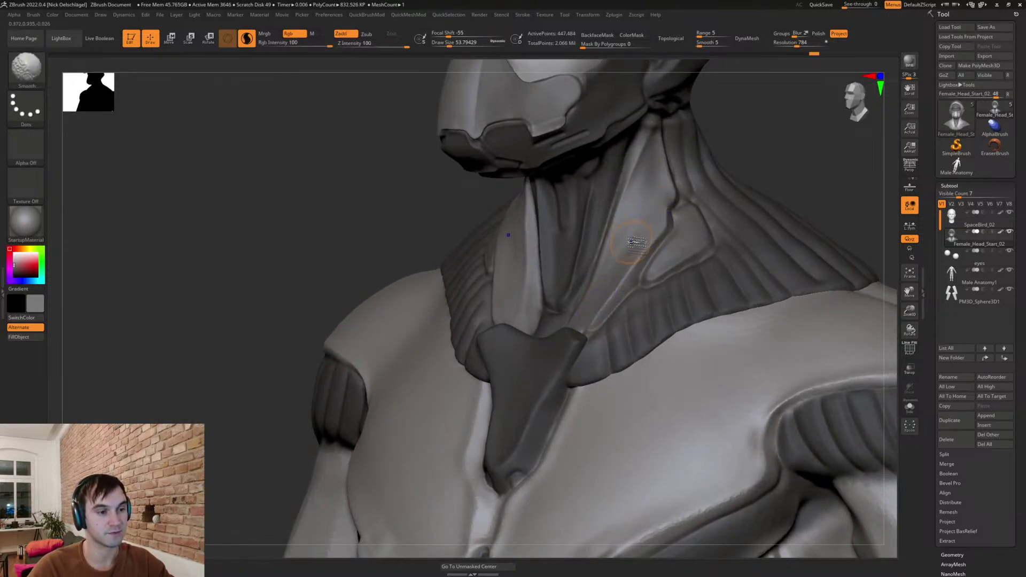
pyautogui.keyDown('shift'); pyautogui.moveTo(658, 161); pyautogui.dragTo(633, 255); pyautogui.keyUp('shift')
pyautogui.moveTo(642, 164); pyautogui.dragTo(649, 176, button='right')
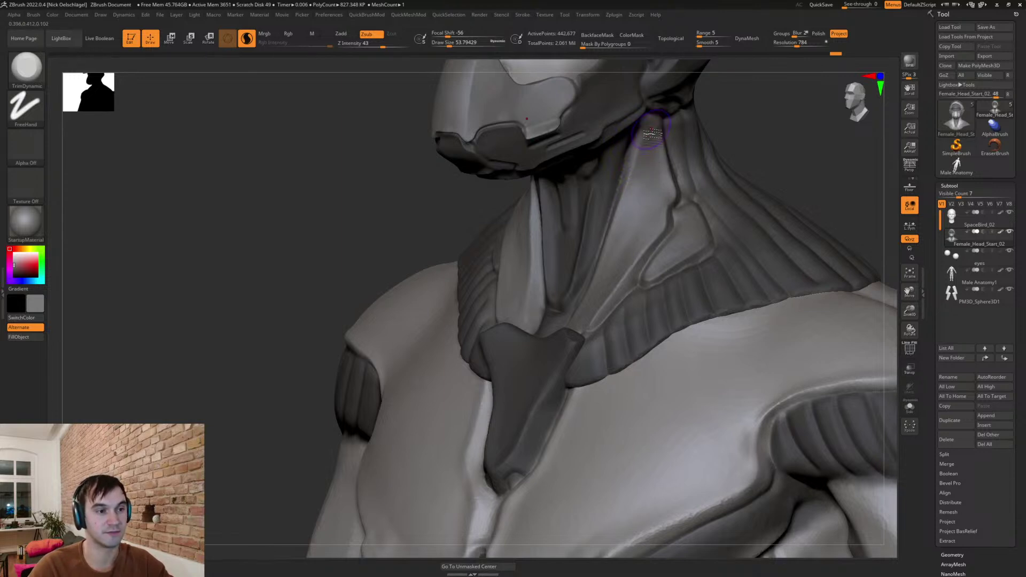
pyautogui.keyDown('shift'); pyautogui.moveTo(649, 201); pyautogui.dragTo(656, 214); pyautogui.keyUp('shift')
pyautogui.moveTo(654, 194)
pyautogui.mouseDown(button='right')
pyautogui.moveTo(622, 188)
pyautogui.moveTo(658, 191)
pyautogui.moveTo(649, 180)
pyautogui.mouseUp(button='right')
# - Reshape the upper side neck panels and their outer corners with the Move brush, reducing the draw size to about 29
pyautogui.press('b')
pyautogui.press('m')
pyautogui.press('v')
pyautogui.moveTo(647, 178); pyautogui.dragTo(634, 168)
pyautogui.moveTo(698, 158); pyautogui.dragTo(693, 167, button='right')
pyautogui.press('[')
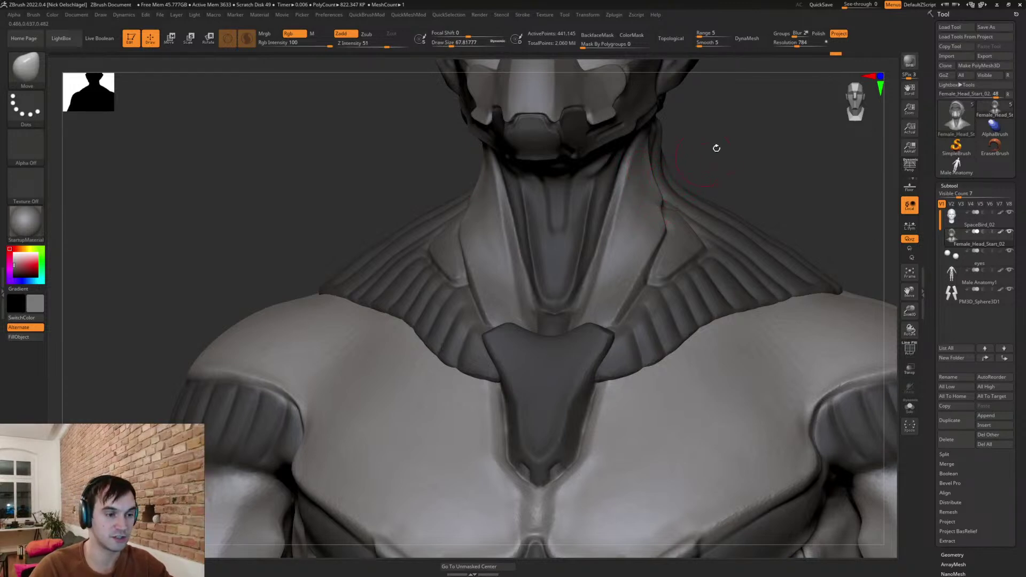
pyautogui.moveTo(704, 156); pyautogui.dragTo(674, 188, button='right')
pyautogui.moveTo(673, 205); pyautogui.dragTo(680, 216)
pyautogui.hotkey('ctrl', 'z')
pyautogui.press('s')
pyautogui.click(656, 214)
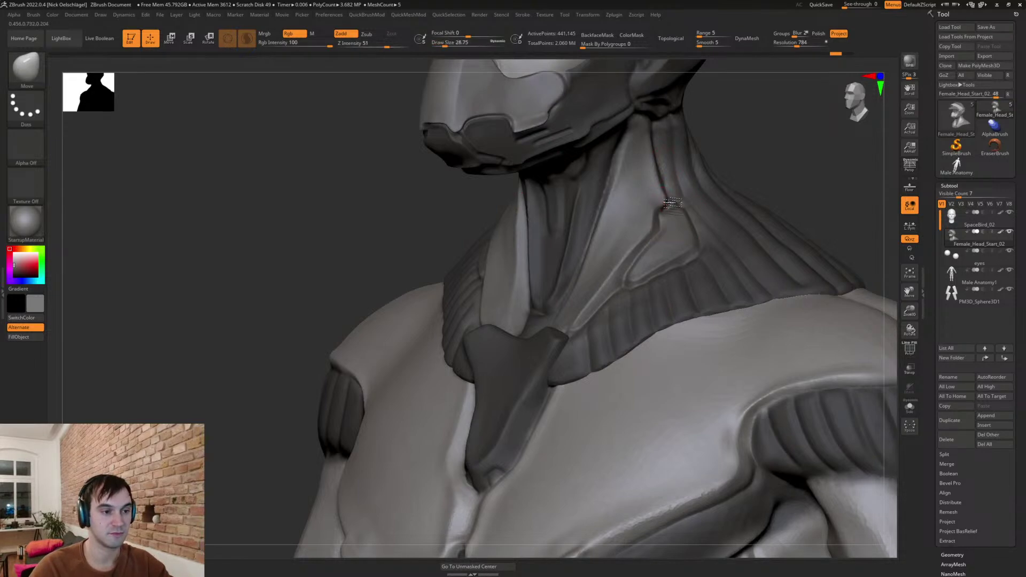
pyautogui.moveTo(670, 205)
pyautogui.mouseDown(button='right')
pyautogui.moveTo(758, 205)
pyautogui.moveTo(747, 188)
pyautogui.moveTo(726, 196)
pyautogui.mouseUp(button='right')
# - Set the Move brush's draw size to about 87 and lasso-mask the ribbed collar on both sides of the neck
pyautogui.press('s')
pyautogui.click(727, 212)
pyautogui.moveTo(657, 249); pyautogui.dragTo(665, 255)
pyautogui.press('ctrl')
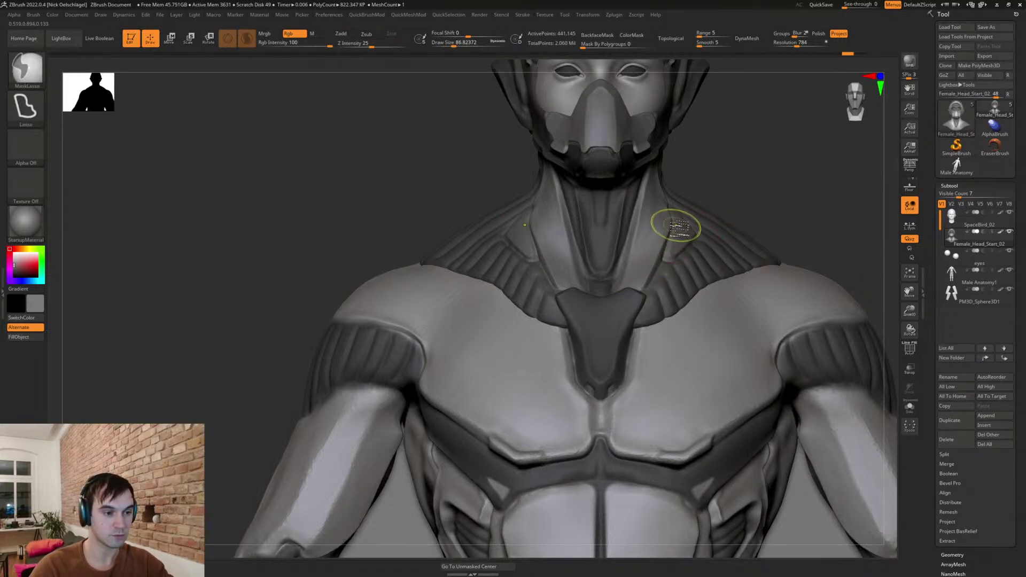
pyautogui.moveTo(661, 269)
pyautogui.keyDown('ctrl'); pyautogui.mouseDown()
pyautogui.moveTo(647, 292)
pyautogui.moveTo(725, 329)
pyautogui.moveTo(726, 251)
pyautogui.mouseUp(); pyautogui.keyUp('ctrl')
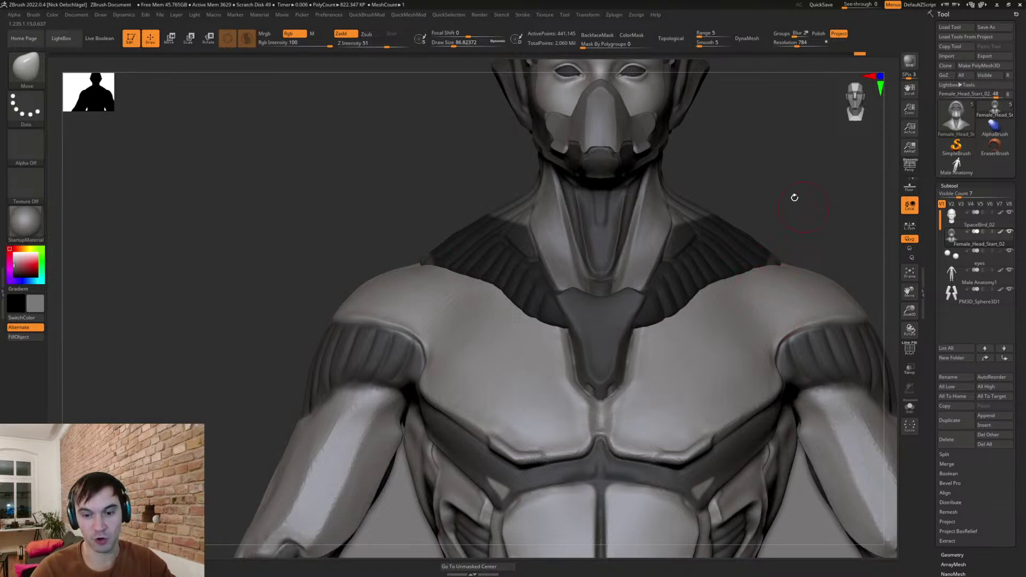
# - Adjust the neck panels along the masked collar with the Move brush at draw size about 104 and clear the mask
pyautogui.moveTo(769, 188); pyautogui.dragTo(658, 245)
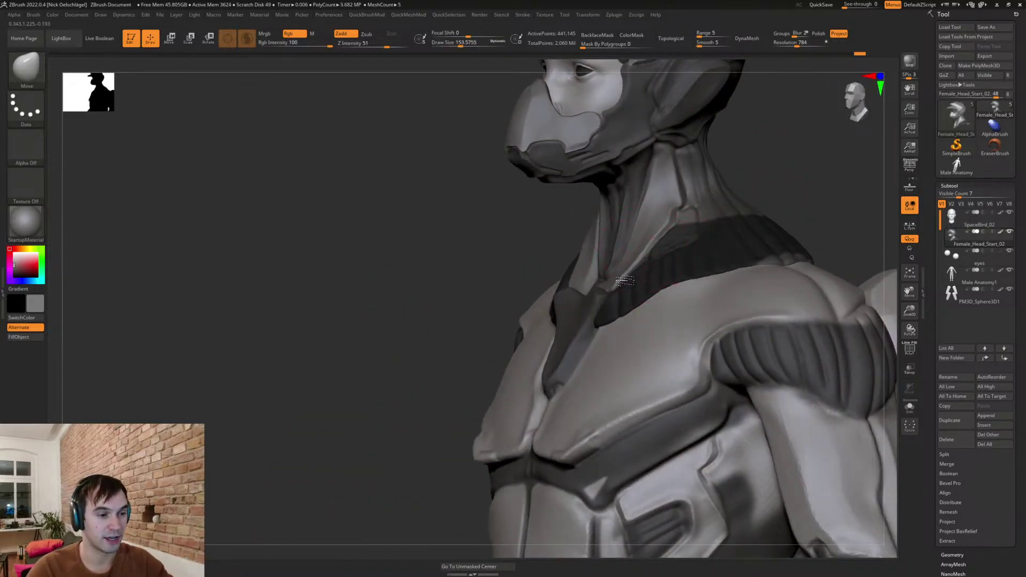
pyautogui.press('[')
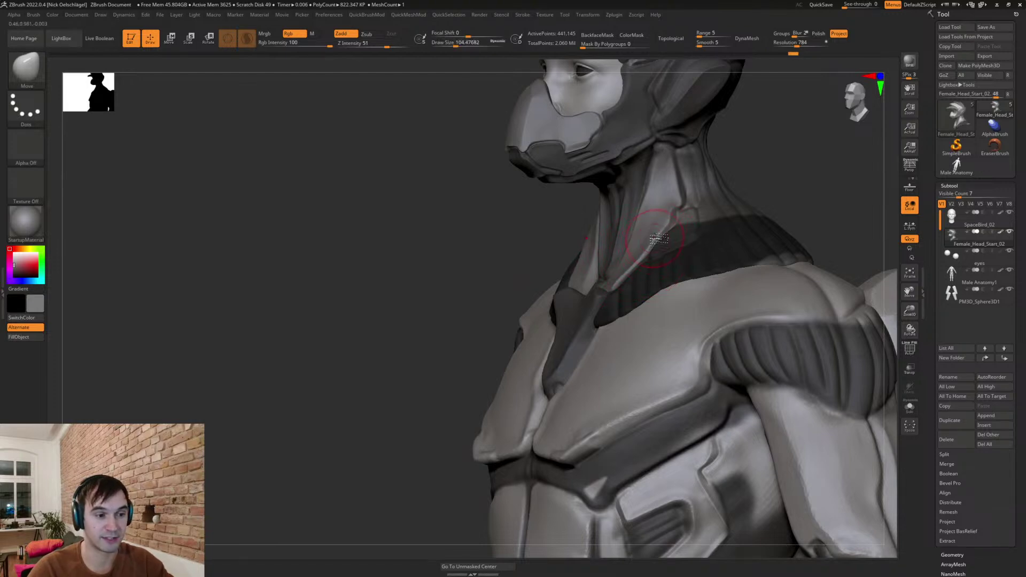
pyautogui.moveTo(623, 271); pyautogui.dragTo(655, 273, button='right')
pyautogui.moveTo(735, 186)
pyautogui.mouseDown(button='right')
pyautogui.moveTo(738, 167)
pyautogui.moveTo(759, 193)
pyautogui.moveTo(752, 178)
pyautogui.moveTo(771, 177)
pyautogui.moveTo(763, 190)
pyautogui.mouseUp(button='right')
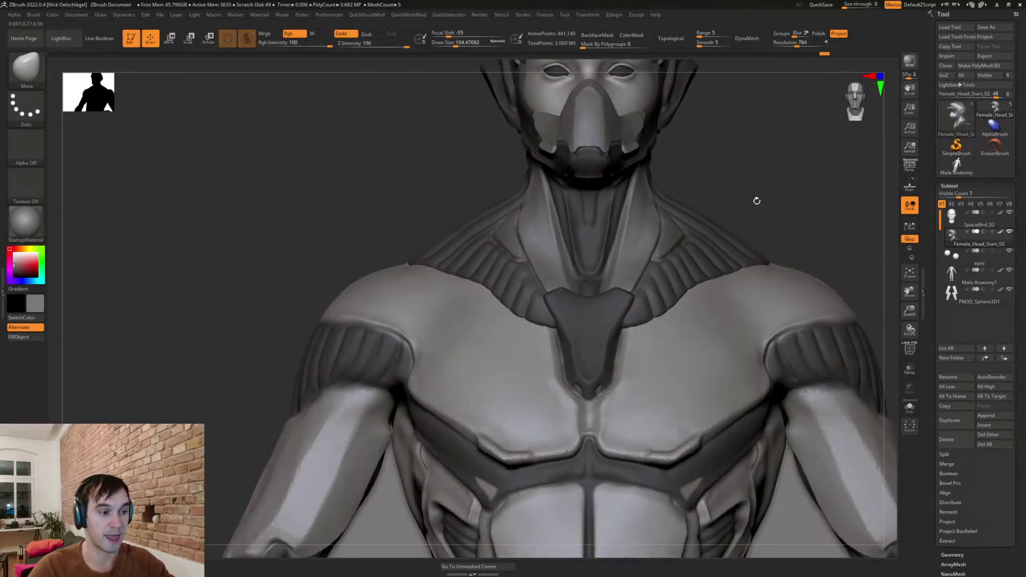
# - Refine the transition from the side neck panels into the collar with the Move brush at draw size about 71
pyautogui.moveTo(733, 222)
pyautogui.mouseDown(button='right')
pyautogui.moveTo(765, 201)
pyautogui.moveTo(749, 222)
pyautogui.moveTo(707, 195)
pyautogui.moveTo(724, 183)
pyautogui.moveTo(710, 186)
pyautogui.moveTo(712, 208)
pyautogui.mouseUp(button='right')
pyautogui.press('s')
pyautogui.moveTo(705, 209); pyautogui.dragTo(701, 209)
pyautogui.moveTo(706, 202); pyautogui.dragTo(720, 198, button='right')
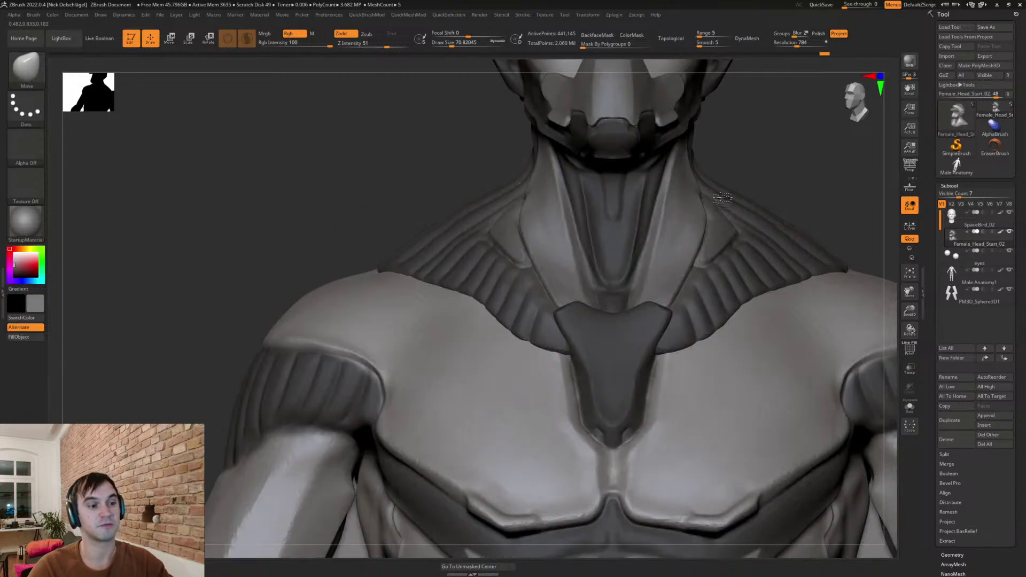
pyautogui.moveTo(644, 328)
pyautogui.keyDown('ctrl'); pyautogui.mouseDown(button='right')
pyautogui.moveTo(631, 251)
pyautogui.moveTo(649, 316)
pyautogui.mouseUp(button='right'); pyautogui.keyUp('ctrl')
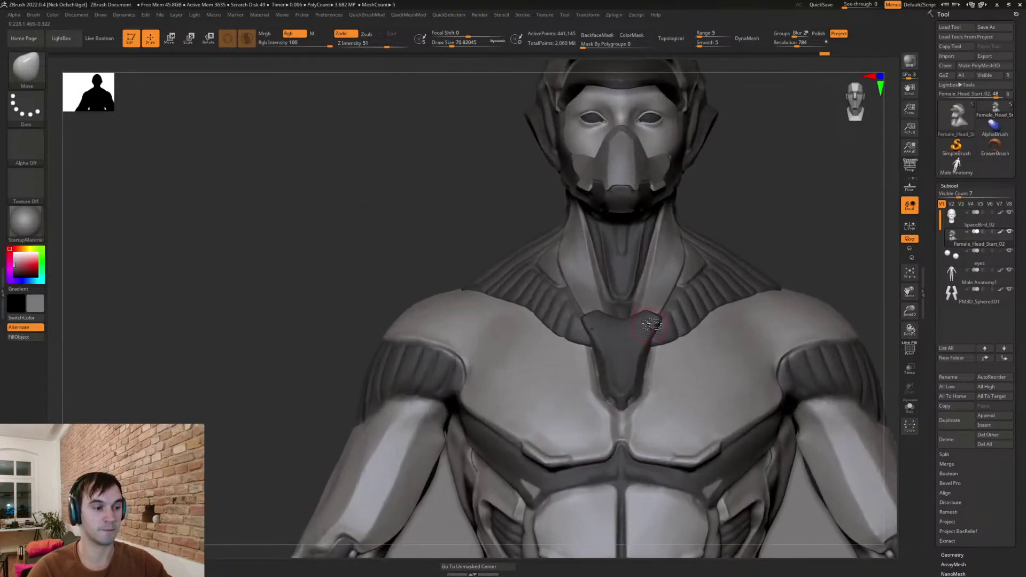
# - On the body subtool, flatten the sternum plate's side facets with the TrimDynamic brush at draw size about 46
pyautogui.keyDown('alt'); pyautogui.click(655, 325); pyautogui.keyUp('alt')
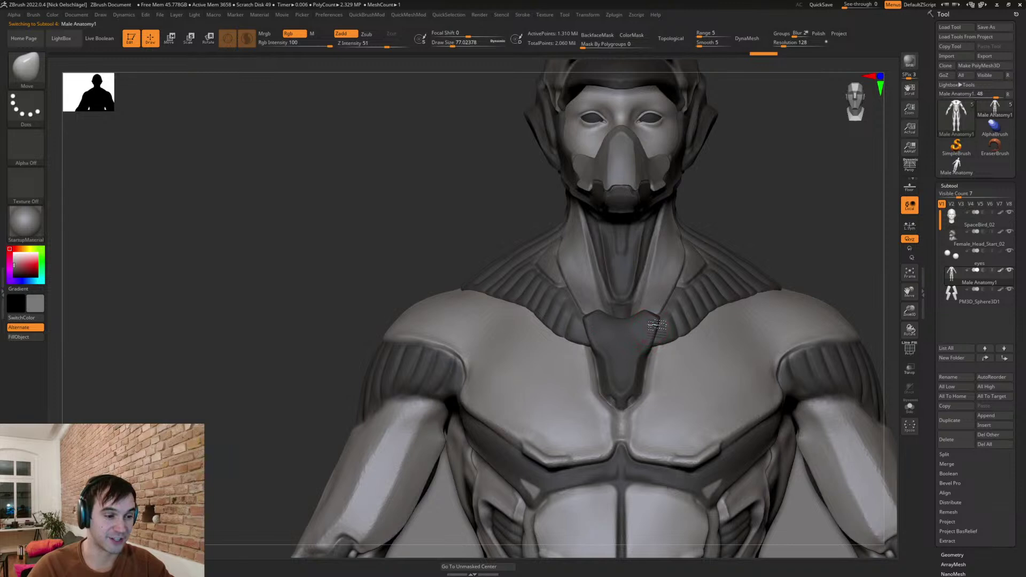
pyautogui.press('b')
pyautogui.press('t')
pyautogui.press('d')
pyautogui.scroll(2, 652, 328)
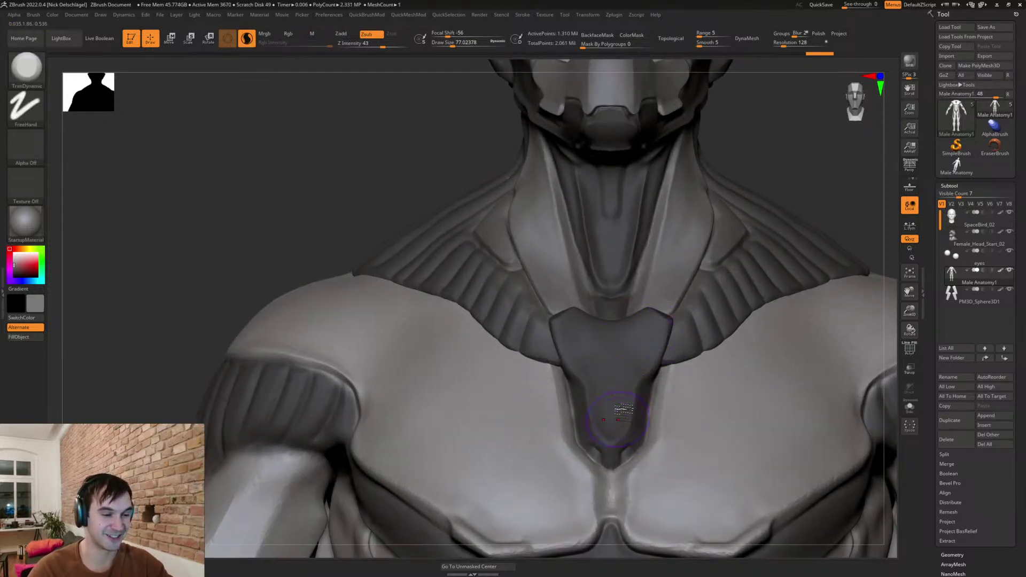
pyautogui.press('s')
pyautogui.moveTo(635, 378); pyautogui.dragTo(631, 377)
pyautogui.press('s')
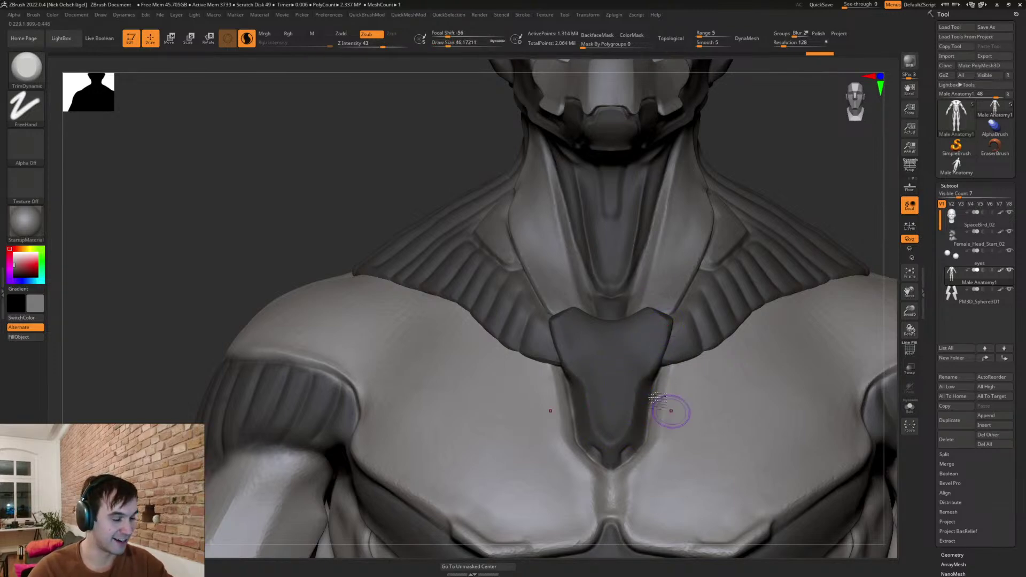
pyautogui.moveTo(649, 362); pyautogui.dragTo(672, 334, button='right')
# - Carve the creases around the sternum plate's lower tip with the DamStandard brush at draw size about 46
pyautogui.press('b')
pyautogui.press('d')
pyautogui.press('s')
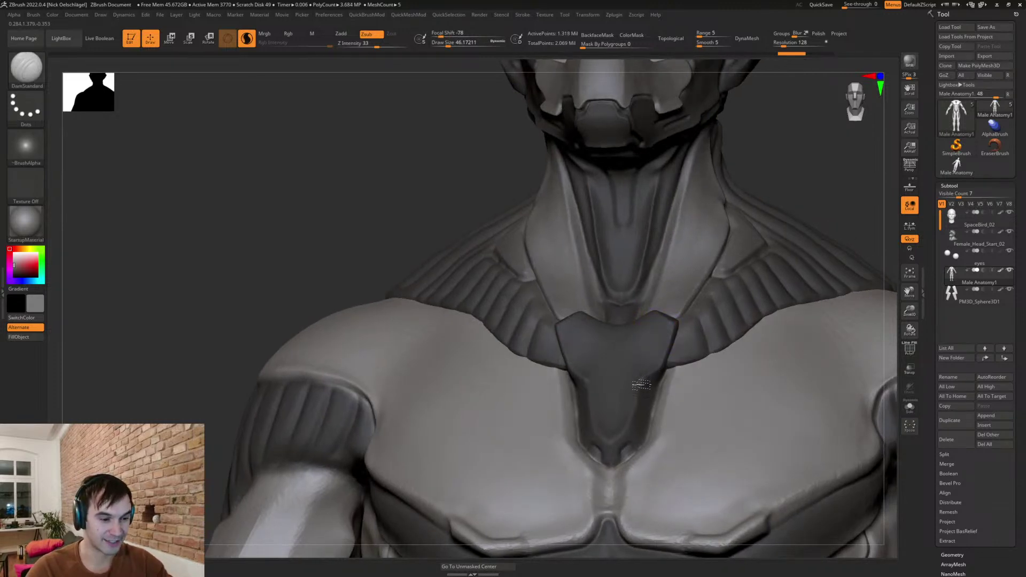
pyautogui.moveTo(636, 424); pyautogui.dragTo(634, 430)
pyautogui.moveTo(637, 380); pyautogui.dragTo(616, 432, button='right')
pyautogui.moveTo(617, 434); pyautogui.dragTo(618, 448)
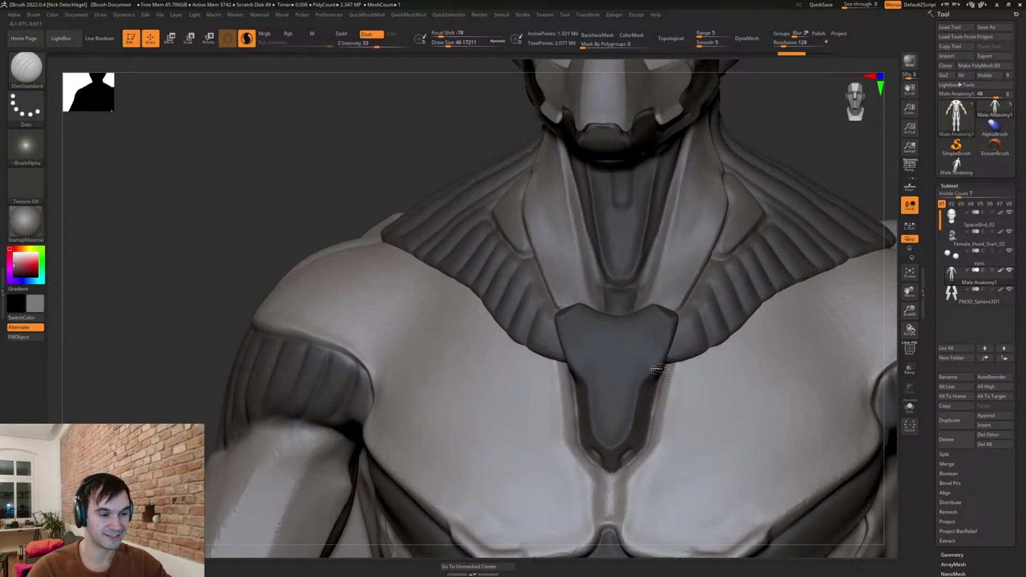
pyautogui.moveTo(674, 331); pyautogui.dragTo(659, 344, button='right')
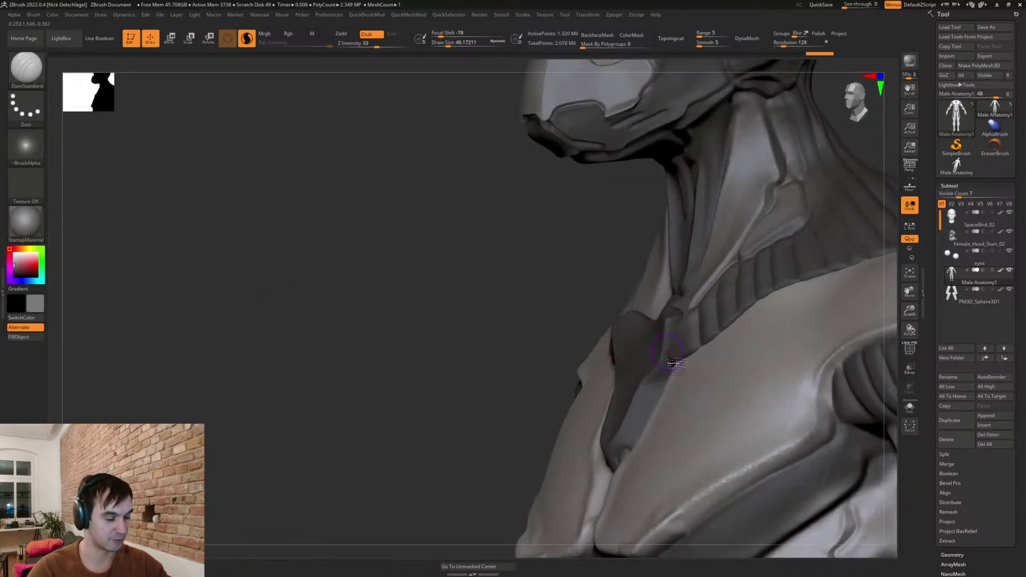
# - Flatten the sternum plate's front and side facets with the TrimDynamic brush at draw size about 46
pyautogui.press('b')
pyautogui.press('t')
pyautogui.press('d')
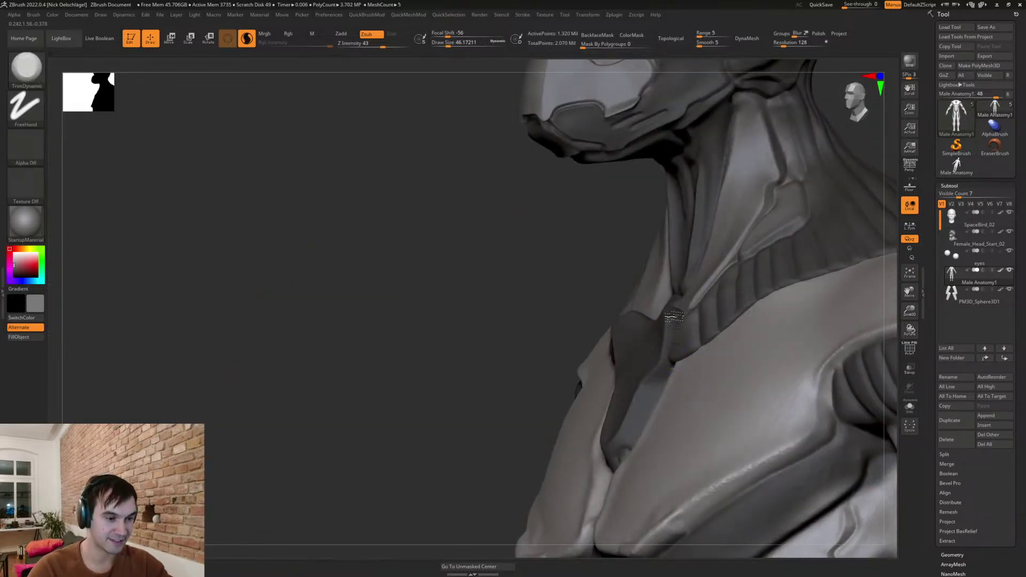
pyautogui.moveTo(669, 381); pyautogui.dragTo(649, 375, button='right')
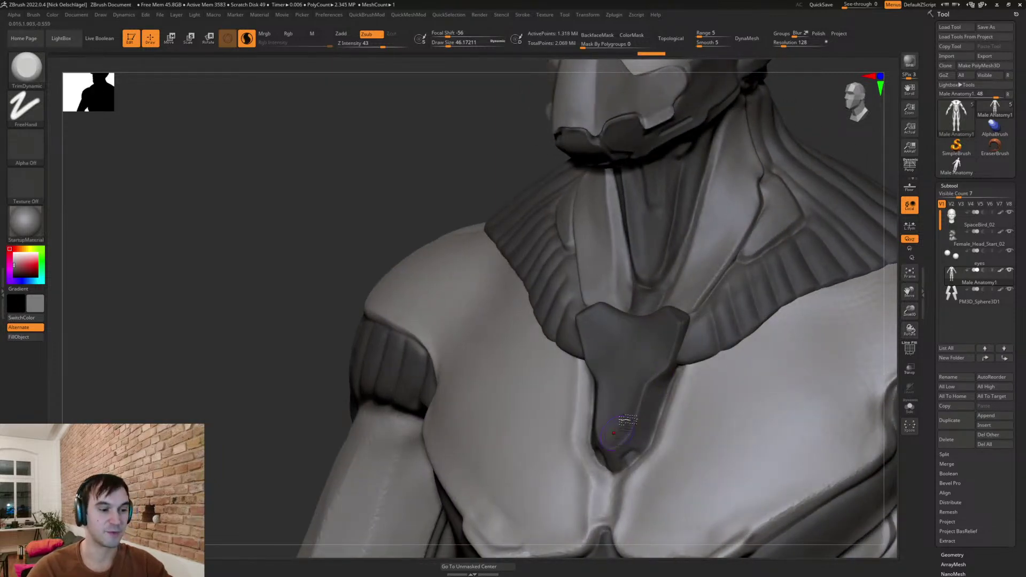
pyautogui.moveTo(635, 373); pyautogui.dragTo(653, 381, button='right')
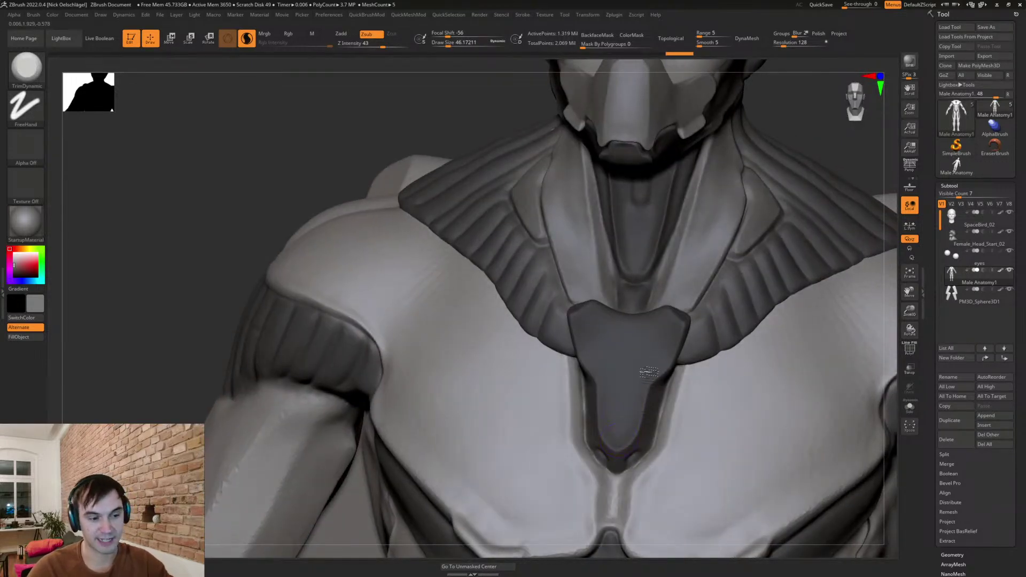
pyautogui.moveTo(673, 320); pyautogui.dragTo(681, 315, button='right')
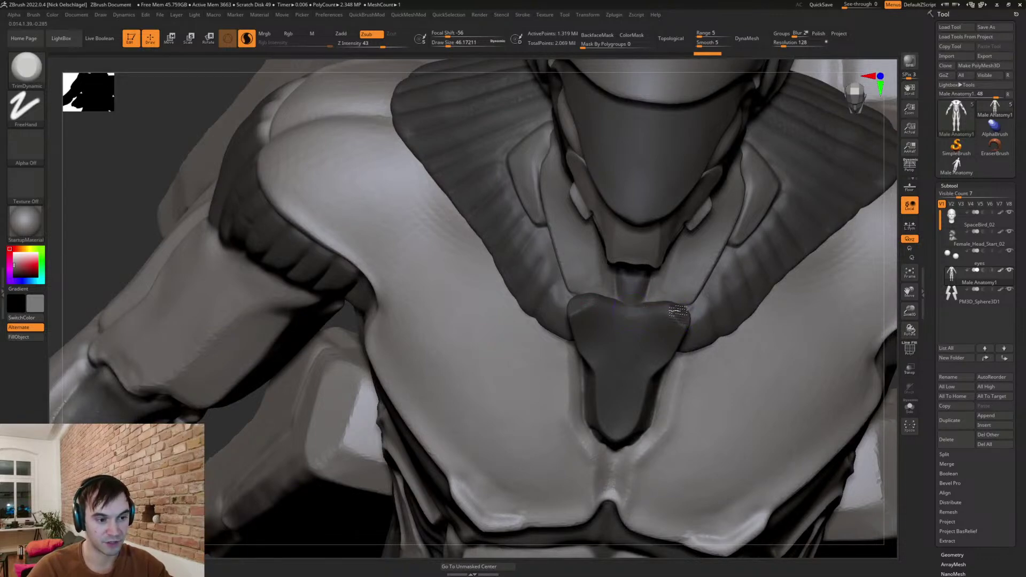
pyautogui.moveTo(627, 314); pyautogui.dragTo(635, 289, button='right')
# - Reshape the notched upper edge of the sternum plate with the Move brush, starting at draw size about 51
pyautogui.press('b')
pyautogui.press('m')
pyautogui.press('v')
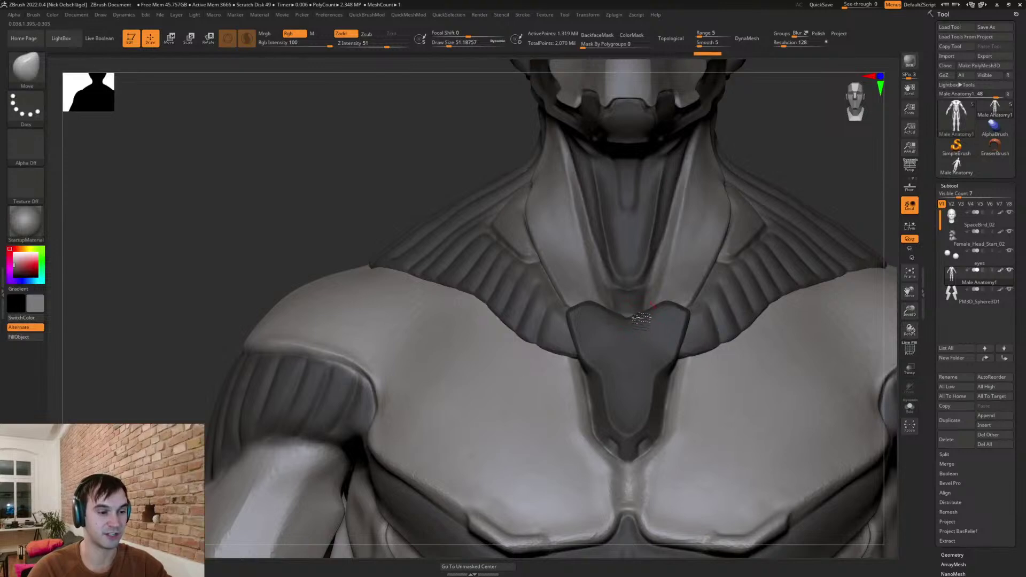
pyautogui.hotkey('ctrl', 'z')
pyautogui.press(']')
pyautogui.moveTo(643, 307); pyautogui.dragTo(656, 313)
pyautogui.press('s')
pyautogui.click(660, 311)
# - Try pulling the sternum plate's upper corner outward with the Move brush, and undo the last two strokes
pyautogui.moveTo(656, 313)
pyautogui.mouseDown(button='right')
pyautogui.moveTo(647, 317)
pyautogui.moveTo(683, 315)
pyautogui.mouseUp(button='right')
pyautogui.press('s')
pyautogui.moveTo(673, 316)
pyautogui.mouseDown()
pyautogui.moveTo(669, 303)
pyautogui.moveTo(693, 304)
pyautogui.moveTo(695, 315)
pyautogui.mouseUp()
pyautogui.hotkey('ctrl', 'z')
pyautogui.hotkey('ctrl', 'z')
# - Refine the sternum plate's side edges and smooth its upper curve with the Move brush at draw size about 46
pyautogui.press('s')
pyautogui.press('s')
pyautogui.moveTo(689, 312); pyautogui.dragTo(700, 342, button='right')
pyautogui.moveTo(683, 360); pyautogui.dragTo(682, 364)
pyautogui.moveTo(672, 341)
pyautogui.mouseDown(button='right')
pyautogui.moveTo(687, 337)
pyautogui.moveTo(675, 332)
pyautogui.mouseUp(button='right')
pyautogui.press('s')
pyautogui.moveTo(674, 332)
pyautogui.mouseDown()
pyautogui.moveTo(661, 330)
pyautogui.moveTo(681, 319)
pyautogui.moveTo(664, 326)
pyautogui.mouseUp()
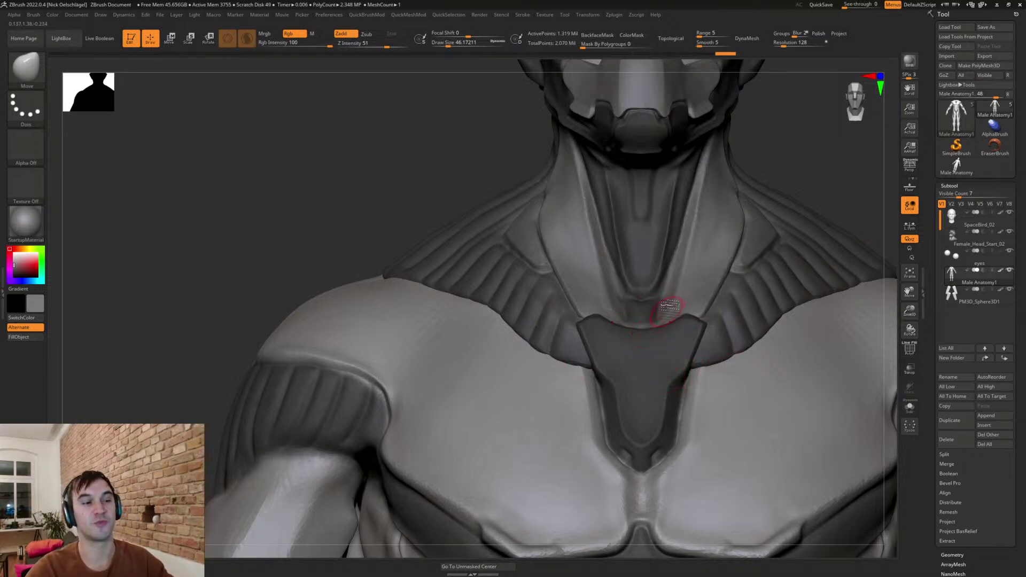
# - Try adjusting the sternum plate's upper corners, undo the stroke, and reduce the Move brush's draw size to about 39
pyautogui.moveTo(673, 294); pyautogui.dragTo(696, 335, button='right')
pyautogui.press('s')
pyautogui.moveTo(697, 334); pyautogui.dragTo(689, 325)
pyautogui.hotkey('ctrl', 'z')
pyautogui.press('s')
pyautogui.press('s')
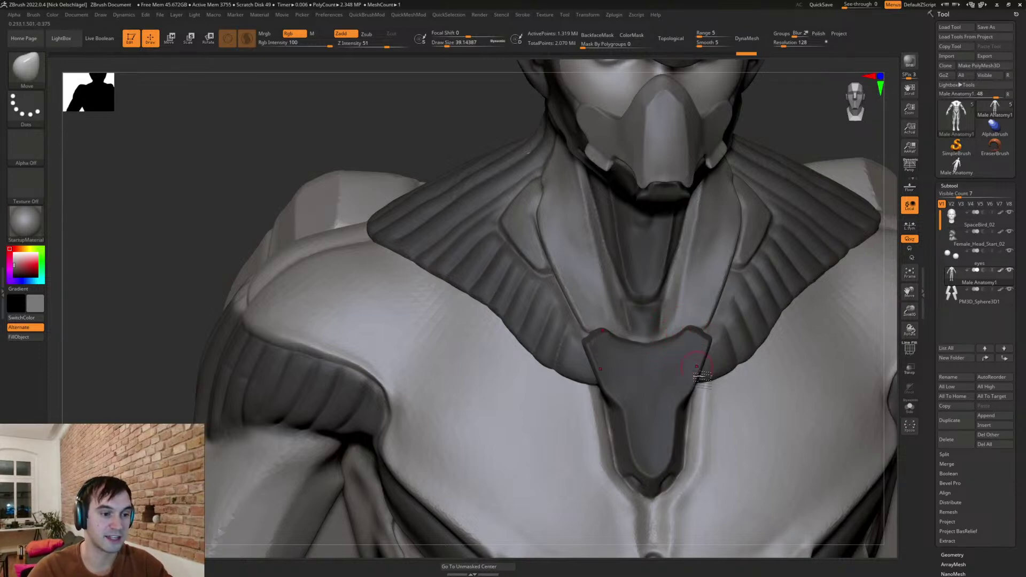
# - Sharpen the upper edge of the sternum plate with the DamStandard brush at draw size about 39
pyautogui.press('b')
pyautogui.press('d')
pyautogui.press('s')
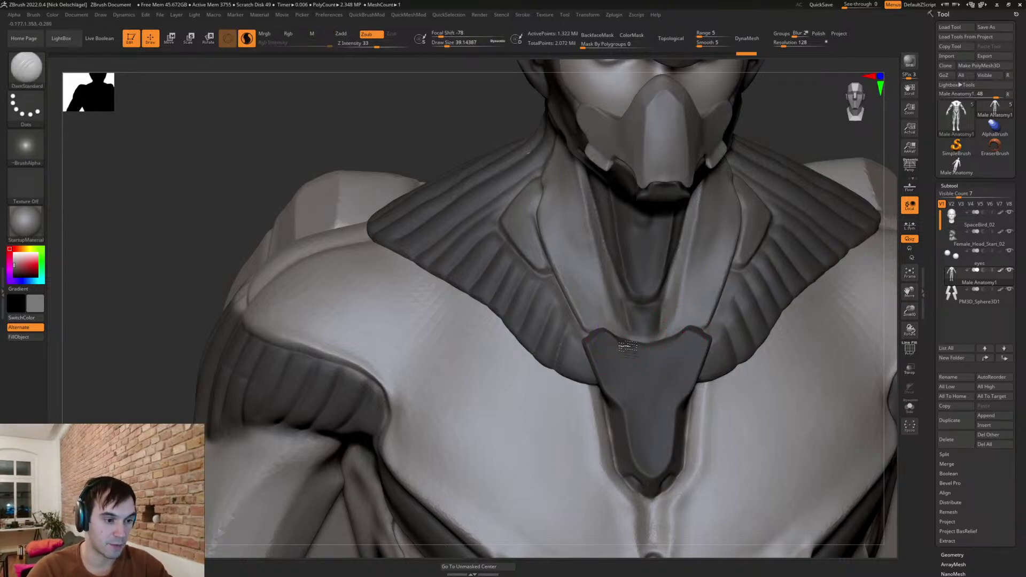
pyautogui.moveTo(670, 353); pyautogui.dragTo(666, 351)
pyautogui.hotkey('ctrl', 'z')
pyautogui.moveTo(639, 322); pyautogui.dragTo(634, 305, button='right')
pyautogui.moveTo(581, 339)
pyautogui.mouseDown()
pyautogui.moveTo(606, 332)
pyautogui.moveTo(666, 345)
pyautogui.moveTo(662, 330)
pyautogui.mouseUp()
pyautogui.moveTo(666, 336)
pyautogui.keyDown('alt'); pyautogui.mouseDown(button='right')
pyautogui.moveTo(661, 324)
pyautogui.moveTo(818, 291)
pyautogui.moveTo(762, 307)
pyautogui.moveTo(733, 298)
pyautogui.moveTo(722, 328)
pyautogui.mouseUp(button='right'); pyautogui.keyUp('alt')
pyautogui.keyDown('alt'); pyautogui.moveTo(695, 244); pyautogui.dragTo(682, 259, button='right'); pyautogui.keyUp('alt')
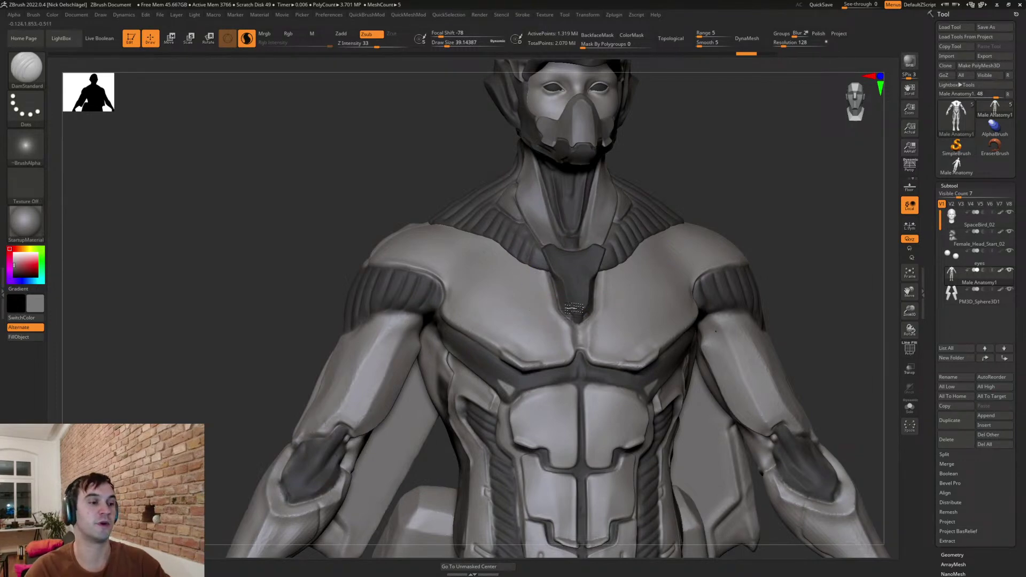
# - Engrave a stepped inset outline across the upper sternum plate with the DamStandard brush at draw size about 20
pyautogui.keyDown('alt'); pyautogui.moveTo(556, 305); pyautogui.dragTo(590, 336, button='right'); pyautogui.keyUp('alt')
pyautogui.keyDown('alt'); pyautogui.moveTo(584, 219); pyautogui.dragTo(532, 293, button='right'); pyautogui.keyUp('alt')
pyautogui.press('space')
pyautogui.click(538, 278)
pyautogui.press('s')
pyautogui.moveTo(531, 293); pyautogui.dragTo(527, 293)
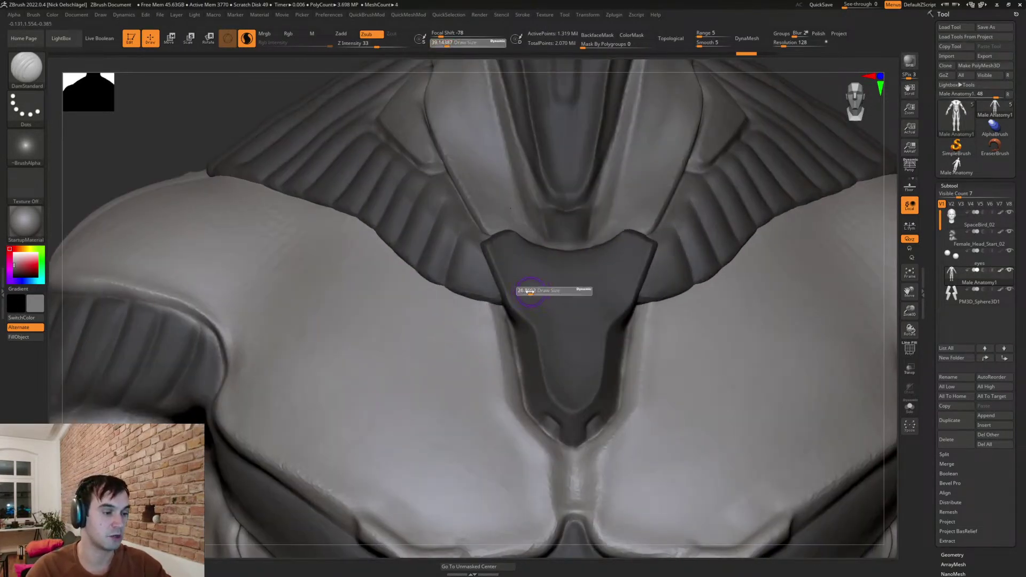
pyautogui.moveTo(488, 222); pyautogui.dragTo(509, 260, button='right')
pyautogui.moveTo(515, 268)
pyautogui.mouseDown()
pyautogui.moveTo(527, 297)
pyautogui.moveTo(580, 286)
pyautogui.mouseUp()
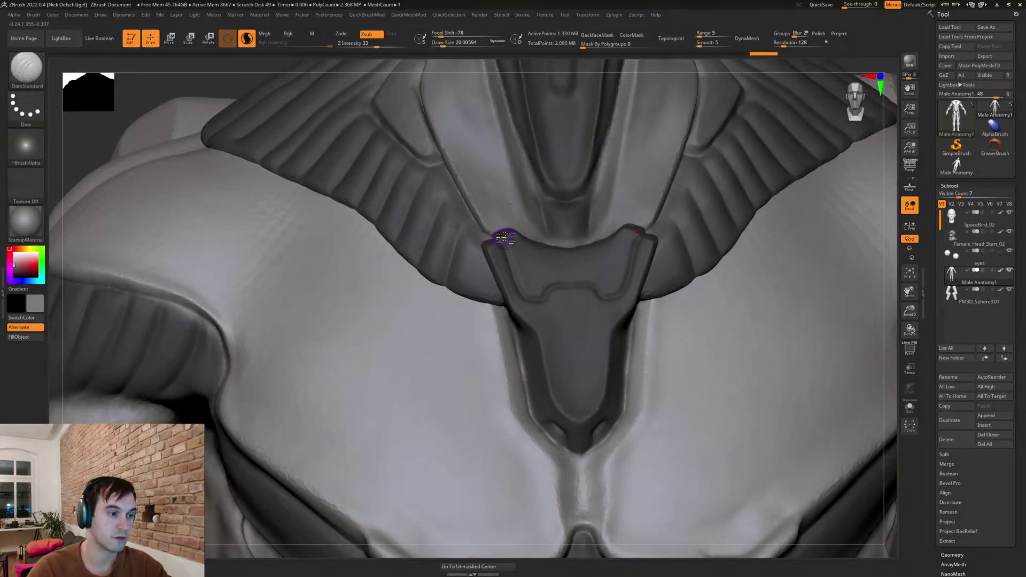
# - Engrave inset lines along the sternum plate's lower side facets with the DamStandard brush, undoing the unwanted strokes
pyautogui.keyDown('alt'); pyautogui.moveTo(568, 327); pyautogui.dragTo(560, 275, button='right'); pyautogui.keyUp('alt')
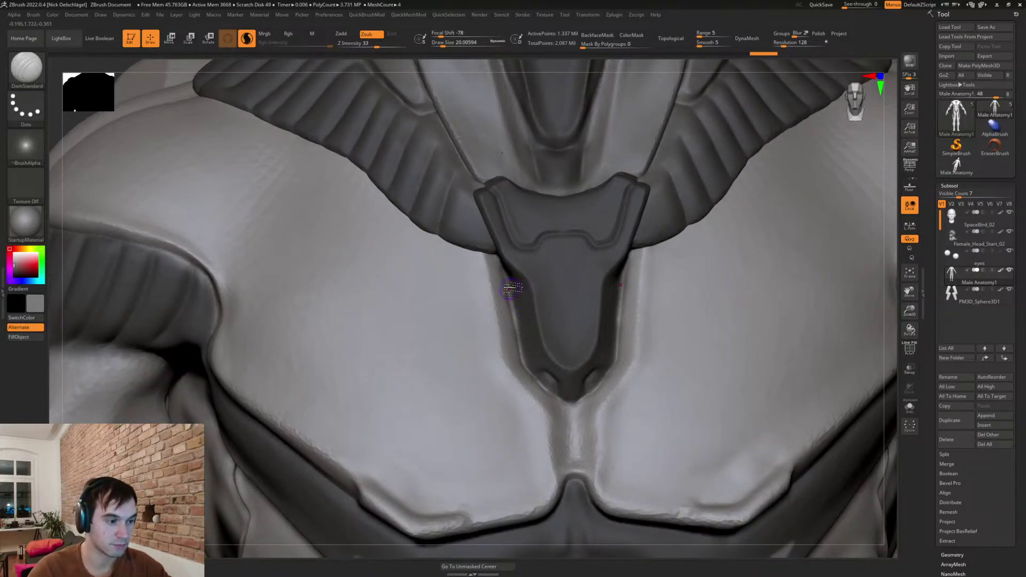
pyautogui.moveTo(522, 289); pyautogui.dragTo(542, 363)
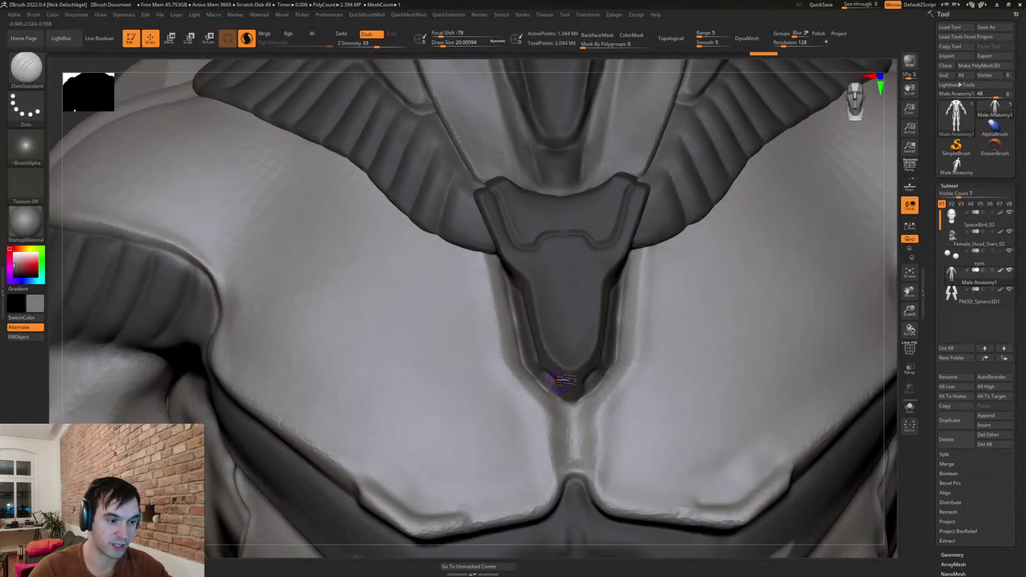
pyautogui.hotkey('ctrl', 'z')
pyautogui.moveTo(615, 291); pyautogui.dragTo(608, 346)
pyautogui.hotkey('ctrl', 'z')
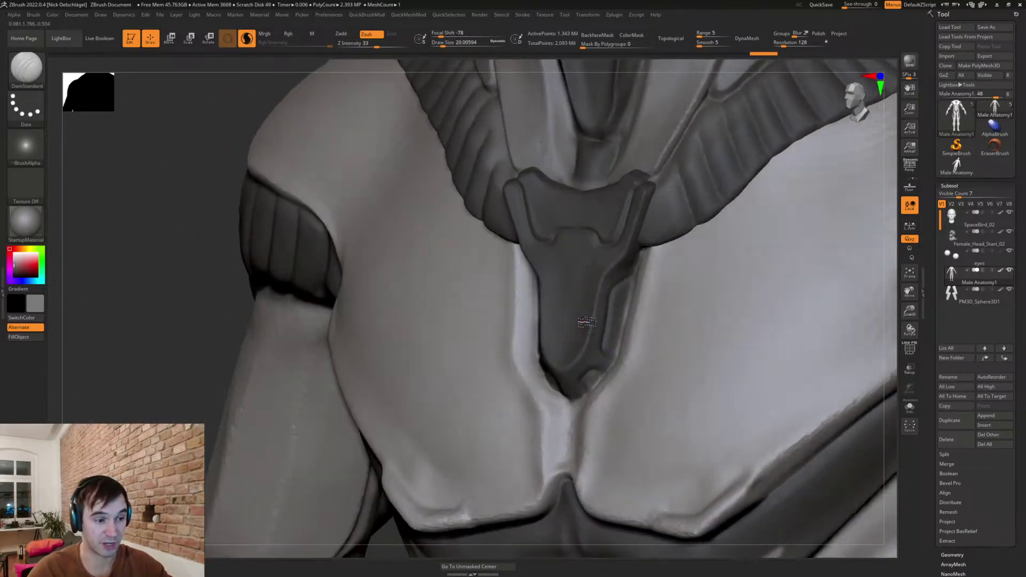
pyautogui.hotkey('ctrl', 'z')
pyautogui.moveTo(603, 346); pyautogui.dragTo(617, 289)
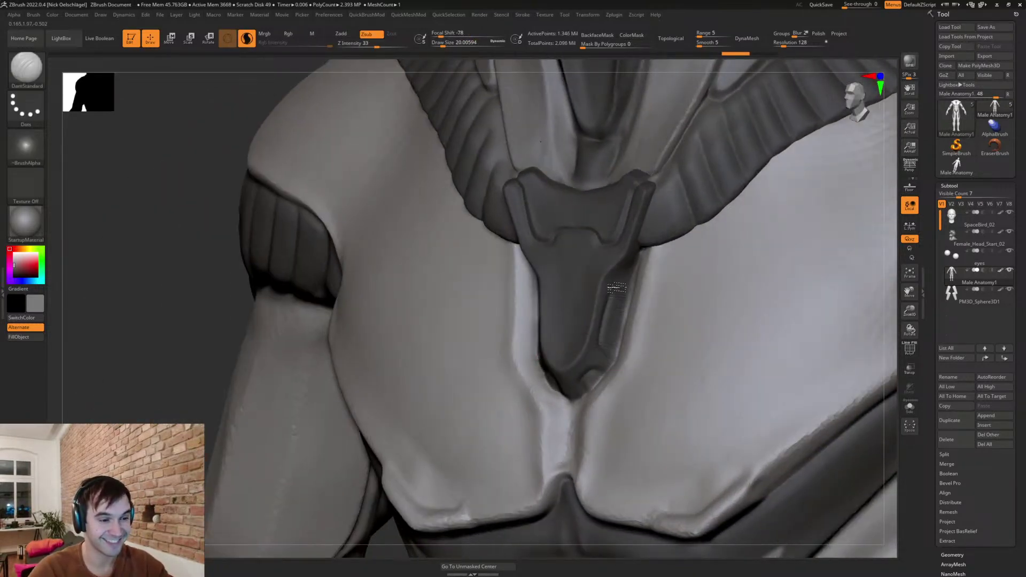
pyautogui.hotkey('ctrl', 'z')
pyautogui.hotkey('ctrl', 'z')
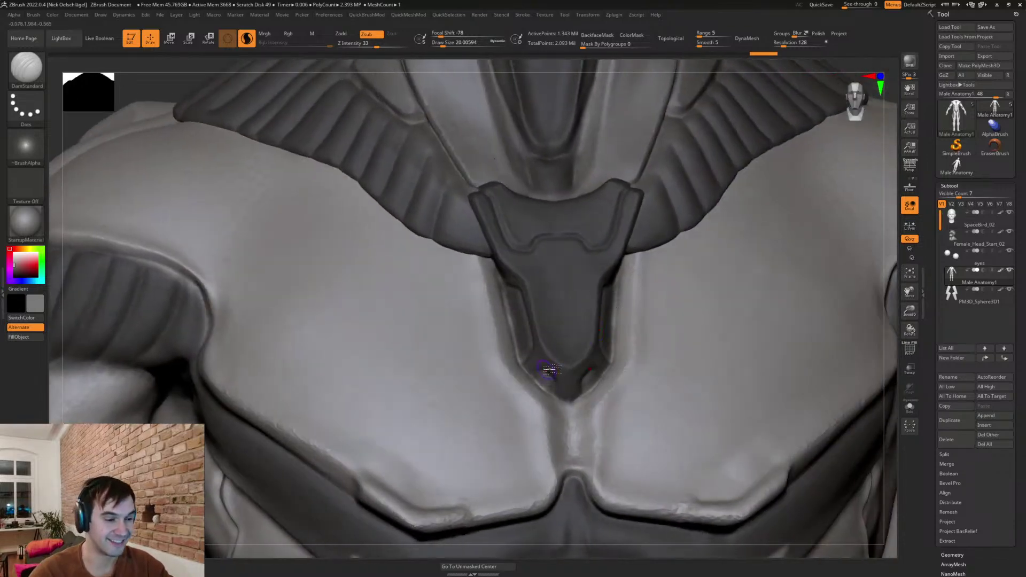
# - Lasso-mask the two small nubs at the sternum plate's lower tip and invert the mask
pyautogui.press('ctrl')
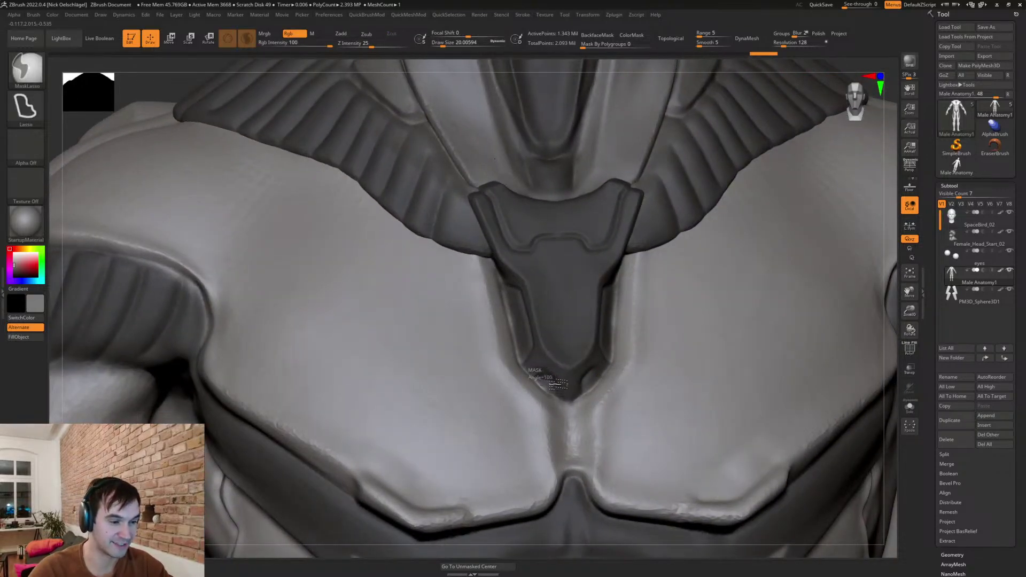
pyautogui.keyDown('ctrl'); pyautogui.moveTo(505, 285); pyautogui.dragTo(729, 150, button='right'); pyautogui.keyUp('ctrl')
pyautogui.keyDown('ctrl'); pyautogui.click(724, 153); pyautogui.keyUp('ctrl')
pyautogui.keyDown('alt'); pyautogui.moveTo(667, 142); pyautogui.dragTo(701, 254); pyautogui.keyUp('alt')
# - Reshape the two unmasked nubs with the Move brush at draw sizes about 87 and 56, and clear the mask
pyautogui.press('s')
pyautogui.moveTo(568, 360); pyautogui.dragTo(570, 361)
pyautogui.moveTo(500, 337); pyautogui.dragTo(541, 350, button='right')
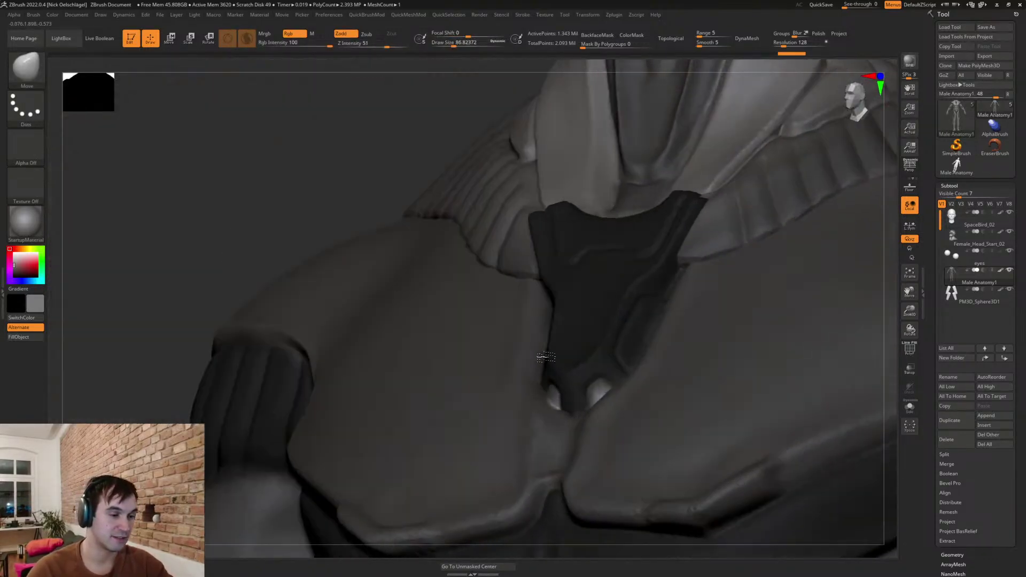
pyautogui.moveTo(548, 393); pyautogui.dragTo(561, 383)
pyautogui.moveTo(546, 369); pyautogui.dragTo(503, 357, button='right')
pyautogui.press('s')
pyautogui.moveTo(566, 392); pyautogui.dragTo(560, 393)
pyautogui.moveTo(560, 393)
pyautogui.mouseDown(button='right')
pyautogui.moveTo(550, 385)
pyautogui.moveTo(568, 392)
pyautogui.moveTo(561, 345)
pyautogui.moveTo(537, 305)
pyautogui.moveTo(626, 390)
pyautogui.mouseUp(button='right')
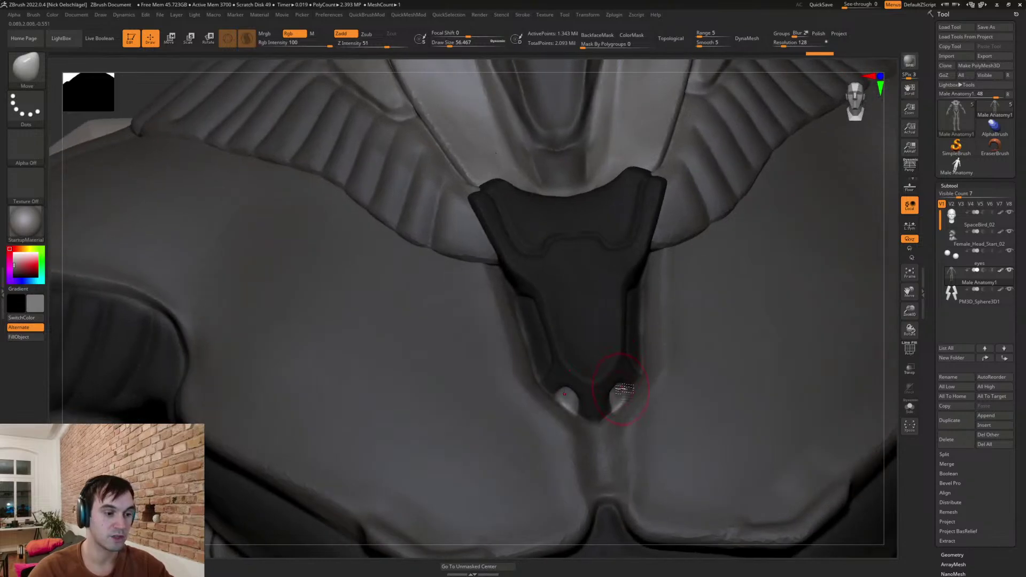
pyautogui.moveTo(616, 382); pyautogui.dragTo(613, 377)
pyautogui.moveTo(588, 354)
pyautogui.keyDown('shift'); pyautogui.mouseDown(button='right')
pyautogui.moveTo(536, 266)
pyautogui.moveTo(532, 230)
pyautogui.mouseUp(button='right'); pyautogui.keyUp('shift')
pyautogui.keyDown('ctrl'); pyautogui.moveTo(772, 245); pyautogui.dragTo(740, 230); pyautogui.keyUp('ctrl')
# - Choose the TrimDynamic brush at draw size about 49 and make the Female_Head_Start_02 subtool active
pyautogui.moveTo(756, 274)
pyautogui.keyDown('ctrl'); pyautogui.mouseDown(button='right')
pyautogui.moveTo(720, 245)
pyautogui.moveTo(703, 296)
pyautogui.moveTo(704, 253)
pyautogui.moveTo(685, 187)
pyautogui.moveTo(715, 240)
pyautogui.moveTo(745, 264)
pyautogui.moveTo(733, 272)
pyautogui.moveTo(744, 295)
pyautogui.moveTo(722, 292)
pyautogui.moveTo(653, 164)
pyautogui.moveTo(699, 174)
pyautogui.moveTo(708, 283)
pyautogui.mouseUp(button='right'); pyautogui.keyUp('ctrl')
pyautogui.keyDown('alt'); pyautogui.moveTo(732, 126); pyautogui.dragTo(682, 322, button='right'); pyautogui.keyUp('alt')
pyautogui.keyDown('ctrl'); pyautogui.moveTo(638, 218); pyautogui.dragTo(613, 221, button='right'); pyautogui.keyUp('ctrl')
pyautogui.press('b')
pyautogui.press('t')
pyautogui.press('d')
pyautogui.press('s')
pyautogui.moveTo(578, 207); pyautogui.dragTo(583, 208)
pyautogui.keyDown('alt'); pyautogui.click(593, 210); pyautogui.keyUp('alt')
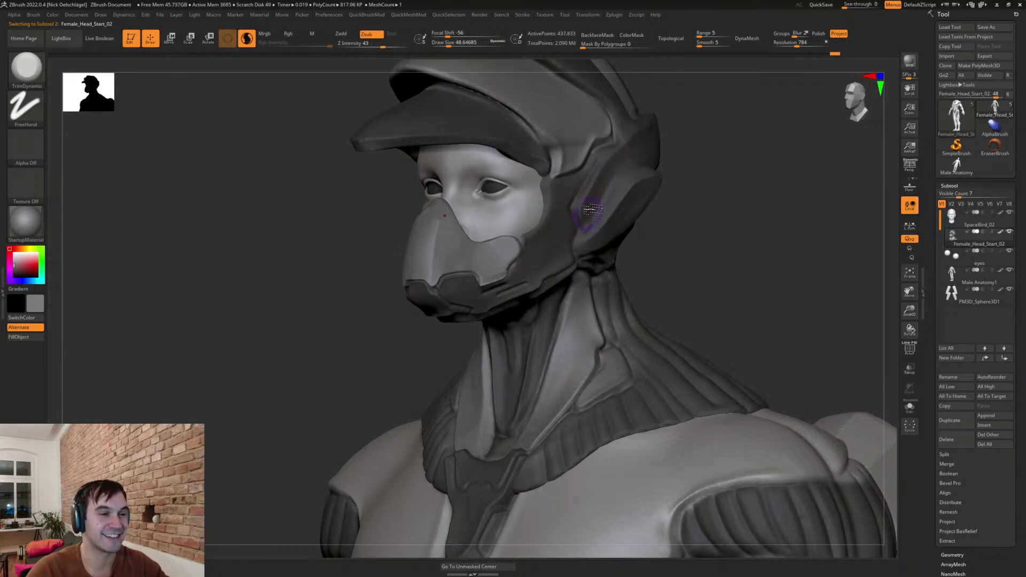
# - Lasso-mask the side of the helmet across the ear guard and the lower rear end of the visor plate
pyautogui.moveTo(679, 151)
pyautogui.mouseDown()
pyautogui.moveTo(717, 197)
pyautogui.moveTo(705, 206)
pyautogui.mouseUp()
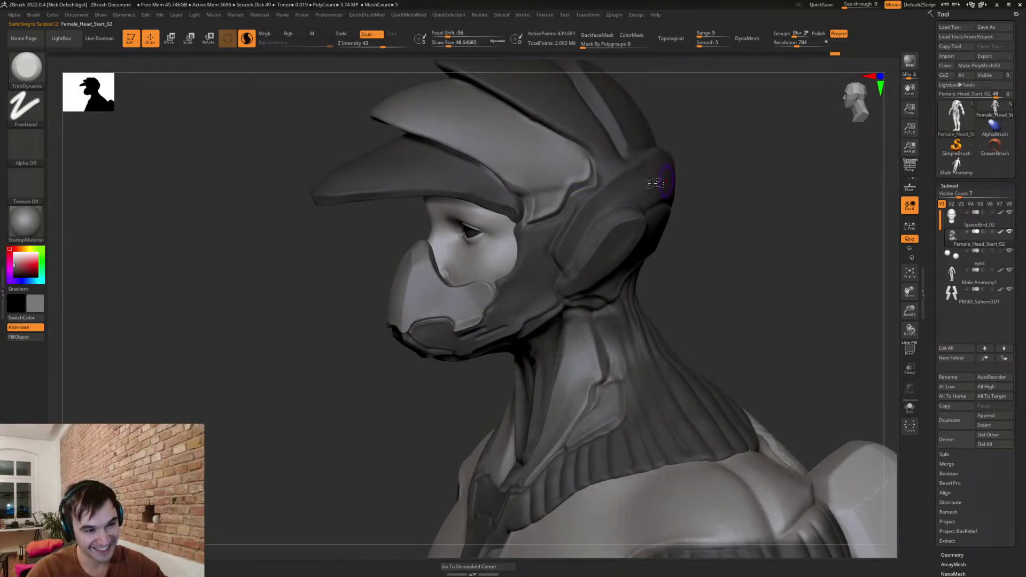
pyautogui.press('ctrl')
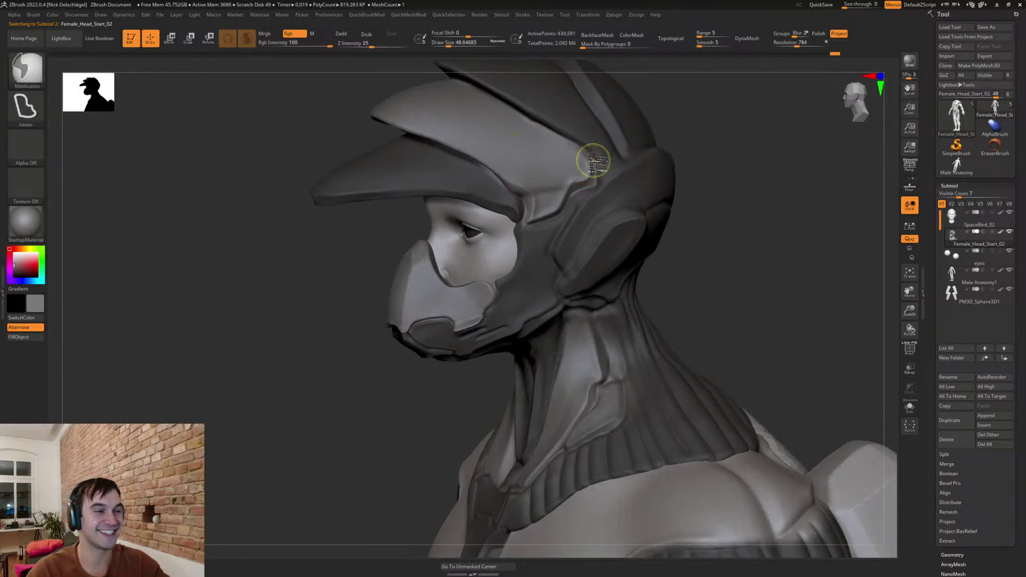
pyautogui.moveTo(592, 186)
pyautogui.keyDown('ctrl'); pyautogui.mouseDown()
pyautogui.moveTo(557, 166)
pyautogui.moveTo(636, 188)
pyautogui.mouseUp(); pyautogui.keyUp('ctrl')
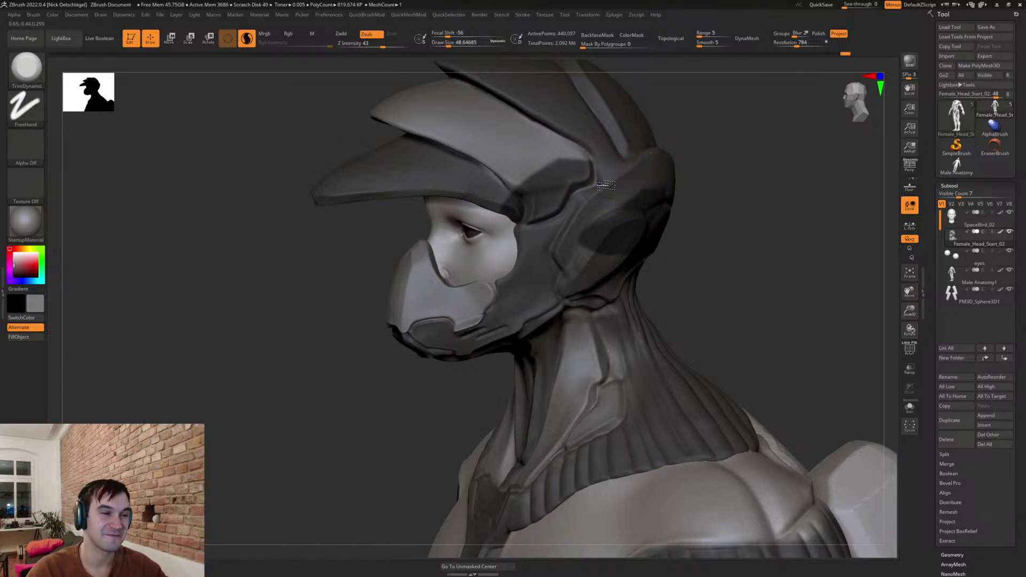
pyautogui.moveTo(687, 146); pyautogui.dragTo(675, 150)
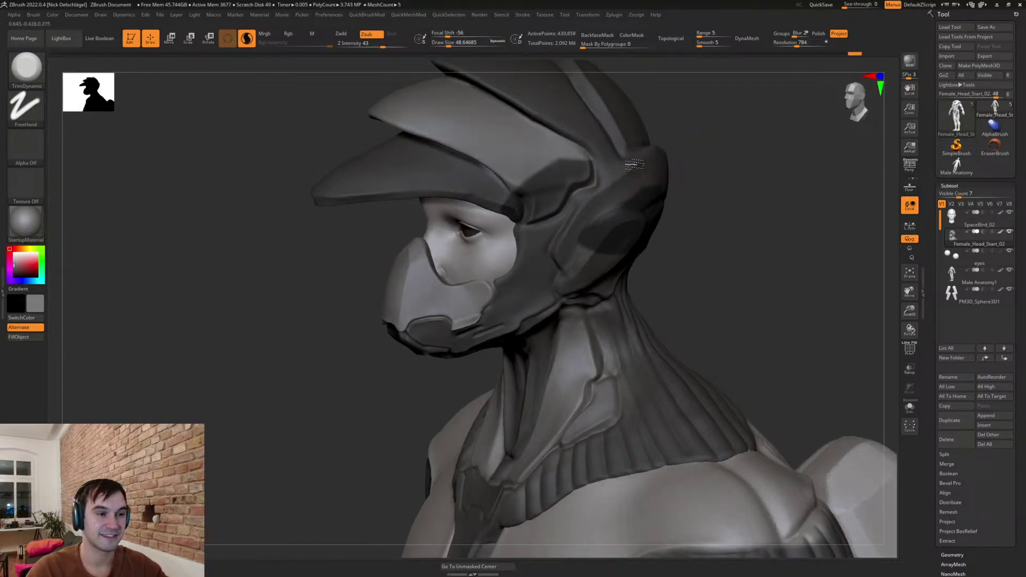
# - Flatten the upper edge of the helmet's ear guard into a bevelled band with the TrimDynamic brush at draw size about 49
pyautogui.moveTo(617, 177)
pyautogui.mouseDown()
pyautogui.moveTo(695, 151)
pyautogui.moveTo(699, 201)
pyautogui.moveTo(649, 194)
pyautogui.moveTo(583, 222)
pyautogui.mouseUp()
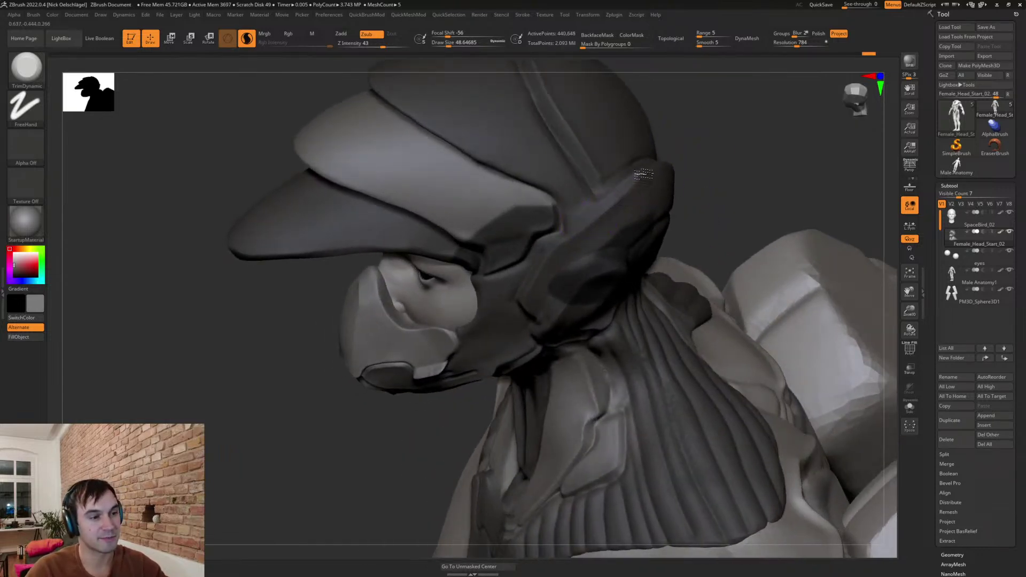
pyautogui.moveTo(691, 156); pyautogui.dragTo(585, 238)
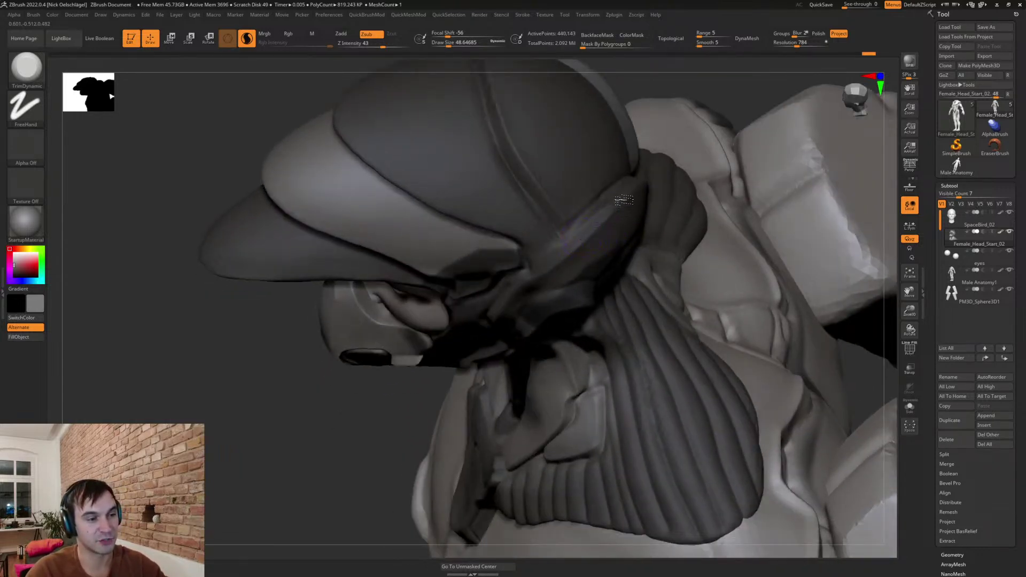
pyautogui.moveTo(666, 166); pyautogui.dragTo(498, 324)
pyautogui.moveTo(535, 284); pyautogui.dragTo(481, 308, button='right')
pyautogui.moveTo(473, 322); pyautogui.dragTo(461, 338)
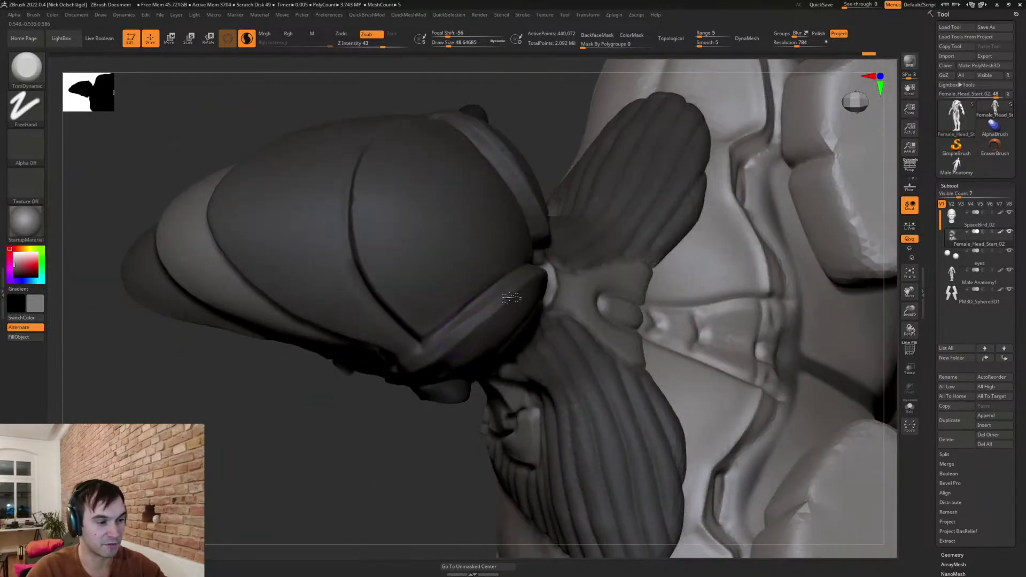
# - Refine the ear guard's upper bevel toward the back of the helmet and trim the crown plate's lower edge with TrimDynamic
pyautogui.moveTo(549, 259); pyautogui.dragTo(513, 293, button='right')
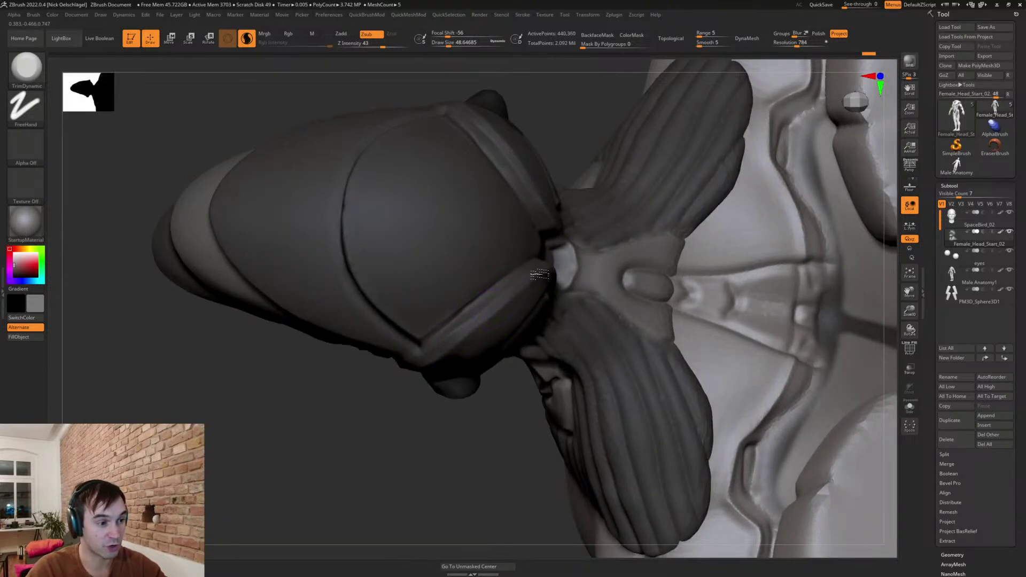
pyautogui.moveTo(558, 262); pyautogui.dragTo(498, 239, button='right')
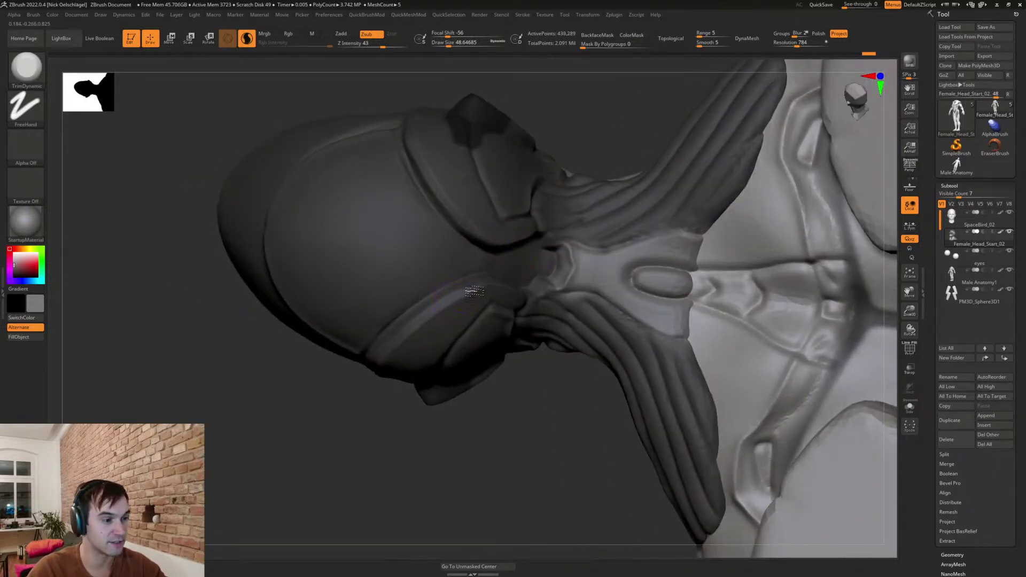
pyautogui.moveTo(471, 291); pyautogui.dragTo(405, 333, button='right')
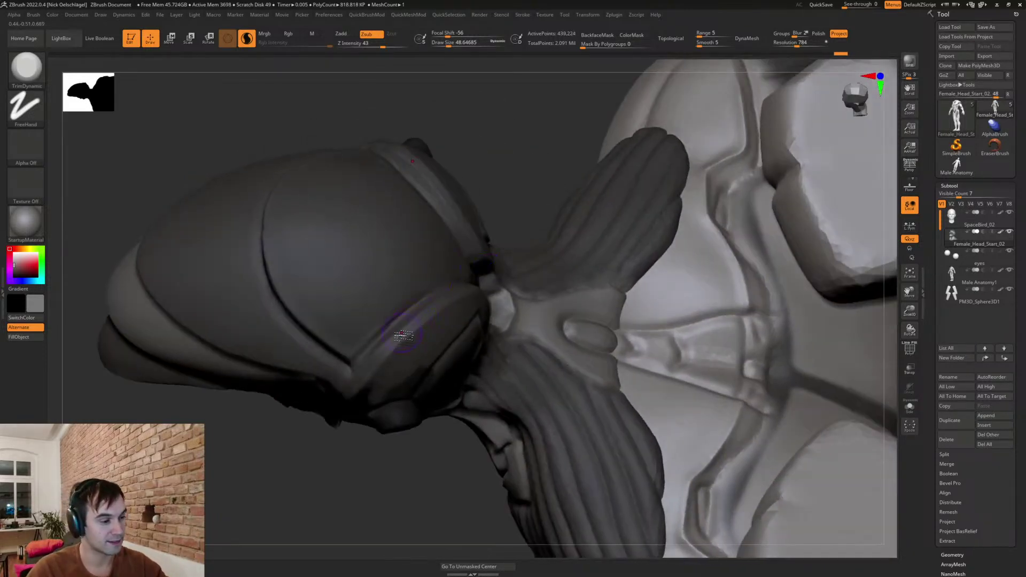
pyautogui.moveTo(421, 326); pyautogui.dragTo(382, 357)
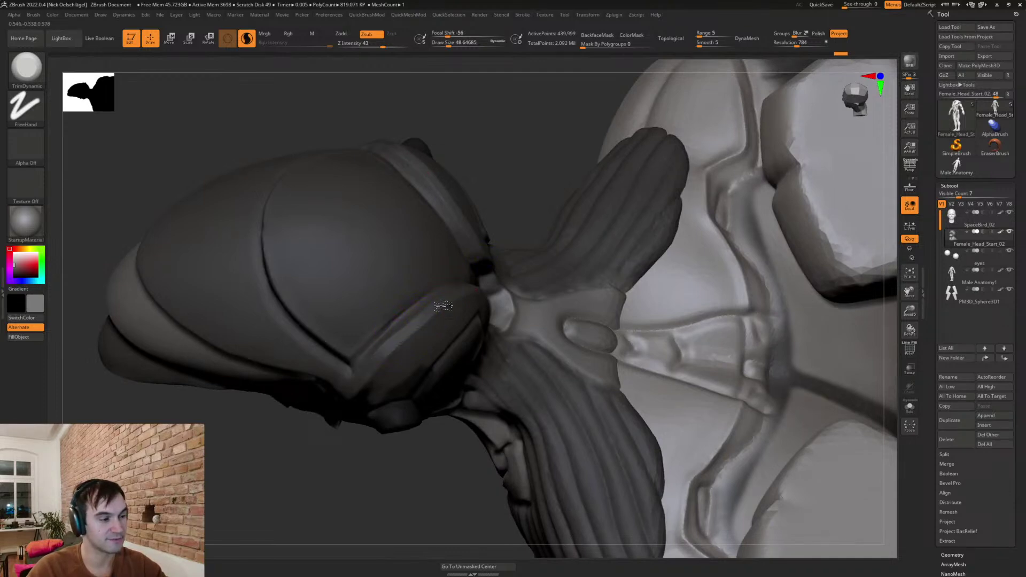
pyautogui.moveTo(386, 335); pyautogui.dragTo(426, 312, button='right')
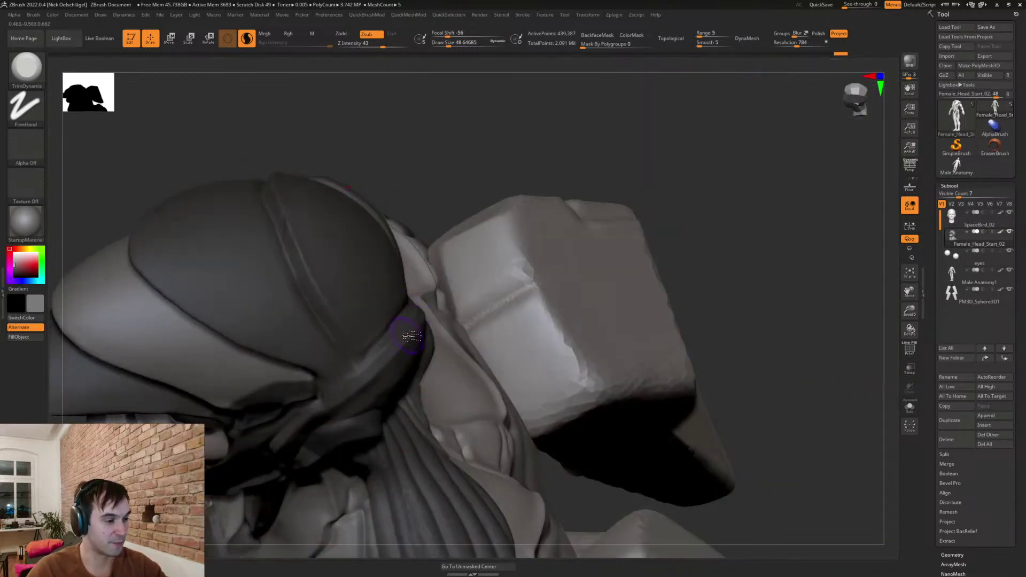
pyautogui.moveTo(349, 394); pyautogui.dragTo(383, 362, button='right')
pyautogui.moveTo(301, 341); pyautogui.dragTo(275, 332, button='right')
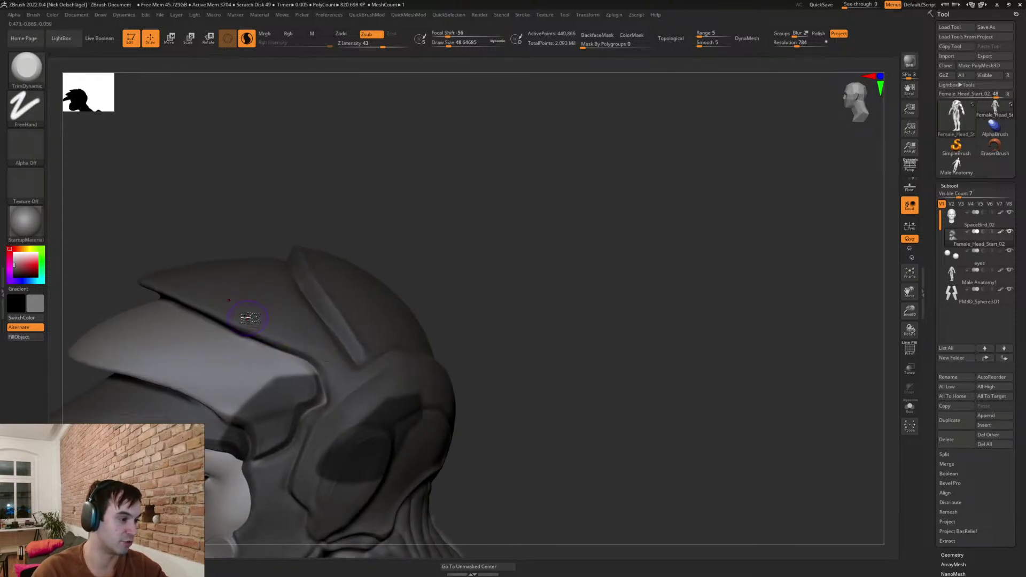
pyautogui.moveTo(279, 325); pyautogui.dragTo(348, 372)
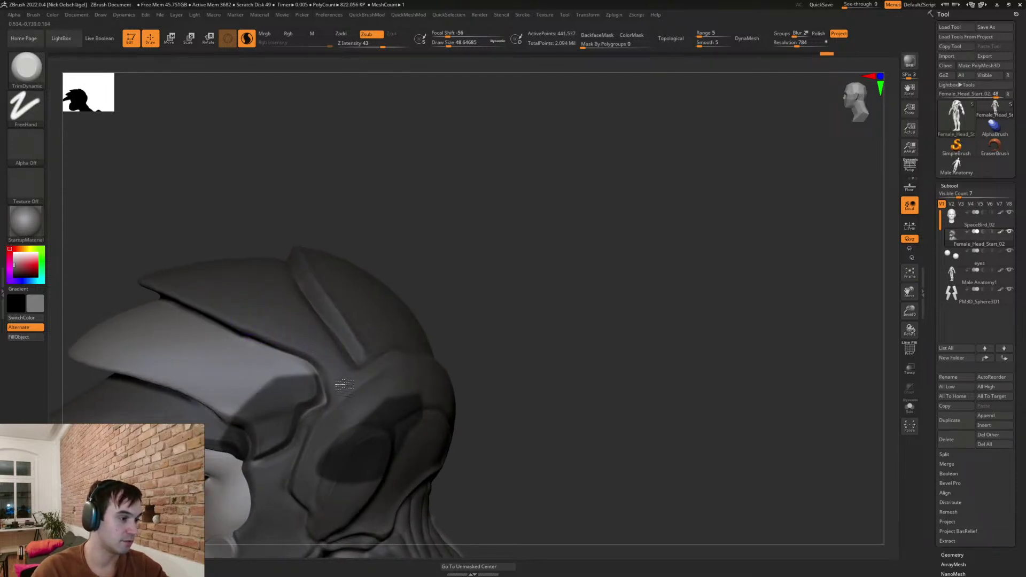
# - Choose the Move brush at draw size about 51 and clear the mask on the helmet
pyautogui.press('b')
pyautogui.press('m')
pyautogui.press('v')
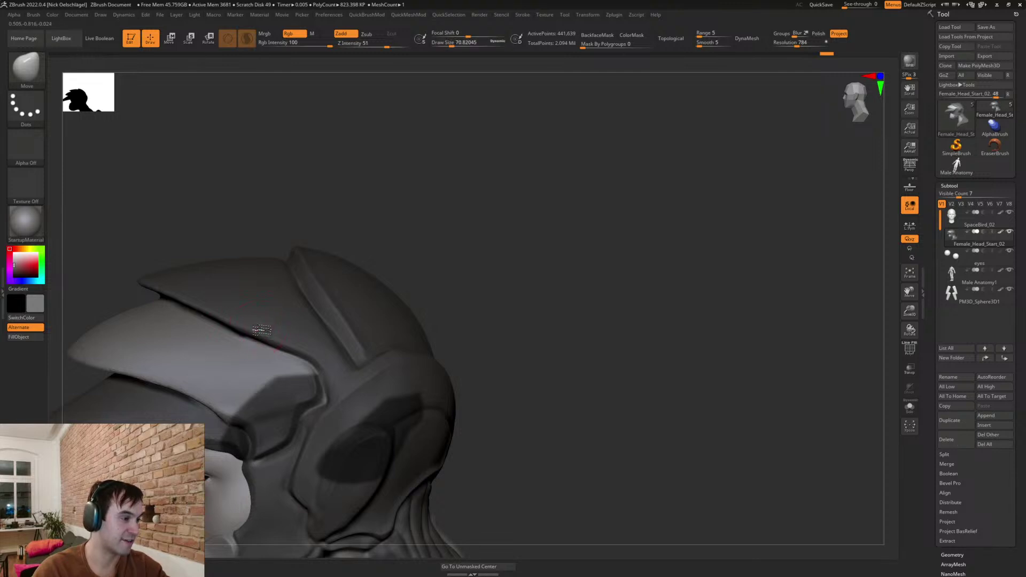
pyautogui.moveTo(263, 328)
pyautogui.mouseDown(button='right')
pyautogui.moveTo(509, 316)
pyautogui.moveTo(413, 303)
pyautogui.mouseUp(button='right')
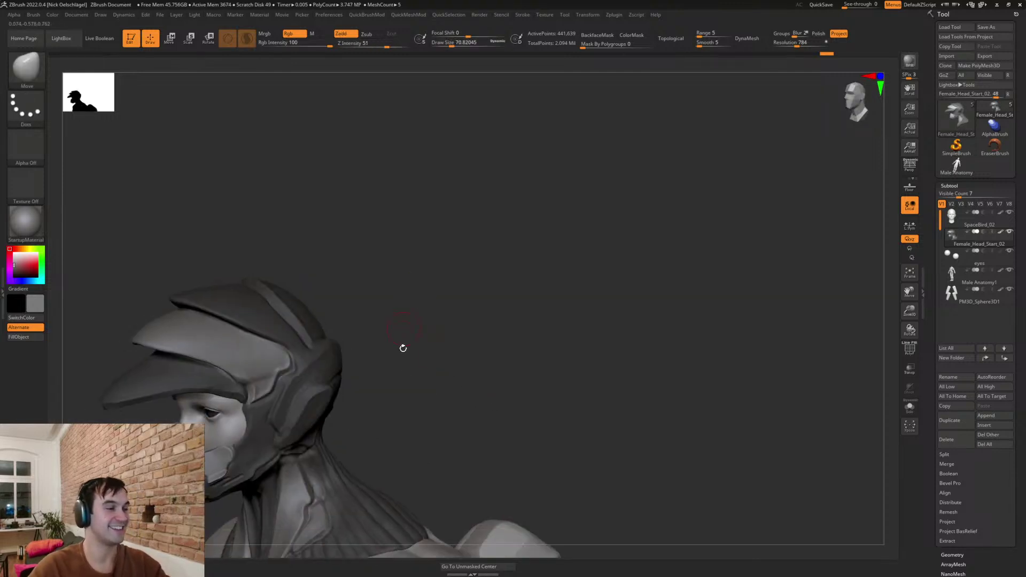
pyautogui.moveTo(431, 410)
pyautogui.mouseDown(button='right')
pyautogui.moveTo(511, 401)
pyautogui.moveTo(639, 346)
pyautogui.moveTo(628, 351)
pyautogui.moveTo(651, 345)
pyautogui.moveTo(720, 380)
pyautogui.moveTo(670, 317)
pyautogui.mouseUp(button='right')
pyautogui.press('s')
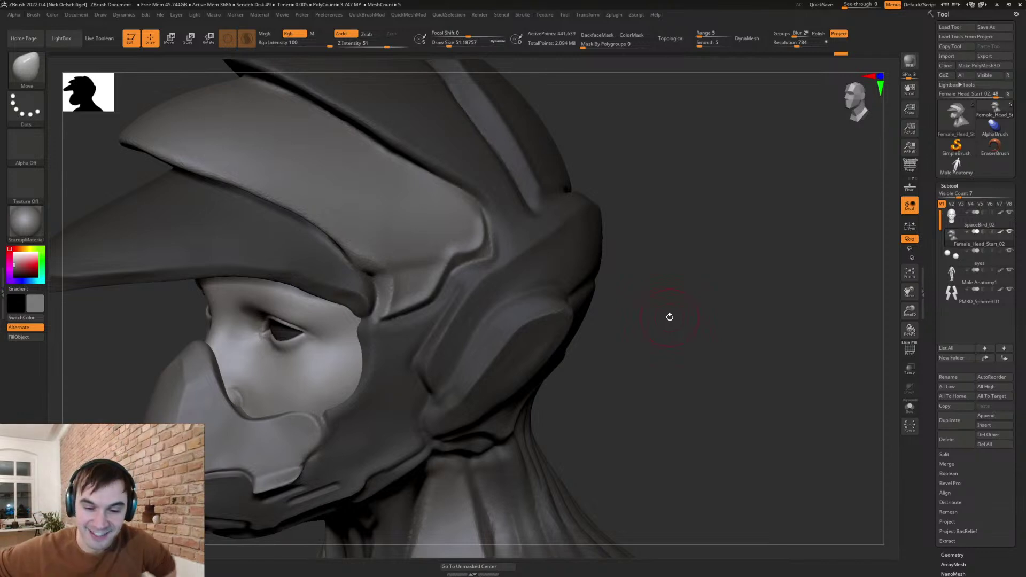
pyautogui.moveTo(749, 335); pyautogui.dragTo(753, 366, button='right')
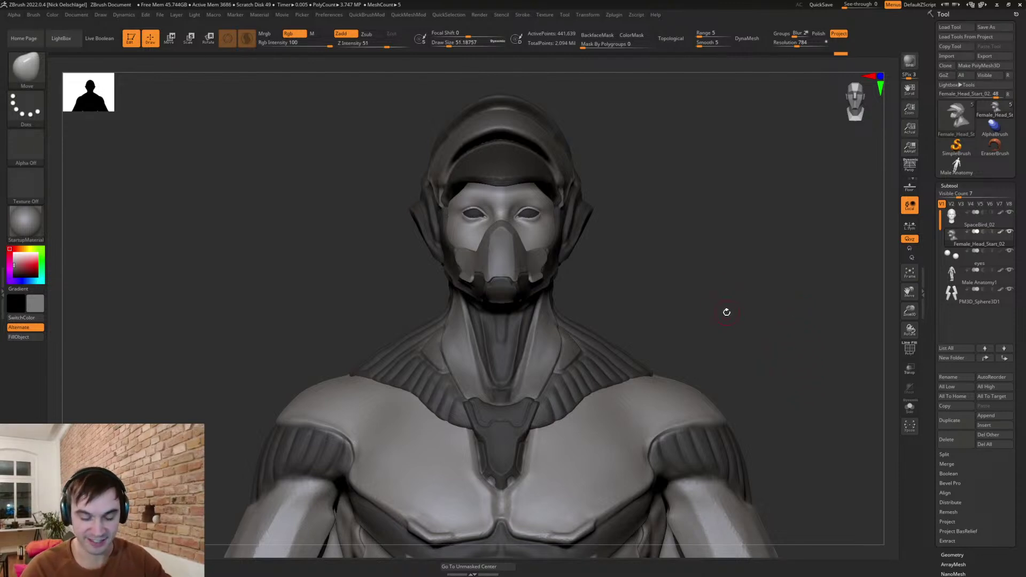
# - Make the Male Anatomy1 subtool active and lasso-mask the upper abdomen directly beneath the chest plates
pyautogui.moveTo(722, 245)
pyautogui.mouseDown()
pyautogui.moveTo(745, 300)
pyautogui.moveTo(765, 306)
pyautogui.moveTo(749, 295)
pyautogui.moveTo(767, 291)
pyautogui.moveTo(724, 279)
pyautogui.moveTo(768, 295)
pyautogui.mouseUp()
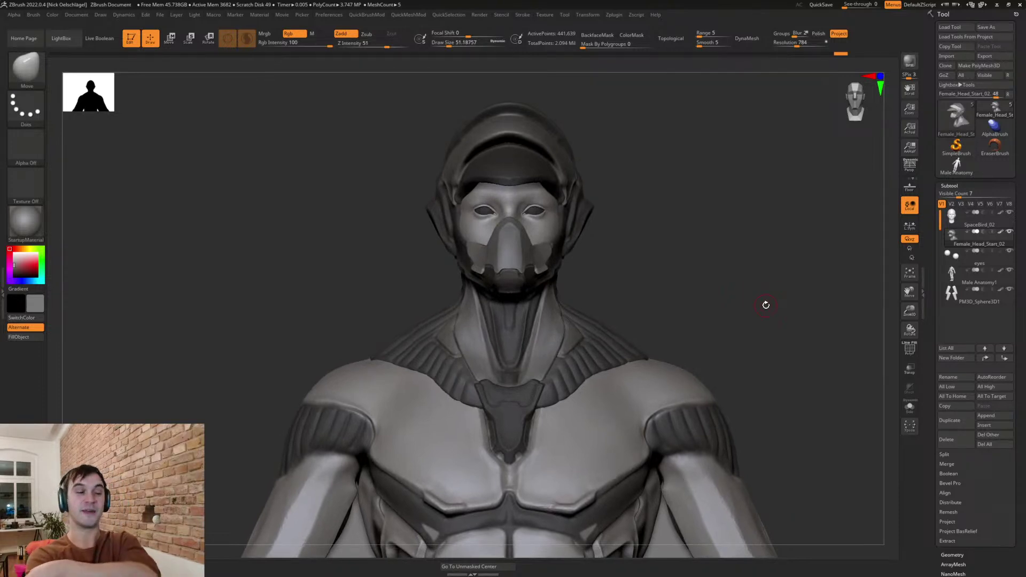
pyautogui.moveTo(705, 321); pyautogui.dragTo(710, 276)
pyautogui.moveTo(719, 314)
pyautogui.keyDown('alt'); pyautogui.mouseDown()
pyautogui.moveTo(722, 246)
pyautogui.moveTo(701, 251)
pyautogui.mouseUp(); pyautogui.keyUp('alt')
pyautogui.moveTo(623, 383)
pyautogui.keyDown('ctrl'); pyautogui.mouseDown()
pyautogui.moveTo(594, 396)
pyautogui.moveTo(502, 365)
pyautogui.moveTo(530, 392)
pyautogui.mouseUp(); pyautogui.keyUp('ctrl')
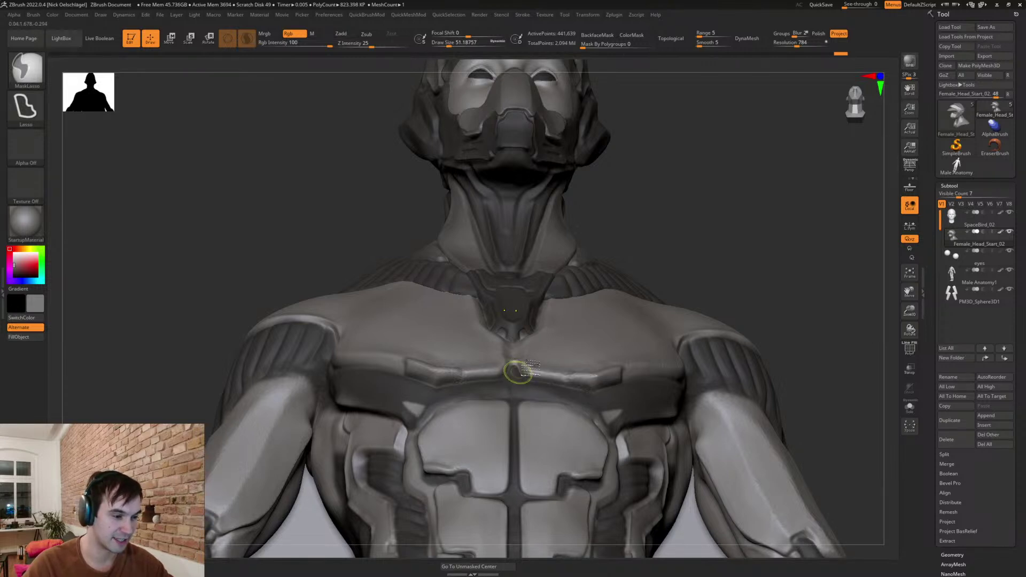
pyautogui.keyDown('alt'); pyautogui.click(519, 368); pyautogui.keyUp('alt')
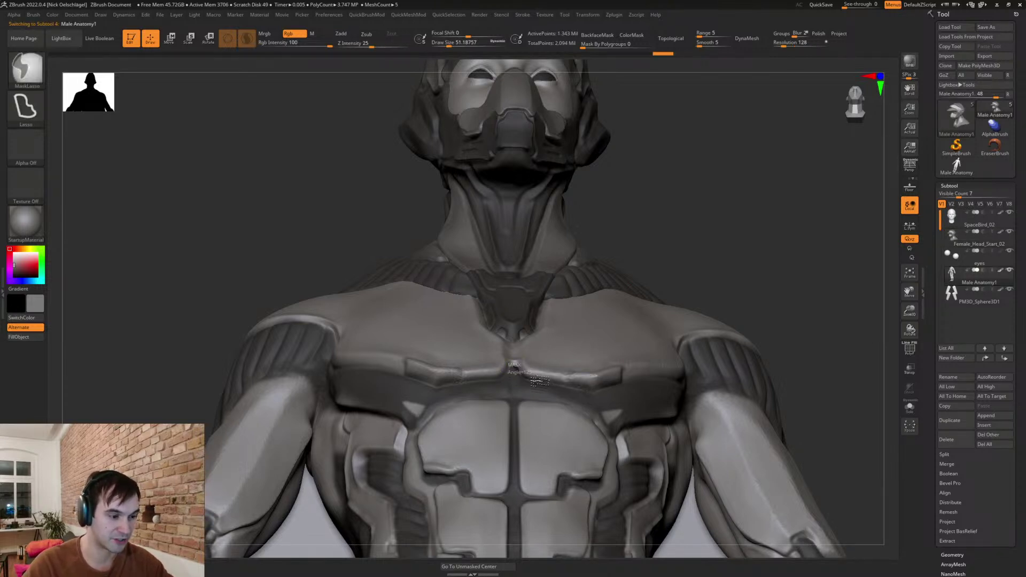
pyautogui.moveTo(589, 392)
pyautogui.keyDown('ctrl'); pyautogui.mouseDown()
pyautogui.moveTo(610, 391)
pyautogui.moveTo(561, 453)
pyautogui.moveTo(512, 483)
pyautogui.mouseUp(); pyautogui.keyUp('ctrl')
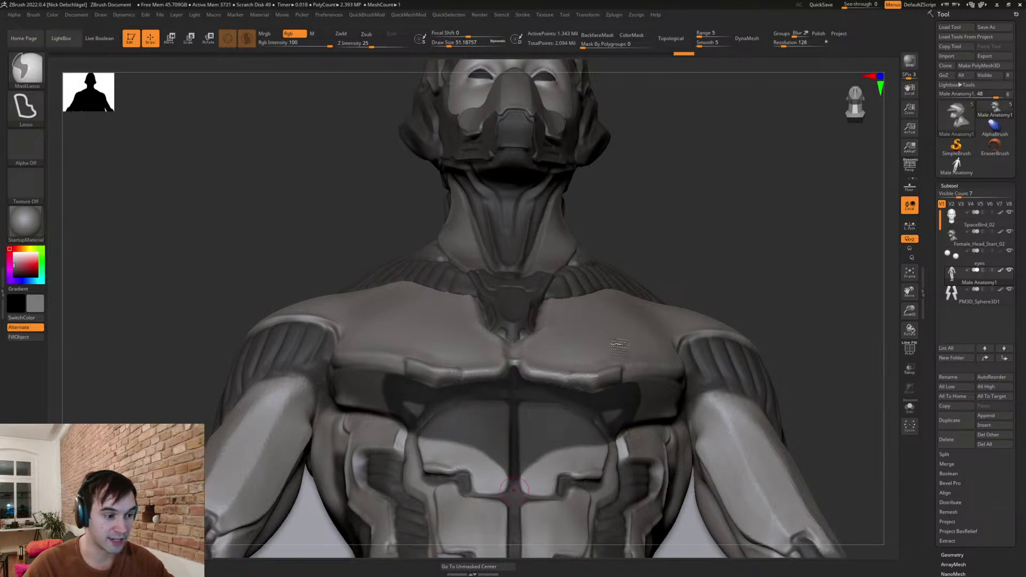
# - Smooth and reshape the lower rim of the chest plates with the Smooth and Move brushes at draw size about 51
pyautogui.keyDown('alt'); pyautogui.moveTo(667, 266); pyautogui.dragTo(695, 311); pyautogui.keyUp('alt')
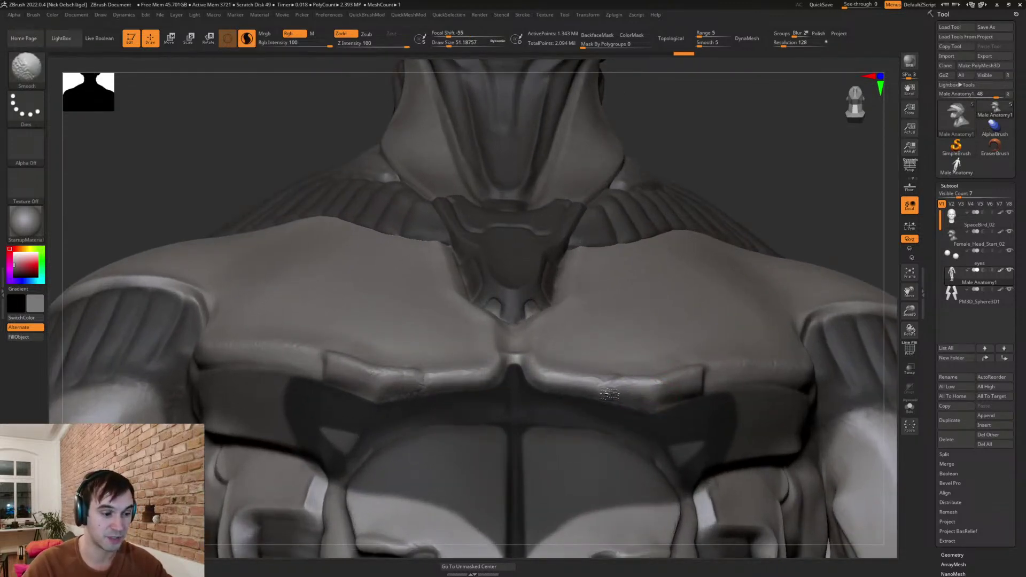
pyautogui.moveTo(604, 389); pyautogui.dragTo(616, 445, button='right')
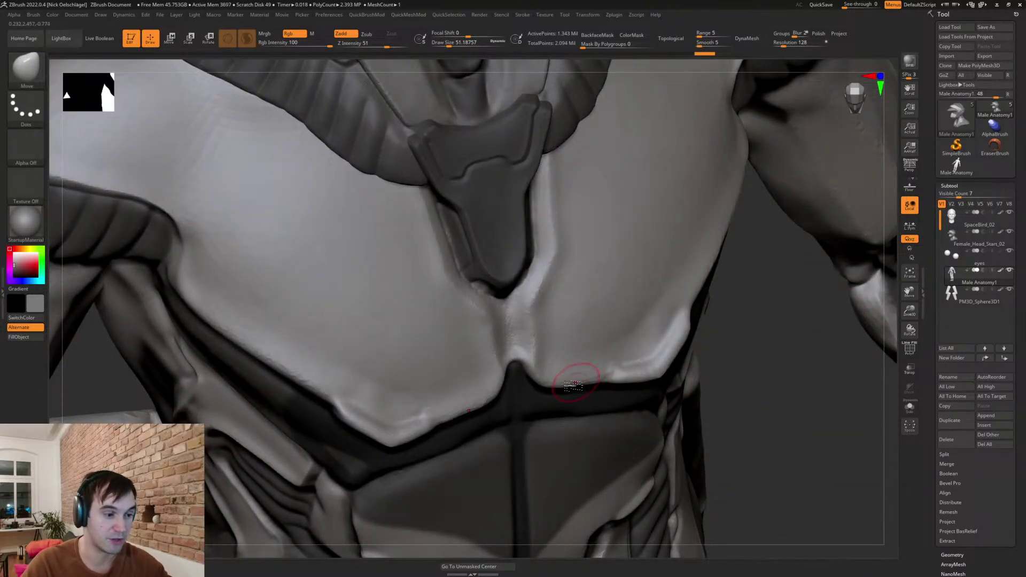
pyautogui.moveTo(580, 390); pyautogui.dragTo(588, 436)
pyautogui.hotkey('ctrl', 'z')
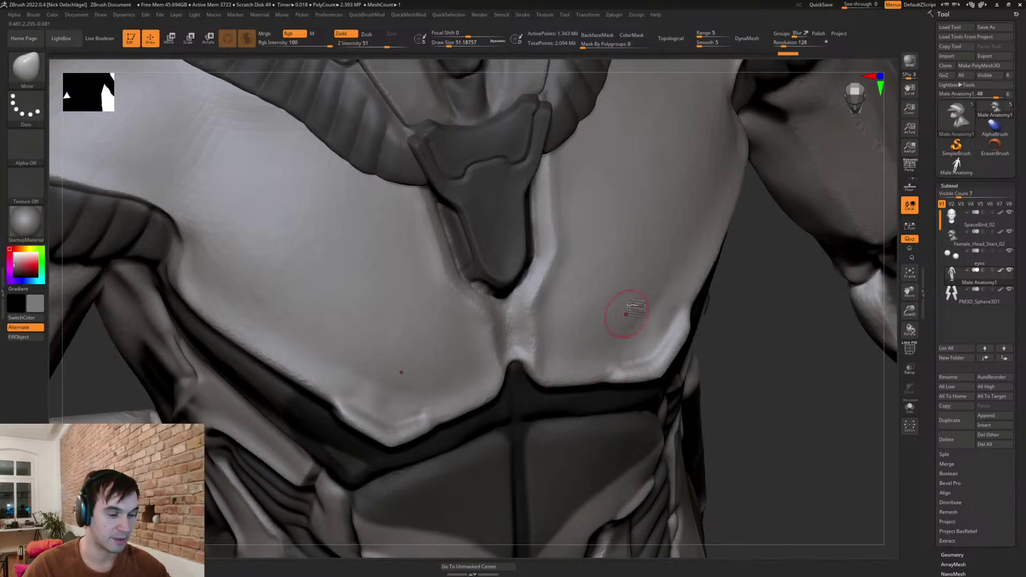
# - Carve a crisp groove along the raised lips at the chest plates' lower corners with DamStandard at draw size about 29, and smooth them
pyautogui.press('b')
pyautogui.press('d')
pyautogui.press('s')
pyautogui.moveTo(653, 299)
pyautogui.mouseDown(button='right')
pyautogui.moveTo(643, 331)
pyautogui.moveTo(663, 325)
pyautogui.moveTo(622, 373)
pyautogui.mouseUp(button='right')
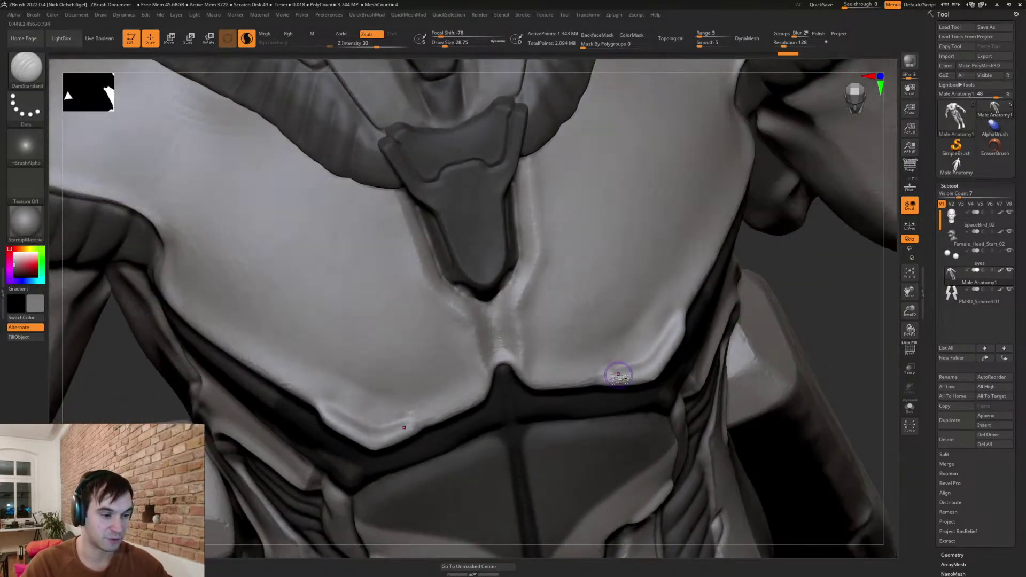
pyautogui.moveTo(604, 379)
pyautogui.mouseDown()
pyautogui.moveTo(644, 364)
pyautogui.moveTo(678, 313)
pyautogui.mouseUp()
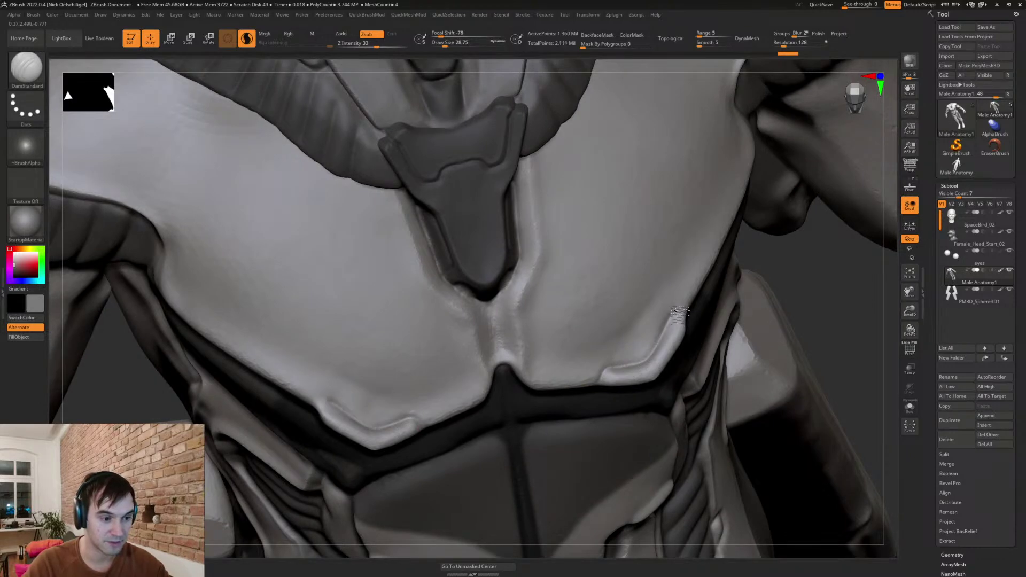
pyautogui.moveTo(699, 321); pyautogui.dragTo(665, 305, button='right')
pyautogui.moveTo(596, 355); pyautogui.dragTo(614, 373, button='right')
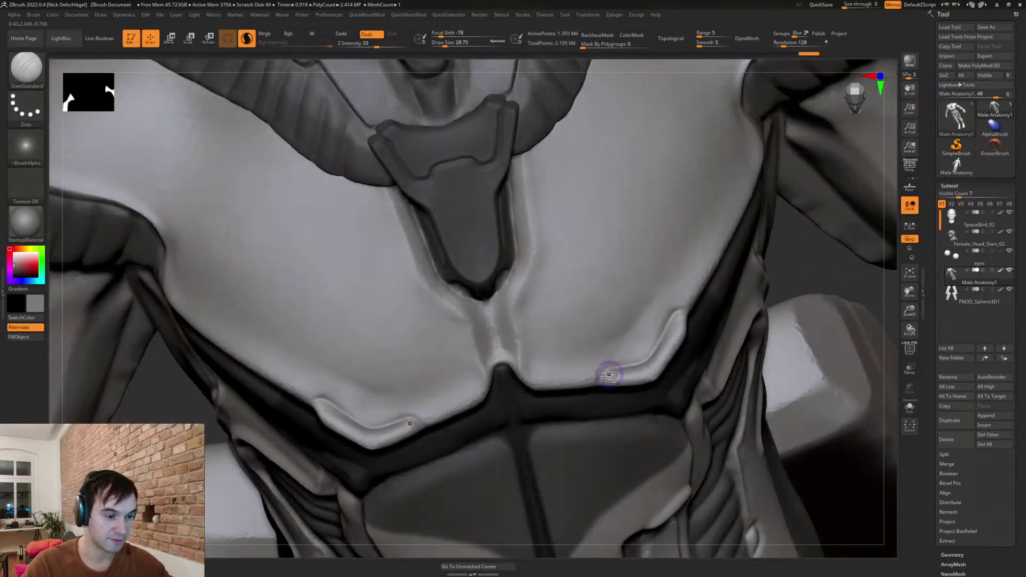
pyautogui.moveTo(626, 363)
pyautogui.mouseDown()
pyautogui.moveTo(647, 357)
pyautogui.moveTo(680, 309)
pyautogui.mouseUp()
pyautogui.moveTo(693, 343); pyautogui.dragTo(682, 350, button='right')
pyautogui.rightClick(683, 351)
pyautogui.keyDown('shift'); pyautogui.moveTo(688, 333); pyautogui.dragTo(658, 382); pyautogui.keyUp('shift')
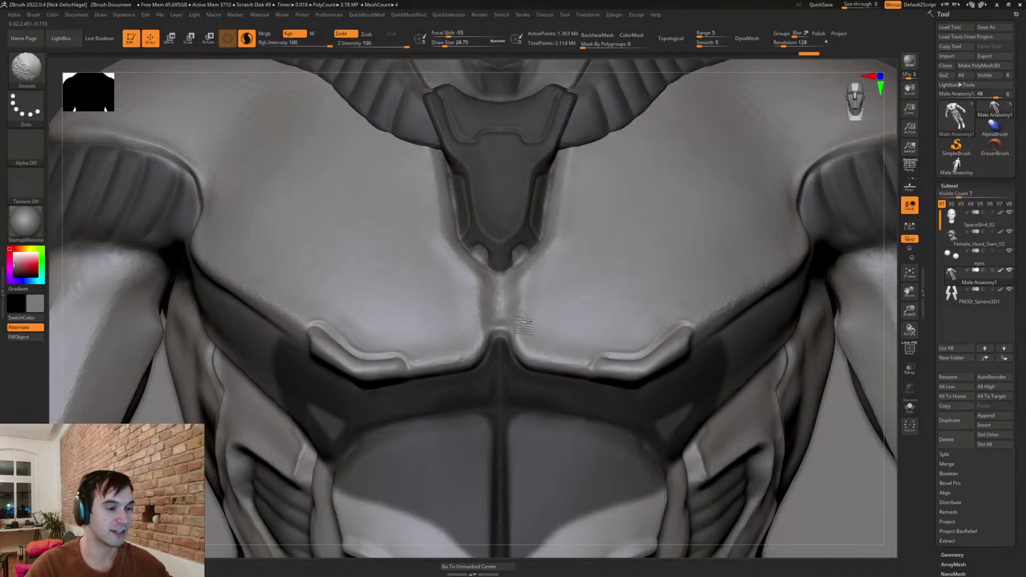
# - Smooth and reshape the narrow strip between the chest plates below the sternum plate, using the Smooth and Move brushes
pyautogui.moveTo(520, 269)
pyautogui.keyDown('shift'); pyautogui.mouseDown()
pyautogui.moveTo(531, 303)
pyautogui.moveTo(520, 301)
pyautogui.mouseUp(); pyautogui.keyUp('shift')
pyautogui.press('b')
pyautogui.press('m')
pyautogui.press('v')
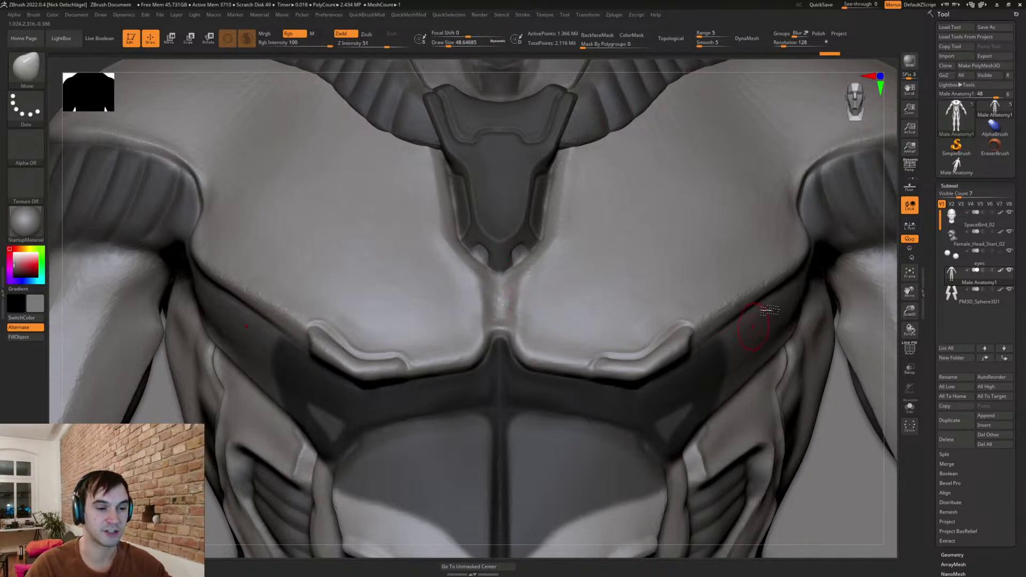
pyautogui.hotkey('ctrl', 'z')
pyautogui.moveTo(546, 325)
pyautogui.mouseDown(button='right')
pyautogui.moveTo(545, 340)
pyautogui.moveTo(521, 295)
pyautogui.moveTo(551, 293)
pyautogui.mouseUp(button='right')
pyautogui.press('s')
pyautogui.moveTo(524, 299); pyautogui.dragTo(522, 302)
pyautogui.moveTo(549, 321)
pyautogui.mouseDown(button='right')
pyautogui.moveTo(544, 305)
pyautogui.moveTo(494, 302)
pyautogui.moveTo(408, 187)
pyautogui.mouseUp(button='right')
# - Carve grooves along the chest plates' inner edges, from beside the sternum plate to the lower rim, with DamStandard at draw size about 35
pyautogui.press('b')
pyautogui.press('d')
pyautogui.press('s')
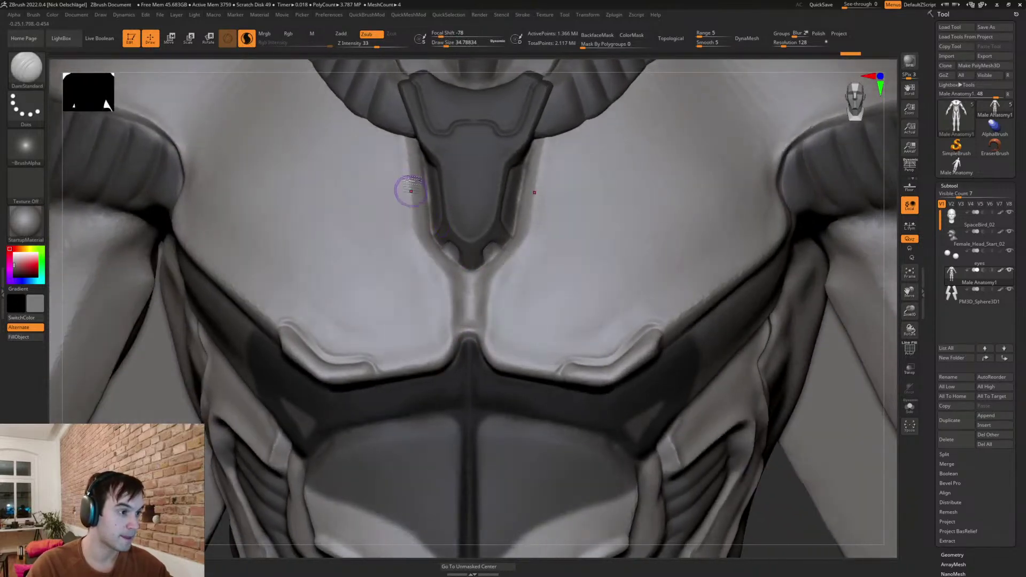
pyautogui.moveTo(415, 138)
pyautogui.mouseDown()
pyautogui.moveTo(422, 219)
pyautogui.moveTo(464, 320)
pyautogui.mouseUp()
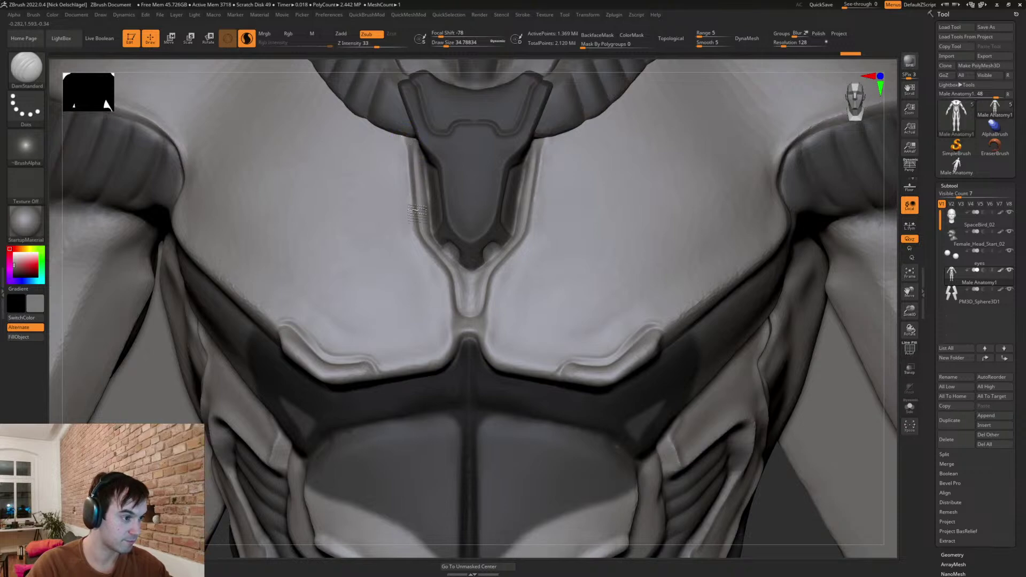
pyautogui.moveTo(453, 311)
pyautogui.mouseDown()
pyautogui.moveTo(452, 348)
pyautogui.moveTo(383, 369)
pyautogui.mouseUp()
# - Adjust the chest plates' inner lower corners with the Move brush at draw sizes about 39 and 59, and switch to the TrimDynamic brush
pyautogui.moveTo(600, 299)
pyautogui.keyDown('alt'); pyautogui.mouseDown(button='right')
pyautogui.moveTo(600, 289)
pyautogui.moveTo(688, 265)
pyautogui.mouseUp(button='right'); pyautogui.keyUp('alt')
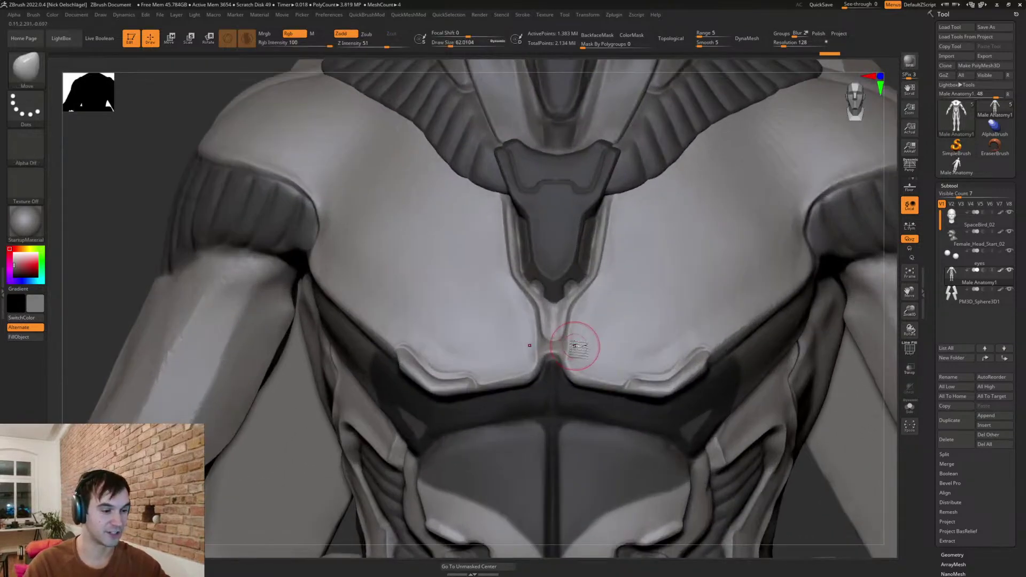
pyautogui.press('[')
pyautogui.press('[')
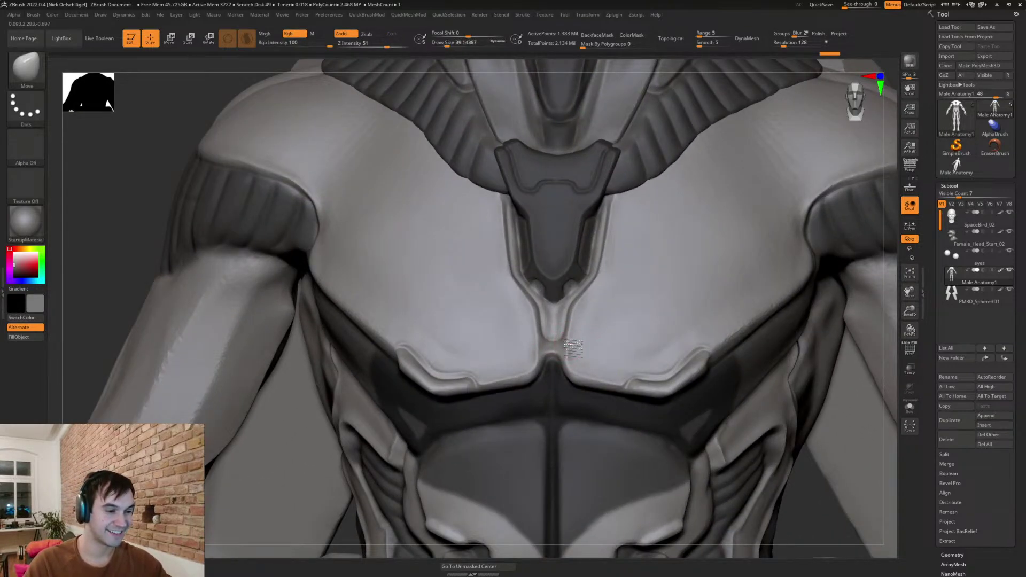
pyautogui.press(']')
pyautogui.press(']')
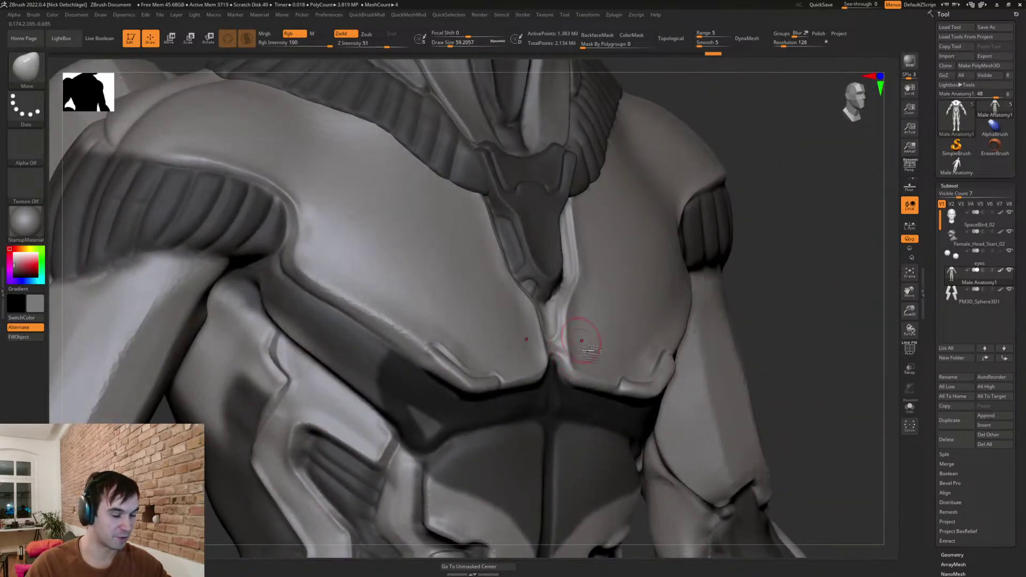
pyautogui.press('b')
pyautogui.press('t')
pyautogui.press('d')
pyautogui.press('[')
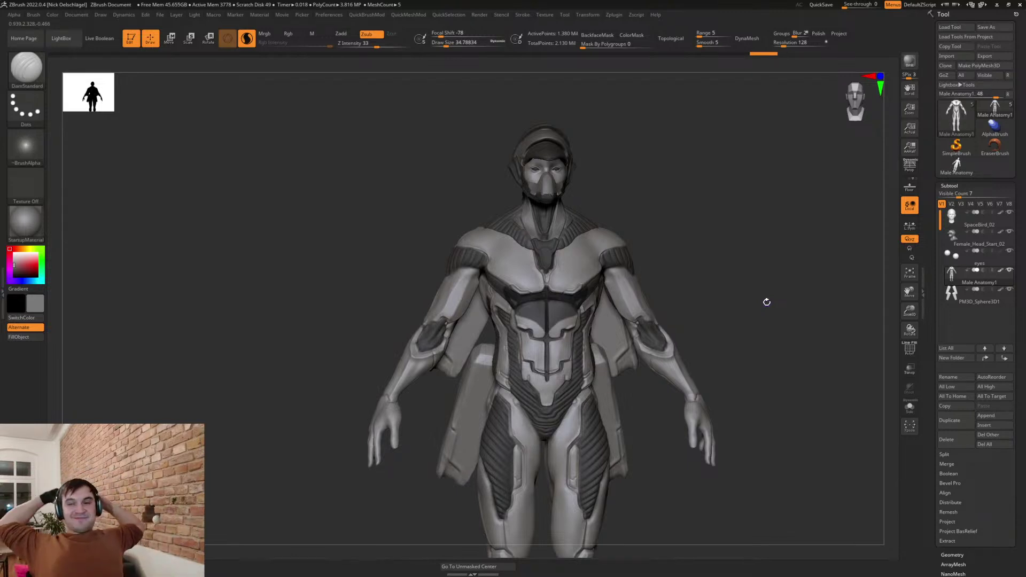
# - Clear the mask on the Male Anatomy1 subtool's torso
pyautogui.hotkey('ctrl', 'z')
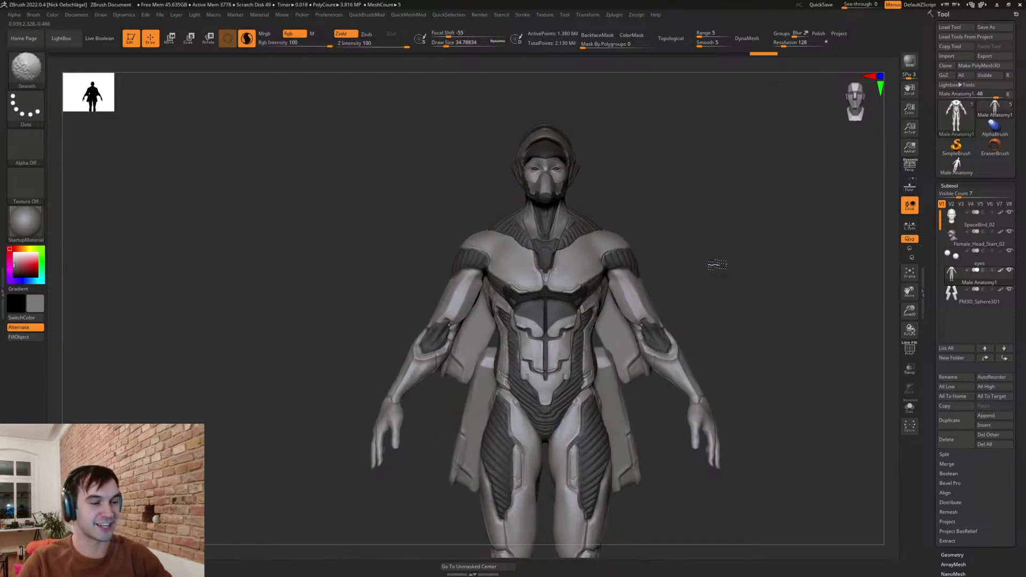
pyautogui.keyDown('ctrl'); pyautogui.moveTo(699, 253); pyautogui.dragTo(705, 299); pyautogui.keyUp('ctrl')
pyautogui.moveTo(740, 269)
pyautogui.keyDown('alt'); pyautogui.mouseDown()
pyautogui.moveTo(730, 298)
pyautogui.moveTo(765, 303)
pyautogui.moveTo(772, 286)
pyautogui.moveTo(758, 328)
pyautogui.mouseUp(); pyautogui.keyUp('alt')
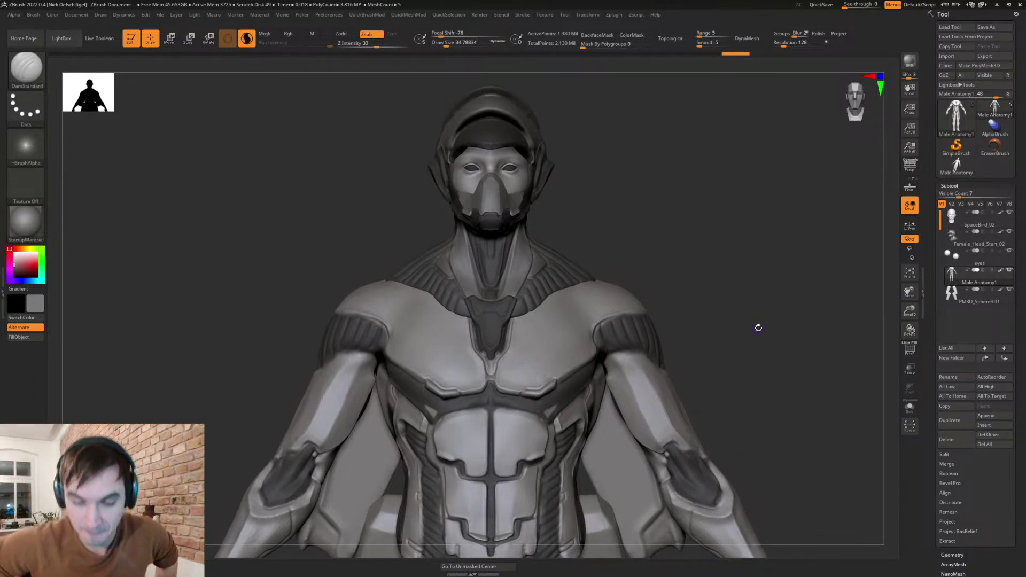